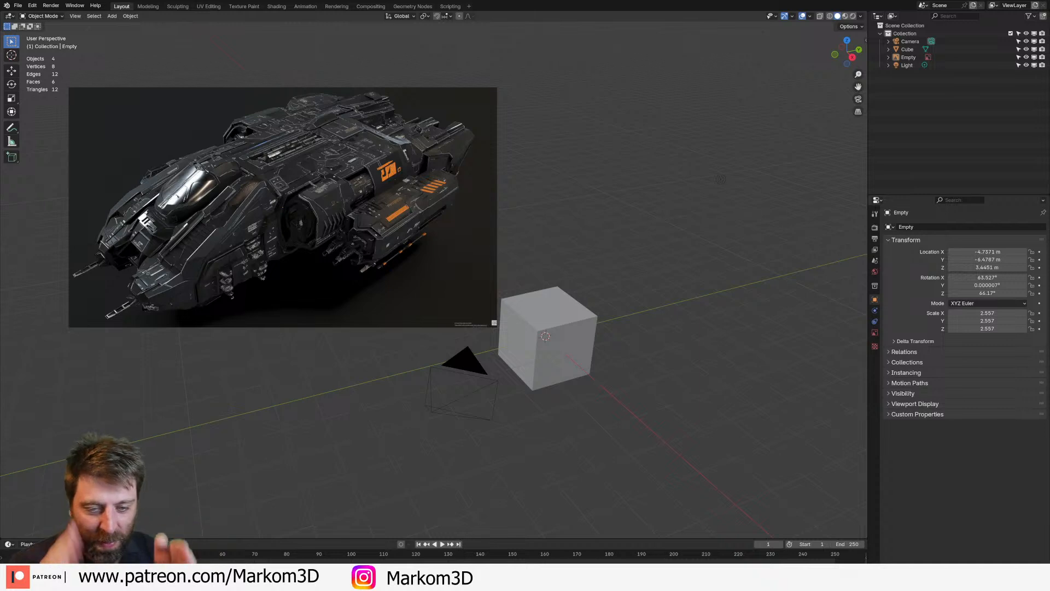
Import the MyMainMan character from E:\Temp\CC4Testing using the CC/iC Pipeline add-on
click(424, 237)
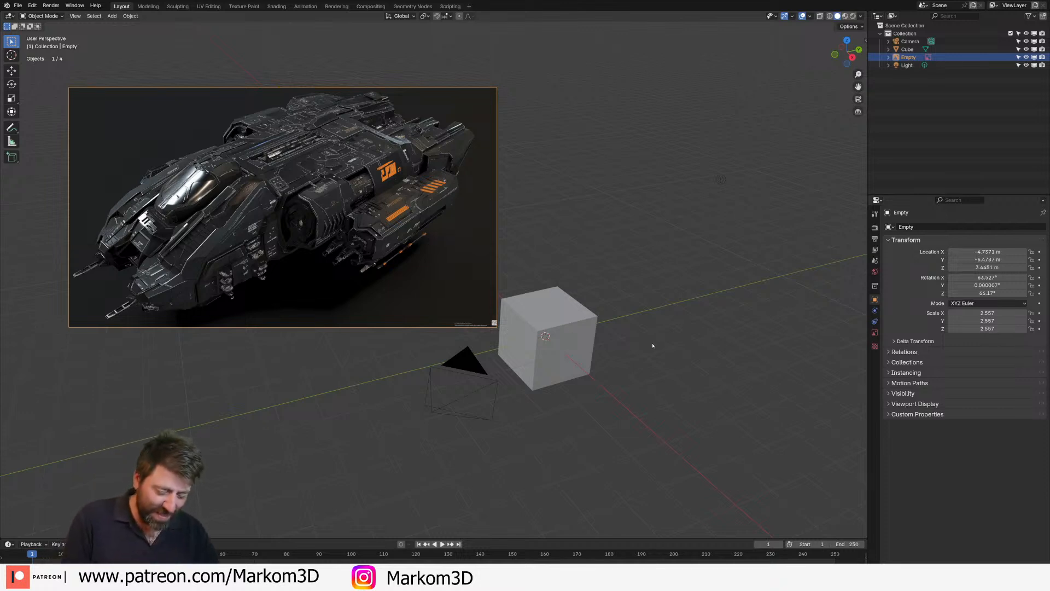
key(n)
scroll(862, 389, down, 10)
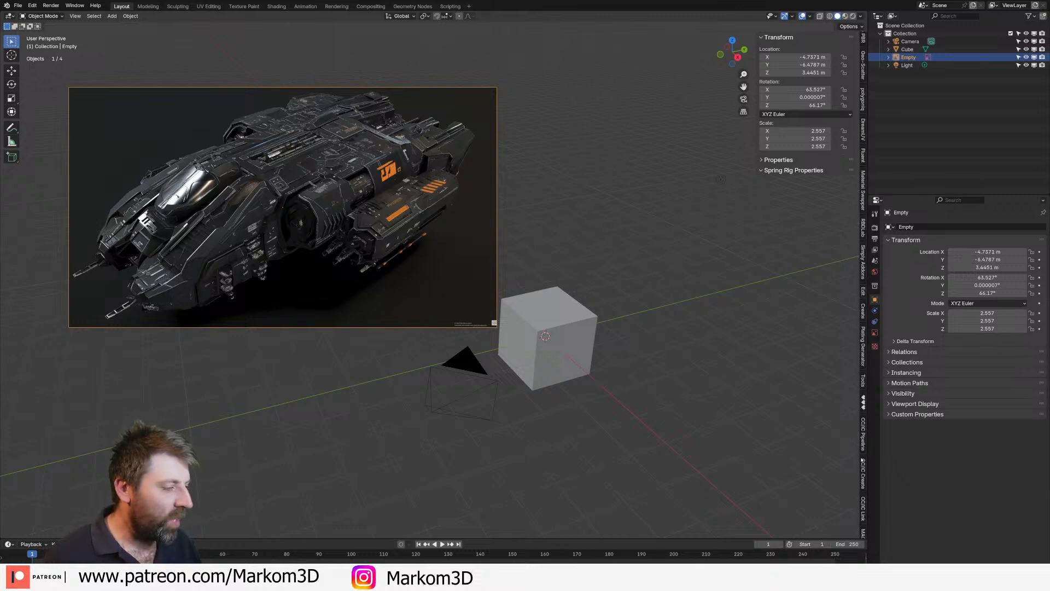
click(864, 443)
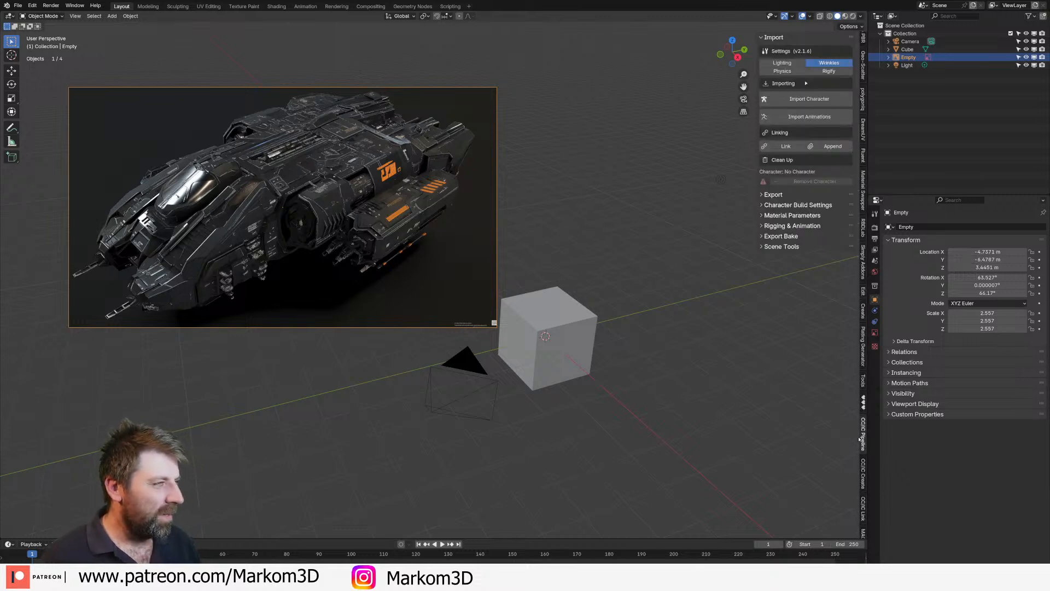
click(810, 99)
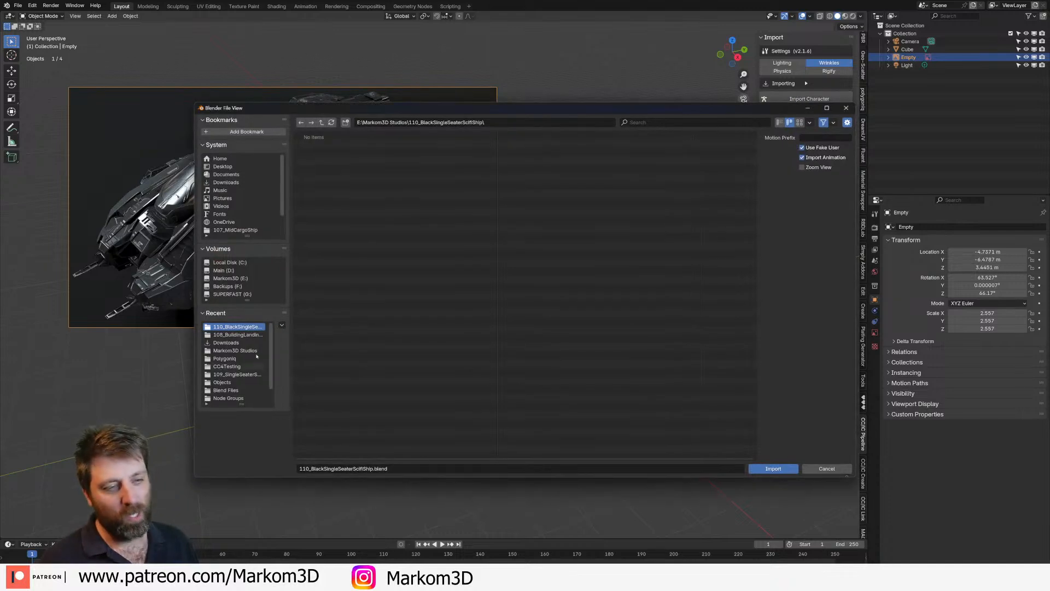
click(230, 278)
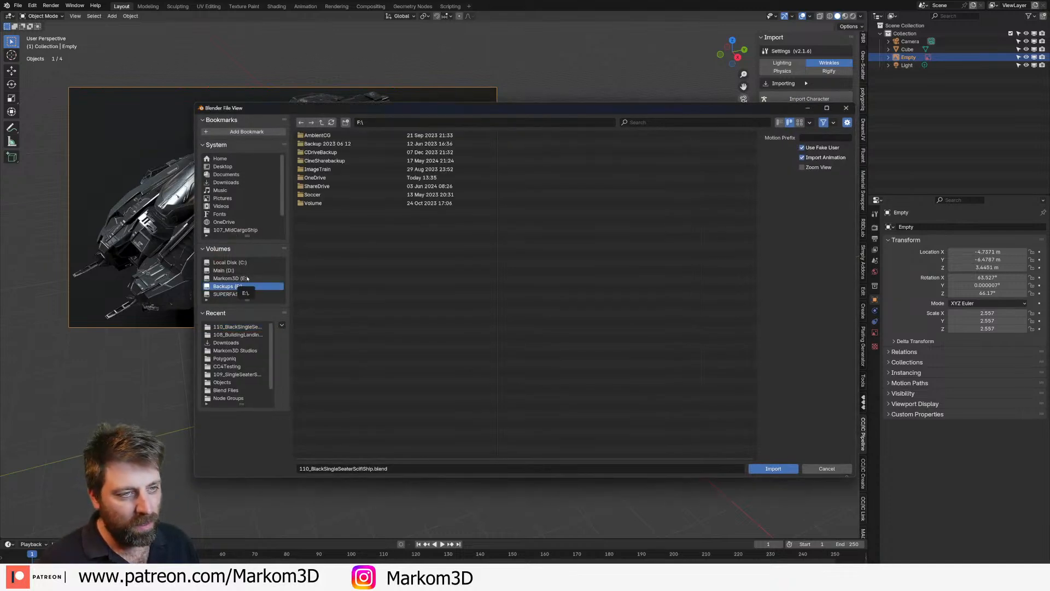
click(322, 215)
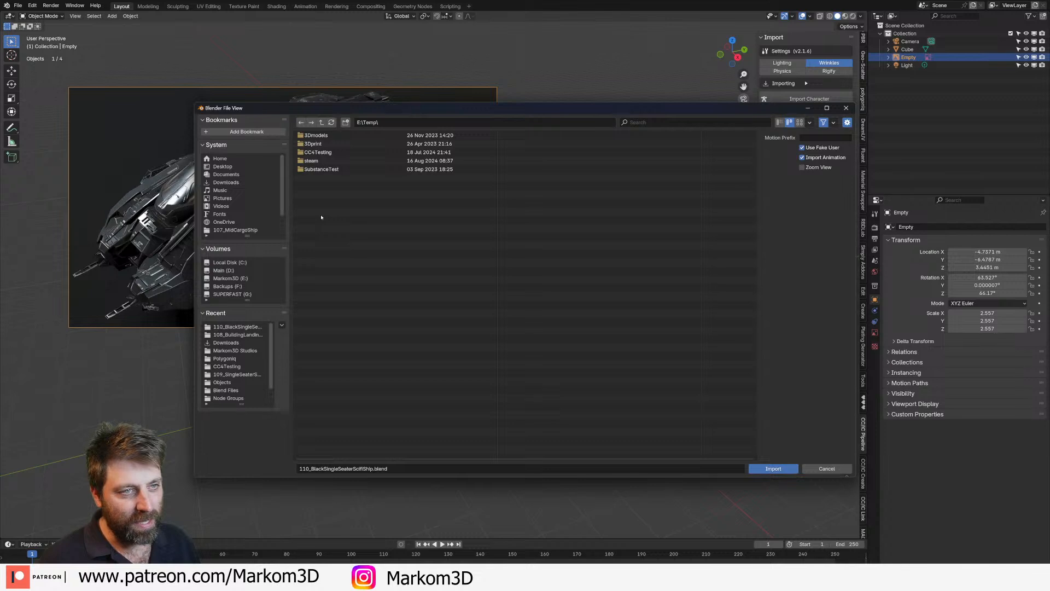
click(318, 152)
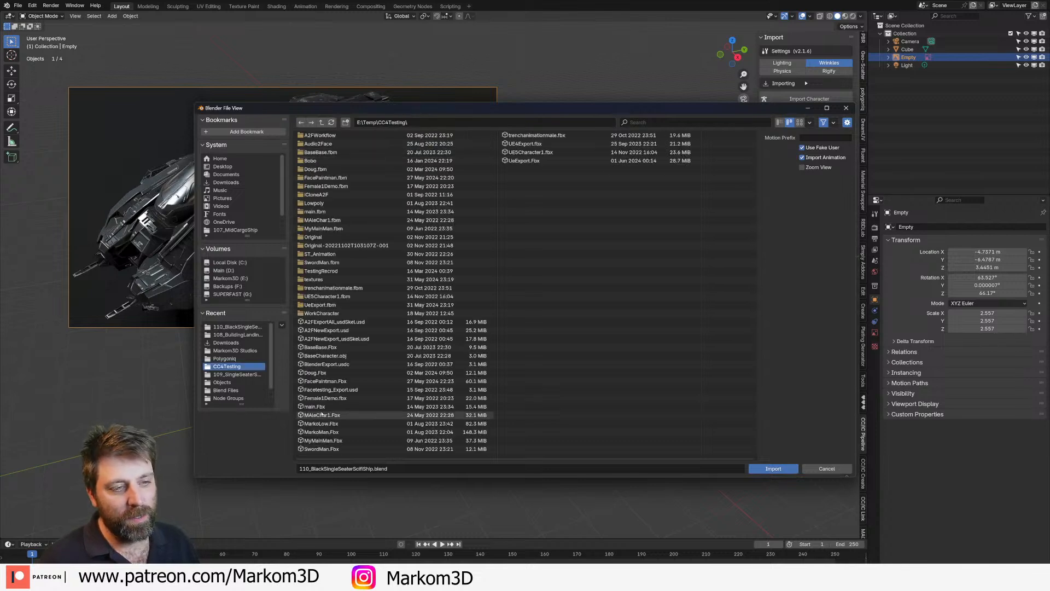
click(352, 432)
click(757, 469)
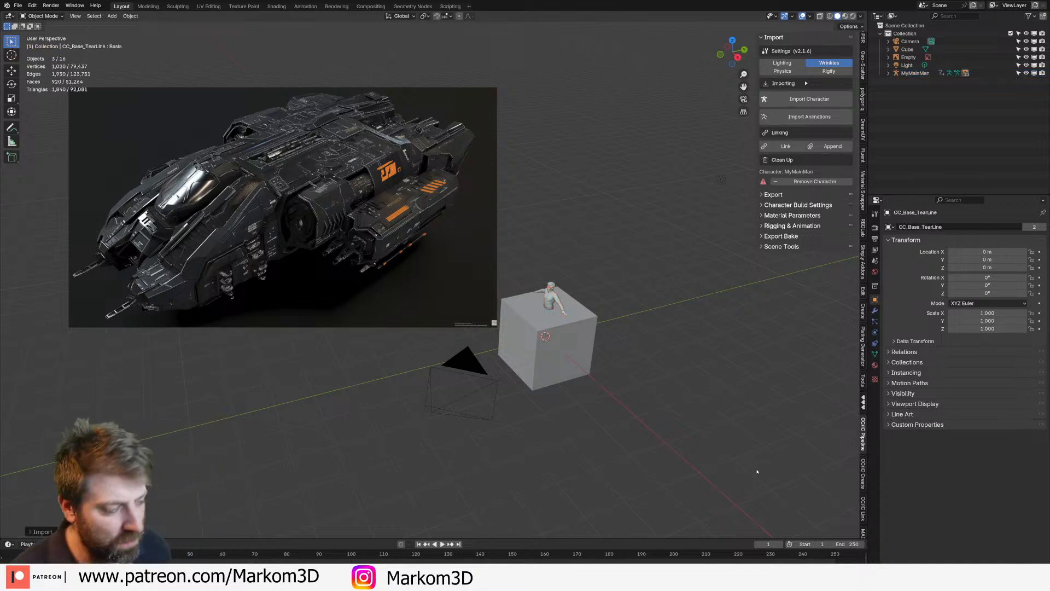
Delete the default cube surrounding the imported character
click(581, 366)
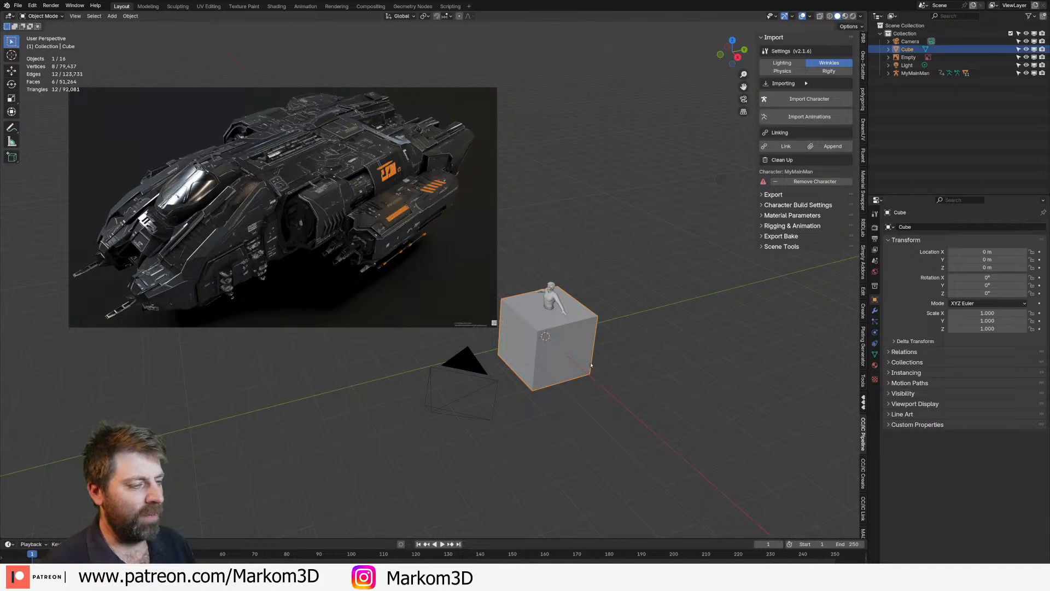
middle_drag(582, 367, 605, 357)
key(Delete)
Move the imported character's objects into a new collection named Character
scroll(604, 354, up, 2)
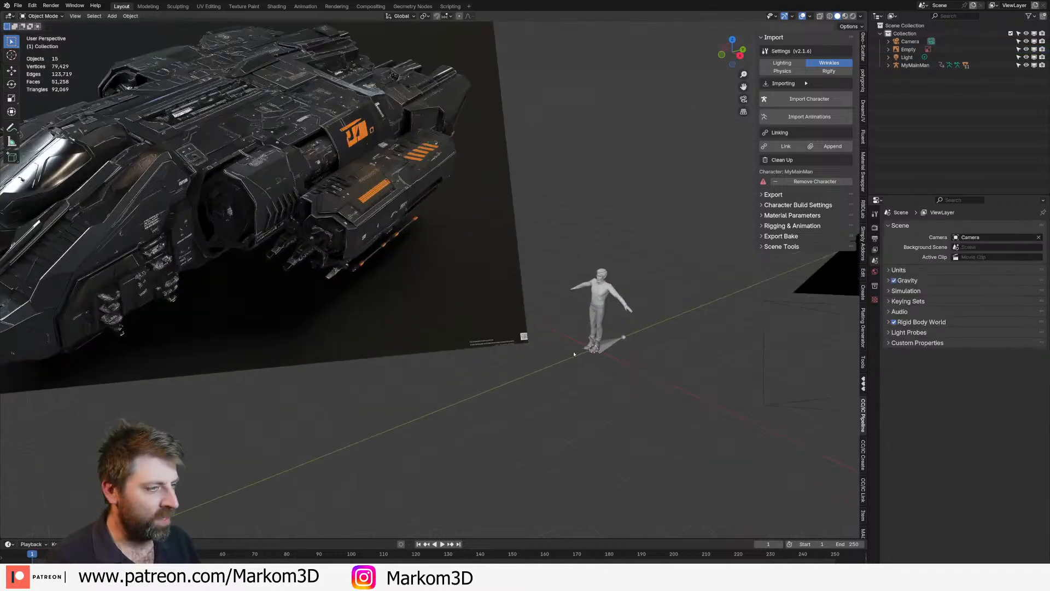
click(605, 280)
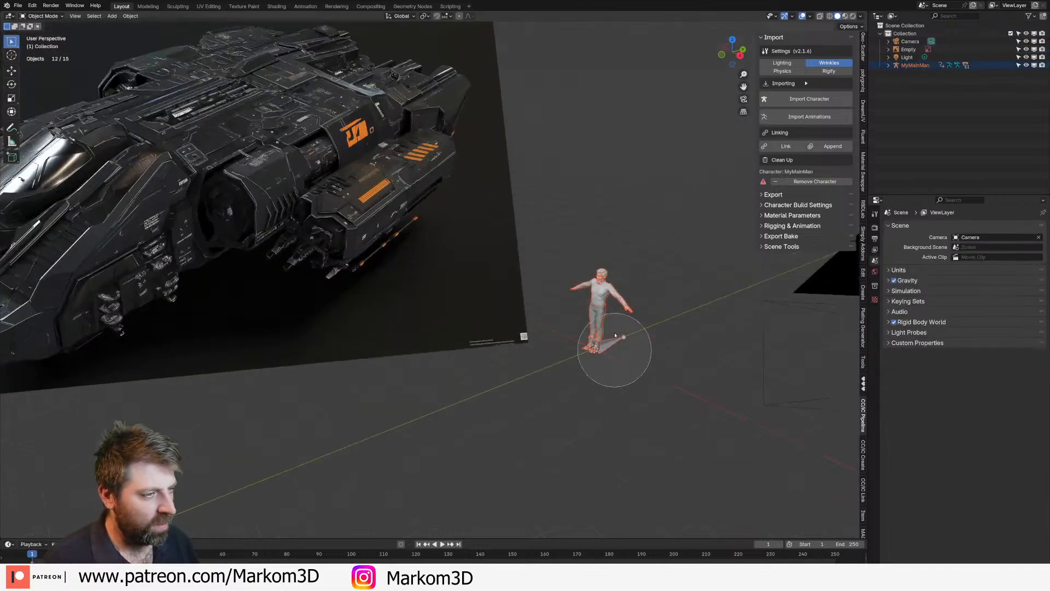
key(m)
click(613, 296)
text(Character)
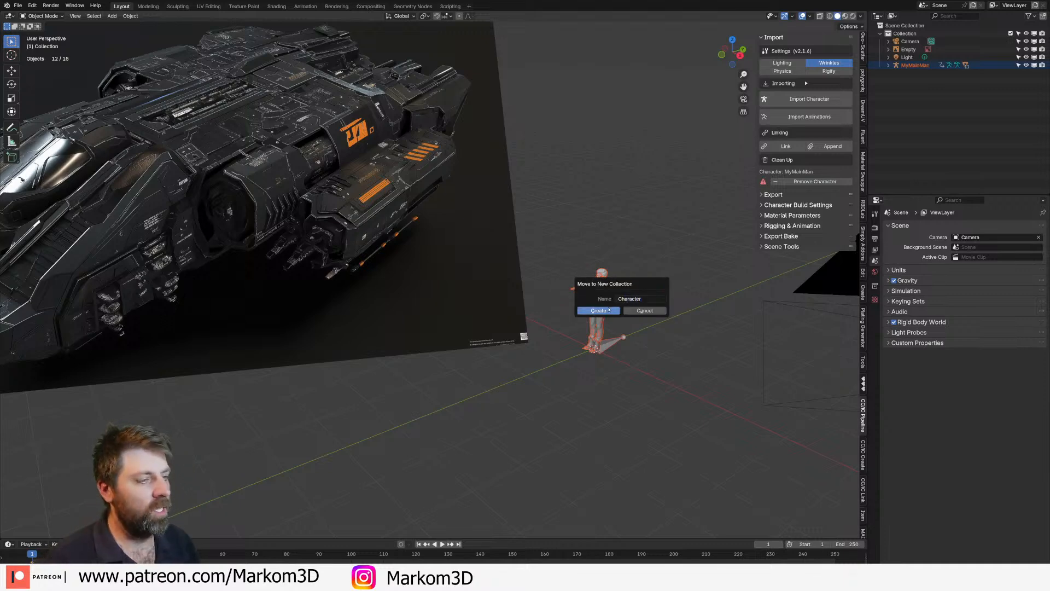
click(609, 310)
Generate a Rigify control rig for the MyMainMan armature with the quick setup from the CC/iC Pipeline add-on
scroll(622, 327, up, 4)
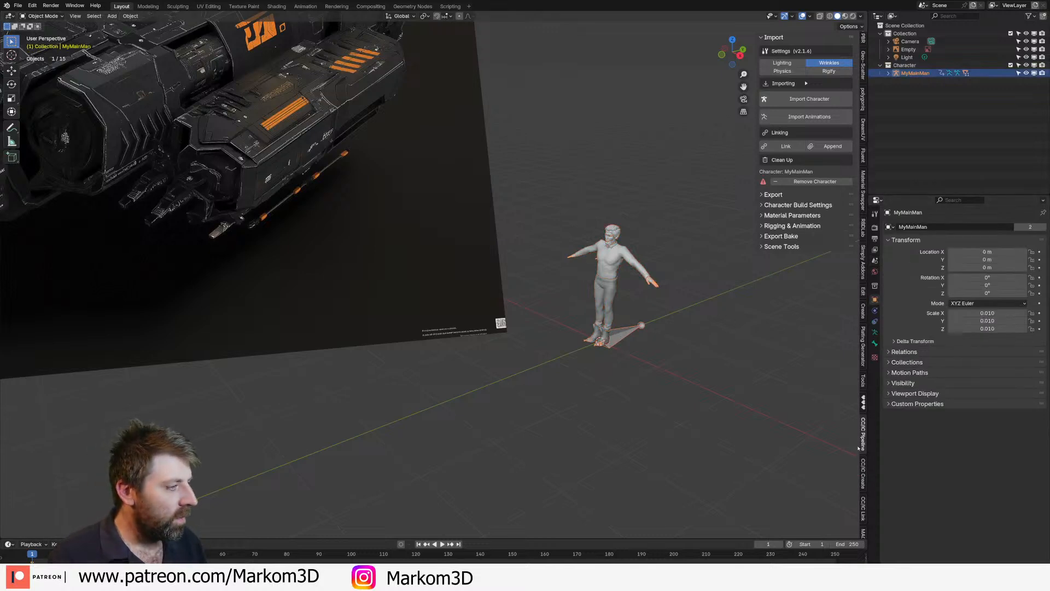
click(863, 481)
click(863, 432)
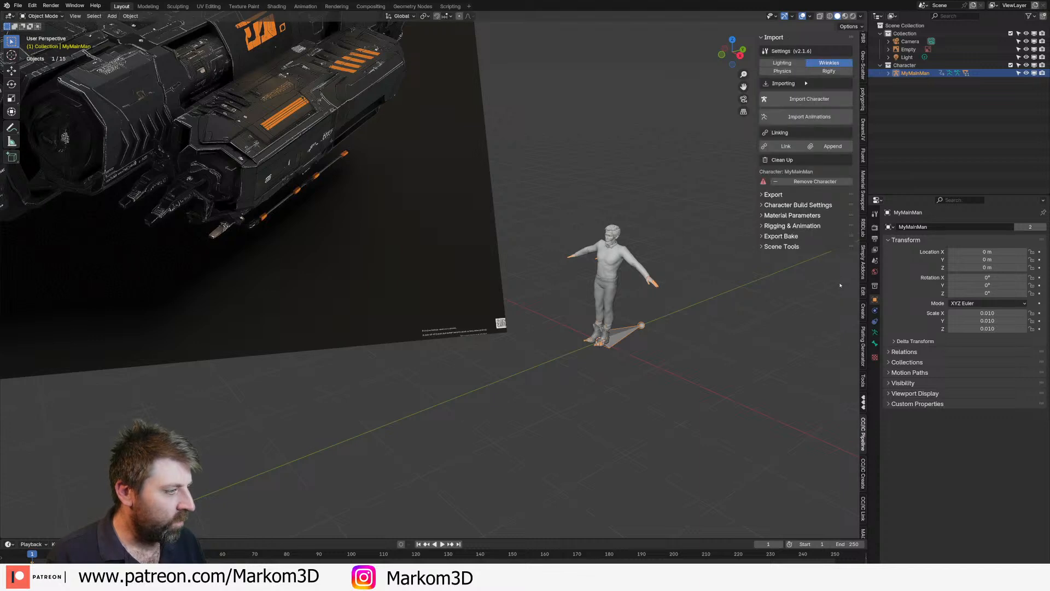
click(760, 237)
click(766, 225)
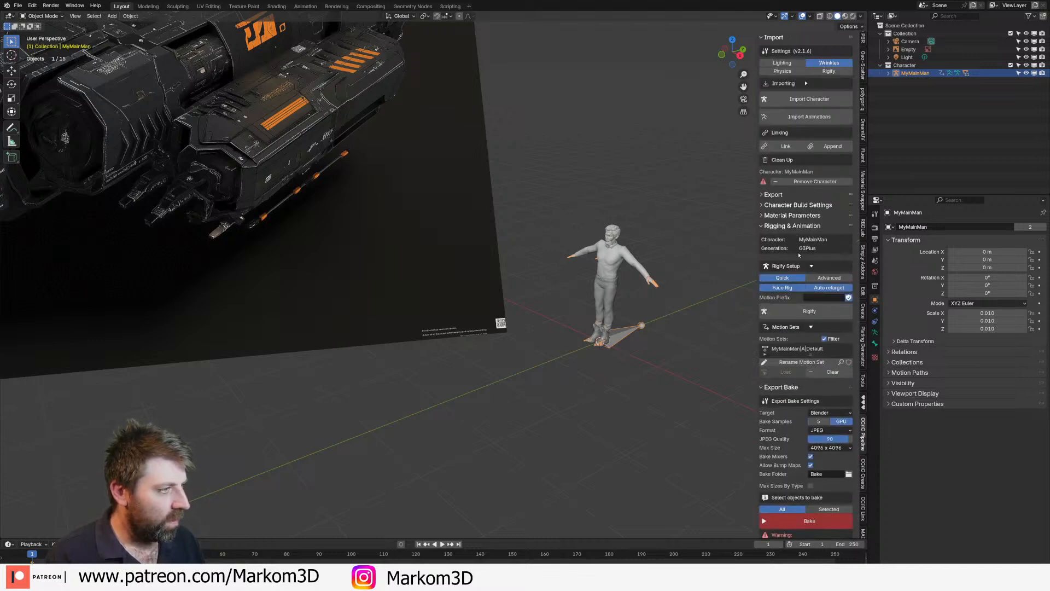
click(813, 311)
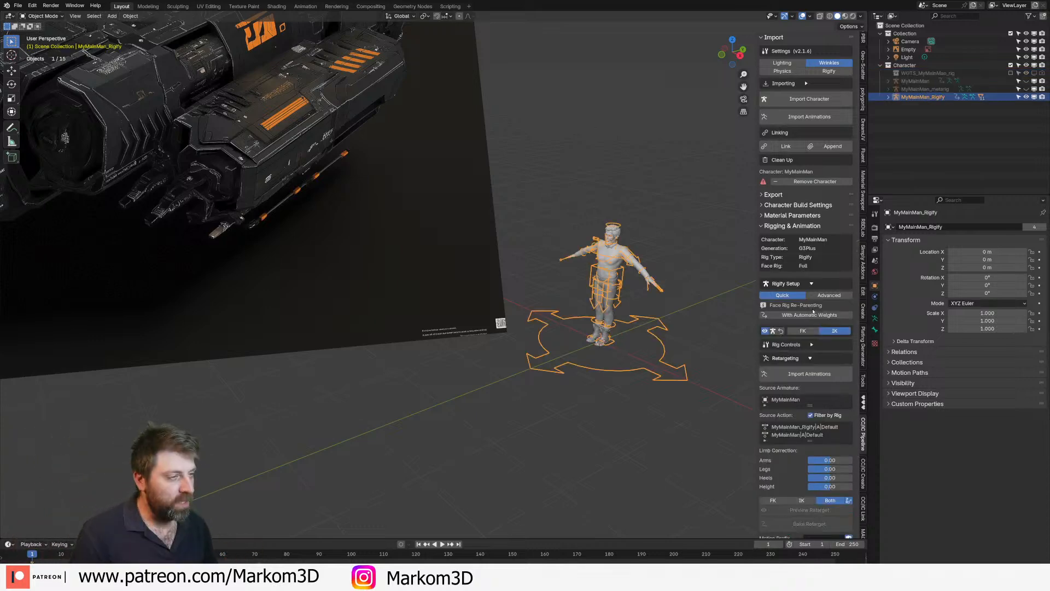
Switch the MyMainMan Rigify rig to Pose Mode
scroll(733, 291, down, 2)
shift+middle_drag(382, 247, 481, 260)
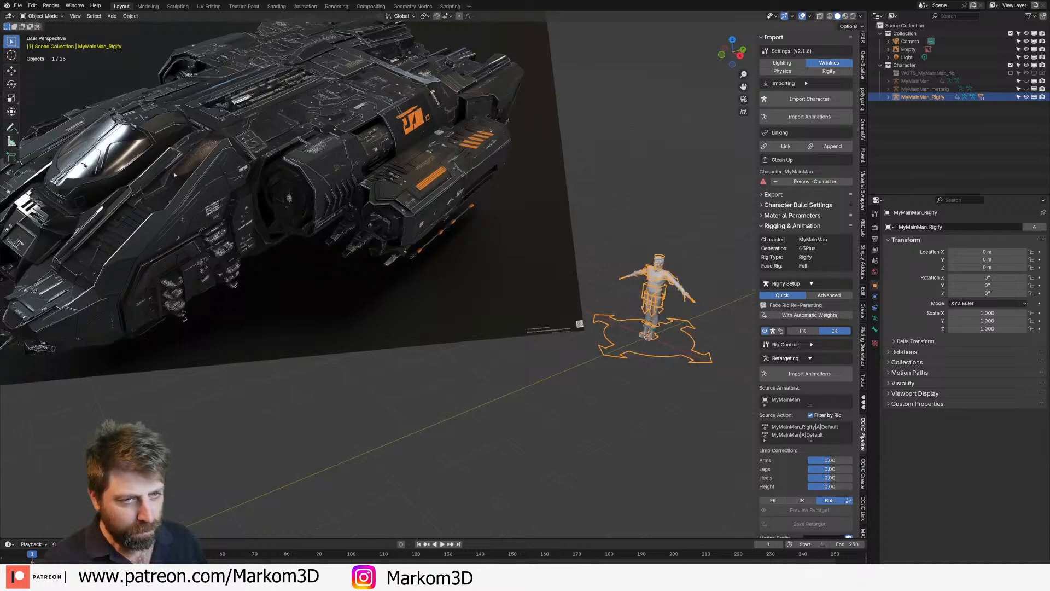
scroll(481, 260, down, 2)
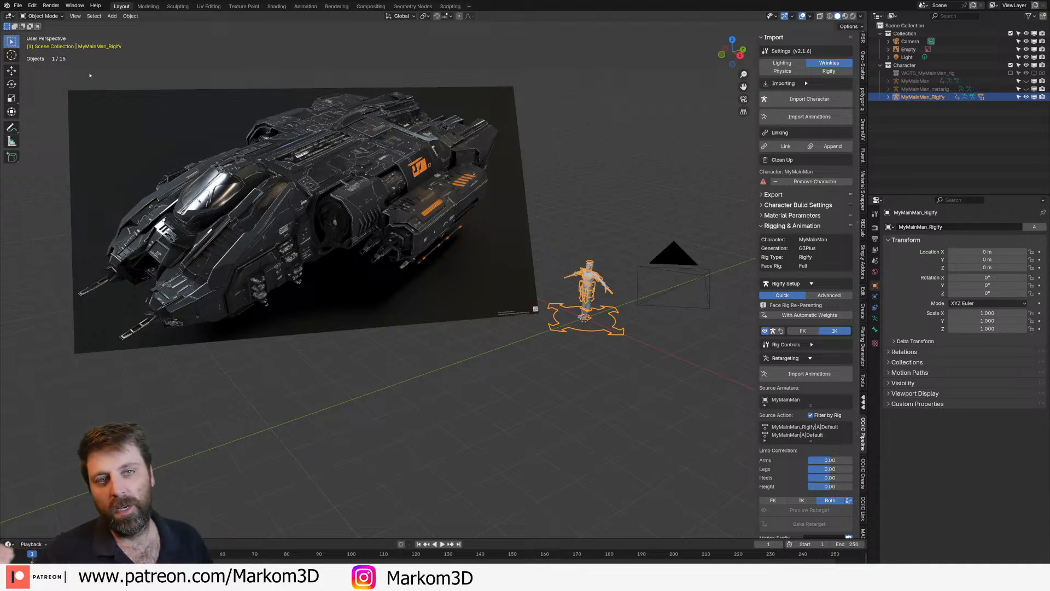
click(43, 16)
click(43, 42)
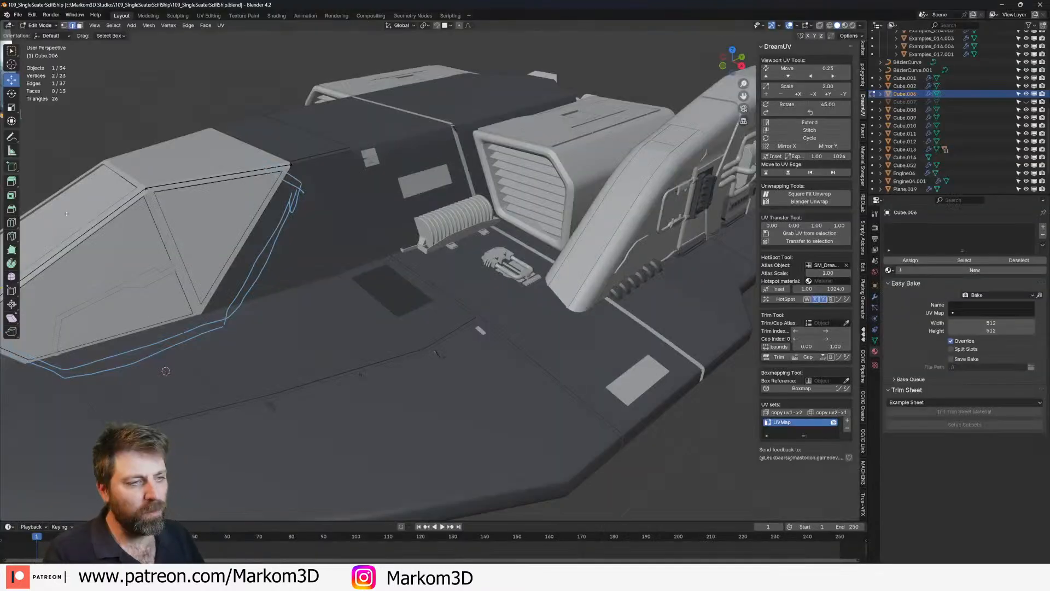
Examine the overall hull, cockpit and engines in the 109_SingleSeaterScifiShip file, leaving Edit Mode and viewing it in rendered shading
scroll(410, 306, down, 3)
middle_drag(410, 307, 454, 350)
scroll(453, 350, up, 2)
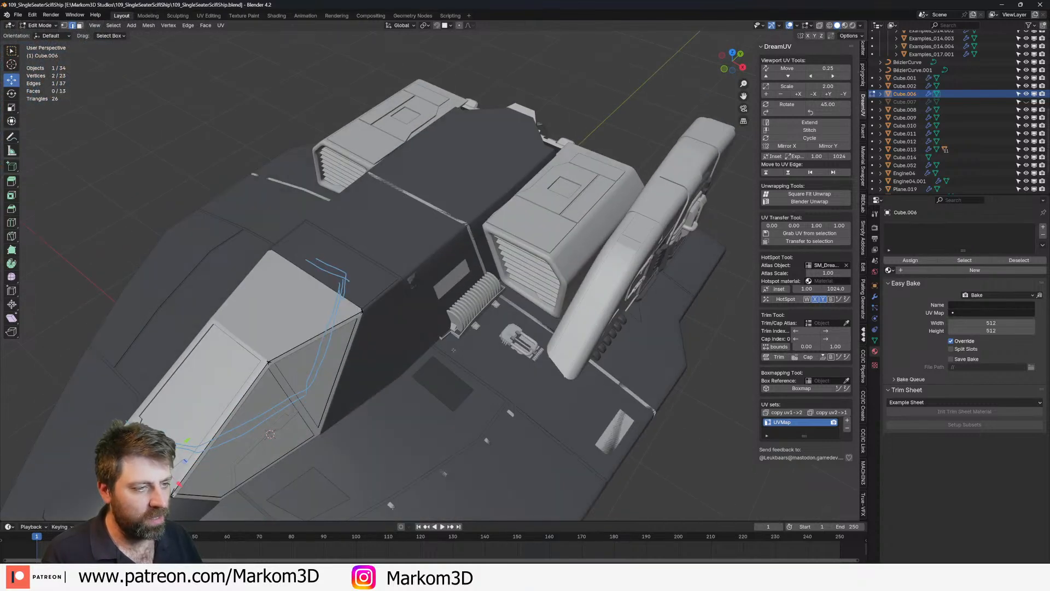
scroll(270, 434, down, 6)
key(Tab)
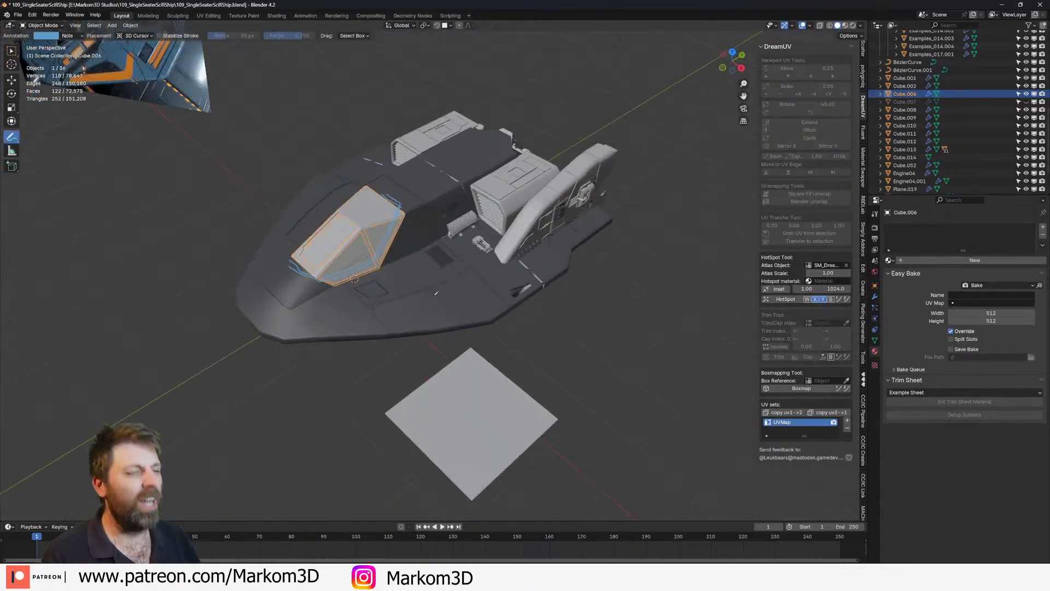
key(Tab)
key(Tab)
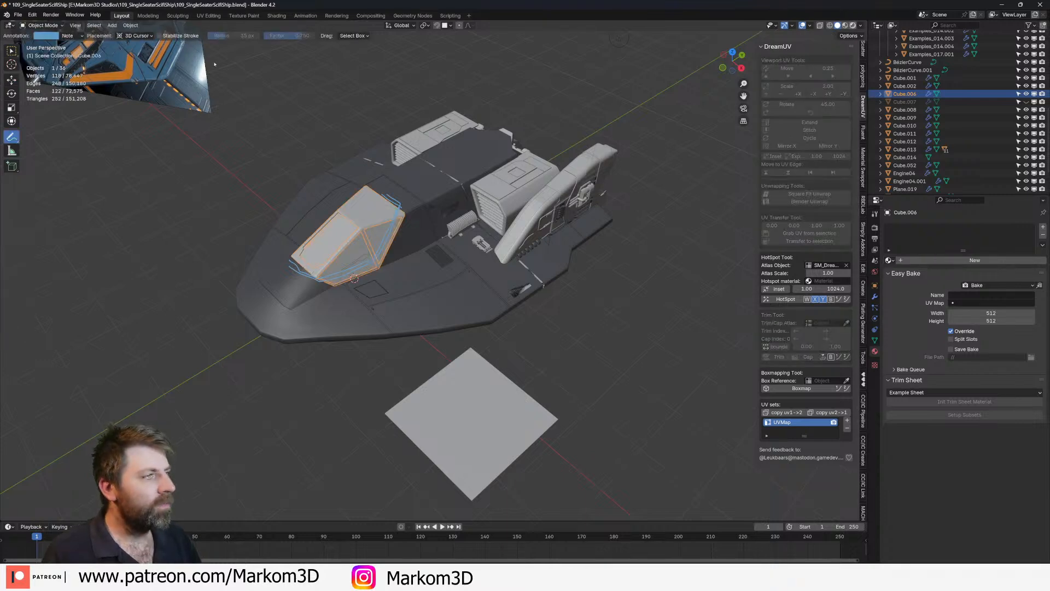
click(12, 79)
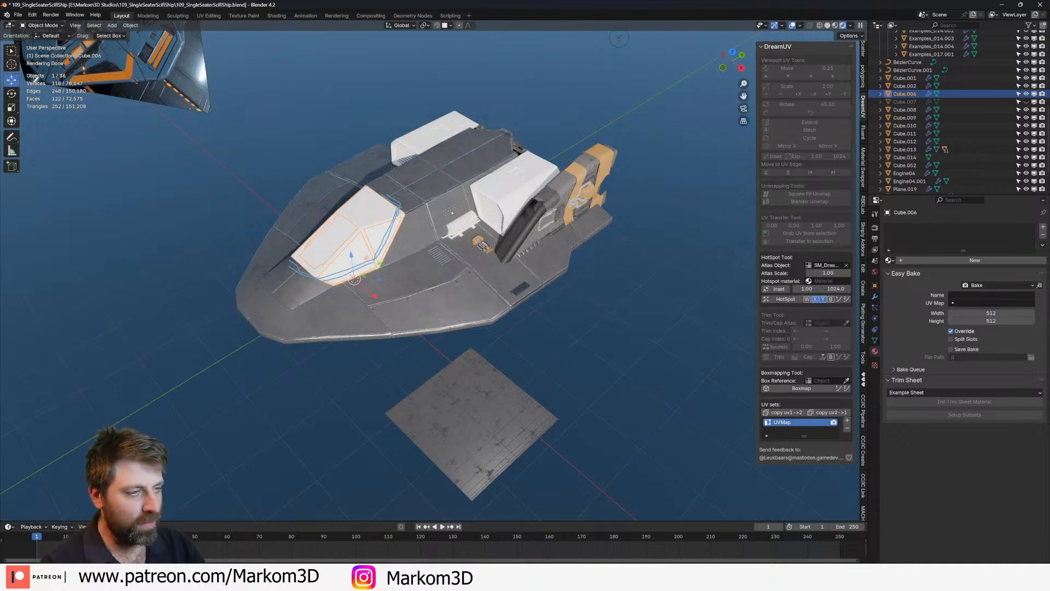
Inspect the perforated vent and slatted grille decals on the ship's wing by selecting each one
scroll(452, 213, up, 6)
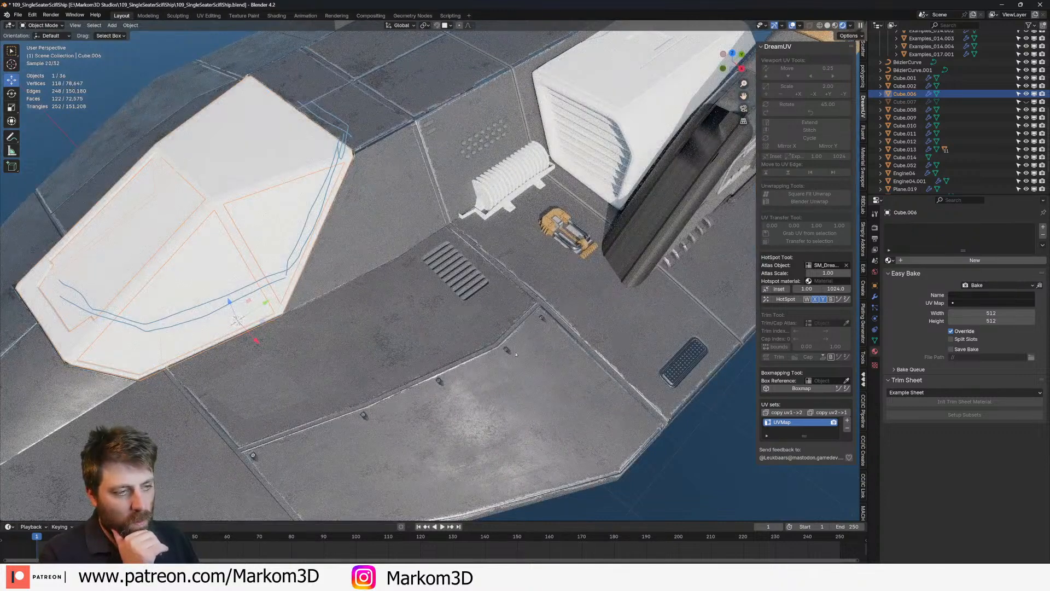
click(674, 376)
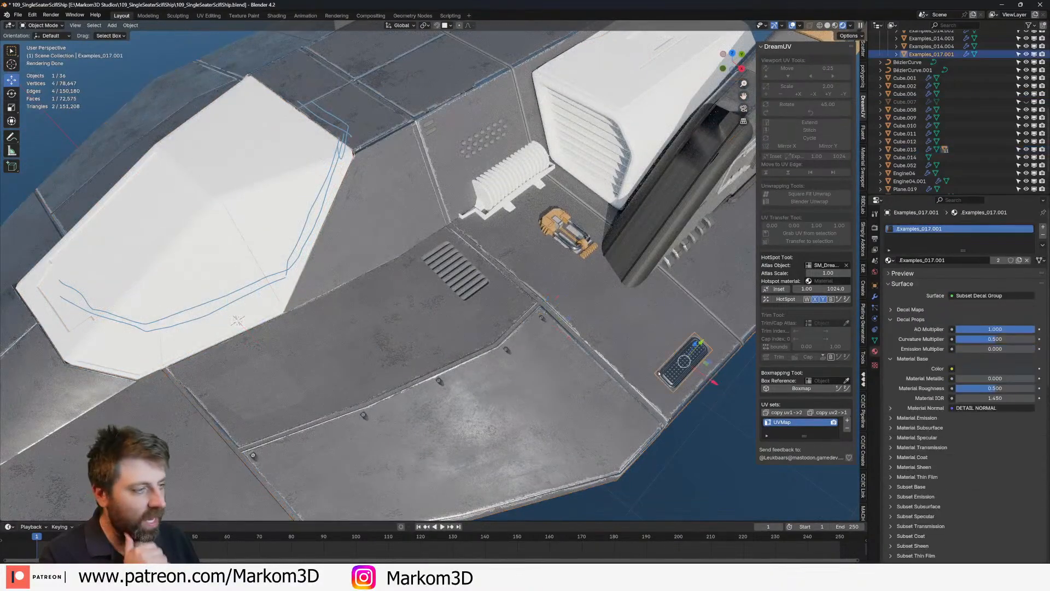
click(474, 281)
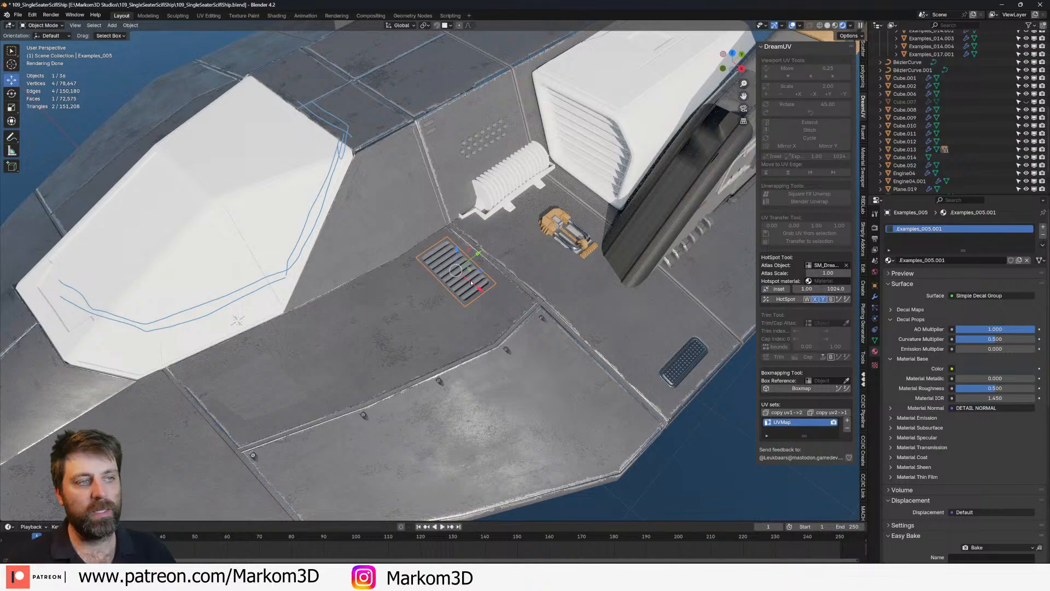
middle_drag(470, 274, 466, 237)
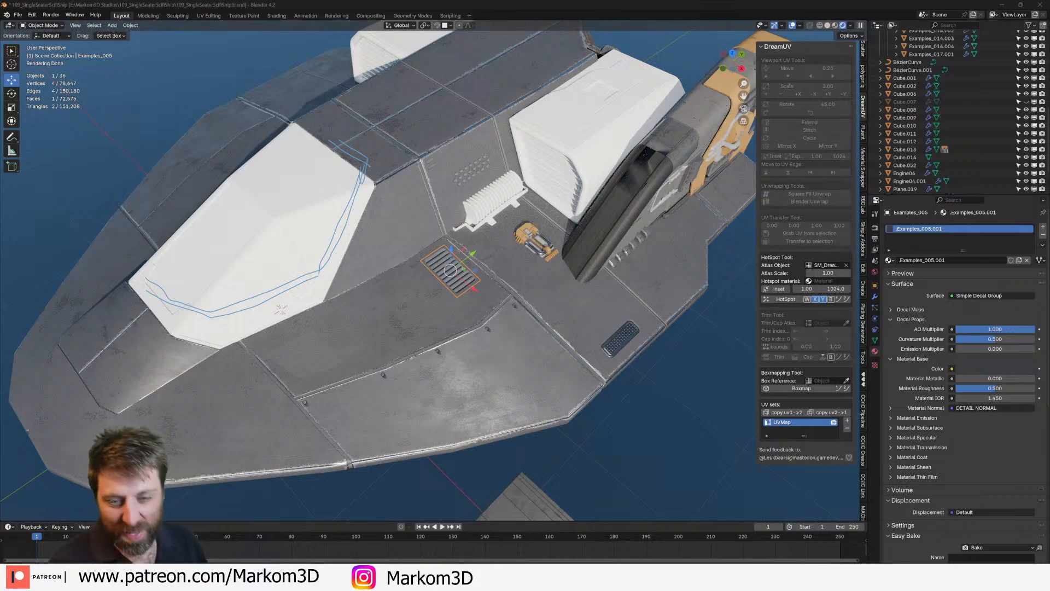
scroll(518, 282, down, 3)
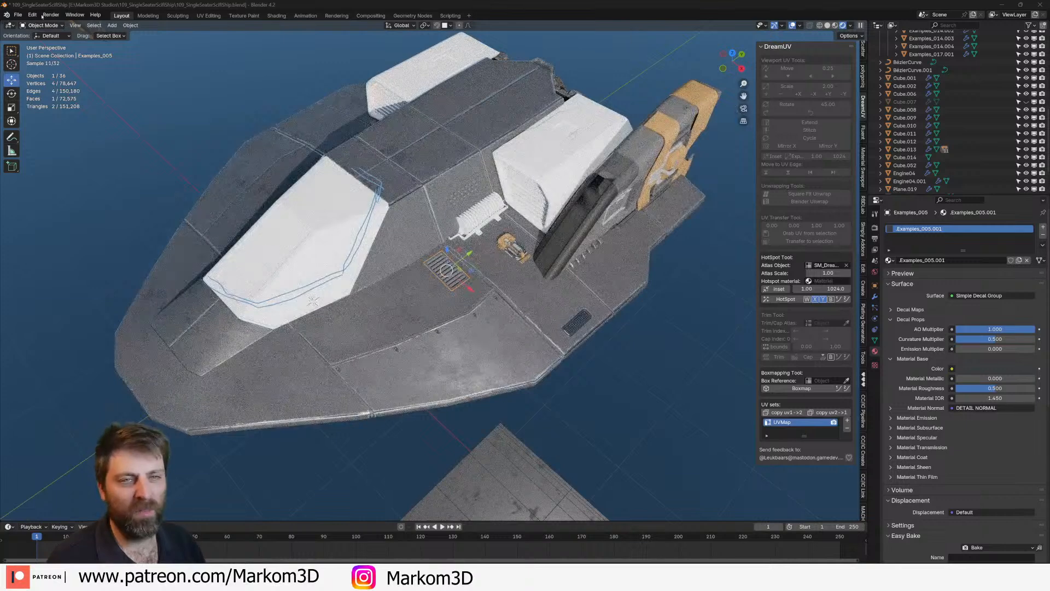
Quit the 109_SingleSeaterScifiShip file without saving and return to the black ship scene
click(18, 15)
click(57, 184)
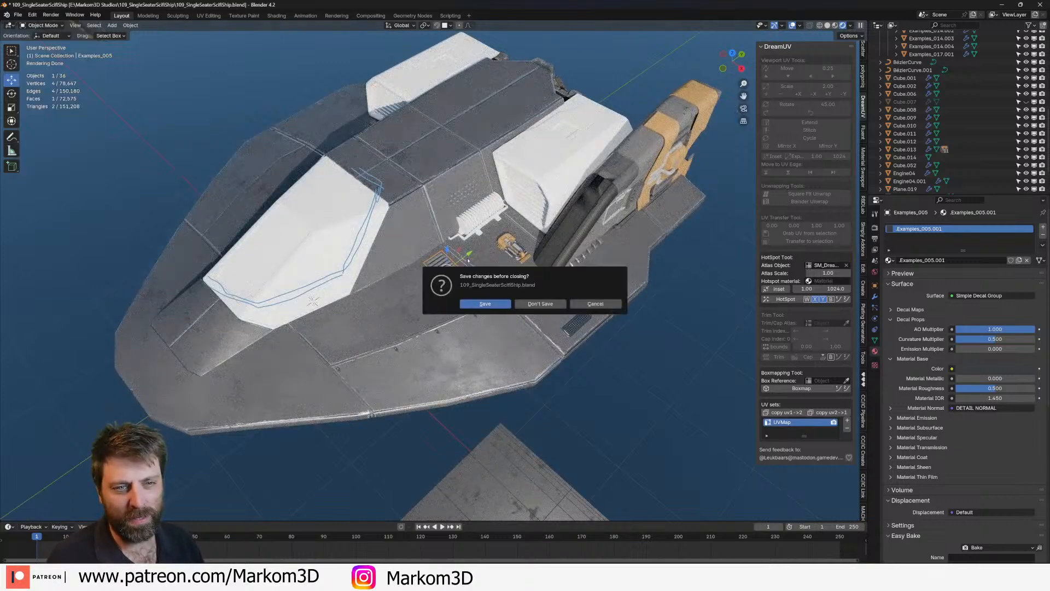
click(535, 306)
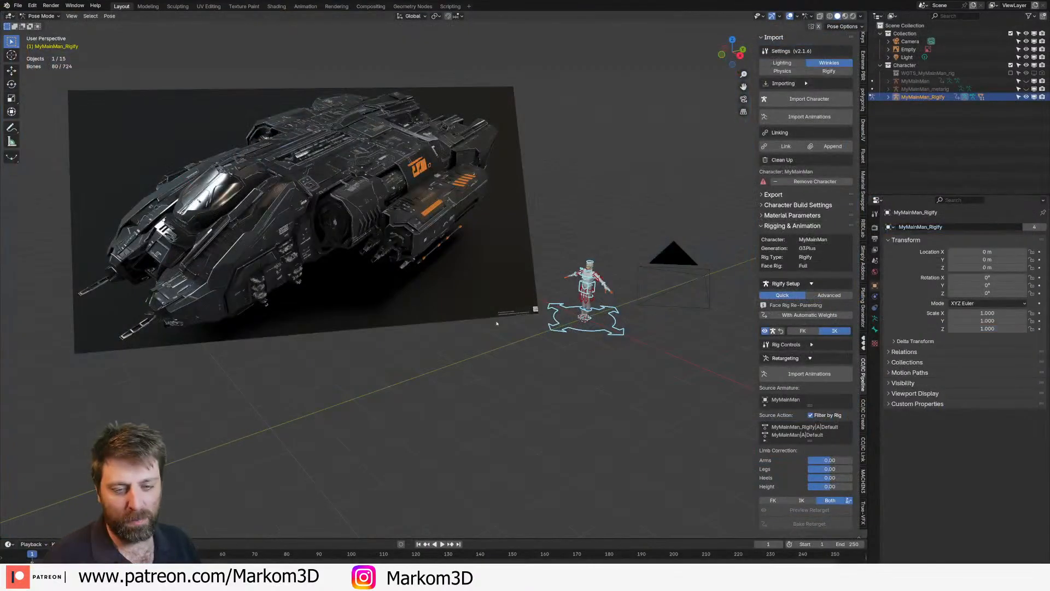
From the right orthographic view, move the rig's torso control down and backward to put the character in a seated pose
mouse_move(563, 330)
middle_down()
mouse_move(361, 356)
mouse_move(546, 317)
middle_up()
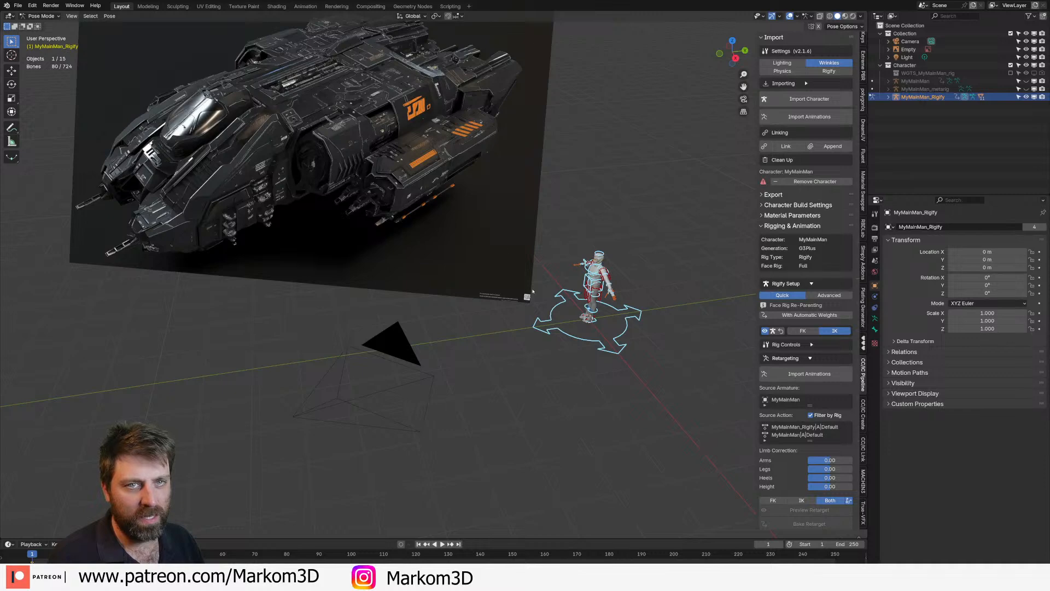
scroll(692, 430, up, 3)
shift+middle_drag(602, 307, 509, 296)
click(510, 272)
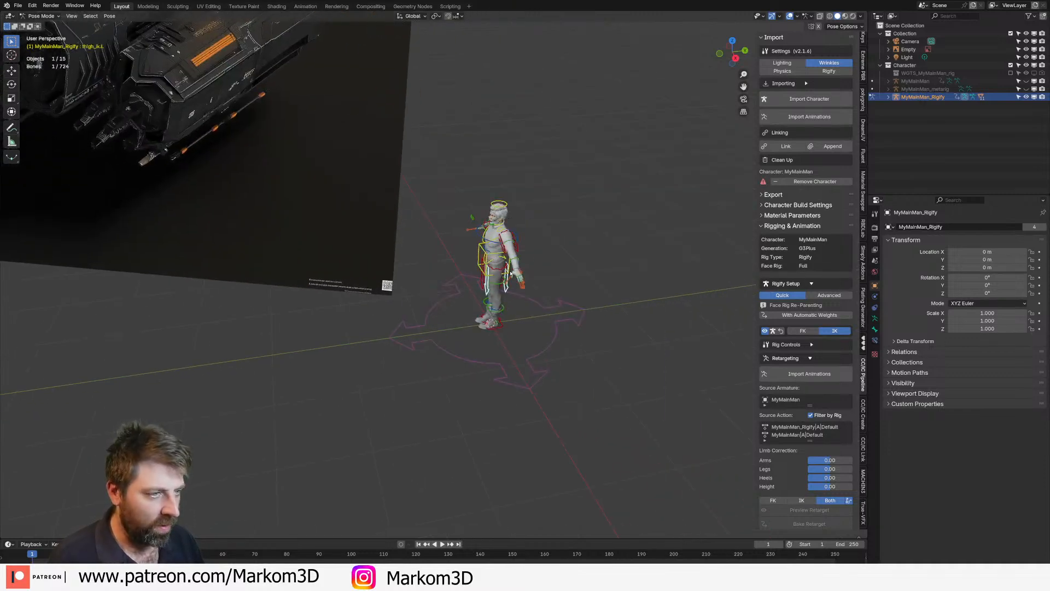
key(KP_3)
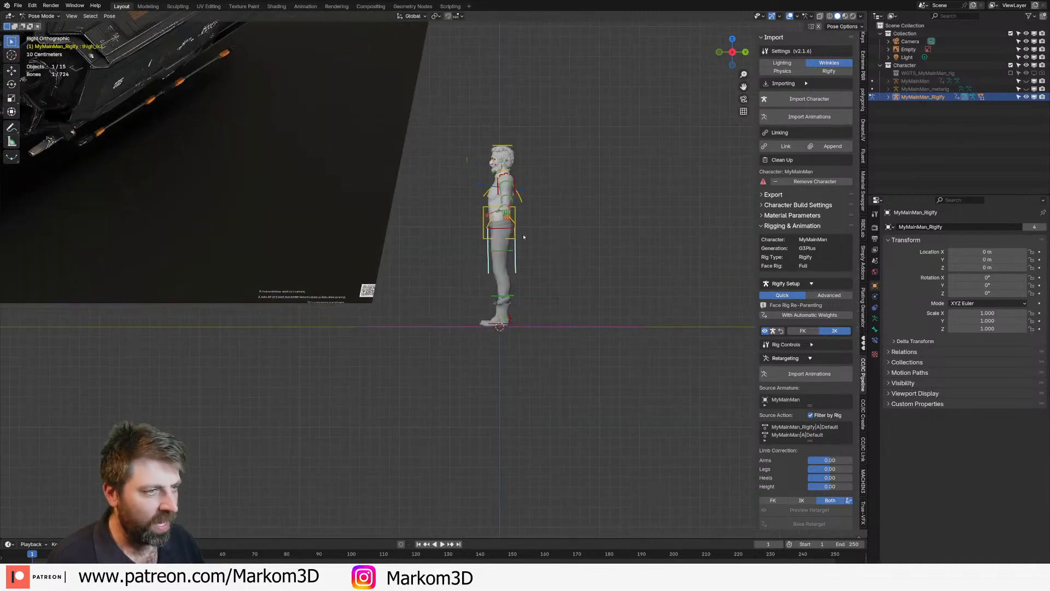
click(516, 235)
key(g)
click(566, 280)
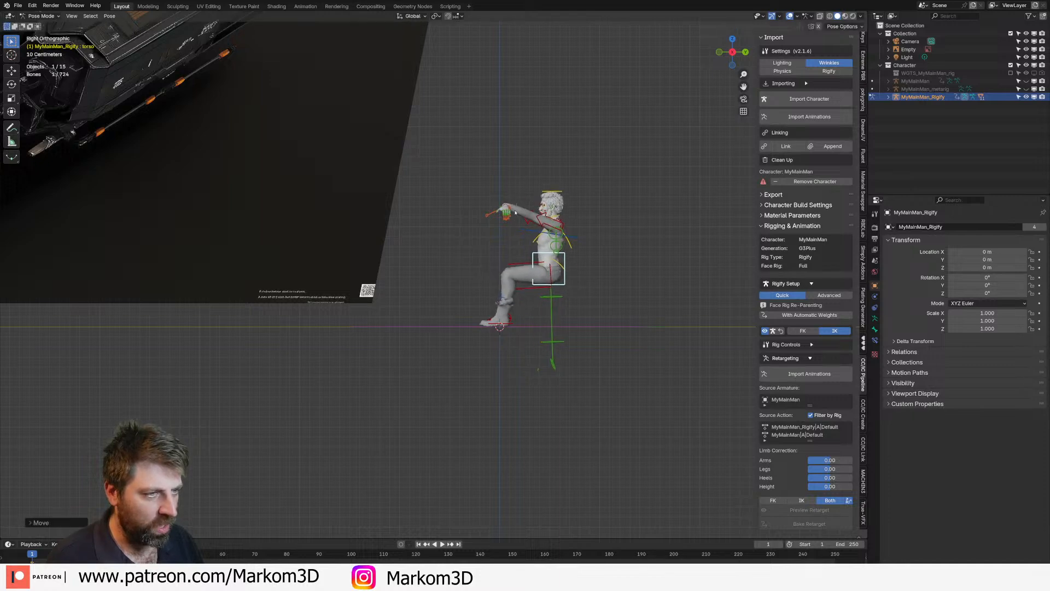
From the top view, move the left hand IK control inward in front of the body and rotate the hand to point forward
click(508, 212)
key(KP_7)
scroll(547, 207, up, 3)
click(628, 204)
key(g)
click(560, 184)
key(r)
click(522, 272)
Hide the face, torso tweak and finger detail rig layers plus the FK and tweak layers of both arms and both legs
scroll(863, 137, up, 5)
click(863, 41)
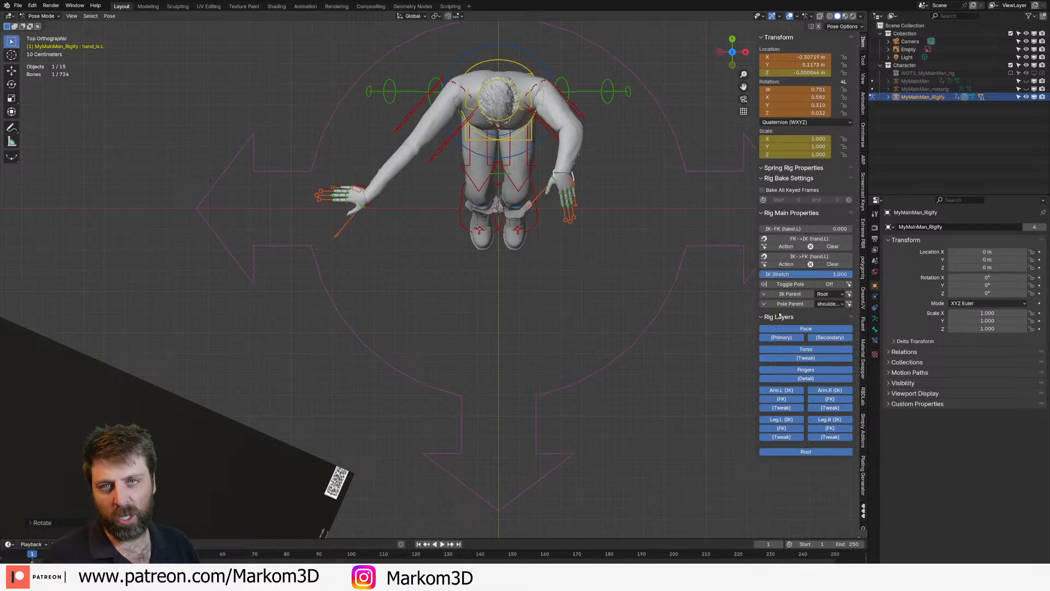
click(825, 338)
click(802, 329)
click(800, 337)
click(806, 358)
click(806, 378)
click(781, 399)
click(782, 408)
click(829, 408)
click(826, 400)
click(829, 428)
click(830, 437)
click(782, 437)
click(781, 428)
From the right view, rotate the torso control slightly so the seated character leans back
middle_drag(628, 364, 578, 259)
key(KP_3)
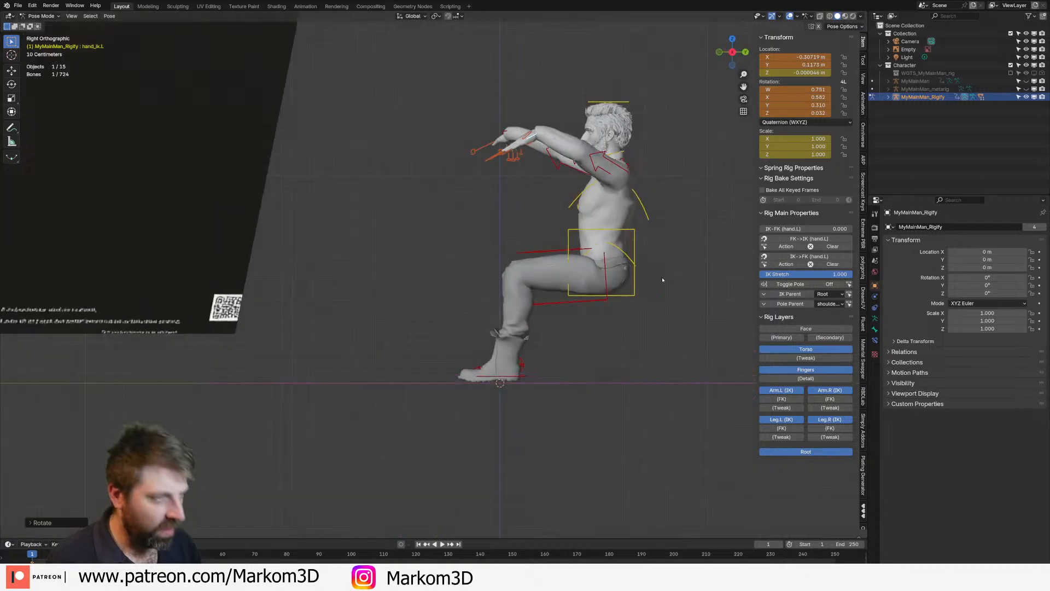
click(630, 294)
key(r)
click(671, 326)
Lower the left hand IK control and pull it back toward the body, then rotate the hand upright, undoing an accidental hide
click(530, 136)
key(g)
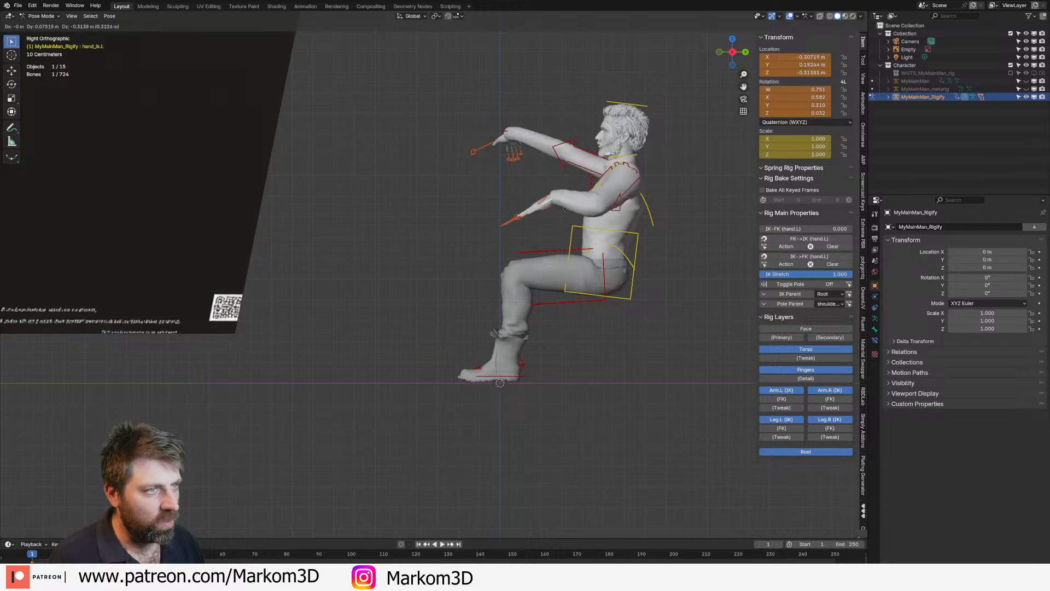
click(676, 329)
key(r)
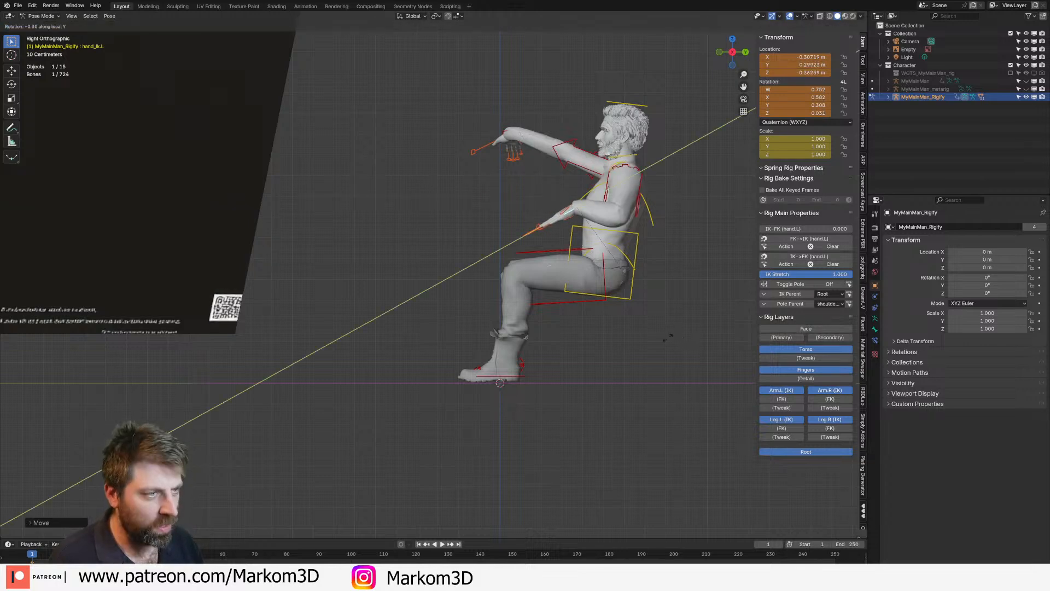
click(598, 292)
key(h)
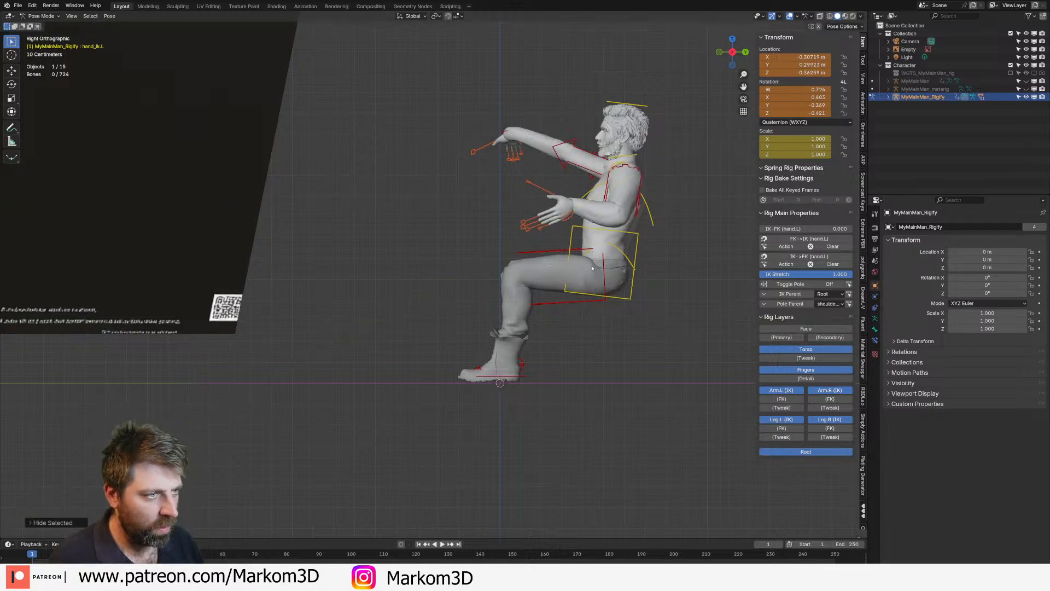
key(ctrl+z)
Refine the left hand IK control by moving it slightly forward and down above the lap and rotating the fingers to point forward
key(g)
click(571, 300)
key(r)
click(589, 310)
key(g)
click(614, 309)
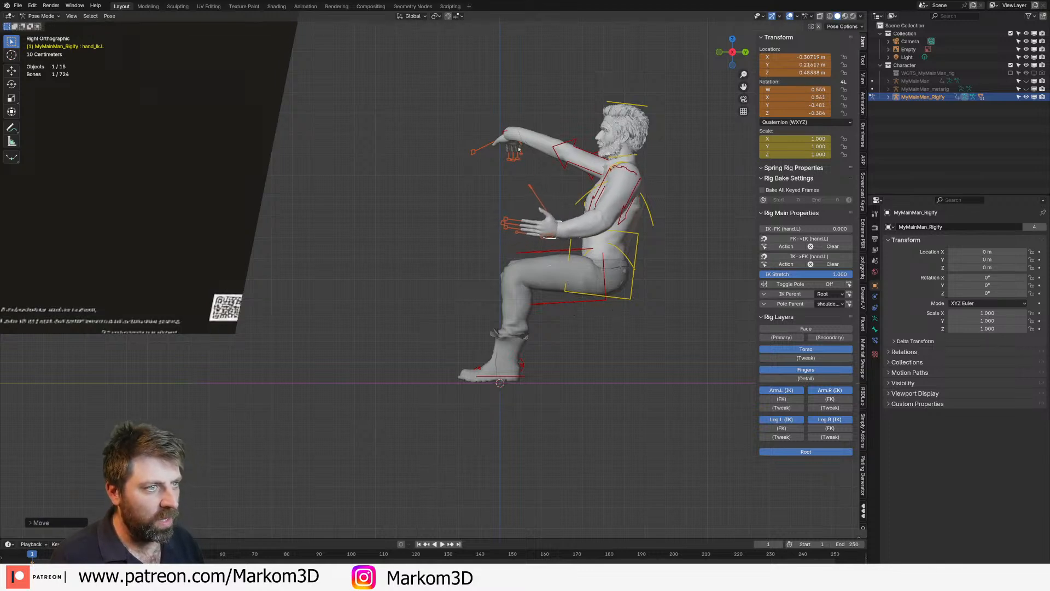
key(ctrl+v)
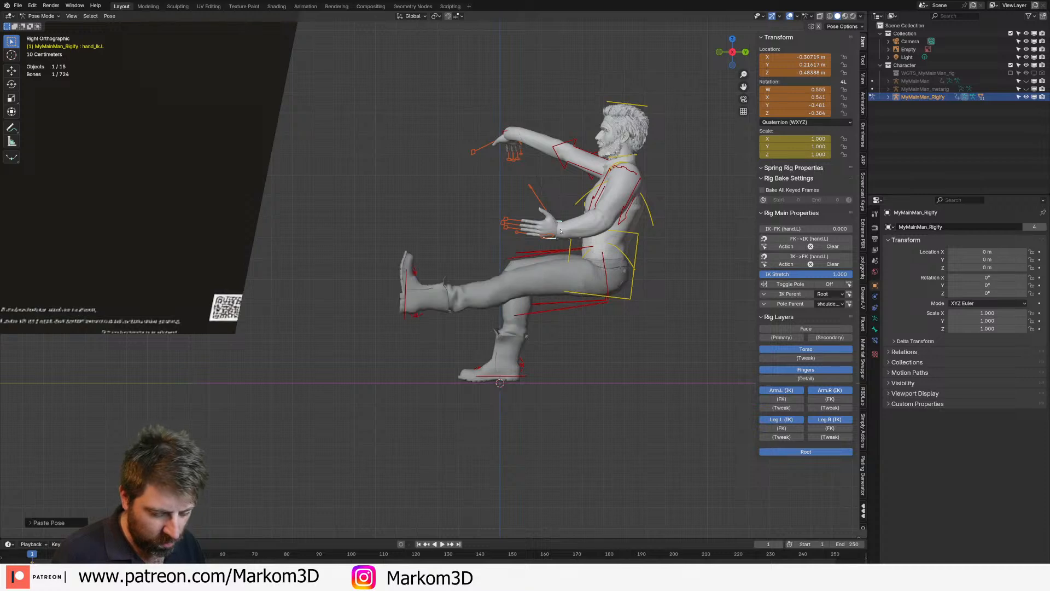
key(ctrl+z)
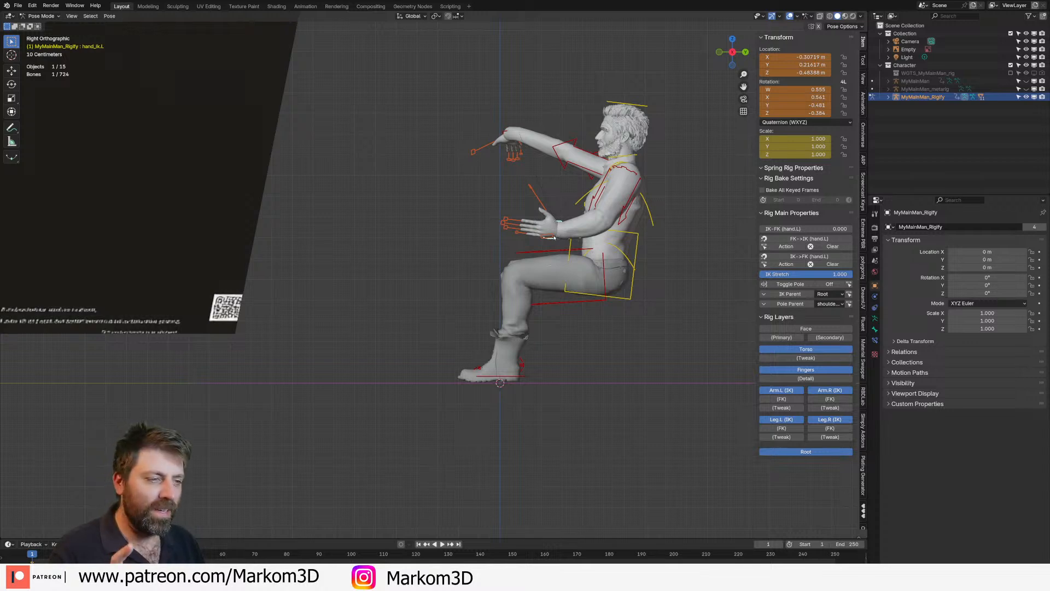
key(ctrl+v)
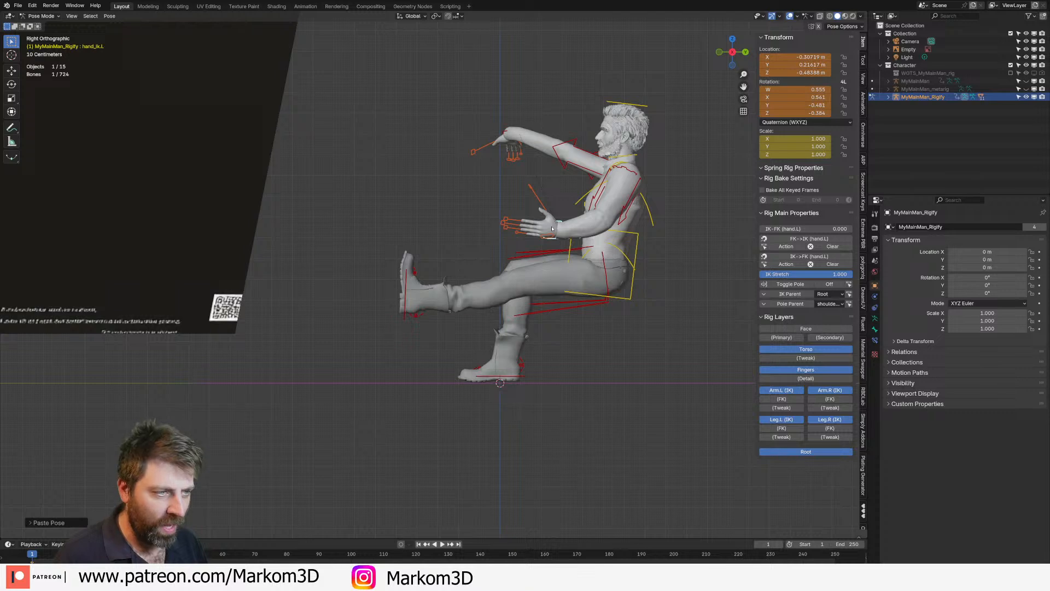
mouse_move(560, 287)
middle_down()
mouse_move(588, 285)
mouse_move(556, 267)
mouse_move(546, 275)
middle_up()
key(ctrl+z)
Paste the copied left hand pose flipped so the right arm mirrors it
scroll(546, 275, up, 3)
middle_drag(651, 270, 607, 271)
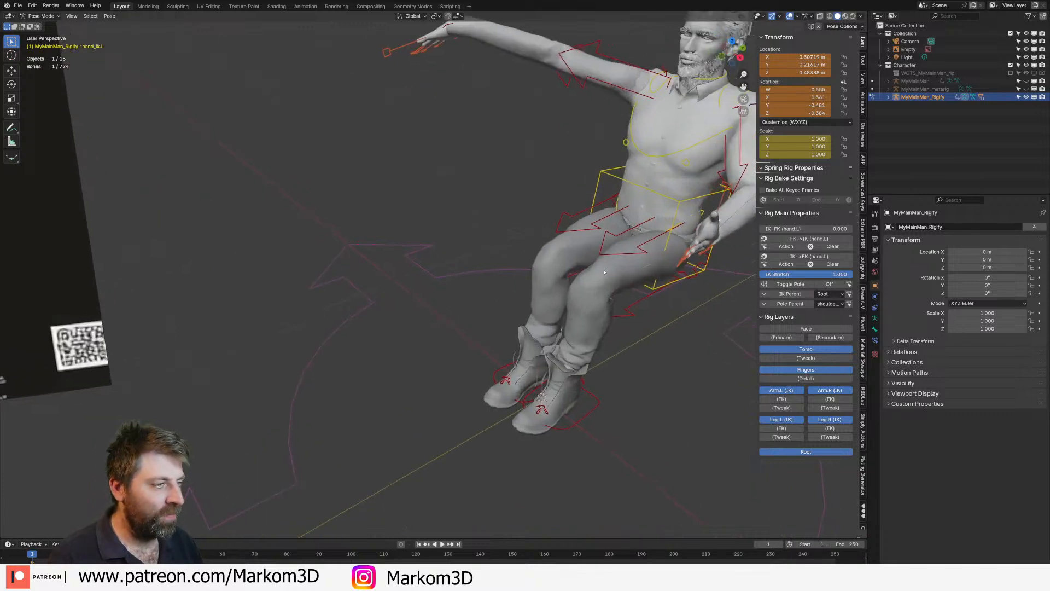
key(ctrl+shift+v)
middle_drag(604, 272, 609, 247)
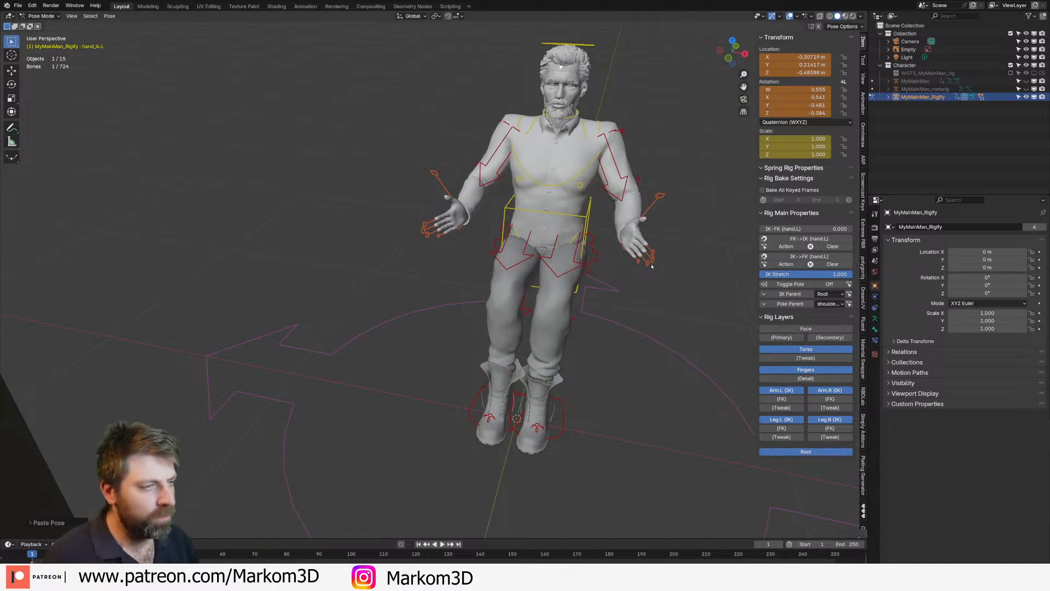
From the top view, move the left hand IK control inward and rotate the hand to point straight forward
key(KP_7)
key(g)
click(631, 249)
key(r)
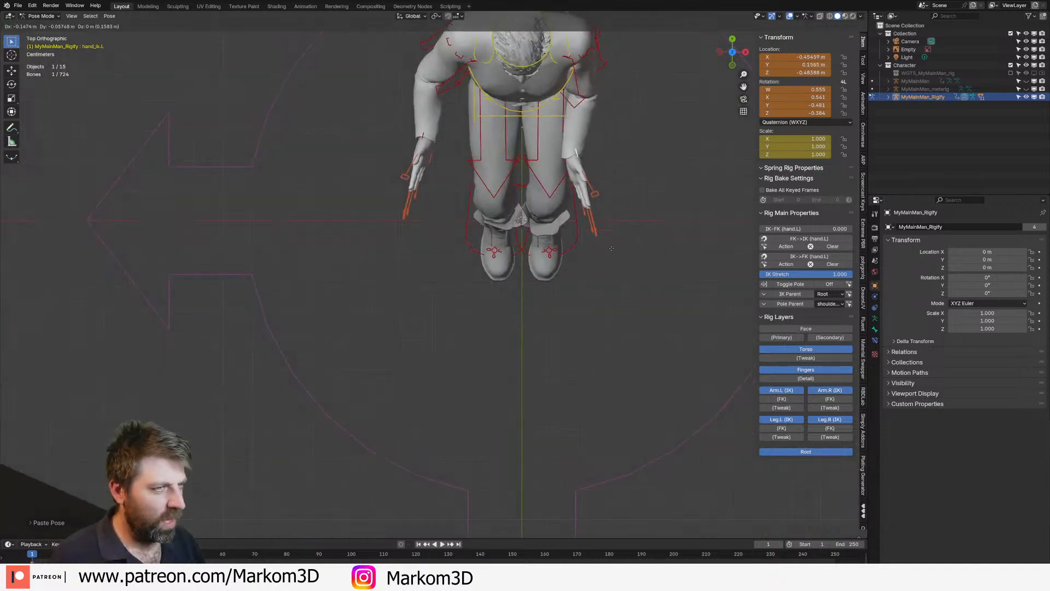
click(601, 244)
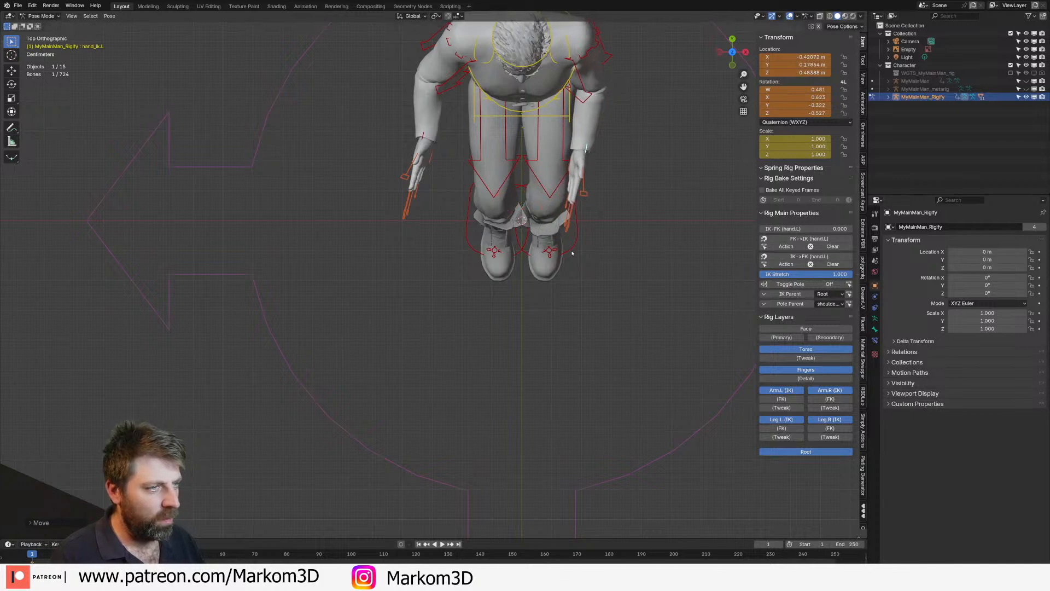
Move the left foot IK control outward and paste the left hand and foot pose flipped onto the right side
click(580, 241)
key(g)
click(625, 231)
shift+click(585, 157)
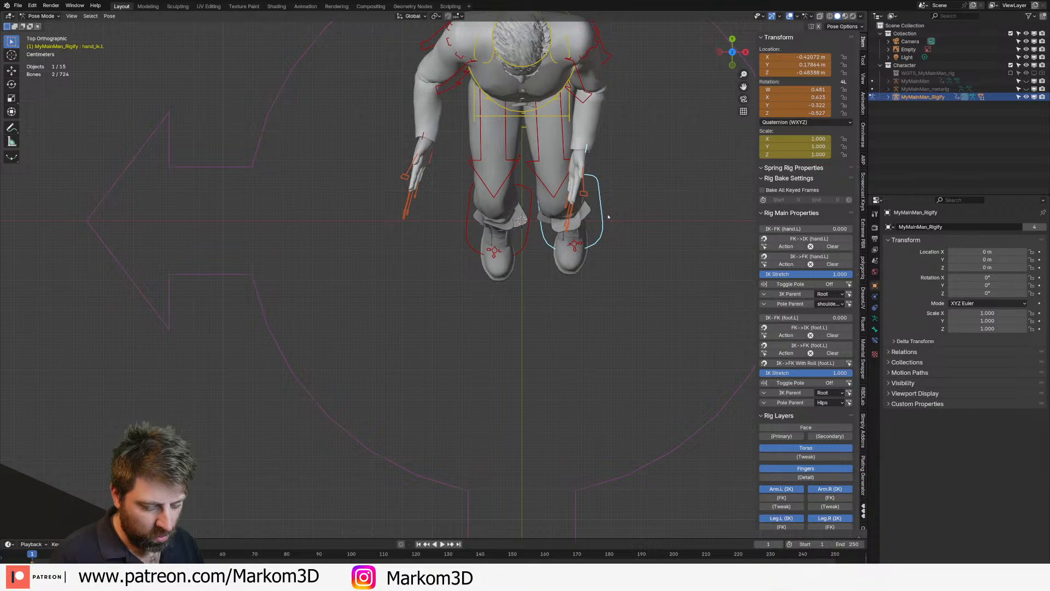
key(ctrl+shift+v)
middle_drag(605, 213, 595, 96)
scroll(594, 112, up, 2)
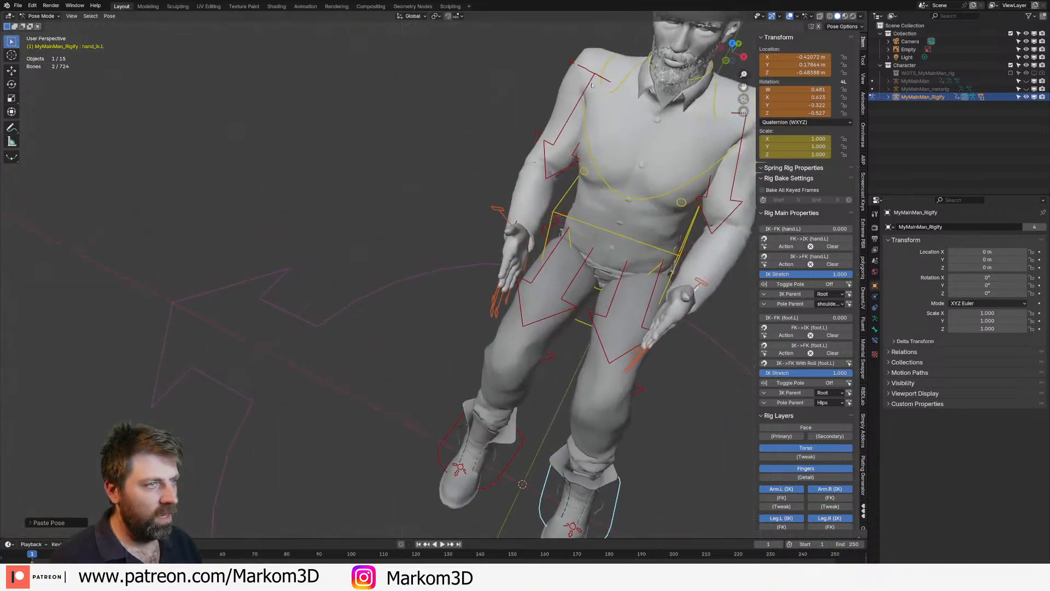
From the front view, rotate the left and right shoulder controls downward to relax the character's shoulders
click(591, 75)
key(ctrl+KP_3)
key(KP_1)
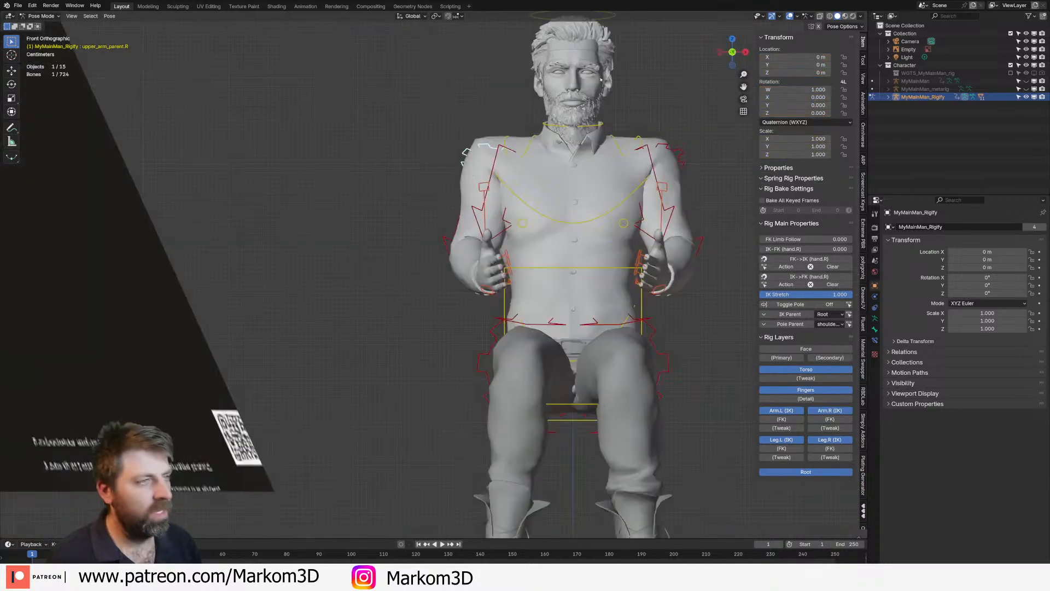
click(639, 137)
key(r)
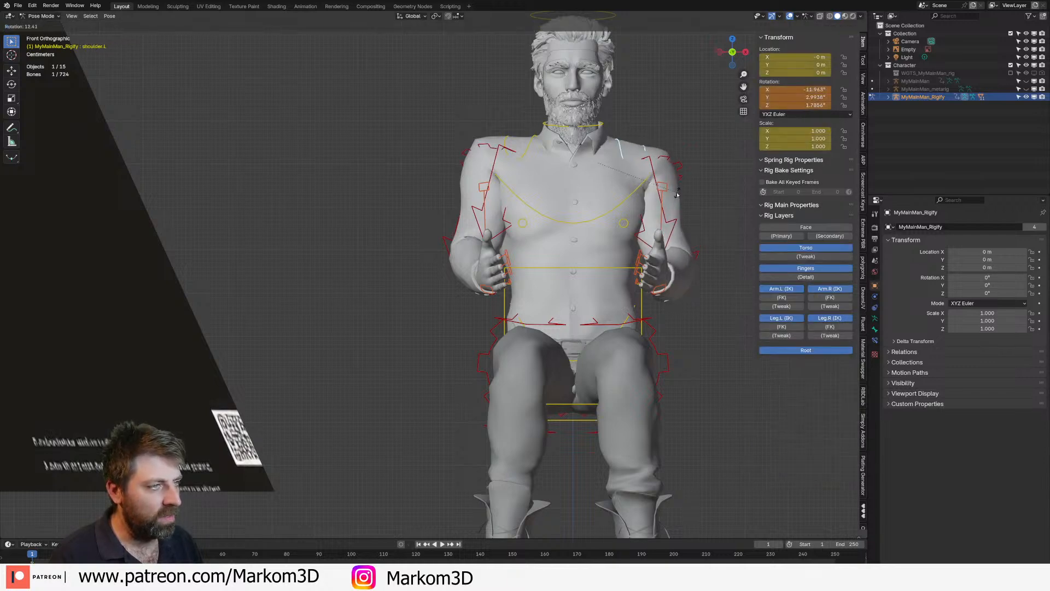
click(659, 186)
click(489, 148)
key(r)
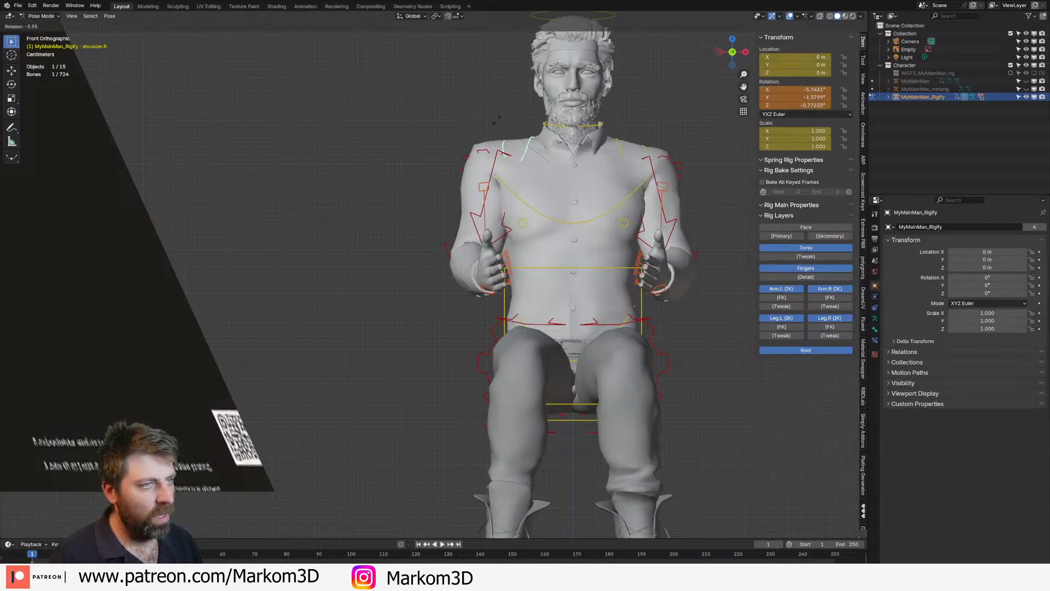
click(500, 131)
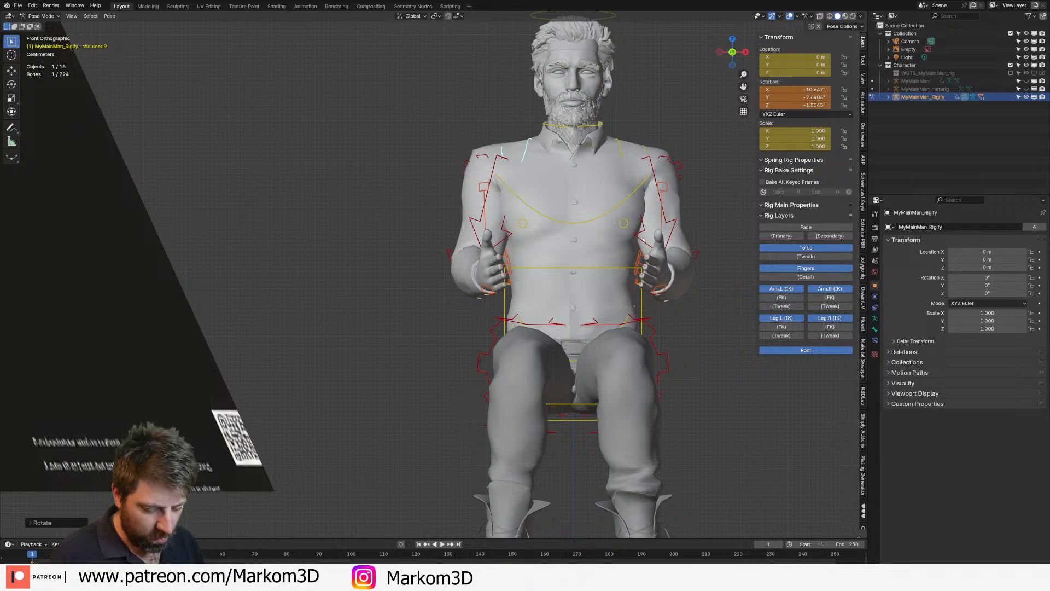
key(ctrl+v)
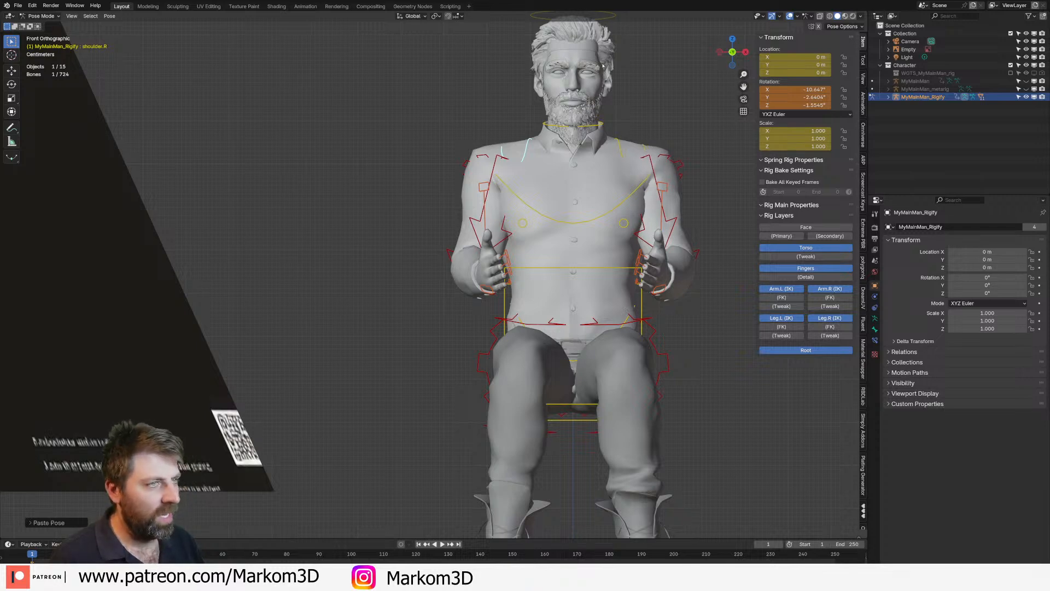
Check the finished seated pose beside the ship reference and switch the rig from Pose Mode to Object Mode
scroll(656, 218, down, 5)
middle_drag(656, 218, 541, 227)
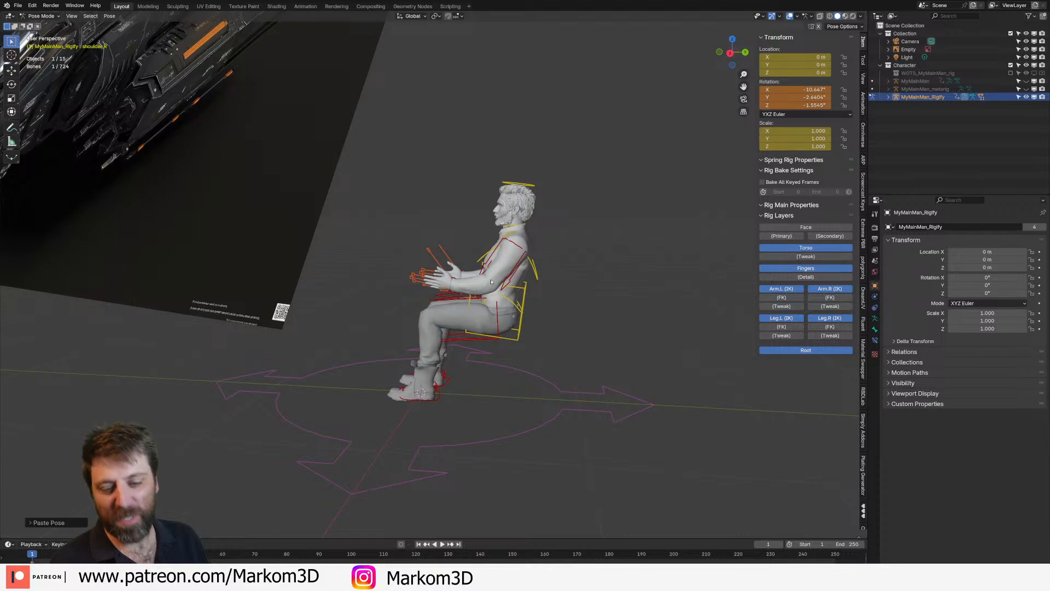
scroll(492, 282, down, 3)
middle_drag(491, 281, 561, 347)
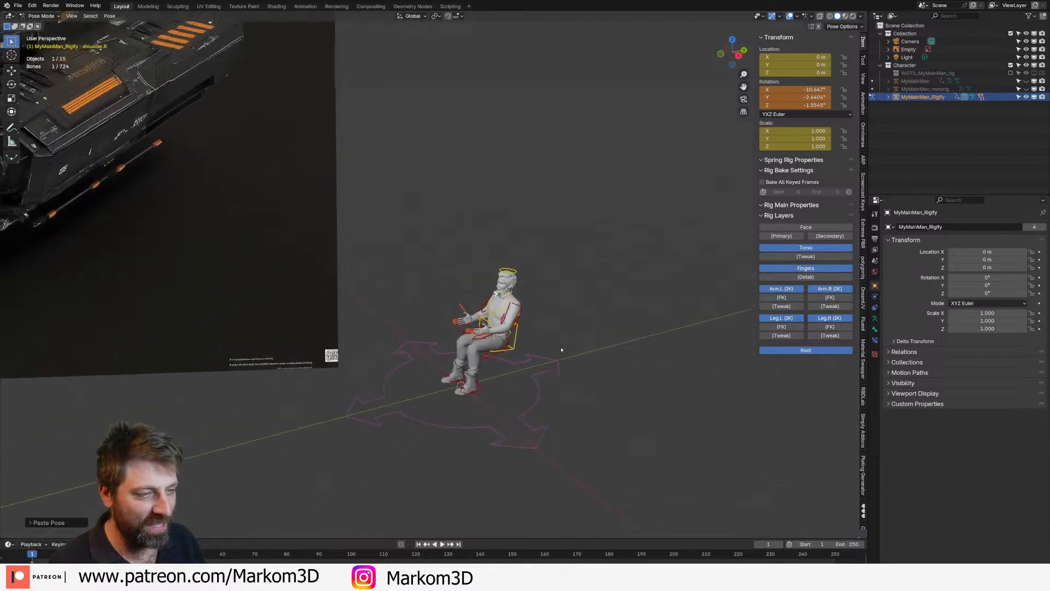
scroll(560, 347, down, 3)
click(41, 16)
click(41, 25)
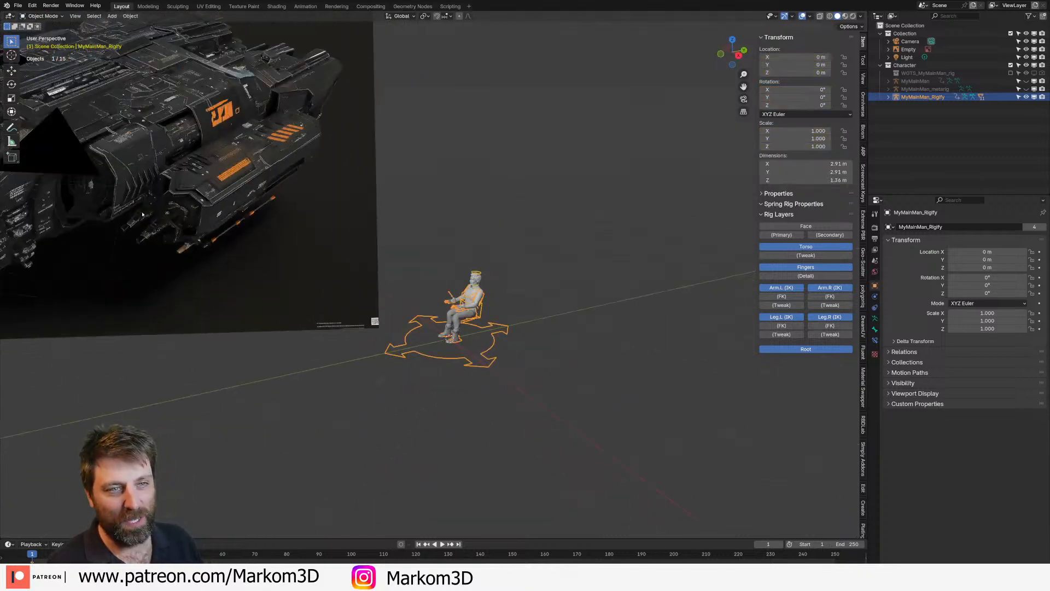
Move the ship reference image along the Y axis to about 2.1 m, behind the seated character
click(195, 253)
key(g)
key(y)
click(434, 255)
scroll(433, 255, down, 2)
middle_drag(433, 255, 440, 322)
scroll(448, 257, up, 2)
middle_drag(441, 323, 407, 318)
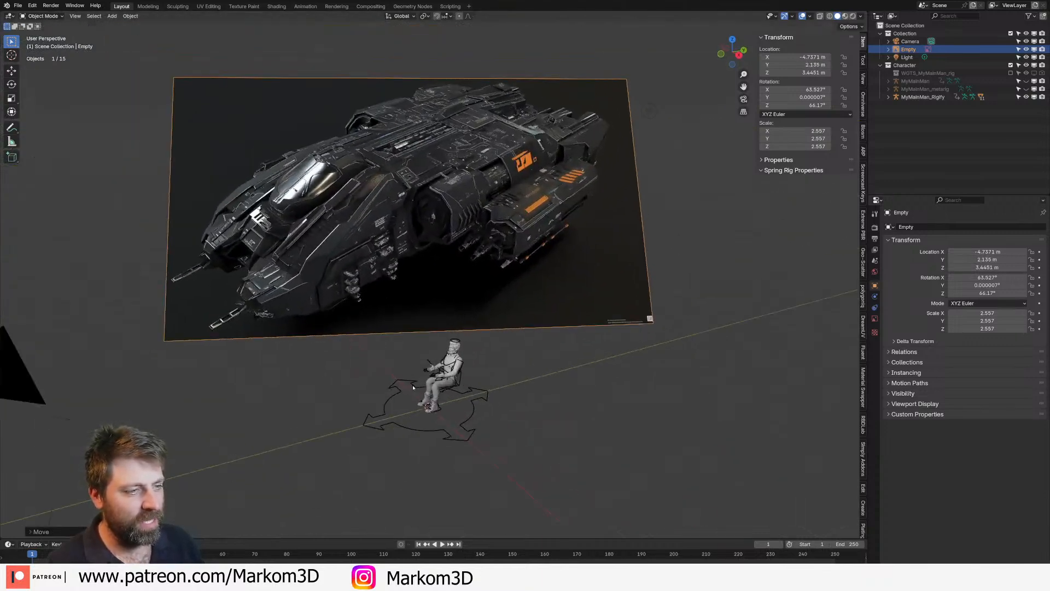
Delete the camera from the scene
scroll(383, 328, down, 3)
click(323, 327)
key(Delete)
Move the ship reference image back along the X axis to about -9.9 m
click(467, 300)
key(g)
key(x)
click(431, 247)
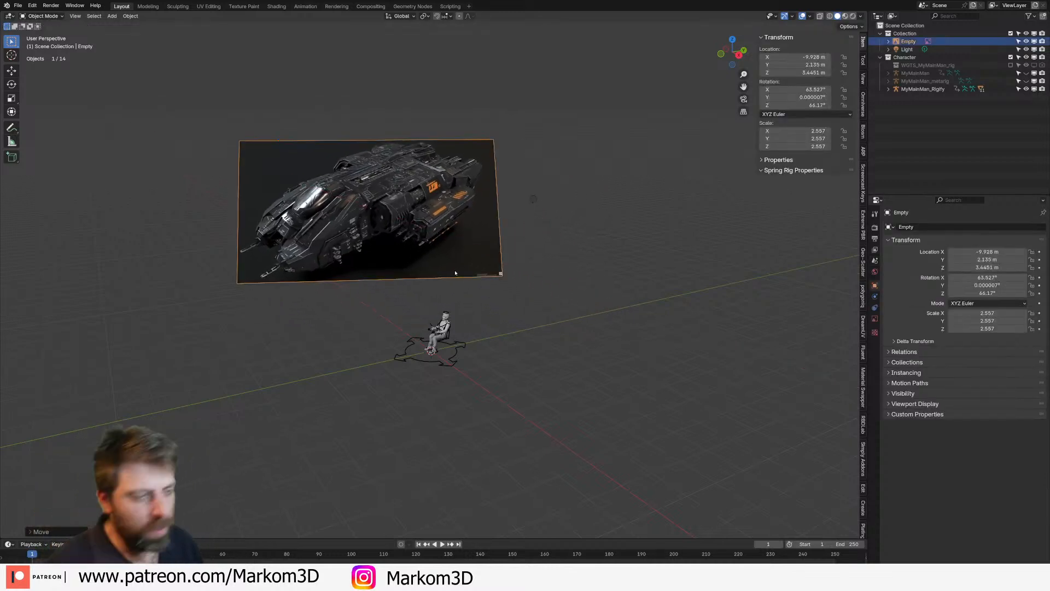
middle_drag(458, 337, 460, 317)
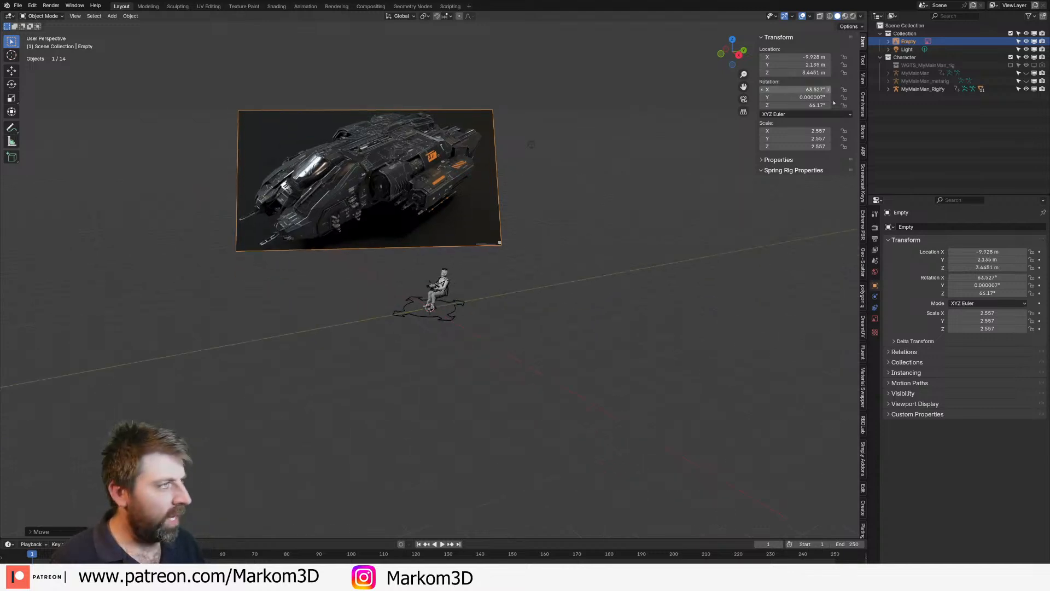
Add a 2 m cube mesh at the world origin, around the seated character
scroll(444, 279, up, 3)
key(shift+a)
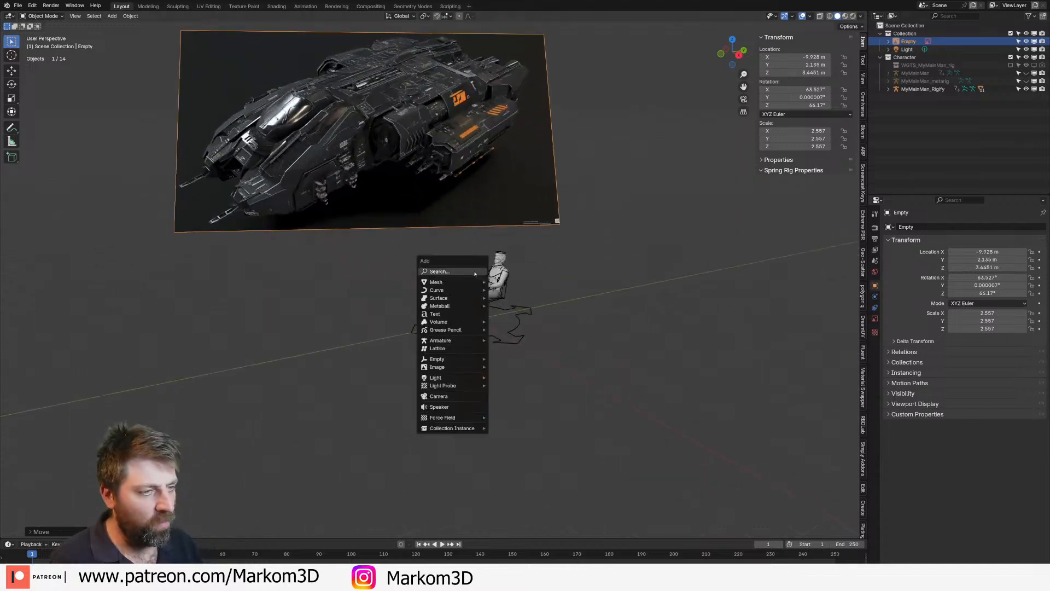
mouse_move(476, 283)
click(516, 297)
scroll(626, 321, up, 2)
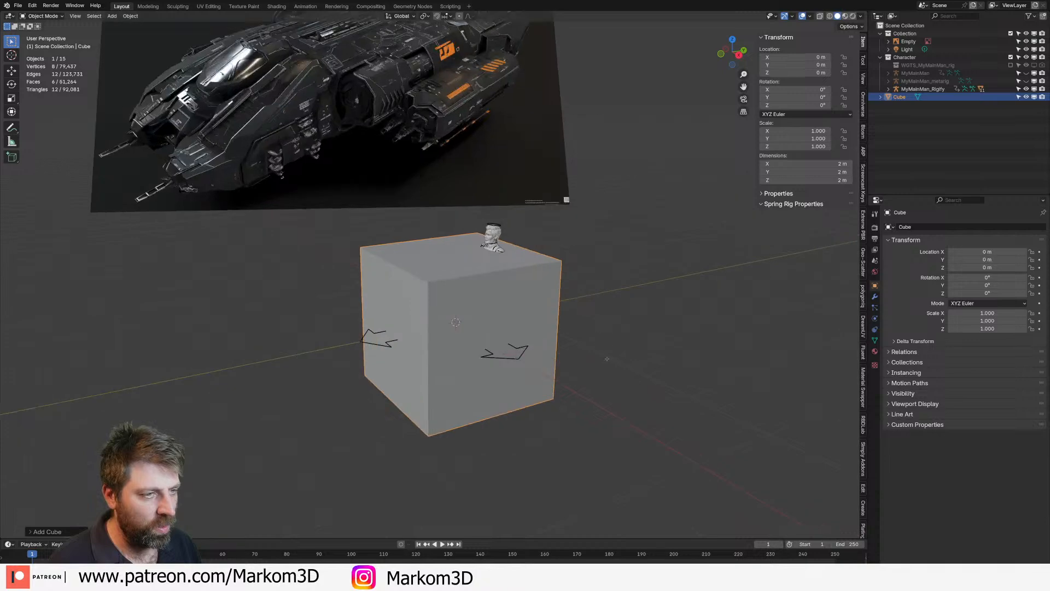
In Edit Mode, split the cube along a centred vertical loop cut and delete the vertices of the half on the negative X side
key(Tab)
scroll(609, 356, up, 2)
key(ctrl+r)
click(427, 385)
right_click(427, 385)
key(v)
right_click(239, 393)
key(ctrl+l)
key(x)
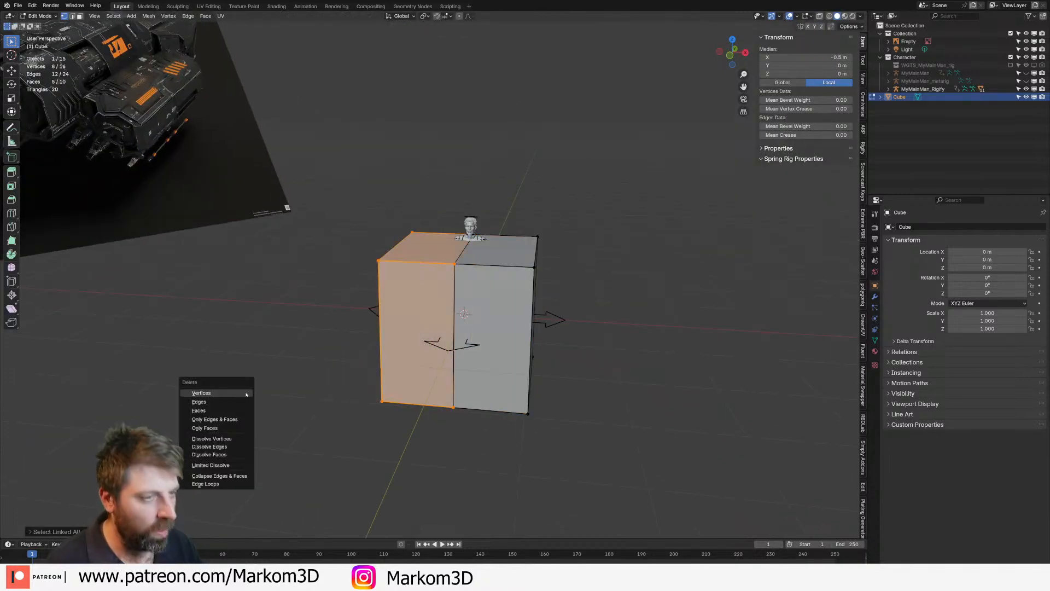
click(255, 392)
Enable the Screencast Keys display in the viewport
click(863, 179)
click(767, 37)
Return to Object Mode and add a Mirror modifier on the X axis to the half cube
middle_drag(547, 383, 590, 353)
key(Tab)
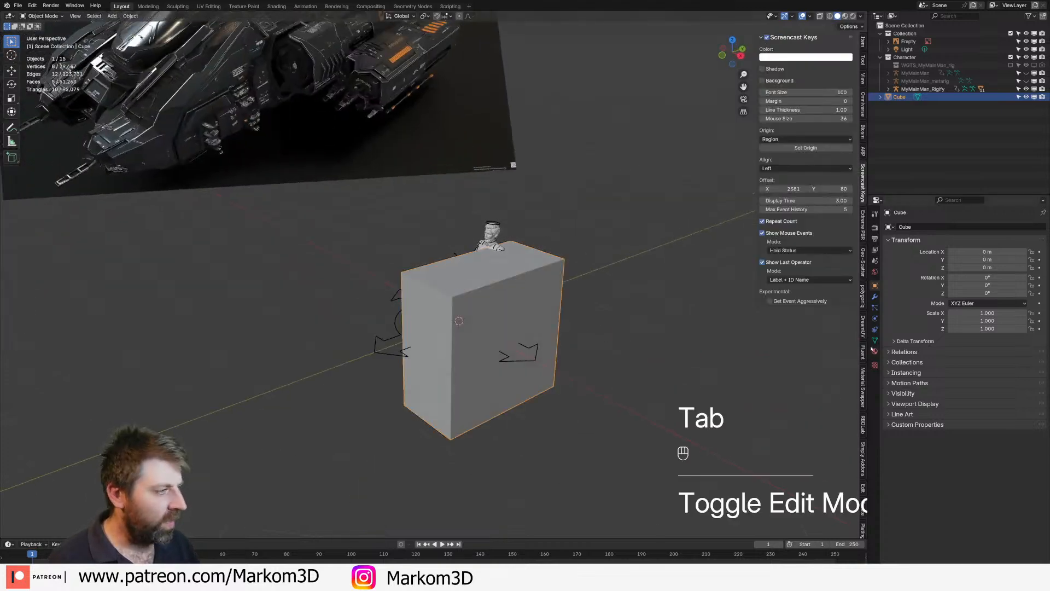
click(875, 296)
click(935, 228)
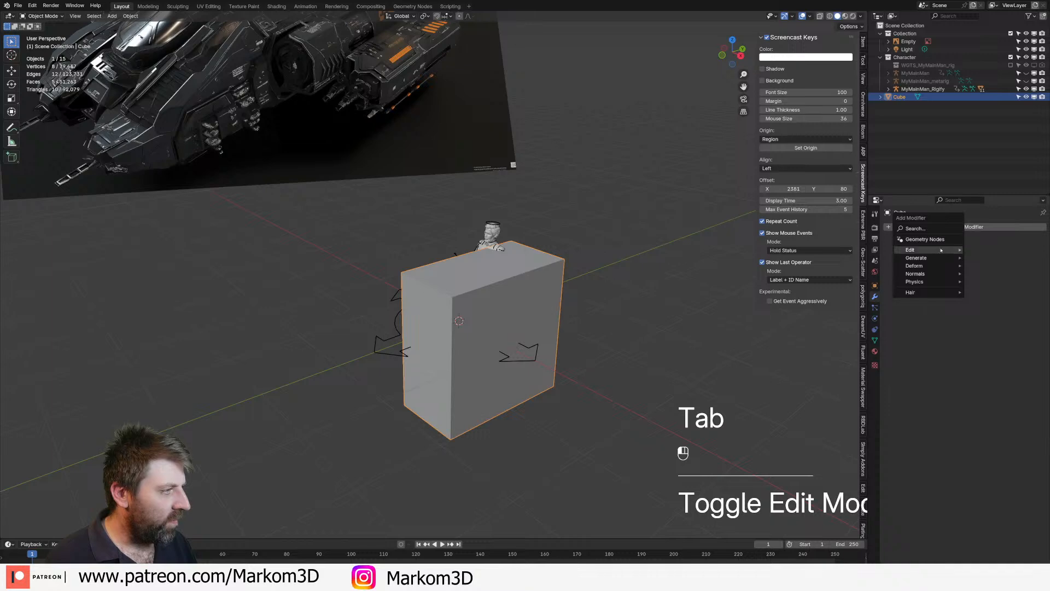
mouse_move(917, 257)
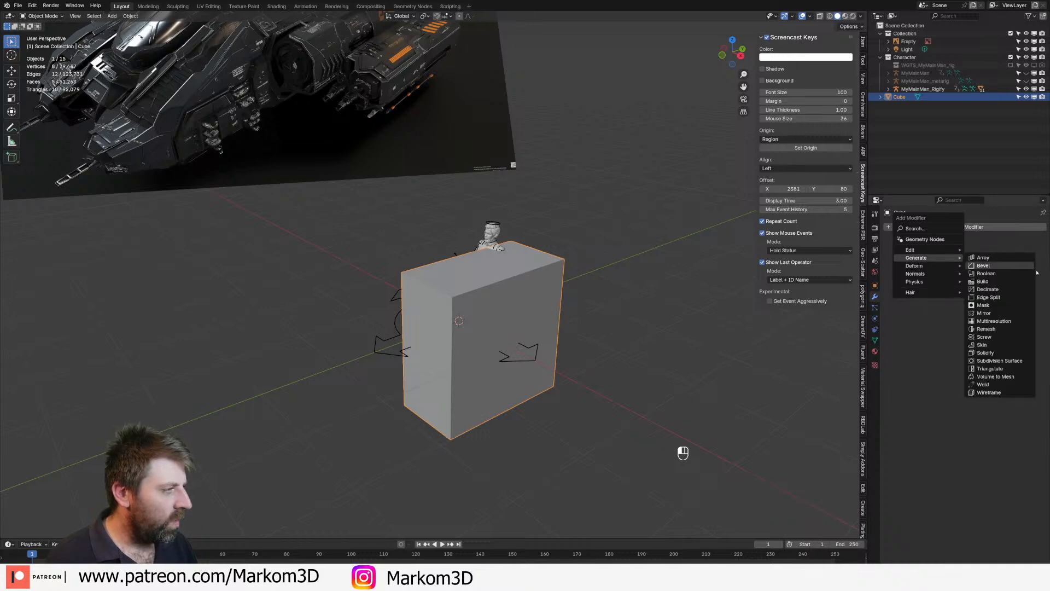
click(988, 316)
middle_drag(562, 395, 503, 343)
key(Tab)
key(3)
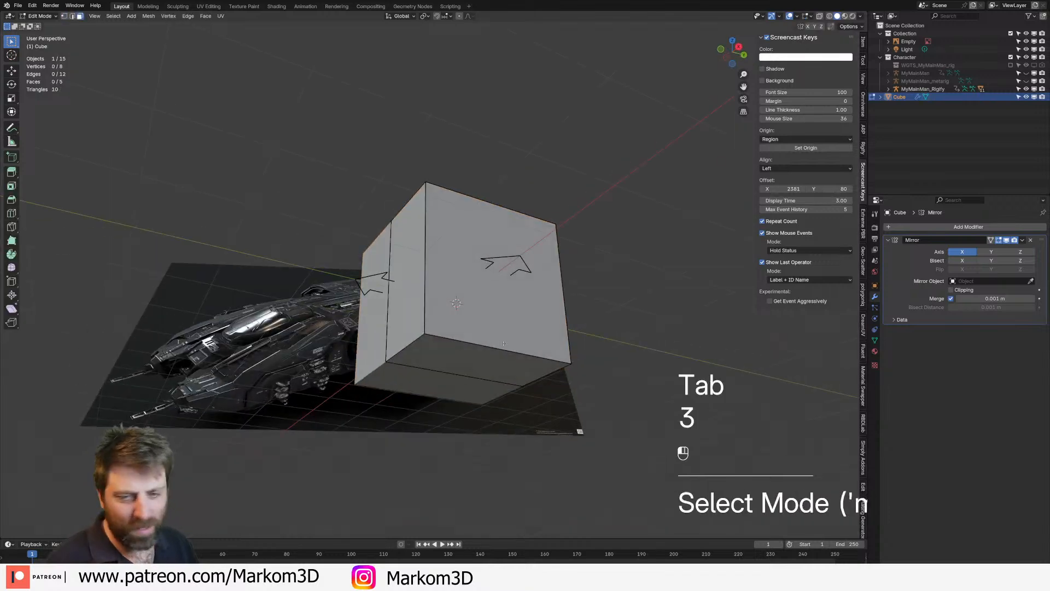
click(503, 344)
key(g)
right_click(443, 361)
key(3)
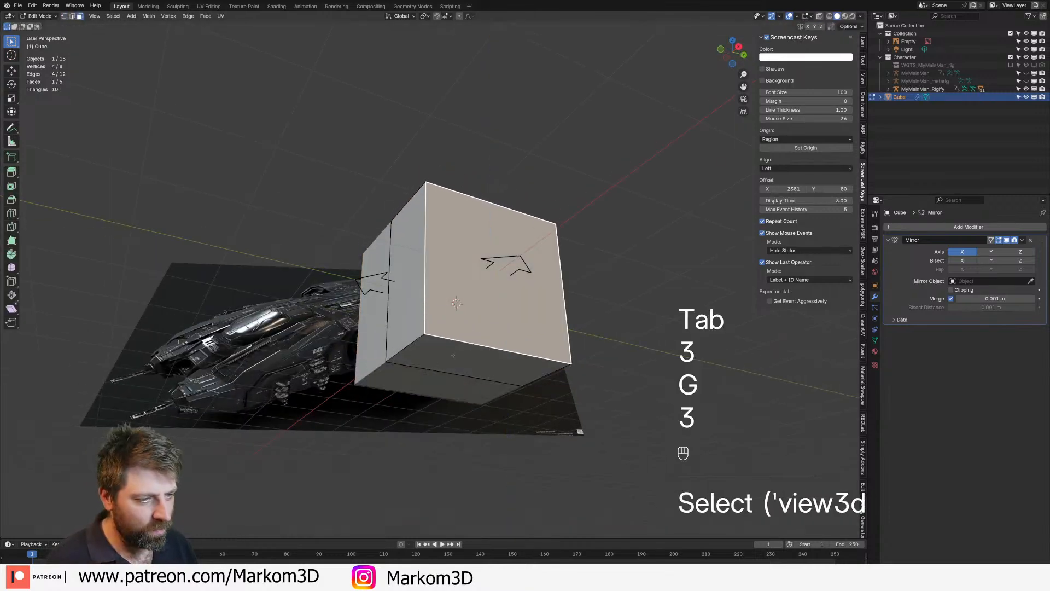
Show the cube in wireframe in the right view and raise its whole mesh along Z until its base sits just below the character's feet
key(KP_3)
middle_drag(461, 366, 463, 362)
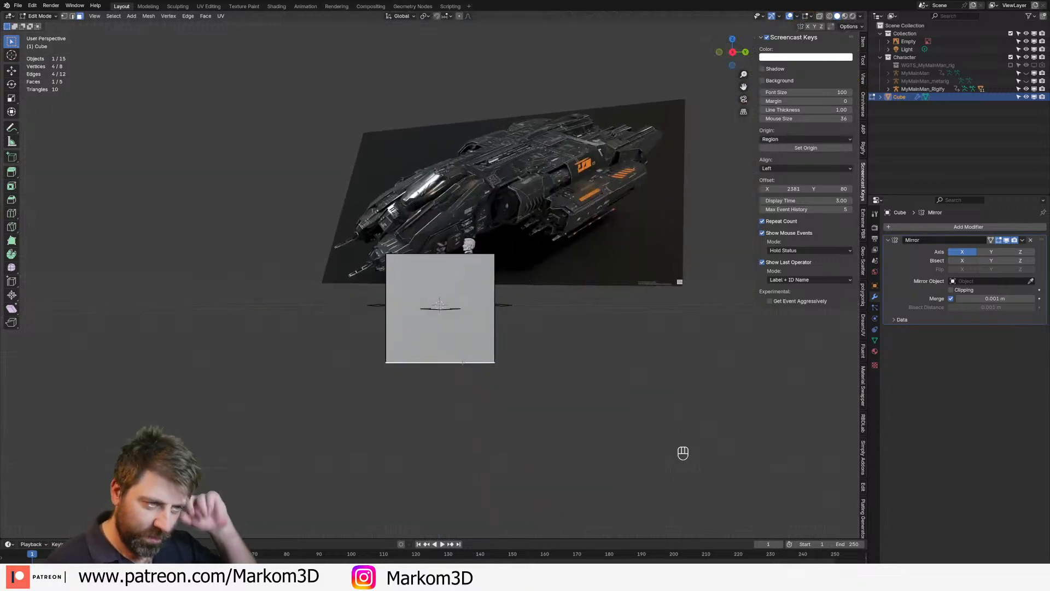
key(KP_3)
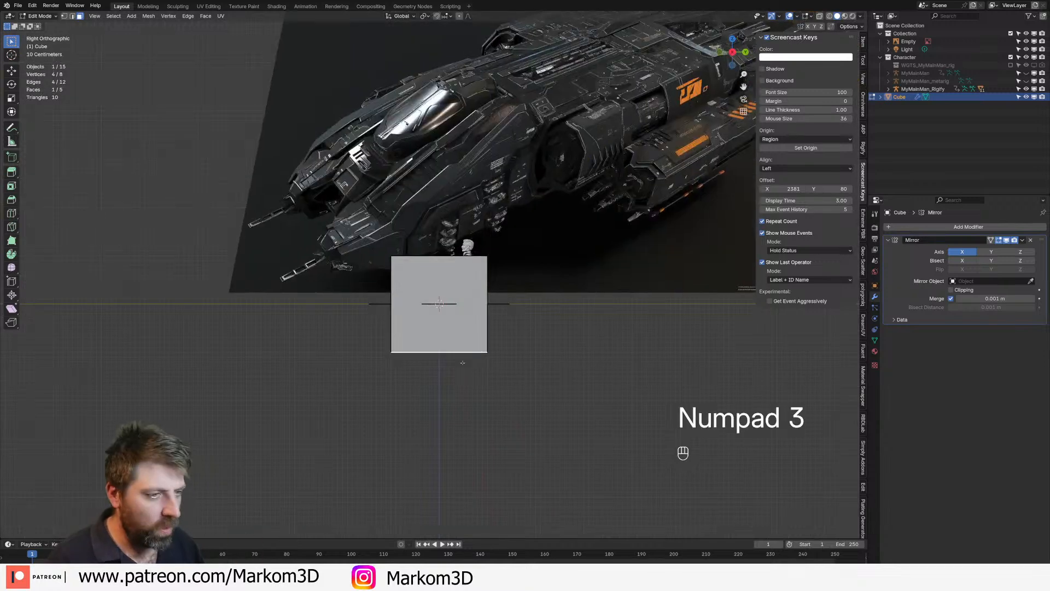
key(a)
key(g)
click(471, 331)
key(z)
click(428, 330)
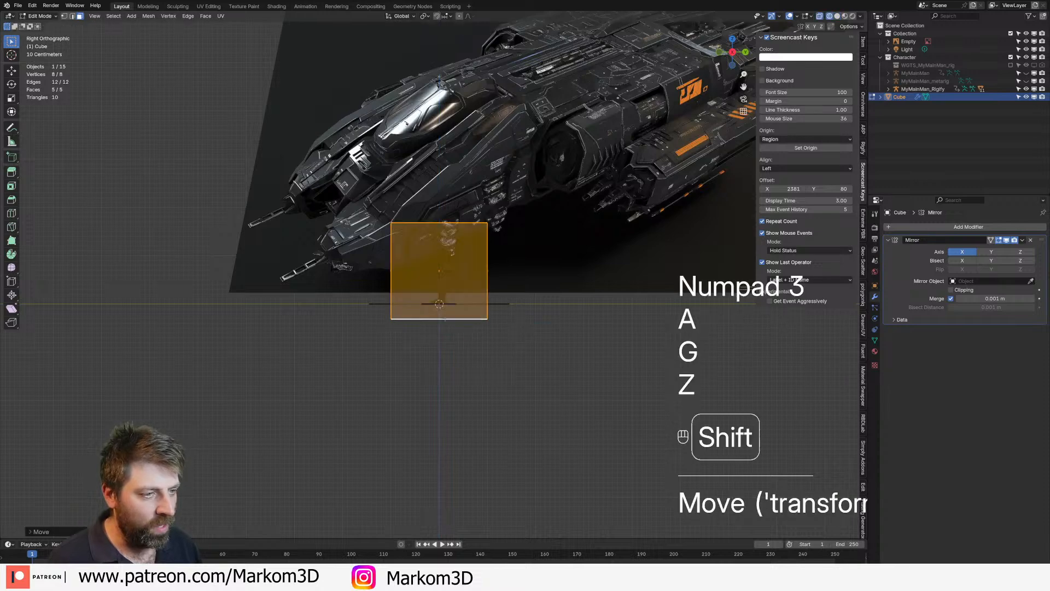
shift+middle_drag(438, 307, 430, 328)
scroll(438, 317, up, 2)
key(g)
key(z)
shift+click(468, 224)
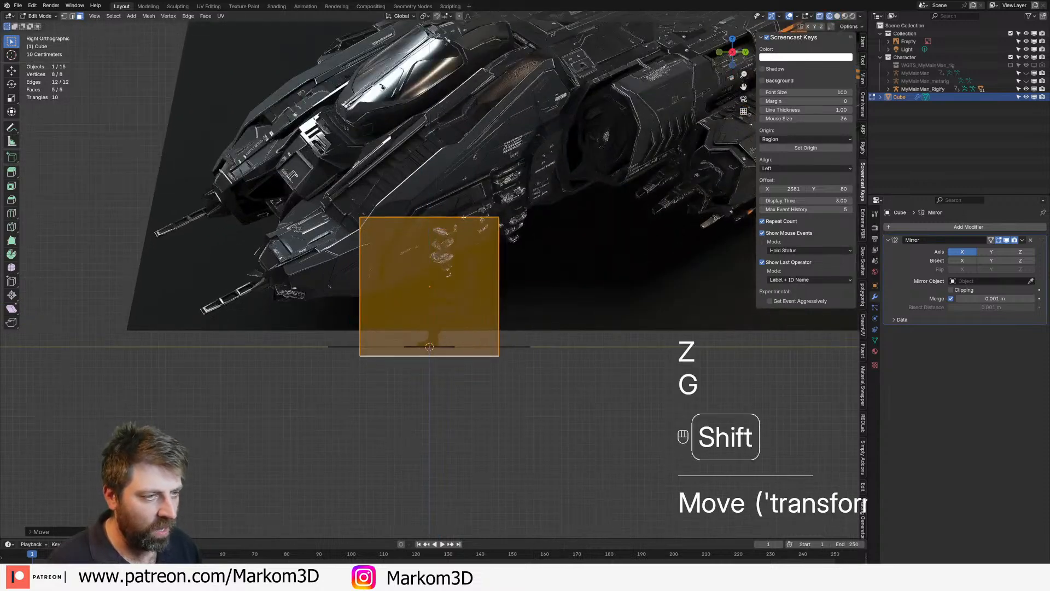
In Object Mode, raise the ship reference image about 1.6 m along Z so it clears the seated character
key(z)
click(511, 225)
key(z)
click(390, 228)
key(1)
click(539, 252)
key(Tab)
click(549, 253)
key(g)
key(z)
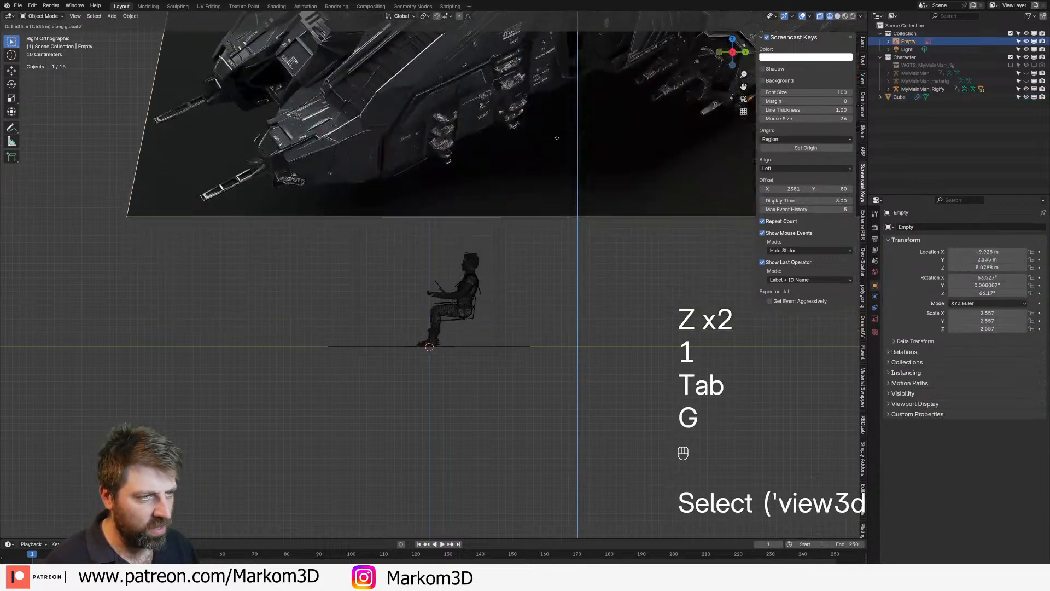
click(547, 141)
In the cube's Edit Mode, box-select the top vertices and lower them along Z towards the character's head
click(500, 249)
click(500, 250)
click(497, 253)
key(Tab)
key(1)
key(b)
drag(330, 194, 571, 241)
key(g)
key(z)
click(559, 249)
Box-select the cube's front vertices and move them back along Y, closer to the character's feet
click(374, 227)
key(b)
drag(303, 243, 374, 428)
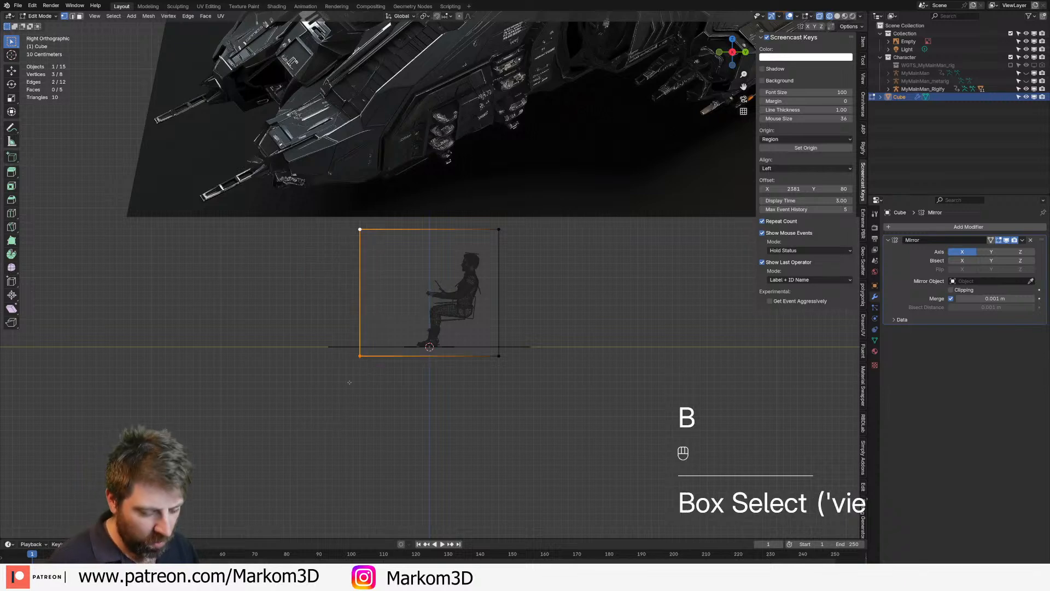
key(g)
right_click(385, 382)
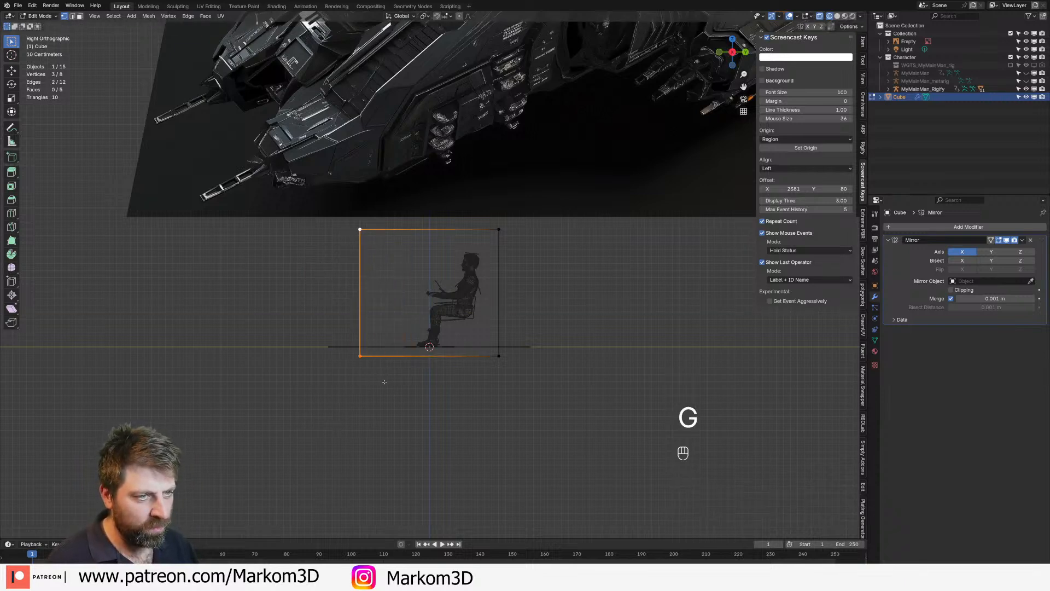
key(b)
drag(369, 344, 354, 408)
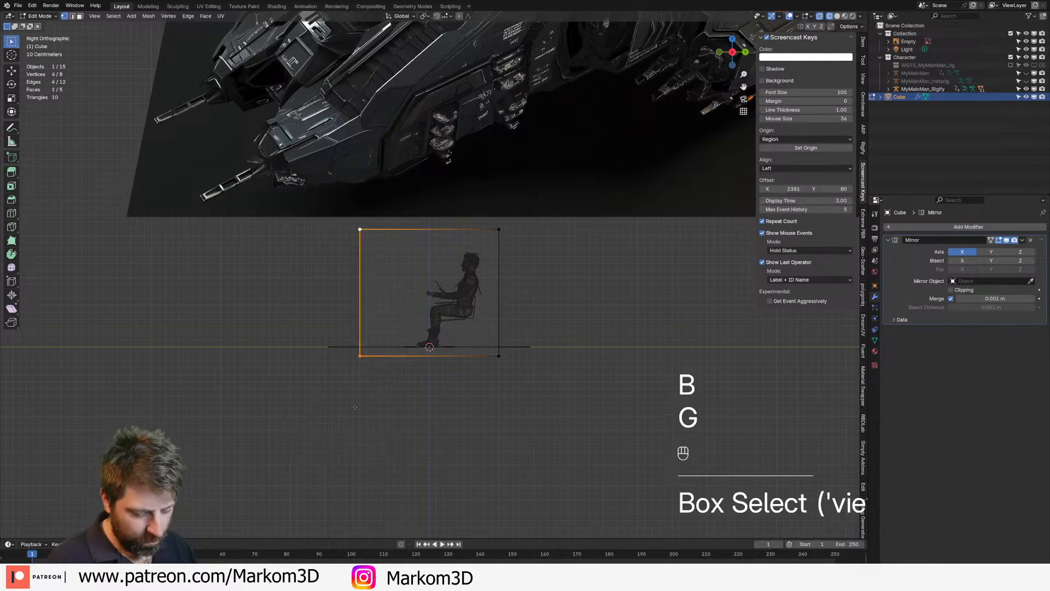
key(g)
click(398, 403)
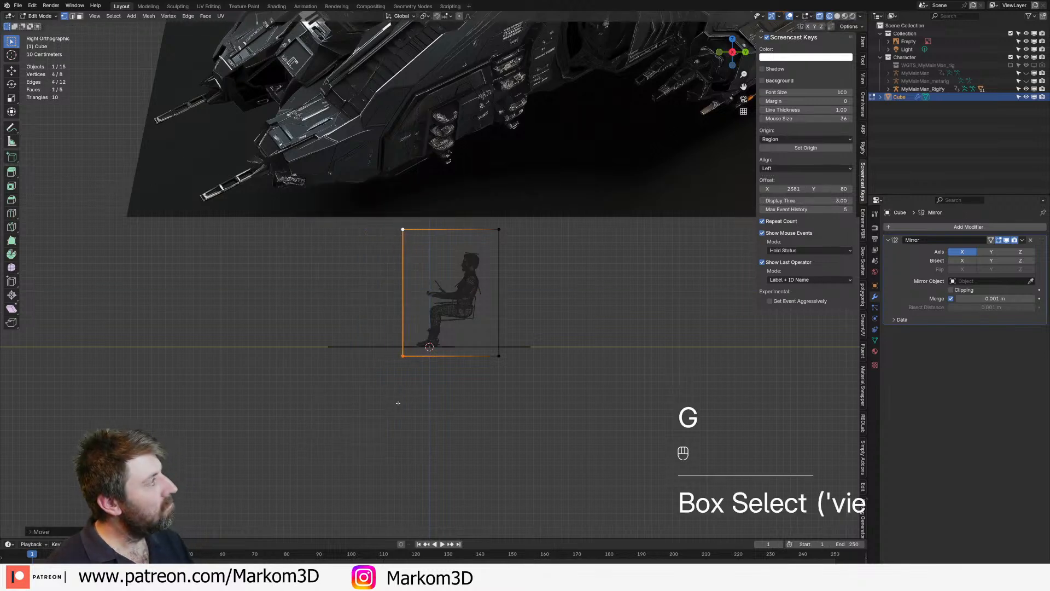
Circle-select the bottom front vertices and move them about 0.6 m forward along Y to slope the front
shift+middle_drag(408, 235, 404, 279)
click(403, 400)
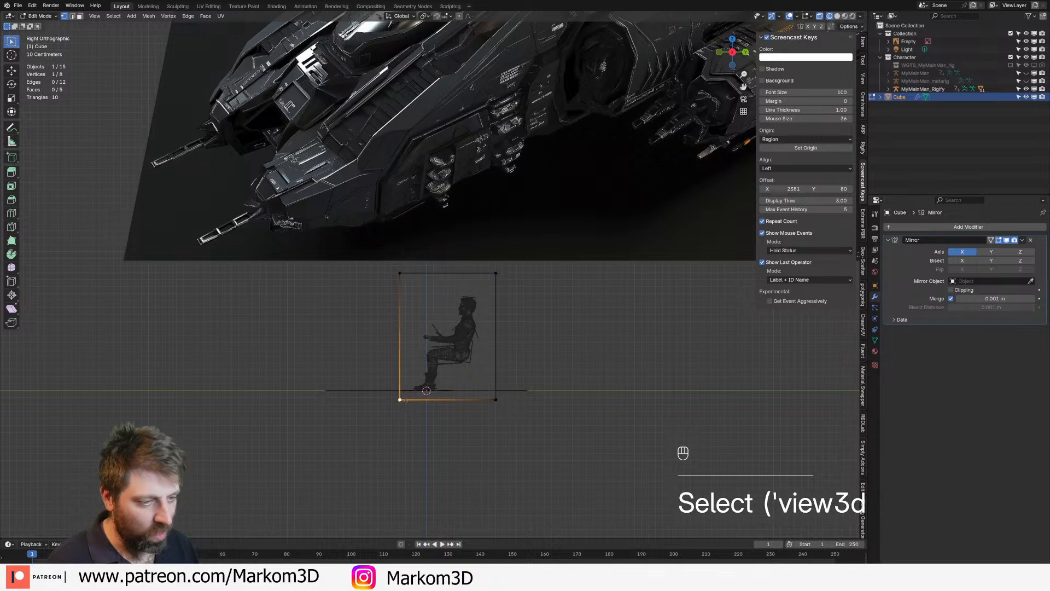
key(c)
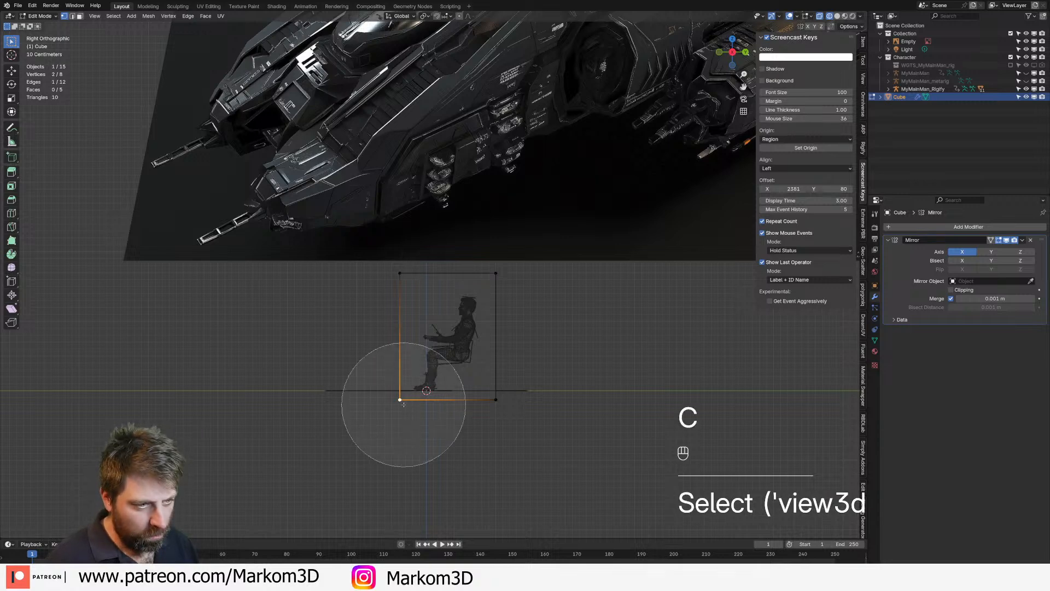
click(403, 403)
right_click(404, 403)
key(g)
right_click(391, 404)
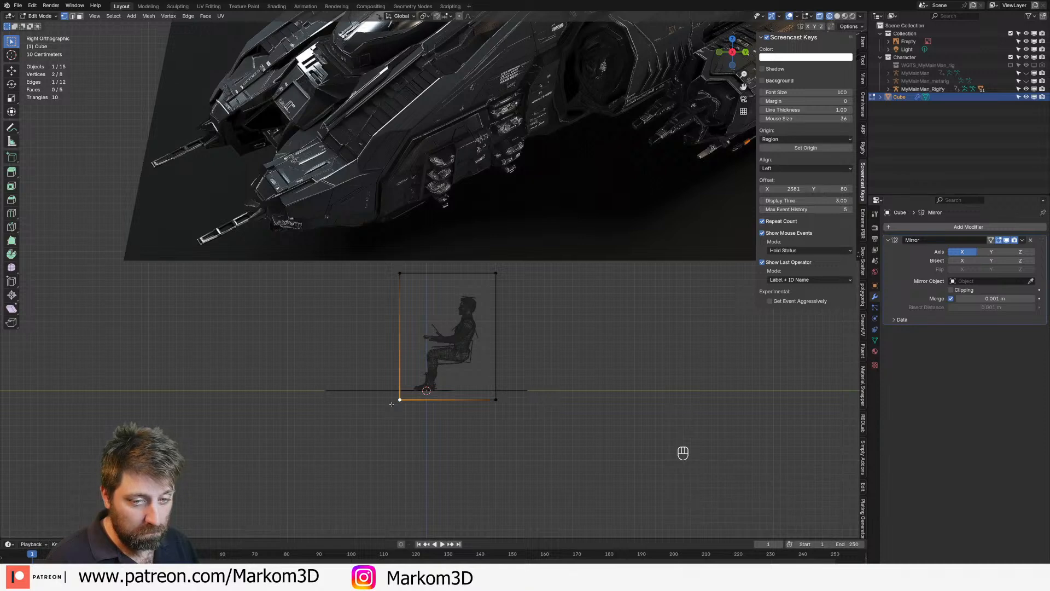
key(g)
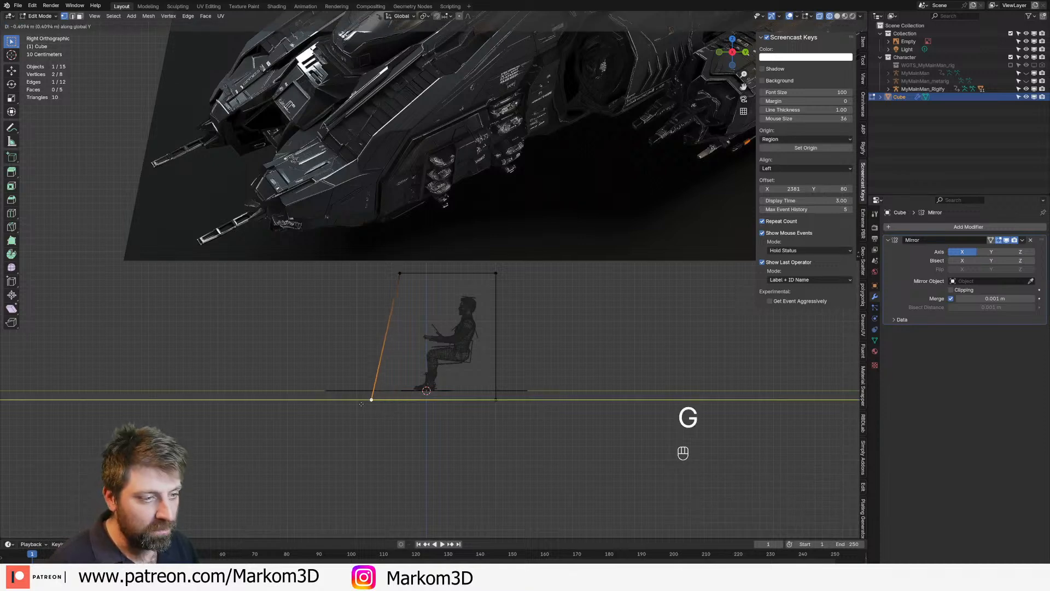
click(360, 402)
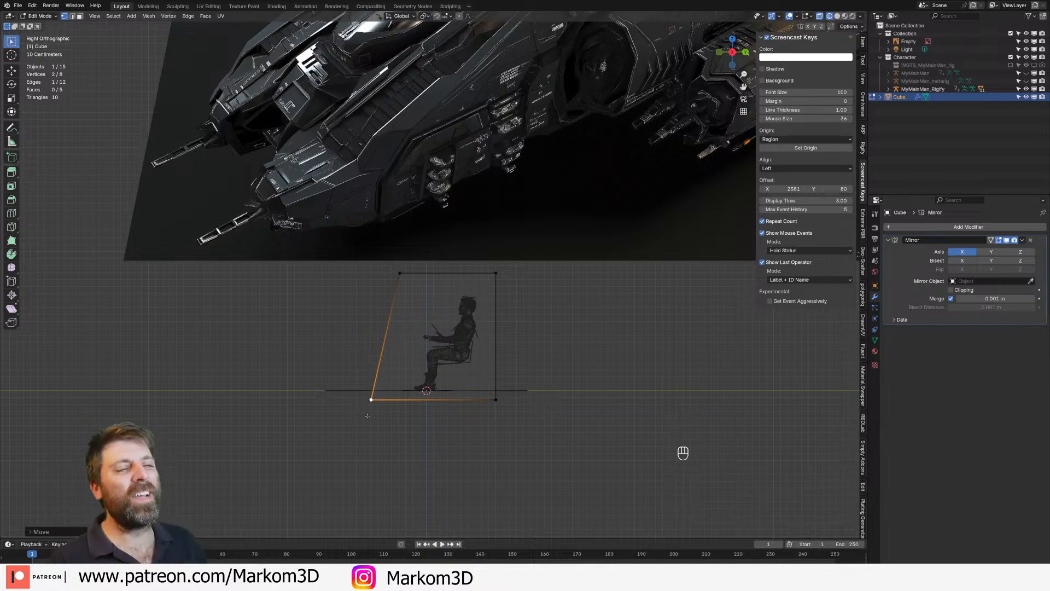
Move the half cube's outer side face inward along X towards the character and enable Clipping on the Mirror modifier
scroll(368, 416, down, 2)
middle_drag(366, 405, 509, 364)
key(3)
click(543, 355)
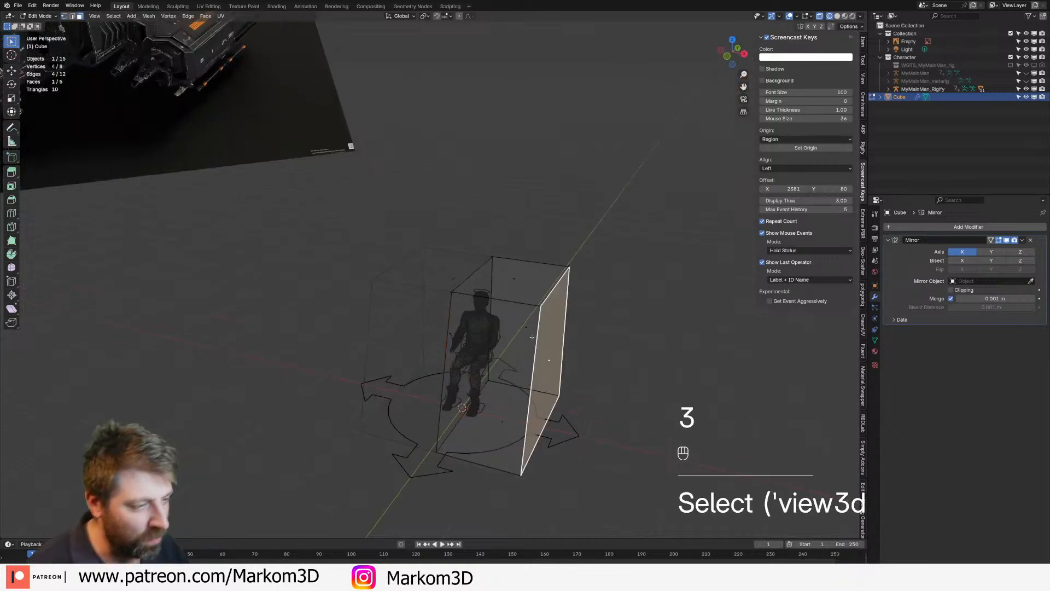
key(g)
click(501, 337)
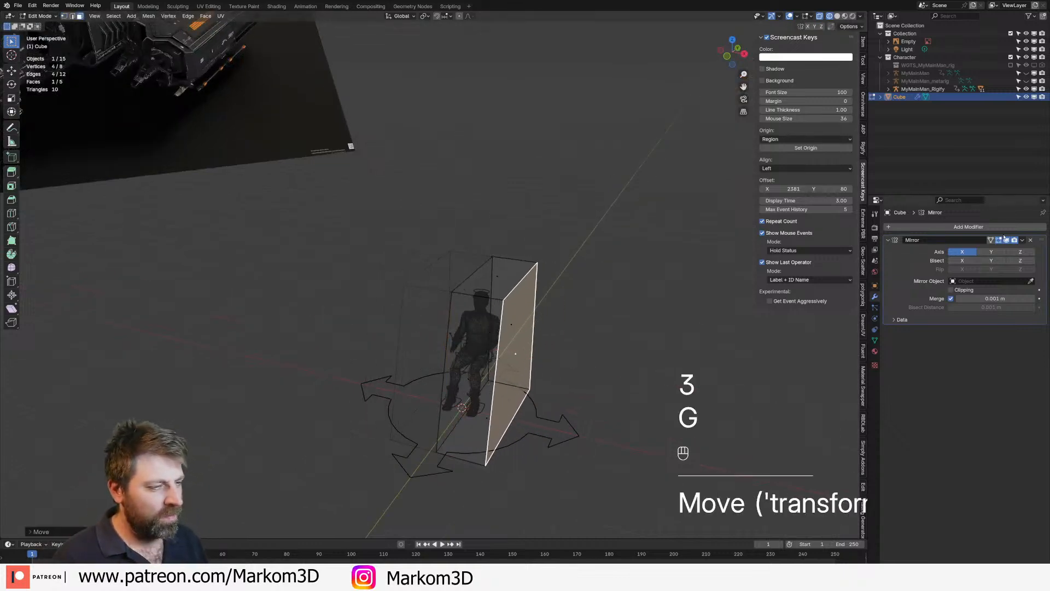
click(952, 290)
Extrude the back face of the cockpit block rearward to add a short section behind the seat
middle_drag(492, 136, 500, 392)
scroll(518, 272, up, 2)
scroll(420, 313, down, 2)
key(3)
click(466, 334)
key(e)
click(499, 345)
key(Tab)
scroll(500, 392, up, 4)
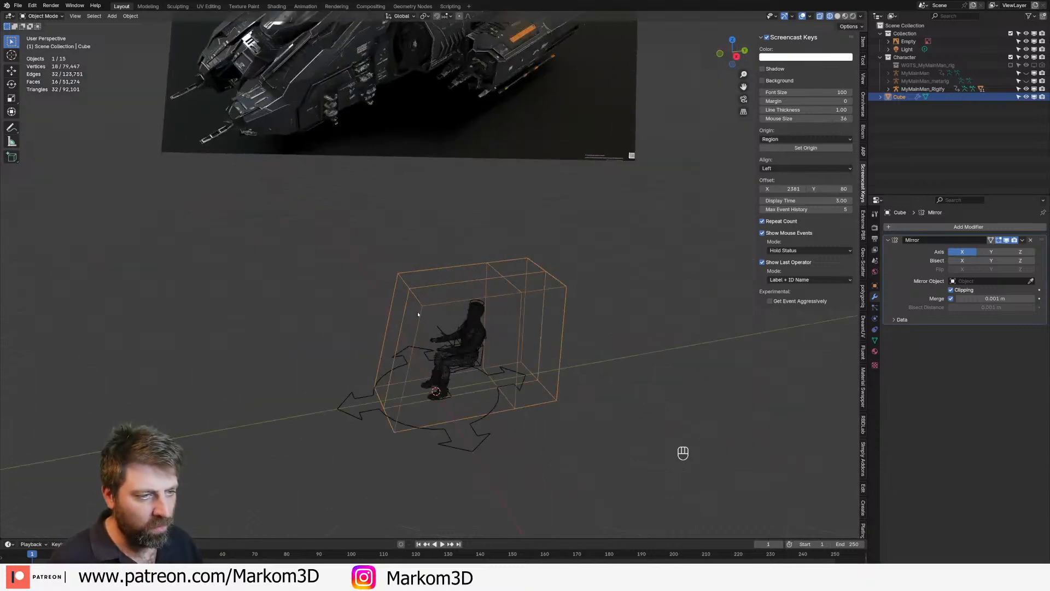
key(Tab)
key(Tab)
key(Tab)
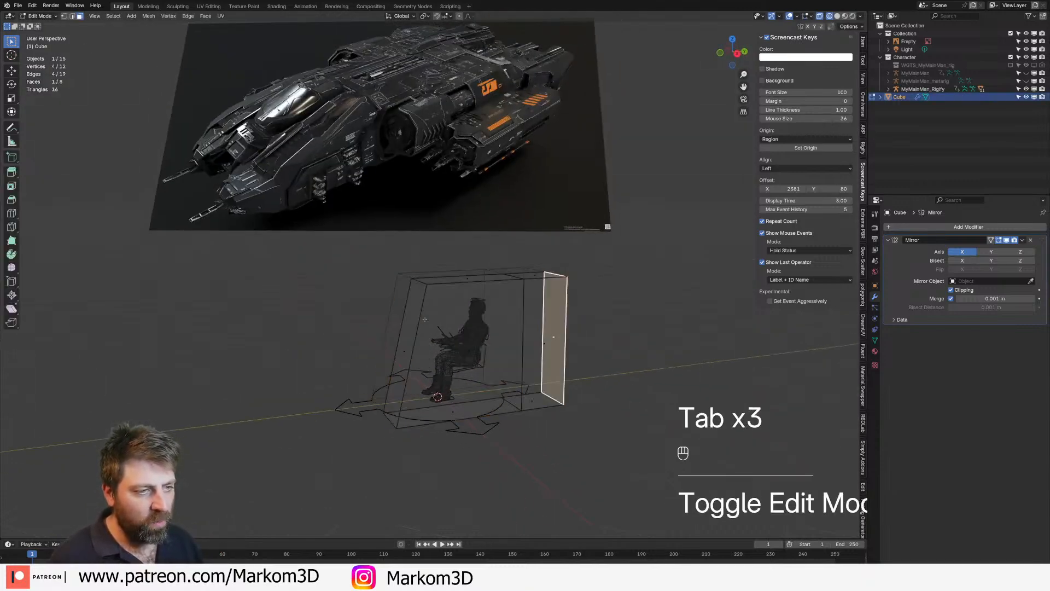
Add a horizontal loop cut around the cockpit block and edge-slide it up above the middle
key(2)
click(414, 311)
middle_drag(414, 310, 471, 328)
key(ctrl+r)
click(457, 319)
right_click(457, 320)
key(2)
key(g)
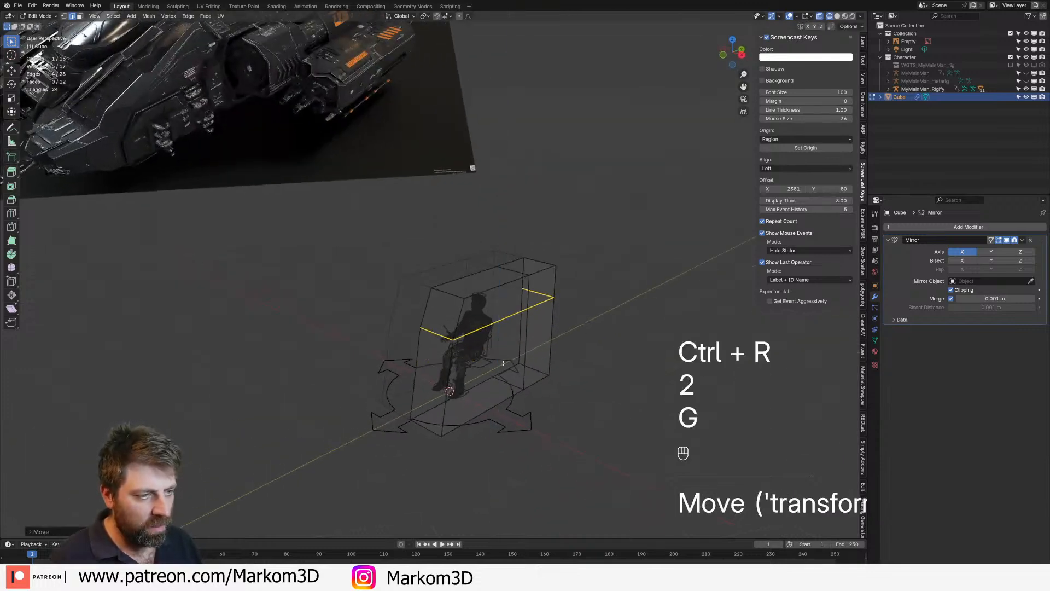
key(ctrl+z)
key(g)
key(g)
click(484, 367)
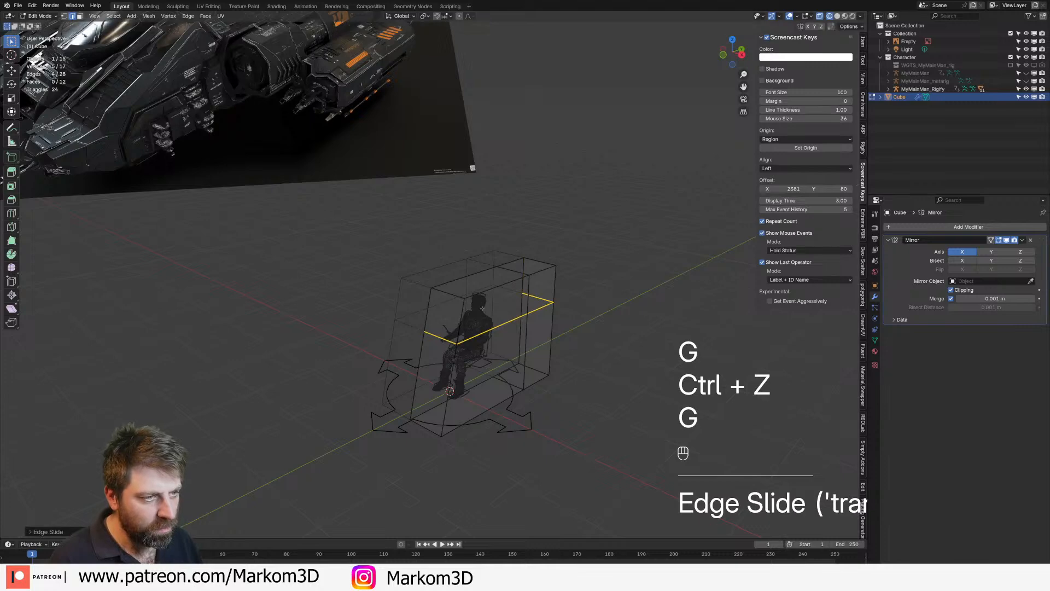
Move the top outer edge inward along X so the cockpit's upper side tapers towards the roof
key(2)
click(490, 284)
key(g)
middle_drag(532, 287, 449, 298)
key(x)
click(580, 327)
key(Tab)
key(Tab)
Slide the top front edge back along the roof to give the upper front of the cockpit a windshield slope
key(2)
click(445, 292)
key(g)
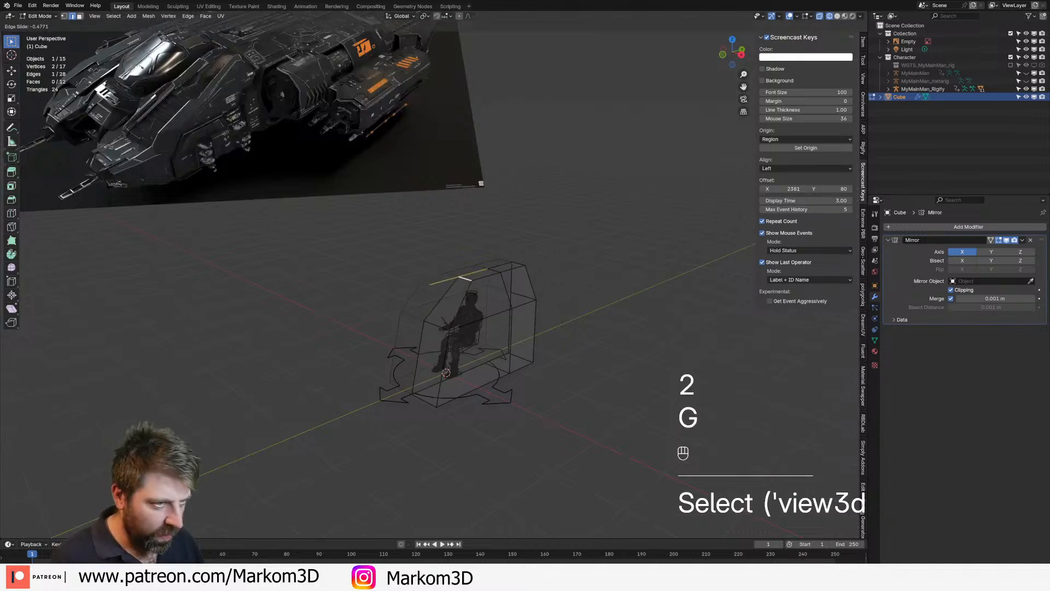
key(g)
key(y)
click(470, 328)
middle_drag(469, 328, 438, 321)
key(Tab)
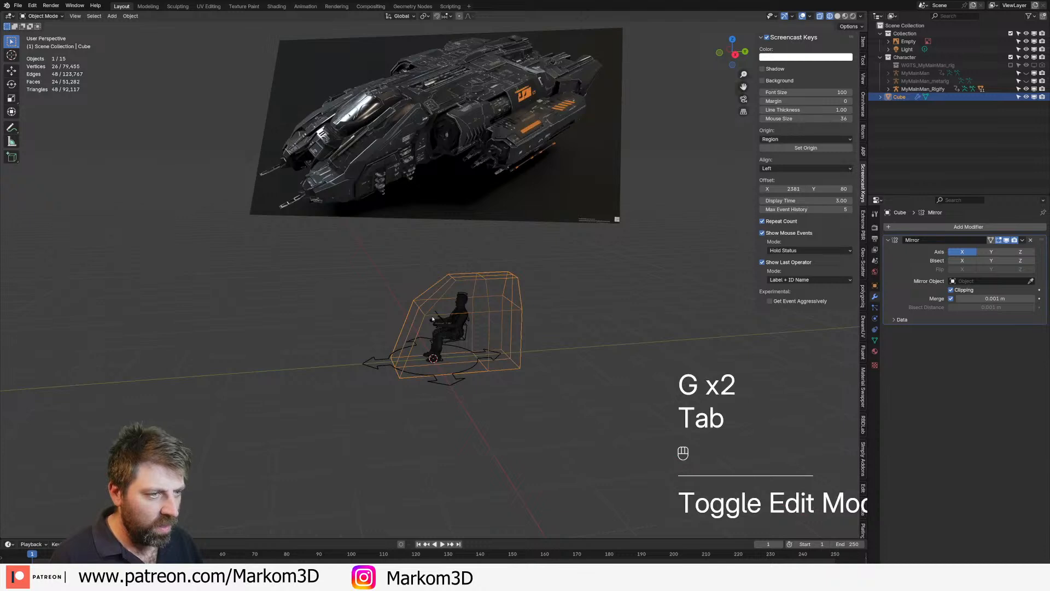
In the right view, move the whole cockpit mesh about 0.35 m forward and about 0.04 m up
key(KP_3)
key(Tab)
key(a)
key(g)
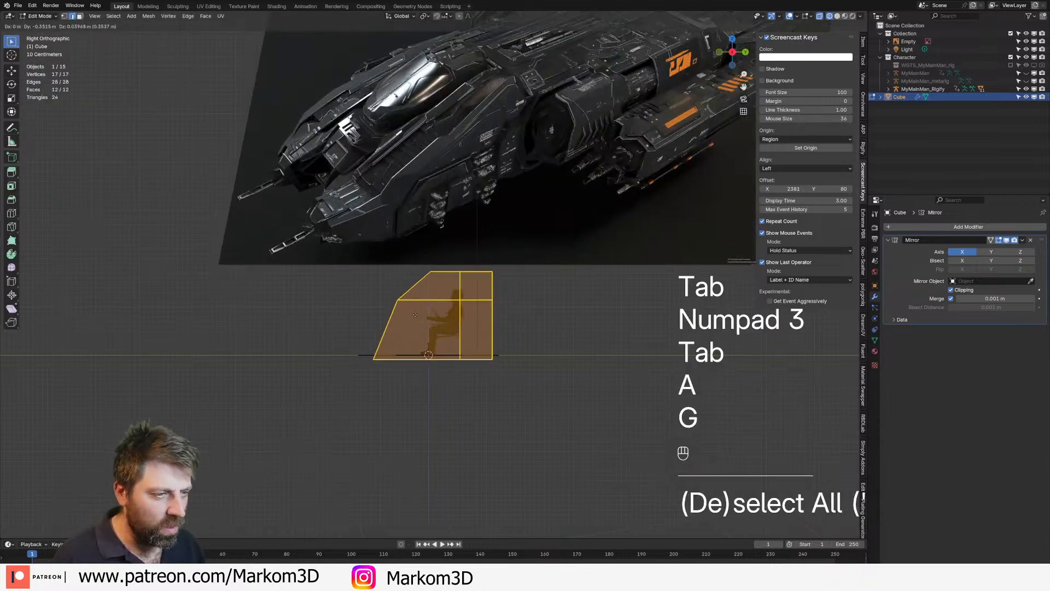
click(416, 315)
middle_drag(474, 305, 542, 344)
scroll(539, 344, up, 1)
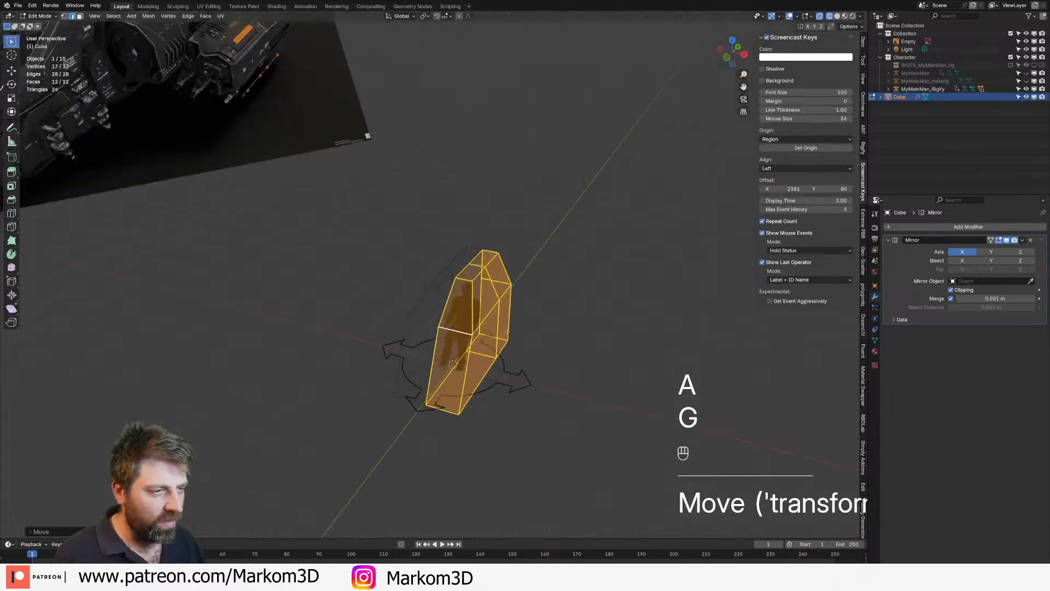
Select the two lower side faces of the cockpit and move them slightly outward along X
key(3)
click(505, 333)
alt+click(500, 344)
click(526, 345)
click(483, 355)
shift+click(502, 329)
key(g)
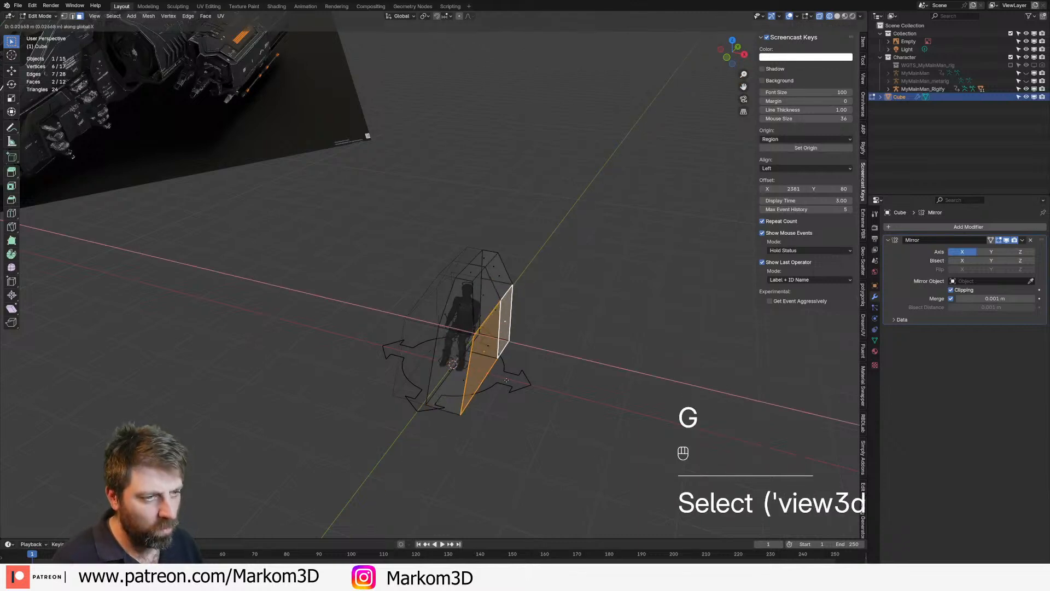
click(509, 381)
key(Tab)
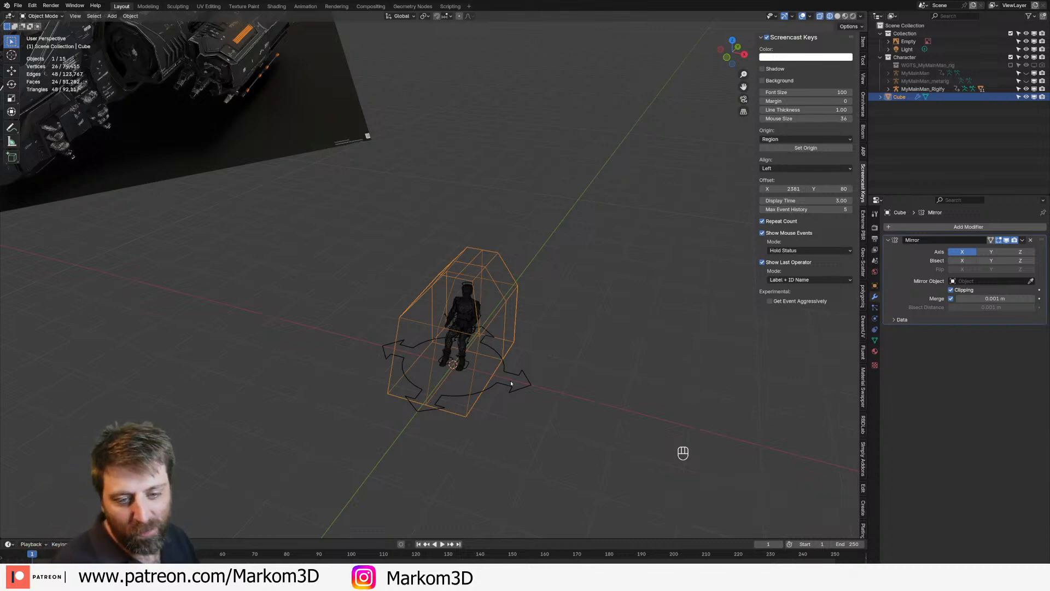
Duplicate the lower front side face, offset it slightly outward and separate it into its own object
middle_drag(483, 390, 483, 339)
key(Tab)
key(3)
key(shift+d)
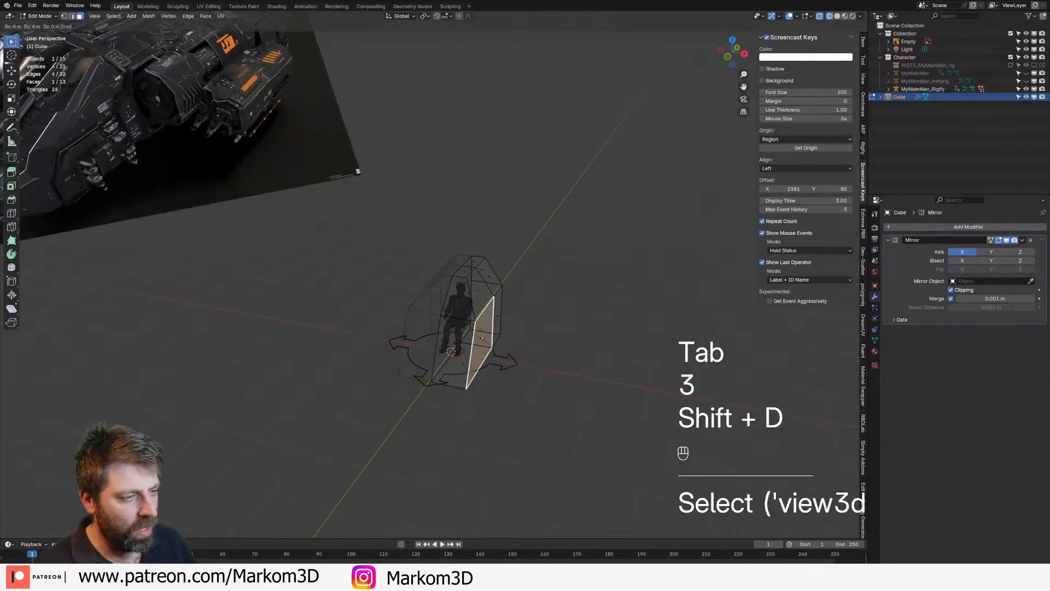
click(493, 342)
key(p)
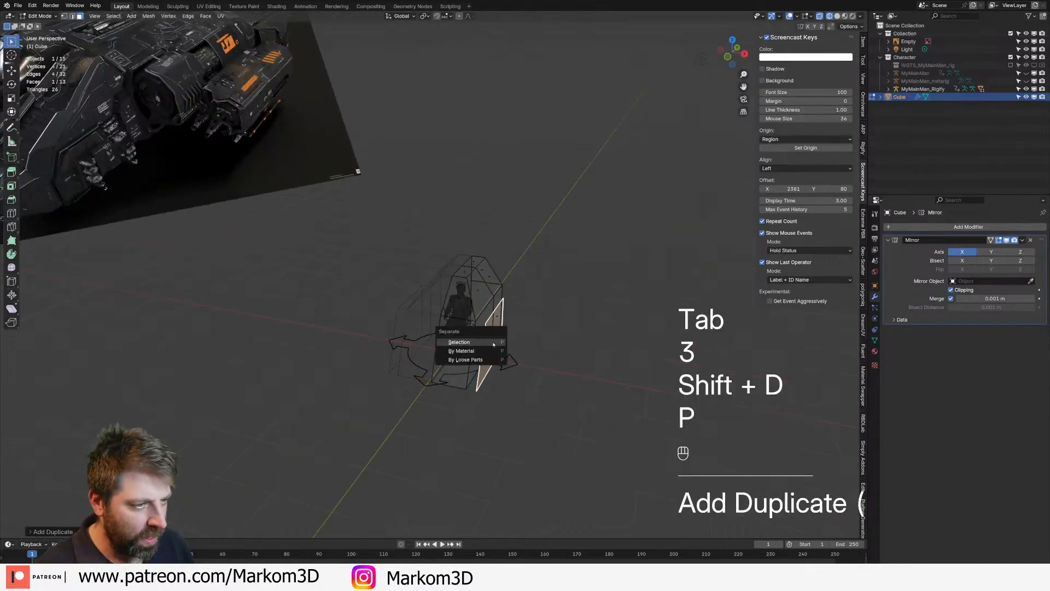
click(492, 346)
key(Tab)
middle_drag(493, 378, 476, 377)
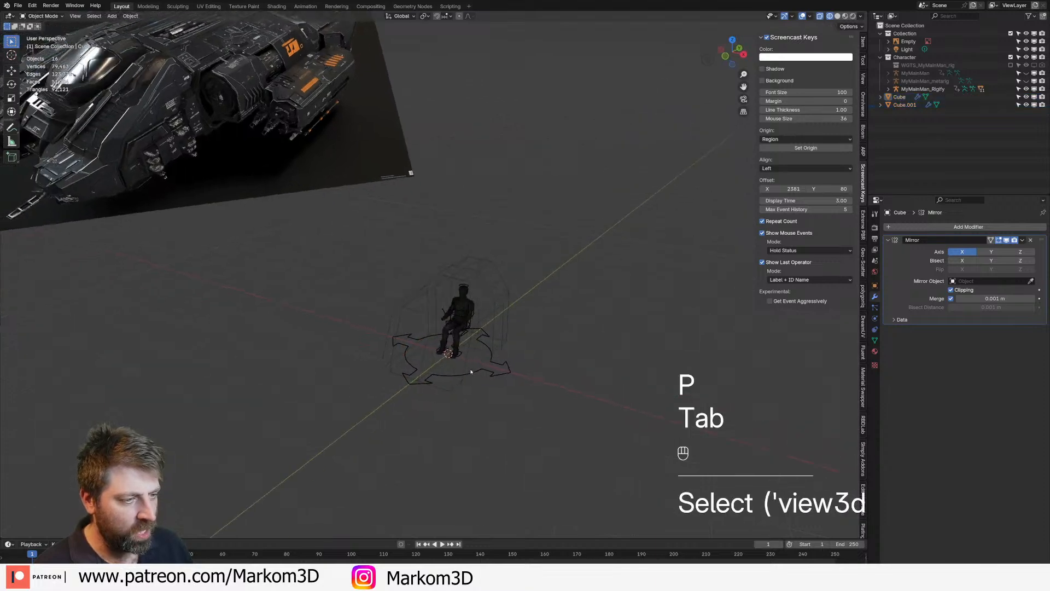
key(2)
click(476, 378)
key(ctrl+z)
key(ctrl+z)
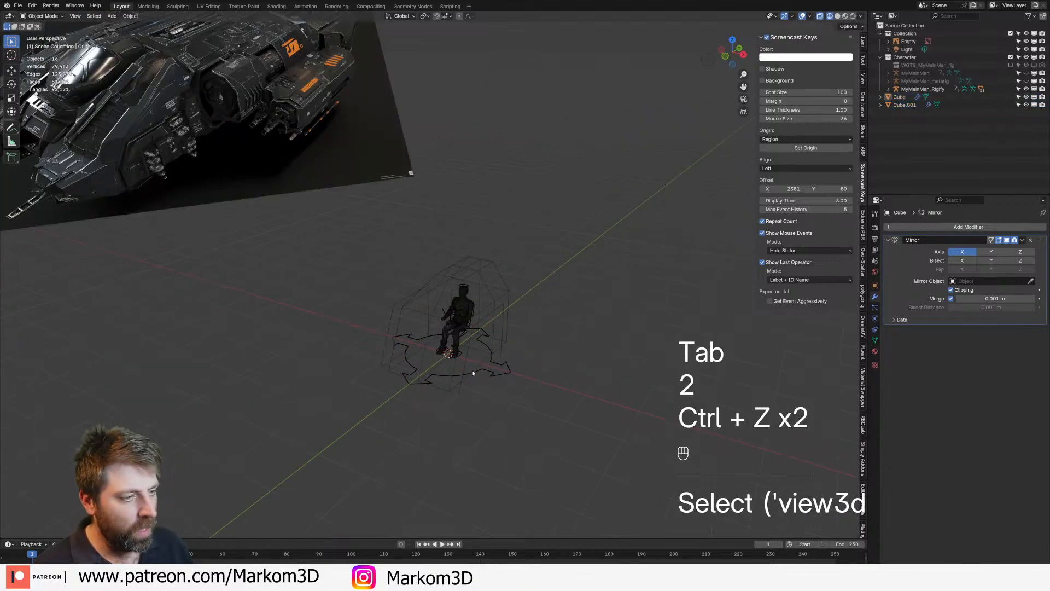
Move the cockpit cube and the separated side panel into the scene's main Collection
click(477, 386)
shift+click(900, 98)
drag(900, 97, 903, 34)
click(903, 34)
Straighten the slanted front edge of the separated side panel to vertical in the right view
middle_drag(487, 407, 467, 398)
click(440, 396)
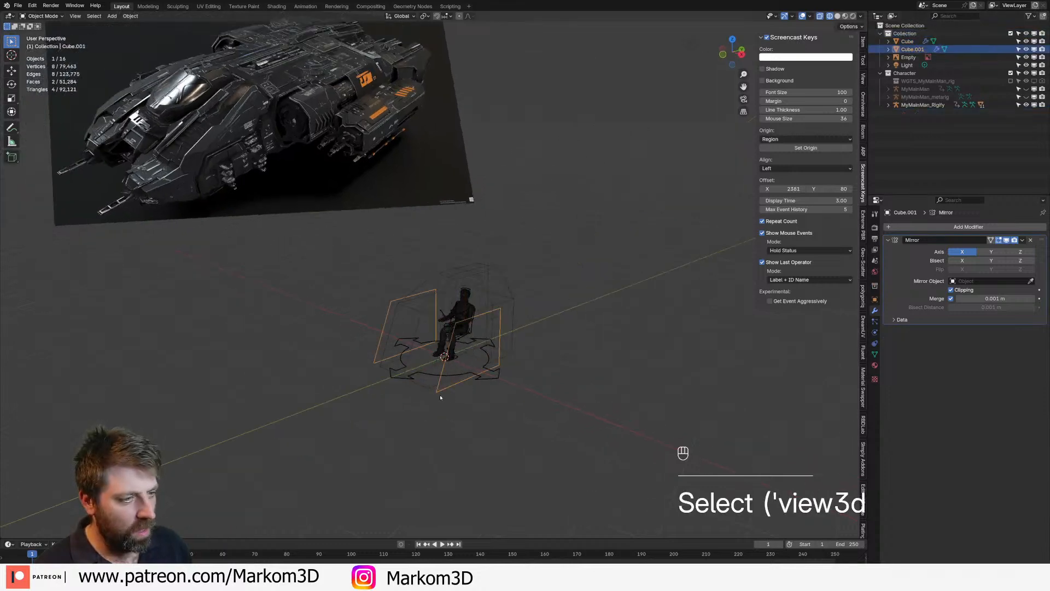
key(Tab)
key(2)
click(448, 365)
key(KP_3)
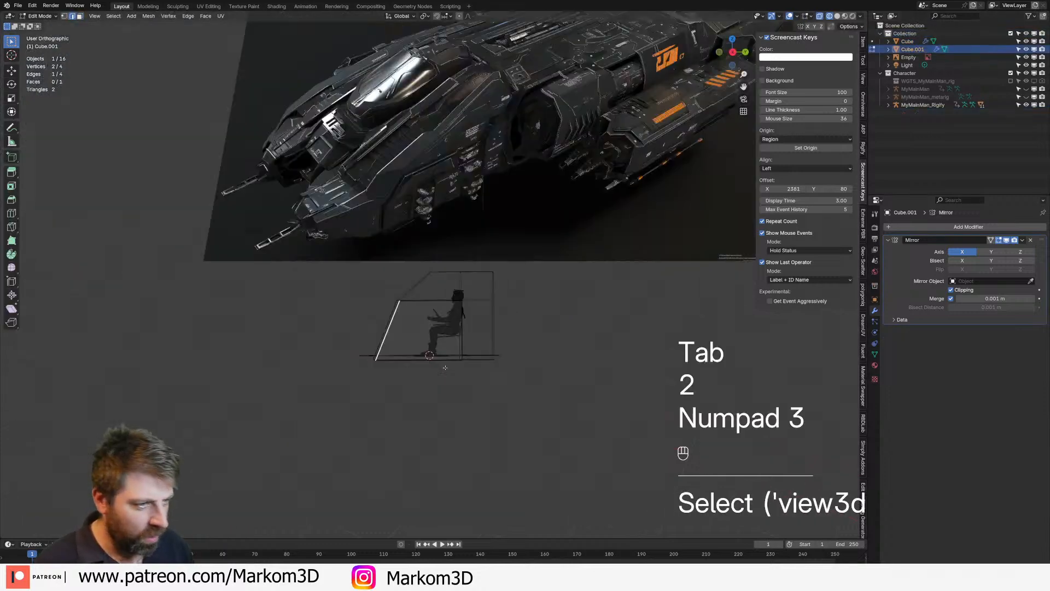
key(s)
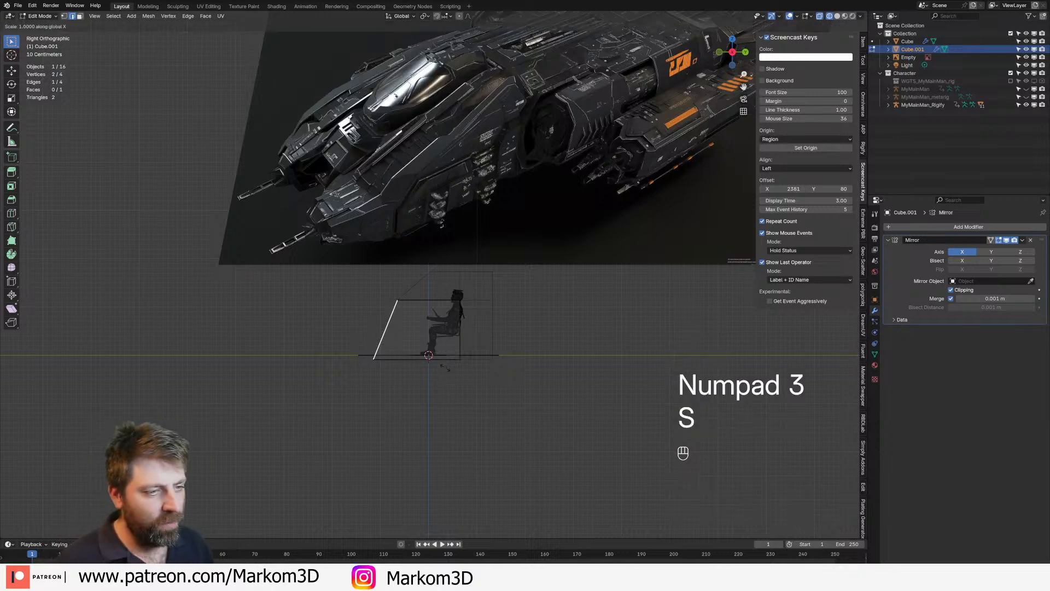
click(445, 367)
Lower the whole side panel along Z so its upper edge sits around the character's lap
key(a)
key(g)
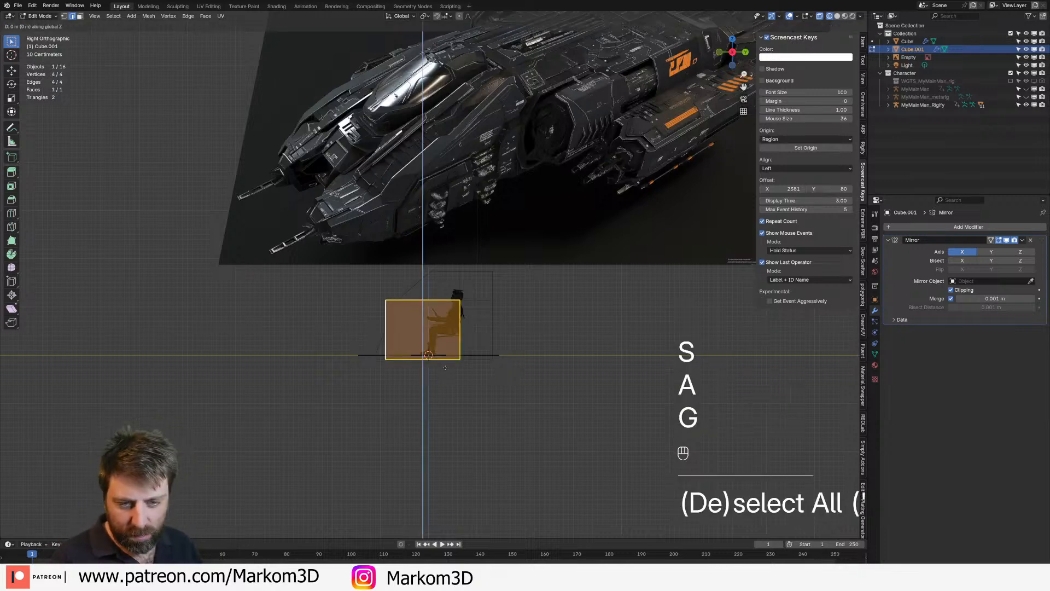
click(438, 477)
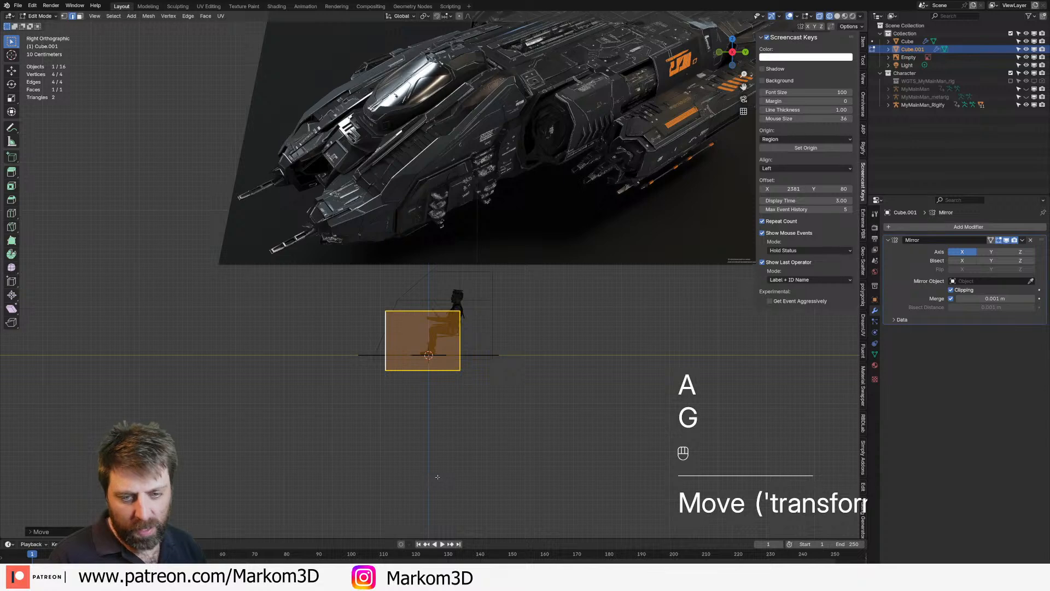
key(g)
click(437, 490)
Move the side panel's rear edge backward past the cockpit and scale it taller along Z
key(1)
click(460, 323)
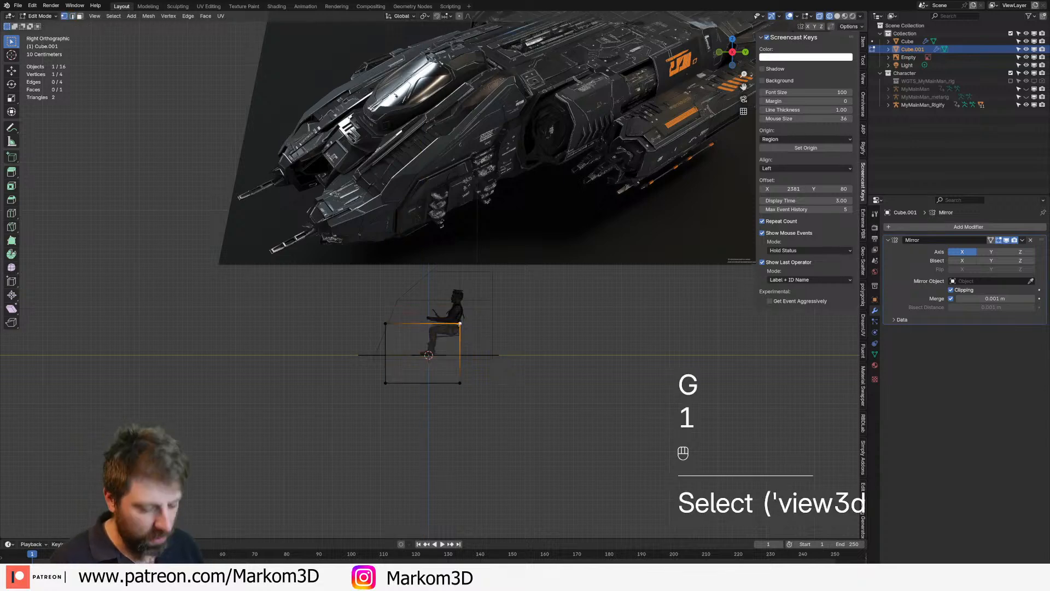
key(2)
click(461, 341)
key(g)
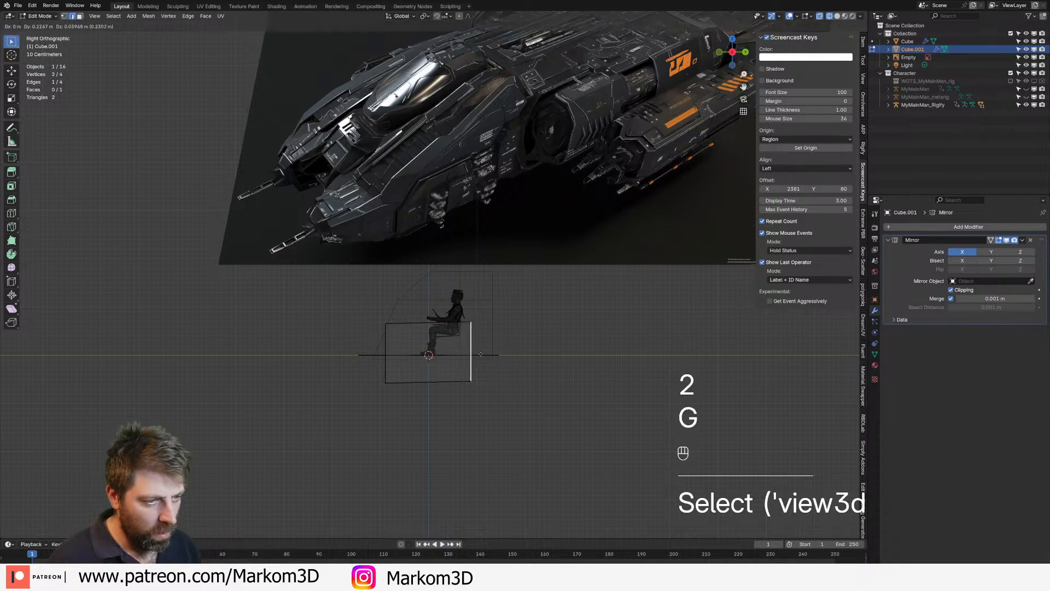
click(519, 355)
key(s)
key(z)
click(542, 348)
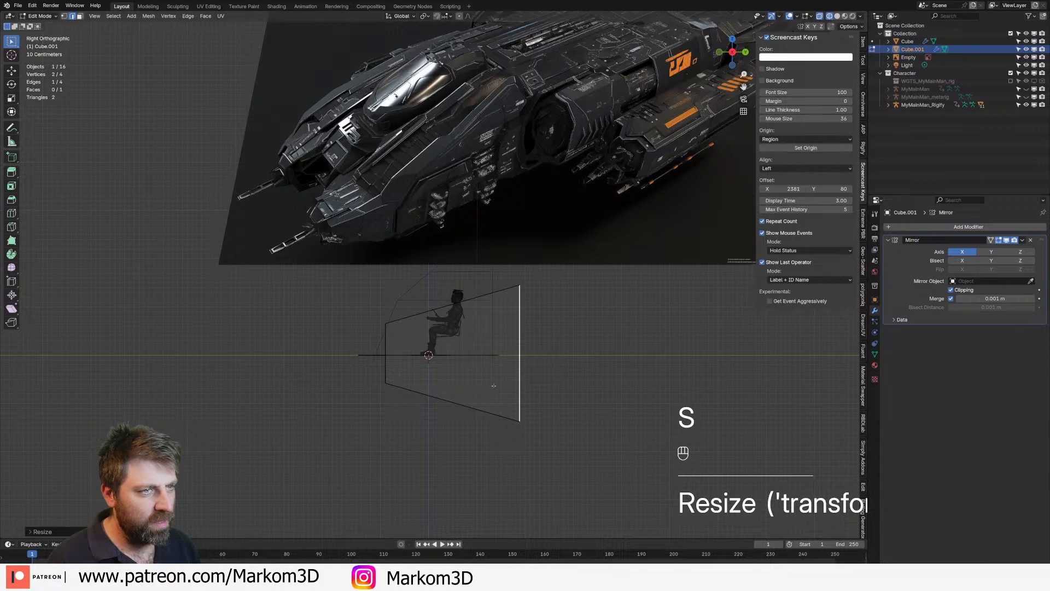
Flatten the side panel's sloping lower edge by scaling it to 0 along Z
click(491, 404)
key(s)
key(z)
key(0)
key(Return)
Lower the side panel's sloping upper edge along Z
shift+middle_drag(460, 379, 475, 372)
click(477, 298)
key(g)
key(z)
click(477, 323)
In the top view, move the whole side panel about 0.18 m inward along X and extrude it outward into a block
shift+middle_drag(422, 373, 446, 367)
key(2)
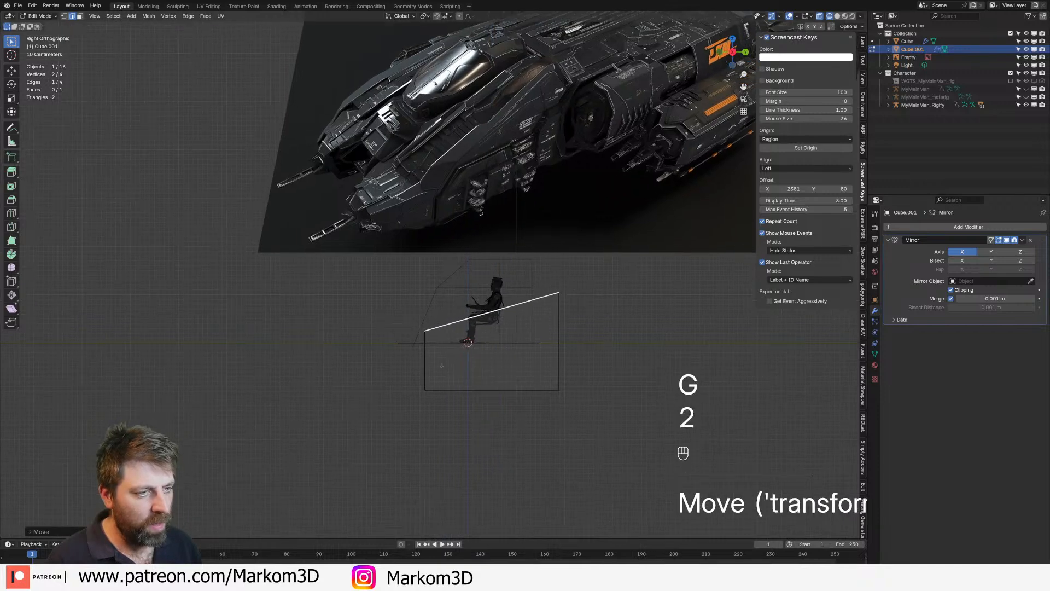
click(445, 367)
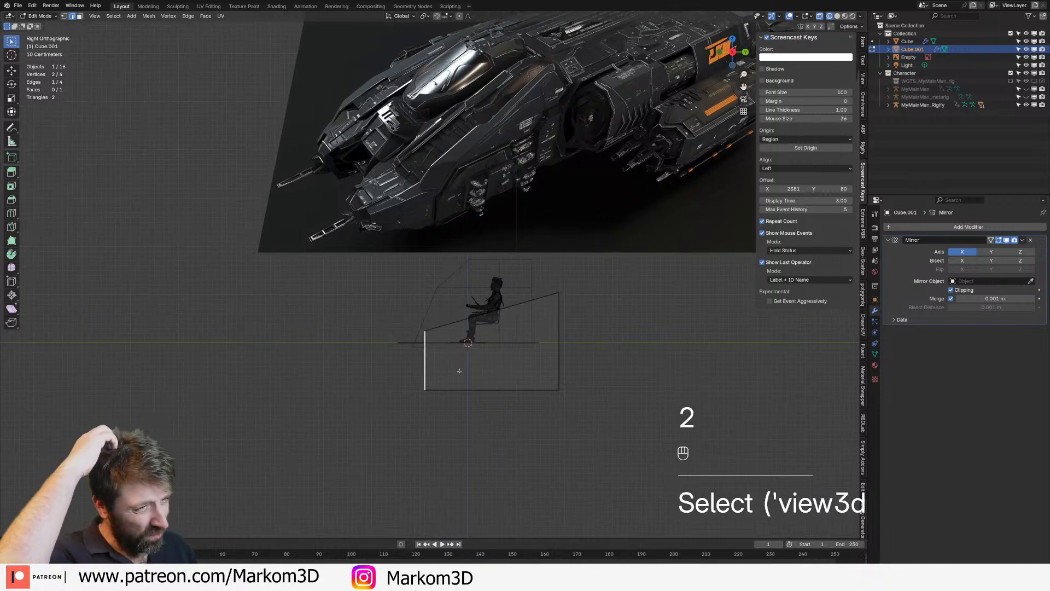
middle_drag(485, 371, 547, 385)
key(KP_7)
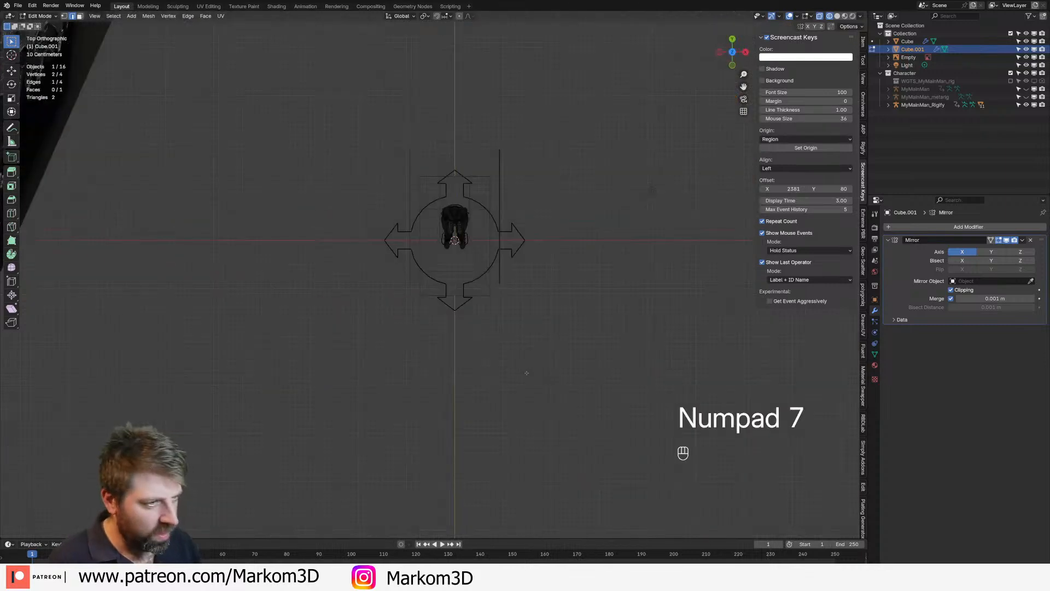
key(a)
key(g)
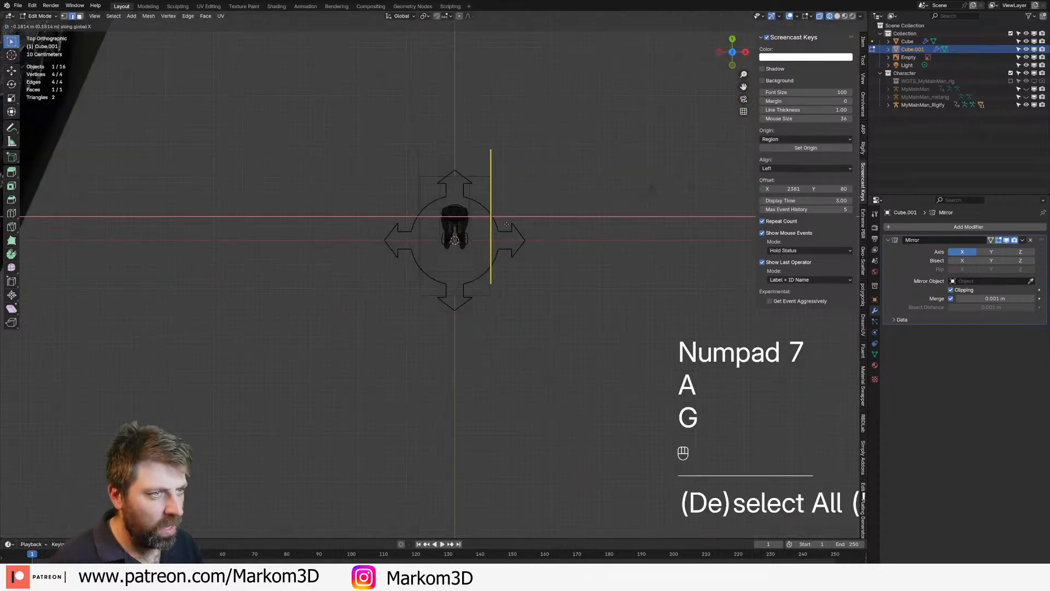
click(506, 223)
key(e)
click(550, 221)
Extrude the side block's rear face further backward in the right view
middle_drag(549, 221, 480, 329)
key(3)
click(479, 328)
click(462, 334)
key(KP_3)
key(3)
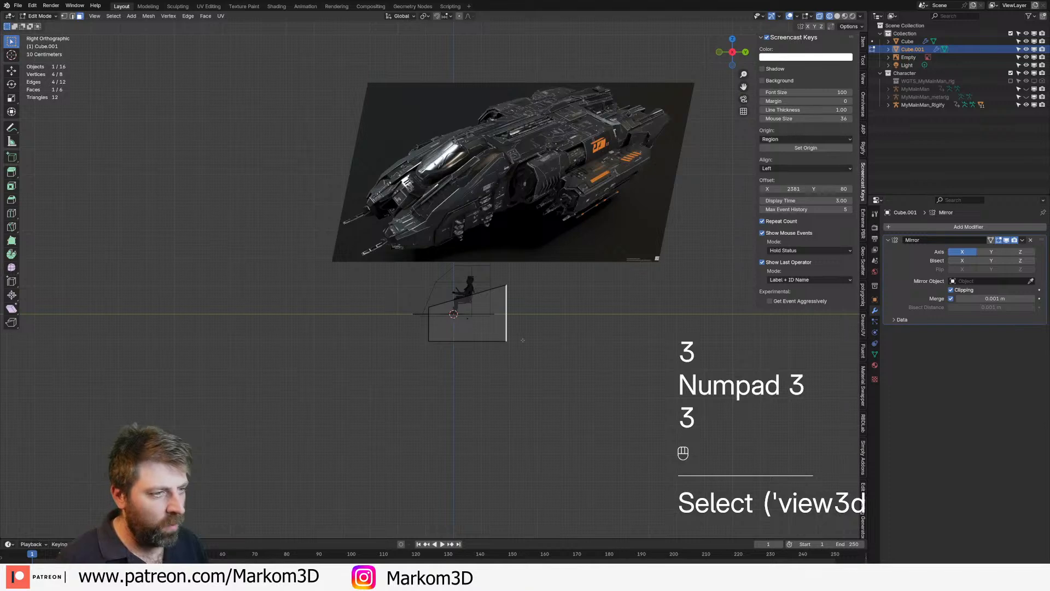
key(e)
click(560, 339)
Raise the upper face of the side block's rear section along Z and return to solid shading
middle_drag(561, 339, 566, 359)
click(537, 300)
key(g)
middle_click(536, 293)
click(535, 286)
key(z)
click(572, 286)
middle_drag(569, 287, 528, 291)
key(Tab)
middle_drag(361, 313, 410, 321)
scroll(409, 320, up, 2)
middle_drag(747, 216, 436, 316)
Duplicate the cockpit's rear face, offset the copy backward along Y and separate it into its own object
key(Tab)
key(Tab)
click(436, 316)
key(Tab)
key(3)
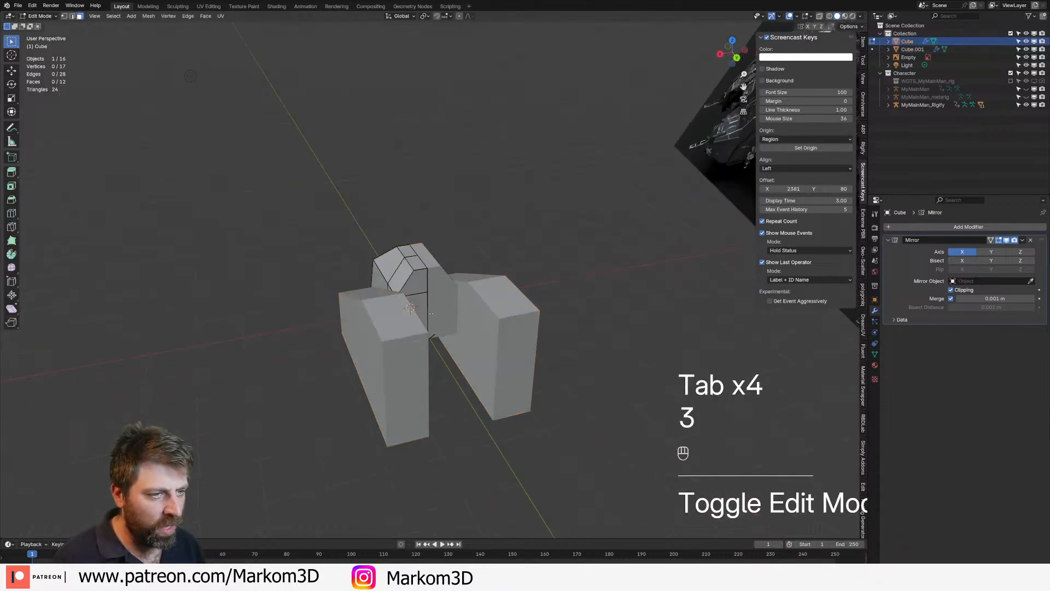
click(432, 320)
key(shift+d)
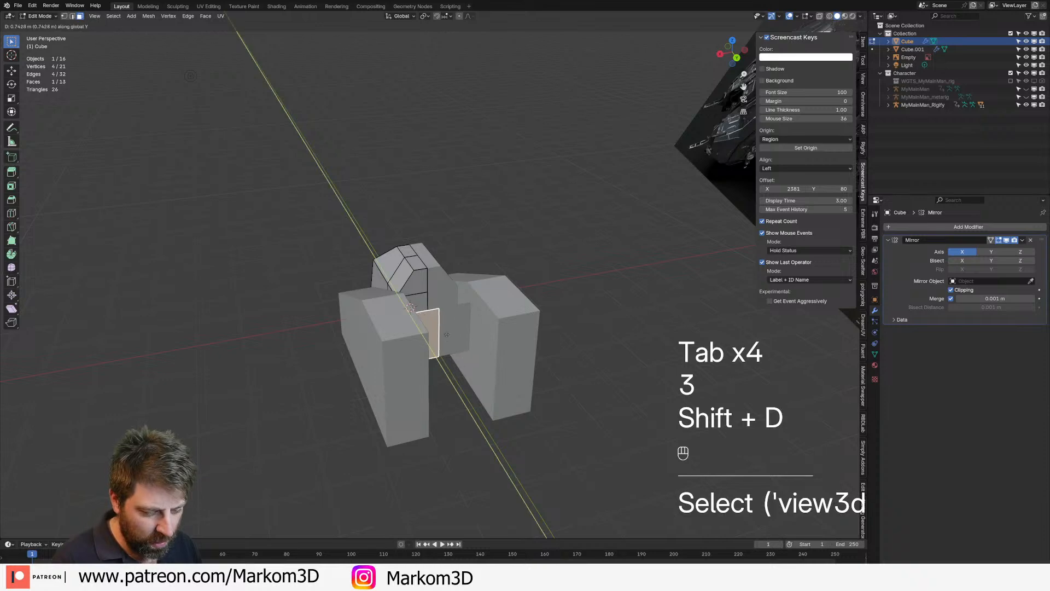
click(456, 339)
key(p)
click(456, 340)
key(Tab)
Select the separated rear face and scale it up in its mesh
middle_drag(456, 339, 481, 363)
click(453, 341)
key(Tab)
click(423, 347)
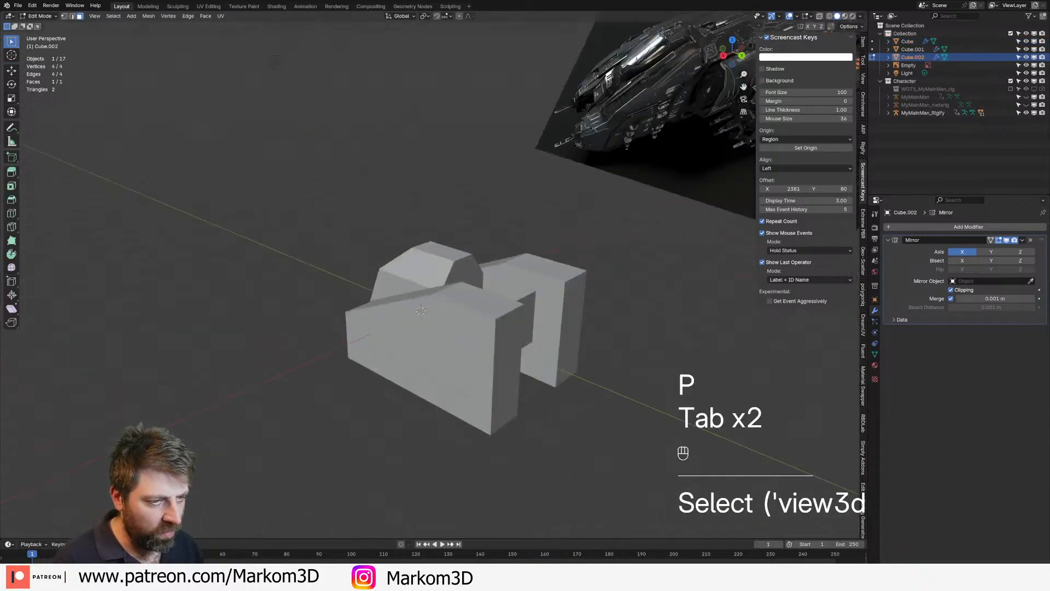
key(s)
click(495, 357)
In a wireframe right view, reposition the rear face just behind the seated character and scale it larger
key(KP_3)
key(z)
click(417, 394)
key(g)
key(g)
click(491, 360)
key(s)
click(498, 374)
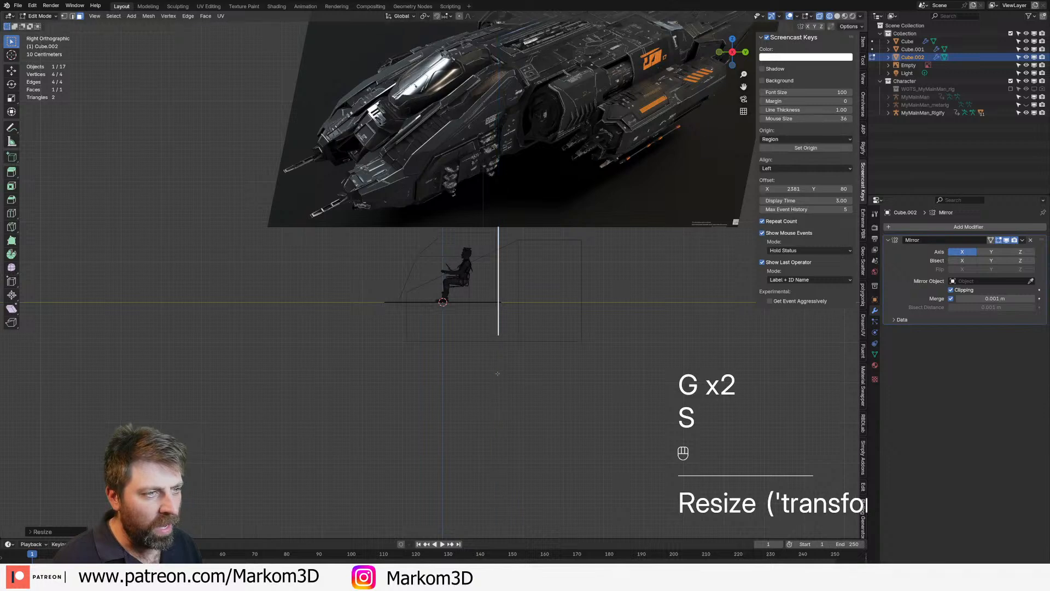
Extrude the enlarged face far backward to form the long rear hull block
scroll(498, 373, down, 1)
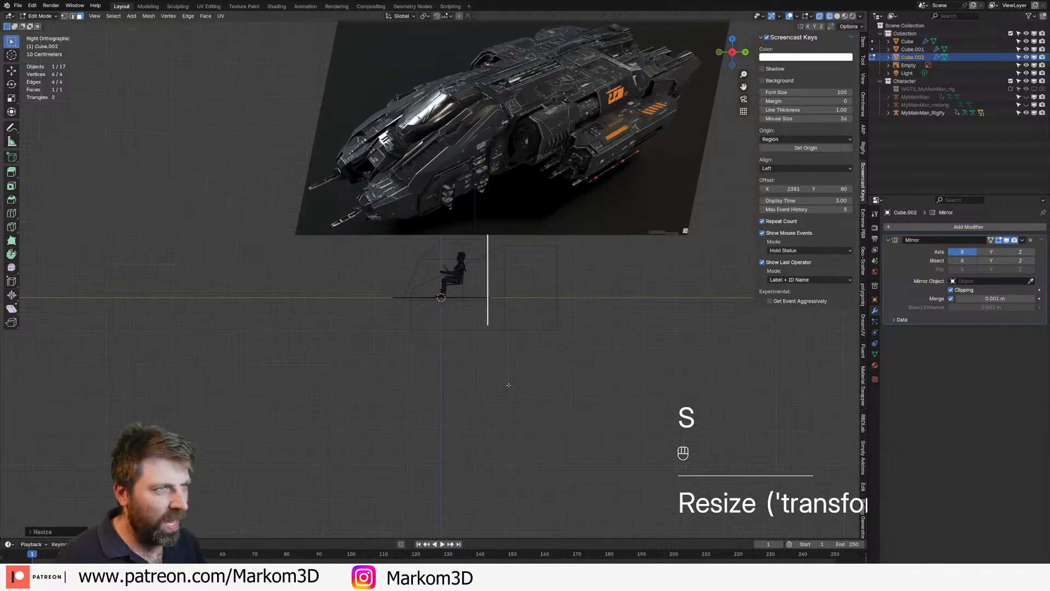
key(e)
click(718, 391)
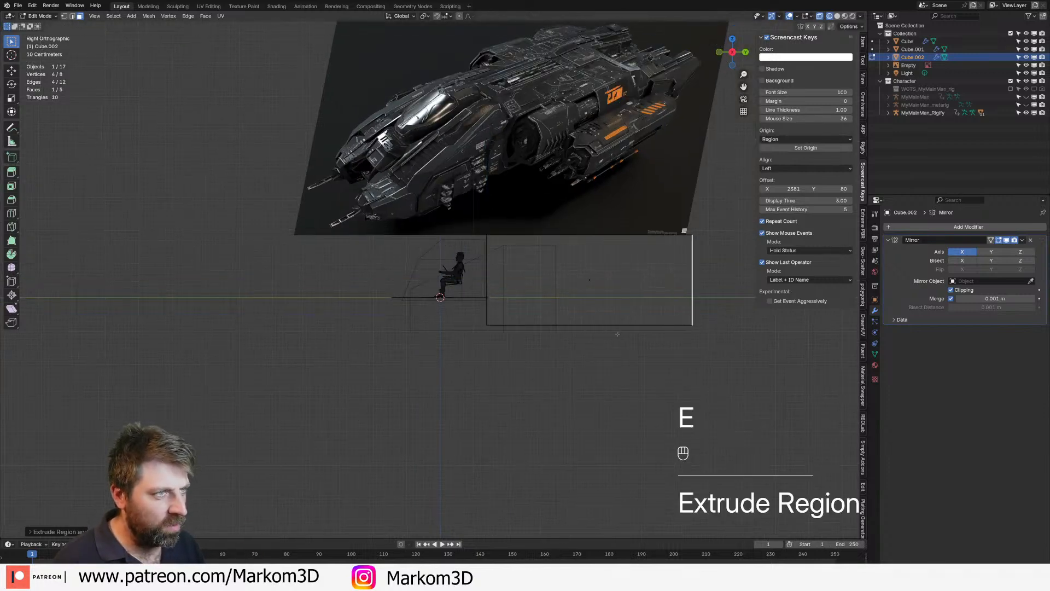
scroll(718, 392, down, 1)
mouse_move(411, 234)
middle_down()
mouse_move(553, 316)
mouse_move(532, 311)
mouse_move(544, 293)
mouse_move(563, 307)
mouse_move(526, 310)
middle_up()
key(Tab)
key(Tab)
Add a loop cut across the rear hull block and extrude the outer side face behind it outward
key(ctrl+r)
click(531, 310)
click(517, 313)
key(3)
click(539, 302)
click(542, 294)
key(z)
key(e)
click(582, 316)
Inspect the rear hull faces and overall blockout from several angles against the reference image
shift+middle_drag(526, 309, 509, 334)
click(517, 379)
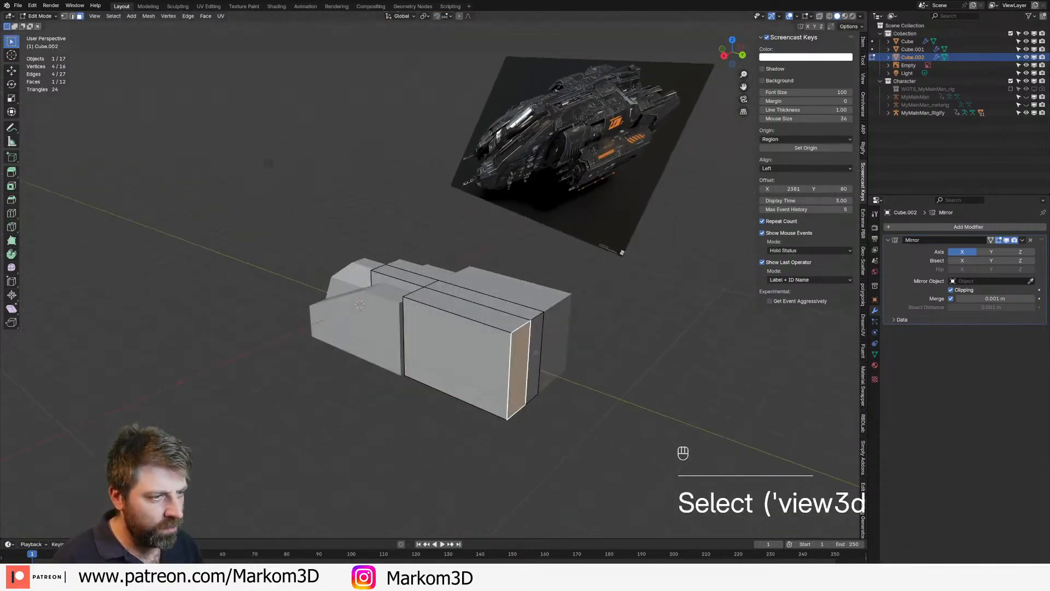
shift+click(538, 377)
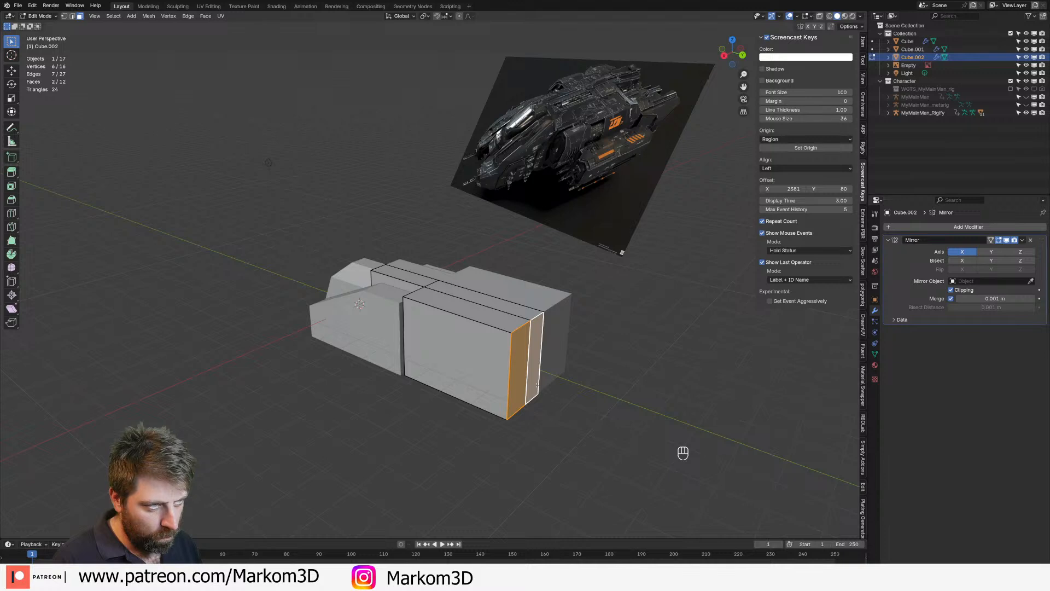
middle_drag(532, 387, 474, 326)
key(Tab)
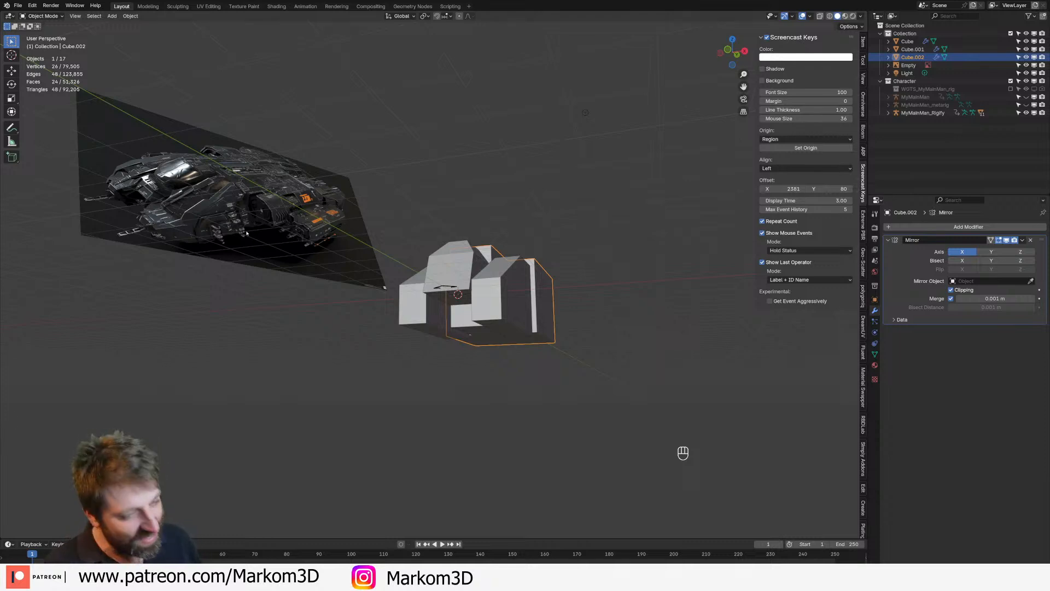
middle_drag(332, 327, 359, 328)
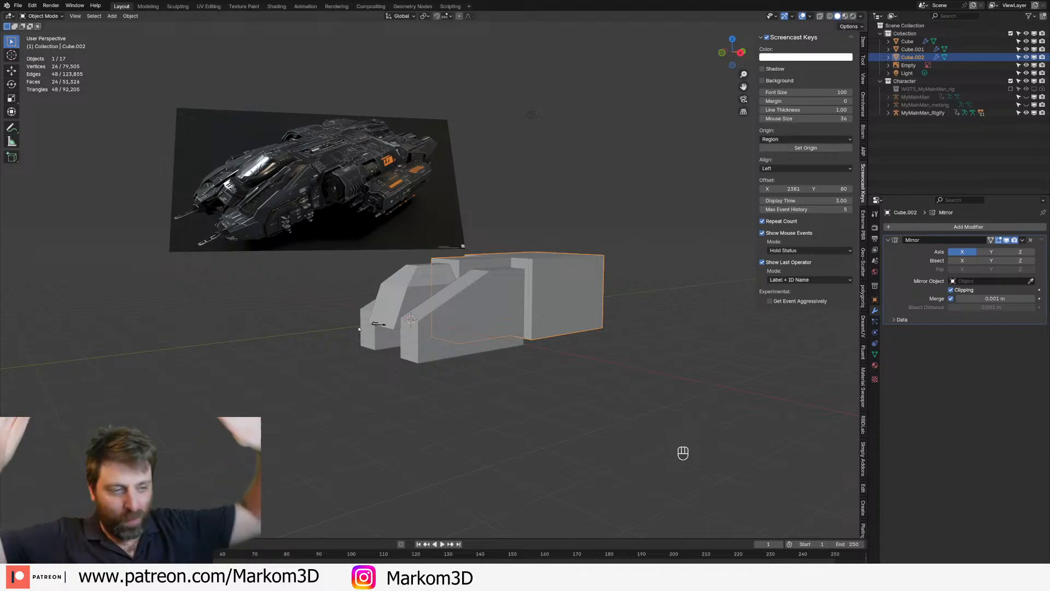
middle_drag(359, 328, 447, 297)
Duplicate the cockpit's bottom face, offset it along Z and separate it into its own object
click(455, 291)
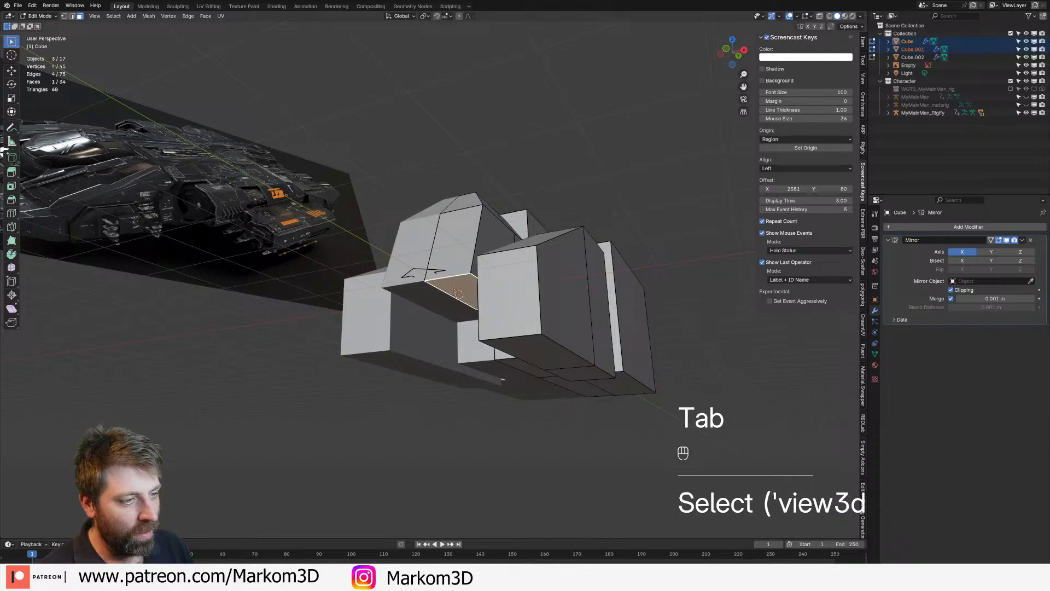
key(shift+d)
key(z)
click(454, 302)
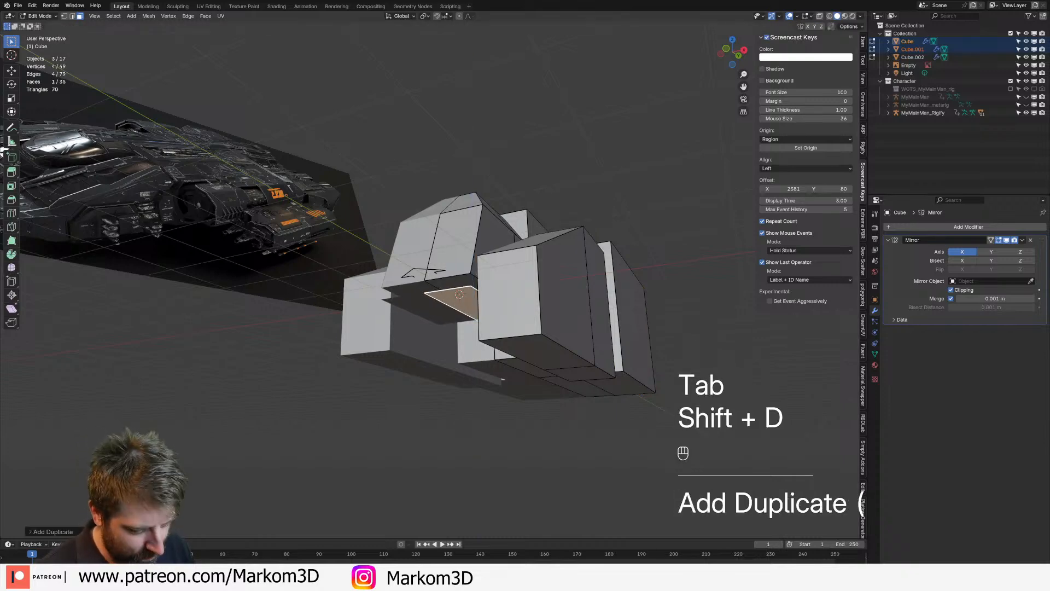
key(p)
click(454, 302)
key(Tab)
Examine the rear hull block from the side and from below the nose
click(454, 305)
middle_drag(457, 304, 377, 346)
click(609, 314)
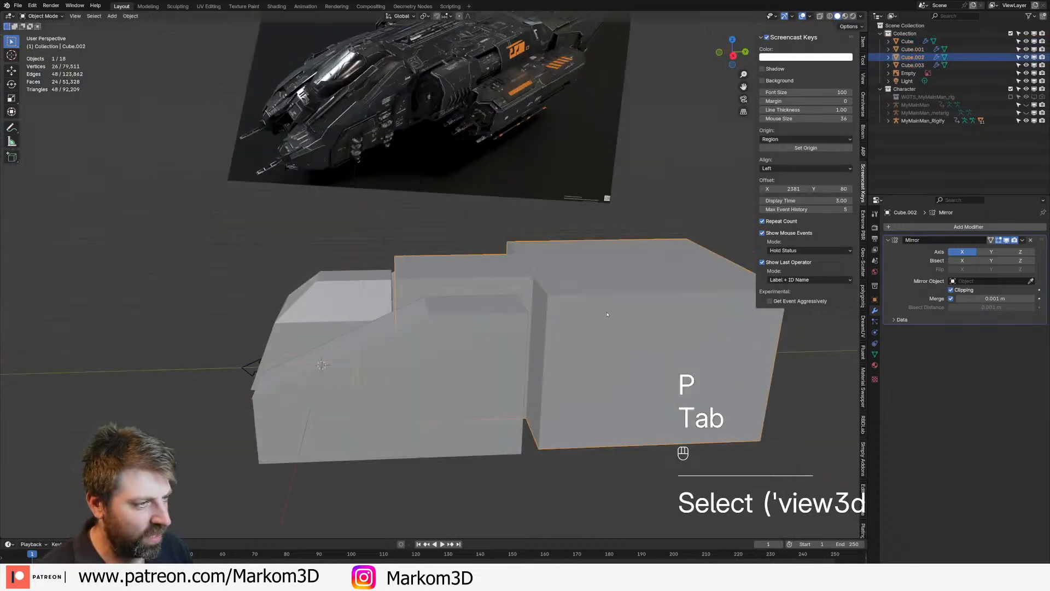
key(Tab)
key(Tab)
middle_drag(610, 314, 674, 309)
key(Tab)
key(Tab)
middle_drag(449, 329, 465, 277)
Select the separated floor panel and move its face slightly along Z
click(411, 286)
key(Tab)
click(414, 283)
key(g)
key(z)
click(415, 275)
Pull the floor panel's front edge forward along Y beyond the cockpit's nose
key(2)
click(414, 256)
middle_drag(425, 270, 394, 284)
key(g)
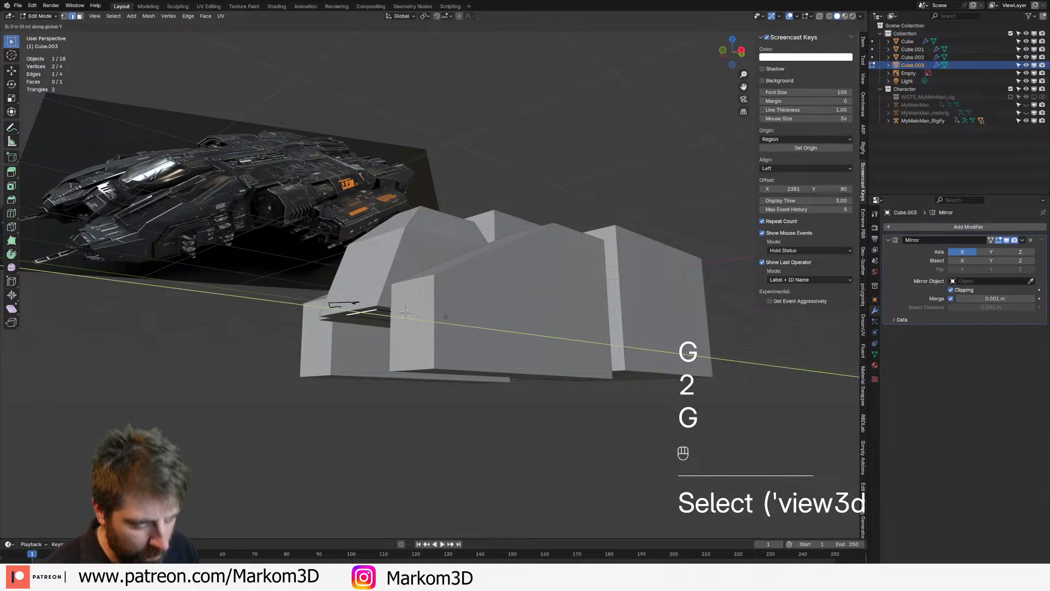
click(369, 310)
key(e)
key(ctrl)
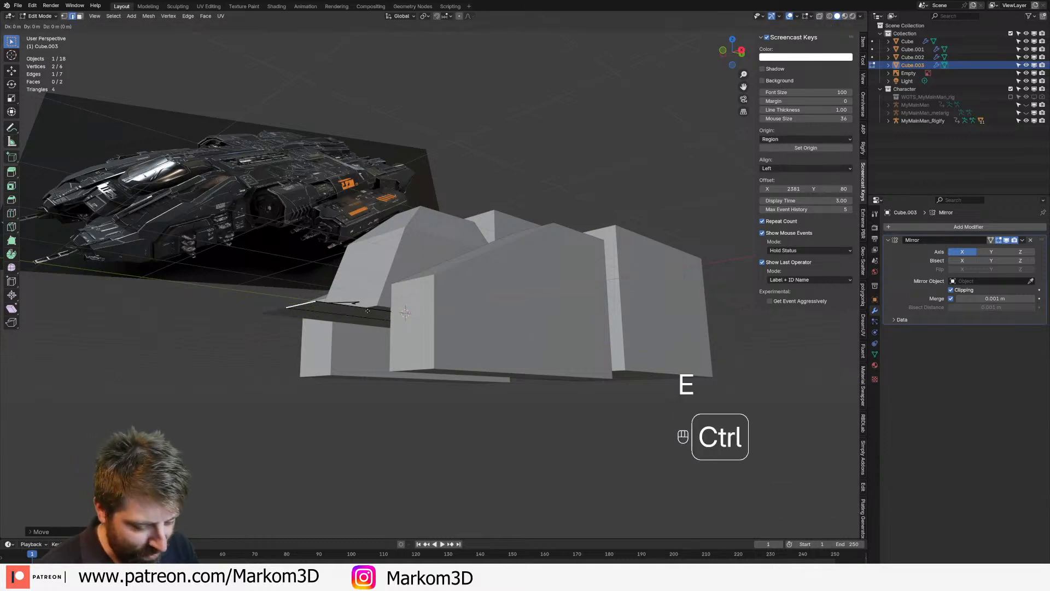
right_click(368, 311)
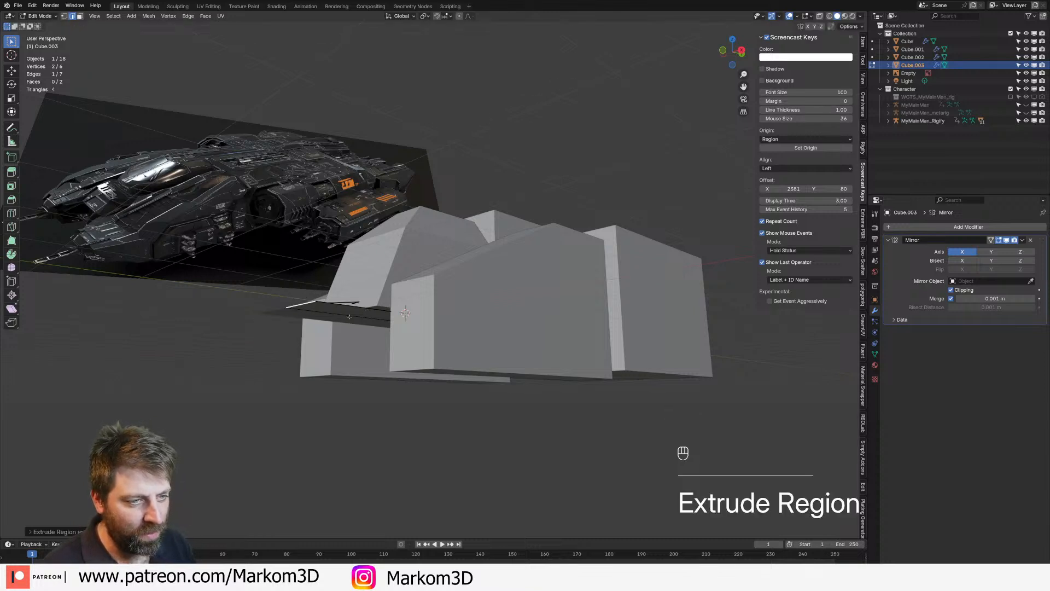
key(ctrl+z)
Reposition the whole floor panel along Z and extrude it downward into a nose block under the cockpit
key(a)
middle_drag(365, 311, 384, 323)
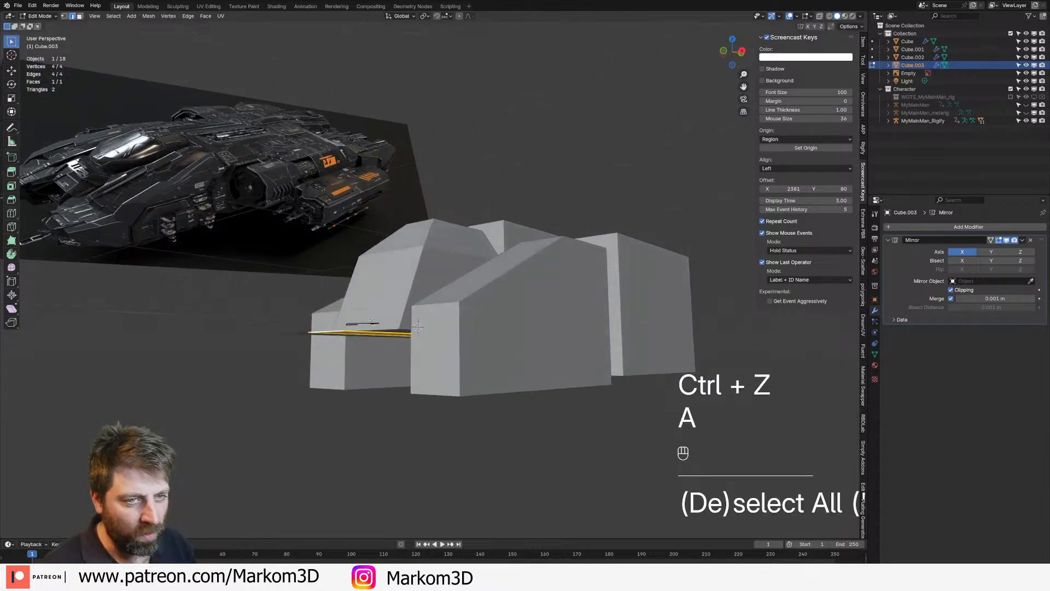
scroll(384, 323, down, 1)
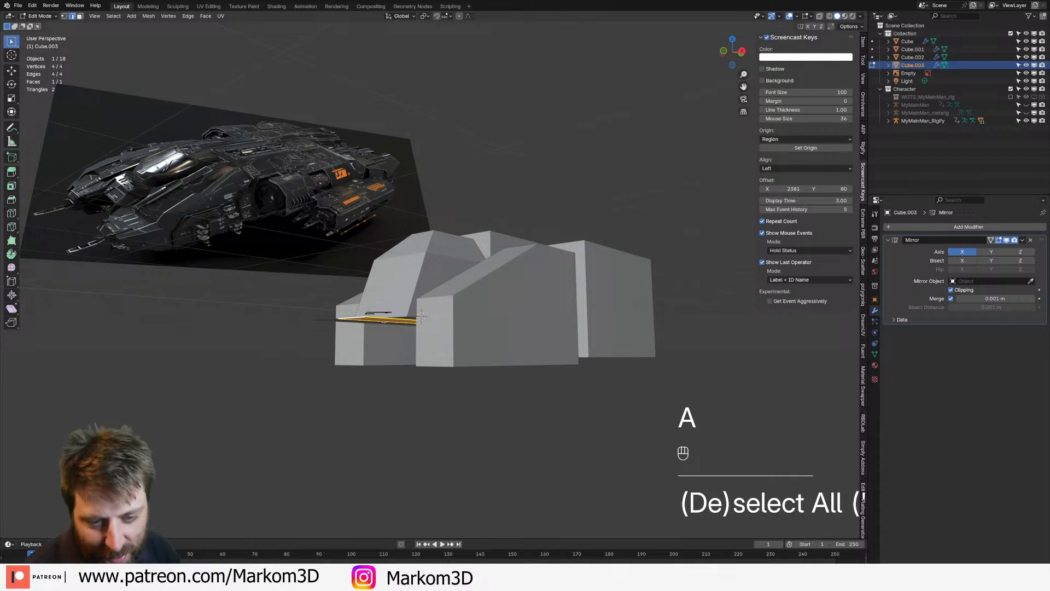
middle_drag(421, 316, 407, 360)
key(g)
key(z)
middle_drag(409, 399, 435, 386)
click(435, 390)
key(e)
click(436, 384)
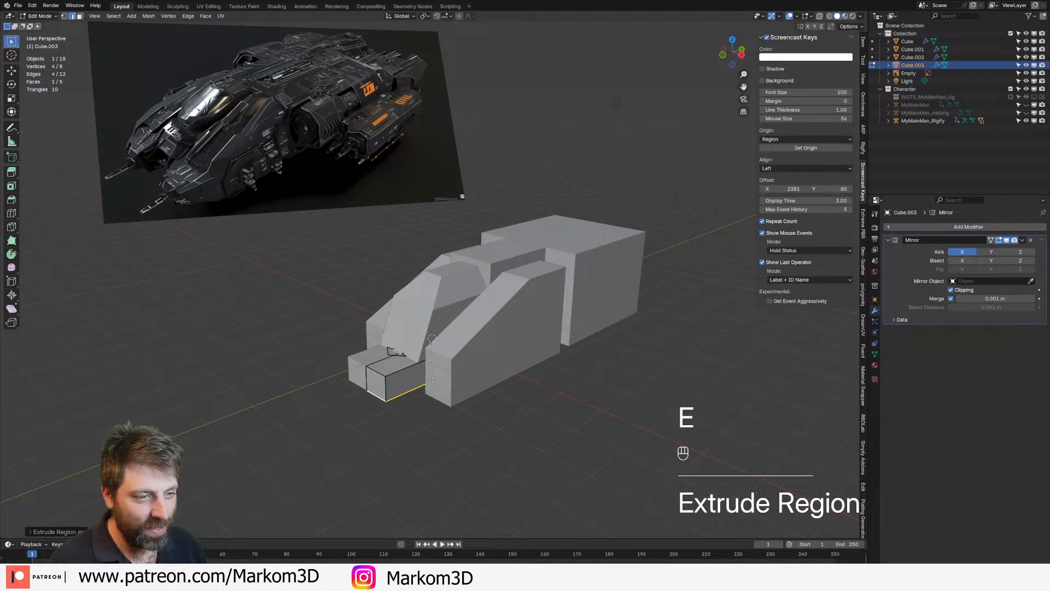
Add a centred lengthwise loop cut to the mirrored nose block
middle_drag(394, 351, 469, 385)
key(ctrl+r)
click(475, 366)
right_click(475, 366)
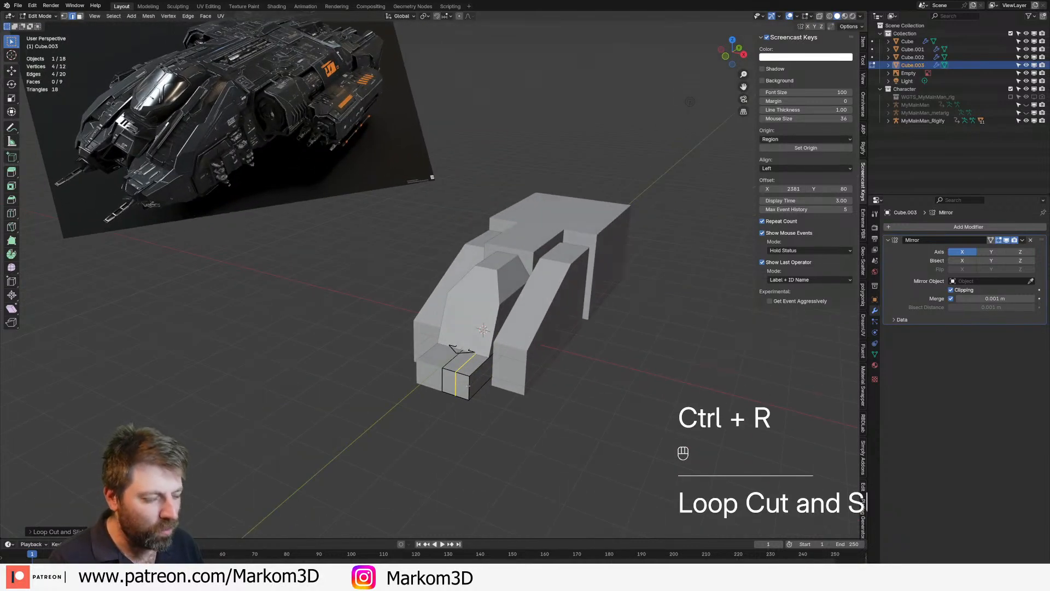
Slide the nose block's lengthwise edge loop outward and pull the inner front face forward to chamfer the nose
key(g)
key(g)
click(464, 386)
key(3)
click(457, 386)
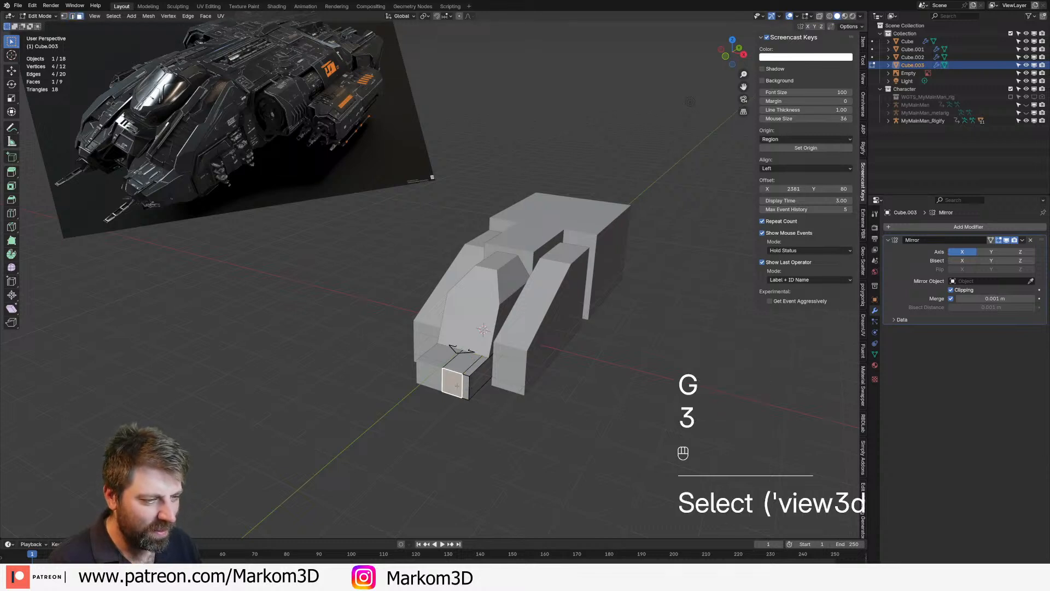
key(g)
click(419, 419)
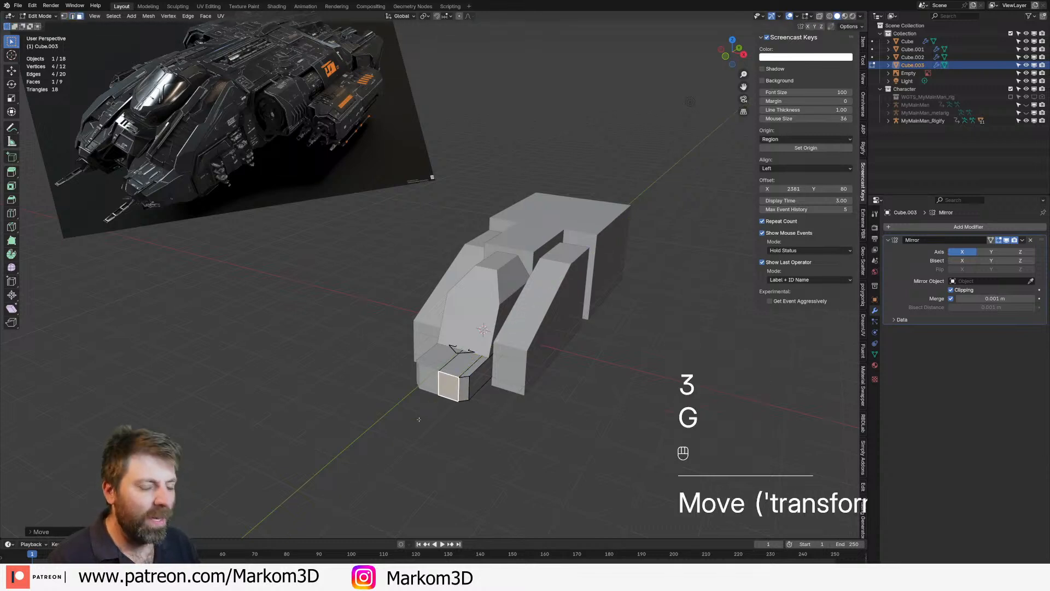
Select the entire linked nose block and reposition it at the front of the cockpit
middle_drag(419, 419, 543, 346)
key(ctrl+l)
key(g)
middle_click(551, 348)
click(576, 343)
key(g)
click(536, 361)
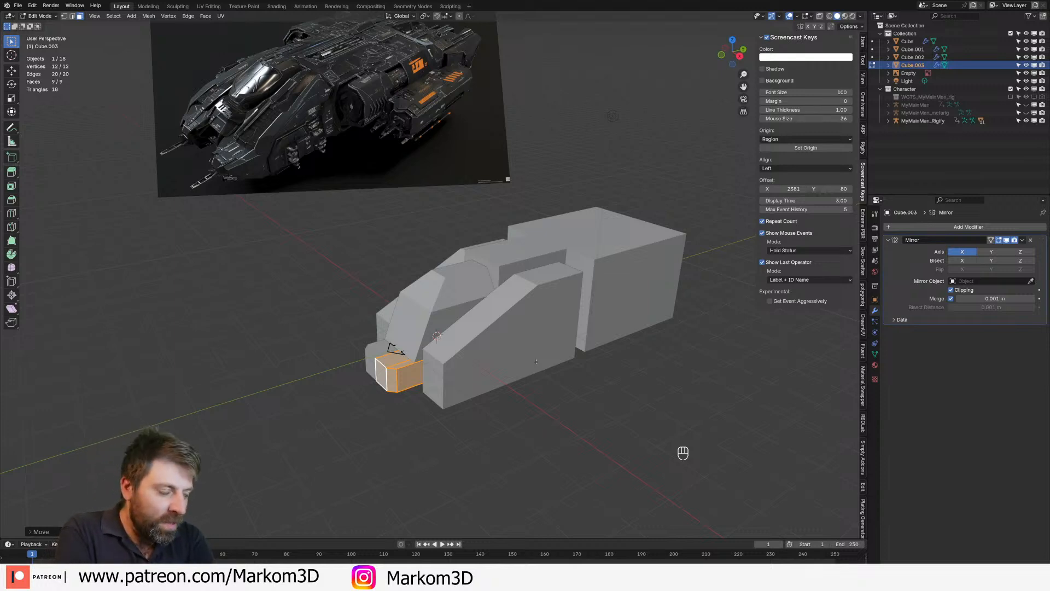
Switch from the nose block to editing the mesh of the sloped side block
middle_drag(537, 354, 509, 357)
key(Tab)
click(509, 357)
key(Tab)
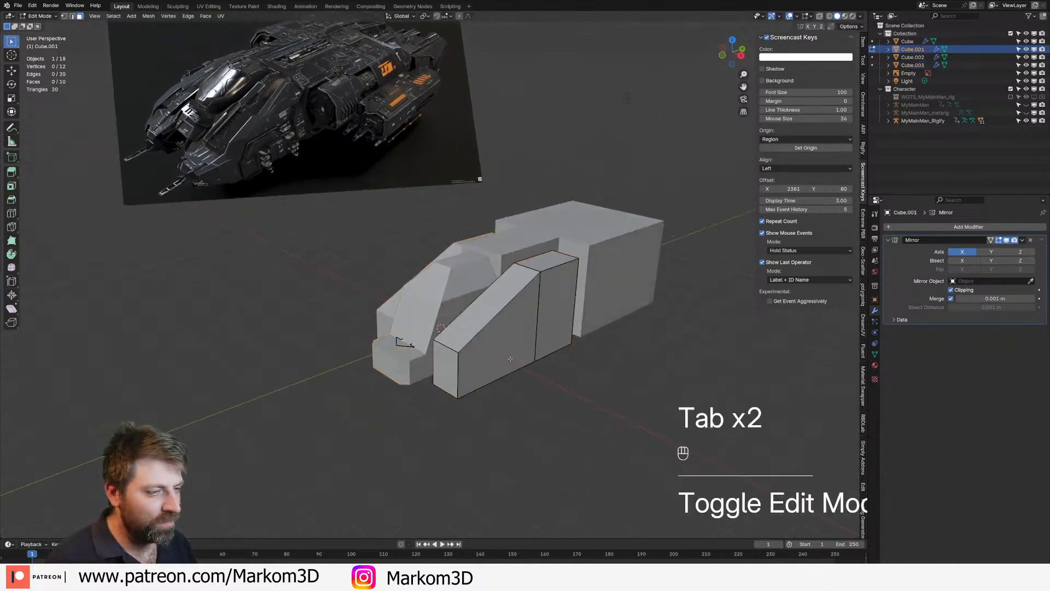
key(ctrl+r)
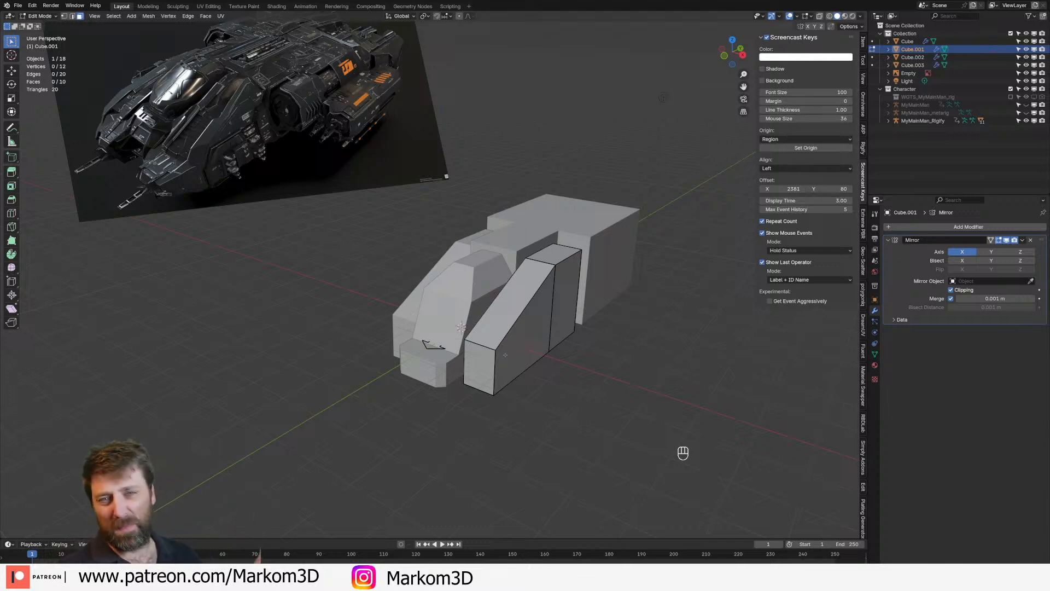
key(1)
click(495, 350)
middle_drag(496, 350, 497, 351)
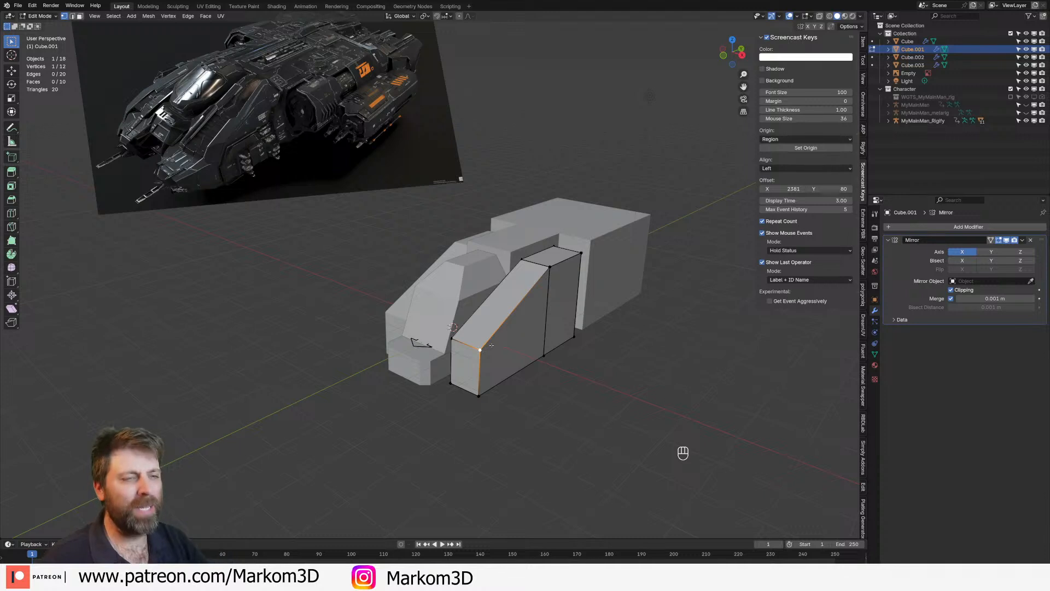
middle_drag(491, 345, 466, 320)
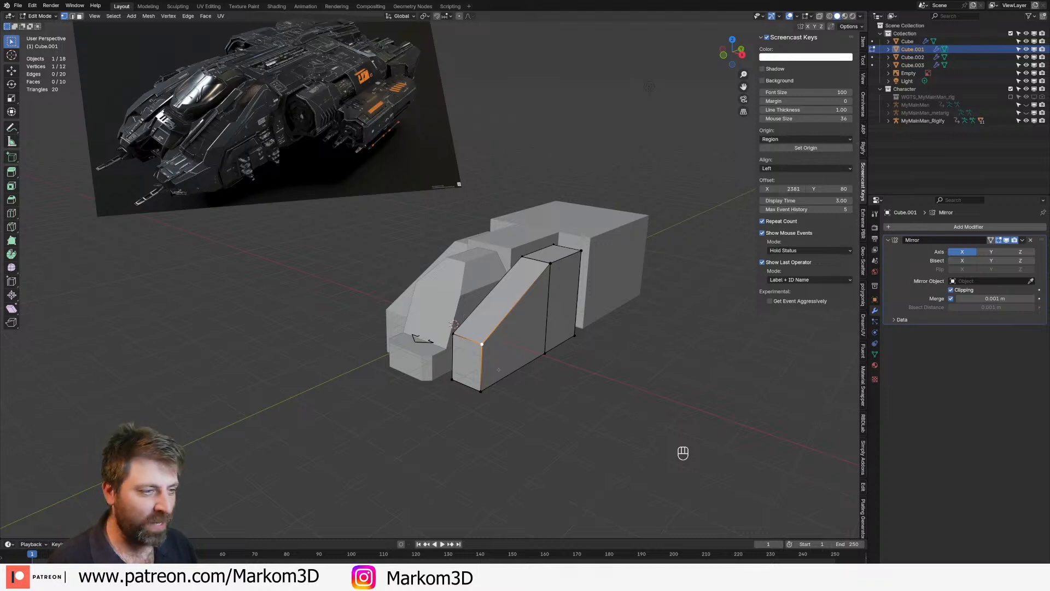
Duplicate the side block's front face a little forward and separate the copy as its own editable object
key(3)
click(473, 365)
middle_drag(475, 365, 501, 369)
key(shift+d)
right_click(513, 379)
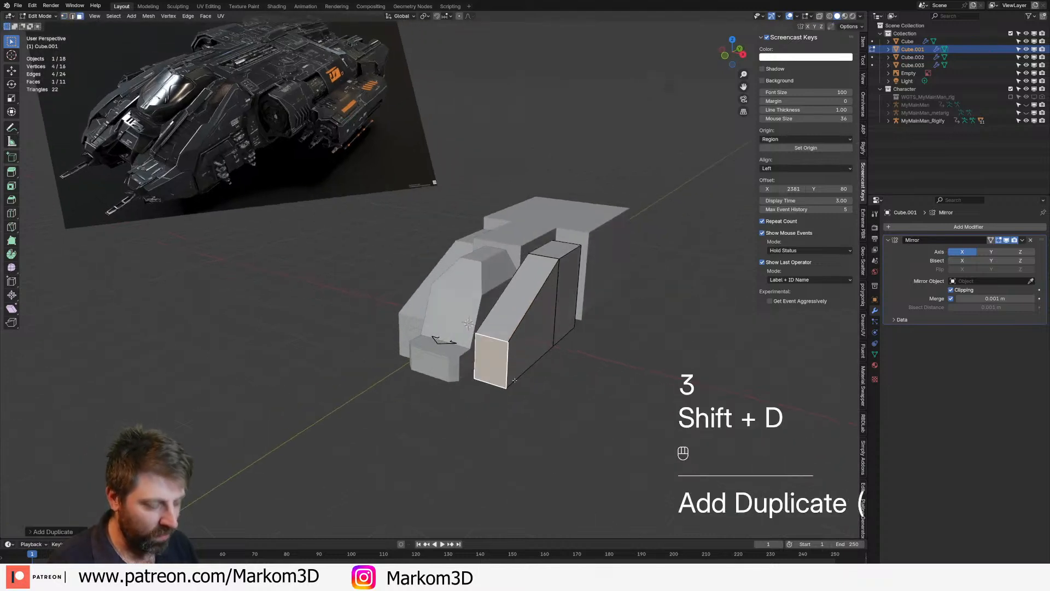
key(g)
click(510, 390)
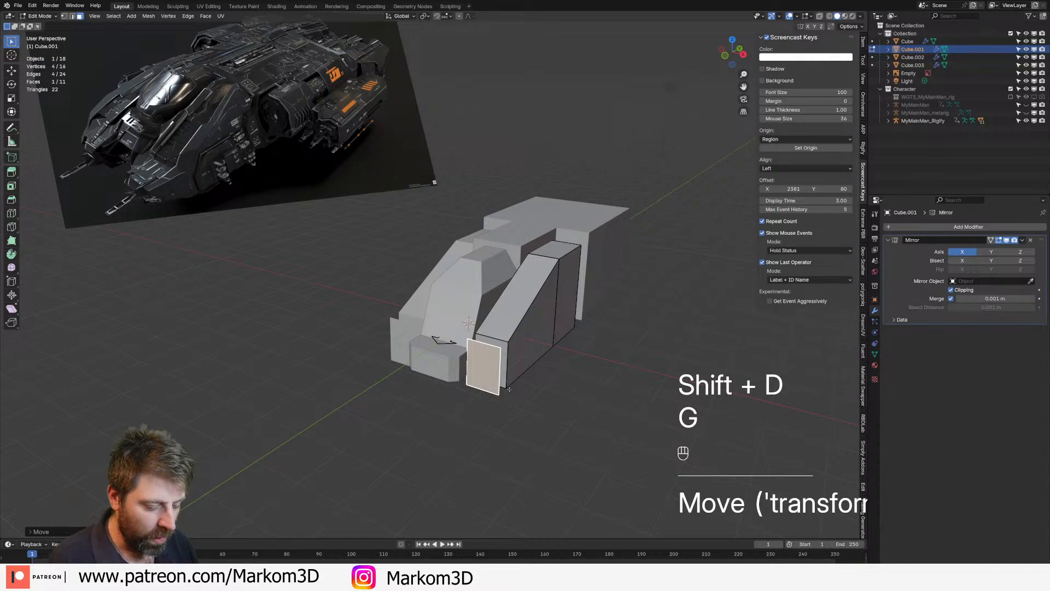
key(p)
click(510, 390)
key(Tab)
key(Tab)
Widen the separated front panel by moving its outer edge outward and lower its upper edge
key(2)
click(503, 388)
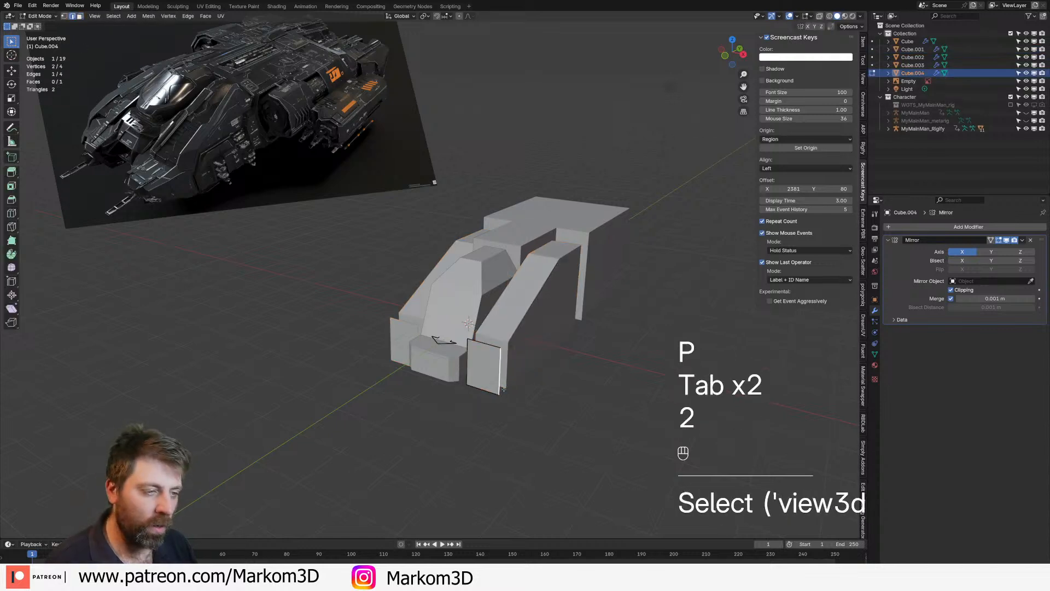
key(g)
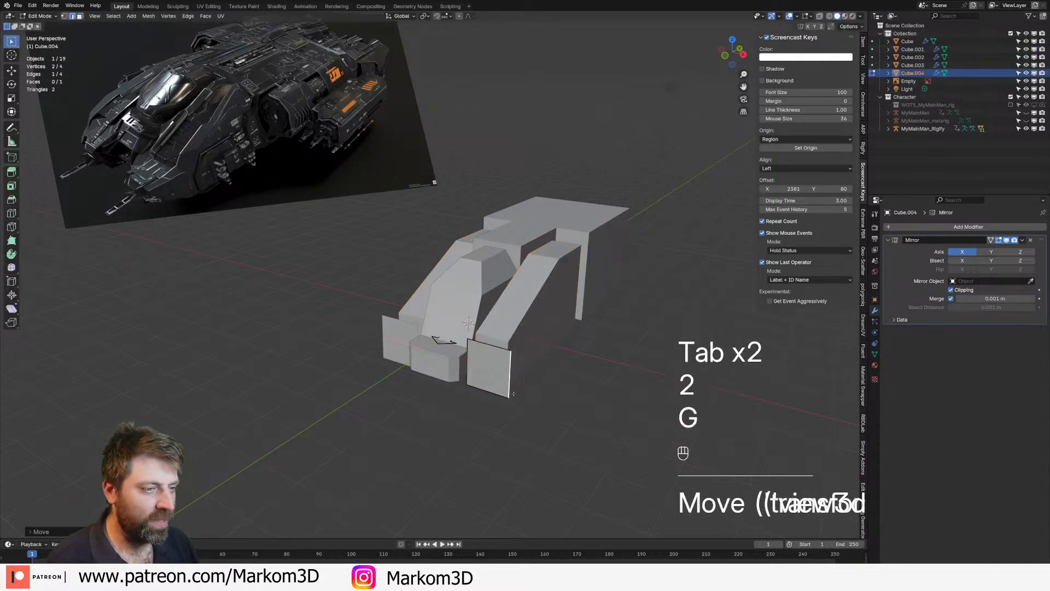
click(512, 393)
key(g)
middle_click(496, 349)
click(494, 362)
shift+middle_drag(494, 368, 484, 383)
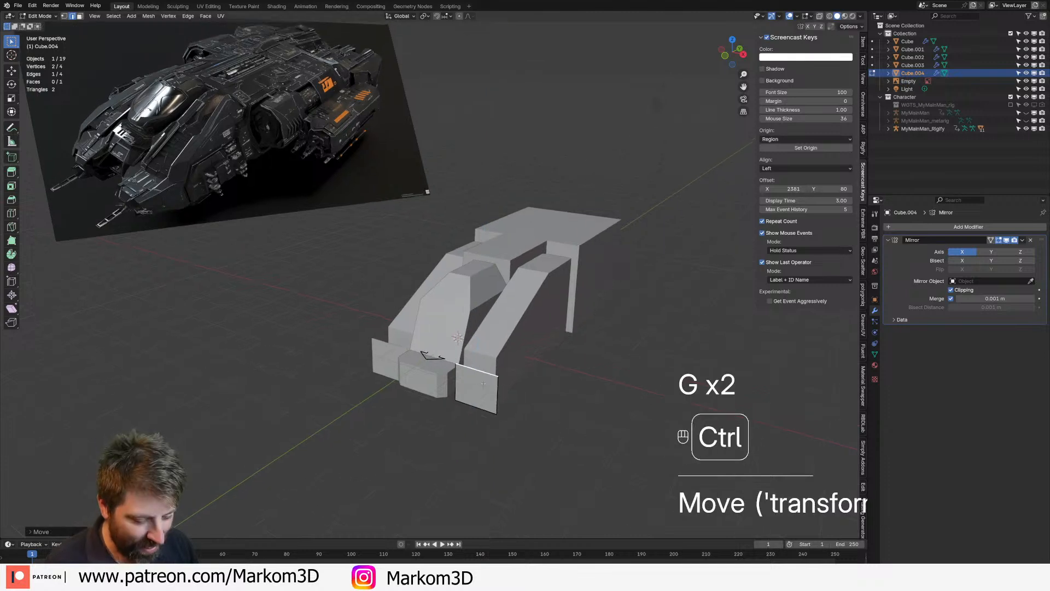
Extrude the whole front panel backward into a low block along the side block and leave mesh editing
key(ctrl+l)
key(e)
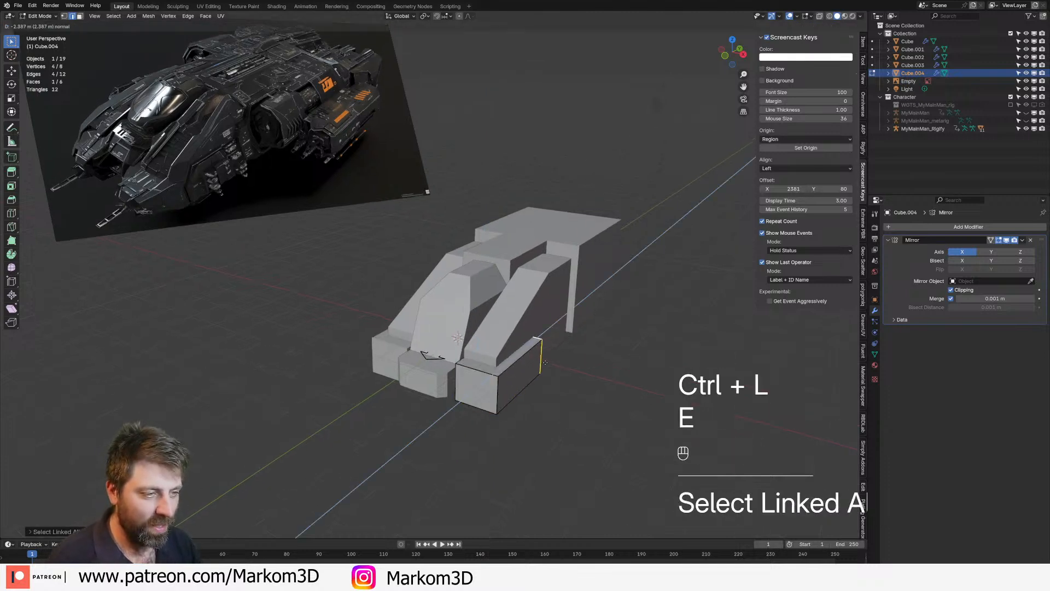
click(552, 356)
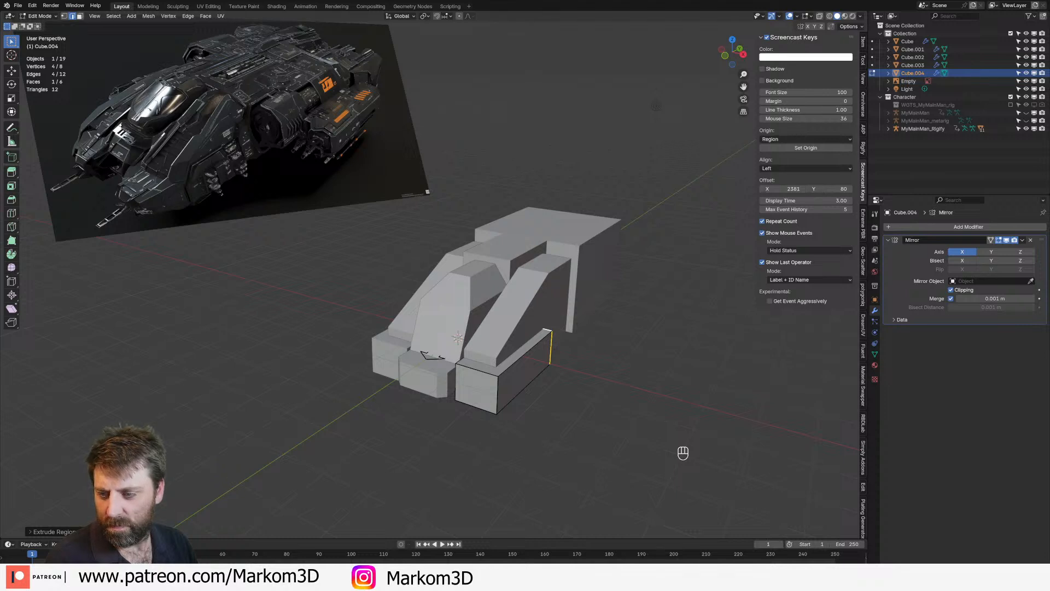
middle_drag(391, 248, 358, 257)
scroll(328, 234, up, 2)
scroll(362, 349, down, 2)
middle_drag(361, 349, 583, 402)
key(Tab)
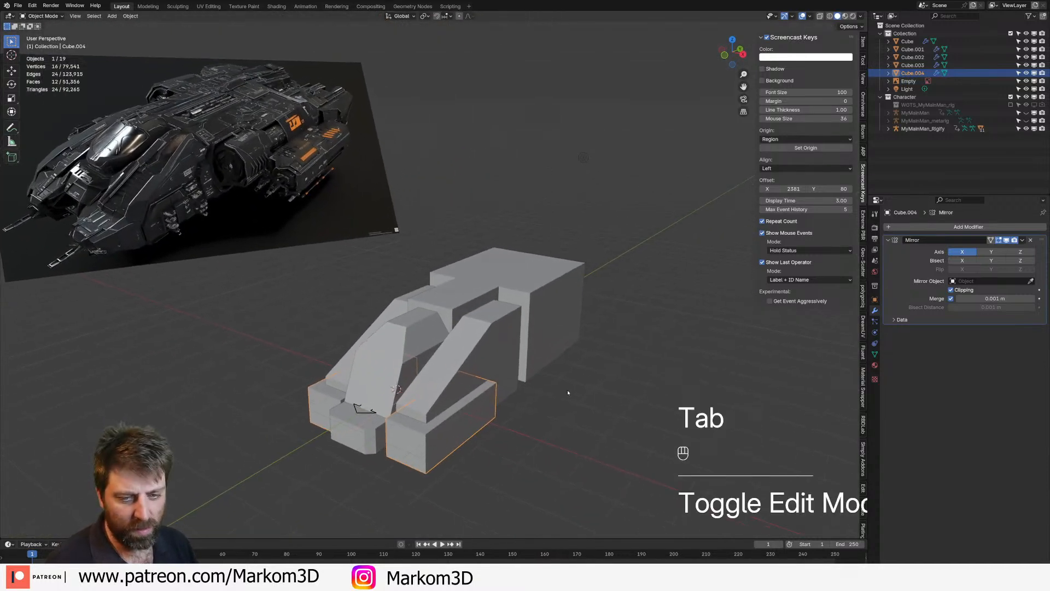
key(Tab)
key(Tab)
Duplicate the rear hull's front vertical edge, offset outward, and separate it into its own object
click(542, 347)
key(Tab)
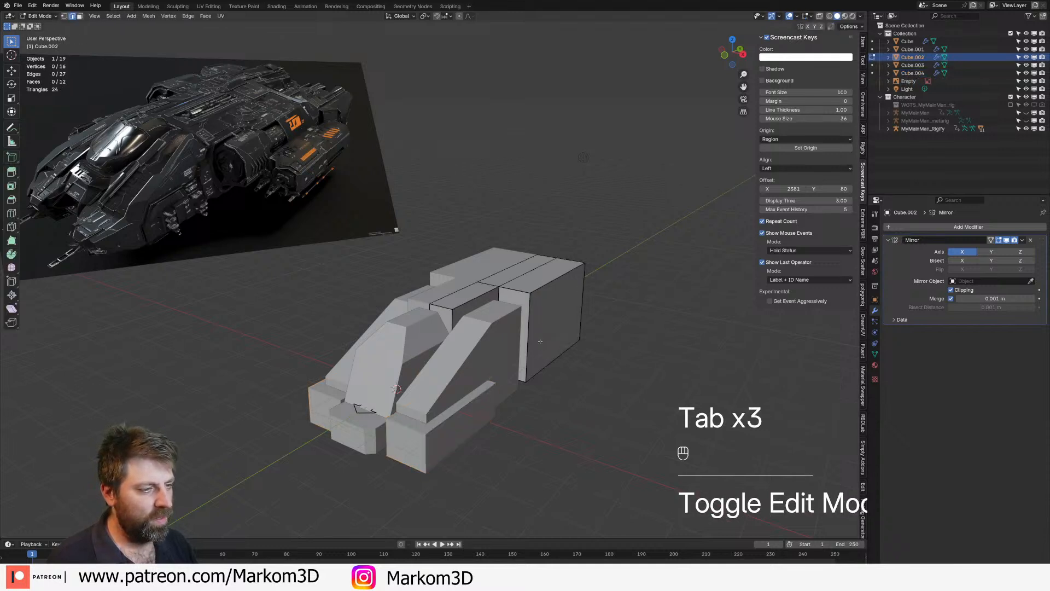
click(536, 340)
key(shift+d)
click(557, 344)
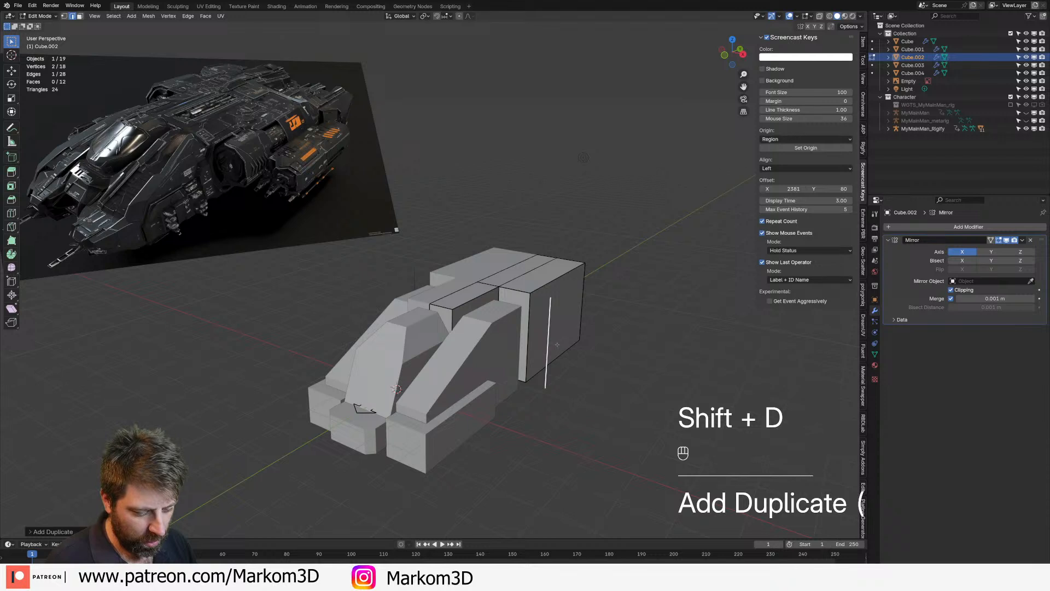
key(p)
click(557, 344)
key(Tab)
key(Tab)
key(2)
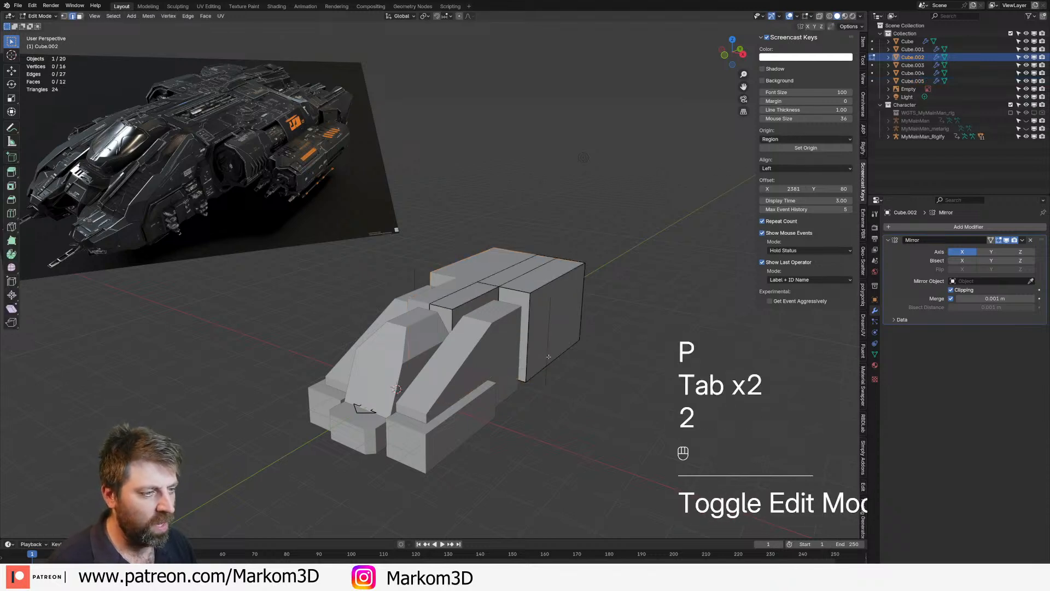
Edit the separated vertical edge and divide it into three segments with two loop cuts
key(Tab)
click(549, 355)
key(Tab)
key(ctrl+r)
scroll(549, 353, up, 1)
click(549, 353)
right_click(550, 353)
Scale up the edge's middle segment and move it outward along X to form an angled profile
key(s)
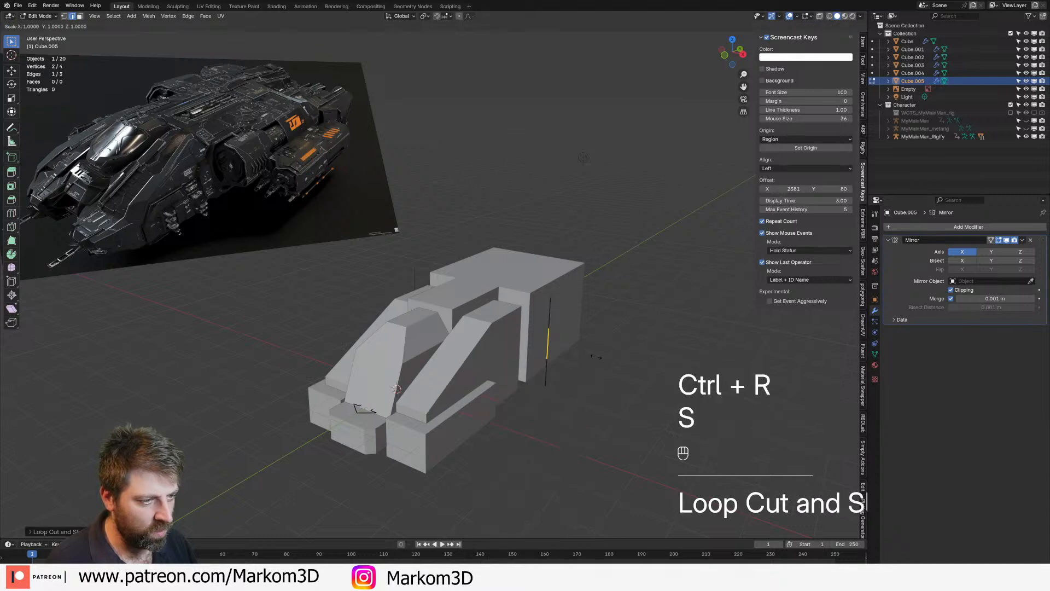
click(596, 357)
key(g)
key(y)
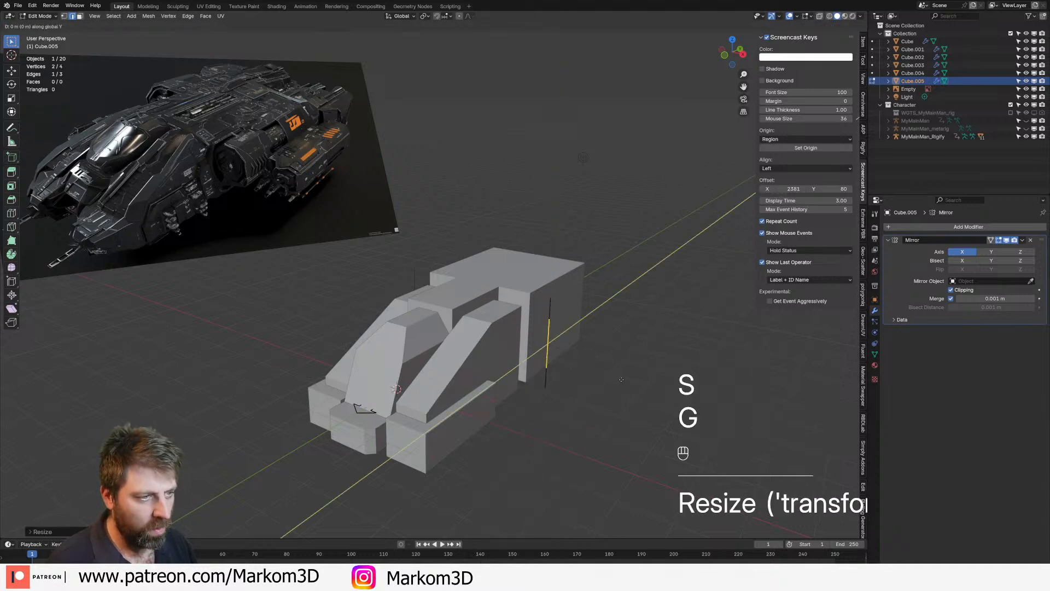
key(x)
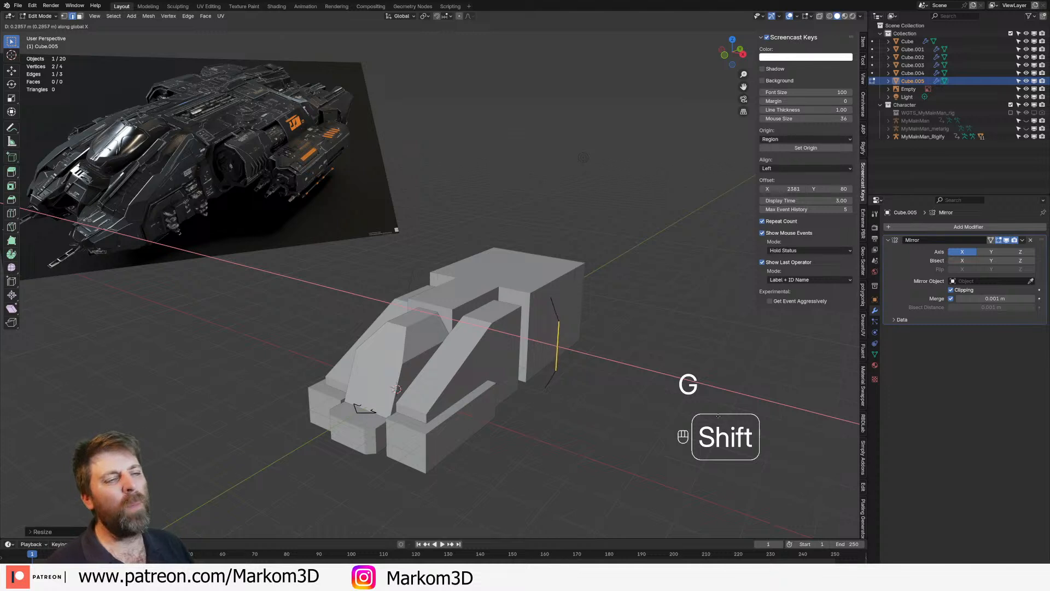
click(584, 327)
Select the whole angled profile and extrude it backward along Y into a side pod shell
key(ctrl+l)
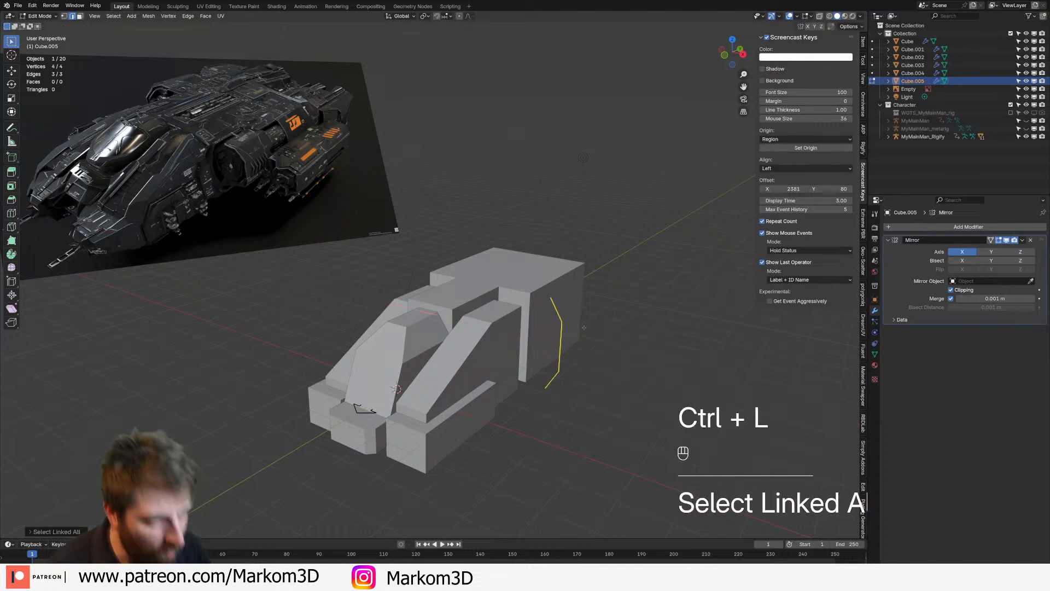
middle_drag(585, 327, 563, 328)
key(e)
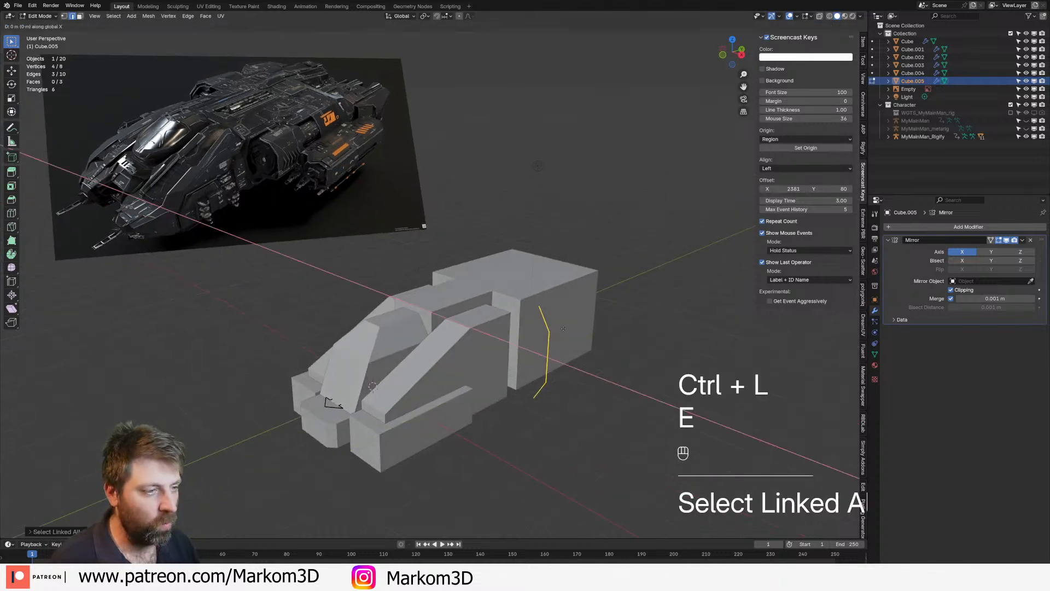
key(y)
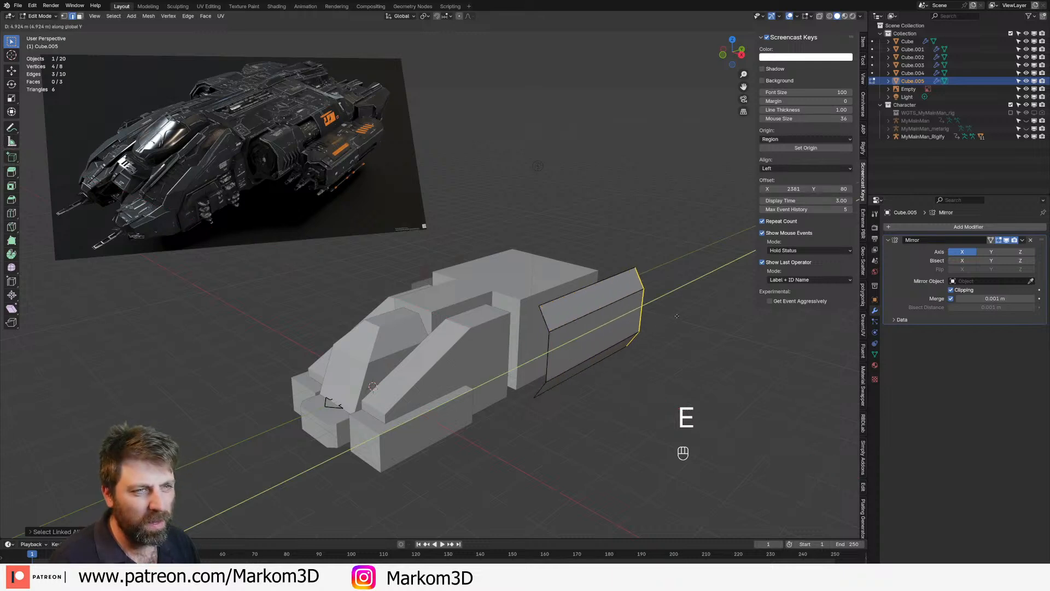
click(645, 331)
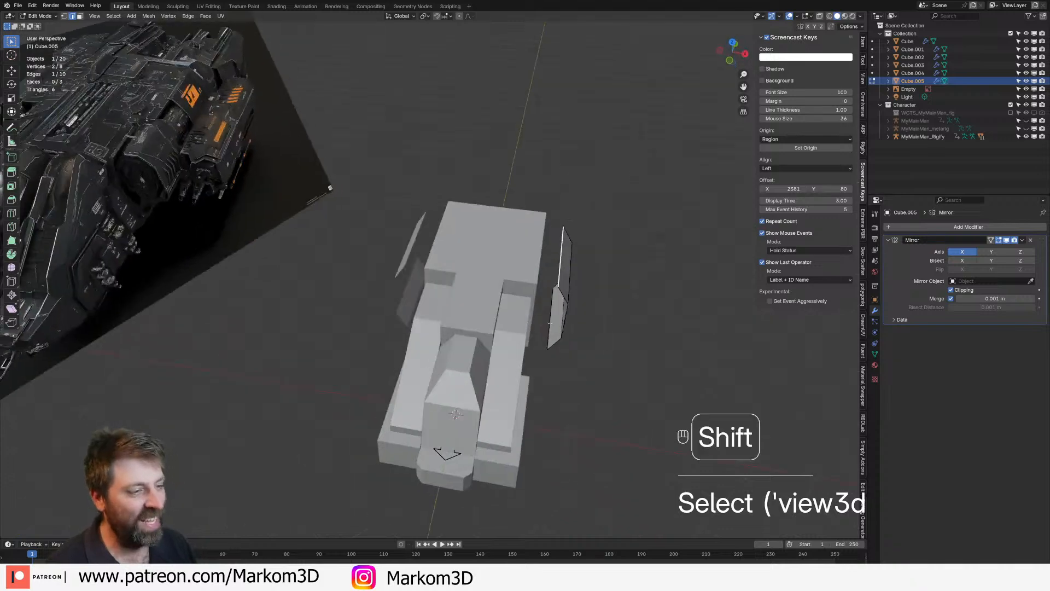
Extrude the pod shell's upper and lower long edges inward along X to the rear hull
shift+click(552, 331)
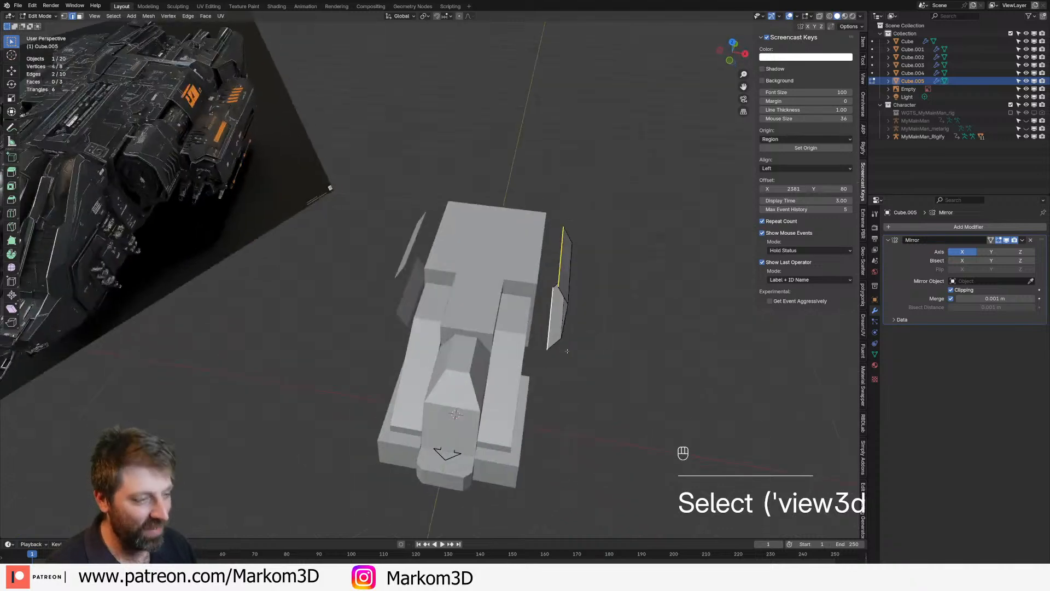
key(e)
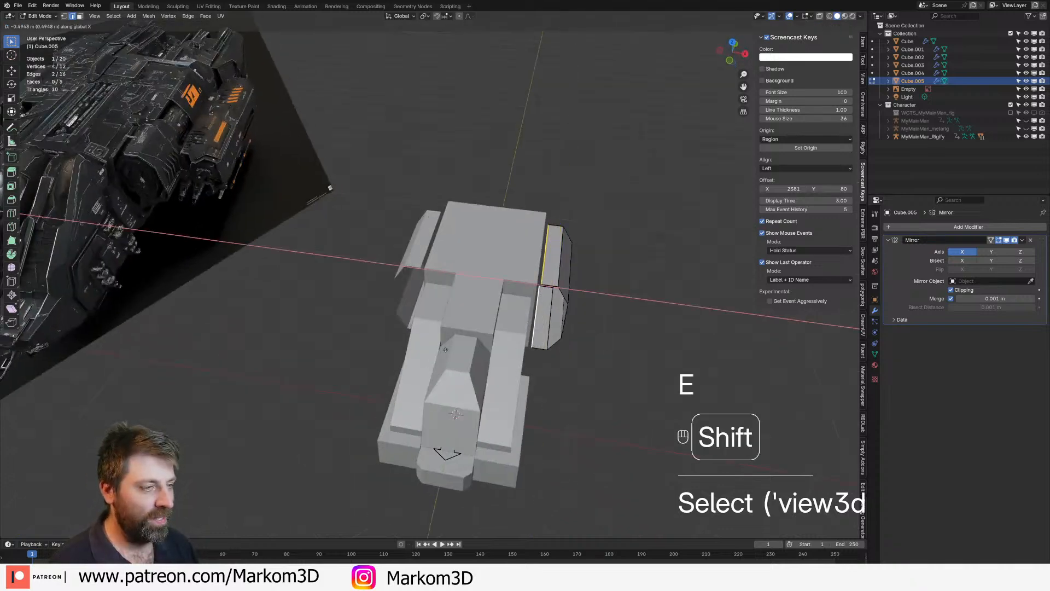
shift+click(381, 343)
middle_drag(380, 344, 499, 305)
Select the whole pod shell, scale it down slightly and move it forward along Y beside the hull
key(ctrl+l)
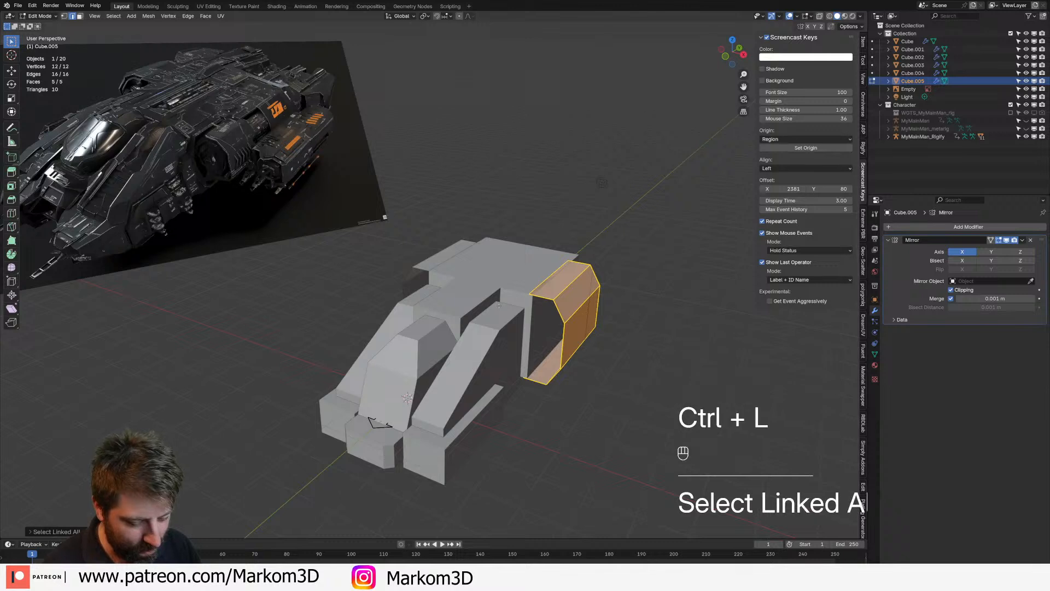
key(s)
click(587, 364)
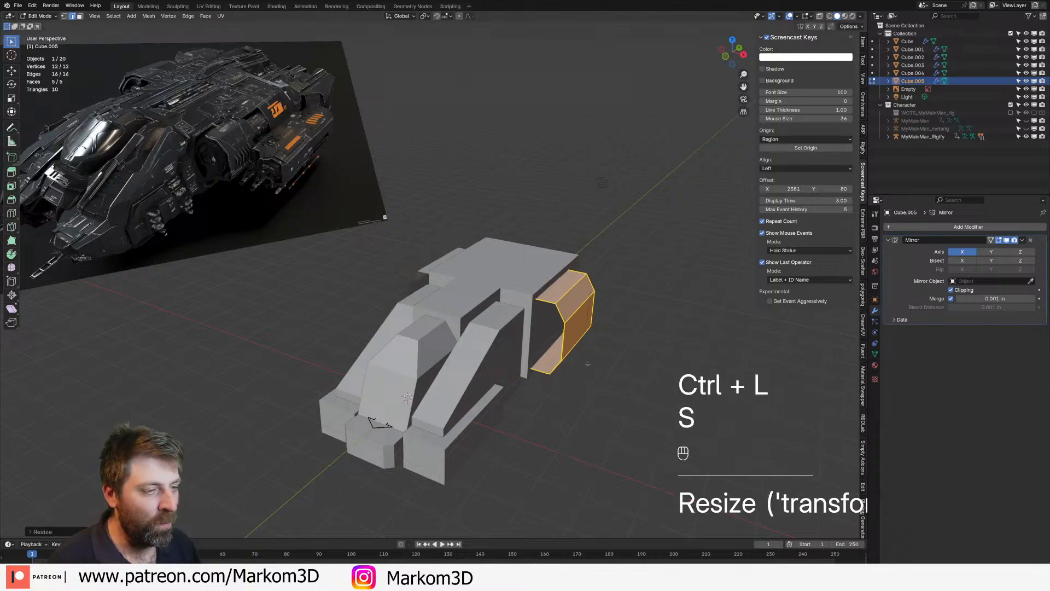
middle_drag(588, 364, 576, 361)
key(g)
key(y)
click(561, 370)
middle_drag(561, 370, 454, 390)
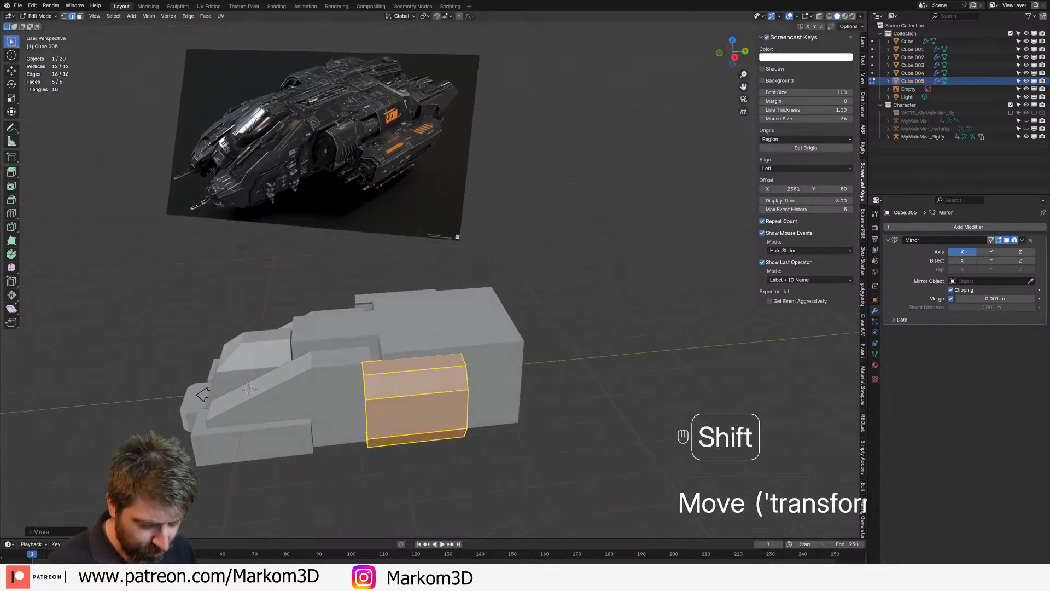
Duplicate the pod shell backward along Y to make a second pod at the hull's rear
key(shift+d)
key(y)
click(578, 394)
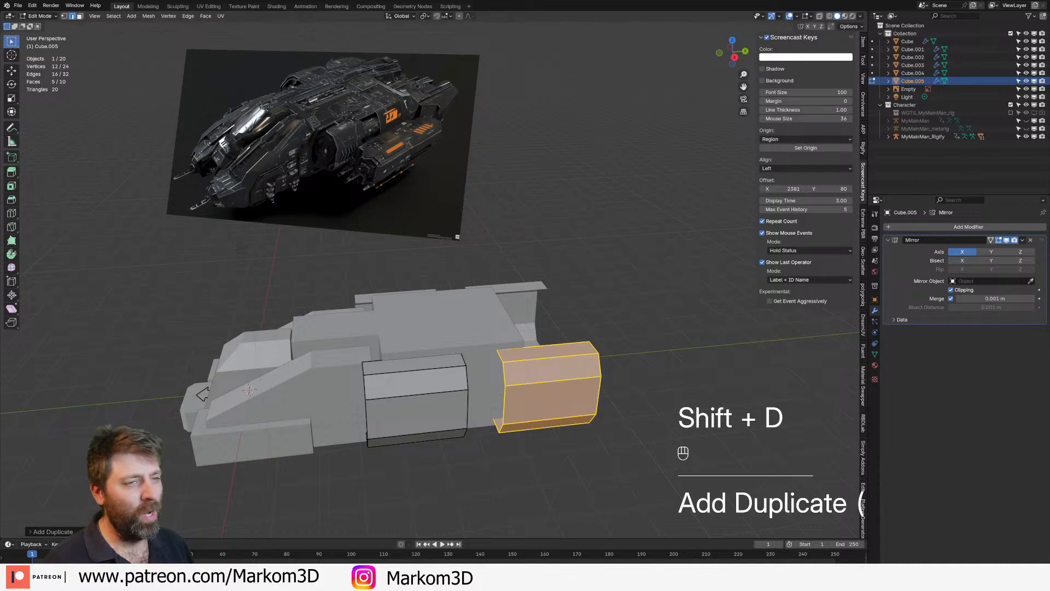
middle_drag(578, 395, 569, 383)
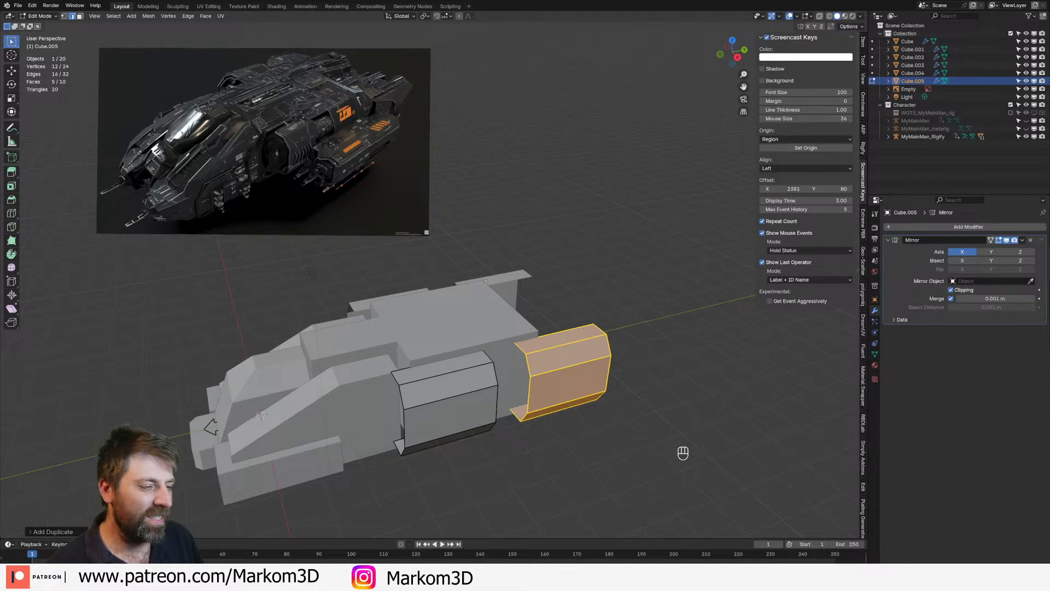
middle_drag(559, 338, 569, 451)
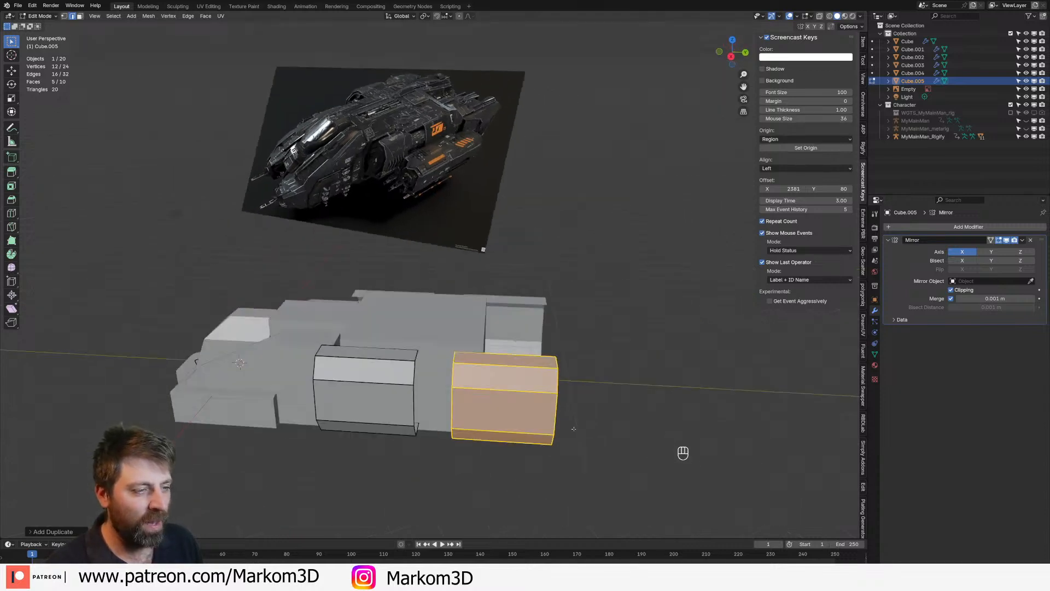
Shorten the second pod by sliding its rear edge loop forward
alt+click(554, 432)
key(g)
key(g)
click(509, 445)
middle_drag(509, 438, 432, 383)
Duplicate the outer rear face of the main hull block and place the copy just behind the hull
key(Tab)
click(488, 364)
key(Tab)
key(3)
click(426, 383)
shift+click(447, 378)
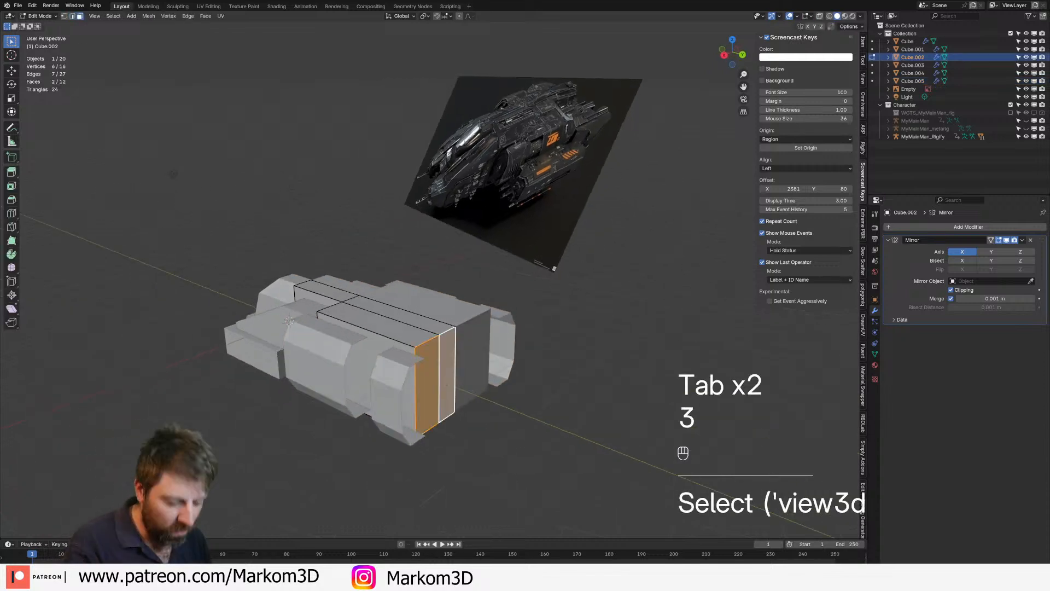
shift+click(446, 382)
key(shift+d)
key(x)
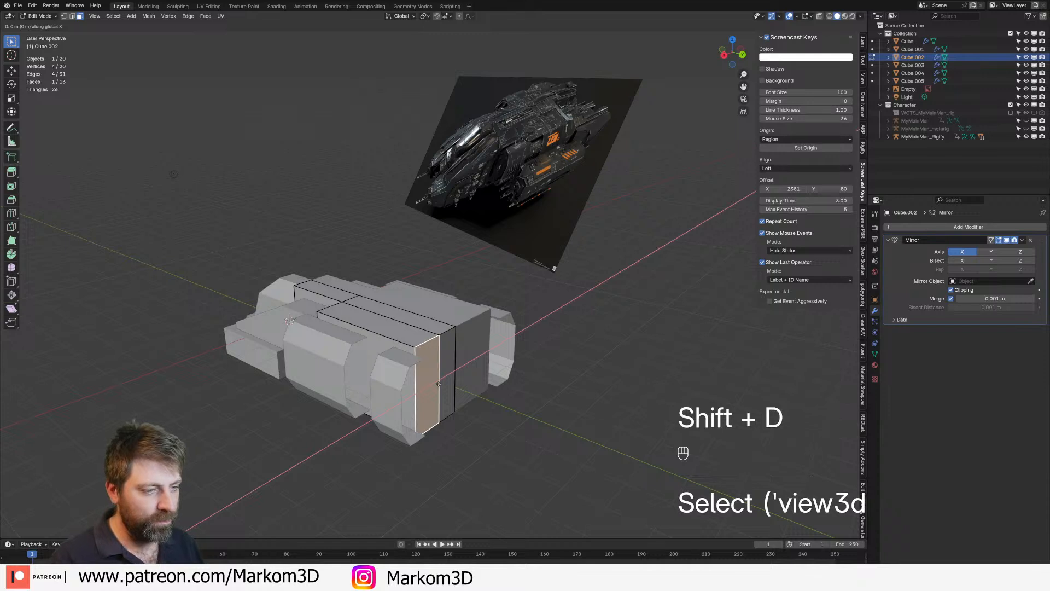
click(455, 390)
Scale the duplicated rear face down vertically and move its inner edge along X to the centre line
key(s)
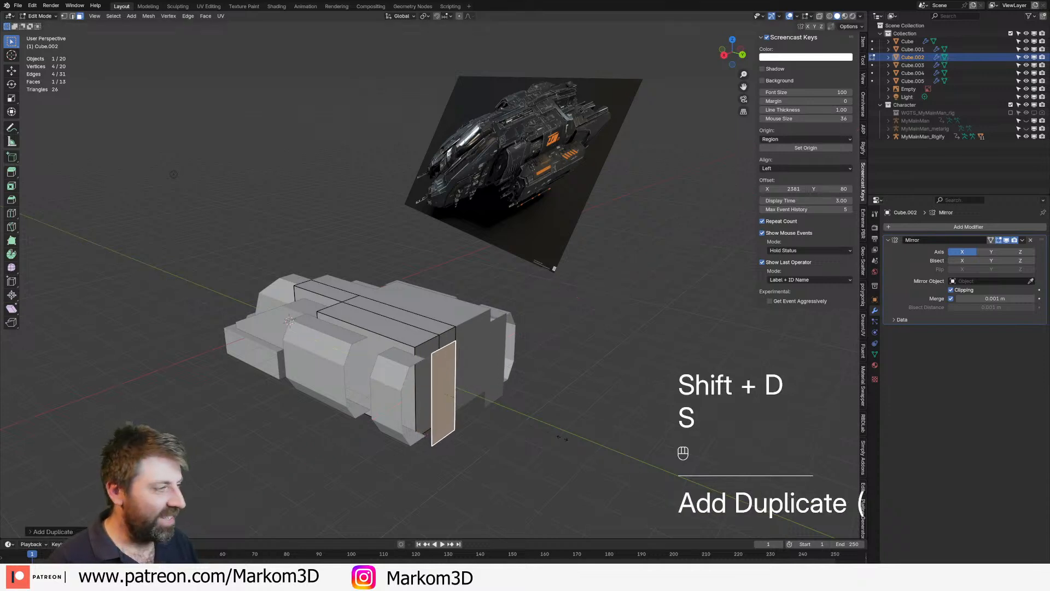
click(509, 416)
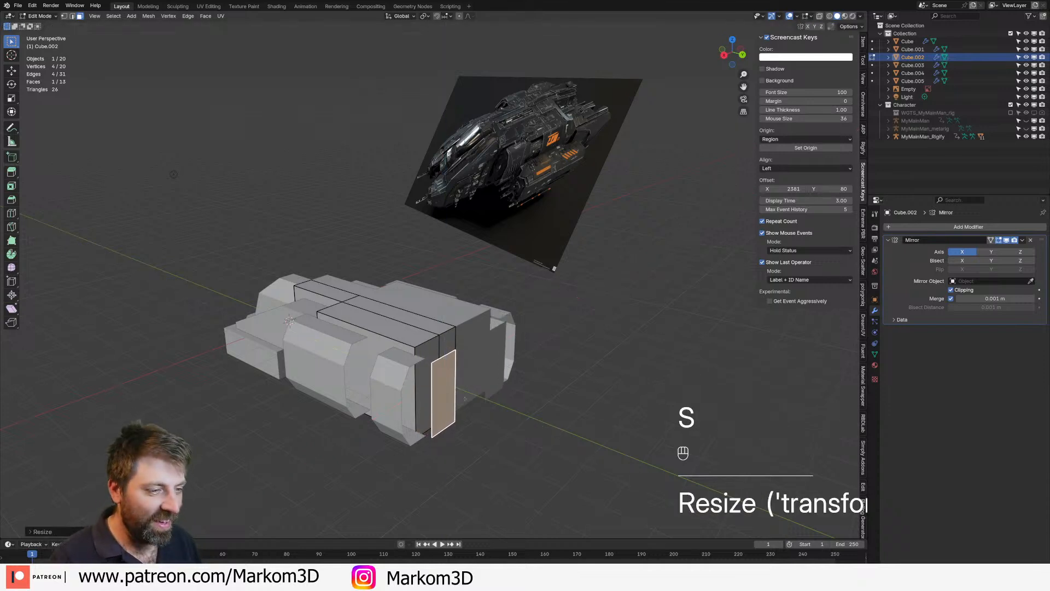
key(2)
click(452, 387)
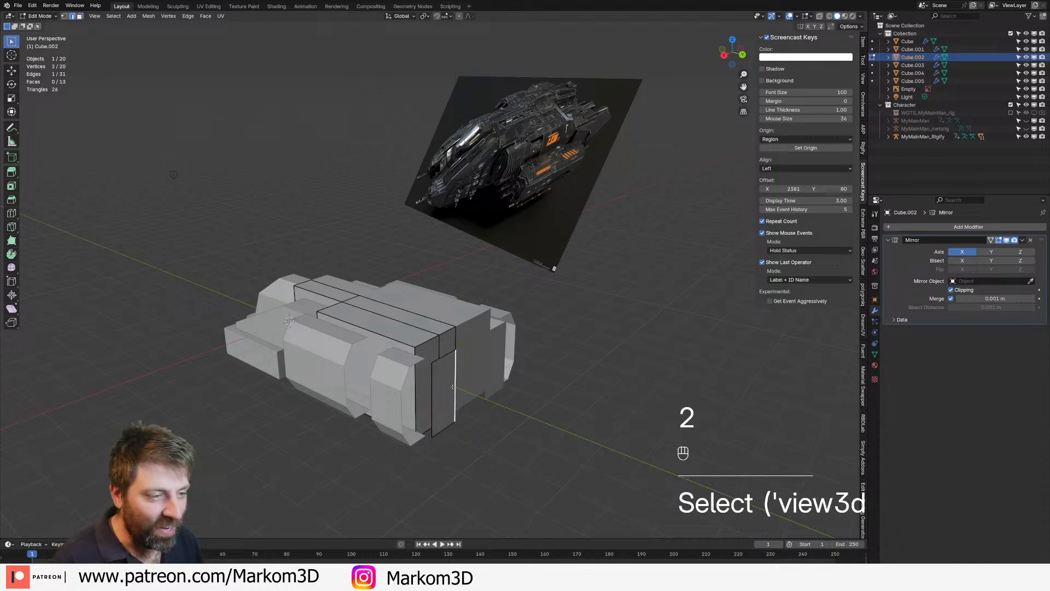
key(g)
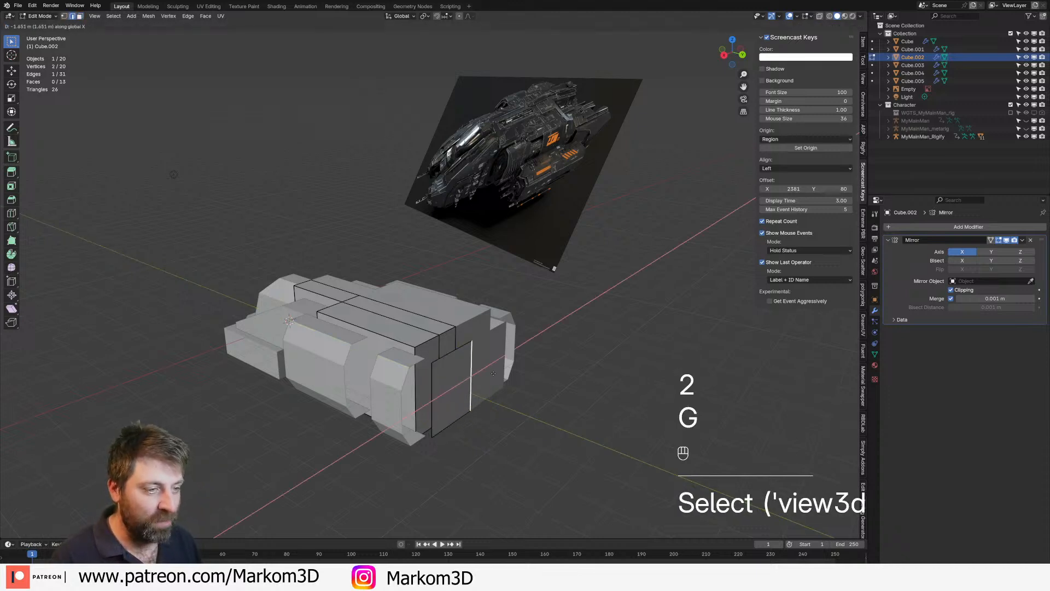
click(495, 373)
Scale the whole rear panel slightly along Z and separate it into its own object
key(ctrl+l)
key(s)
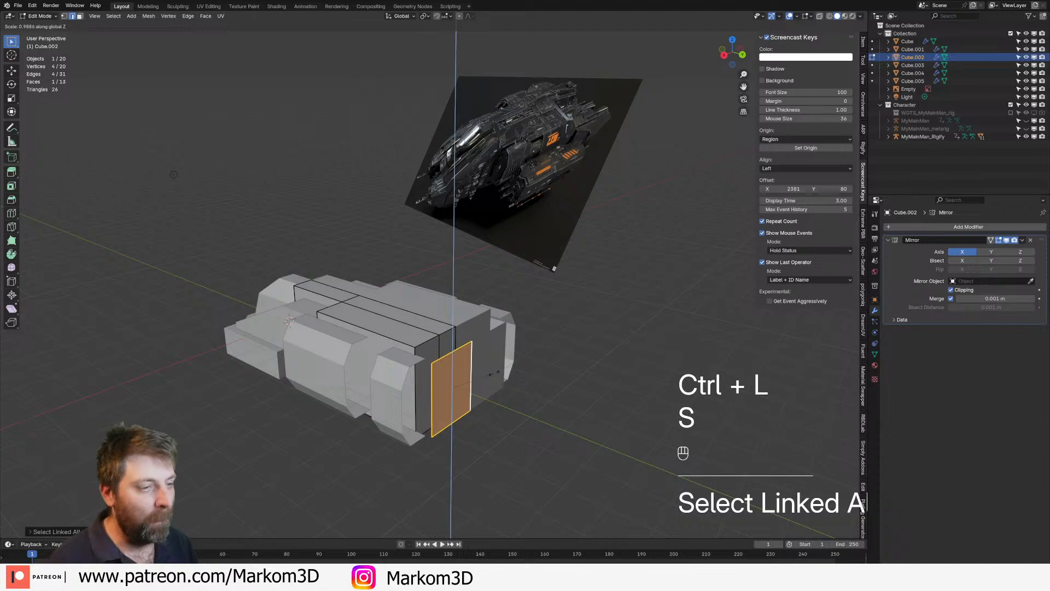
click(490, 372)
key(p)
click(454, 370)
key(Tab)
middle_drag(454, 370, 525, 334)
key(Tab)
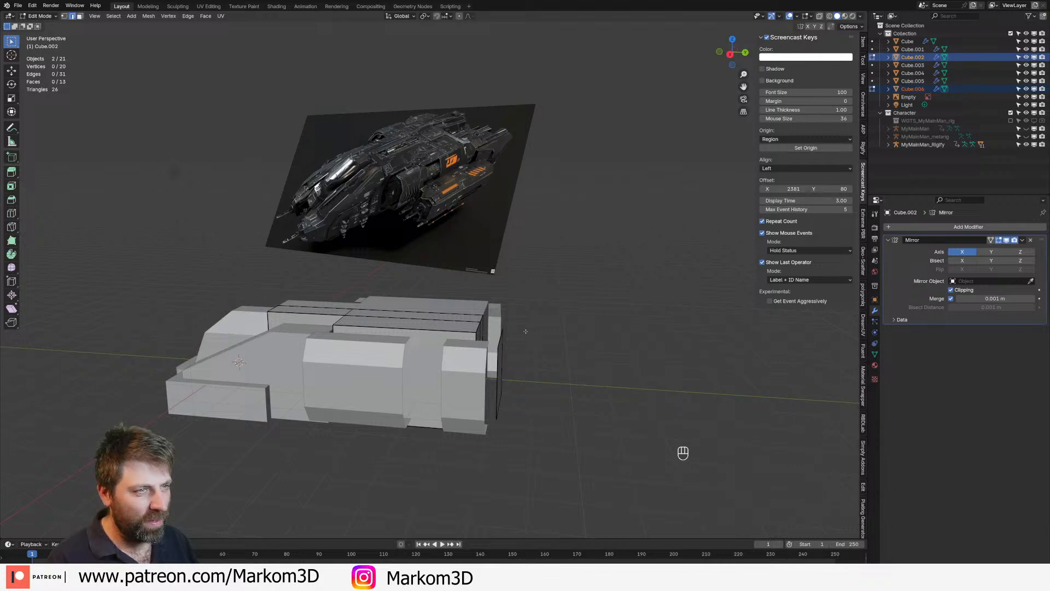
Select the separated rear panel and extrude it backward into a block behind the hull
middle_drag(516, 331, 530, 330)
middle_drag(504, 323, 519, 327)
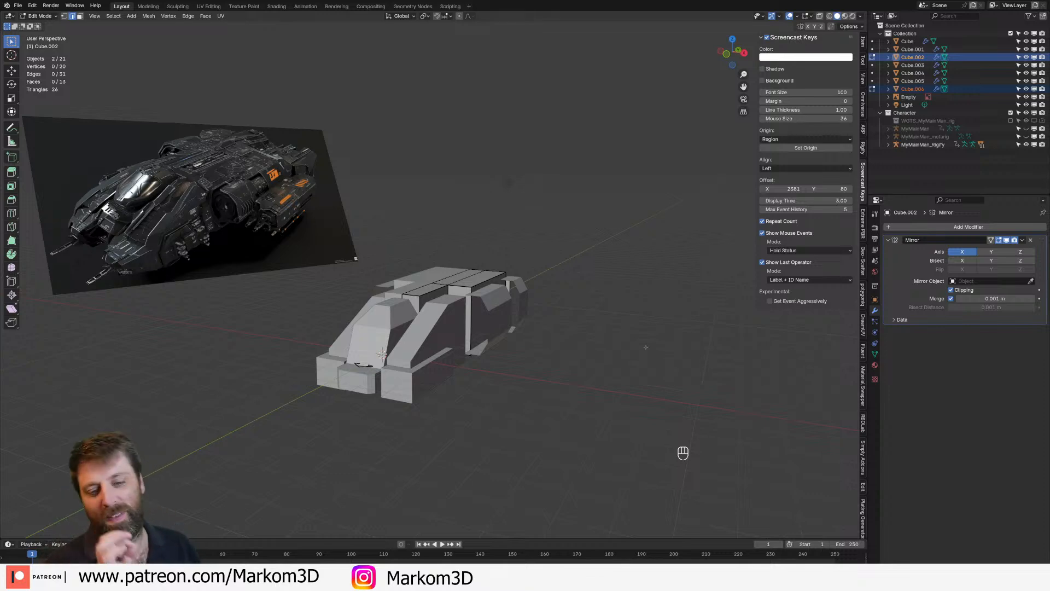
middle_drag(646, 347, 487, 396)
key(Tab)
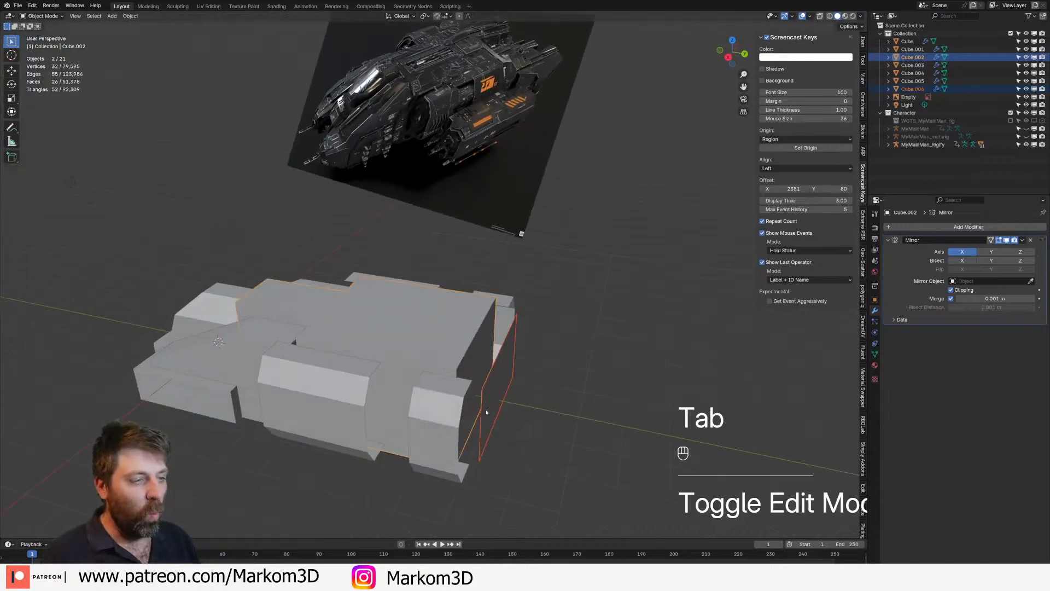
key(Tab)
click(485, 409)
key(ctrl+l)
mouse_move(485, 410)
shift+middle_down()
mouse_move(518, 411)
mouse_move(486, 393)
shift+middle_up()
key(e)
click(523, 417)
Raise the rear block's lower back edge along Z for a sloped underside, and move the whole block forward against the hull
key(2)
click(477, 402)
key(g)
key(z)
click(480, 350)
middle_drag(480, 350, 432, 404)
key(ctrl+l)
key(g)
click(471, 346)
Narrow the rear block by moving its outer side face inward along X
key(3)
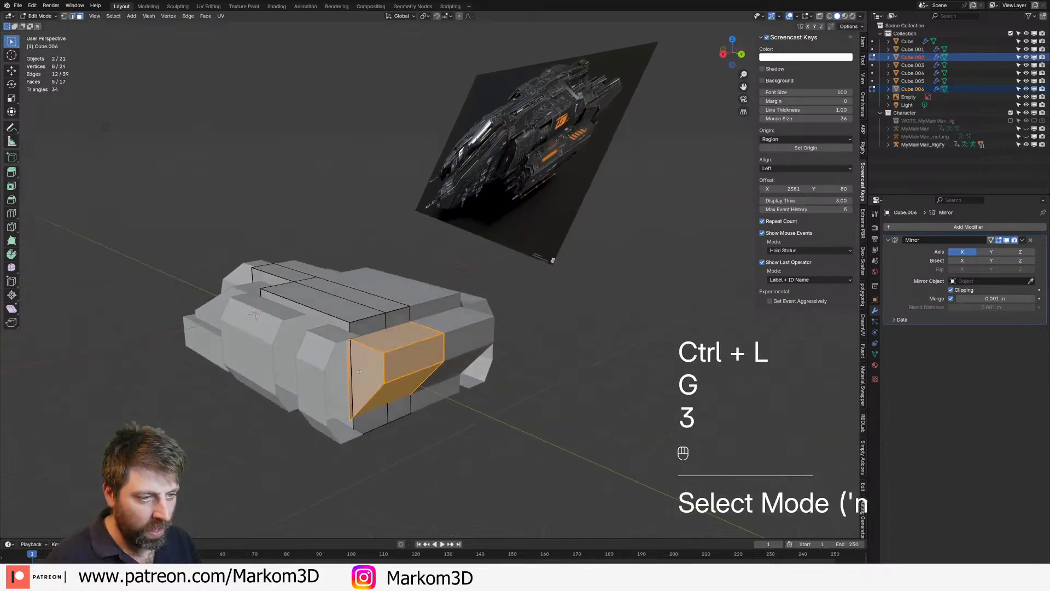
click(365, 381)
key(g)
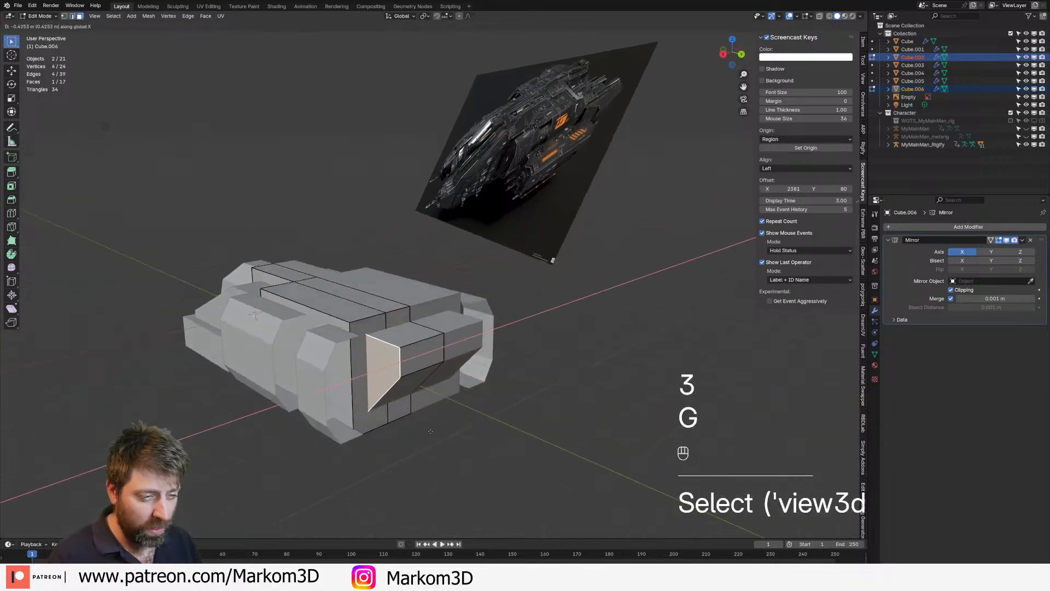
click(155, 264)
key(Tab)
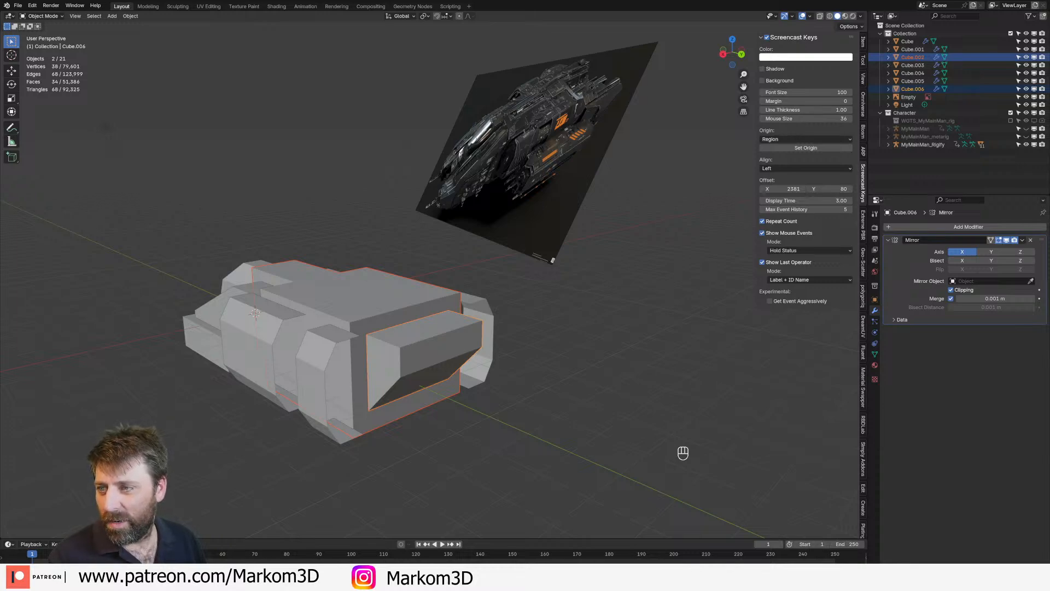
drag(0, 7, 543, 0)
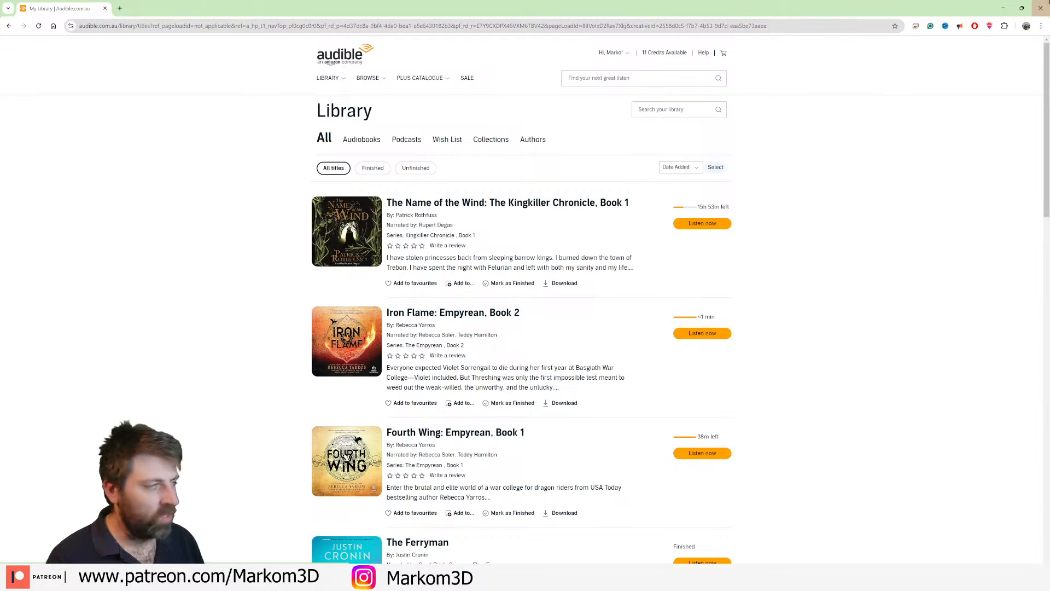
click(1041, 8)
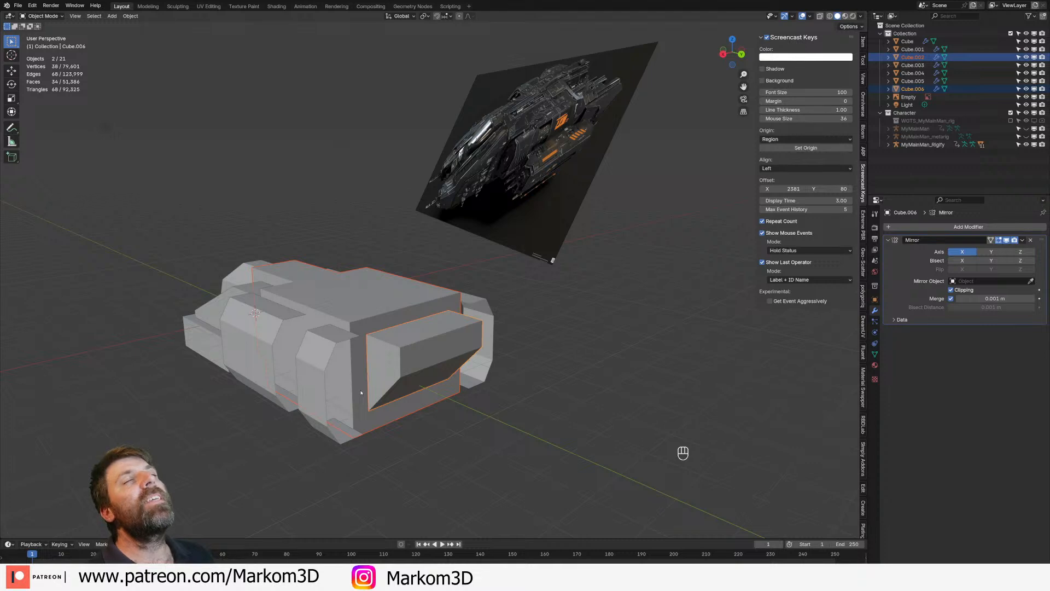
scroll(351, 409, up, 5)
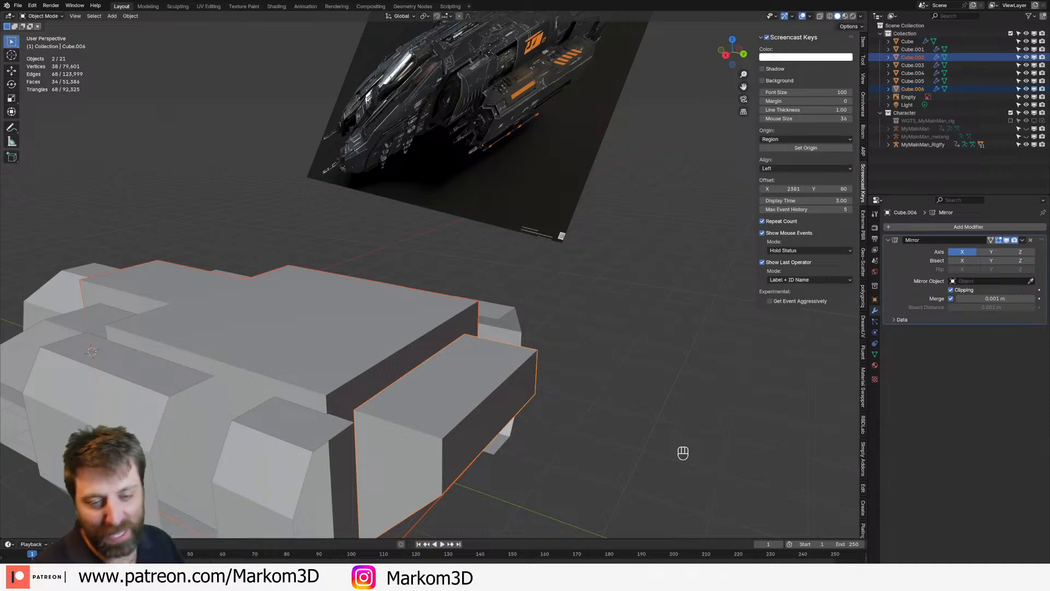
middle_drag(341, 402, 329, 360)
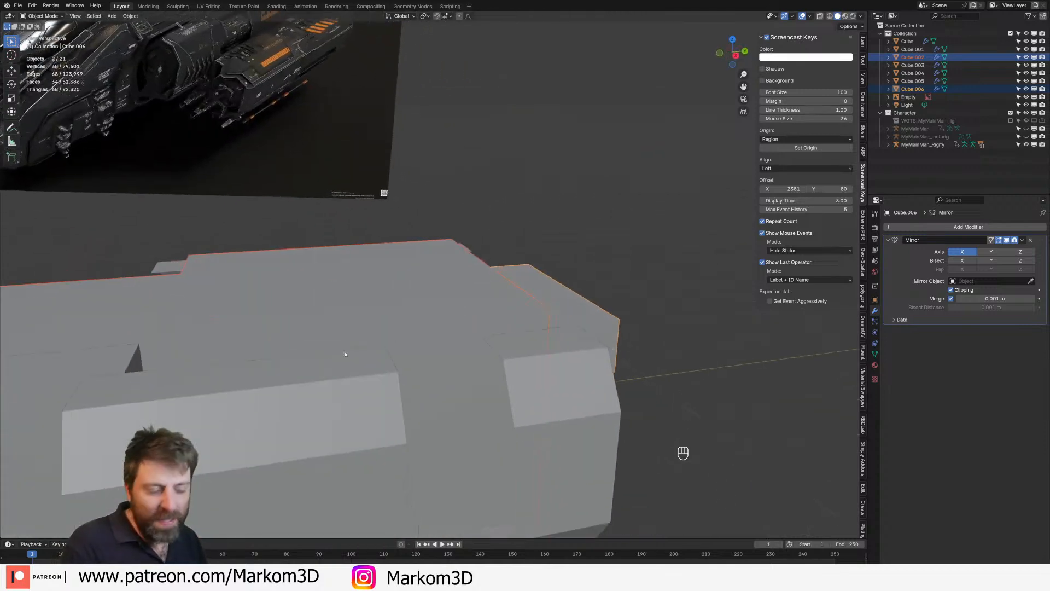
scroll(328, 360, down, 4)
middle_drag(427, 361, 478, 417)
Duplicate the front pod's large outer side face and move the copy outward from the hull
key(Tab)
key(3)
click(466, 409)
key(Tab)
click(477, 403)
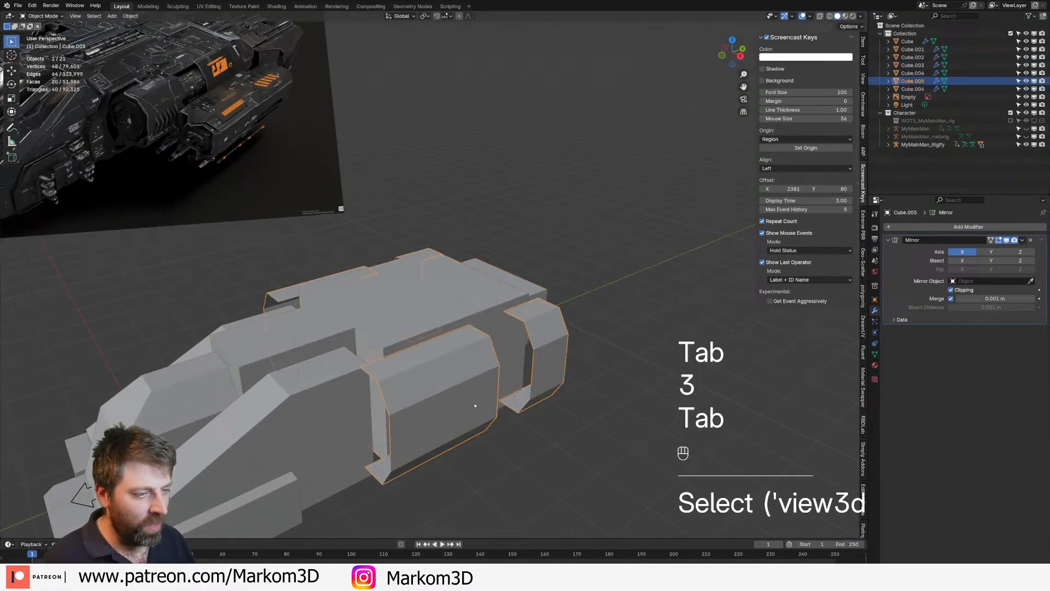
key(Tab)
key(3)
click(471, 405)
key(shift+d)
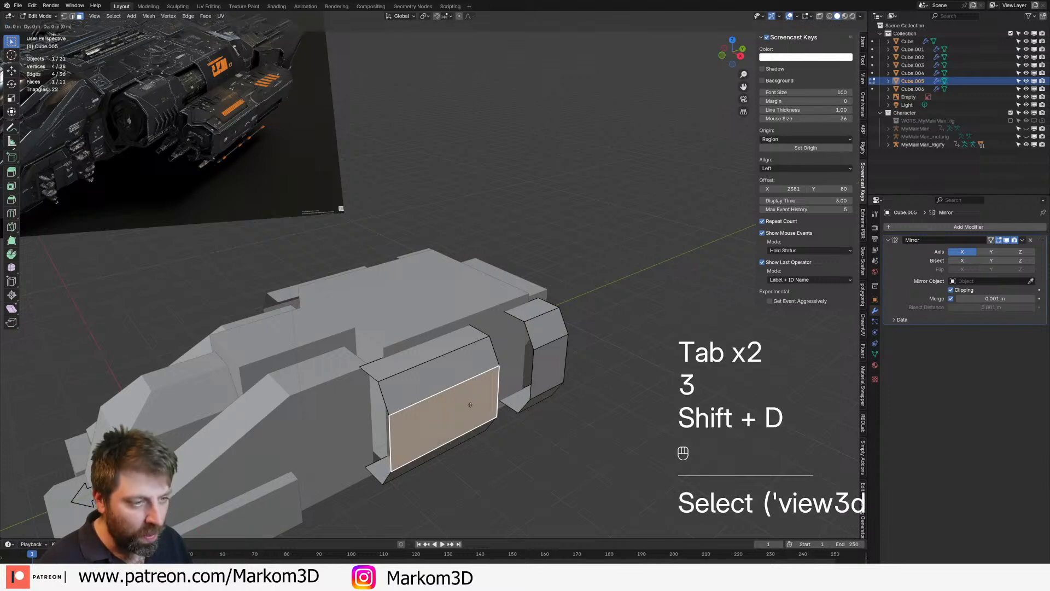
right_click(478, 416)
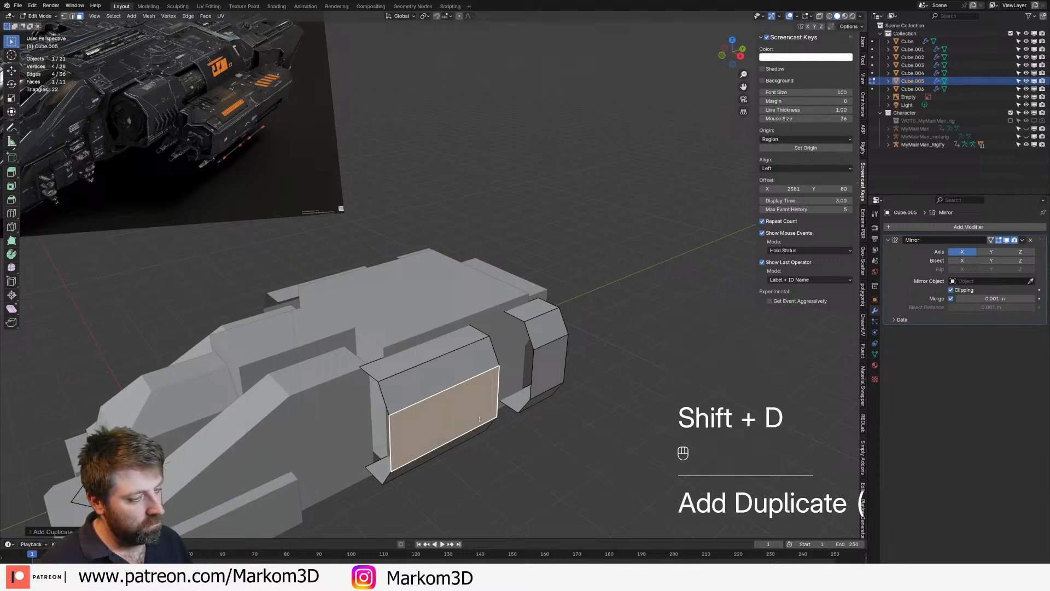
key(g)
click(512, 441)
Separate the copied pod face into its own object and extrude it outward into a side block
key(p)
click(513, 441)
key(Tab)
click(512, 441)
key(Tab)
middle_drag(512, 441, 529, 425)
click(537, 441)
key(e)
click(593, 457)
Select the whole side block, move it closer to the hull and scale it down
key(ctrl+l)
key(g)
key(y)
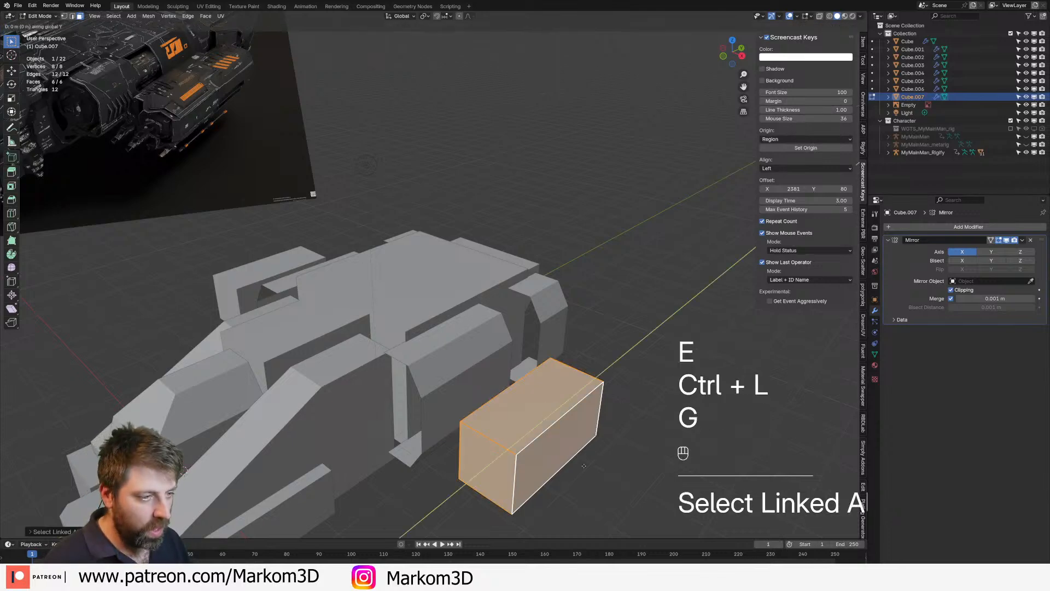
right_click(573, 438)
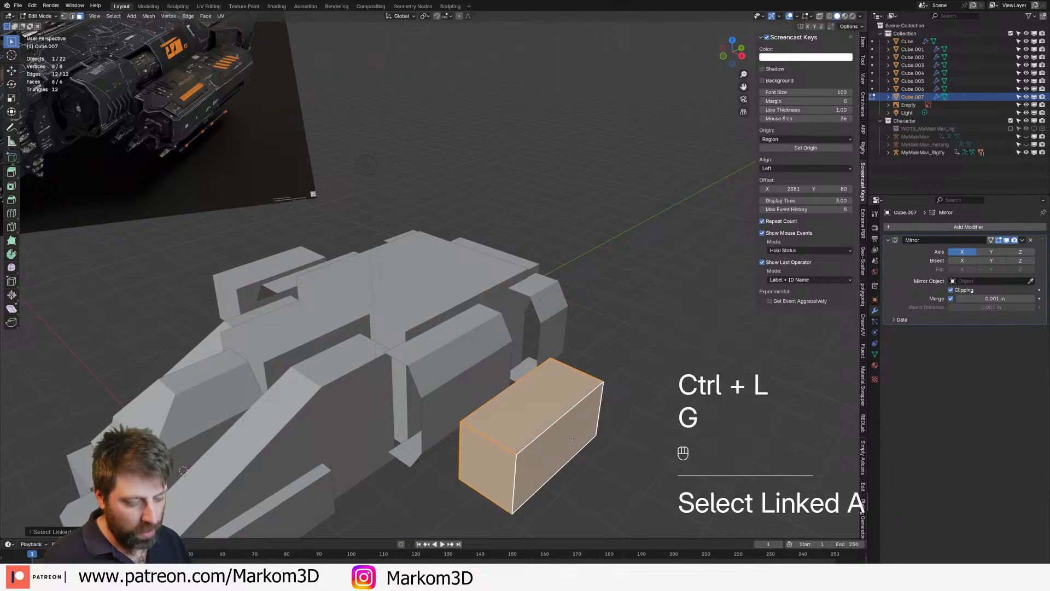
key(g)
click(547, 433)
key(s)
click(573, 420)
key(s)
click(585, 422)
Lengthen the side block by moving its rear end face backward along Y
middle_drag(585, 421, 506, 421)
key(3)
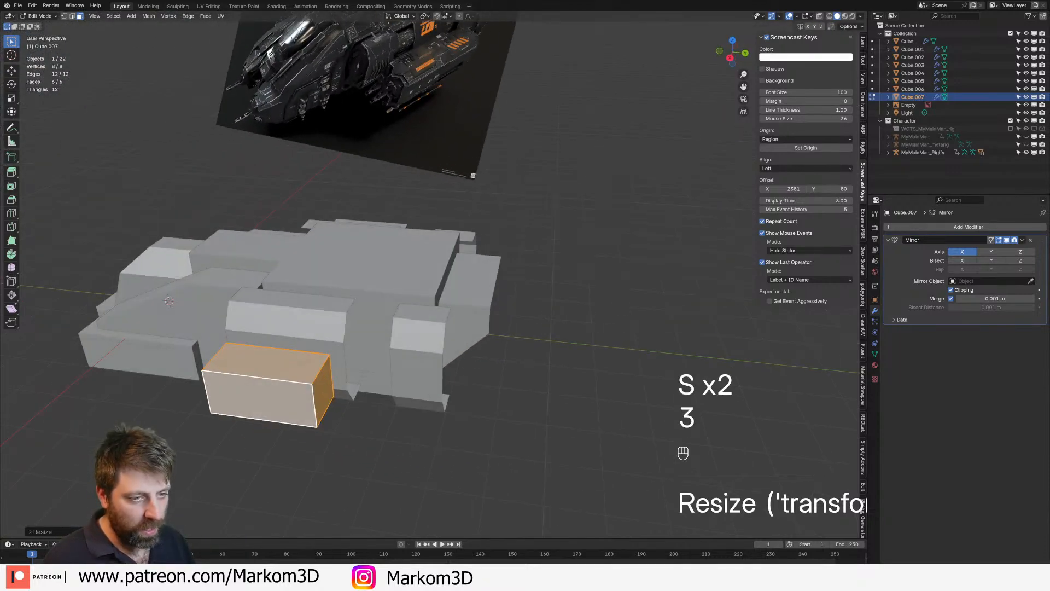
click(323, 386)
key(g)
click(409, 404)
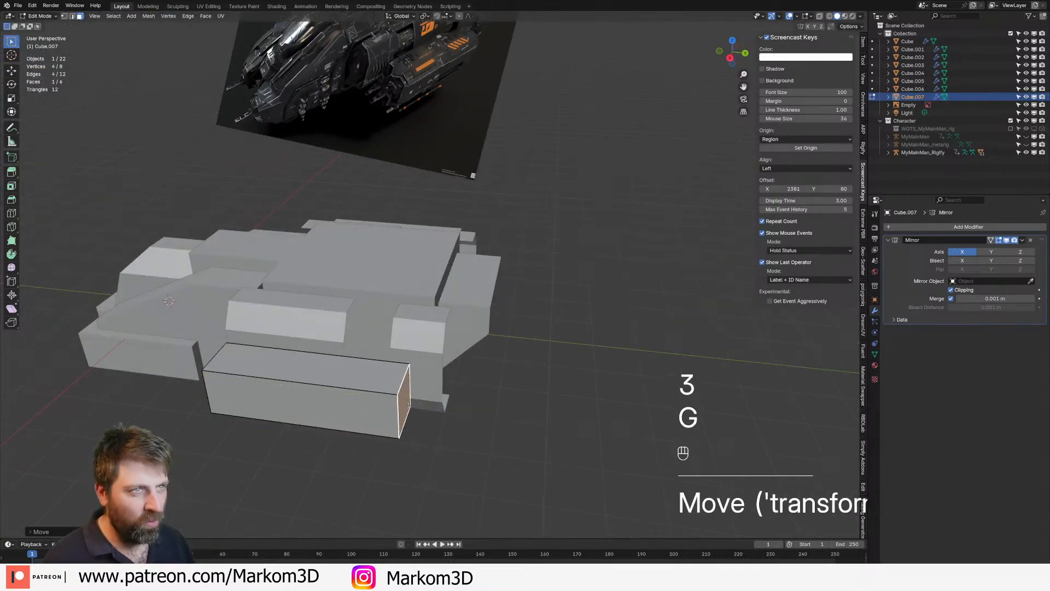
Move the whole side block backward along Y, scale it slightly and fit it along X beside the rear pod
key(ctrl+l)
key(g)
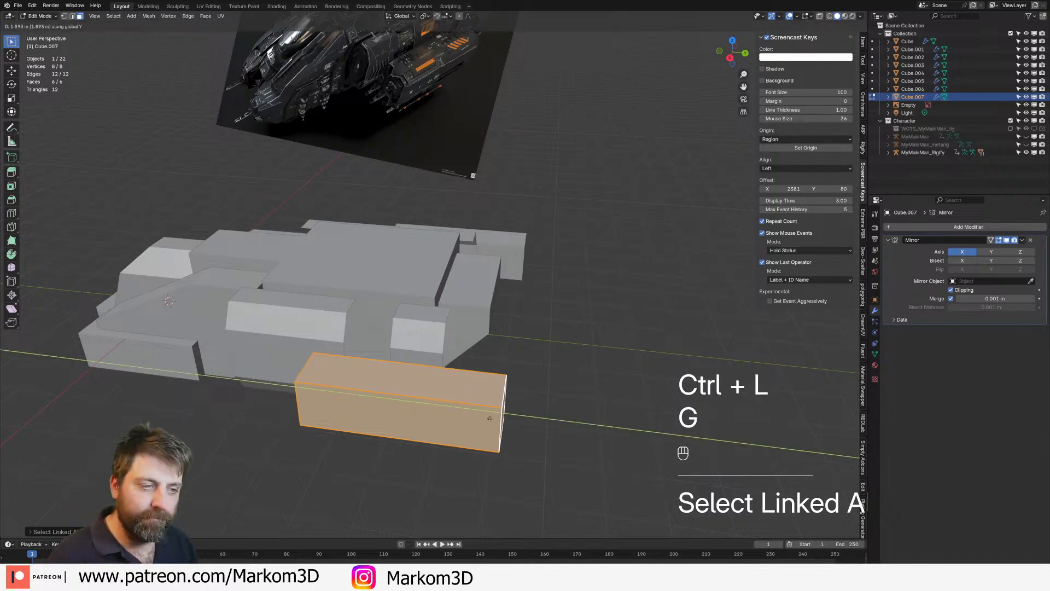
click(449, 416)
middle_drag(448, 416, 574, 429)
key(s)
click(566, 432)
key(g)
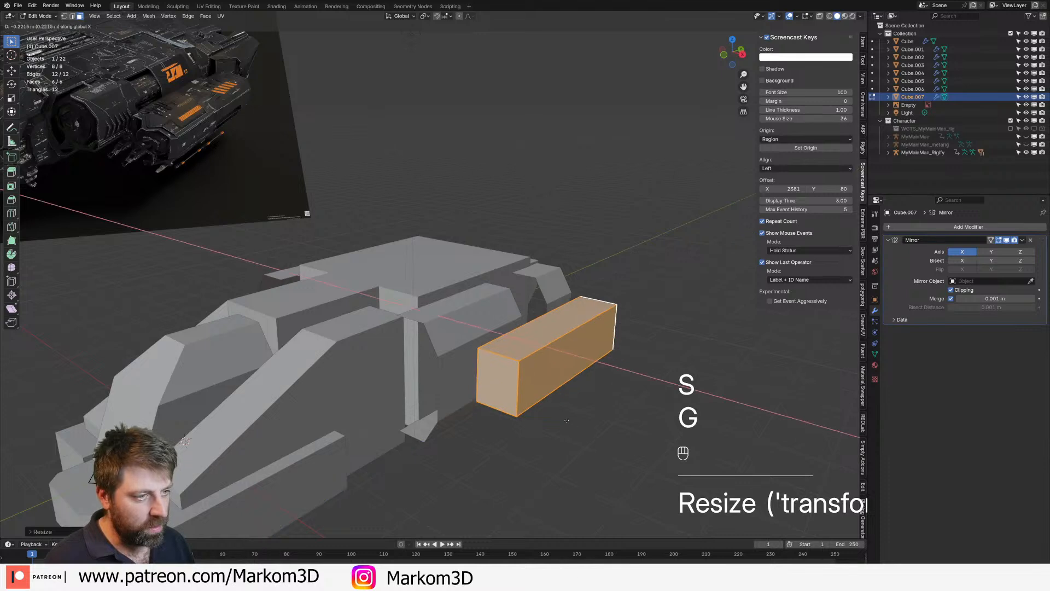
click(561, 420)
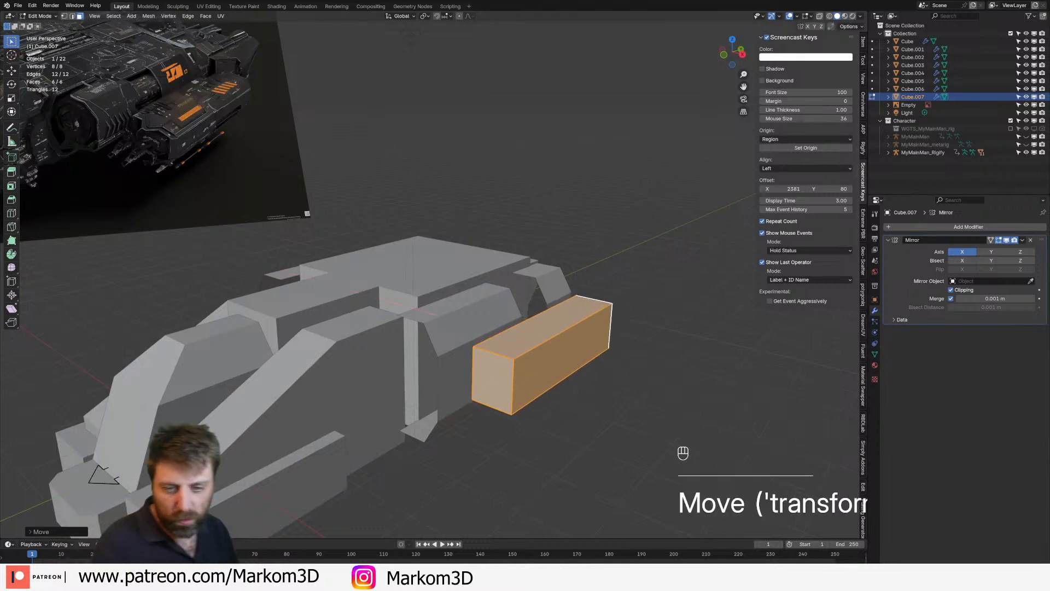
Select the bottom faces of the front side hull and its adjoining lower block together and move them downward
middle_drag(287, 199, 348, 242)
scroll(348, 241, down, 5)
key(Tab)
middle_drag(389, 366, 425, 312)
click(426, 345)
shift+click(425, 312)
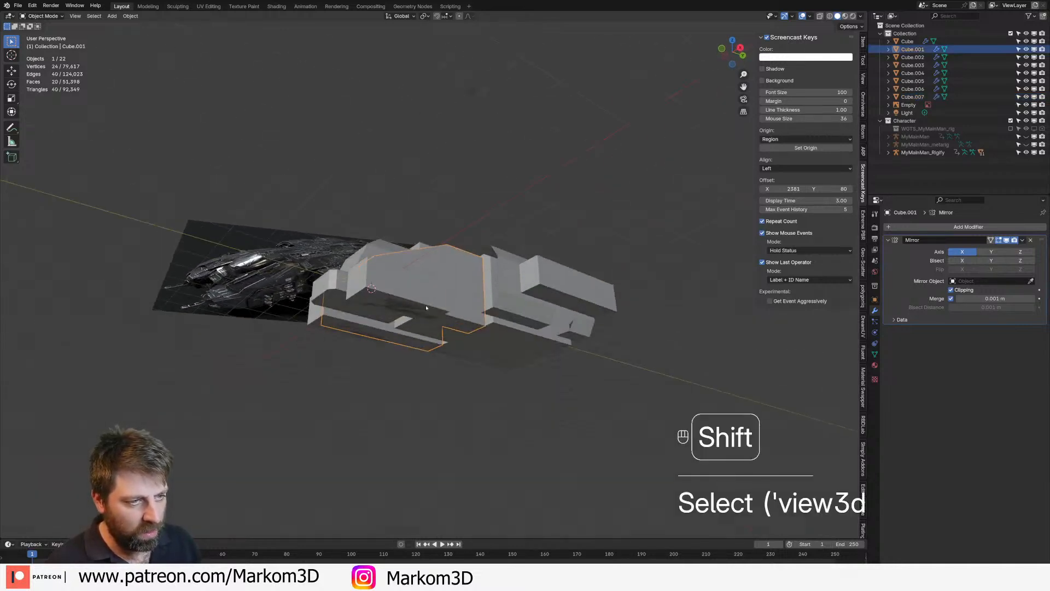
key(Tab)
key(3)
click(425, 310)
shift+click(450, 326)
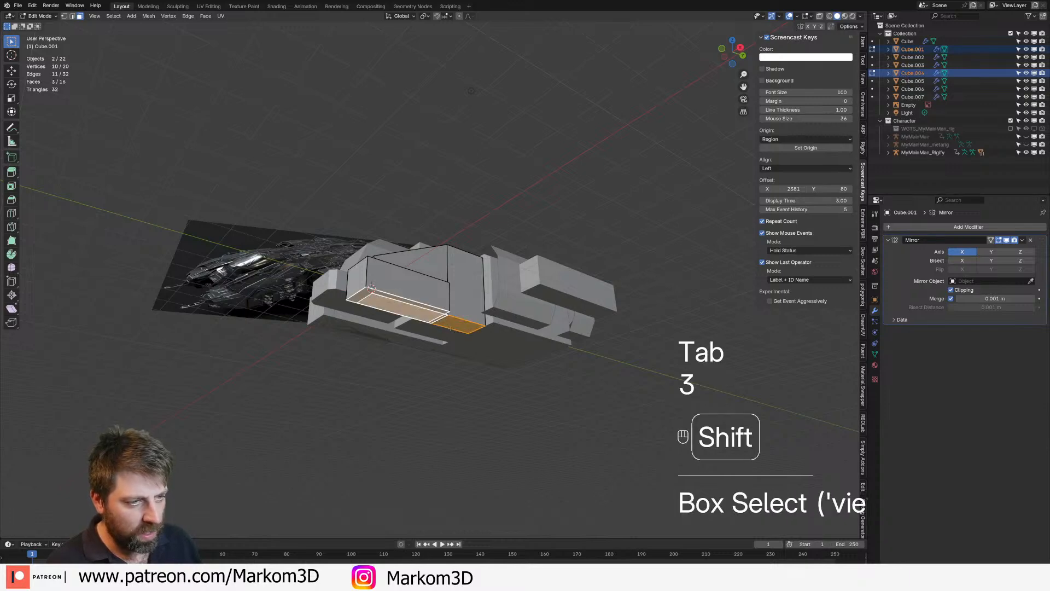
key(g)
click(440, 366)
Select the two bottom faces of the main central hull and lower them along Z
middle_drag(440, 366, 392, 312)
key(Tab)
click(460, 312)
click(466, 340)
key(Tab)
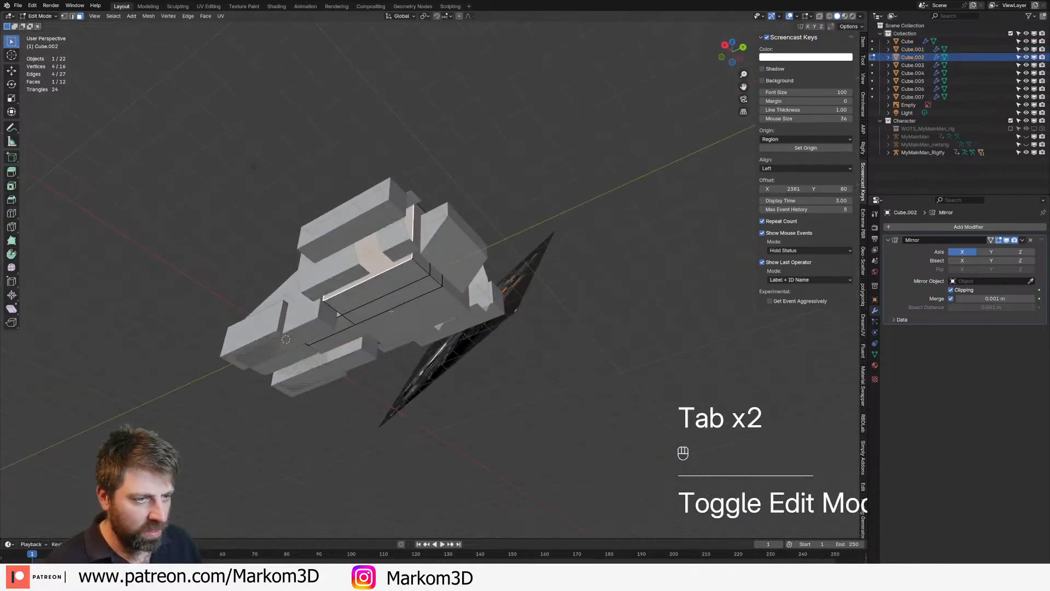
click(388, 300)
shift+click(336, 329)
key(g)
key(z)
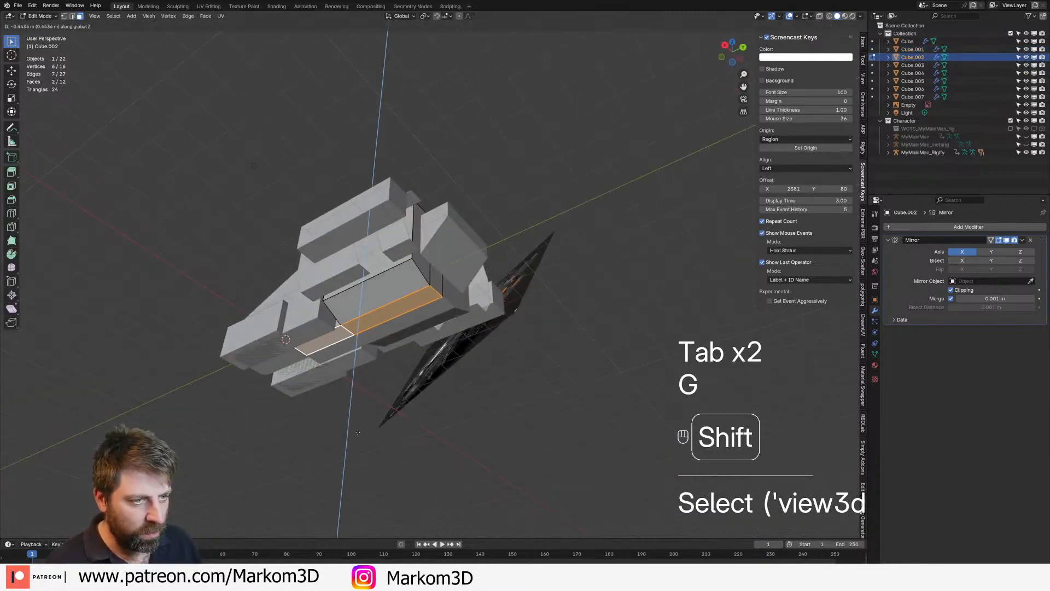
click(363, 419)
key(Tab)
Examine the blocked-out ship from the front three-quarter angle against the reference image
middle_drag(471, 314, 554, 356)
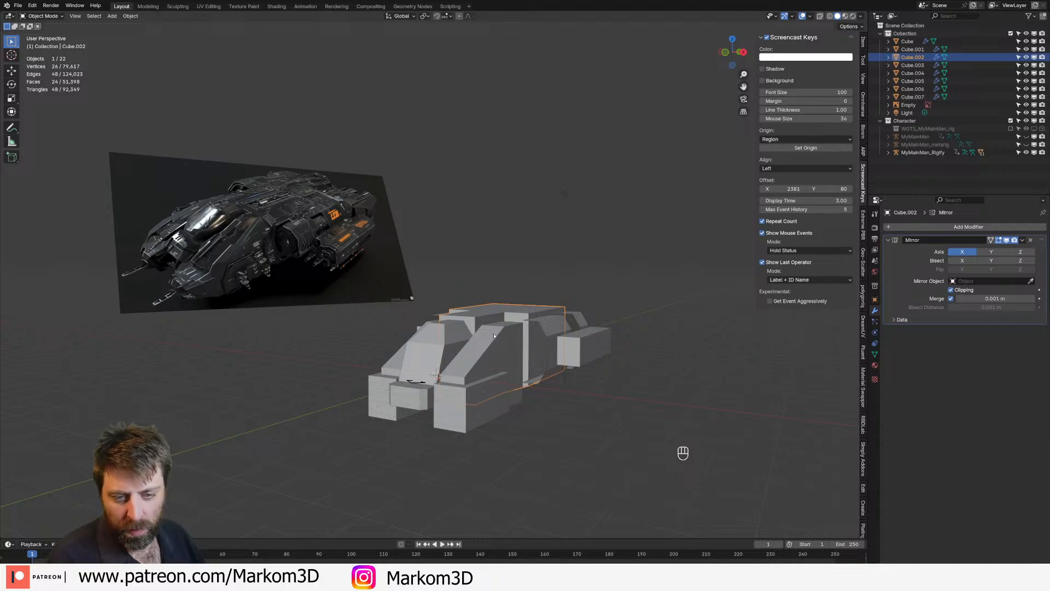
scroll(494, 336, up, 2)
middle_drag(493, 335, 469, 275)
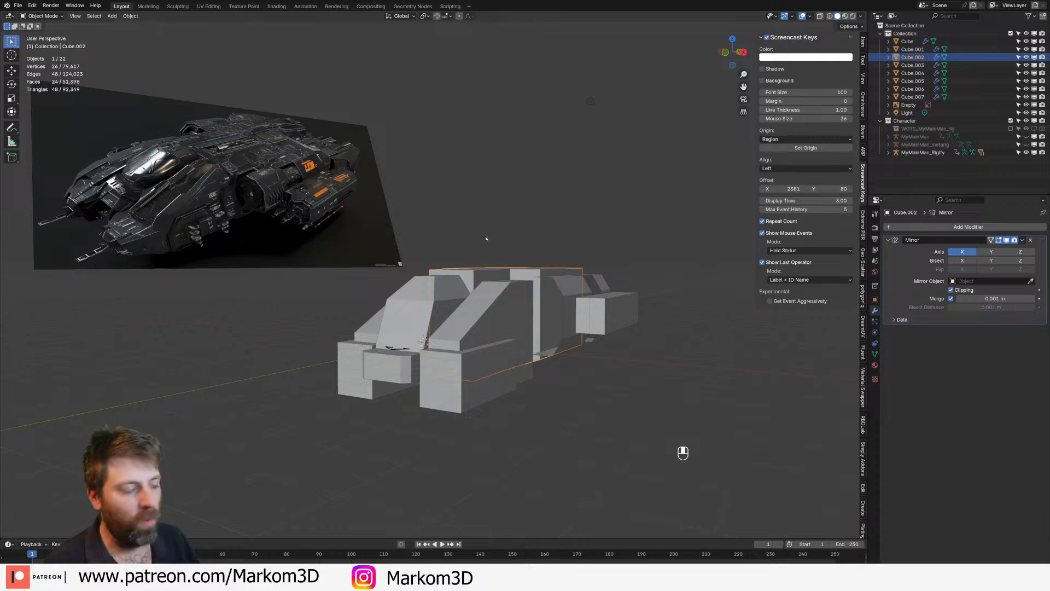
scroll(485, 238, up, 3)
scroll(490, 254, up, 2)
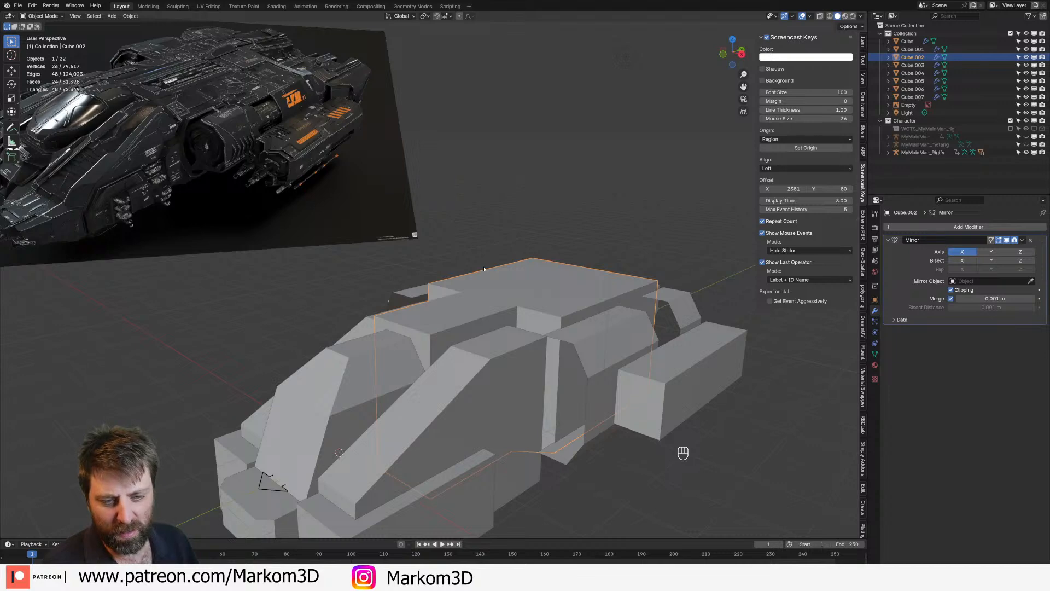
scroll(484, 269, down, 1)
shift+middle_drag(484, 270, 497, 273)
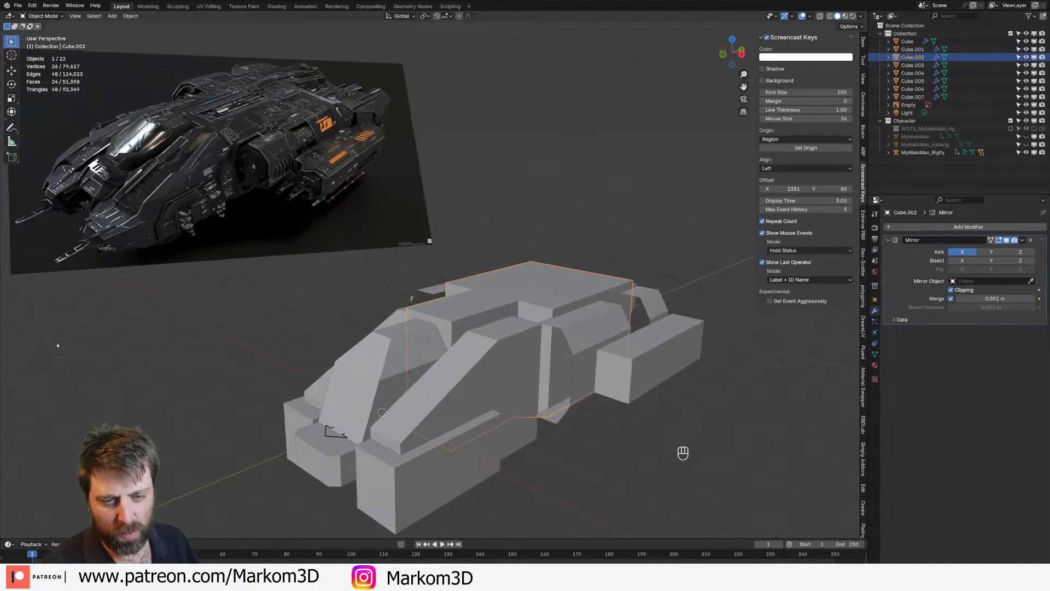
Select the top faces of the main central hull, including the front strip, and move them downward along Z
middle_drag(447, 318, 461, 334)
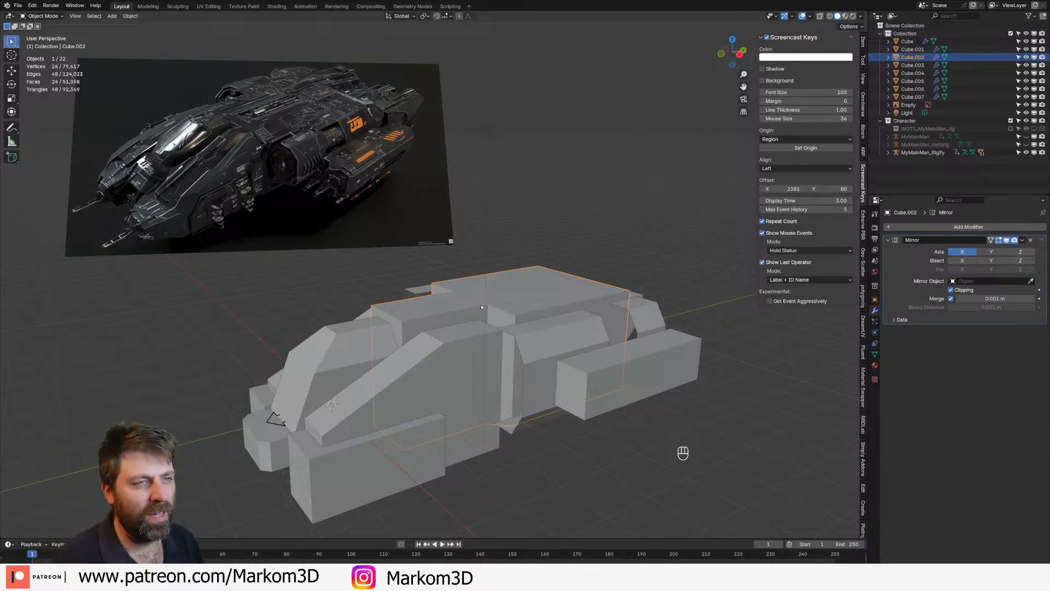
middle_drag(568, 376, 560, 364)
click(569, 369)
key(Tab)
click(457, 327)
shift+click(517, 306)
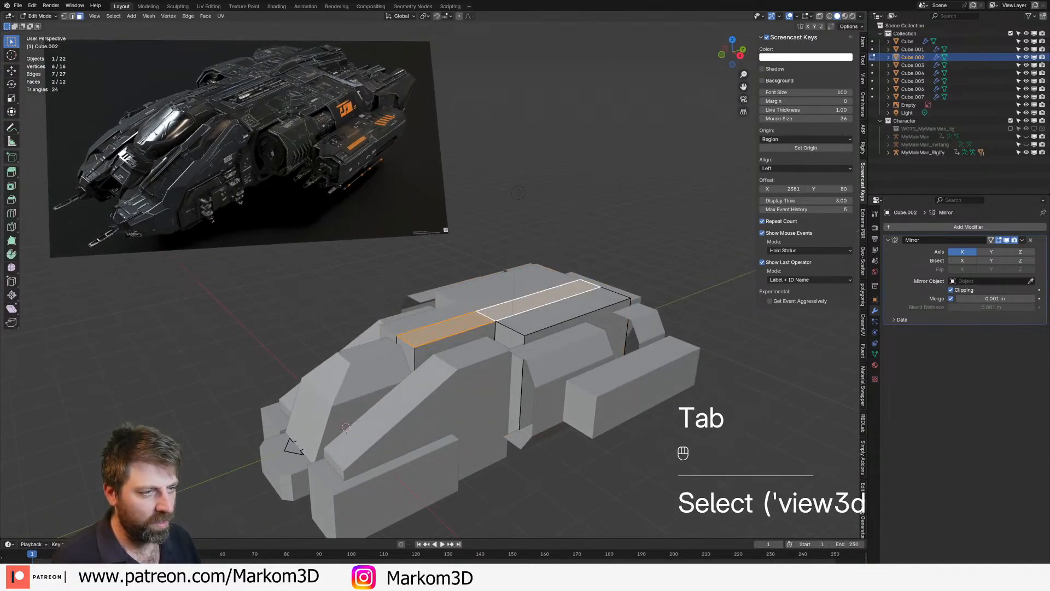
shift+click(530, 321)
key(g)
click(531, 330)
scroll(533, 331, down, 3)
middle_drag(534, 333, 506, 375)
scroll(492, 383, up, 2)
key(g)
key(z)
click(333, 444)
key(Tab)
middle_drag(331, 445, 530, 437)
click(553, 449)
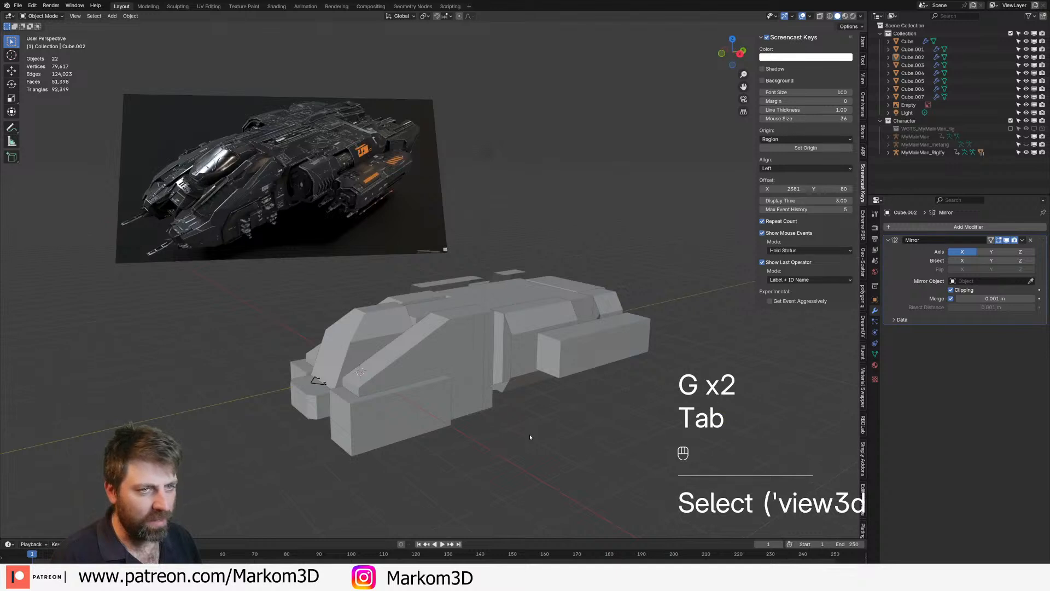
Extrude the outer side face of the rear side pod outward and shrink it along Z to form a tapered edge
click(420, 358)
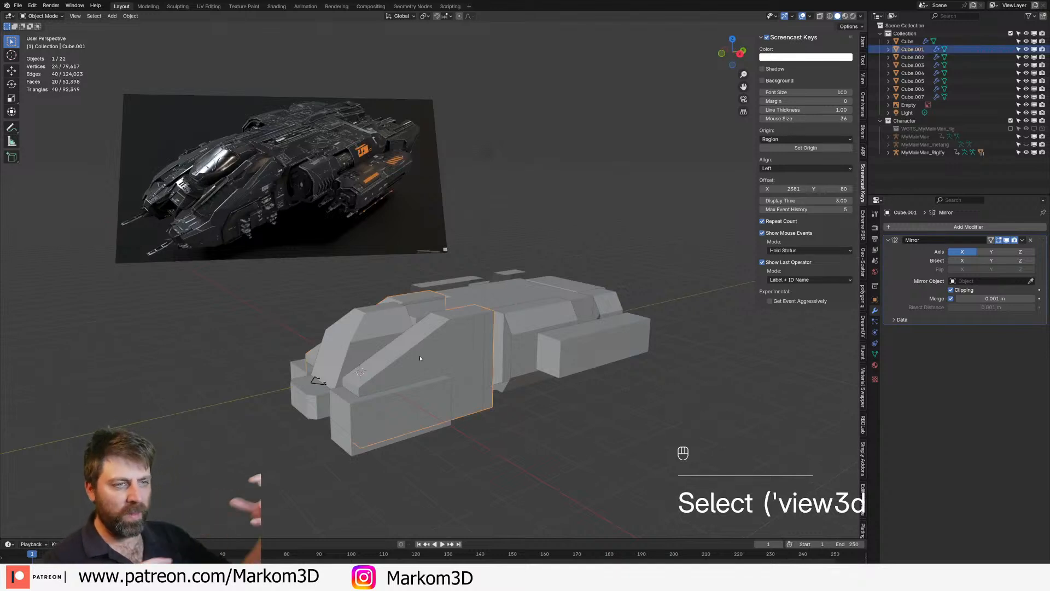
shift+middle_drag(520, 379, 559, 376)
click(558, 379)
key(Tab)
scroll(567, 381, up, 1)
key(ctrl+r)
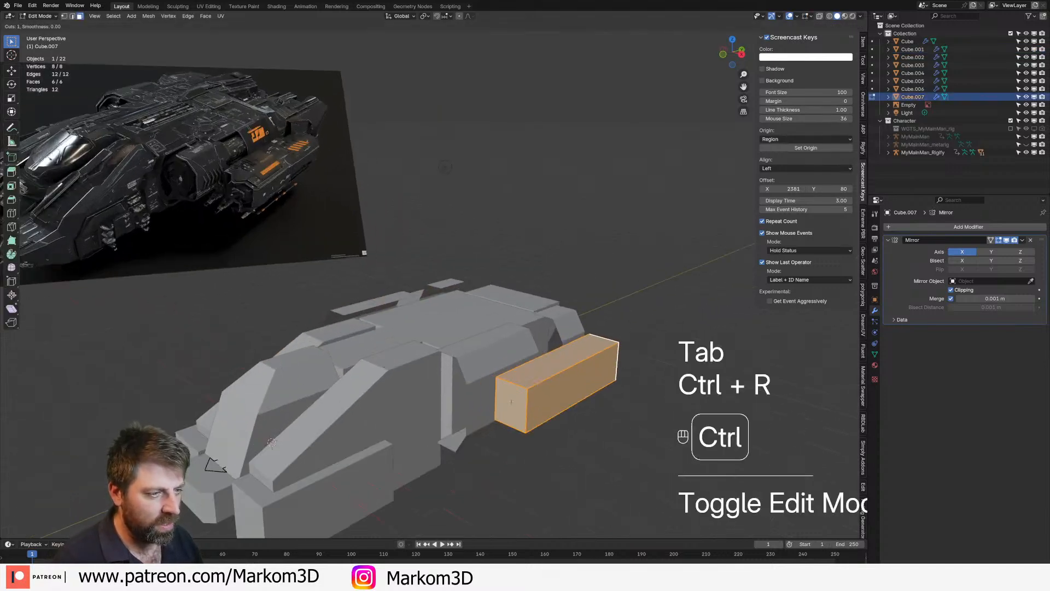
key(3)
click(566, 407)
key(g)
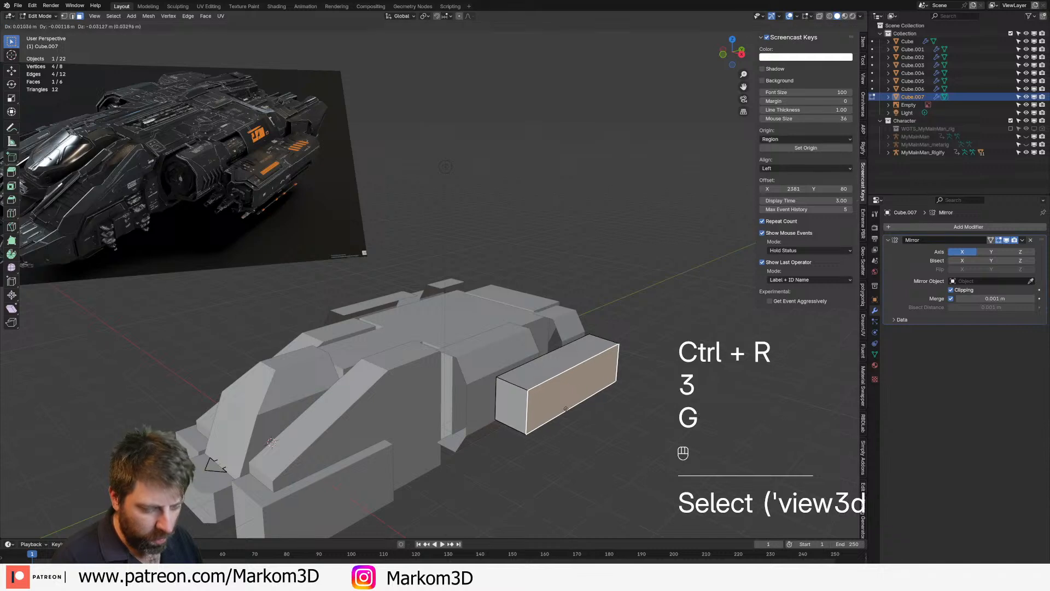
key(e)
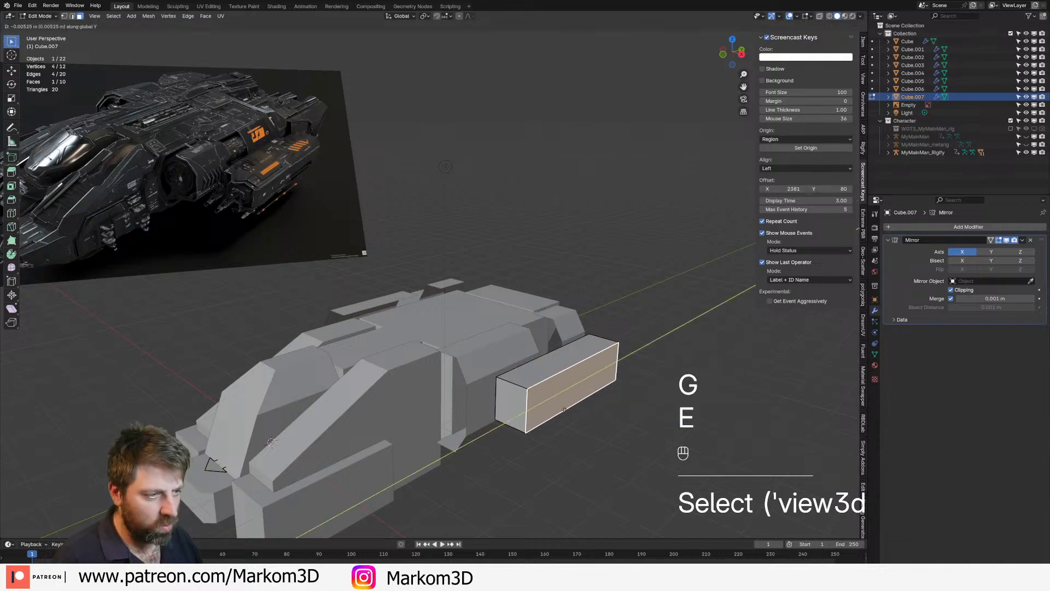
click(659, 428)
key(s)
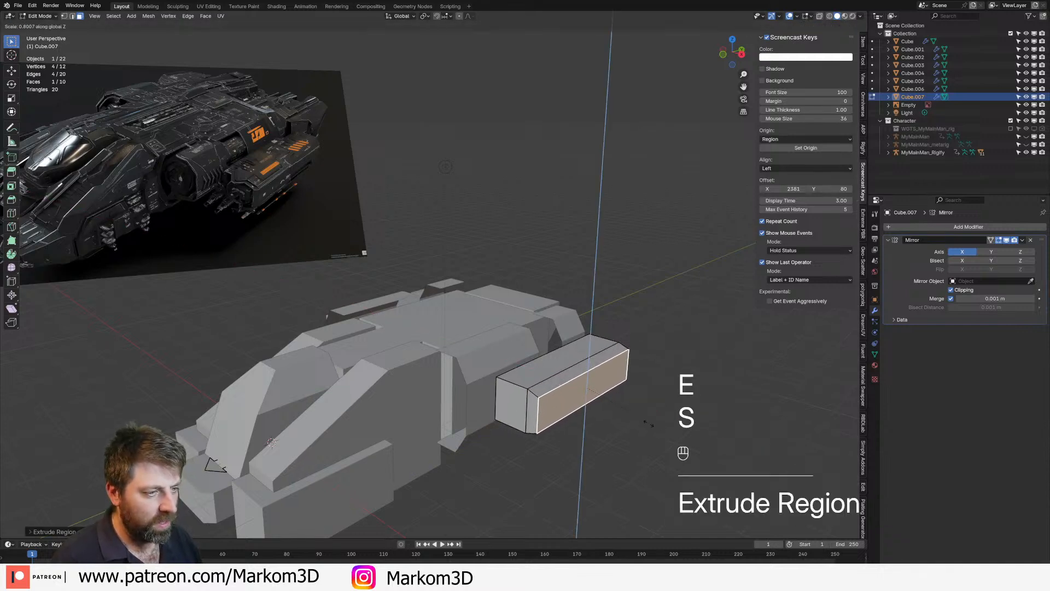
click(643, 421)
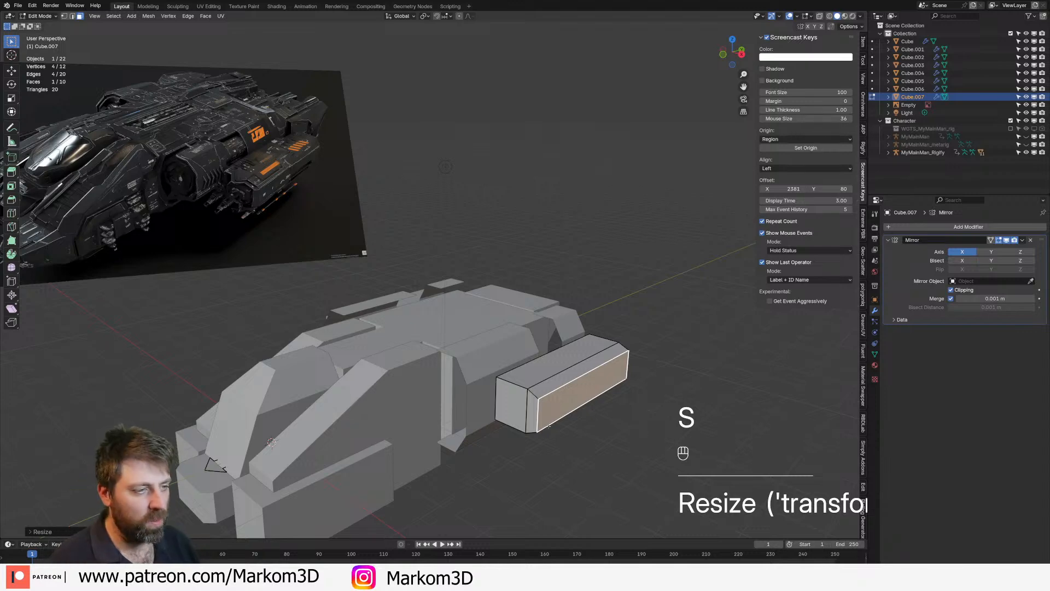
Add two evenly spaced lengthwise loop cuts dividing the front end face of the rear side pod into three vertical strips
click(502, 407)
middle_drag(502, 407, 496, 402)
shift+middle_drag(496, 402, 492, 395)
scroll(493, 400, up, 3)
middle_drag(539, 438, 517, 429)
shift+middle_drag(517, 429, 489, 410)
key(ctrl+r)
right_click(471, 431)
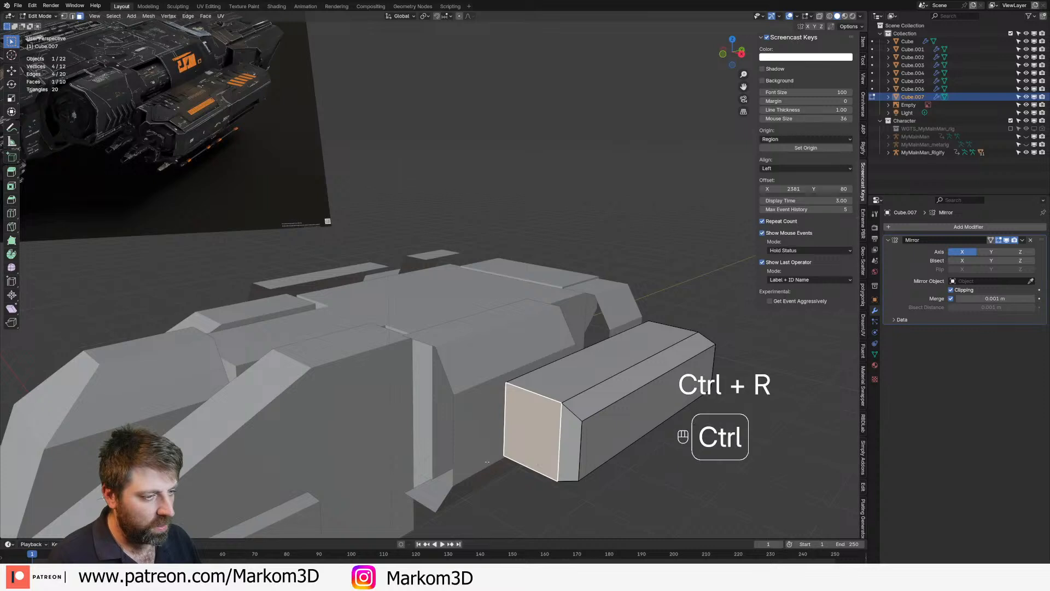
key(ctrl+r)
scroll(516, 462, up, 1)
click(516, 462)
right_click(515, 462)
Select the outer of the pod's two new edge loops and shift it outward to widen the middle strip
key(3)
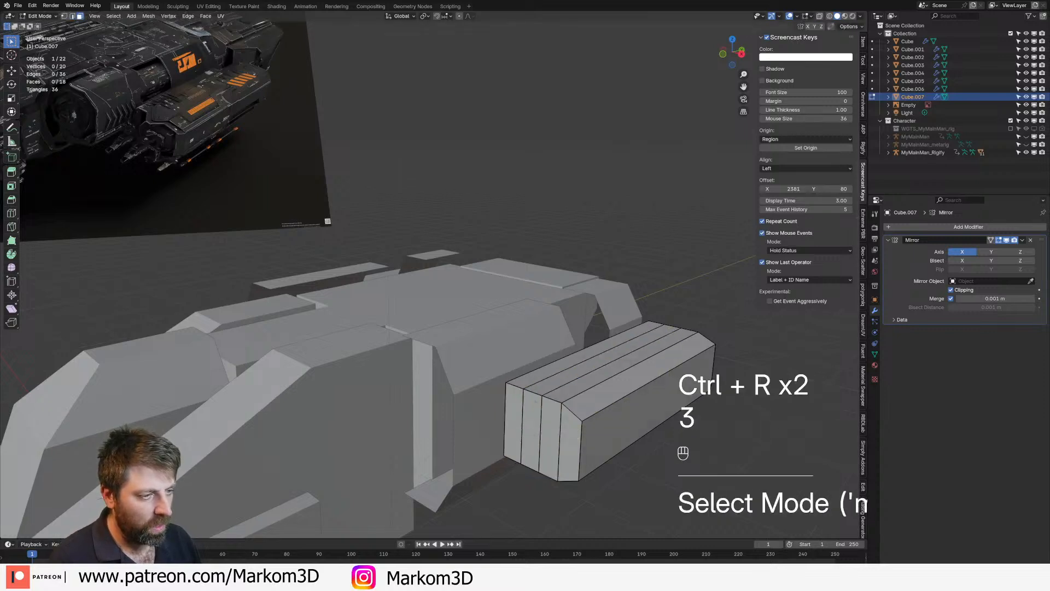
click(530, 445)
key(2)
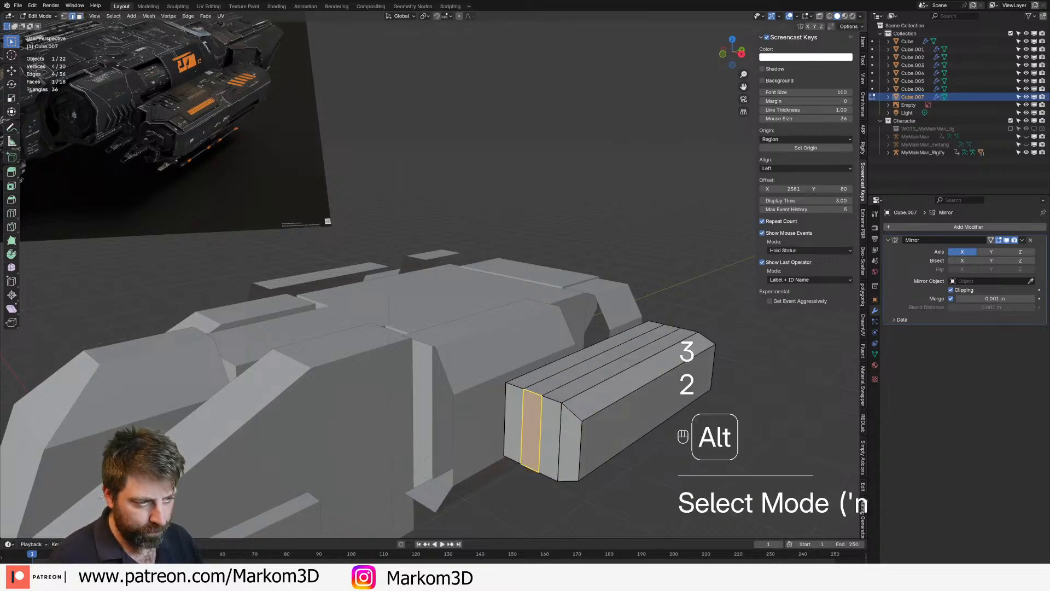
alt+click(542, 432)
key(g)
right_click(566, 395)
Extrude the middle strip on the pod's front end forward and rescale the extruded face slightly
key(3)
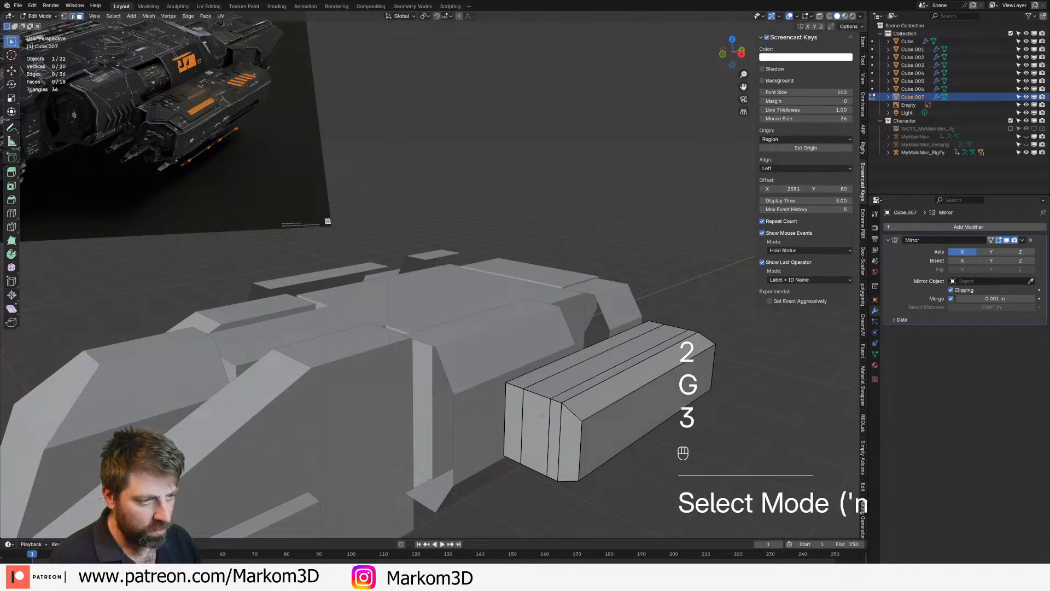
click(536, 432)
key(e)
key(s)
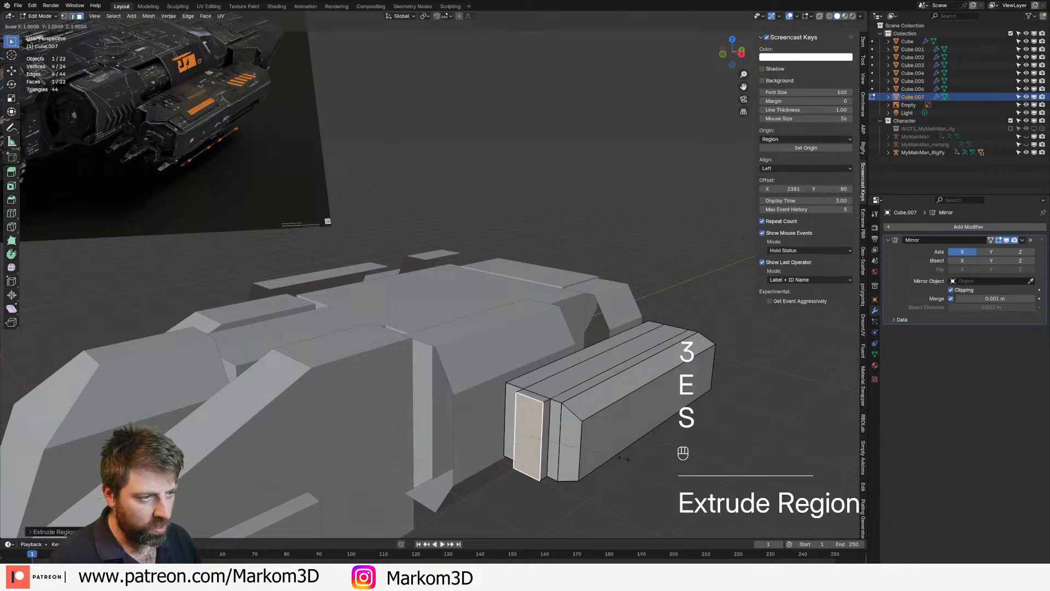
click(603, 447)
middle_drag(603, 447, 299, 191)
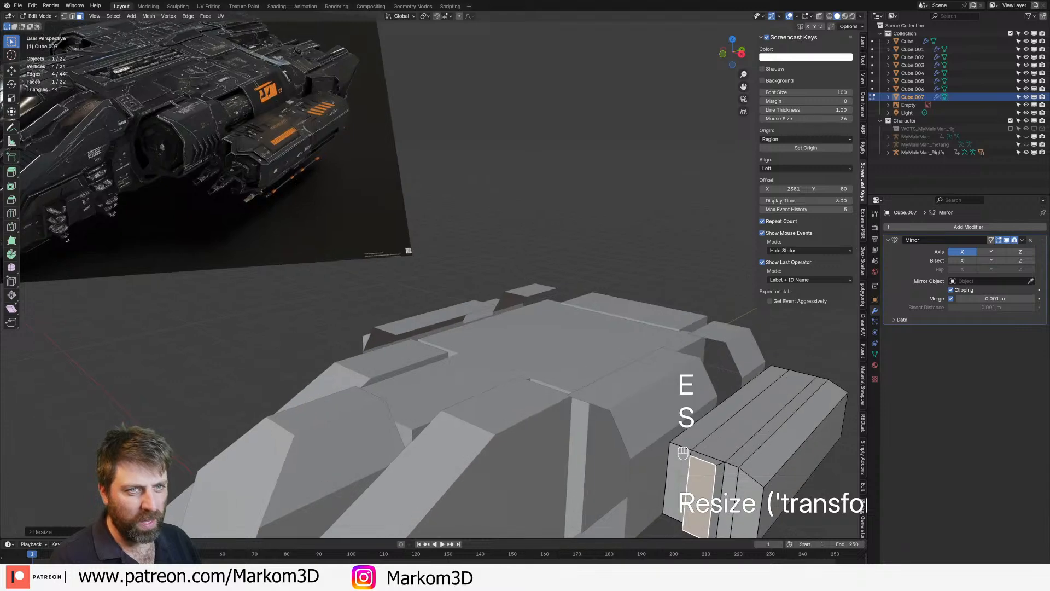
shift+middle_drag(233, 156, 621, 365)
Select the extruded strip's front and side faces with the surrounding front end faces of the side pod and delete them
shift+click(585, 331)
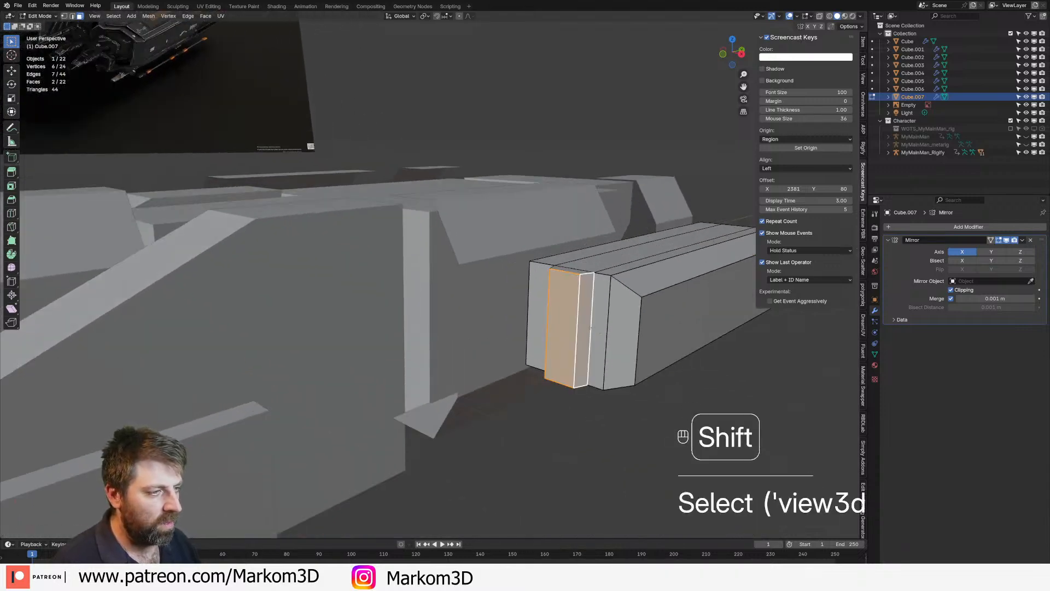
shift+click(621, 333)
shift+click(600, 332)
middle_drag(602, 332, 725, 342)
shift+click(701, 349)
shift+click(682, 350)
scroll(682, 352, down, 1)
key(Delete)
click(688, 362)
Select the four rear end faces of the side pod and delete them to leave that end open
middle_drag(688, 362, 429, 358)
scroll(429, 358, up, 3)
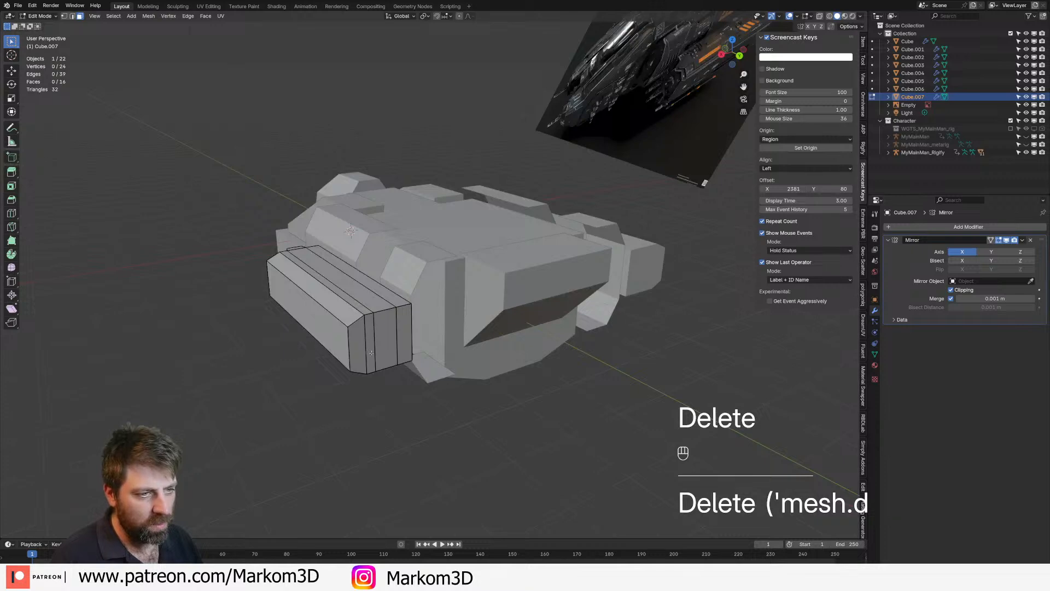
shift+click(358, 344)
shift+click(371, 344)
shift+click(404, 334)
shift+click(386, 338)
scroll(434, 389, down, 1)
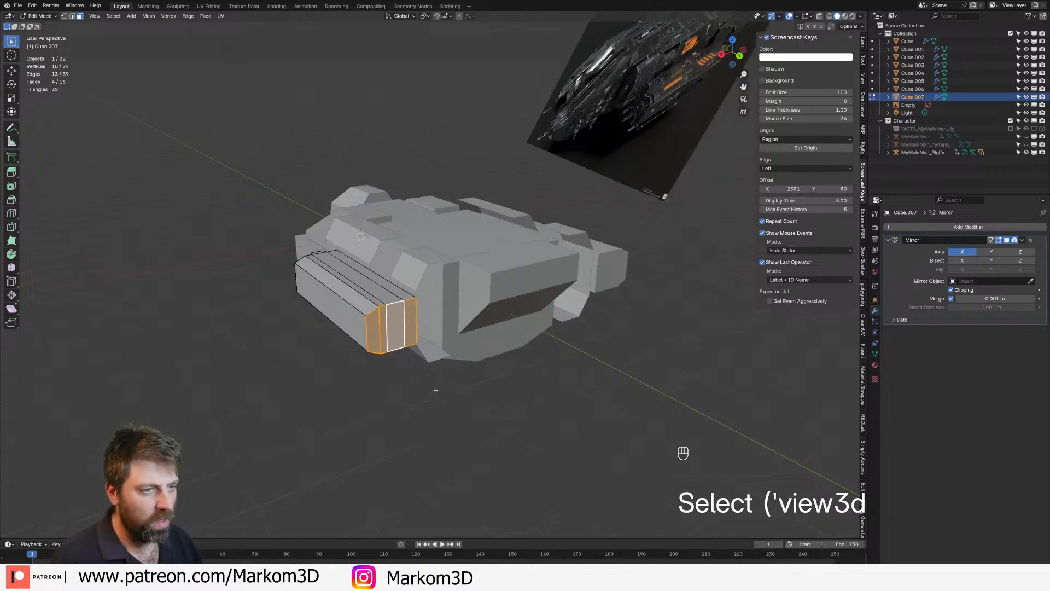
key(Delete)
click(436, 391)
middle_drag(436, 392, 497, 340)
key(Tab)
shift+middle_drag(373, 335, 515, 349)
click(394, 299)
key(Tab)
key(2)
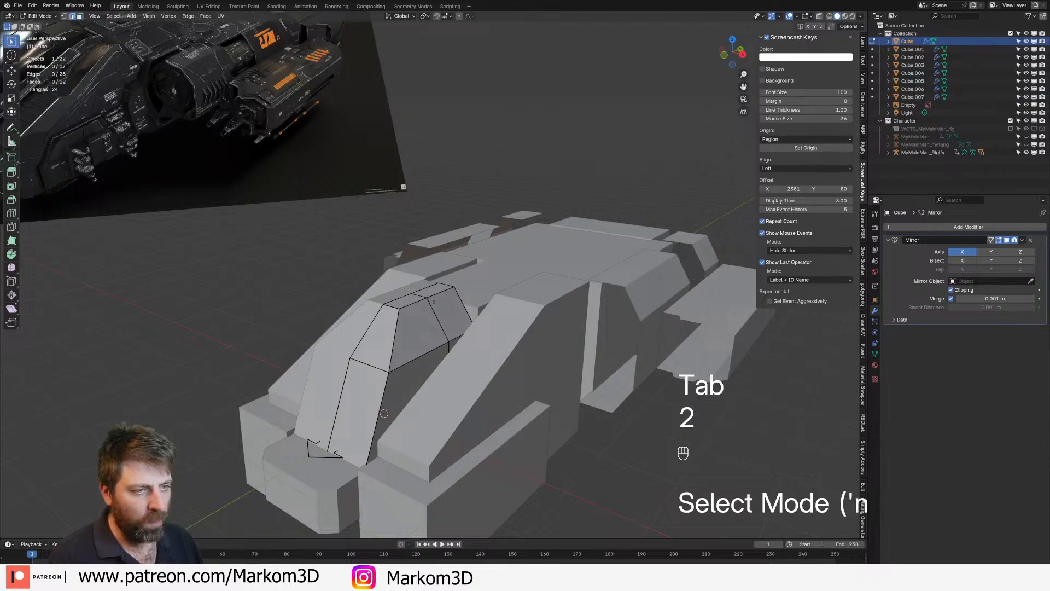
key(Tab)
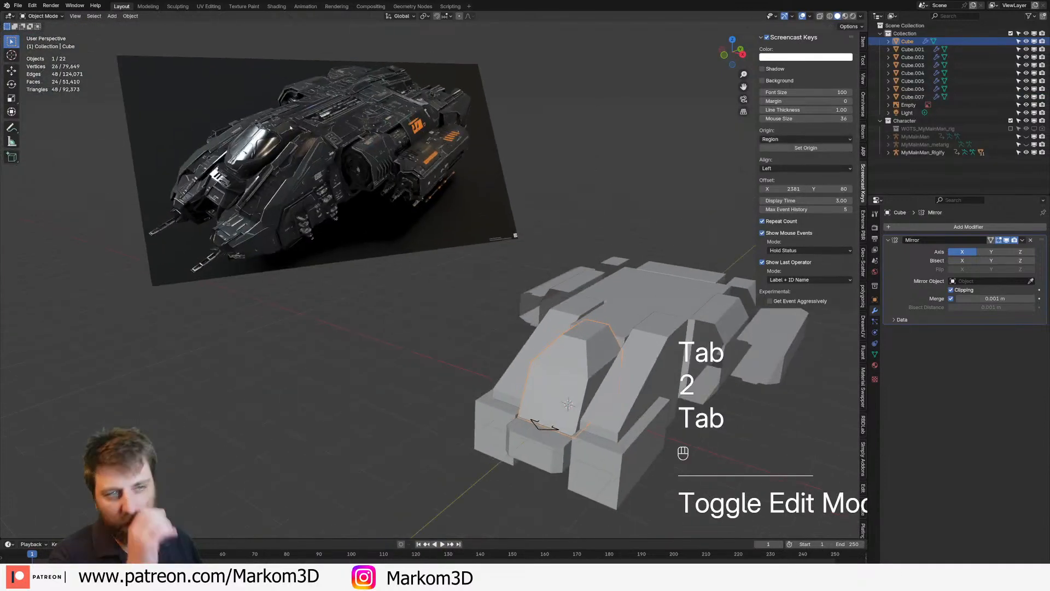
Snap the 3D cursor, add a mesh plane there and move it along Y well in front of the ship
middle_drag(281, 123, 430, 376)
key(shift+s)
click(446, 374)
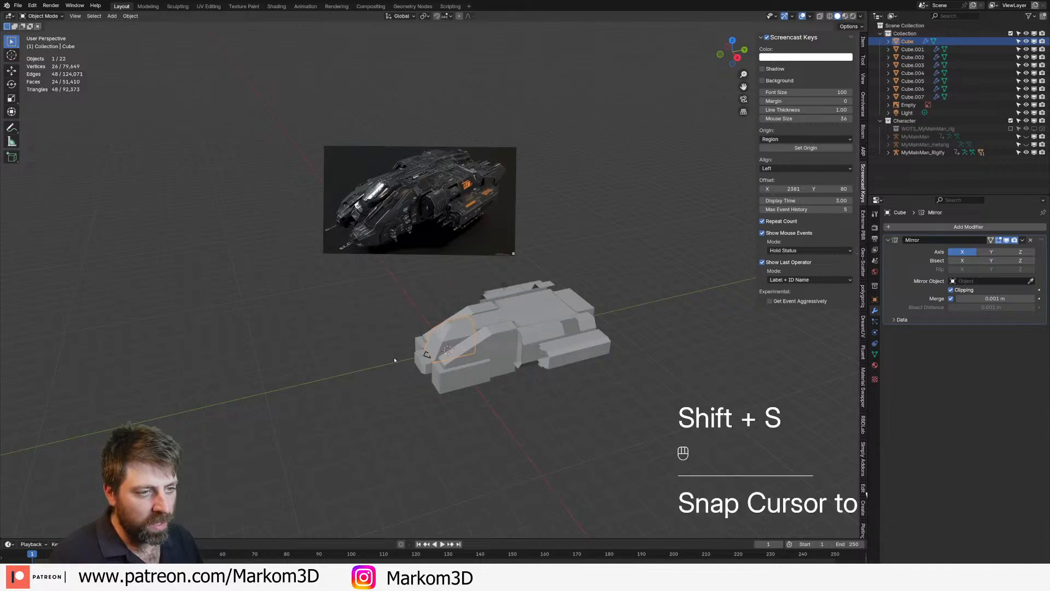
key(shift+a)
click(419, 365)
scroll(424, 355, down, 1)
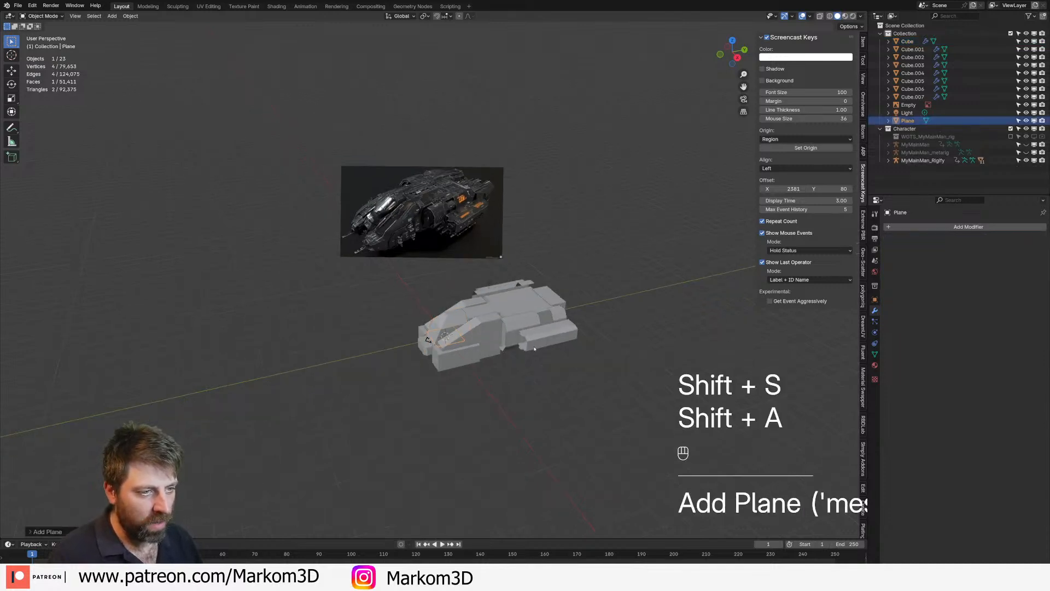
key(g)
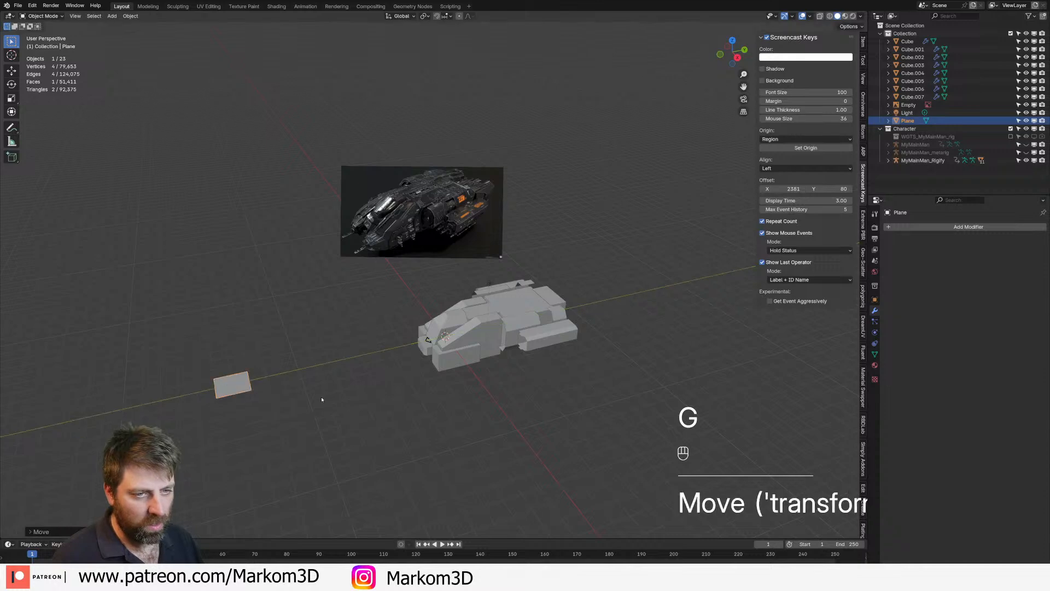
click(321, 399)
Scale the new plane's mesh along Y to stretch it into a long strip
shift+middle_drag(321, 399, 429, 328)
key(Tab)
key(s)
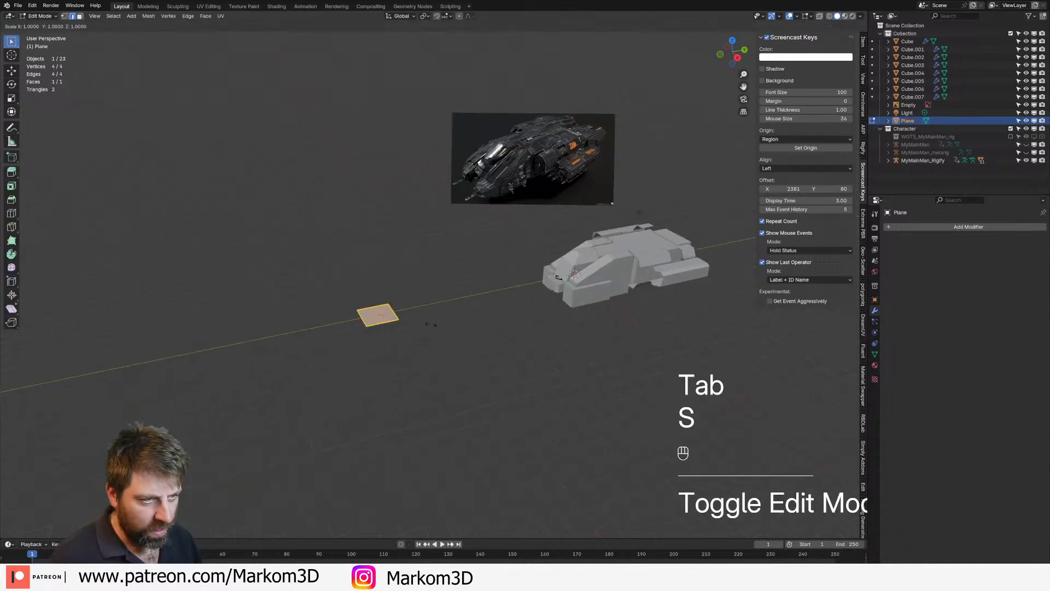
key(y)
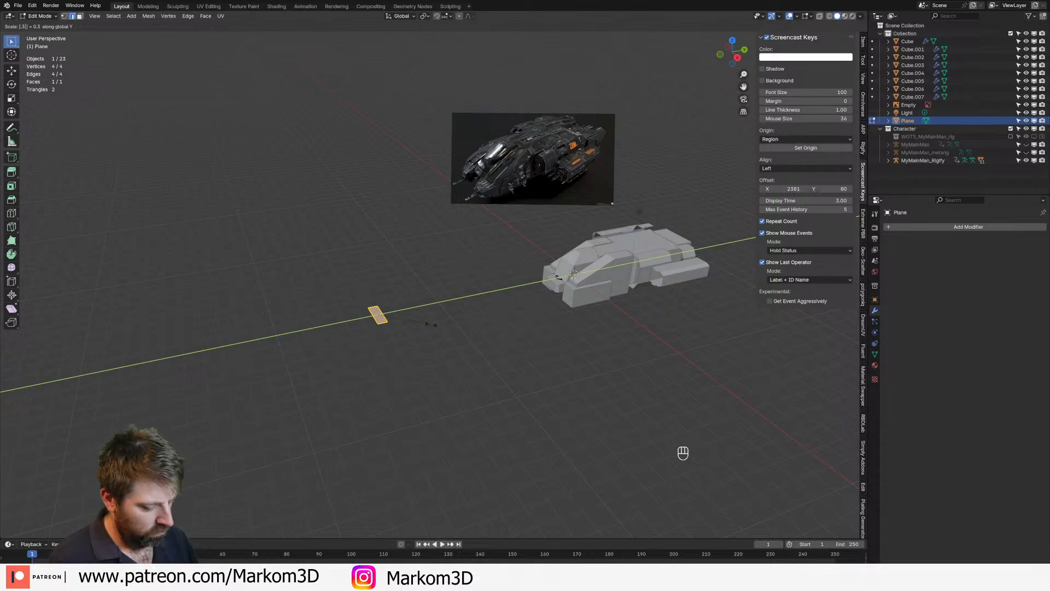
click(454, 317)
Add 22 evenly spaced crosswise loop cuts along the stretched plane
scroll(329, 361, up, 2)
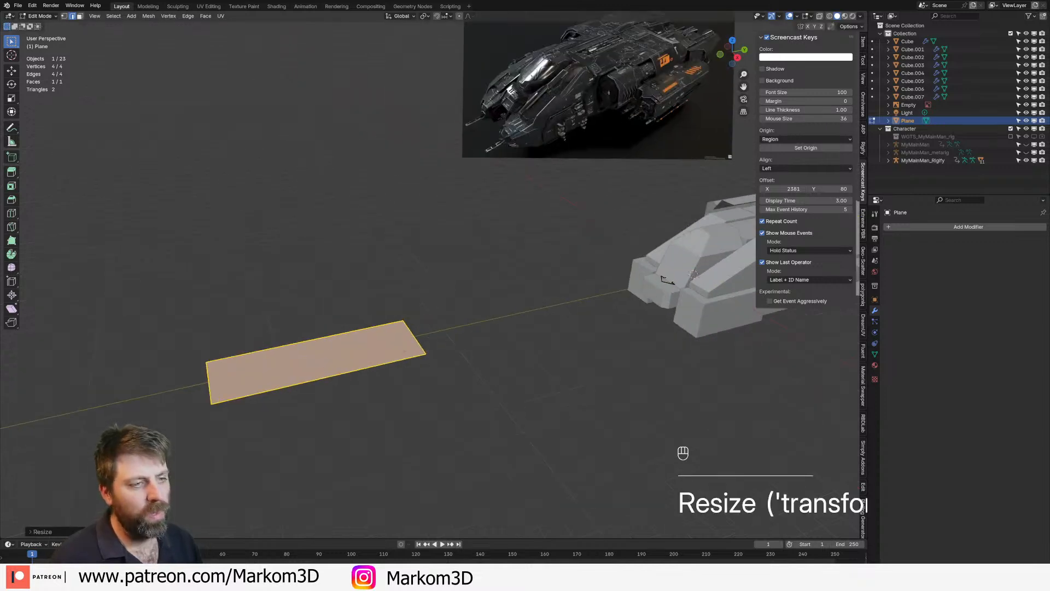
key(ctrl+r)
scroll(318, 383, up, 13)
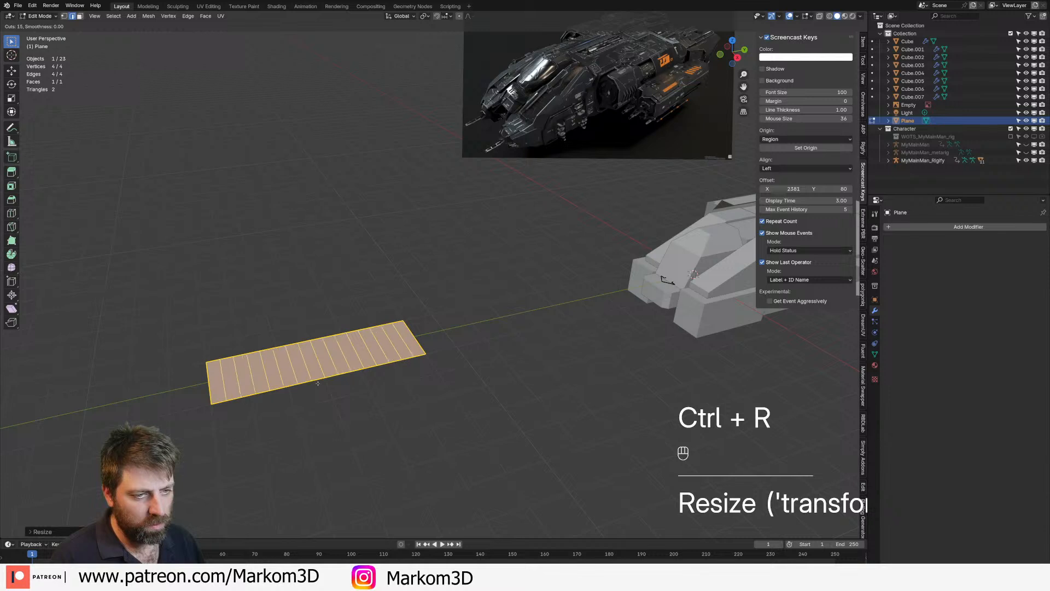
click(318, 383)
right_click(318, 383)
shift+middle_drag(318, 383, 390, 338)
Enable proportional editing and try to move the strip's end edge farthest from the ship along Z with an enlarged influence radius
key(2)
click(291, 329)
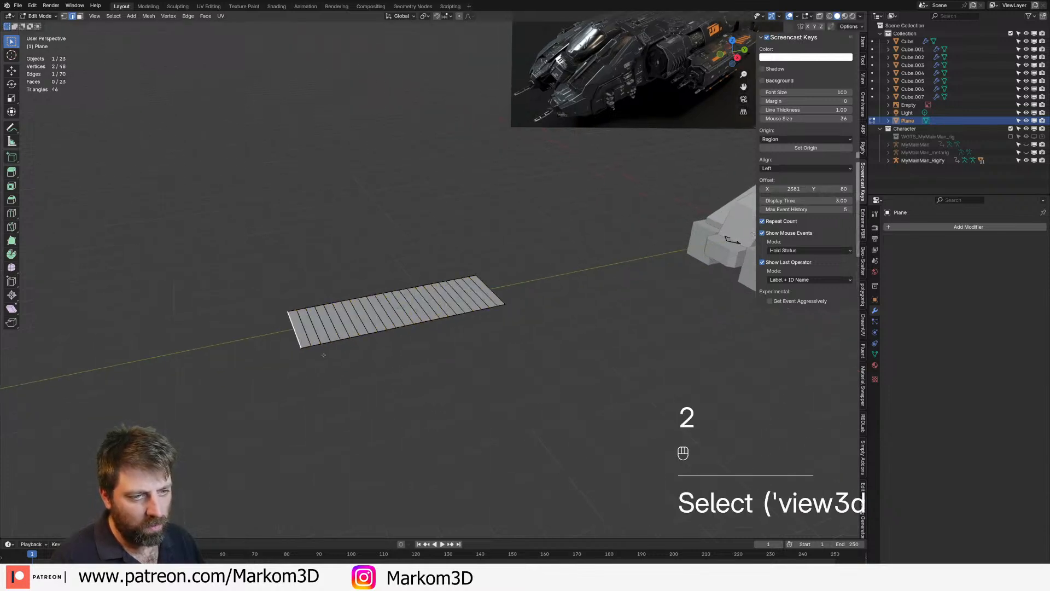
key(o)
key(g)
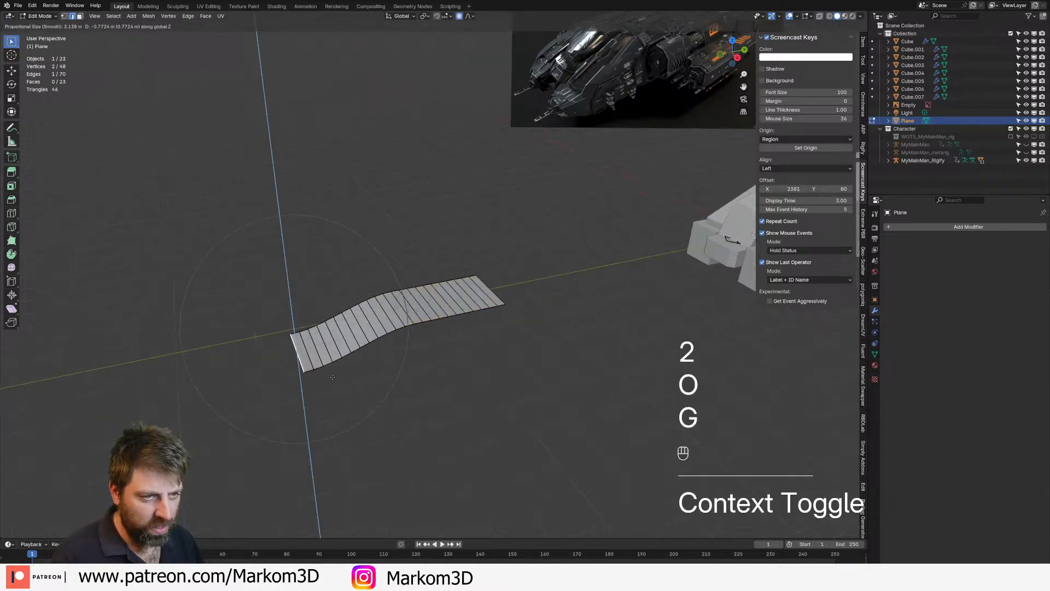
scroll(333, 378, down, 4)
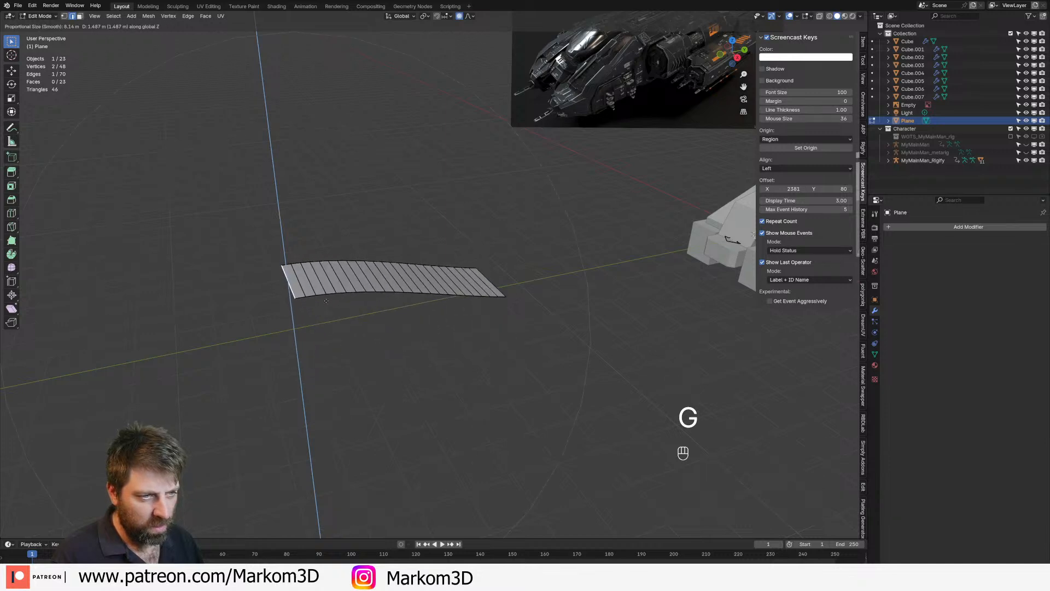
scroll(323, 204, down, 6)
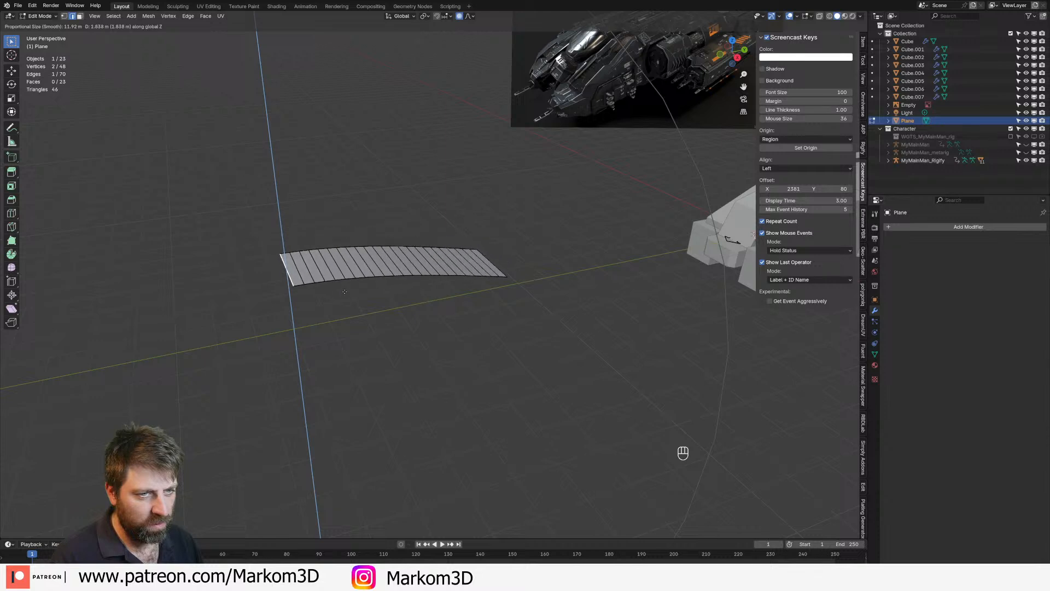
right_click(335, 258)
Raise the strip's end edge nearest the ship along Z using proportional editing with Smooth falloff
key(g)
key(z)
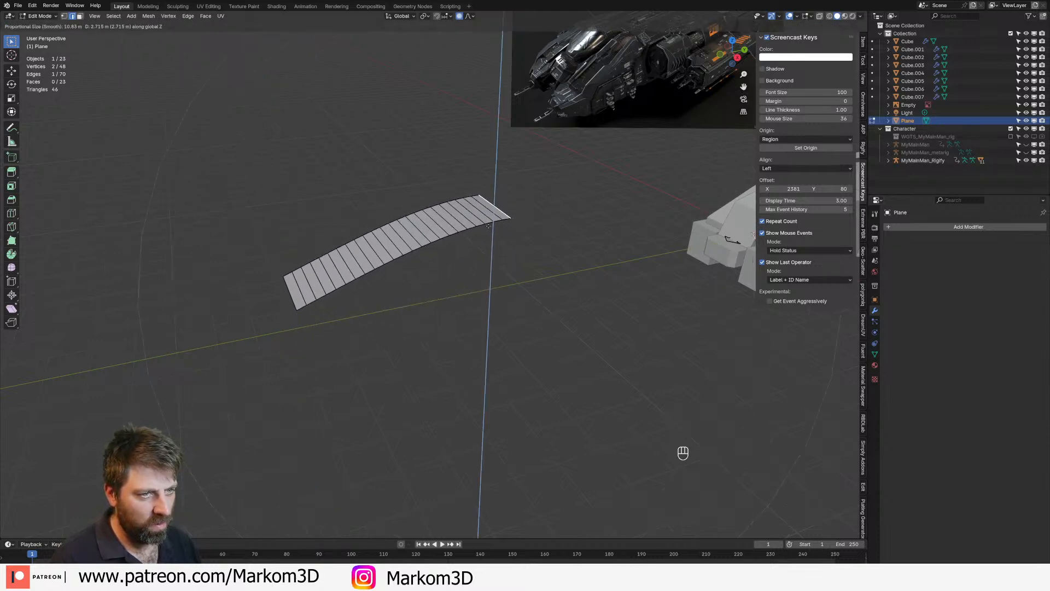
click(482, 205)
Undo the smooth-falloff raise and lift the strip's end edge nearest the ship about 2.7 m along Z using Sphere falloff
click(469, 16)
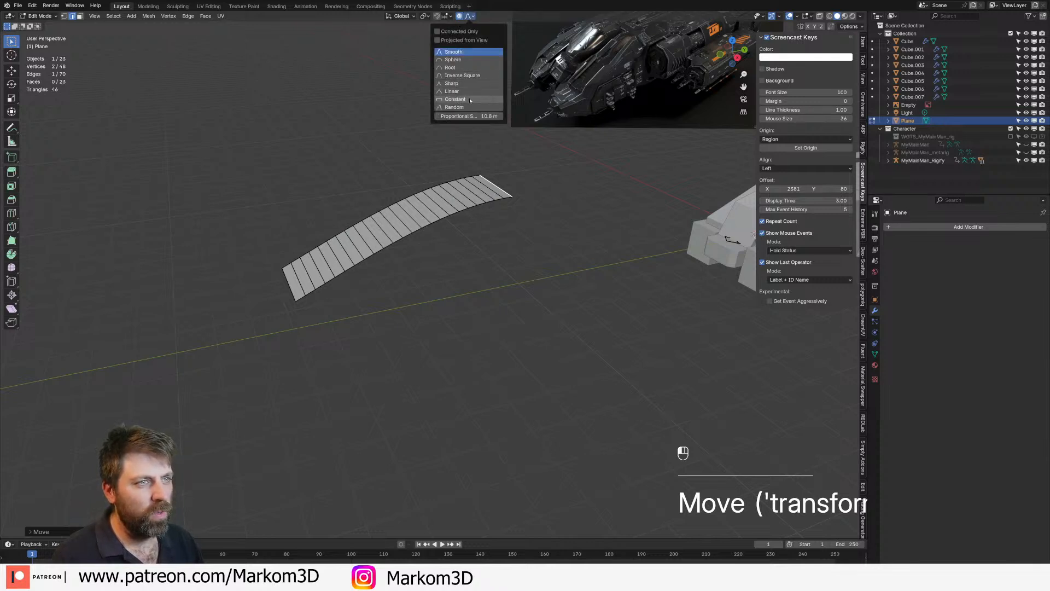
key(ctrl+z)
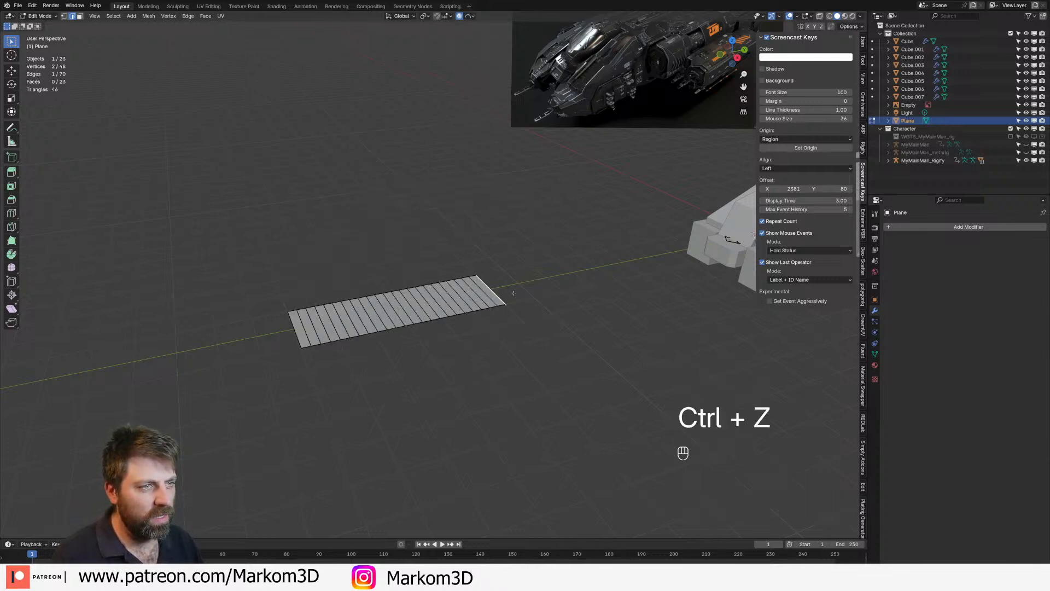
key(g)
key(z)
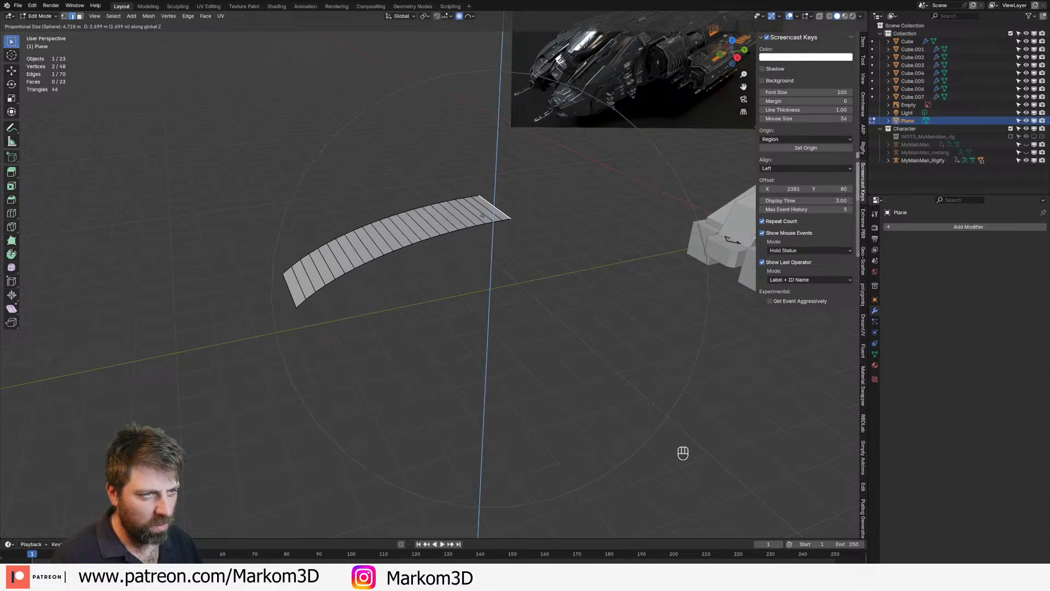
click(482, 215)
Add one lengthwise loop cut down the middle of the curved strip
middle_drag(482, 215, 516, 223)
key(ctrl+r)
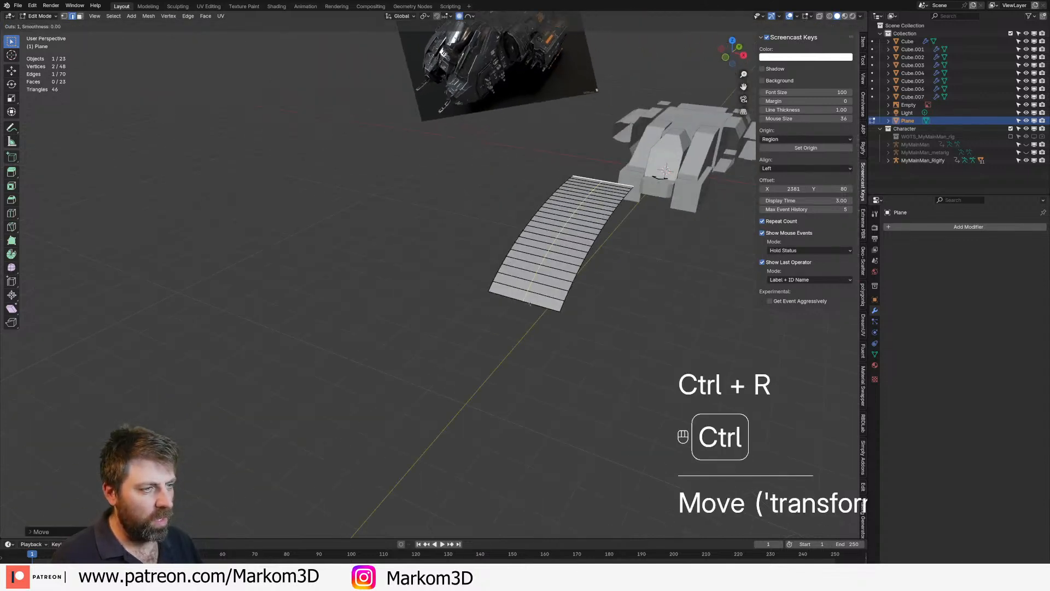
click(526, 301)
With proportional editing off, extrude the strip's +X long edge downward as a side flap and adjust it along X
alt+click(570, 291)
shift+middle_drag(587, 299, 551, 313)
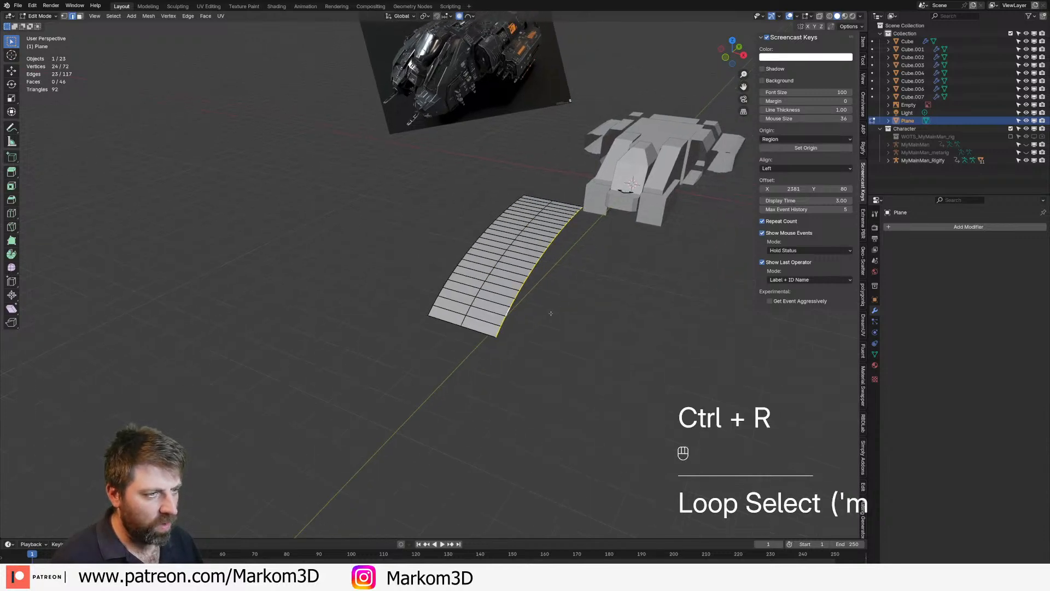
key(o)
key(e)
click(558, 345)
shift+middle_drag(557, 340, 564, 389)
key(g)
key(y)
key(x)
click(553, 357)
scroll(470, 356, up, 4)
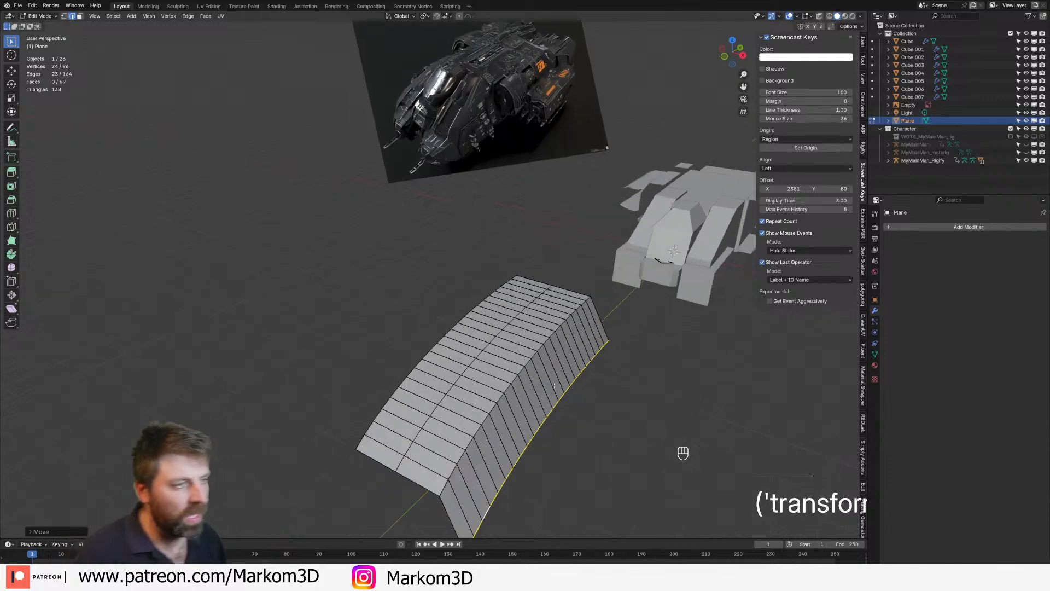
scroll(470, 356, up, 2)
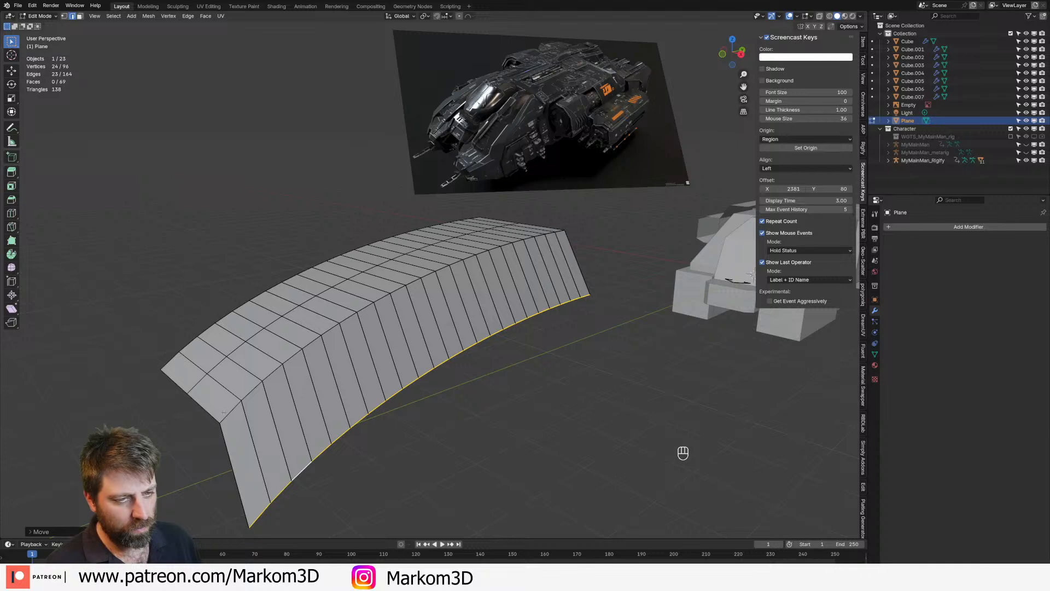
Rip the strip along its centre edge loop and delete the faces of the half without the side flap
alt+click(195, 386)
key(v)
key(ctrl+l)
key(Delete)
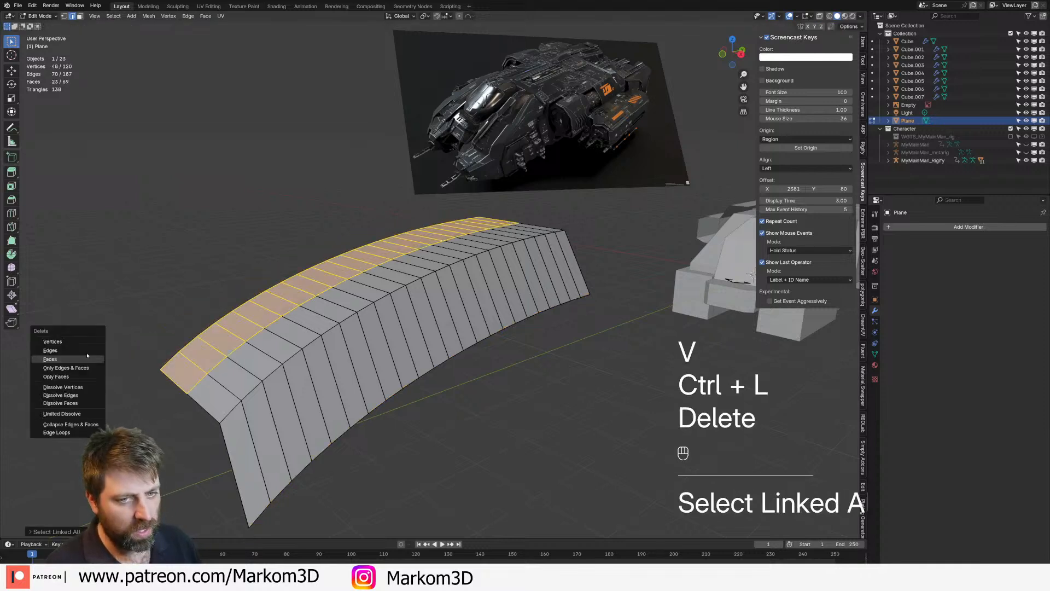
click(91, 361)
Add a Mirror modifier on the X axis with Clipping enabled to the remaining half strip
key(Tab)
click(955, 226)
mouse_move(954, 225)
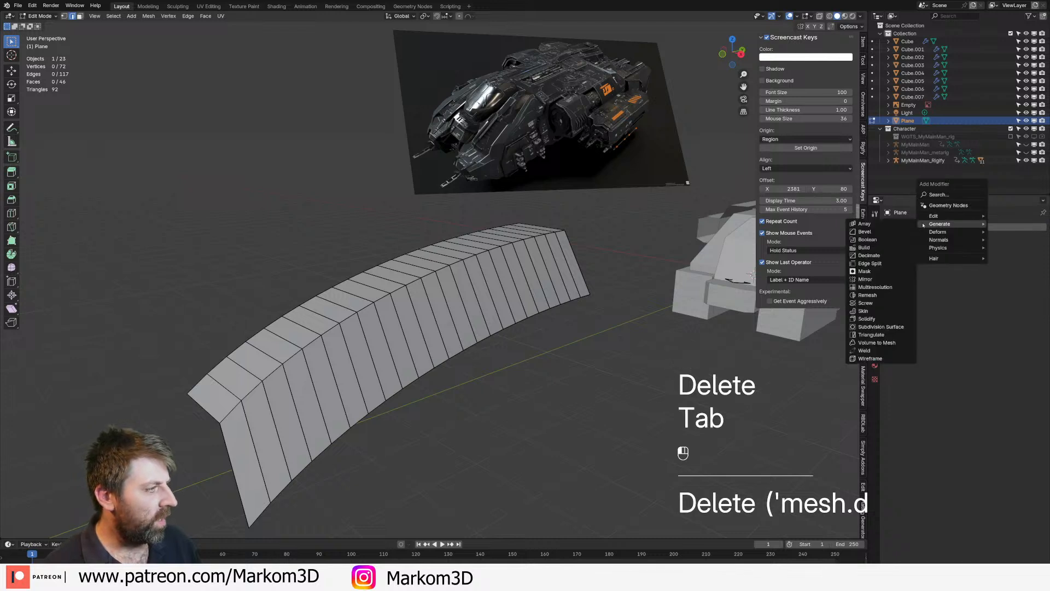
click(865, 279)
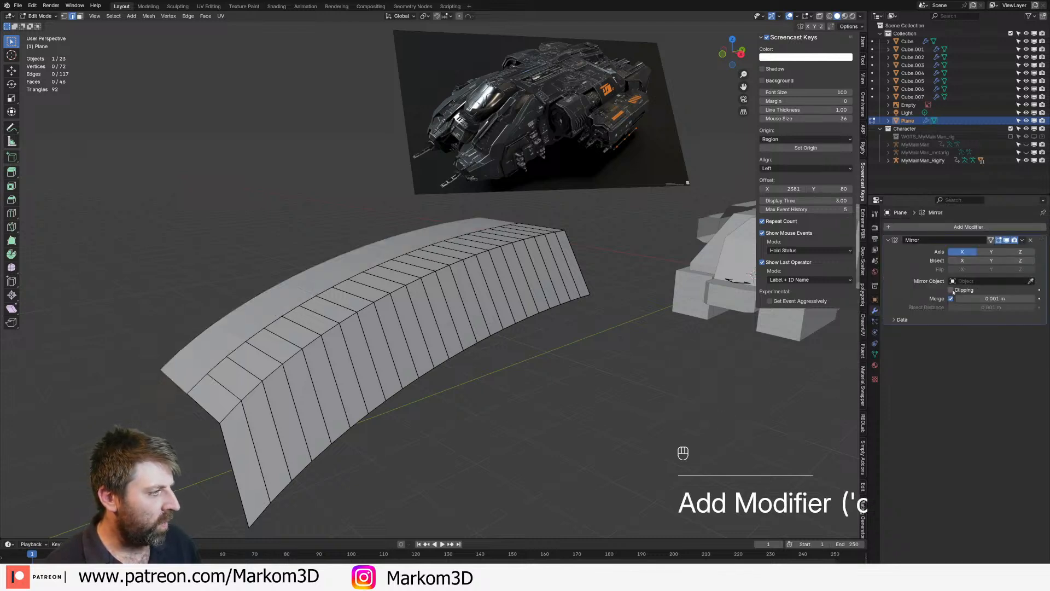
scroll(510, 307, down, 2)
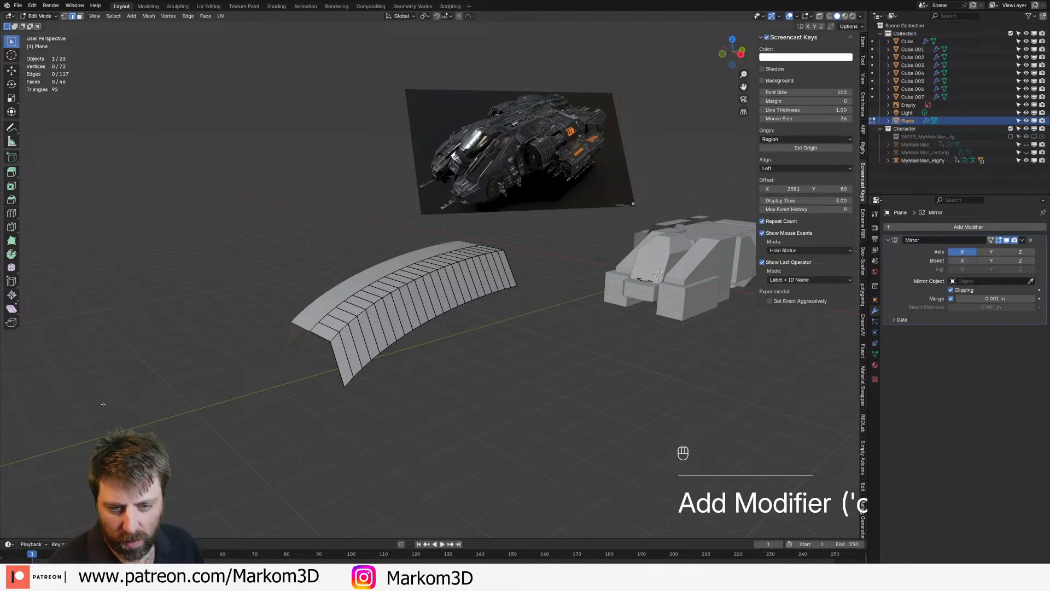
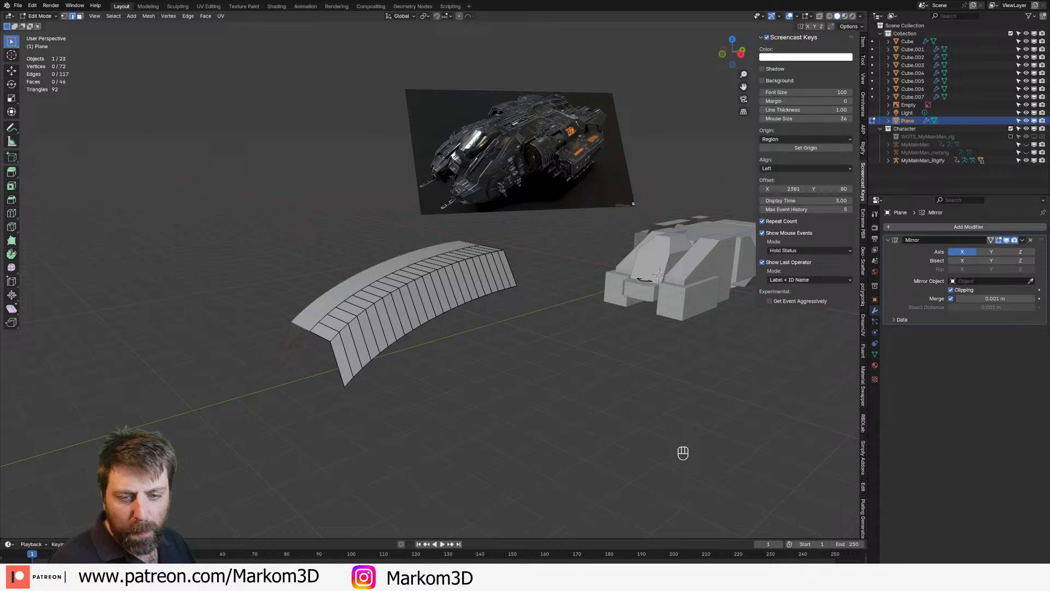
Rotate the whole strip in the right side view so its far end tilts downward, and reposition it
scroll(470, 299, up, 4)
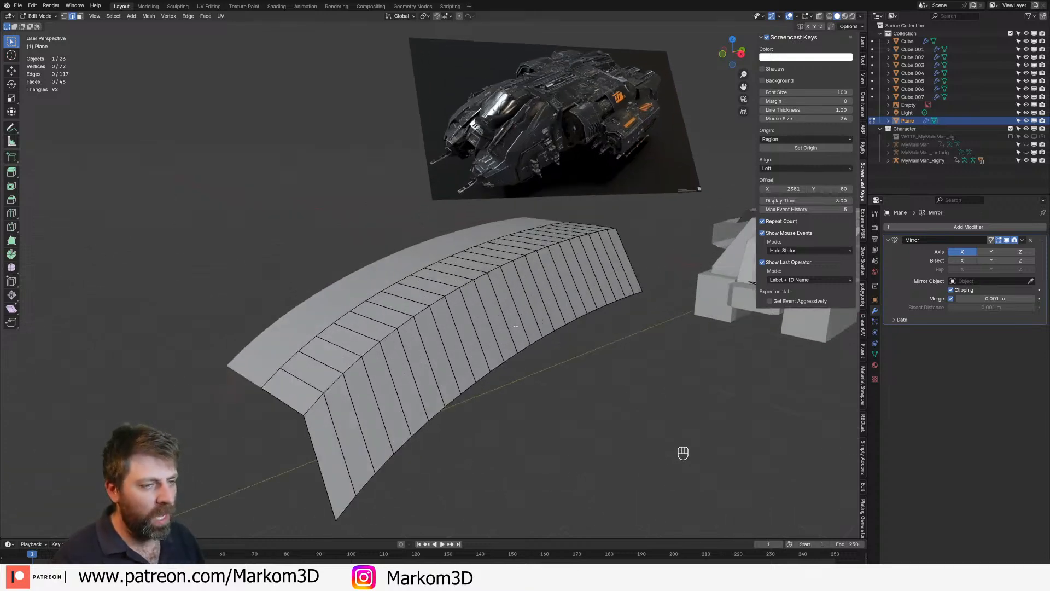
key(a)
key(KP_3)
shift+middle_drag(508, 318, 552, 322)
key(r)
click(558, 312)
key(g)
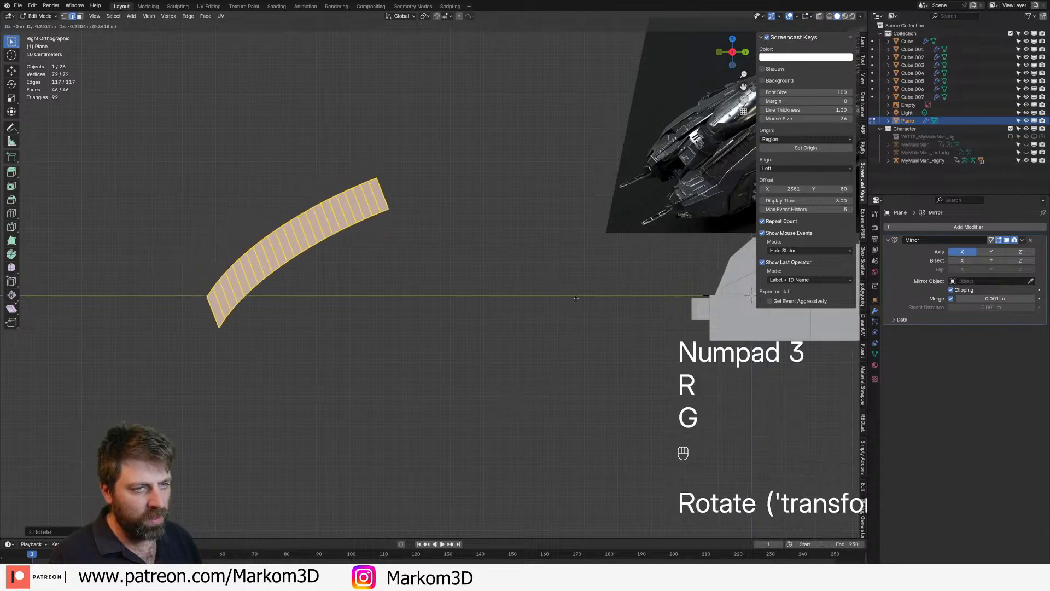
click(493, 284)
scroll(491, 283, up, 2)
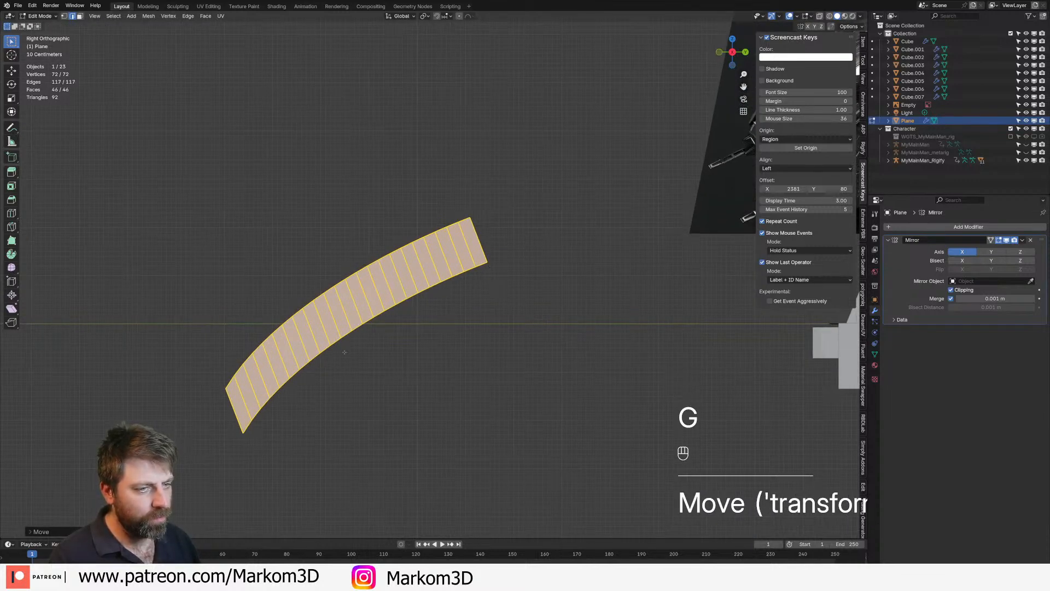
click(249, 447)
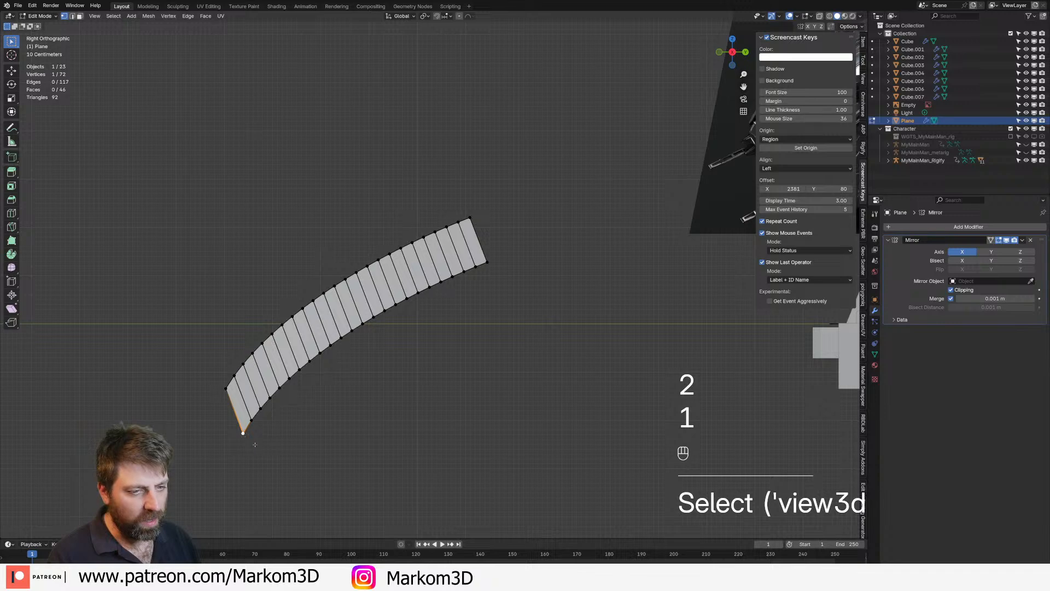
key(g)
right_click(262, 433)
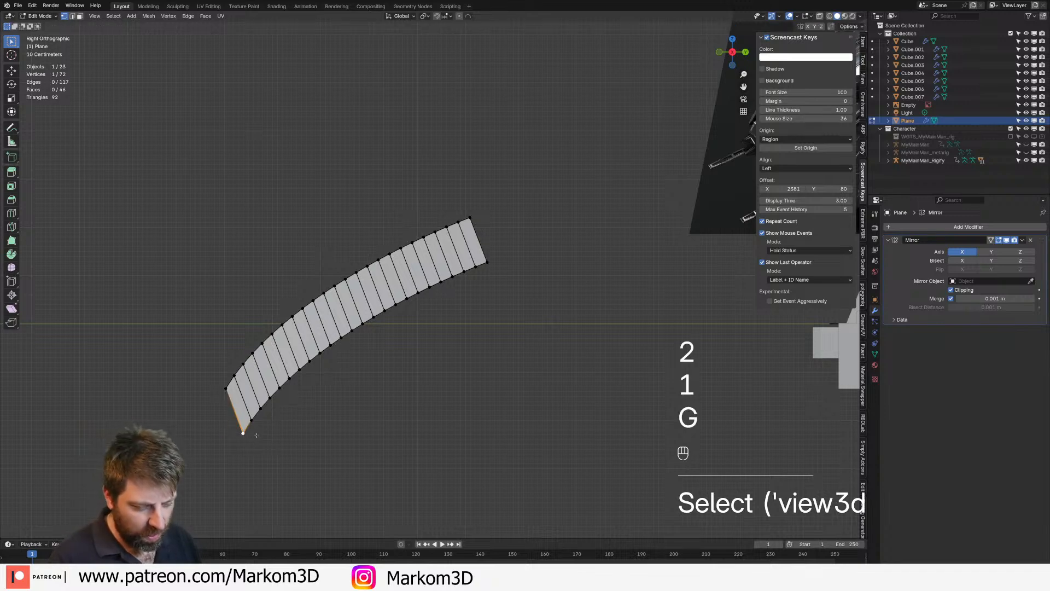
key(o)
key(g)
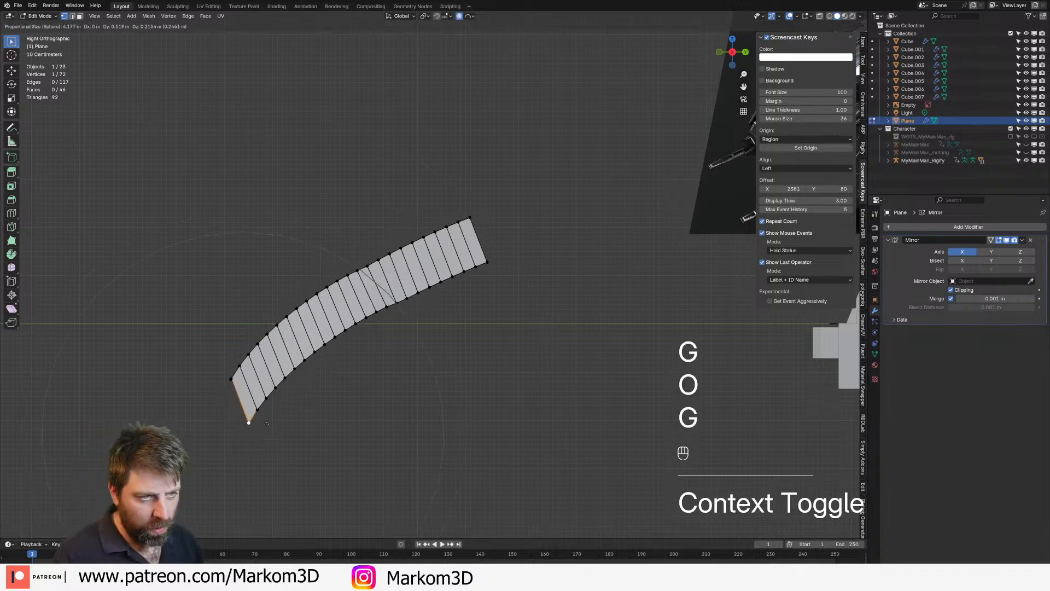
right_click(254, 450)
key(r)
right_click(495, 419)
Bevel the lengthwise fold edge between the strip's top and side flap with a wide multi-segment rounding
scroll(495, 419, down, 3)
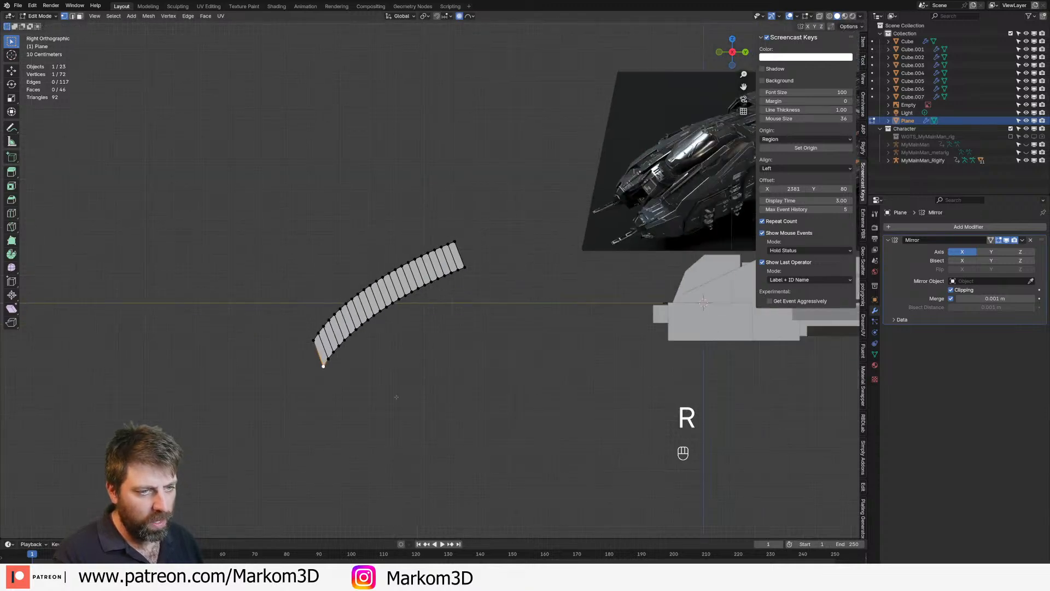
scroll(407, 398, up, 1)
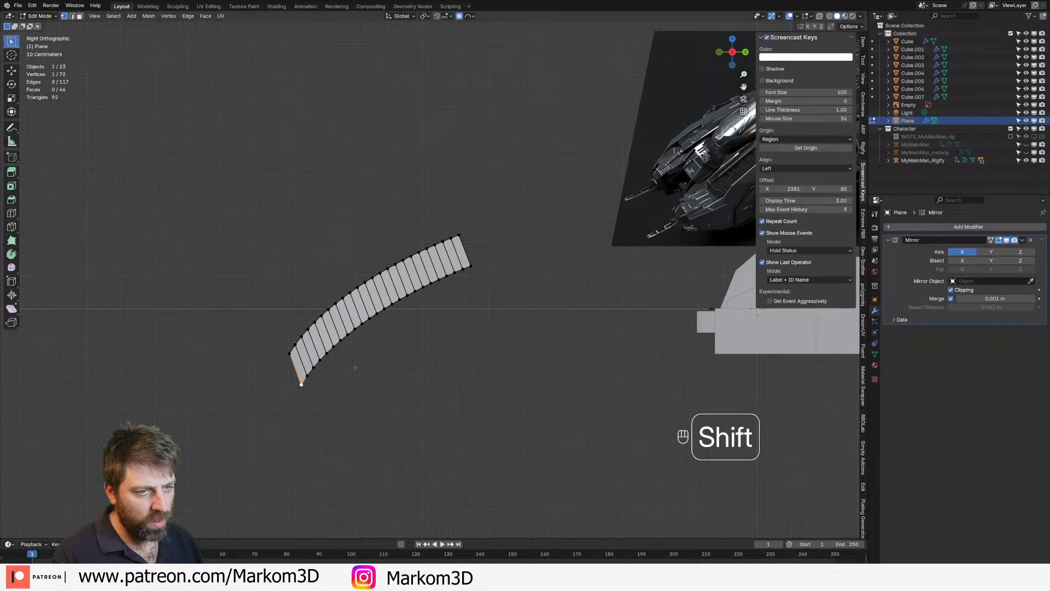
shift+middle_drag(332, 371, 430, 343)
scroll(430, 343, up, 3)
middle_drag(570, 264, 604, 294)
key(2)
alt+click(605, 296)
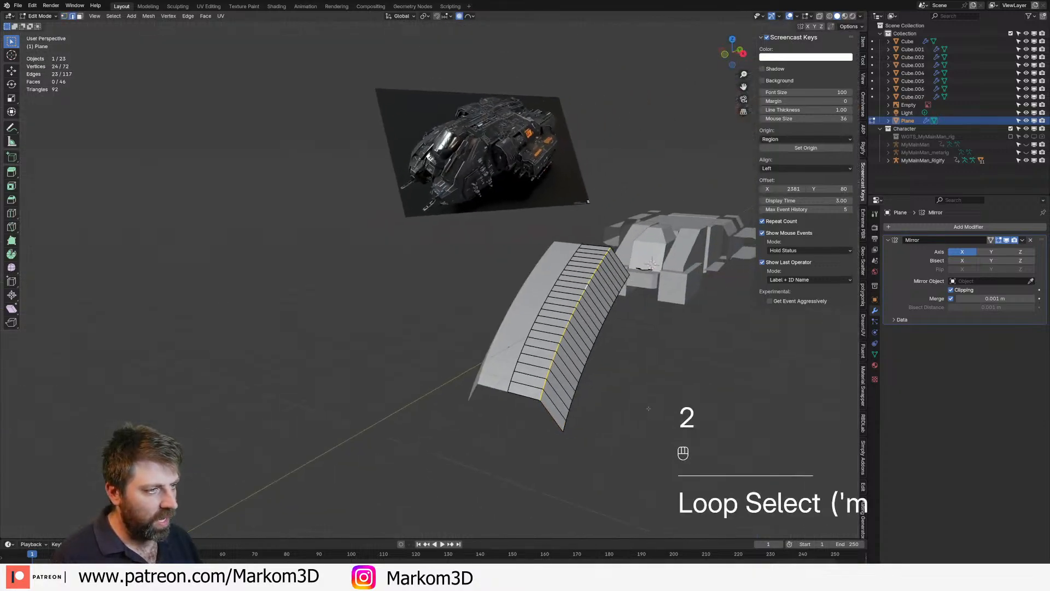
key(ctrl+b)
scroll(658, 418, up, 3)
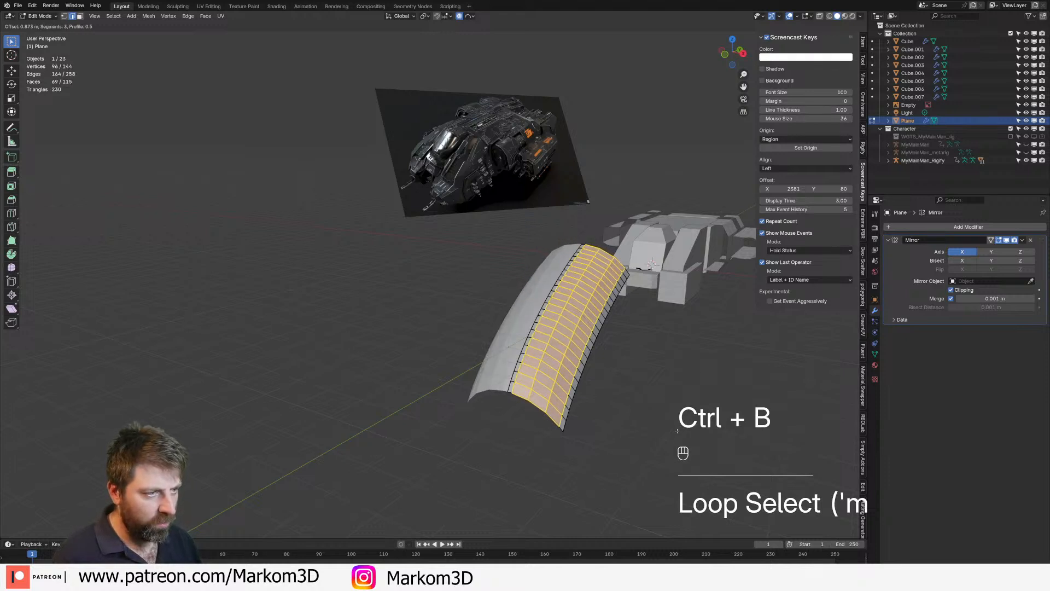
click(676, 429)
Check the rounded strip in perspective and from the side, and undo back to the unbevelled, unmirrored half strip
key(Tab)
middle_drag(593, 388, 552, 380)
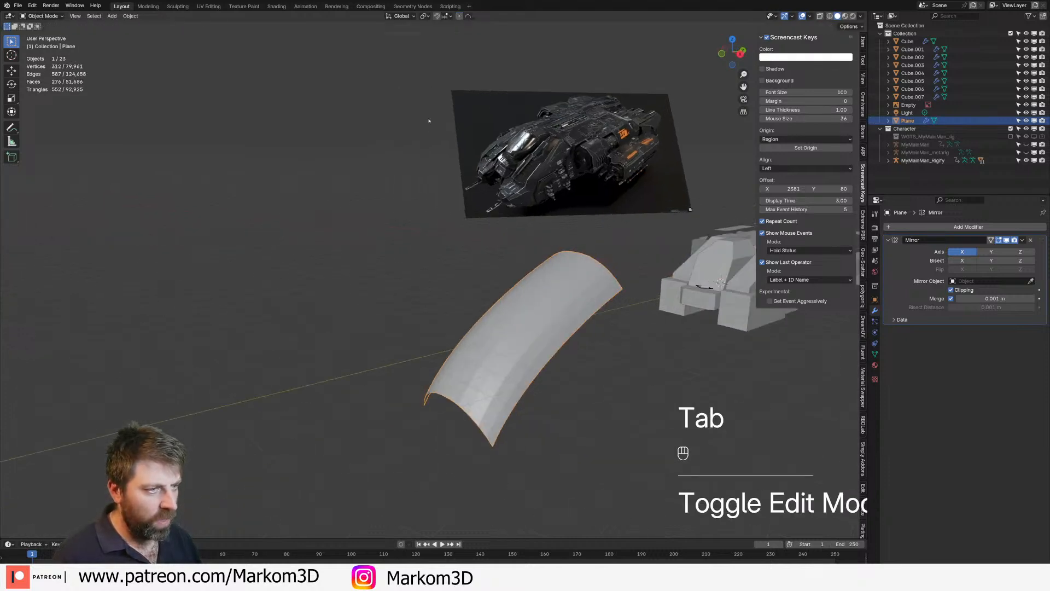
key(KP_3)
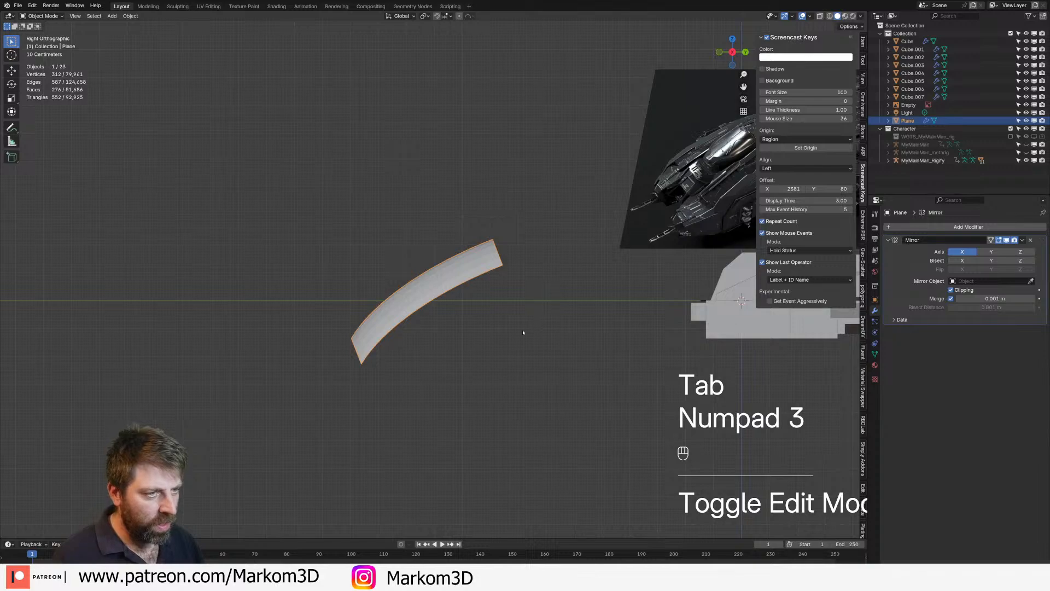
key(Tab)
middle_drag(541, 345, 576, 360)
key(ctrl+z)
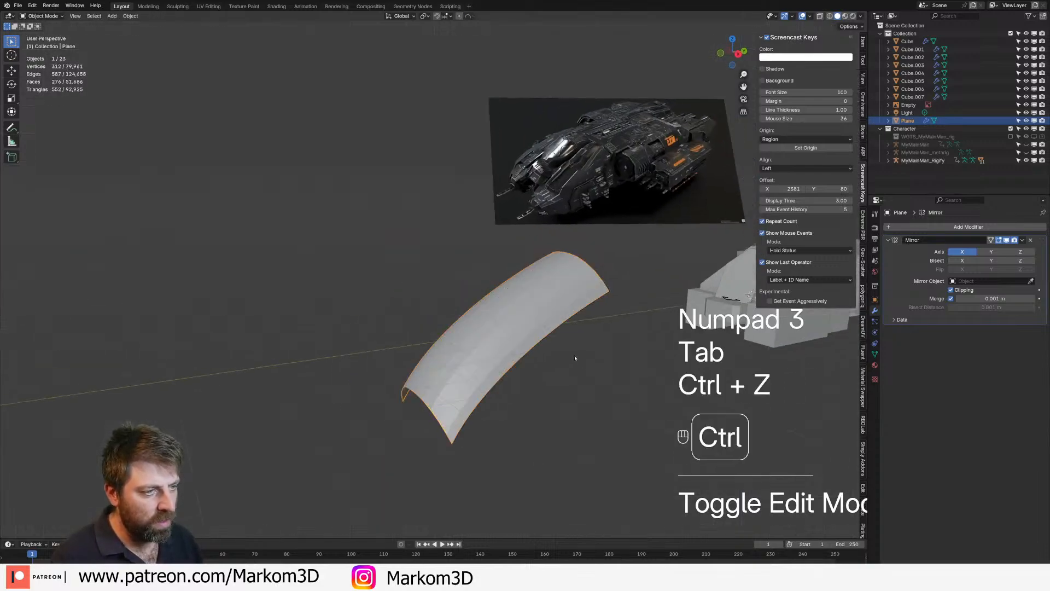
key(ctrl+z)
key(ctrl+z)
Extrude the side flap's lower edge loop downward in the right side view to add a second row of side faces
key(2)
alt+click(558, 340)
key(KP_3)
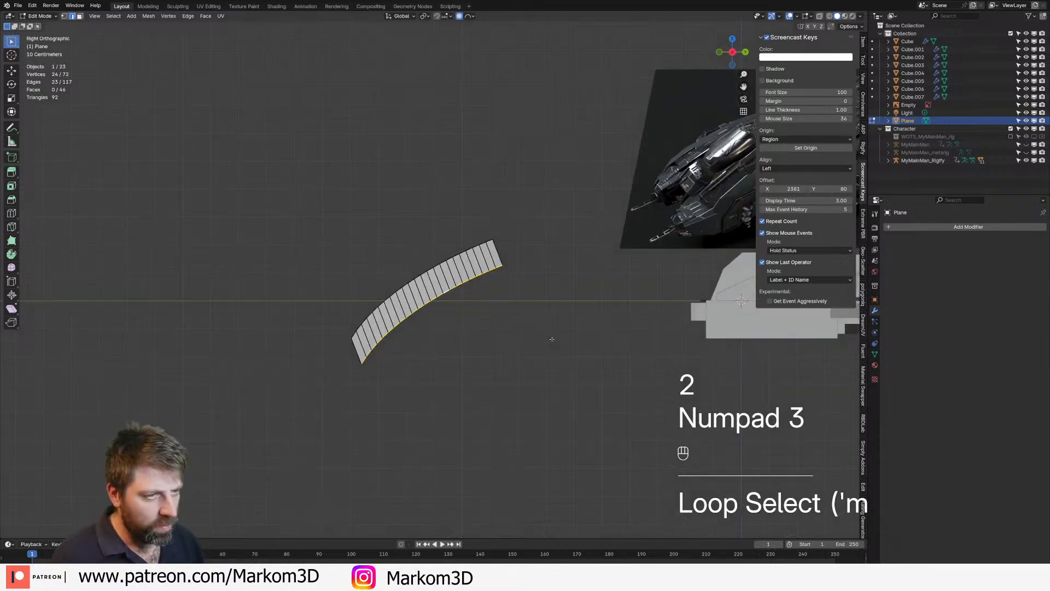
key(e)
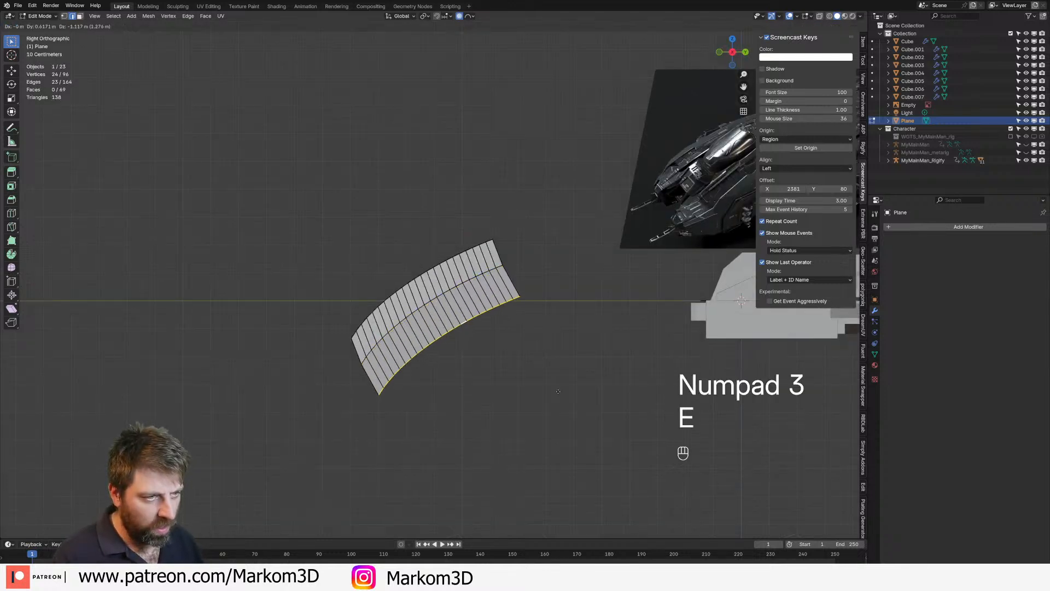
Turn off proportional editing, scale the new lower edge loop smaller, and move it to shape the side panel
key(s)
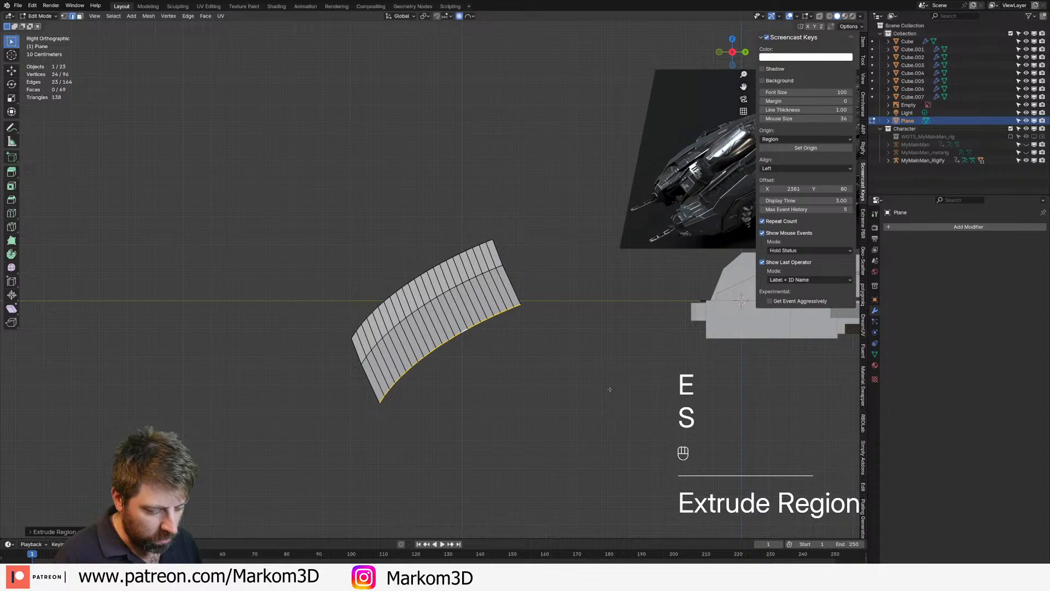
key(o)
key(s)
click(629, 377)
key(g)
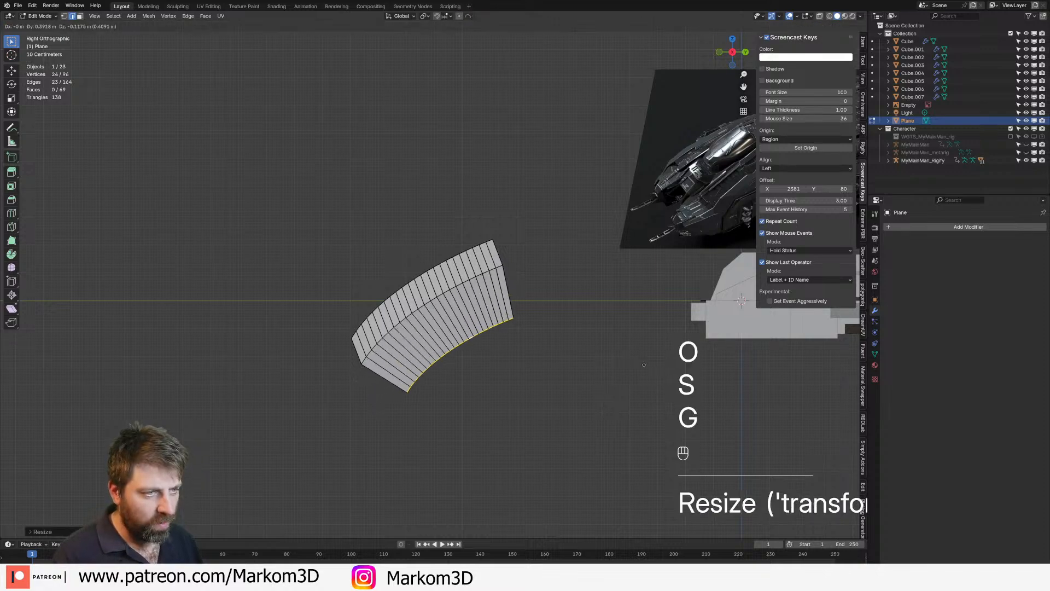
click(641, 368)
Bevel both lengthwise fold edge loops together with 4 segments and an offset of about 0.49 m
middle_drag(642, 368, 578, 366)
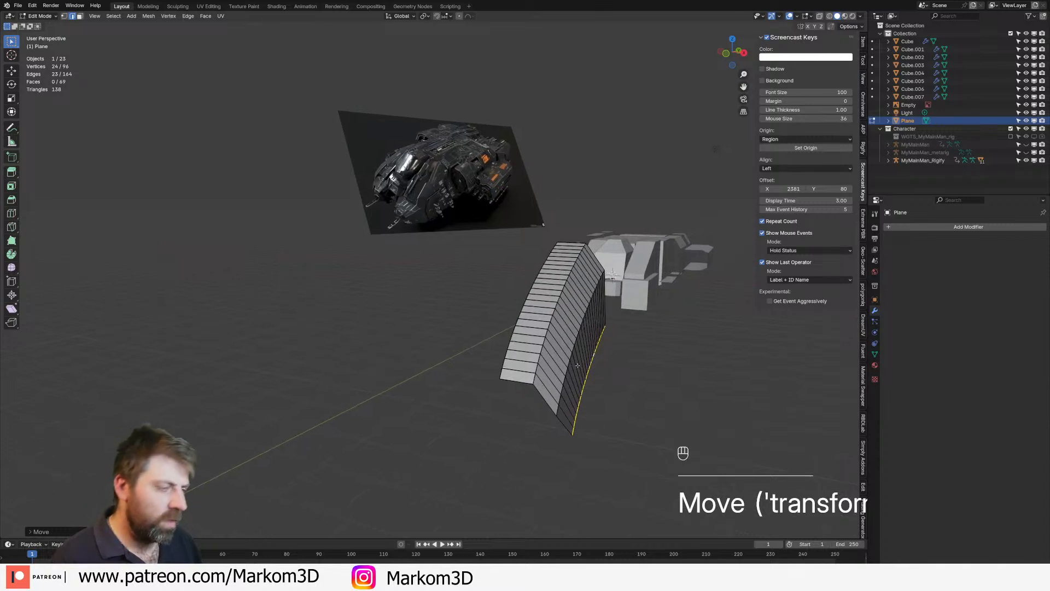
key(2)
alt+click(578, 335)
alt+shift+click(552, 320)
mouse_move(563, 343)
middle_down()
mouse_move(553, 350)
mouse_move(568, 360)
middle_up()
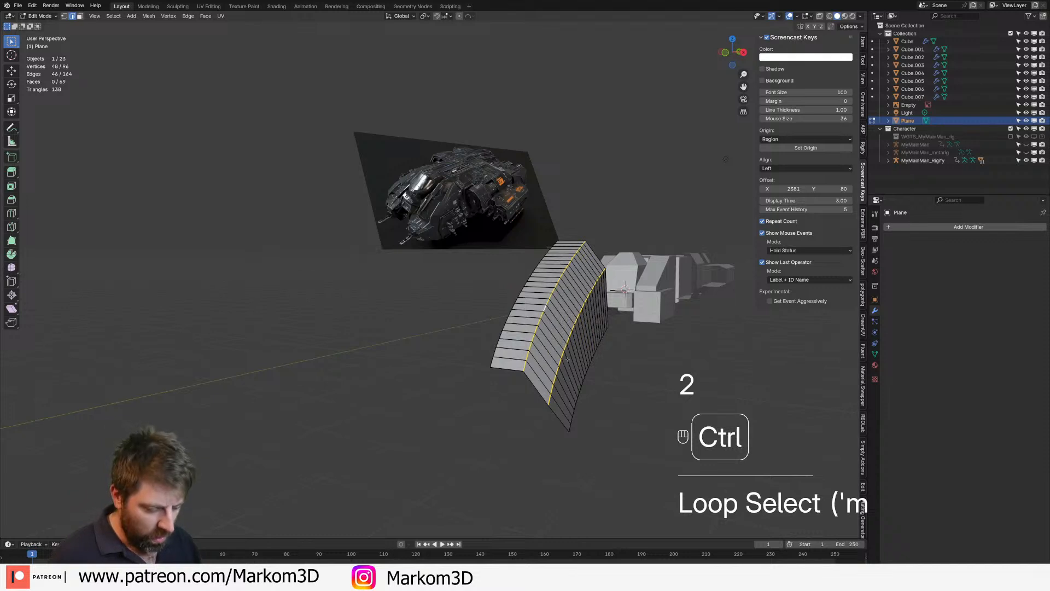
key(ctrl+b)
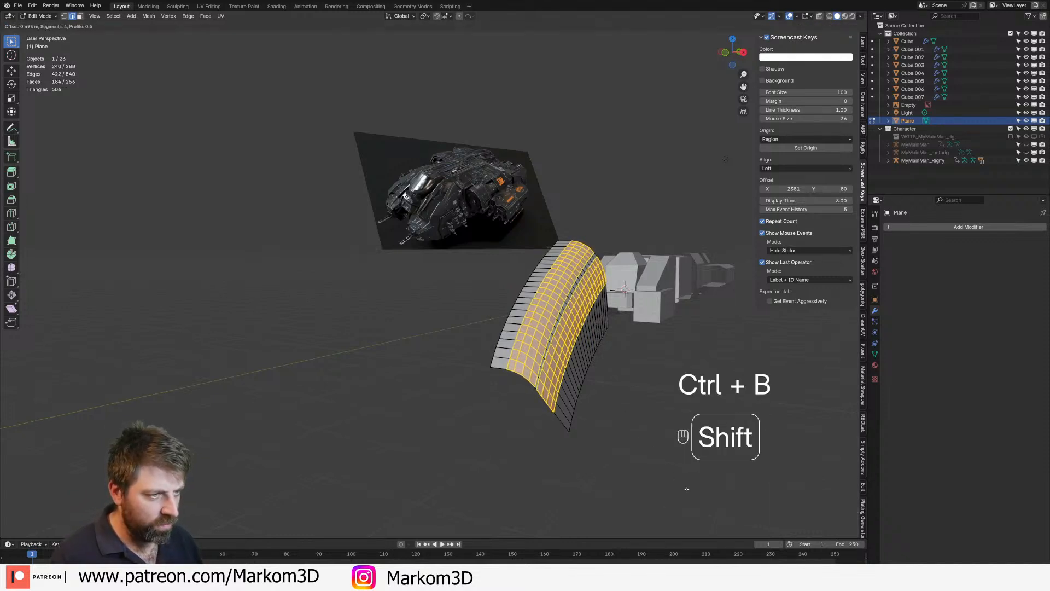
click(689, 490)
Leave mesh editing and add an X-axis Mirror modifier with Clipping to complete the curved shell
key(Tab)
click(532, 415)
middle_drag(525, 411, 470, 361)
click(938, 226)
mouse_move(939, 227)
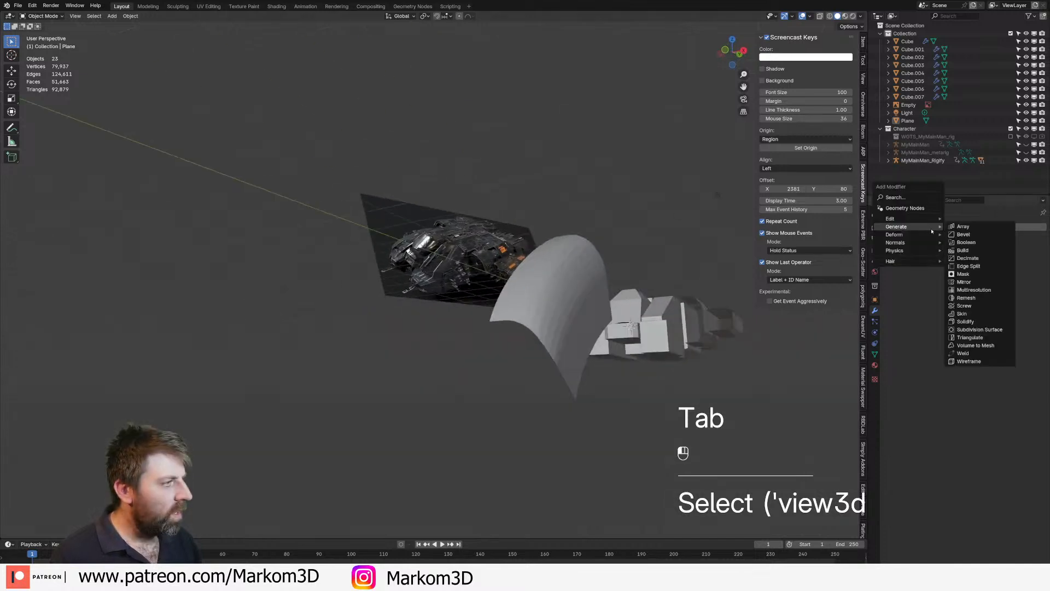
click(963, 282)
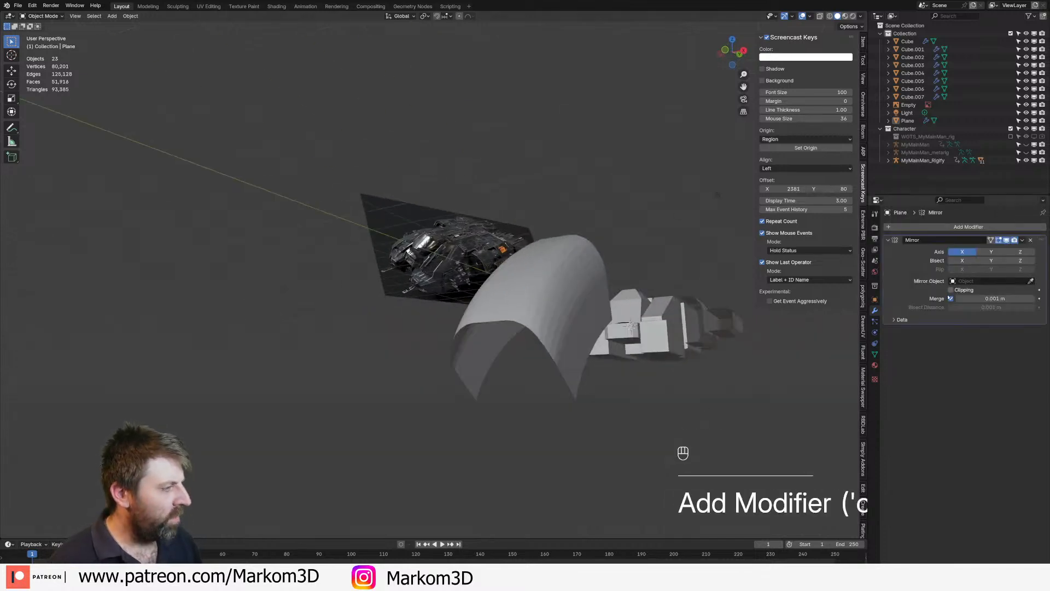
click(951, 291)
middle_drag(567, 328, 562, 383)
key(Tab)
key(Tab)
key(KP_3)
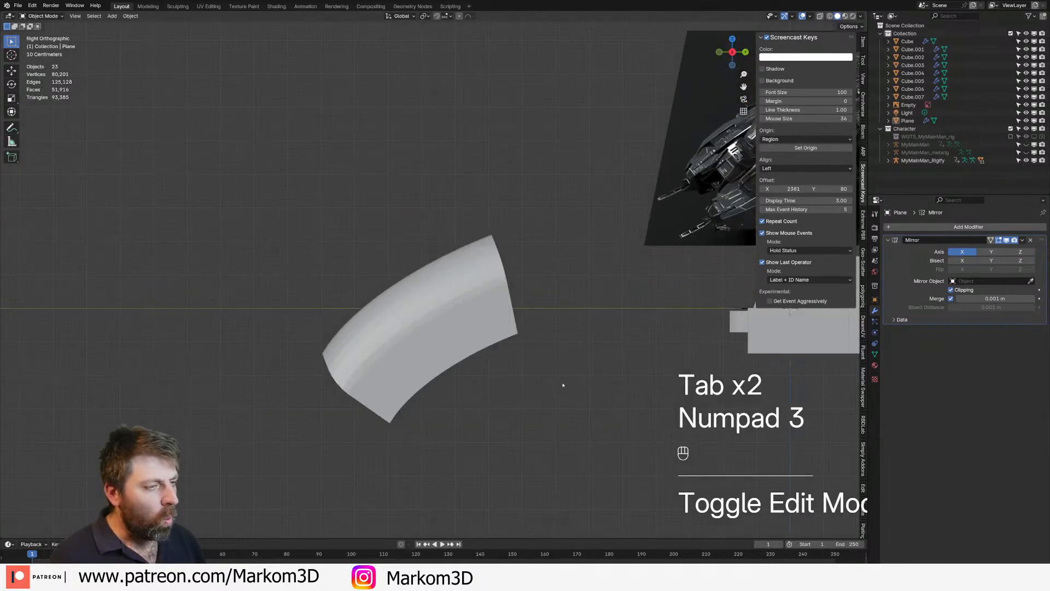
Select the curved shell's whole mesh in right view, move it over the ship's cockpit area, and scale it down to fit
click(448, 343)
shift+middle_drag(554, 344, 281, 370)
key(Tab)
key(a)
key(g)
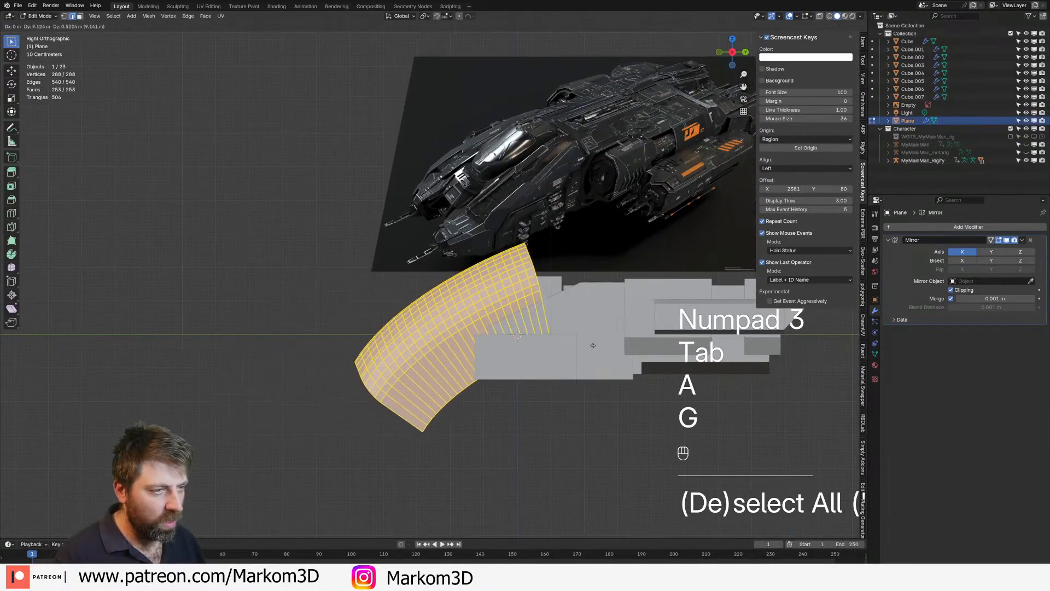
click(601, 330)
key(s)
click(626, 331)
key(g)
click(664, 322)
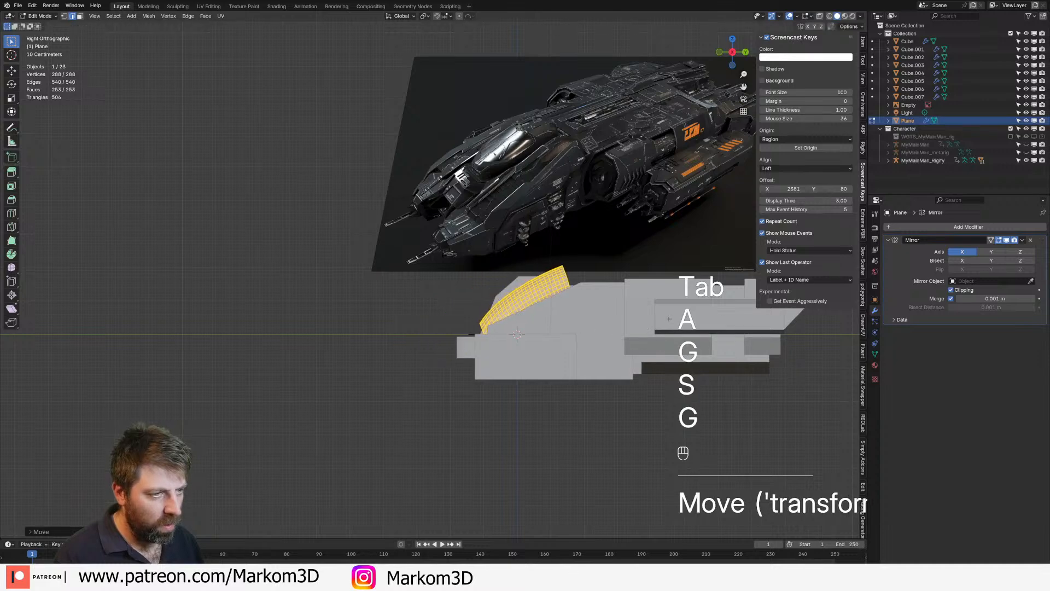
Shrink the shell mesh slightly more and reposition it over the cockpit block, undoing the accidental extrusion
key(s)
click(634, 321)
key(g)
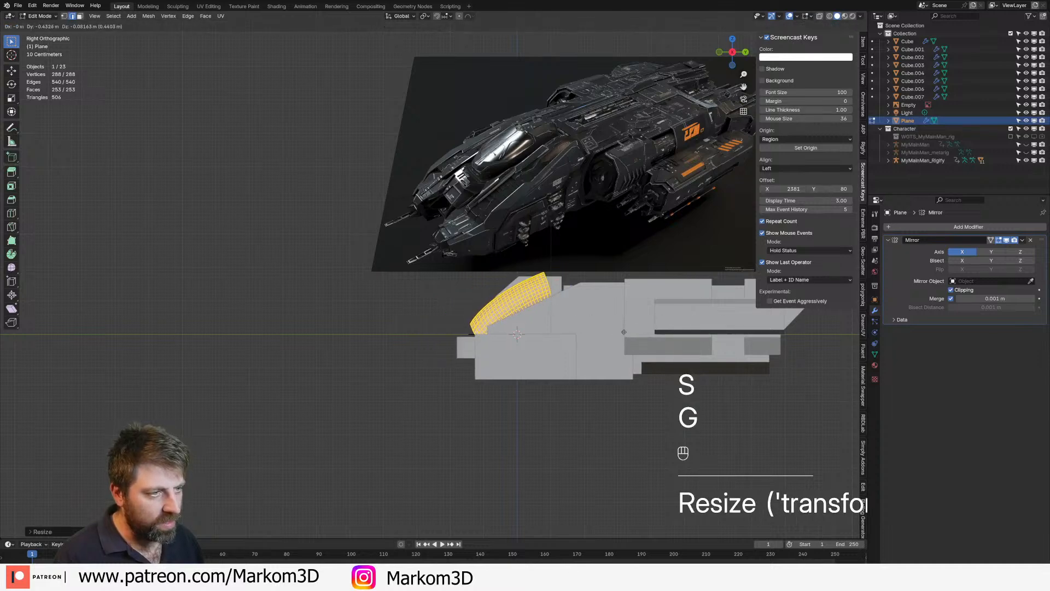
click(604, 317)
key(g)
key(e)
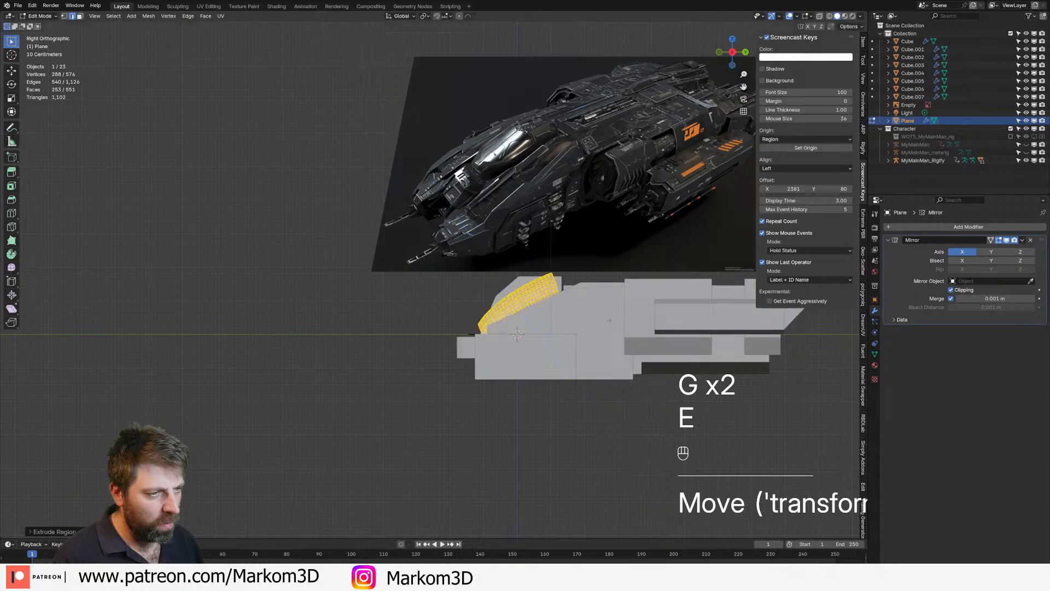
key(ctrl+z)
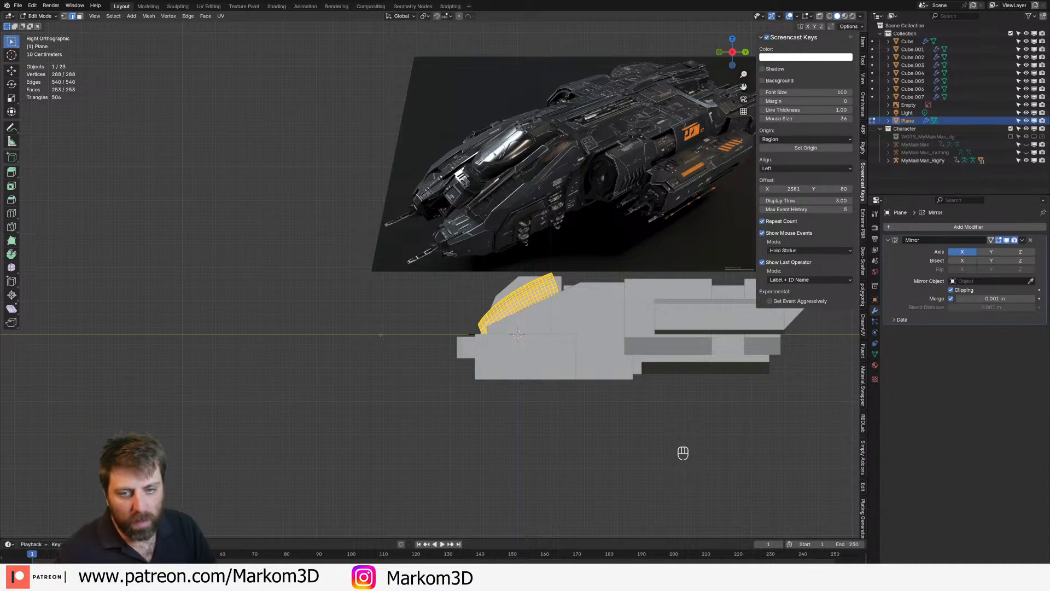
Shift the half-shell mesh along X toward the centre line to narrow the mirrored canopy, and leave mesh editing
middle_drag(429, 291, 668, 387)
key(Tab)
key(Tab)
key(ctrl+z)
key(Tab)
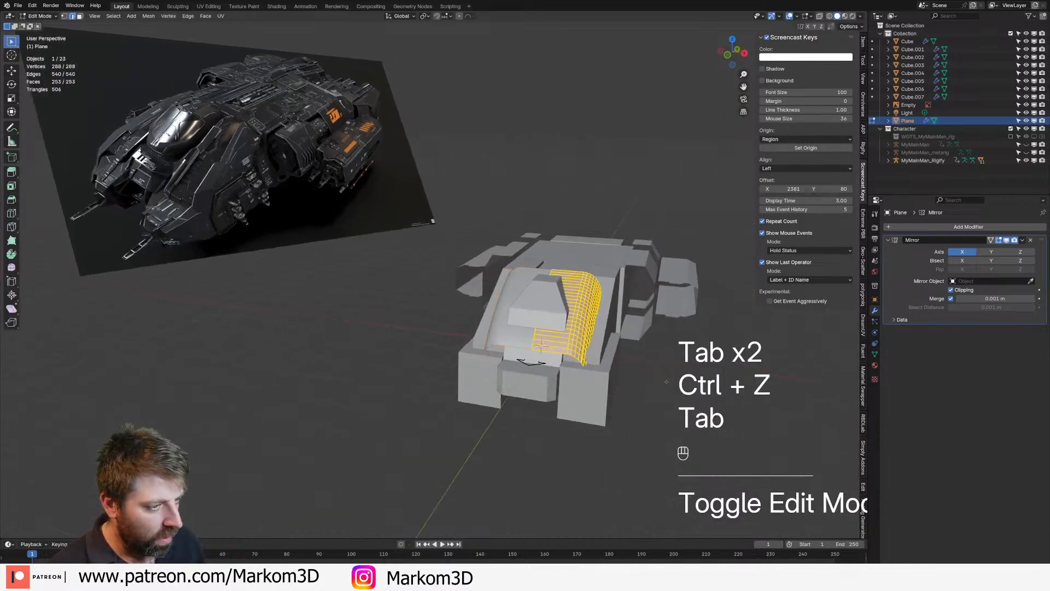
key(g)
key(x)
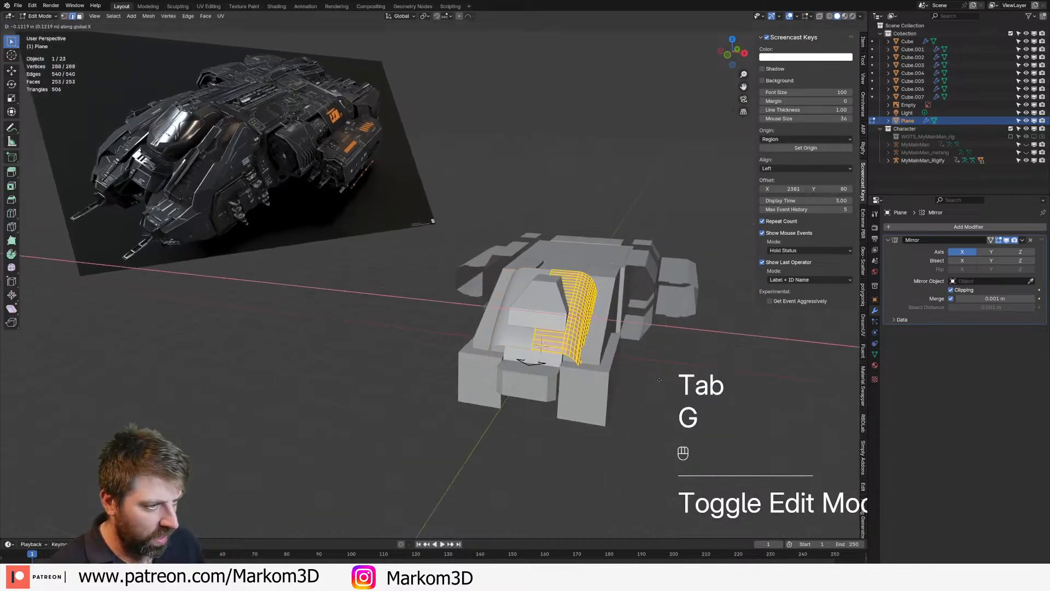
click(630, 368)
key(Tab)
Delete the old cockpit block underneath the curved canopy shell
click(540, 322)
middle_drag(563, 330, 525, 339)
key(Delete)
Move the canopy shell's mesh into place around the seated pilot in right wireframe view
click(532, 337)
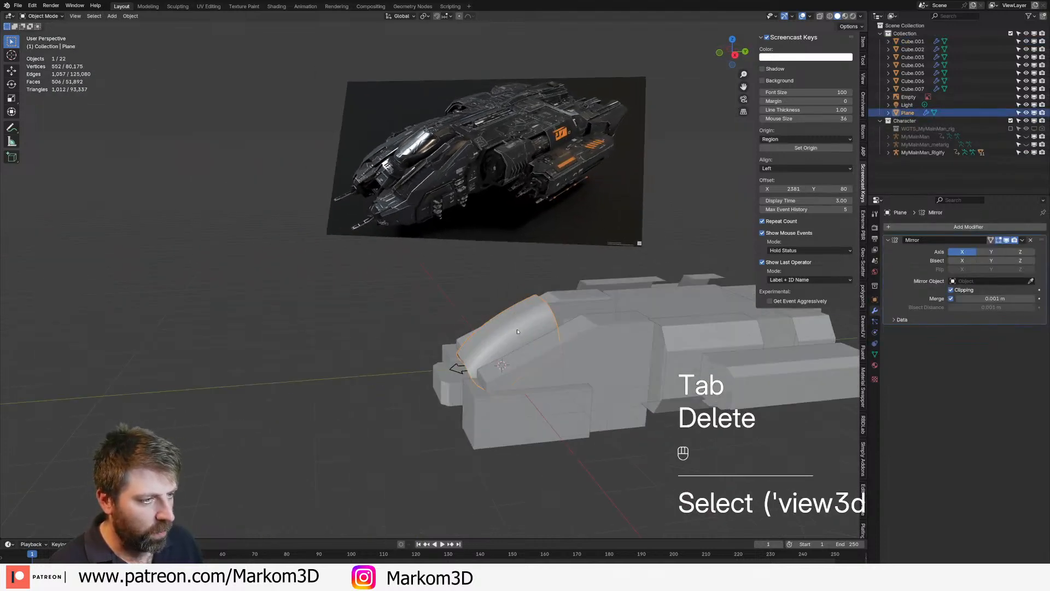
key(KP_3)
key(z)
key(Tab)
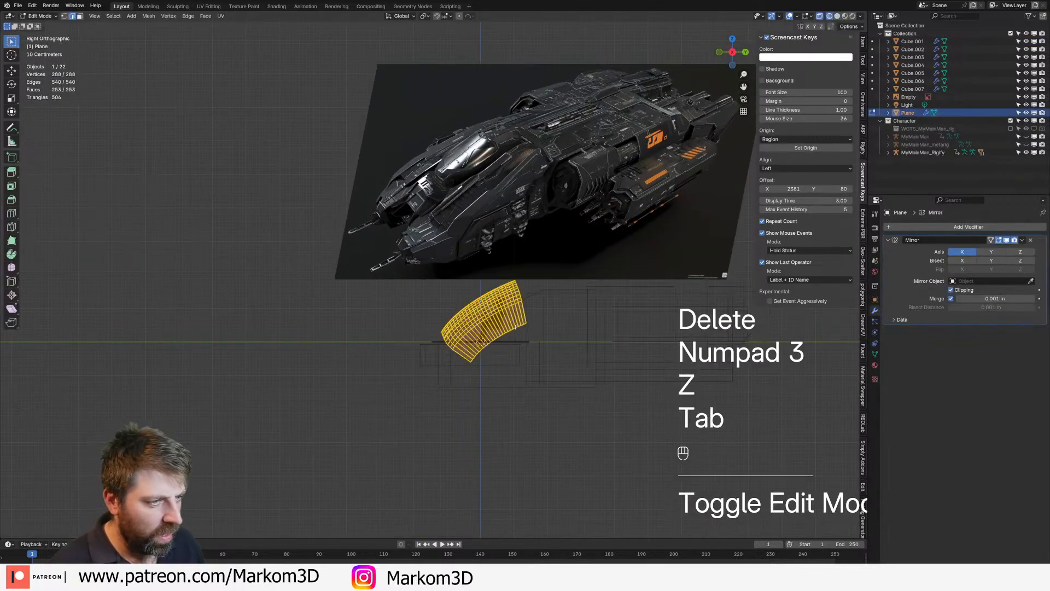
key(g)
click(517, 329)
Extrude the canopy's rear edge loop backward along Y and flatten it vertically with a Y scale of 0
shift+middle_drag(518, 329, 493, 375)
scroll(504, 349, up, 2)
key(2)
alt+click(542, 366)
scroll(511, 372, up, 2)
key(e)
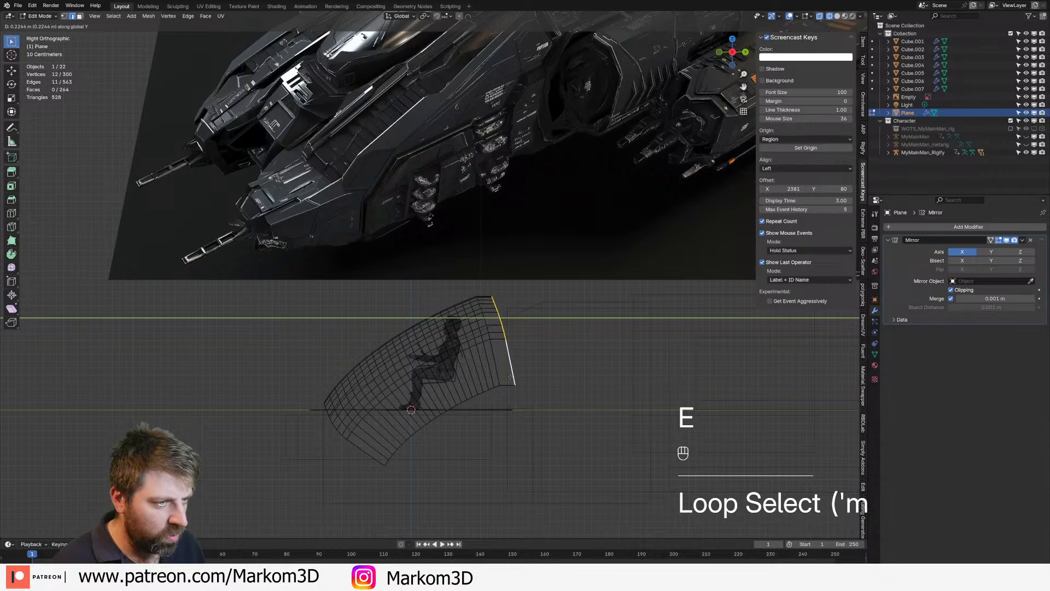
click(544, 378)
key(s)
key(y)
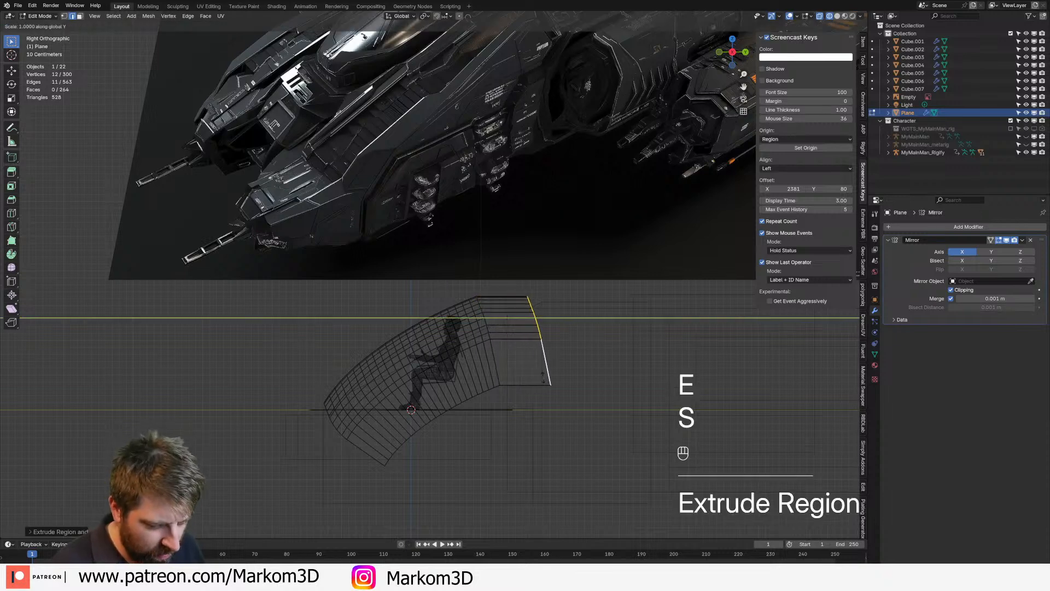
key(0)
key(Return)
Knife-cut the shell horizontally from its front tip to the lower rear edge and rip the mesh along the cut
scroll(542, 378, down, 1)
shift+middle_drag(357, 427, 409, 371)
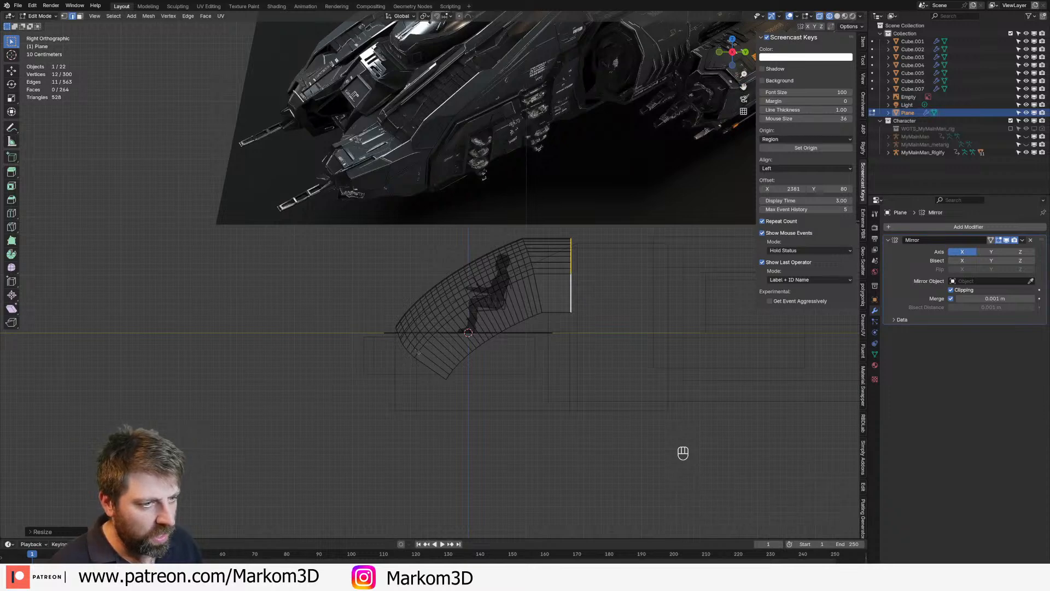
scroll(388, 332, up, 2)
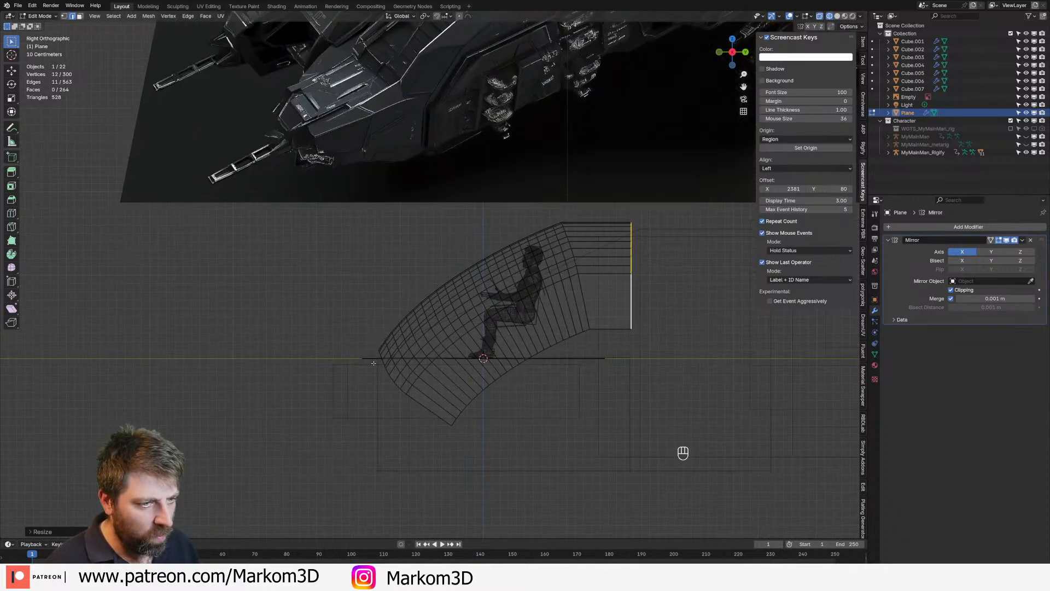
key(1)
click(375, 351)
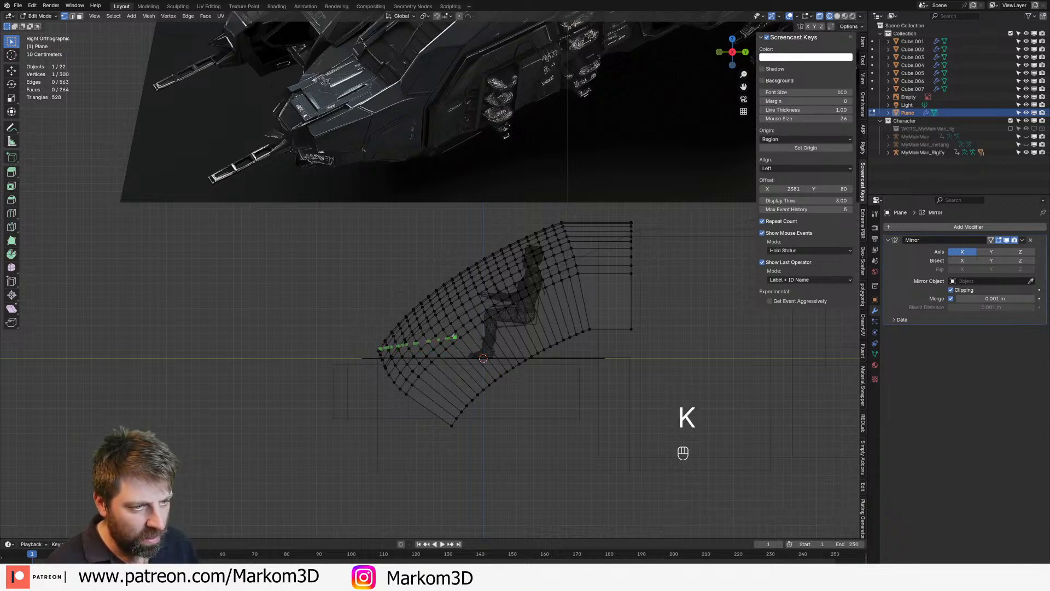
scroll(460, 337, up, 6)
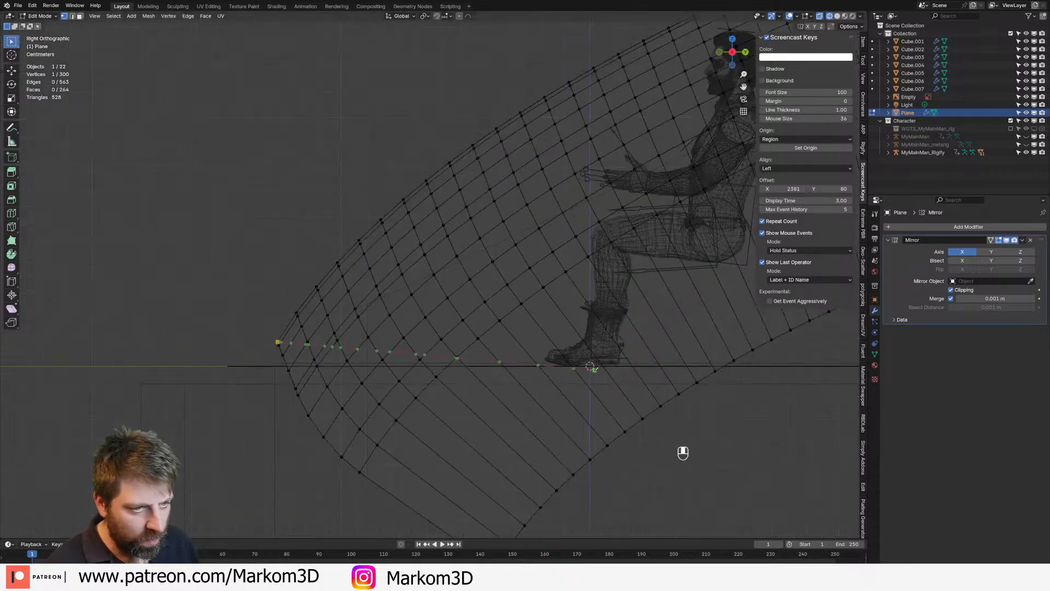
key(a)
click(811, 363)
key(Return)
key(v)
right_click(569, 421)
Box-select the shell's geometry below the horizontal cut and delete its faces
key(ctrl+l)
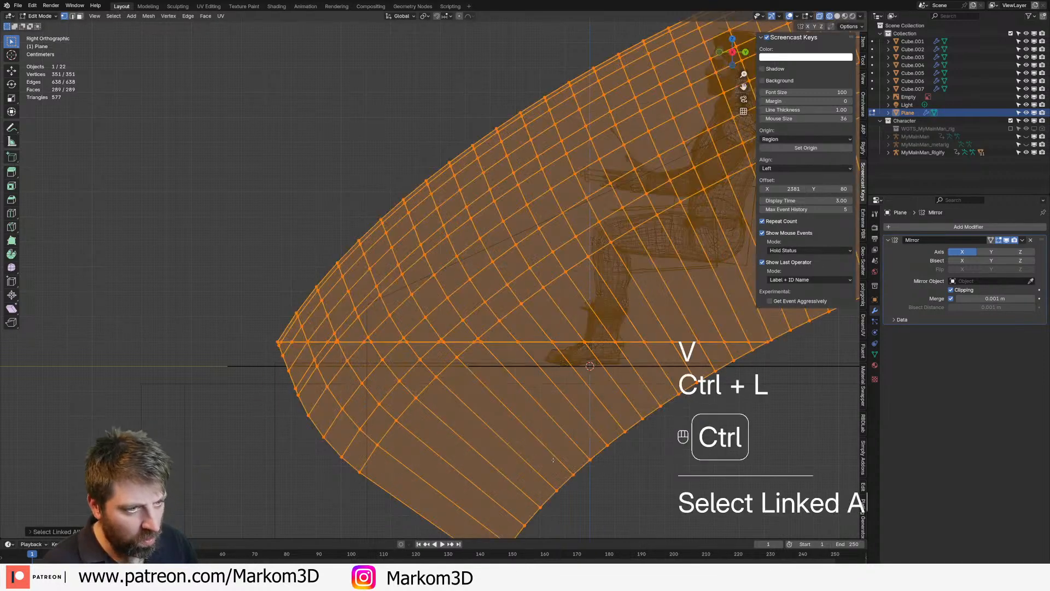
key(ctrl+z)
key(1)
click(797, 345)
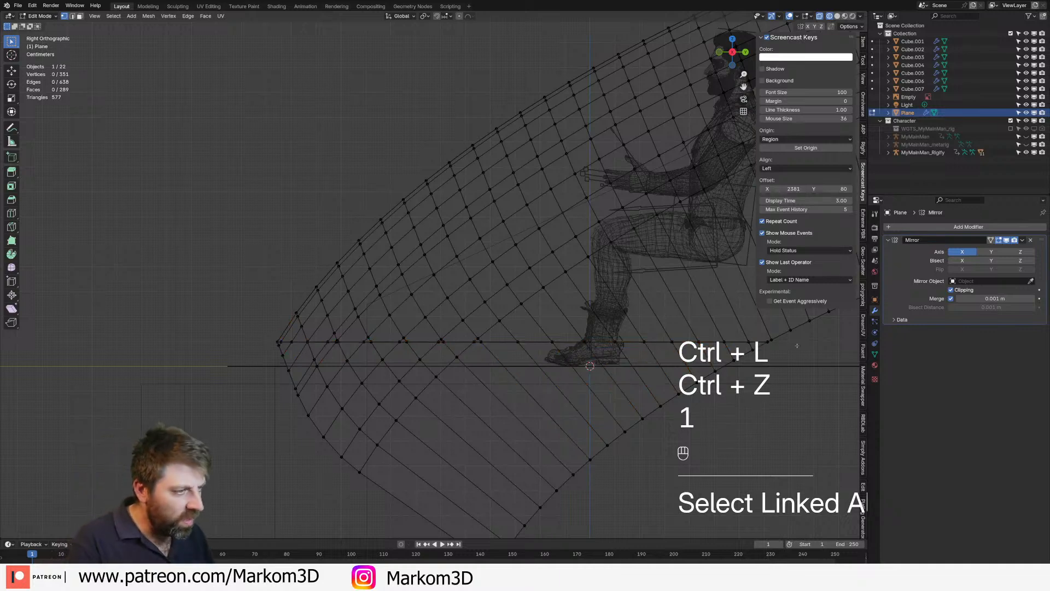
key(b)
drag(800, 339, 206, 532)
key(Delete)
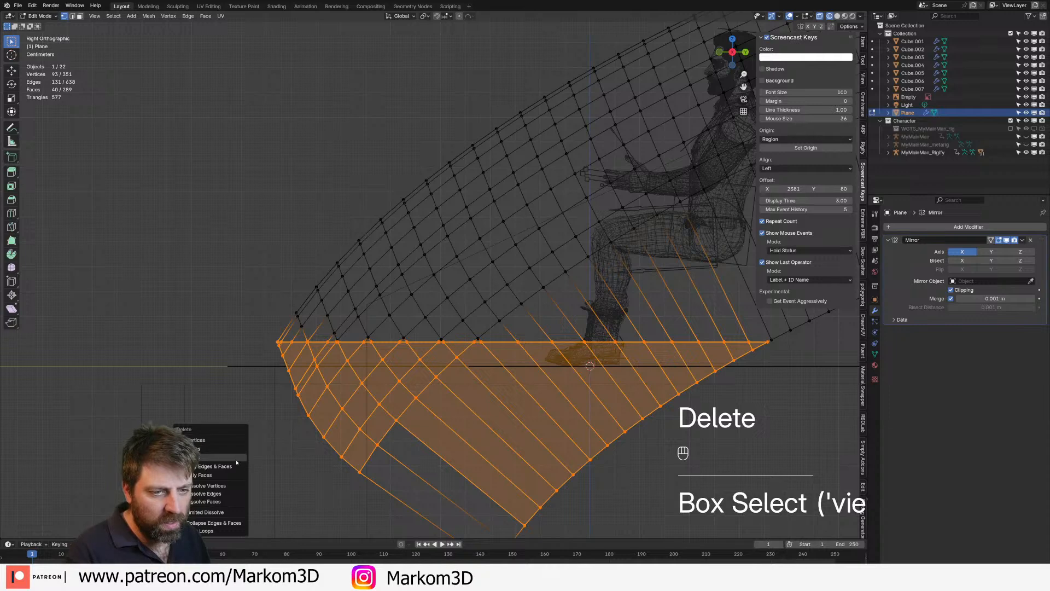
click(234, 460)
Delete the leftover detached face strip below the canopy, leave mesh editing and return to solid shading
shift+middle_drag(555, 471, 550, 372)
click(516, 460)
key(c)
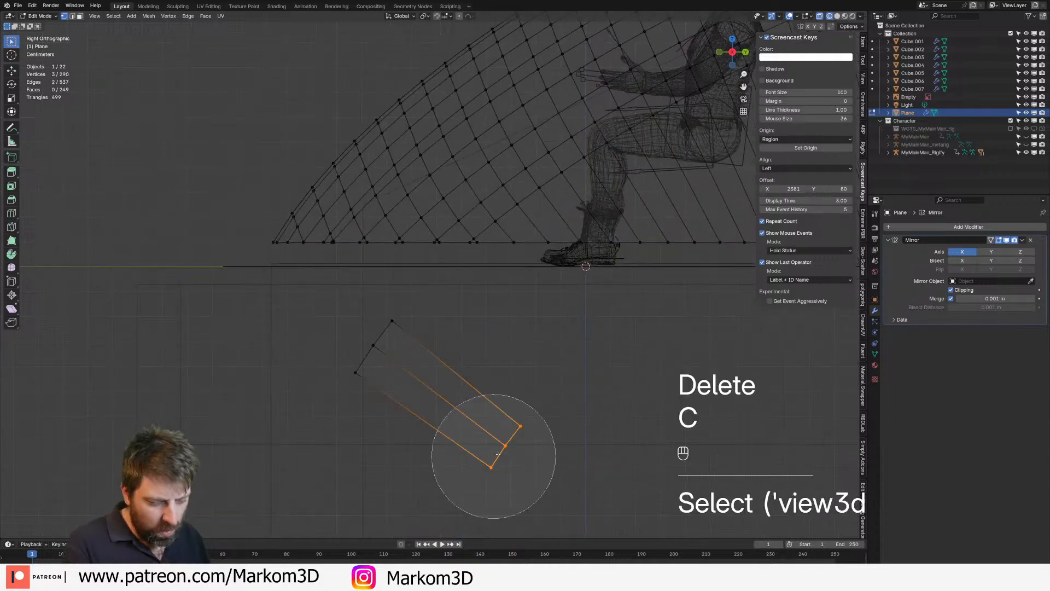
click(506, 445)
key(ctrl+l)
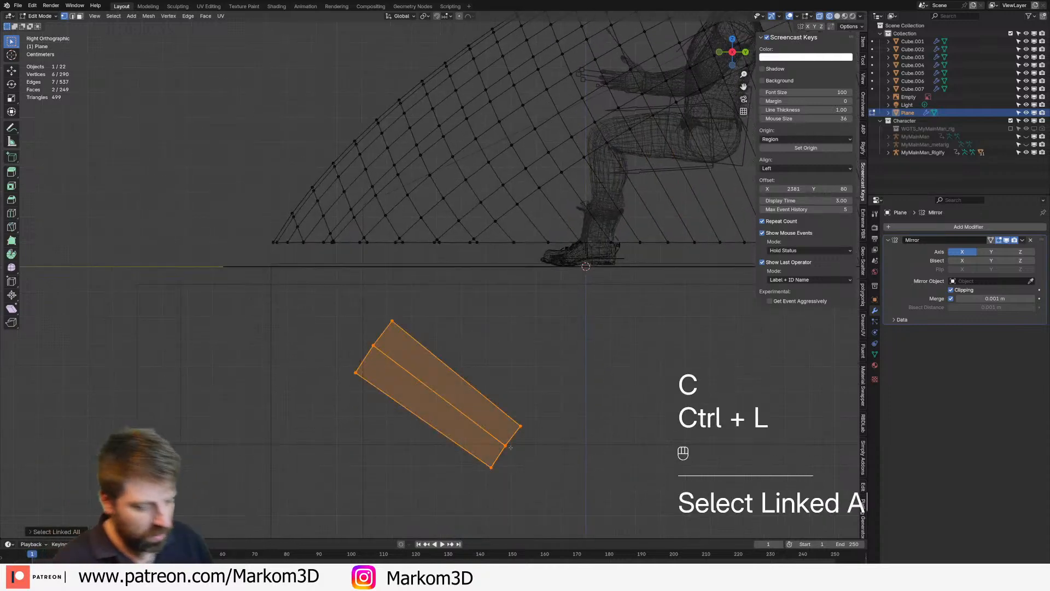
key(Delete)
click(503, 431)
scroll(523, 398, down, 5)
key(Tab)
key(z)
click(607, 207)
Move the whole canopy half-mesh about 0.06 m along X toward the centre line, and leave mesh editing
mouse_move(605, 217)
middle_down()
mouse_move(631, 226)
mouse_move(657, 331)
middle_up()
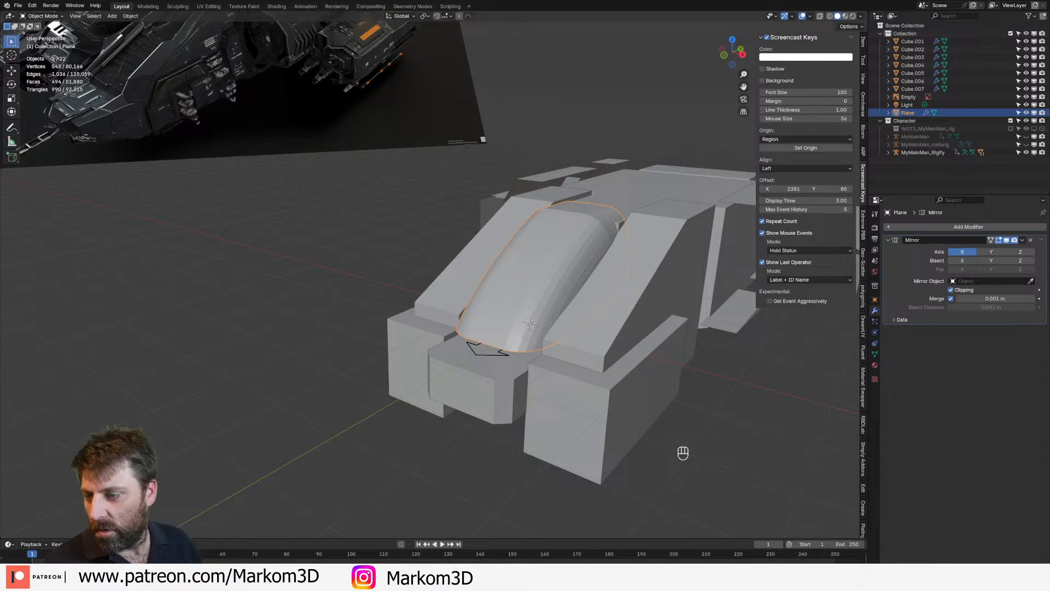
middle_drag(545, 289, 607, 335)
middle_drag(611, 370, 635, 294)
key(Tab)
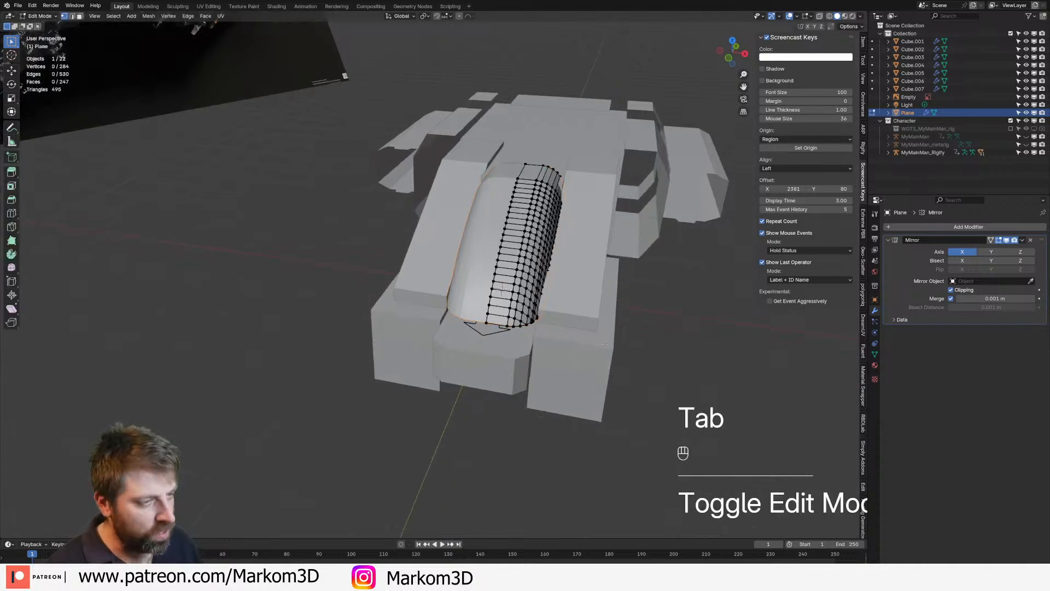
key(s)
key(a)
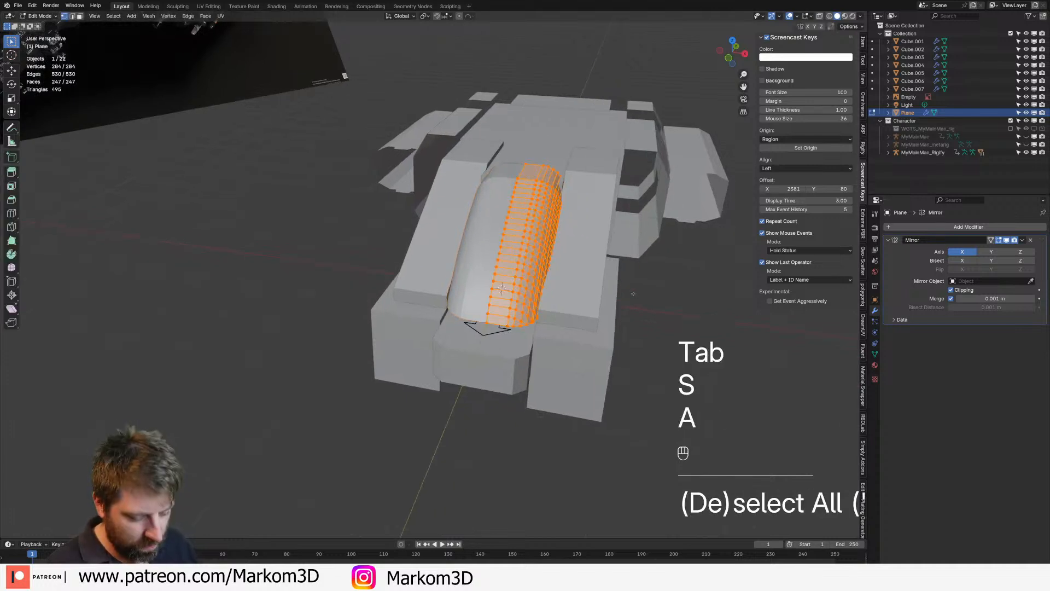
key(g)
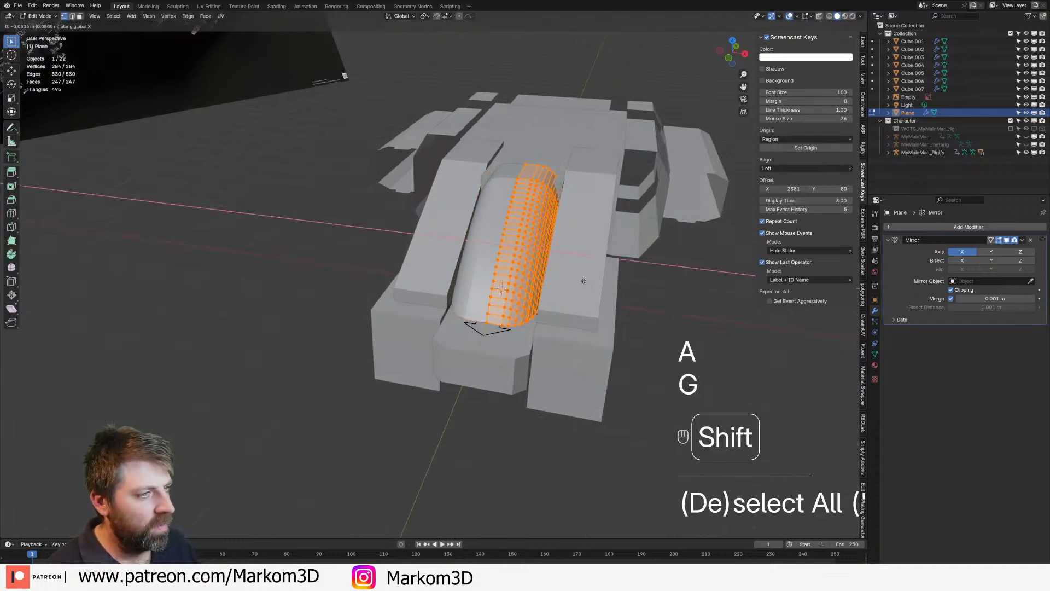
click(604, 286)
key(Tab)
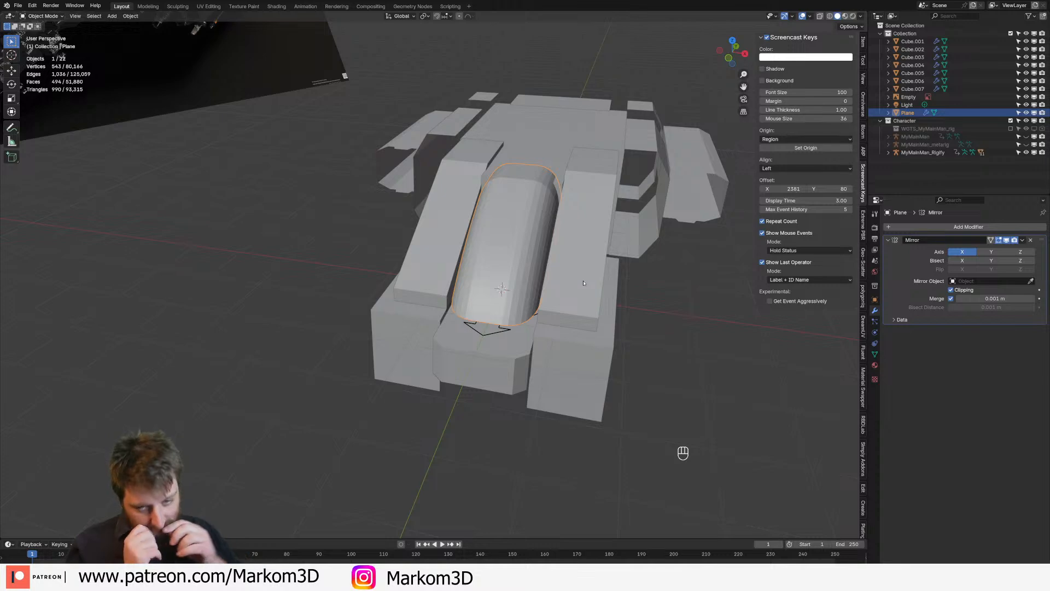
Examine the canopy shell's profile against the surrounding hull blocks in perspective and right side view
middle_drag(582, 284, 430, 278)
scroll(431, 277, up, 4)
key(Tab)
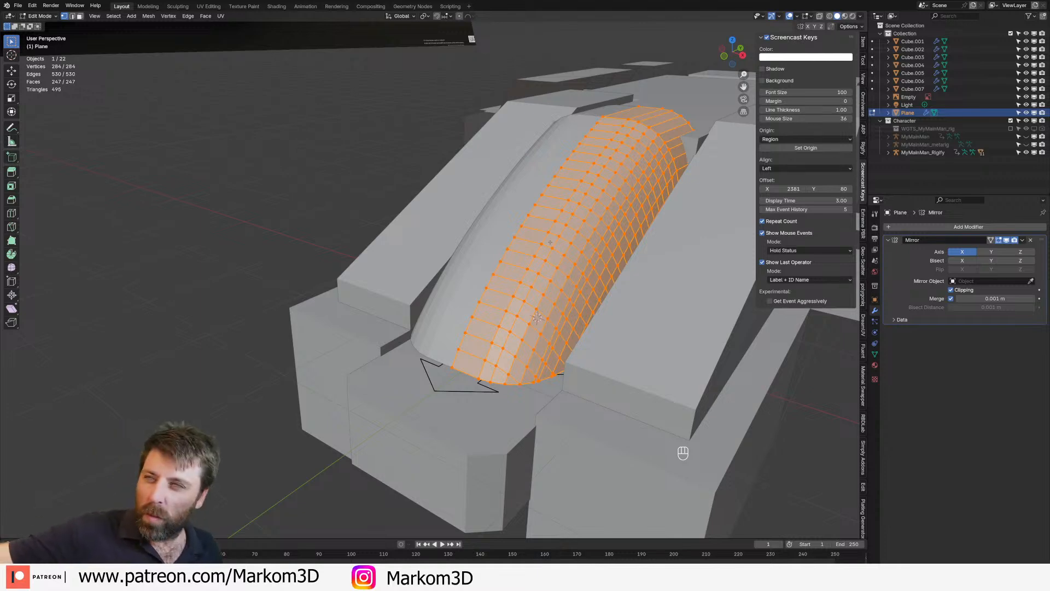
middle_drag(569, 183, 548, 174)
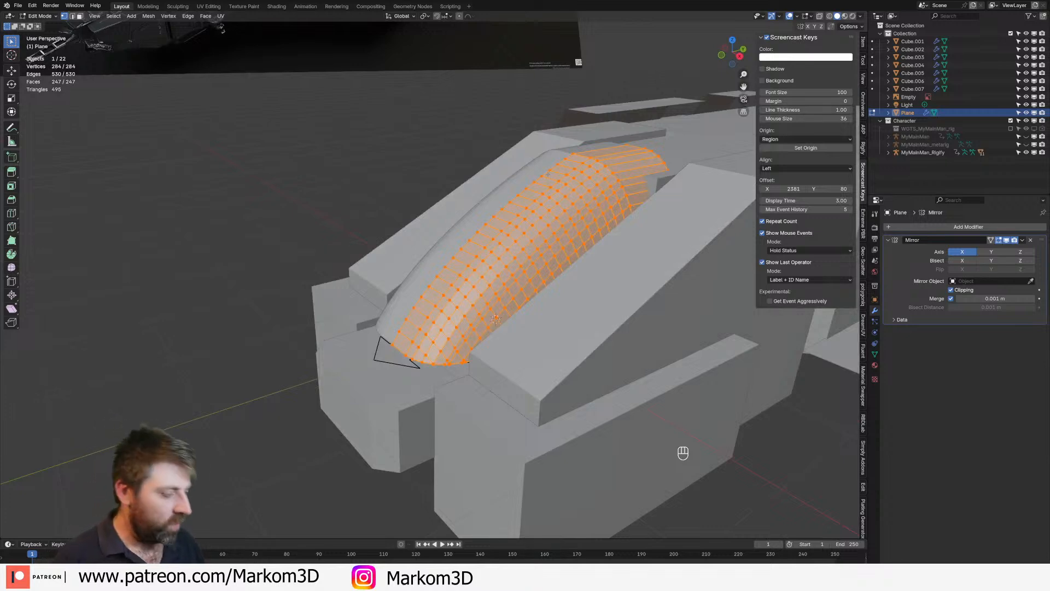
key(KP_3)
scroll(431, 281, up, 2)
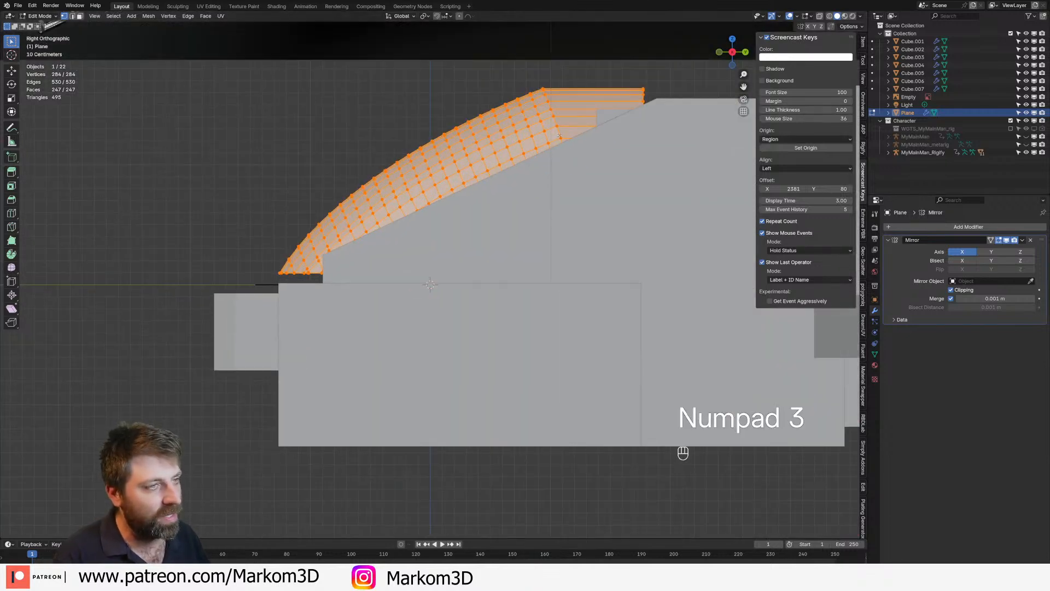
key(2)
key(z)
click(516, 189)
scroll(460, 237, down, 1)
key(Tab)
key(Tab)
Compare the canopy shell and neighbouring blocks in perspective with the cockpit in the reference image
middle_drag(459, 236, 481, 285)
key(a)
key(Tab)
click(481, 365)
scroll(481, 365, down, 3)
click(481, 322)
shift+middle_drag(156, 136, 239, 195)
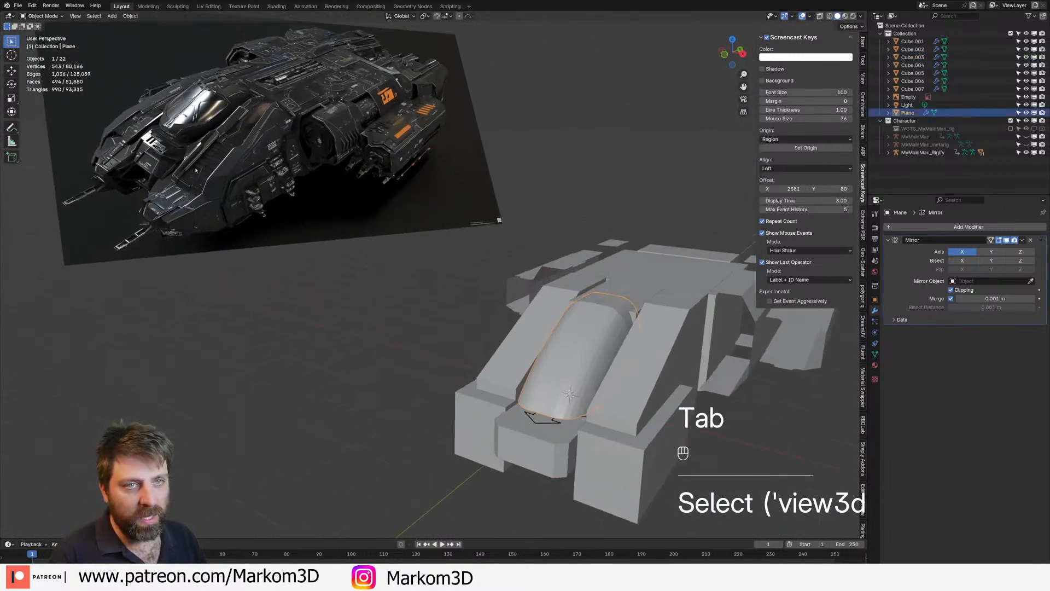
shift+middle_drag(716, 355, 665, 380)
middle_drag(679, 383, 523, 312)
scroll(629, 402, up, 2)
key(Tab)
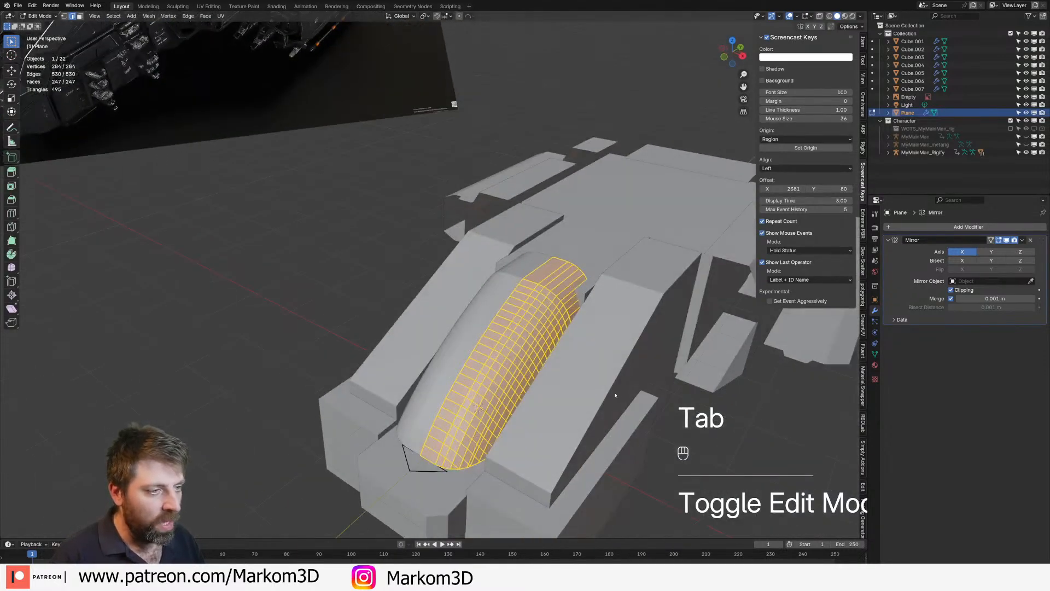
key(Tab)
Examine the mesh of the sloped side block beside the canopy from several angles
click(614, 385)
key(Tab)
middle_drag(613, 386, 591, 394)
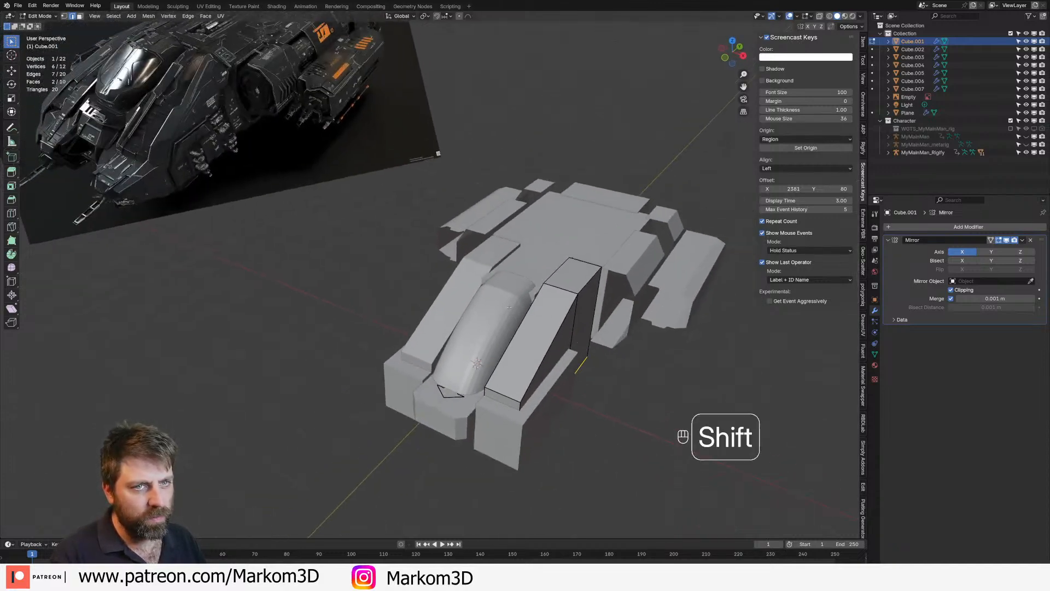
shift+middle_drag(577, 350, 513, 305)
scroll(513, 304, up, 2)
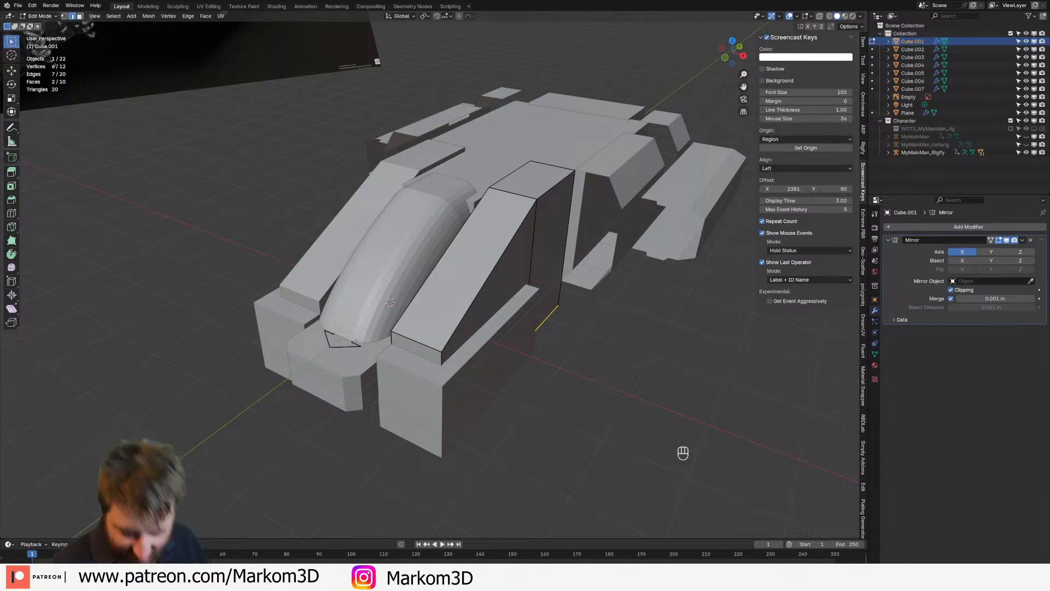
middle_drag(403, 338, 378, 327)
key(Tab)
Add a loop cut across the middle of the side block's slope and a second one close behind it
click(486, 288)
middle_drag(485, 289, 528, 323)
mouse_move(528, 323)
shift+middle_down()
mouse_move(601, 364)
mouse_move(513, 318)
shift+middle_up()
key(Tab)
click(539, 332)
key(ctrl+r)
click(524, 327)
click(526, 327)
right_click(527, 323)
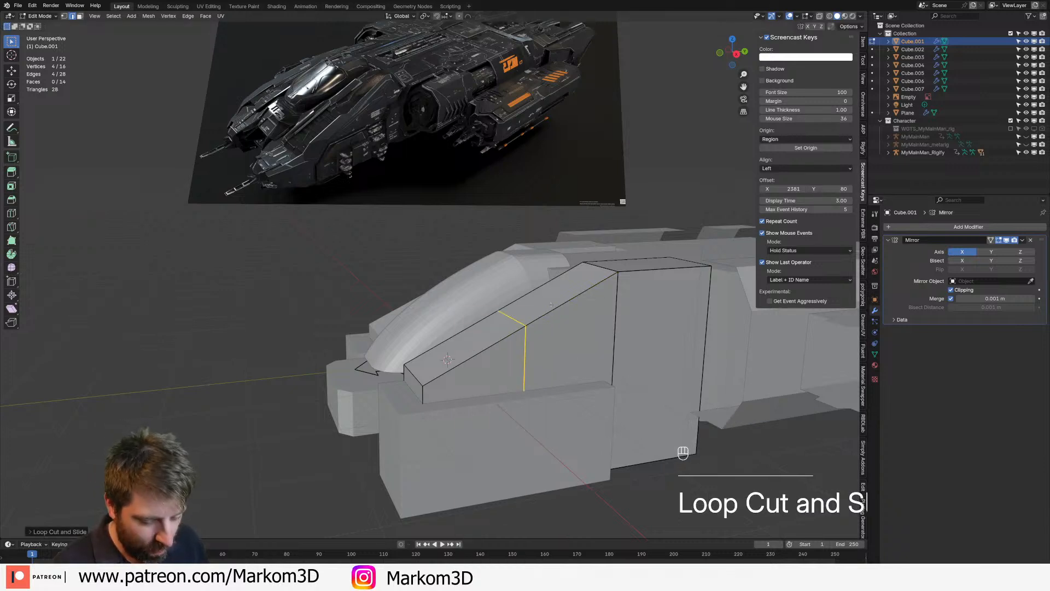
key(ctrl+r)
click(544, 320)
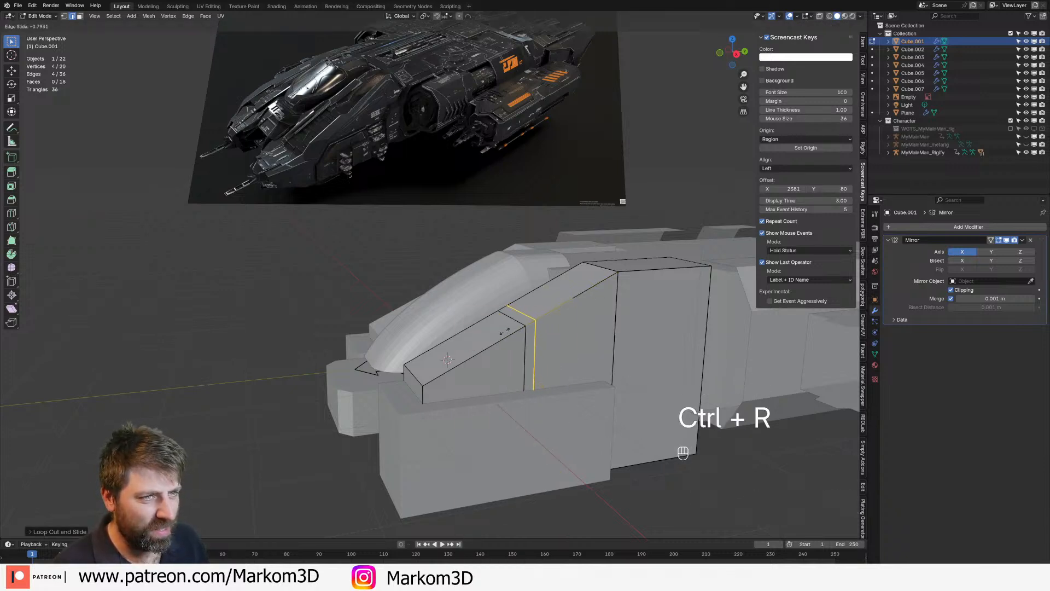
click(505, 331)
Lower the top edge between the two new loop cuts on the side block by about 0.06 m along Z
key(2)
click(520, 311)
key(g)
key(z)
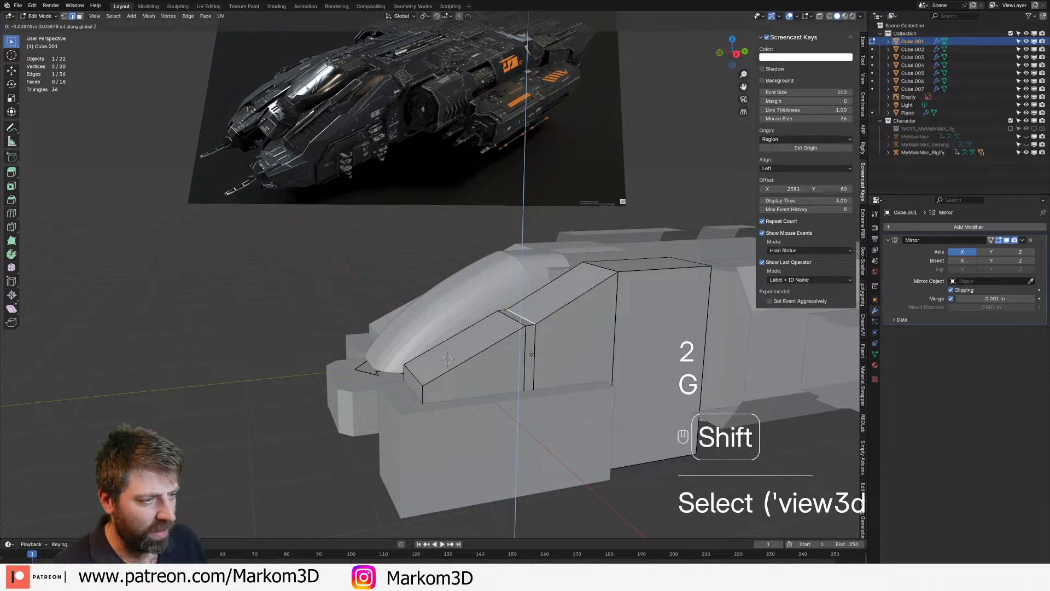
shift+click(529, 356)
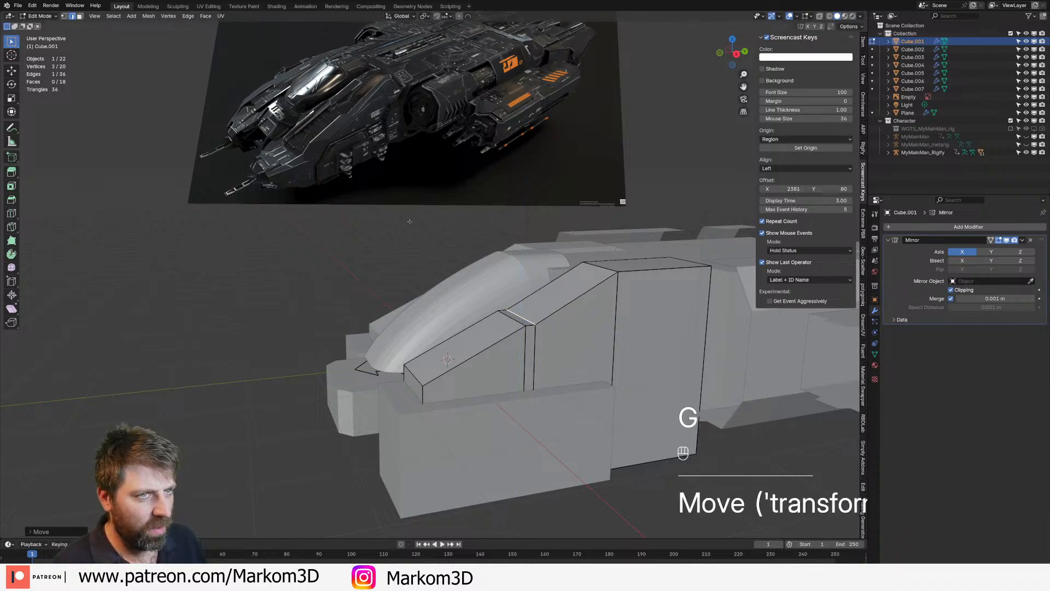
shift+middle_drag(504, 340, 399, 384)
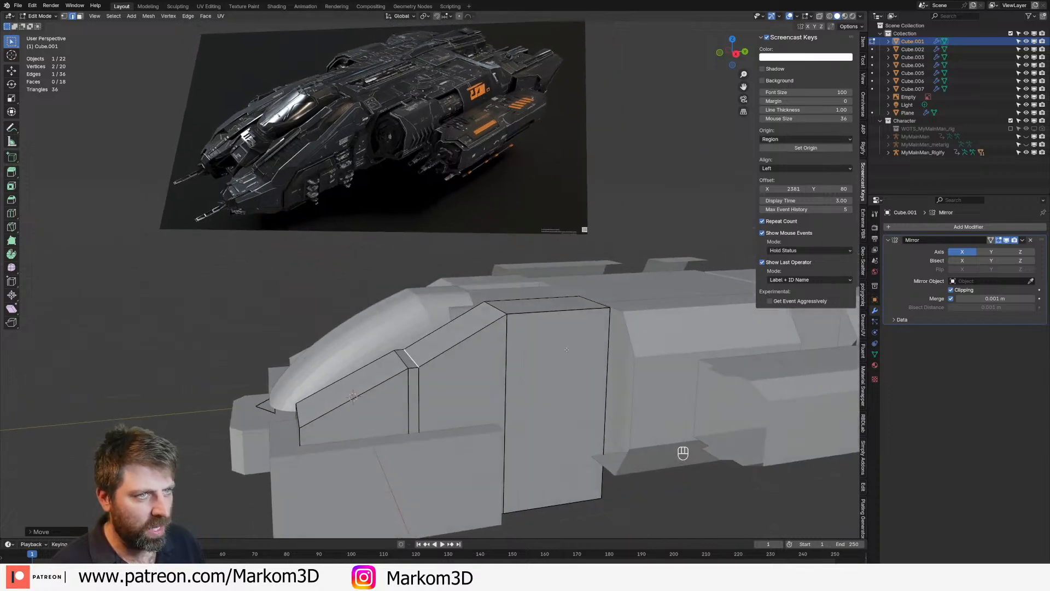
Shorten the side block by moving its rear face forward along Y
key(3)
key(z)
key(3)
click(594, 372)
click(613, 372)
key(z)
click(594, 369)
click(588, 413)
key(z)
click(648, 394)
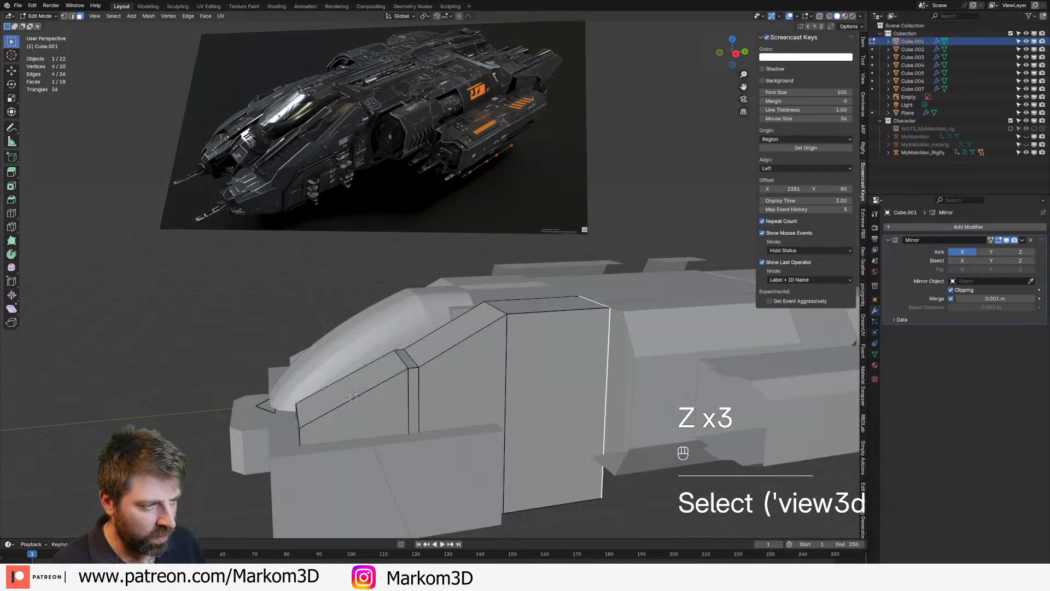
key(g)
key(y)
click(609, 429)
Extend the main hull block behind the side block by moving its front edges forward along Y to meet the side block's rear
key(Tab)
click(620, 385)
key(Tab)
key(3)
click(619, 383)
key(2)
shift+click(607, 307)
click(588, 301)
shift+click(606, 308)
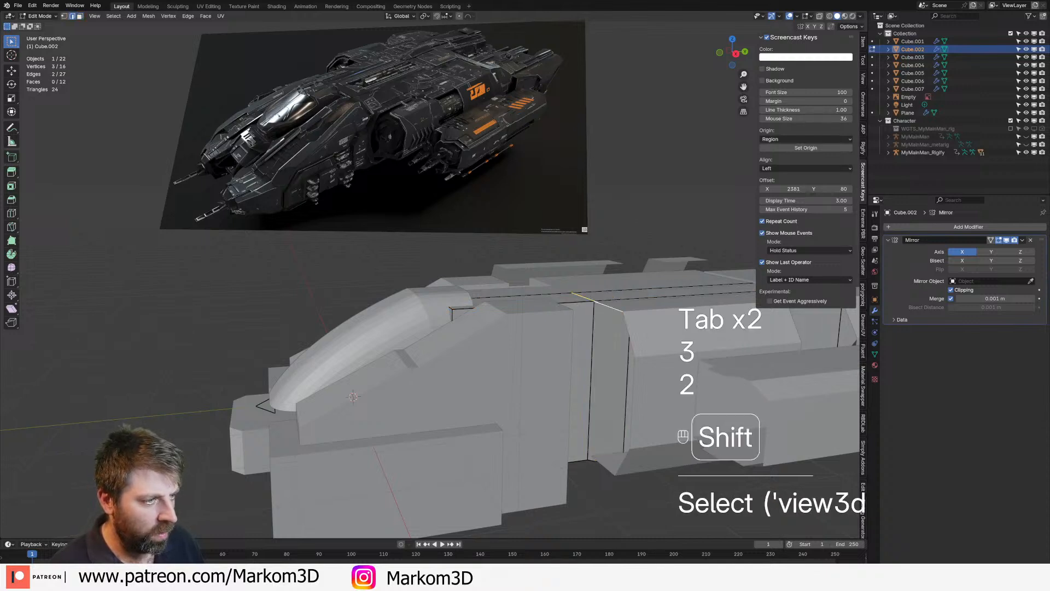
key(z)
click(569, 346)
shift+click(581, 443)
shift+click(600, 462)
key(ctrl+z)
key(ctrl+z)
shift+click(577, 455)
key(z)
click(620, 453)
key(g)
key(y)
click(576, 475)
middle_drag(576, 475, 557, 482)
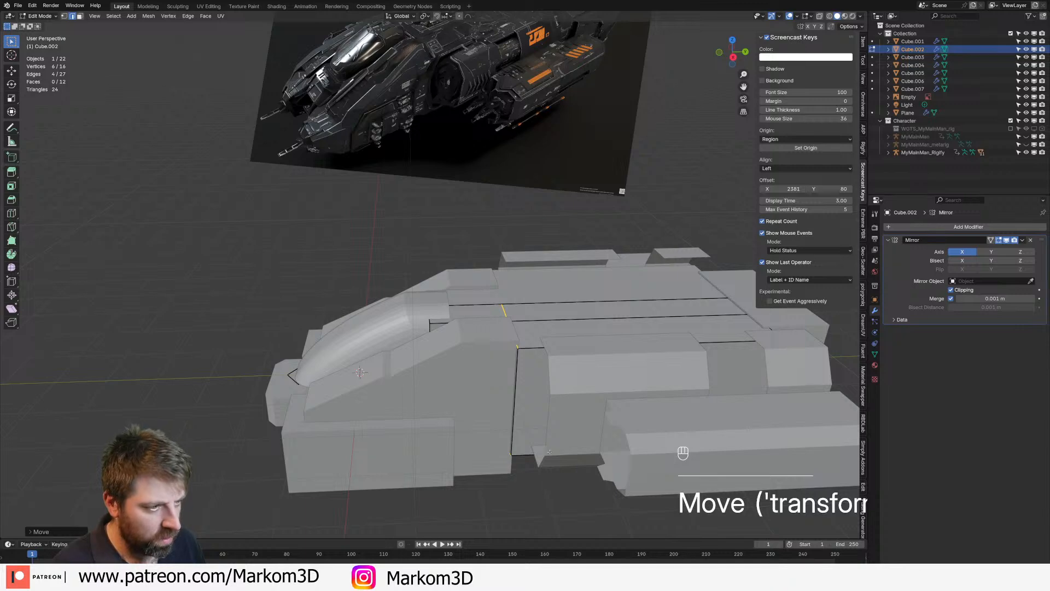
Thin the side block into a narrow plate by moving its outer side faces about 0.7 m inward along X
key(Tab)
middle_drag(461, 358, 517, 389)
click(520, 381)
key(Tab)
key(3)
shift+click(512, 389)
shift+click(552, 358)
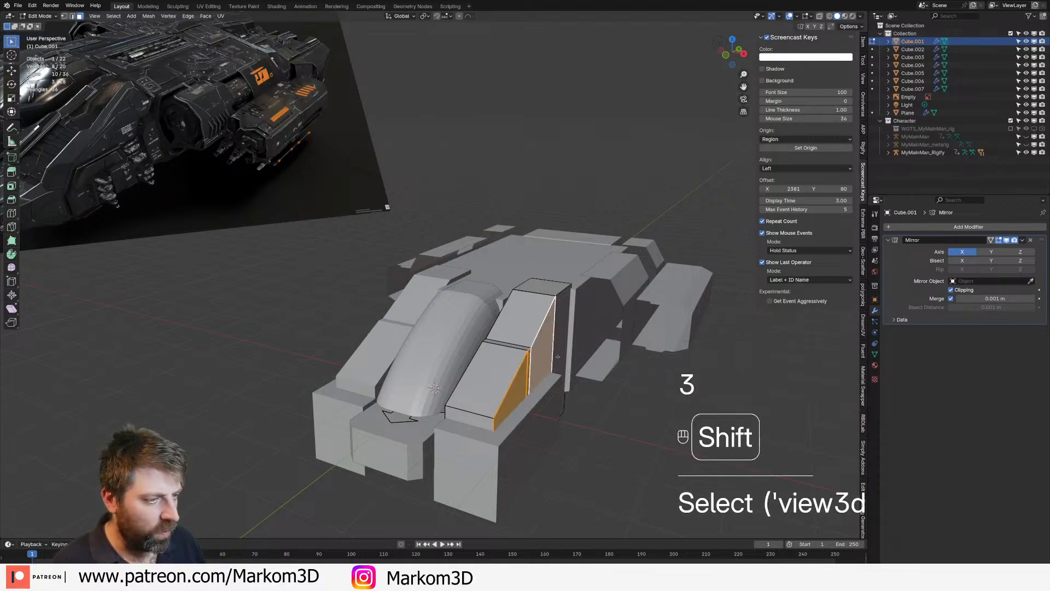
shift+click(555, 358)
key(g)
key(y)
key(x)
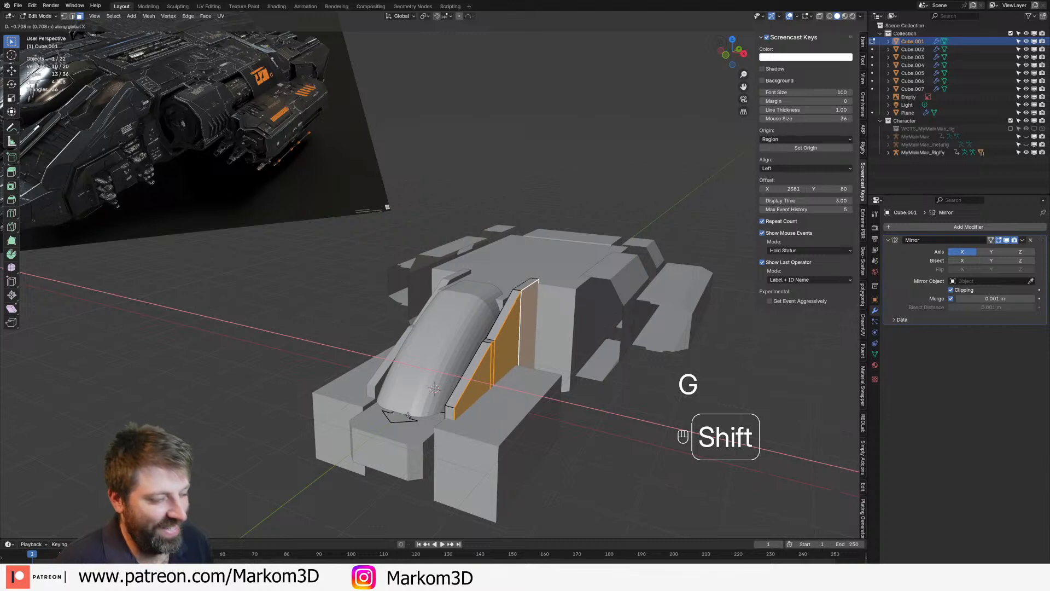
click(413, 417)
Duplicate the whole thin side plate in top view and place the copy farther outward along X
shift+middle_drag(413, 417, 577, 412)
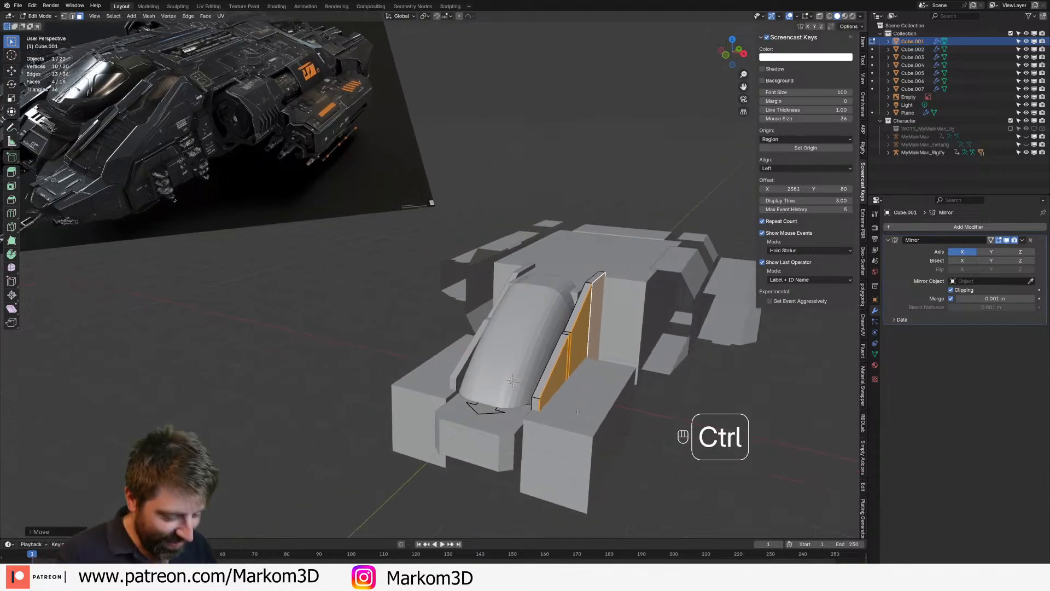
key(ctrl+l)
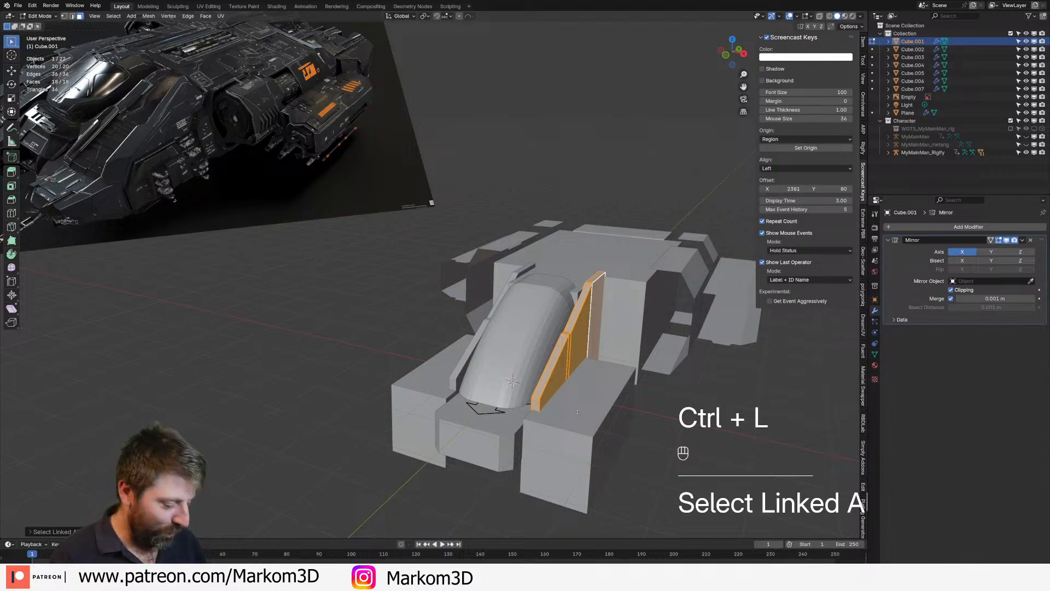
key(KP_7)
shift+middle_drag(581, 420, 583, 384)
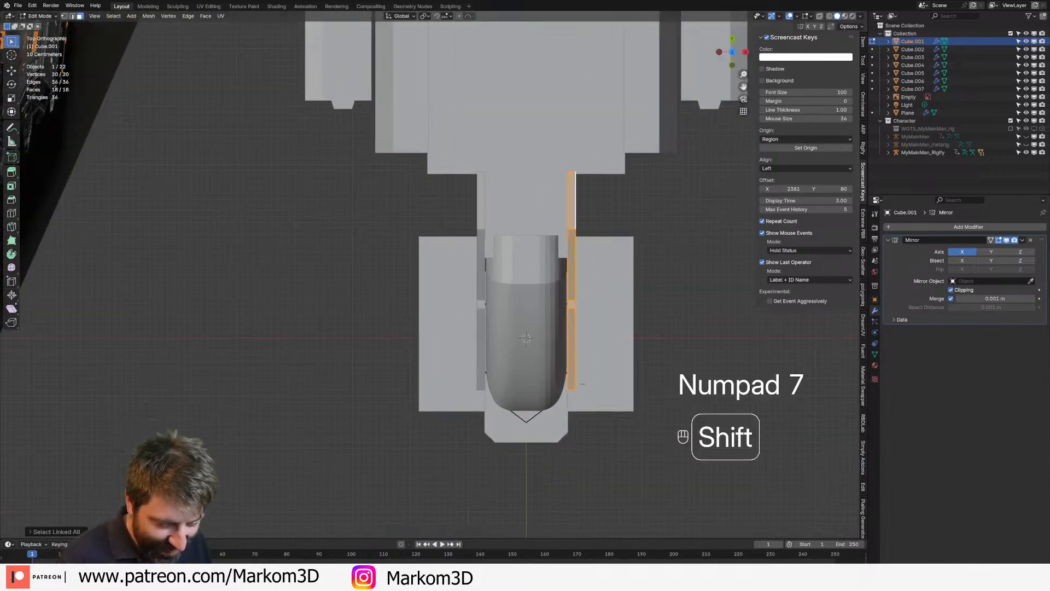
key(shift+d)
key(y)
key(x)
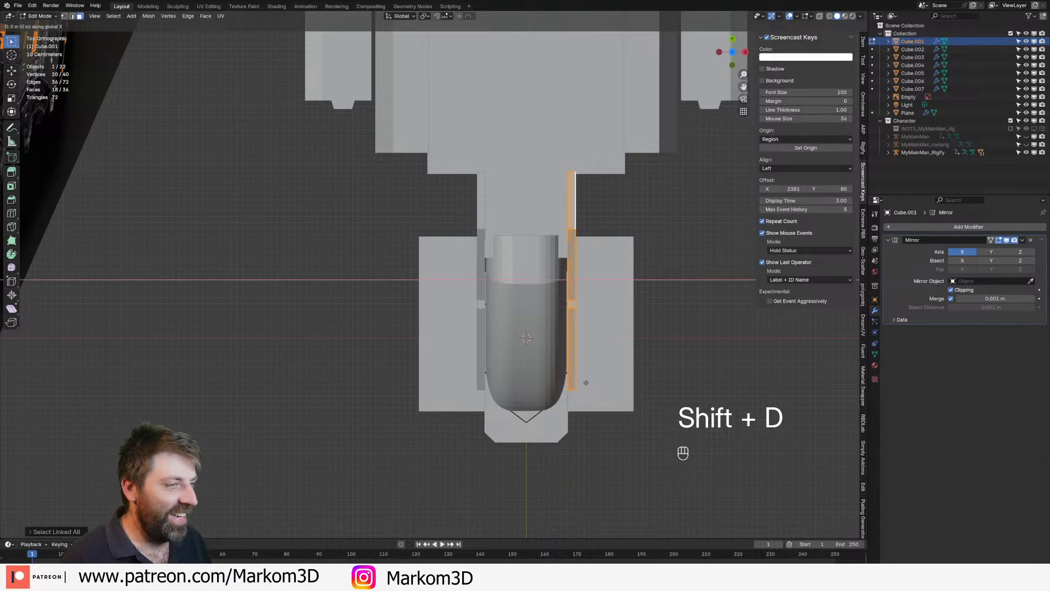
click(666, 385)
middle_drag(624, 368, 520, 246)
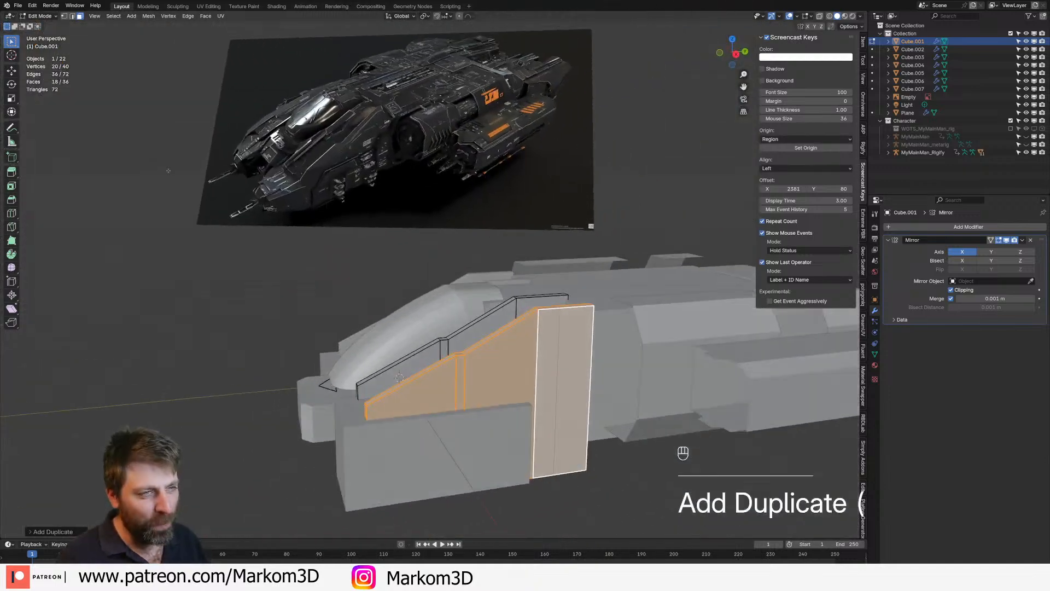
Extrude the front end faces of both side plates forward past the front of the lower block
middle_drag(266, 217, 383, 434)
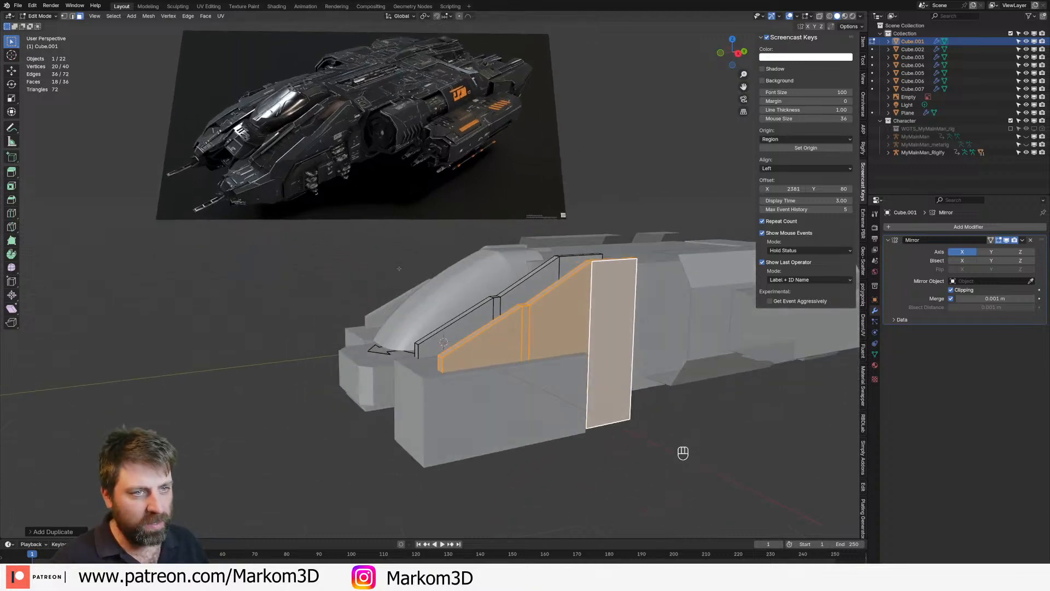
middle_drag(397, 272, 432, 296)
key(3)
click(493, 356)
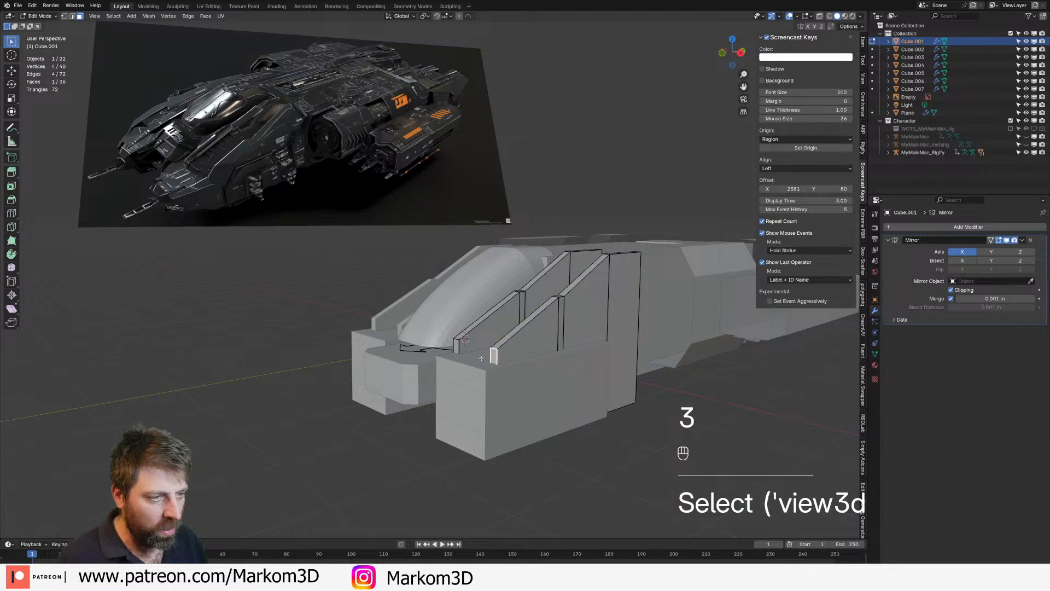
key(e)
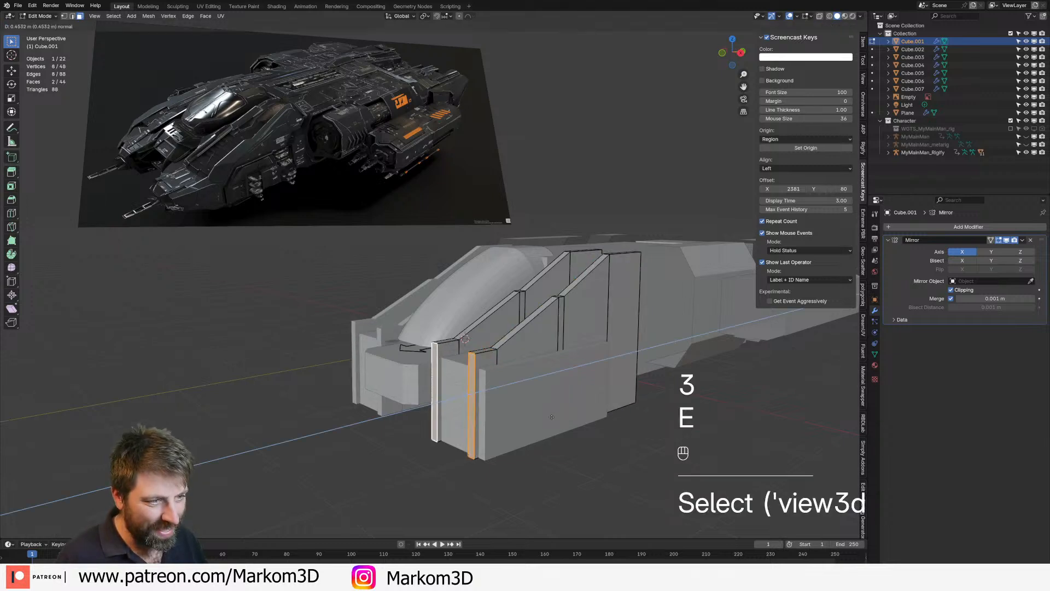
click(467, 368)
Adjust the height of the top front edges of both extruded side plates along Z
key(2)
click(464, 355)
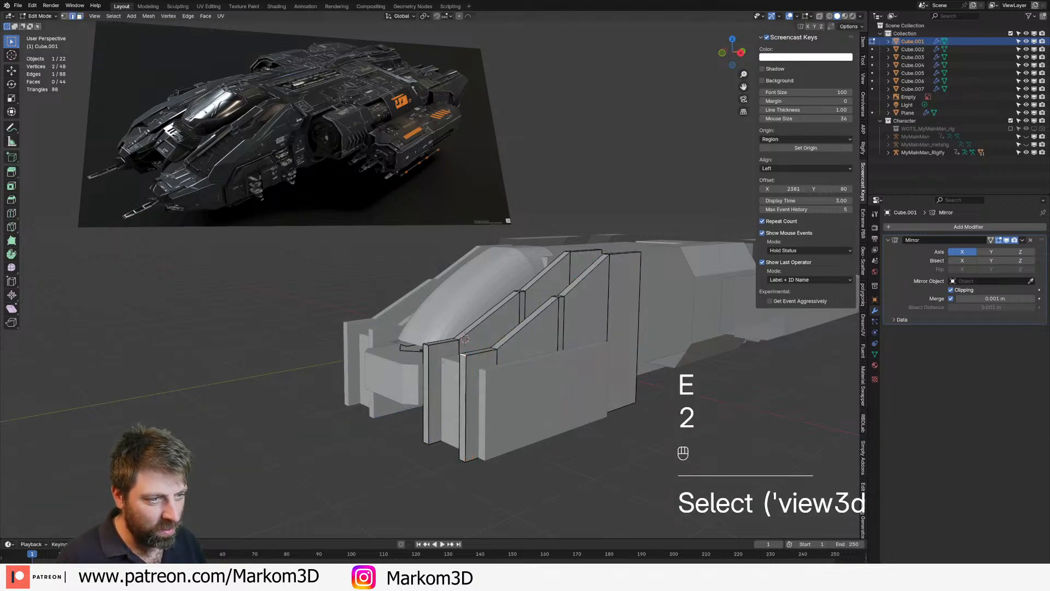
key(g)
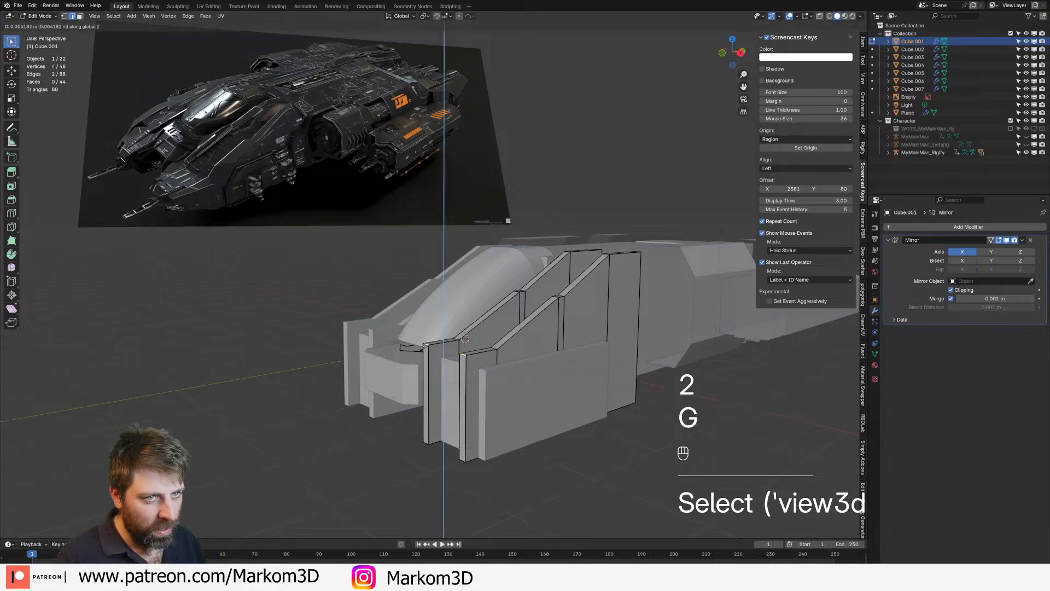
click(417, 412)
key(Tab)
scroll(480, 428, down, 4)
middle_drag(417, 412, 482, 405)
scroll(495, 449, up, 2)
Select the edge loop running along the outer side plate's front, sloped top and rear outline
key(Tab)
shift+middle_drag(569, 351, 505, 370)
scroll(505, 369, up, 1)
key(2)
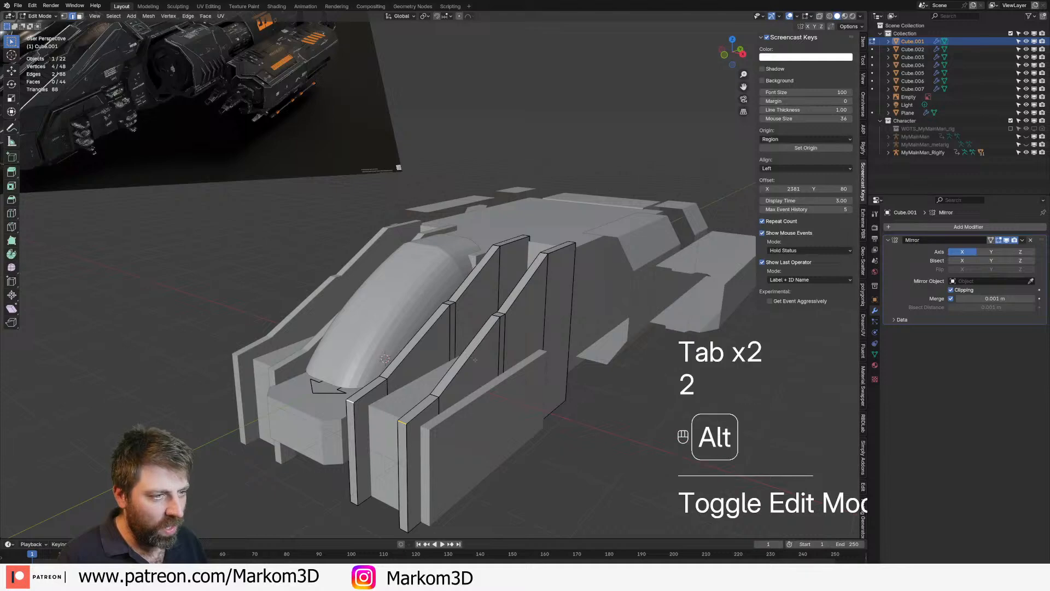
alt+shift+click(459, 345)
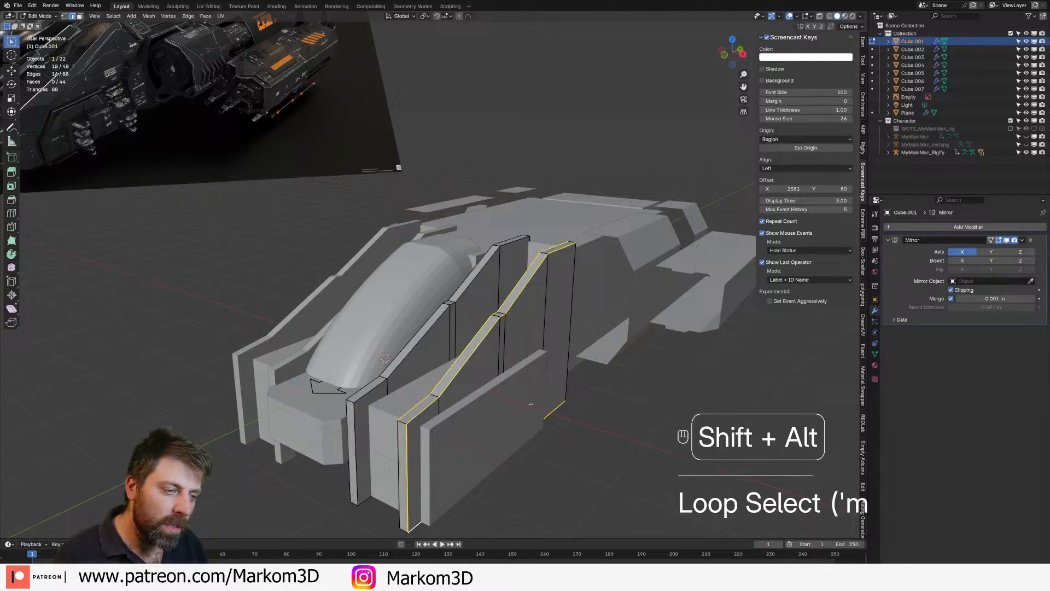
Try to bevel both perimeter edge loops of the outer front side plate with 4 segments
middle_drag(528, 383, 640, 408)
alt+shift+click(617, 458)
middle_drag(617, 458, 566, 477)
middle_drag(446, 370, 516, 310)
shift+click(549, 309)
key(z)
click(491, 381)
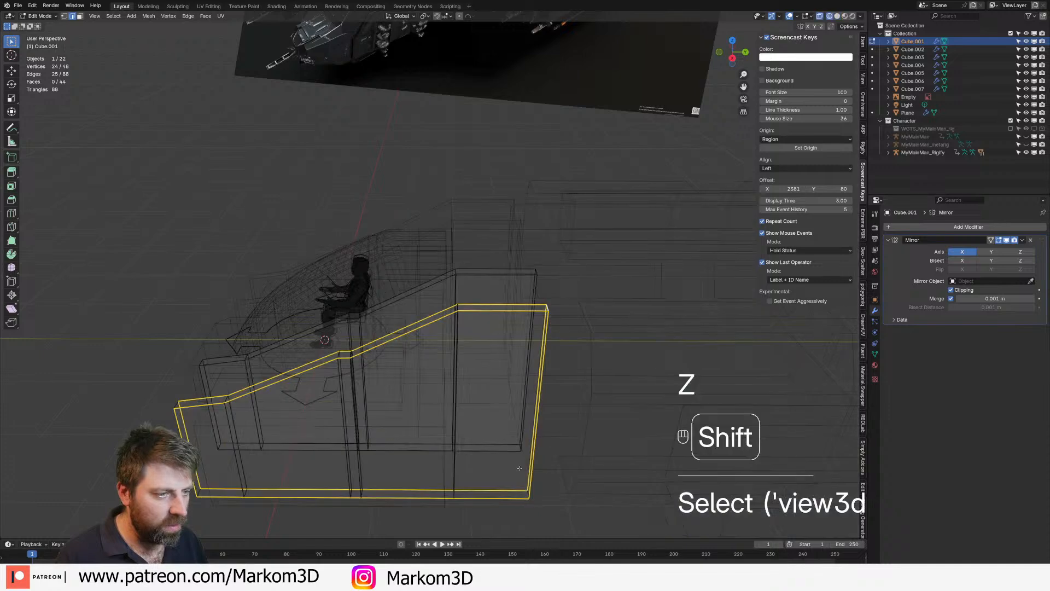
shift+middle_drag(522, 465, 547, 414)
shift+click(552, 444)
middle_drag(336, 439, 409, 410)
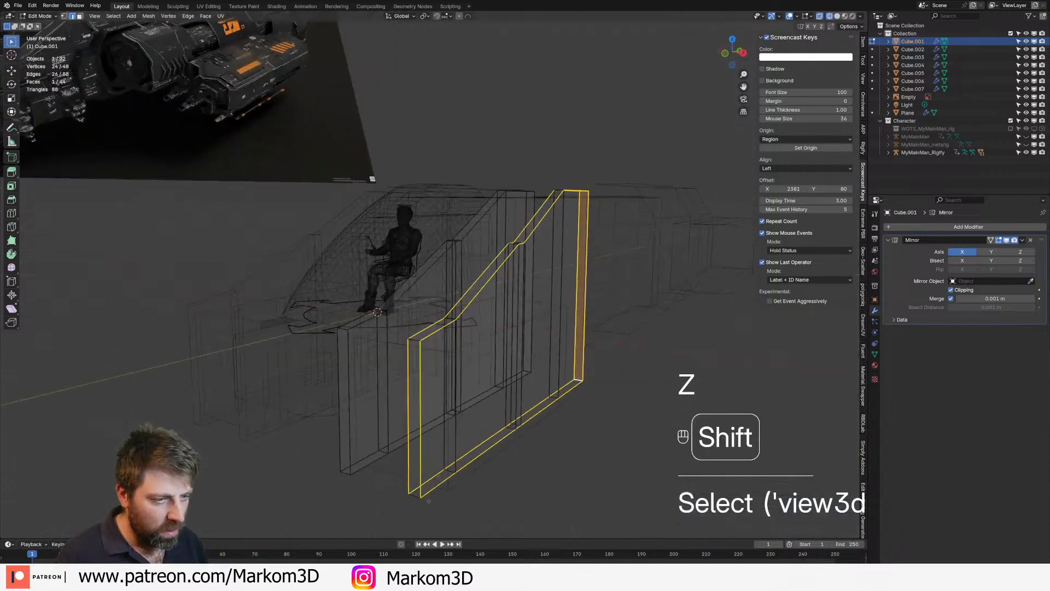
shift+click(417, 341)
key(z)
click(509, 380)
key(ctrl+b)
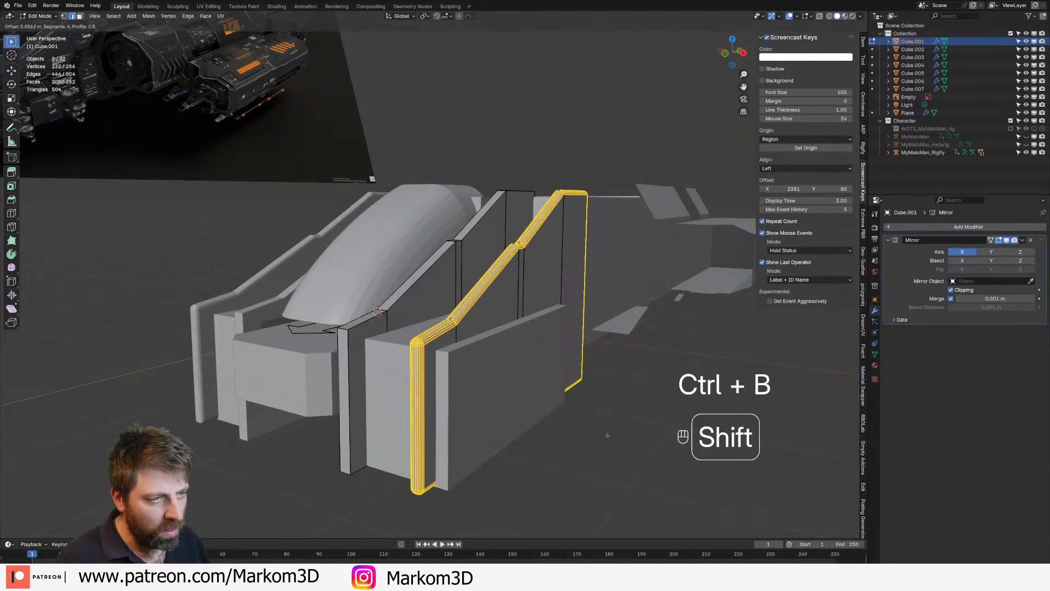
right_click(591, 425)
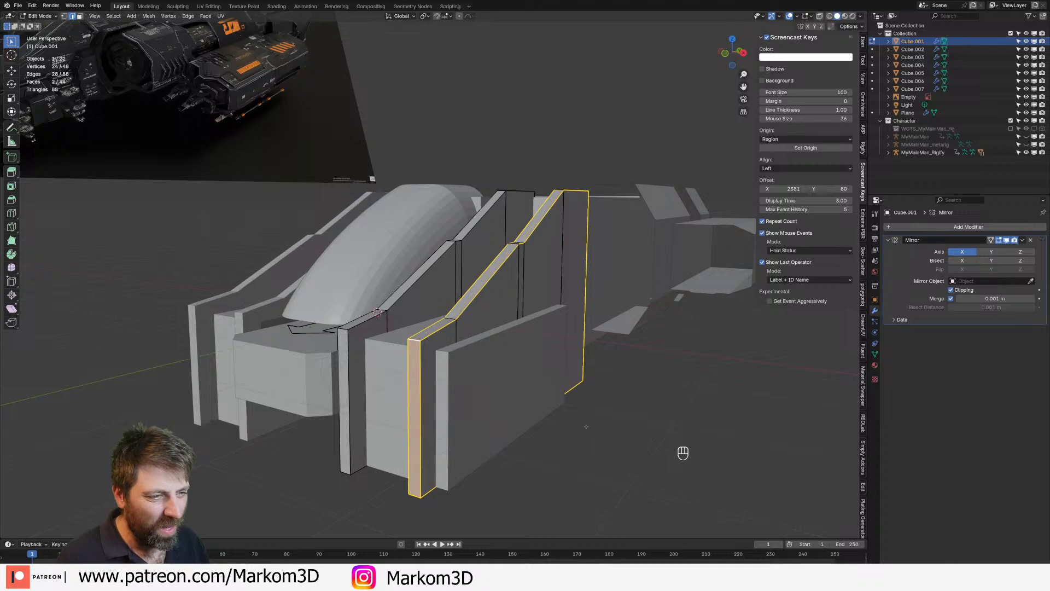
key(Tab)
scroll(591, 425, down, 3)
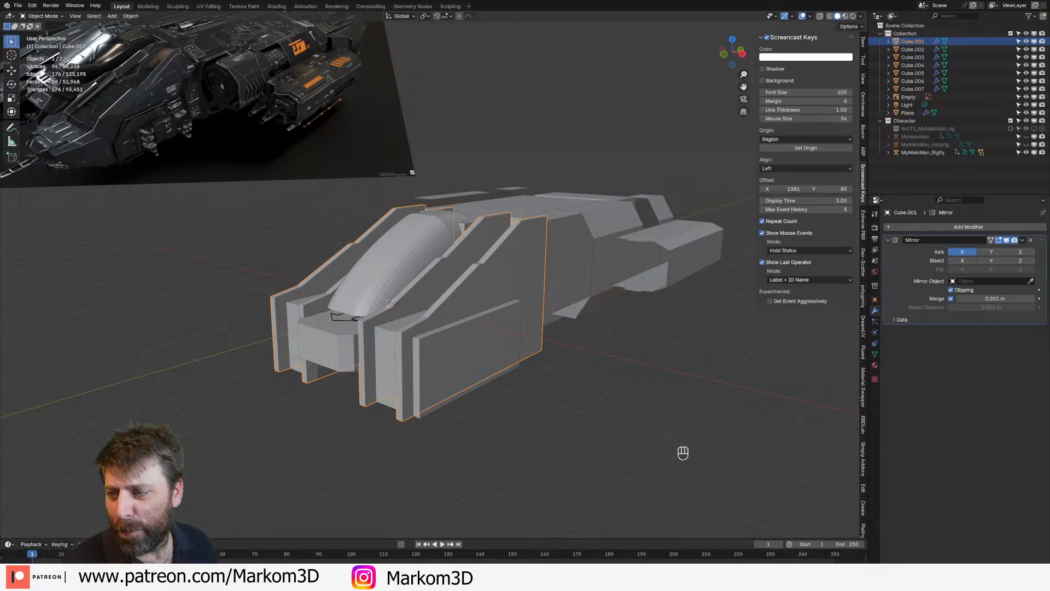
Raise the rear bottom face of the outer front side plate about 1.3 m along Z
middle_drag(310, 367, 517, 358)
key(Tab)
key(3)
click(513, 337)
key(g)
key(z)
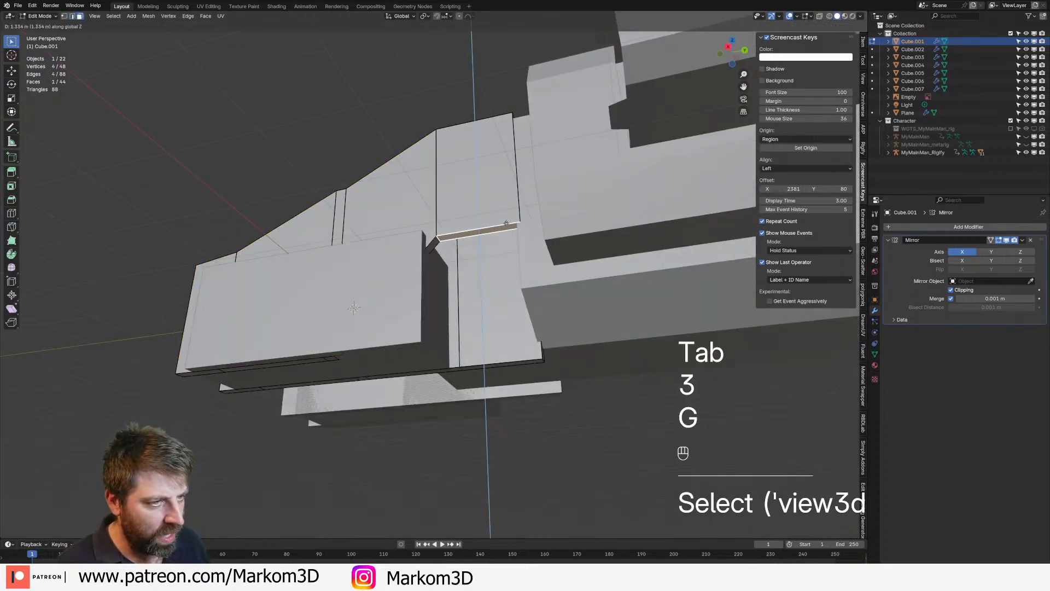
click(514, 219)
middle_drag(513, 219, 459, 291)
scroll(527, 270, down, 4)
key(Tab)
key(Tab)
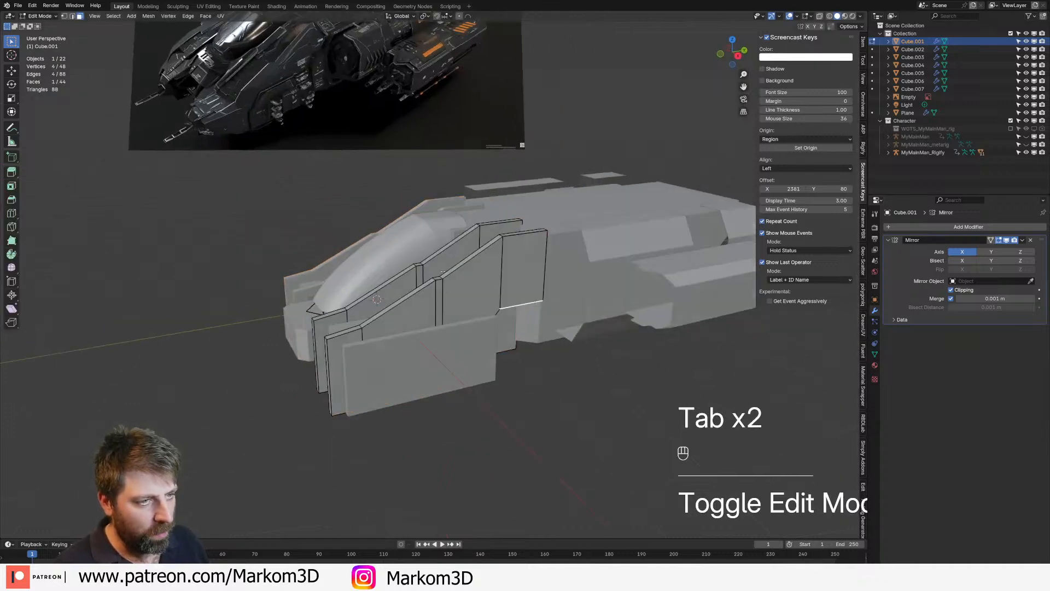
Undo the select-all and the move of the outer plate's rear bottom face
key(a)
key(ctrl+z)
key(ctrl+z)
key(ctrl+z)
key(ctrl+z)
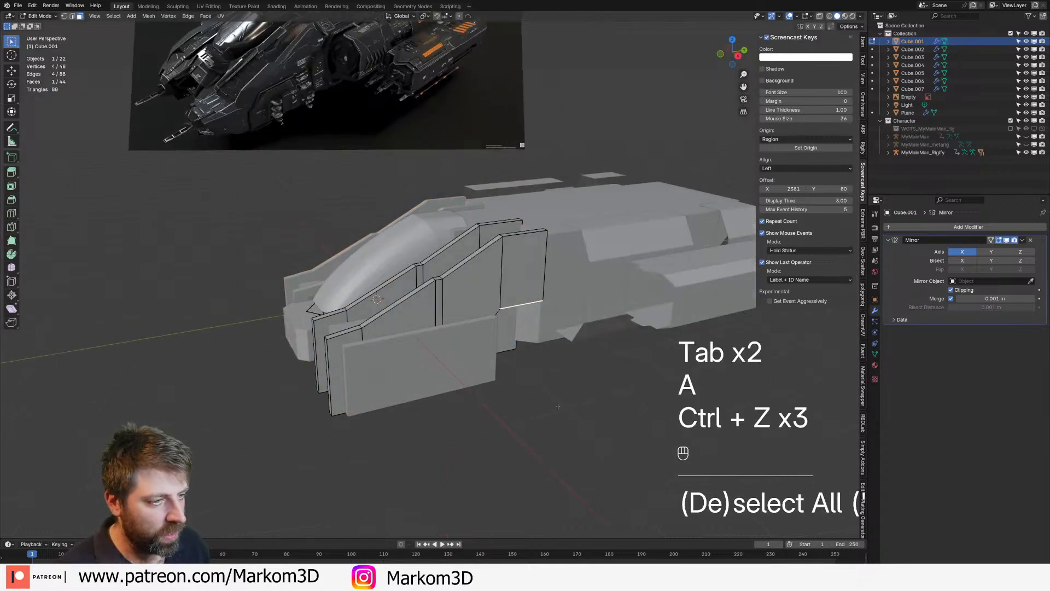
Raise the rear bottom faces of both the outer and inner front side plates together along Z
middle_drag(553, 404, 484, 300)
shift+click(482, 304)
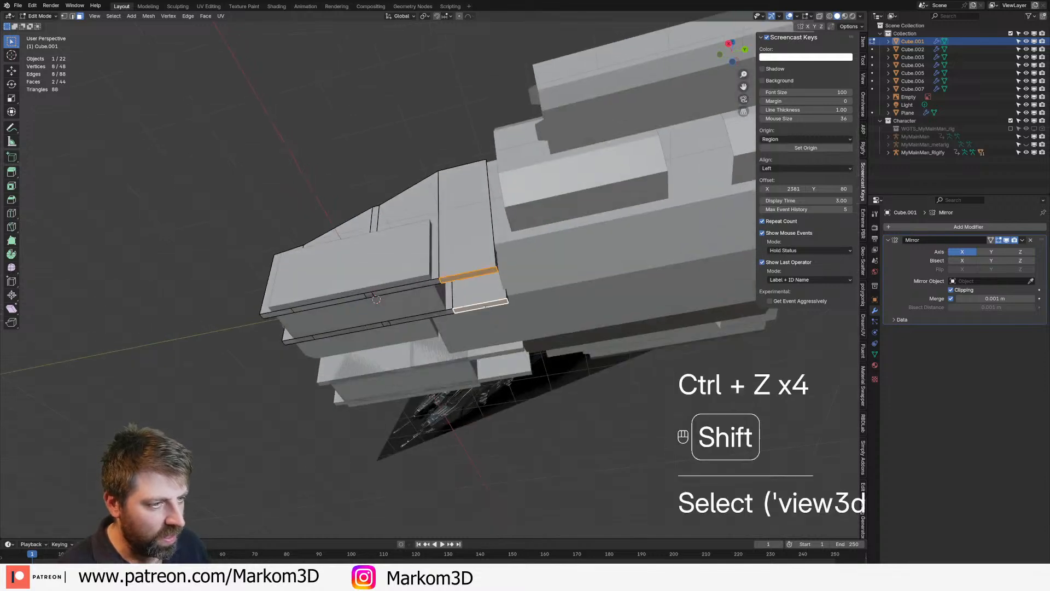
key(g)
key(z)
click(479, 246)
middle_drag(478, 246, 515, 365)
Lower the complete front side-plate mesh, Cube.001, relative to the hull
key(a)
key(g)
click(512, 336)
key(Tab)
click(429, 386)
middle_drag(430, 397, 443, 342)
key(Tab)
click(425, 351)
key(Tab)
click(423, 353)
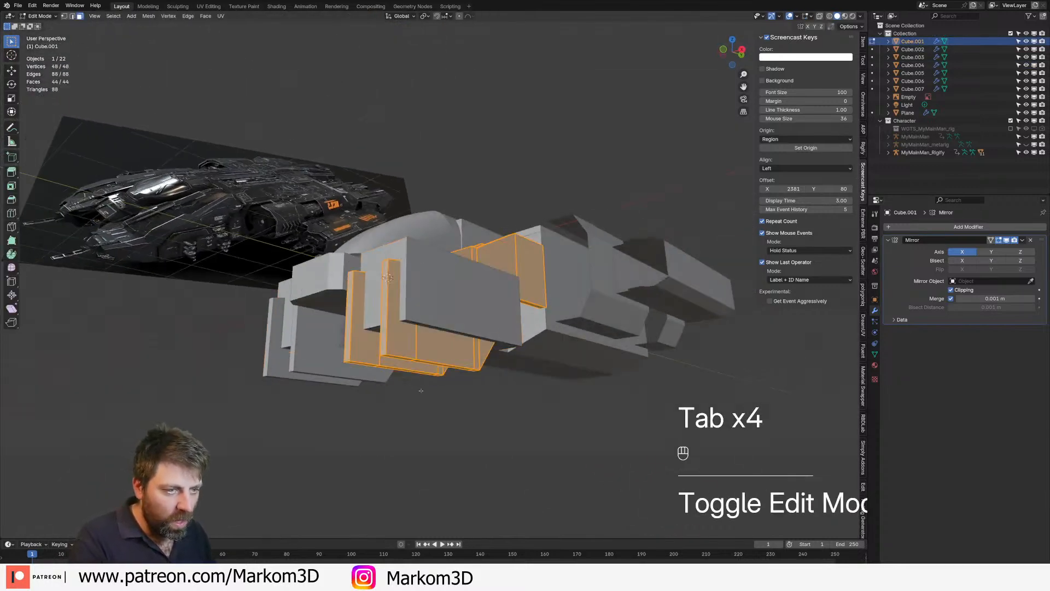
key(Tab)
Raise the front bottom vertices of both side plates about 0.7 m along Z, working through the mesh in the right side view
middle_drag(422, 387, 417, 347)
key(KP_3)
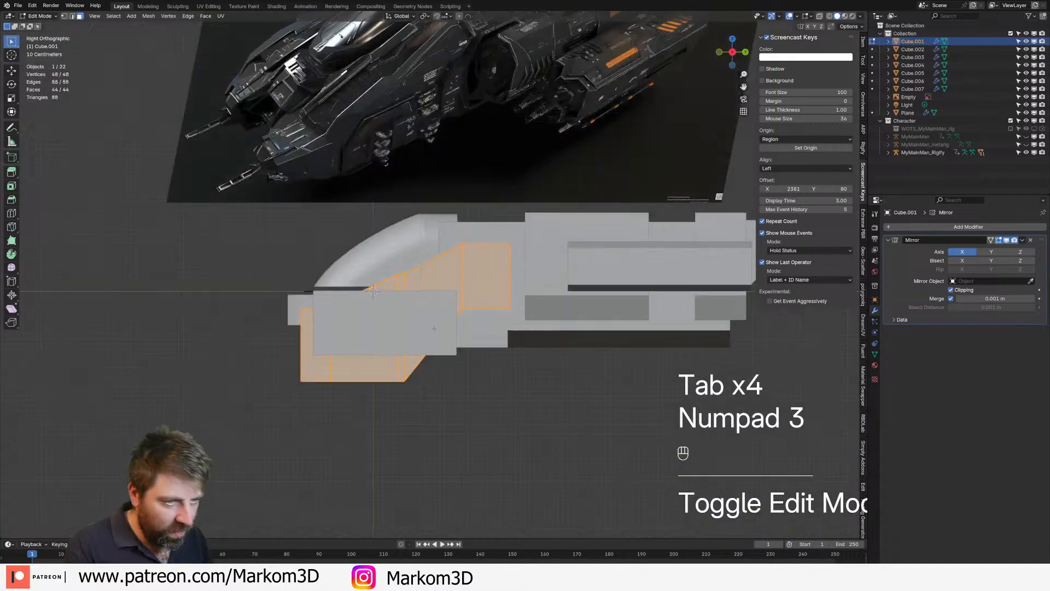
key(1)
key(z)
click(436, 435)
key(b)
drag(456, 392, 285, 355)
key(g)
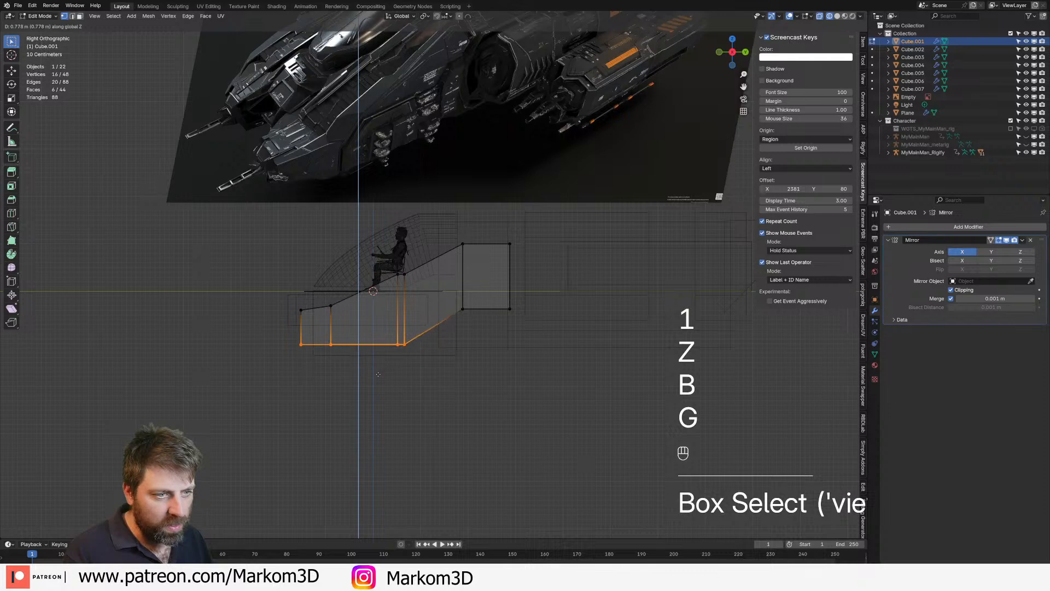
click(446, 335)
key(Tab)
key(Tab)
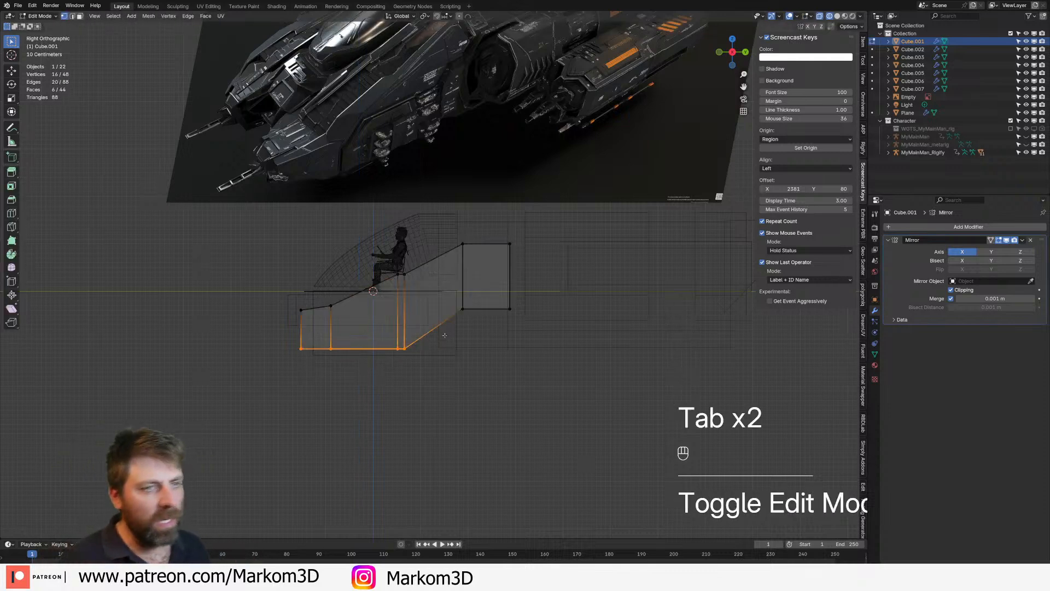
Return to solid shading and lower the top face of the outer front box, Cube.004, about 0.6 m along Z
mouse_move(445, 334)
middle_down()
mouse_move(601, 421)
mouse_move(565, 363)
middle_up()
key(z)
click(607, 368)
click(459, 383)
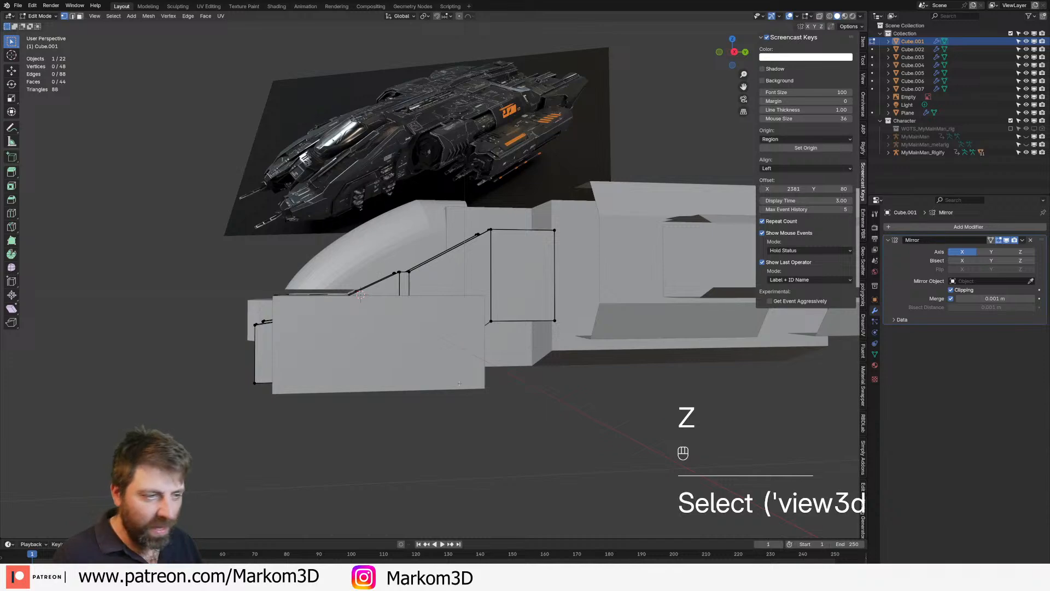
key(Tab)
click(459, 383)
middle_drag(460, 384, 503, 395)
key(Tab)
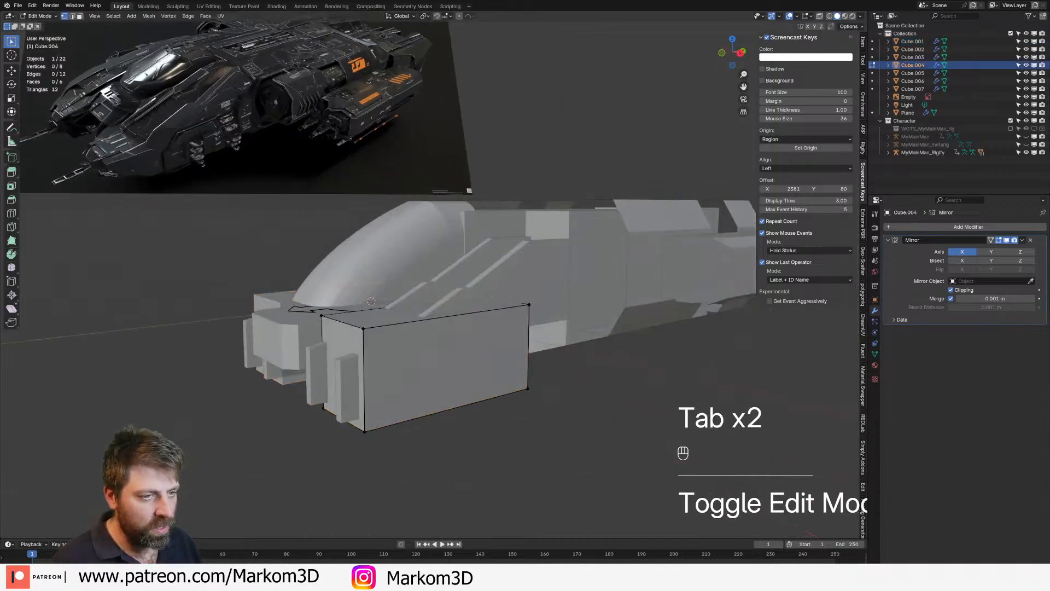
key(3)
click(389, 318)
key(g)
key(z)
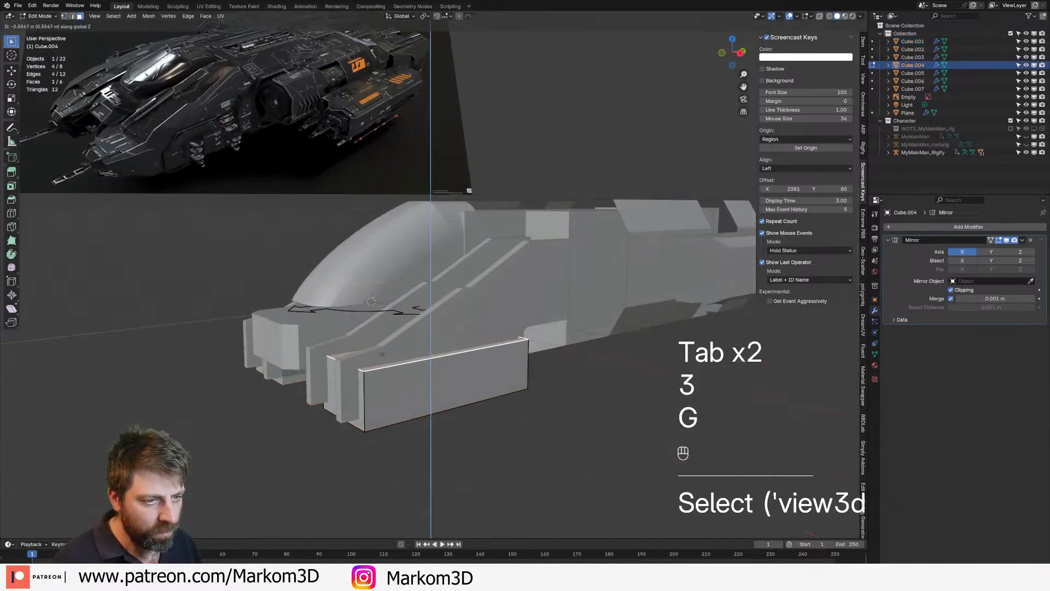
click(402, 362)
click(430, 404)
middle_drag(430, 405, 489, 336)
Raise the complete front side-plate mesh, Cube.001, along Z so it sits closer to the canopy height
key(Tab)
click(486, 334)
key(Tab)
key(Tab)
key(Tab)
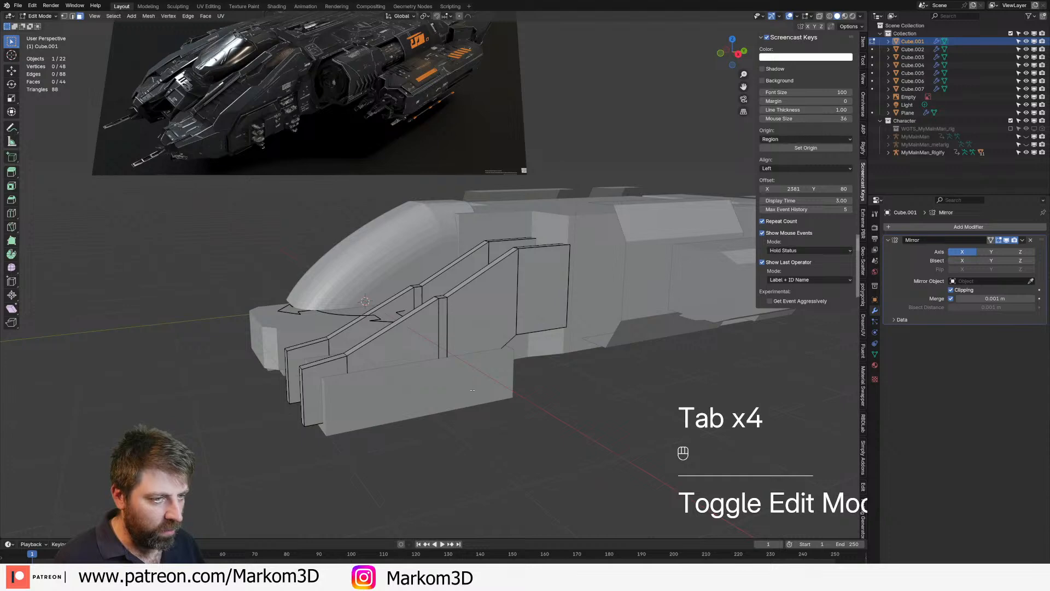
key(a)
key(g)
key(z)
click(468, 363)
key(Tab)
key(Tab)
middle_drag(468, 364, 444, 339)
Raise the whole outer front box, Cube.004, in the right side view until its bottom lines up with the hull's bottom
key(Tab)
click(443, 340)
key(Tab)
key(a)
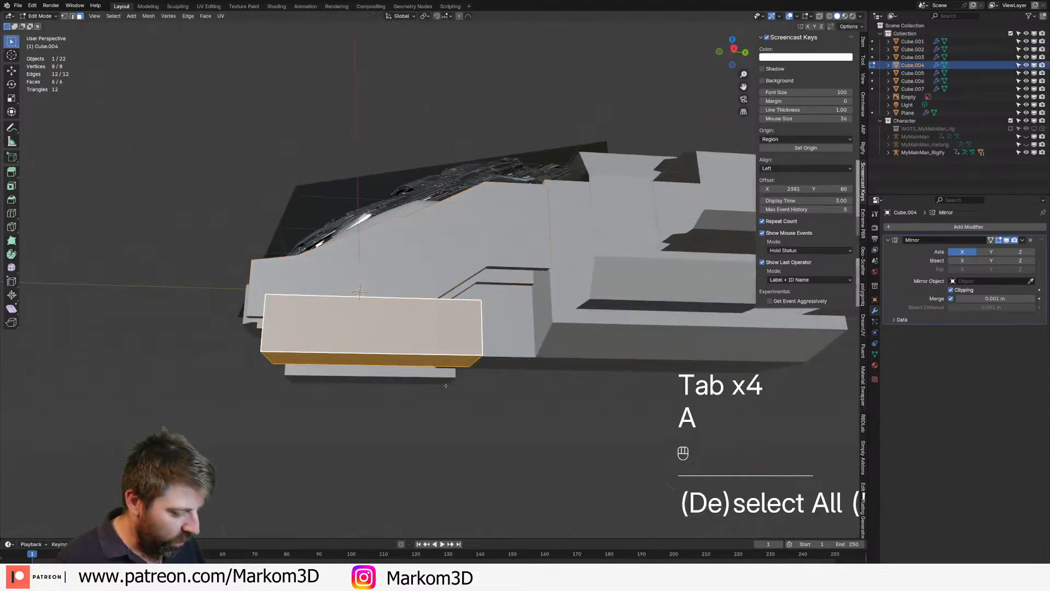
key(KP_3)
key(g)
click(434, 322)
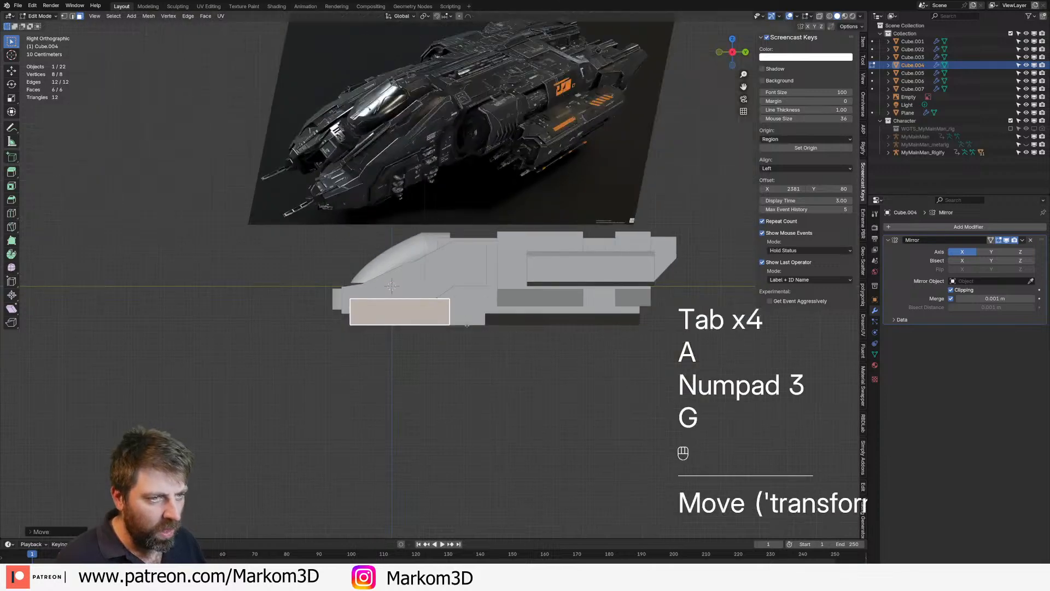
key(Tab)
Select all objects in wireframe shading and exclude the Character collection from the view layer
key(z)
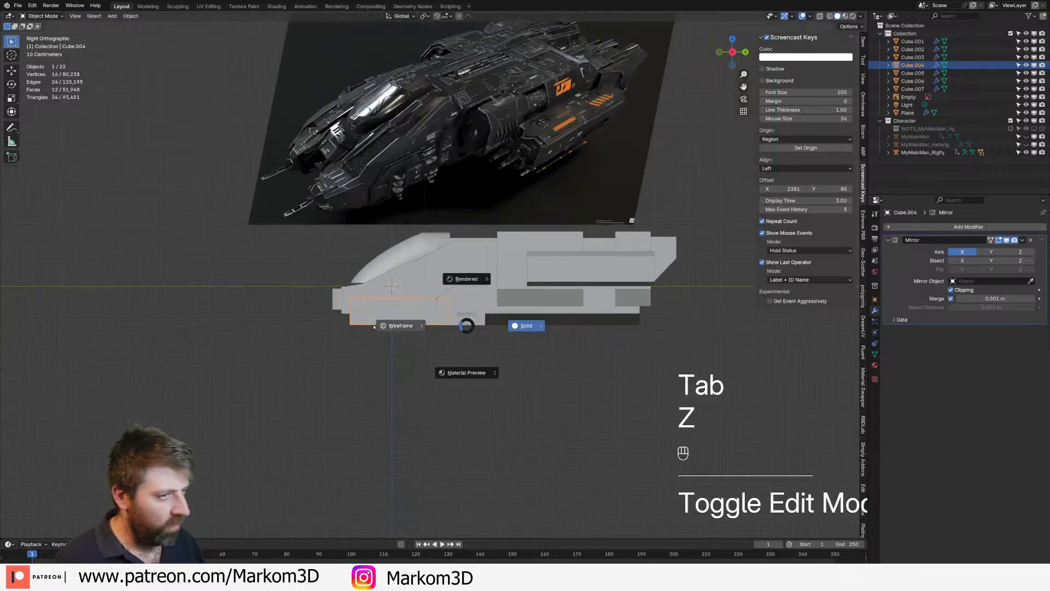
key(a)
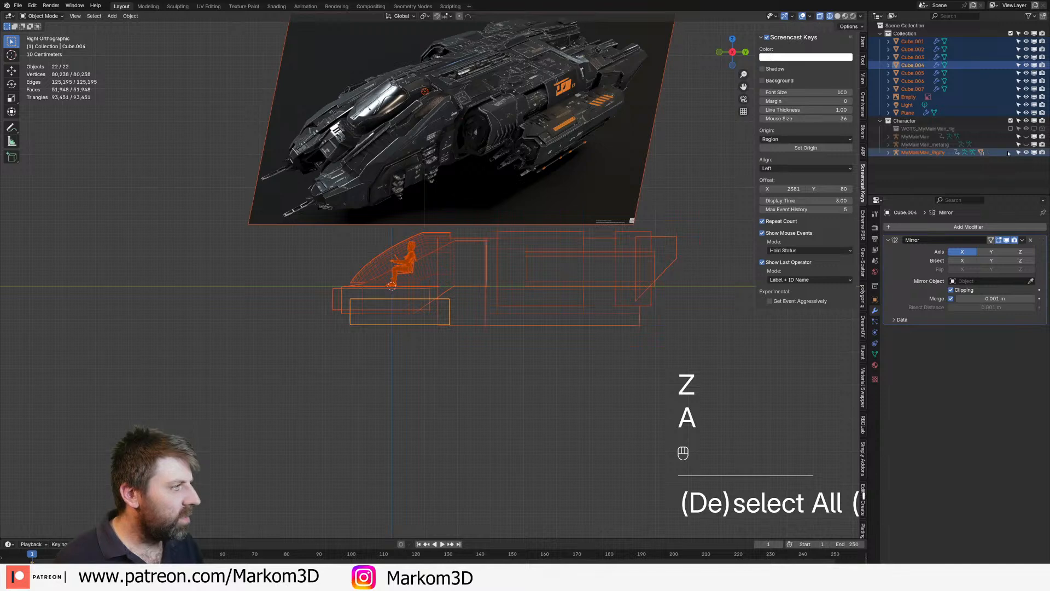
click(1011, 121)
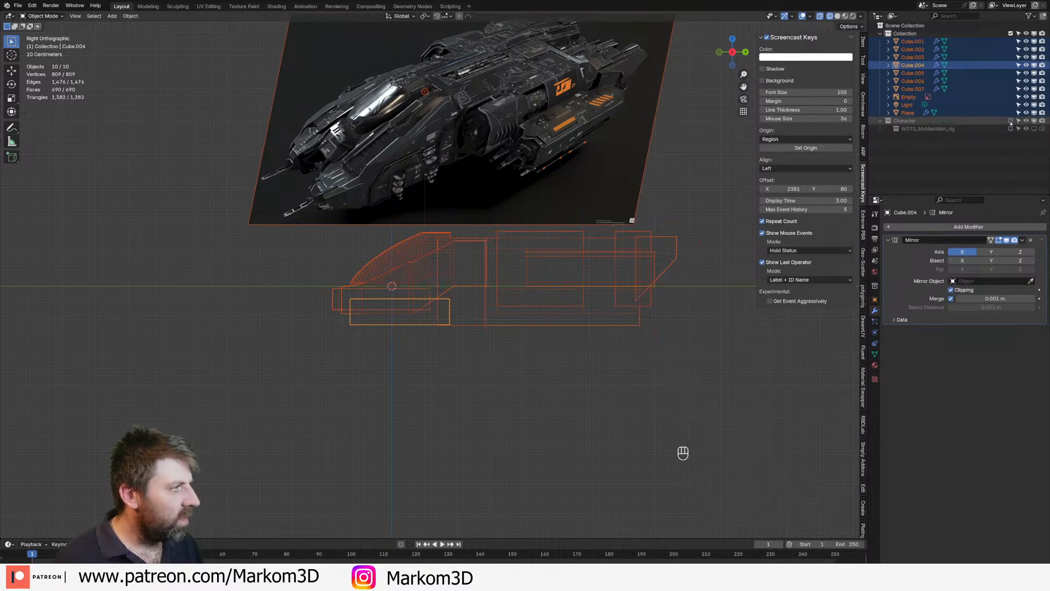
Move all remaining ship objects up about 1.5 m along Z and forward along Y so the ship straddles the origin
click(516, 399)
key(a)
key(g)
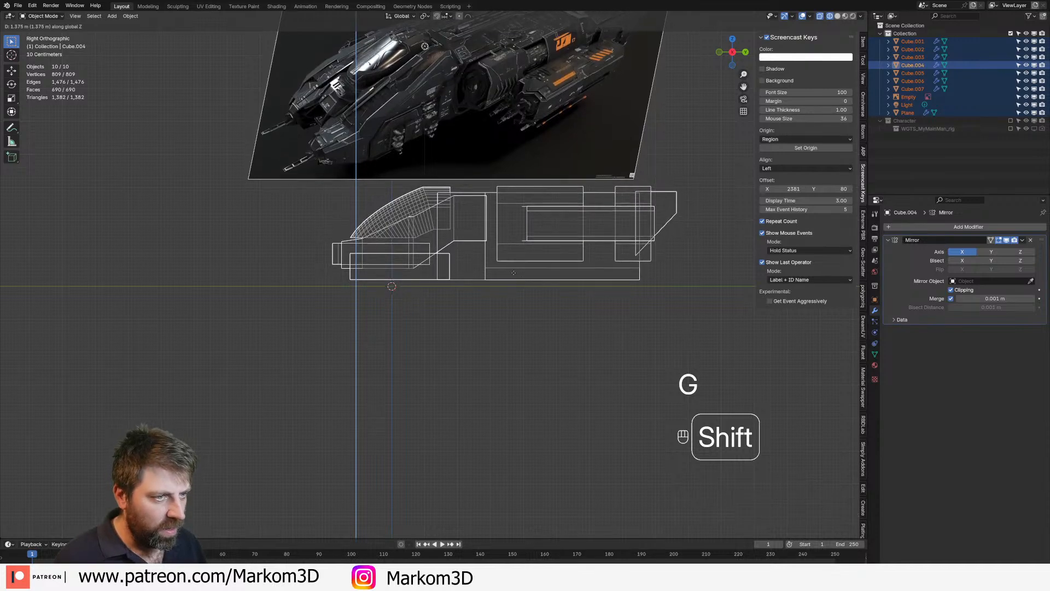
shift+click(524, 230)
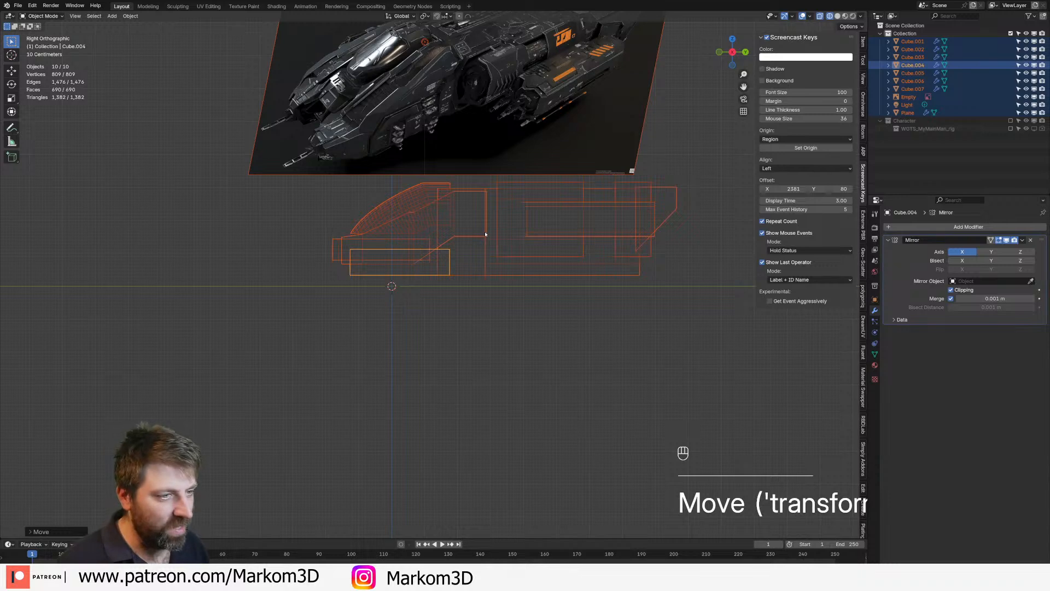
key(g)
key(y)
click(422, 238)
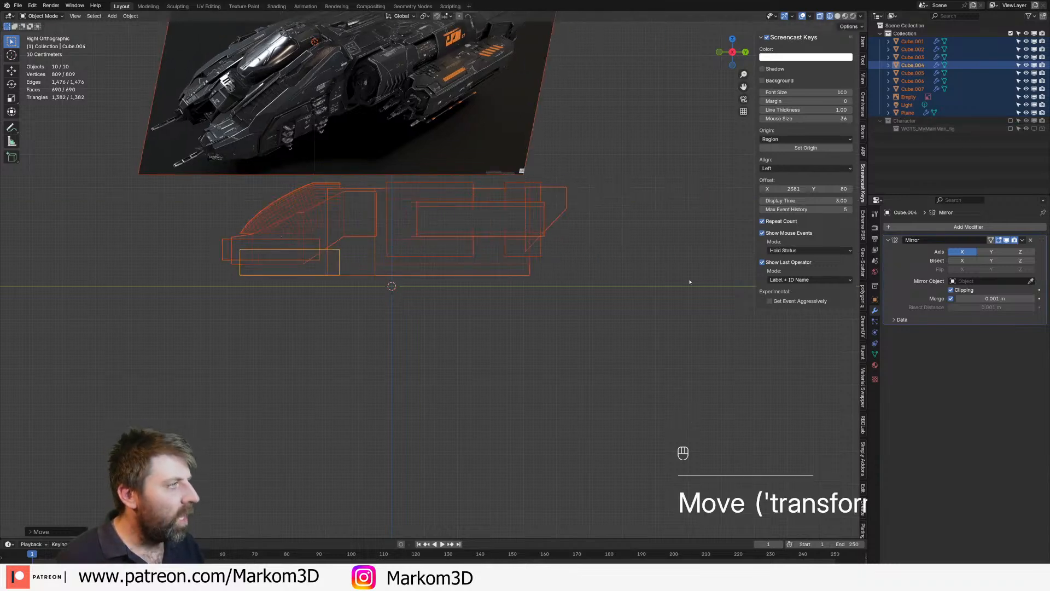
Undo the whole-ship moves, re-enable the Character collection, and undo back to the seated character with only Cube.004 selected
key(ctrl+z)
key(ctrl+z)
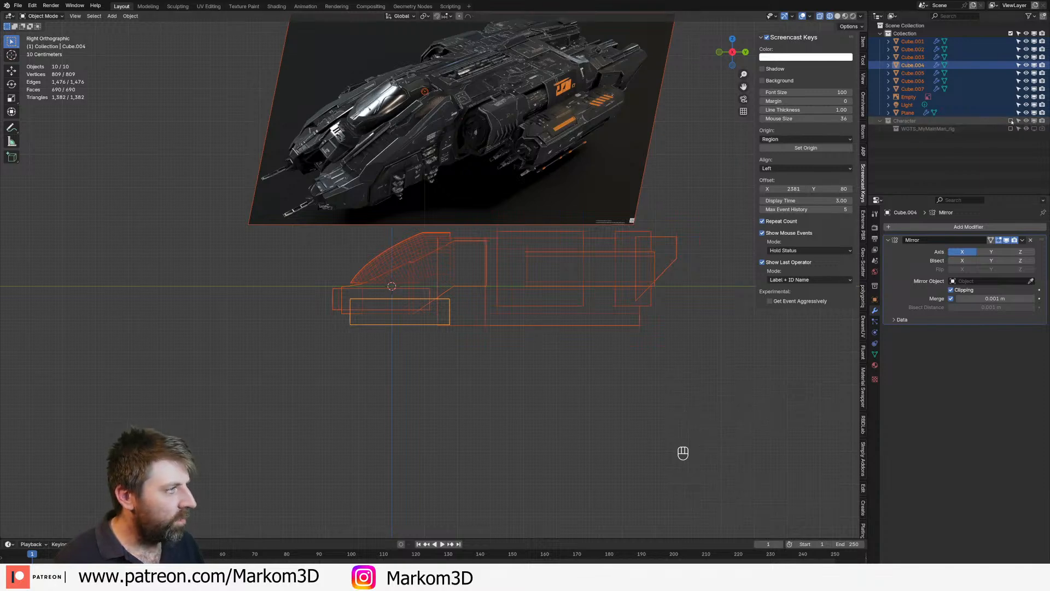
click(1011, 121)
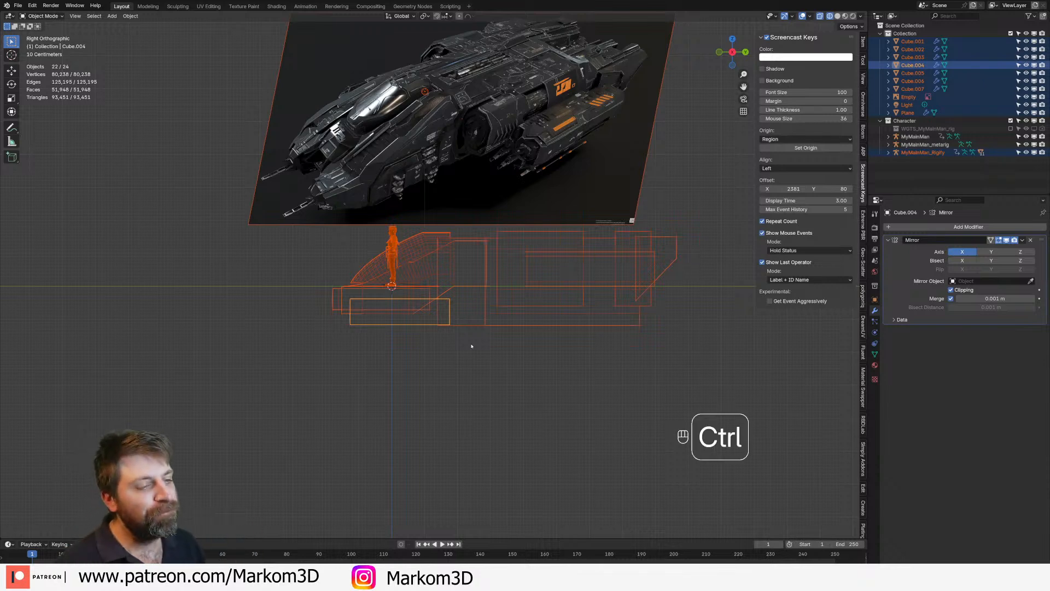
key(ctrl+z)
key(ctrl+z)
key(ctrl+z)
key(ctrl+z)
key(ctrl+z)
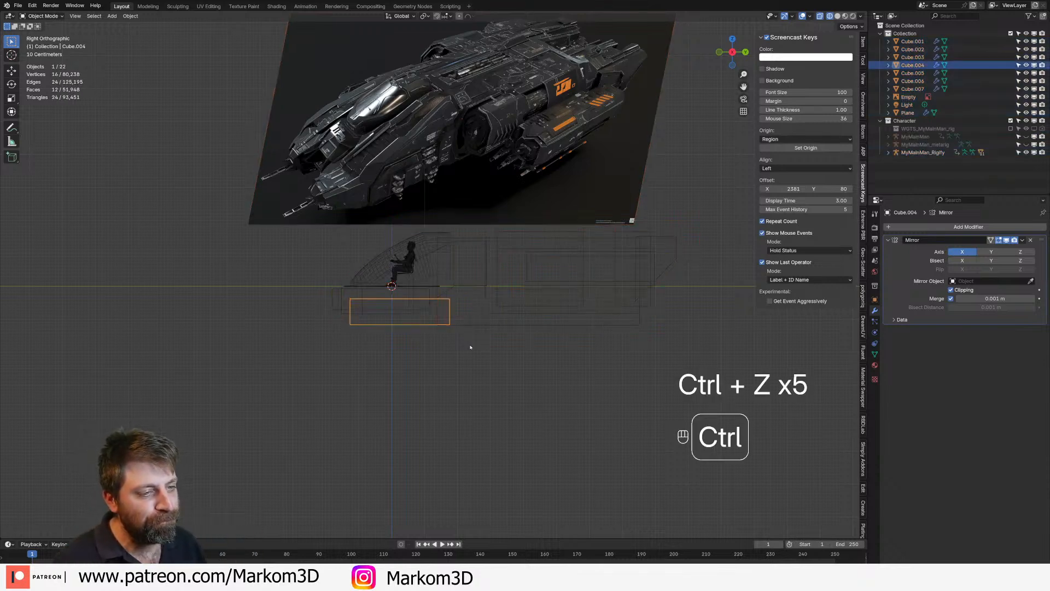
Try to delete the keyframes of the seated character rig, MyMainMan_Rigify, and undo back to the seated pose
click(392, 286)
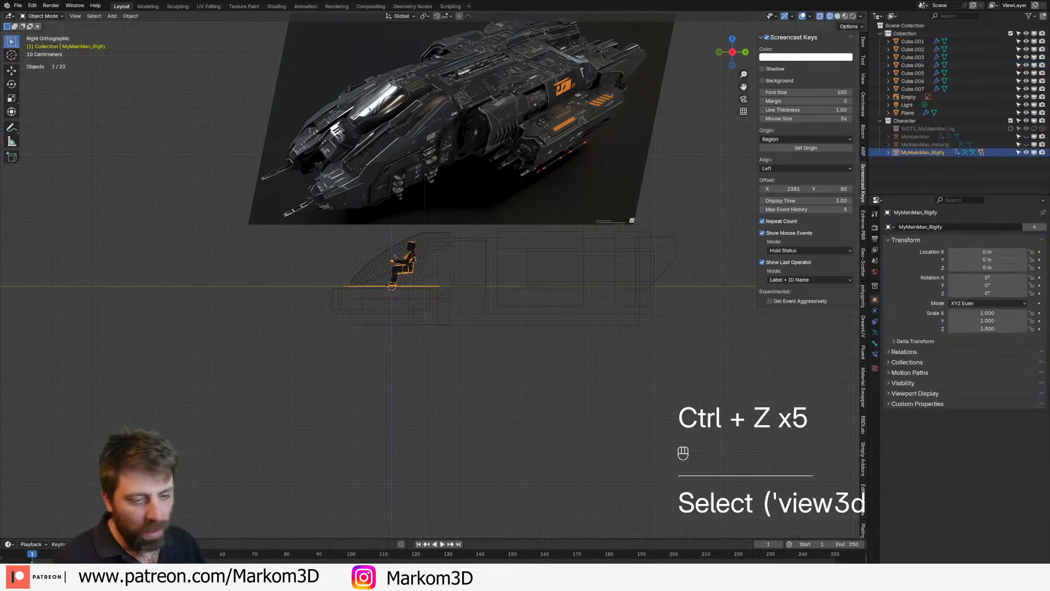
key(a)
key(Delete)
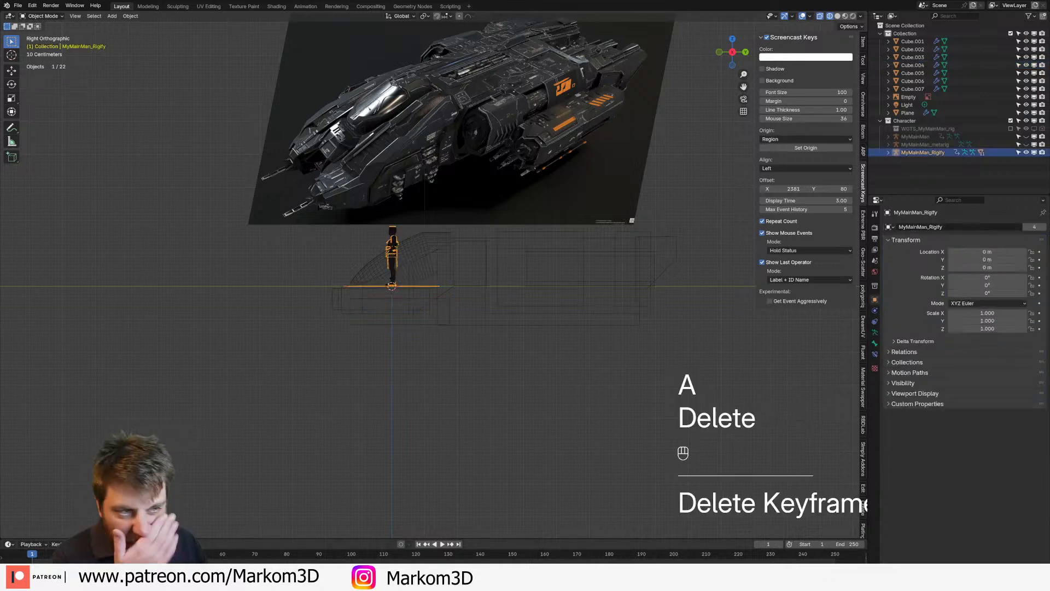
key(ctrl+z)
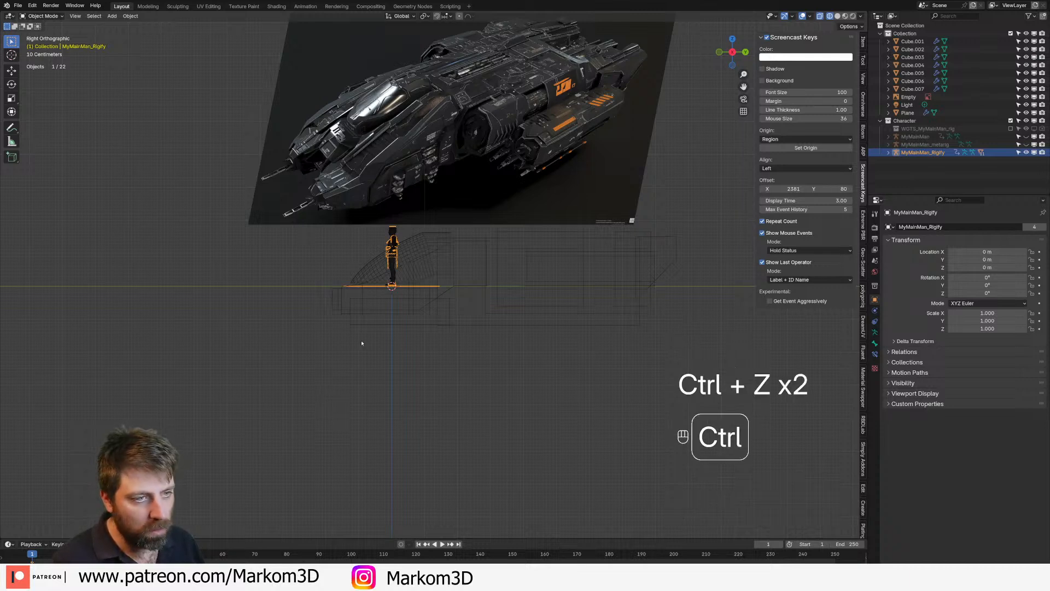
key(ctrl+z)
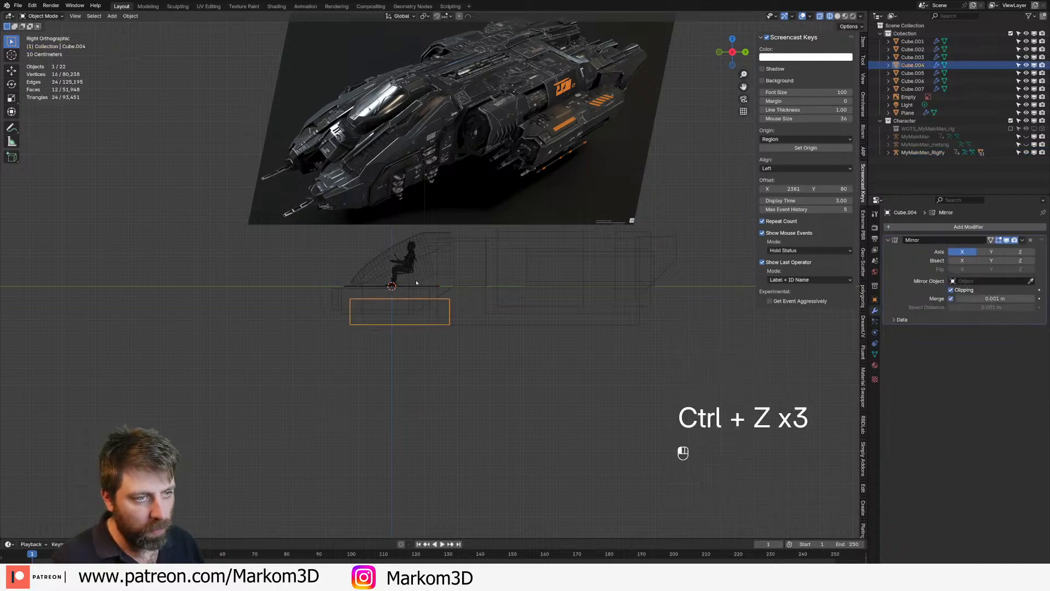
Try switching the character rig, MyMainMan_Rigify, to Pose Mode and undo back to the seated pose in Object Mode
click(414, 279)
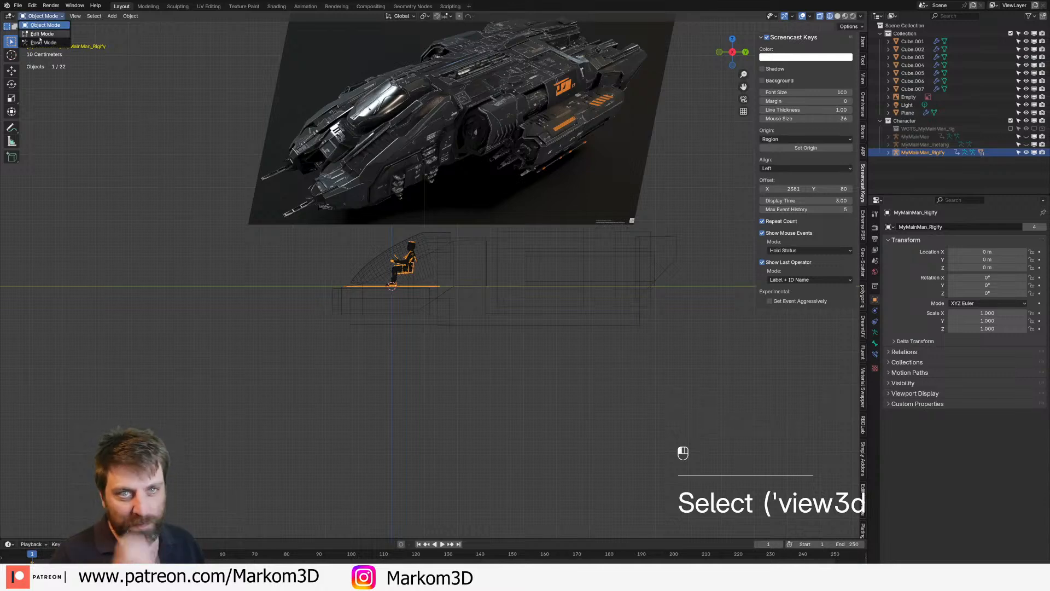
key(Tab)
key(ctrl+Tab)
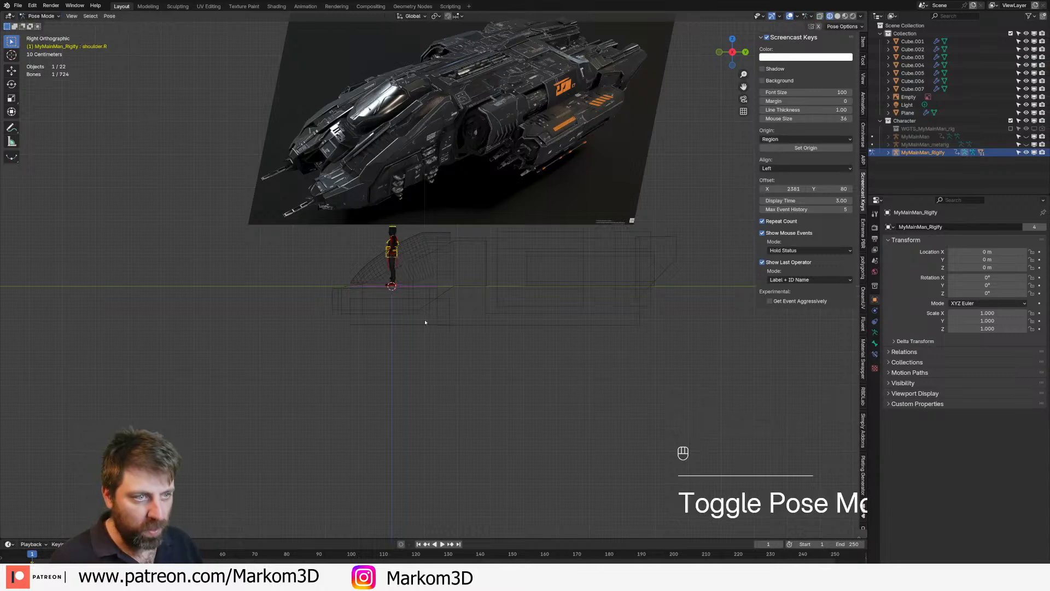
key(ctrl+z)
key(ctrl+z)
key(ctrl+z)
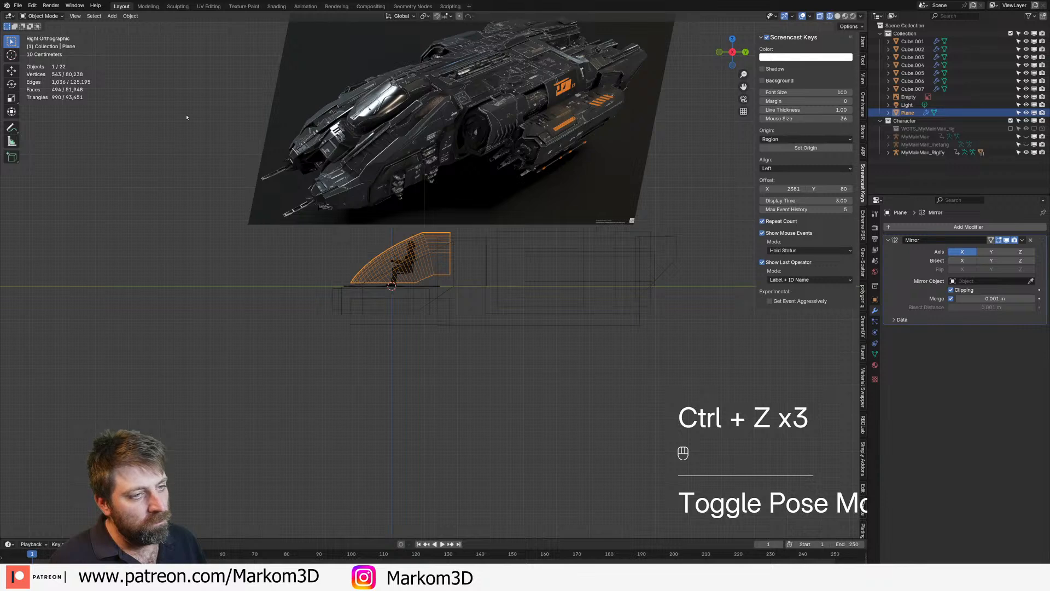
Switch the seated character rig, MyMainMan_Rigify, to Pose Mode
click(428, 288)
click(424, 285)
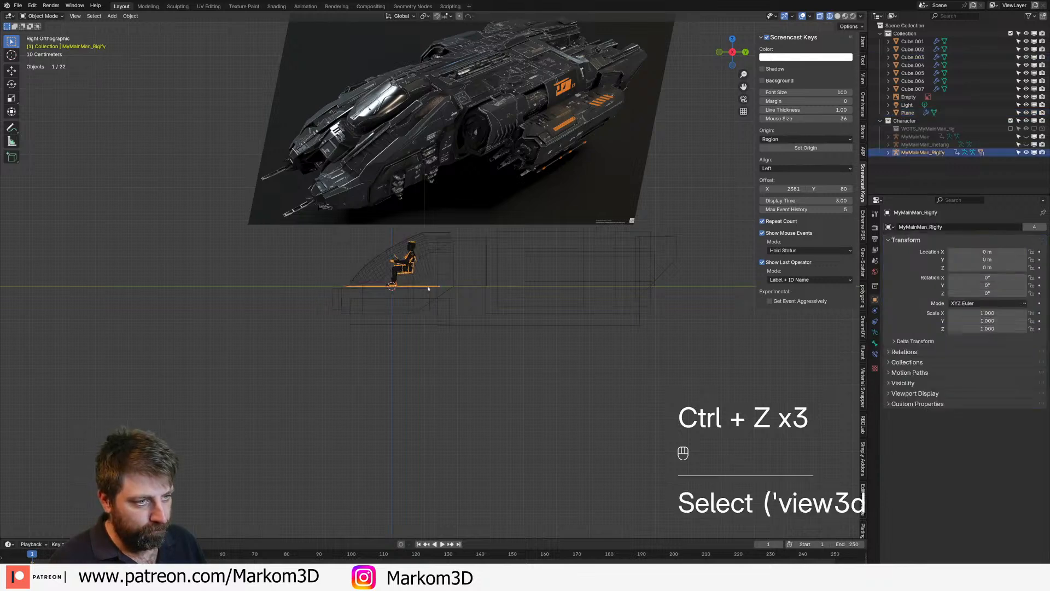
click(53, 17)
click(51, 44)
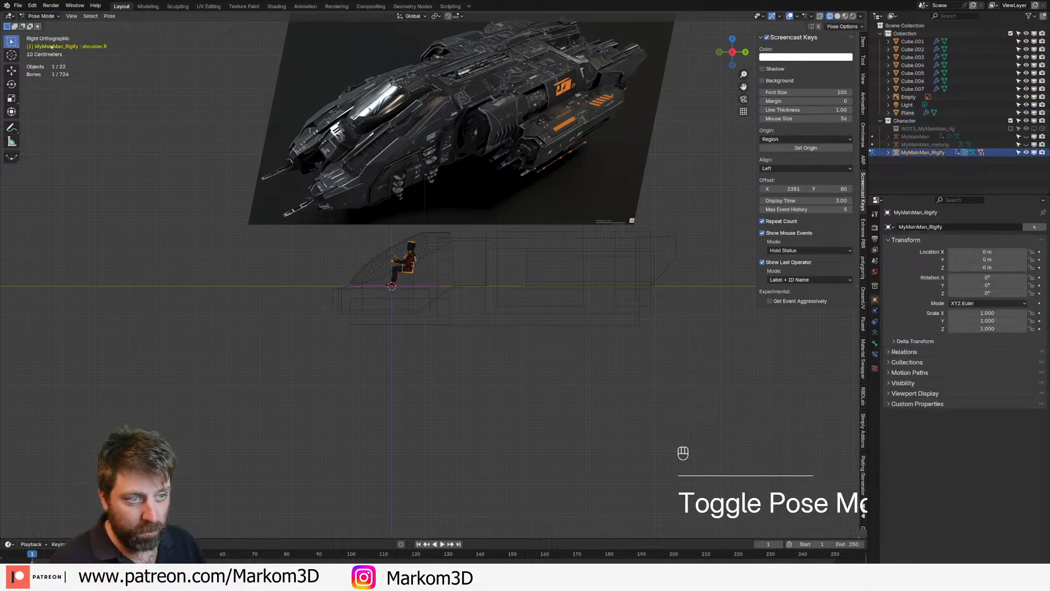
Try to delete the rig's keyframes and undo back to the seated pose in Pose Mode
click(32, 559)
middle_drag(32, 558, 61, 559)
key(a)
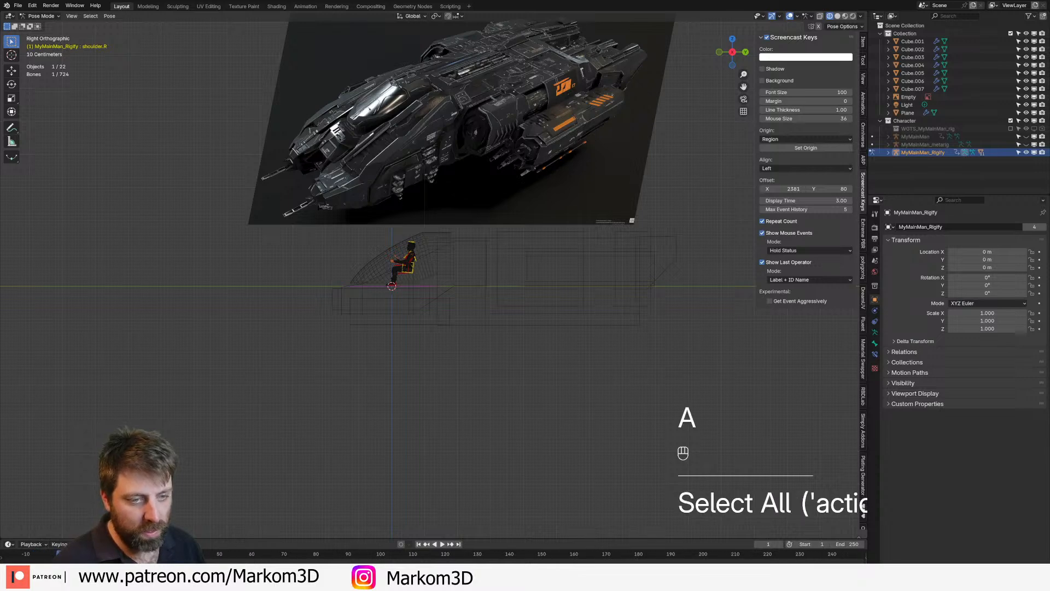
key(Delete)
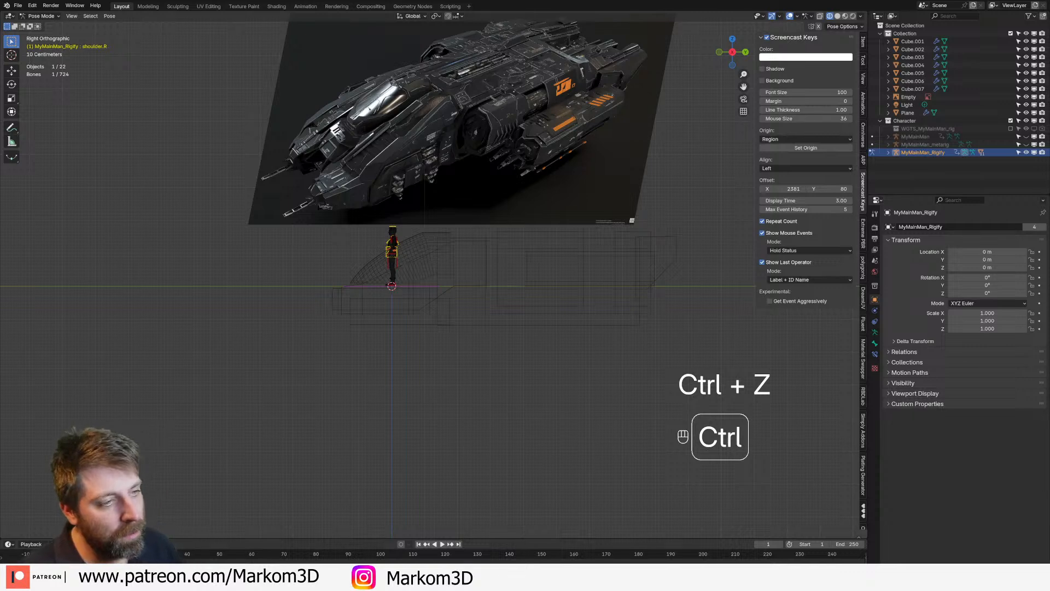
key(ctrl+z)
Keyframe the seated pose on all rig bones, with the timeline set to frame 67, and return to Object Mode
key(a)
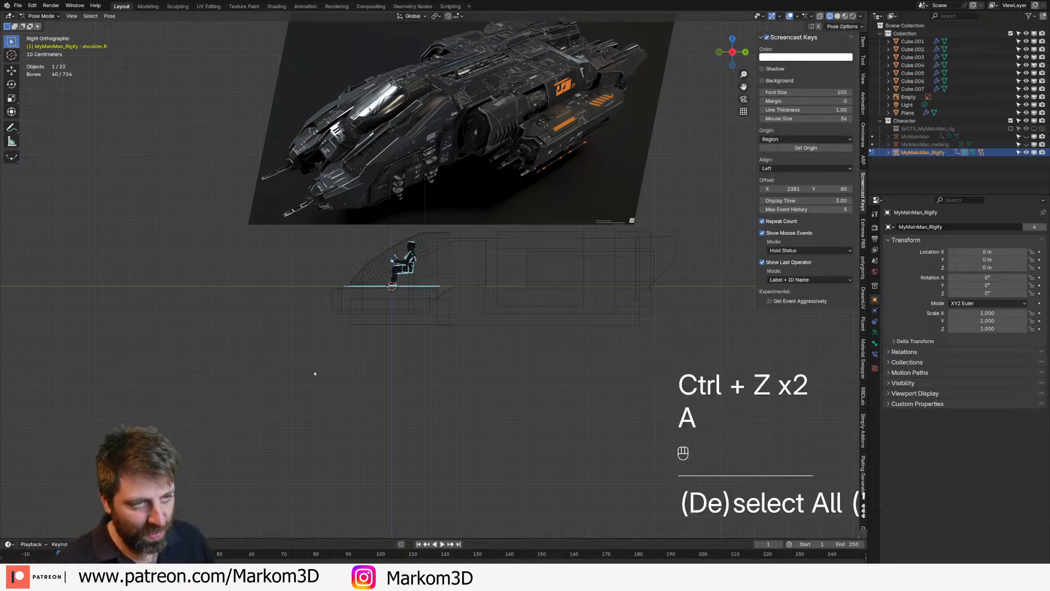
key(i)
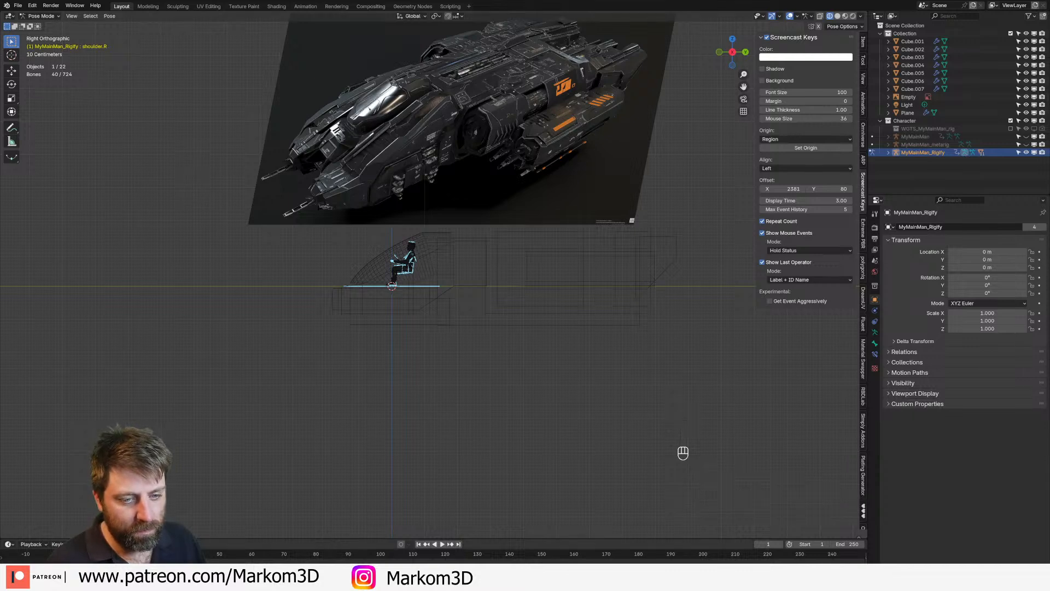
click(68, 38)
click(42, 16)
click(46, 24)
Select all ship parts together with the seated character and move them up above the ground line and forward along Y so they straddle the origin
click(329, 367)
click(468, 325)
key(c)
drag(335, 316, 634, 356)
right_click(633, 356)
shift+click(424, 280)
key(g)
click(492, 253)
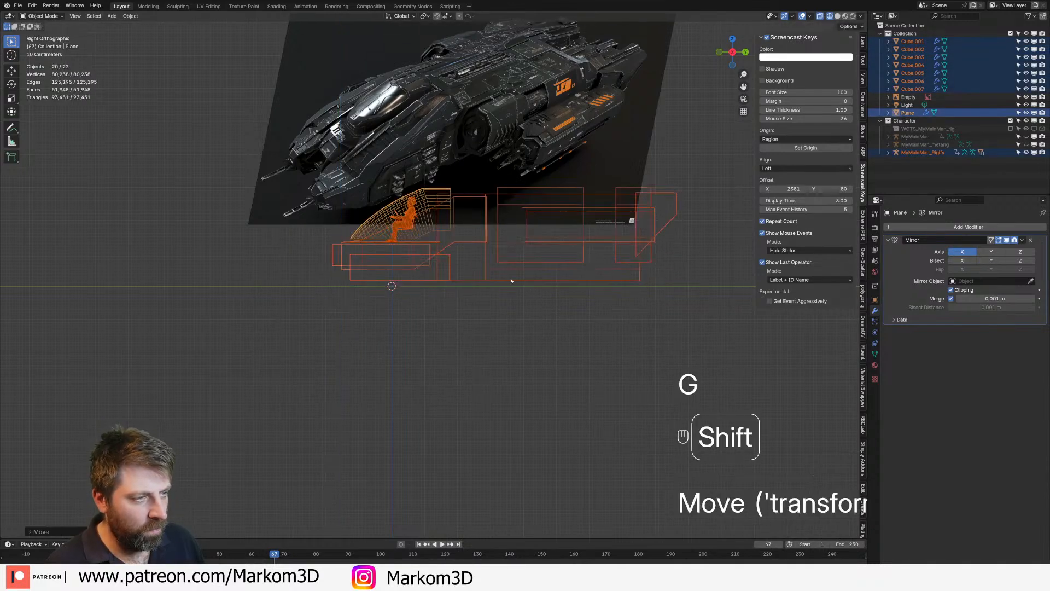
key(g)
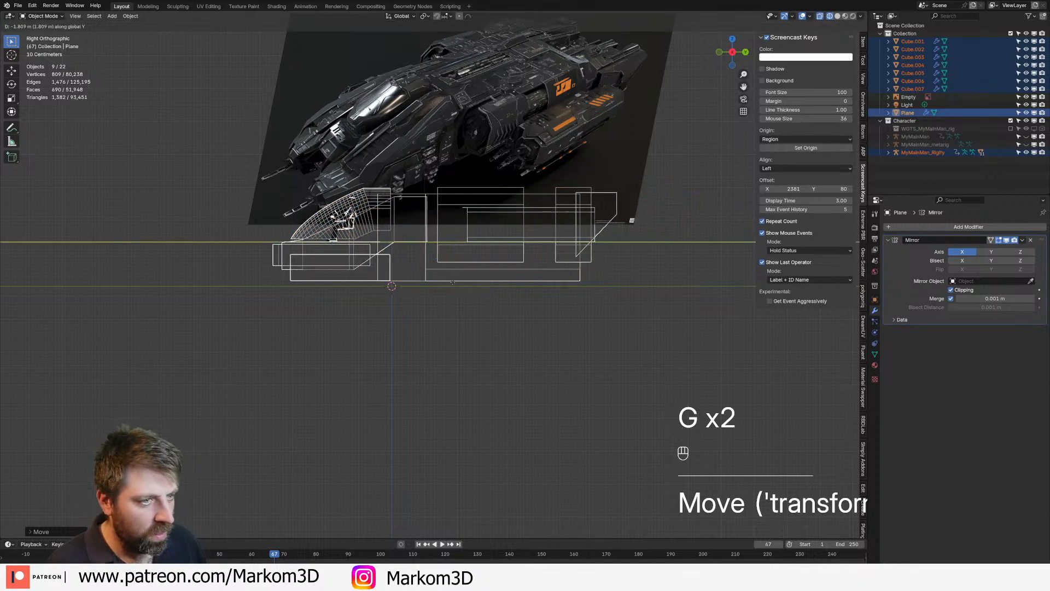
shift+click(424, 268)
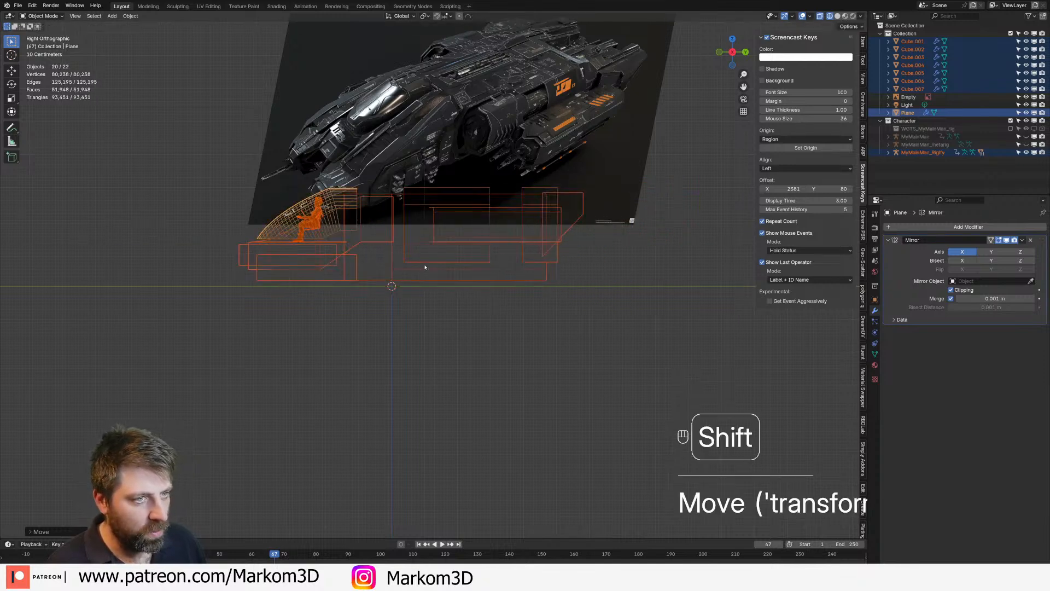
Move the reference image, Empty, up so it clears the repositioned ship
click(639, 164)
key(g)
scroll(375, 330, up, 2)
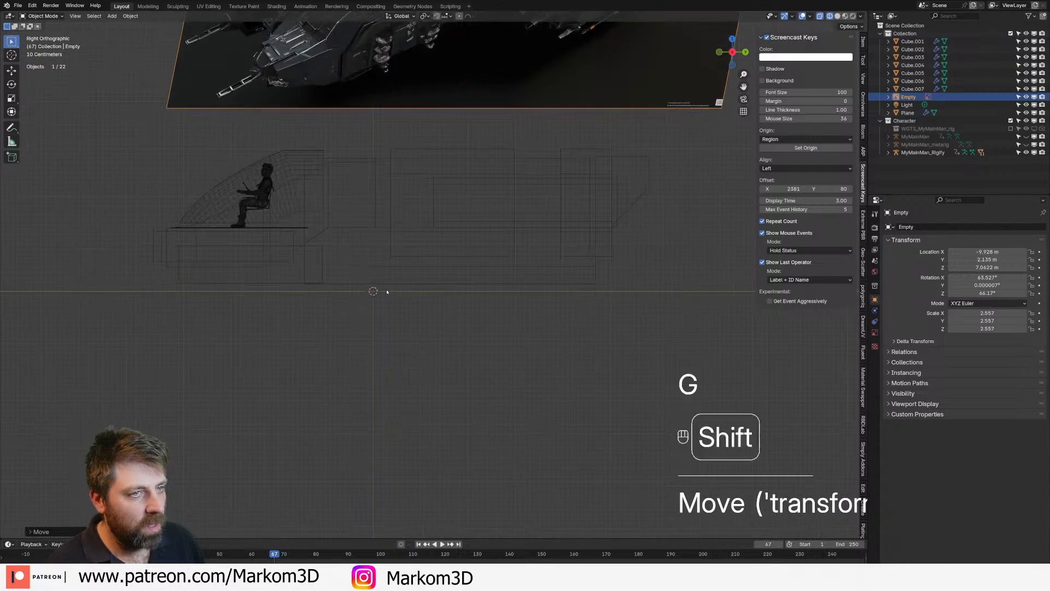
shift+middle_drag(388, 292, 413, 364)
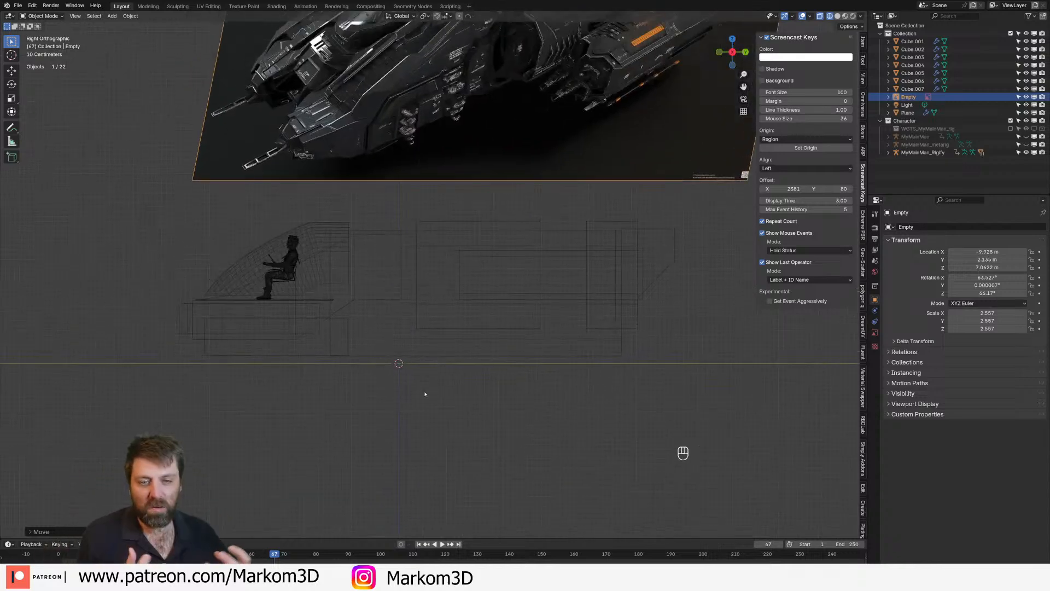
Set the viewport to solid shading and open the front side plates, Cube.001, in Edit Mode
mouse_move(428, 341)
middle_down()
mouse_move(394, 363)
mouse_move(487, 358)
mouse_move(377, 353)
mouse_move(372, 365)
middle_up()
key(z)
click(422, 355)
click(372, 365)
mouse_move(438, 370)
middle_down()
mouse_move(419, 359)
mouse_move(497, 354)
middle_up()
key(Tab)
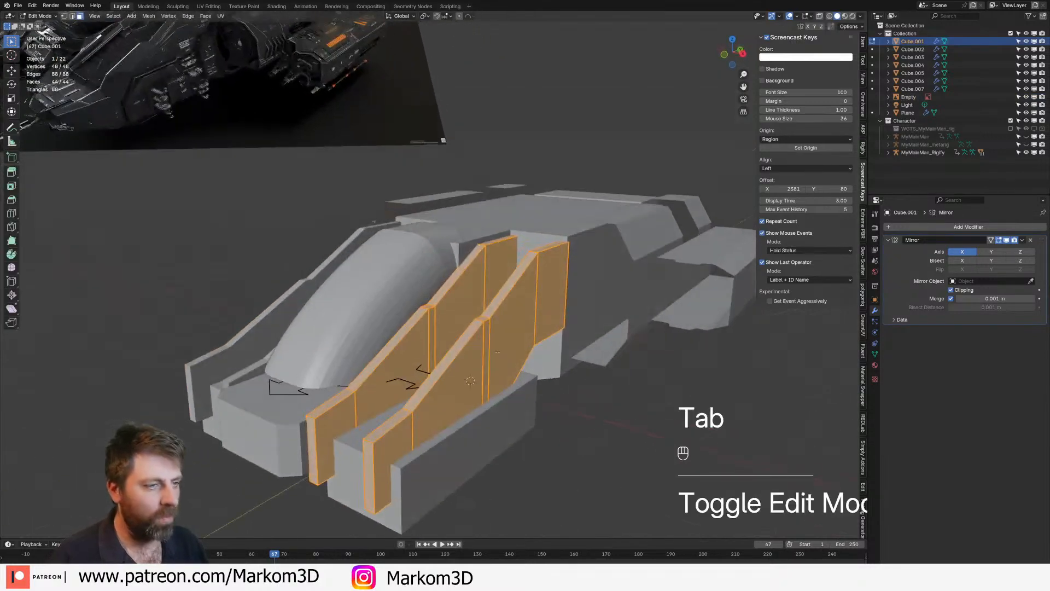
Extrude the five outward-facing faces of Cube.001's outer side plate and scale the new faces
middle_drag(248, 125, 257, 129)
key(3)
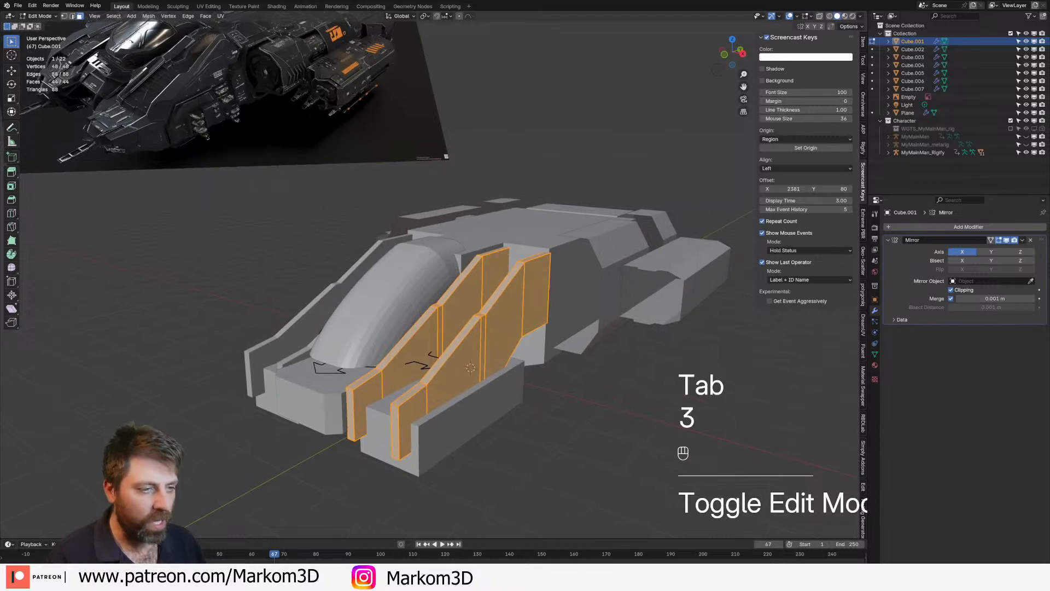
click(420, 411)
shift+click(456, 367)
shift+click(483, 346)
shift+click(503, 326)
shift+drag(533, 302, 537, 304)
middle_drag(543, 328, 577, 362)
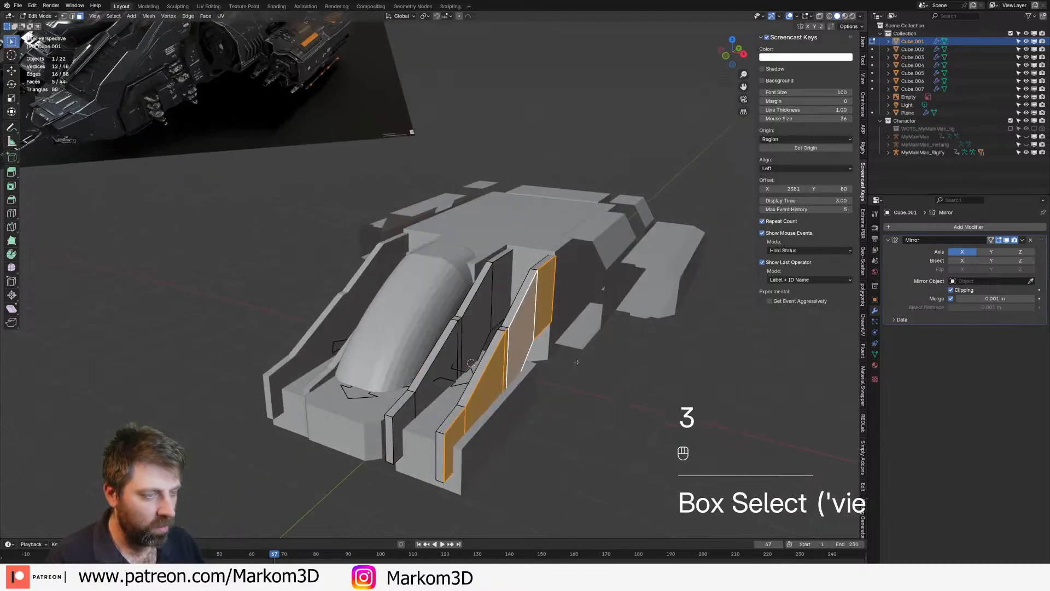
key(e)
key(s)
click(617, 407)
Try to move the extruded outer faces of the side plate, compare with the reference, and undo back to Edit Mode
key(g)
click(472, 398)
key(Tab)
scroll(58, 194, down, 2)
mouse_move(404, 356)
middle_down()
mouse_move(448, 338)
mouse_move(406, 363)
middle_up()
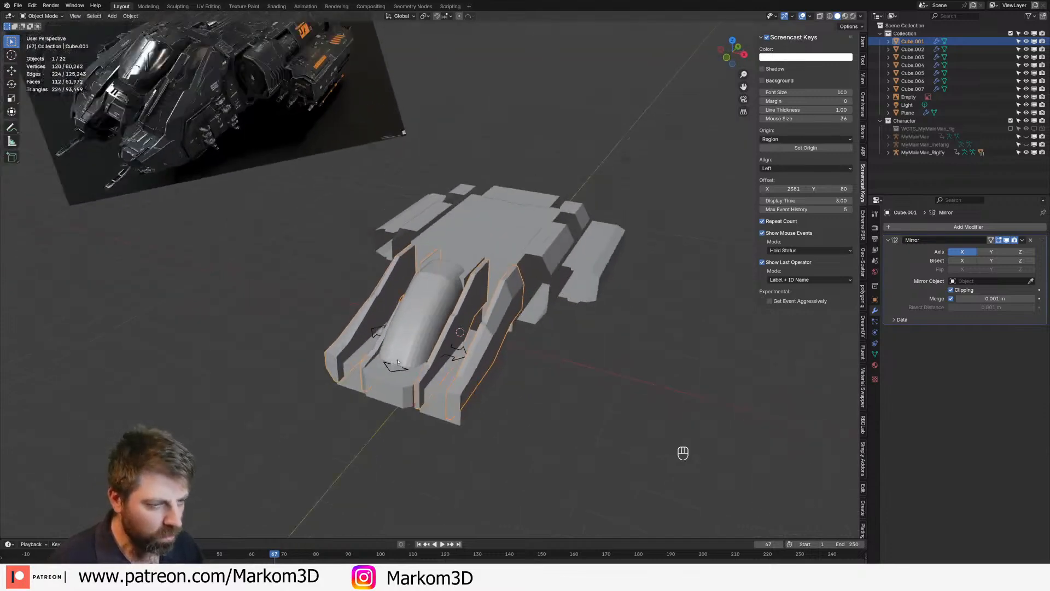
scroll(339, 208, down, 2)
shift+middle_drag(323, 189, 403, 220)
scroll(219, 131, up, 4)
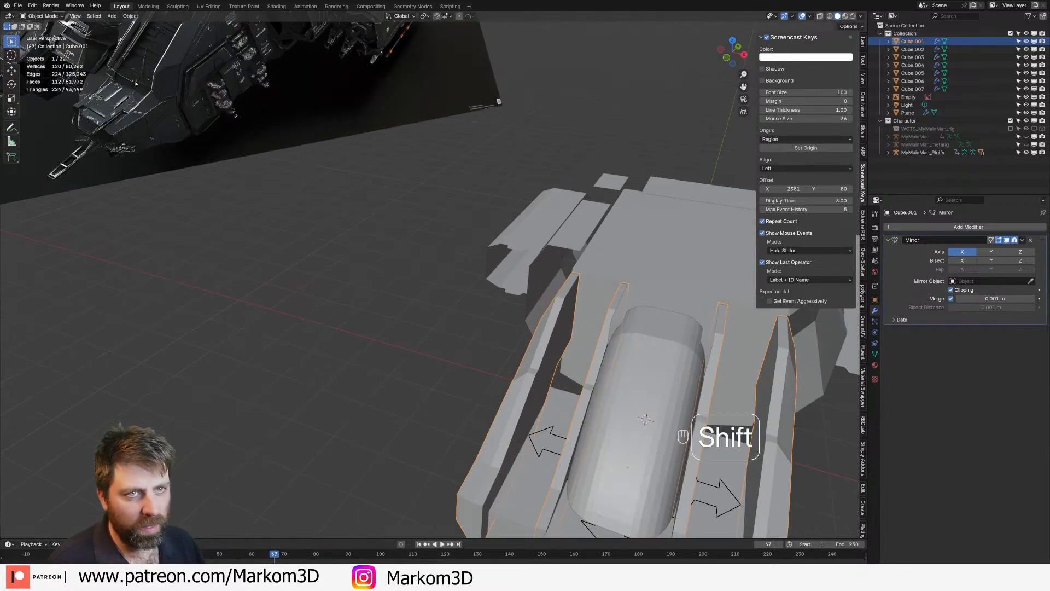
scroll(141, 86, down, 4)
middle_drag(659, 493, 588, 448)
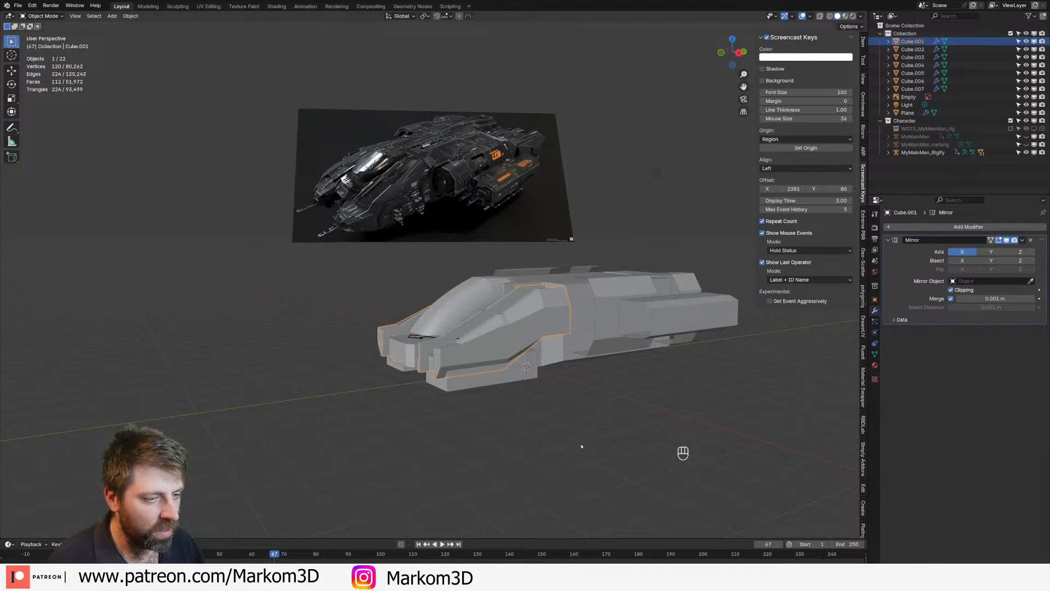
key(ctrl+z)
key(ctrl+z)
key(ctrl+z)
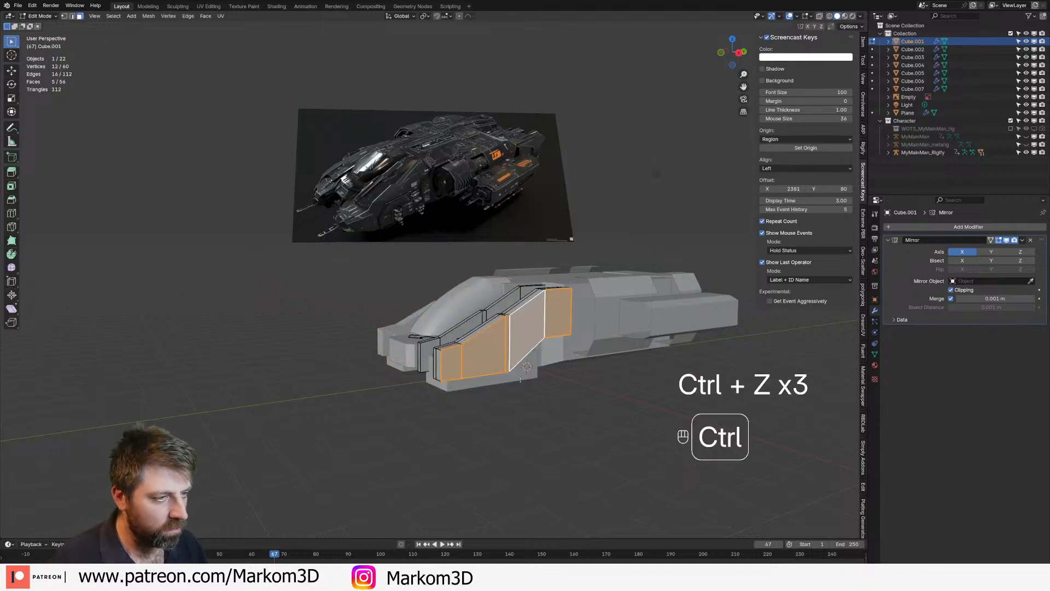
Edge-slide the lower outer edge loop of the outer side plate to taper its underside, and return to Object Mode
scroll(522, 375, up, 1)
key(2)
alt+click(553, 426)
key(g)
key(g)
click(534, 448)
alt+click(535, 450)
key(g)
key(g)
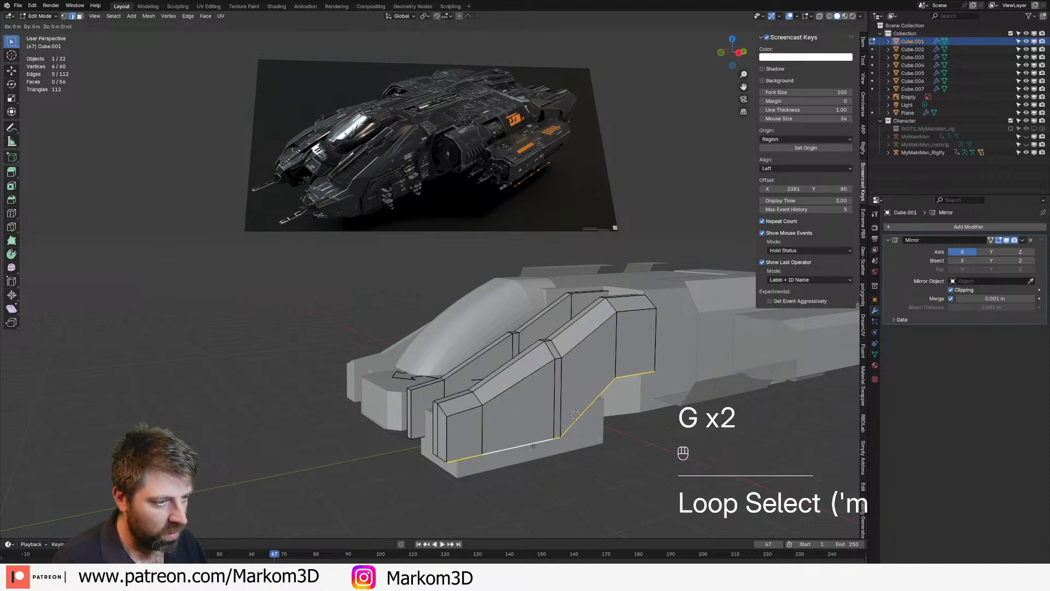
click(535, 437)
key(Tab)
click(523, 453)
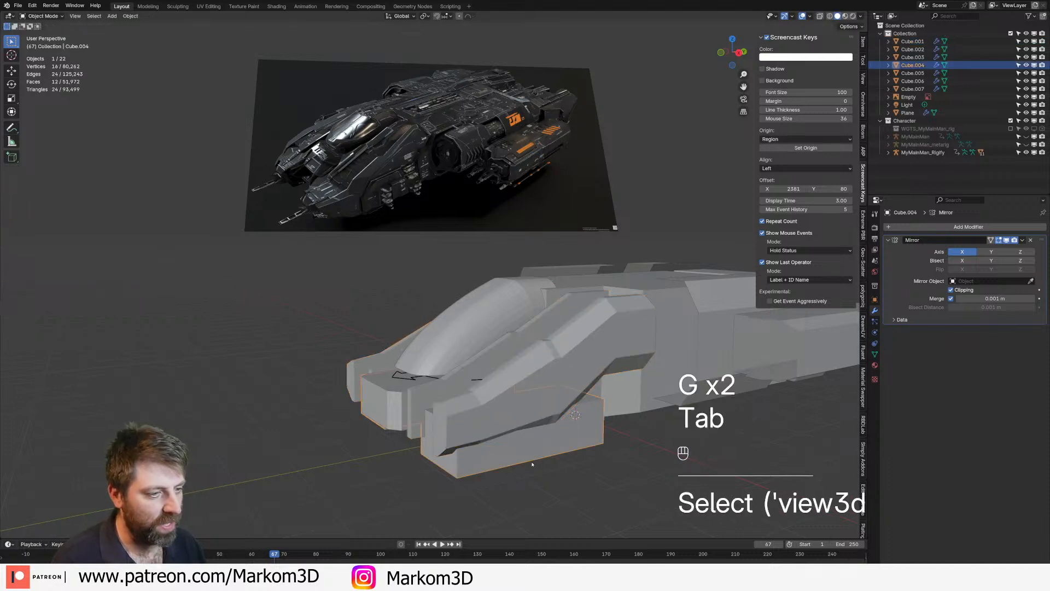
scroll(523, 454, down, 1)
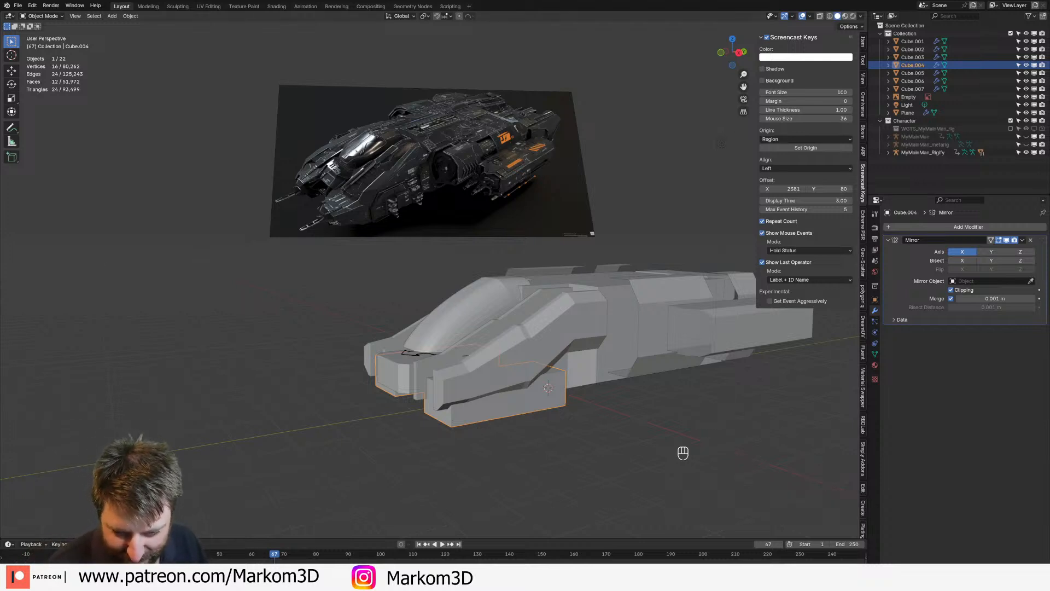
scroll(518, 440, up, 5)
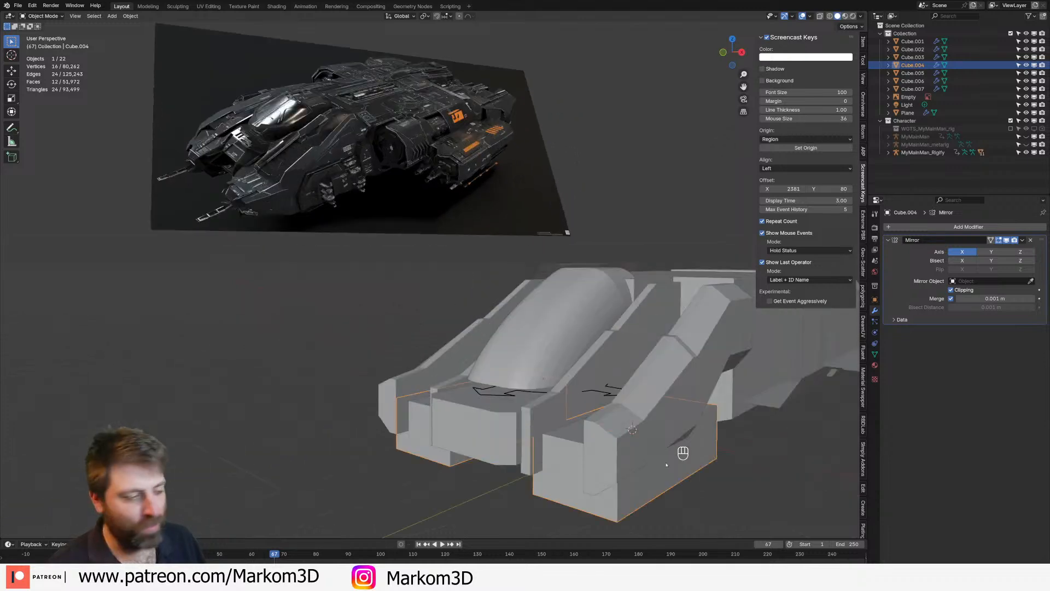
key(Tab)
key(2)
key(Tab)
Edge-slide the front vertical outer edge of Cube.001's outer plate by about -0.65 toward the nose, and return to Object Mode
click(617, 456)
shift+middle_drag(618, 456, 572, 409)
key(Tab)
key(2)
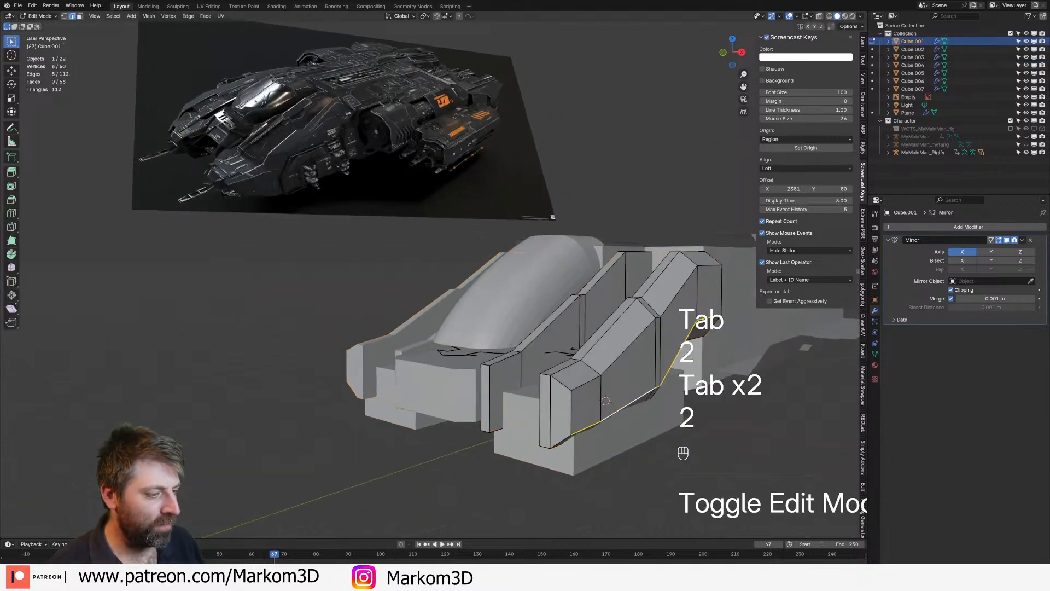
click(571, 422)
key(g)
key(g)
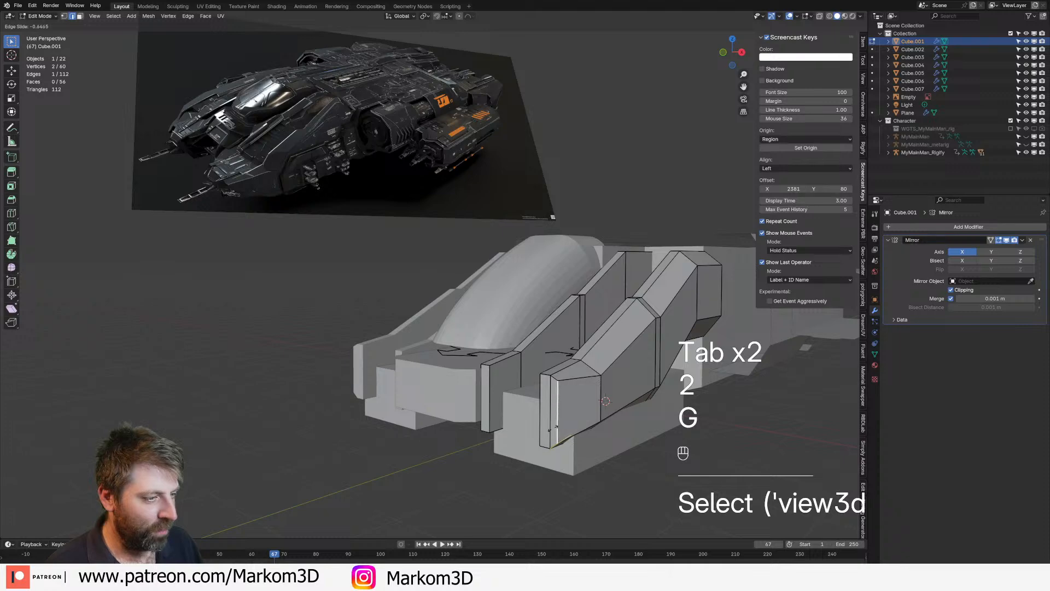
click(556, 426)
middle_drag(537, 404, 464, 409)
key(Tab)
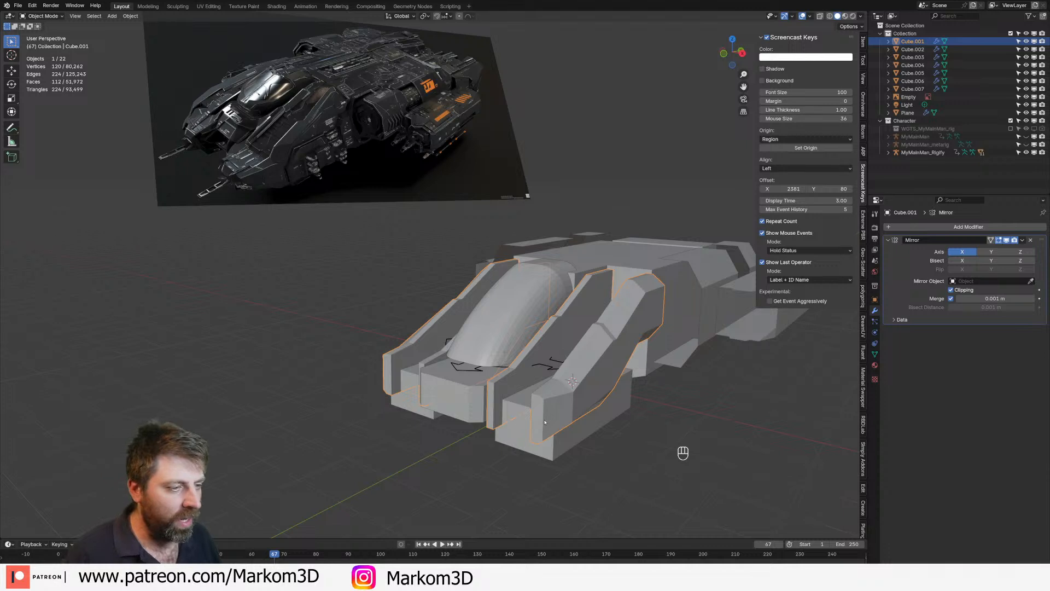
Snap the 3D cursor to the world origin
shift+middle_drag(545, 422, 569, 399)
key(shift+s)
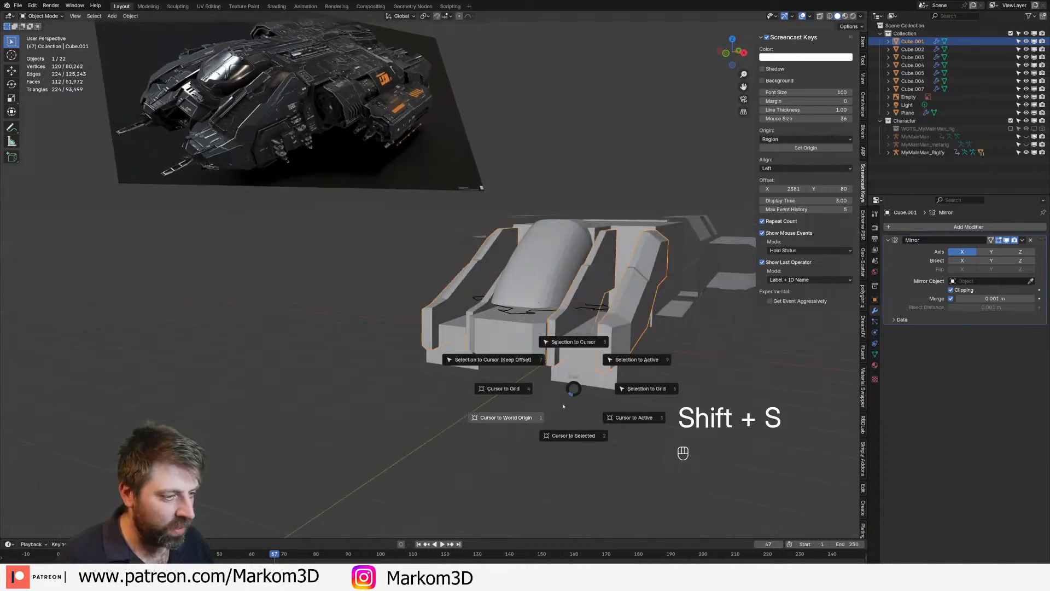
click(525, 417)
Add a cylinder at the world origin and rotate its mesh 90° about X in Edit Mode
key(shift+a)
mouse_move(509, 411)
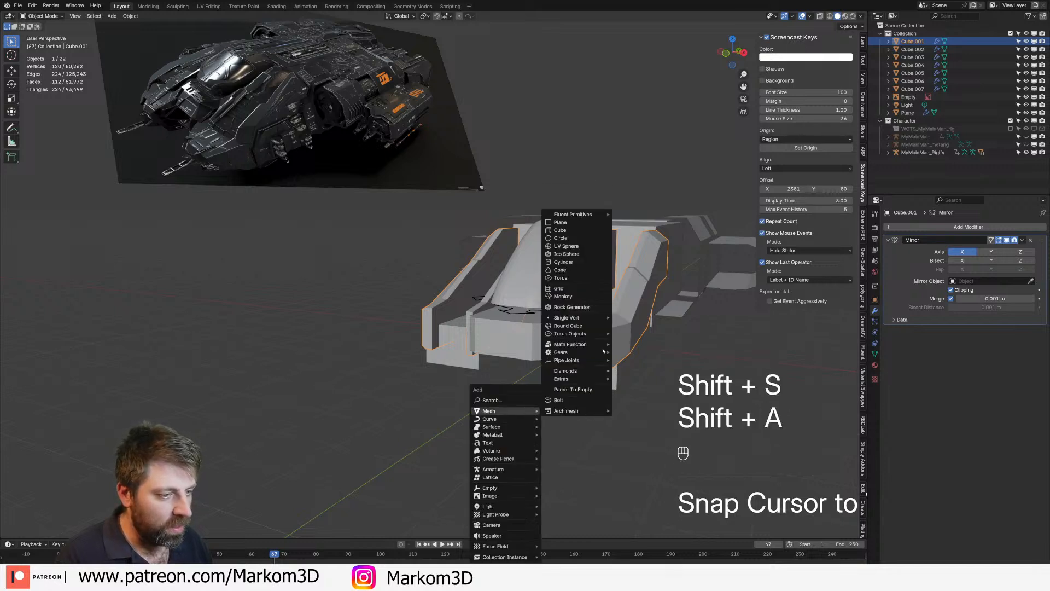
click(563, 262)
middle_drag(563, 262, 646, 416)
key(Tab)
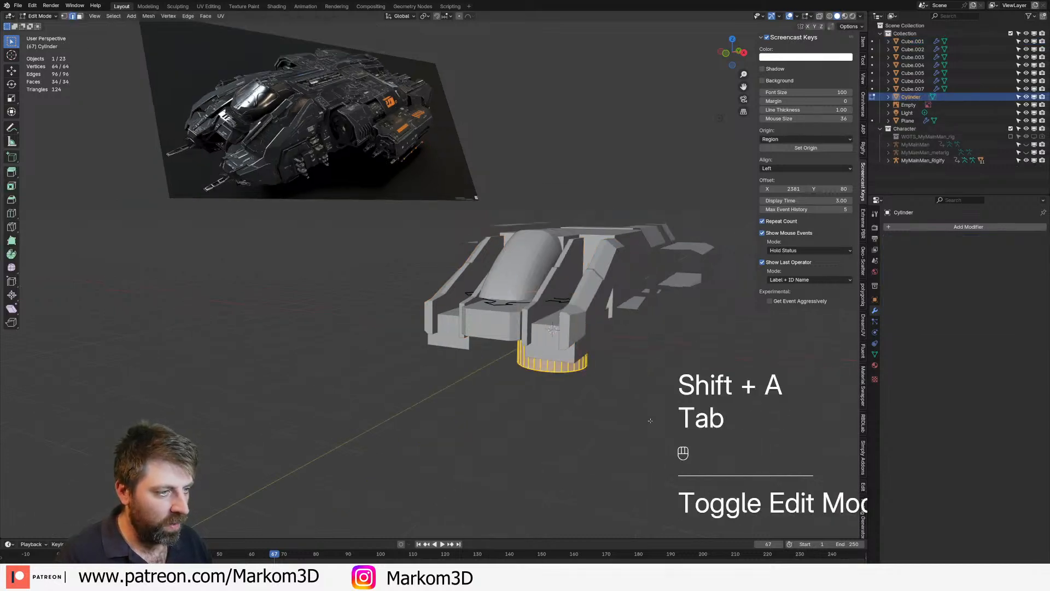
text(rx90)
key(Return)
Move the cylinder mesh along Y in front of the ship's nose, flatten it along Z, and scale it down slightly
key(g)
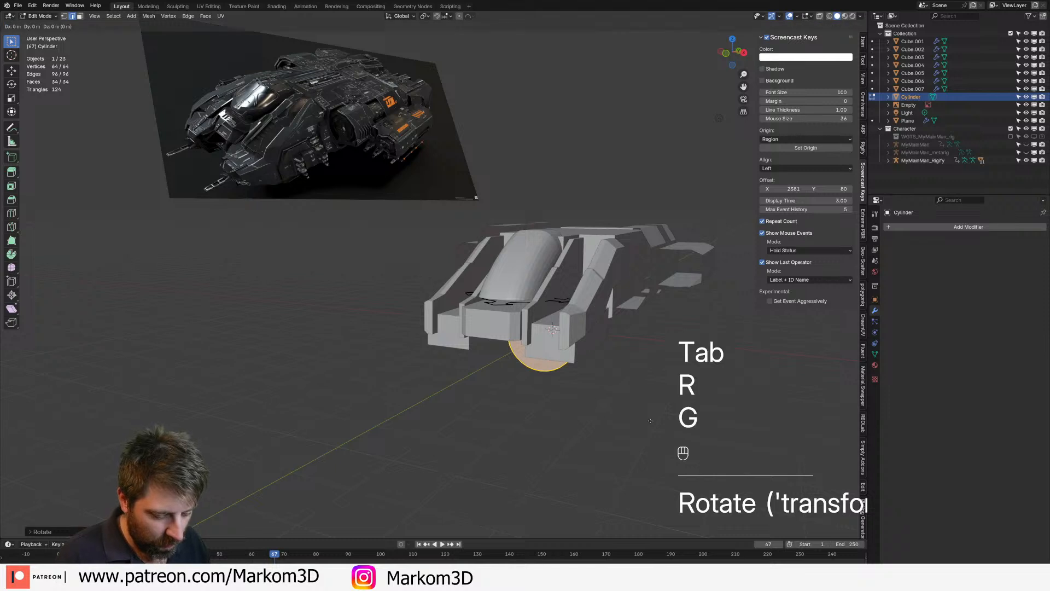
key(y)
click(513, 504)
shift+middle_drag(513, 504, 532, 483)
key(s)
key(z)
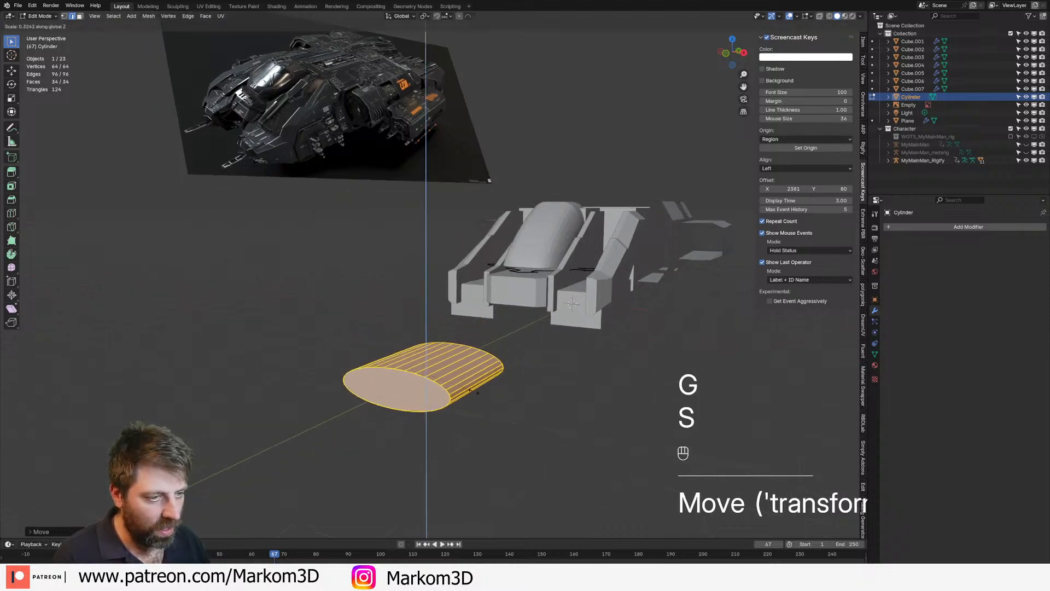
click(469, 407)
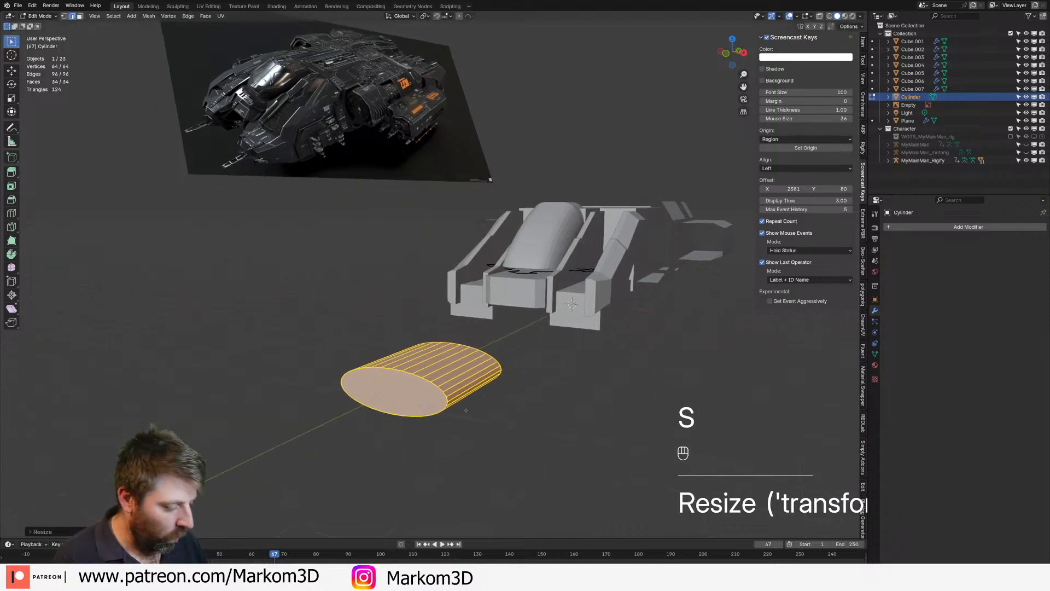
key(s)
click(464, 406)
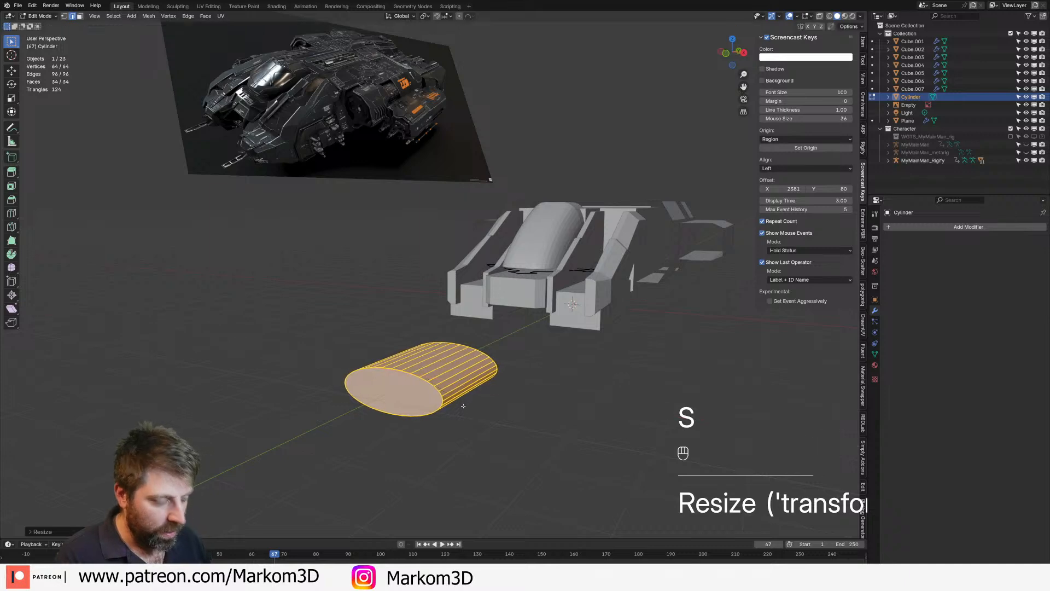
Check the flattened cylinder in wireframe from the side and delete it in Object Mode
key(KP_3)
key(z)
shift+middle_drag(420, 391, 520, 421)
key(Tab)
key(Delete)
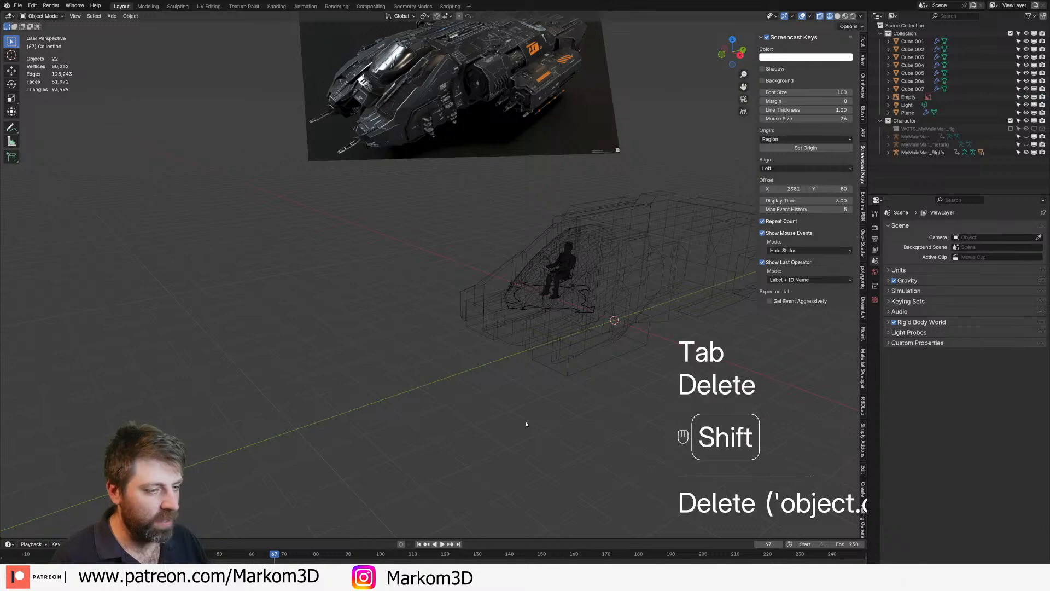
Add a cube at the world origin and, in Edit Mode, move its mesh beside the cockpit in top view and scale it down
key(shift+a)
click(569, 242)
key(Tab)
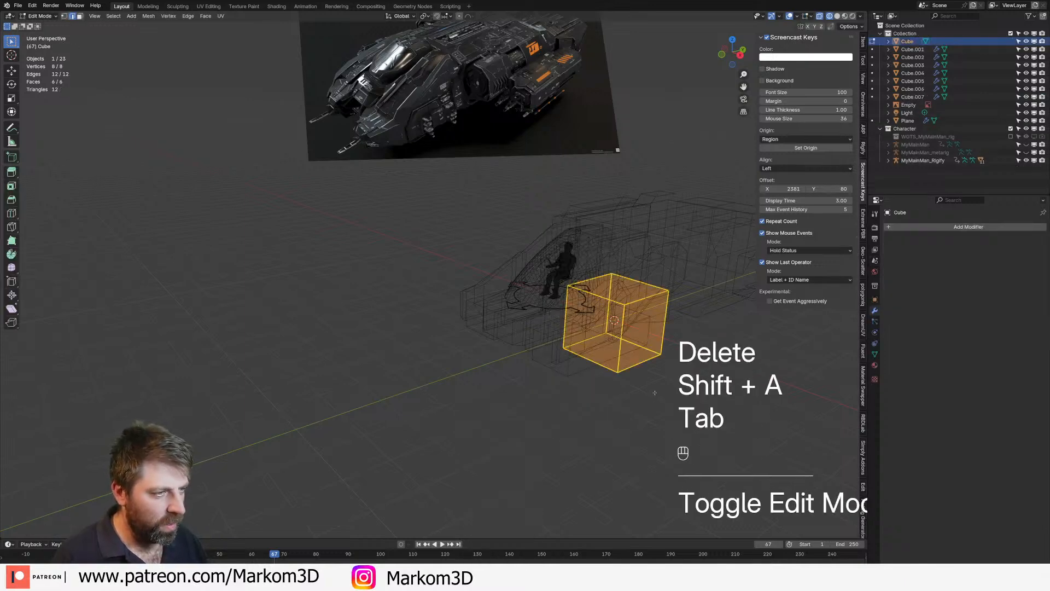
key(KP_7)
key(g)
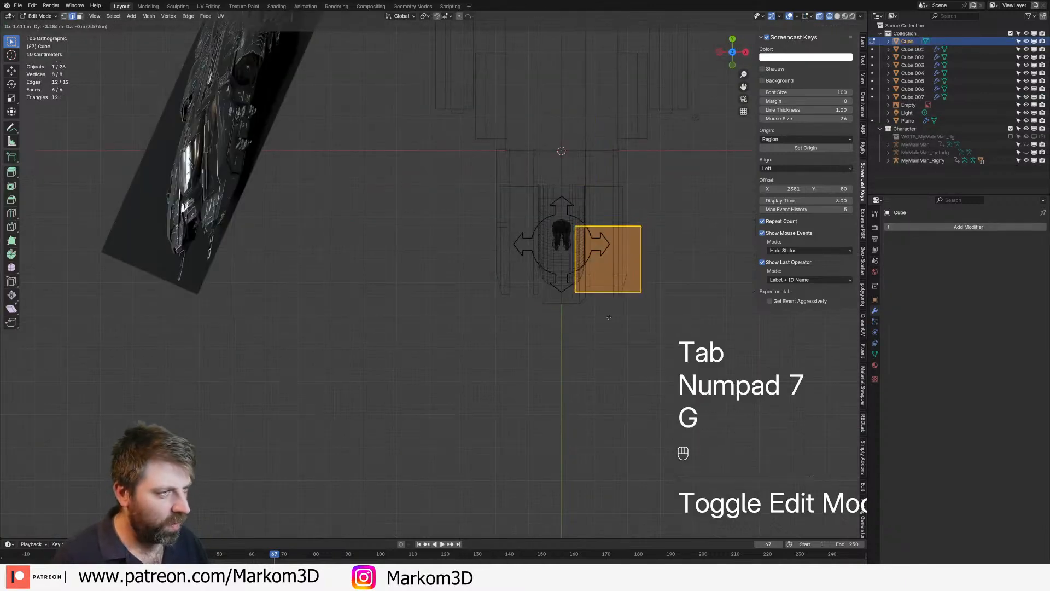
click(629, 329)
key(s)
click(691, 309)
Fit the cube's mesh in top view into the gap between the canopy and the front side plate by moving and scaling it
shift+middle_drag(690, 310, 644, 305)
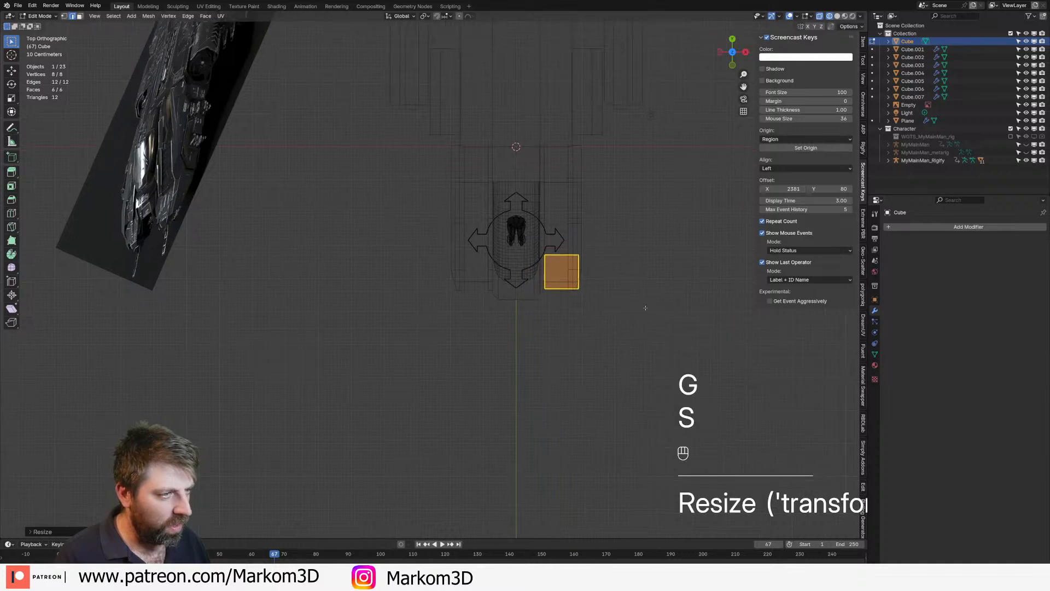
scroll(656, 304, up, 2)
key(g)
click(711, 308)
key(s)
click(713, 304)
key(g)
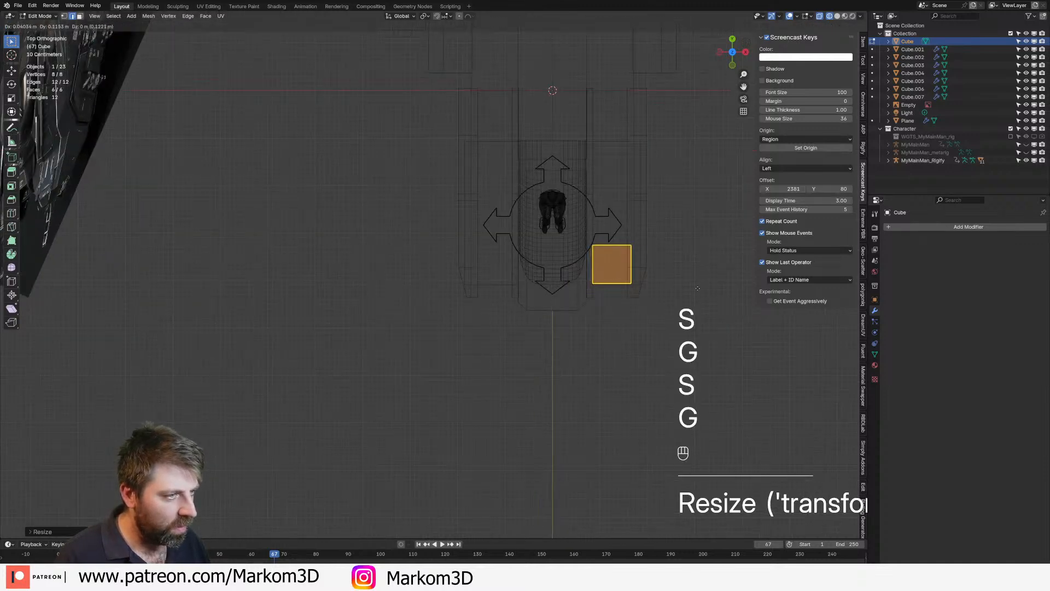
click(690, 292)
key(s)
middle_click(690, 293)
click(691, 292)
Show the scene in solid shading and raise the cube's mesh along Z so it sits above the nose beside the canopy
middle_drag(692, 292, 604, 224)
key(z)
click(657, 224)
key(g)
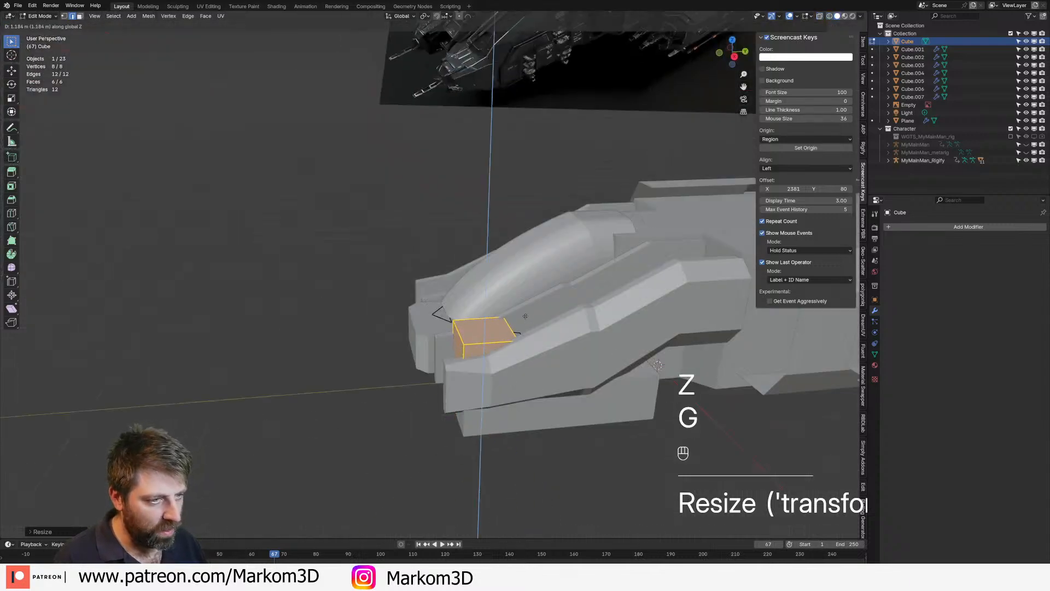
click(520, 332)
middle_drag(528, 297, 570, 332)
key(3)
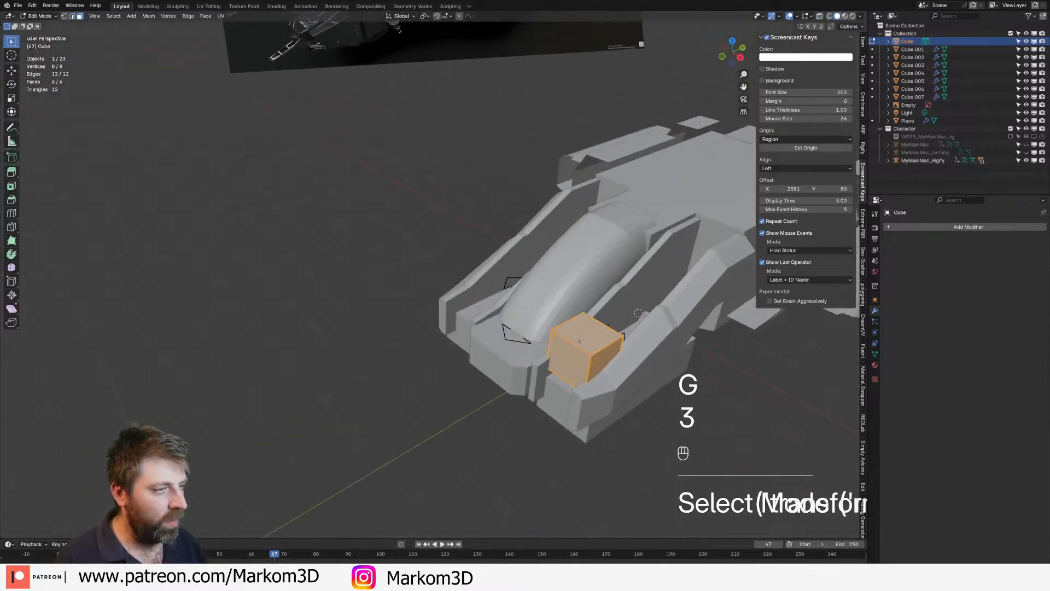
click(590, 338)
key(e)
key(s)
click(620, 364)
key(g)
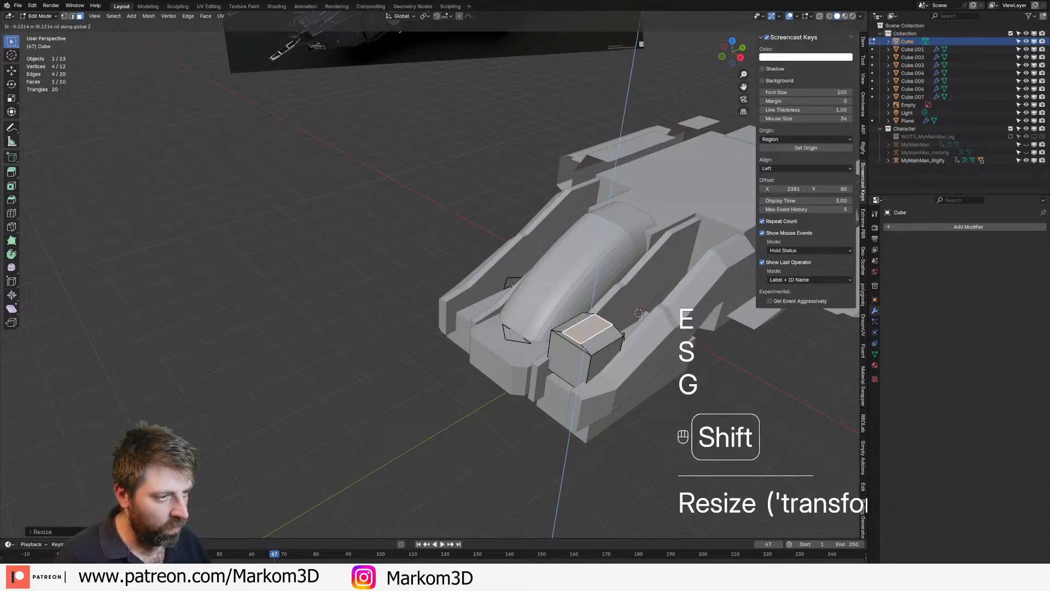
click(614, 386)
key(ctrl+z)
key(ctrl+z)
key(ctrl+z)
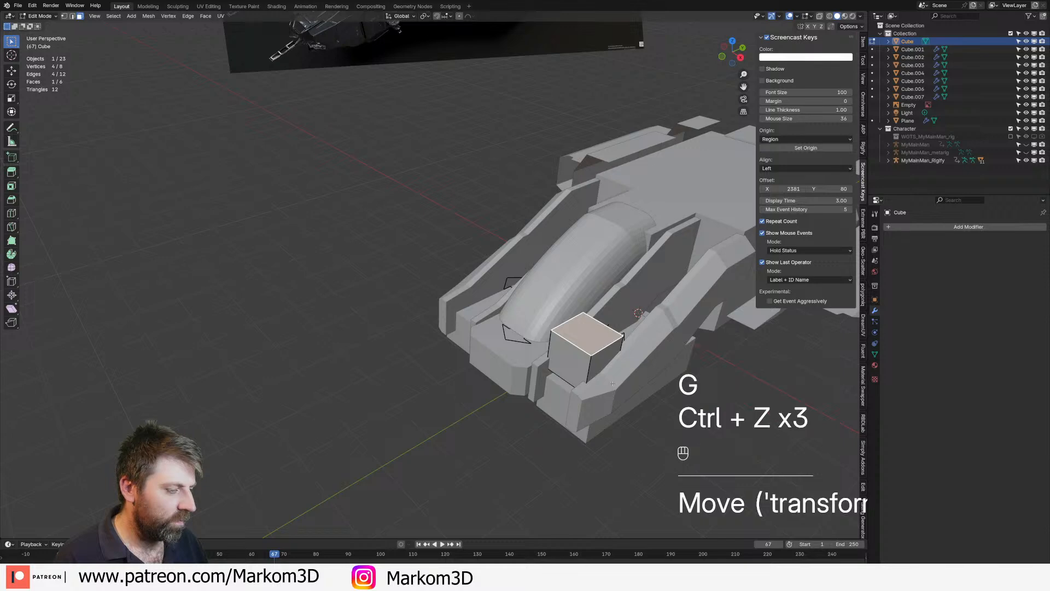
Chamfer the cube's two long top edges with a single-segment bevel
key(2)
shift+click(609, 344)
key(ctrl+b)
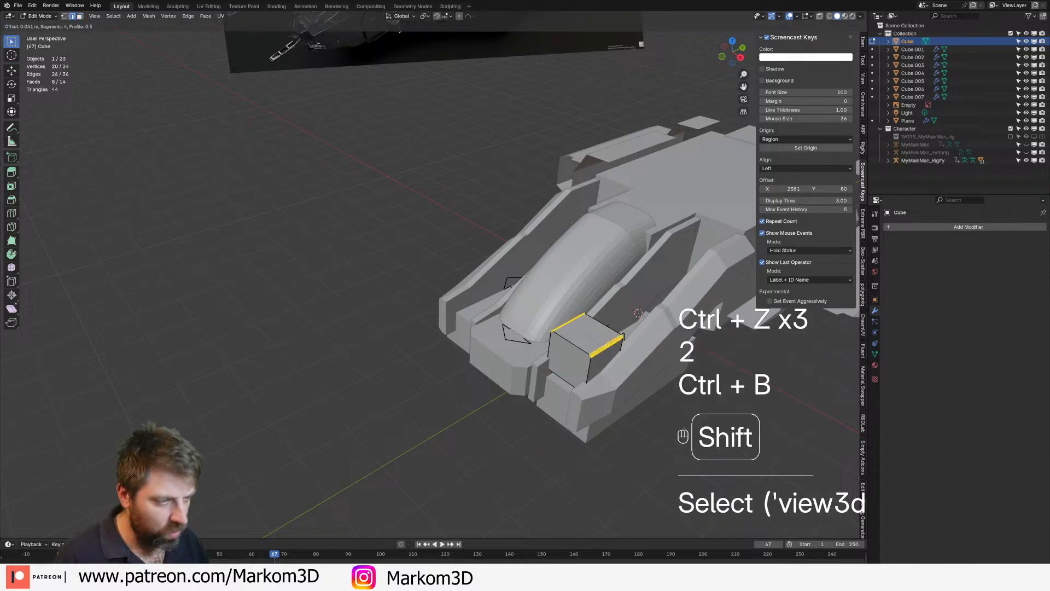
click(743, 474)
middle_drag(742, 474, 678, 444)
scroll(551, 225, up, 2)
Delete the front, back and bottom faces of the chamfered cube to leave an open, arched shell
key(3)
click(536, 323)
middle_drag(538, 320, 635, 263)
shift+click(351, 357)
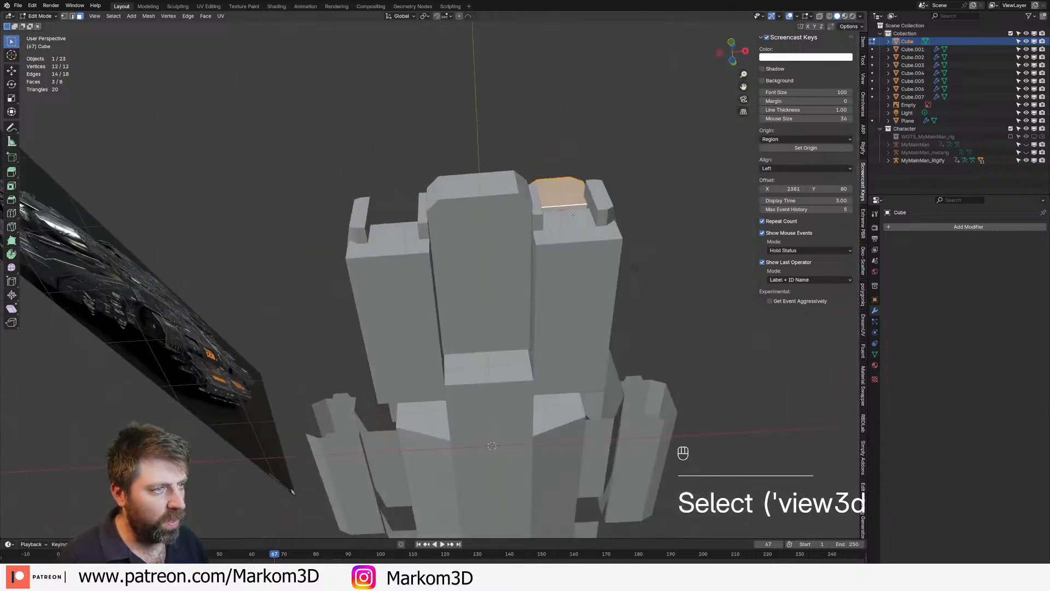
key(Delete)
click(550, 233)
Bevel the shell's four lengthwise edges slightly with 2 segments and return to Object Mode to check the shape
middle_drag(550, 233, 533, 315)
key(2)
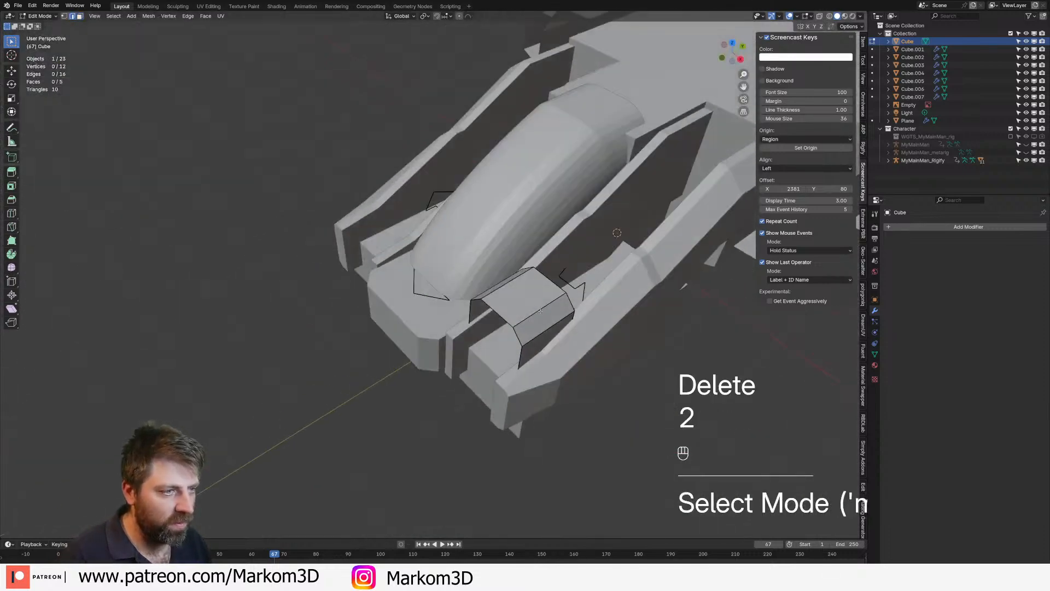
shift+click(537, 313)
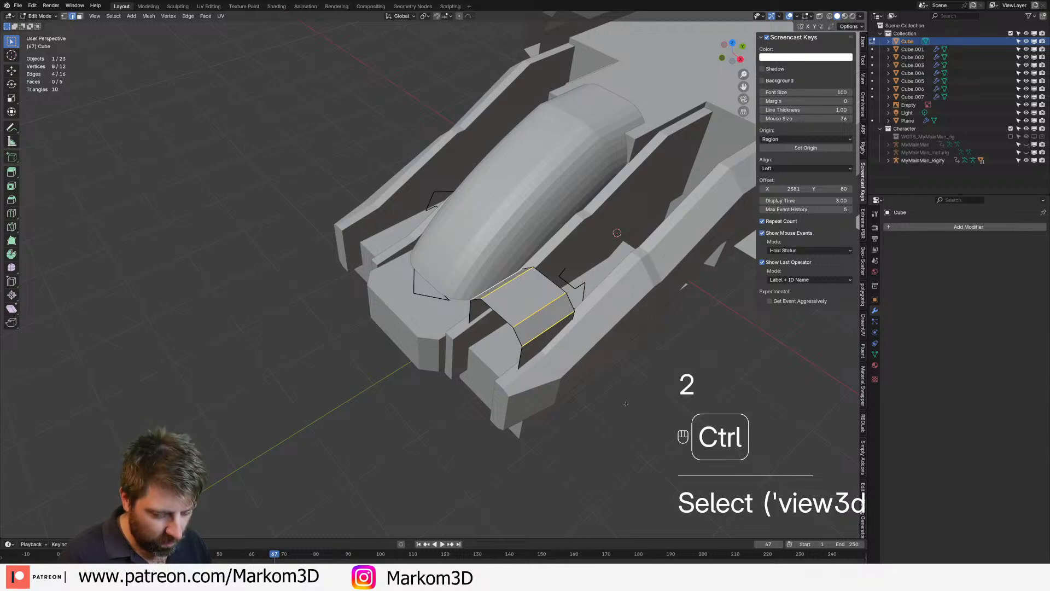
key(ctrl+b)
scroll(642, 413, up, 1)
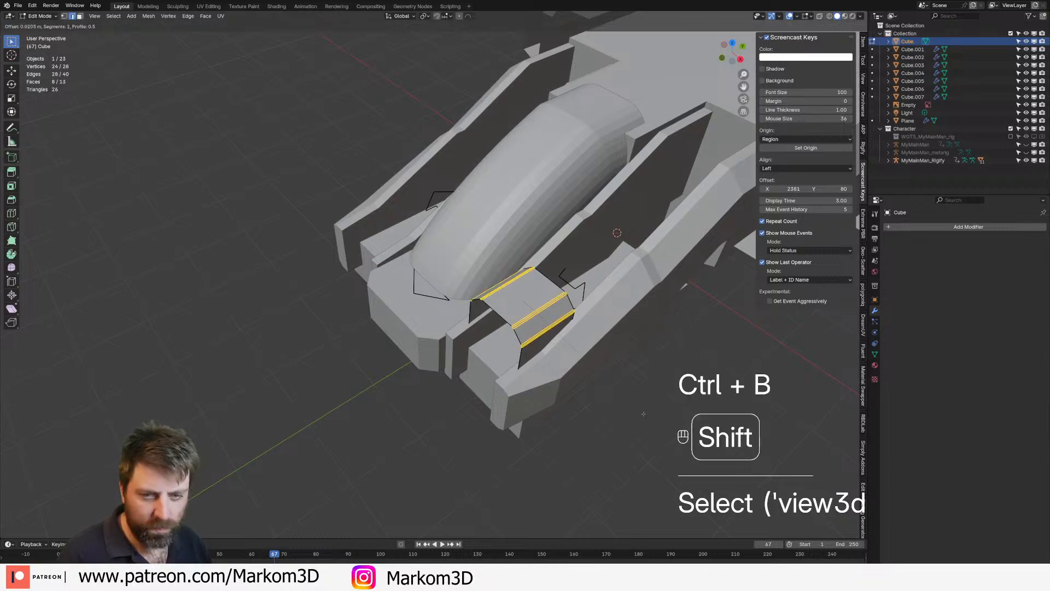
click(643, 414)
key(Tab)
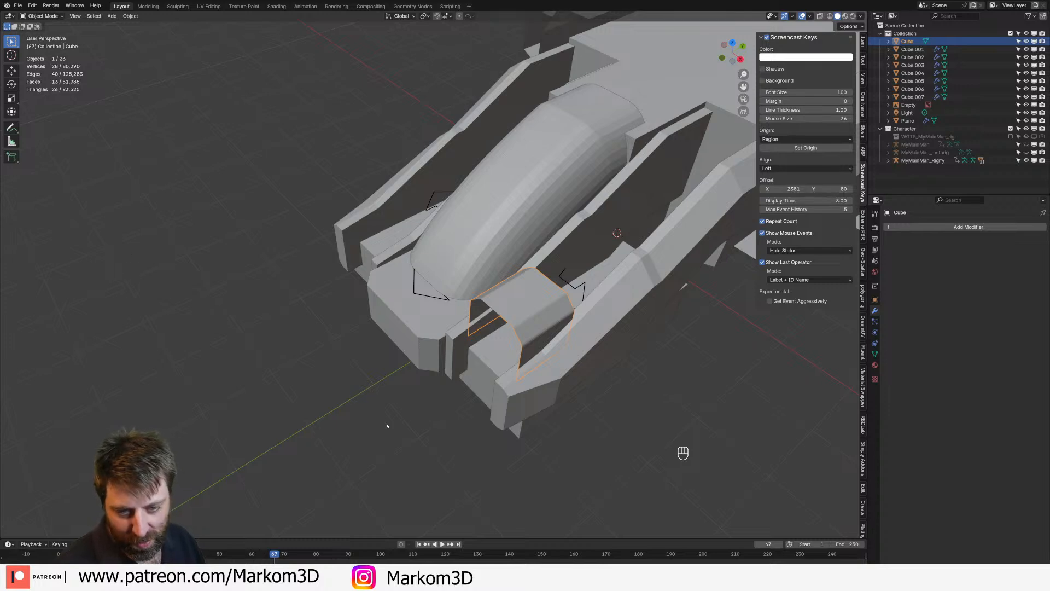
middle_drag(532, 392, 529, 383)
Select the shell's two bottom side edges in wireframe and, back in solid shading, move them up along Z to shorten the sides
key(Tab)
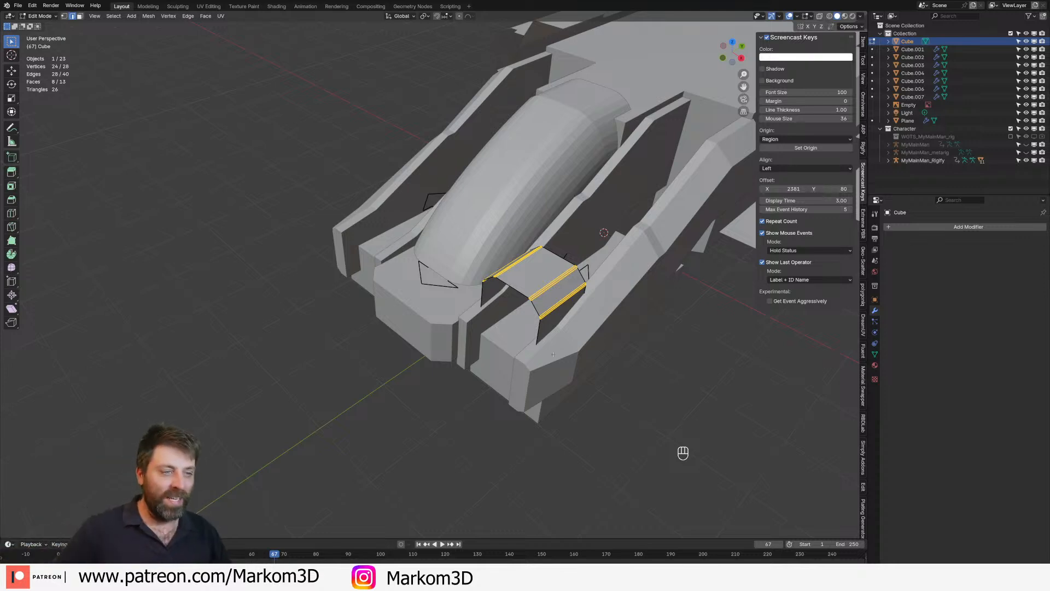
key(z)
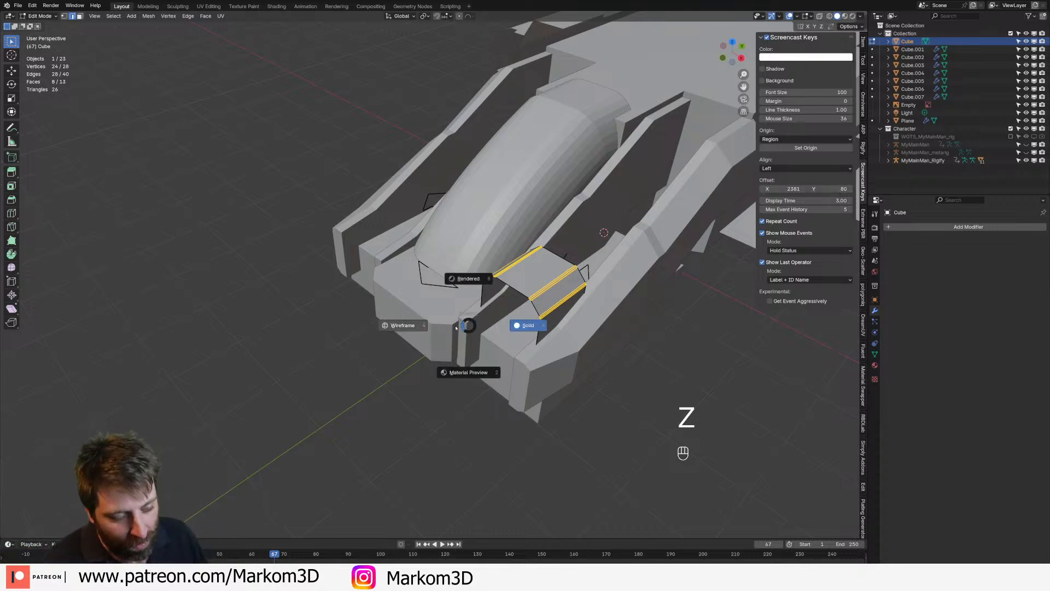
click(408, 326)
key(2)
click(502, 306)
shift+click(556, 343)
key(z)
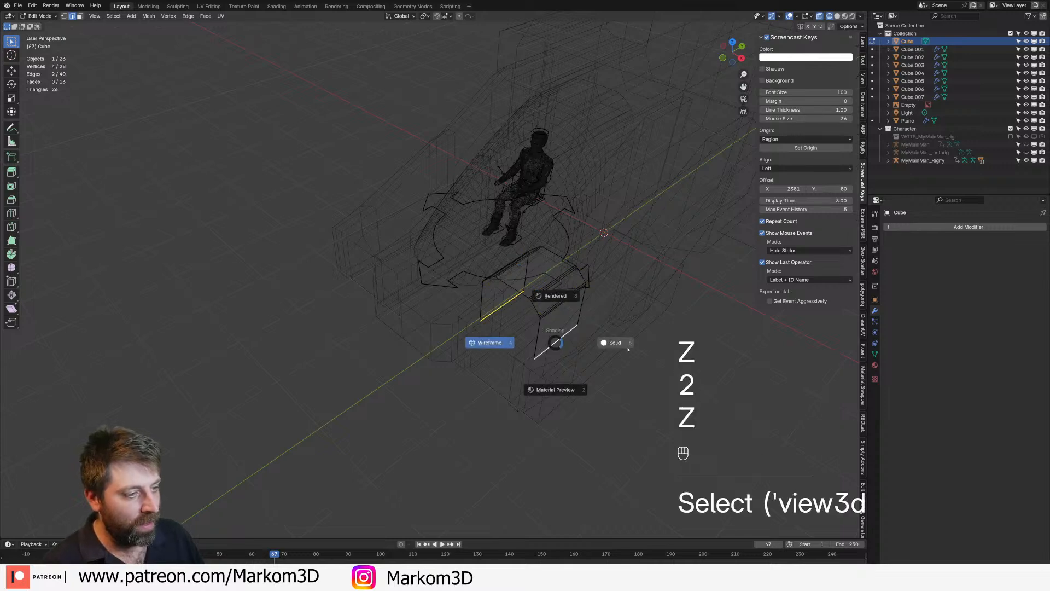
click(608, 343)
key(g)
click(614, 384)
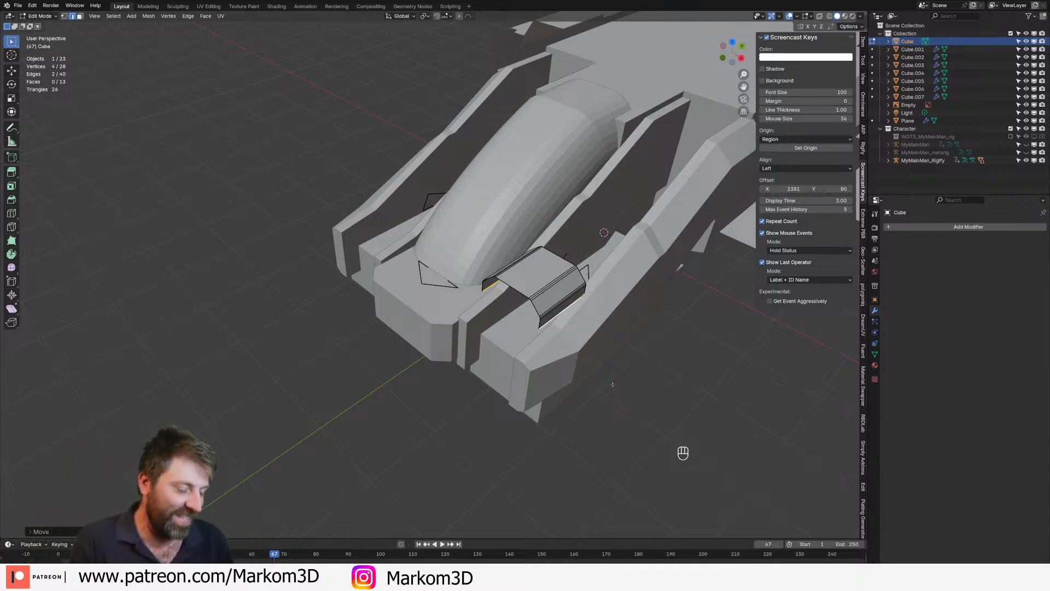
Select the whole shell mesh and stretch it to about twice its length along Y
middle_drag(559, 318, 511, 324)
key(ctrl+r)
right_click(510, 324)
key(a)
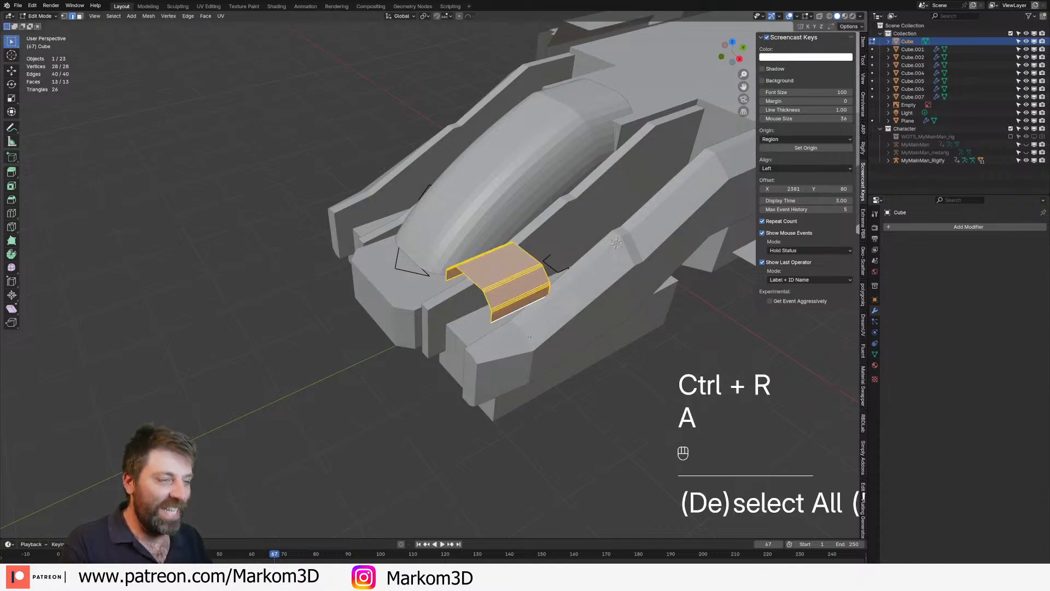
key(s)
key(s)
key(y)
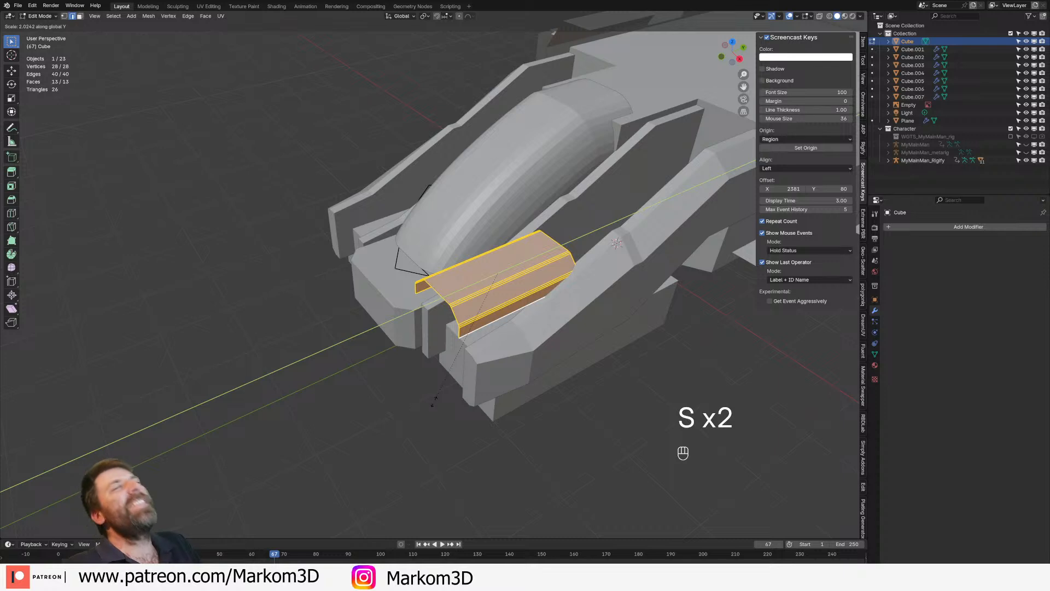
click(433, 402)
Add four evenly spaced loop cuts across the shell and two lengthwise loop cuts along its top
middle_drag(434, 402, 509, 339)
key(ctrl+r)
scroll(523, 379, up, 1)
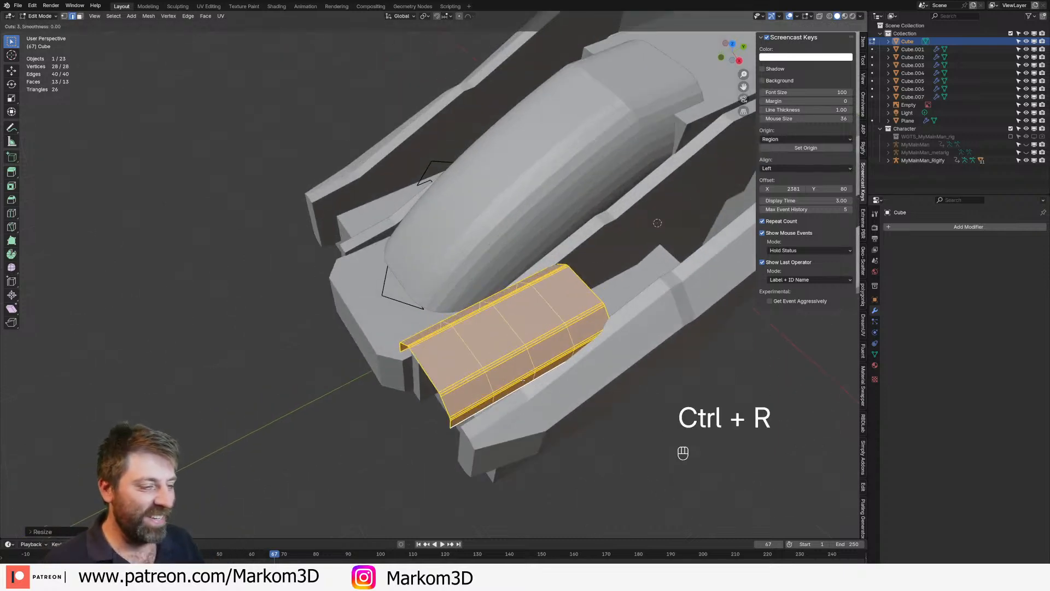
click(523, 380)
key(ctrl+r)
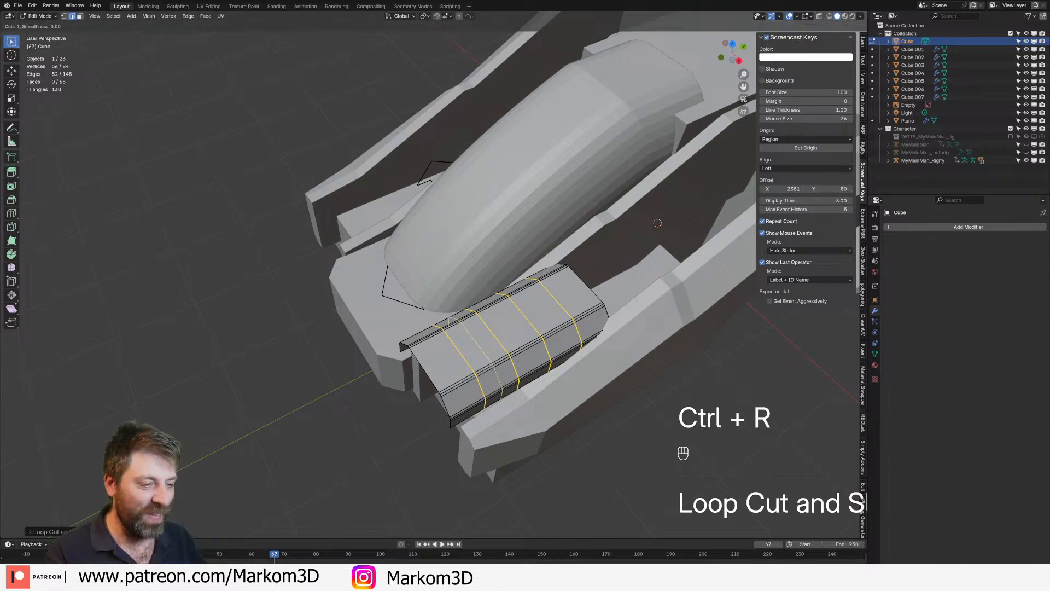
click(466, 362)
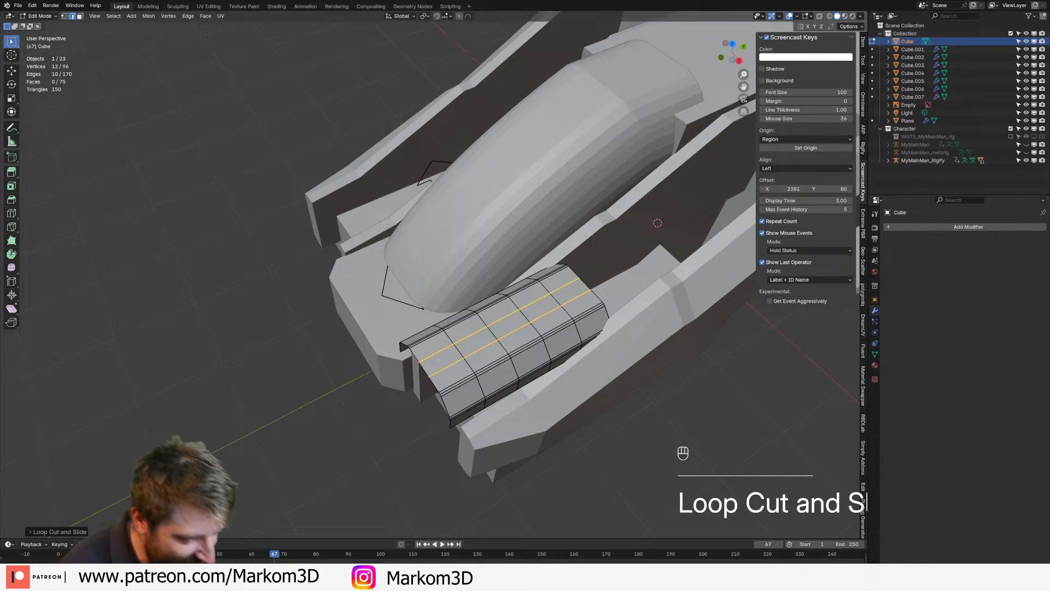
Scale the two lengthwise top loops farther apart and bevel each into a narrow strip
key(s)
click(641, 517)
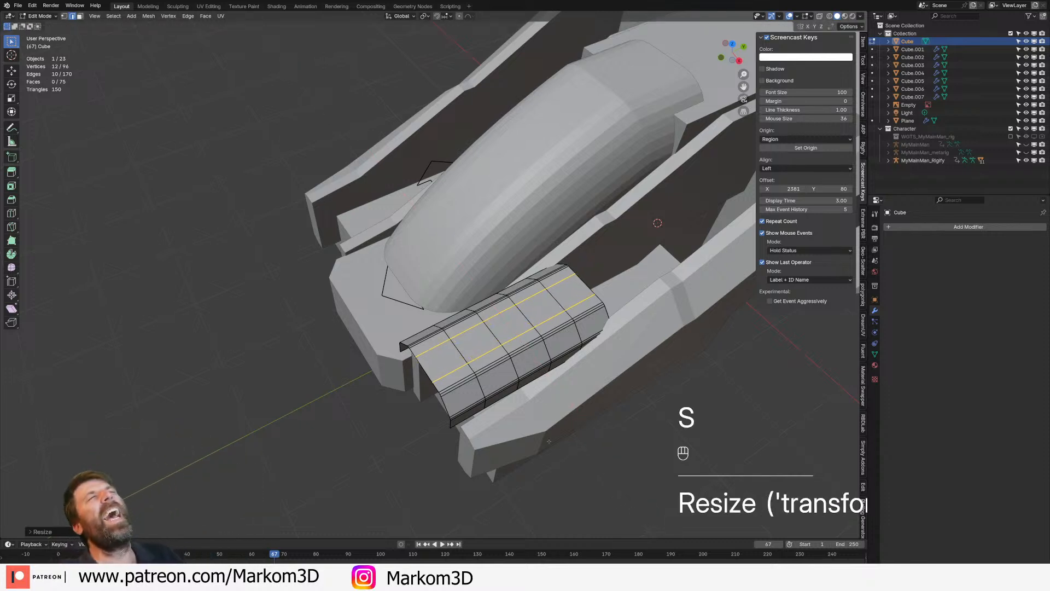
key(ctrl+b)
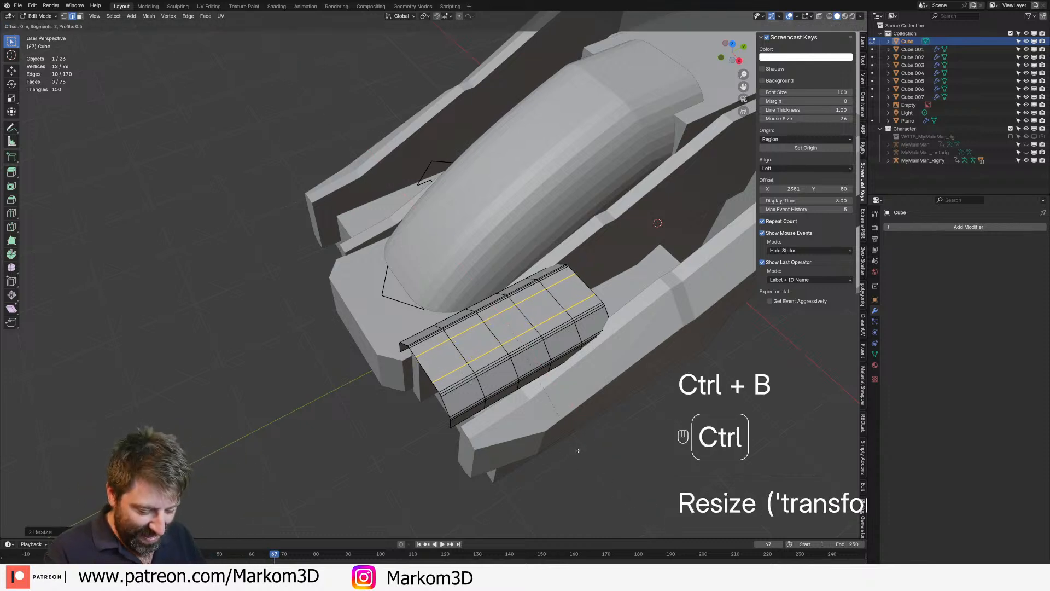
click(479, 379)
Select the four cross edges in the top's middle strip and shift them along Y toward the nose
key(2)
click(459, 351)
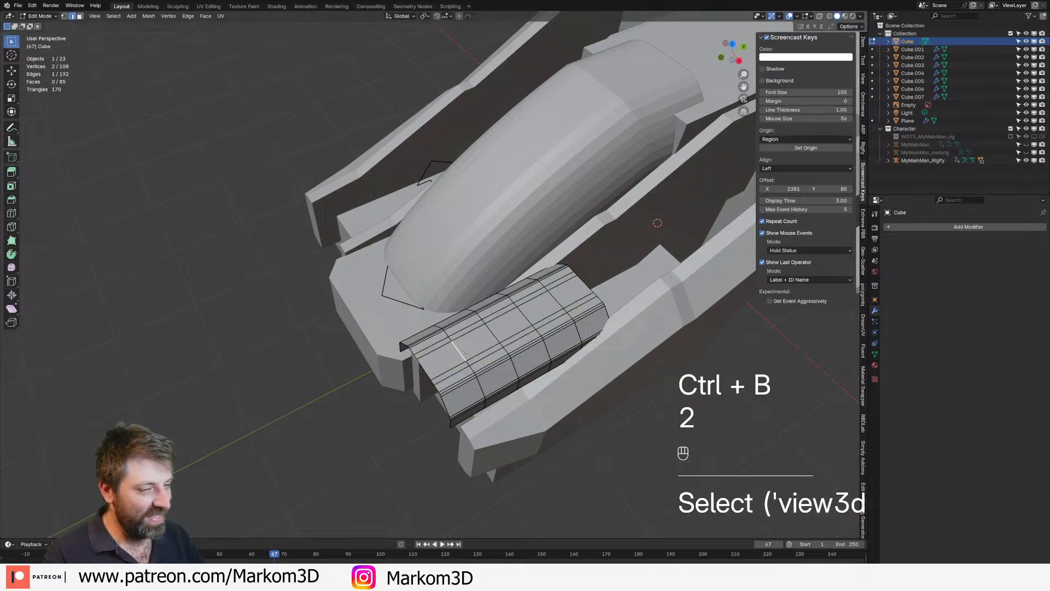
shift+click(505, 338)
key(ctrl+z)
shift+click(493, 333)
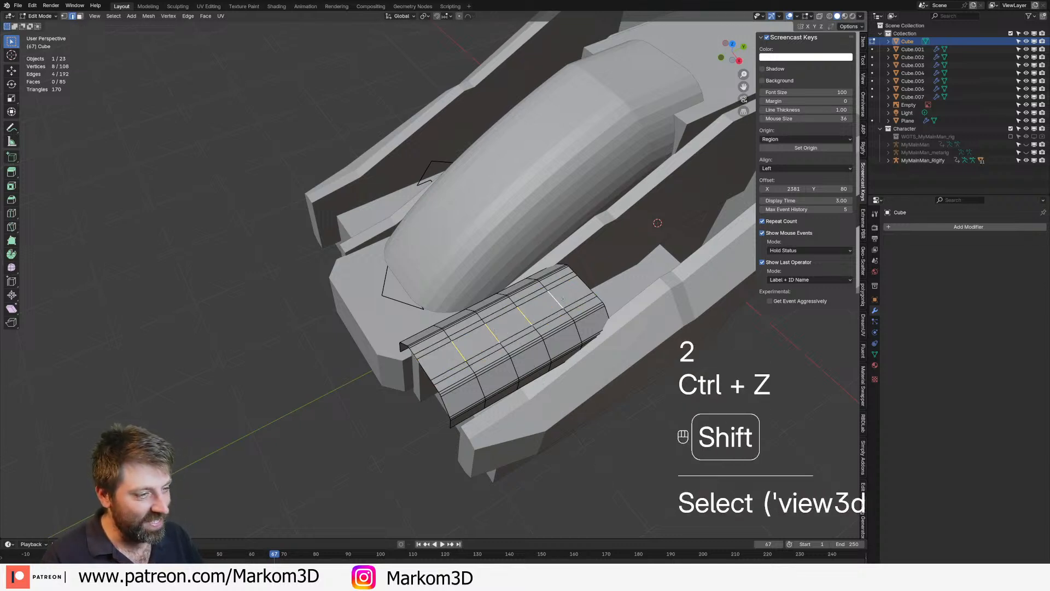
key(g)
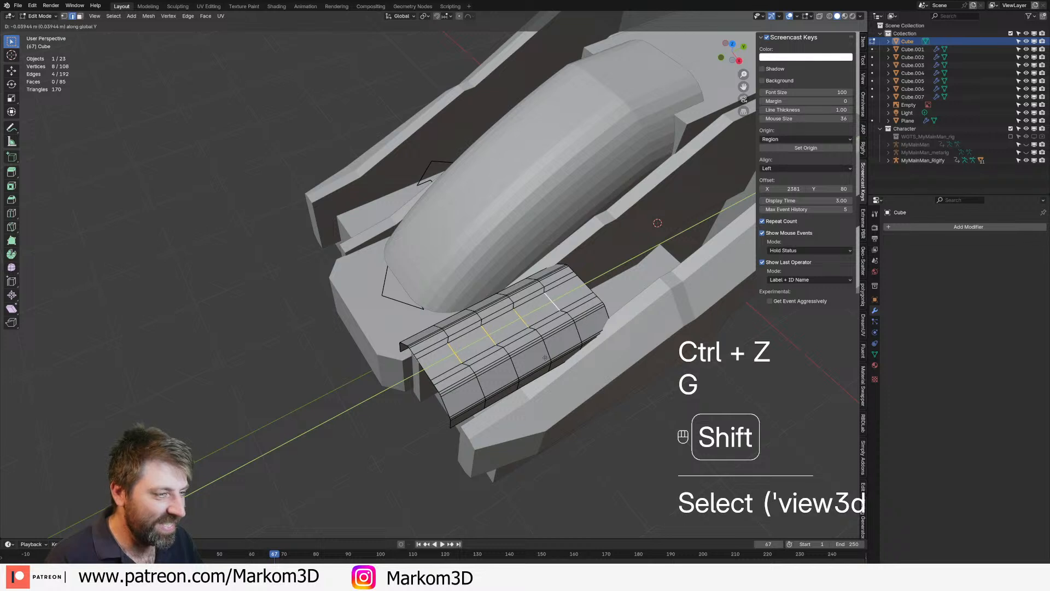
click(517, 373)
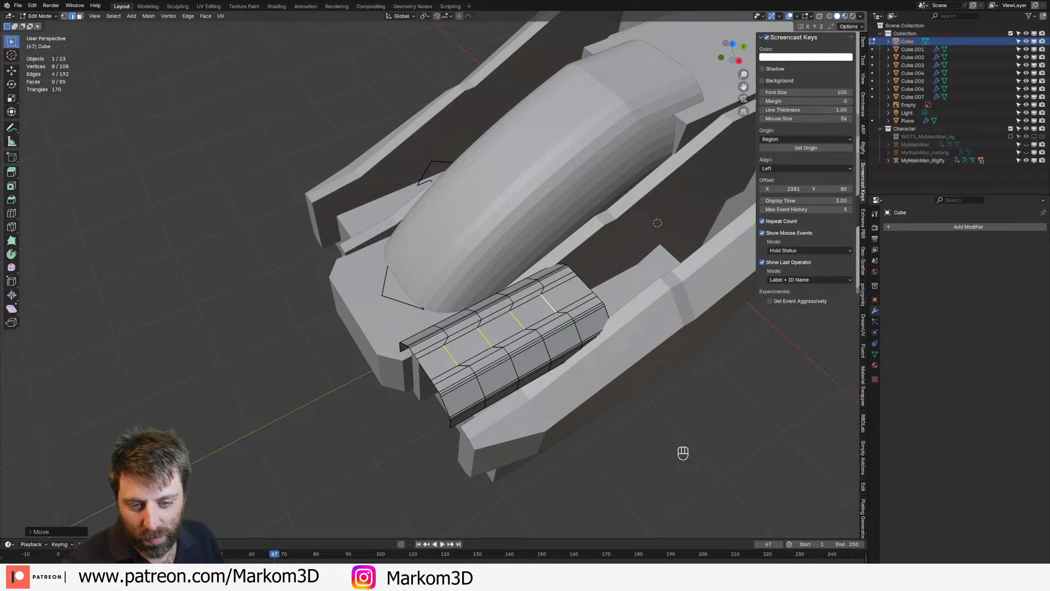
Switch to the browser, open meshy.ai from the Threads post about Meshy's fourth version, and look through its home page
scroll(449, 268, down, 1)
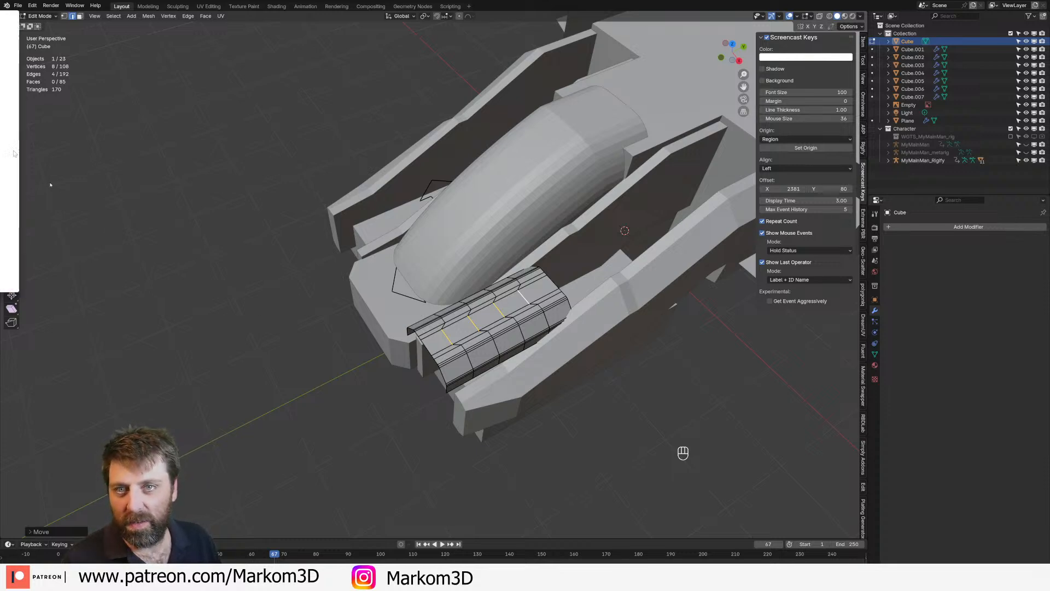
drag(0, 17, 639, 1)
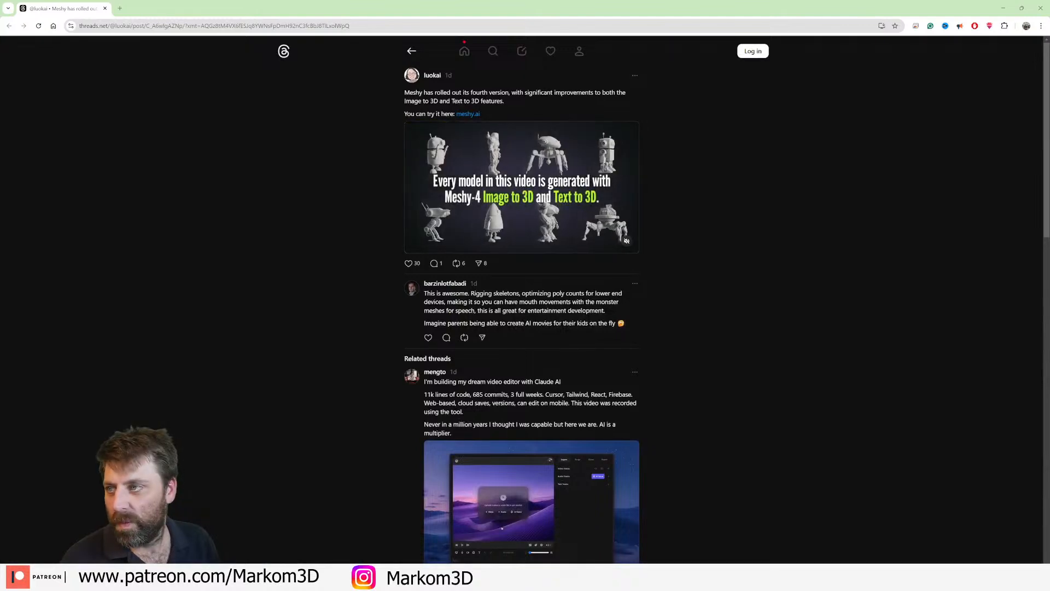
scroll(382, 337, down, 1)
scroll(427, 230, up, 1)
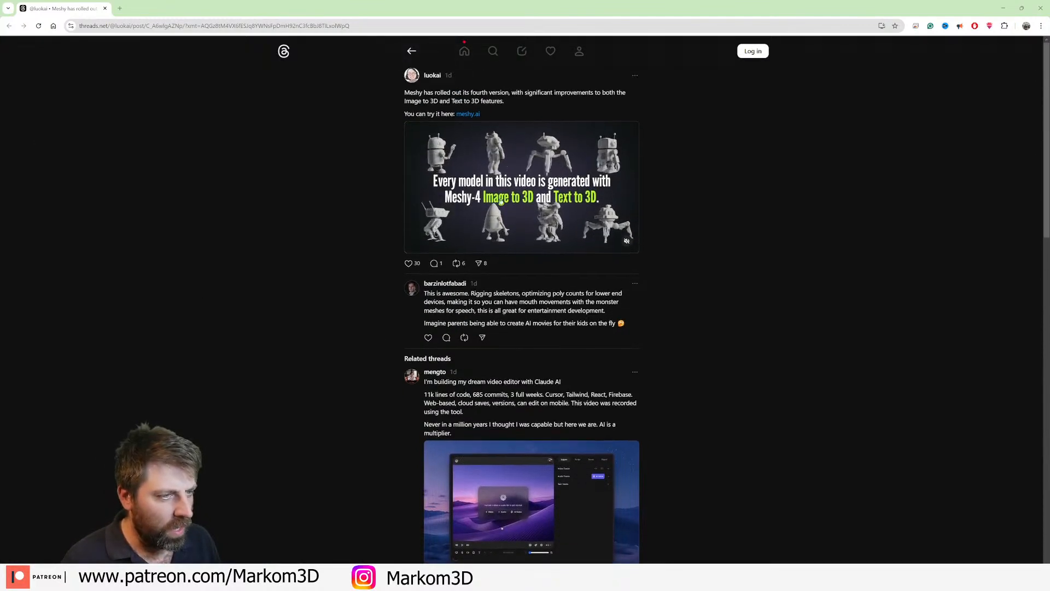
click(478, 116)
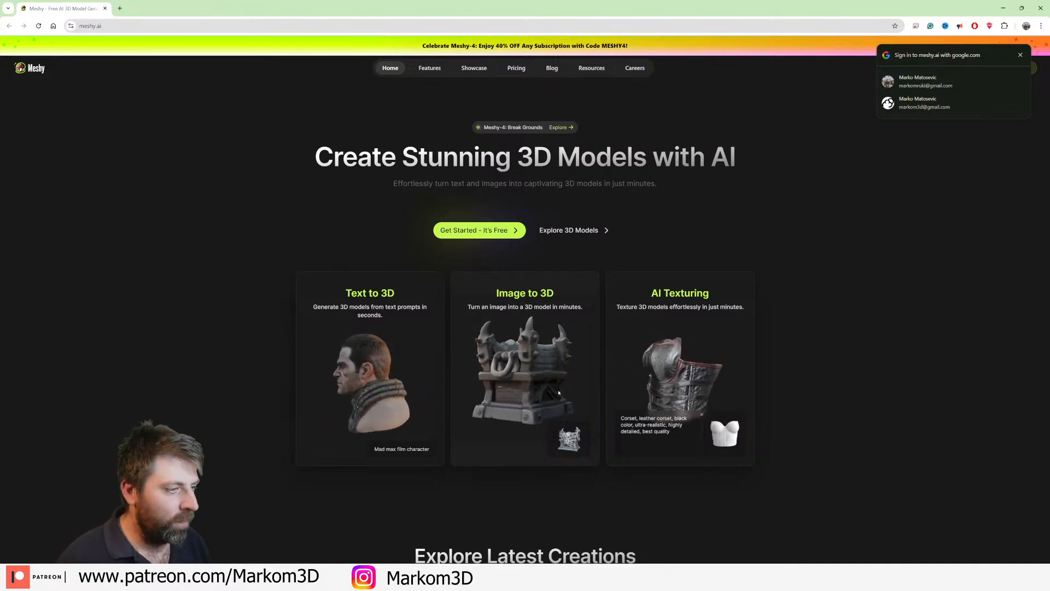
scroll(559, 393, down, 6)
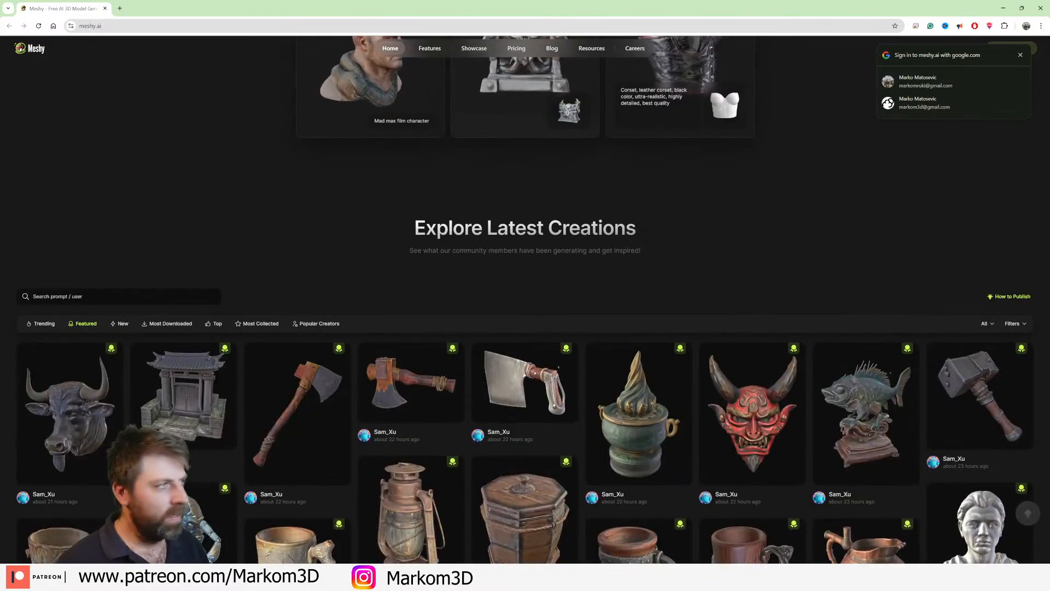
scroll(795, 145, up, 4)
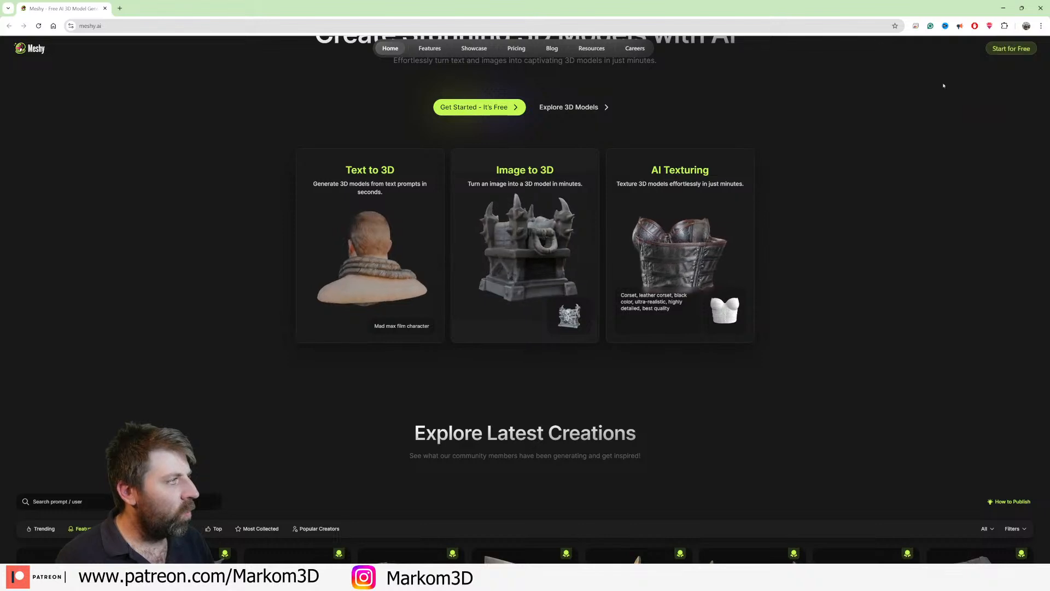
Browse the latest community creations on Meshy, open the alligator warrior model and preview its untextured transition view
scroll(339, 121, up, 3)
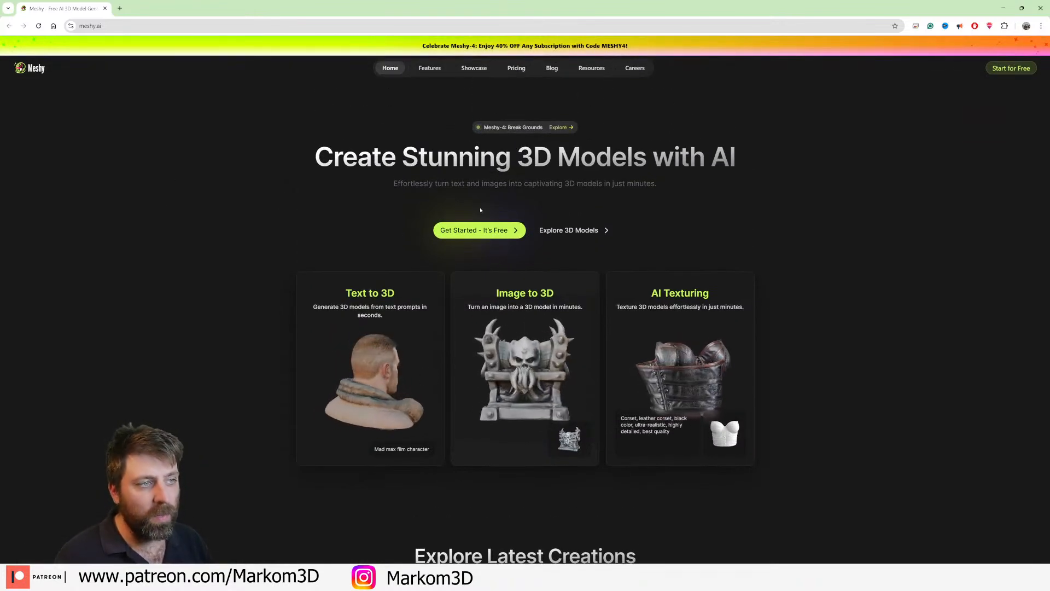
scroll(480, 213, down, 5)
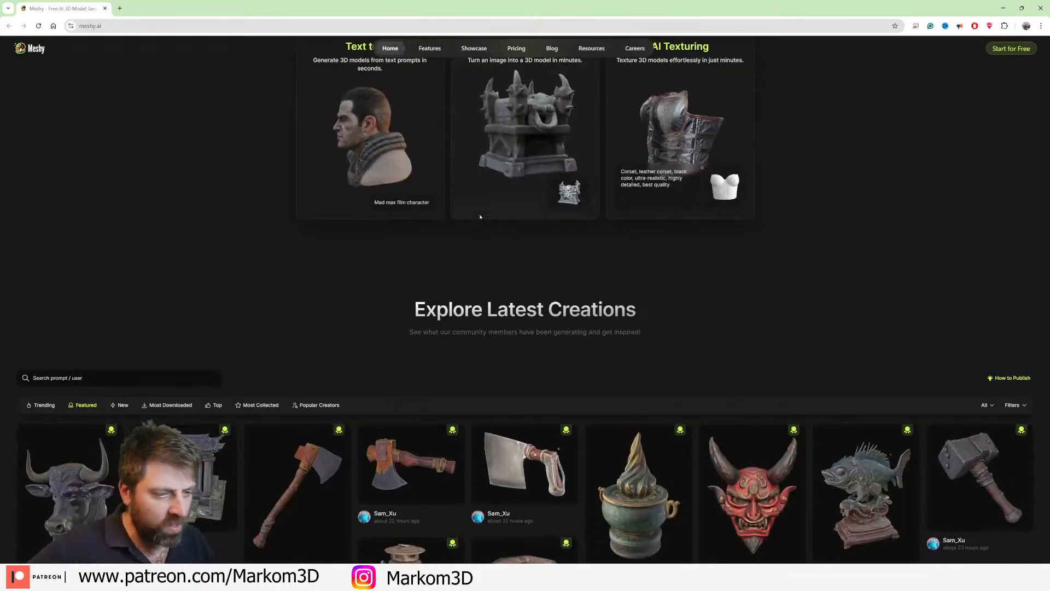
scroll(481, 216, down, 5)
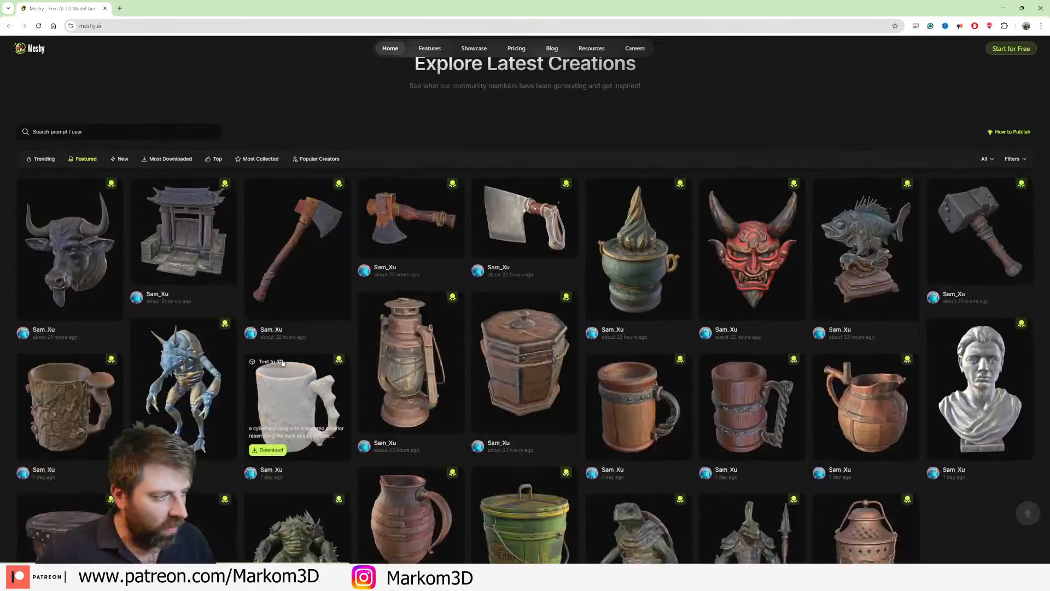
scroll(281, 361, down, 4)
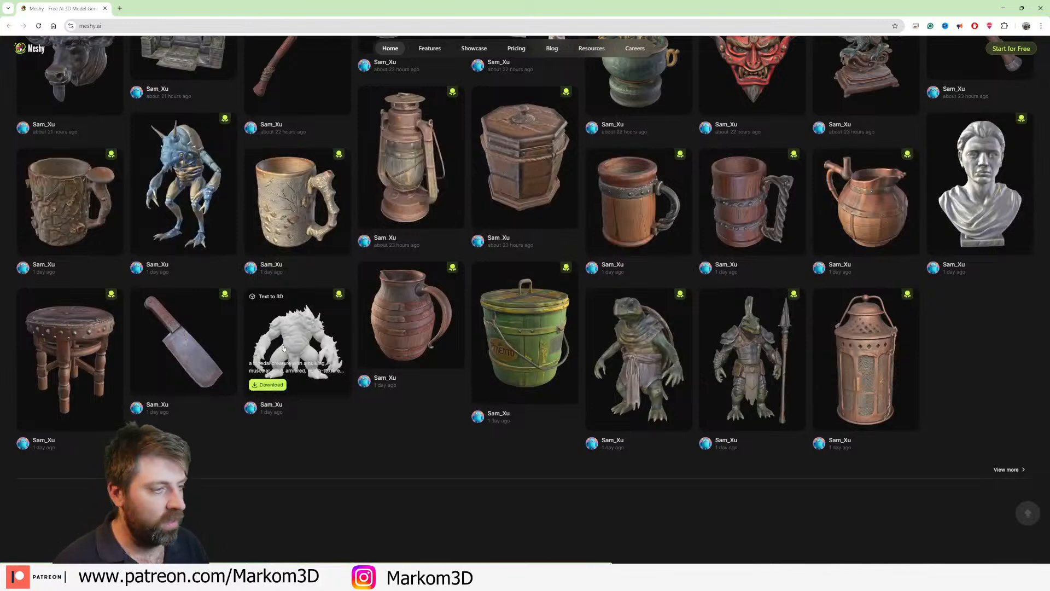
scroll(284, 347, down, 2)
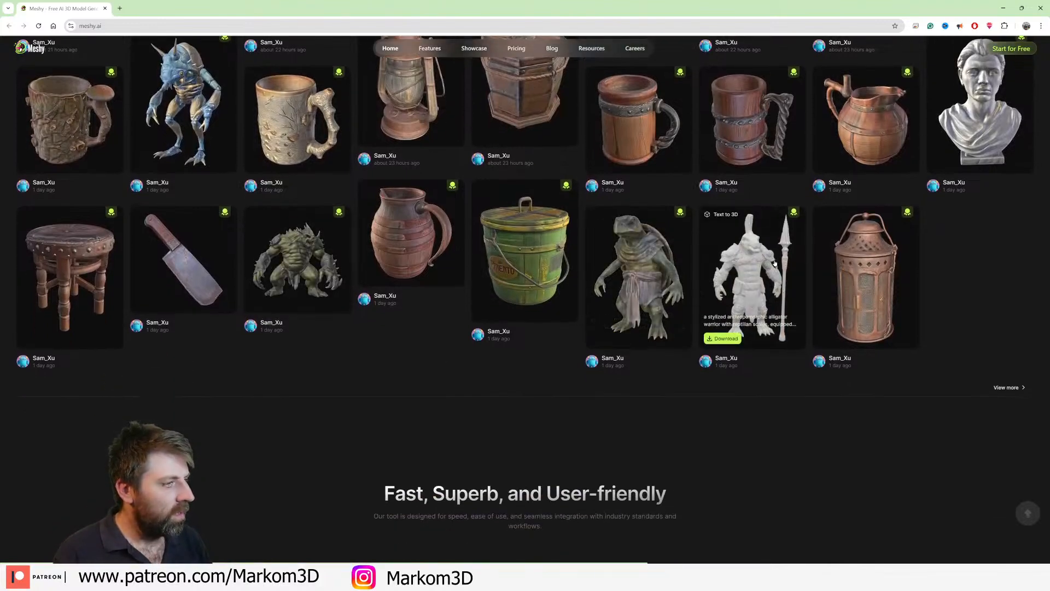
click(752, 331)
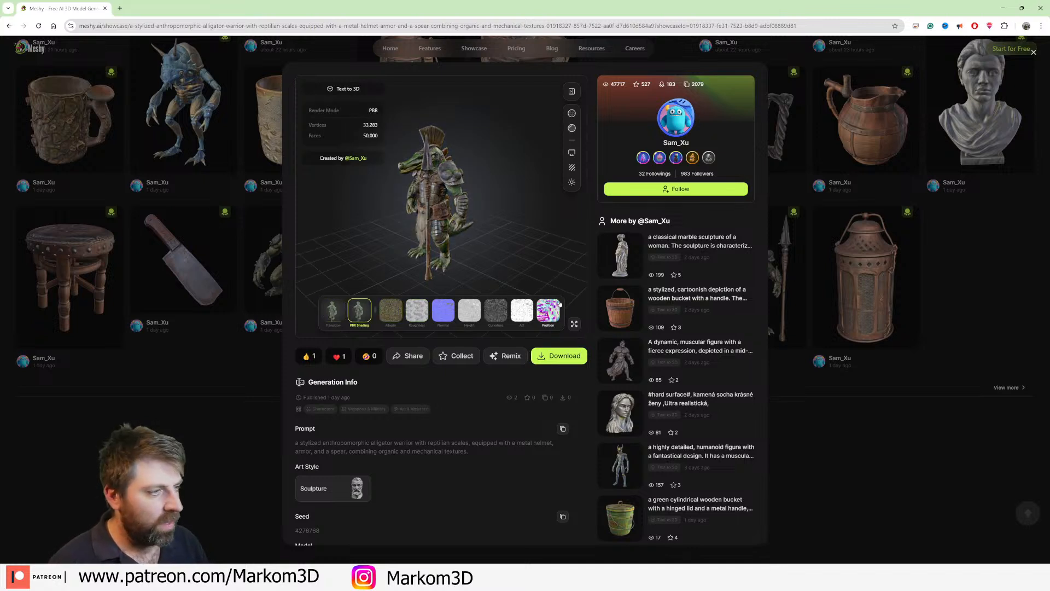
click(331, 316)
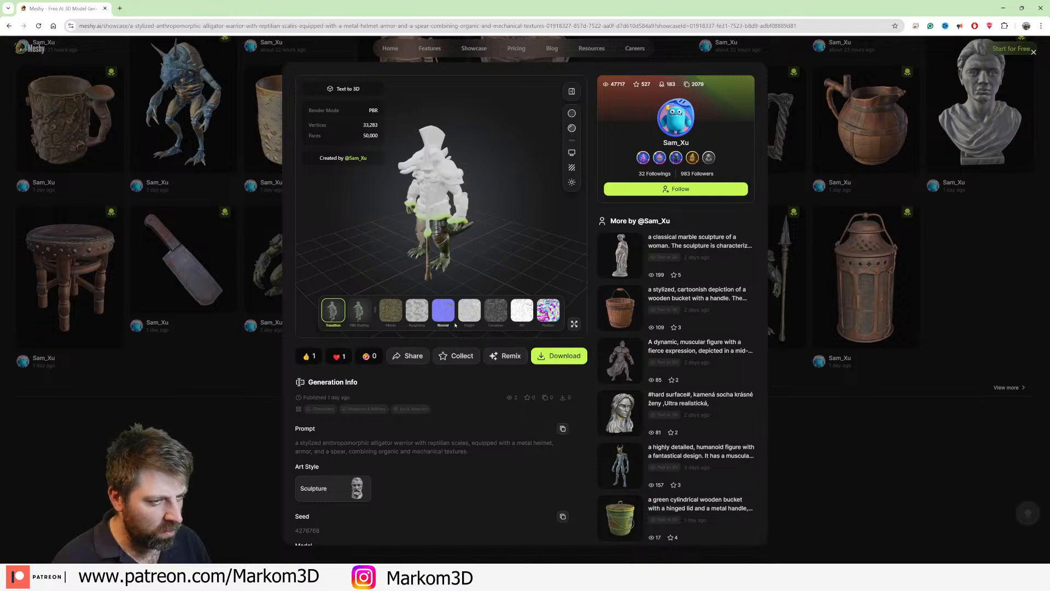
click(848, 437)
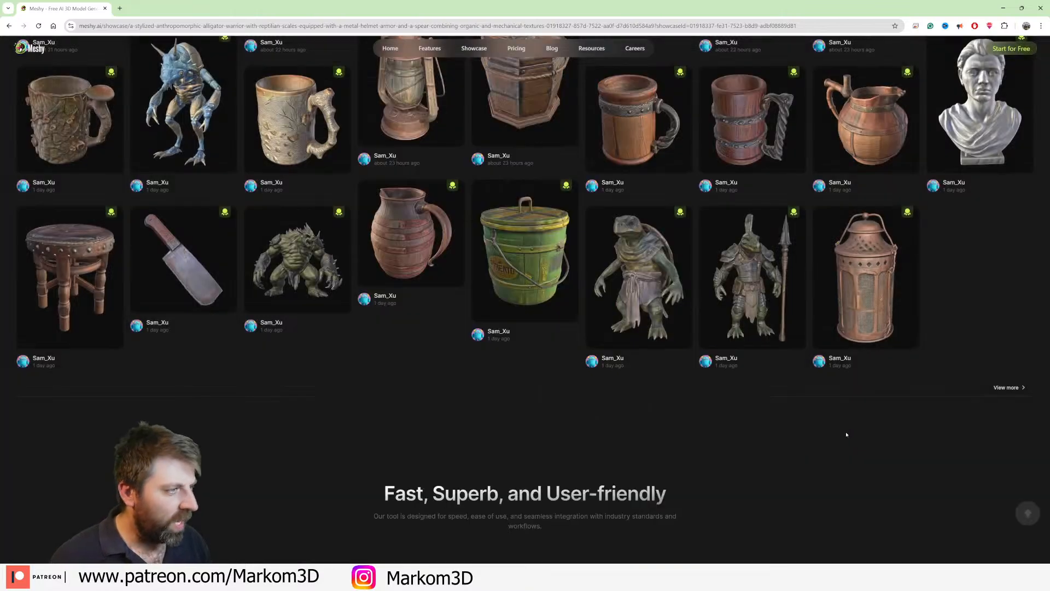
Open the ancient Japanese temple model from the gallery, continue to its Discover page and inspect it without textures
scroll(846, 432, up, 6)
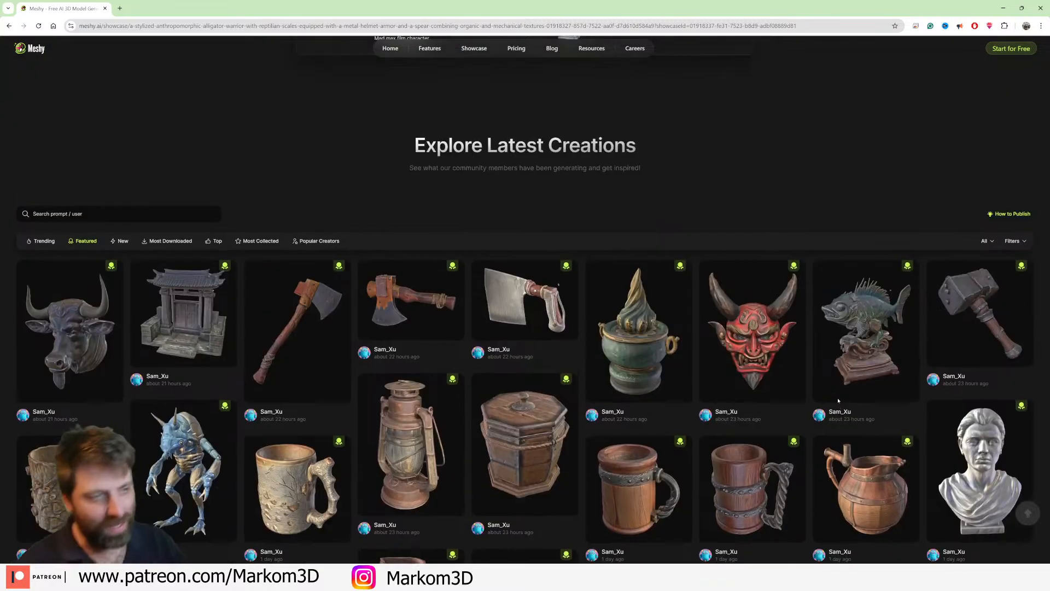
mouse_move(838, 401)
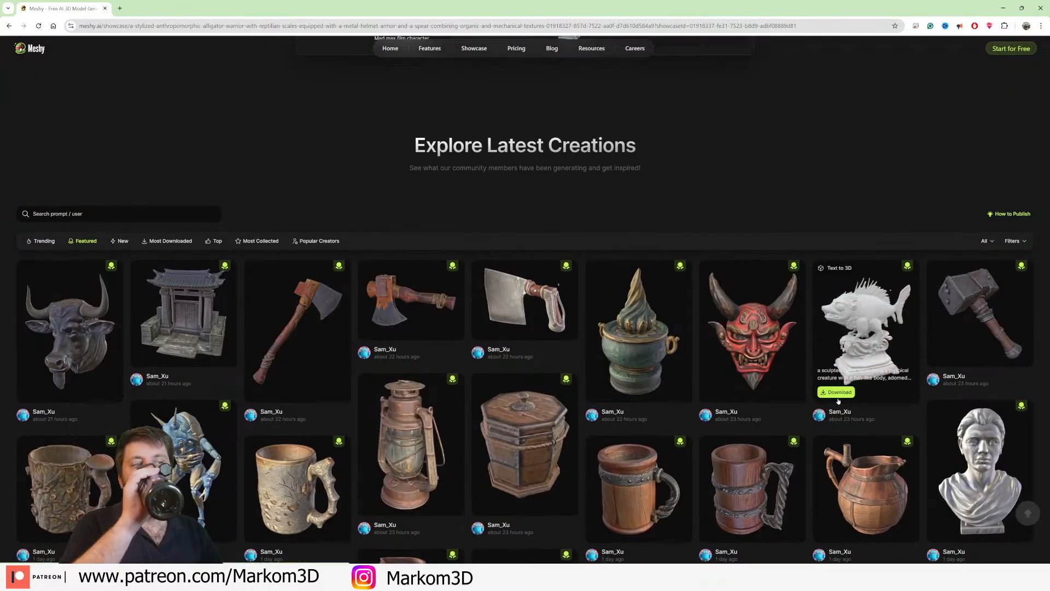
mouse_move(651, 346)
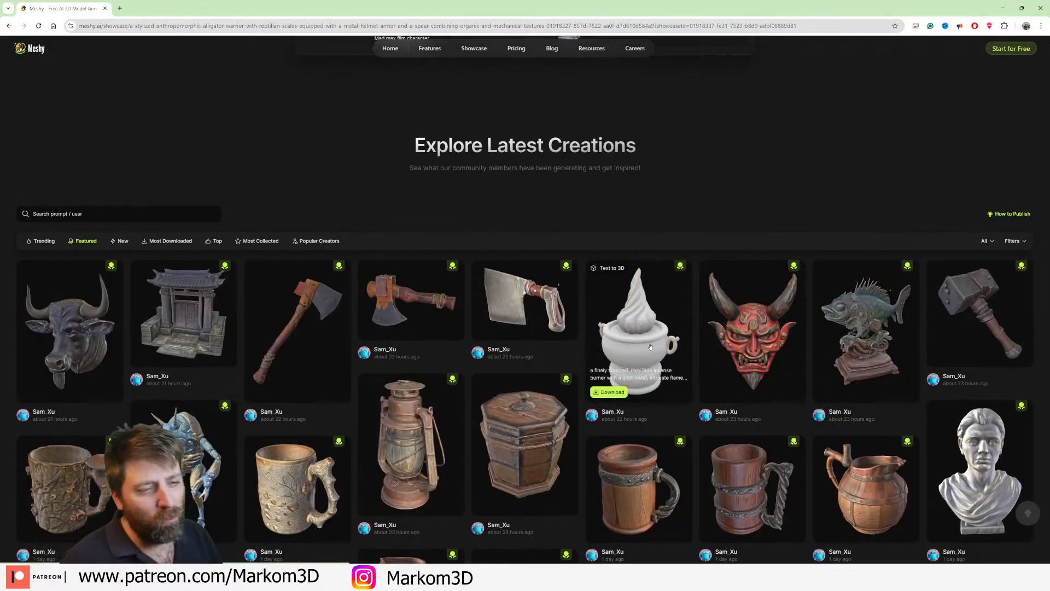
mouse_move(280, 347)
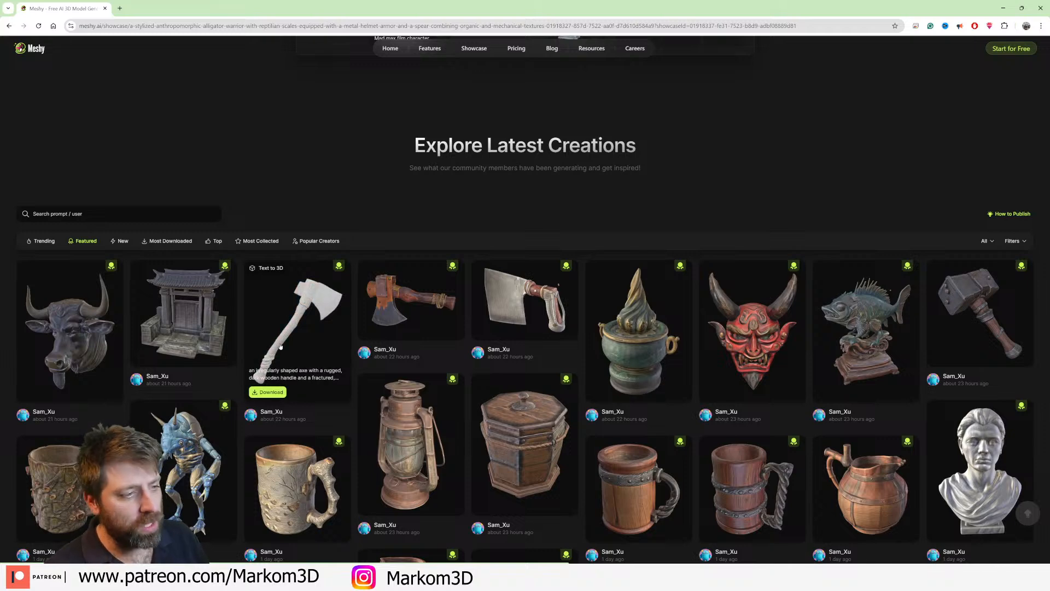
mouse_move(621, 354)
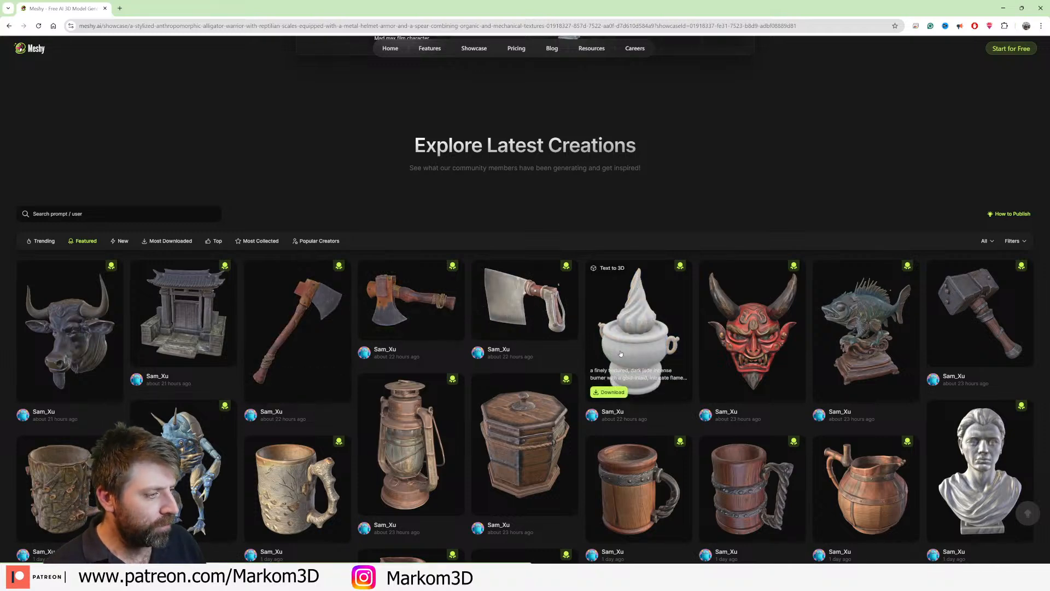
mouse_move(172, 334)
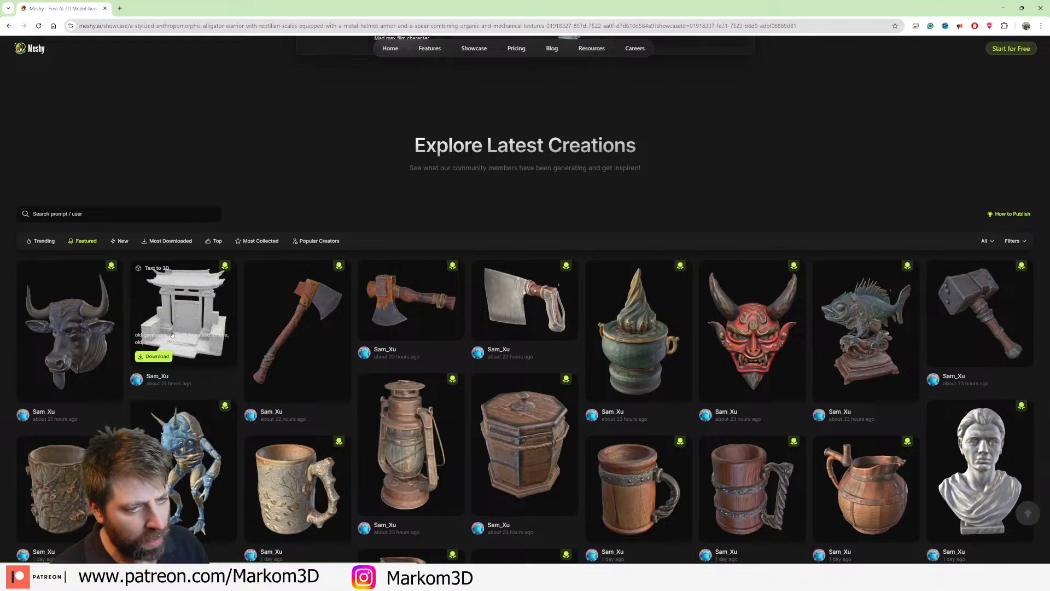
click(172, 335)
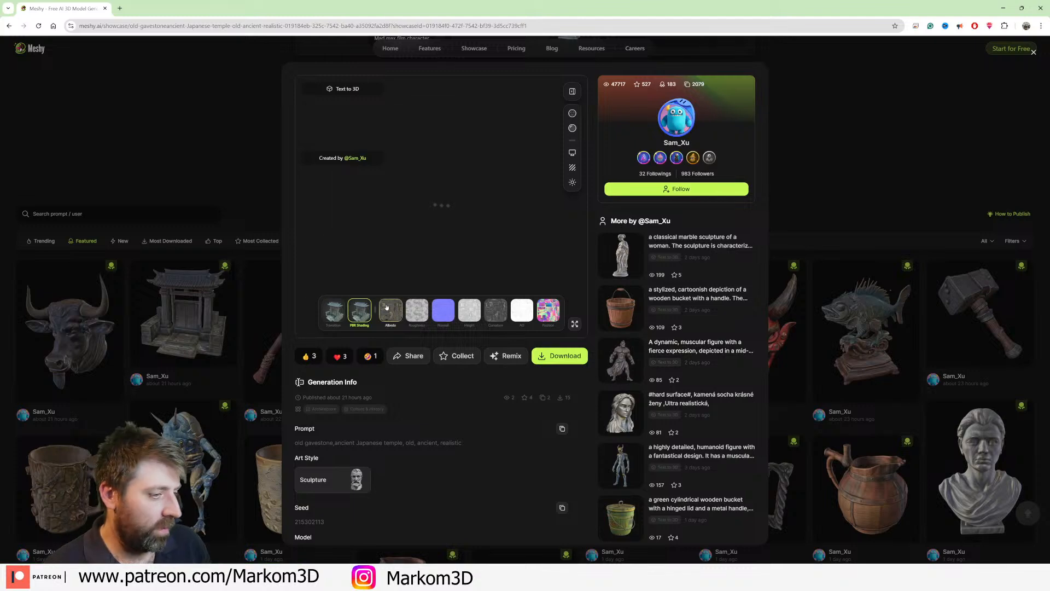
click(570, 358)
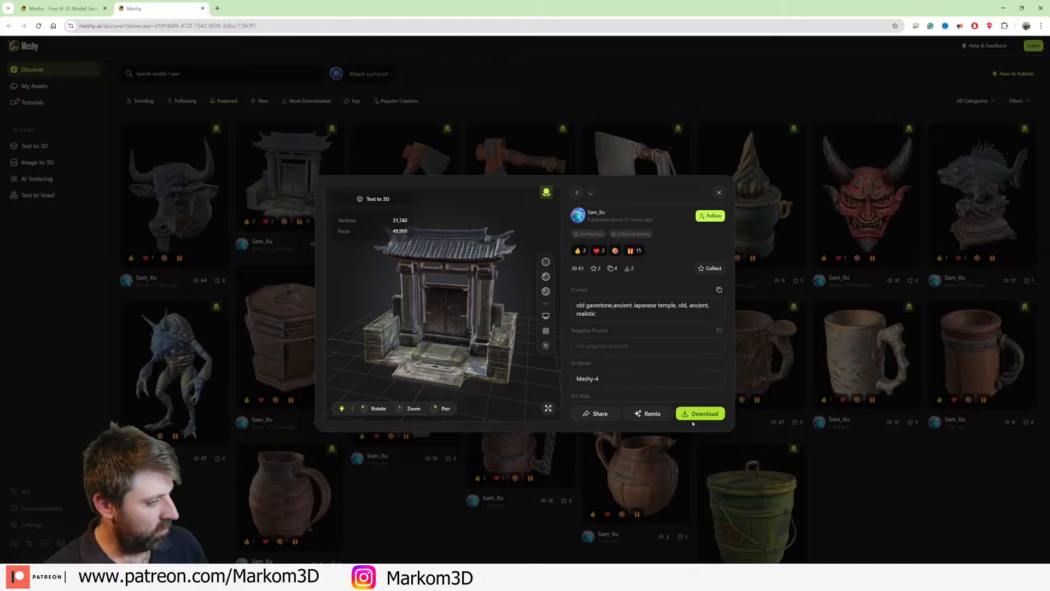
click(546, 277)
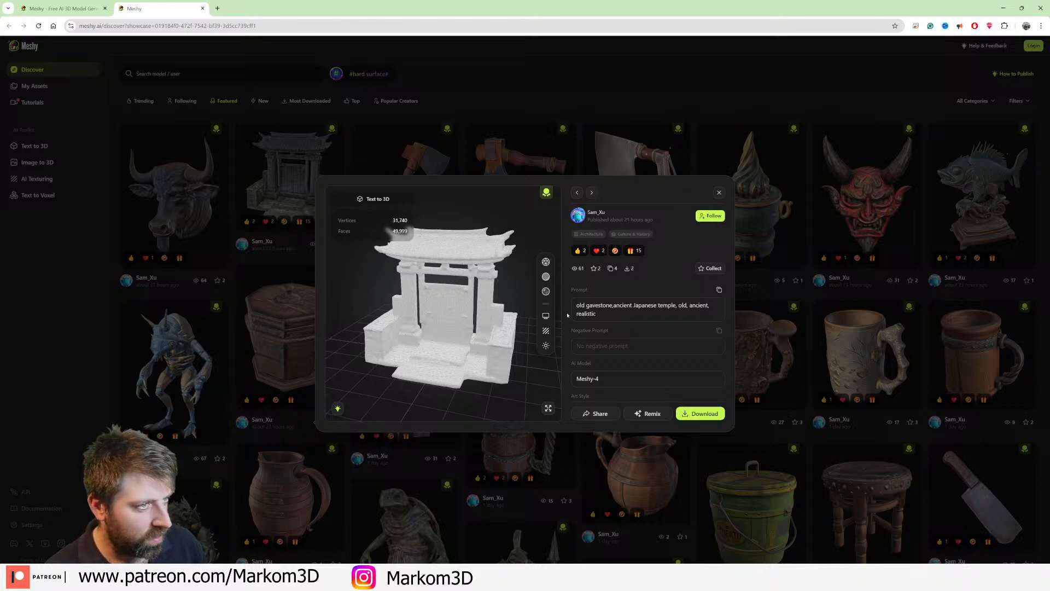
Try to download the temple model in fbx format
click(721, 417)
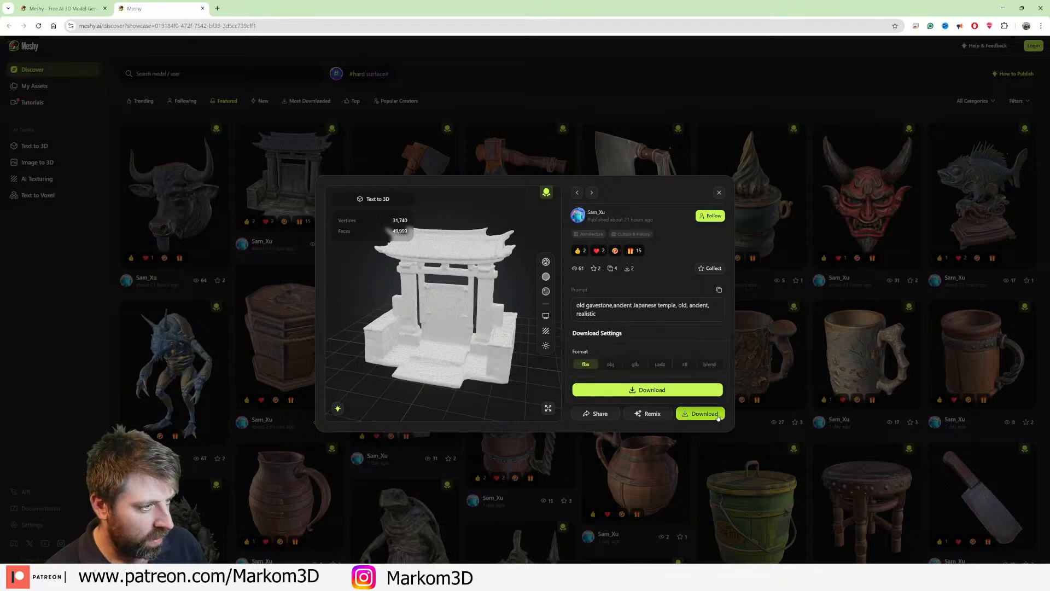
click(662, 391)
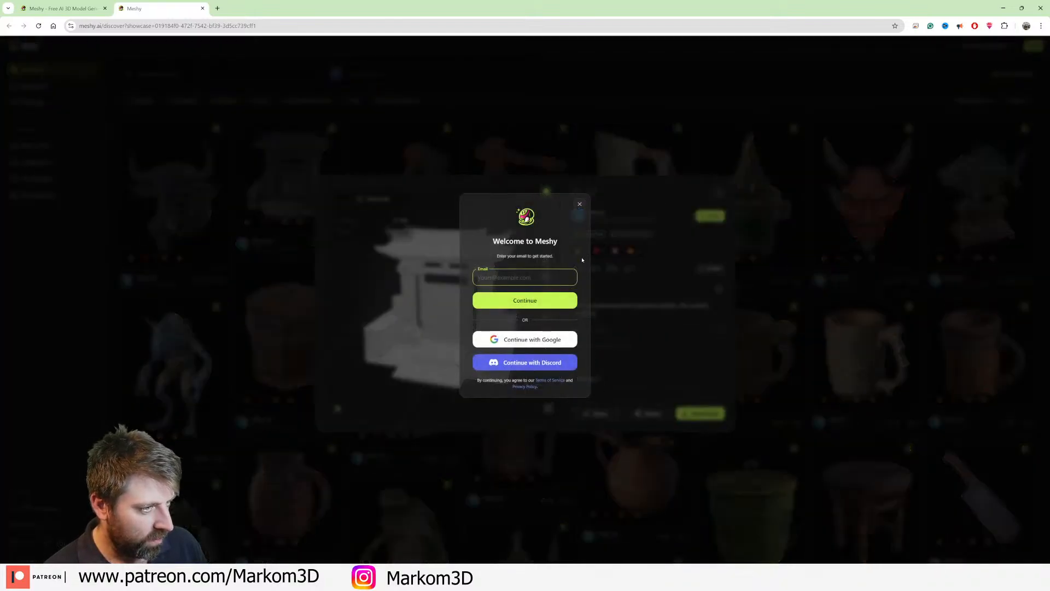
click(581, 203)
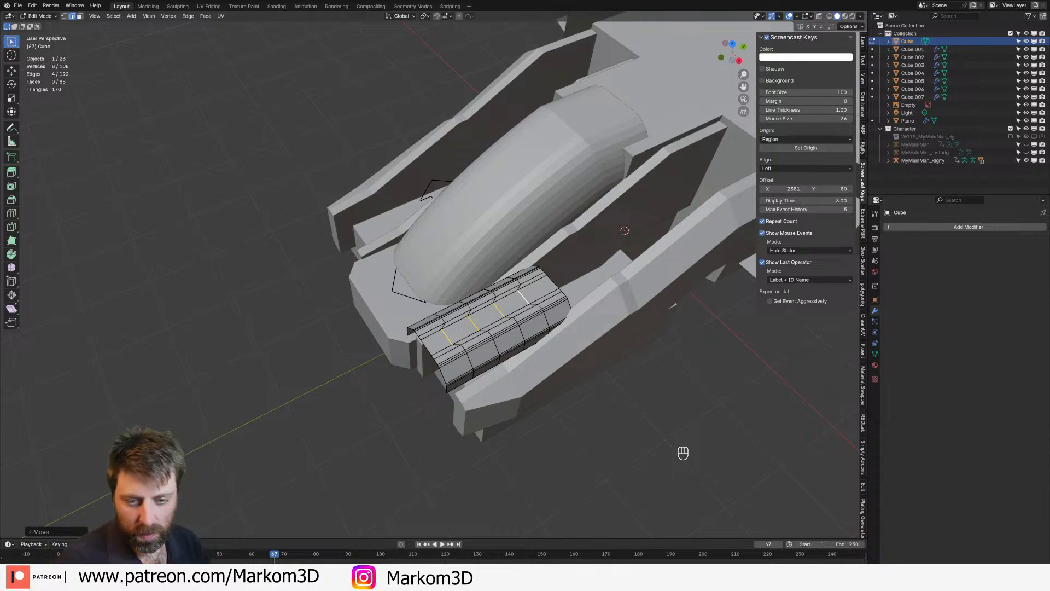
Back in Blender, select the shell's four cross edge loops, bevel them into narrow strips and delete the strip faces to leave gaps
click(359, 246)
key(2)
alt+shift+click(450, 327)
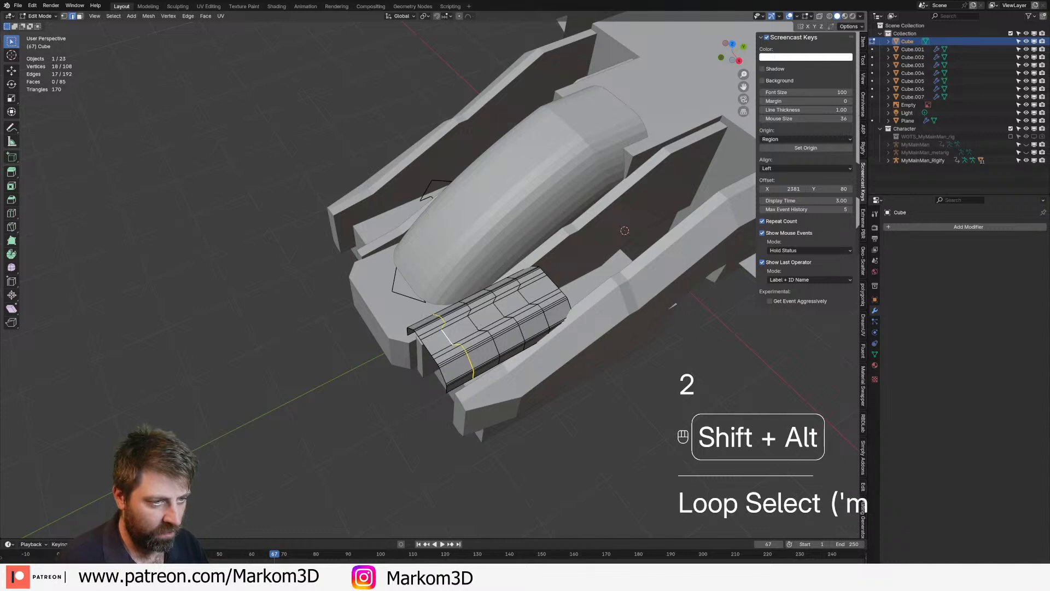
alt+shift+click(501, 309)
alt+shift+click(525, 298)
shift+middle_drag(587, 381, 529, 347)
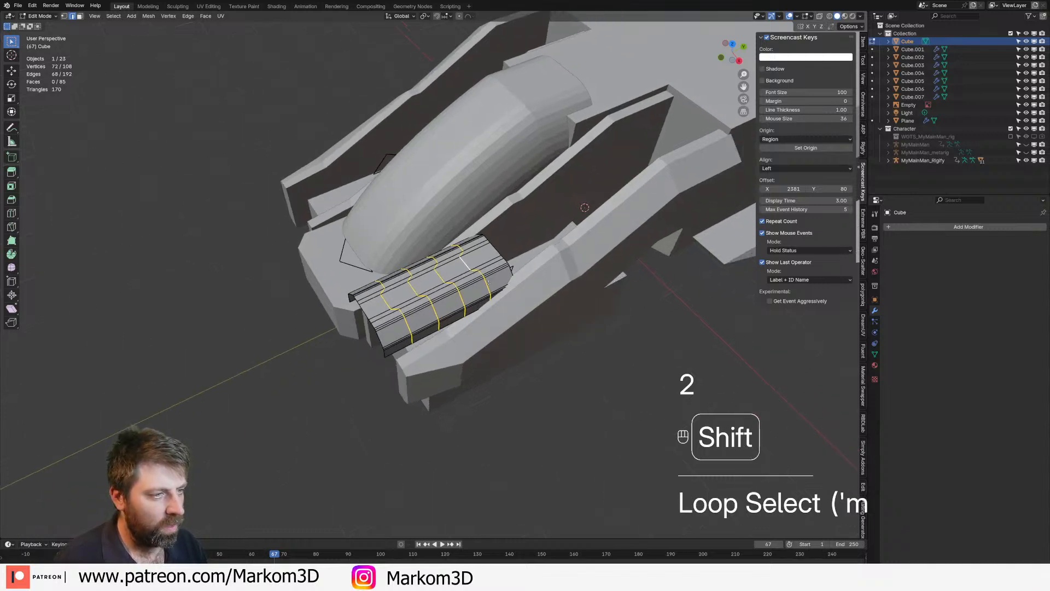
key(ctrl+b)
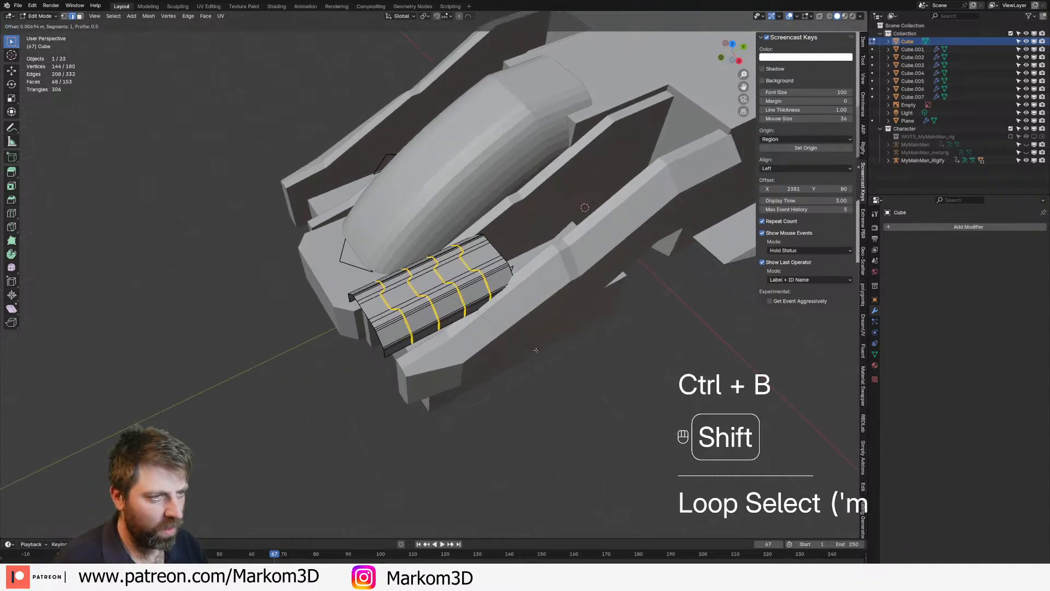
shift+click(536, 349)
key(Delete)
click(536, 353)
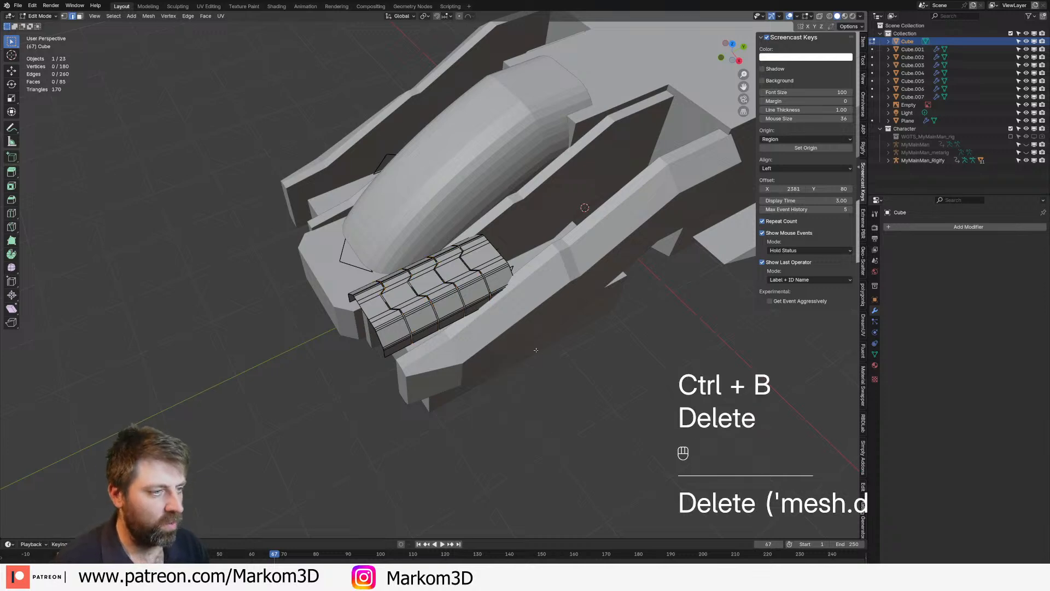
Select the whole segmented shell and add a Solidify modifier with a thickness of 0.02 m
scroll(539, 353, up, 5)
key(a)
middle_drag(543, 355, 540, 344)
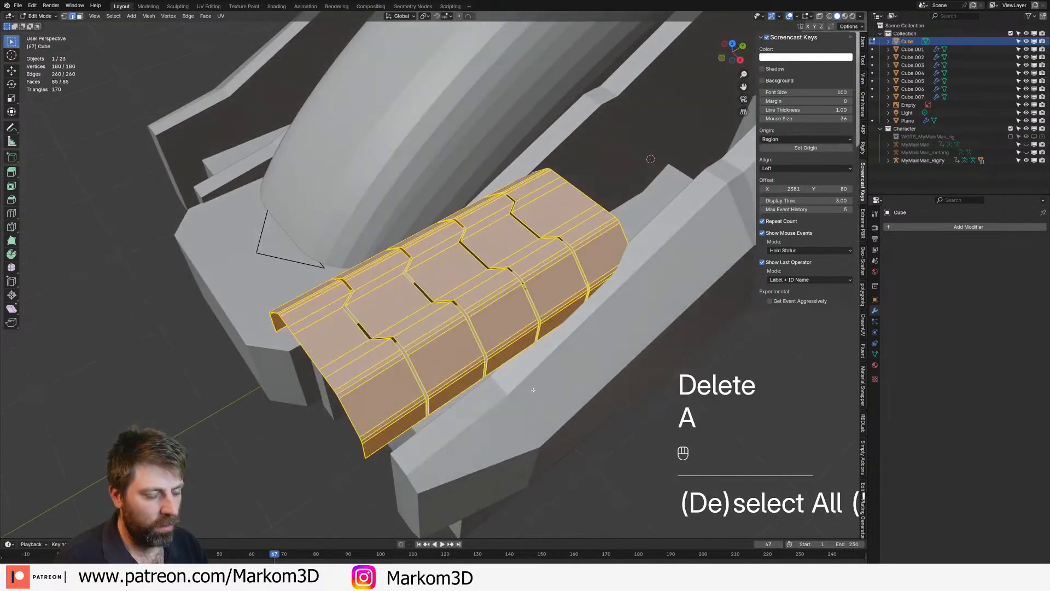
key(w)
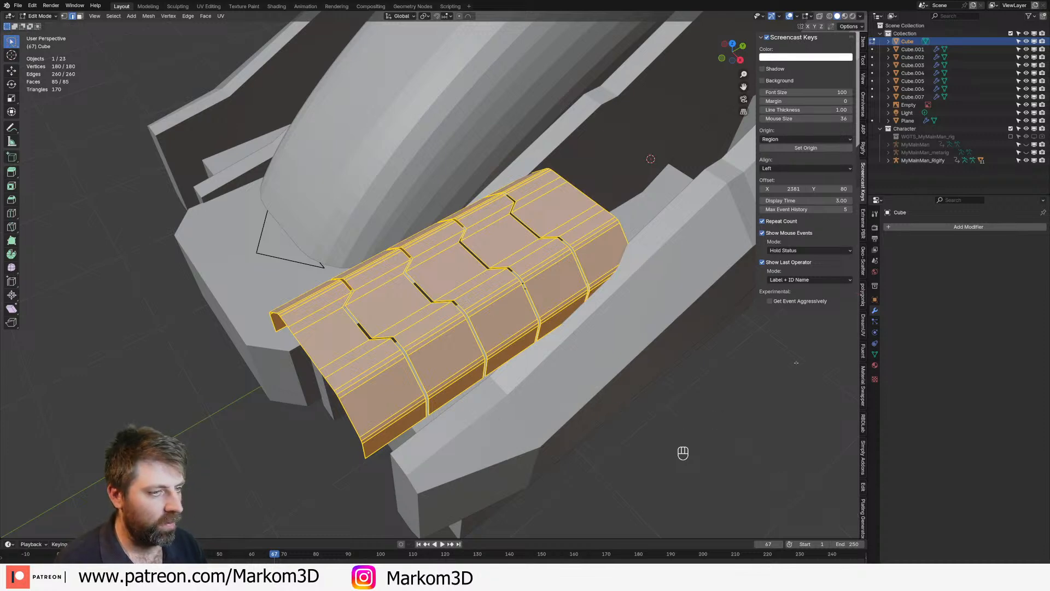
click(933, 227)
mouse_move(932, 229)
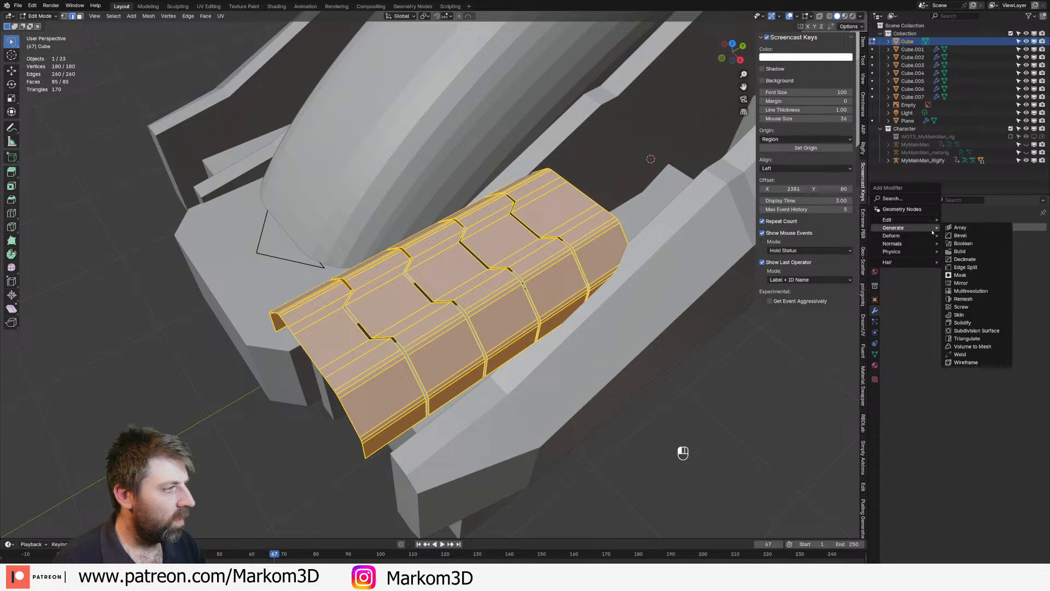
click(958, 323)
scroll(645, 317, up, 4)
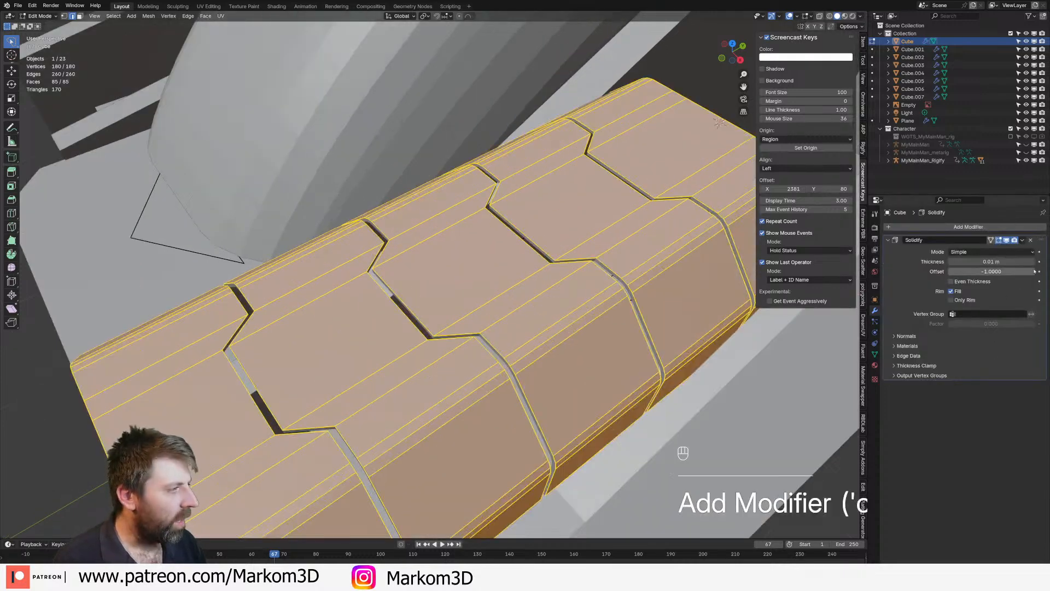
click(1033, 263)
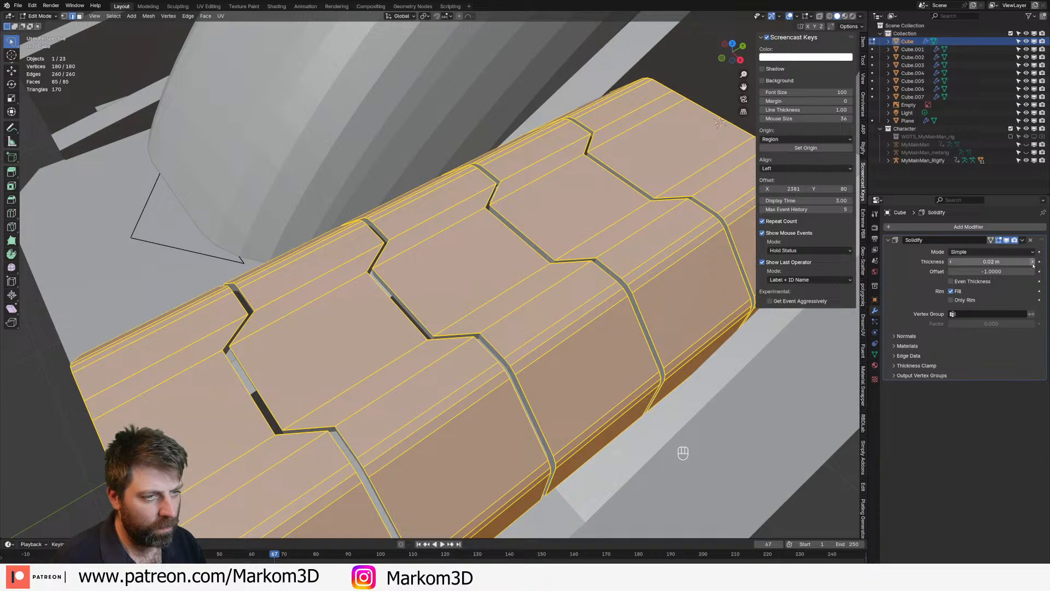
In the right side view, rotate all of the shell's geometry to match the side hull's slope and move it down onto the hull
scroll(646, 328, down, 5)
key(Tab)
middle_drag(605, 350, 580, 338)
key(Tab)
key(a)
key(Tab)
key(KP_3)
key(a)
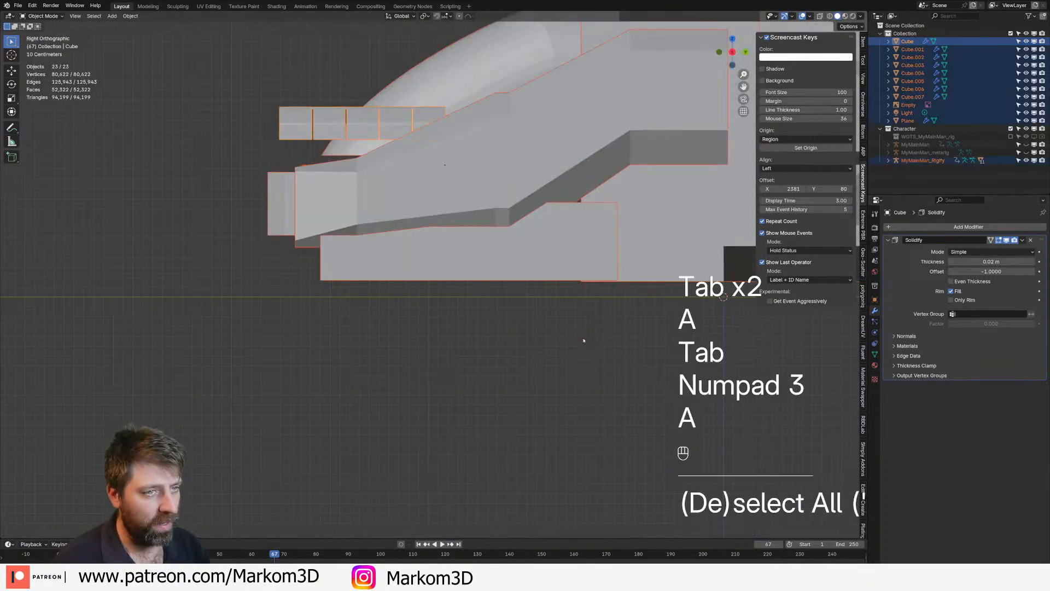
click(339, 175)
key(Tab)
key(a)
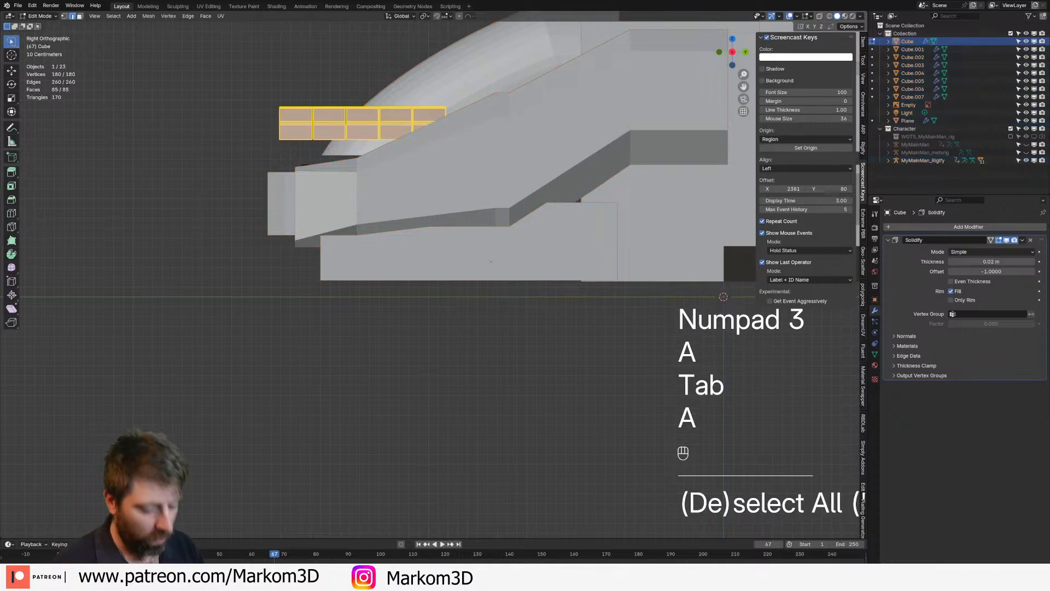
key(r)
click(588, 140)
key(g)
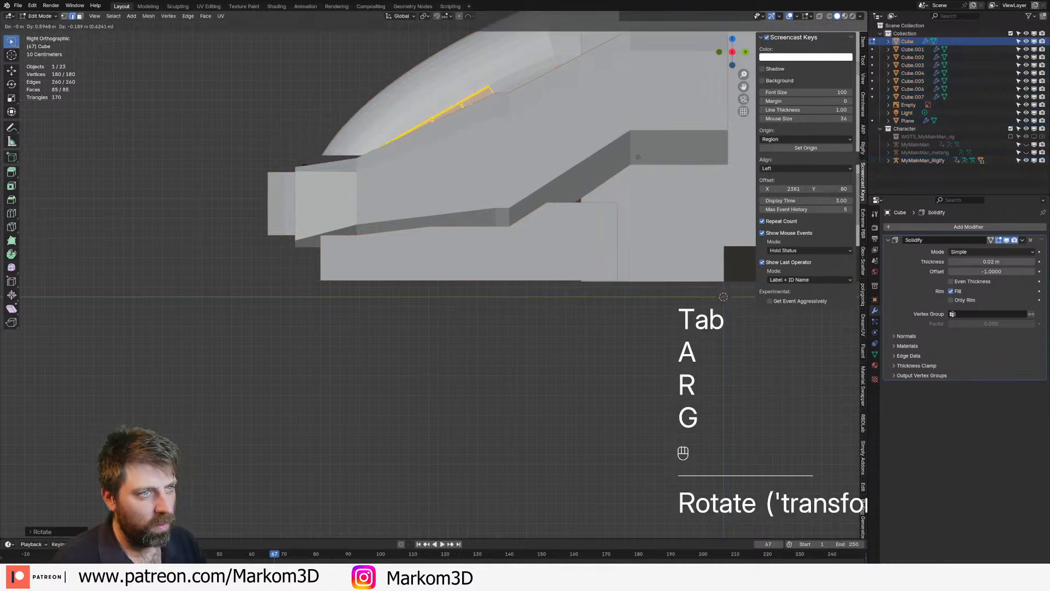
click(646, 159)
Fine-tune the shell's tilt and position against the hull in wireframe shading, and return to Object Mode with solid shading
key(z)
click(569, 160)
key(r)
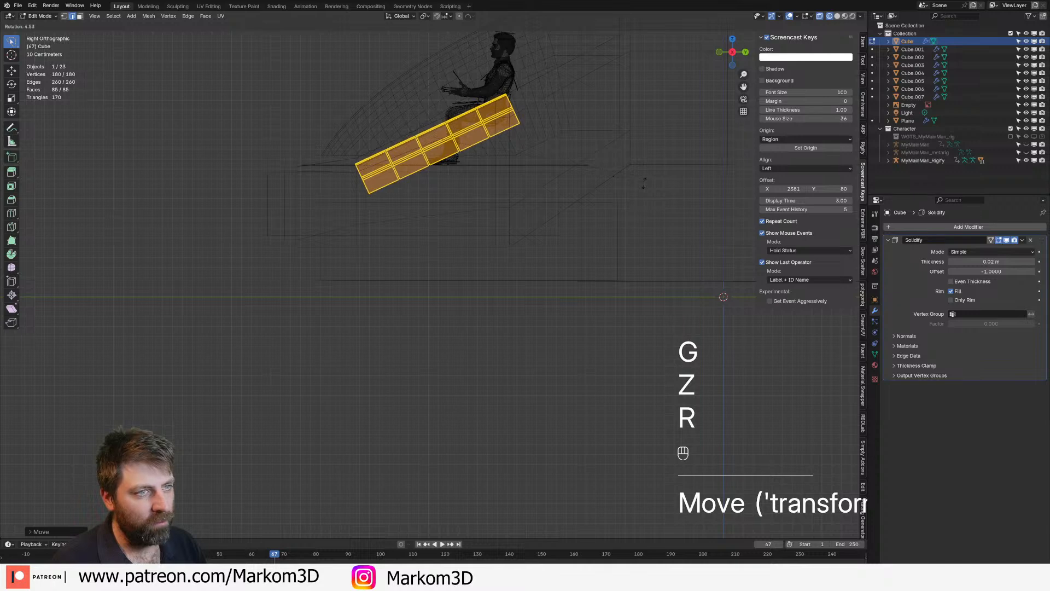
click(645, 186)
key(g)
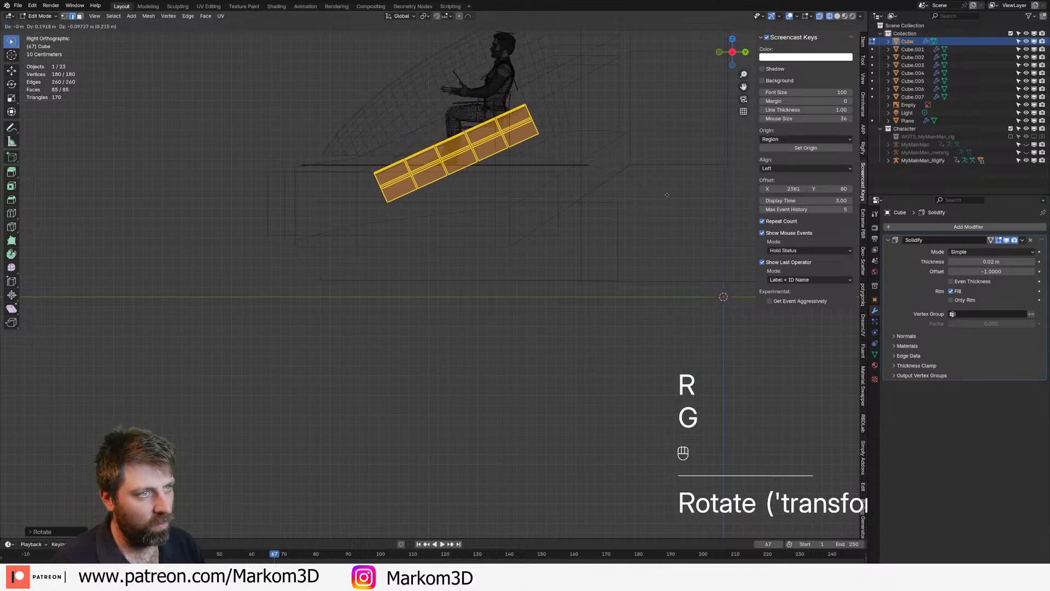
click(552, 193)
middle_drag(552, 193, 620, 240)
key(Tab)
key(z)
click(620, 238)
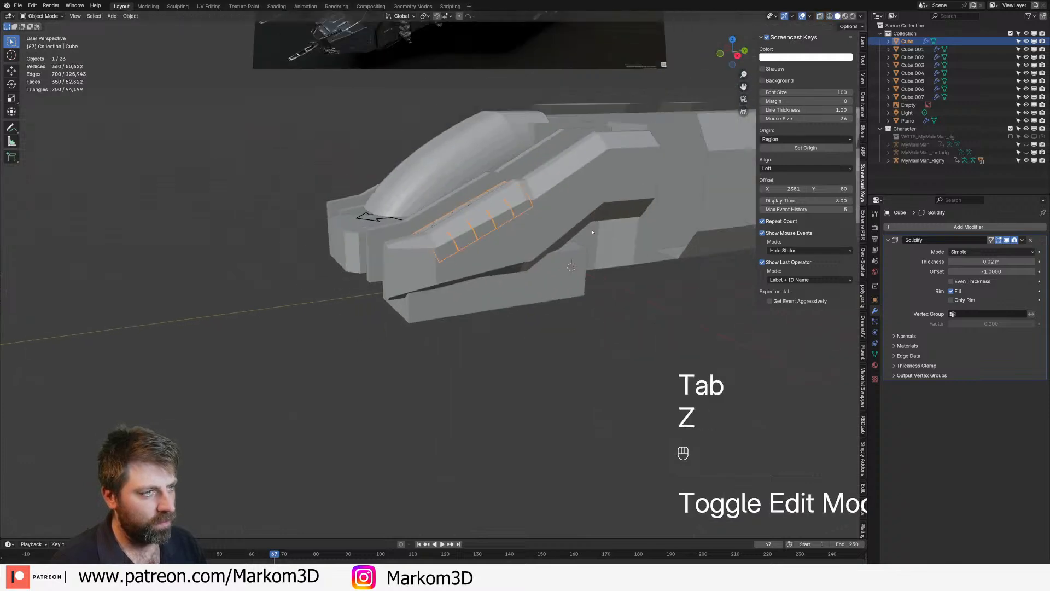
Undo the shell's rotation and placement edits back to its flat, untilted orientation above the hull
key(Tab)
key(ctrl+z)
key(ctrl+z)
key(ctrl+z)
key(ctrl+z)
key(ctrl+z)
key(ctrl+z)
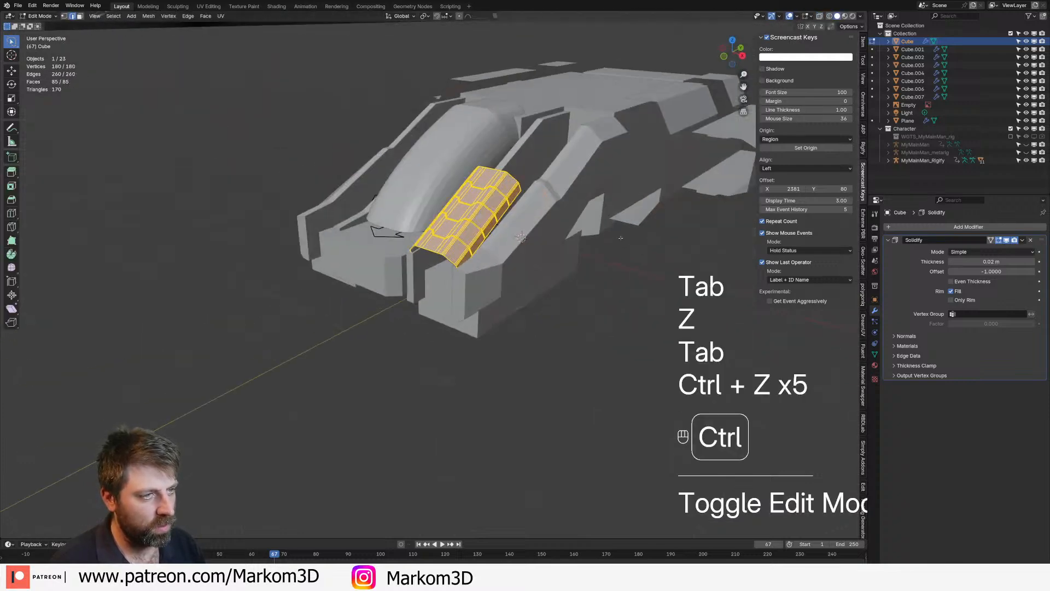
key(Tab)
key(Tab)
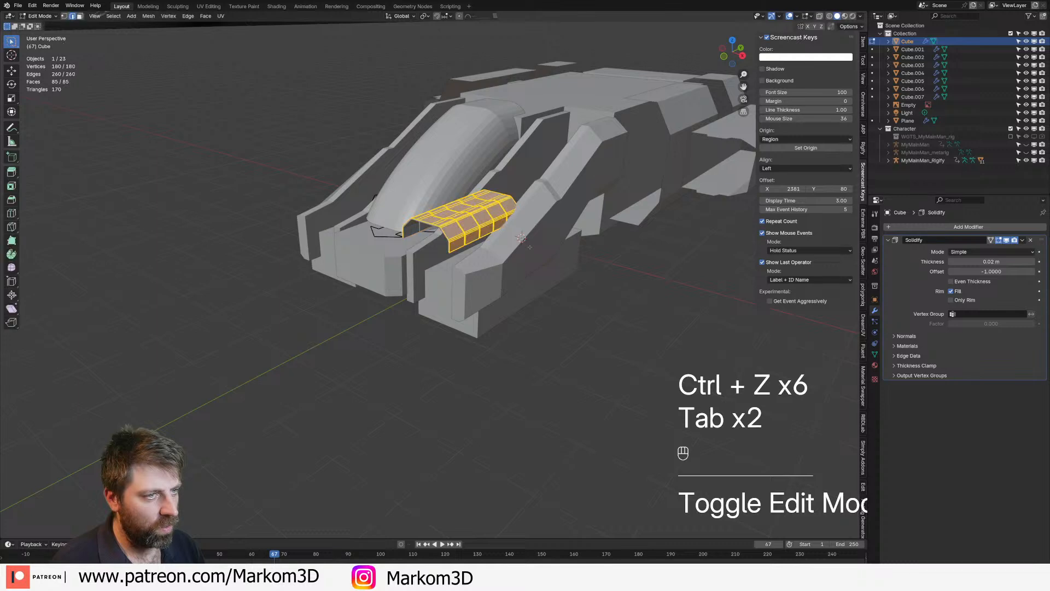
Snap the 3D cursor to the selected shell geometry and set the object's origin to the 3D cursor
middle_drag(530, 247, 481, 270)
key(shift+s)
click(503, 305)
key(Tab)
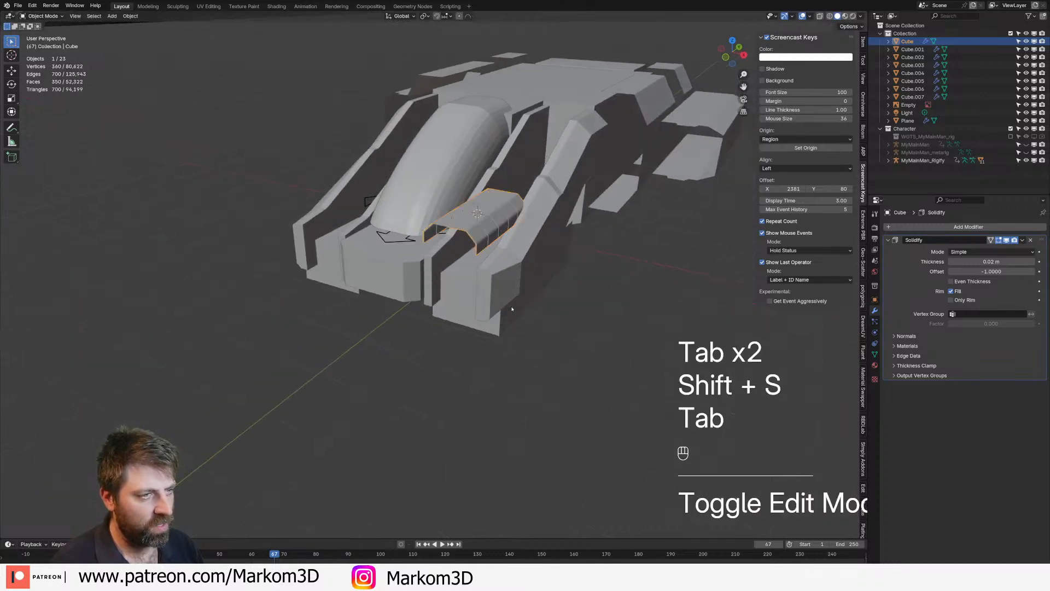
right_click(512, 309)
mouse_move(509, 340)
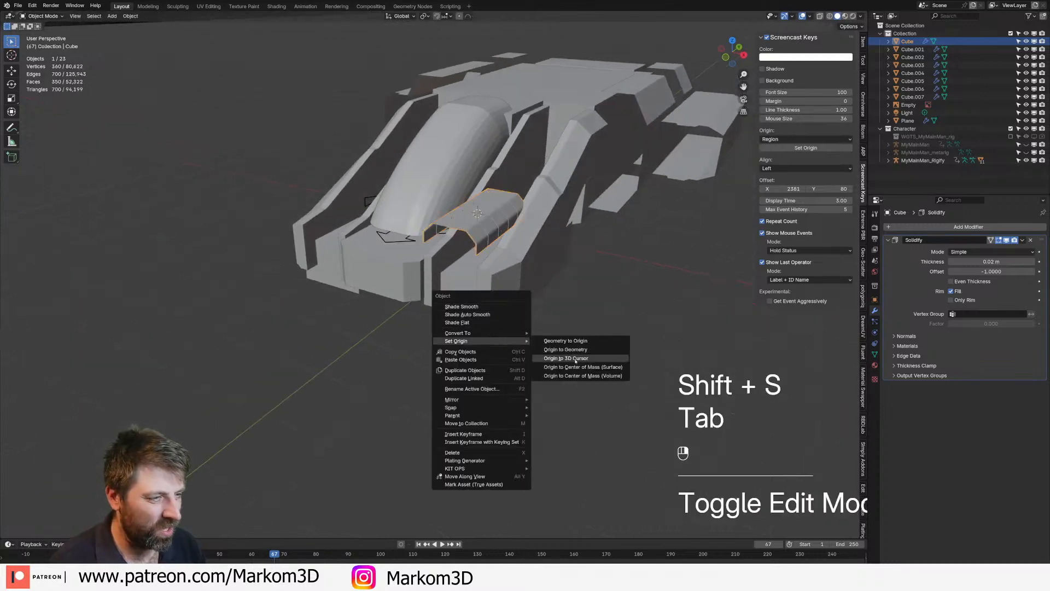
click(576, 359)
In the right side view, move and rotate the shell object in Object Mode to match the side hull's slope
key(KP_3)
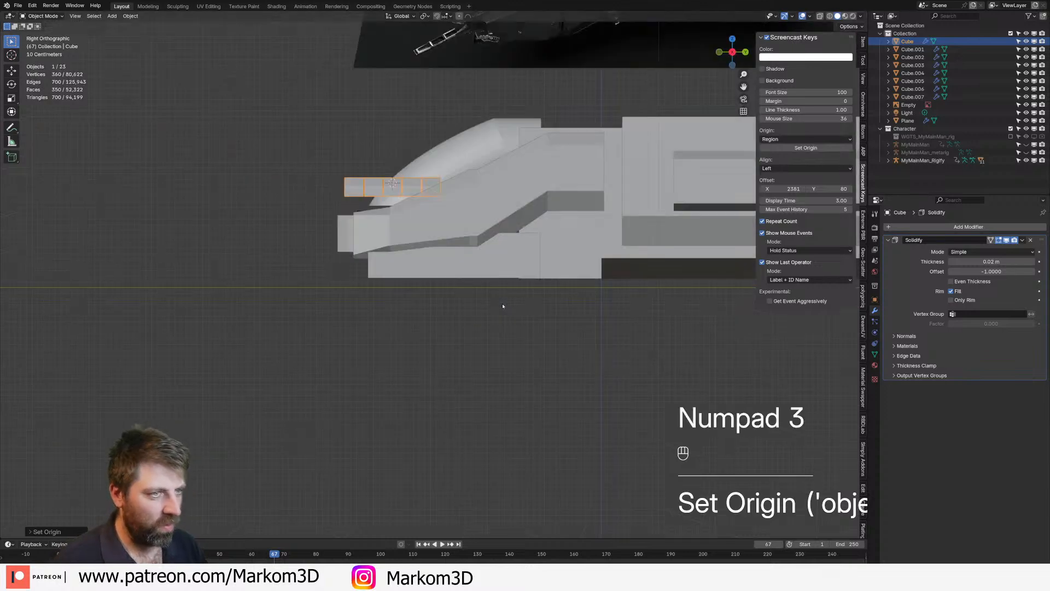
key(g)
key(r)
key(g)
click(551, 219)
key(r)
click(552, 219)
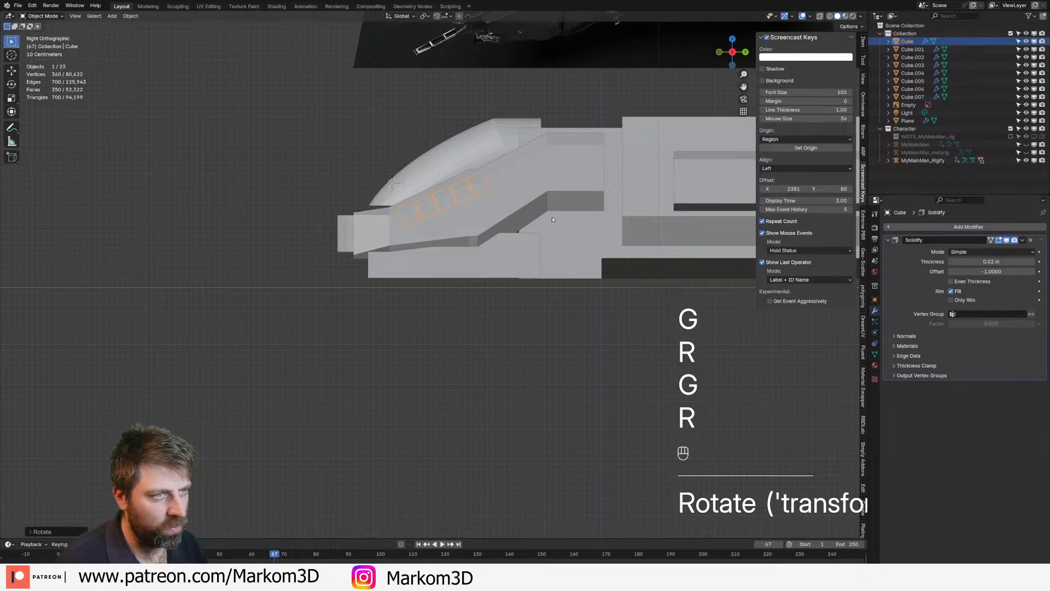
key(g)
click(553, 223)
key(r)
click(555, 222)
Delete the vertices of the shell's first and last linked segments, keeping the three middle ones, and return to Object Mode
middle_drag(554, 222, 591, 204)
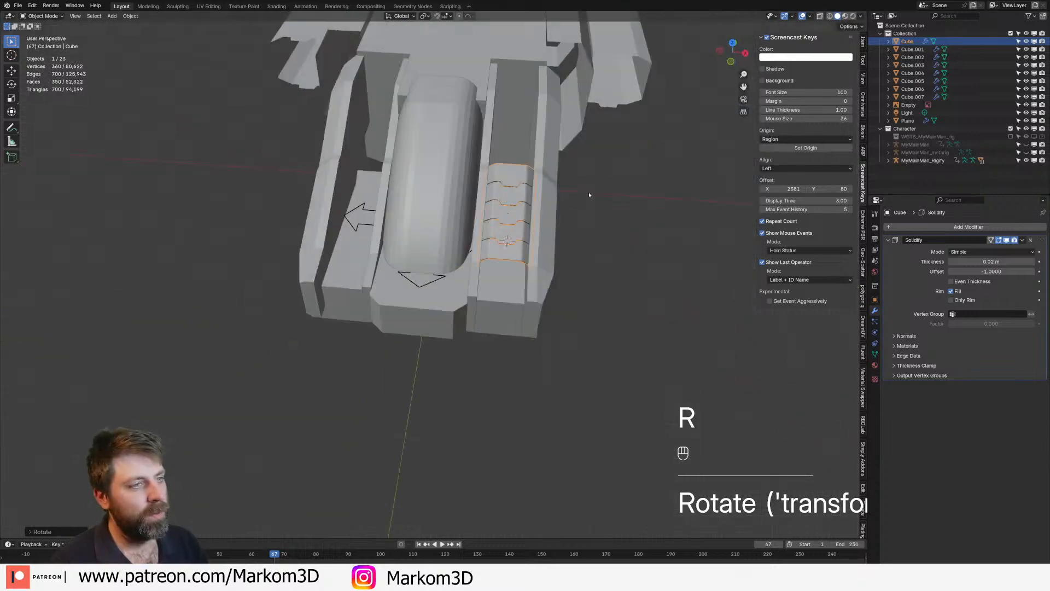
scroll(591, 204, up, 3)
key(Tab)
key(3)
click(550, 125)
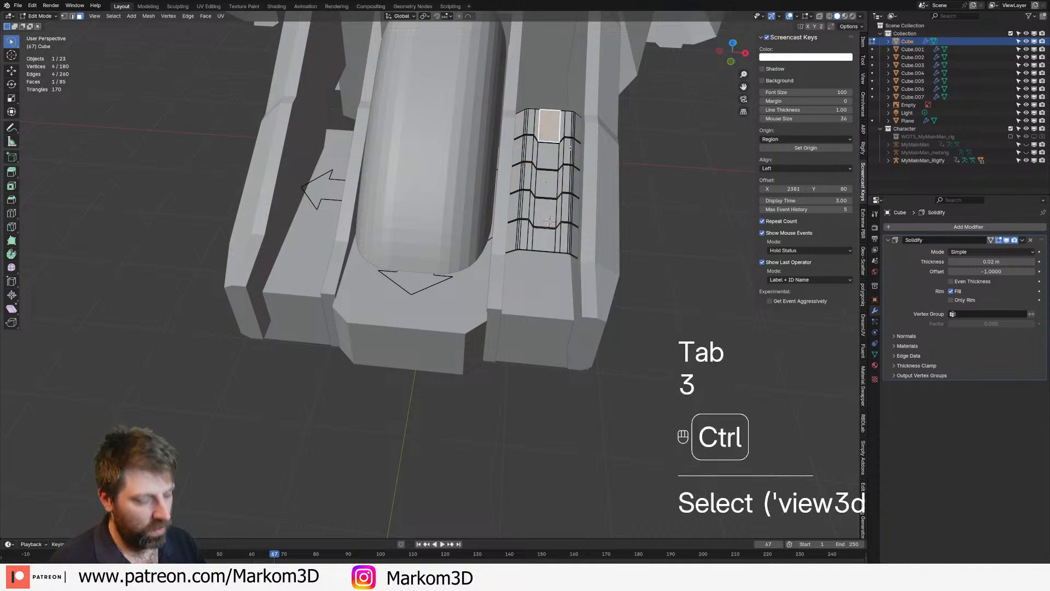
key(ctrl+l)
key(Delete)
click(571, 150)
click(539, 246)
key(ctrl+l)
key(Delete)
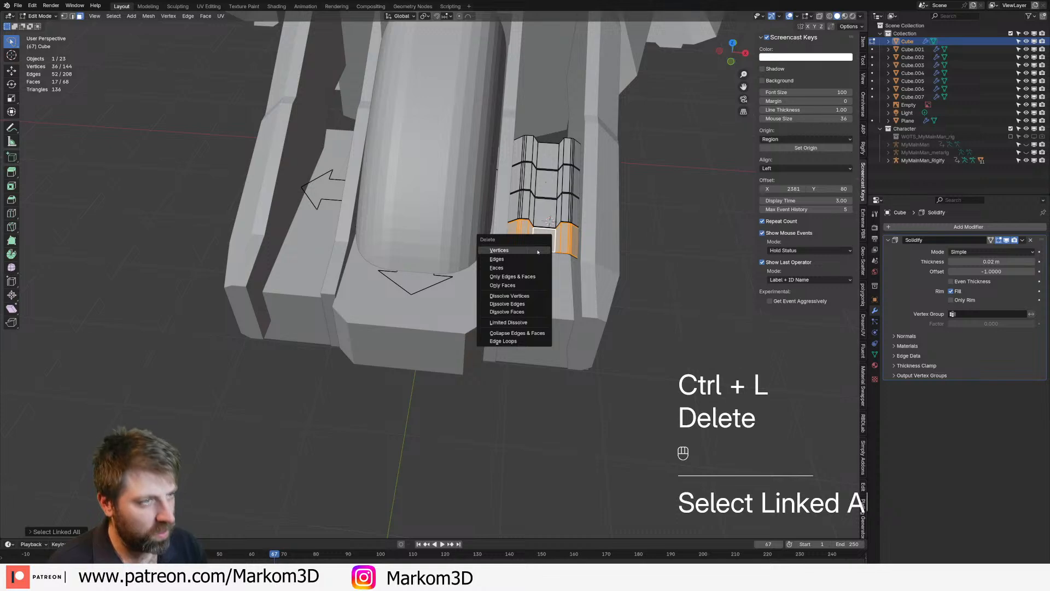
click(537, 250)
key(Tab)
Add an Array modifier to the segmented shell with a relative offset of X 0 and Y 1
middle_drag(538, 250, 520, 226)
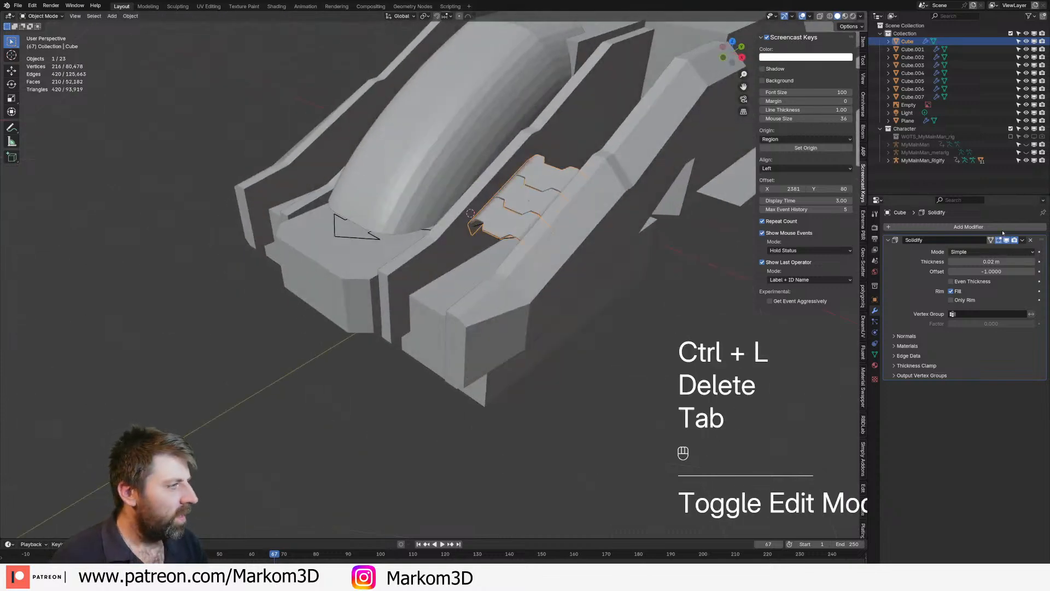
click(1004, 227)
mouse_move(1003, 228)
click(928, 228)
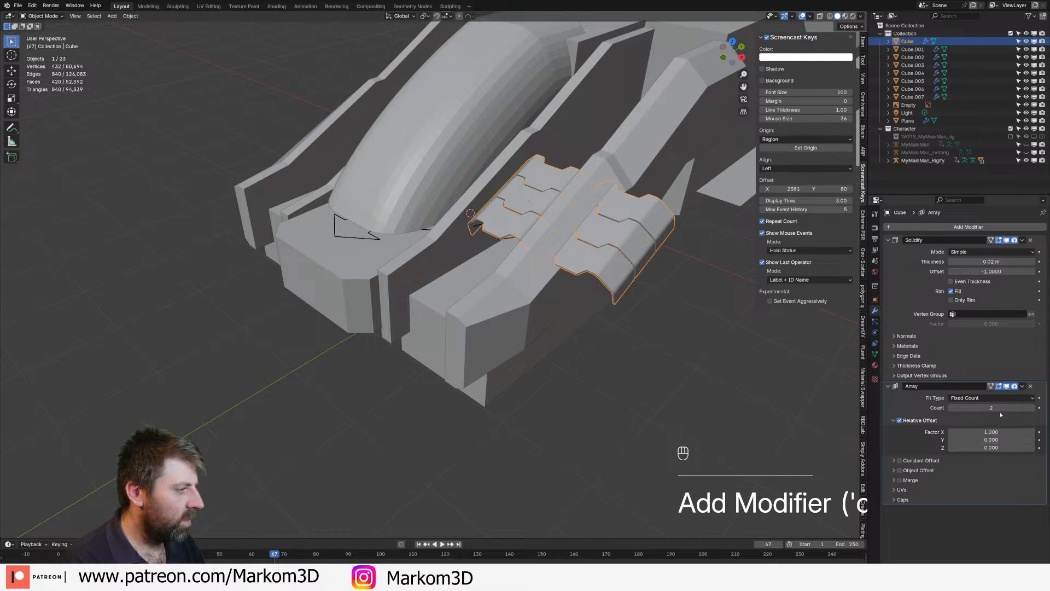
click(997, 432)
text(0)
key(Return)
click(996, 440)
text(1)
key(Return)
middle_drag(706, 328, 681, 364)
scroll(698, 351, up, 3)
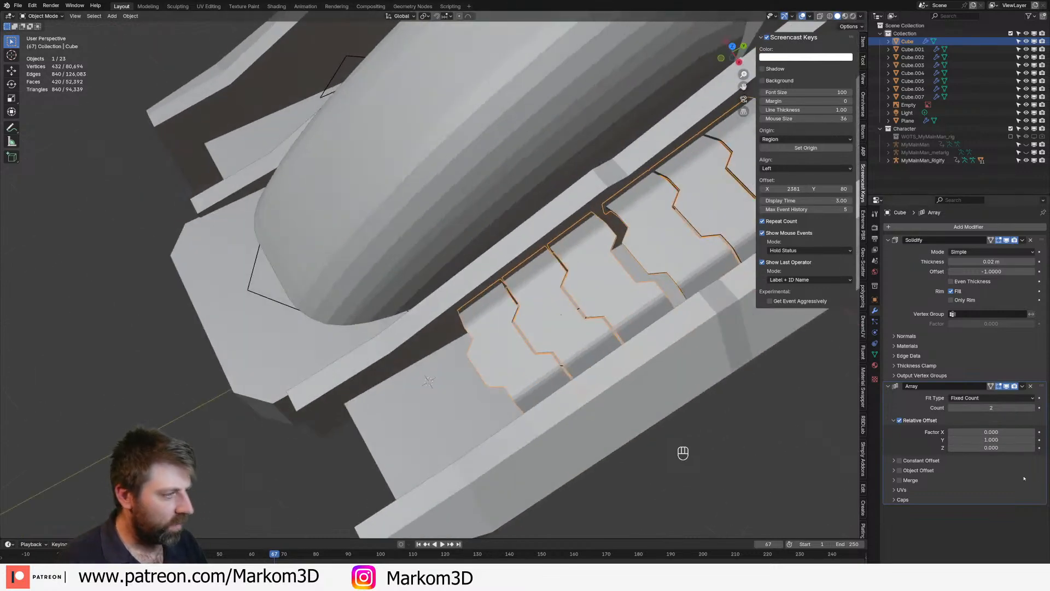
Reduce the Array's relative Y offset to 0.94 so the gap between copies matches the segment gaps
click(950, 441)
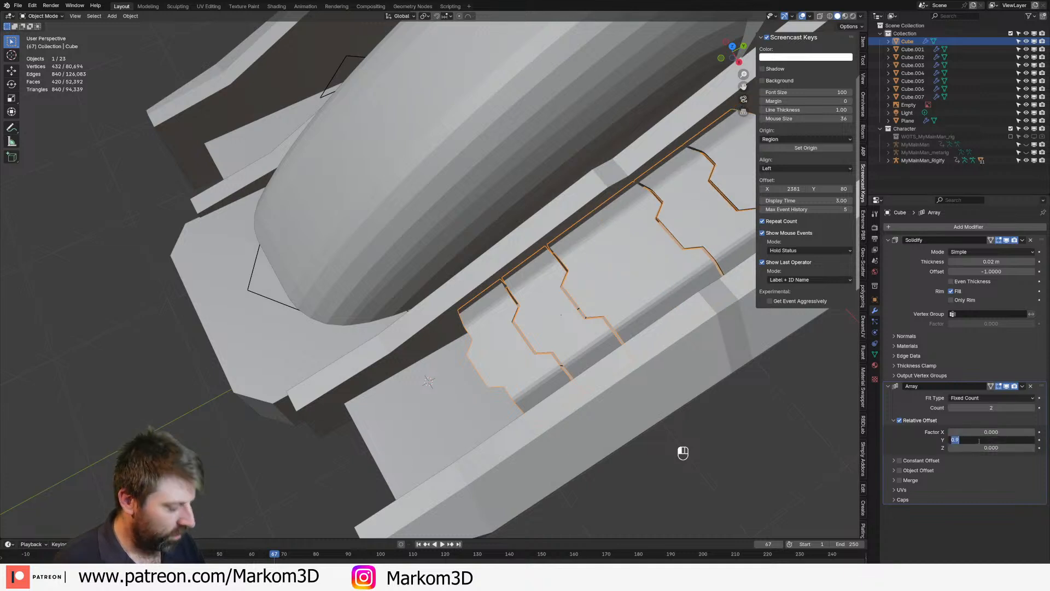
key(BackSpace)
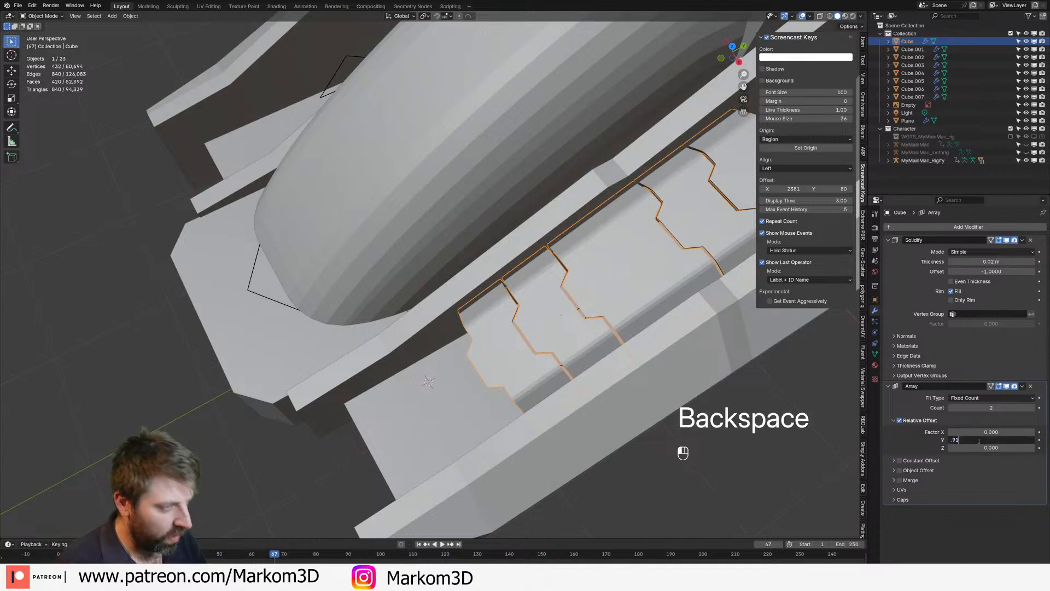
text(.91)
key(Return)
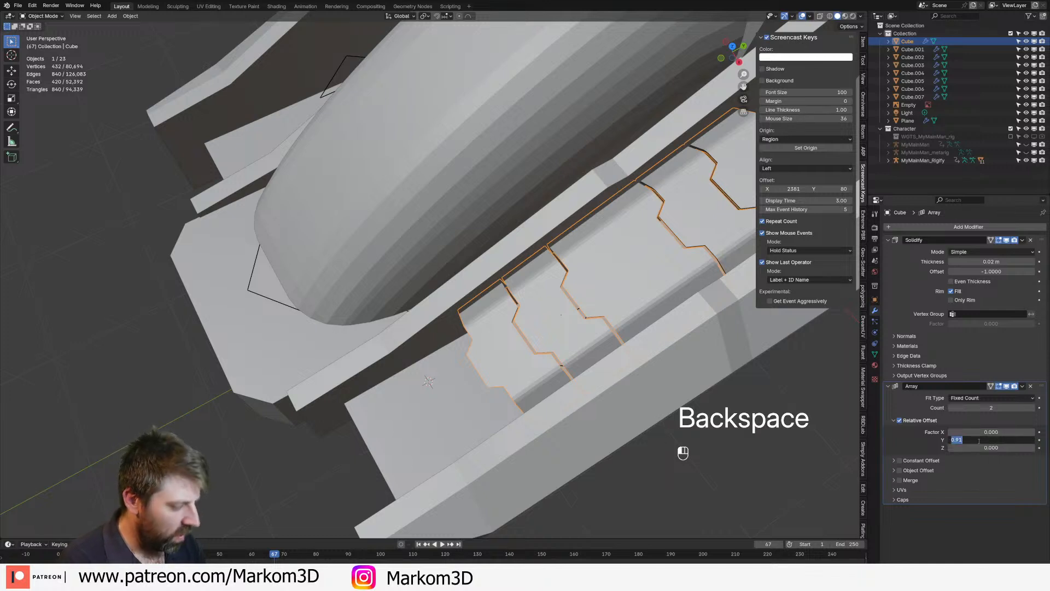
text(5)
key(Return)
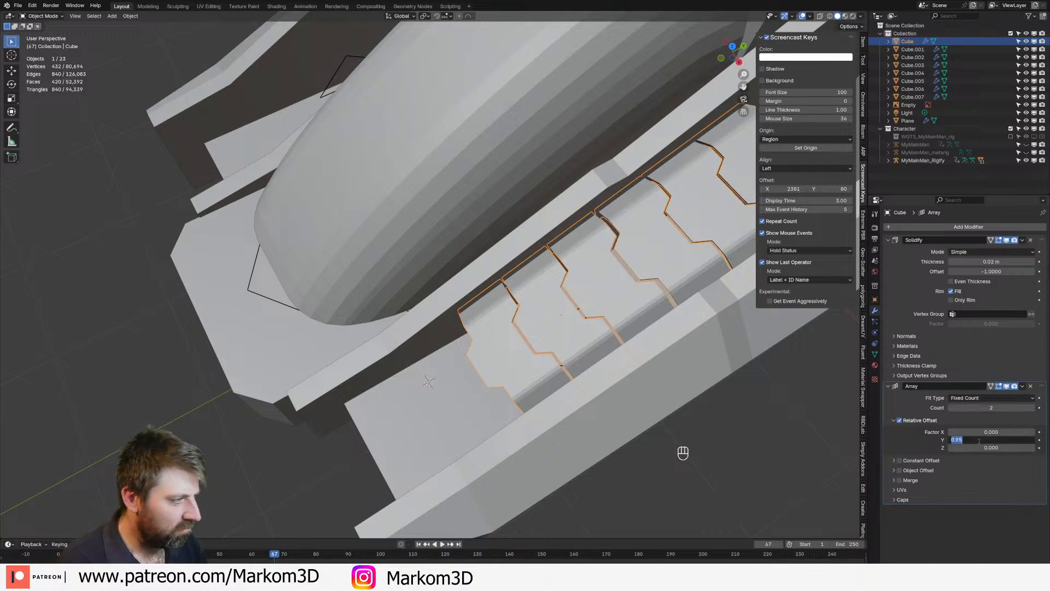
key(Return)
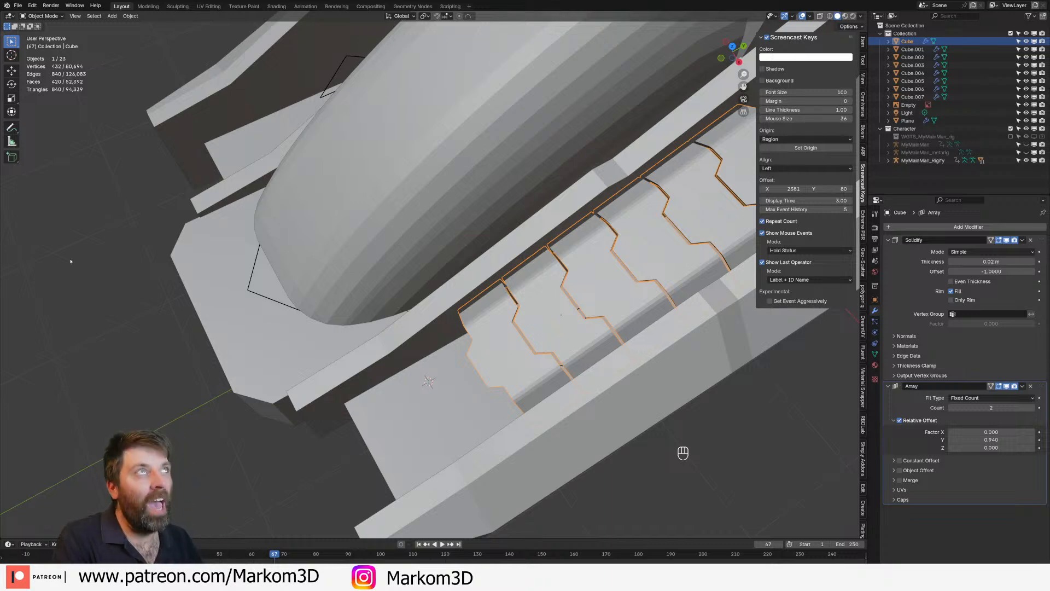
Apply Shade Auto Smooth to the segmented panel and raise the Array count to 3
scroll(456, 303, down, 2)
scroll(460, 268, up, 1)
middle_drag(431, 268, 471, 271)
right_click(471, 270)
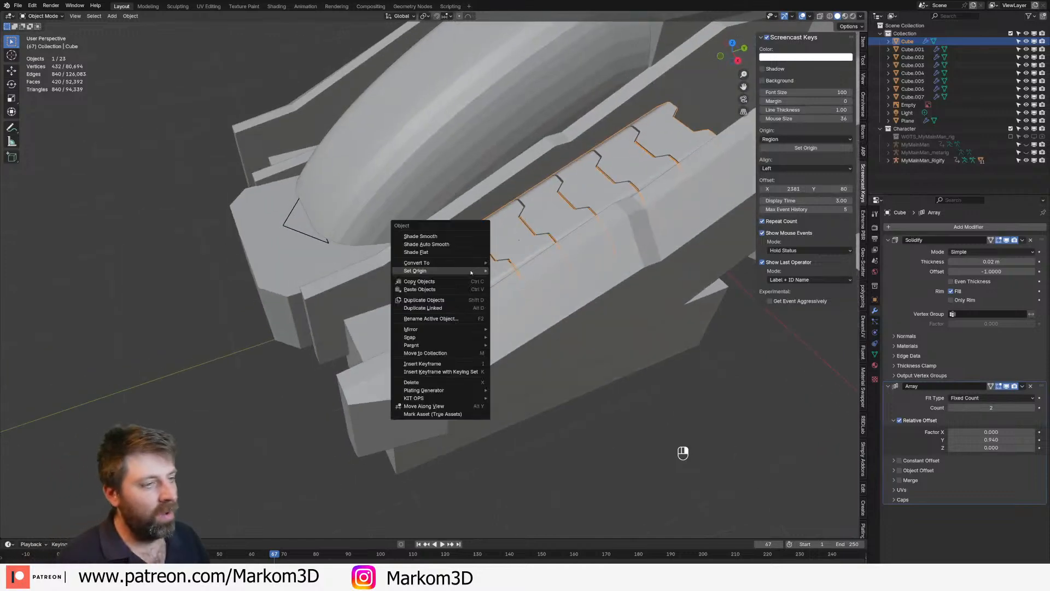
click(466, 243)
middle_drag(466, 243, 435, 281)
shift+middle_drag(715, 399, 691, 413)
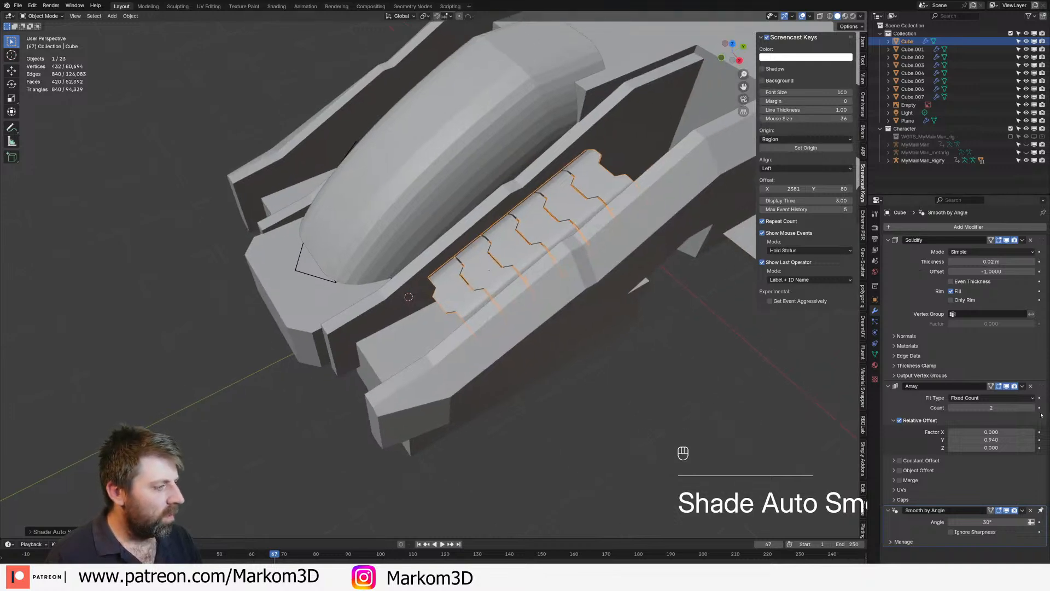
click(1032, 409)
middle_drag(408, 296, 463, 306)
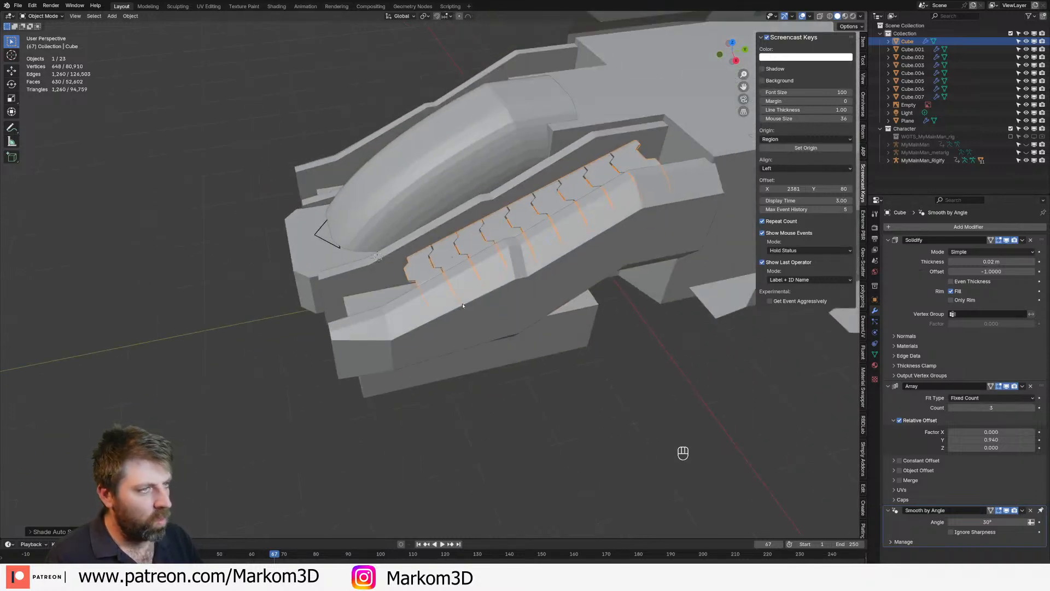
In the right side view, move and rotate the arrayed panel strip to sit along the hull slope, then deselect it
key(KP_3)
key(g)
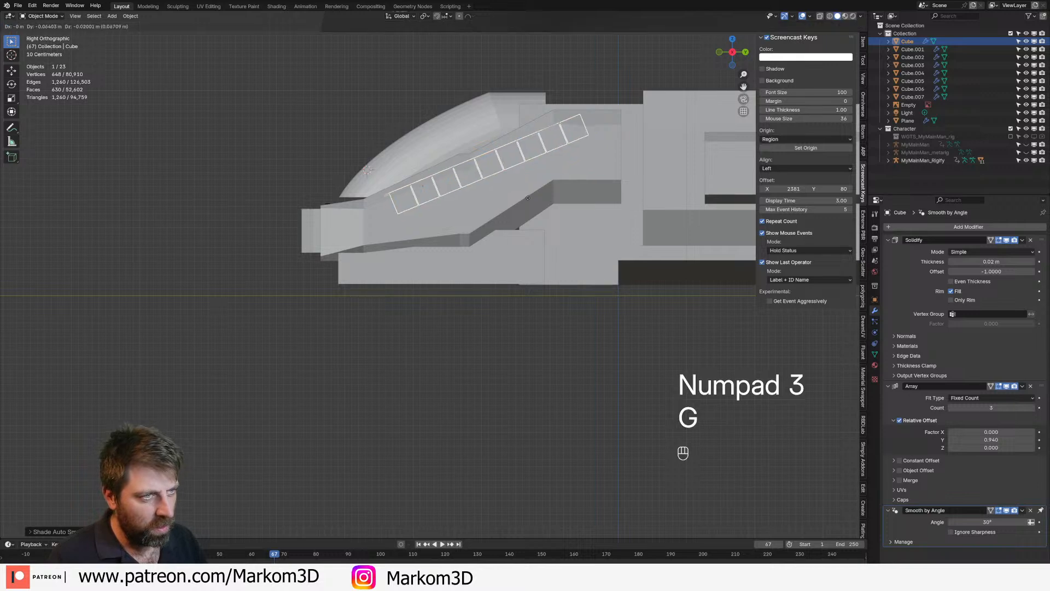
click(465, 261)
key(r)
click(556, 180)
key(g)
click(559, 186)
middle_drag(559, 191, 654, 268)
click(656, 339)
Add a Mirror modifier on X to the panel strip, using the canopy object Plane as the mirror object
middle_drag(525, 280, 476, 272)
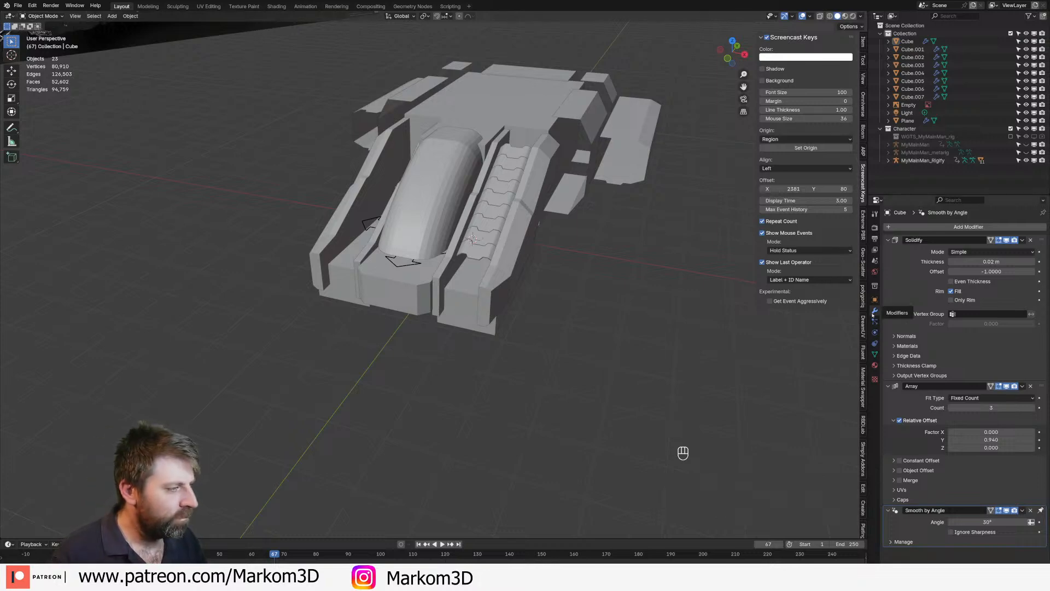
click(970, 227)
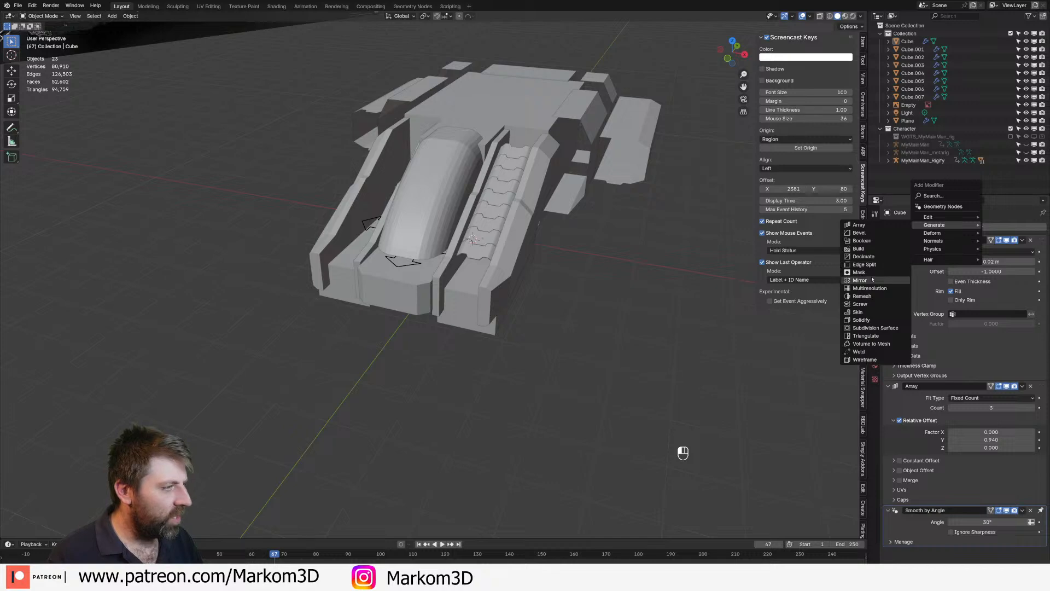
click(870, 279)
scroll(896, 480, down, 3)
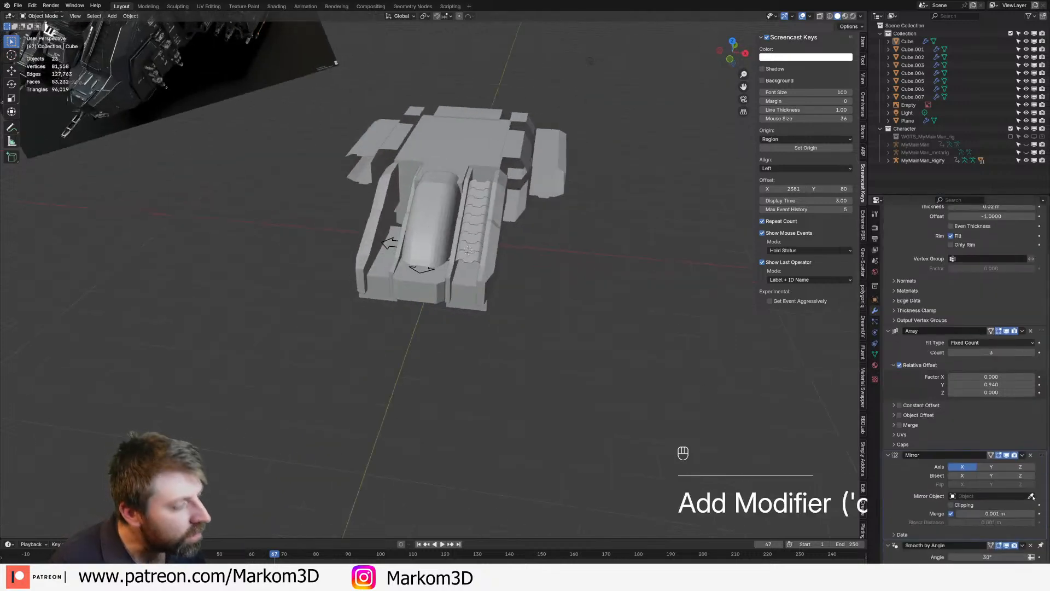
click(1031, 496)
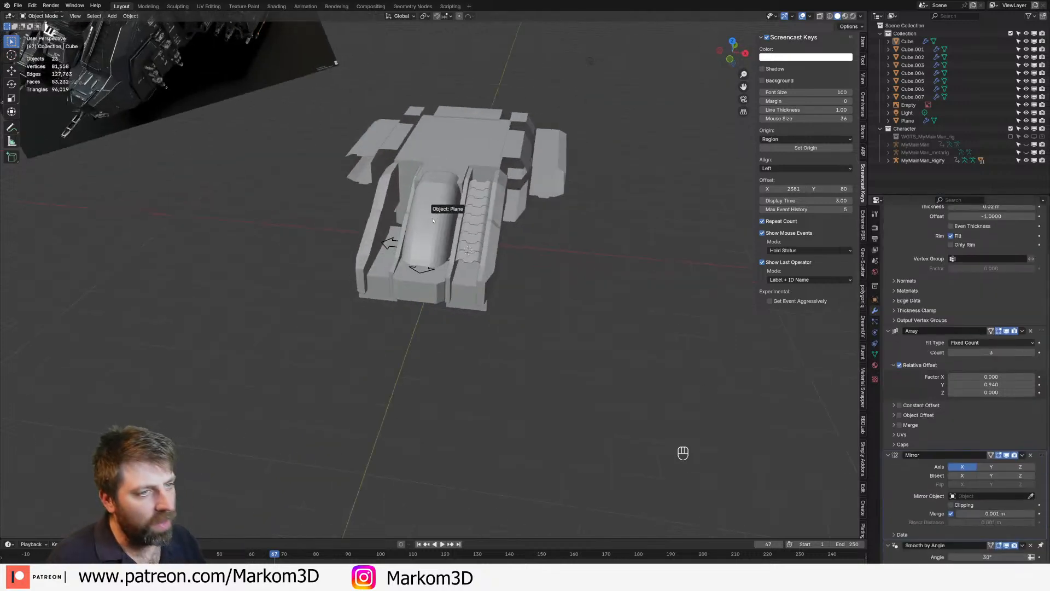
click(430, 221)
middle_drag(460, 358, 429, 316)
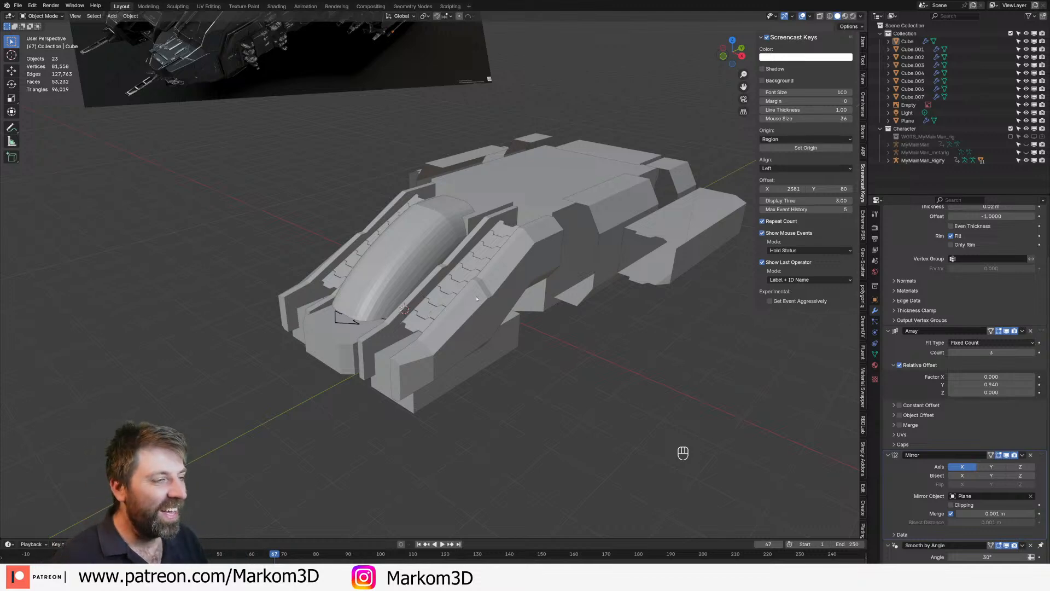
middle_drag(476, 299, 489, 305)
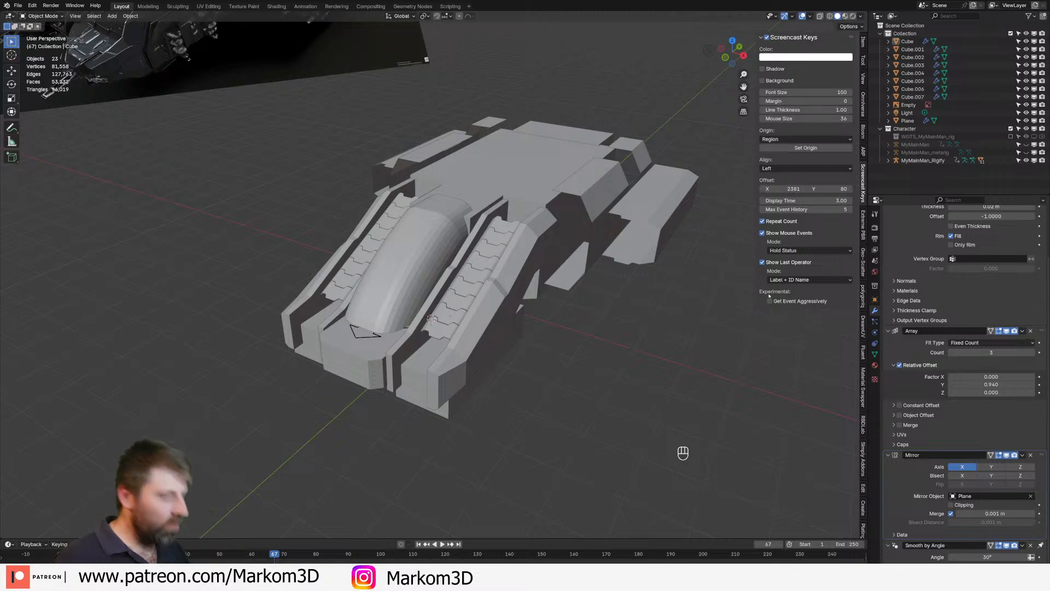
Select the rear side hull plating and add a Solidify modifier with a thickness of 0.04 m
middle_drag(548, 183, 533, 304)
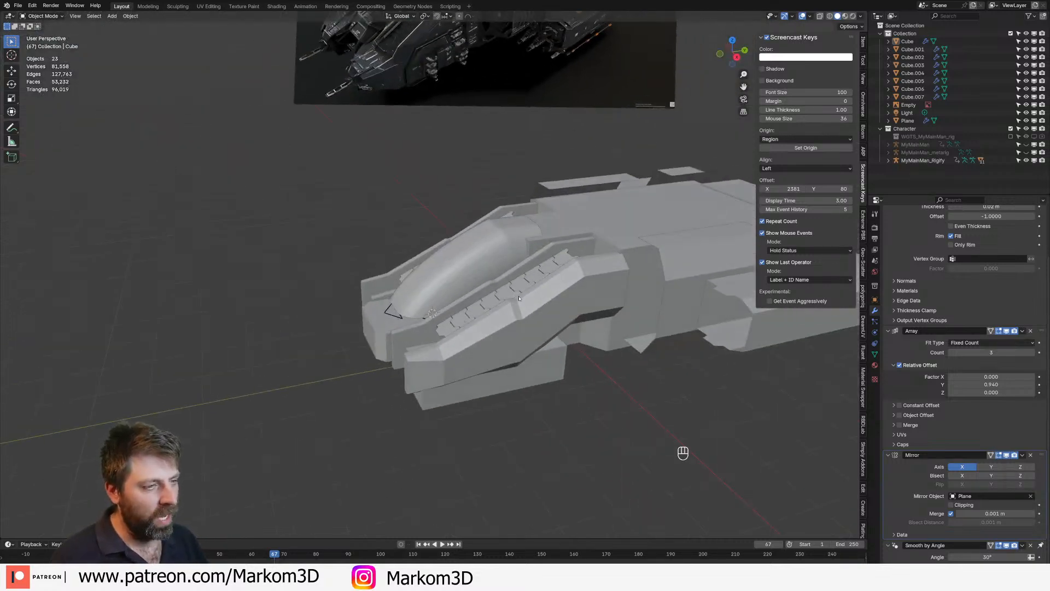
shift+middle_drag(486, 263, 385, 307)
scroll(385, 307, down, 2)
shift+middle_drag(390, 214, 401, 330)
shift+middle_drag(498, 335, 469, 189)
click(515, 251)
scroll(522, 262, up, 2)
middle_drag(527, 267, 539, 274)
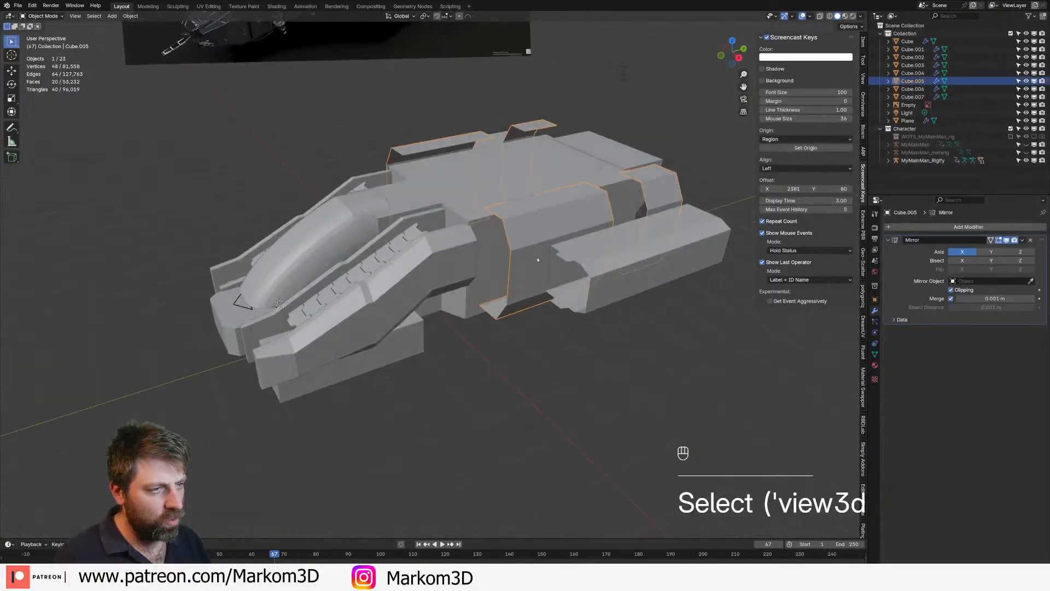
click(962, 227)
mouse_move(961, 228)
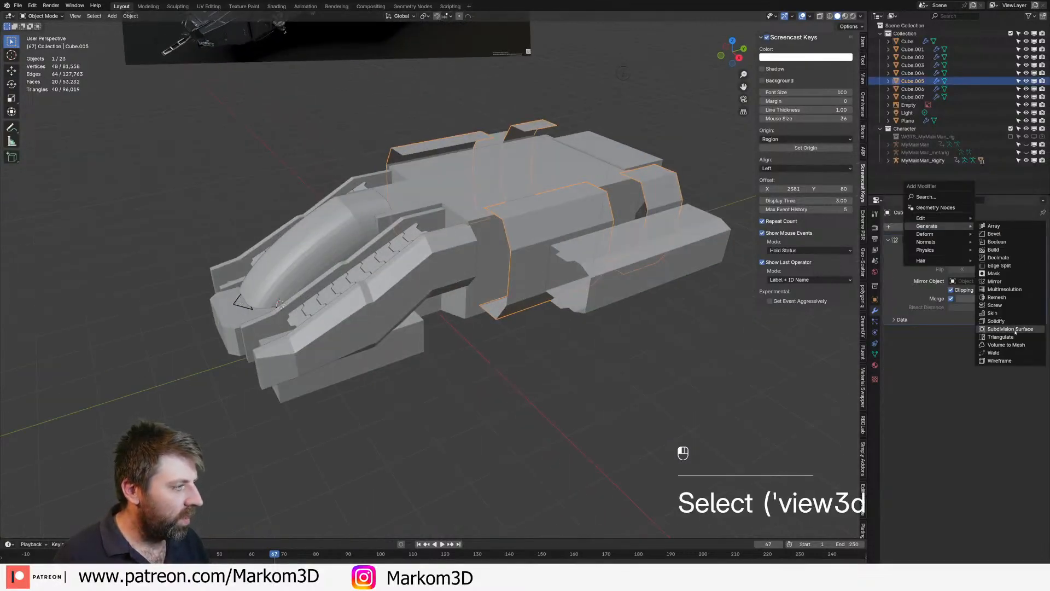
click(997, 321)
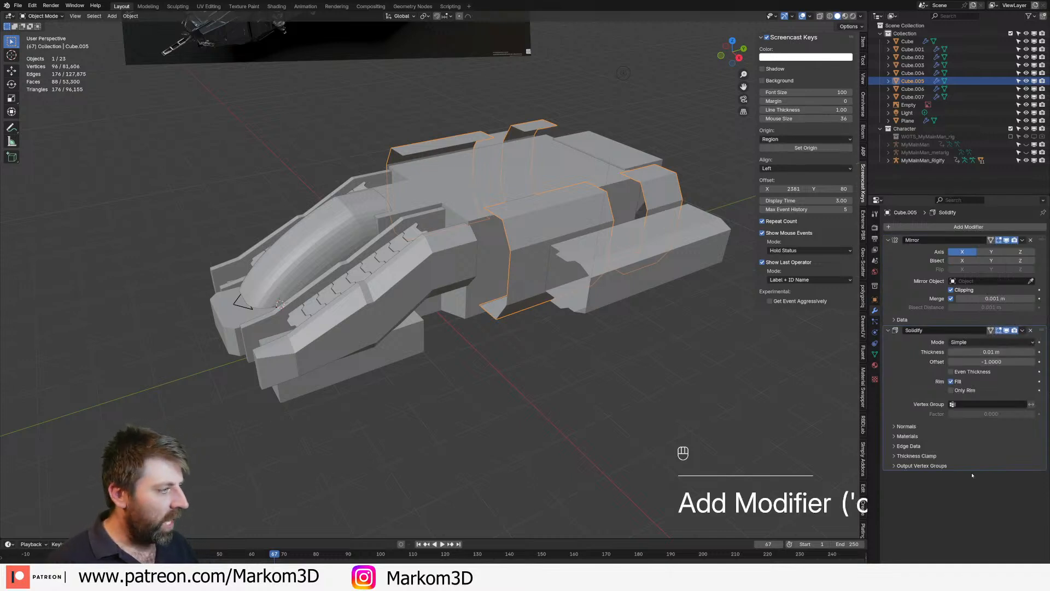
click(1033, 352)
click(1033, 352)
Examine the thickened side plating from the side in wireframe beside the pilot figure, and return to solid shading
middle_drag(634, 331, 717, 361)
shift+middle_drag(528, 301, 518, 328)
scroll(518, 328, up, 2)
middle_drag(601, 382, 496, 344)
click(505, 353)
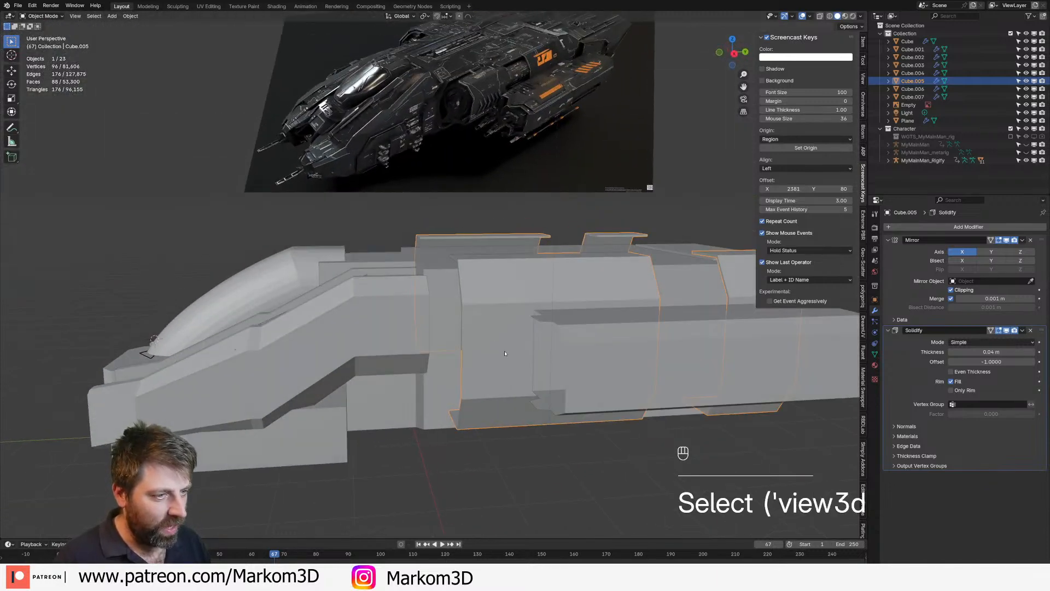
key(KP_3)
key(z)
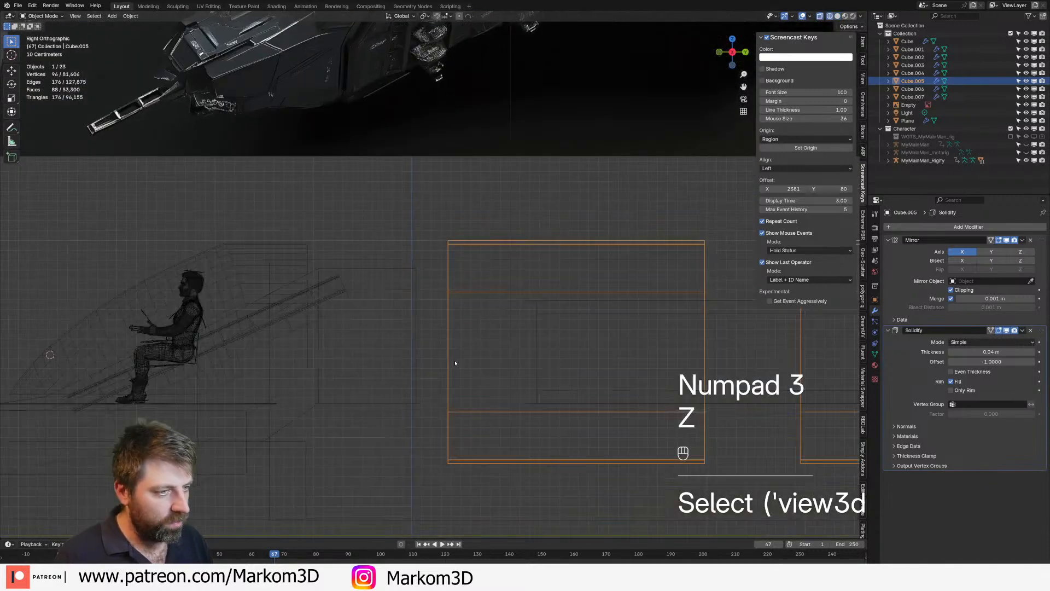
key(ctrl)
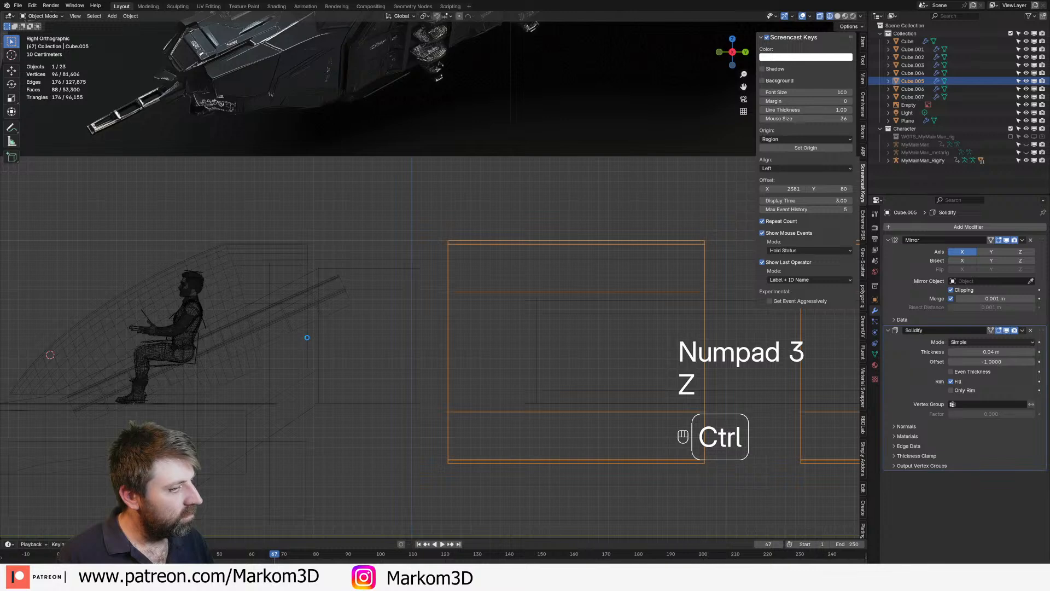
scroll(306, 338, down, 4)
shift+middle_drag(383, 342, 451, 351)
key(z)
click(469, 360)
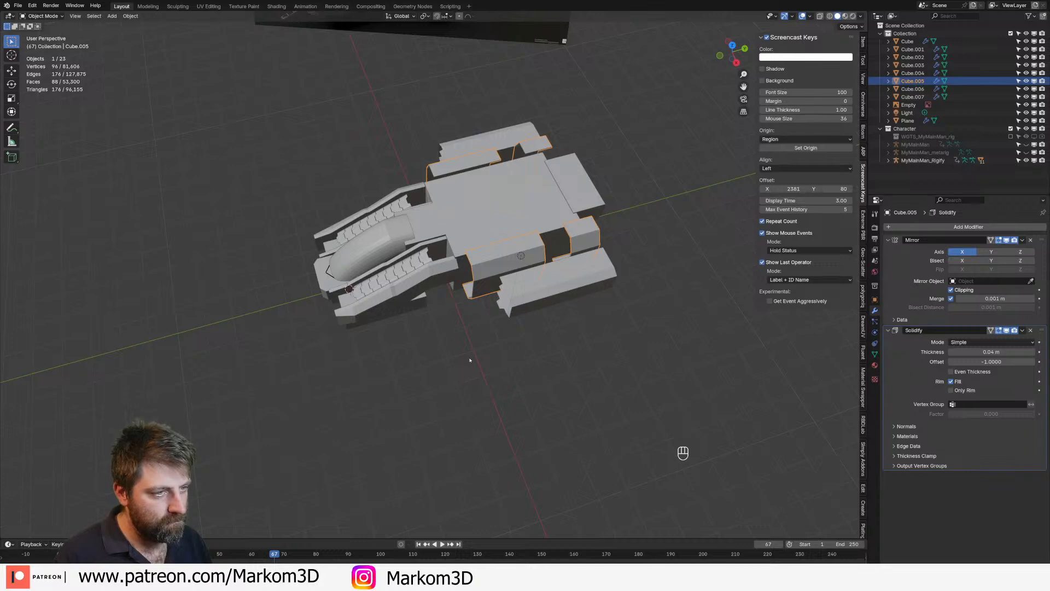
Reset the 3D cursor to the world origin
shift+middle_drag(469, 360, 452, 191)
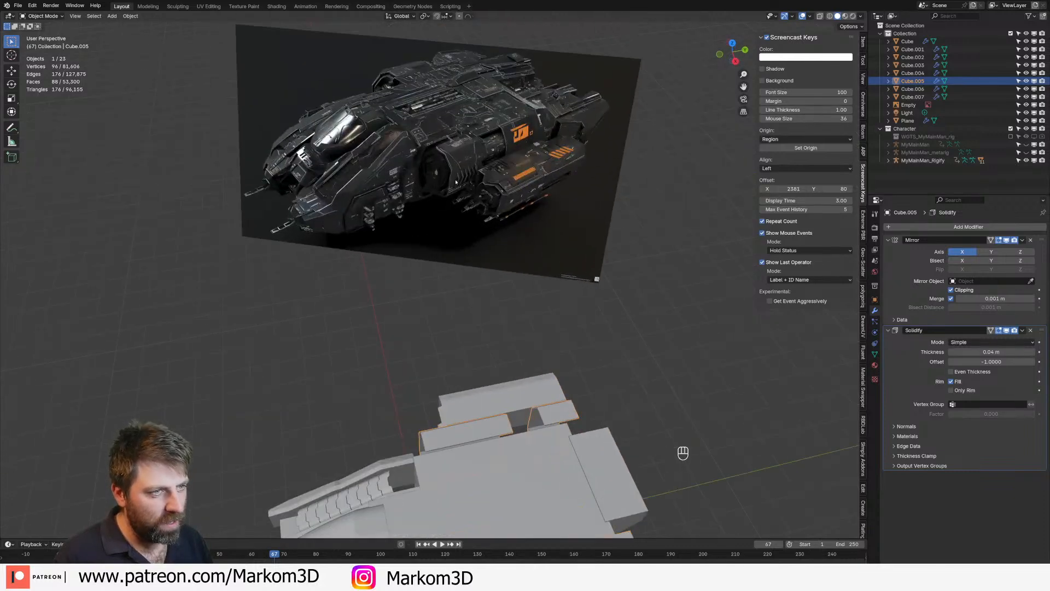
shift+middle_drag(459, 300, 402, 228)
key(KP_3)
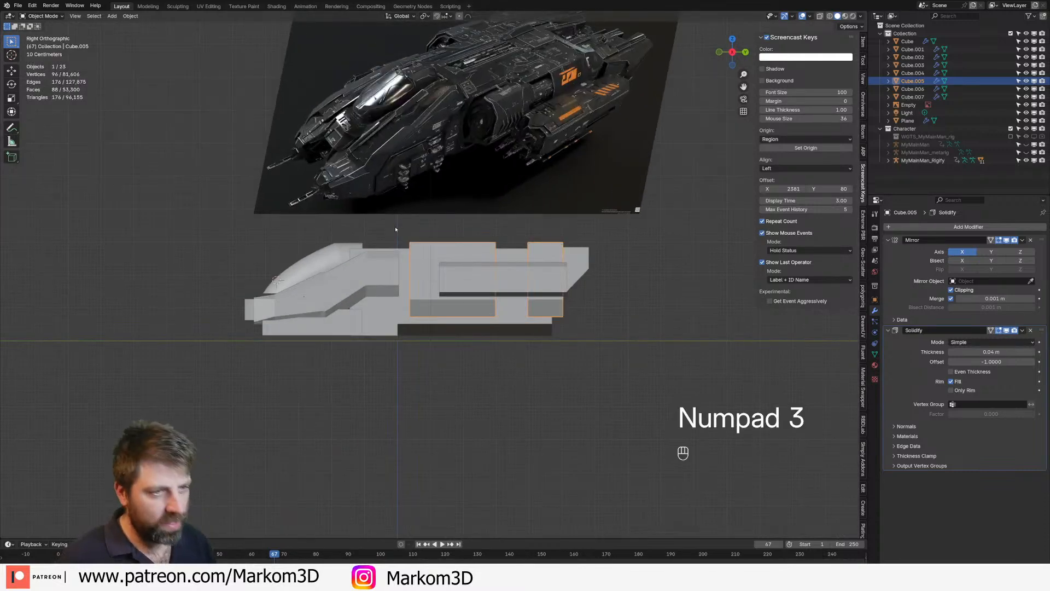
key(KP_7)
key(shift+s)
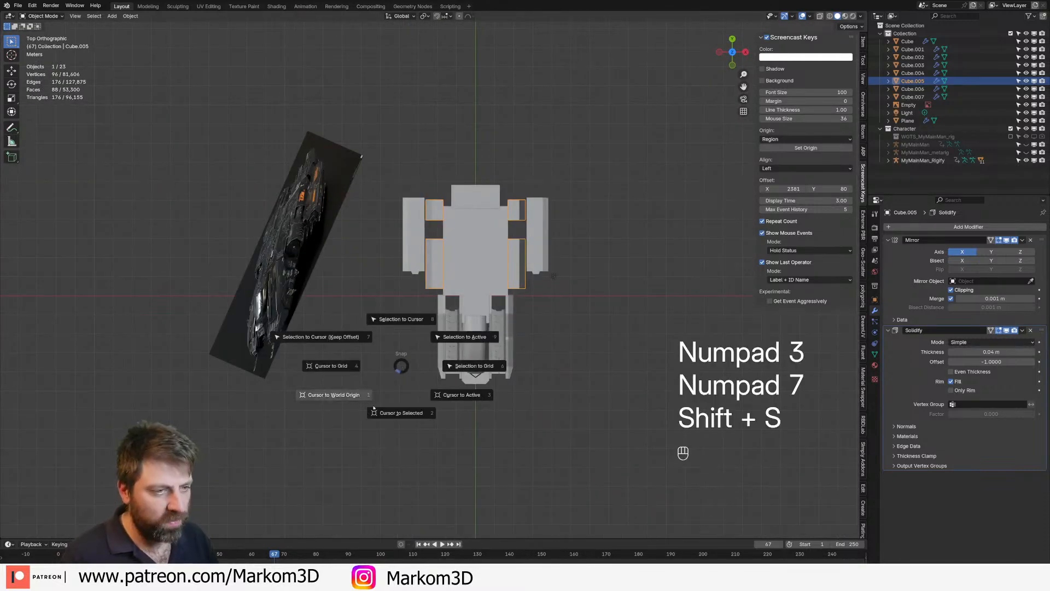
click(346, 400)
key(shift+a)
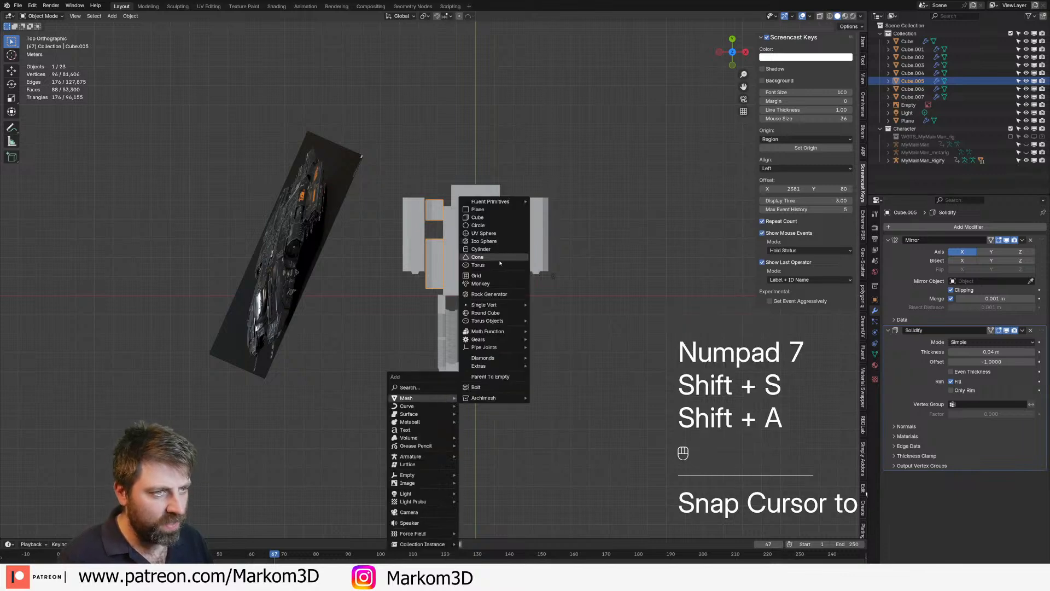
click(501, 218)
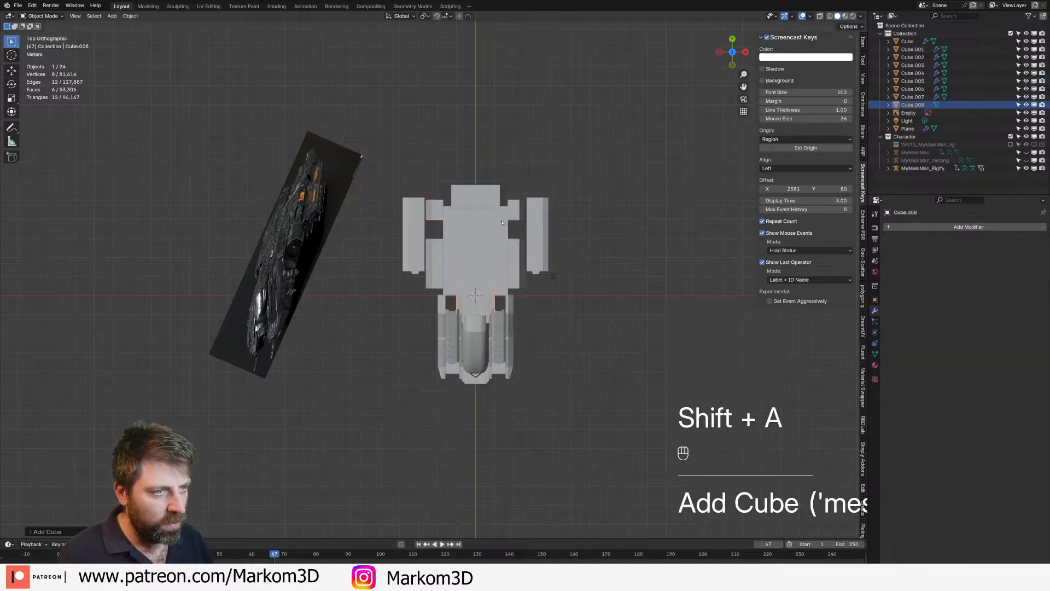
key(ctrl+z)
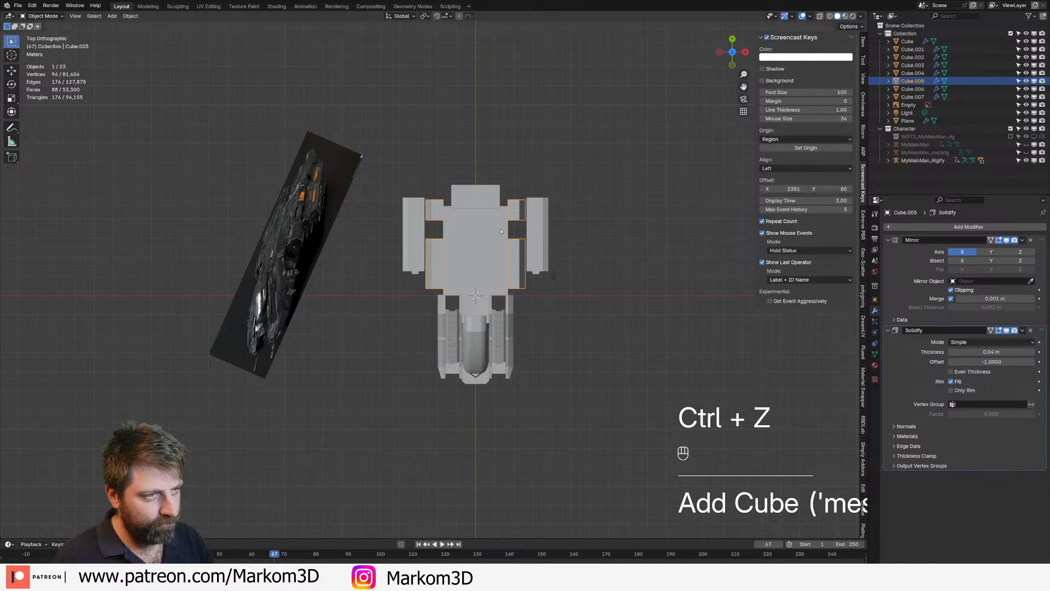
Add a new cube in the top view and move it clear of the ship, well outside its side pods
key(shift+a)
key(shift+a)
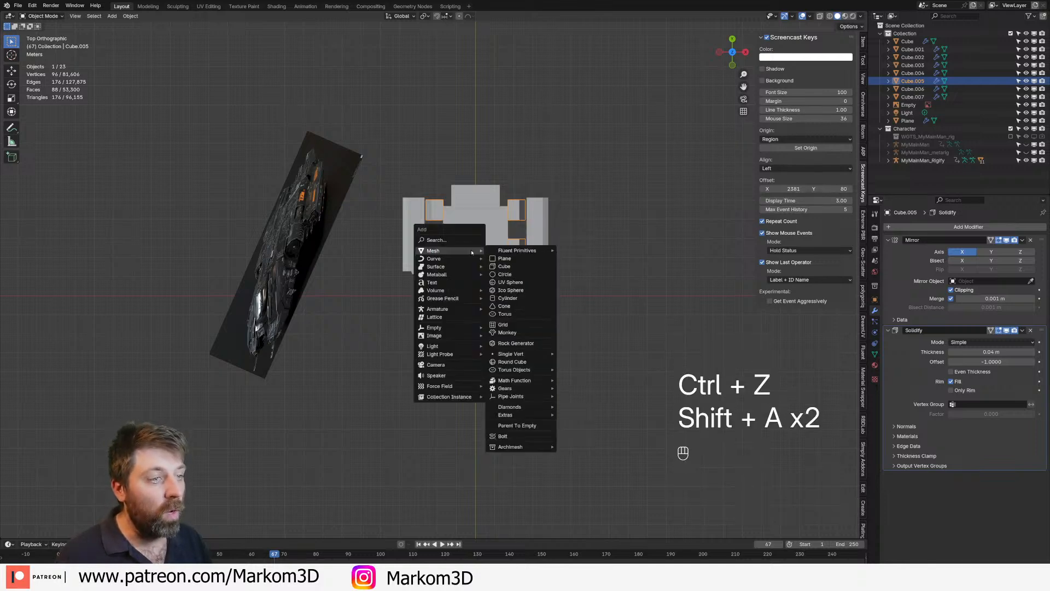
click(504, 266)
key(g)
ctrl+click(638, 314)
shift+middle_drag(636, 312, 462, 362)
scroll(517, 335, up, 2)
Edit the new cube's mesh and stretch it along X to about three times its width
key(Tab)
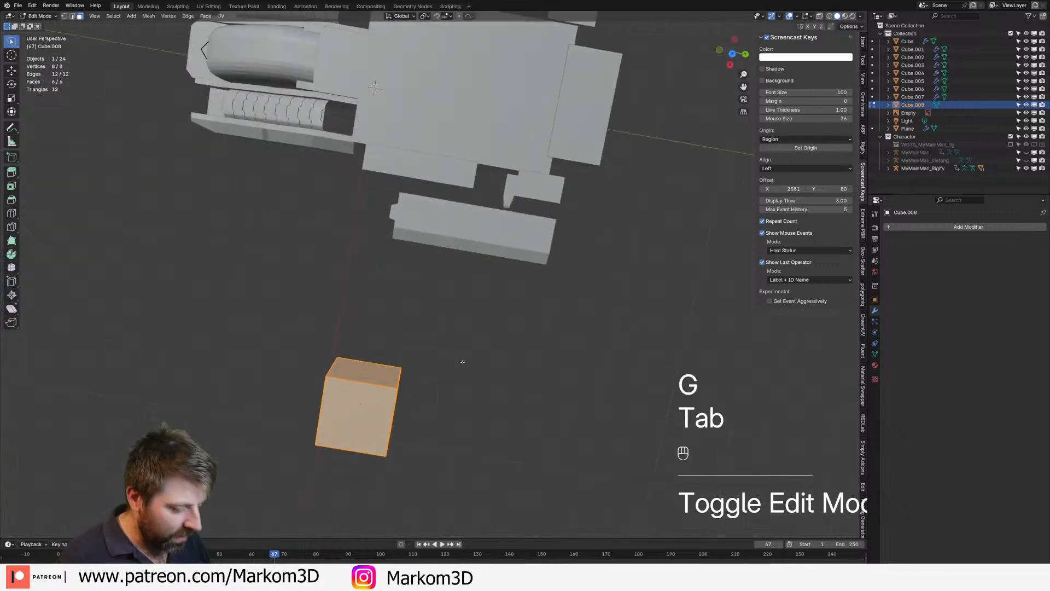
key(KP_7)
shift+middle_drag(668, 380, 539, 351)
scroll(539, 352, up, 1)
key(s)
key(x)
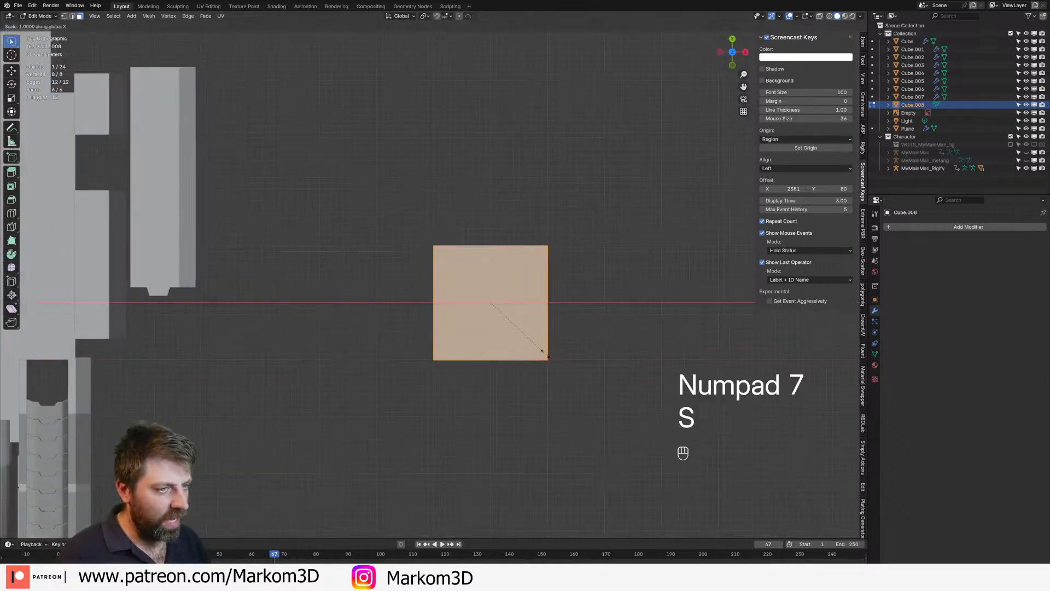
click(544, 351)
In wireframe, bevel the stretched block's four vertical edges by about 0.91 m with 5 segments to round off both ends
key(z)
key(1)
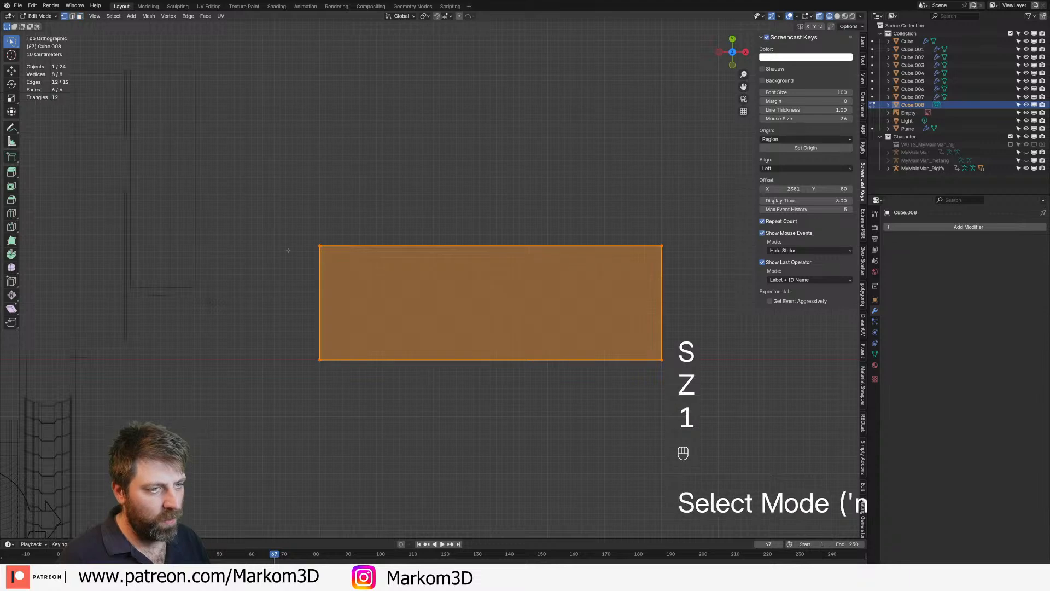
click(318, 246)
key(c)
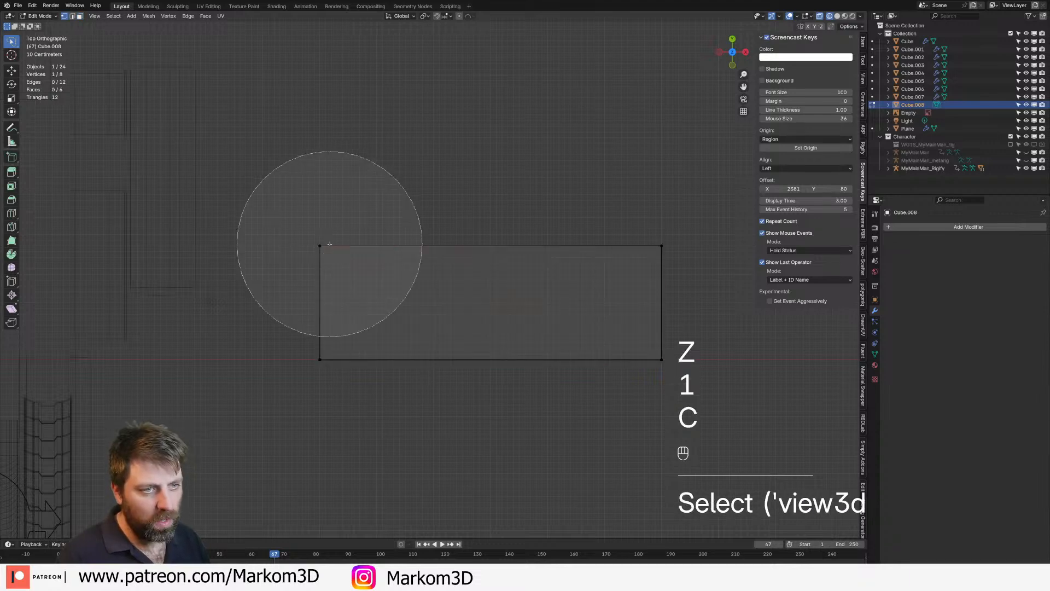
right_click(344, 229)
mouse_move(345, 229)
middle_down()
mouse_move(349, 331)
mouse_move(375, 307)
middle_up()
key(2)
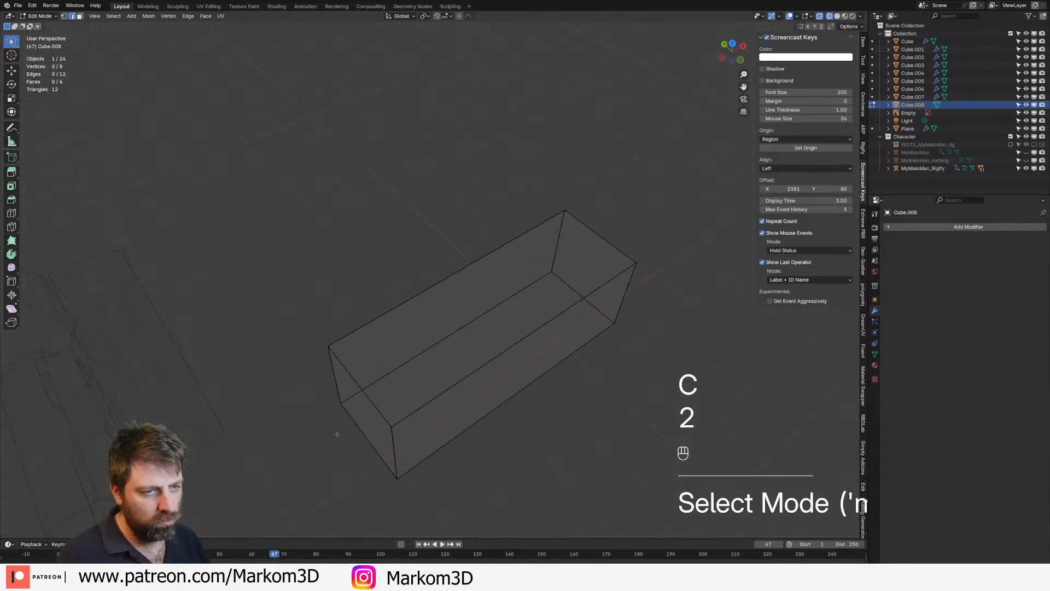
click(334, 380)
shift+click(395, 452)
shift+click(631, 290)
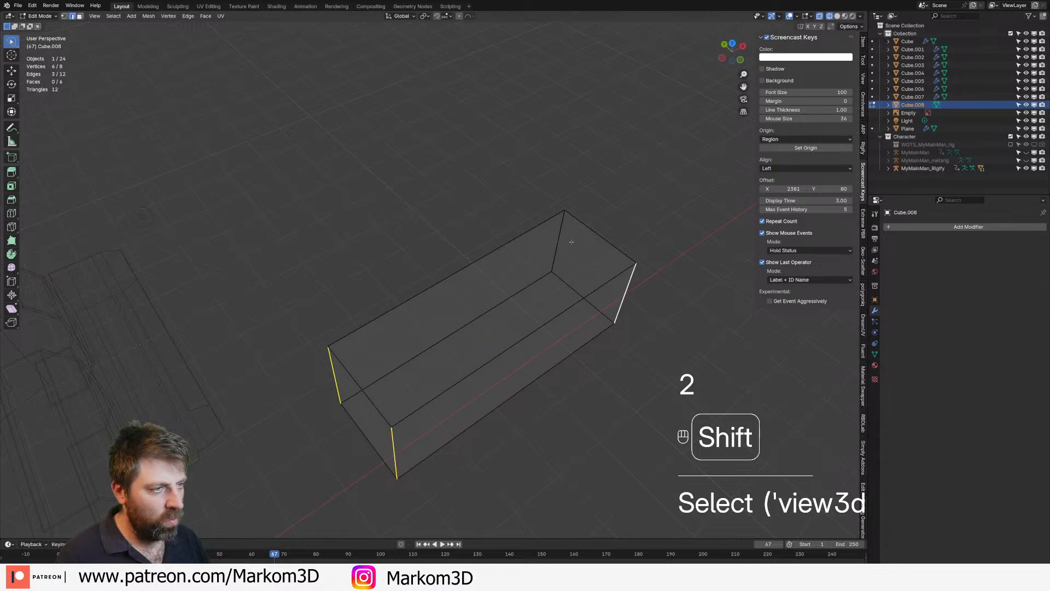
shift+click(559, 243)
key(KP_7)
key(ctrl+b)
shift+scroll(66, 488, up, 3)
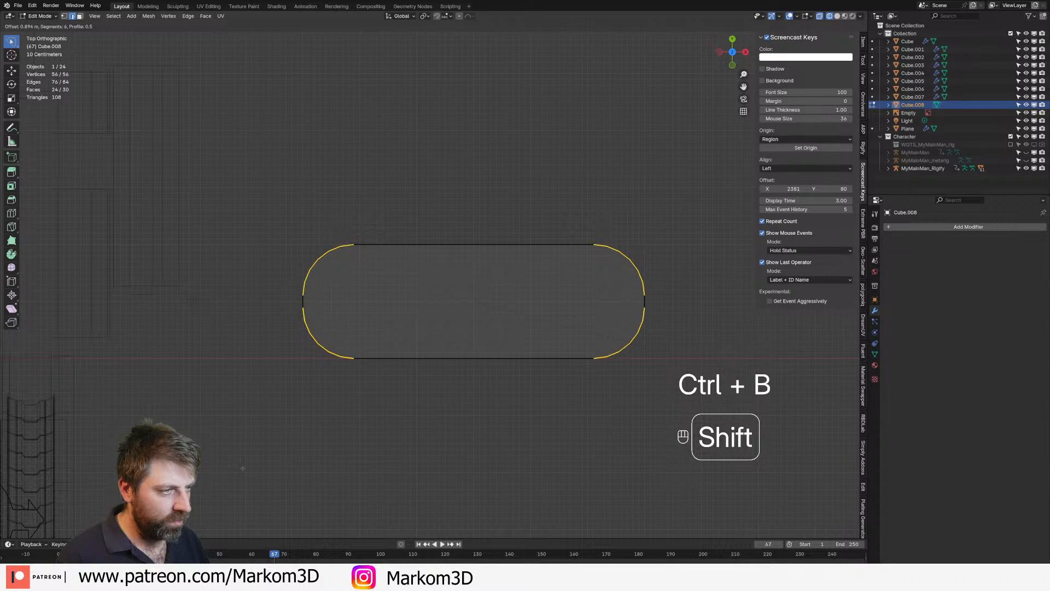
shift+scroll(243, 460, down, 2)
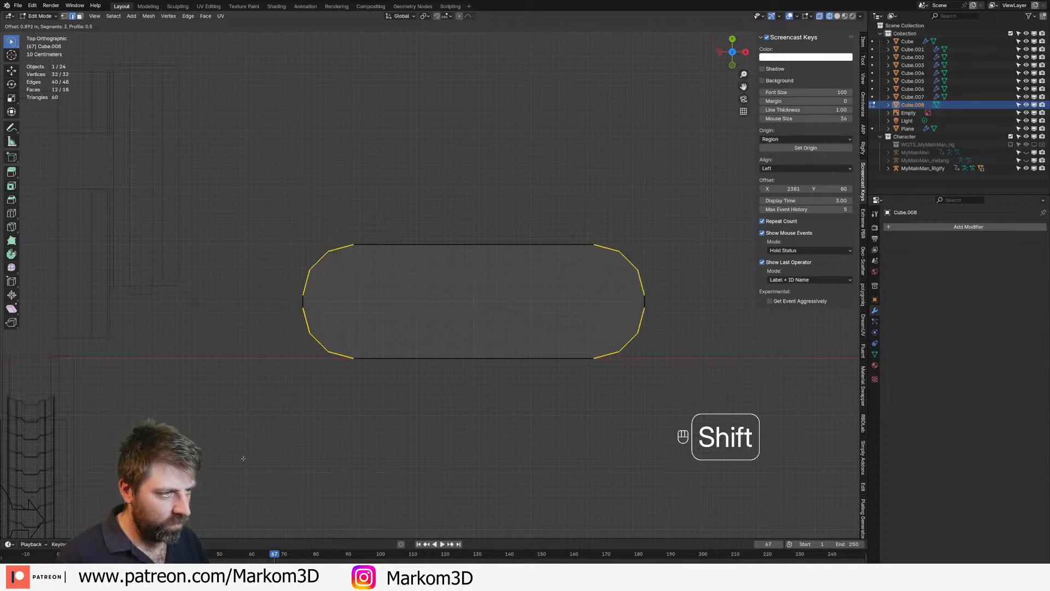
shift+scroll(242, 458, up, 3)
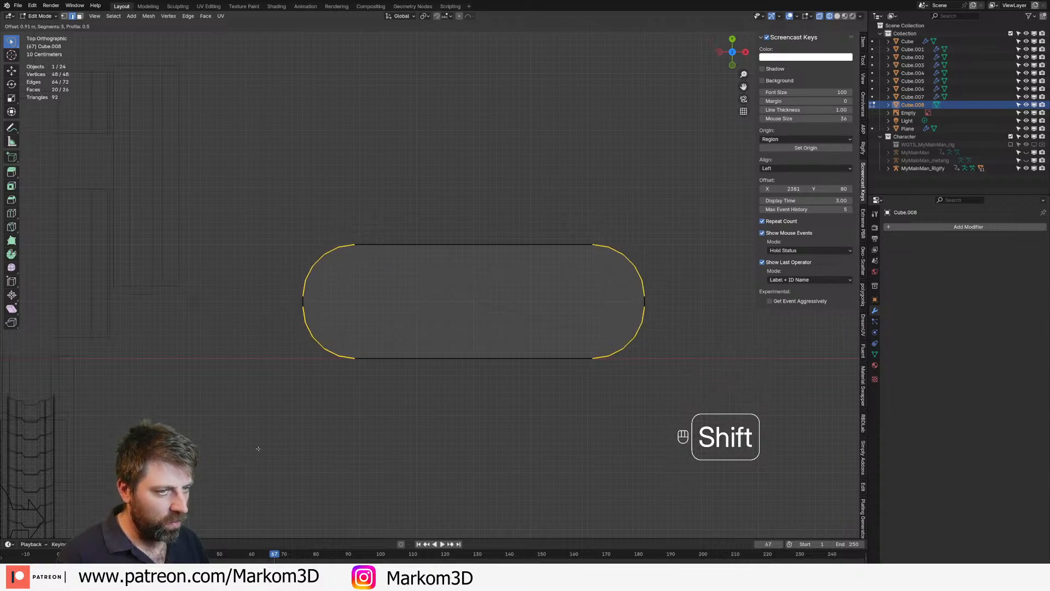
click(266, 447)
Flatten the whole rounded block along Z into a thin pill-shaped plate
scroll(420, 399, down, 4)
key(Tab)
middle_drag(420, 398, 492, 263)
key(Tab)
key(a)
key(s)
key(z)
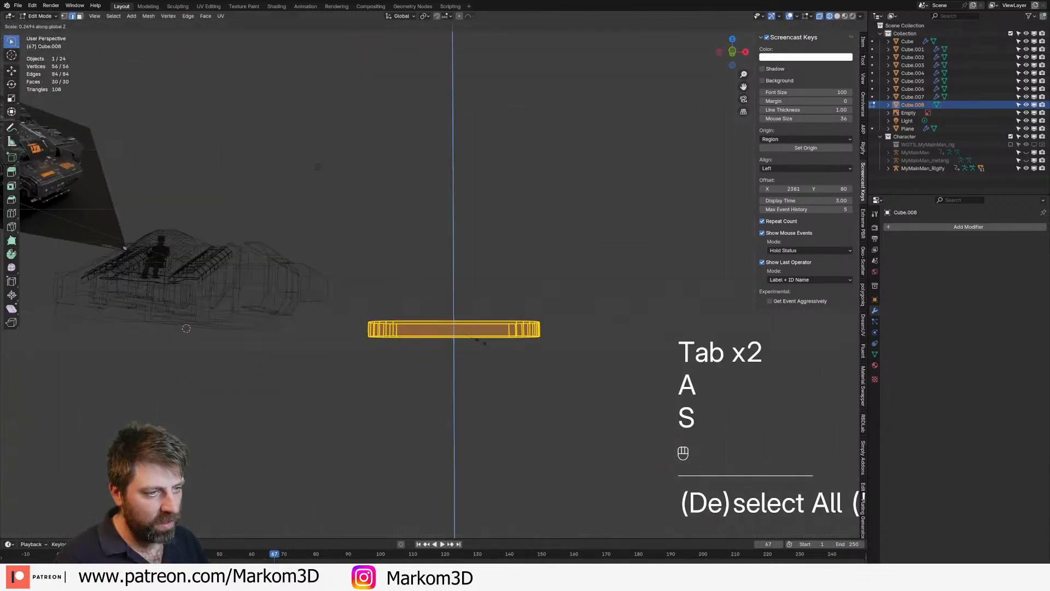
click(477, 337)
key(s)
key(z)
click(537, 371)
Scale the whole pill-shaped plate down uniformly to a small detail piece relative to the ship
key(Tab)
middle_drag(537, 371, 567, 399)
key(Tab)
key(s)
click(465, 350)
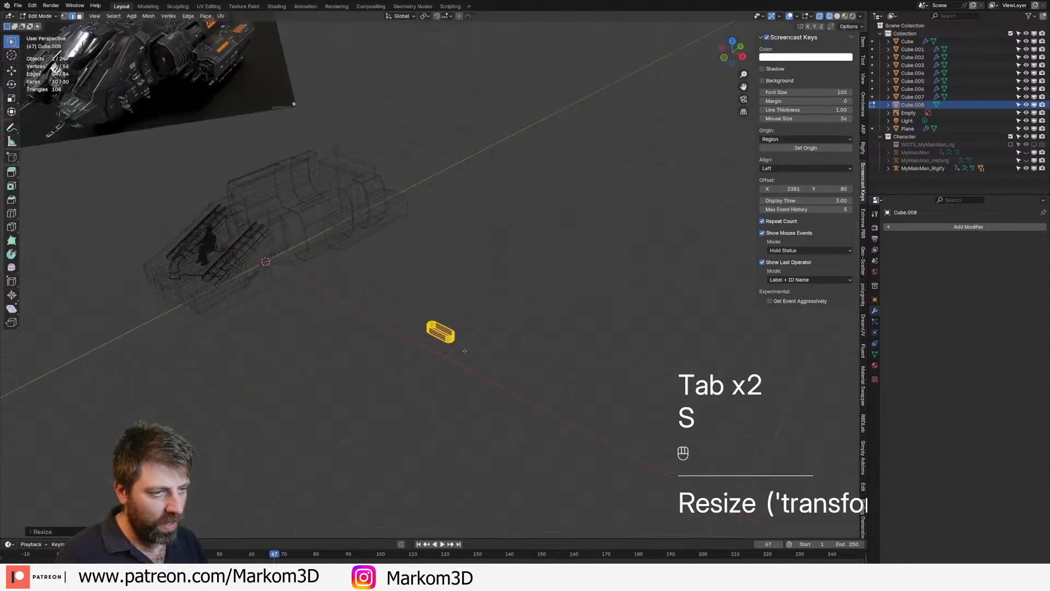
Rotate the pill shape's mesh by 30° in the top view
key(KP_7)
text(r)
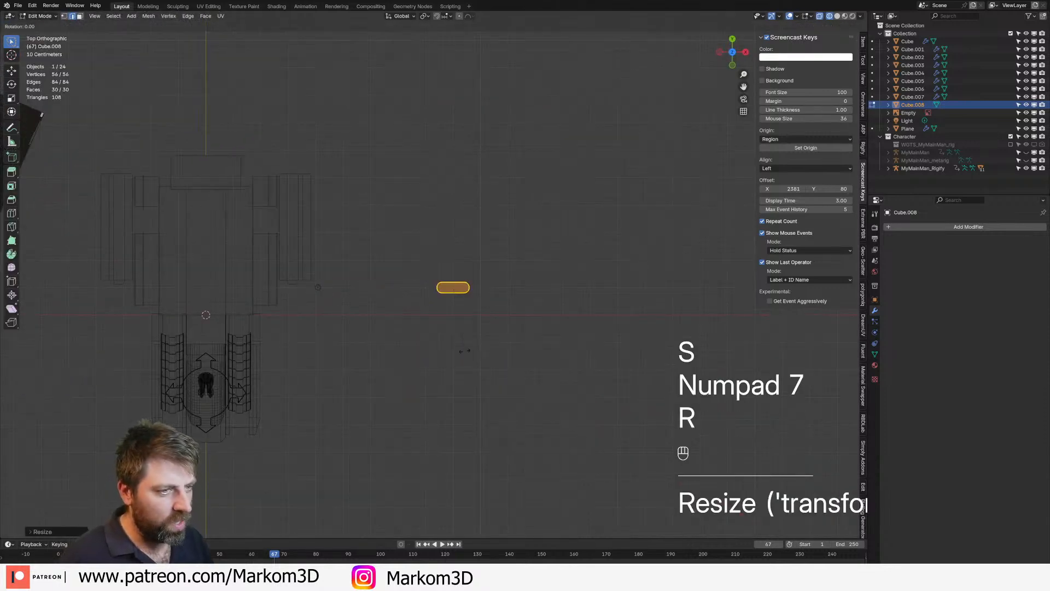
text(60)
key(BackSpace)
key(BackSpace)
text(30)
key(Return)
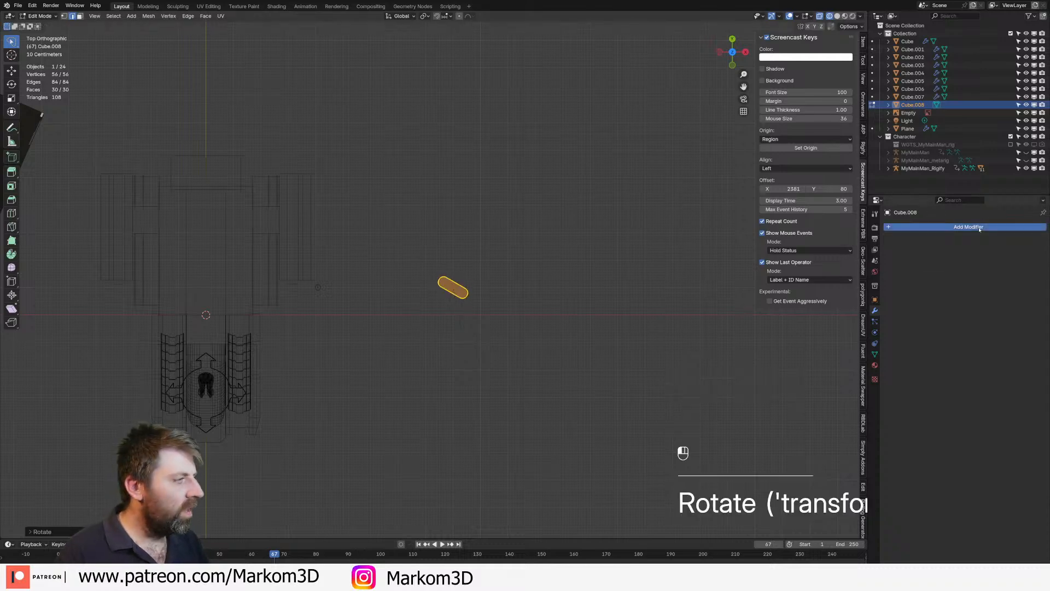
Add an Array modifier to the pill shape with a count of 4
click(888, 224)
mouse_move(946, 228)
click(869, 228)
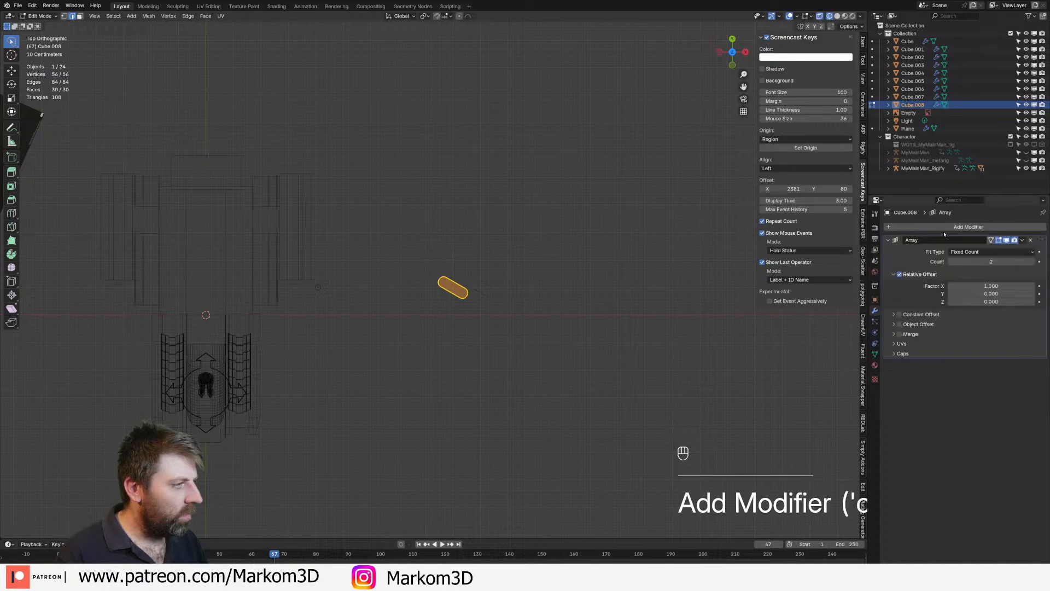
click(1032, 262)
click(1034, 262)
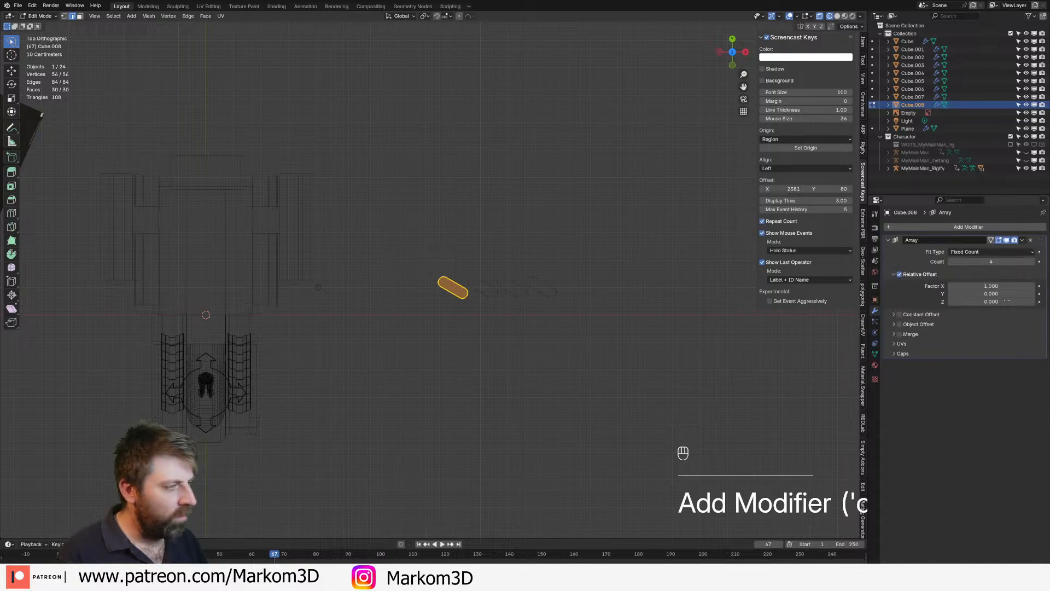
Rotate the pill mesh further in the top view until its length runs parallel to the Y axis
key(r)
click(515, 291)
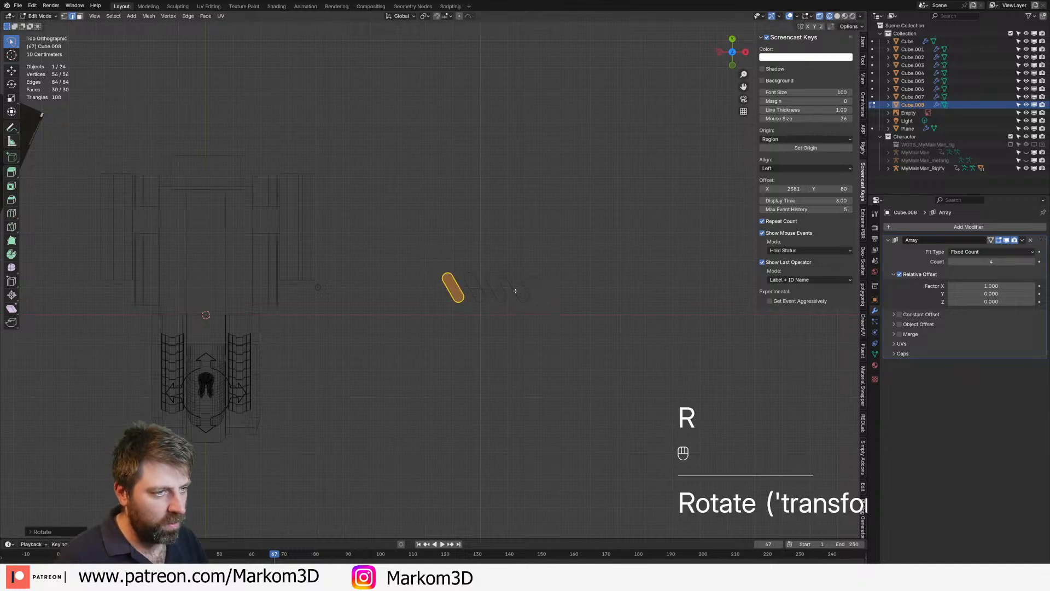
key(Tab)
key(Tab)
scroll(511, 306, up, 2)
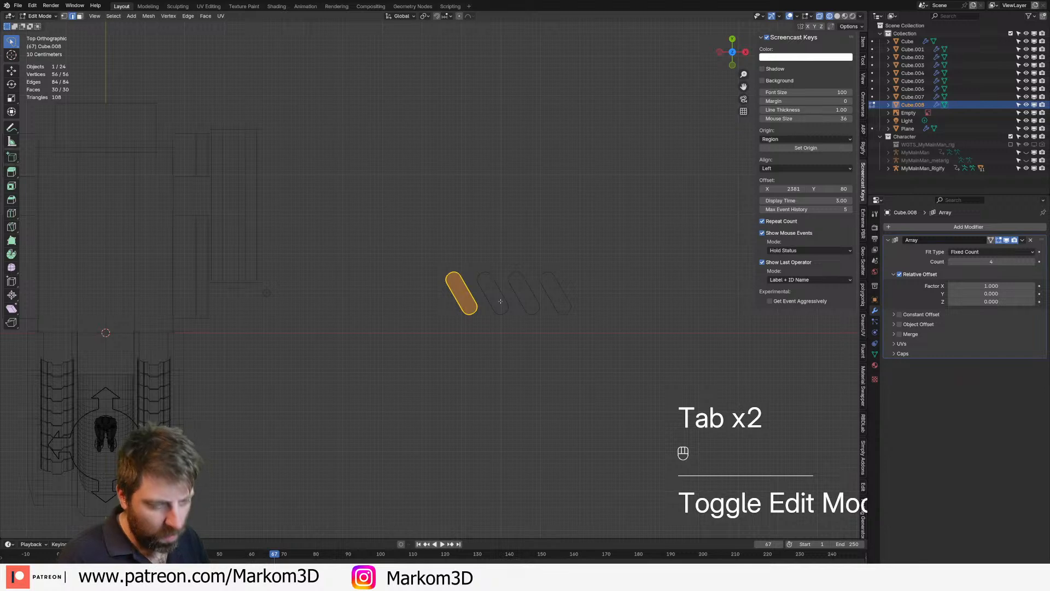
key(r)
click(501, 301)
key(s)
key(z)
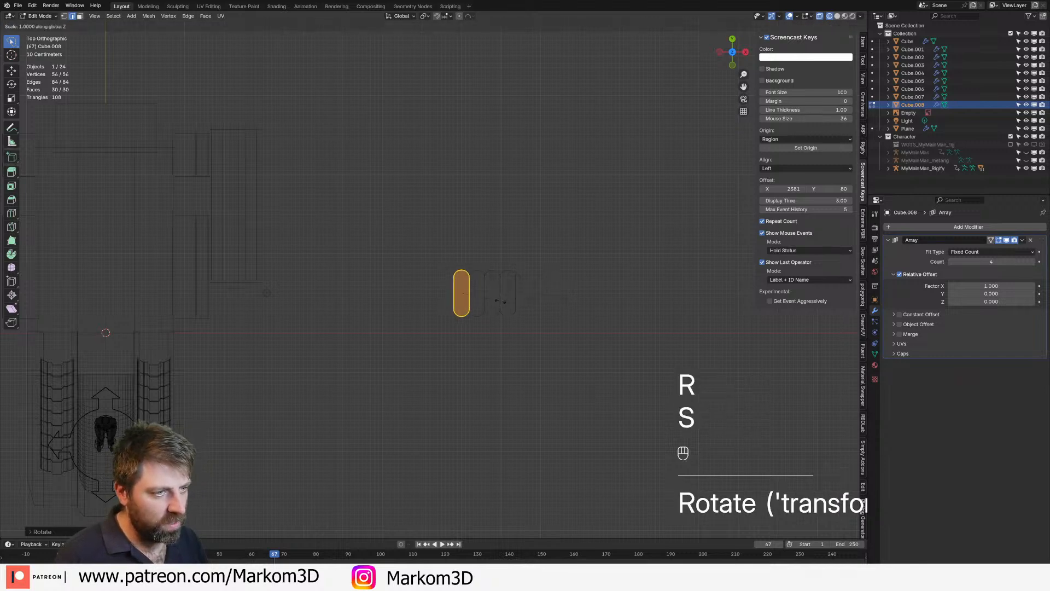
click(497, 300)
Lengthen the pill shape by moving the vertices of its rear rounded end 1 m along Y
key(1)
click(496, 298)
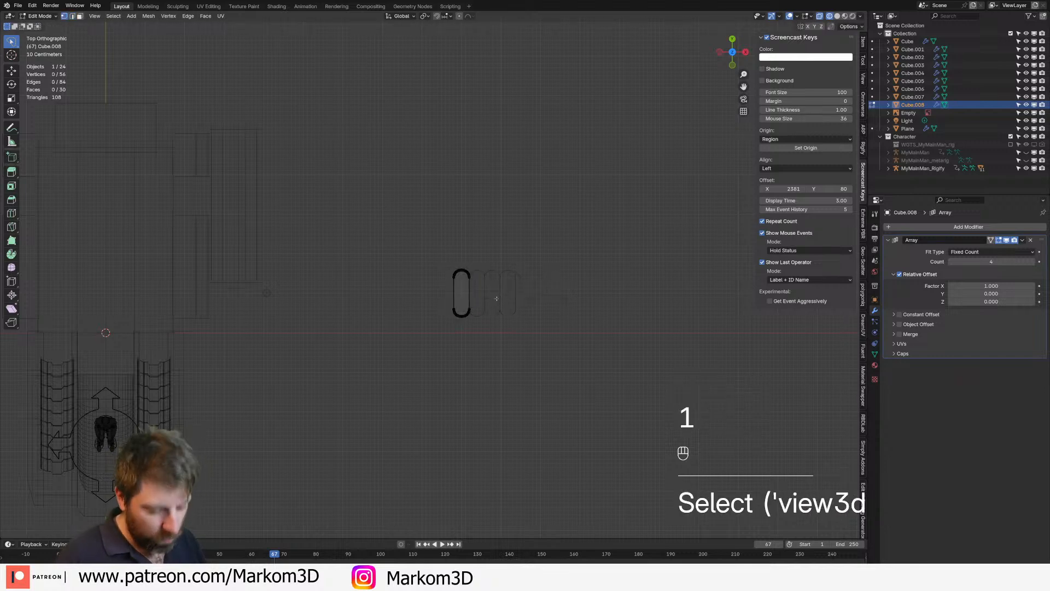
key(b)
drag(441, 257, 490, 274)
key(g)
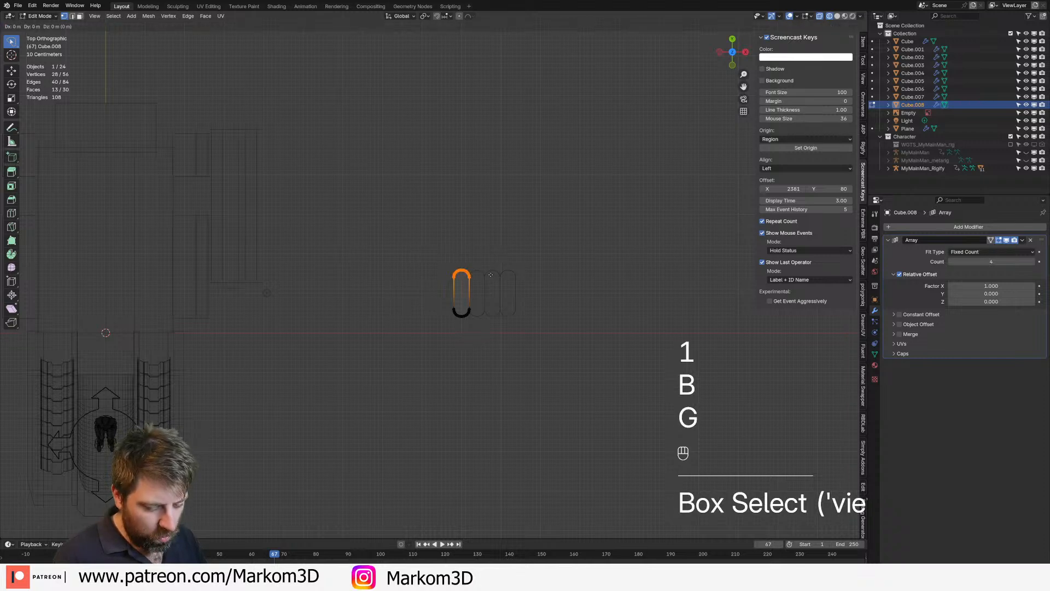
text(y1)
key(Return)
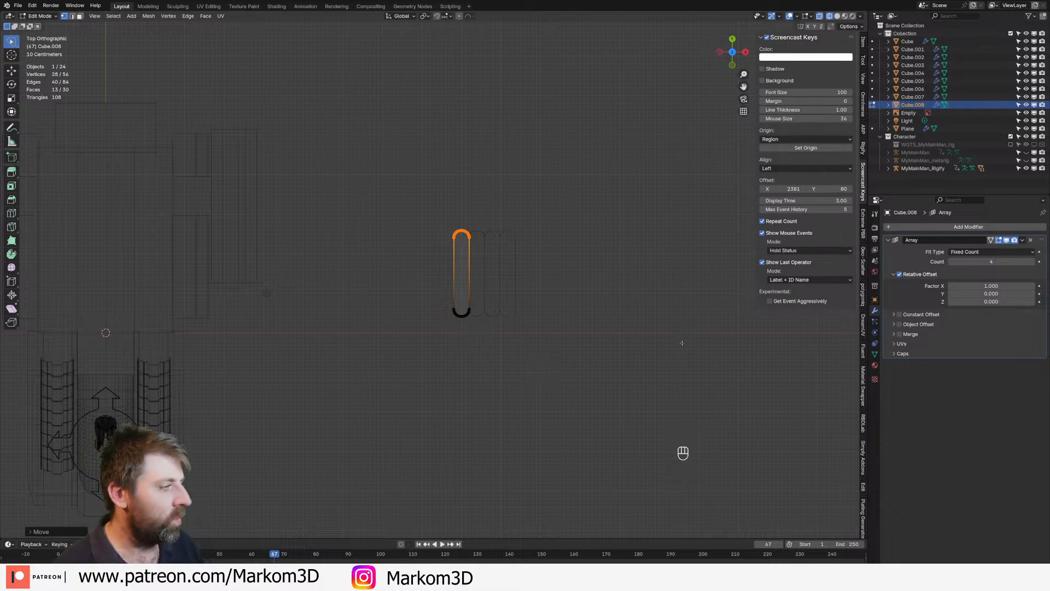
Rotate the entire lengthened pill mesh by -30° in the top view so the arrayed bars slant
text(a)
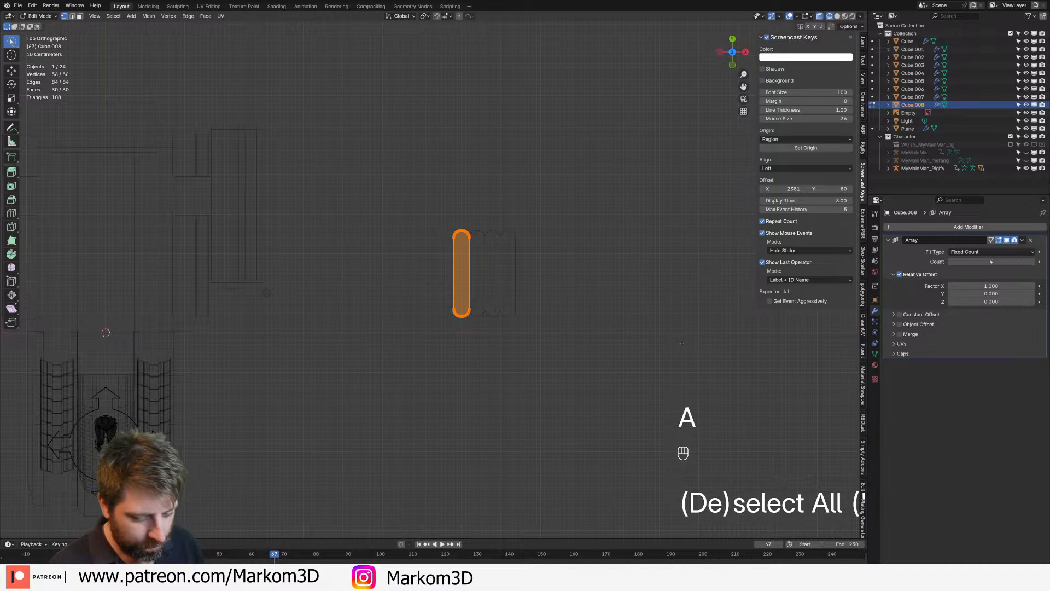
text(r30)
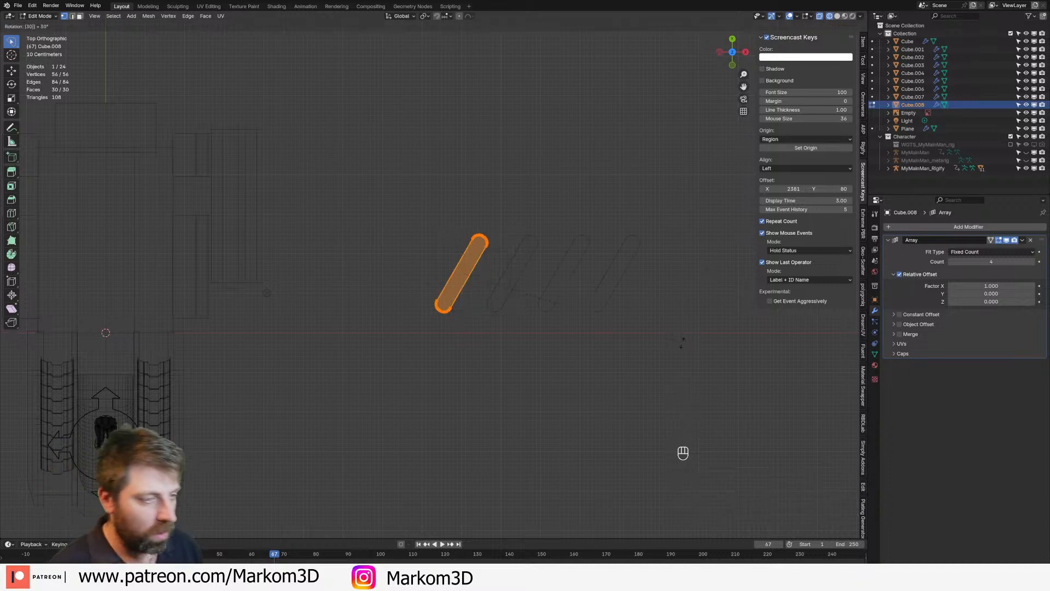
key(minus)
key(Return)
scroll(508, 338, down, 2)
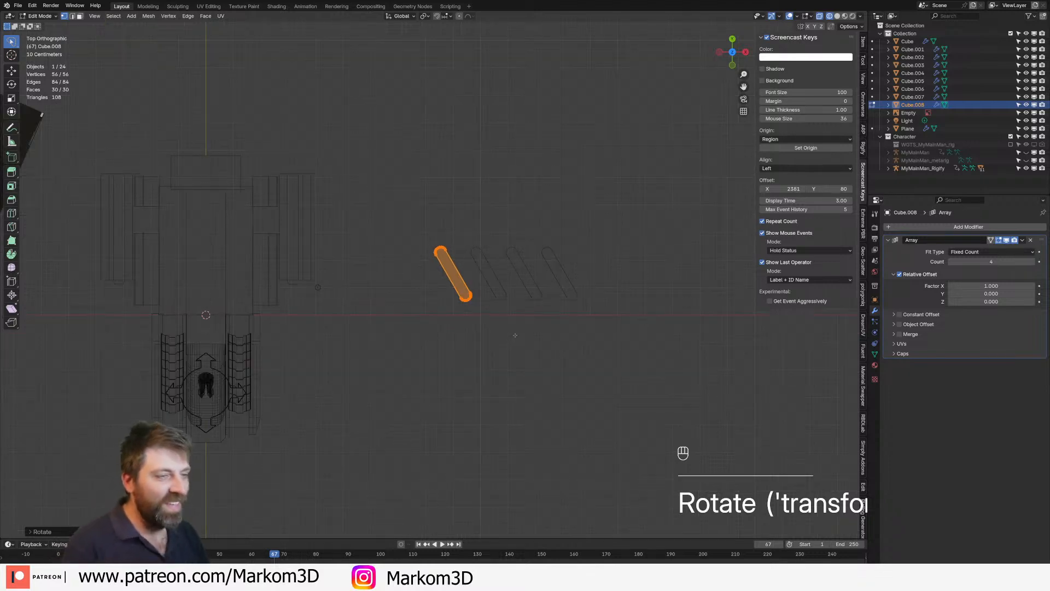
Set the Array modifier's relative offset factor X to 0.75
click(1006, 285)
key(BackSpace)
text(0.5)
key(Return)
click(1005, 285)
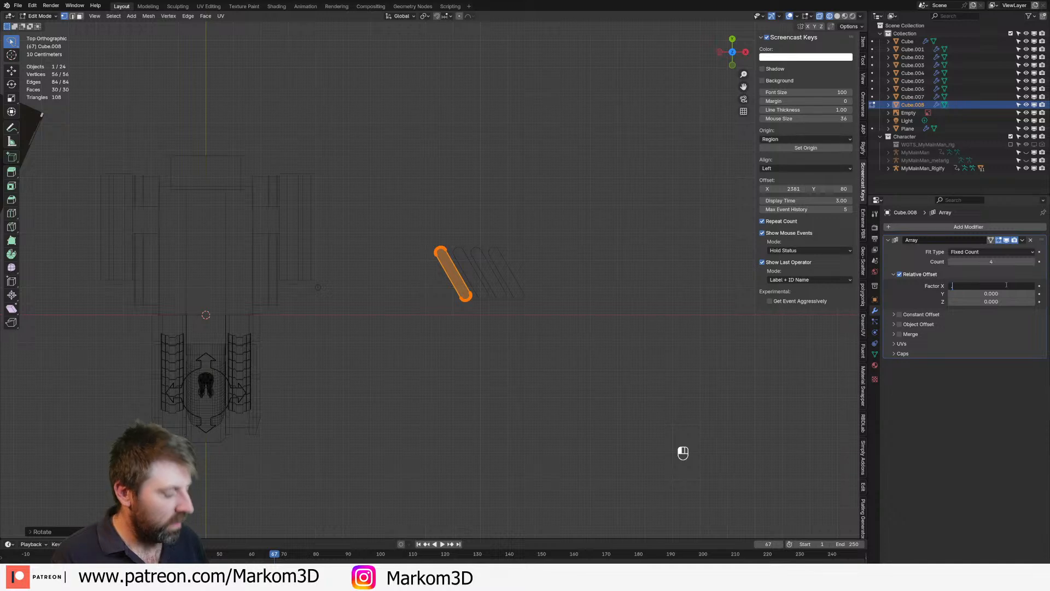
text(0.75)
key(Return)
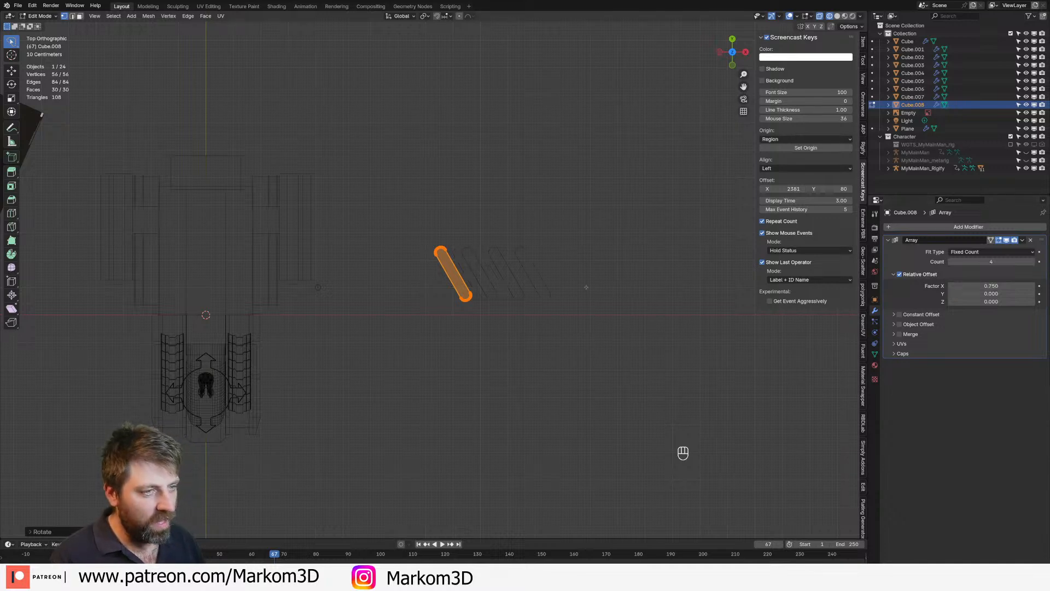
In Object Mode, rotate the arrayed bars to stand vertically and run along the ship's length
key(Tab)
key(r)
click(586, 288)
key(KP_Decimal)
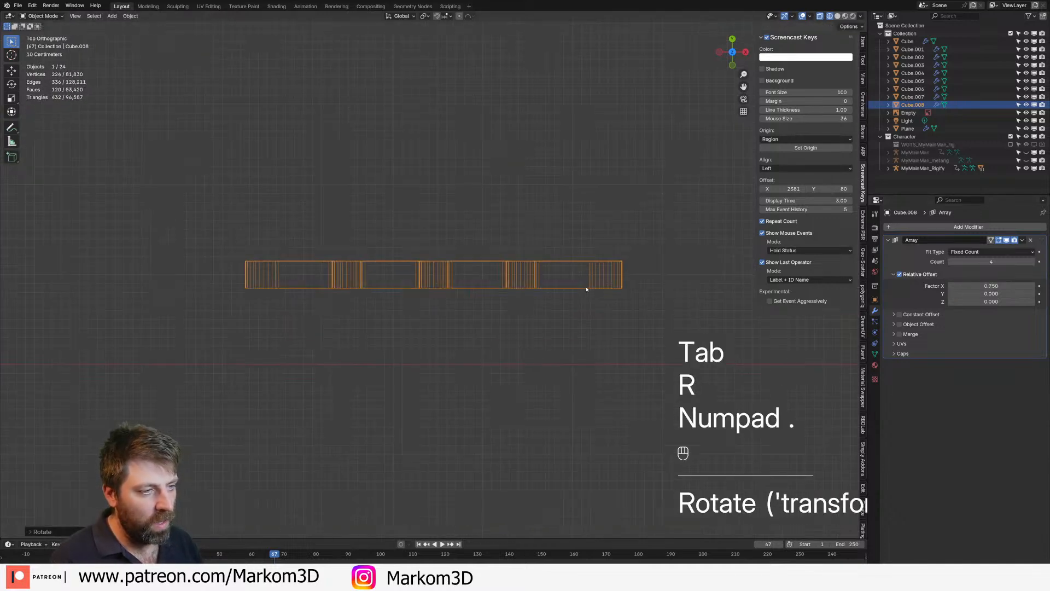
key(r)
click(586, 289)
key(KP_Decimal)
In the side view, scale down the arrayed bars and position them over the hull side just behind the cockpit
key(KP_1)
key(KP_3)
key(g)
click(487, 224)
key(s)
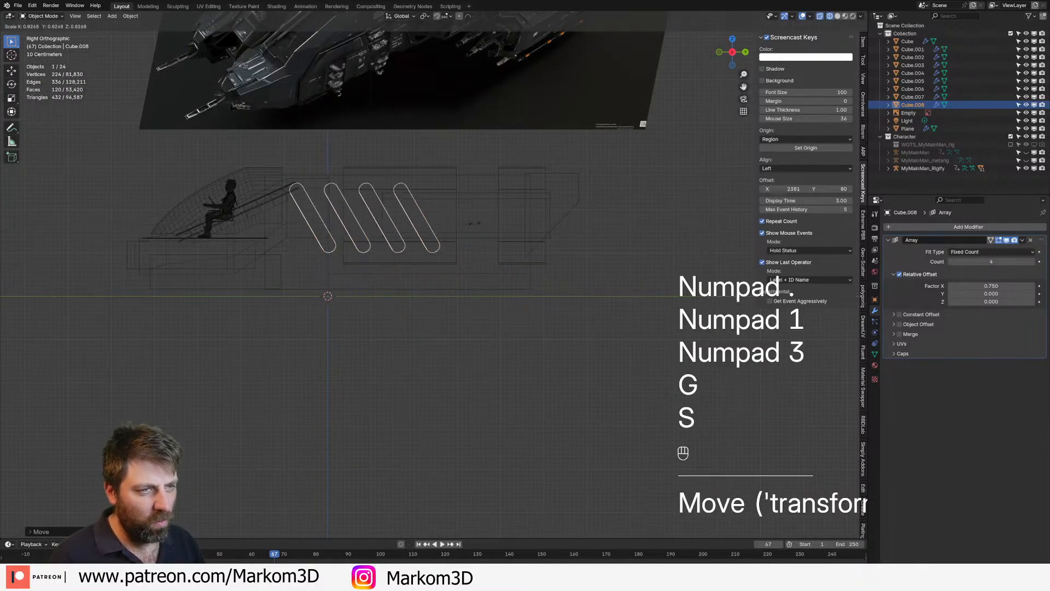
click(460, 211)
key(g)
click(449, 196)
key(s)
click(443, 191)
key(g)
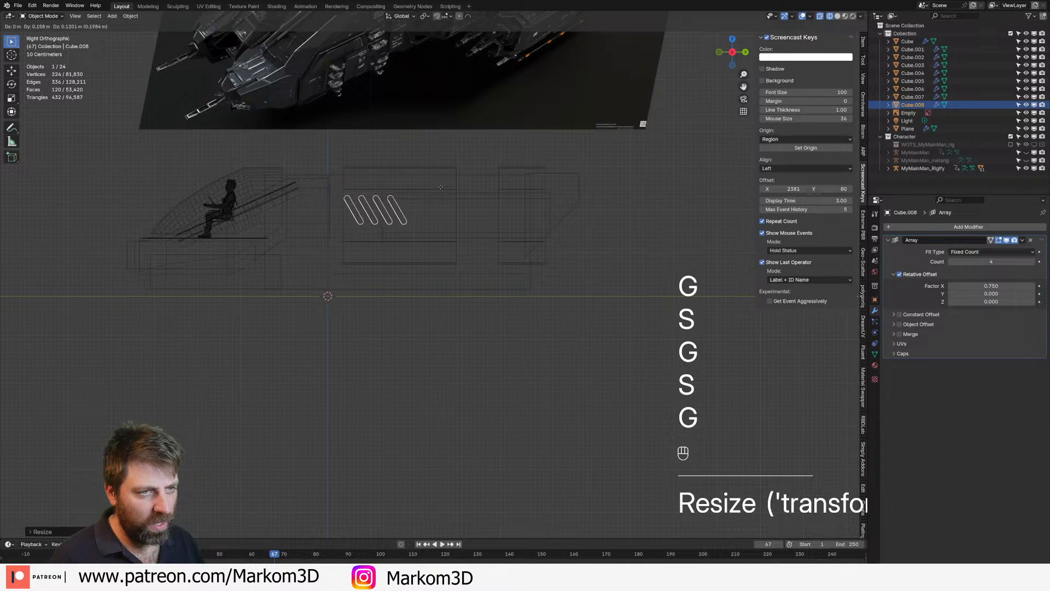
click(443, 177)
Move the arrayed bars along X out to the hull's outer side and return to solid shading
middle_drag(444, 213, 556, 283)
scroll(494, 249, down, 4)
scroll(555, 282, up, 3)
key(g)
key(y)
key(x)
click(387, 267)
shift+middle_drag(392, 264, 431, 266)
key(z)
click(476, 265)
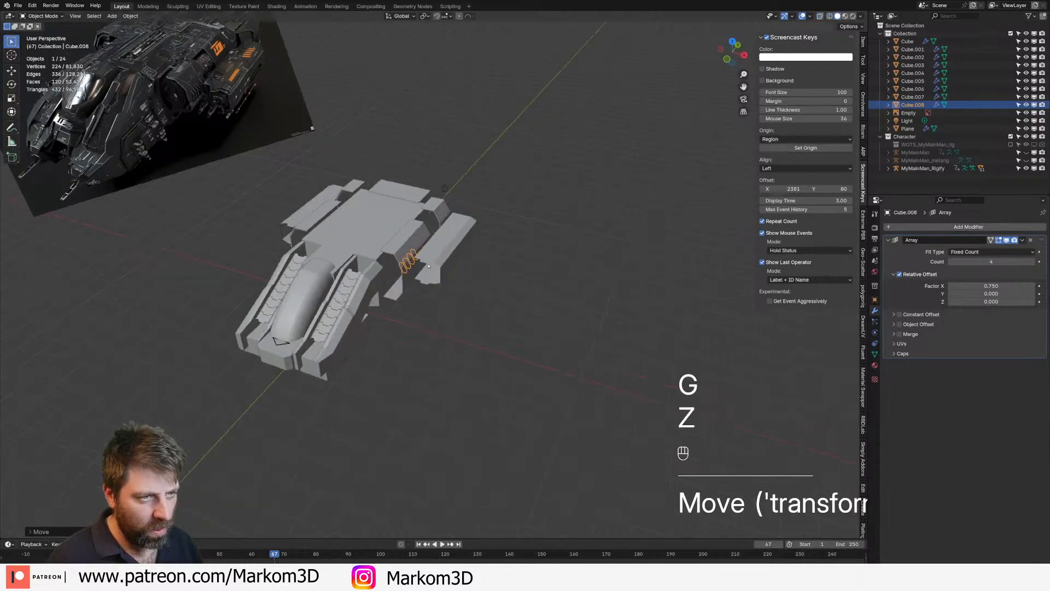
Scale the whole bar mesh along X in Edit Mode so the bars pass through the hull side panel
scroll(431, 267, up, 4)
key(Tab)
key(a)
key(s)
key(x)
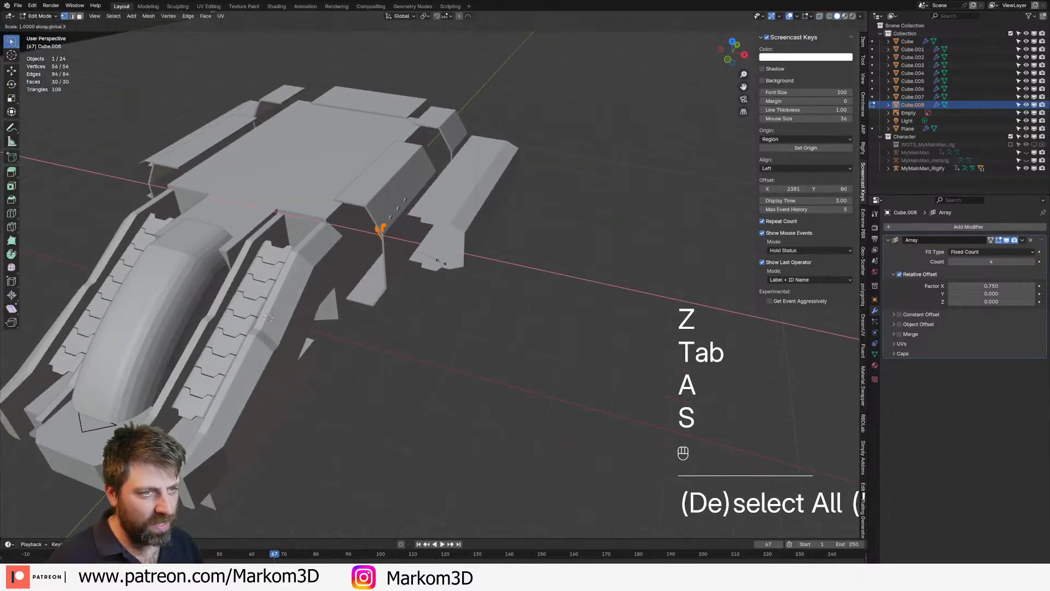
click(605, 310)
key(Tab)
Adjust the position of the arrayed bars on the hull side panel in the side view
middle_drag(605, 310, 453, 279)
key(KP_3)
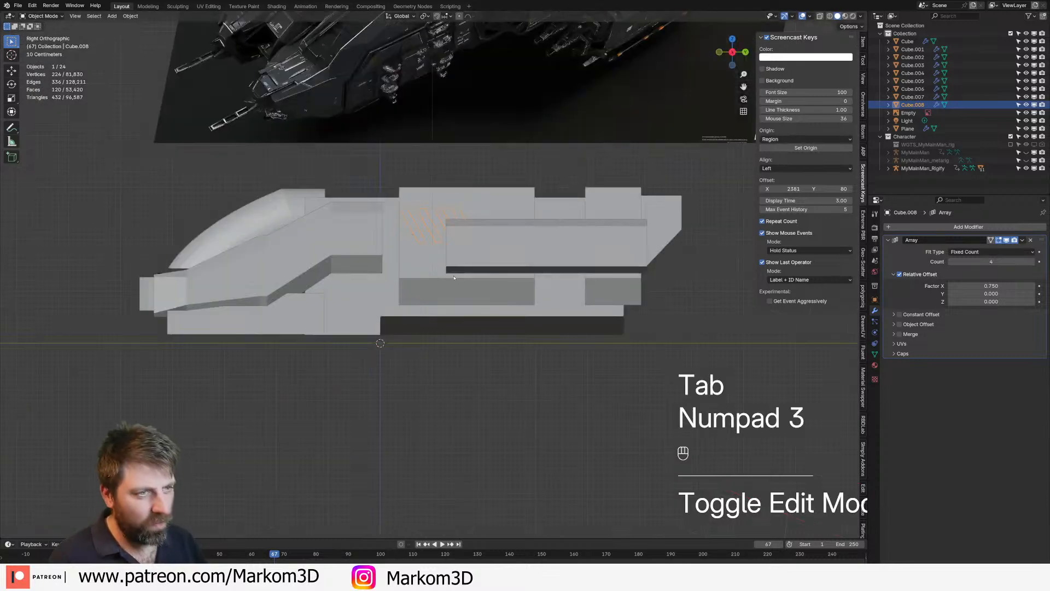
key(g)
shift+click(456, 277)
middle_drag(456, 277, 496, 289)
Cut the arrayed bars out of the hull side panel with a Boolean Difference to form slanted slots
click(475, 239)
middle_drag(474, 239, 481, 248)
click(399, 227)
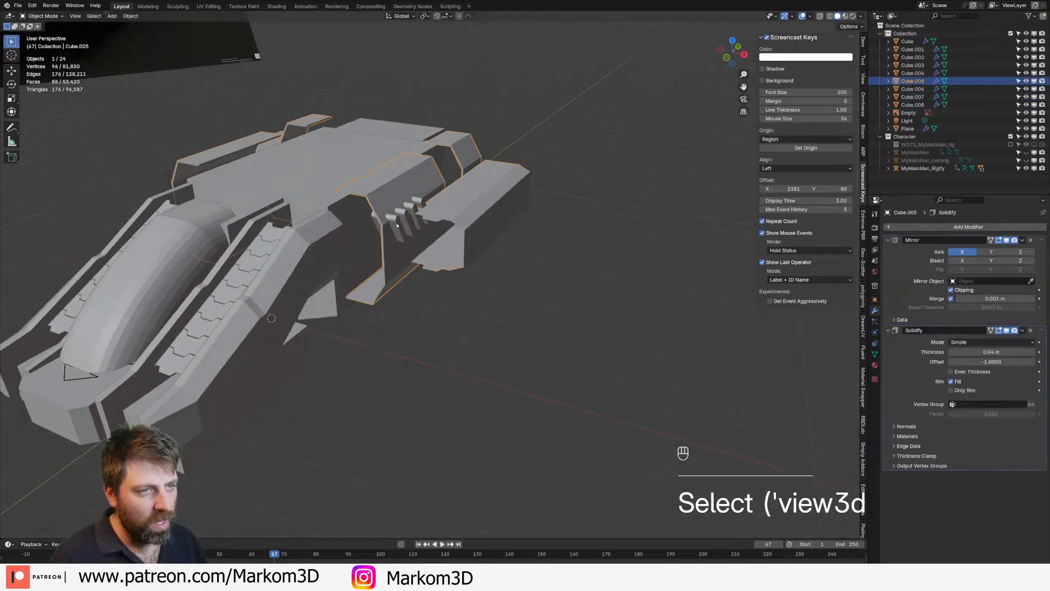
click(397, 226)
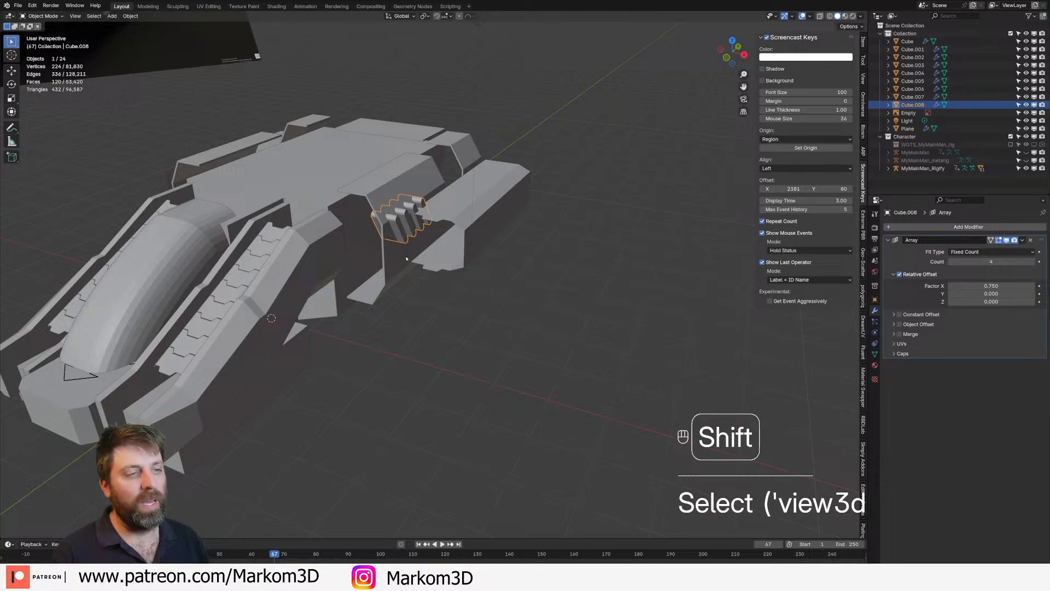
shift+click(406, 258)
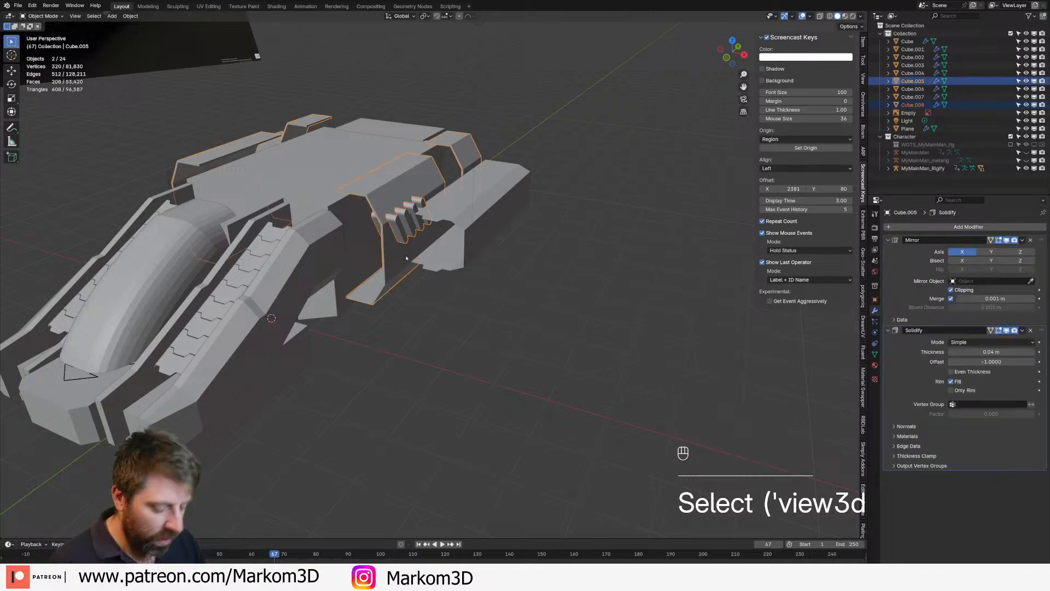
key(ctrl)
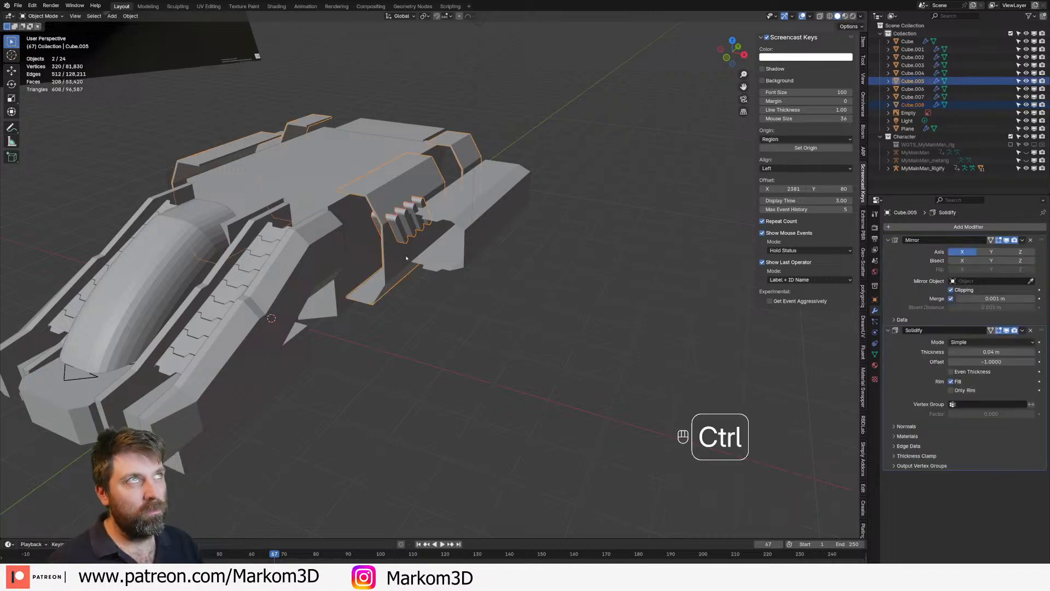
key(ctrl+KP_Subtract)
click(480, 424)
Lower the entire mesh of the long side pods along Z so they sit below the slanted slots
middle_drag(480, 424, 408, 353)
scroll(408, 353, up, 2)
shift+middle_drag(384, 284, 399, 324)
click(465, 260)
middle_drag(465, 260, 508, 295)
key(Tab)
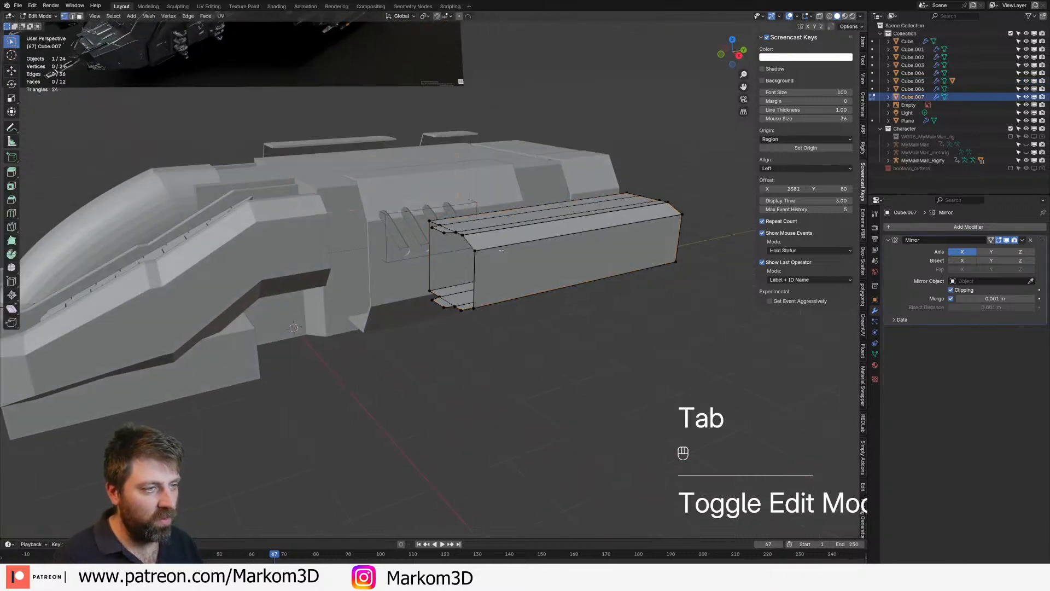
key(a)
key(g)
key(z)
click(498, 392)
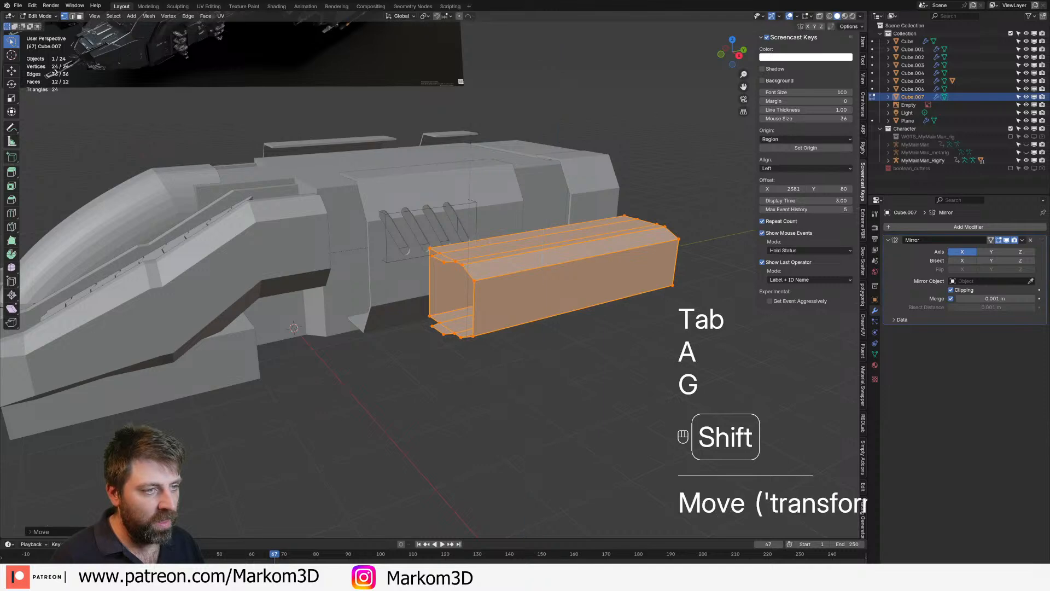
key(Tab)
middle_drag(498, 392, 524, 337)
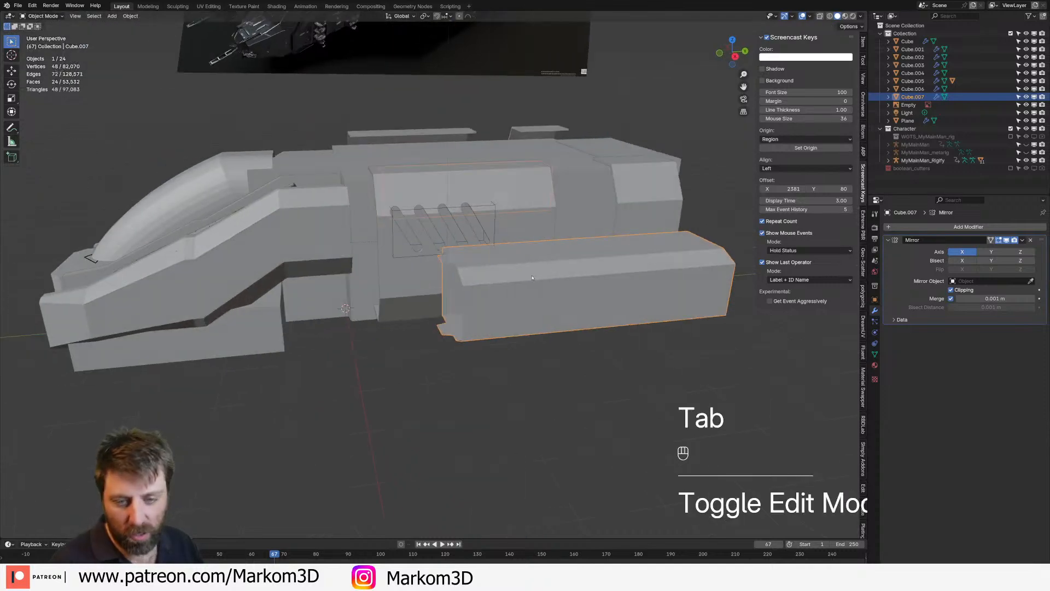
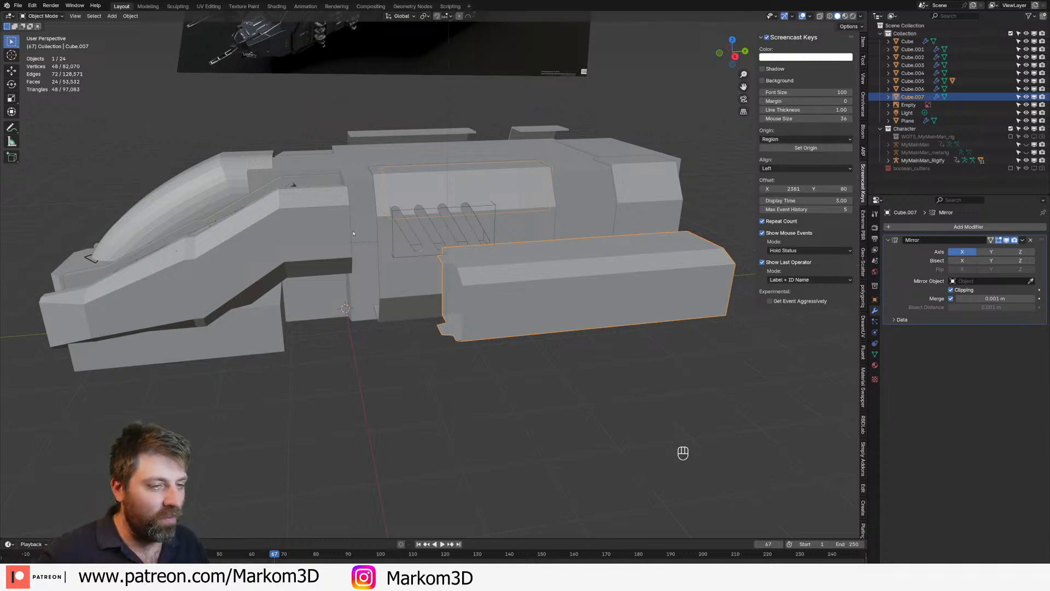
Bevel the two long inner edges of the side pod by about 0.08 m with one segment
middle_drag(217, 253, 235, 264)
middle_drag(338, 289, 358, 261)
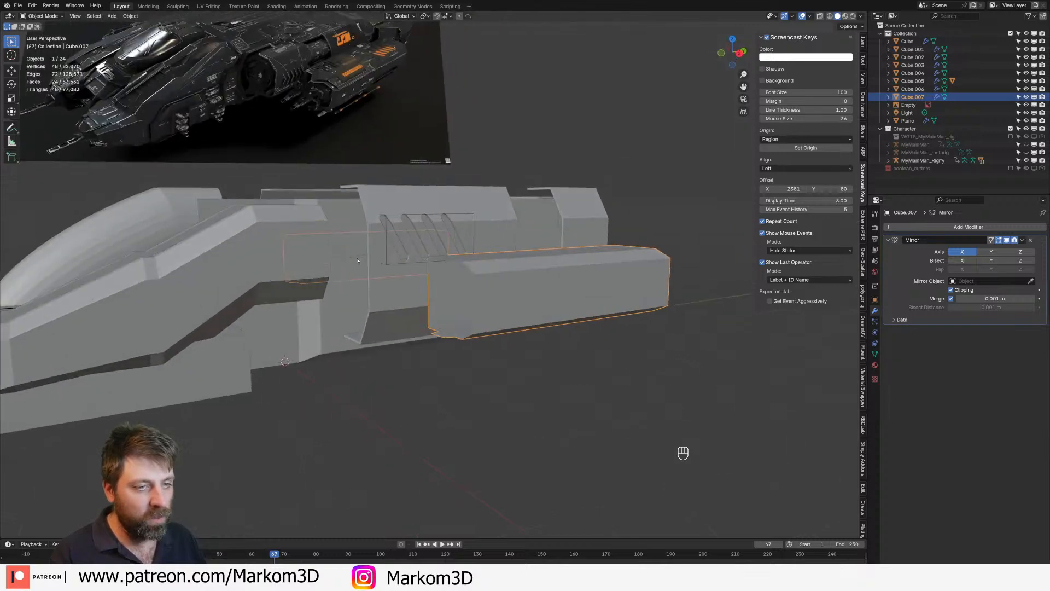
mouse_move(449, 304)
middle_down()
mouse_move(485, 320)
mouse_move(488, 340)
middle_up()
key(Tab)
key(2)
drag(488, 341, 495, 348)
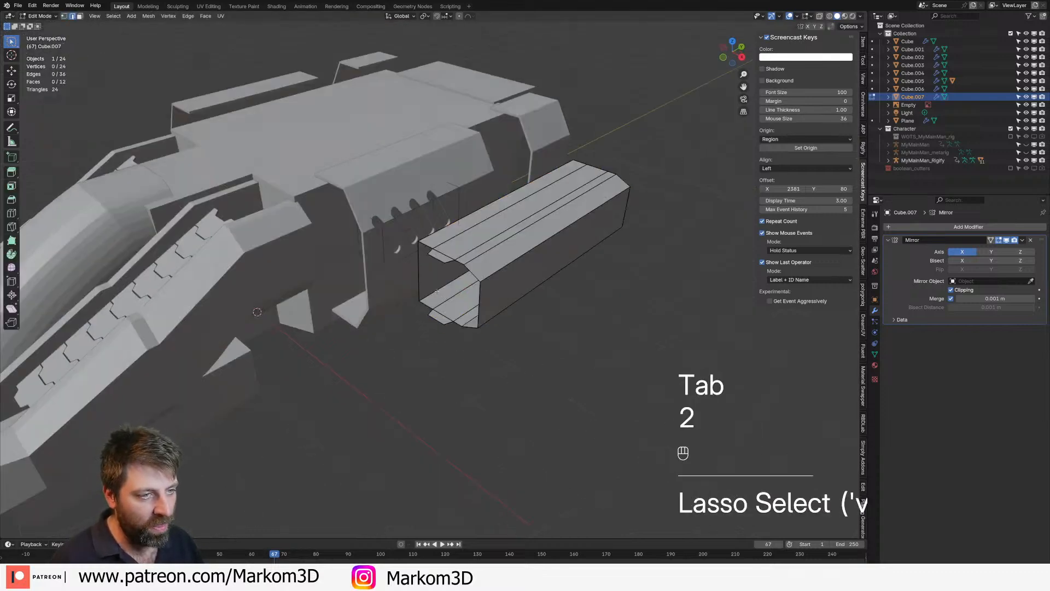
click(437, 291)
shift+click(458, 221)
key(ctrl+z)
shift+click(461, 220)
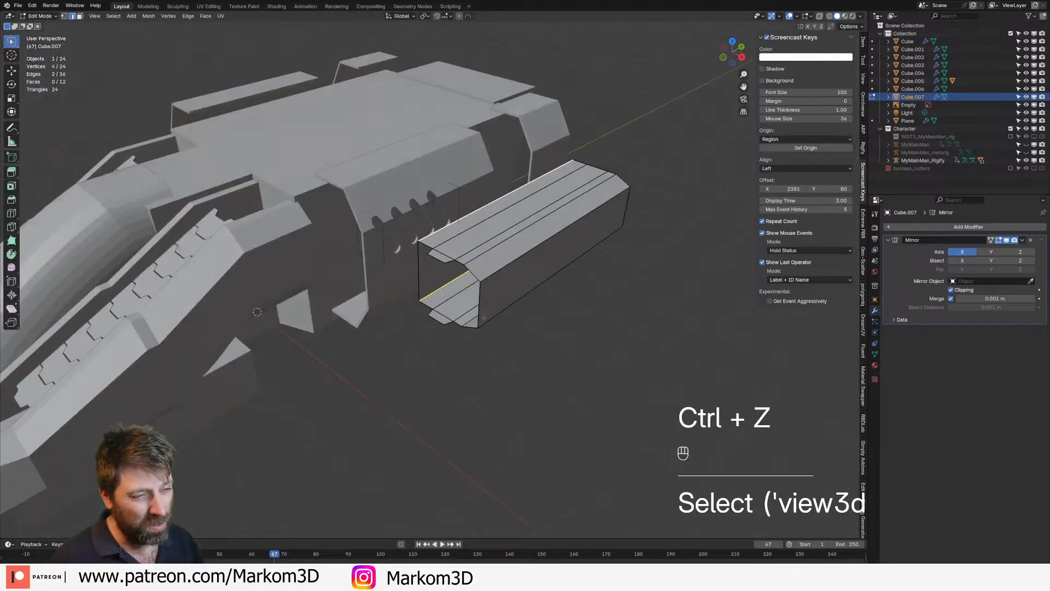
key(ctrl+b)
scroll(525, 400, up, 5)
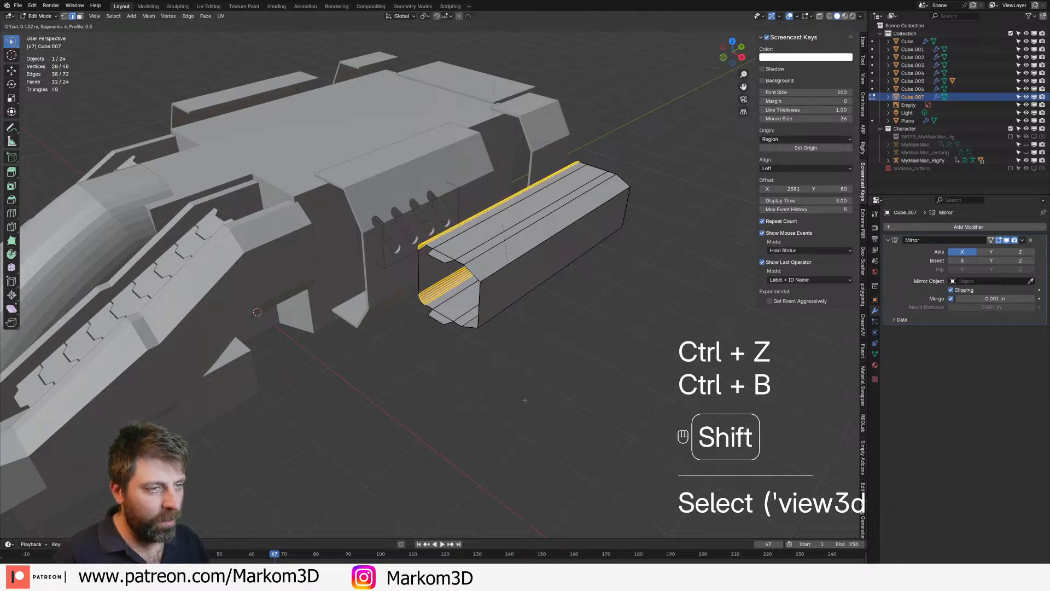
scroll(525, 400, down, 5)
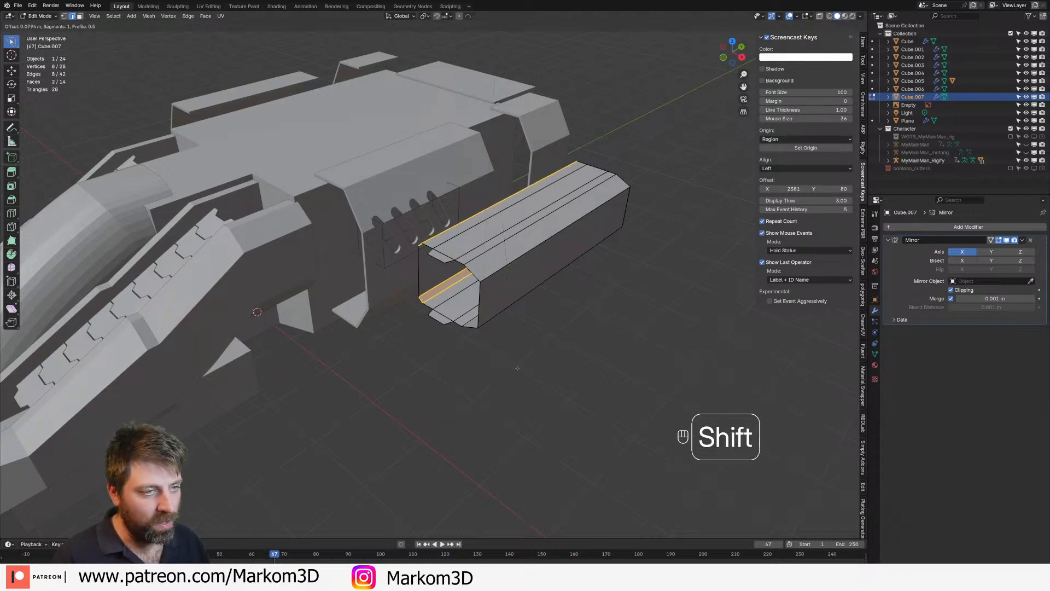
click(518, 370)
key(Tab)
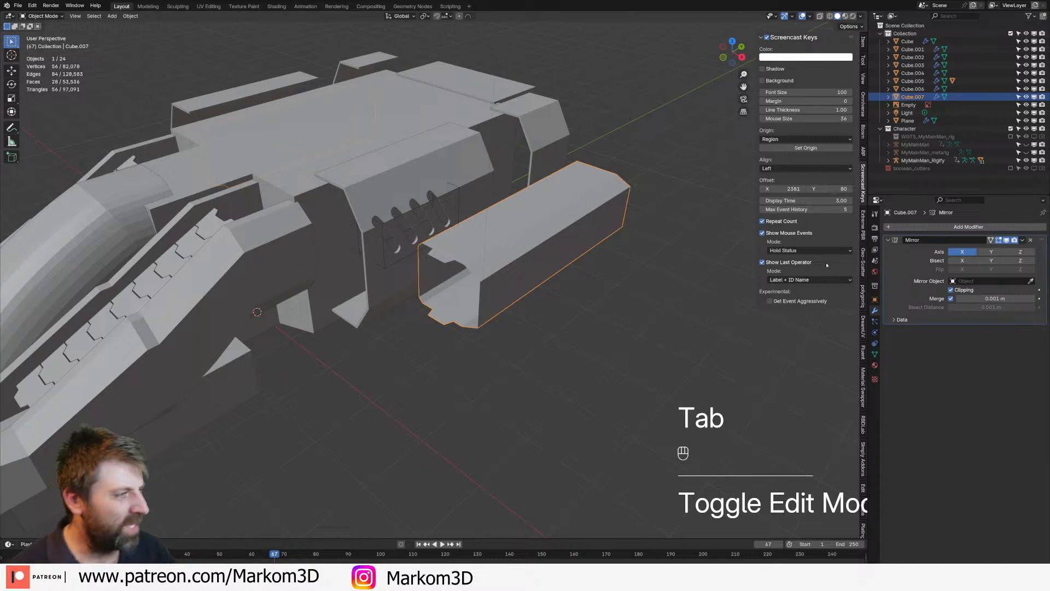
Add a Solidify modifier to the side pods with a thickness of 0.04 m
click(969, 227)
mouse_move(914, 230)
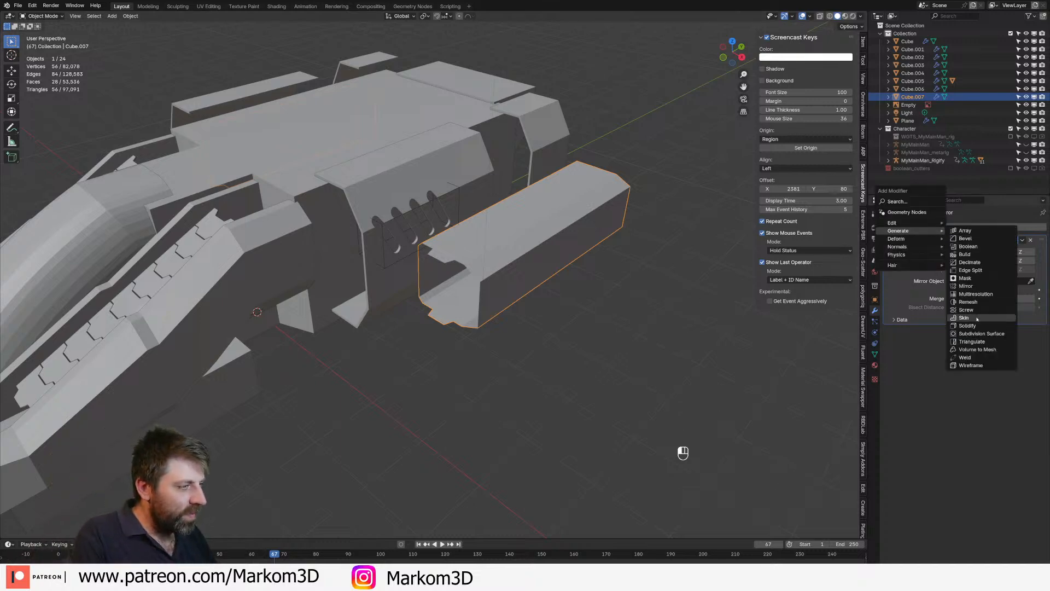
click(967, 325)
middle_drag(687, 347, 536, 293)
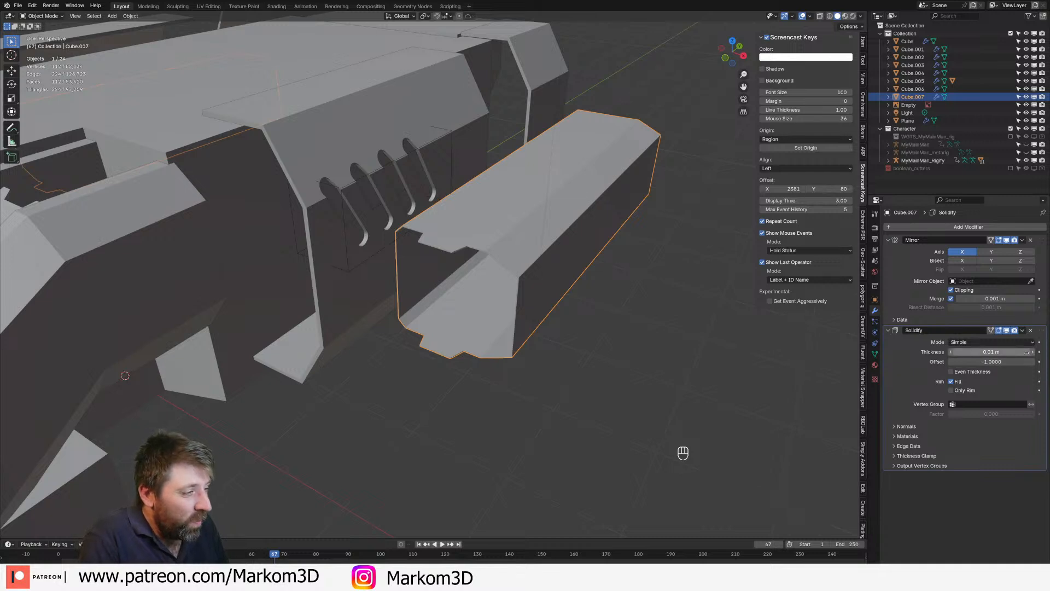
click(1033, 352)
click(1034, 352)
click(1034, 352)
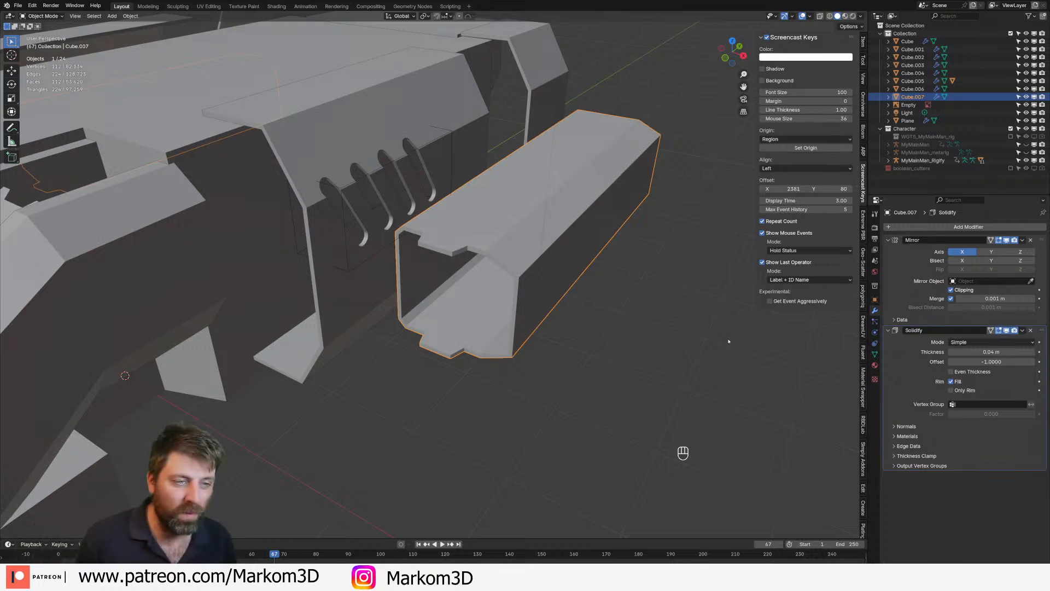
Move the side pod's outer face inward toward the hull to make the pod narrower
middle_drag(709, 329, 629, 290)
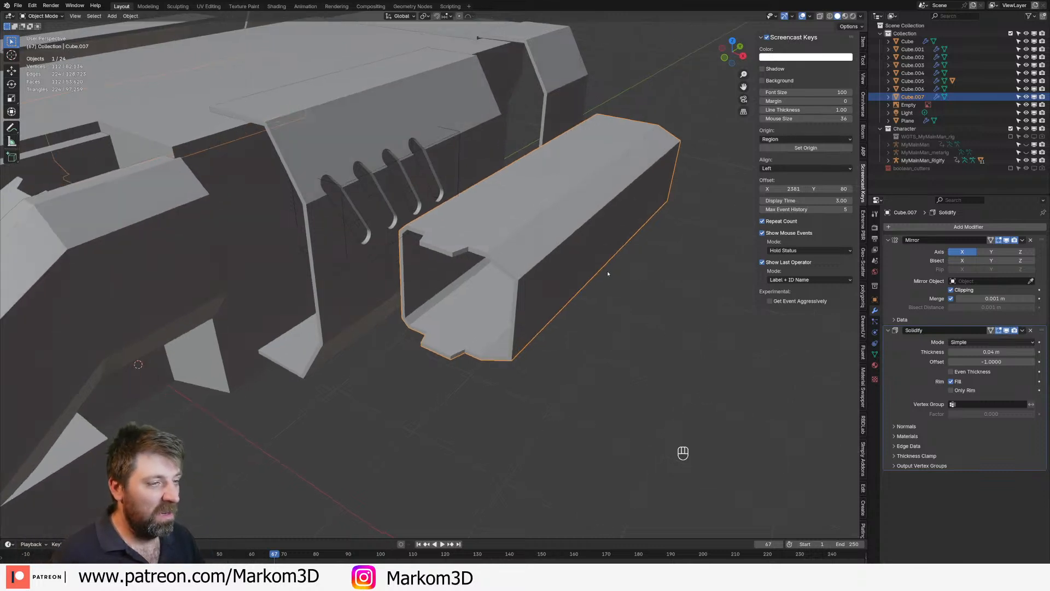
click(584, 251)
key(Tab)
key(3)
click(584, 251)
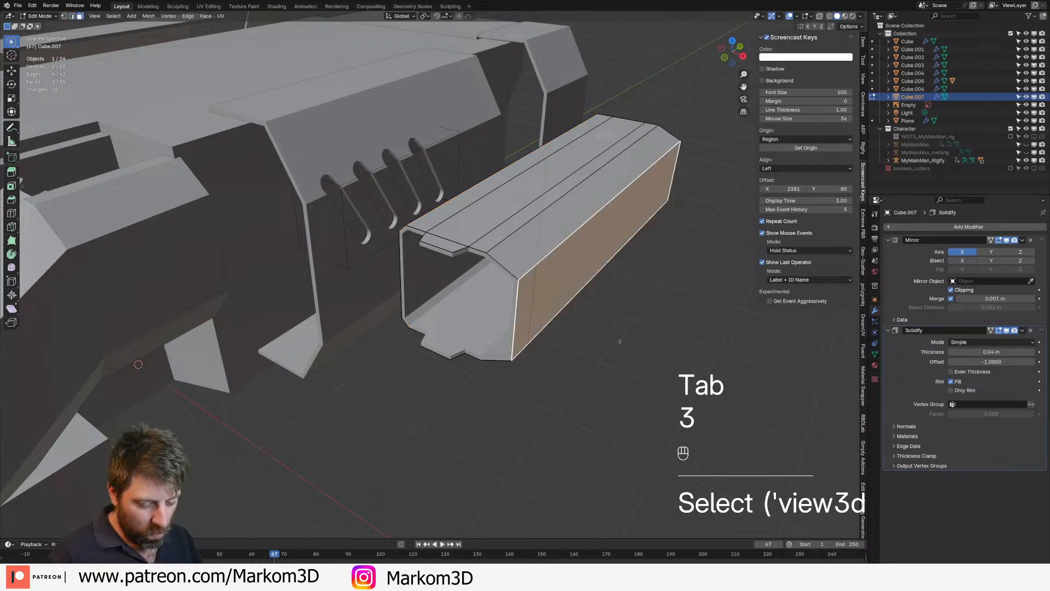
key(g)
shift+click(499, 375)
key(Tab)
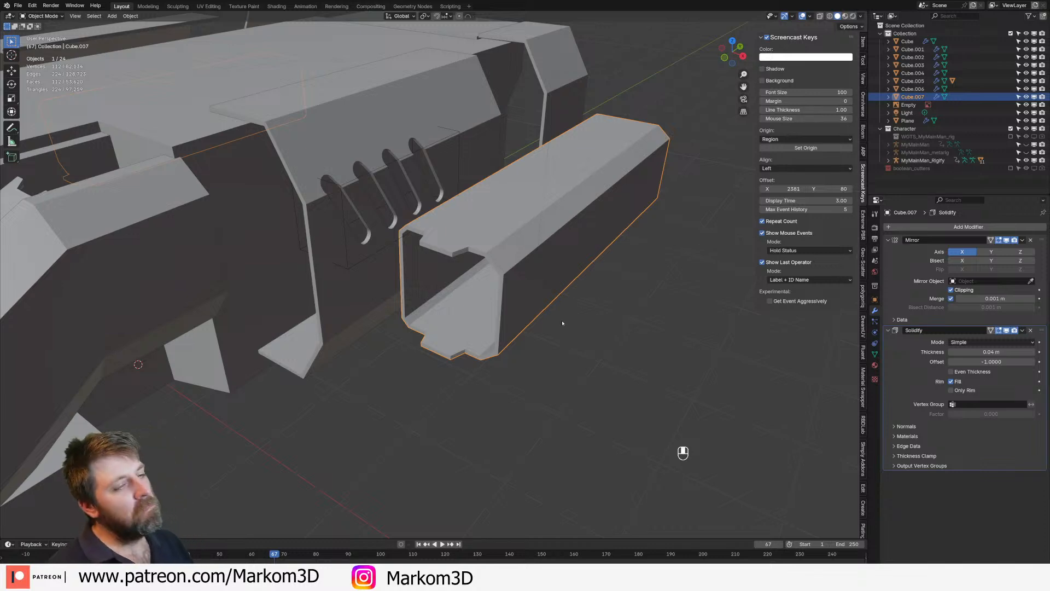
Add a lengthwise loop cut through the middle of the slotted hull panel's upper slanted face
middle_drag(562, 323, 488, 294)
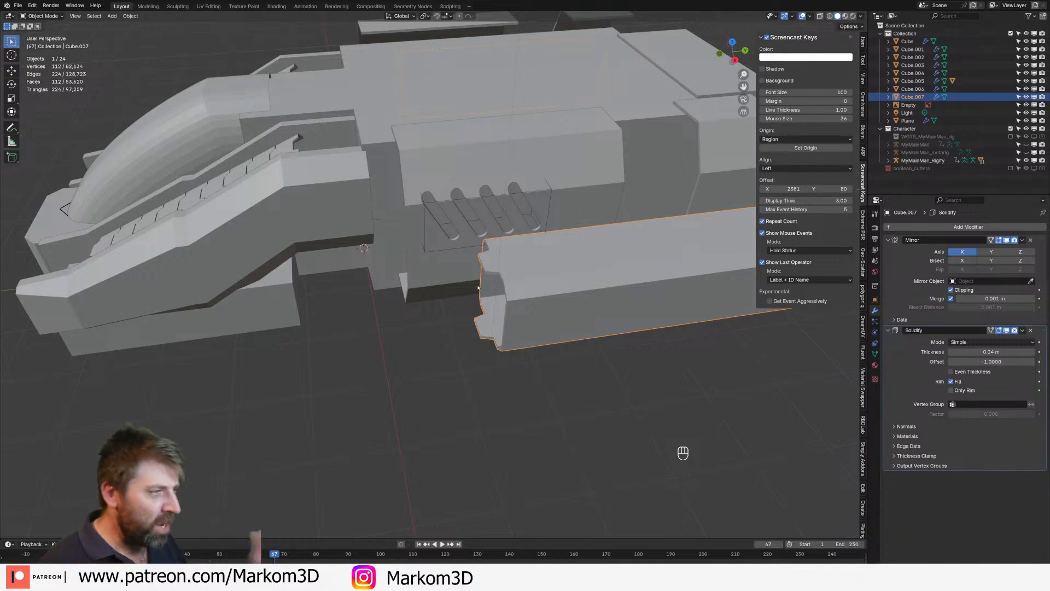
shift+middle_drag(650, 293, 654, 315)
middle_drag(653, 314, 615, 299)
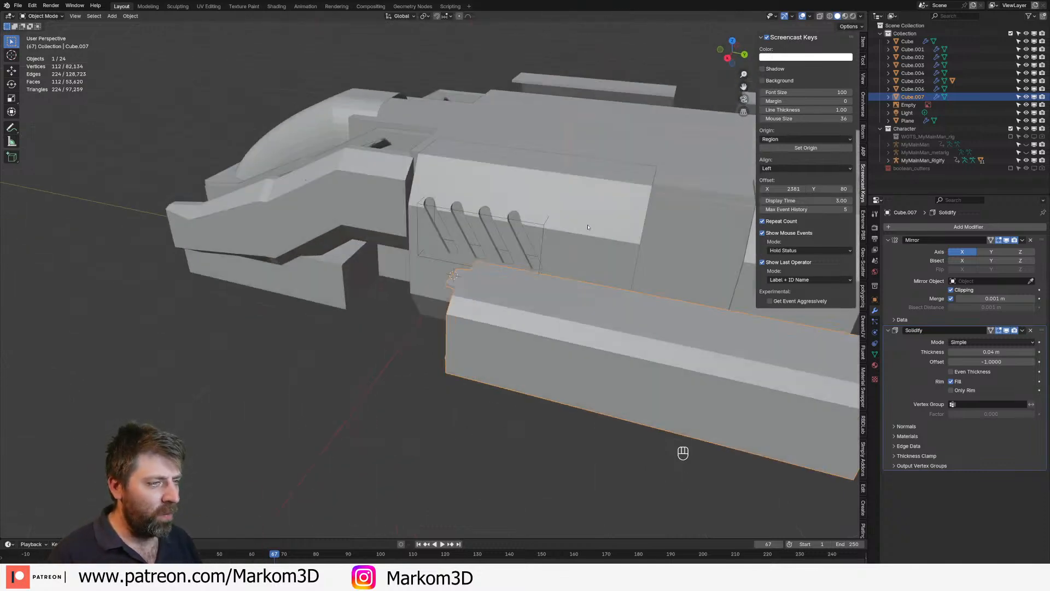
click(607, 218)
key(Tab)
middle_drag(607, 219, 607, 201)
key(ctrl+r)
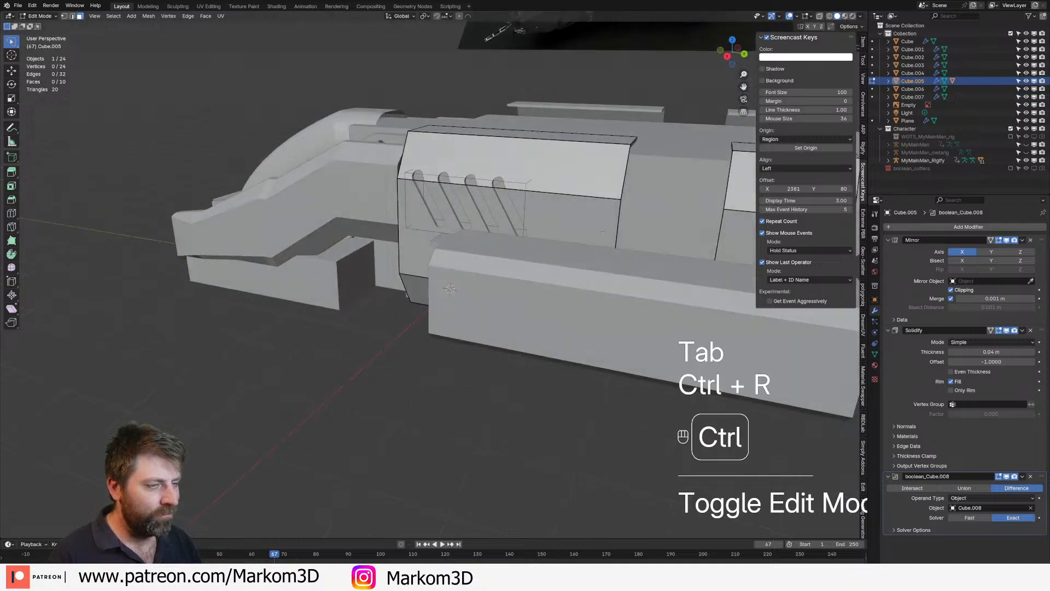
key(ctrl+r)
scroll(621, 223, down, 1)
right_click(622, 222)
middle_drag(621, 194, 622, 235)
key(ctrl+r)
click(629, 159)
right_click(630, 159)
Add a second lengthwise loop cut on the slotted panel's vertical face and slide it below the slots
key(ctrl+r)
right_click(614, 228)
right_click(614, 227)
key(ctrl+r)
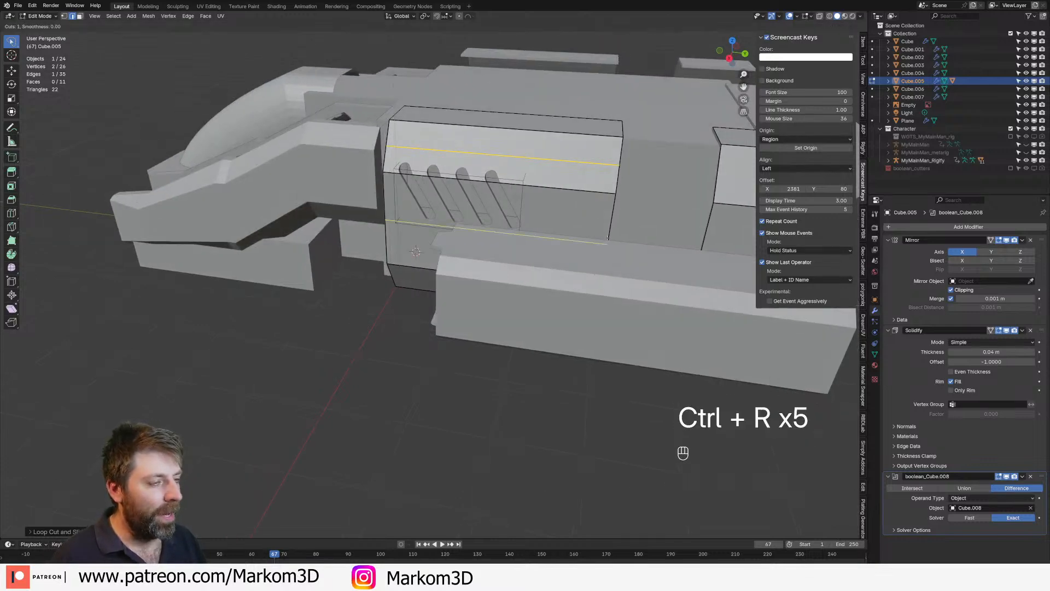
click(607, 236)
click(608, 259)
In wireframe shading, bevel the lower and upper loop cuts of the slotted panel into parallel edge pairs
key(z)
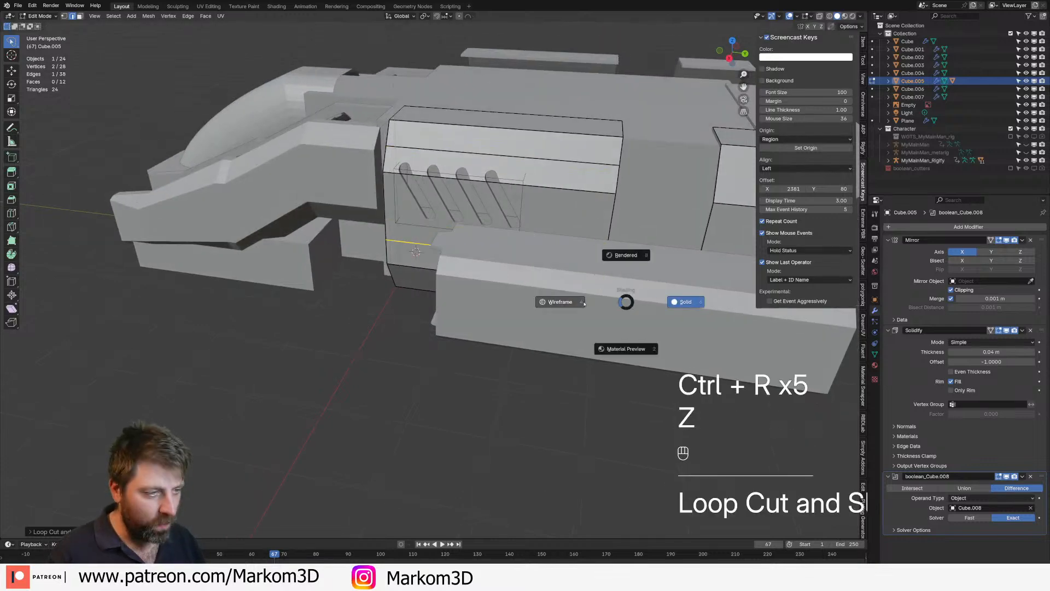
click(556, 301)
key(ctrl+v)
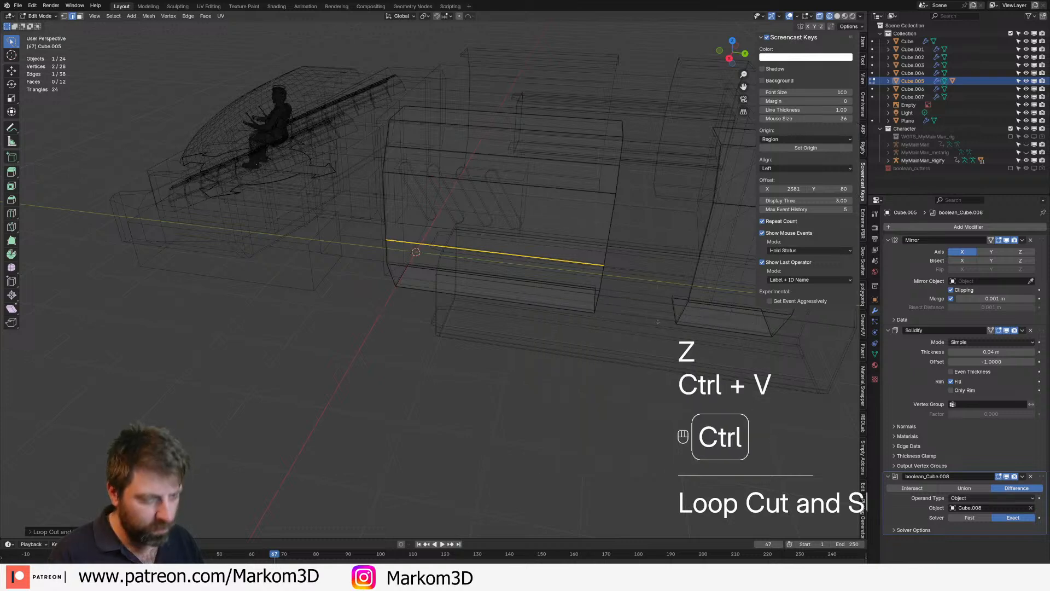
key(ctrl+b)
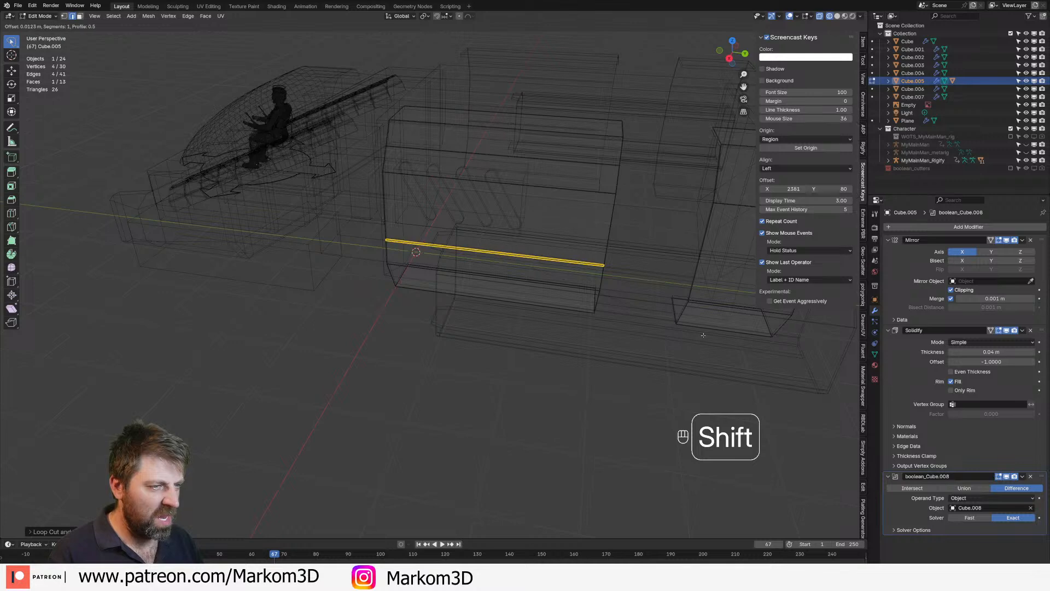
click(580, 169)
alt+click(580, 167)
key(ctrl+b)
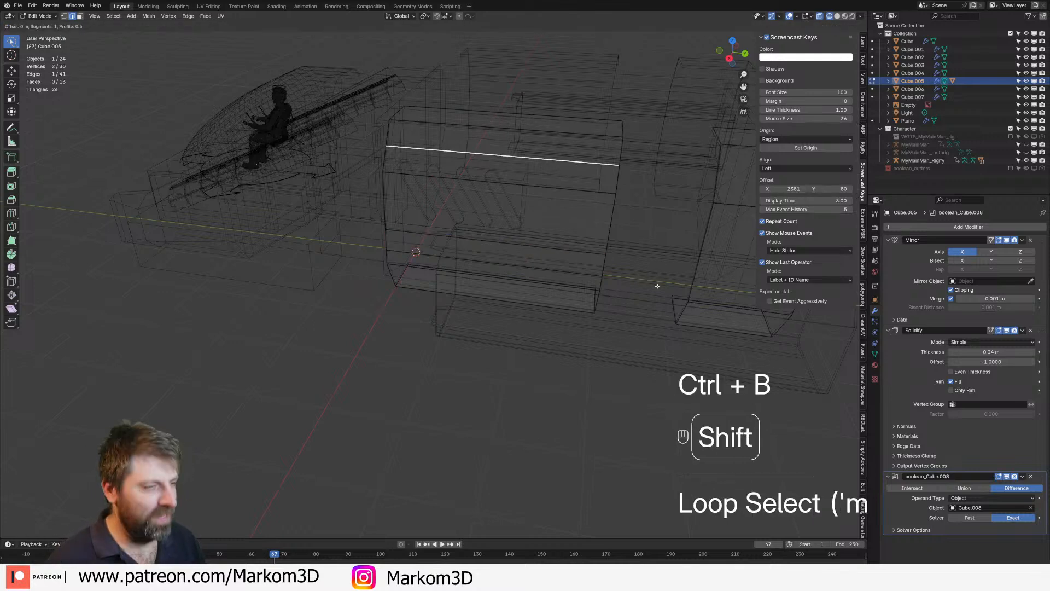
click(616, 188)
Move the slotted panel's rear edges between the bevelled loops forward along Y to notch its rear side
click(616, 189)
shift+click(613, 219)
key(z)
click(657, 270)
key(g)
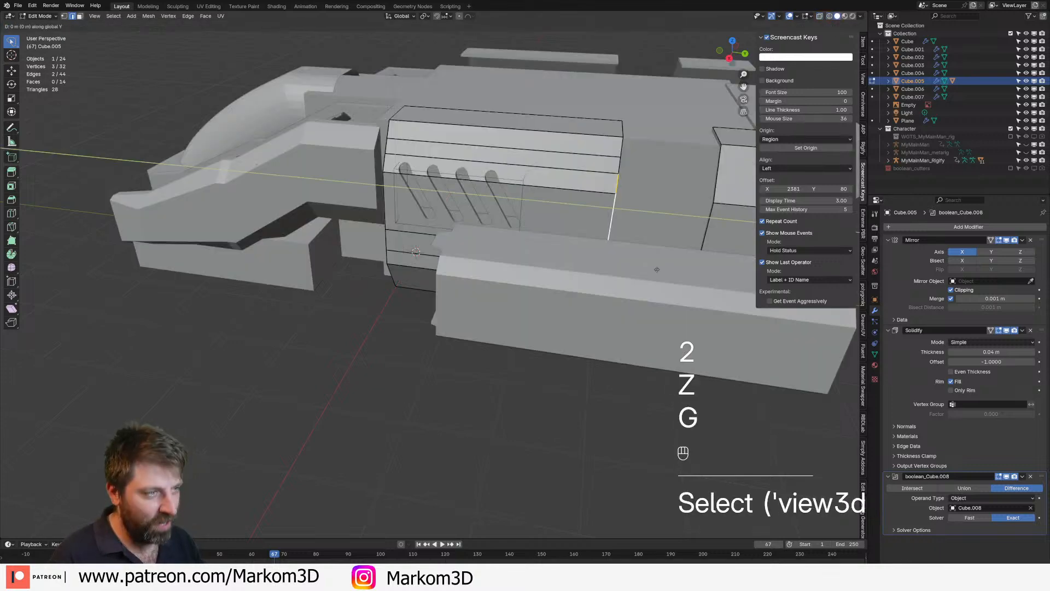
click(635, 260)
scroll(577, 261, down, 2)
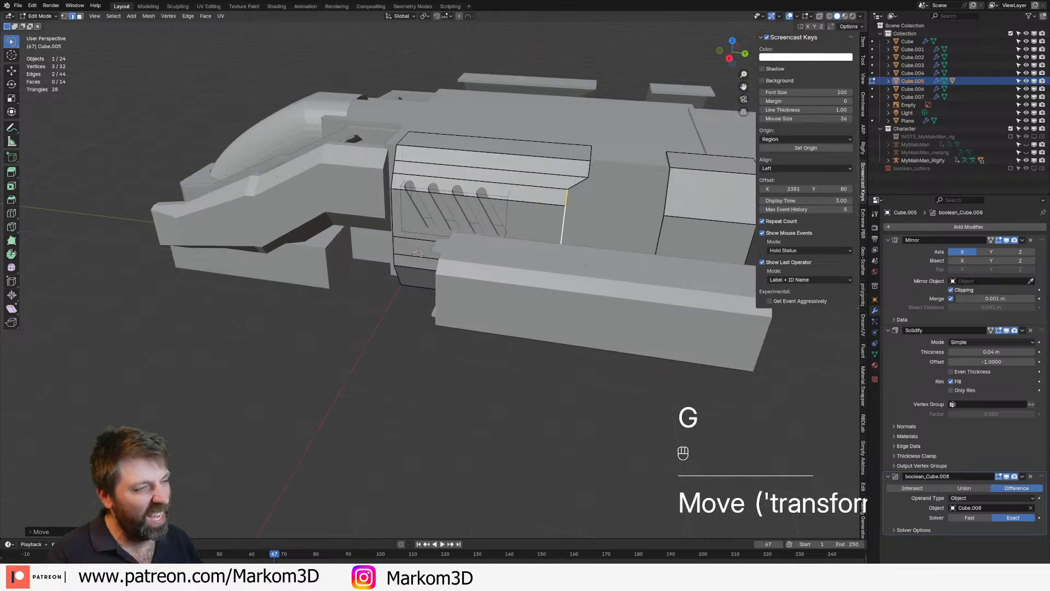
Examine the notched hull panel and the ship's overall silhouette against the reference image from both front and side
key(Tab)
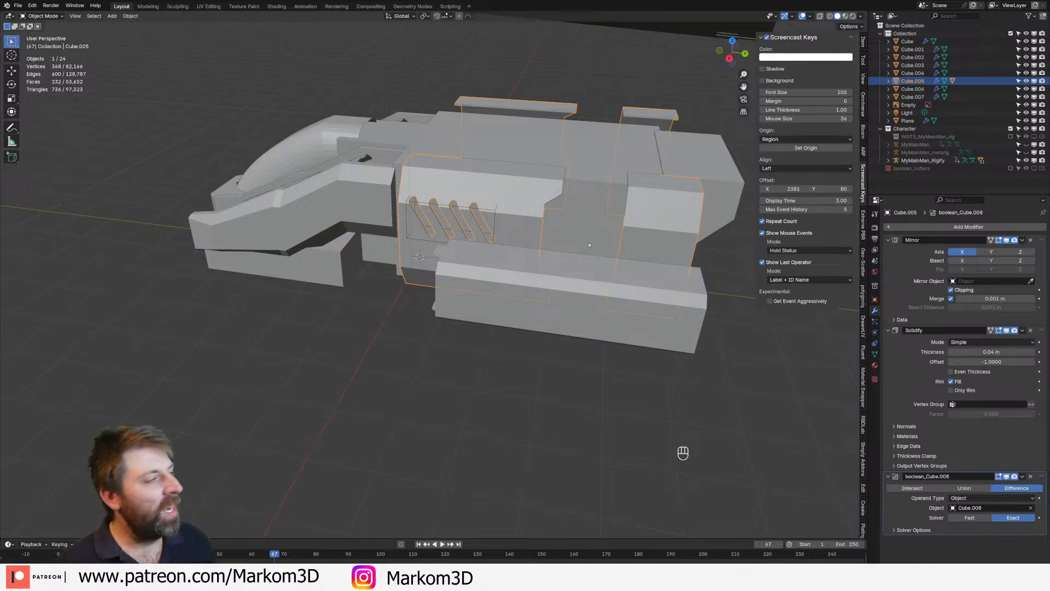
middle_drag(578, 259, 519, 298)
scroll(509, 284, down, 4)
shift+middle_drag(458, 202, 436, 241)
shift+middle_drag(537, 340, 498, 281)
scroll(498, 281, up, 2)
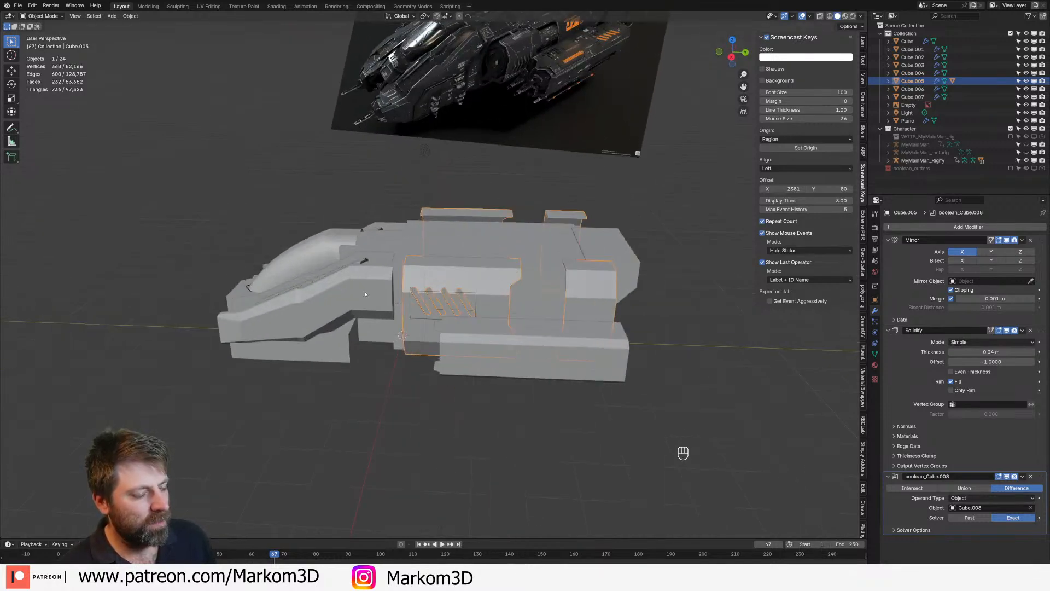
middle_drag(448, 324, 341, 298)
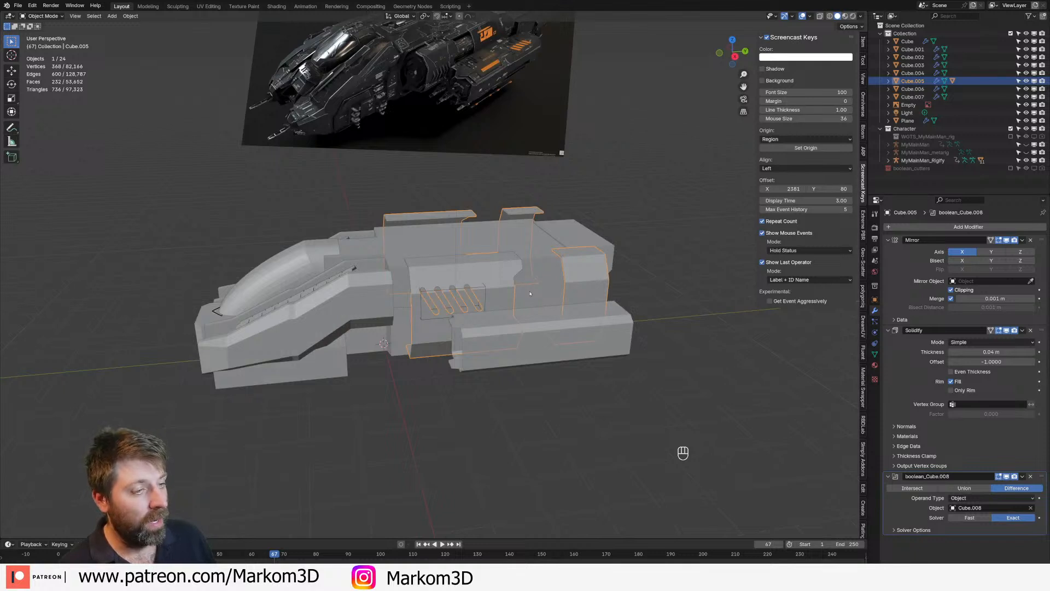
shift+middle_drag(392, 253, 428, 356)
Move the small face at the front of the main hull body, beside the canopy's rear, backward along Y
click(419, 333)
key(Tab)
scroll(429, 356, up, 2)
key(3)
click(413, 336)
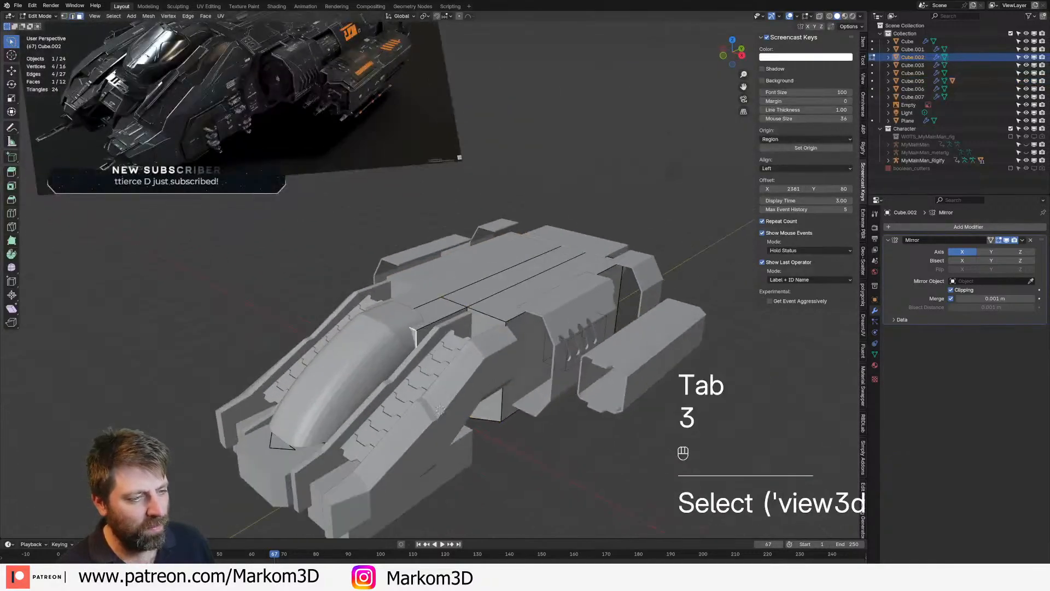
key(g)
key(y)
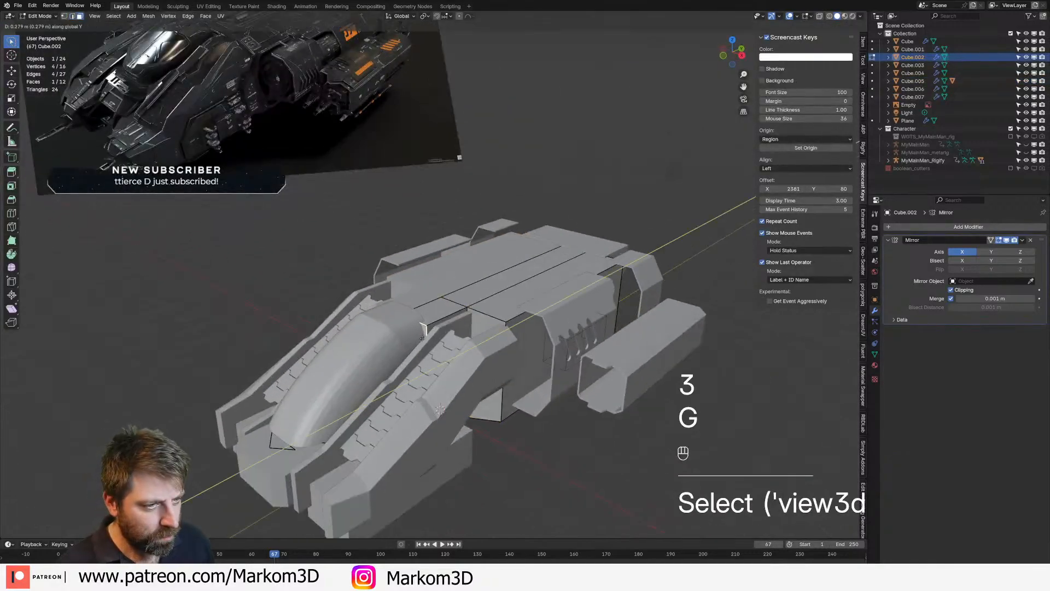
click(442, 334)
Duplicate the rear edge loop of the cockpit canopy in place, without offsetting the copy
middle_drag(442, 333, 373, 314)
click(395, 311)
key(Tab)
click(395, 311)
key(Tab)
key(2)
alt+click(427, 298)
scroll(427, 298, up, 3)
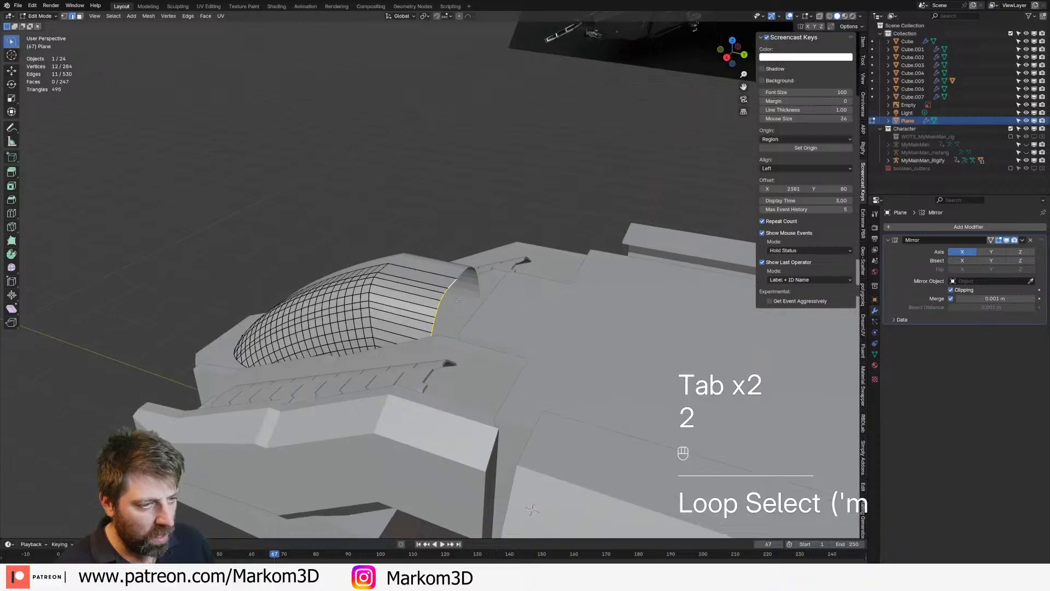
key(shift+d)
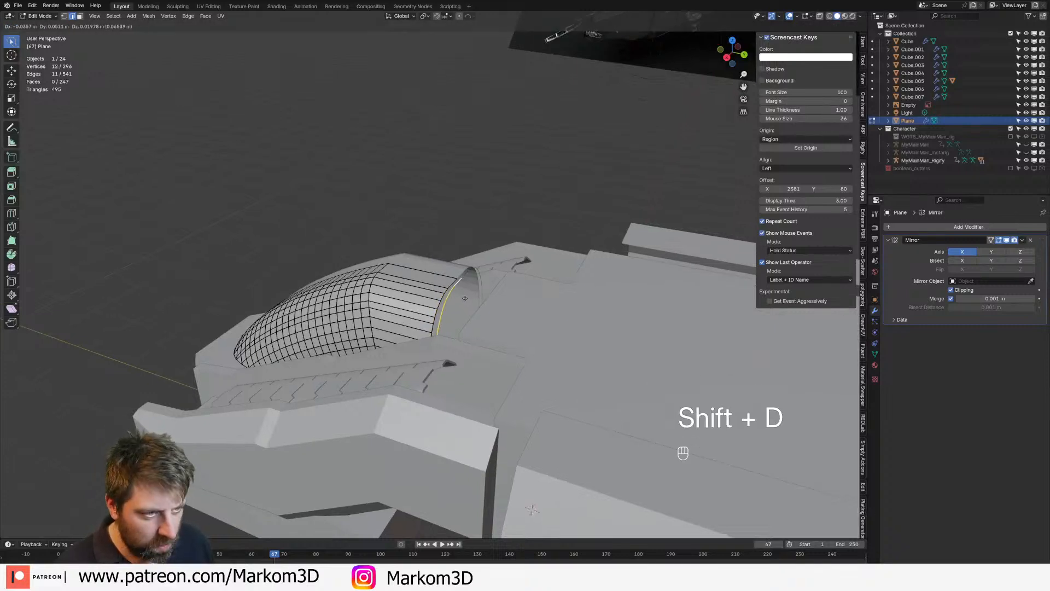
right_click(465, 298)
key(g)
key(y)
key(shift)
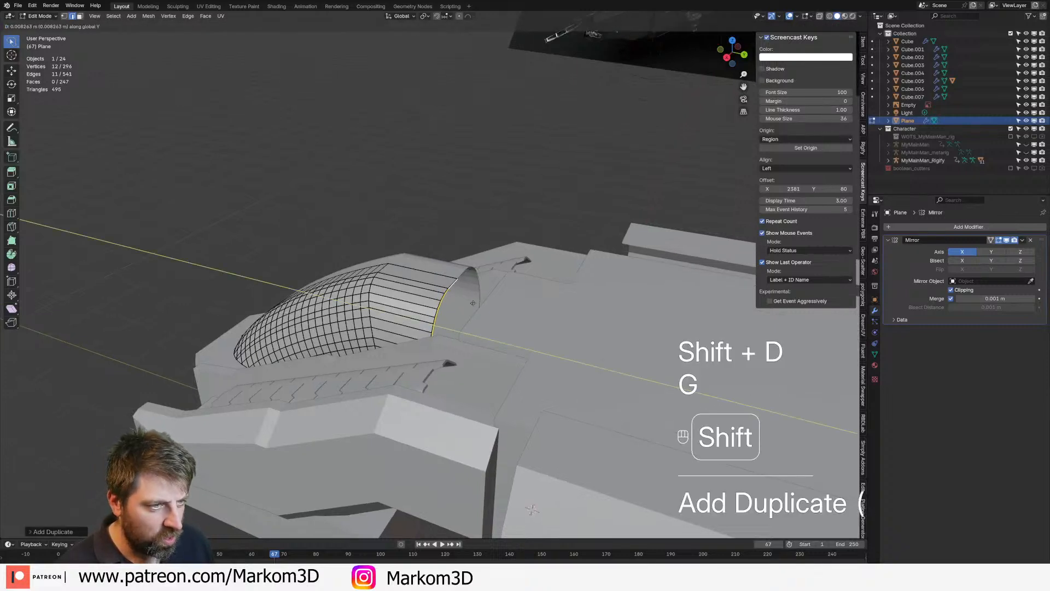
right_click(477, 306)
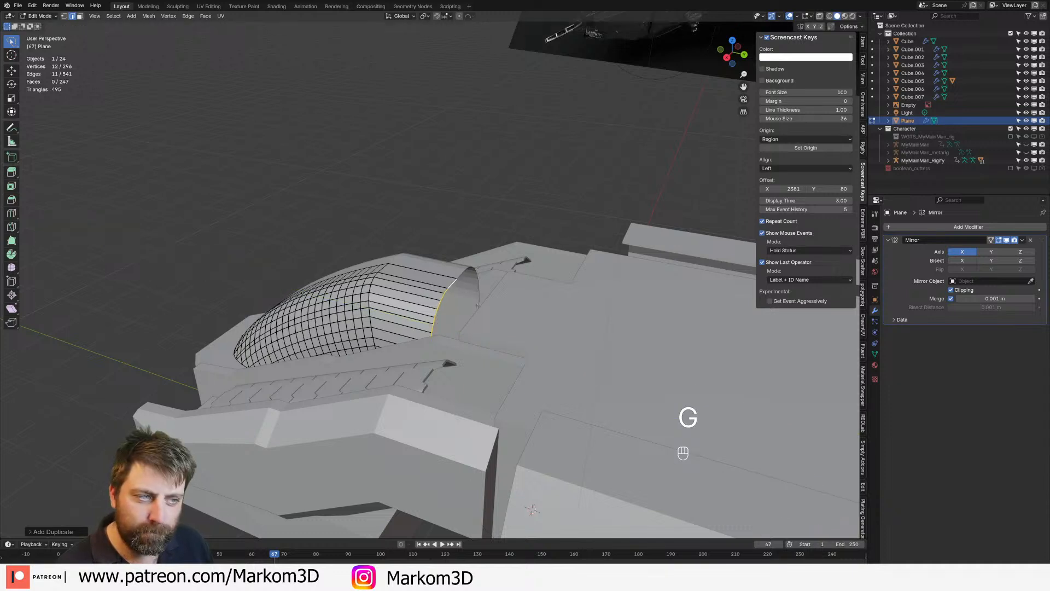
Extrude the duplicated canopy edge loop rearward along Y so the canopy continues into the hull roof
key(e)
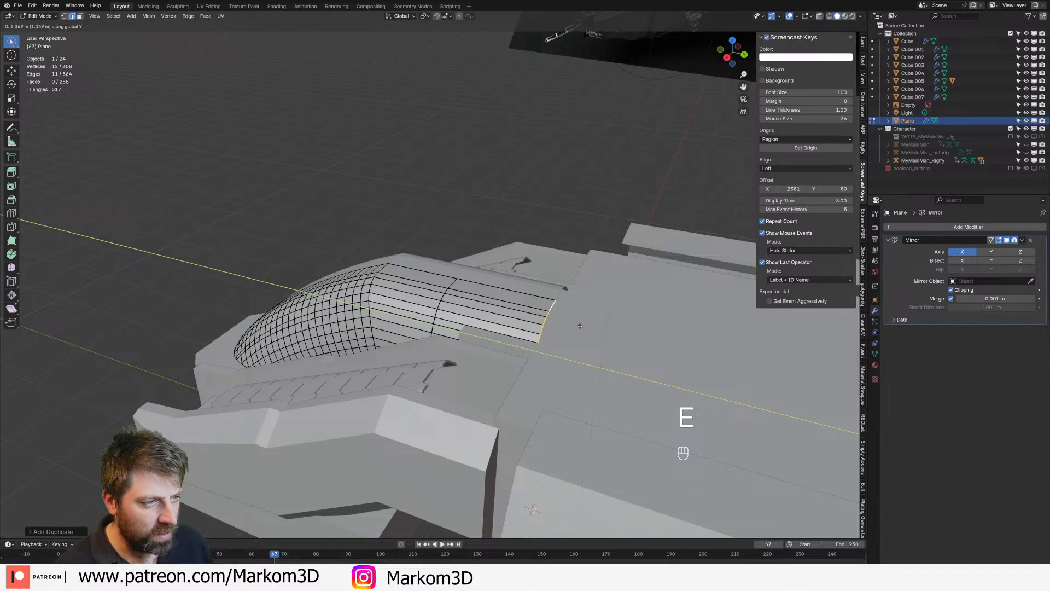
click(540, 327)
key(Tab)
Examine the extended canopy, hull roof and slotted side panels from several angles against the reference image
middle_drag(276, 326, 347, 307)
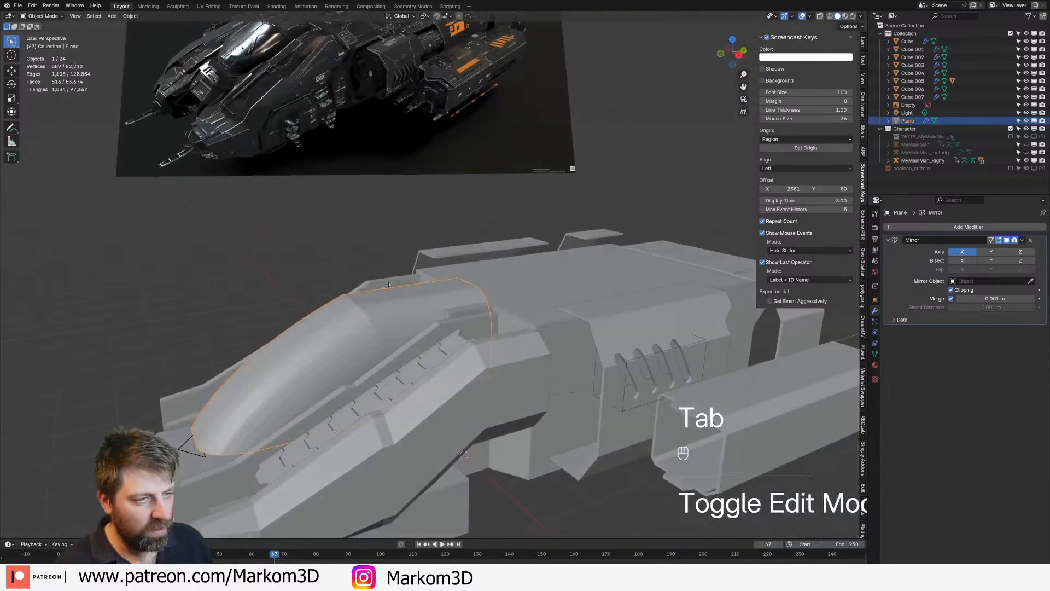
middle_drag(594, 294, 763, 304)
click(426, 219)
middle_drag(405, 307, 427, 404)
key(Tab)
key(3)
scroll(426, 400, down, 5)
key(Tab)
mouse_move(427, 355)
middle_down()
mouse_move(483, 384)
mouse_move(421, 350)
middle_up()
scroll(483, 384, down, 1)
shift+middle_drag(531, 378, 536, 438)
click(489, 372)
middle_drag(489, 372, 449, 355)
shift+middle_drag(448, 355, 575, 397)
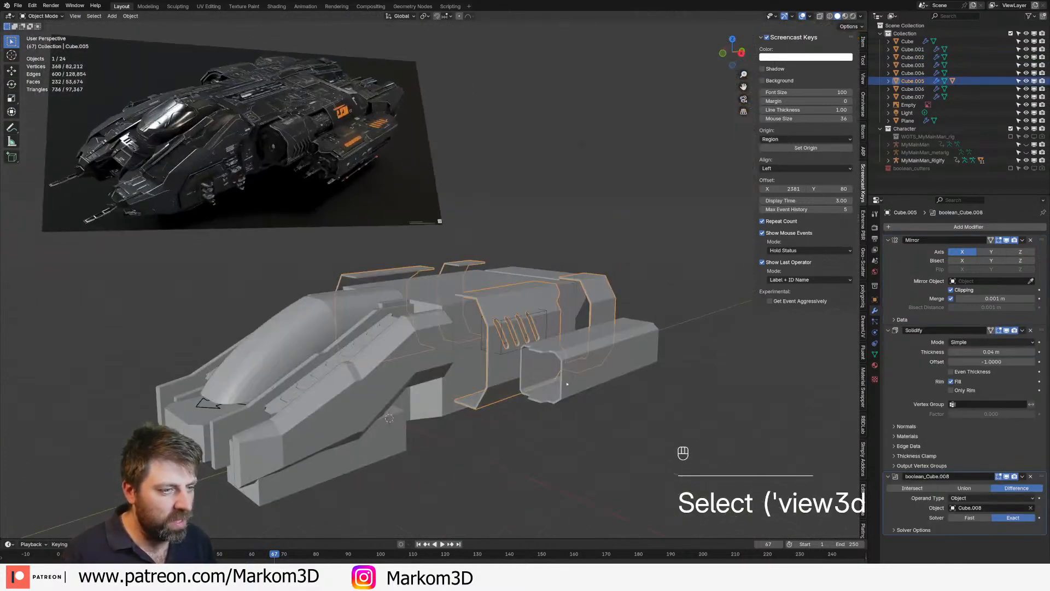
Delete the light object from the scene
click(578, 140)
shift+middle_drag(284, 112, 365, 175)
scroll(364, 174, up, 4)
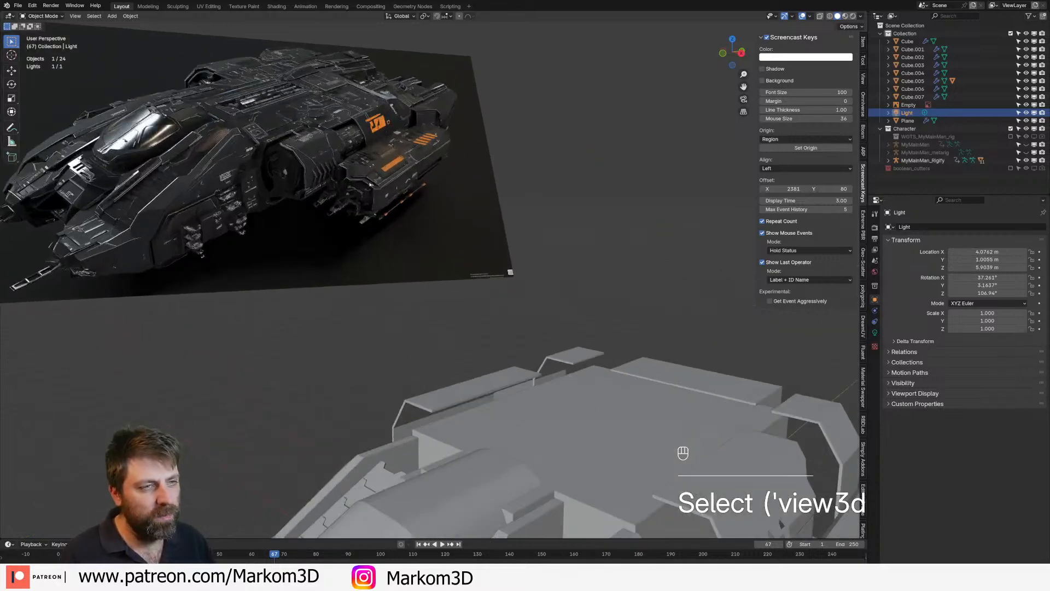
middle_drag(330, 204, 479, 182)
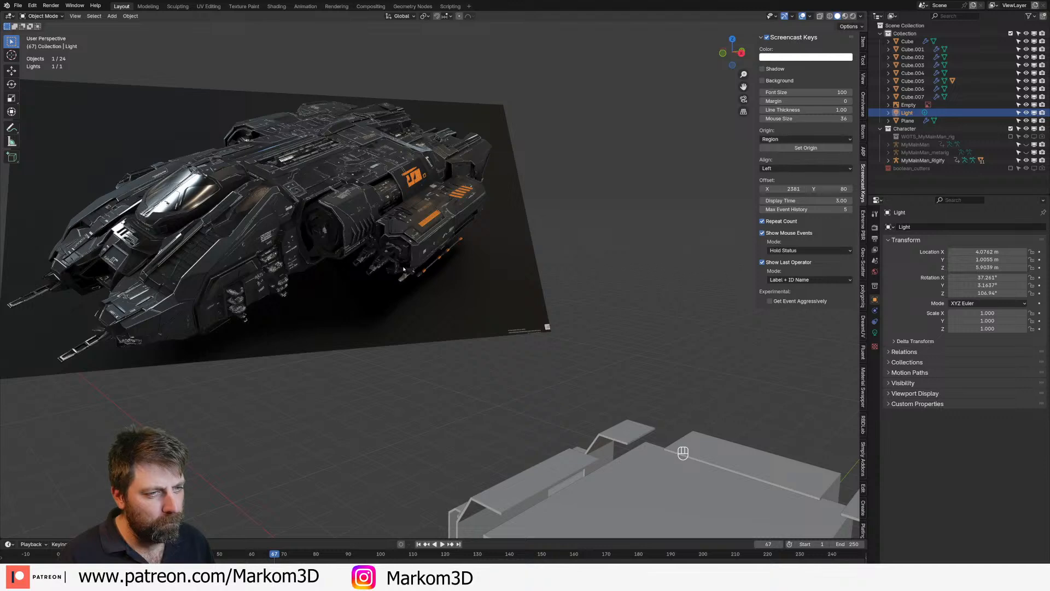
scroll(479, 200, down, 4)
shift+middle_drag(662, 471, 603, 354)
key(Delete)
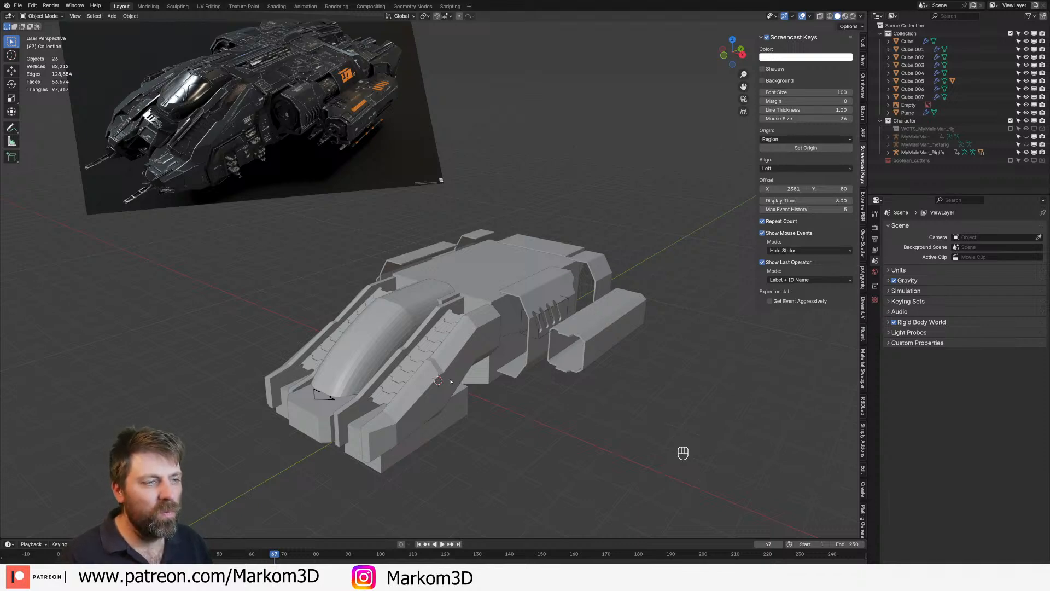
Examine the ship's rear and side pods, and compare them with the engine and thruster areas of the reference image
middle_drag(450, 382, 447, 360)
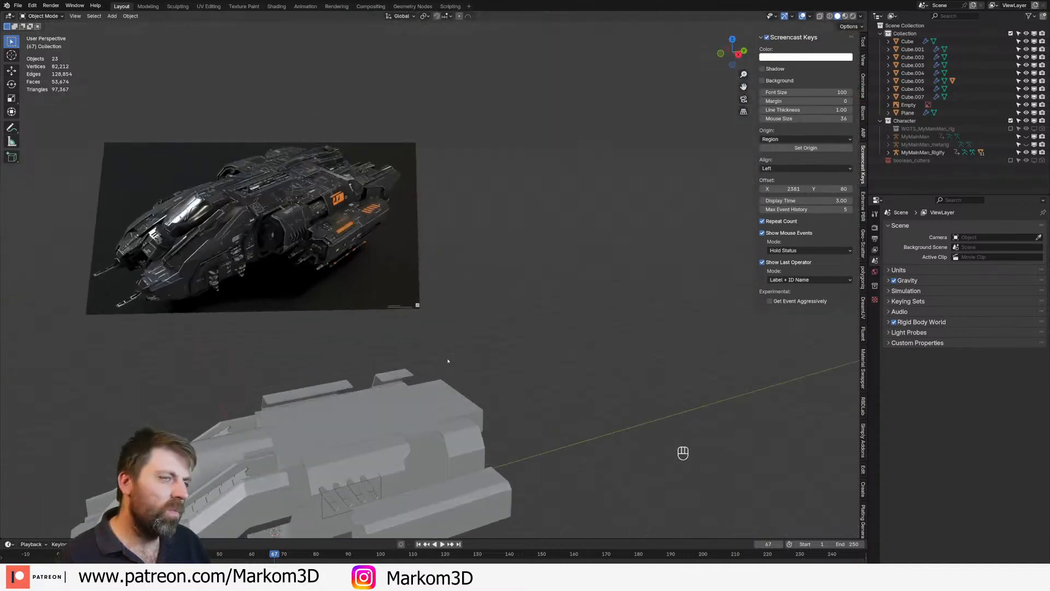
middle_drag(447, 360, 383, 394)
key(Tab)
click(378, 399)
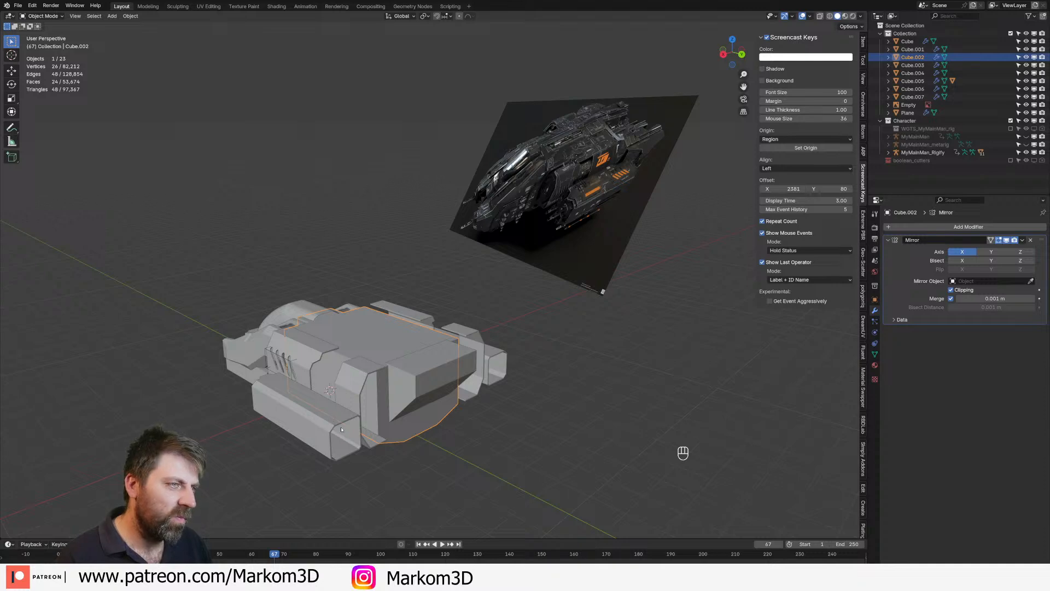
middle_drag(341, 429, 377, 424)
shift+middle_drag(547, 235, 415, 407)
shift+middle_drag(543, 330, 435, 255)
scroll(435, 255, up, 3)
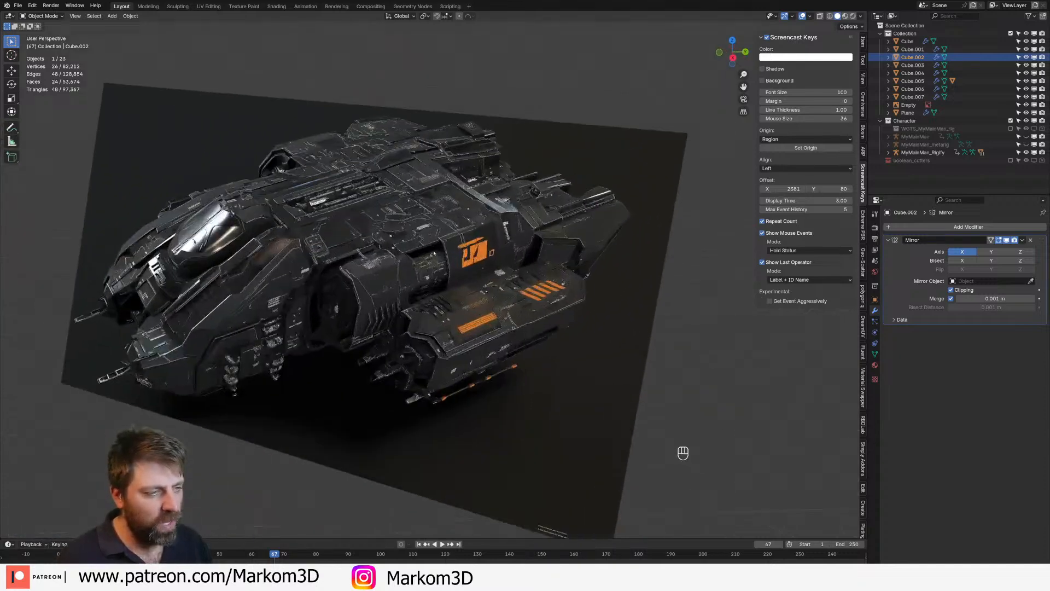
scroll(435, 255, up, 3)
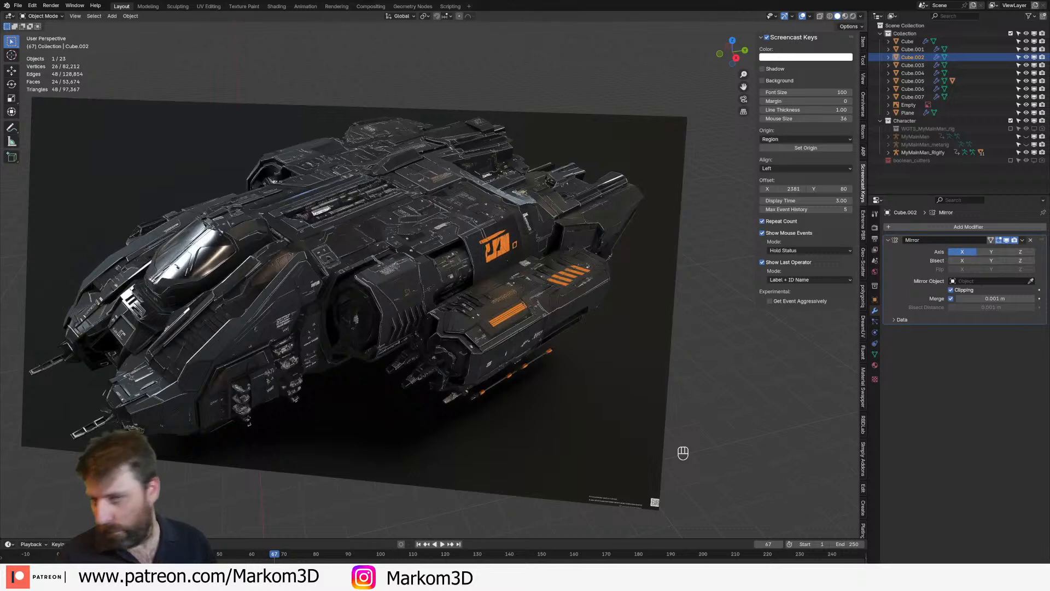
Annotate the reference image with outlines around the engine section and the side pod, labelling the pod "GUD"
click(12, 128)
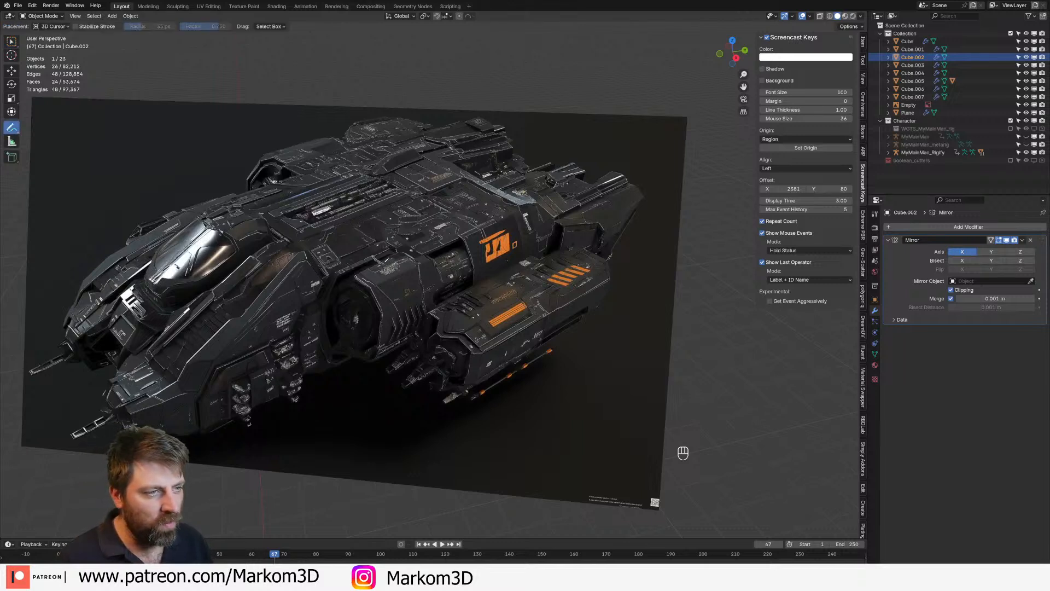
mouse_move(363, 271)
mouse_down()
mouse_move(516, 192)
mouse_move(533, 247)
mouse_move(423, 306)
mouse_move(405, 354)
mouse_move(365, 364)
mouse_move(340, 347)
mouse_up()
mouse_move(367, 267)
mouse_down()
mouse_move(344, 273)
mouse_move(328, 326)
mouse_move(346, 364)
mouse_up()
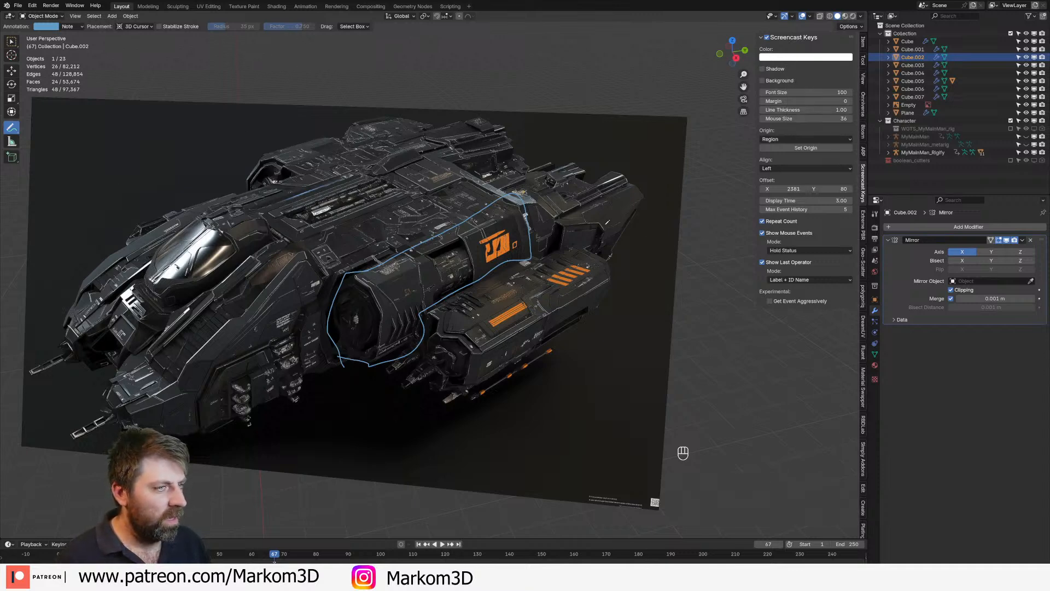
mouse_move(559, 246)
mouse_down()
mouse_move(469, 286)
mouse_move(426, 327)
mouse_move(418, 380)
mouse_move(511, 377)
mouse_move(609, 292)
mouse_move(554, 242)
mouse_up()
mouse_move(495, 321)
mouse_down()
mouse_move(508, 307)
mouse_move(520, 331)
mouse_move(538, 307)
mouse_move(557, 306)
mouse_move(522, 324)
mouse_move(524, 334)
mouse_up()
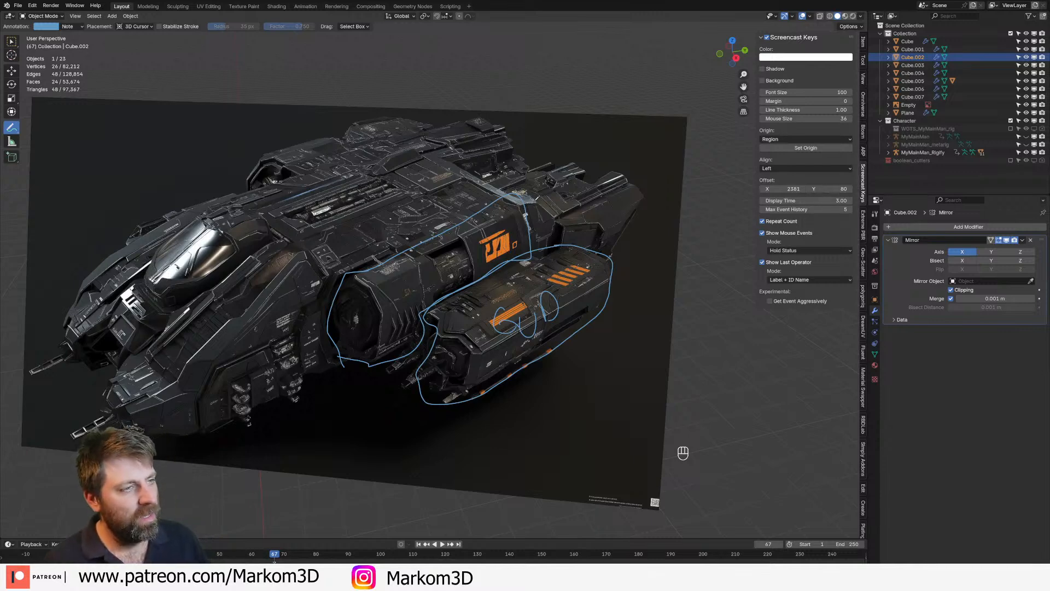
Outline the rear thruster on the reference image and handwrite the labels "Engine" and "Thrust" on their sections
mouse_move(538, 242)
mouse_down()
mouse_move(613, 251)
mouse_move(638, 198)
mouse_move(596, 176)
mouse_move(524, 198)
mouse_up()
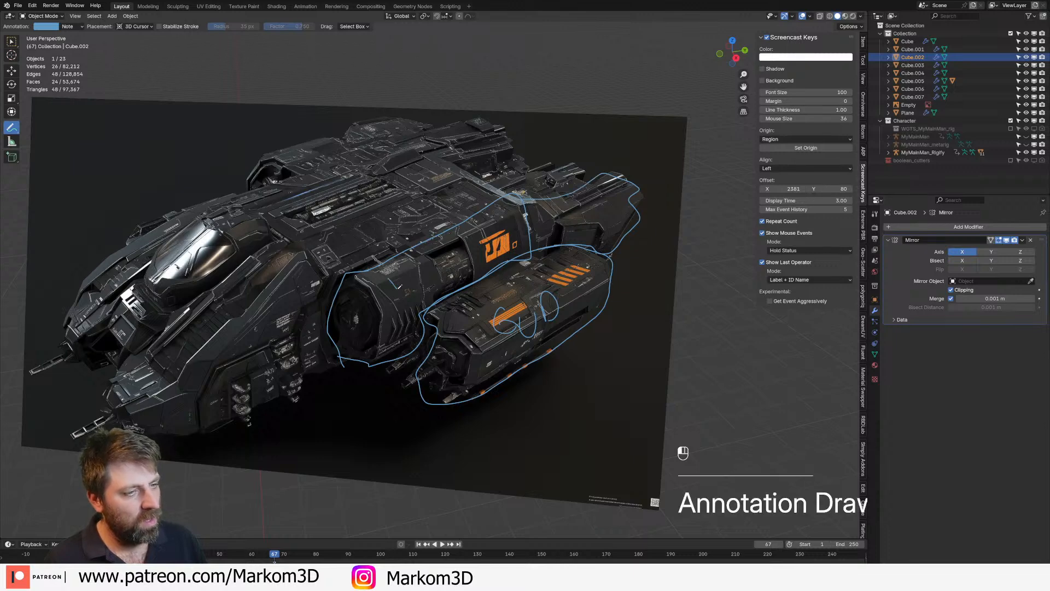
mouse_move(404, 278)
mouse_down()
mouse_move(422, 291)
mouse_move(411, 293)
mouse_up()
drag(427, 278, 431, 281)
drag(436, 281, 454, 259)
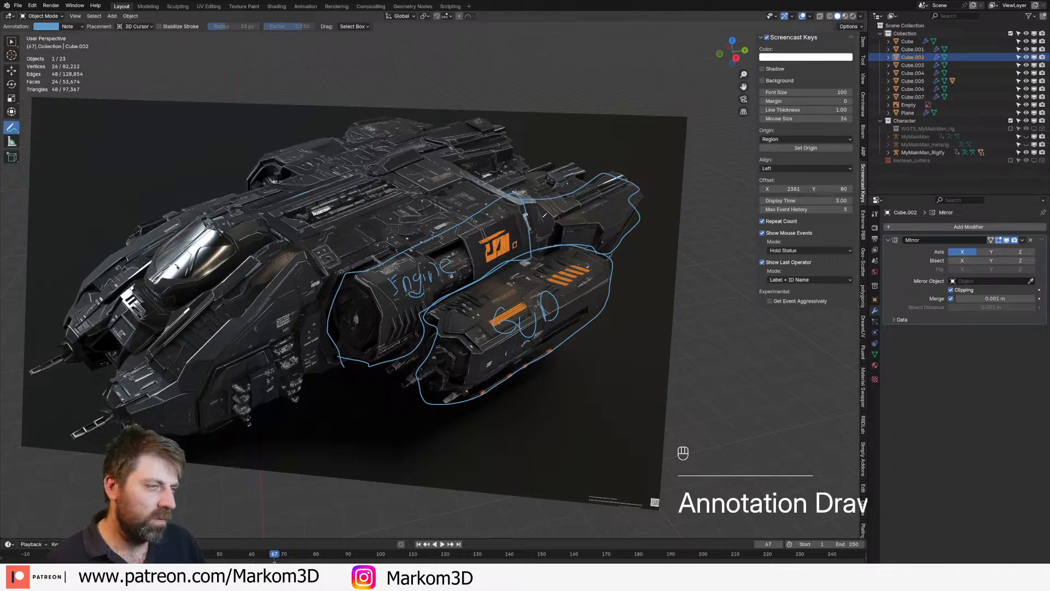
mouse_move(569, 226)
mouse_down()
mouse_move(598, 206)
mouse_move(600, 220)
mouse_move(611, 215)
mouse_up()
drag(607, 202, 633, 194)
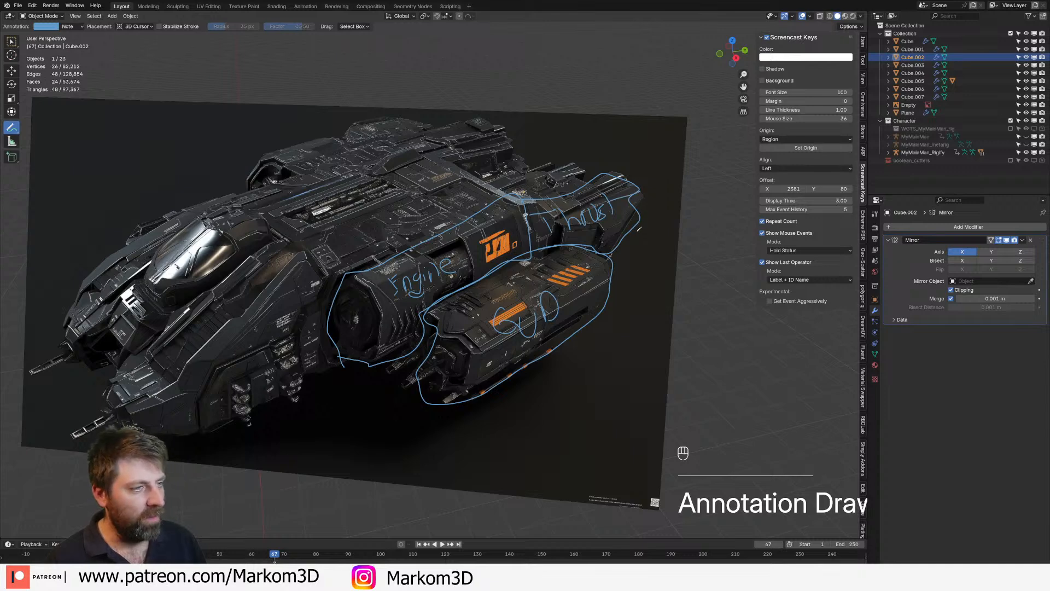
Outline the near front prong on the reference image and label it "Gun"
middle_drag(640, 231, 627, 213)
scroll(626, 211, down, 6)
middle_drag(489, 245, 588, 264)
mouse_move(476, 277)
middle_down()
mouse_move(478, 302)
mouse_move(490, 297)
middle_up()
scroll(485, 290, up, 4)
scroll(477, 302, up, 1)
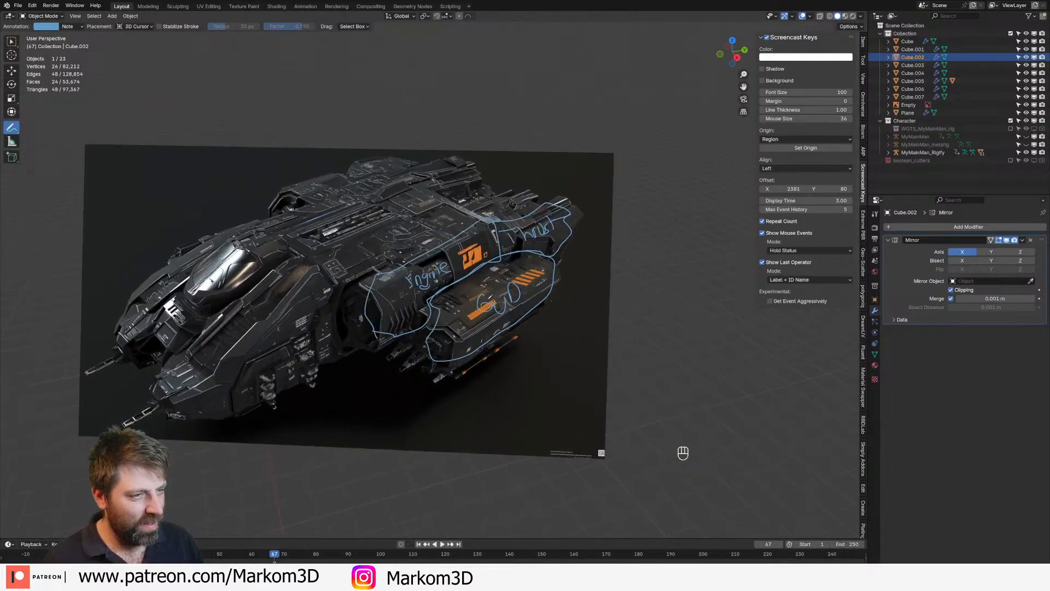
scroll(490, 297, up, 1)
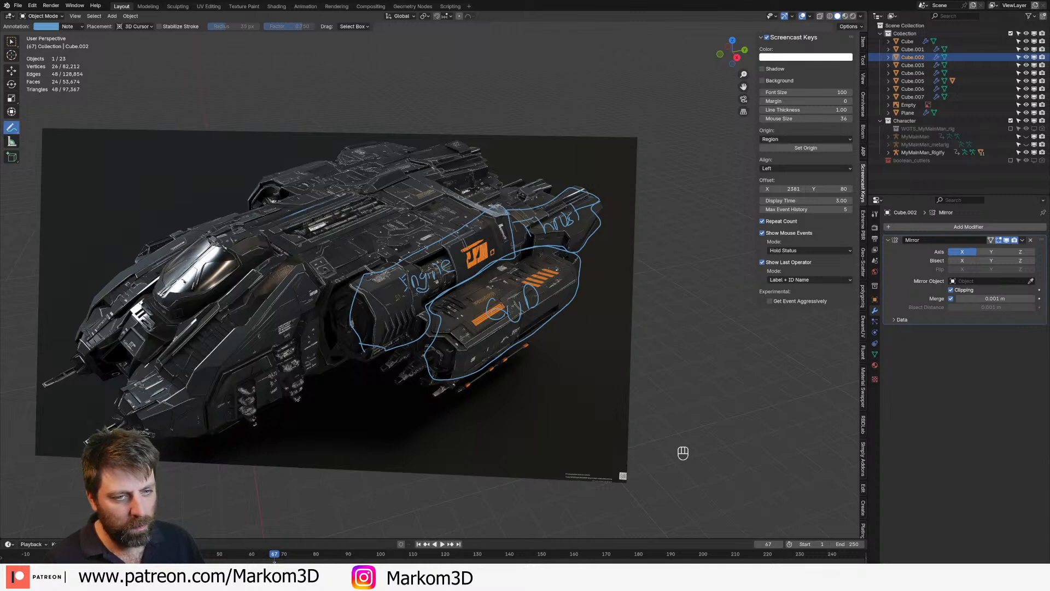
drag(128, 404, 118, 421)
mouse_move(185, 436)
mouse_down()
mouse_move(200, 408)
mouse_move(137, 378)
mouse_move(121, 390)
mouse_up()
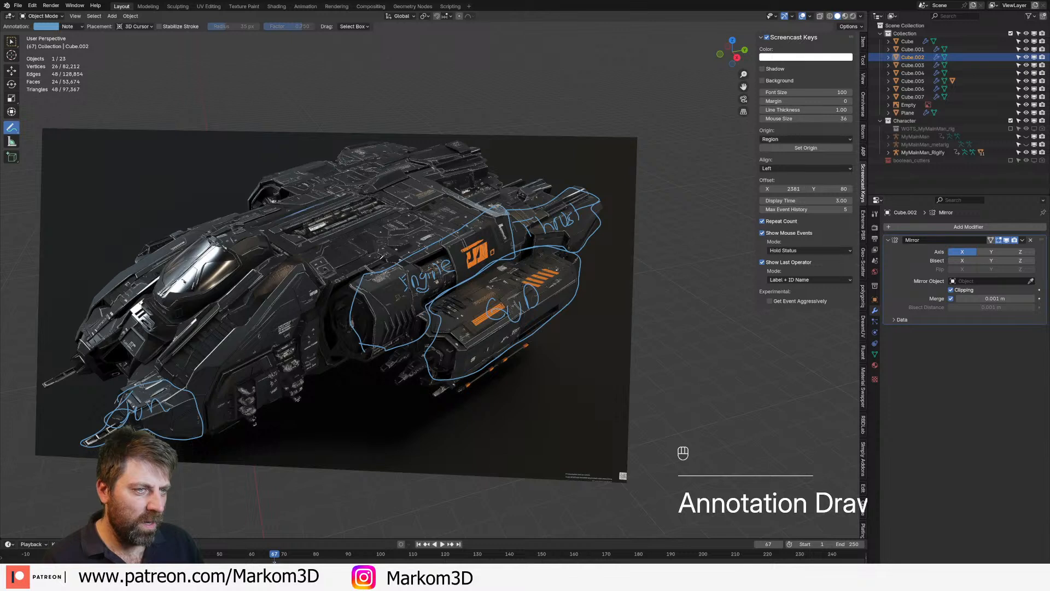
Outline and label the roof section and the rear deck on the reference image, marking the rear deck "Dock"
mouse_move(463, 225)
mouse_down()
mouse_move(404, 167)
mouse_move(256, 231)
mouse_move(353, 284)
mouse_up()
mouse_move(331, 221)
mouse_down()
mouse_move(306, 223)
mouse_move(312, 248)
mouse_move(338, 217)
mouse_move(353, 223)
mouse_move(366, 207)
mouse_up()
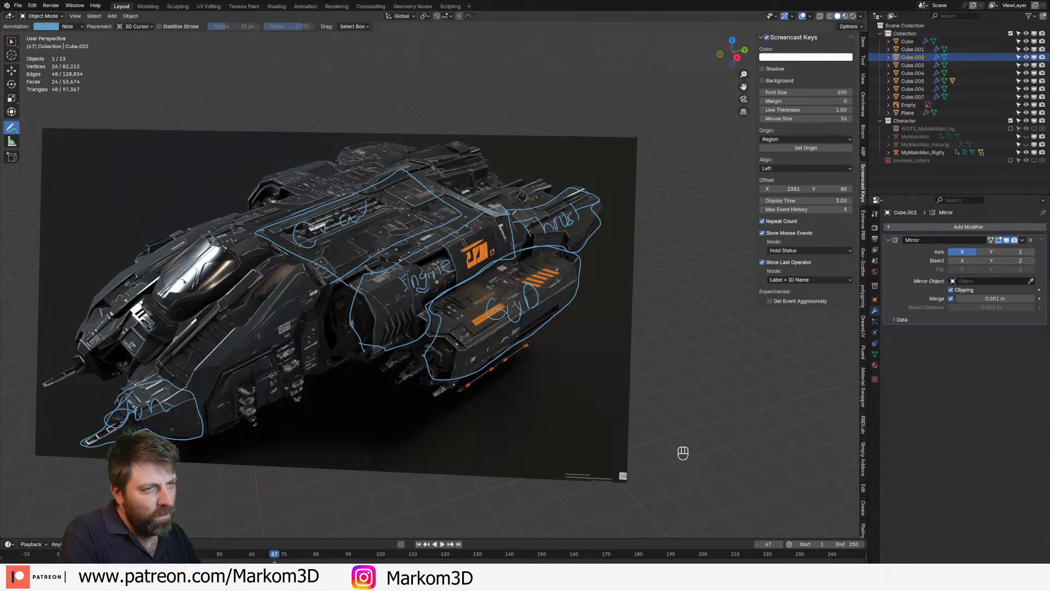
mouse_move(432, 176)
mouse_down()
mouse_move(495, 158)
mouse_move(541, 191)
mouse_move(484, 205)
mouse_move(446, 176)
mouse_move(475, 189)
mouse_move(485, 180)
mouse_move(492, 197)
mouse_move(510, 188)
mouse_move(512, 204)
mouse_up()
mouse_move(518, 187)
mouse_down()
mouse_move(514, 202)
mouse_move(530, 198)
mouse_up()
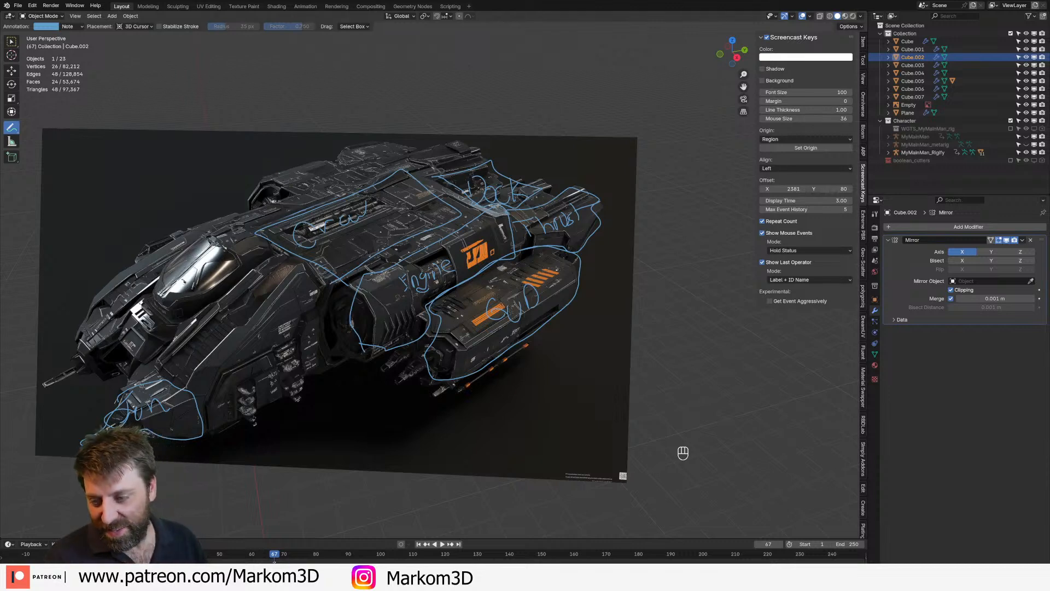
Undo the stray annotation mark and switch back from annotating to the Select Box tool
scroll(423, 273, down, 1)
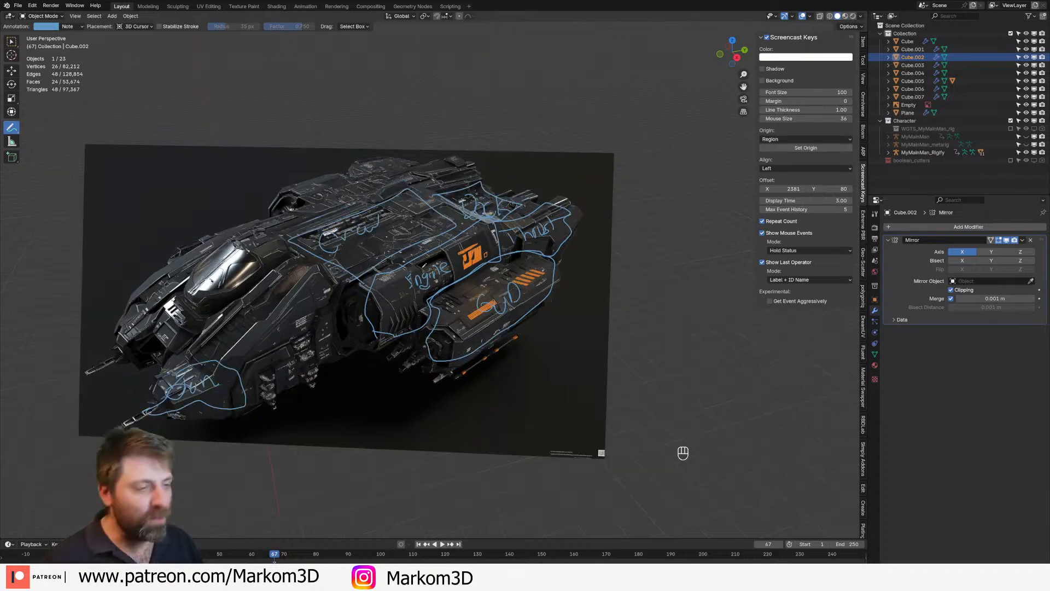
mouse_move(438, 197)
middle_down()
mouse_move(522, 235)
mouse_move(474, 133)
mouse_move(438, 110)
middle_up()
scroll(524, 236, down, 4)
key(Tab)
shift+middle_drag(463, 444, 485, 339)
scroll(485, 338, up, 4)
key(Tab)
click(237, 147)
key(ctrl+z)
click(12, 43)
Inspect the main hull body's side face behind the slotted panel from front and rear, and select the hull panel object
mouse_move(514, 328)
middle_down()
mouse_move(469, 336)
mouse_move(509, 351)
middle_up()
click(468, 339)
key(Tab)
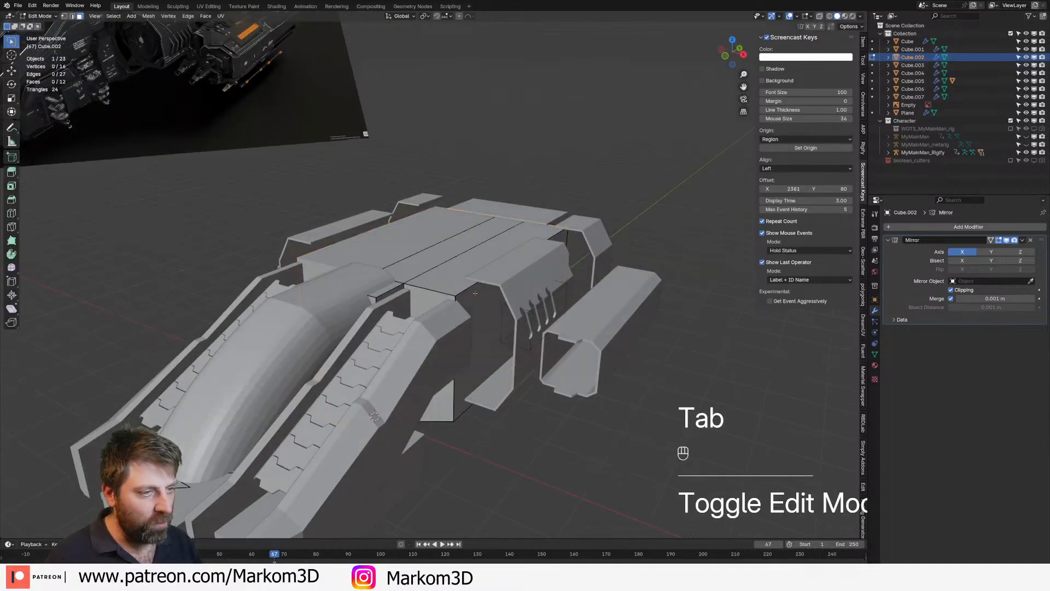
click(475, 293)
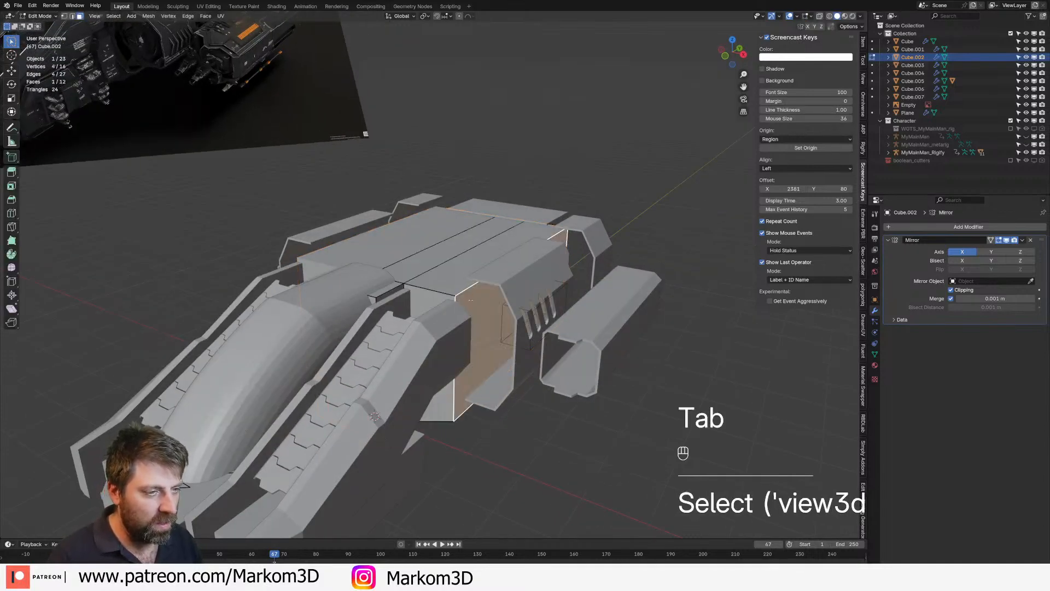
middle_drag(468, 334, 409, 364)
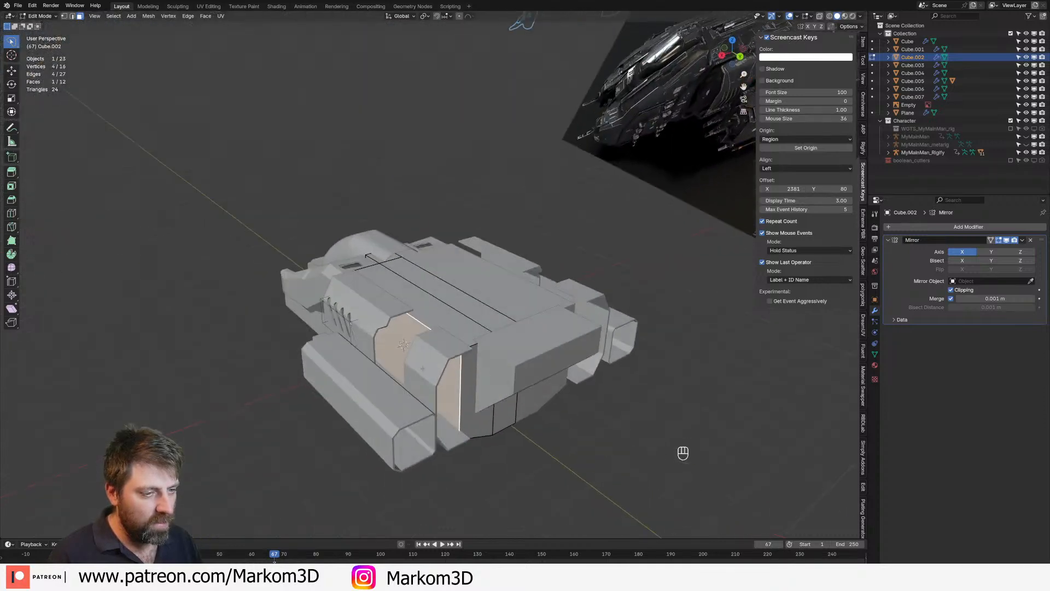
key(Tab)
click(429, 371)
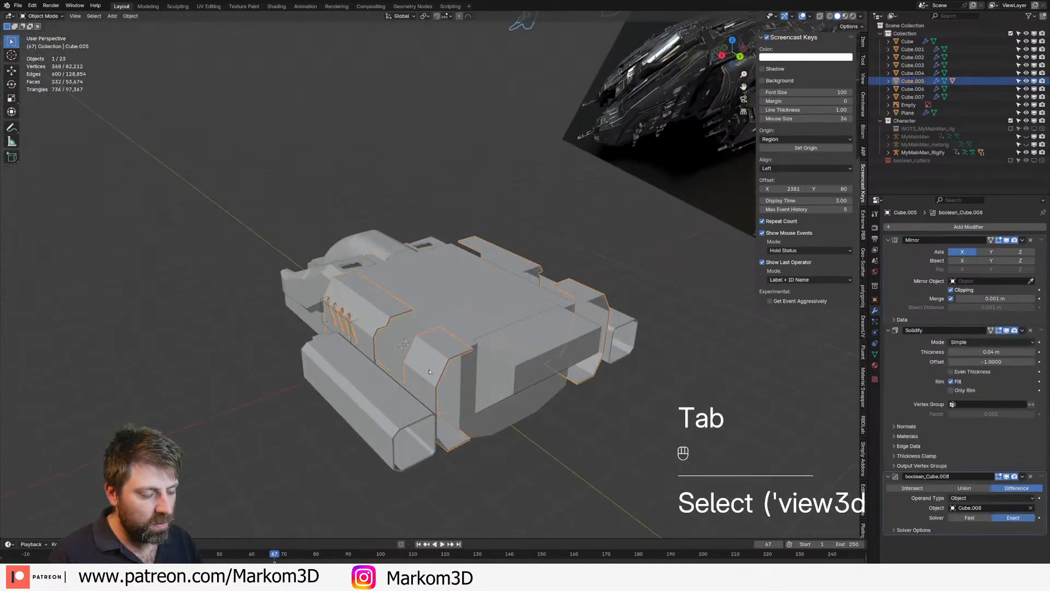
Move the rear segment of the side hull panel outward along X, over the side pod
key(Tab)
key(3)
alt+click(430, 361)
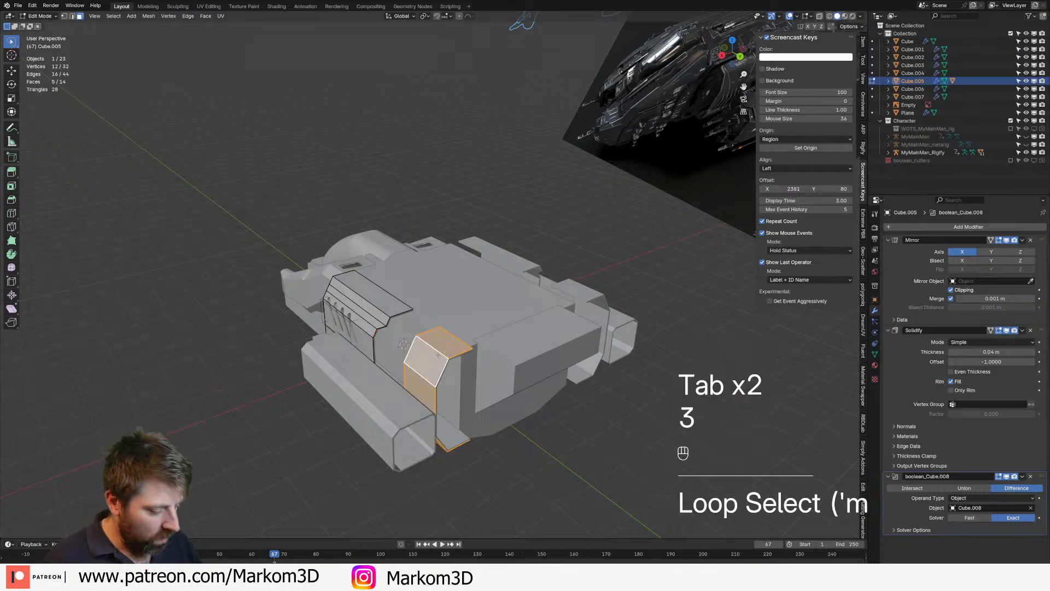
key(KP_7)
shift+middle_drag(513, 243, 503, 262)
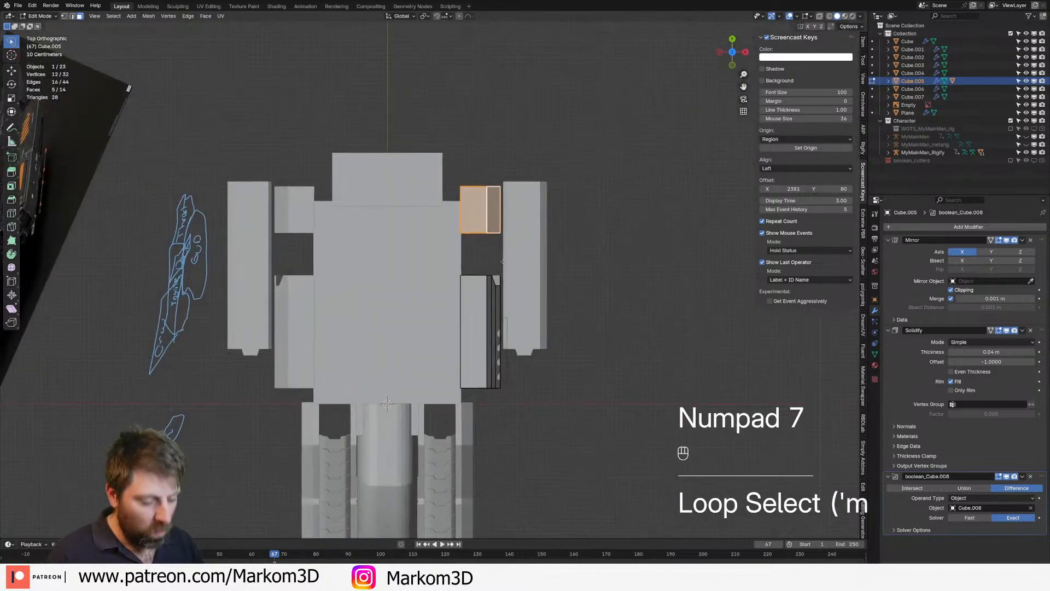
key(g)
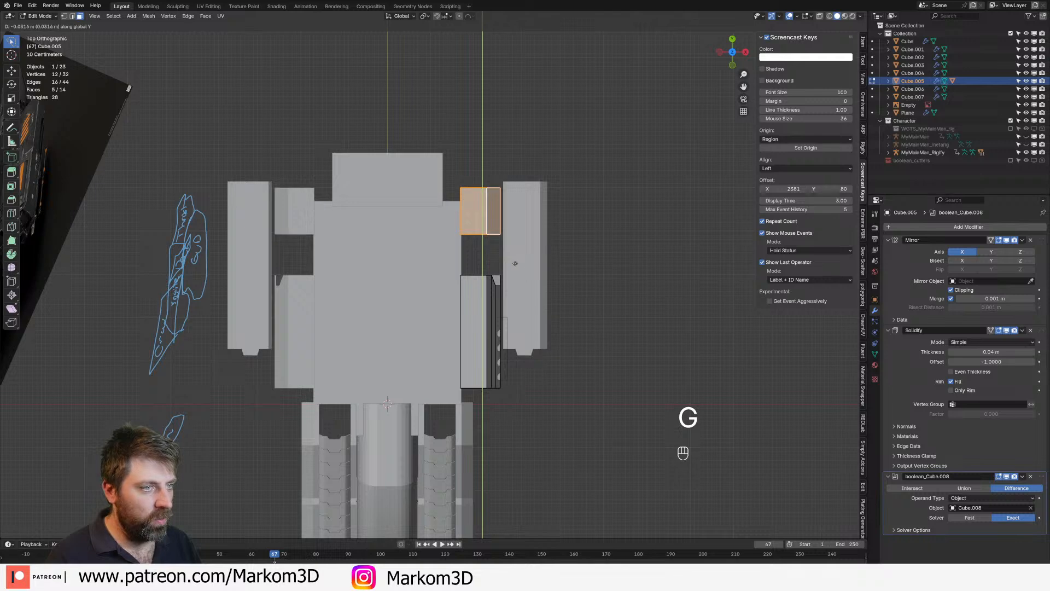
key(x)
click(549, 272)
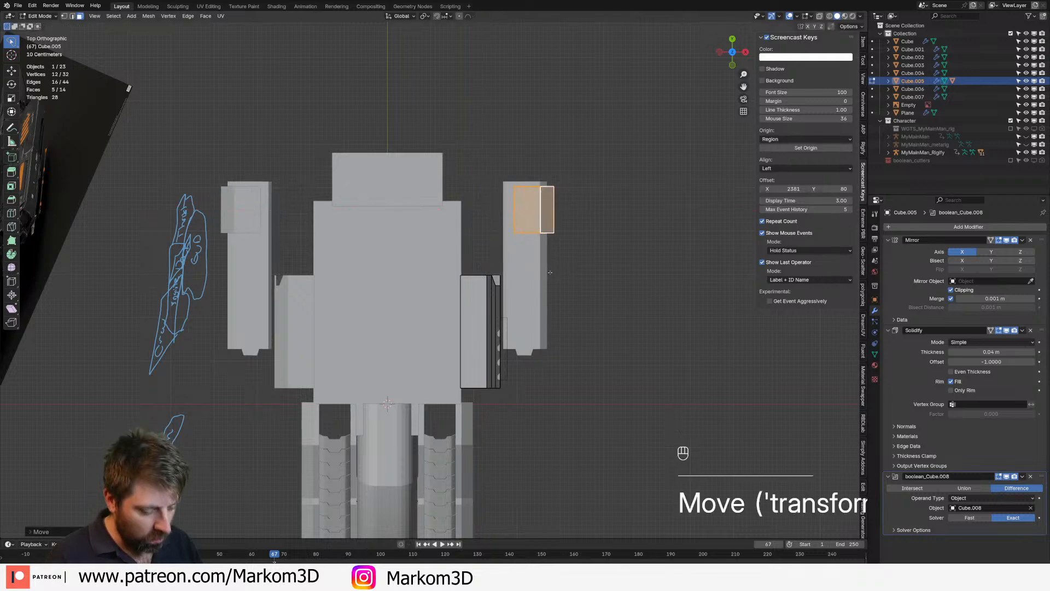
Separate the moved panel segment into its own object and delete the boolean modifier from it
key(p)
click(550, 272)
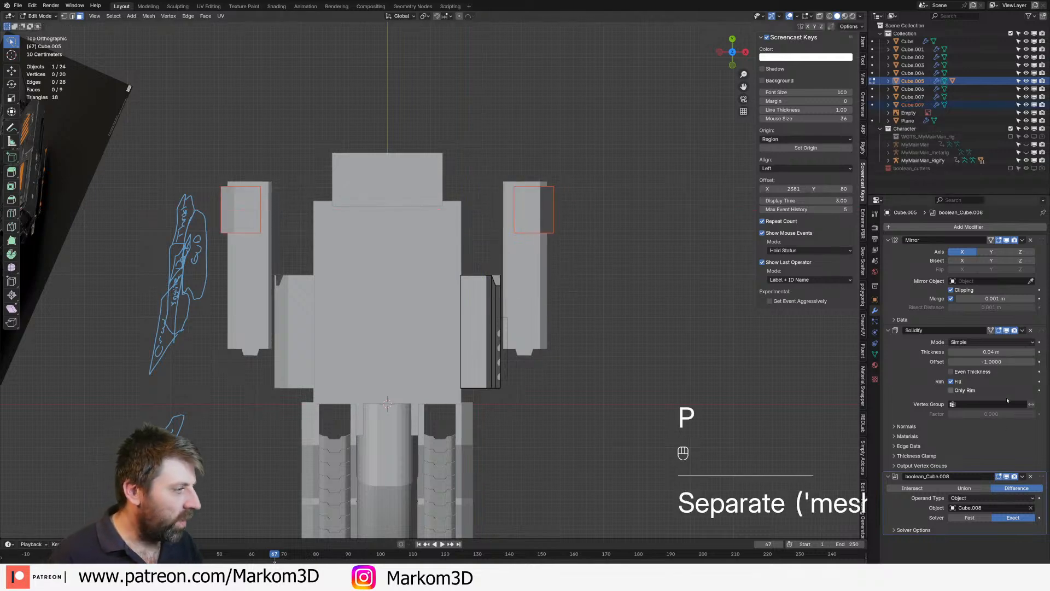
key(Tab)
click(548, 220)
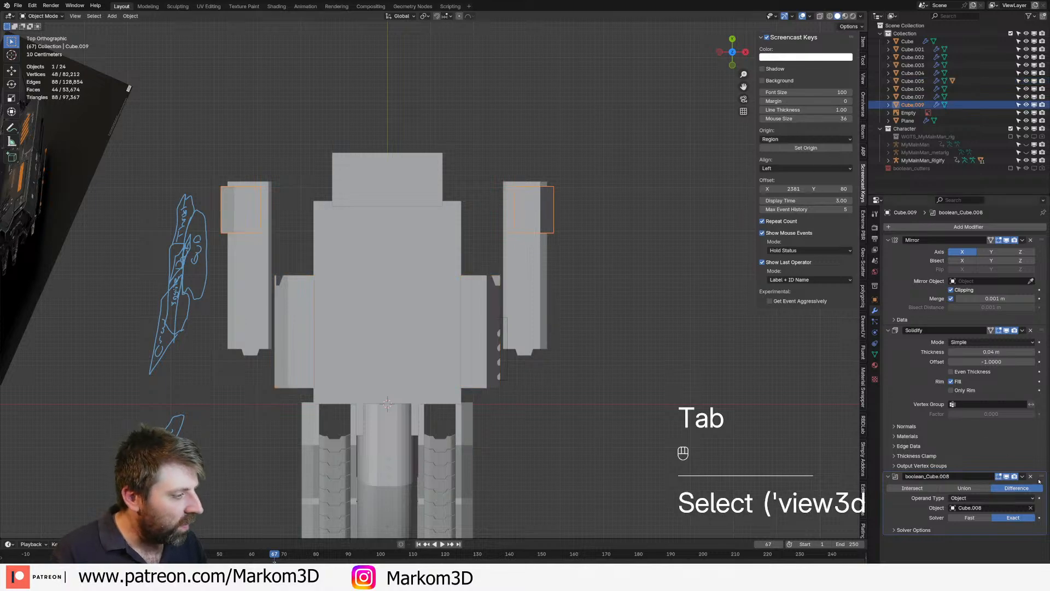
click(1031, 477)
Add a loop cut across the main hull body, just behind the rear edge of the slotted panel
middle_drag(733, 501, 421, 356)
key(Tab)
key(Tab)
key(Tab)
key(2)
click(582, 293)
key(Tab)
click(459, 312)
key(Tab)
key(ctrl+r)
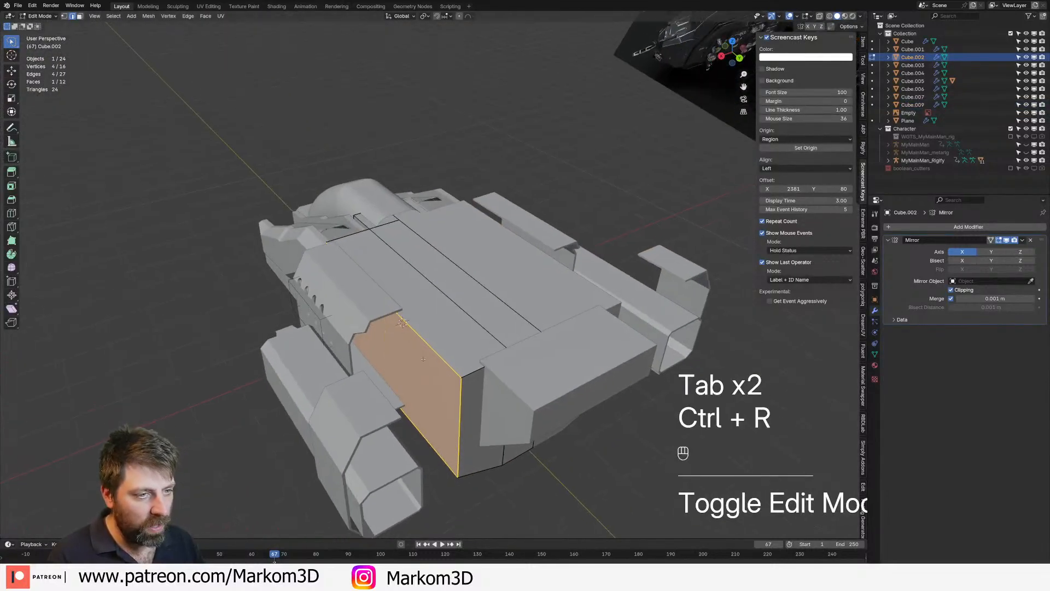
key(ctrl+r)
click(410, 339)
click(422, 355)
Extrude the main hull's rear side face outward by about 0.7 m toward the side pod
key(3)
click(431, 378)
middle_drag(431, 383, 382, 406)
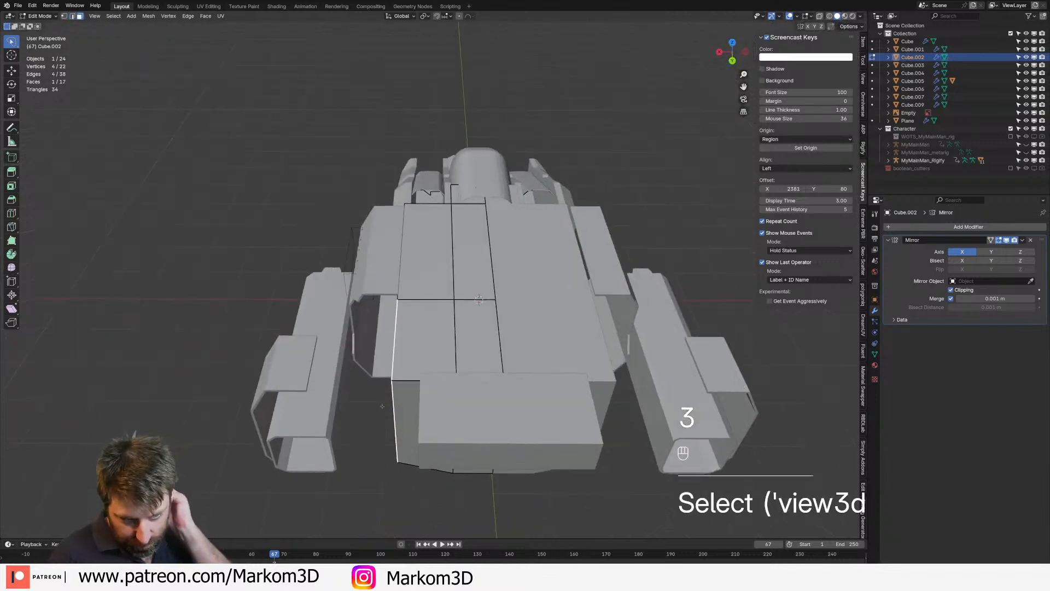
key(e)
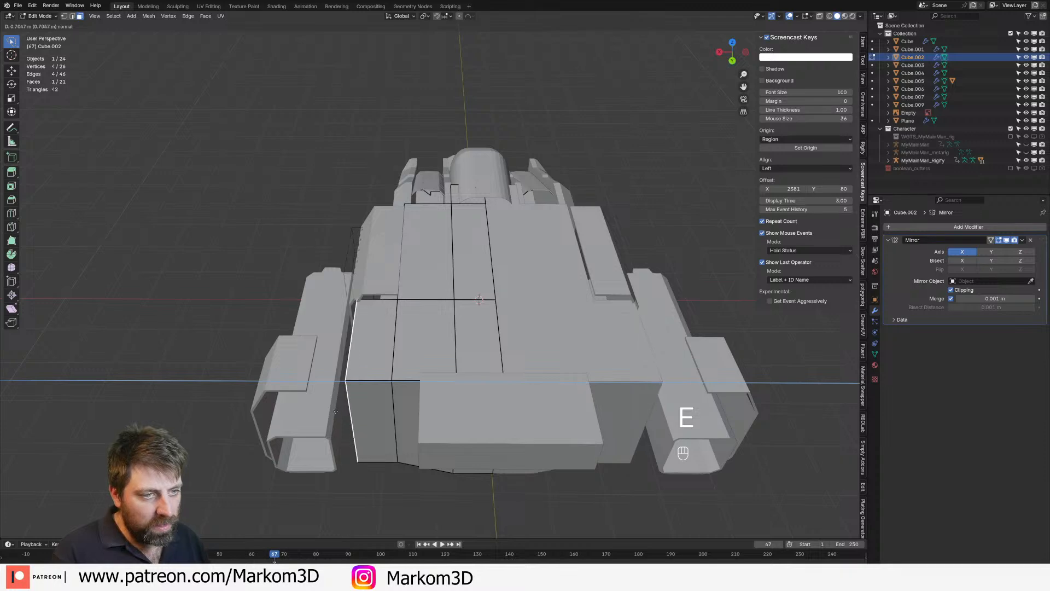
click(332, 411)
Extrude the back face of the new side block rearward beyond the hull
middle_drag(335, 412, 372, 419)
click(406, 431)
key(e)
click(438, 489)
mouse_move(439, 489)
middle_down()
mouse_move(488, 459)
mouse_move(492, 492)
middle_up()
middle_drag(492, 493, 457, 491)
key(2)
drag(457, 495, 455, 488)
key(g)
key(z)
click(459, 495)
right_click(462, 500)
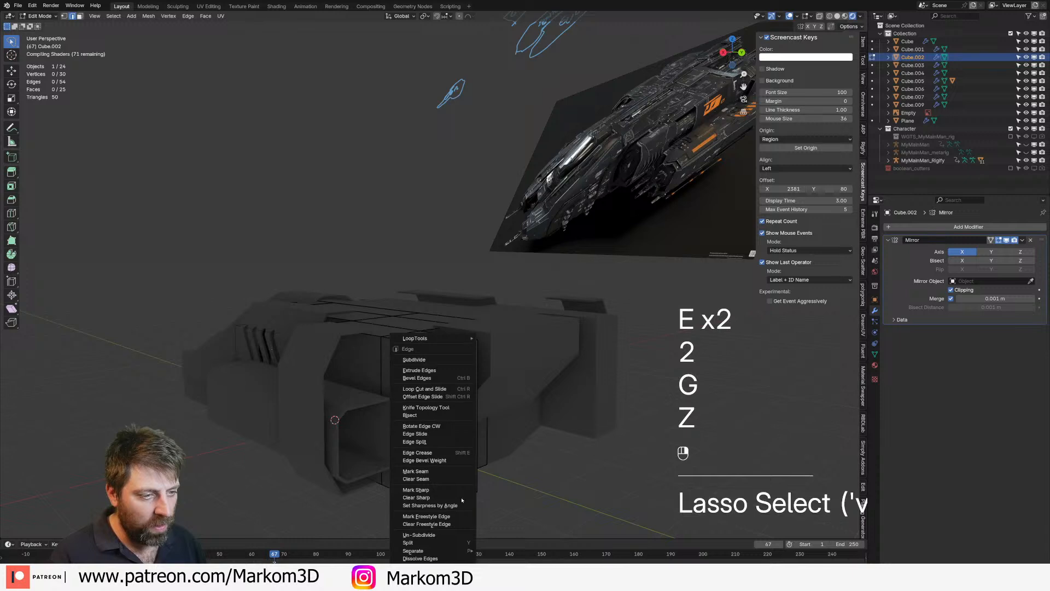
right_click(534, 410)
Raise the lower rear edge of the extruded side block so its underside slopes upward
click(455, 459)
middle_drag(455, 459, 449, 438)
click(442, 417)
click(439, 422)
key(g)
click(434, 347)
middle_drag(434, 347, 442, 346)
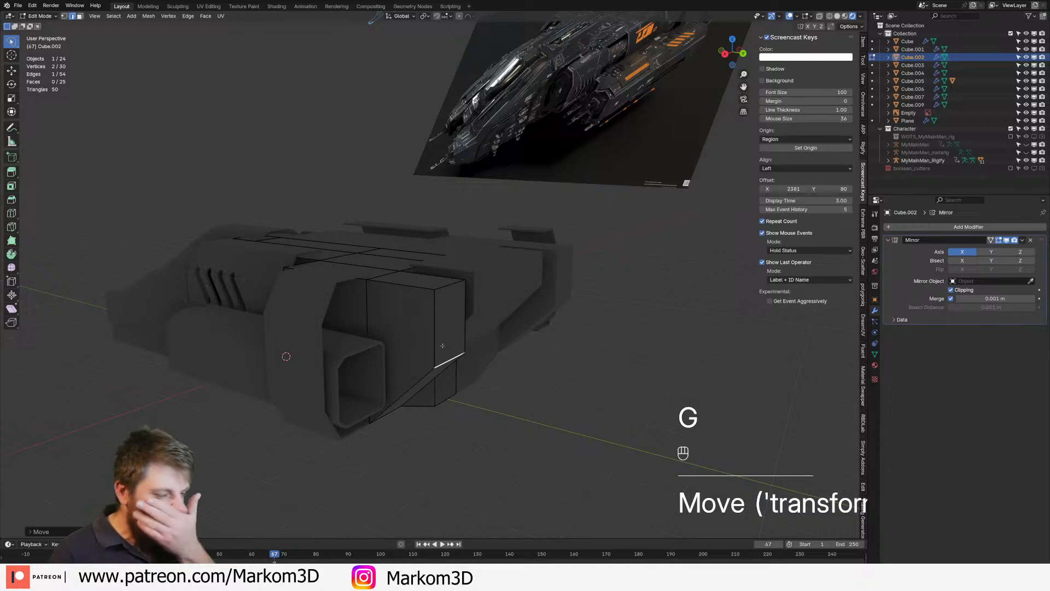
Raise the top rear edge of the side block along Z to slope its upper surface
click(436, 328)
click(446, 284)
middle_drag(415, 309, 421, 306)
key(g)
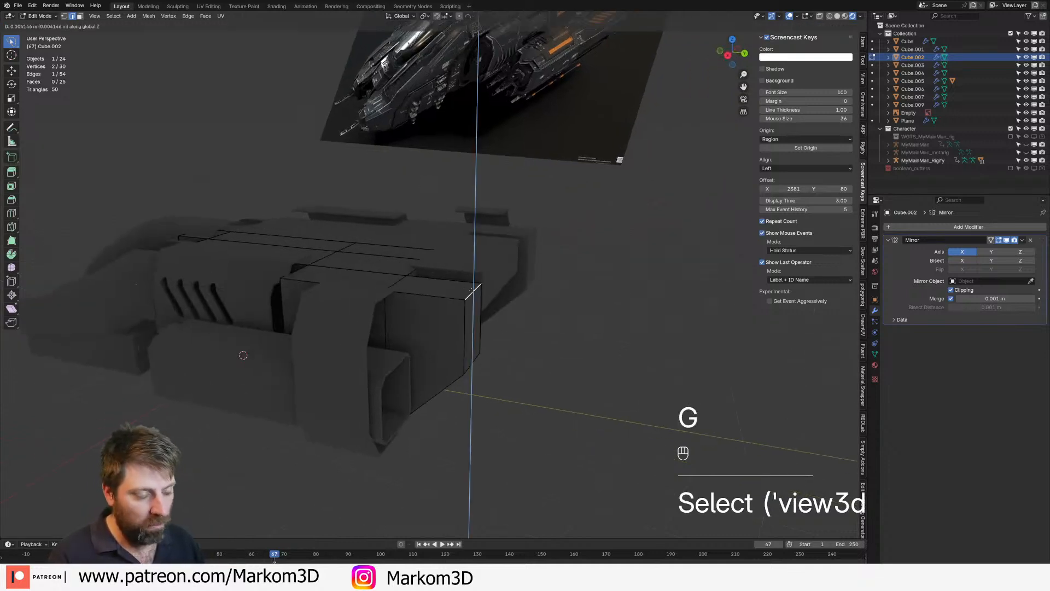
click(468, 245)
Extrude the narrow end face of the sloped side block a short distance rearward
key(3)
click(473, 298)
key(e)
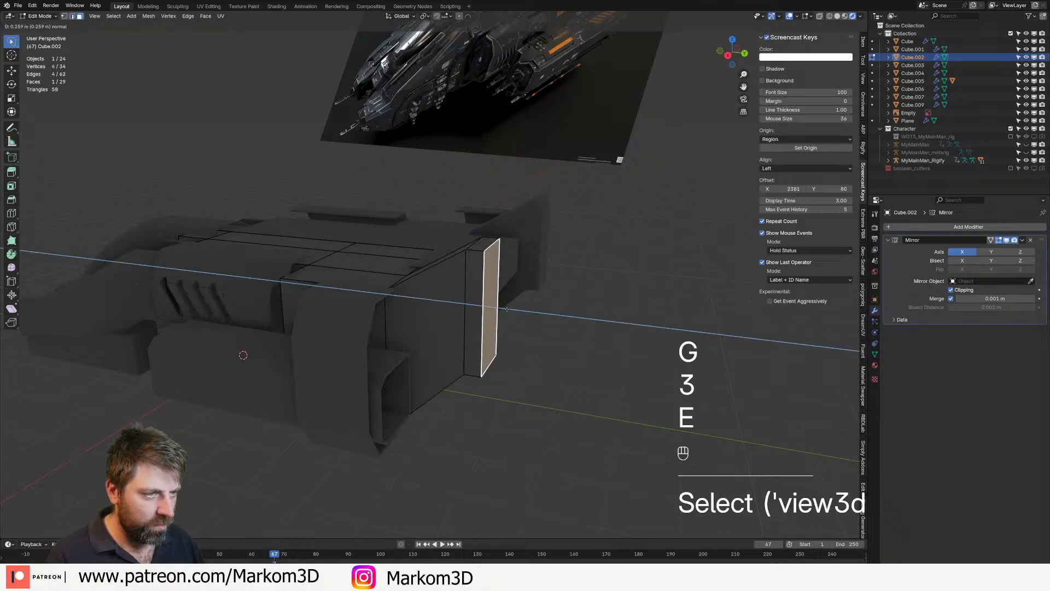
click(490, 302)
Leave mesh editing and set the viewport shading back to solid
scroll(400, 376, down, 3)
mouse_move(400, 377)
middle_down()
mouse_move(535, 366)
mouse_move(467, 376)
mouse_move(667, 213)
middle_up()
key(Tab)
key(z)
click(507, 375)
middle_drag(500, 339, 573, 324)
Select all faces of the extruded rear side block and separate them from the main hull into their own object
scroll(551, 328, up, 3)
key(Tab)
middle_drag(509, 273, 464, 306)
key(ctrl+r)
key(3)
click(476, 295)
scroll(465, 307, down, 2)
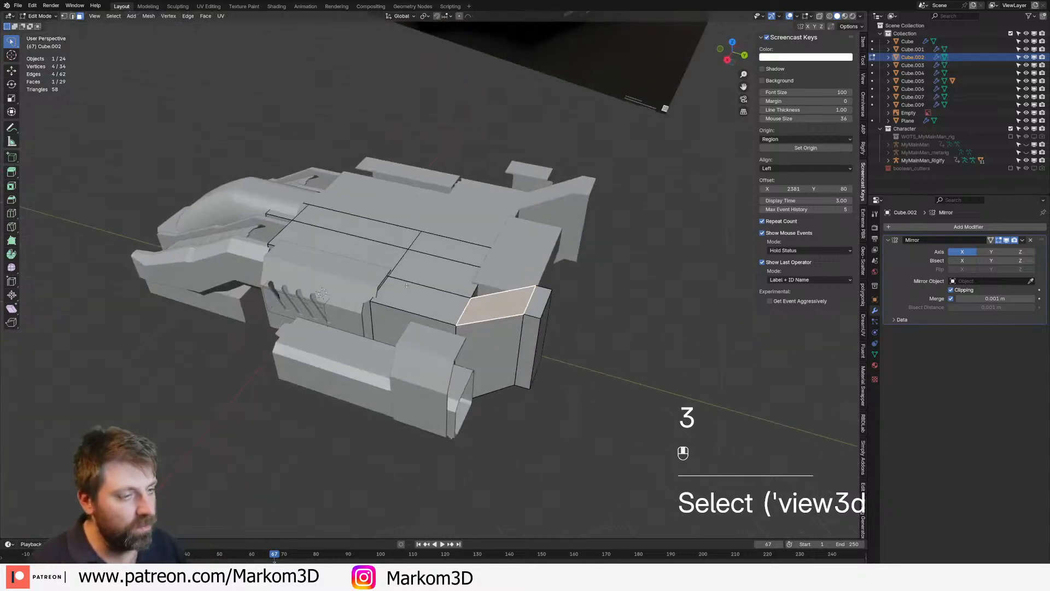
scroll(460, 310, up, 5)
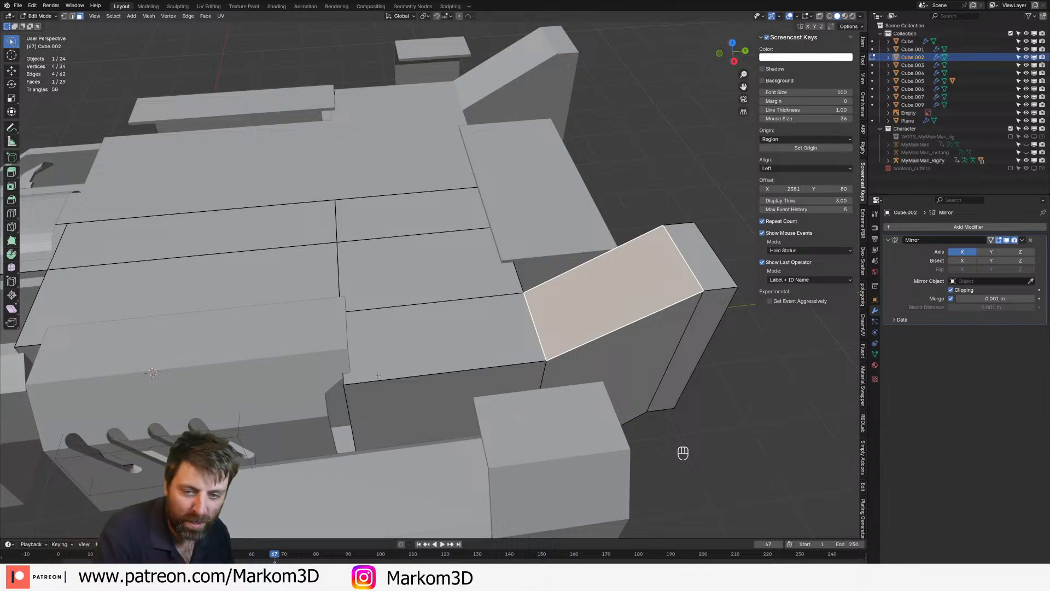
middle_drag(414, 312, 512, 407)
alt+click(477, 432)
shift+click(471, 430)
shift+click(370, 386)
shift+click(426, 424)
shift+click(339, 392)
shift+click(295, 402)
key(p)
click(418, 405)
Raise the separated rear side block along Z until it is clear of the ship, using an orthographic view
key(Tab)
click(513, 390)
scroll(520, 398, down, 4)
key(g)
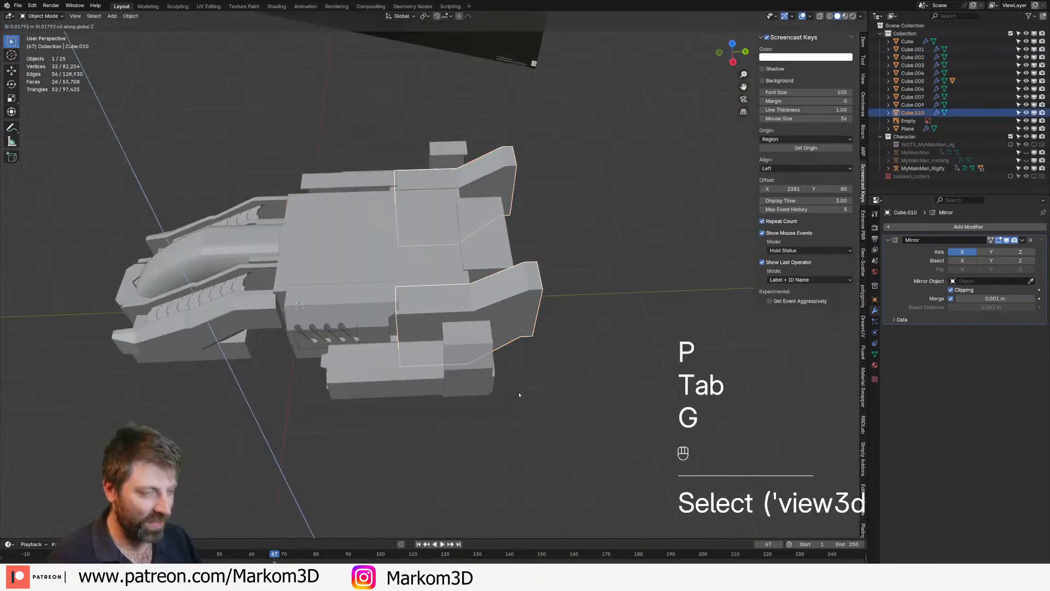
click(519, 394)
key(KP_5)
middle_drag(520, 395, 500, 338)
key(g)
key(z)
click(541, 182)
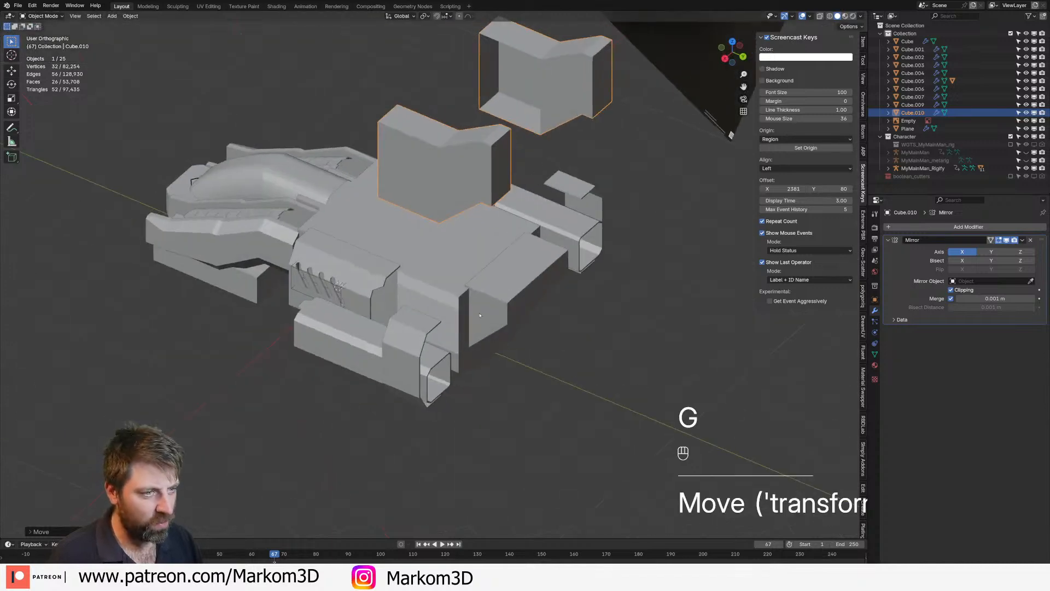
Fill the opening left in the main hull's rear side with a new face
click(450, 290)
key(Tab)
key(2)
middle_drag(449, 290, 412, 285)
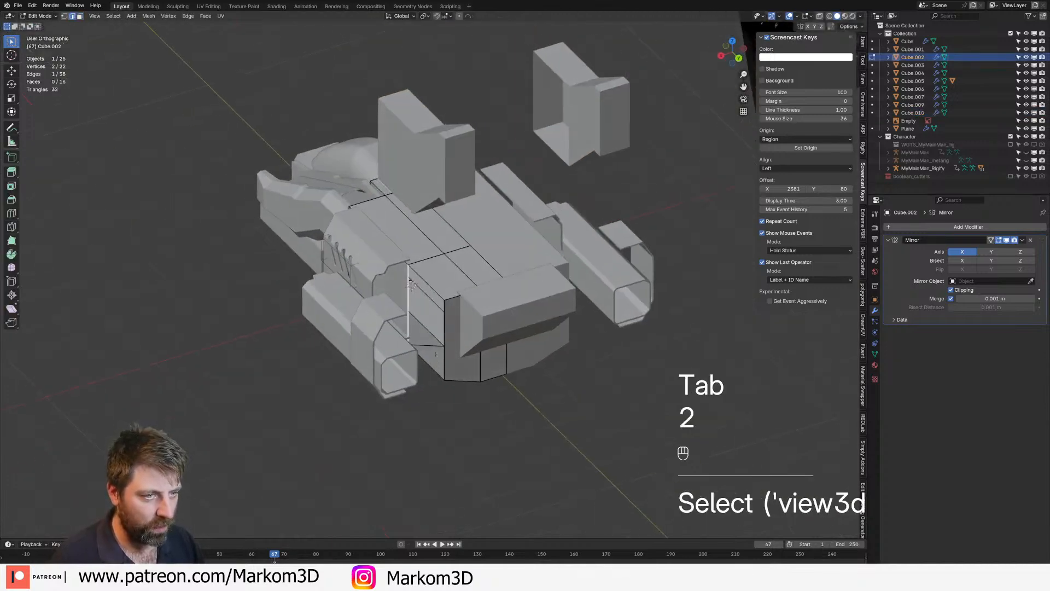
key(f)
middle_drag(436, 354, 461, 332)
Fill the open inner side of the raised rear block with a new face
key(Tab)
click(446, 146)
middle_drag(446, 146, 395, 133)
key(Tab)
click(420, 133)
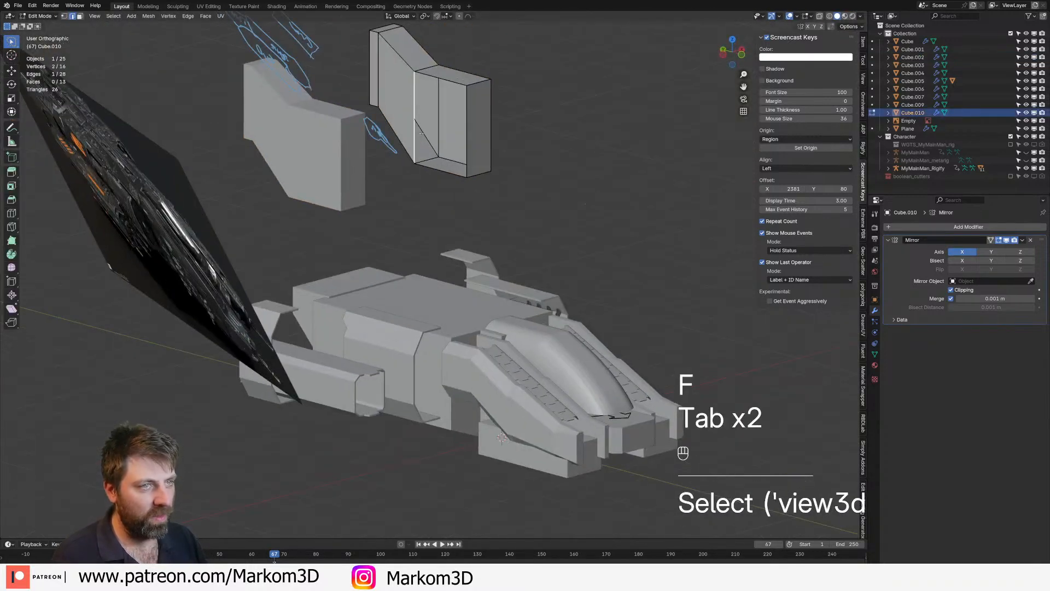
scroll(421, 133, down, 1)
key(f)
middle_drag(474, 120, 411, 161)
shift+middle_drag(411, 161, 406, 268)
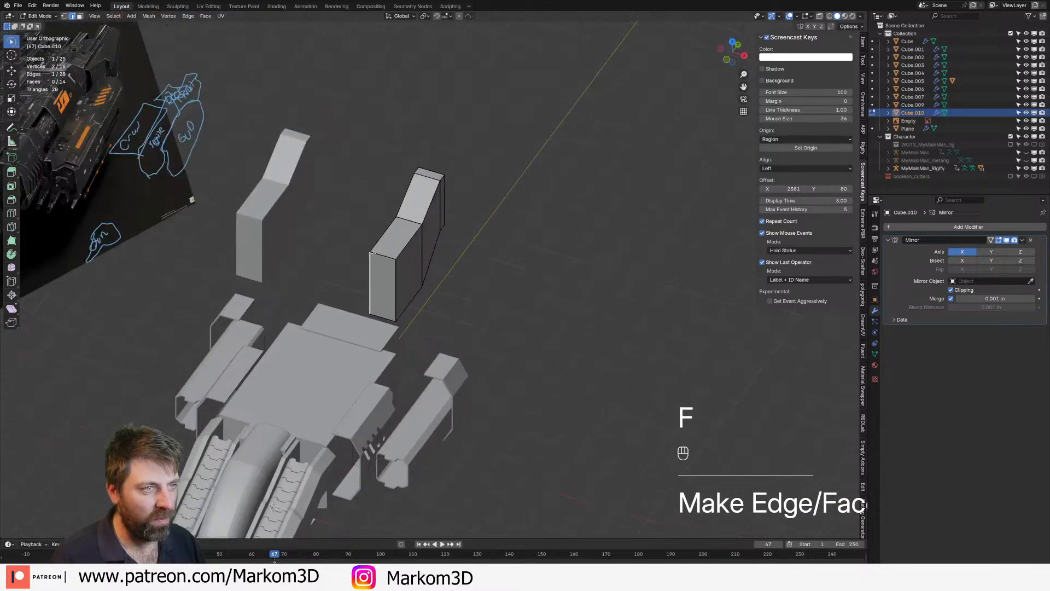
Select the three outer side faces of the raised block and move them outward to widen it
scroll(406, 307, up, 1)
key(Tab)
mouse_move(408, 330)
middle_down()
mouse_move(378, 315)
mouse_move(407, 322)
middle_up()
key(Tab)
key(3)
click(407, 322)
shift+click(442, 295)
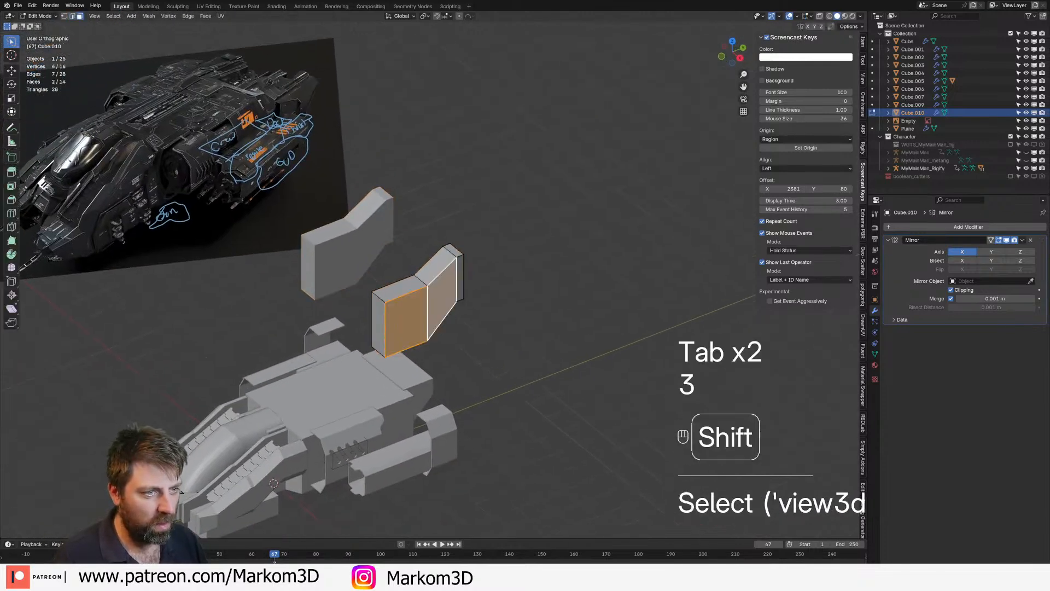
key(g)
click(468, 356)
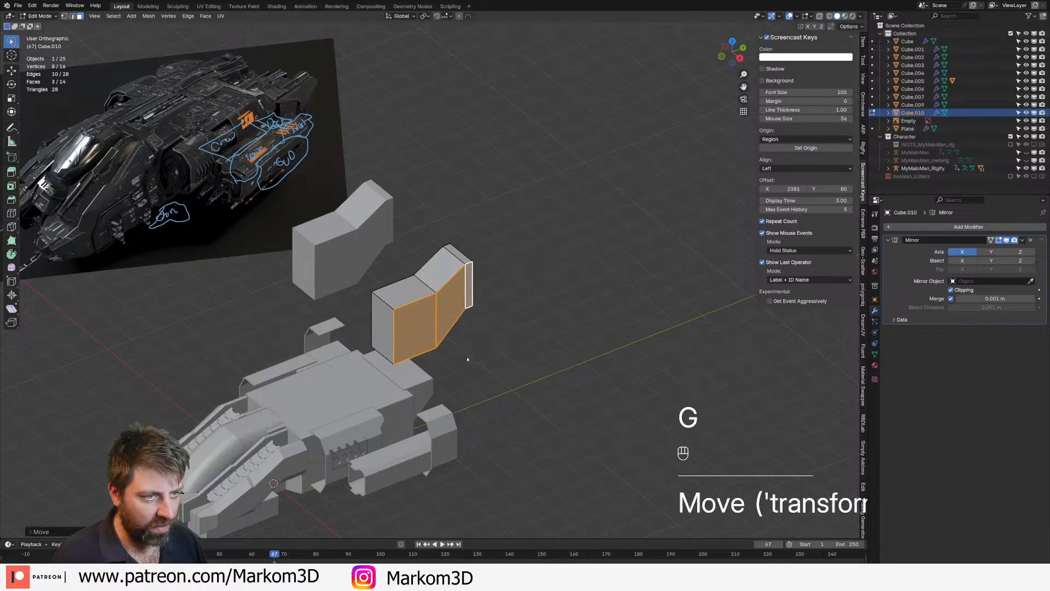
middle_drag(467, 357, 492, 359)
key(Tab)
key(Tab)
key(a)
key(g)
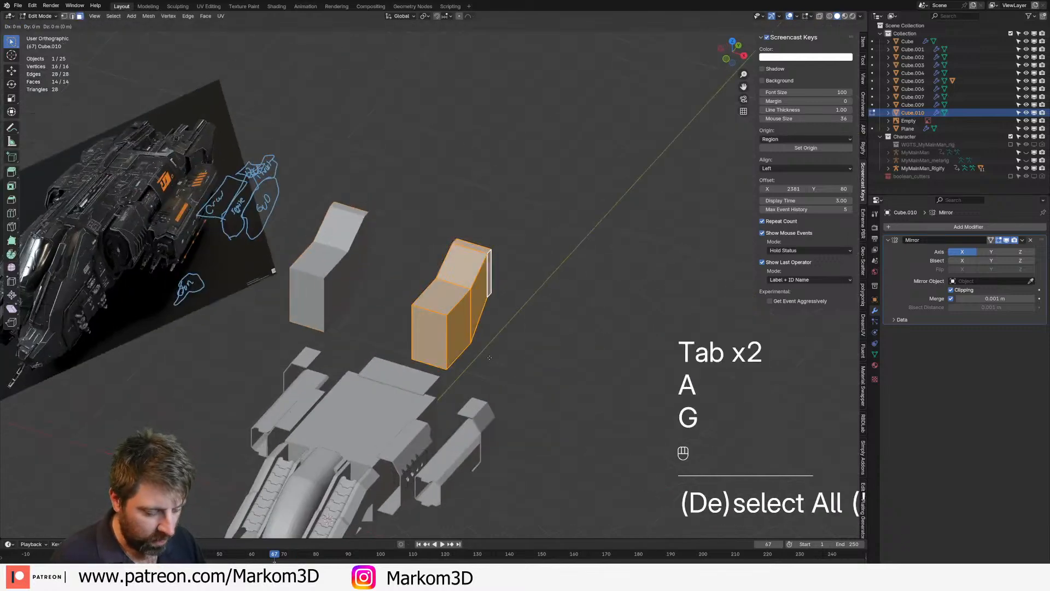
click(490, 357)
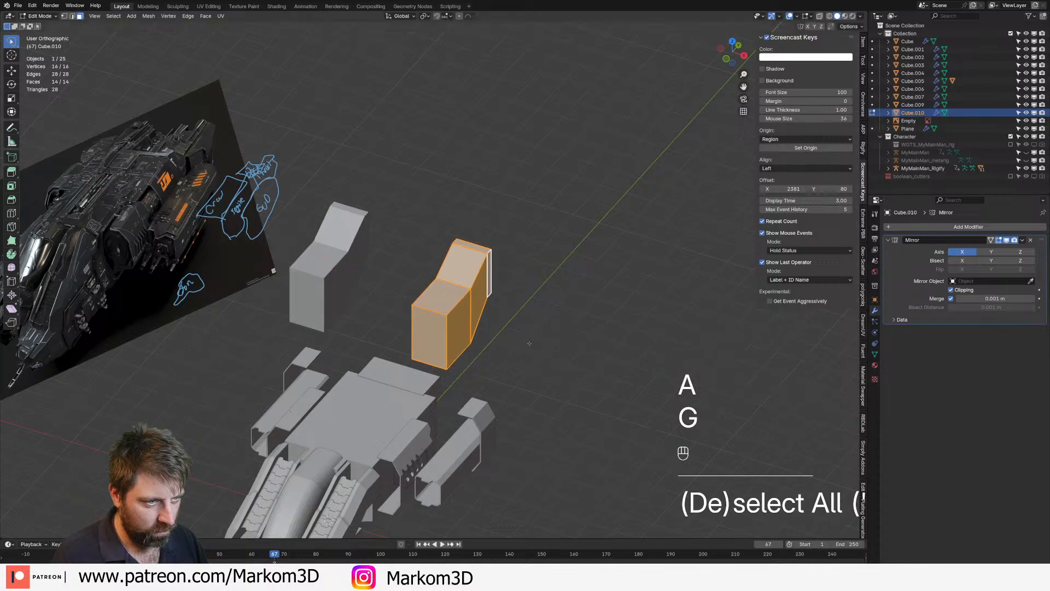
Clear the location of the raised rear block
key(Tab)
key(alt+g)
middle_drag(525, 356, 448, 330)
key(ctrl+z)
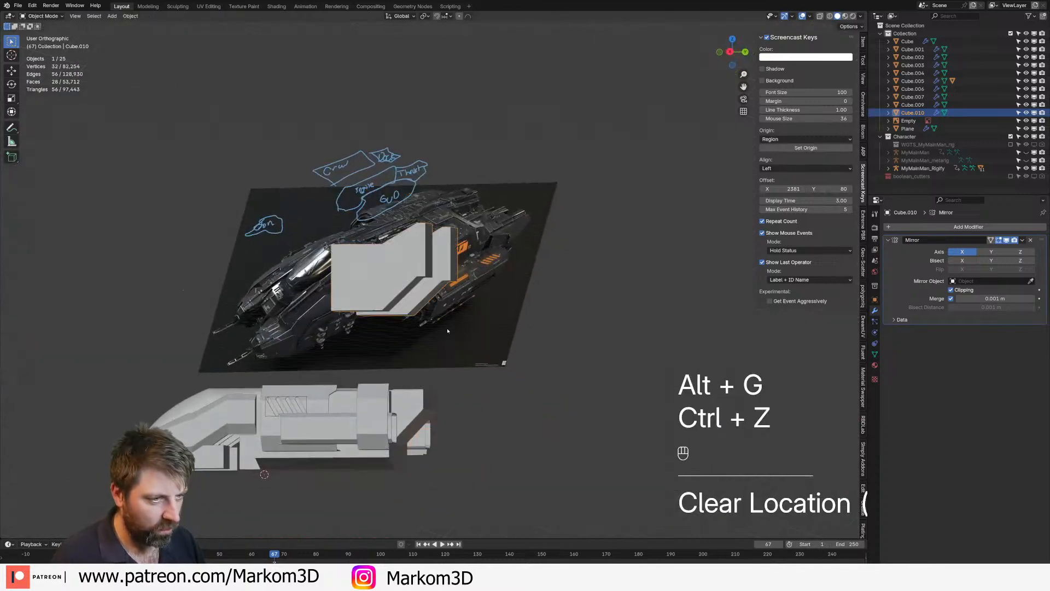
key(alt+g)
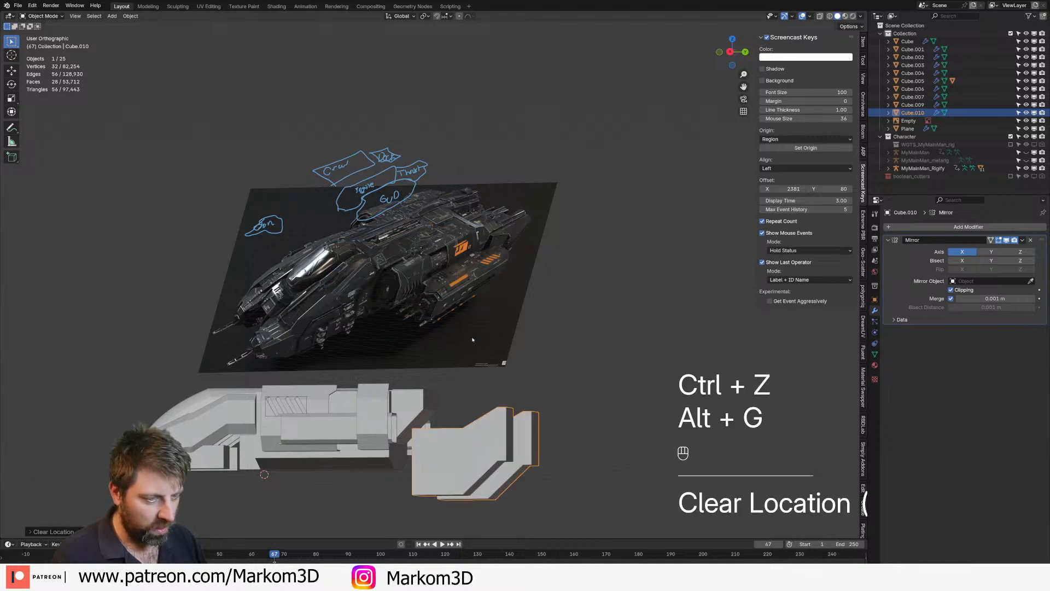
Reposition the rear block in the right side view so it overlaps the back section of the hull
key(KP_3)
key(g)
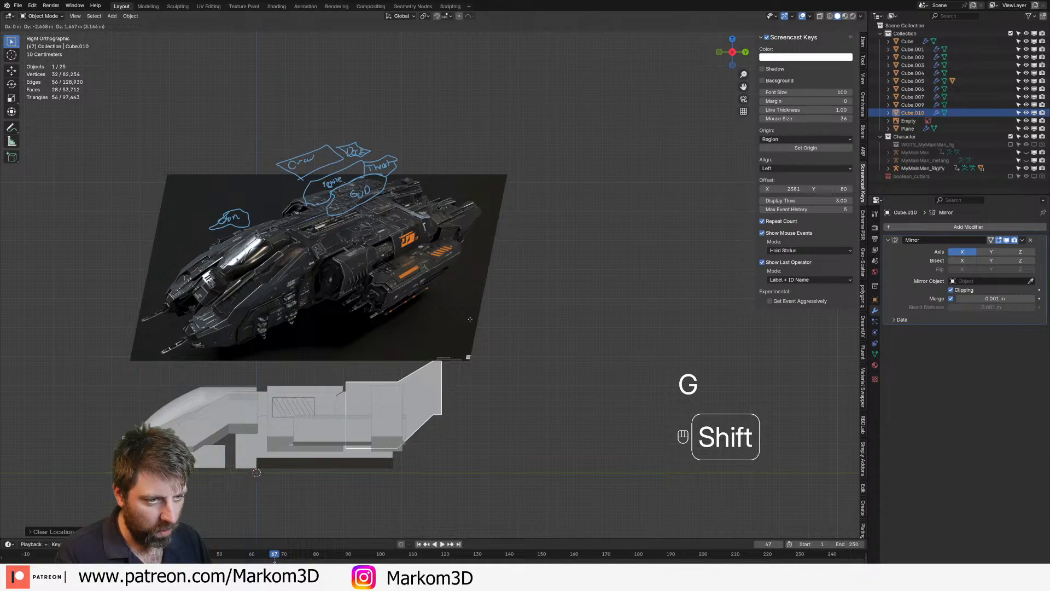
click(455, 337)
middle_drag(455, 337, 365, 401)
key(2)
key(ctrl+z)
Adjust the rear block's shape by moving its narrow rear underside face and a second face along Z
key(Tab)
key(2)
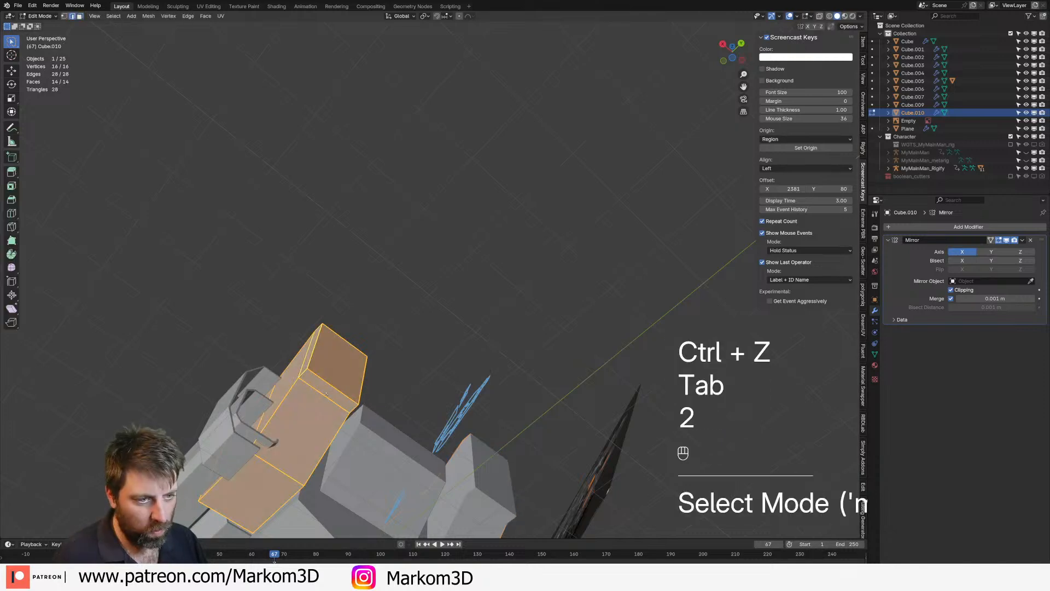
click(331, 389)
key(3)
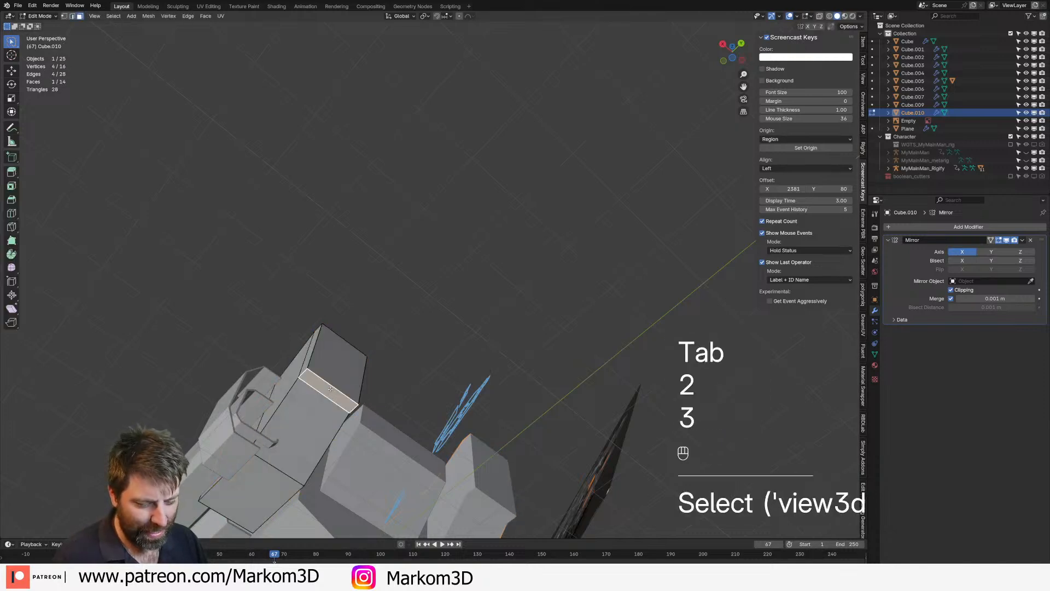
key(g)
key(z)
click(332, 404)
key(Tab)
middle_drag(332, 405, 416, 438)
key(Tab)
click(388, 395)
key(g)
key(z)
click(388, 394)
key(Tab)
click(367, 497)
key(Tab)
shift+middle_drag(415, 438, 388, 433)
key(Tab)
Move the entire linked outer wall of the front prong inward along X in the top view
click(355, 423)
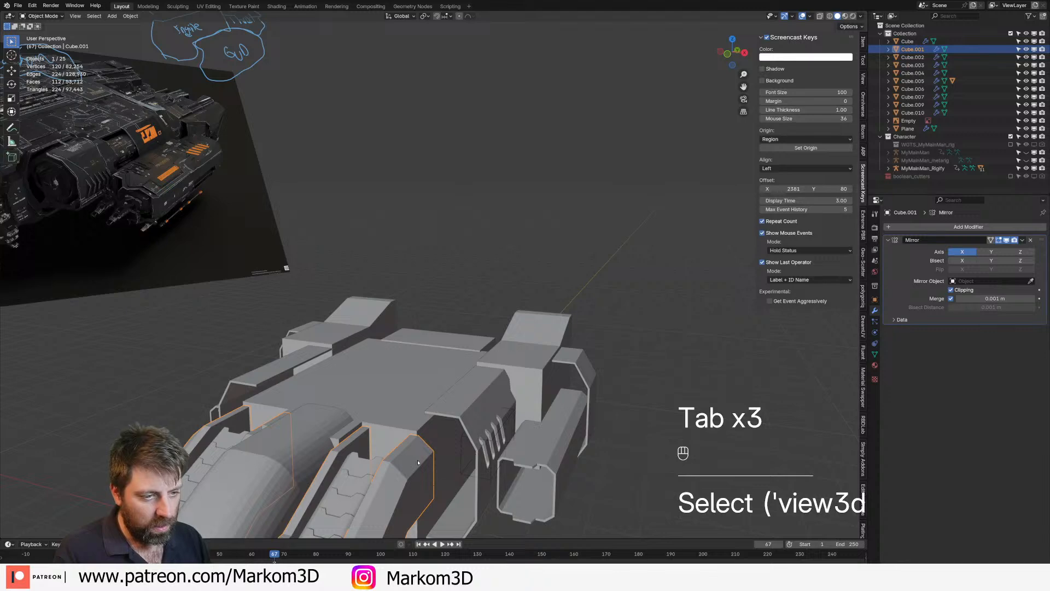
scroll(427, 438, down, 3)
key(KP_7)
shift+middle_drag(506, 450, 498, 301)
scroll(459, 345, up, 4)
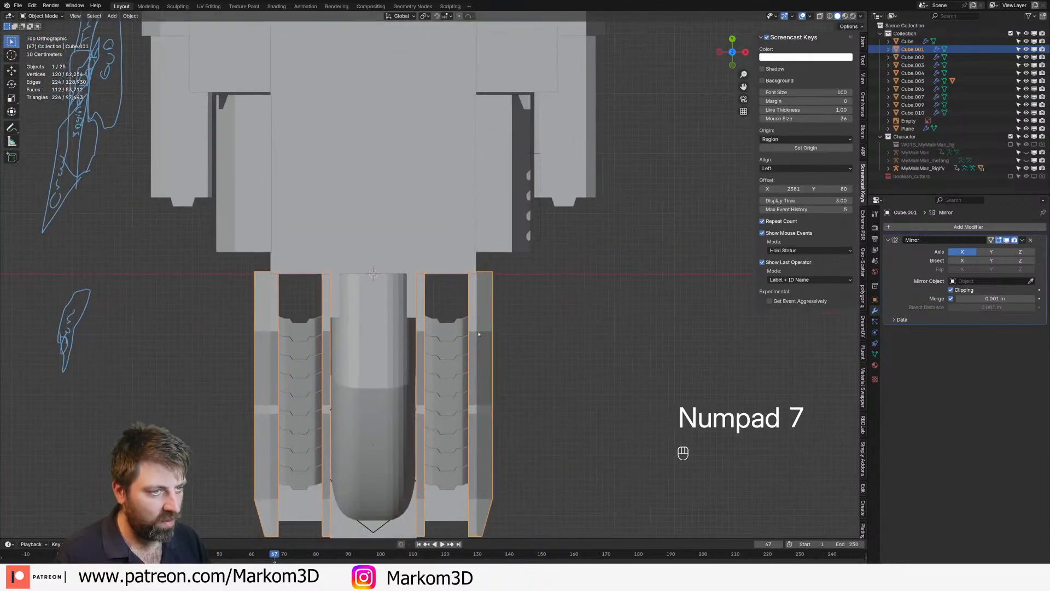
key(Tab)
click(485, 344)
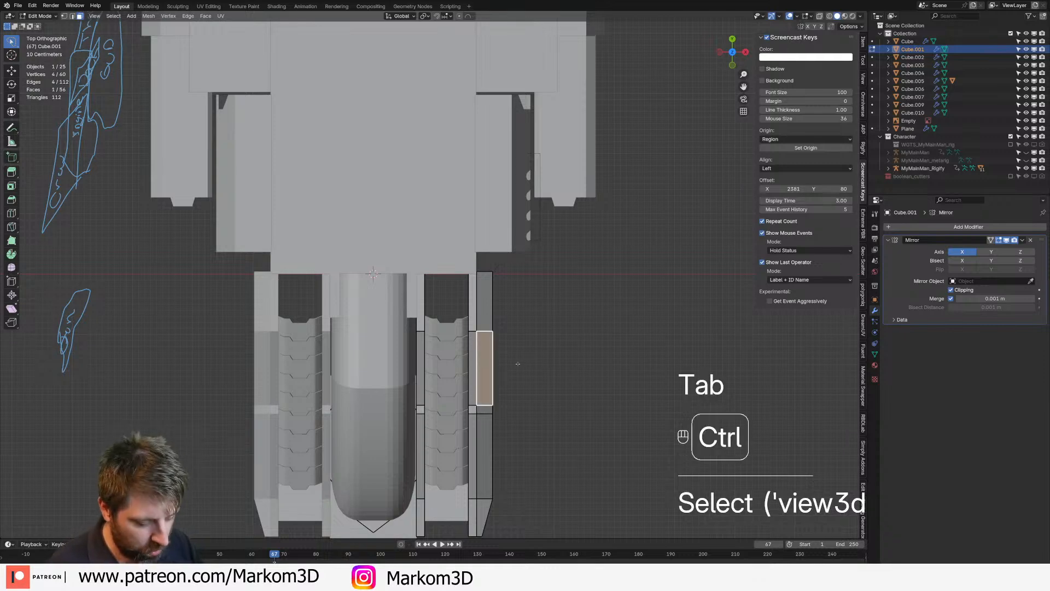
key(ctrl+l)
key(g)
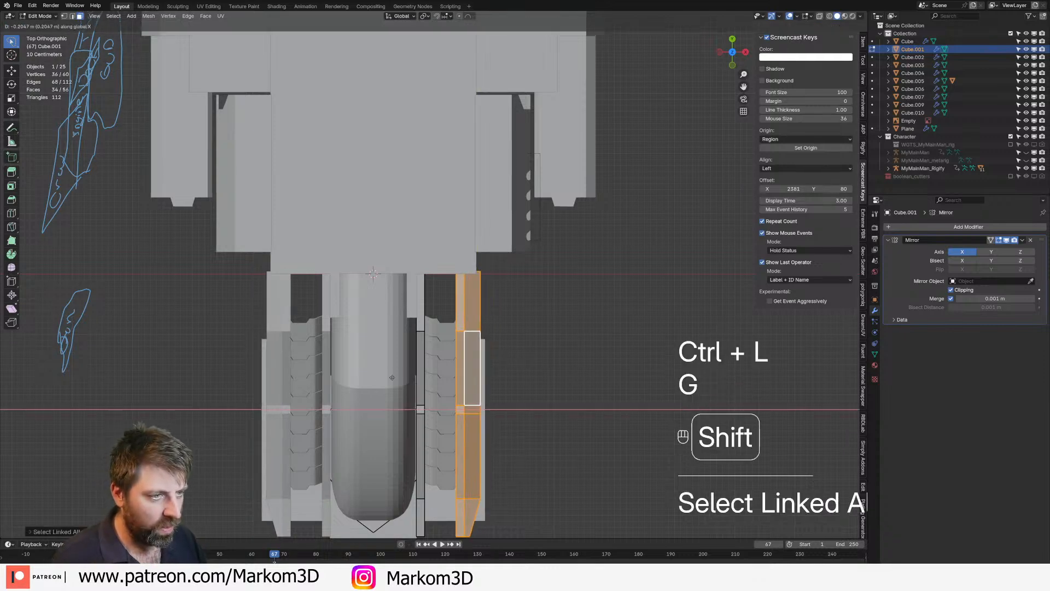
click(422, 378)
Open the segmented plates between the front prong walls for mesh editing and select all their geometry
key(Tab)
click(440, 378)
key(Tab)
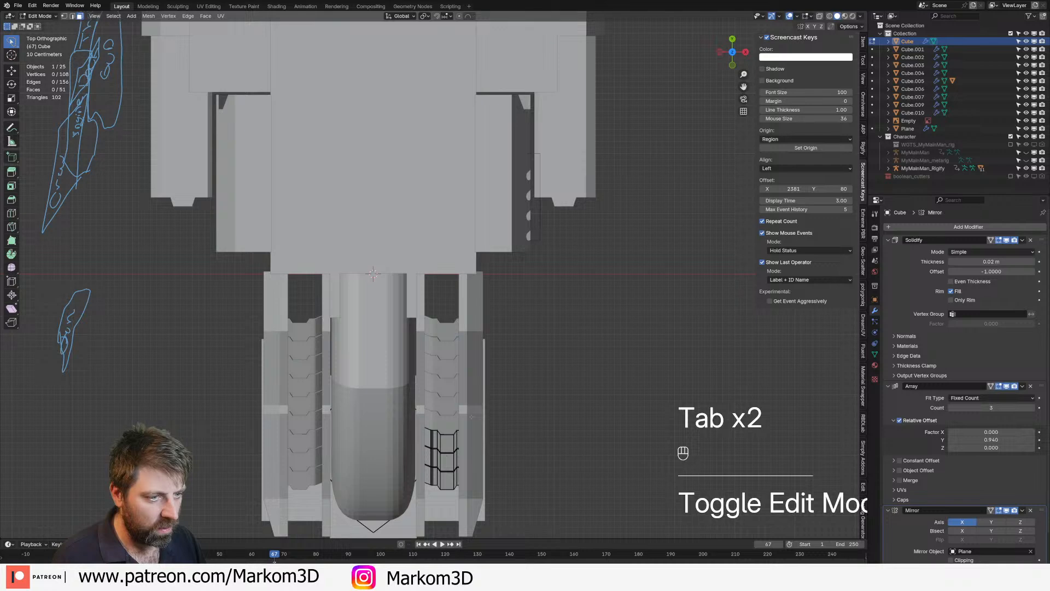
key(a)
key(s)
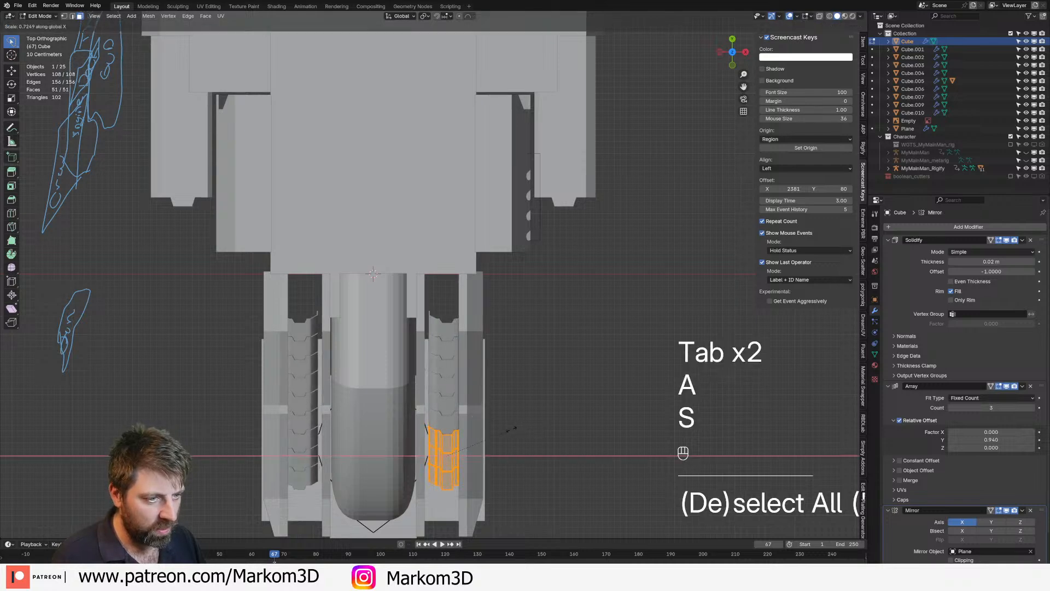
click(512, 429)
key(ctrl+z)
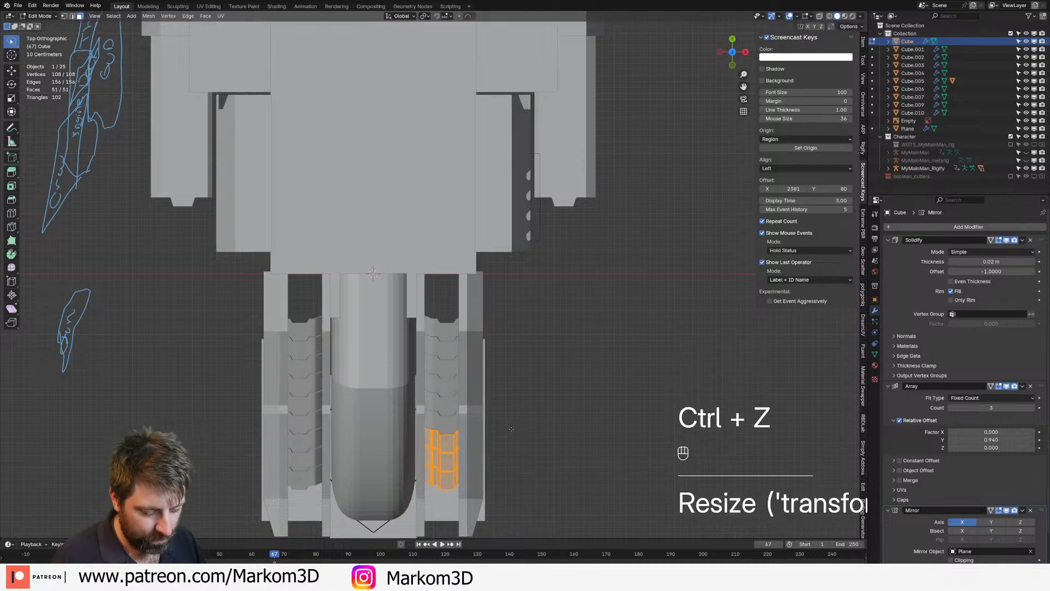
Shift the selected segmented plates slightly so they sit between the narrowed prong walls, and finish editing them
key(g)
shift+click(511, 430)
middle_drag(373, 273, 330, 412)
key(Tab)
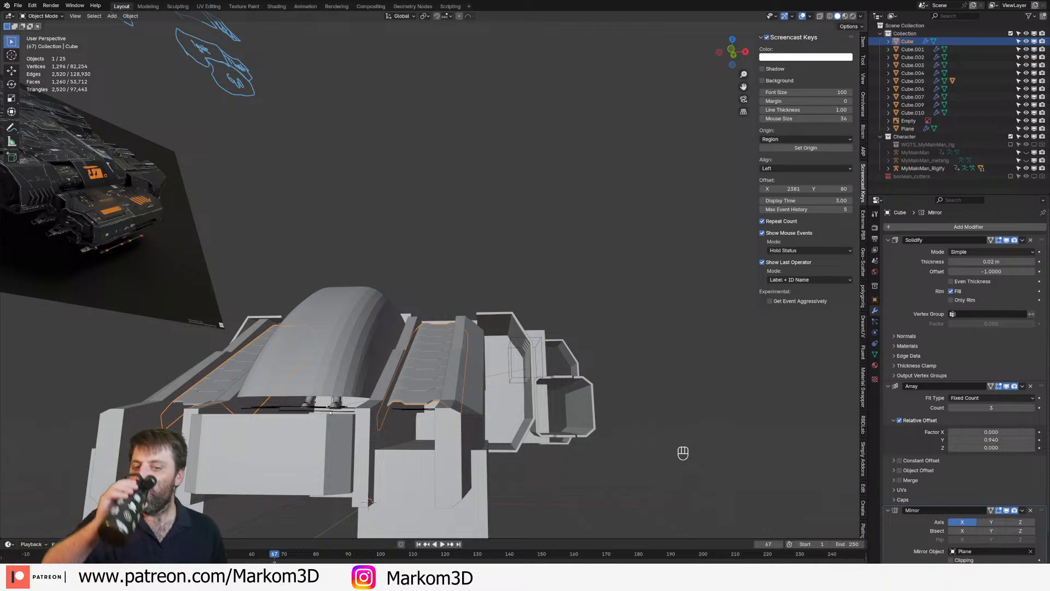
Add two lengthwise loop cuts to the main hull body, one near the upper and one near the lower edge of its side
middle_drag(499, 401, 490, 439)
click(484, 426)
key(Tab)
key(ctrl+r)
click(497, 375)
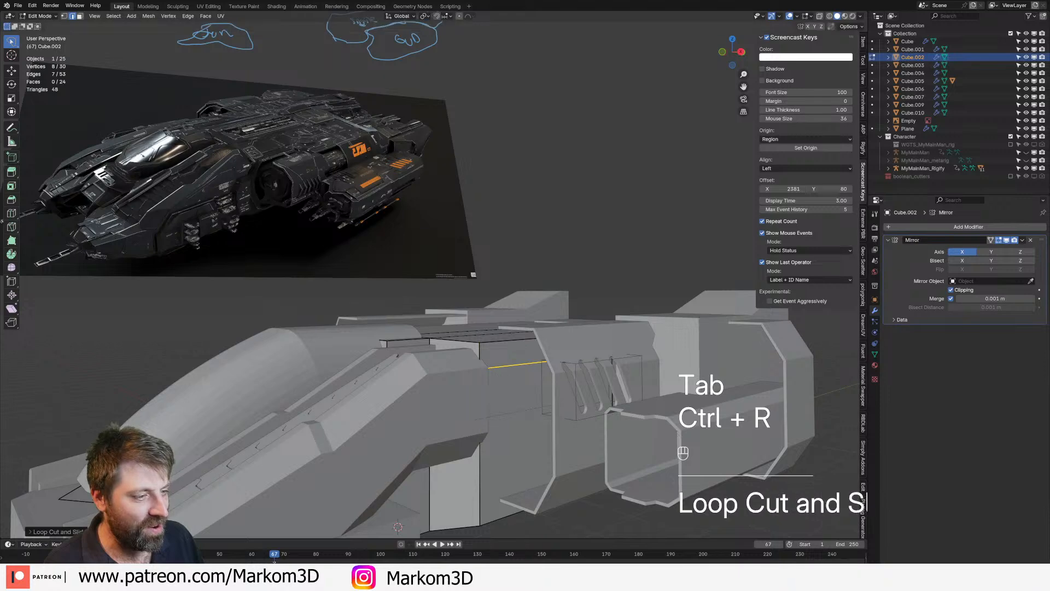
key(ctrl+r)
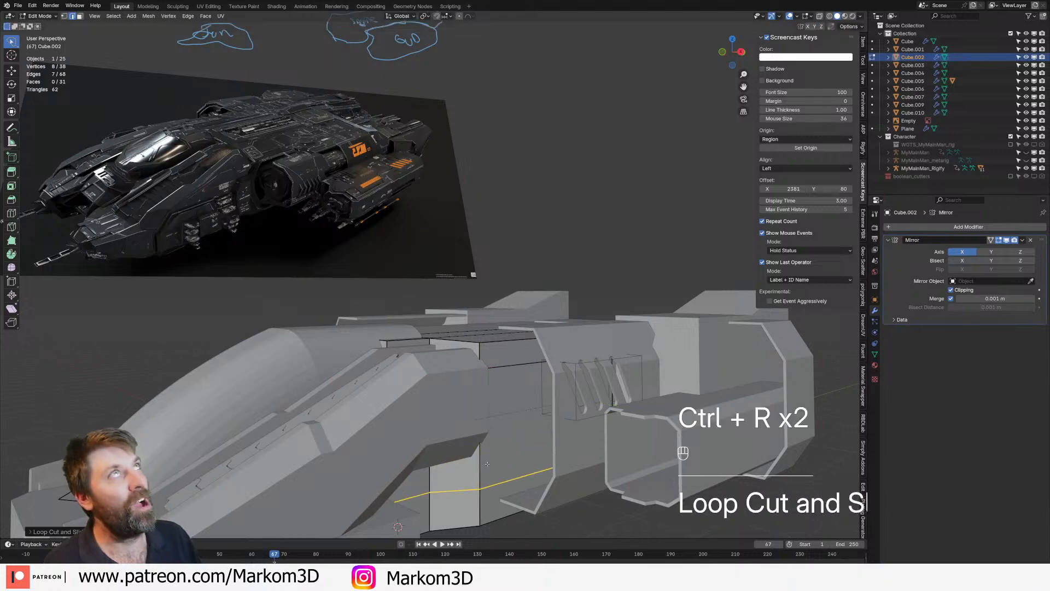
Select both new edge loops on the hull side and bevel them with one segment into narrow bands
middle_drag(487, 464, 499, 481)
alt+shift+click(513, 382)
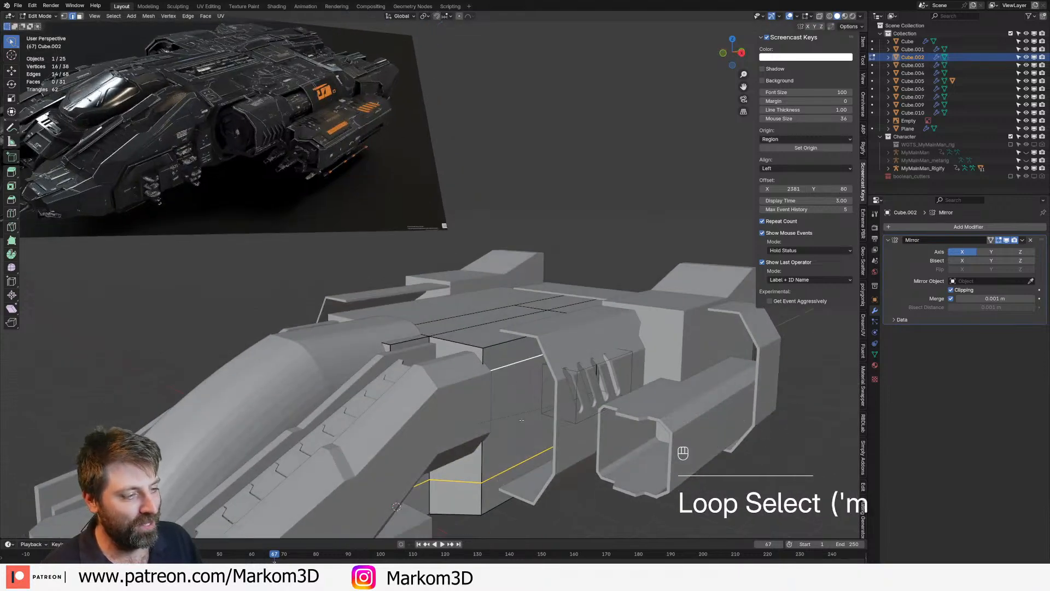
key(ctrl+b)
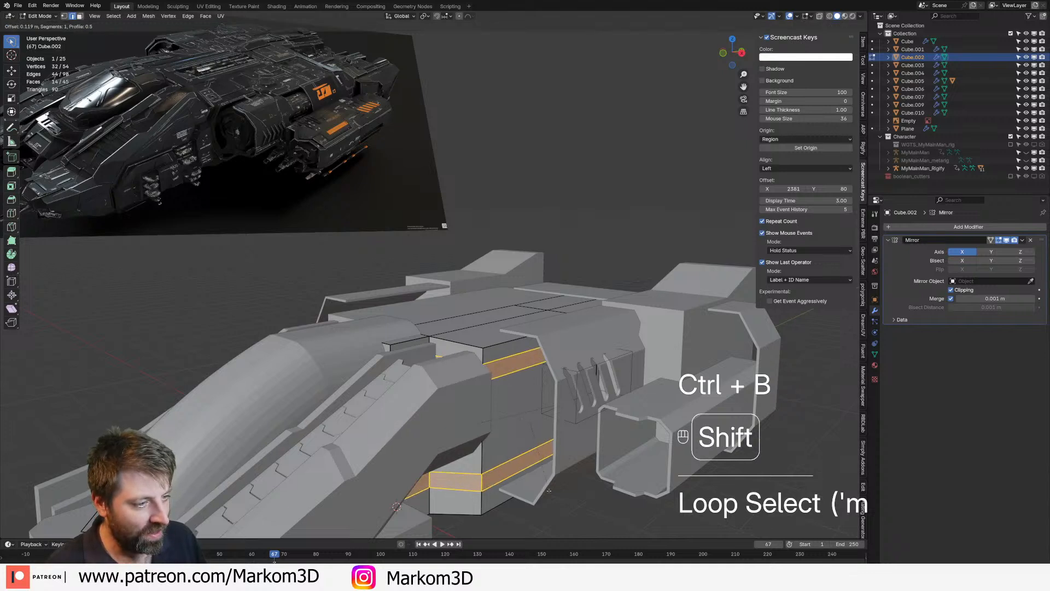
Select the narrow uppermost and lowermost faces of the hull side and move them outward along X
key(3)
click(530, 441)
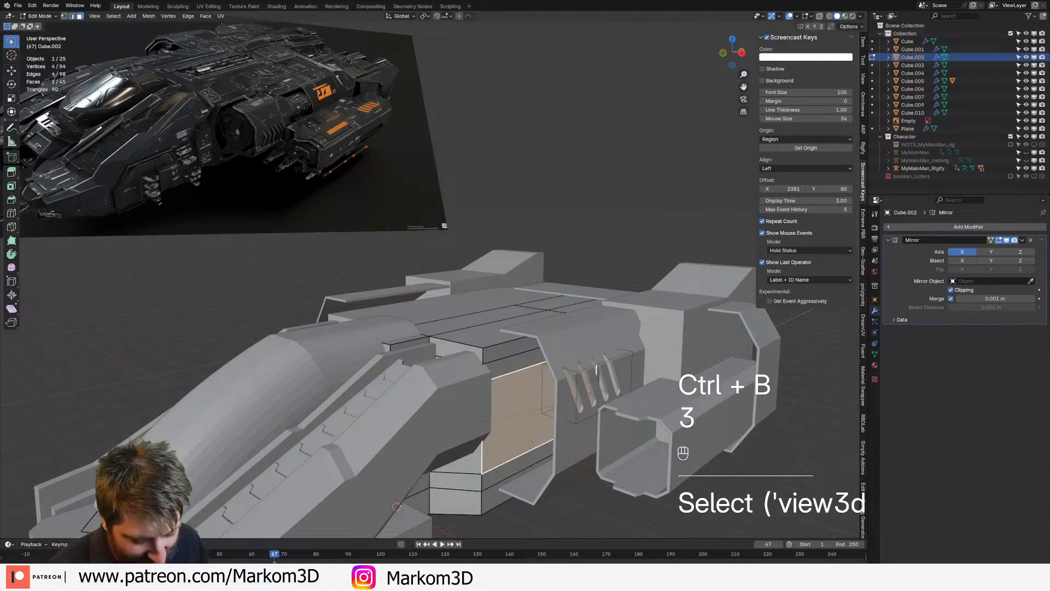
key(g)
middle_drag(524, 429, 489, 440)
click(495, 332)
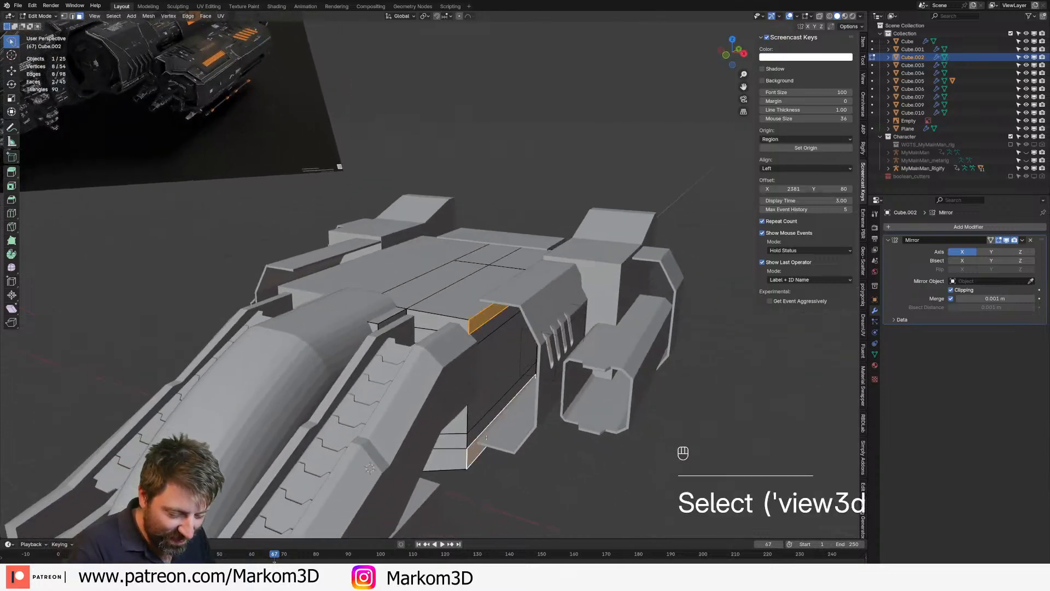
key(g)
key(y)
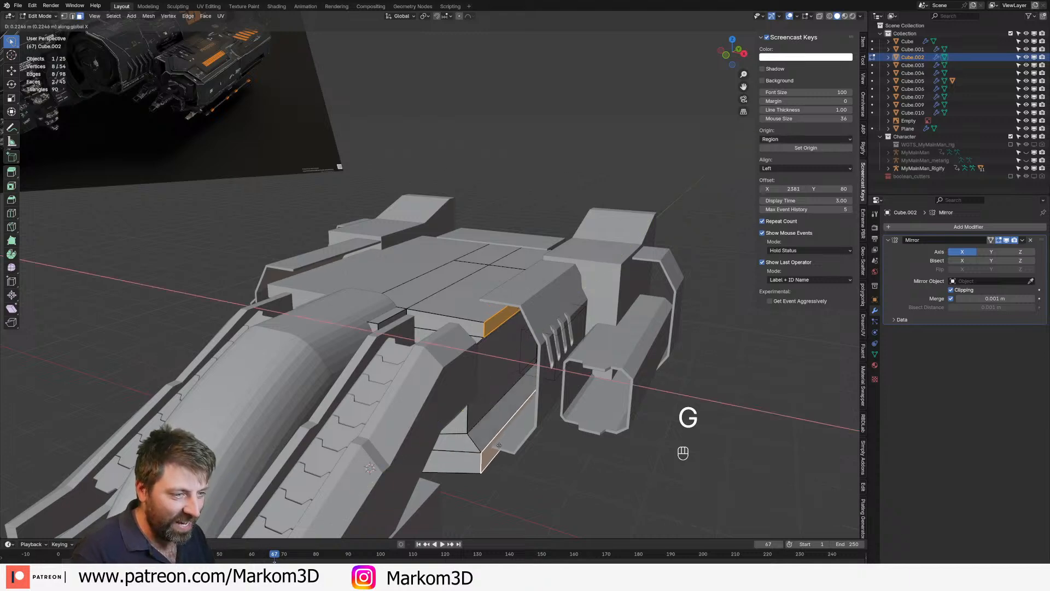
Finish shifting the hull's side strips along X, and move the two lowest faces of the vented side panel down along Z
click(504, 447)
key(Tab)
click(525, 439)
middle_drag(547, 487, 544, 438)
key(Tab)
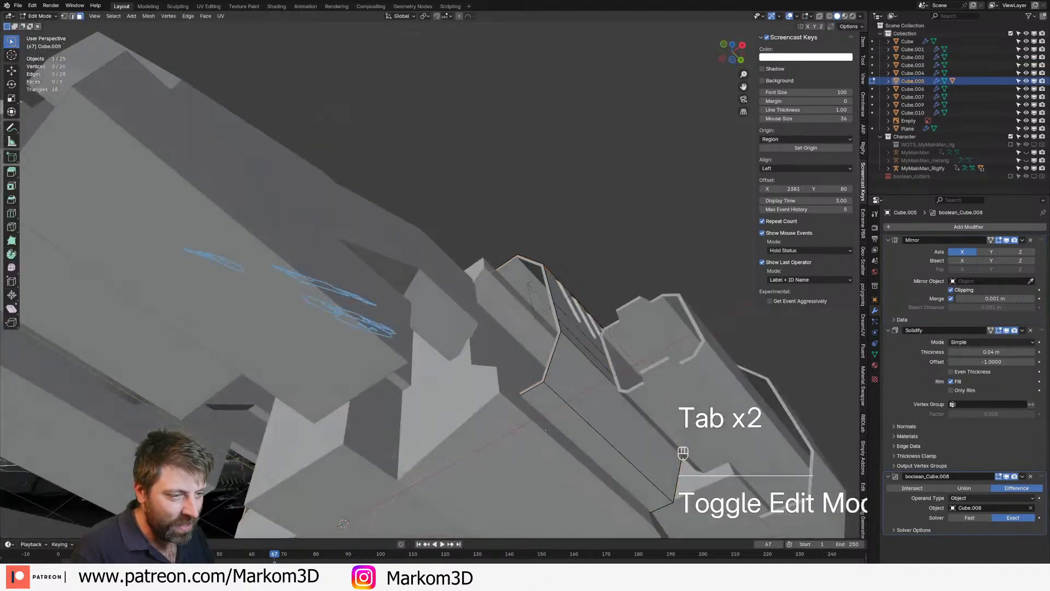
click(549, 405)
shift+click(587, 393)
key(g)
key(z)
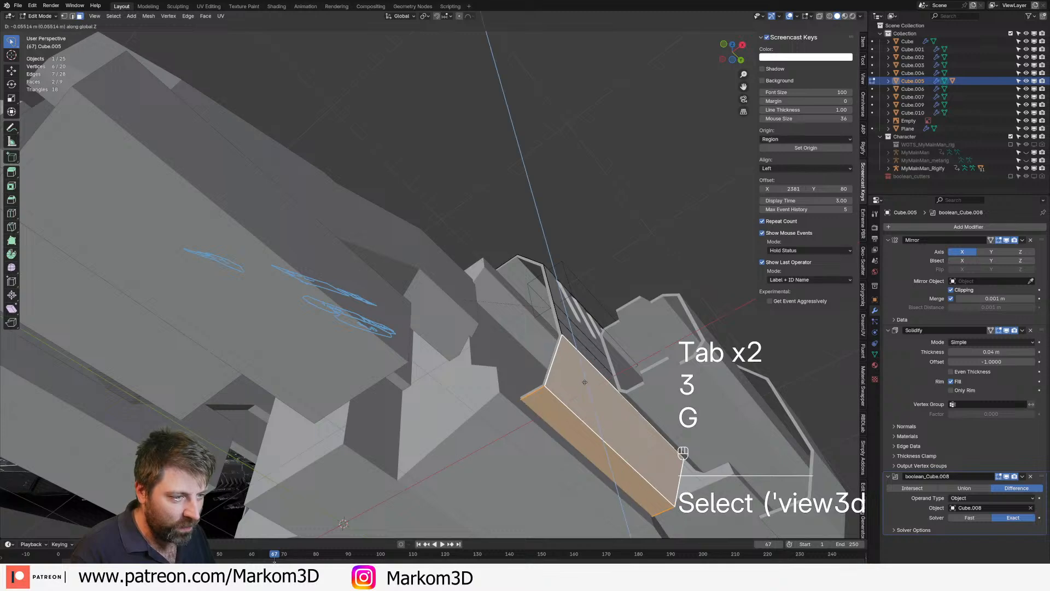
click(587, 394)
middle_drag(587, 393, 512, 399)
key(Tab)
Add a cylinder at the world origin and rotate its mesh in edit mode so its axis runs front to back
key(shift+s)
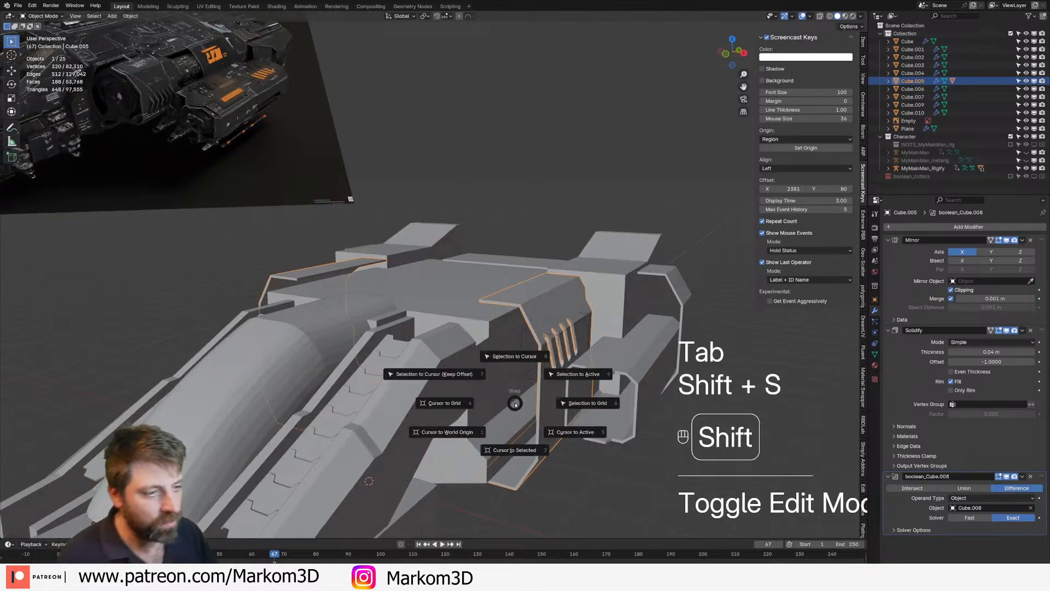
click(447, 438)
shift+middle_drag(447, 438, 458, 403)
key(shift+s)
key(shift+a)
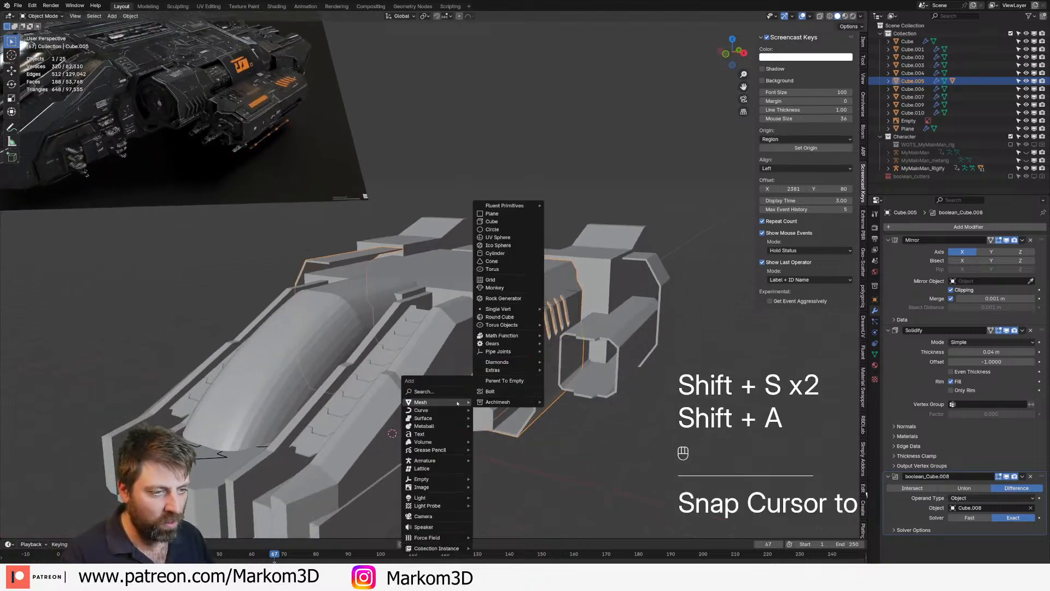
click(508, 255)
key(Tab)
key(r)
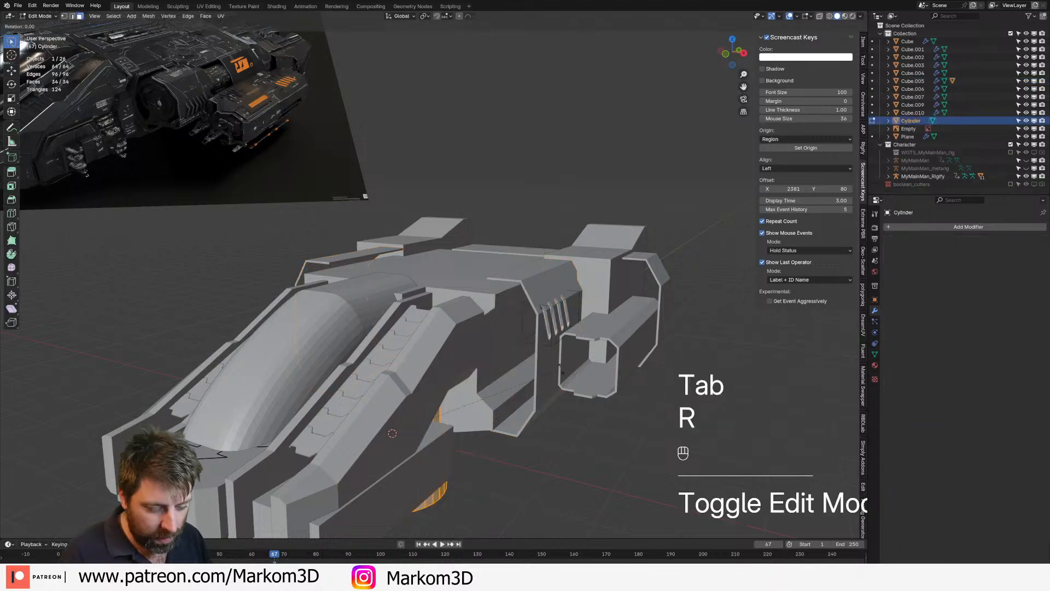
click(559, 366)
Move the cylinder out beside the hull in the top view and scale it down uniformly
key(KP_7)
key(g)
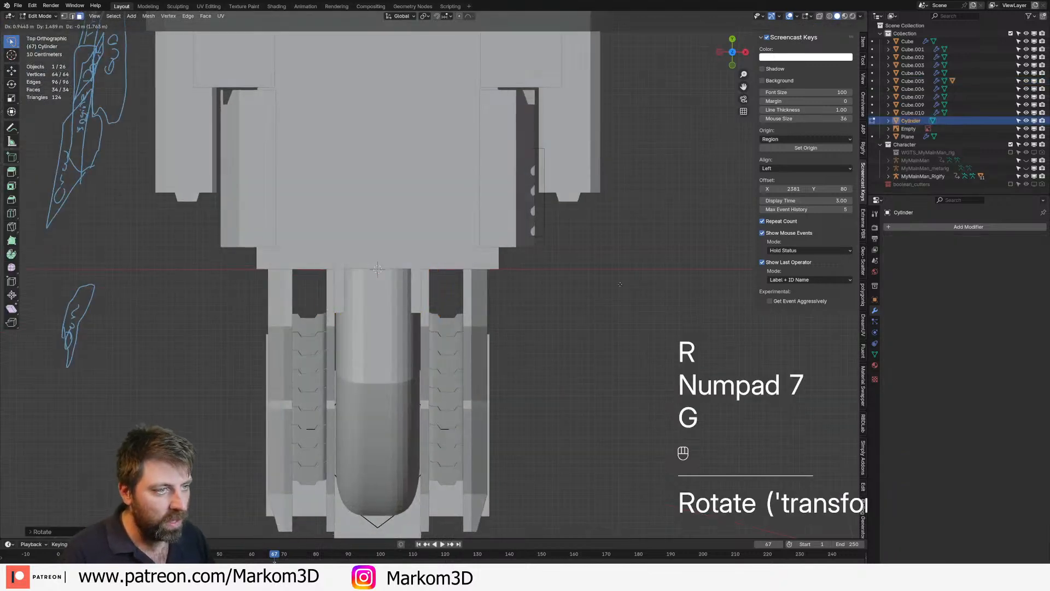
click(655, 304)
middle_drag(655, 304, 607, 416)
key(s)
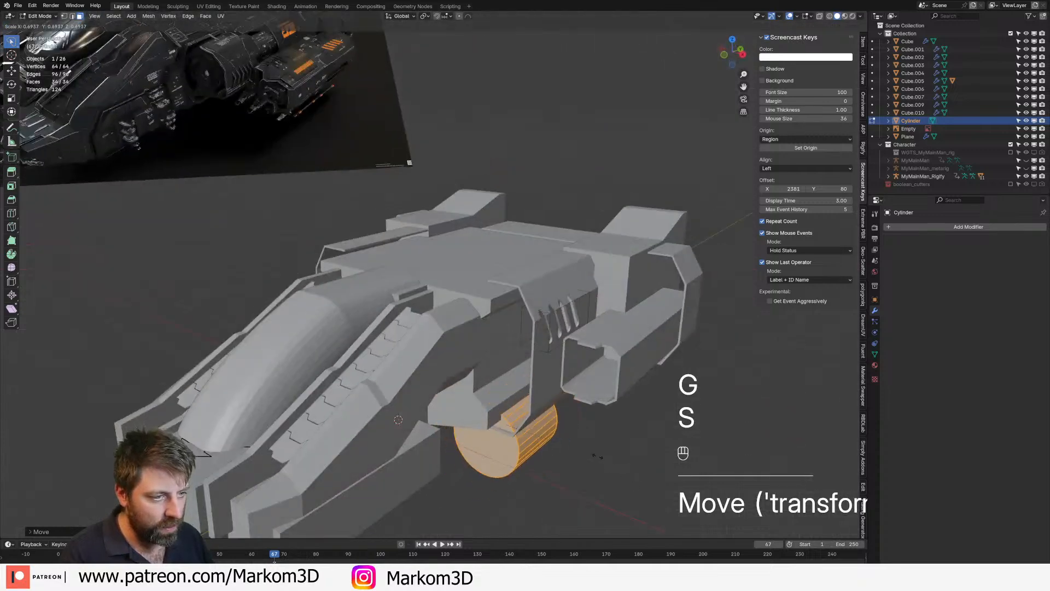
click(594, 453)
Position the cylinder in the side and front views so it sits between the hull and the vented side panel
key(KP_3)
key(g)
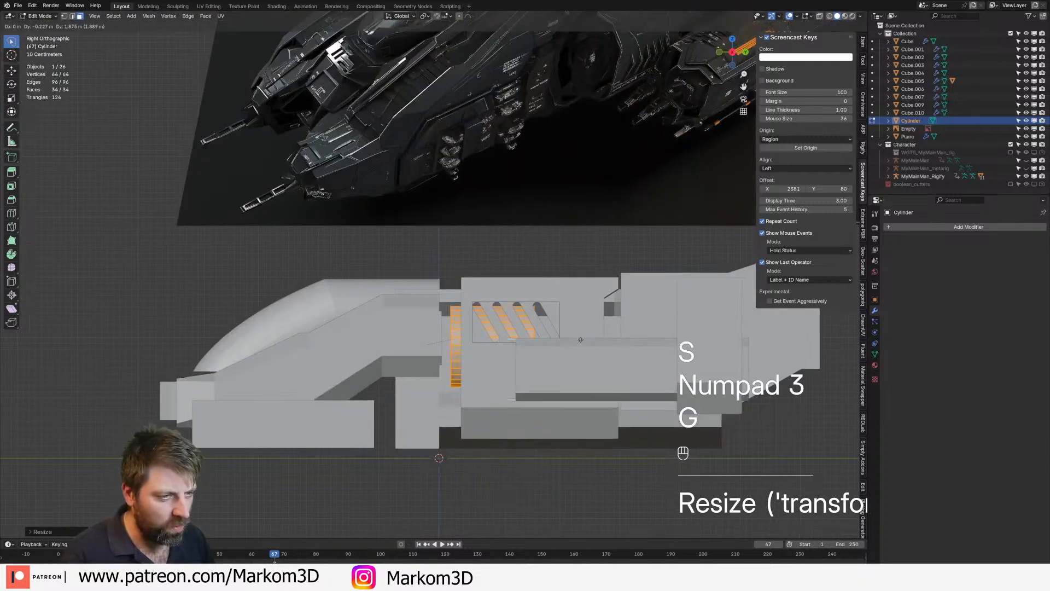
click(521, 302)
middle_drag(521, 301, 651, 373)
key(KP_3)
key(KP_1)
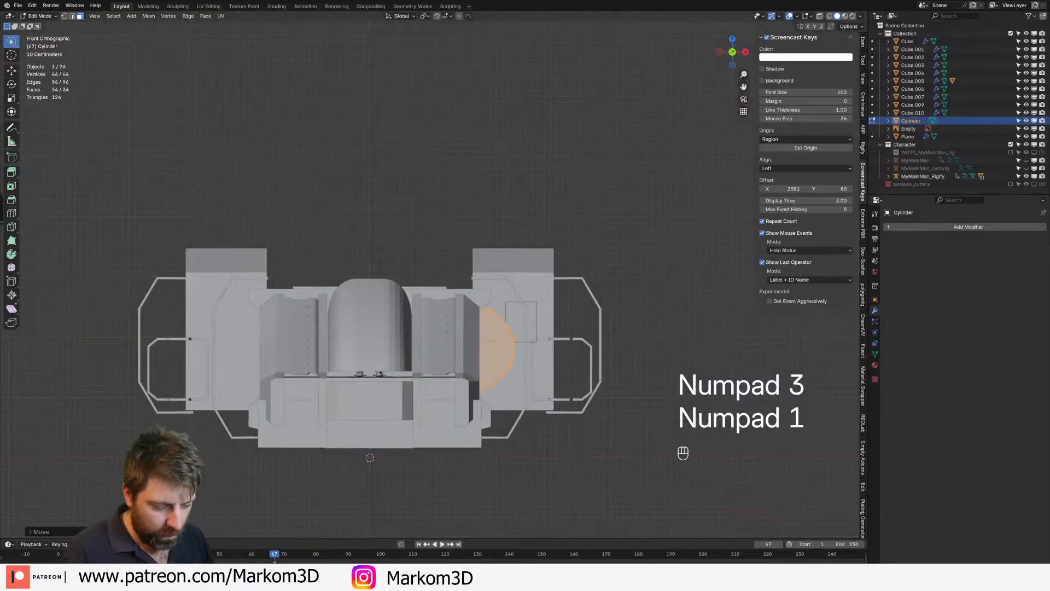
key(g)
click(572, 364)
middle_drag(573, 364, 542, 364)
Snap the 3D cursor to the cylinder's mesh and replace that mesh with a cube inside the same object
key(shift+s)
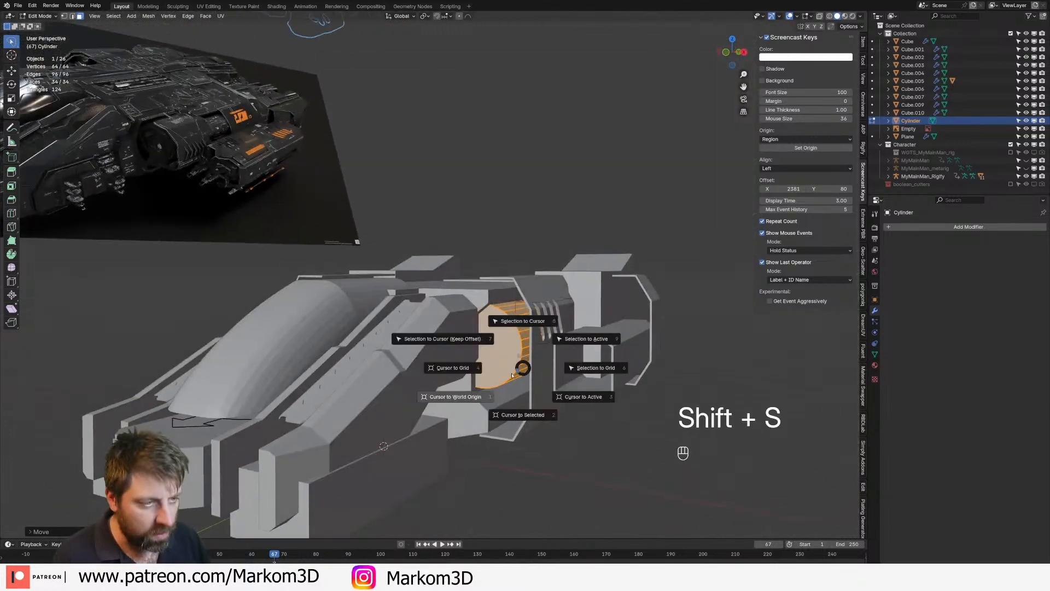
click(523, 414)
key(Tab)
key(Tab)
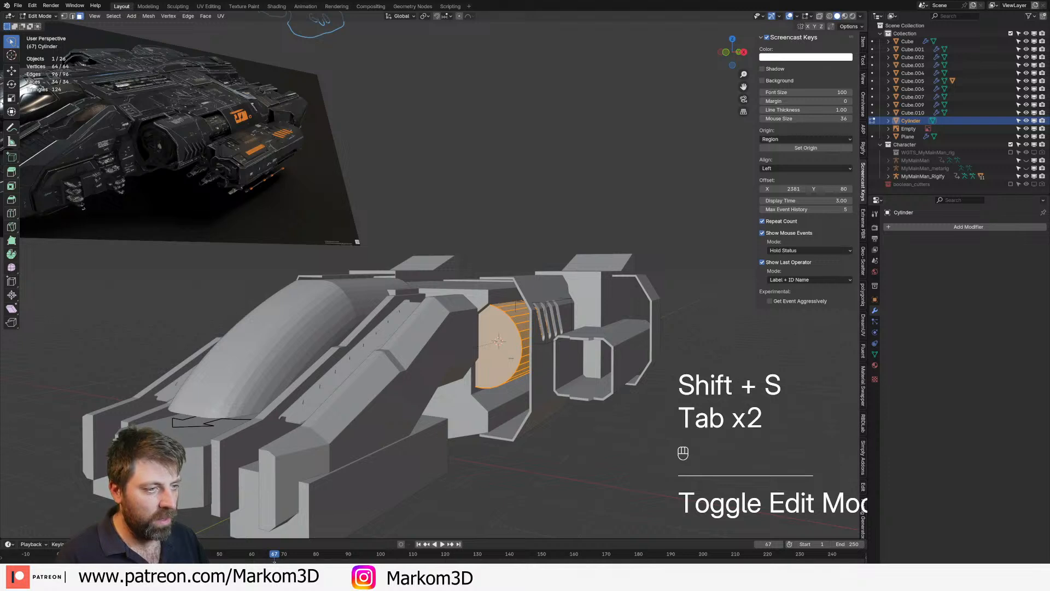
key(Delete)
click(510, 356)
key(shift+a)
click(529, 376)
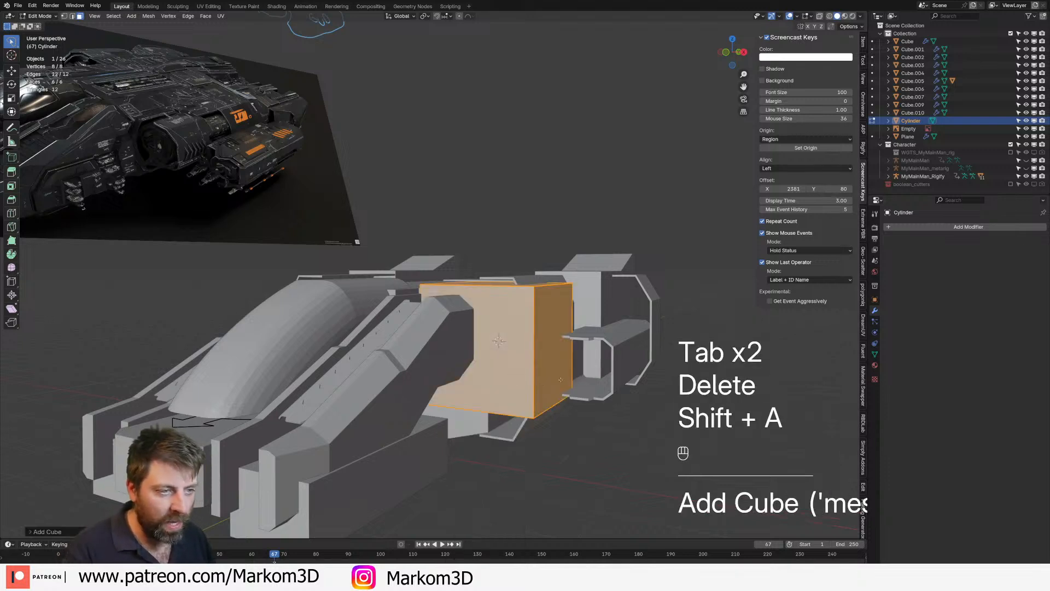
Scale the cube down and move it in the front view into the gap behind the vented side panel
key(s)
click(577, 377)
key(Tab)
key(Tab)
key(KP_3)
key(KP_1)
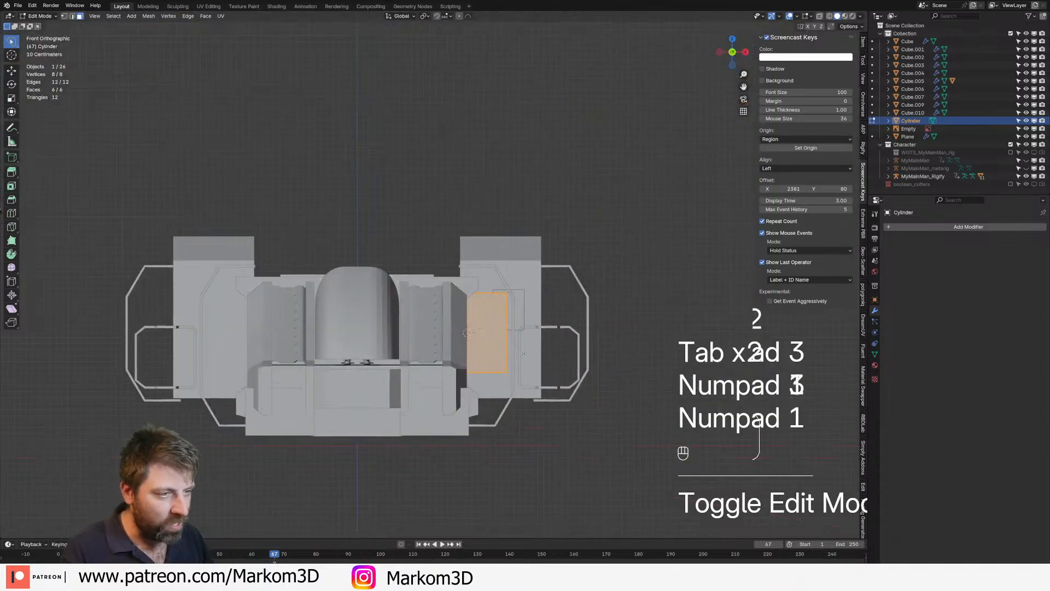
key(g)
click(528, 370)
Bevel the cube's four front-to-back edges into wide chamfers to give it an octagonal profile
middle_drag(528, 370, 520, 328)
click(529, 405)
key(2)
click(519, 272)
key(z)
click(394, 283)
shift+click(513, 277)
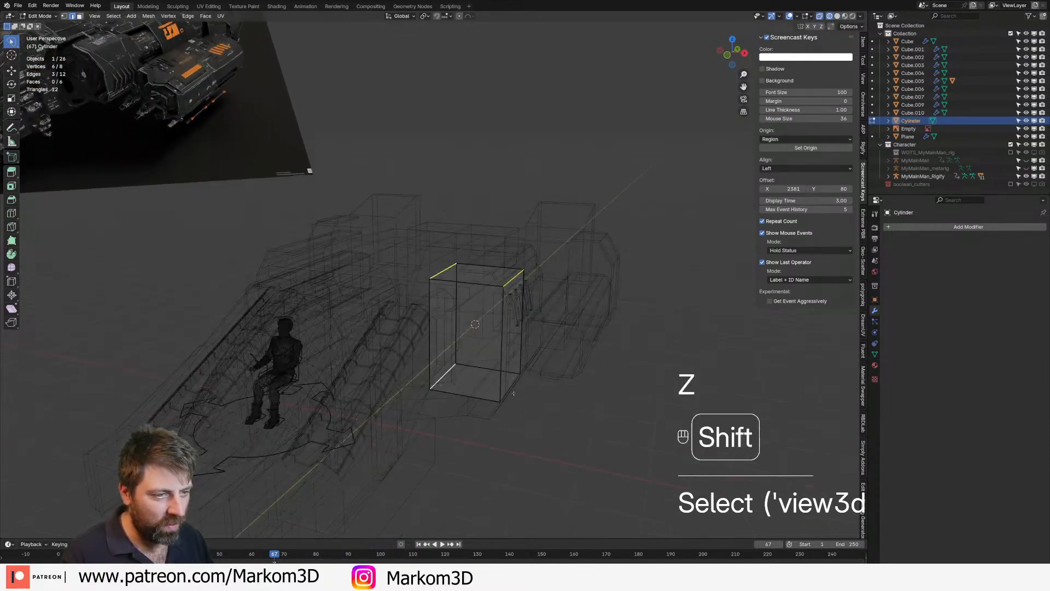
shift+click(495, 400)
key(z)
click(552, 405)
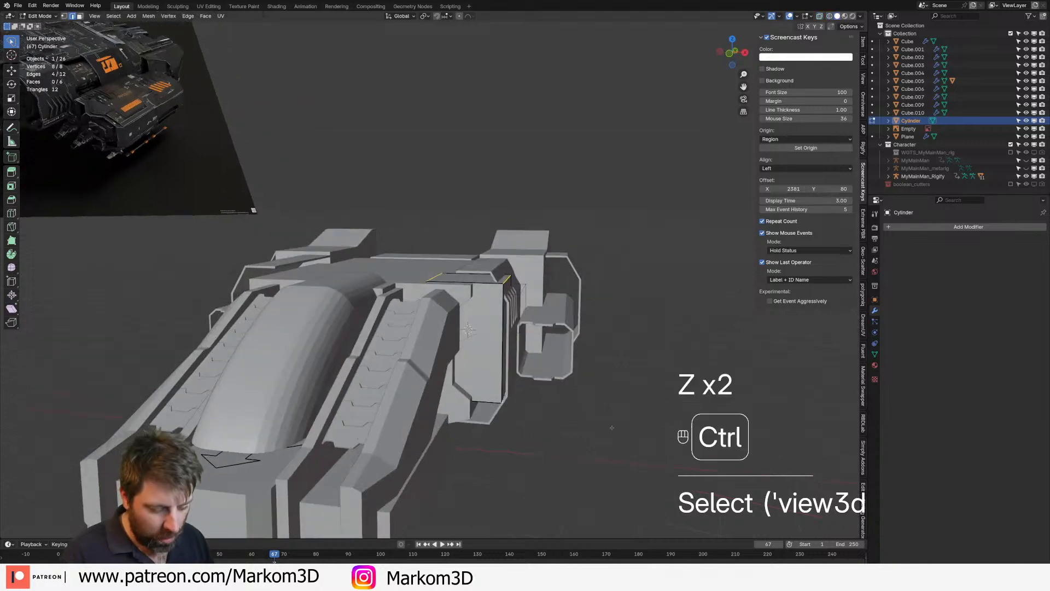
key(ctrl+b)
click(779, 518)
Bevel the octagonal block's eight lengthwise edges with 3 segments and a small width of about 0.04 m
shift+middle_drag(765, 493, 773, 511)
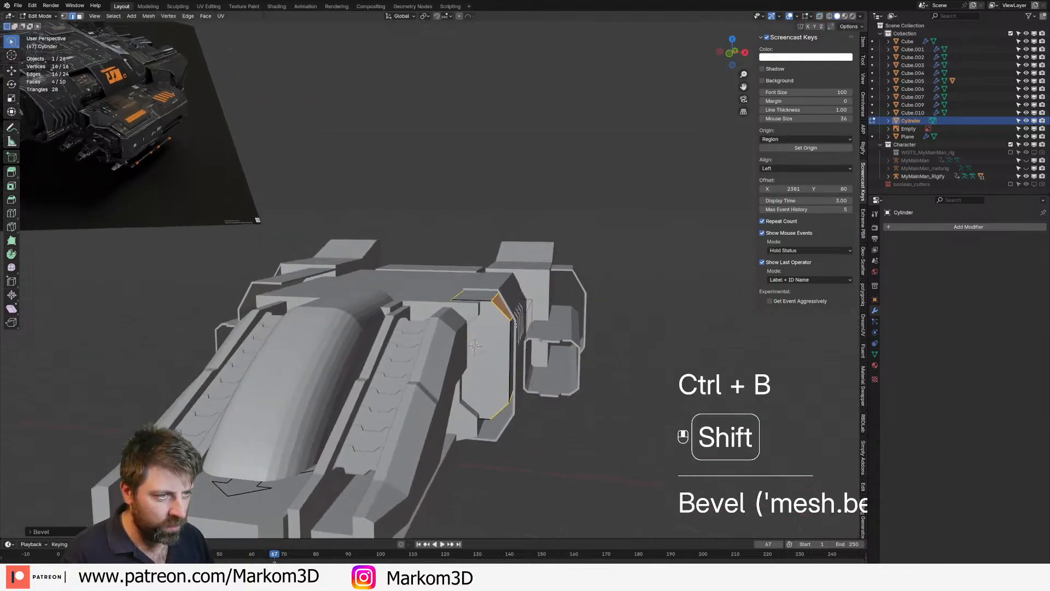
click(509, 316)
key(z)
click(478, 293)
middle_drag(480, 288, 459, 298)
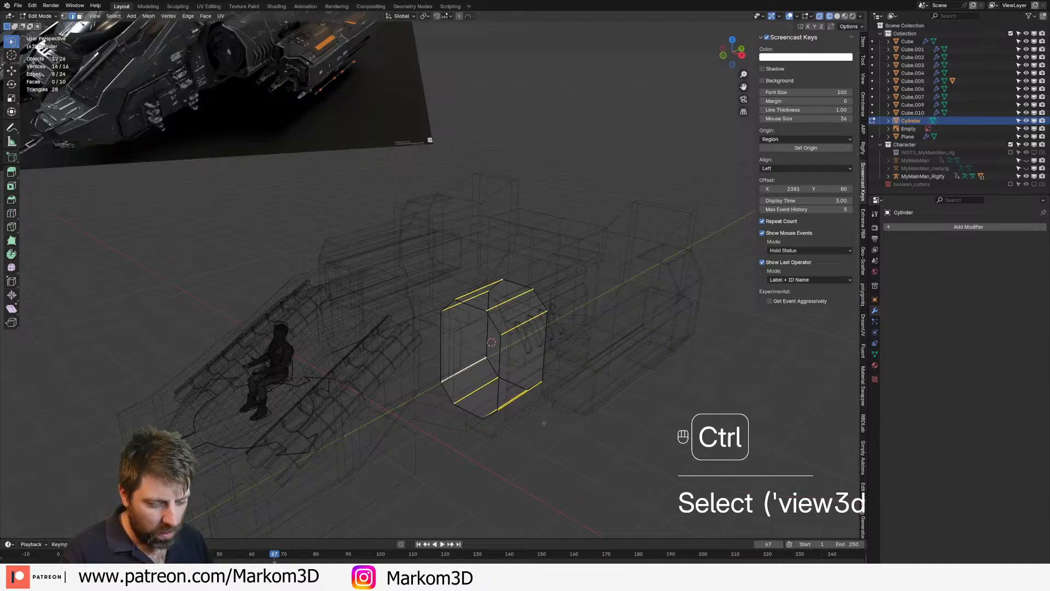
key(ctrl+b)
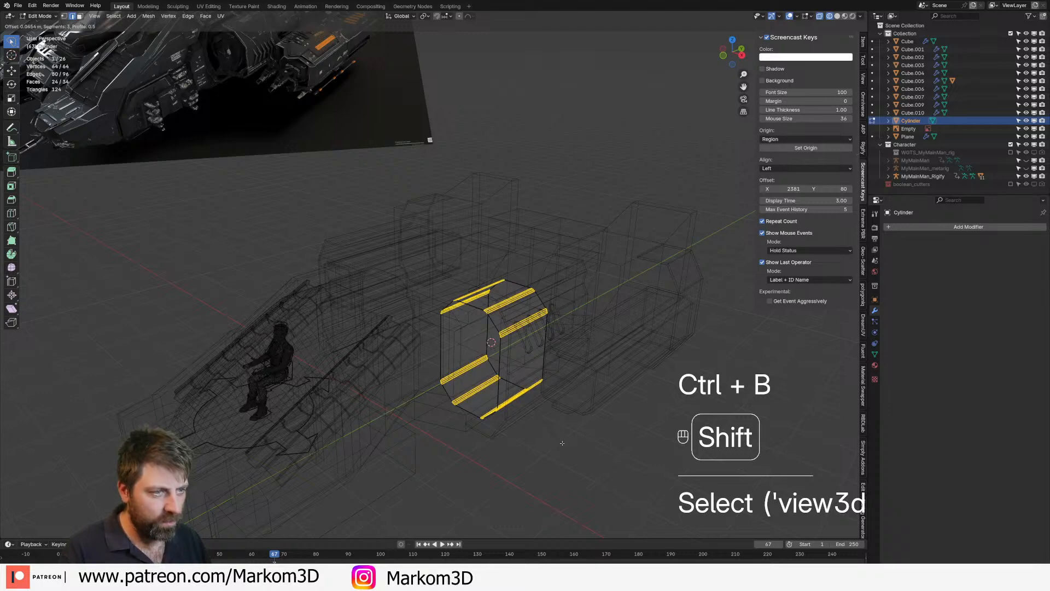
click(559, 435)
Scale the whole octagonal block down and reposition it in the front view to fit inside the vented side panel
key(a)
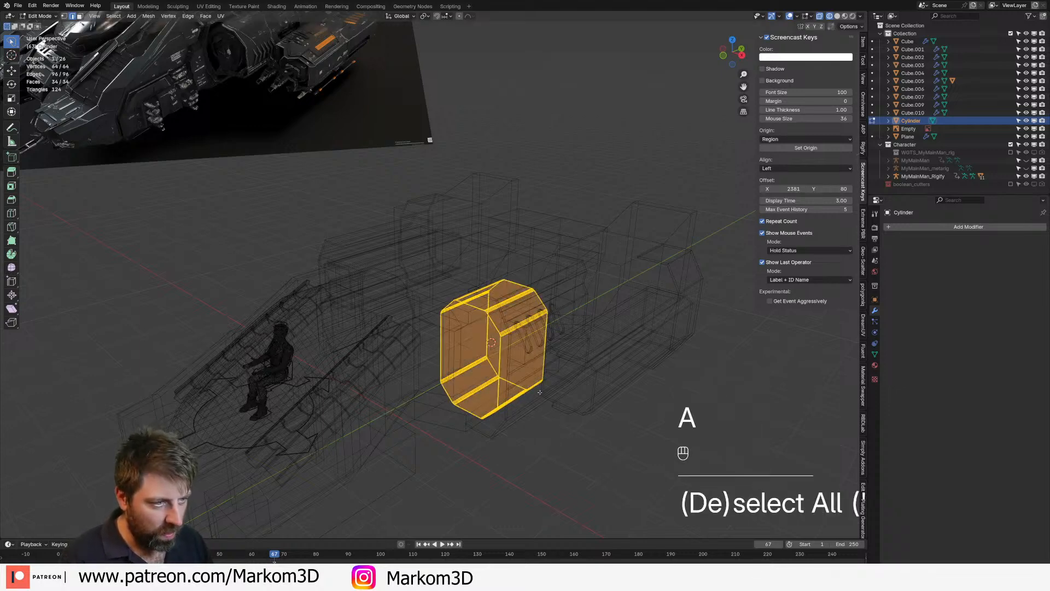
key(KP_3)
key(KP_1)
key(s)
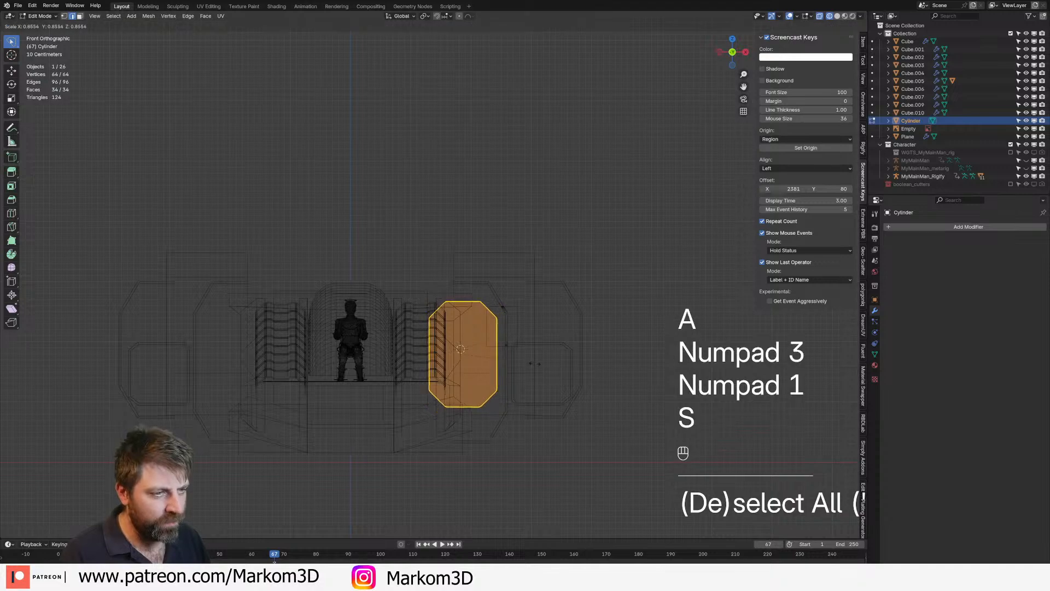
click(537, 364)
key(g)
click(542, 365)
key(z)
mouse_move(542, 366)
middle_down()
mouse_move(543, 345)
mouse_move(537, 383)
mouse_move(492, 383)
middle_up()
key(s)
click(537, 362)
click(552, 352)
scroll(536, 383, up, 2)
Open the main hull for editing and flatten its outer side vertices into one plane by scaling them to 0 in the top view
key(Tab)
click(438, 410)
key(Tab)
key(3)
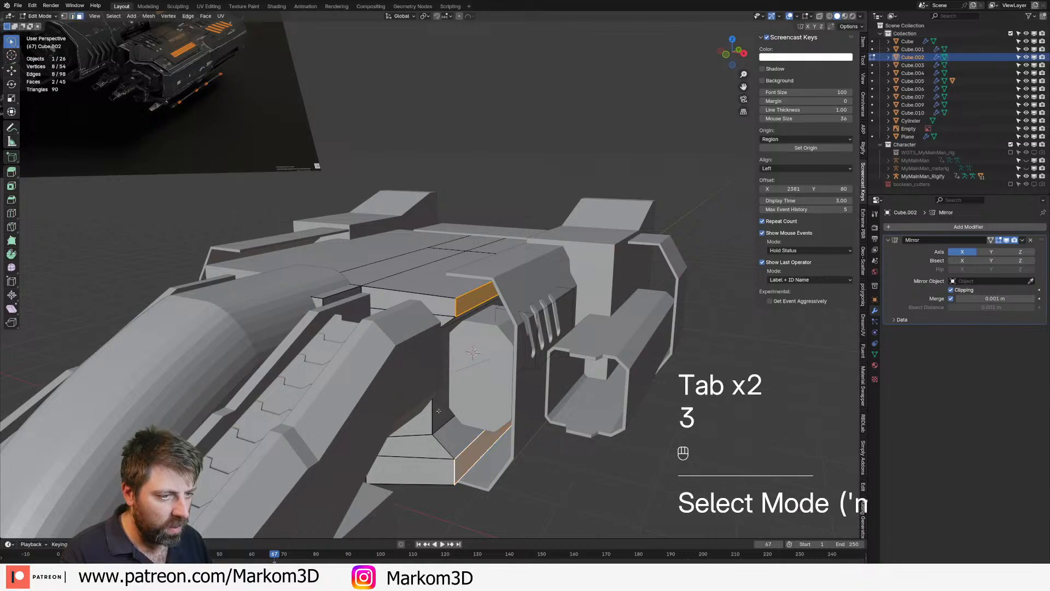
click(439, 410)
middle_drag(475, 423, 368, 414)
key(z)
click(365, 413)
key(a)
middle_drag(648, 421, 588, 420)
shift+middle_drag(588, 420, 514, 383)
middle_drag(438, 377, 388, 303)
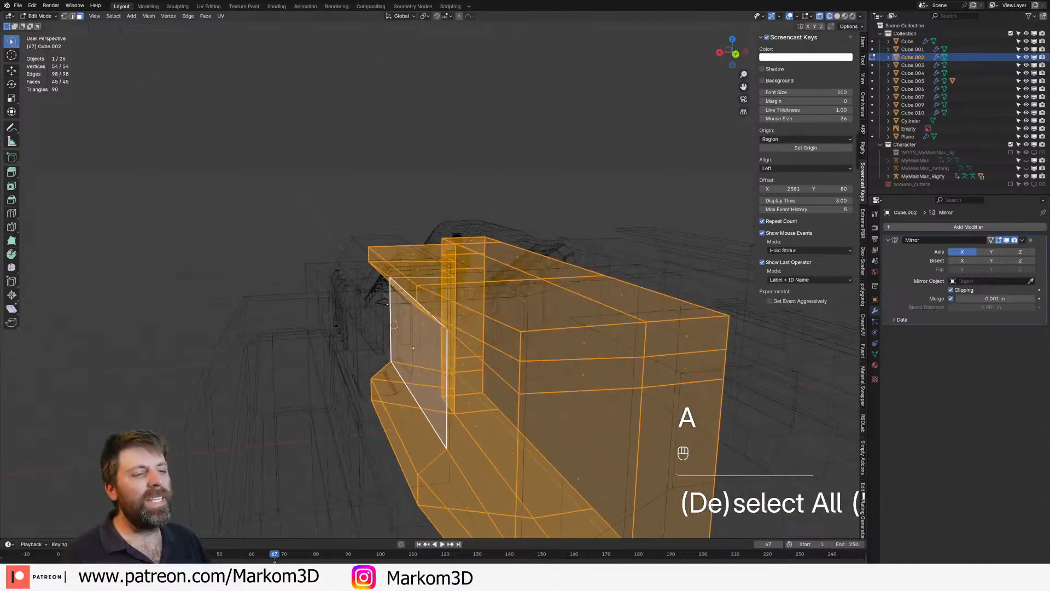
key(KP_7)
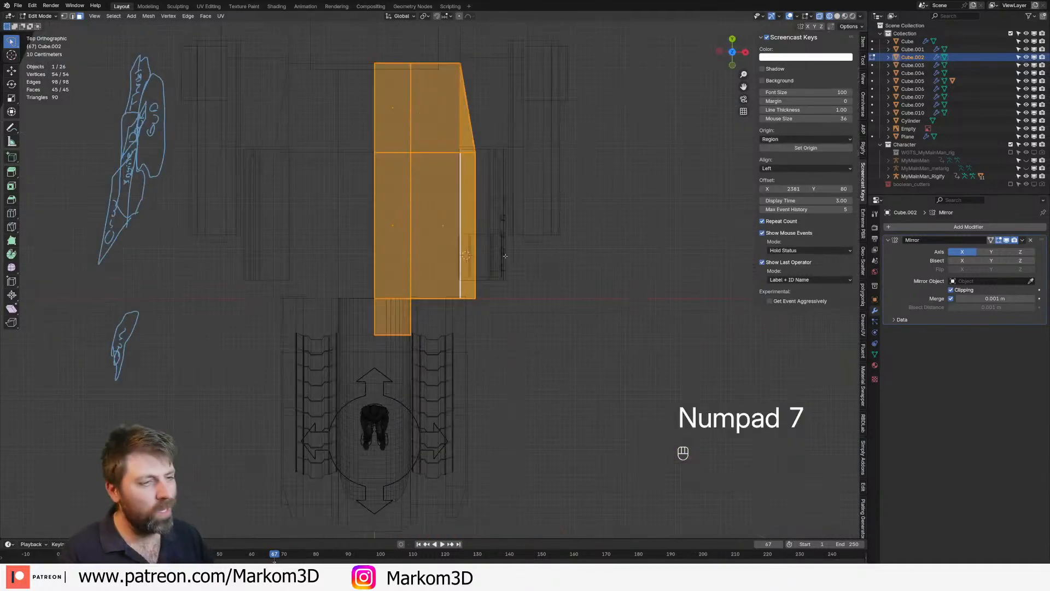
key(z)
key(1)
click(508, 265)
key(b)
drag(519, 86, 448, 394)
key(s)
key(0)
key(Return)
Select the hull's upper and lower outer side strips, four faces, and move them outward along X by about 0.2 m
mouse_move(624, 371)
middle_down()
mouse_move(568, 324)
mouse_move(547, 328)
mouse_move(528, 309)
middle_up()
key(z)
click(607, 323)
key(3)
key(3)
drag(412, 295, 415, 302)
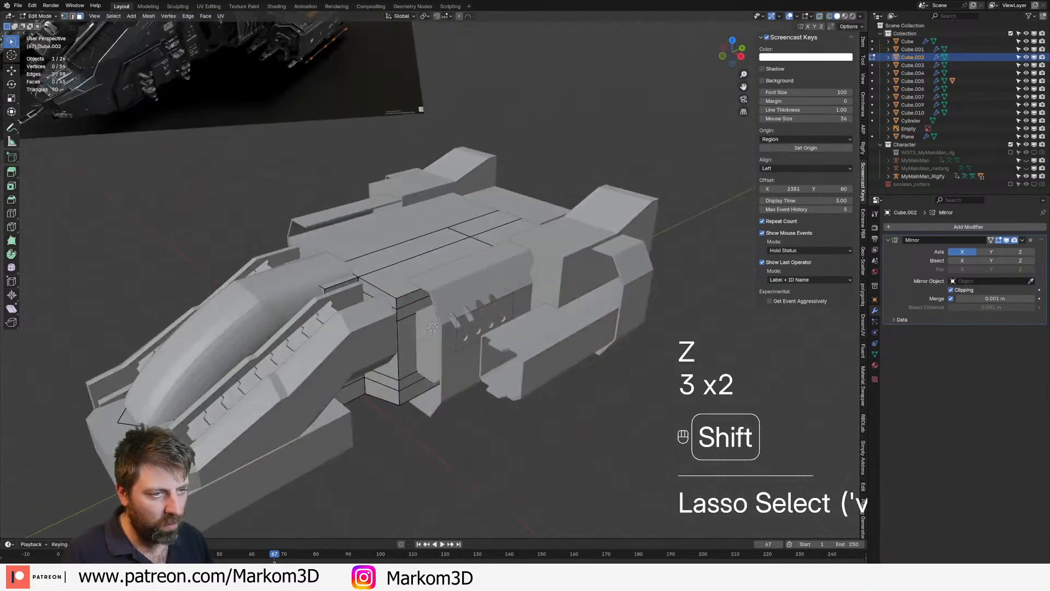
key(3)
click(411, 393)
shift+click(416, 296)
key(z)
click(473, 274)
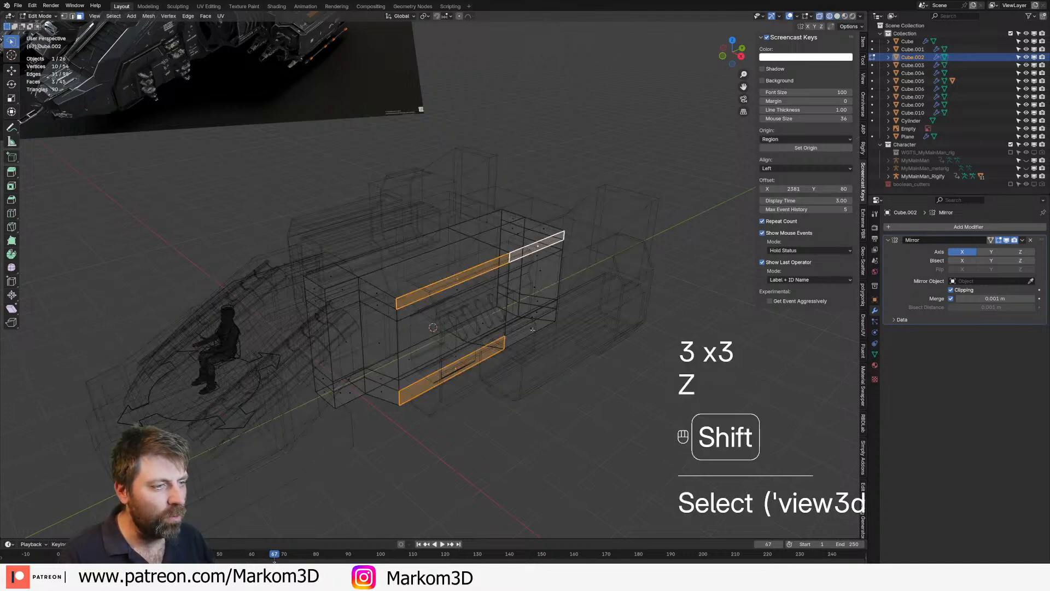
key(z)
click(589, 330)
middle_drag(579, 323, 599, 322)
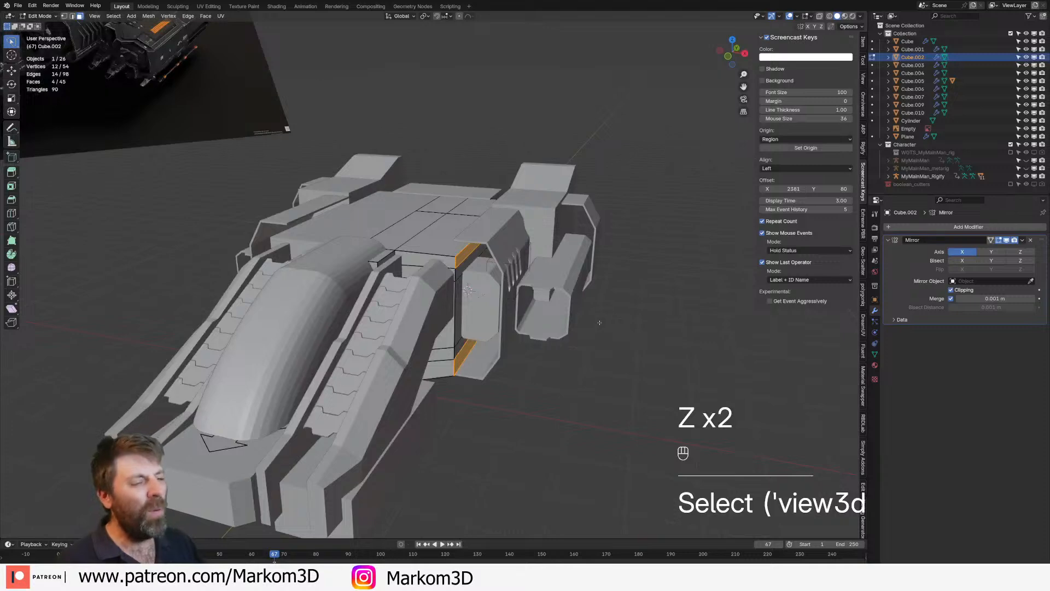
key(g)
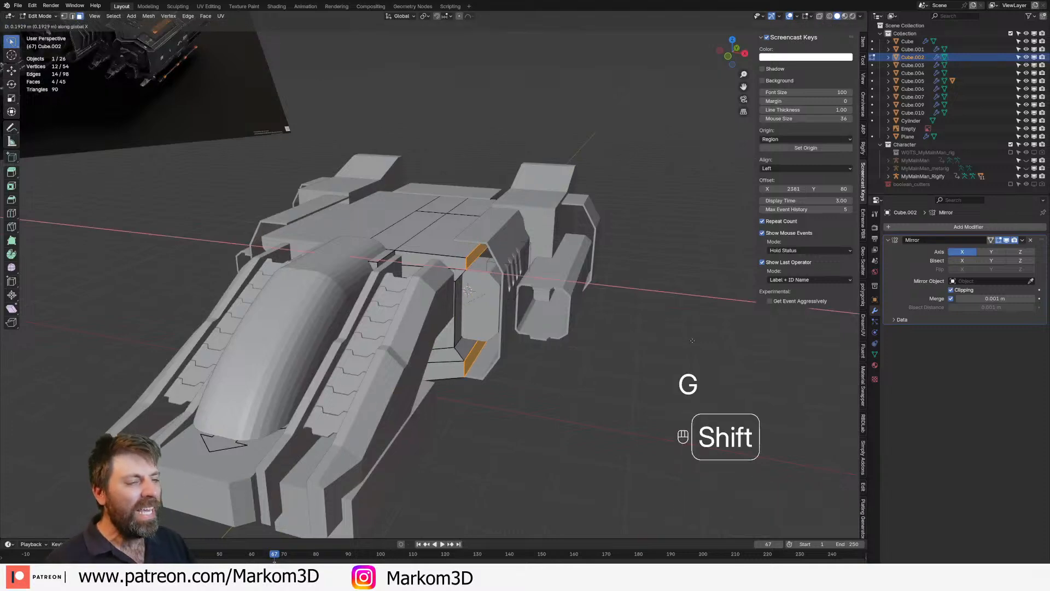
shift+click(662, 348)
key(Tab)
key(Tab)
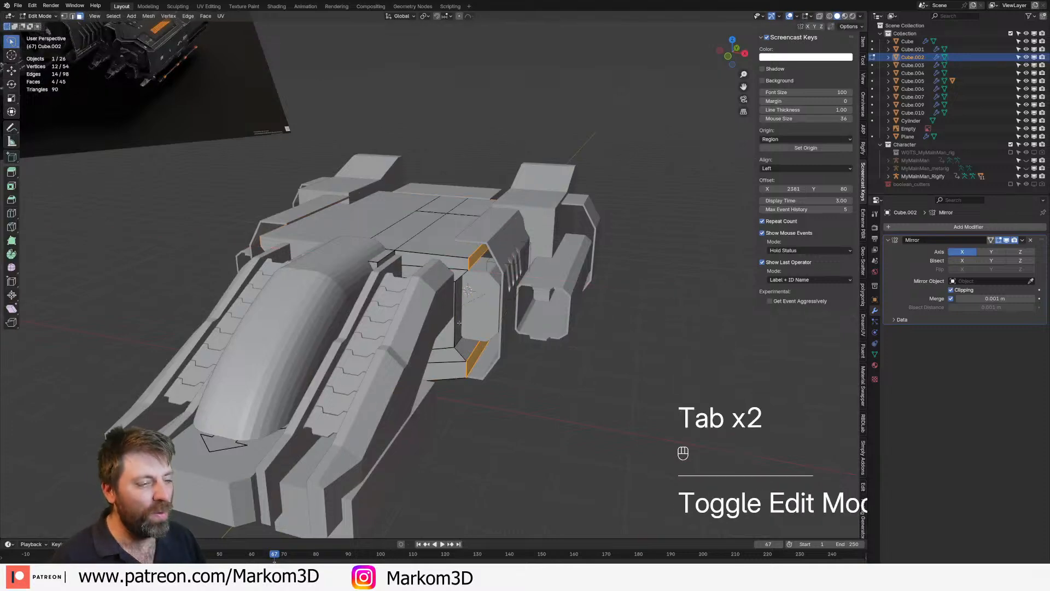
Select the hull's front and side-recess faces around the octagonal block, and shift them to refit the recess to the block
middle_drag(469, 342, 446, 274)
shift+click(442, 263)
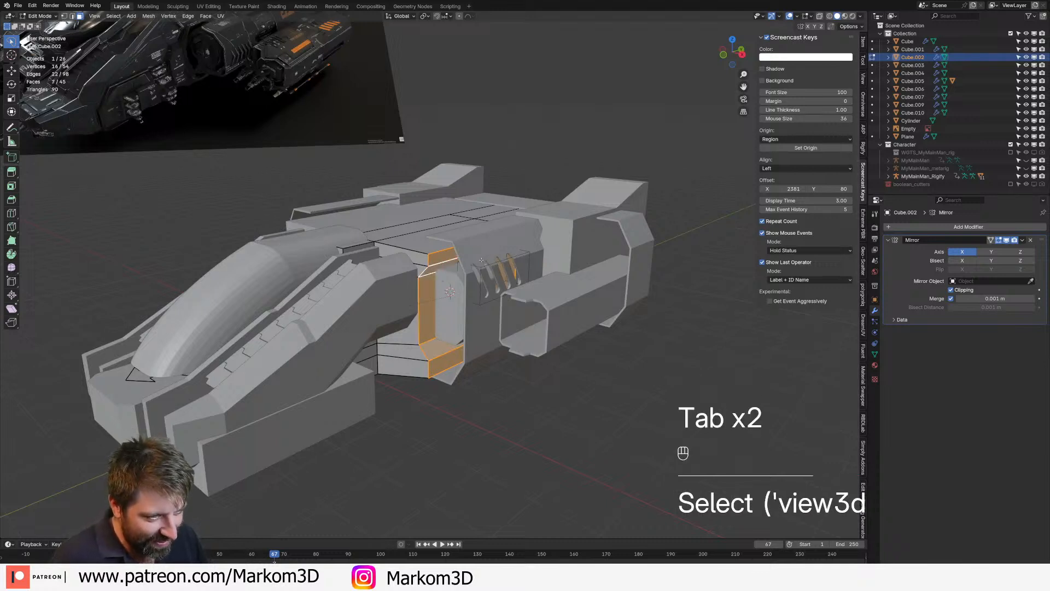
key(z)
click(533, 260)
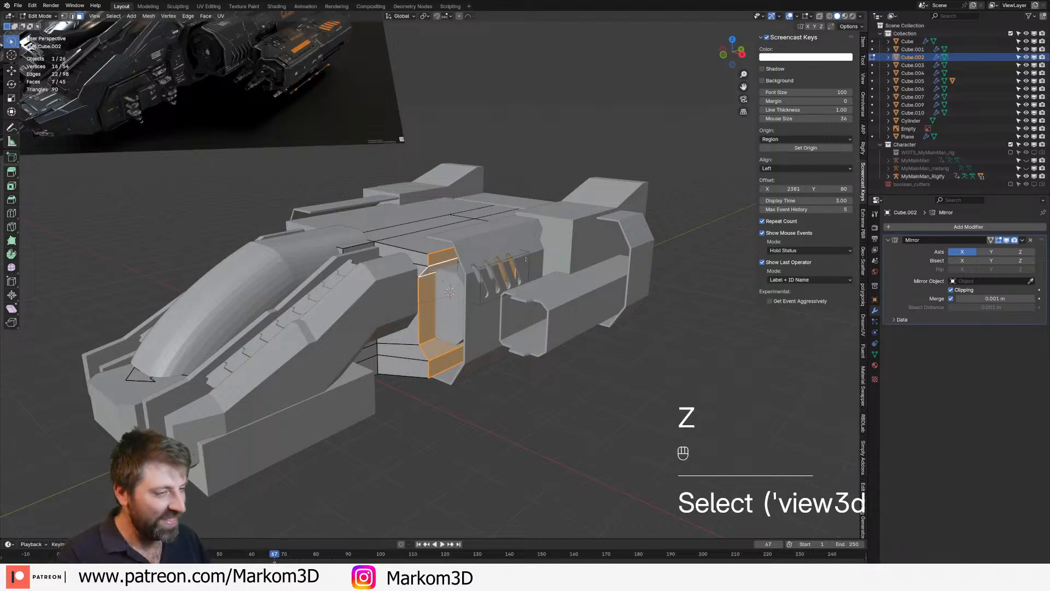
key(c)
scroll(589, 246, down, 5)
mouse_move(589, 245)
mouse_down()
mouse_move(583, 231)
mouse_move(585, 343)
mouse_up()
right_click(564, 318)
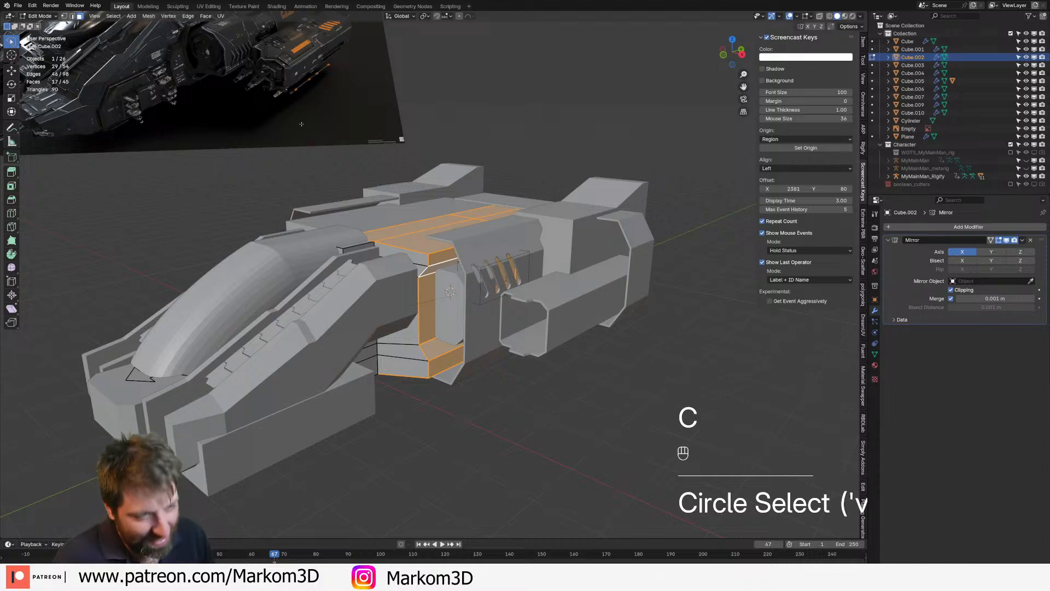
key(c)
middle_drag(405, 114, 432, 27)
right_click(430, 113)
shift+click(443, 328)
middle_drag(446, 331, 495, 391)
scroll(511, 403, up, 3)
key(g)
shift+click(472, 395)
scroll(437, 399, up, 3)
key(Tab)
Move the inner side vertices of the octagonal block outward along X by about 0.06 m in the front view
click(520, 344)
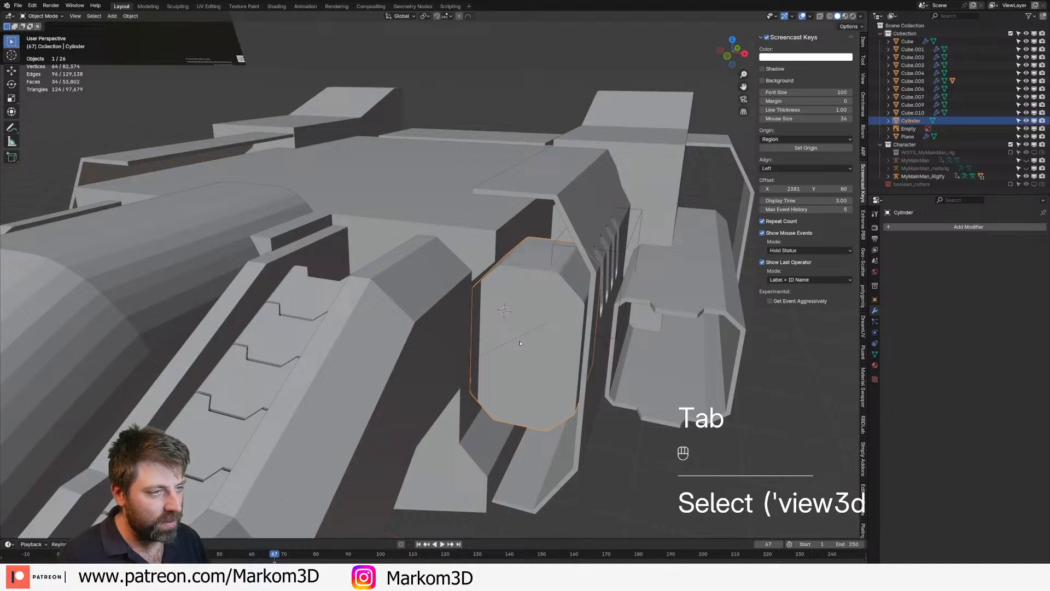
key(Tab)
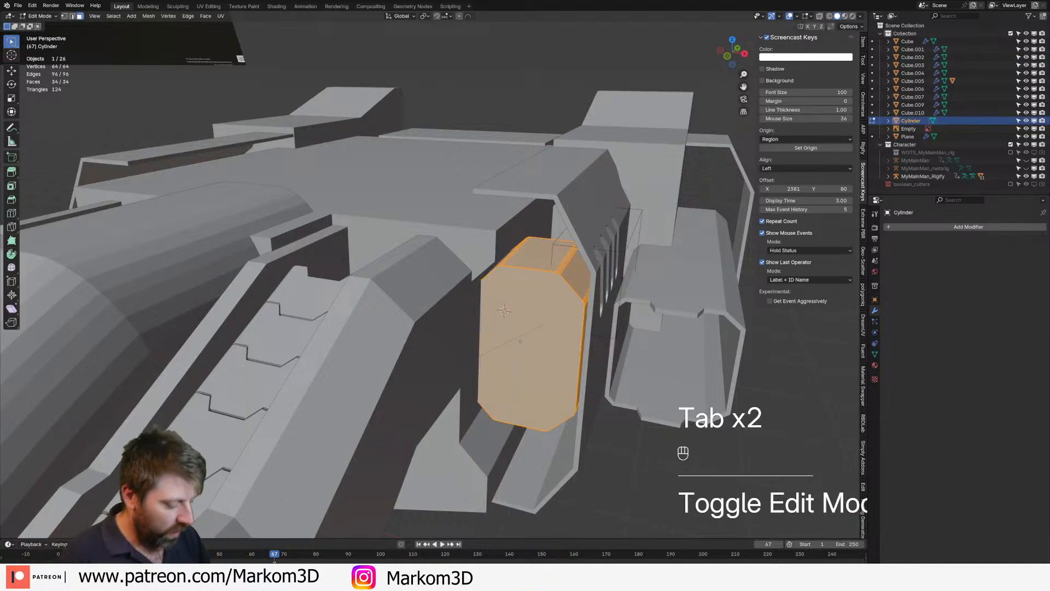
key(KP_3)
key(KP_1)
key(z)
key(1)
click(548, 198)
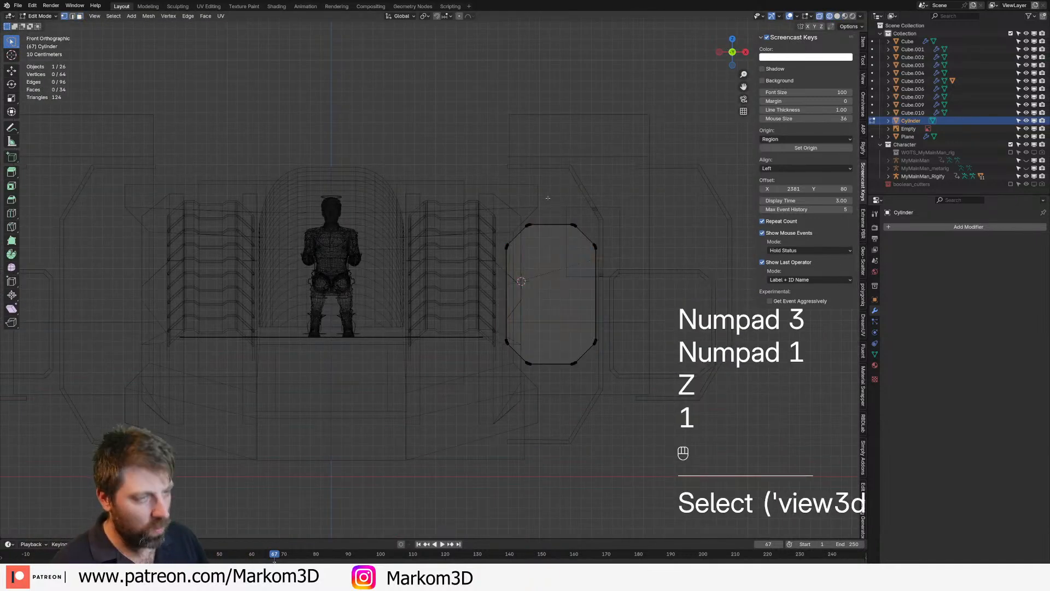
key(b)
drag(548, 196, 437, 431)
key(g)
middle_click(487, 426)
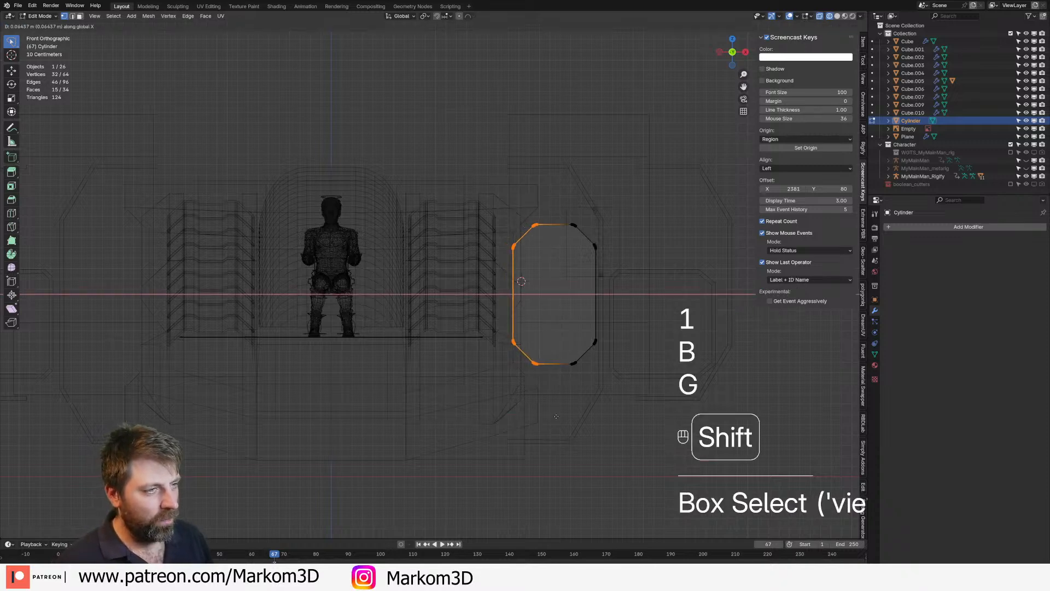
click(620, 417)
key(z)
click(663, 416)
middle_drag(663, 417, 624, 432)
Select the whole octagonal block and reposition it between the hull and the vented side panel
key(Tab)
key(Tab)
key(a)
key(g)
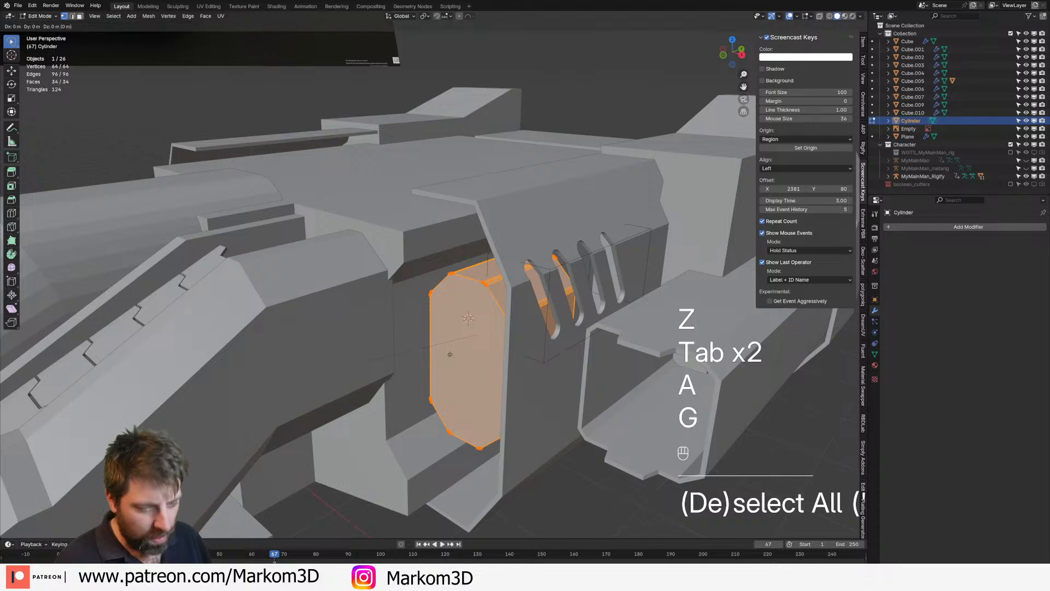
click(421, 369)
middle_drag(421, 370, 561, 164)
Examine the vented side panel and the main hull in edit mode to check their fit around the octagonal block
key(Tab)
key(Tab)
key(Tab)
click(561, 164)
key(Tab)
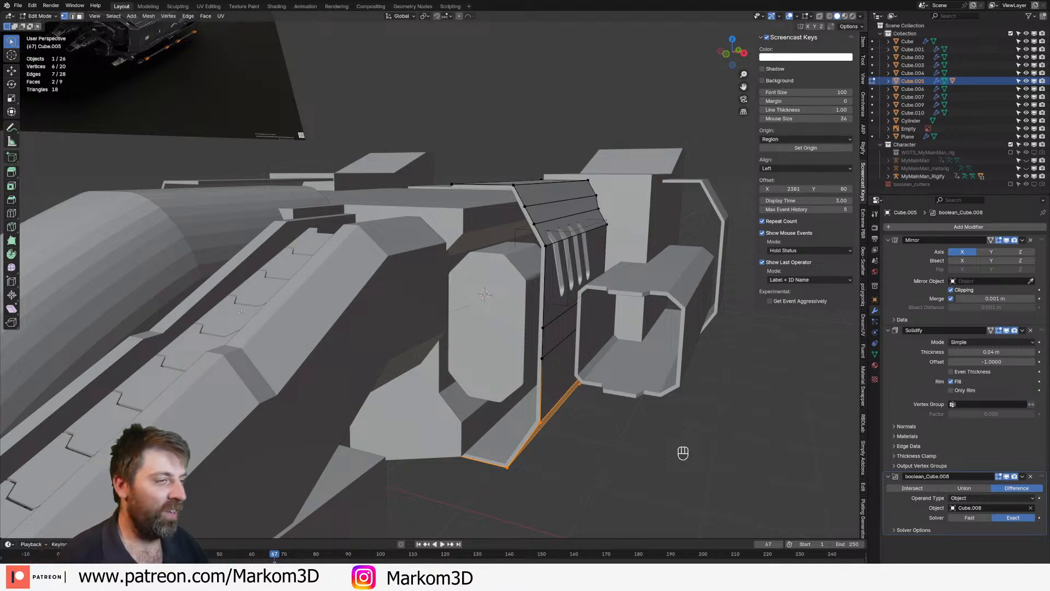
middle_drag(242, 314, 213, 326)
middle_drag(488, 274, 674, 349)
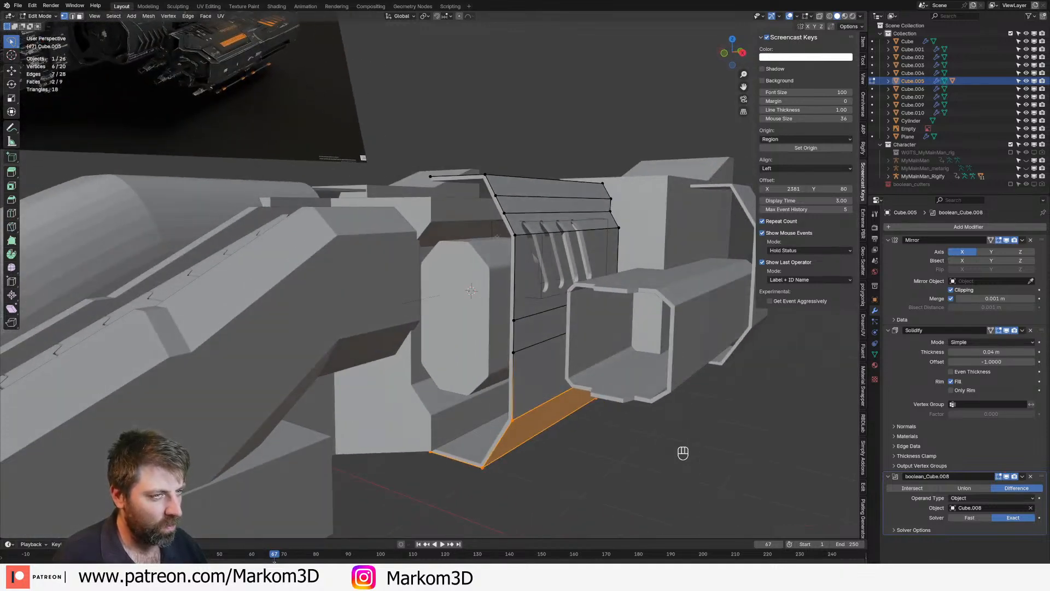
middle_drag(495, 301, 473, 249)
middle_drag(605, 163, 558, 181)
key(Tab)
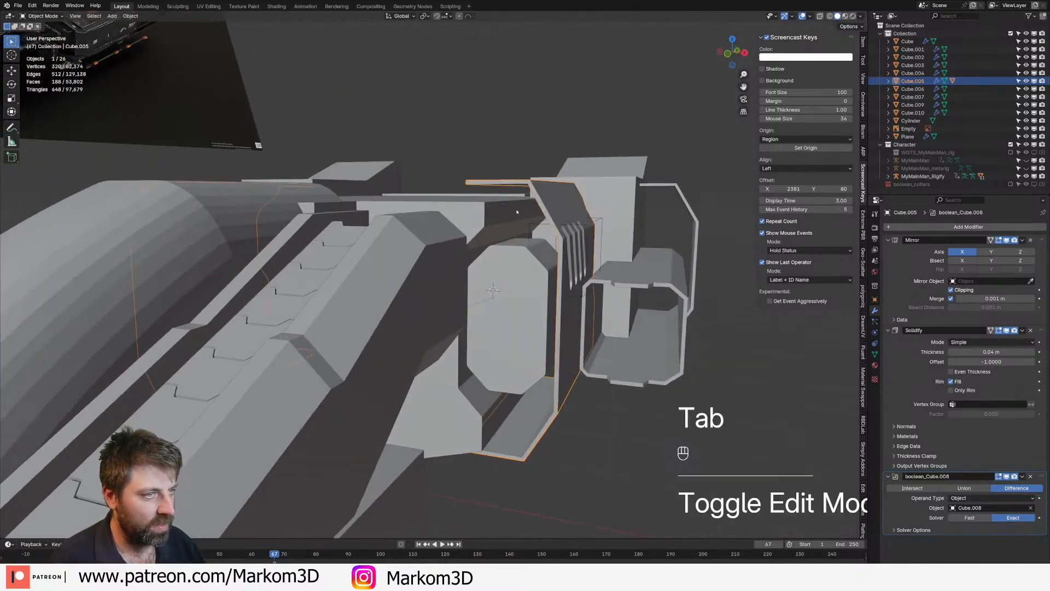
click(517, 215)
key(Tab)
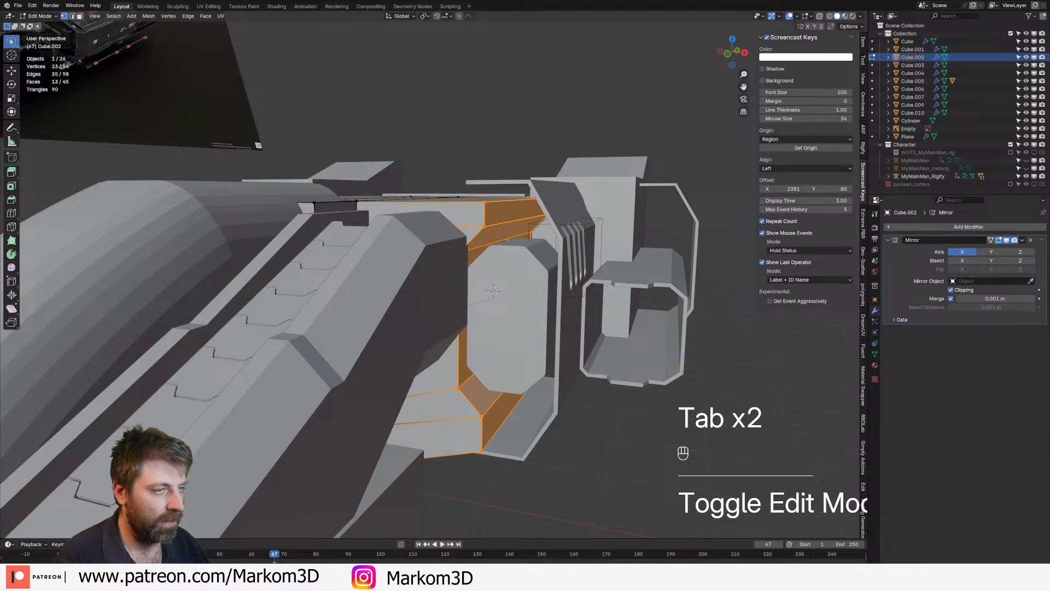
key(3)
key(Tab)
Scale the whole octagonal block slightly and nudge it along X to fit between the hull recess and side panel
click(544, 355)
key(Tab)
key(a)
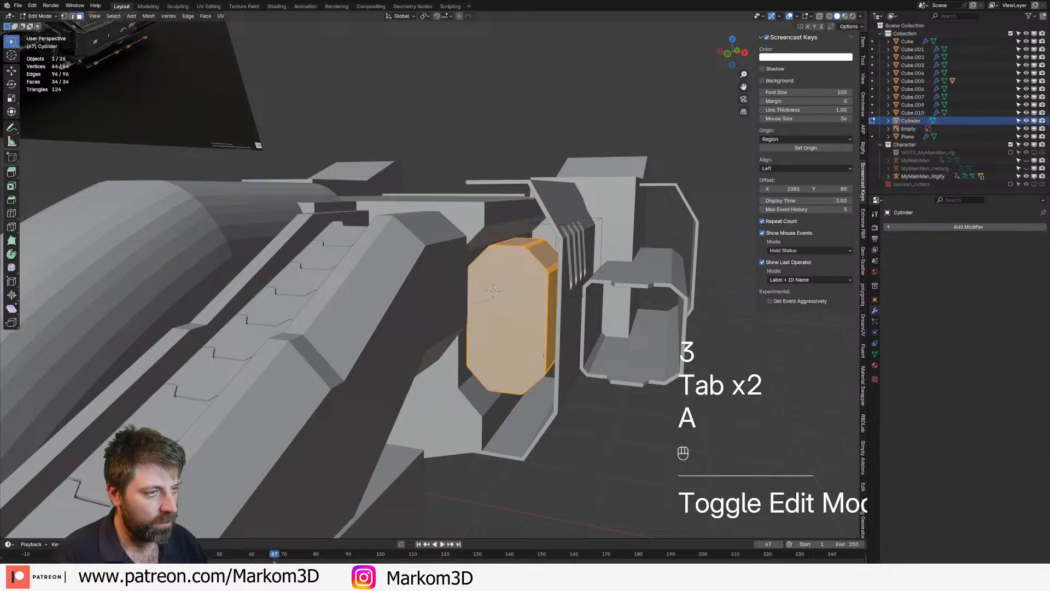
key(s)
click(547, 359)
middle_drag(546, 359, 550, 357)
key(g)
key(x)
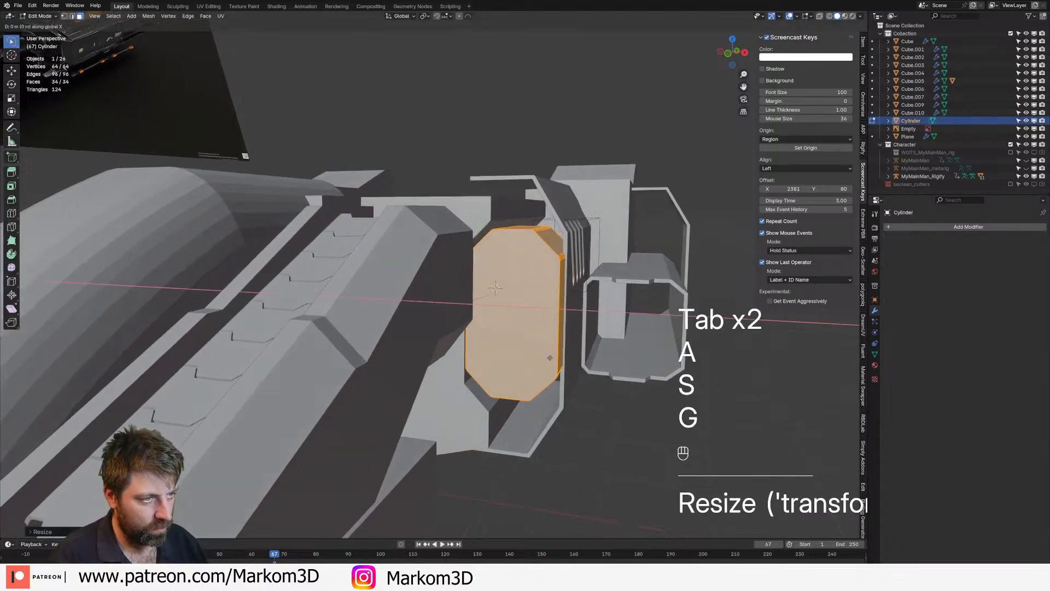
click(585, 360)
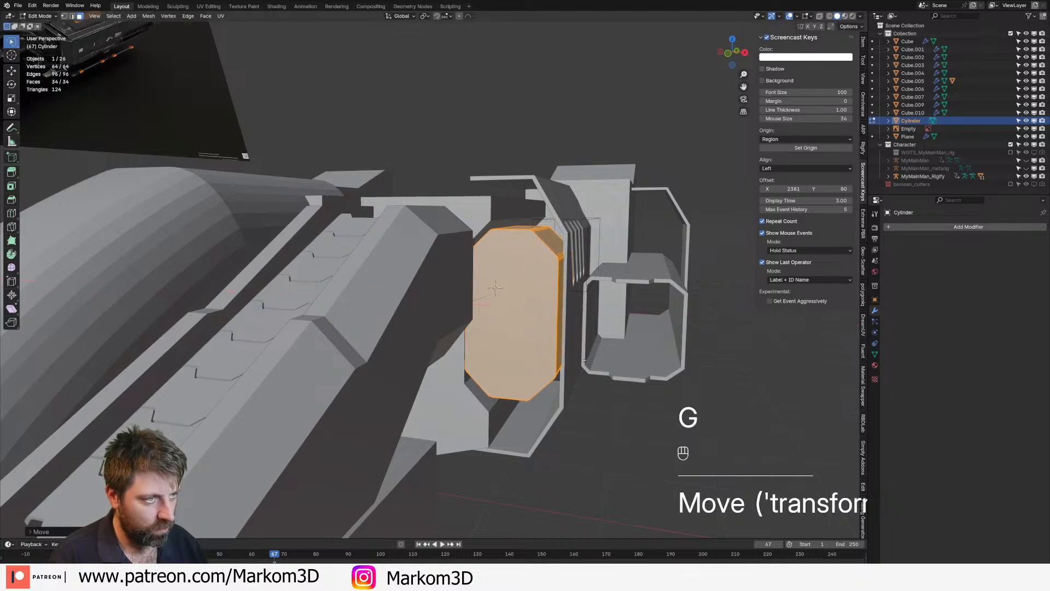
Select the front and rear end faces of the octagonal block and delete them to leave an open tube
mouse_move(586, 365)
middle_down()
mouse_move(579, 376)
mouse_move(471, 380)
mouse_move(479, 375)
middle_up()
scroll(544, 372, down, 1)
key(z)
click(421, 371)
key(z)
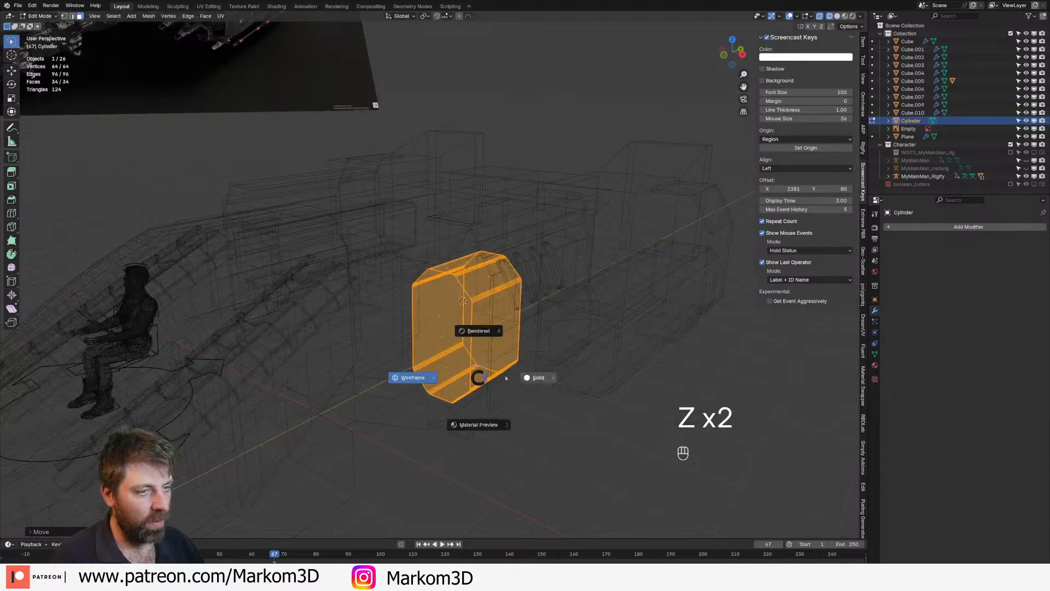
click(535, 375)
key(3)
click(475, 332)
shift+middle_drag(591, 338, 578, 331)
mouse_move(579, 331)
middle_down()
mouse_move(496, 337)
mouse_move(496, 357)
mouse_move(552, 331)
mouse_move(506, 317)
mouse_move(481, 339)
middle_up()
key(z)
click(446, 337)
key(z)
click(535, 357)
key(z)
key(z)
click(438, 313)
shift+click(469, 337)
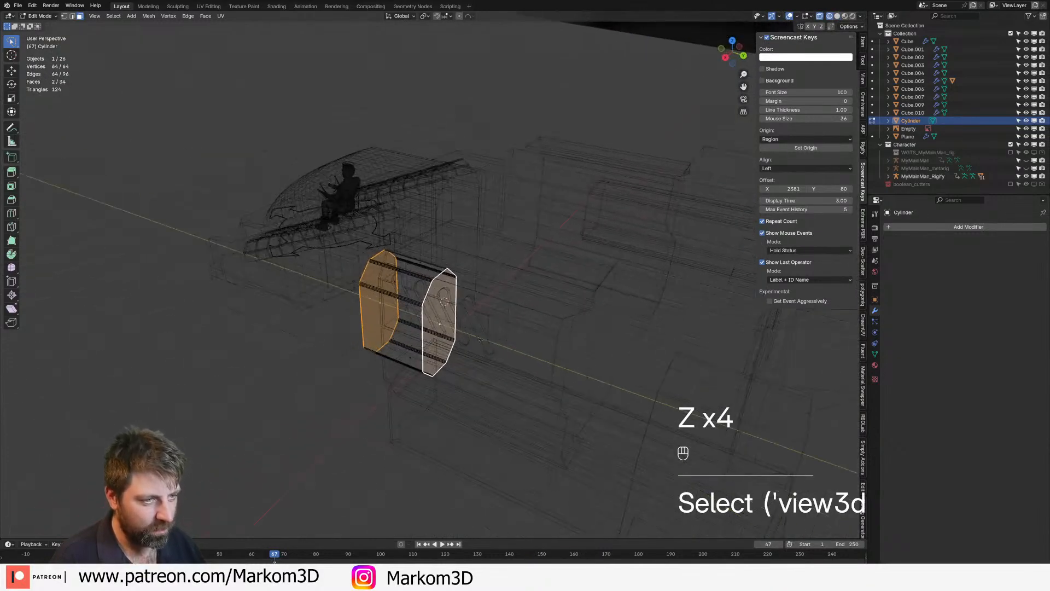
key(x)
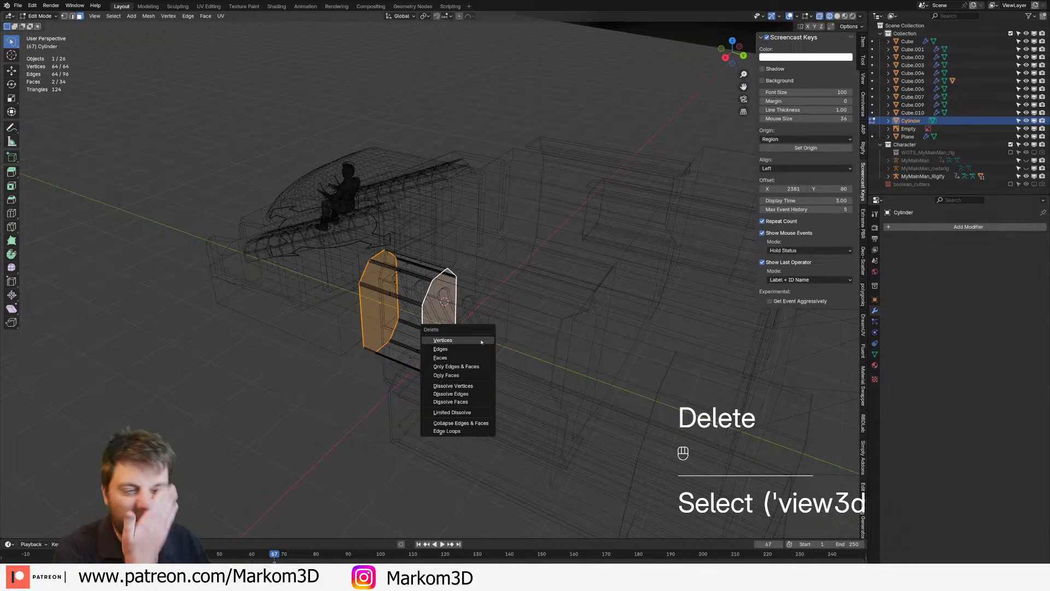
click(471, 358)
Select the open rear edge loop of the octagonal tube and move it backward along Y to lengthen the tube
key(2)
alt+click(450, 362)
key(z)
click(504, 362)
middle_drag(504, 361, 540, 341)
key(g)
key(y)
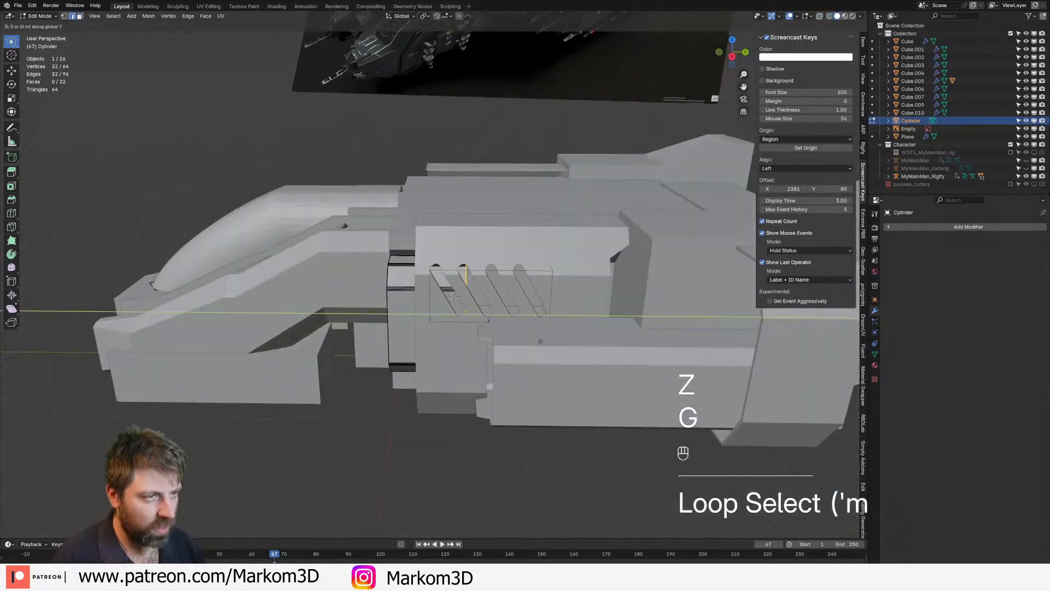
click(657, 348)
Add a Solidify modifier to the octagonal tube with a thickness of 0.02 m
key(Tab)
key(Tab)
key(Tab)
middle_drag(657, 349, 686, 280)
click(958, 227)
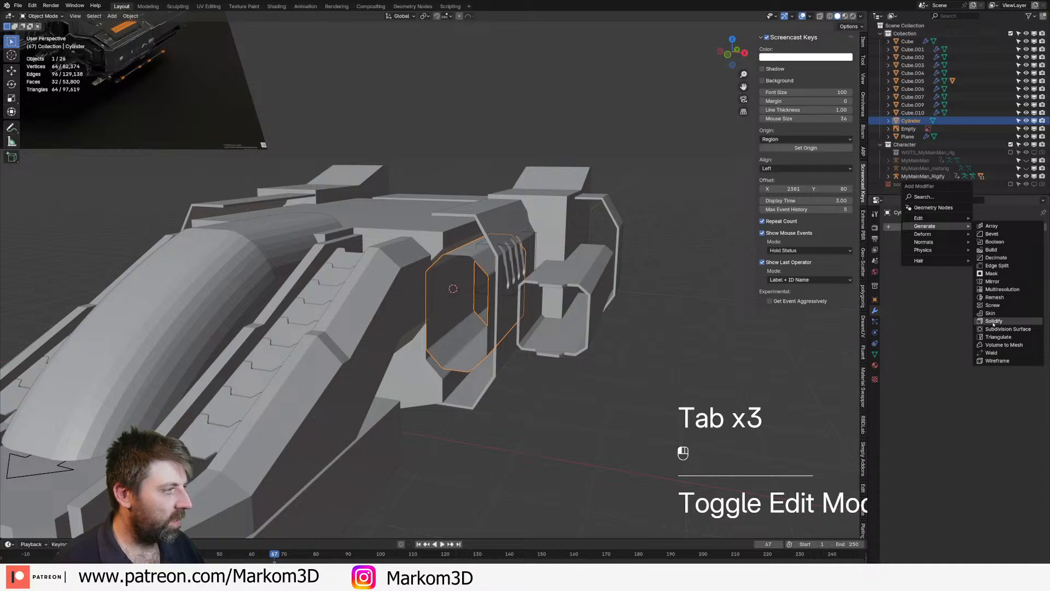
click(994, 321)
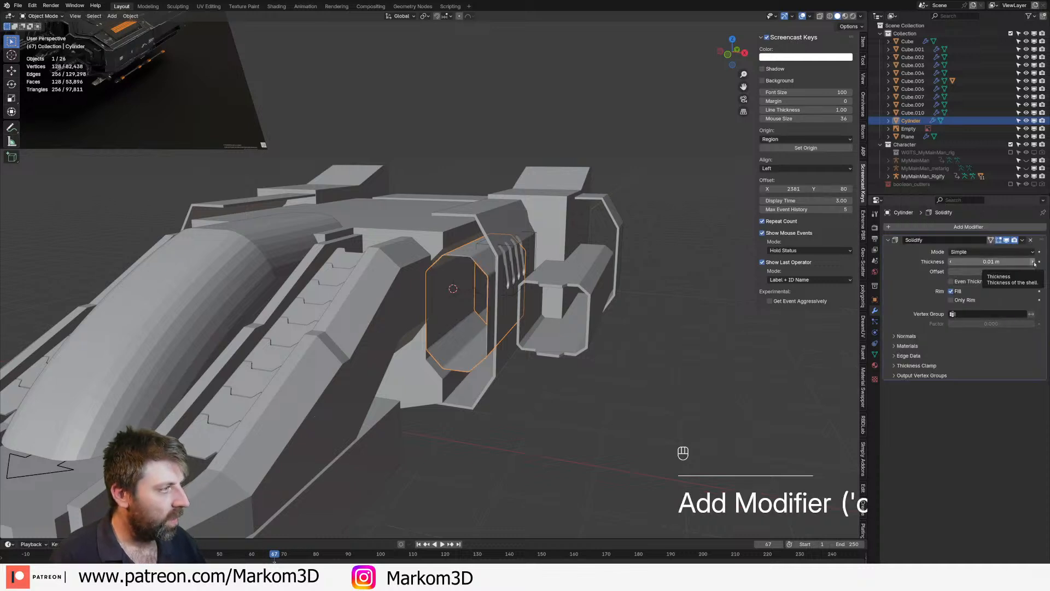
click(1033, 262)
click(583, 395)
middle_drag(580, 394, 564, 397)
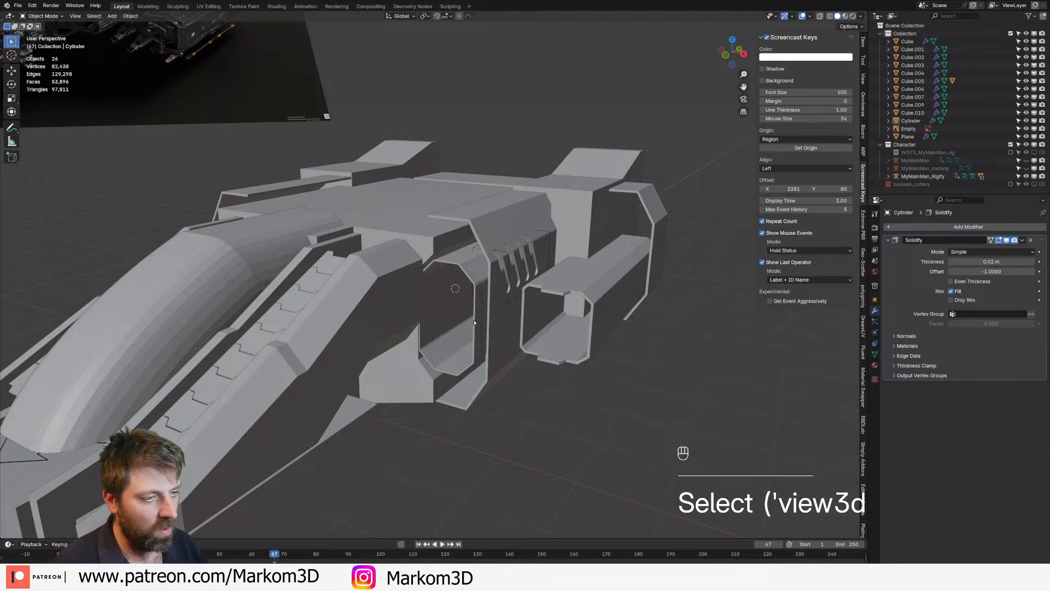
Select the octagonal tube's entire mesh and snap the 3D cursor to its centre
middle_drag(474, 322, 475, 348)
key(Tab)
key(a)
key(shift+s)
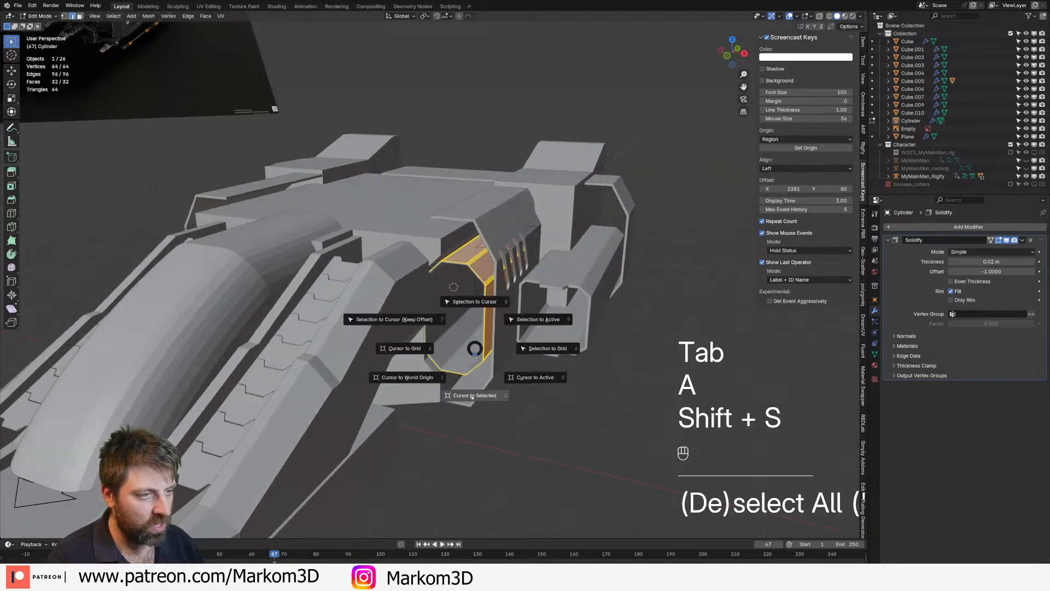
click(472, 394)
key(Tab)
key(shift+a)
mouse_move(449, 396)
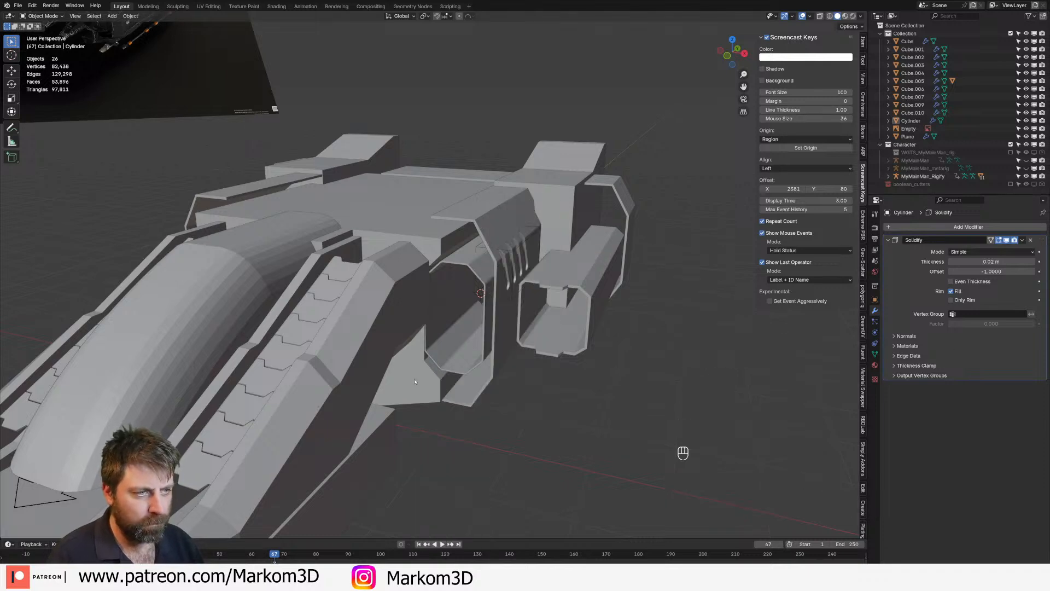
Select the octagonal tube in object mode and set its origin to its centre
click(463, 350)
mouse_move(457, 350)
middle_down()
mouse_move(526, 340)
mouse_move(445, 334)
middle_up()
scroll(517, 335, down, 4)
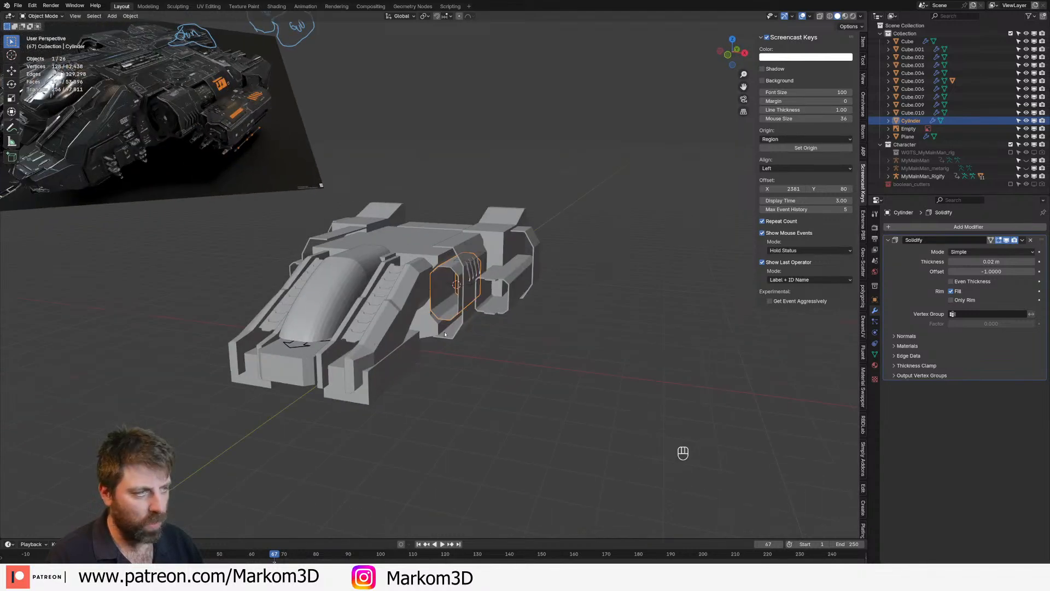
scroll(444, 334, up, 3)
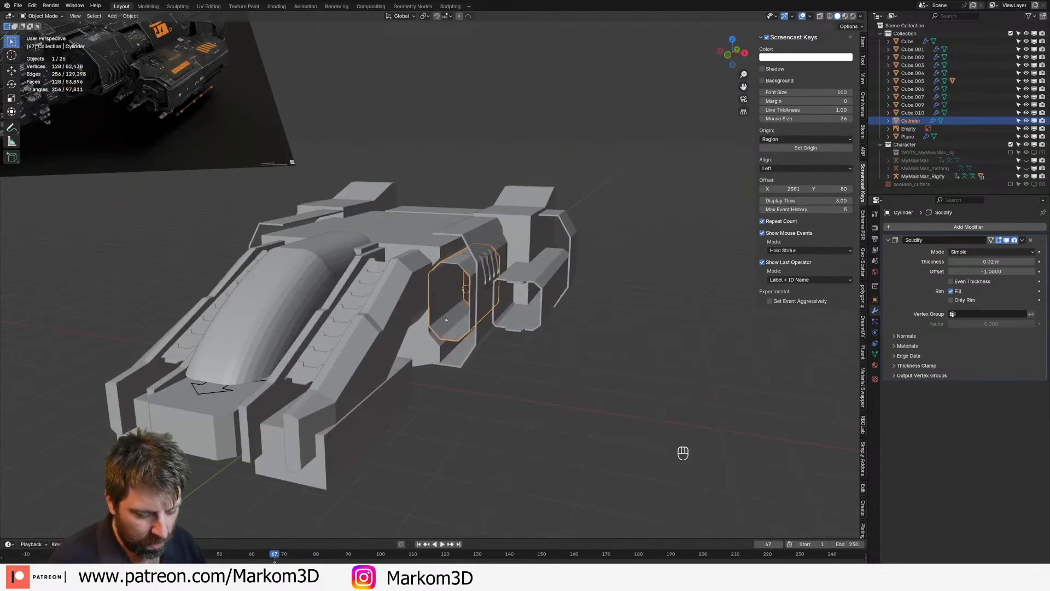
key(Tab)
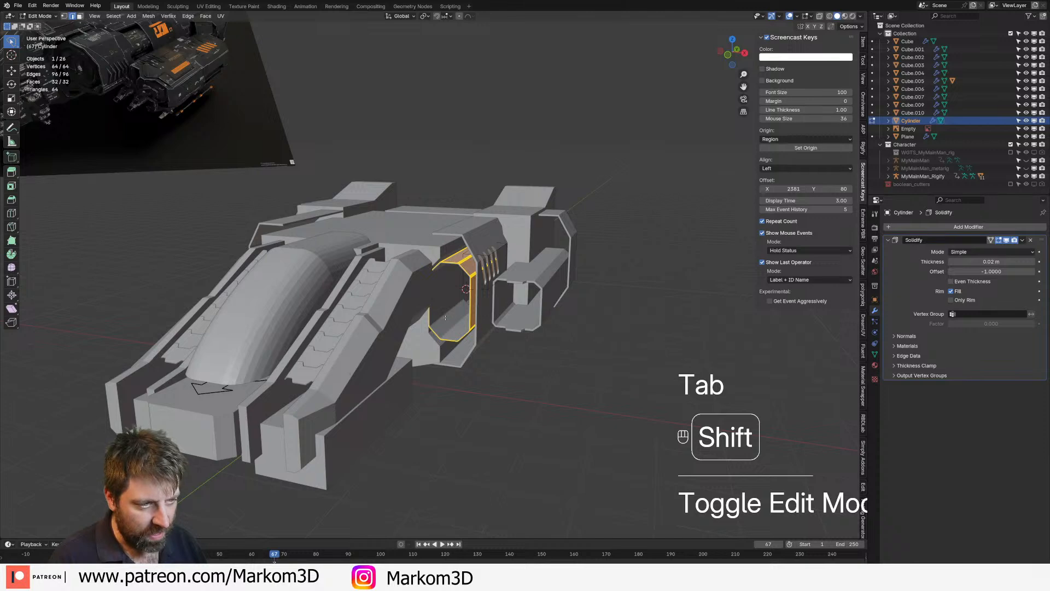
key(Tab)
key(shift+s)
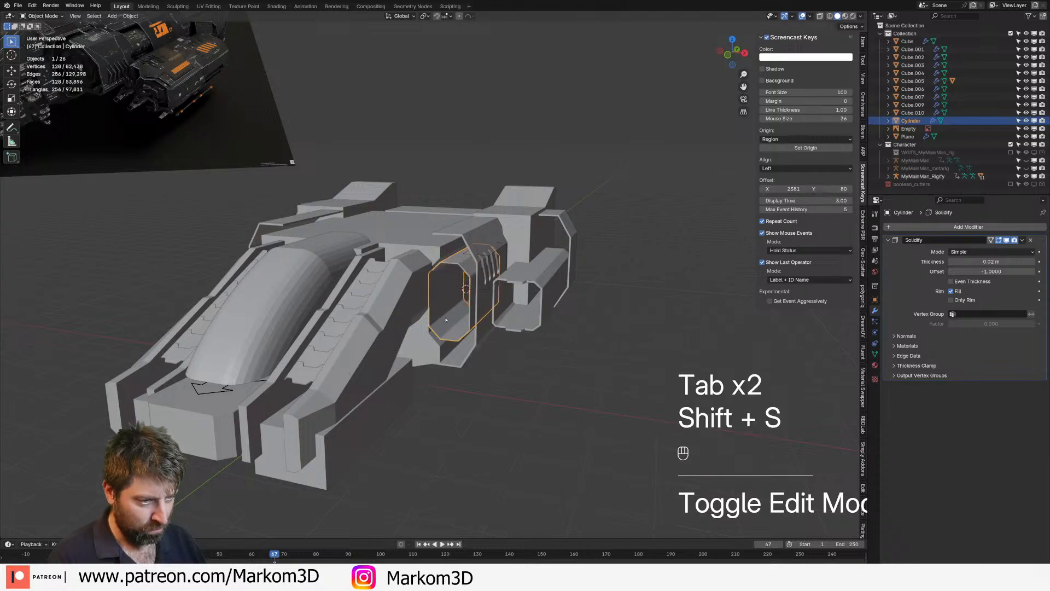
right_click(419, 344)
mouse_move(416, 345)
click(504, 353)
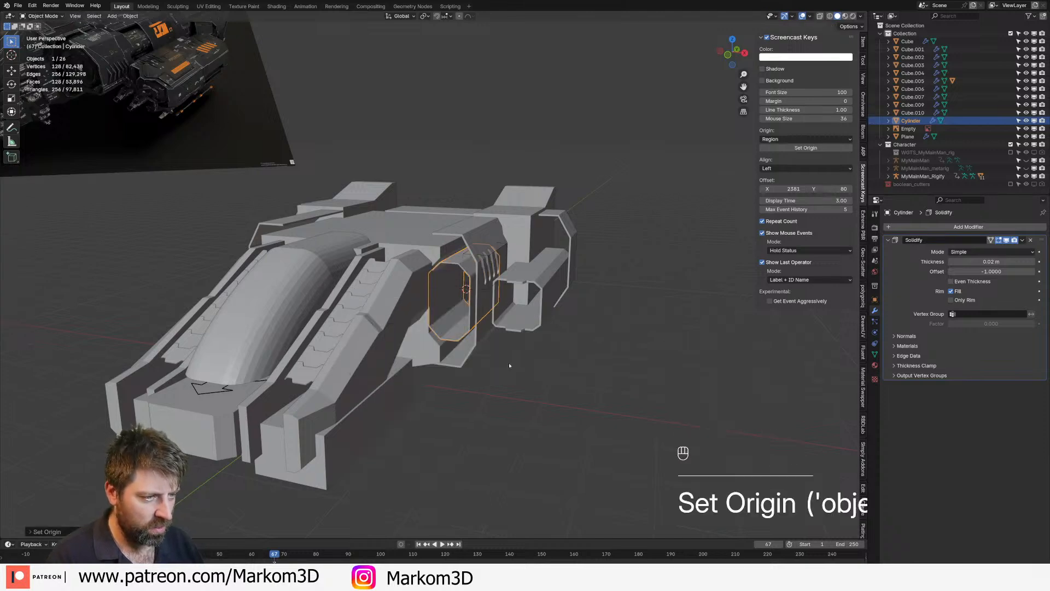
Add a cylinder at the 3D cursor, rotate its mesh to face forward, and scale it down to fit the octagonal tube
middle_drag(504, 354, 488, 335)
key(shift+a)
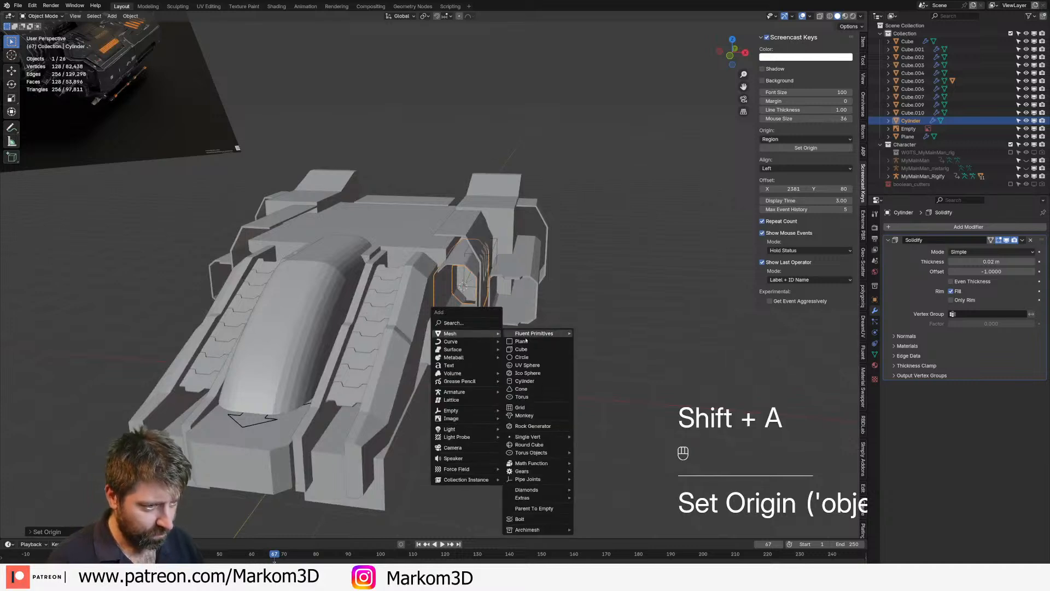
click(524, 381)
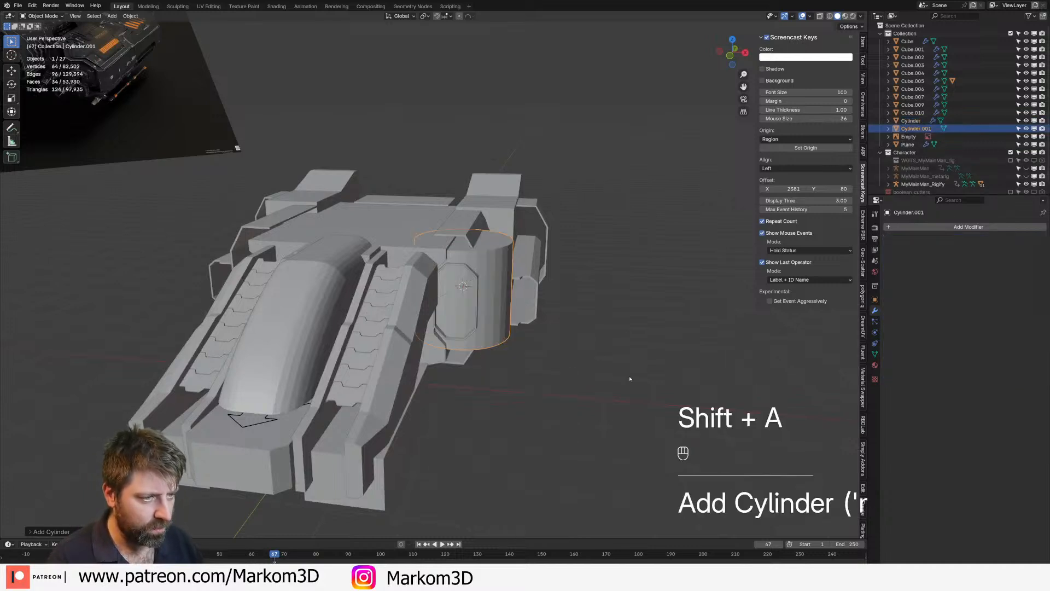
key(Tab)
key(r)
click(602, 361)
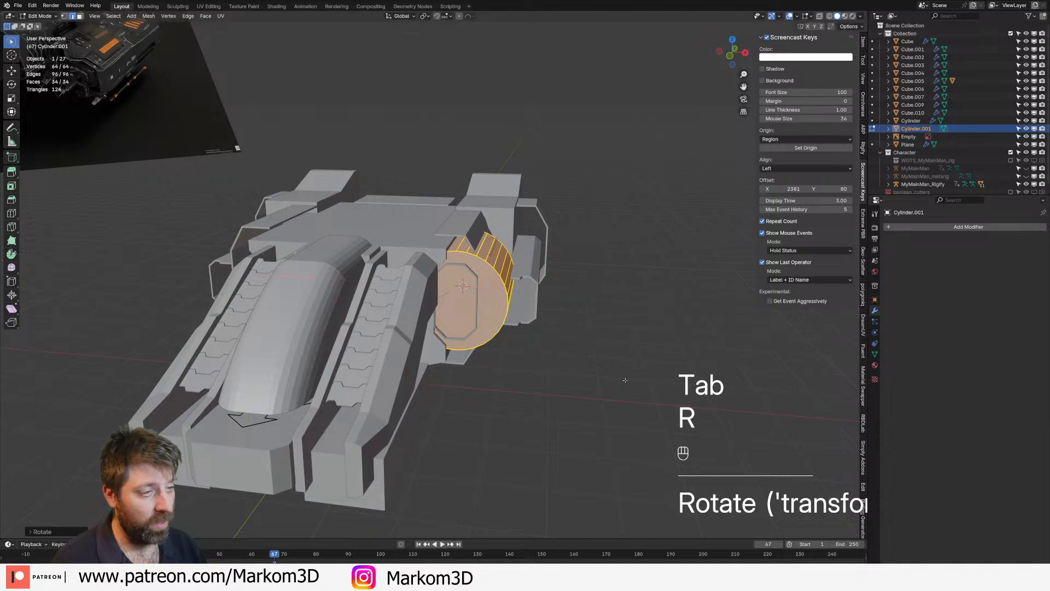
key(s)
click(533, 329)
Fit the cylinder into the upper half of the octagonal tube by scaling it and moving it along Z and Y
key(g)
key(z)
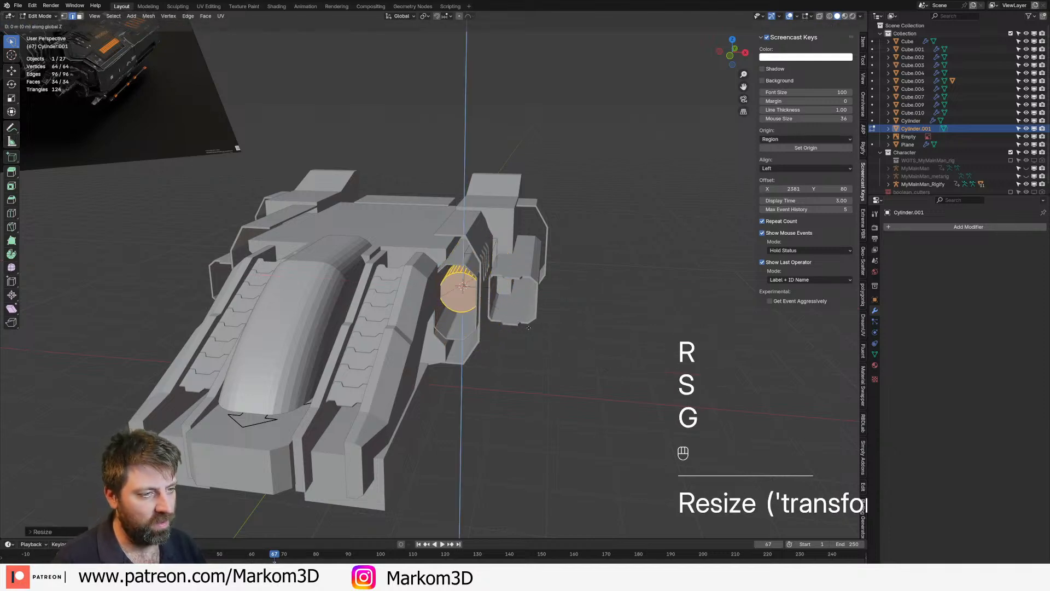
click(539, 315)
mouse_move(540, 313)
middle_down()
mouse_move(543, 274)
mouse_move(525, 303)
middle_up()
scroll(544, 274, up, 2)
key(s)
click(539, 276)
key(g)
key(z)
click(542, 266)
key(g)
key(y)
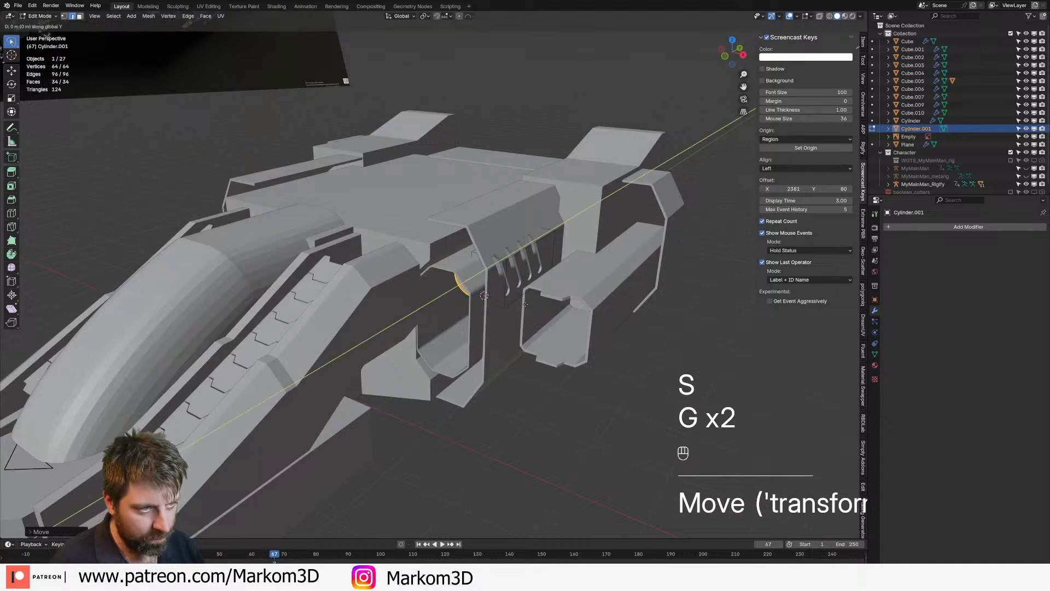
click(503, 337)
middle_drag(502, 337, 522, 304)
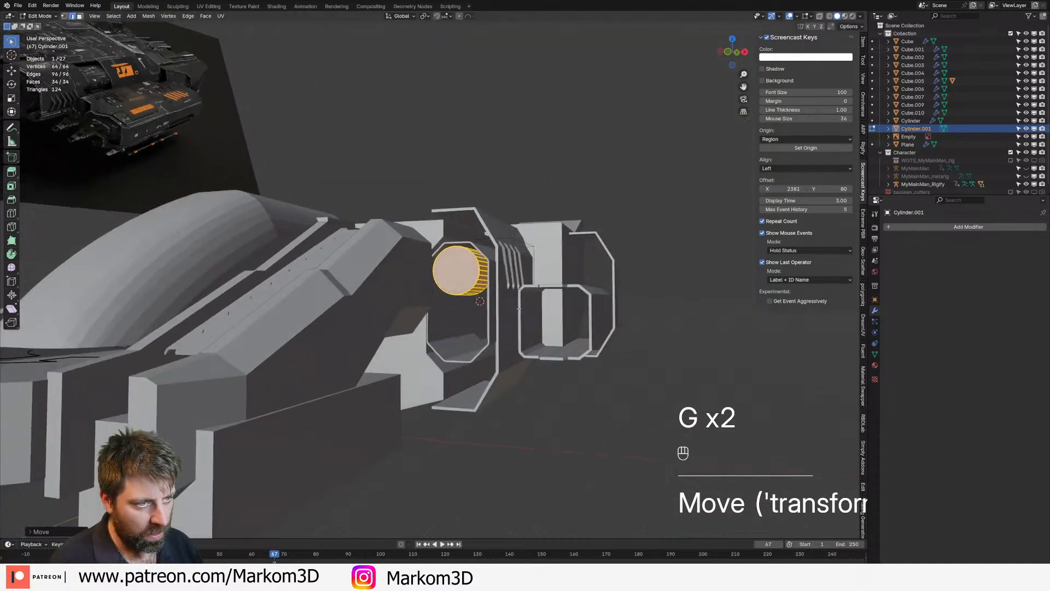
Add a Mirror modifier to the cylinder, mirroring it across the Z axis only
key(Tab)
click(949, 228)
mouse_move(949, 233)
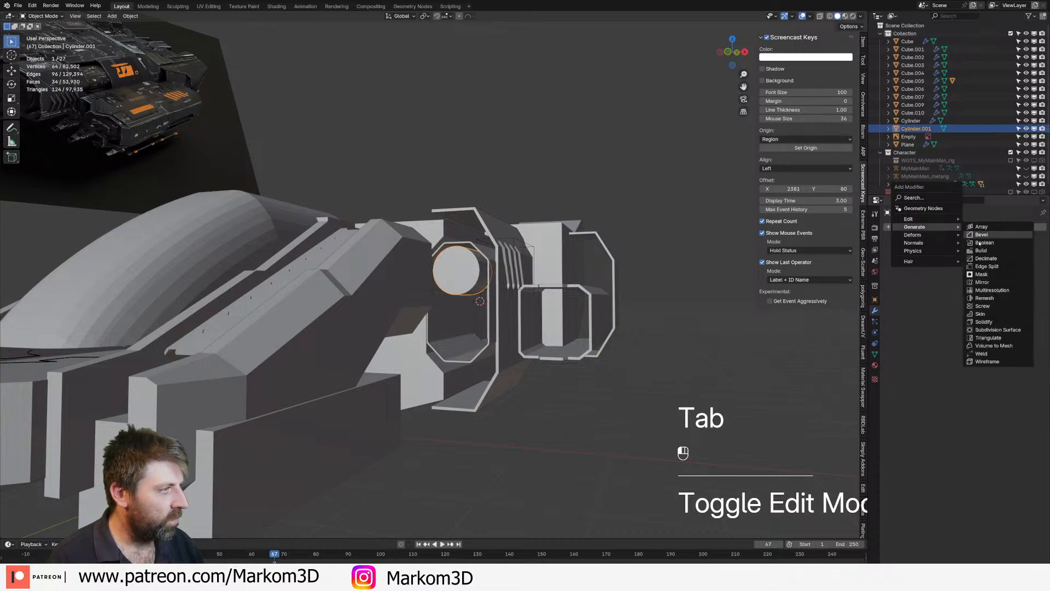
click(982, 281)
click(1021, 252)
Scale the cylinder's mesh and adjust its height along Z in the front view so both cylinders fit the octagonal tube
middle_drag(535, 319, 579, 327)
key(Tab)
key(KP_3)
key(KP_1)
key(s)
click(590, 328)
key(g)
key(z)
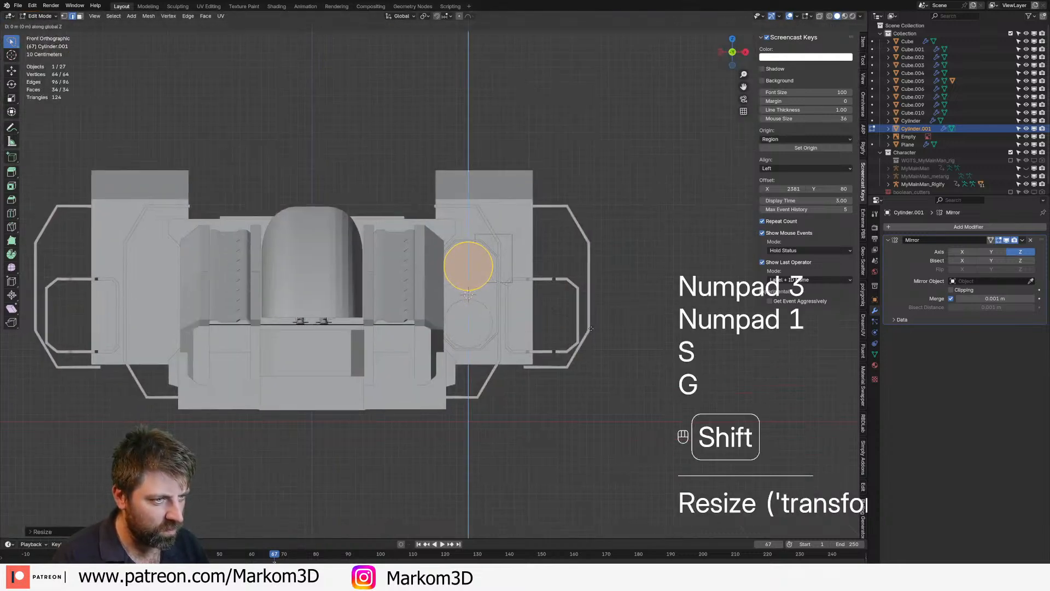
click(592, 367)
middle_drag(591, 365, 551, 359)
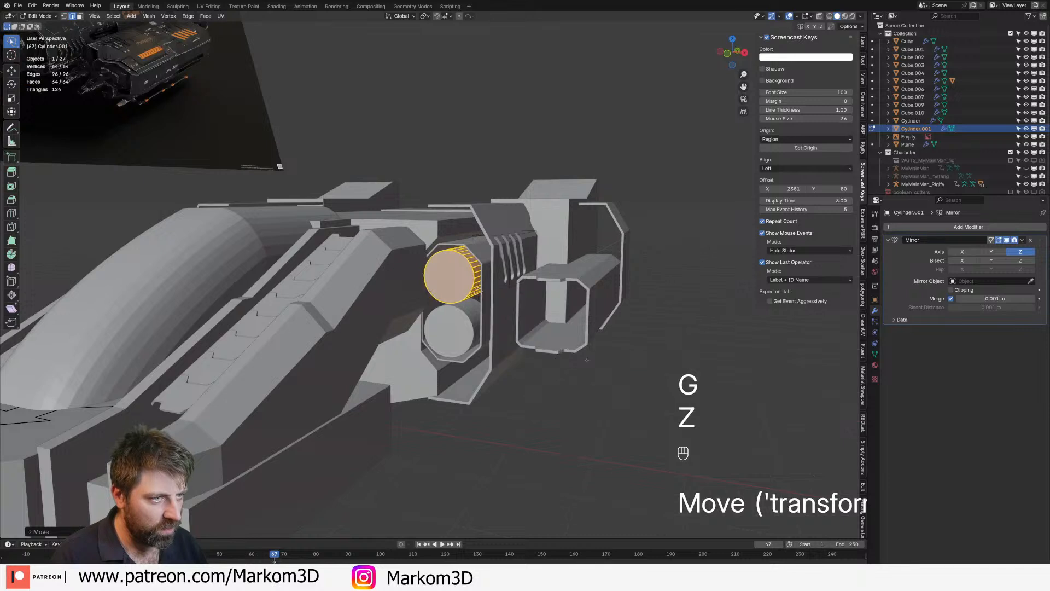
Inset the front face of the upper cylinder and extrude it inward to hollow out the barrel
scroll(492, 295, up, 1)
key(3)
click(462, 264)
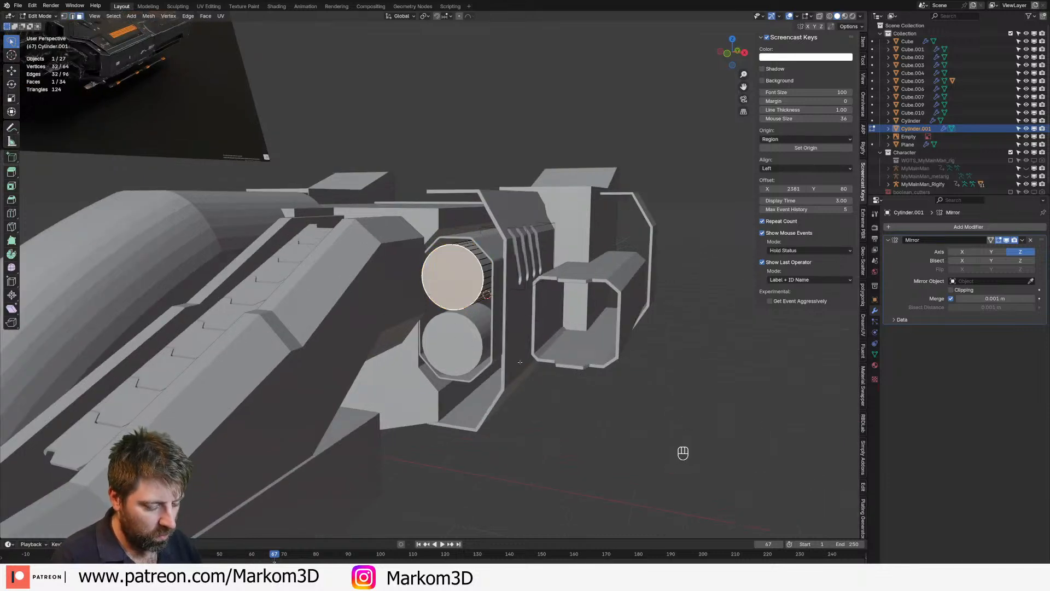
key(i)
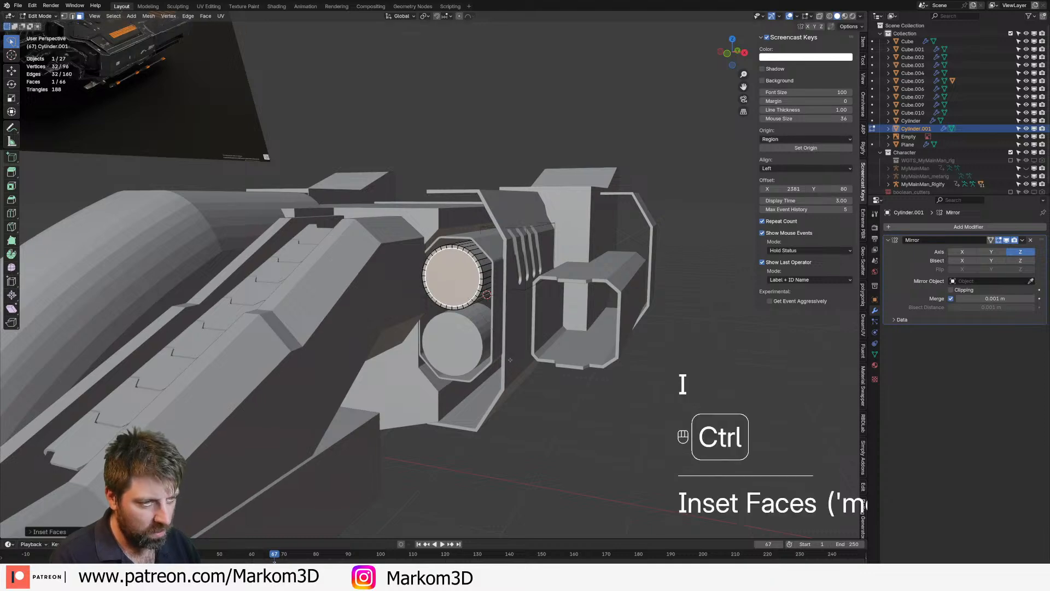
key(ctrl+z)
scroll(580, 407, up, 4)
key(i)
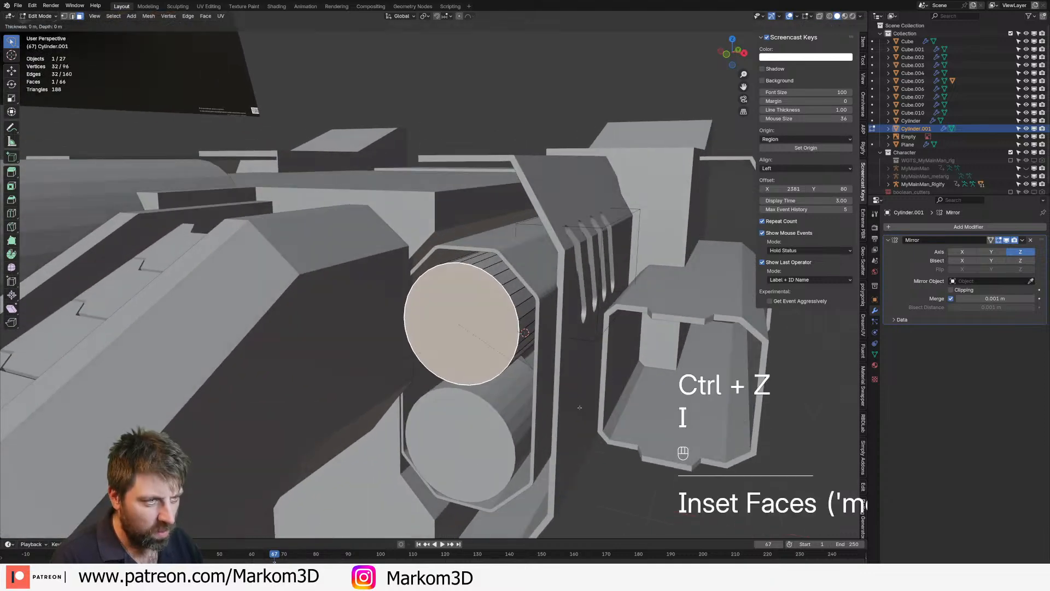
click(580, 407)
key(w)
key(e)
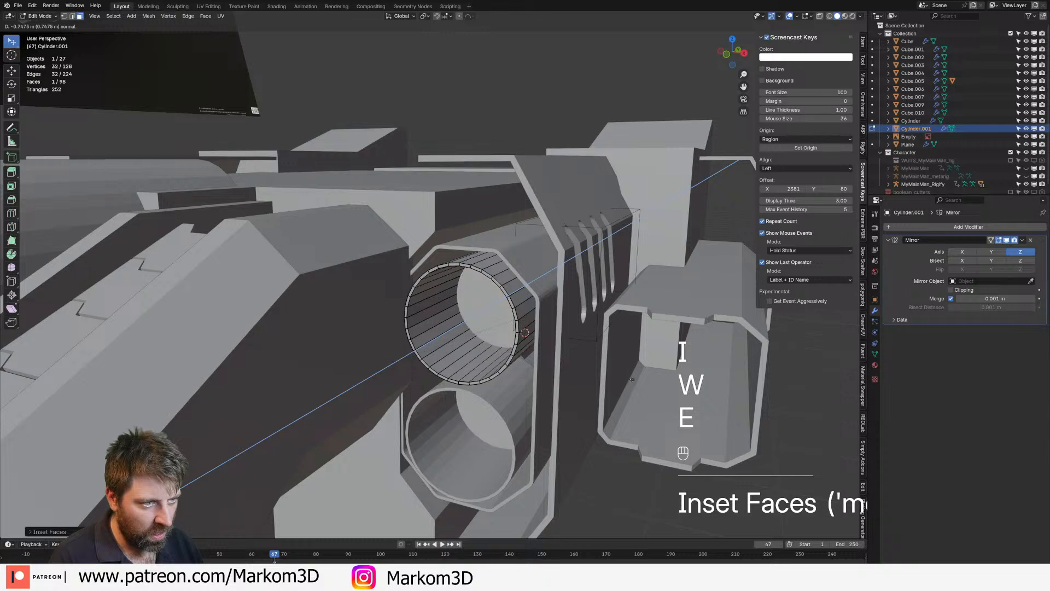
click(580, 401)
Inset the recessed face, extrude it forward past the rim as an inner core, and bevel its end with a small inset moved forward
key(i)
click(623, 405)
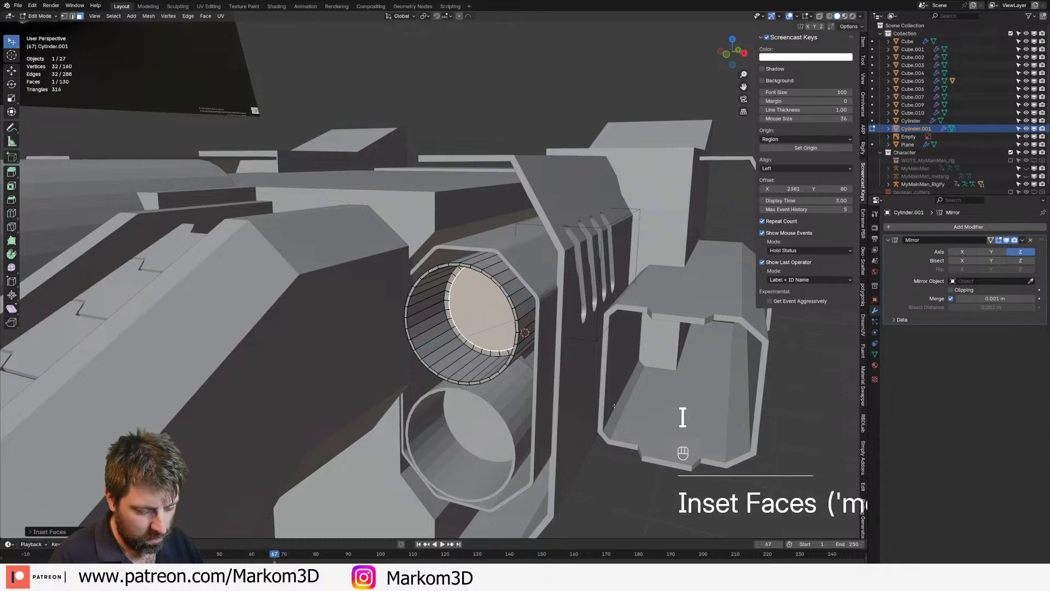
key(e)
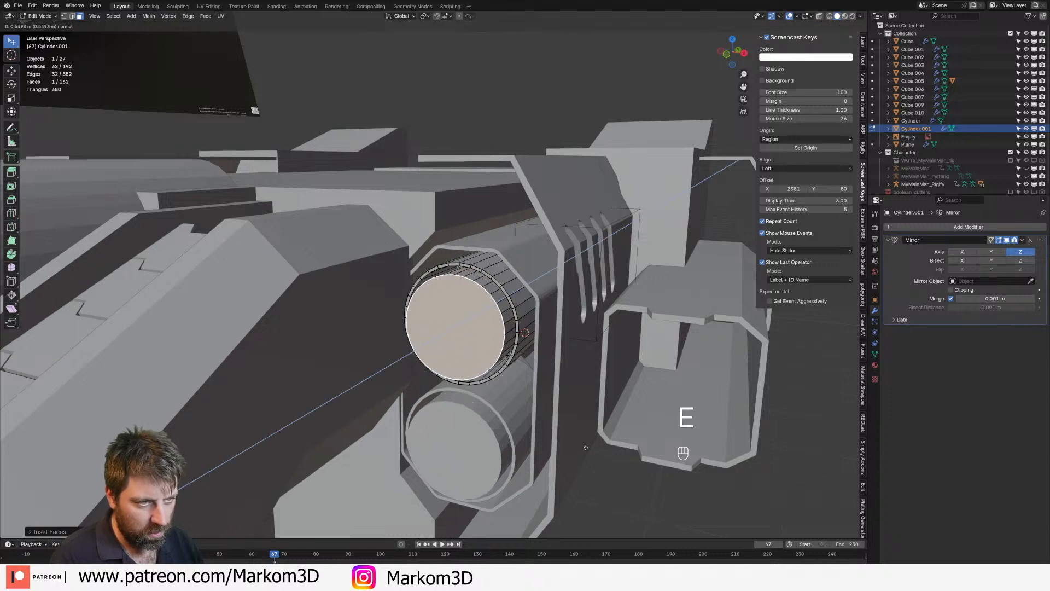
click(602, 445)
key(i)
click(594, 444)
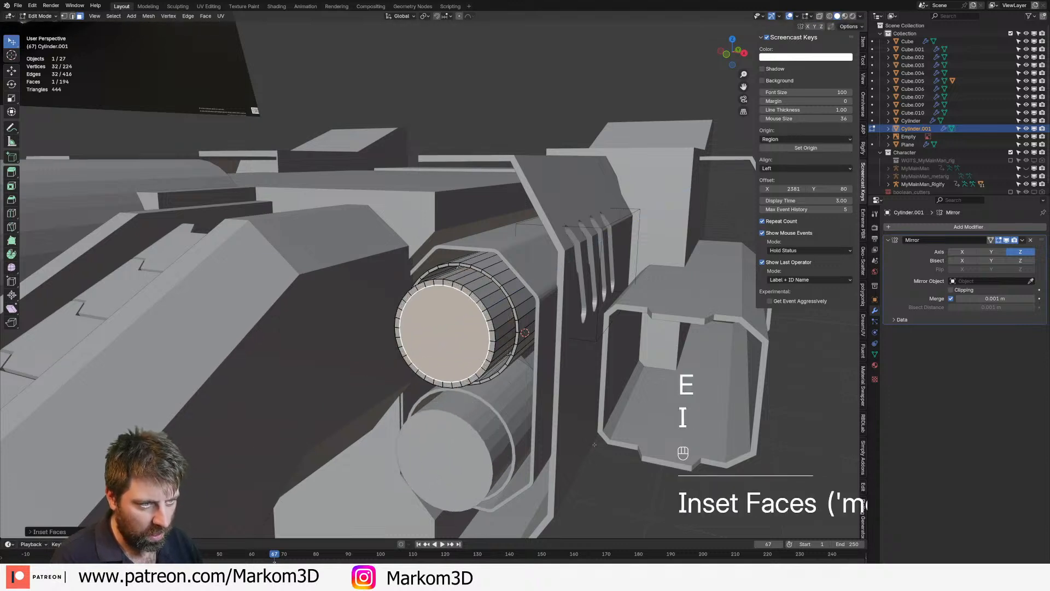
key(g)
click(590, 447)
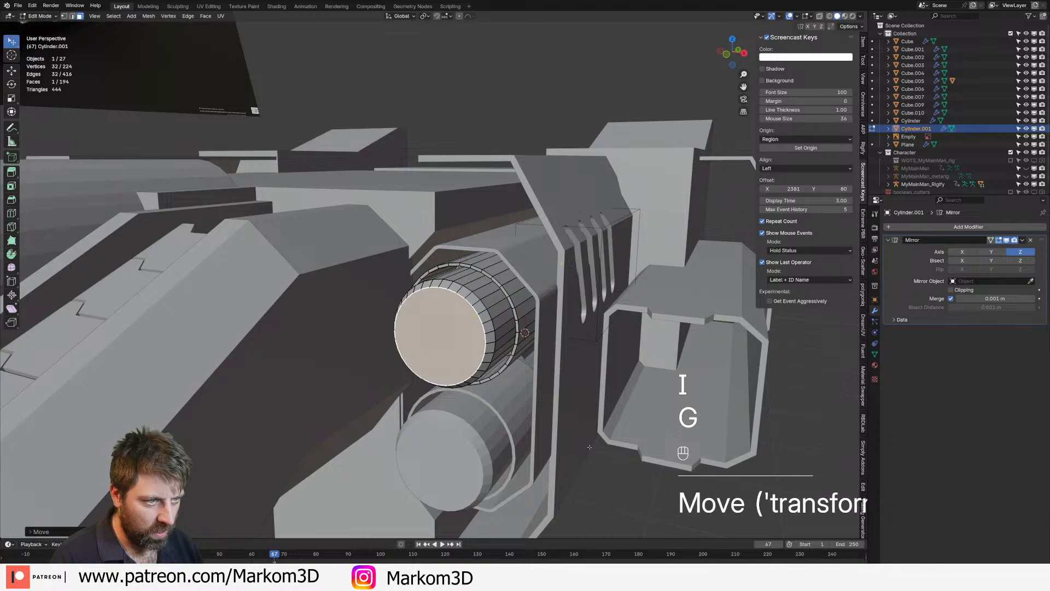
Inset the core's end face and extrude it deep inward to bore out the core
key(i)
click(585, 446)
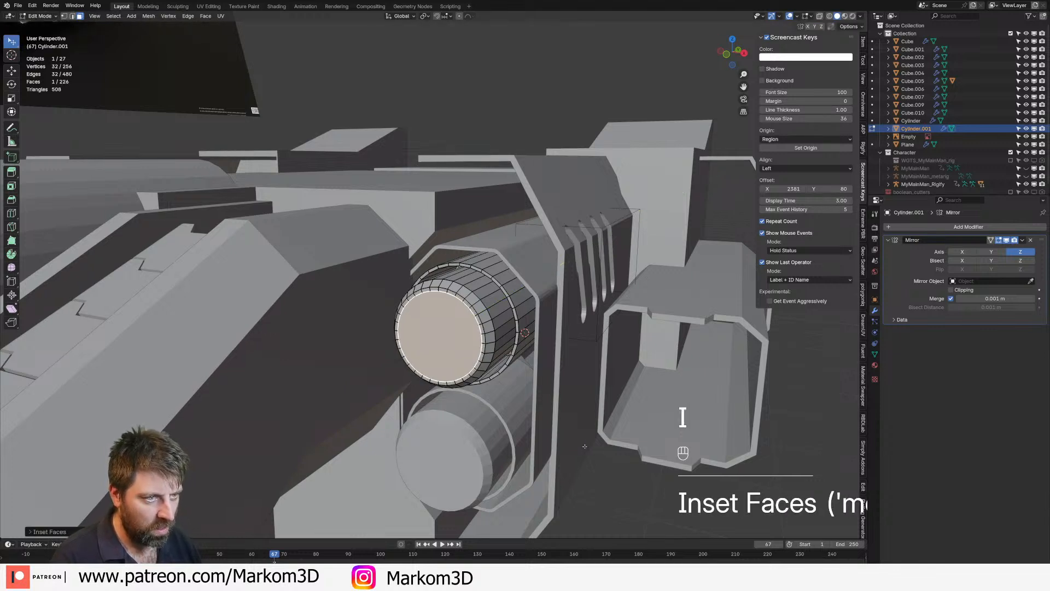
key(e)
click(633, 428)
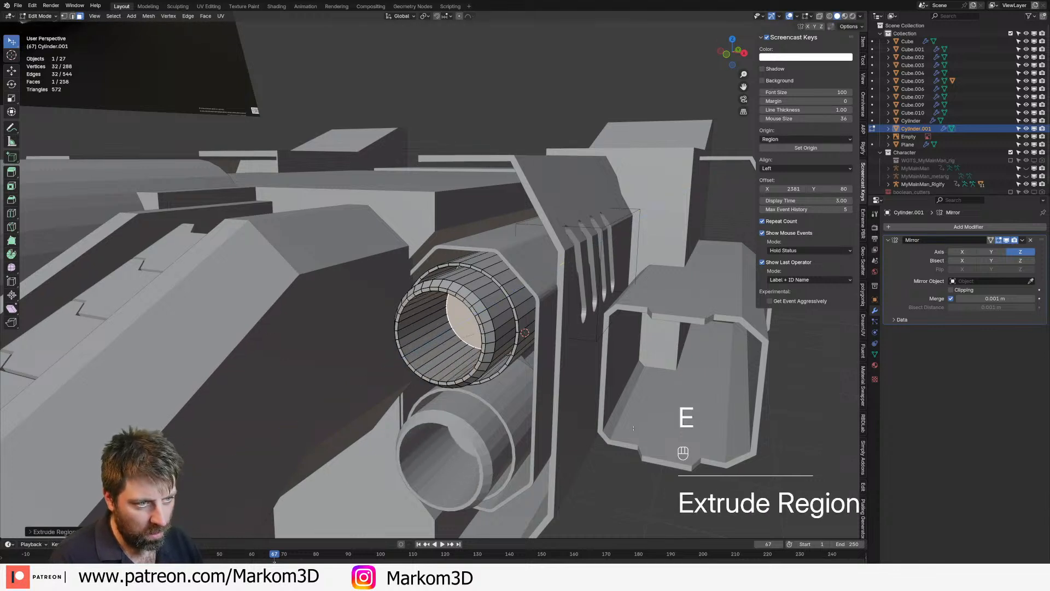
Inset the bore's bottom face, extrude it partway forward, and inset and extrude it back inward to form a nested ring
key(i)
click(601, 444)
key(e)
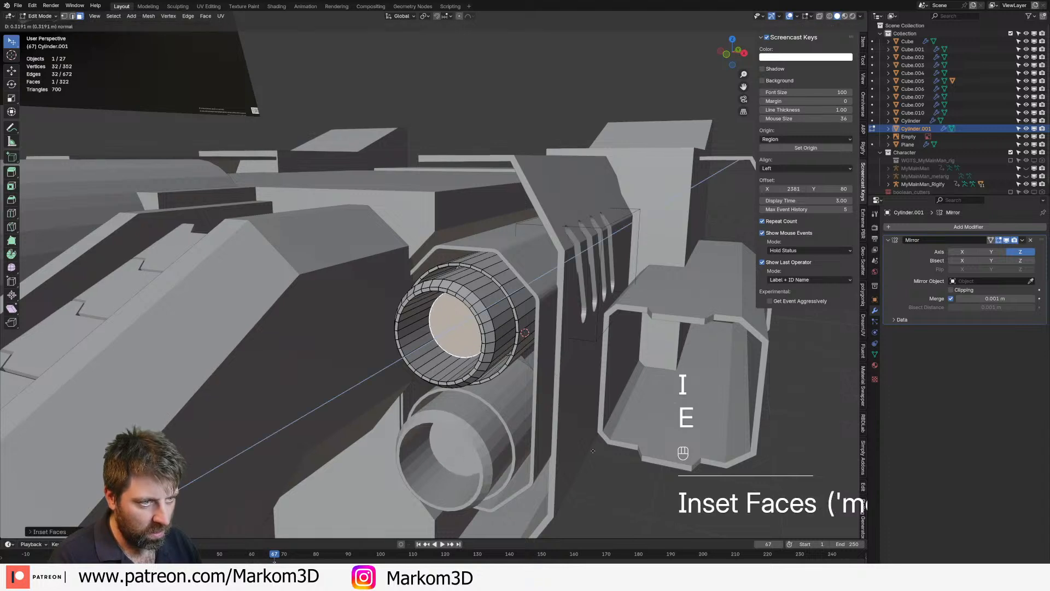
click(586, 459)
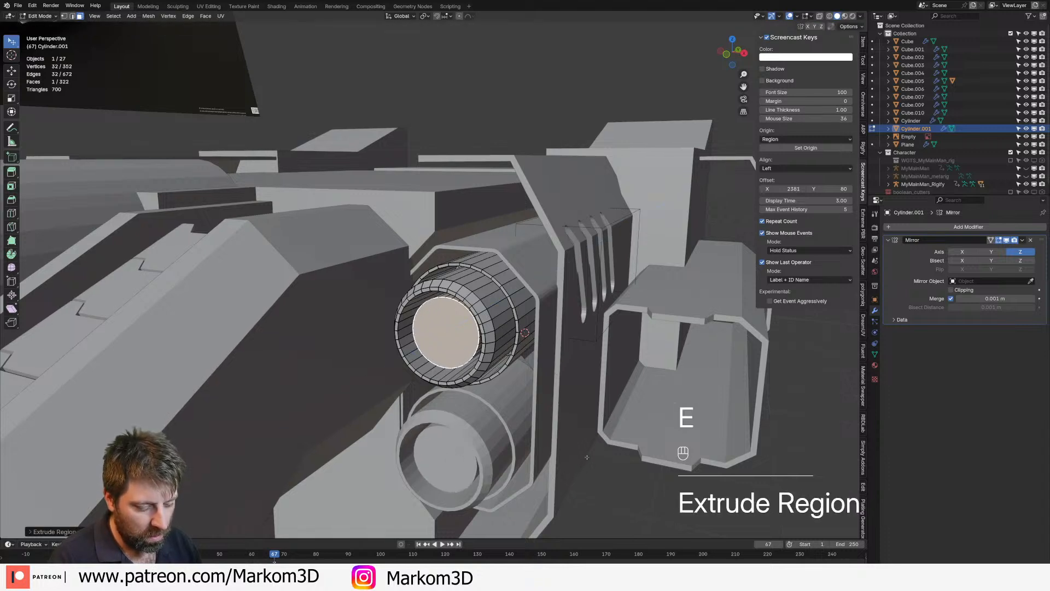
key(i)
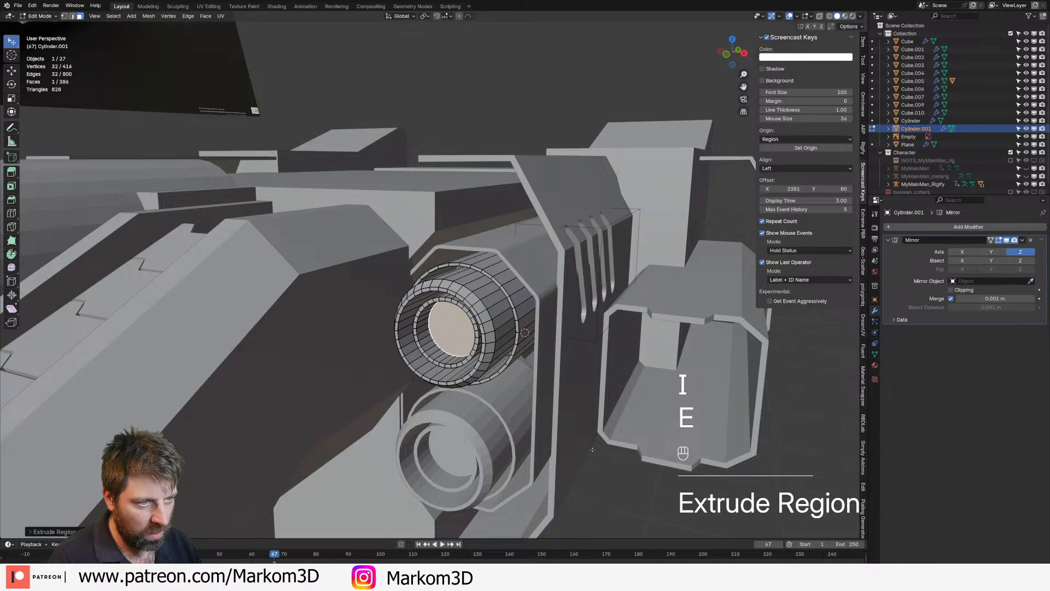
key(i)
click(571, 453)
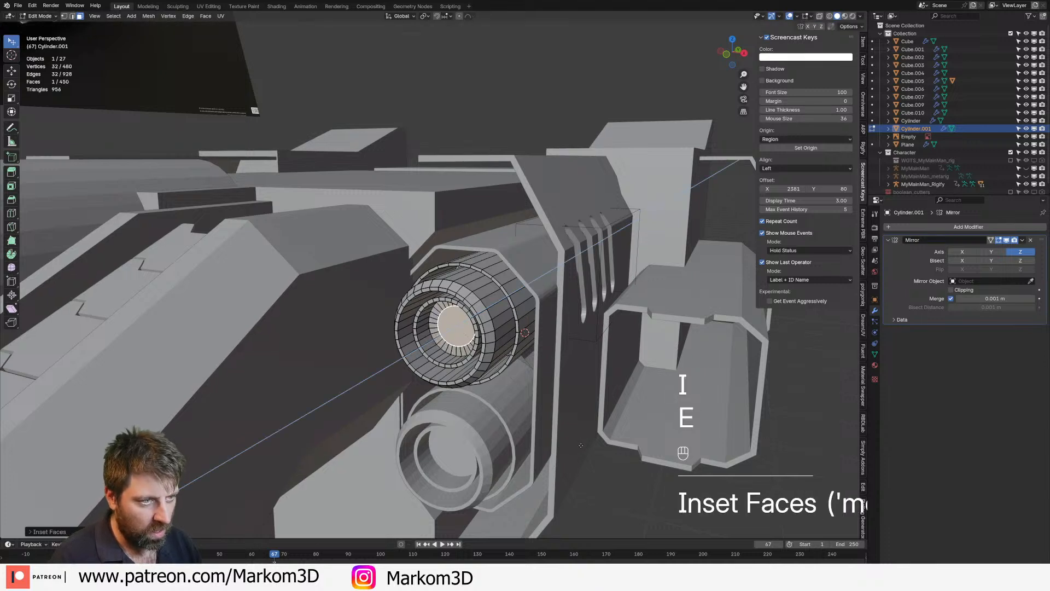
key(e)
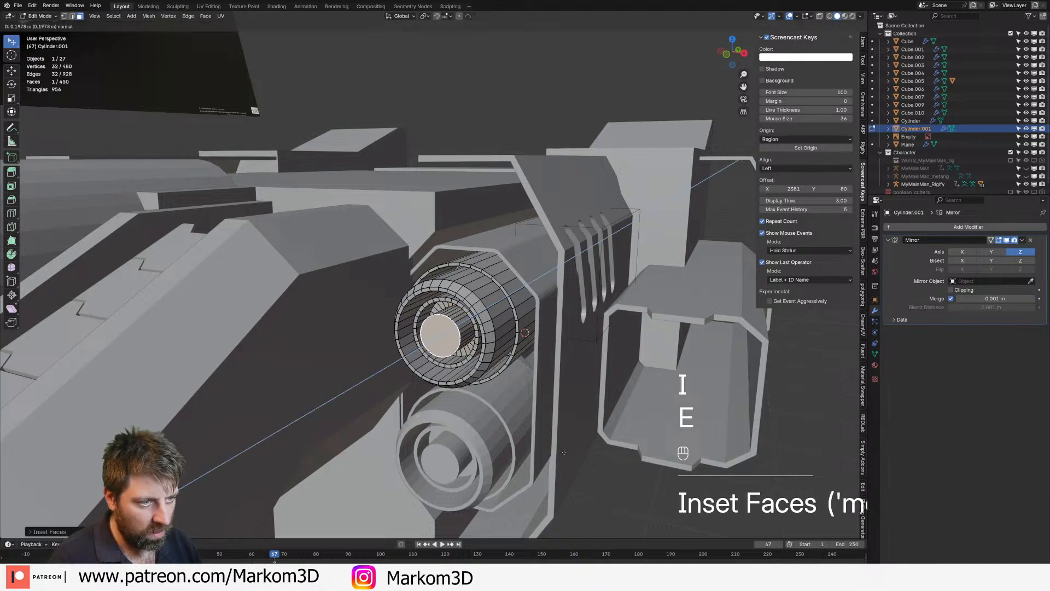
click(564, 452)
key(ctrl+z)
key(ctrl+z)
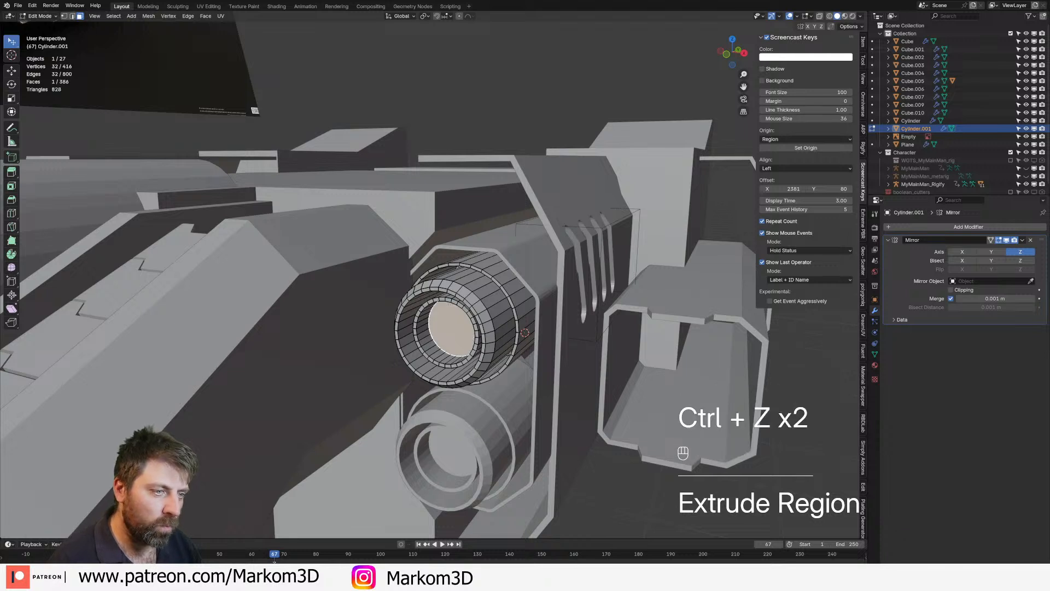
Move the innermost face deeper into the barrel along Y and adjust its scale and position
middle_drag(467, 354, 481, 348)
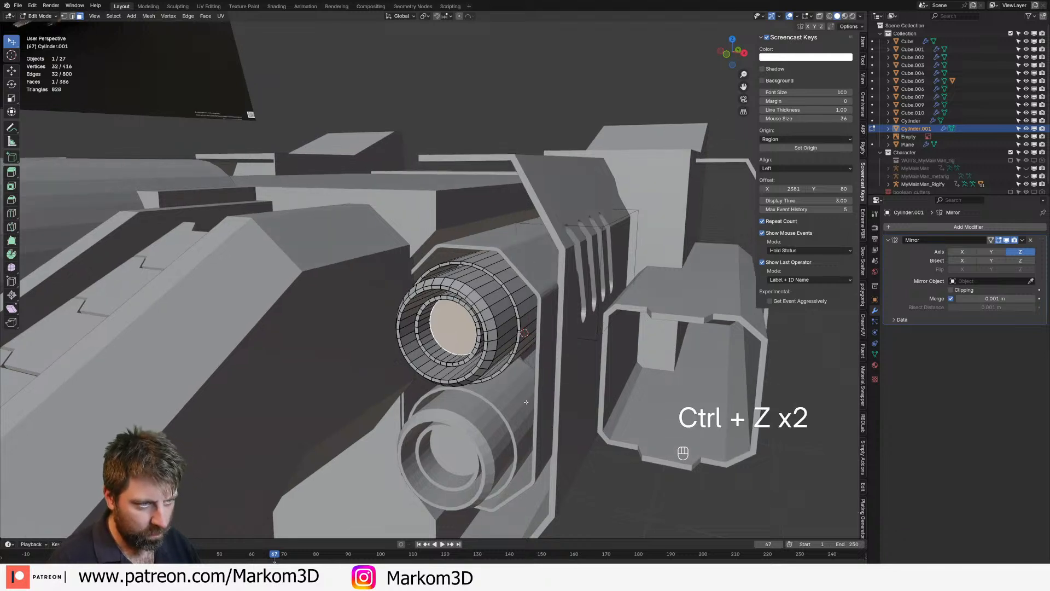
key(g)
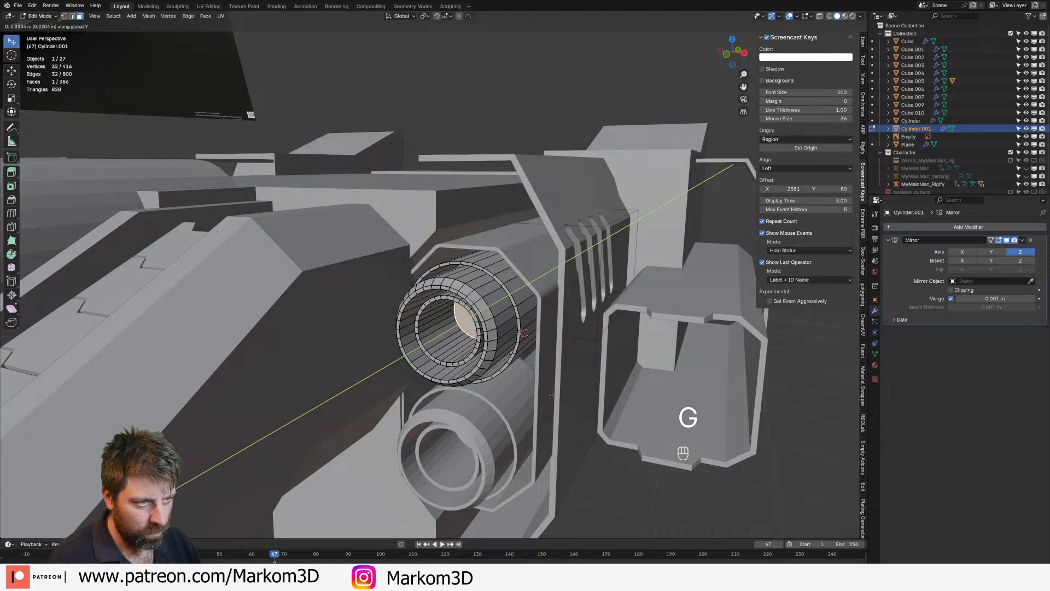
click(564, 389)
key(s)
click(549, 371)
key(g)
click(552, 377)
Leave mesh editing and auto smooth the stacked cylinders' shading at 30°
key(Tab)
scroll(555, 381, down, 3)
middle_drag(556, 381, 518, 399)
scroll(549, 415, down, 3)
click(549, 414)
click(442, 342)
right_click(442, 342)
click(395, 314)
click(492, 382)
scroll(477, 328, up, 1)
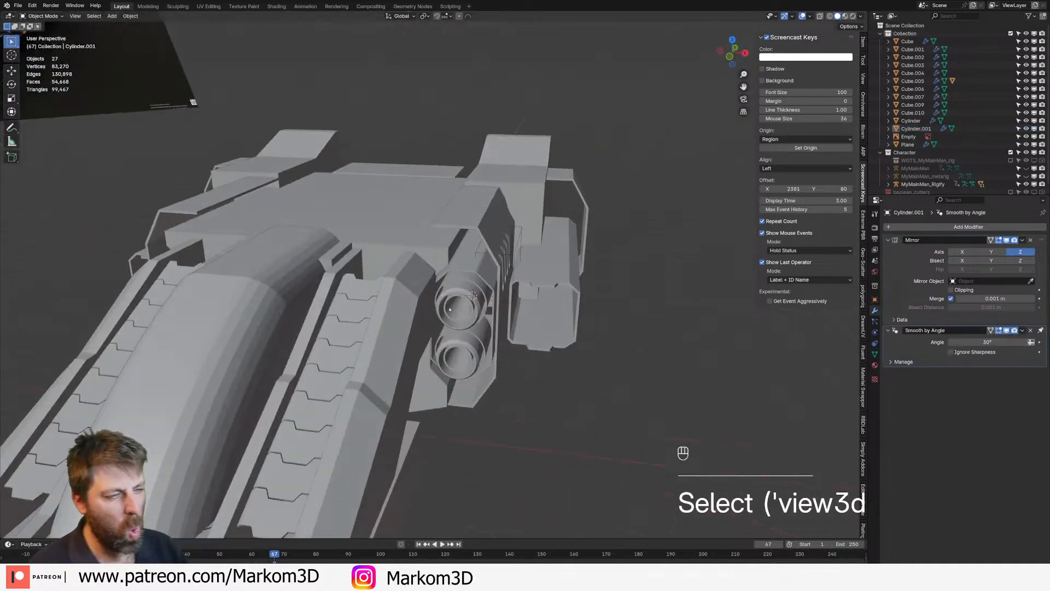
Open the angled side hull beside the cockpit for mesh editing in wireframe shading
scroll(454, 310, down, 2)
click(385, 324)
middle_drag(443, 385, 428, 383)
scroll(438, 388, up, 2)
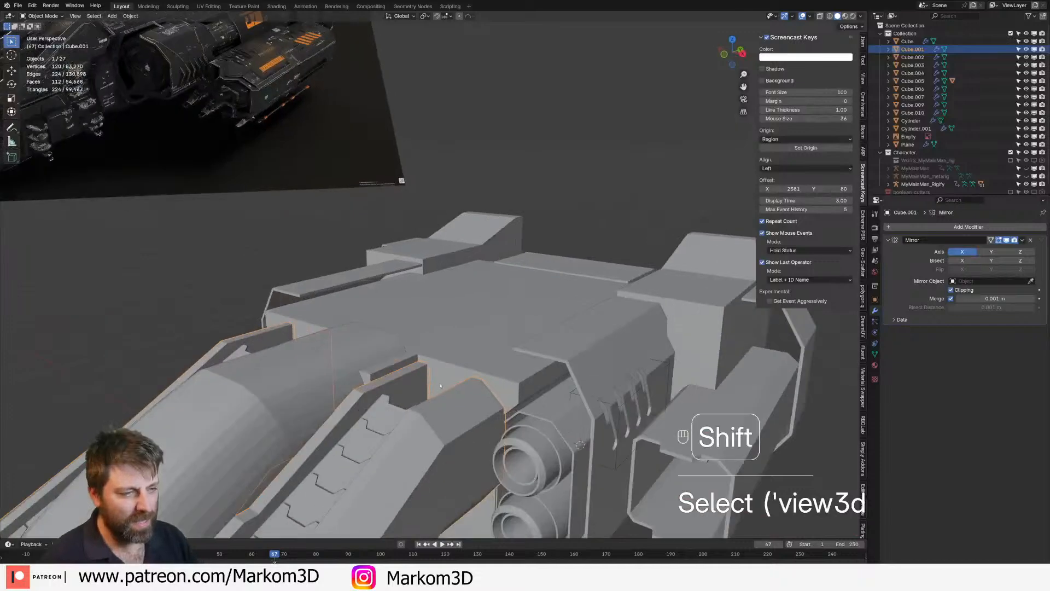
shift+middle_drag(492, 432, 442, 367)
scroll(465, 383, up, 2)
shift+middle_drag(514, 428, 448, 346)
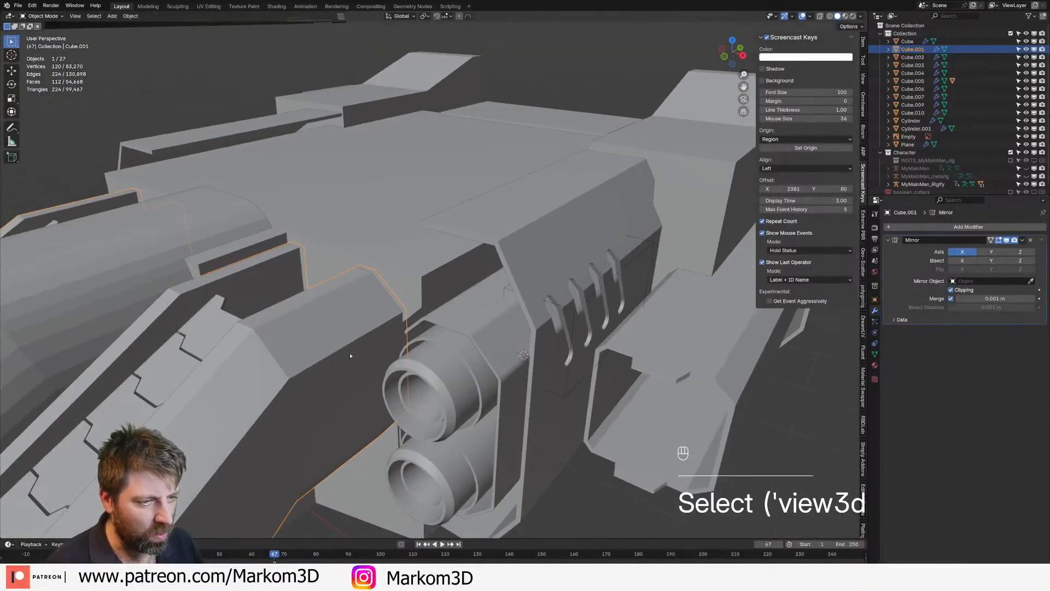
scroll(352, 356, down, 3)
middle_drag(352, 356, 342, 351)
shift+middle_drag(342, 350, 460, 476)
scroll(383, 383, down, 4)
mouse_move(481, 405)
middle_down()
mouse_move(406, 348)
mouse_move(427, 377)
mouse_move(463, 394)
mouse_move(479, 381)
mouse_move(512, 407)
mouse_move(494, 393)
middle_up()
scroll(429, 380, up, 2)
key(Tab)
key(z)
click(428, 395)
Move the side hull's rear end faces forward in the side view to clear the engine cylinders, and restore solid shading
middle_drag(393, 397, 361, 407)
key(3)
click(371, 401)
shift+click(371, 405)
key(KP_3)
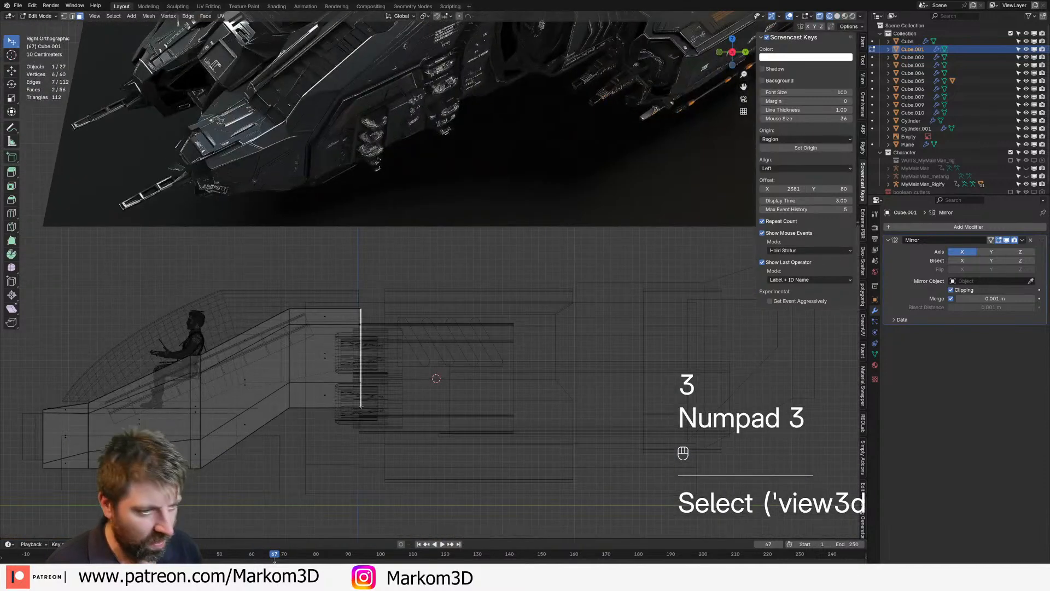
key(g)
key(g)
key(y)
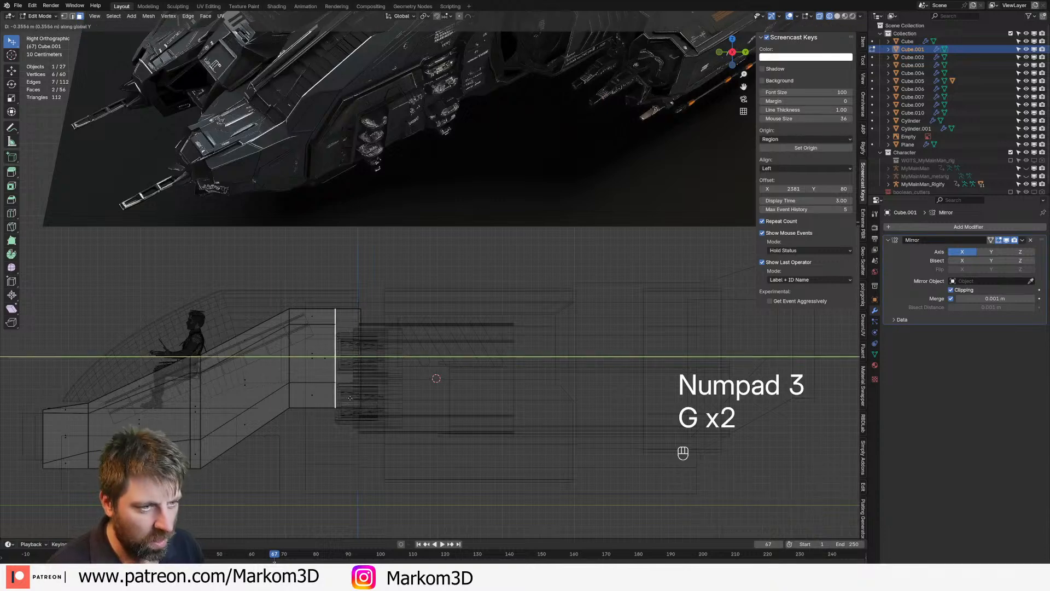
right_click(348, 395)
shift+click(365, 361)
key(c)
right_click(381, 465)
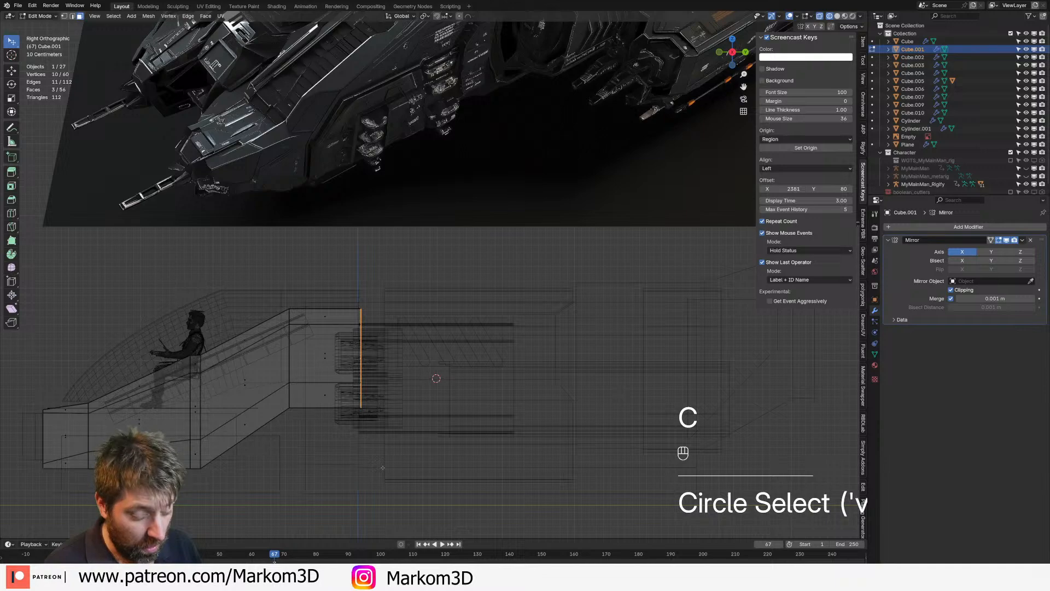
key(g)
click(362, 466)
key(z)
click(390, 466)
middle_drag(389, 465, 459, 460)
key(Tab)
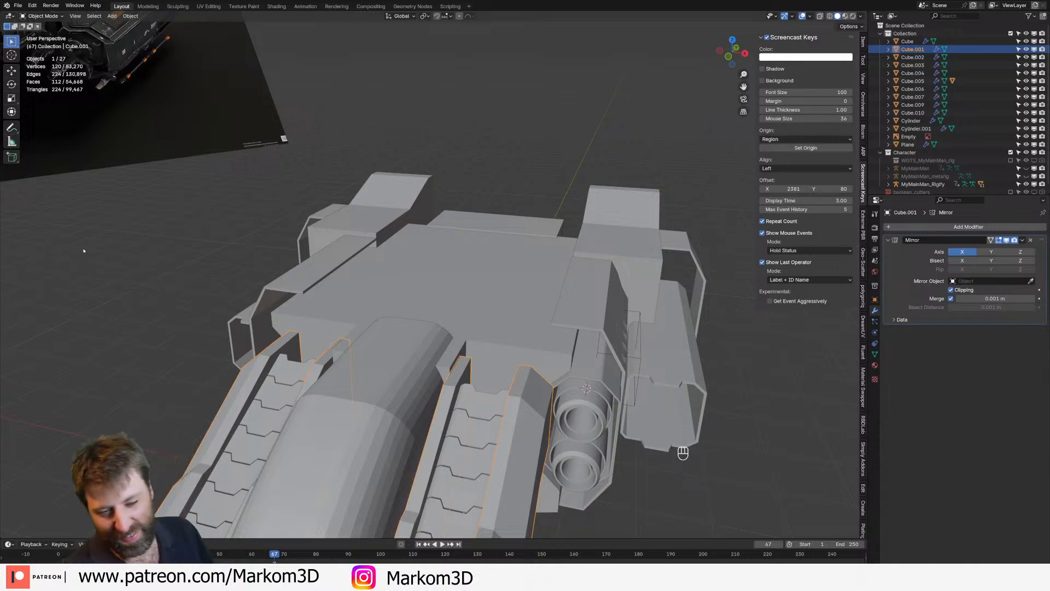
Add a lengthwise loop cut near the outer side of the central hull block's roof and scale it slightly
middle_drag(553, 379, 438, 318)
middle_drag(438, 344, 516, 369)
scroll(413, 331, up, 2)
scroll(508, 373, down, 4)
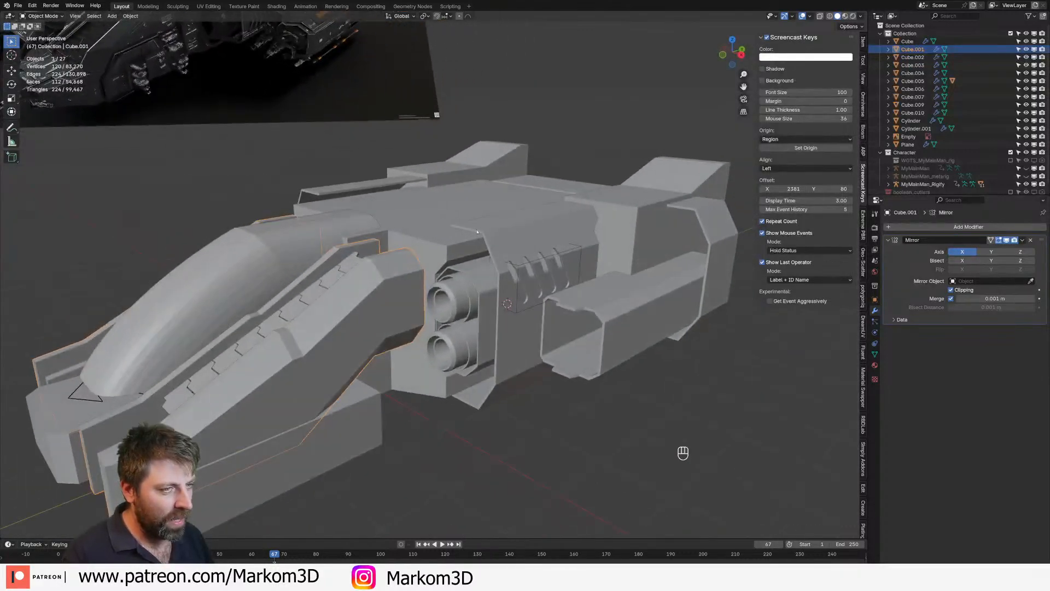
shift+middle_drag(557, 115, 615, 202)
click(575, 273)
key(Tab)
middle_drag(575, 273, 619, 286)
middle_drag(547, 372, 578, 381)
key(ctrl+r)
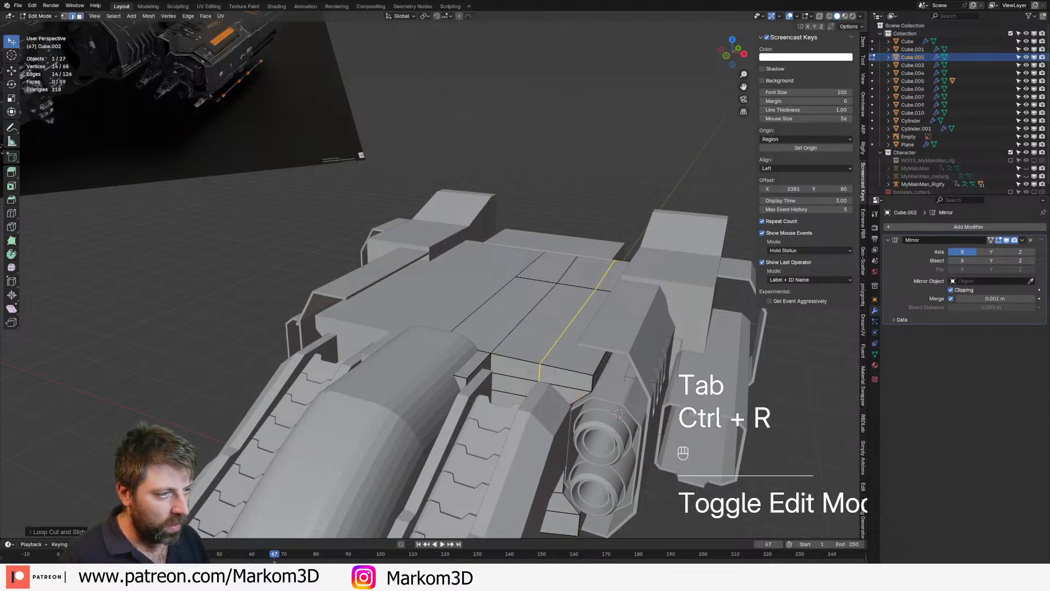
click(578, 381)
key(s)
click(578, 381)
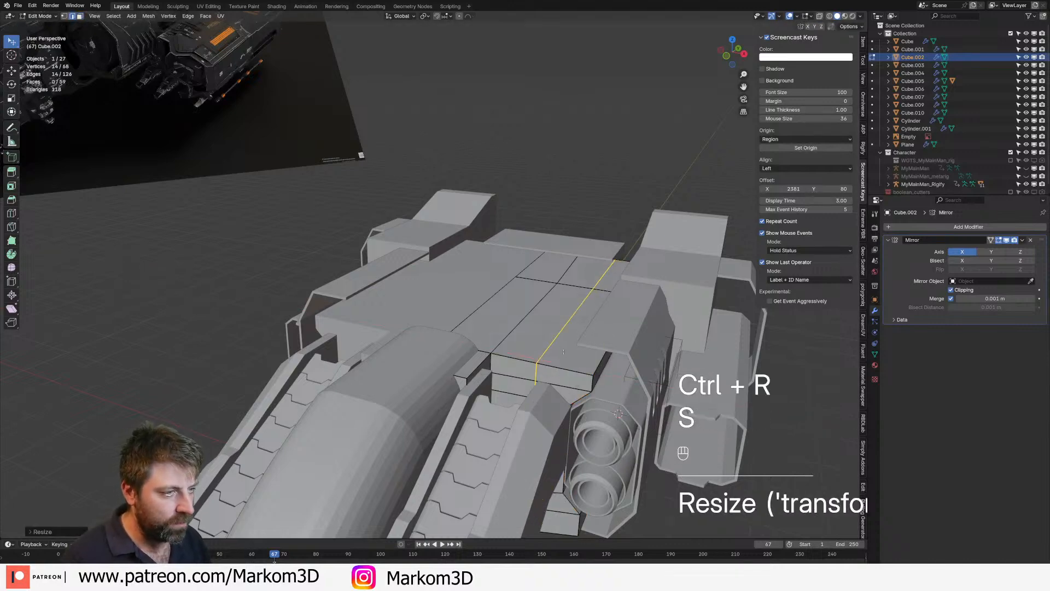
Raise the four central roof faces of the hull block about 0.2 m along Z to slope the roof's outer side
key(3)
click(547, 328)
shift+click(509, 313)
shift+click(547, 269)
shift+click(584, 274)
key(g)
key(z)
key(shift)
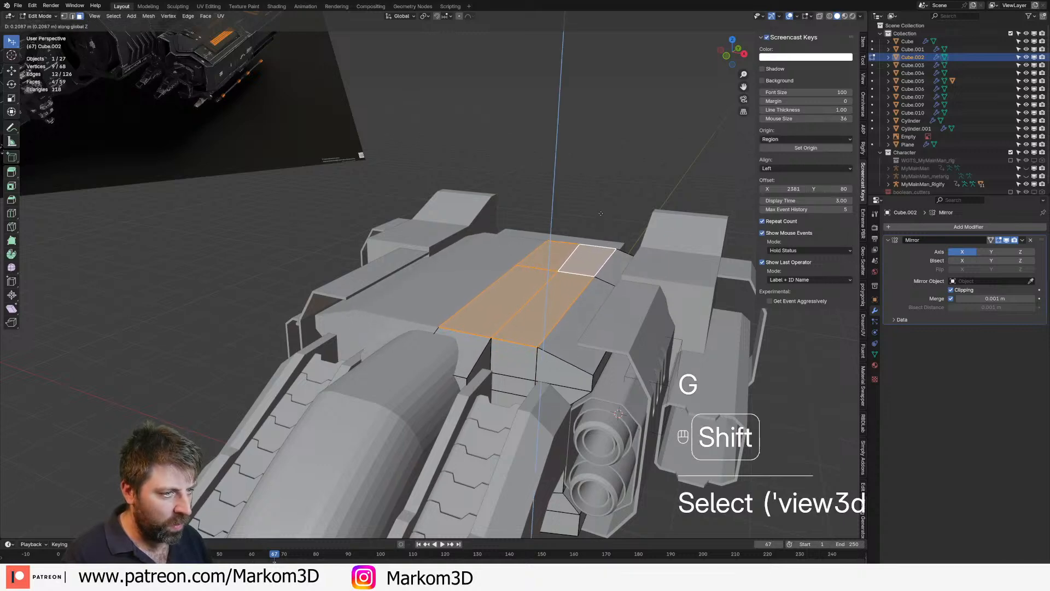
click(600, 214)
Examine the raised roof section and its sloped sides from several angles
scroll(596, 219, down, 4)
middle_drag(597, 219, 552, 197)
middle_drag(470, 318, 406, 359)
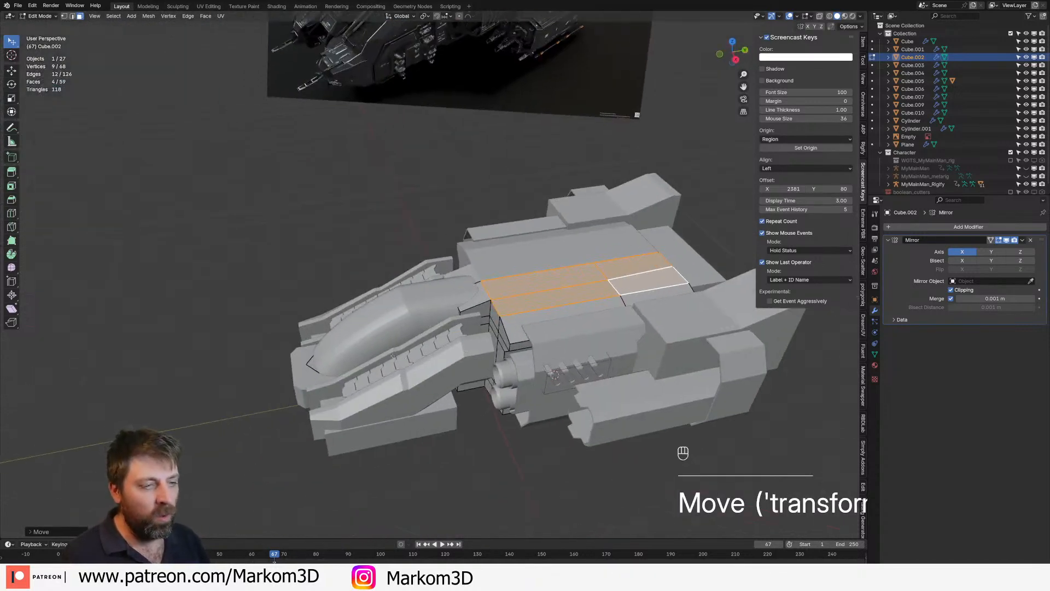
middle_drag(478, 289, 524, 274)
middle_drag(532, 380, 500, 274)
shift+middle_drag(501, 350, 476, 328)
middle_drag(503, 350, 540, 365)
key(Tab)
Compare the overall ship blockout, including the lower side block and engines, with the annotated reference image
click(395, 356)
middle_drag(395, 357, 524, 400)
scroll(447, 374, down, 3)
scroll(458, 368, up, 3)
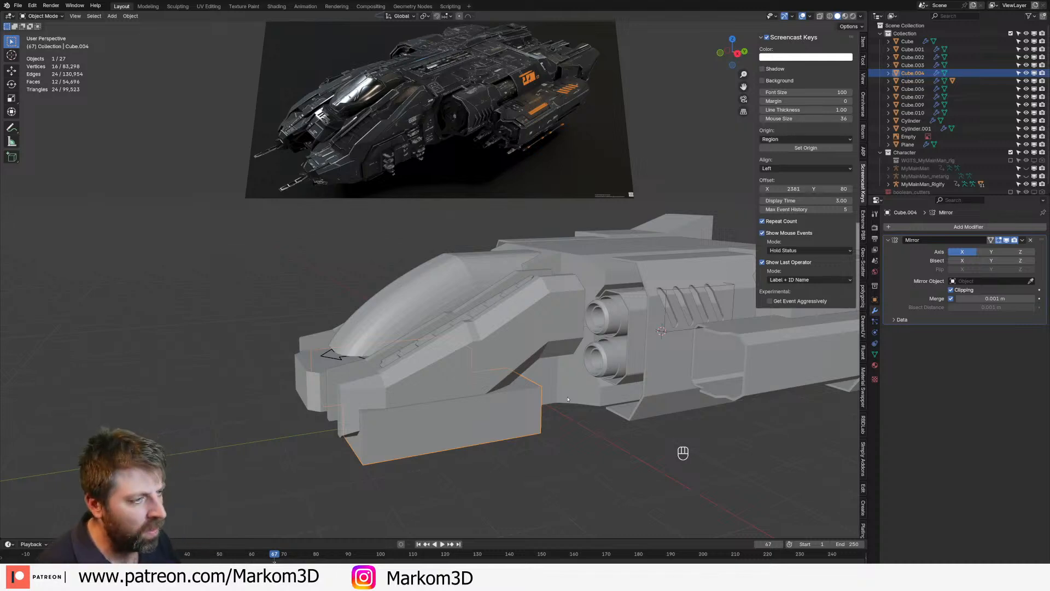
shift+middle_drag(726, 371, 488, 434)
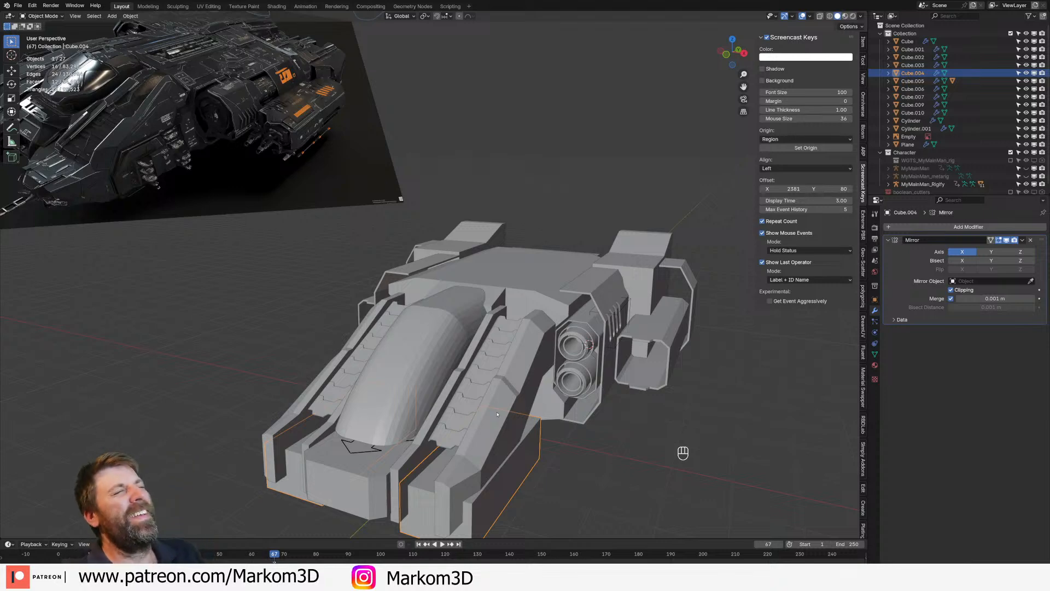
middle_drag(509, 401, 501, 389)
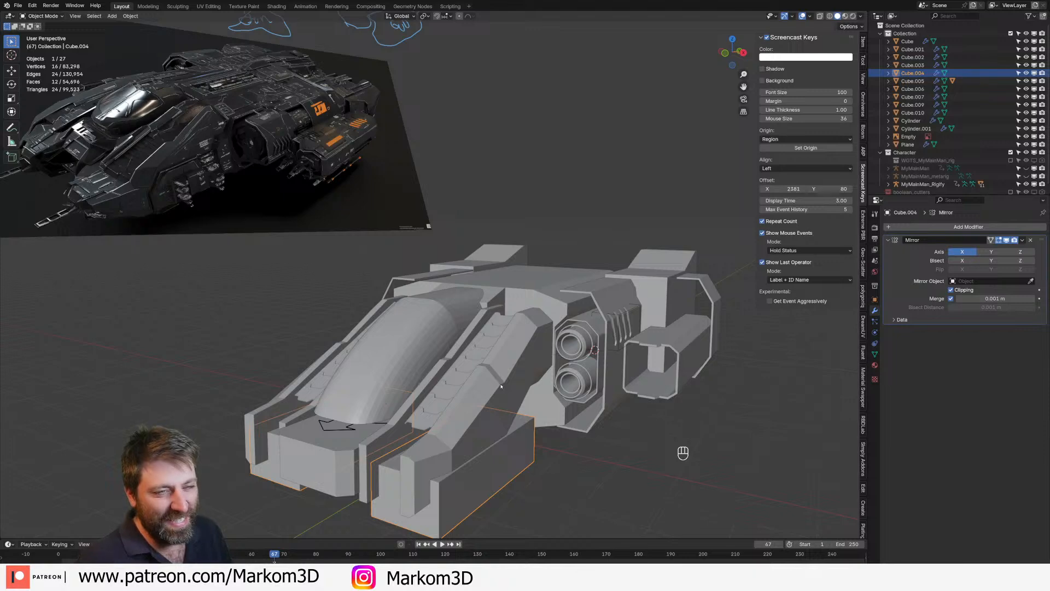
middle_drag(539, 426, 447, 443)
scroll(448, 459, down, 2)
scroll(447, 443, up, 4)
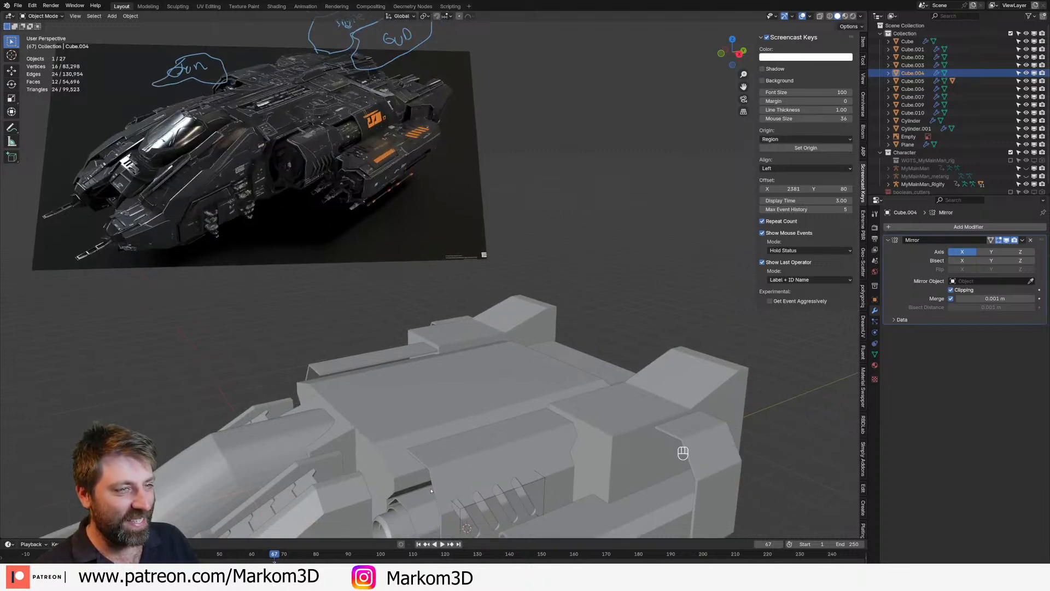
shift+middle_drag(495, 441, 452, 348)
scroll(471, 429, down, 3)
middle_drag(374, 235, 413, 236)
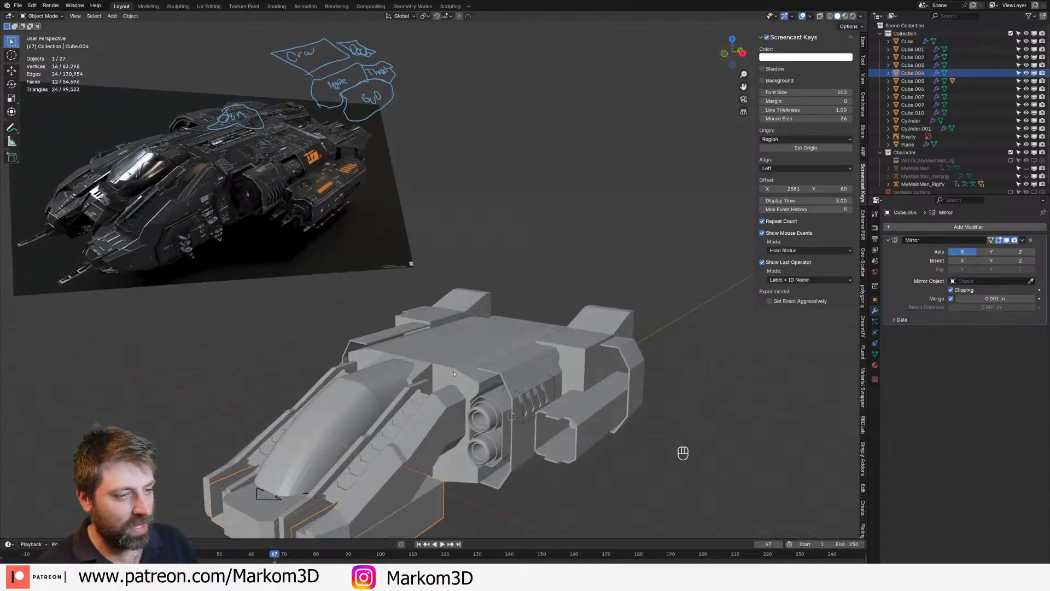
Open the central hull block's mesh for editing and select the vertical edge loop at its front corner beside the cockpit
click(454, 331)
middle_drag(454, 331, 444, 335)
key(Tab)
key(2)
click(430, 389)
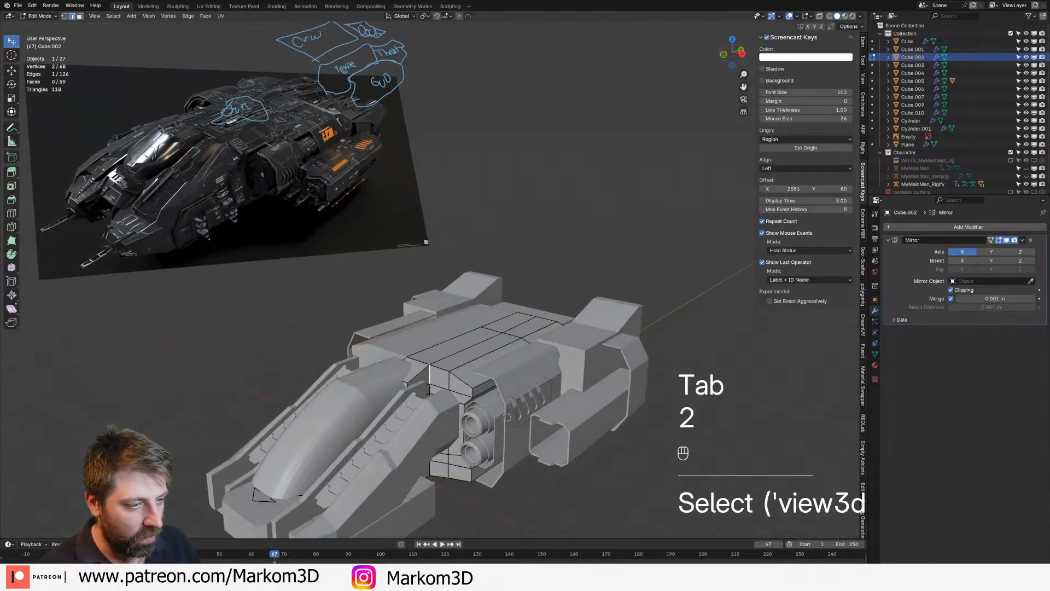
alt+click(430, 390)
middle_drag(430, 390, 433, 381)
shift+middle_drag(433, 381, 445, 409)
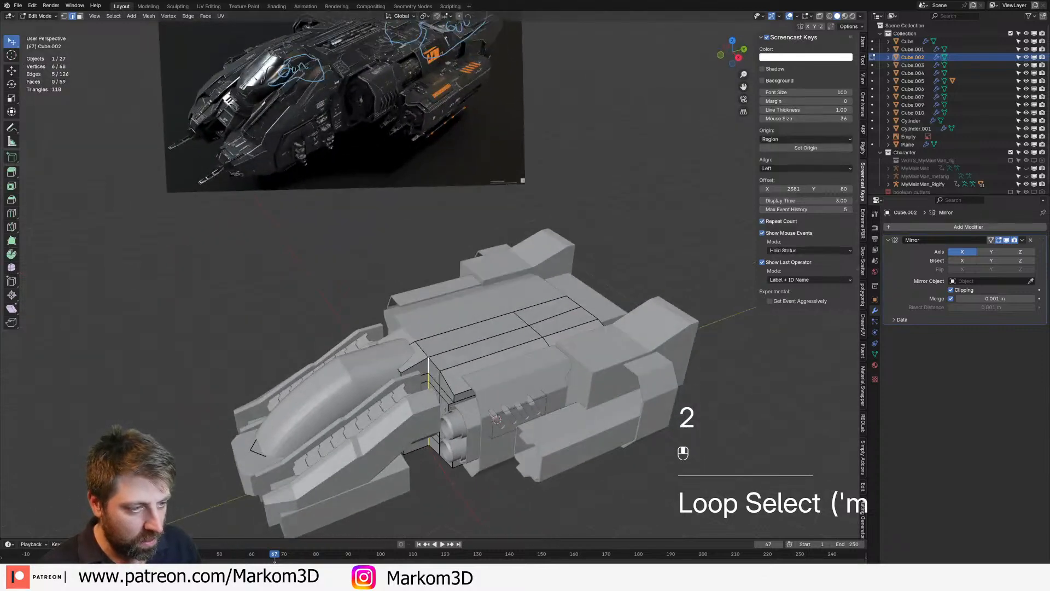
key(g)
key(g)
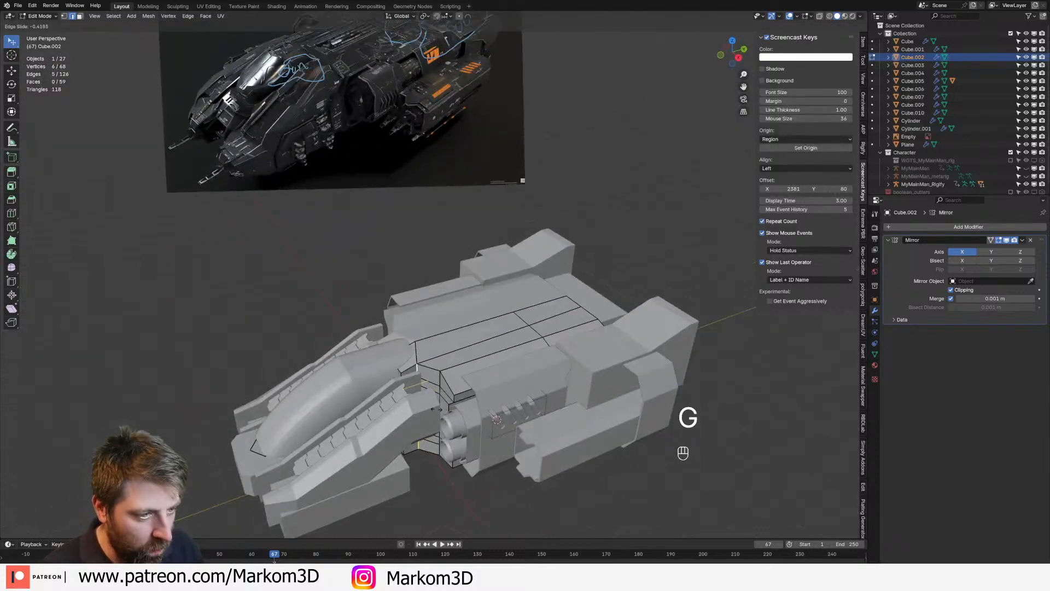
click(423, 357)
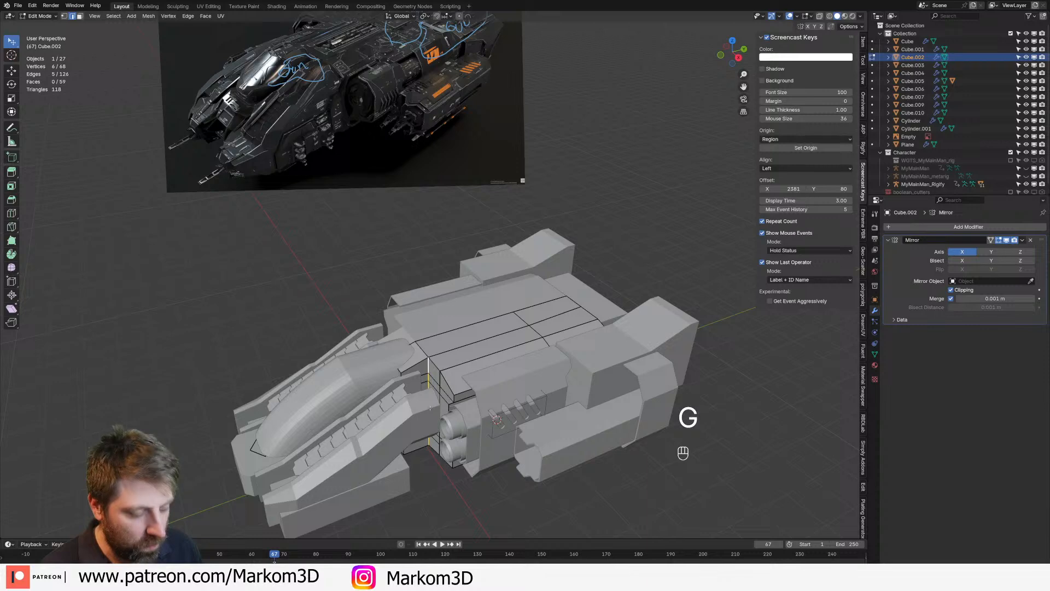
key(g)
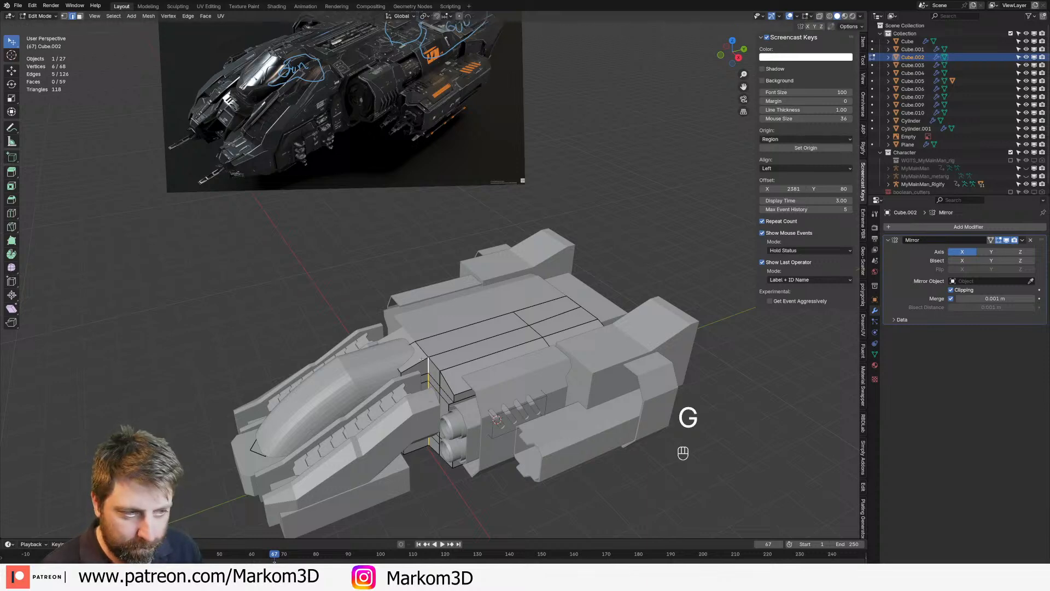
Add the adjoining roof and underside edges to the selected front edge loop and slide them together along the hull block
shift+click(422, 351)
middle_drag(424, 350, 426, 273)
shift+click(420, 384)
middle_drag(449, 401, 459, 409)
key(g)
key(g)
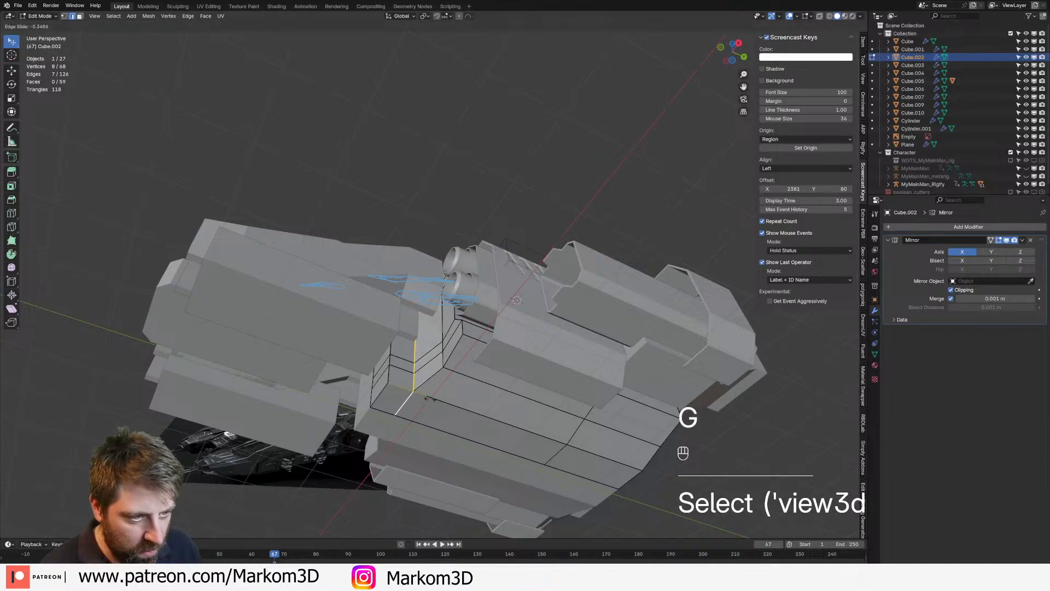
click(421, 384)
middle_drag(422, 384, 468, 339)
key(Tab)
key(Tab)
scroll(469, 339, up, 3)
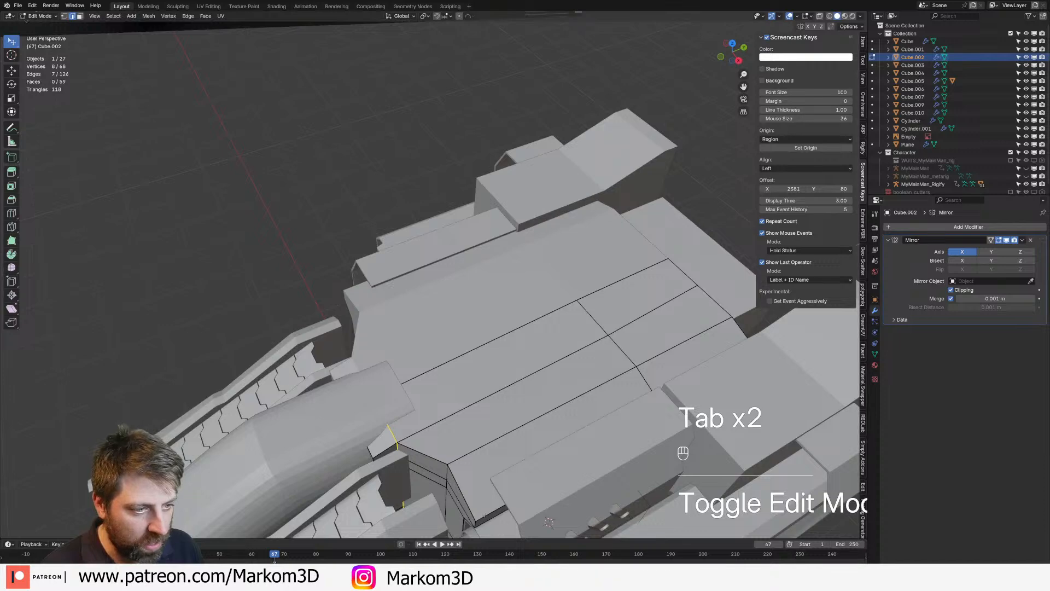
shift+middle_drag(474, 457, 472, 383)
alt+shift+click(479, 355)
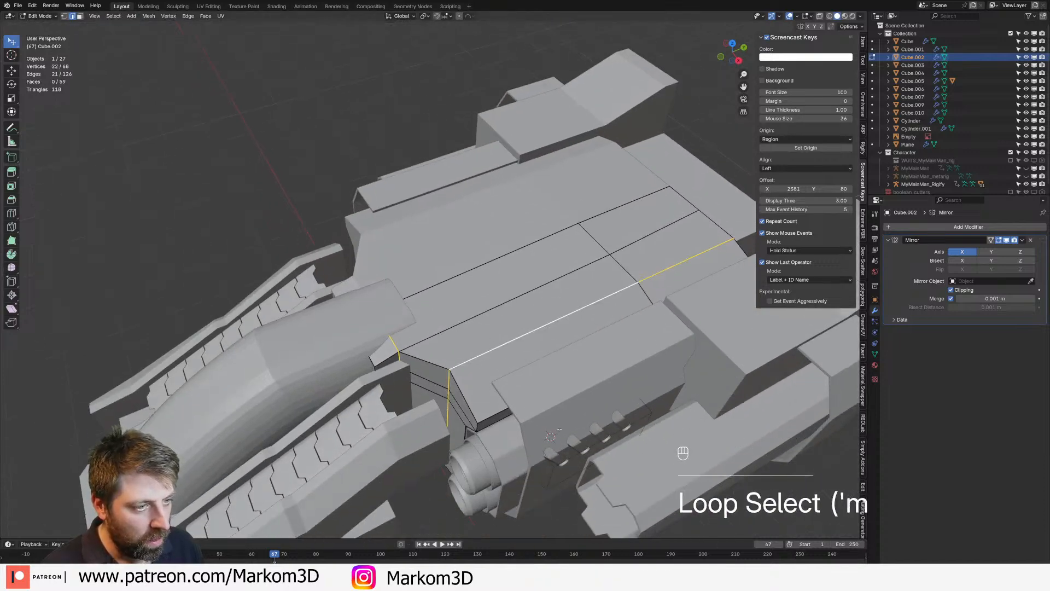
key(ctrl+b)
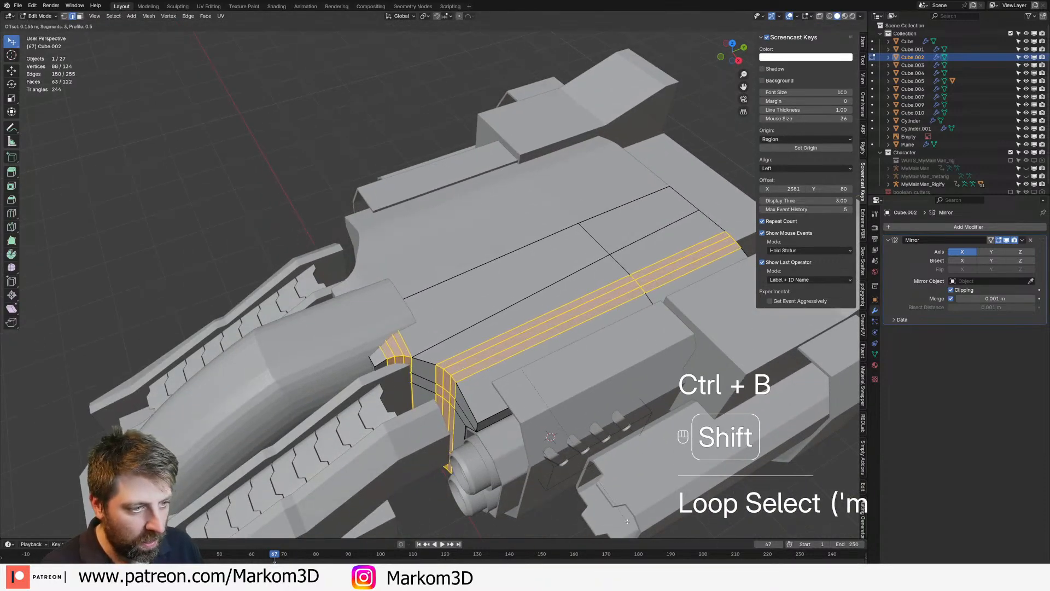
right_click(526, 389)
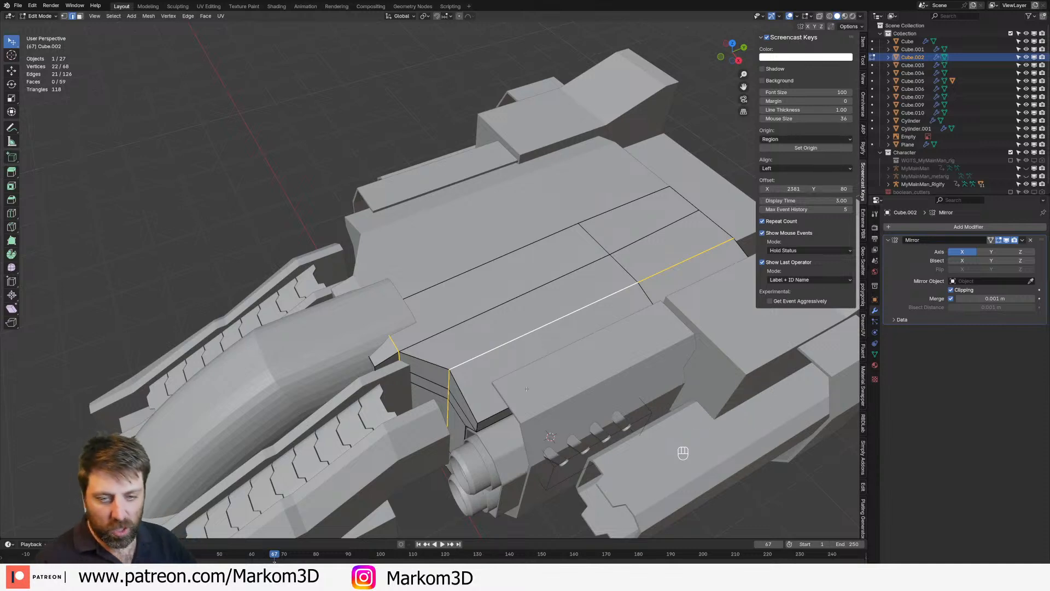
mouse_move(527, 389)
middle_down()
mouse_move(495, 408)
mouse_move(430, 486)
mouse_move(410, 305)
mouse_move(431, 325)
mouse_move(417, 336)
mouse_move(460, 357)
middle_up()
key(Tab)
Delete the front, rear and top faces of the lower side block beneath the nose, leaving an open channel
click(495, 408)
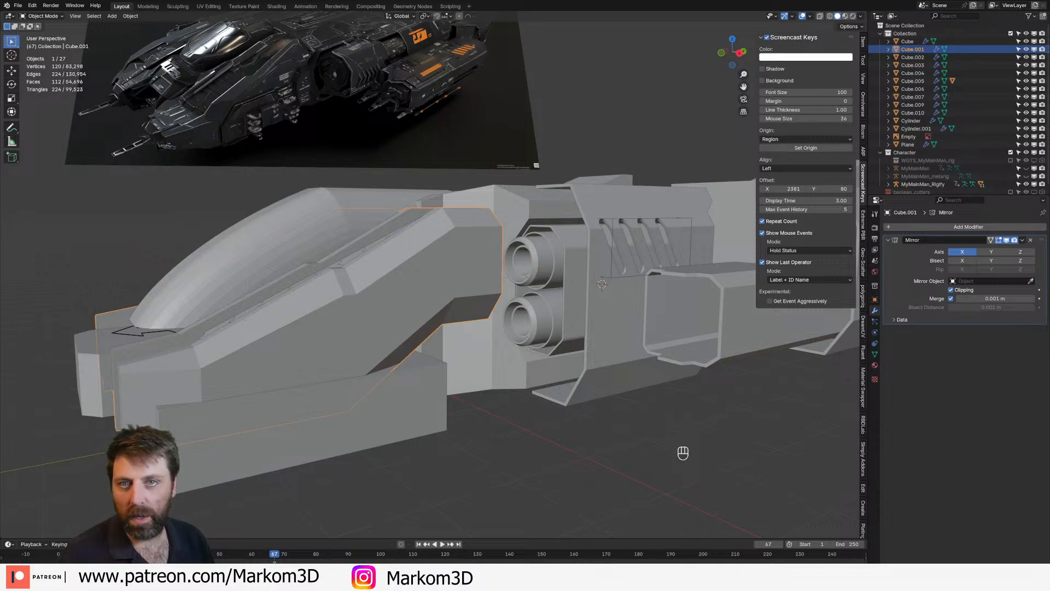
scroll(551, 458, down, 2)
middle_drag(549, 437, 544, 448)
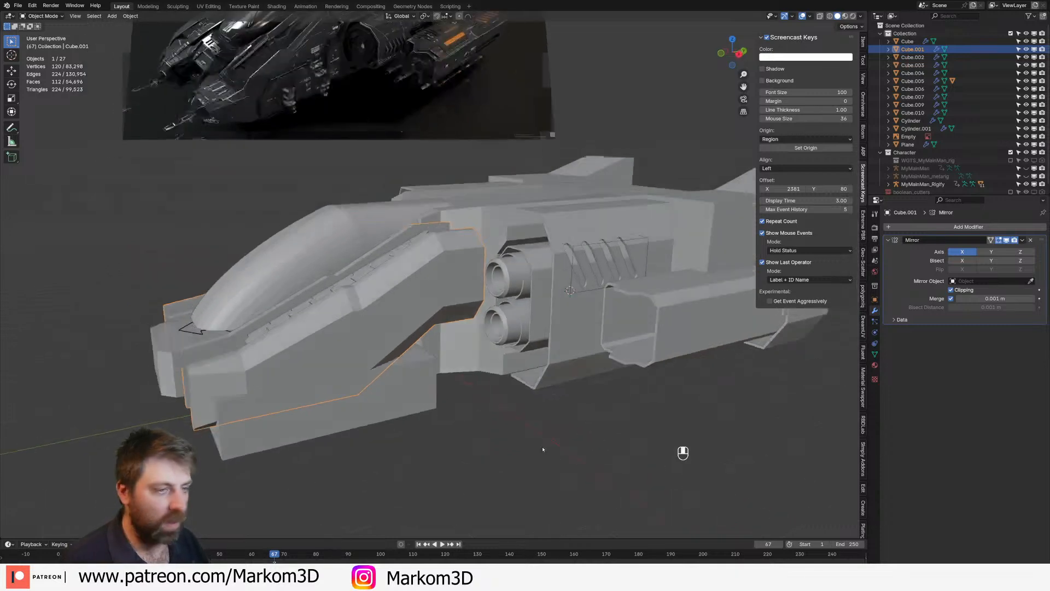
click(418, 390)
middle_drag(419, 389, 449, 406)
scroll(489, 391, up, 2)
key(Tab)
middle_drag(438, 448, 473, 395)
key(3)
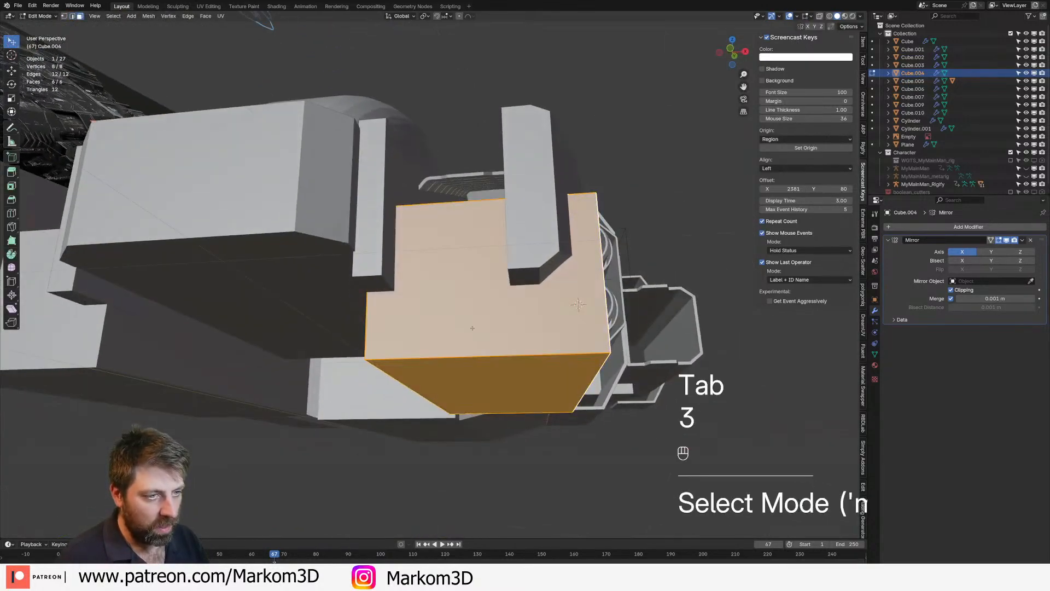
click(471, 330)
middle_drag(471, 330, 472, 432)
shift+click(461, 437)
shift+middle_drag(471, 498, 336, 438)
shift+click(356, 331)
key(Delete)
click(355, 331)
Move the entire open channel about 0.04 m inward in the front view, against the side hull
middle_drag(356, 378, 454, 361)
key(2)
click(495, 295)
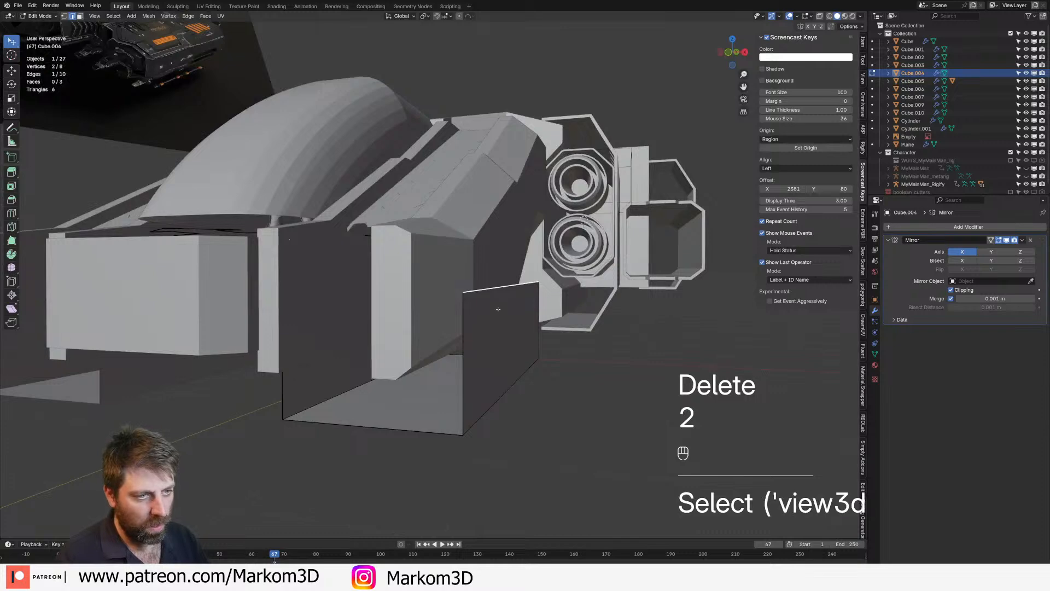
middle_drag(495, 297, 512, 326)
key(KP_3)
key(KP_1)
scroll(512, 327, up, 2)
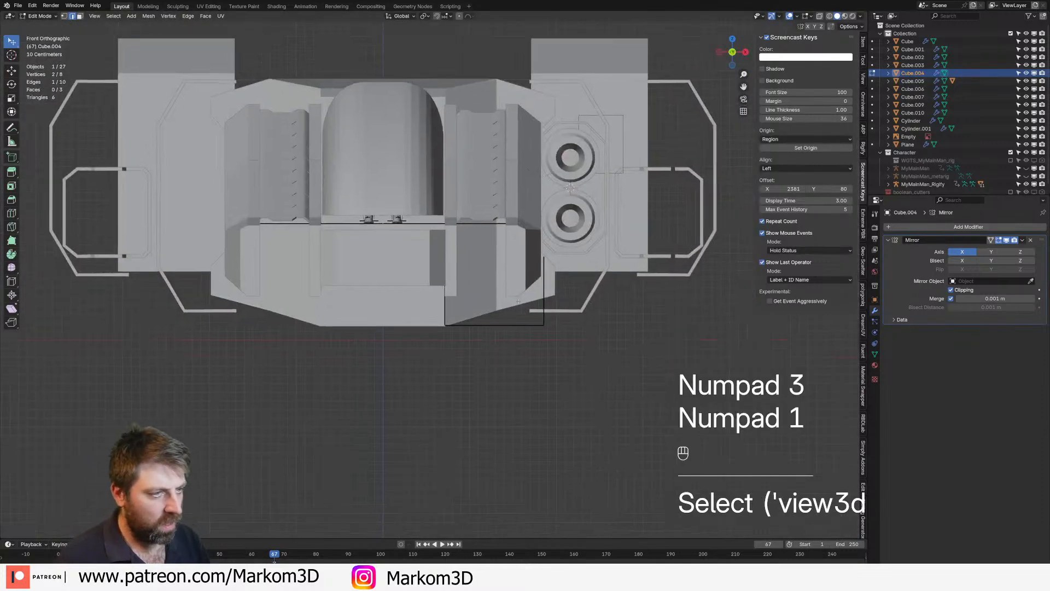
key(a)
key(g)
key(shift)
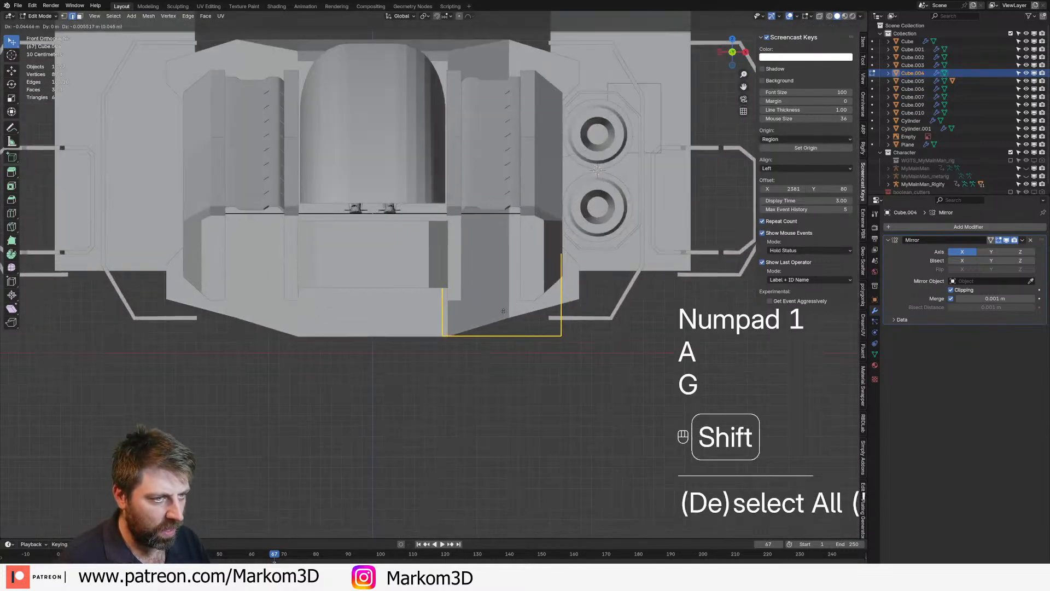
click(519, 292)
Raise the channel's bottom face about 0.3 m along Z
key(3)
click(516, 338)
key(z)
right_click(516, 344)
mouse_move(515, 344)
middle_down()
mouse_move(488, 429)
mouse_move(474, 386)
middle_up()
click(488, 430)
key(g)
key(z)
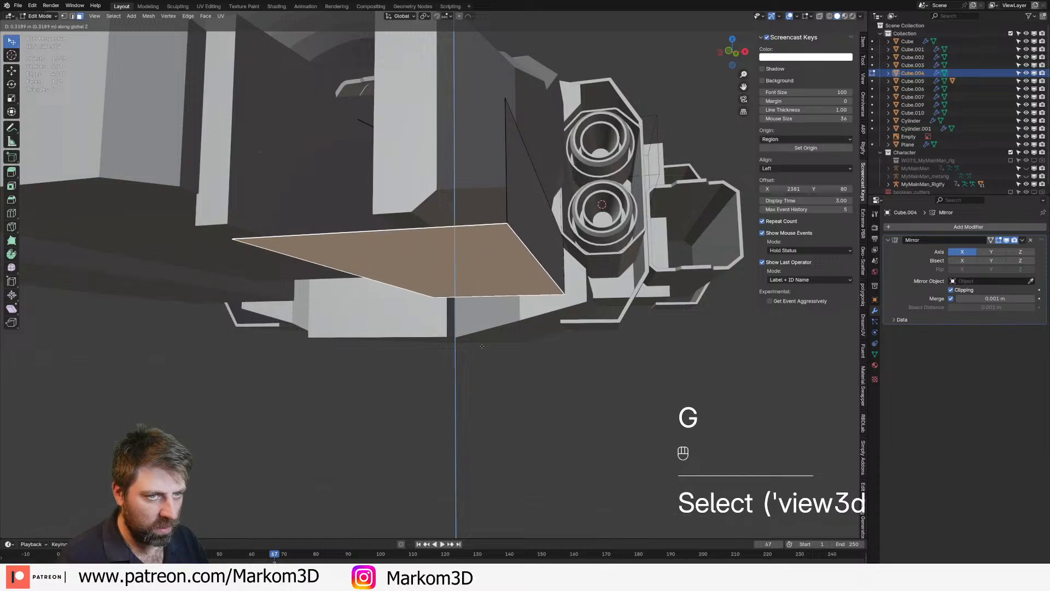
click(481, 351)
Extrude the channel's rear edges diagonally upward about 0.5 m along Y, and extrude them again straight back toward the engines
middle_drag(481, 351, 647, 212)
key(2)
alt+click(356, 330)
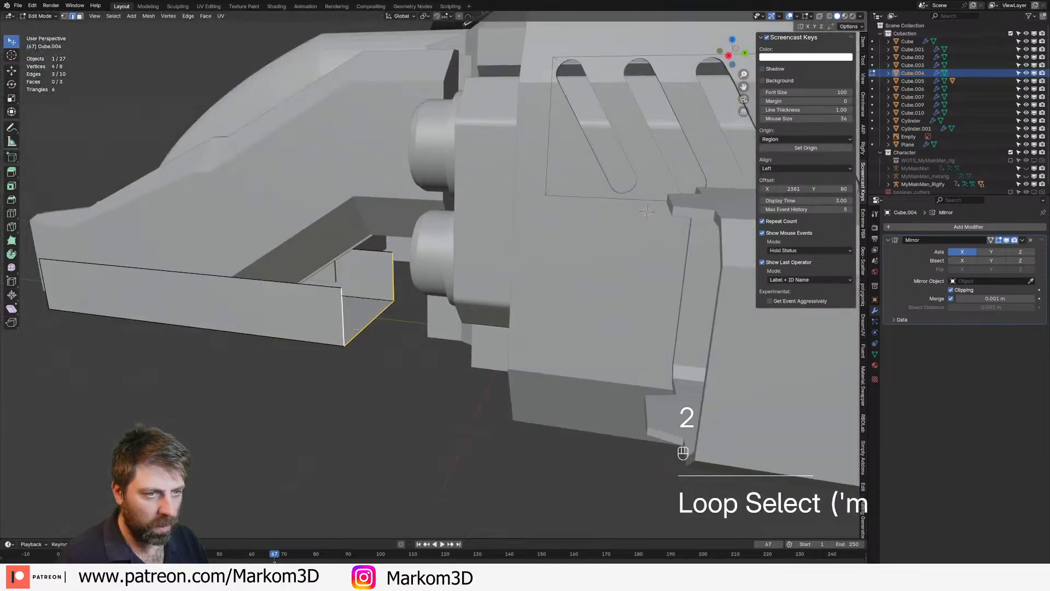
key(KP_3)
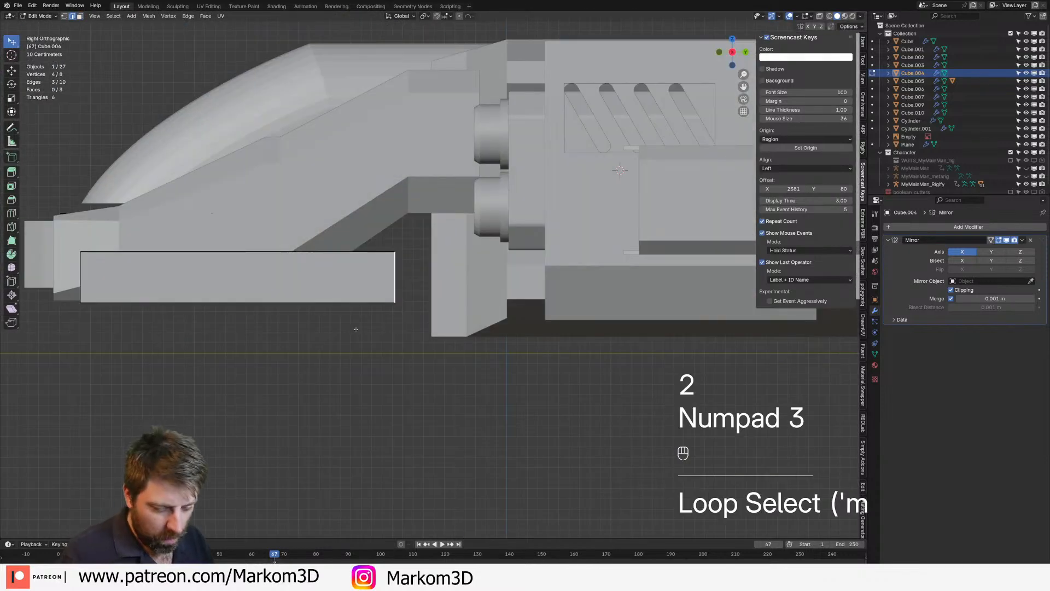
key(e)
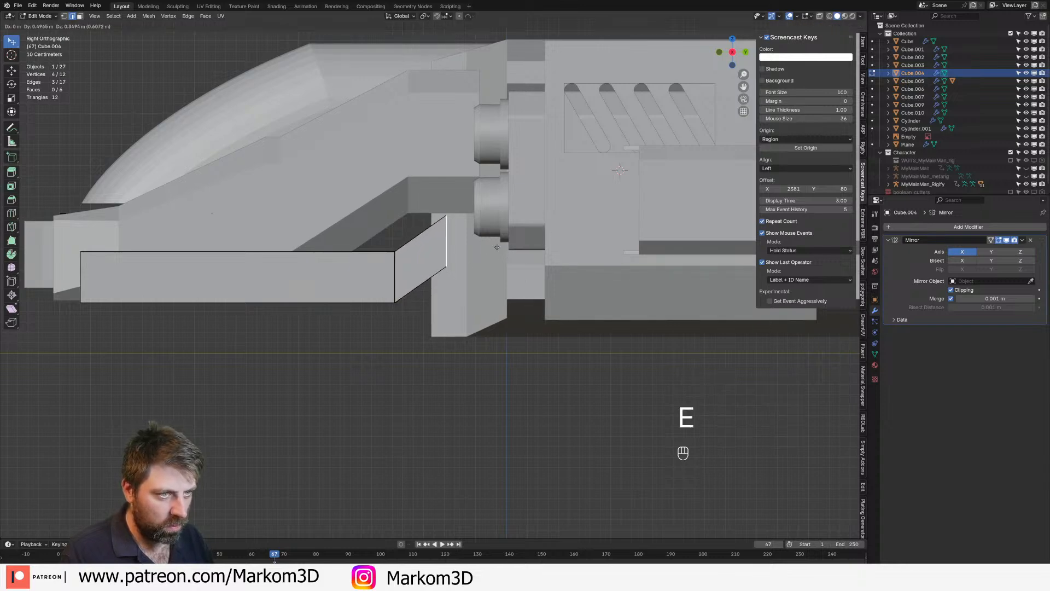
key(e)
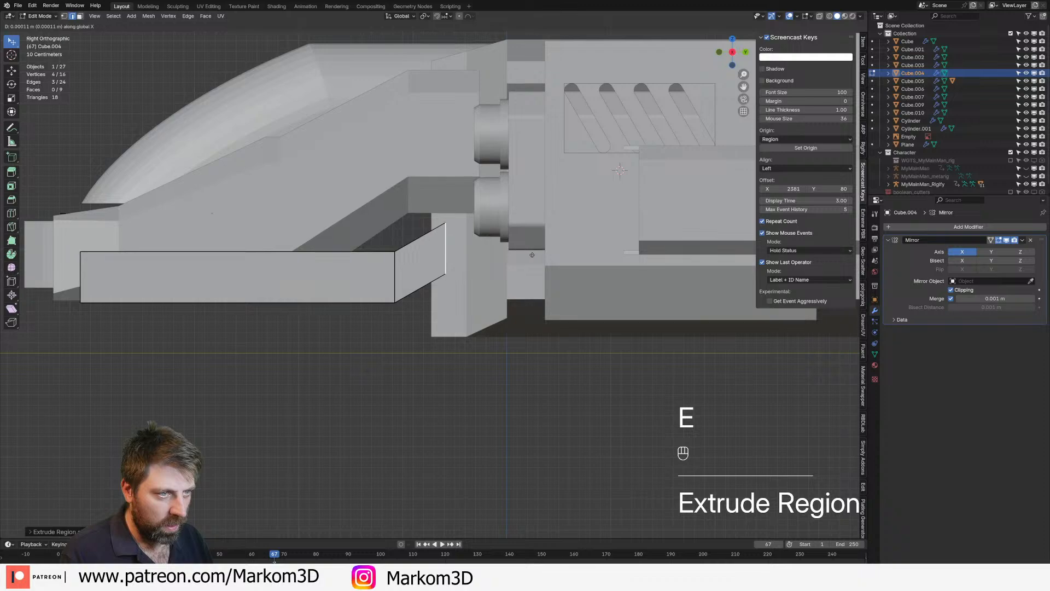
click(534, 256)
middle_drag(534, 256, 398, 311)
scroll(554, 281, down, 5)
key(Tab)
key(Tab)
Select the two long bottom edges of the channel's front section
key(1)
click(380, 297)
key(2)
shift+click(356, 291)
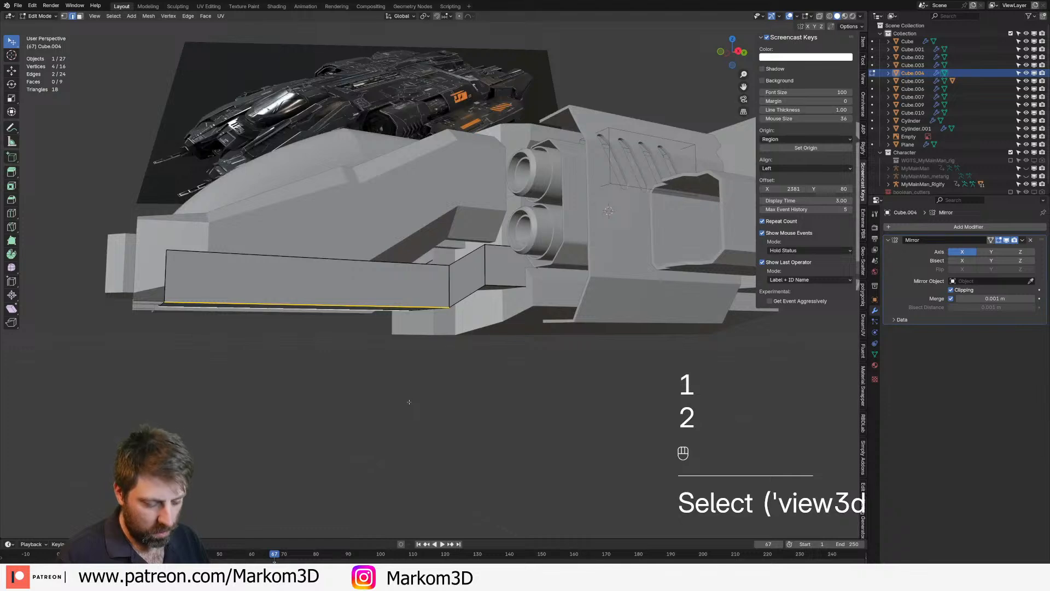
middle_drag(409, 402, 471, 415)
Try to bevel only the two long bottom edges of the channel's front section with a single segment
key(ctrl+b)
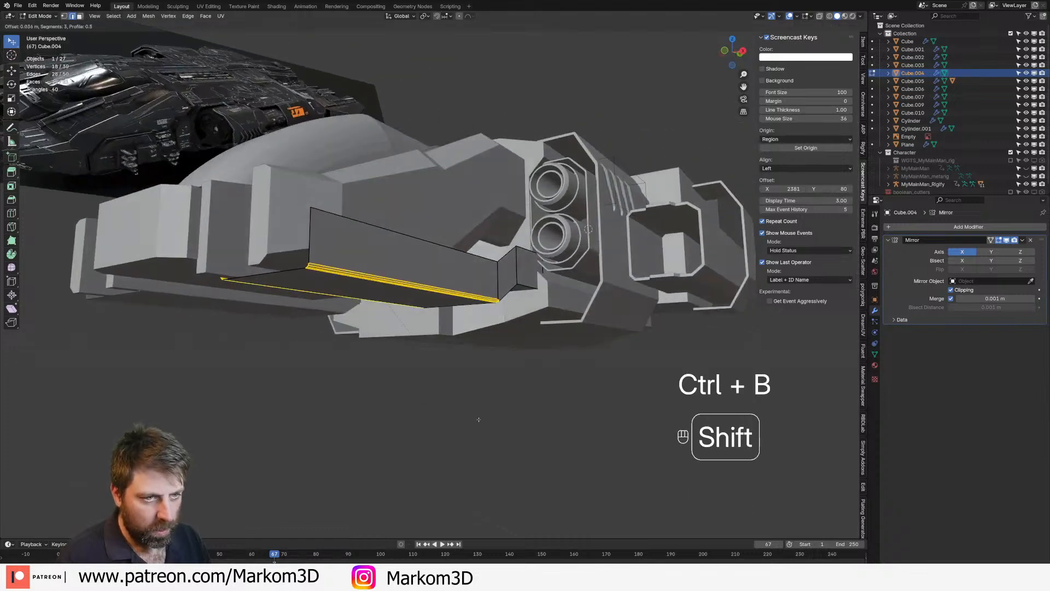
scroll(476, 418, down, 2)
click(491, 397)
middle_drag(491, 396, 338, 383)
key(Tab)
key(Tab)
key(ctrl+z)
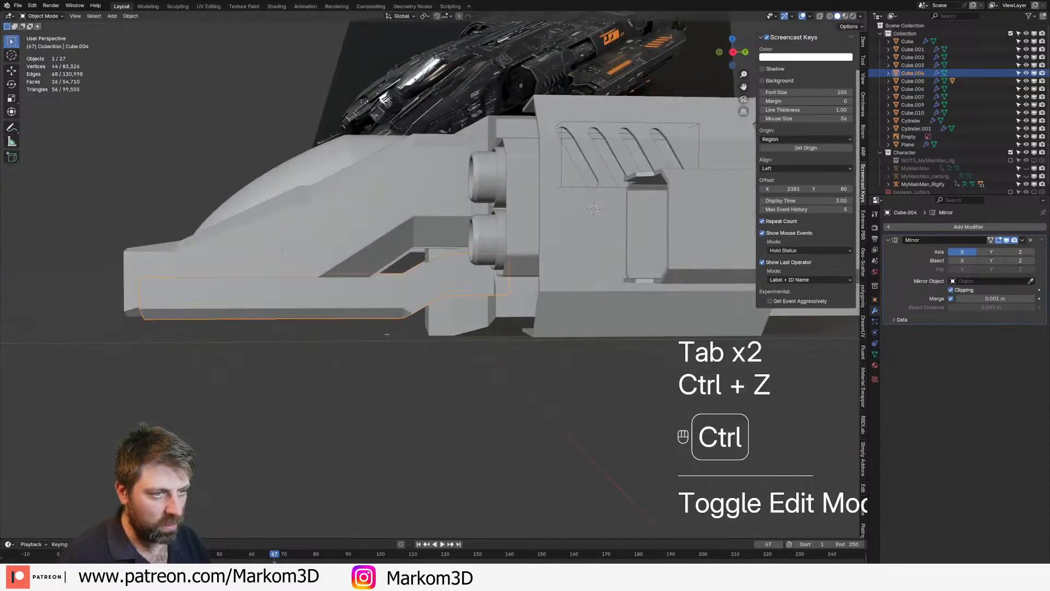
key(ctrl+z)
key(ctrl+z)
Extend the selection to the channel's full outer bottom edge loop and bevel the selected edges with one segment
alt+shift+click(388, 318)
middle_drag(388, 319, 386, 305)
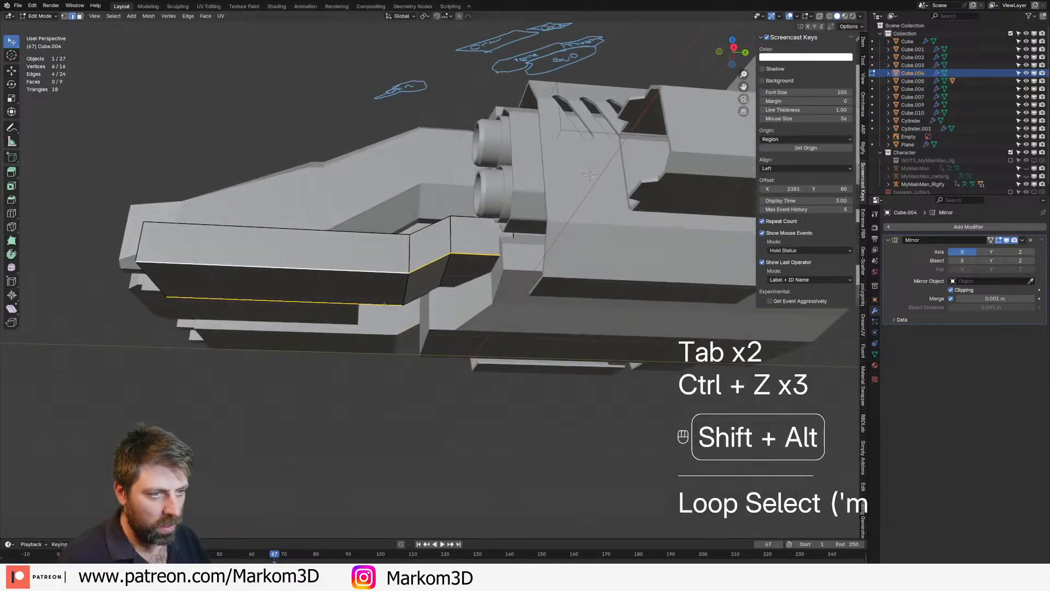
key(ctrl+b)
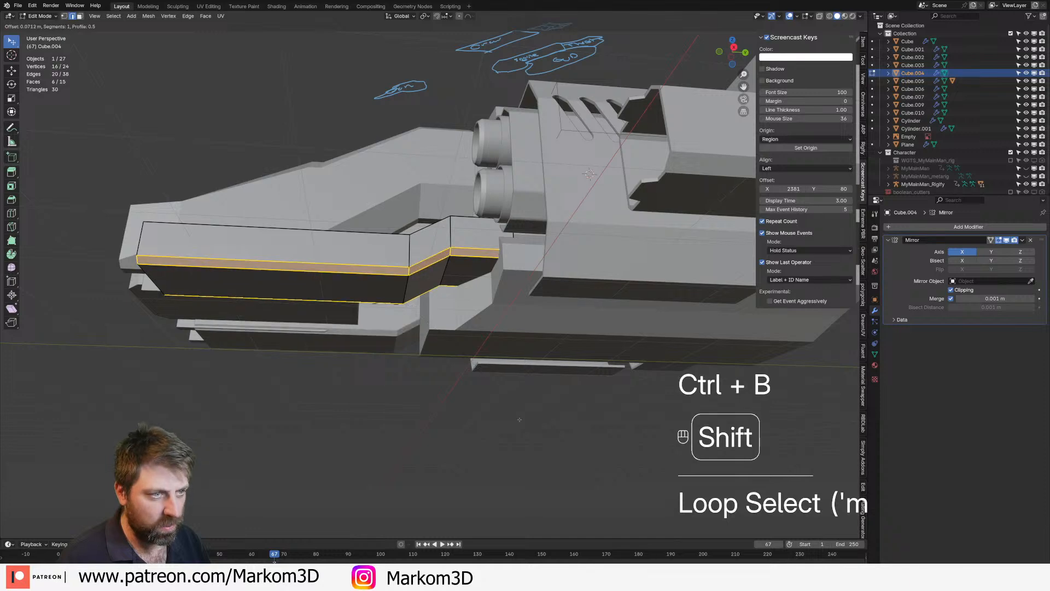
click(492, 405)
middle_drag(492, 404, 350, 344)
key(Tab)
key(Tab)
Add a lengthwise loop cut along the channel's outer side, positioned just above the bevel
key(3)
click(339, 345)
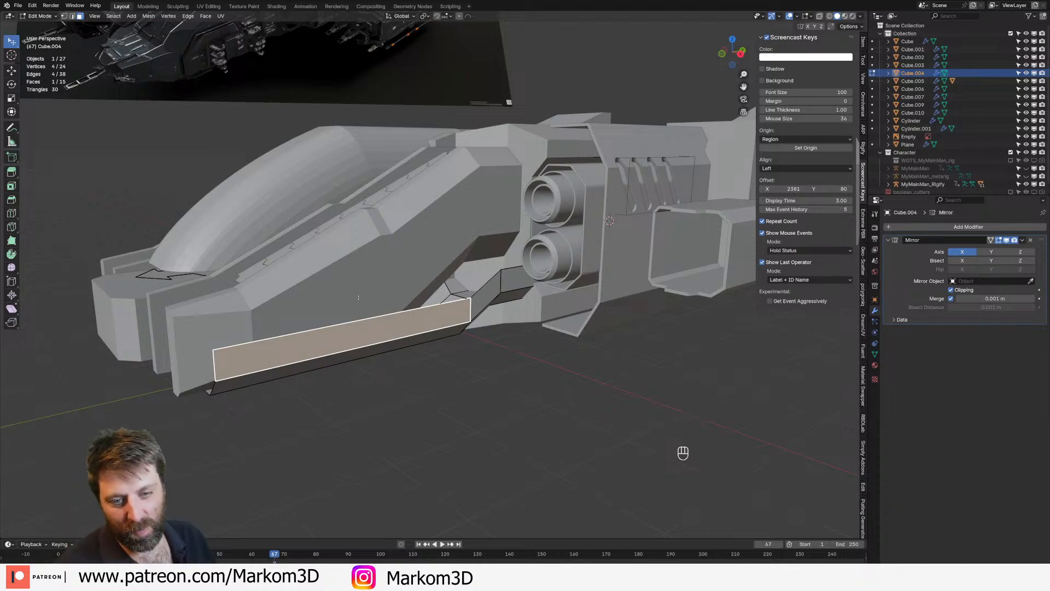
middle_drag(349, 299, 336, 299)
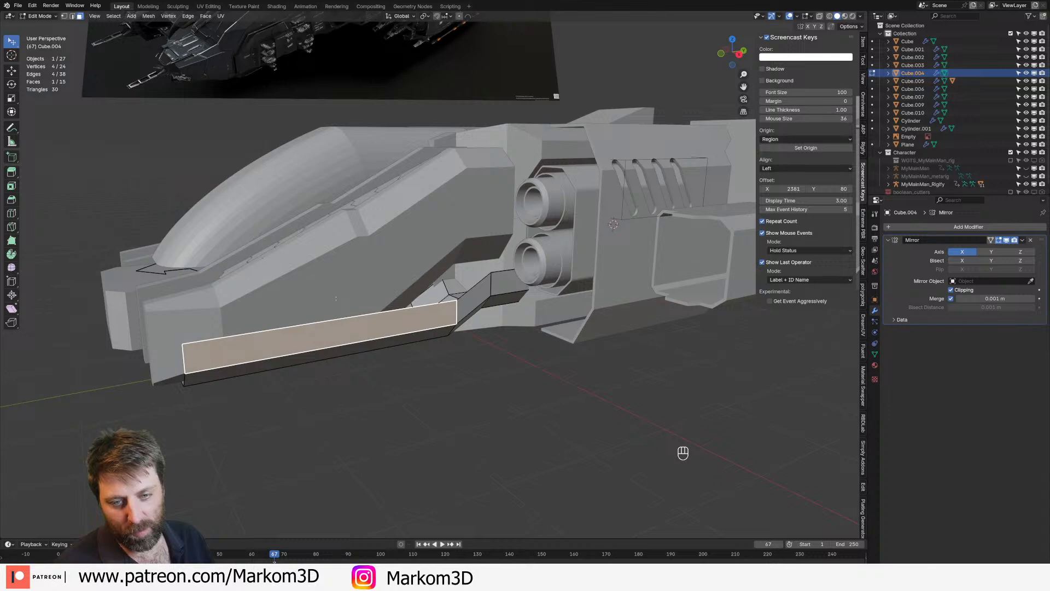
scroll(335, 299, up, 1)
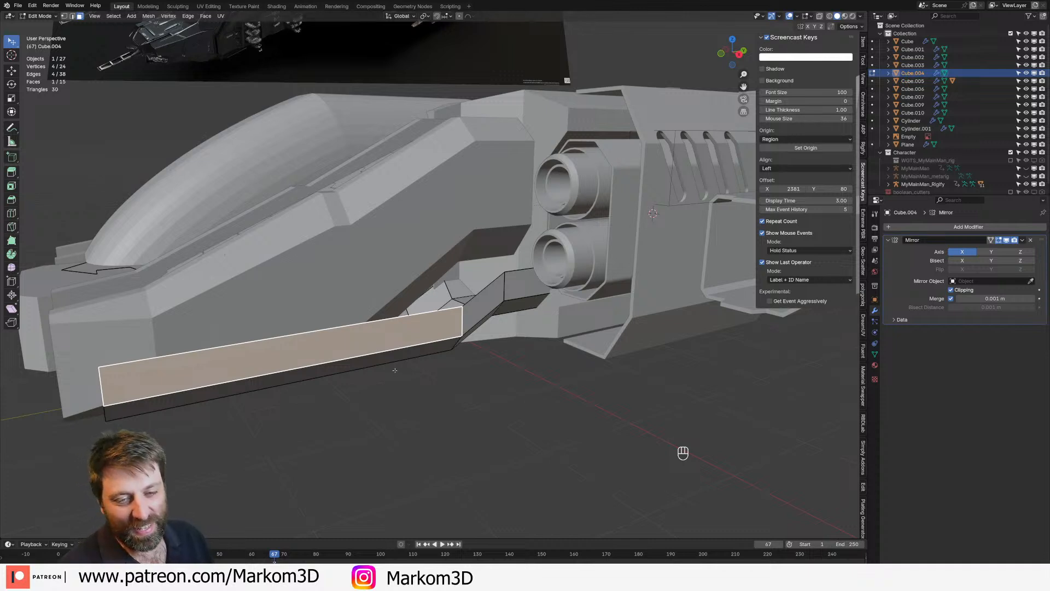
middle_drag(419, 345, 366, 301)
scroll(410, 339, up, 2)
scroll(414, 279, down, 1)
shift+middle_drag(284, 285, 416, 295)
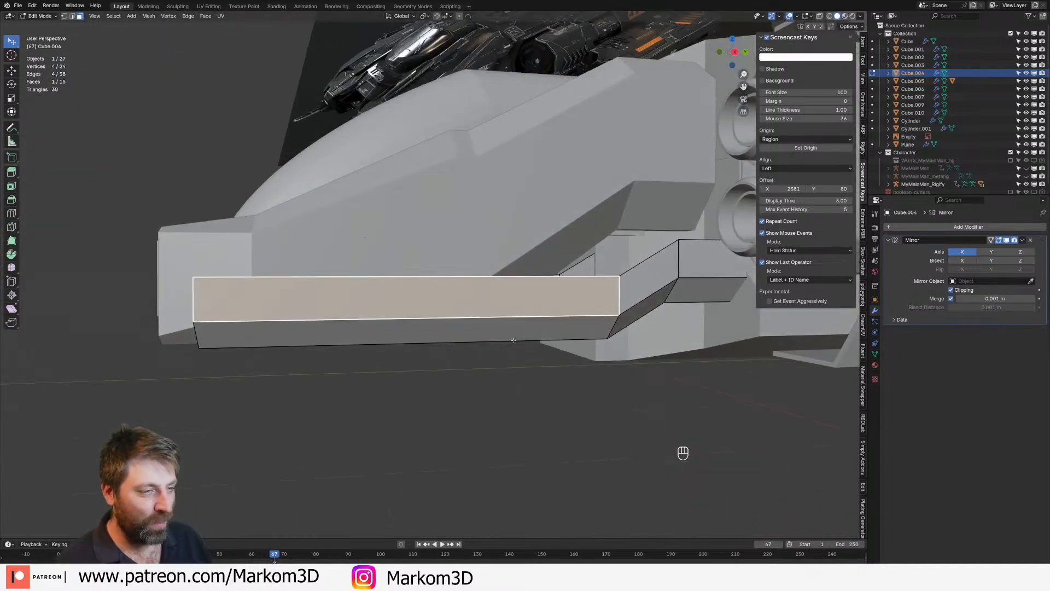
key(ctrl+r)
click(618, 296)
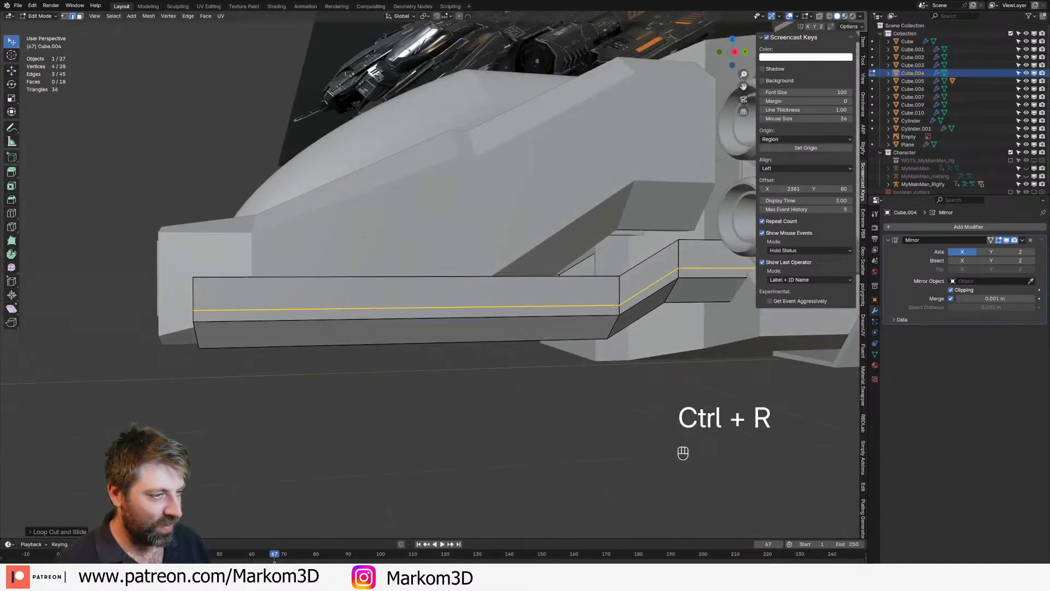
click(618, 307)
Add a centred crosswise loop cut through the channel's front section
key(ctrl+r)
click(476, 314)
right_click(260, 322)
key(3)
click(307, 293)
key(ctrl+z)
key(ctrl+z)
Add another crosswise loop cut centred in the rear half of the channel's front section
key(ctrl+r)
click(514, 316)
right_click(503, 315)
Remove the middle crosswise edge loop from the channel's front section, keeping the cut nearer the slanted section
alt+click(428, 299)
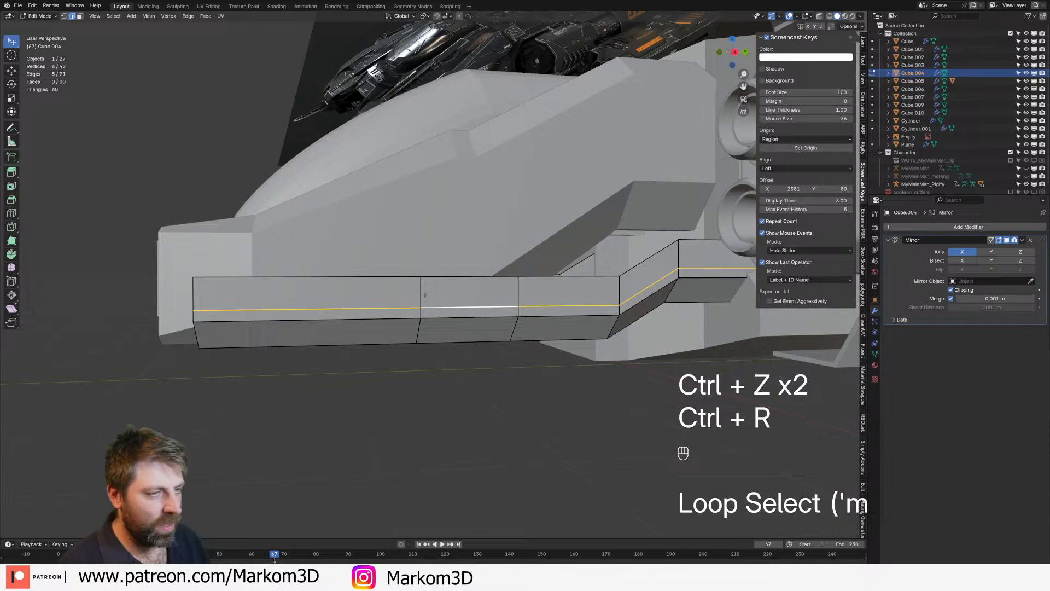
alt+click(425, 296)
key(Delete)
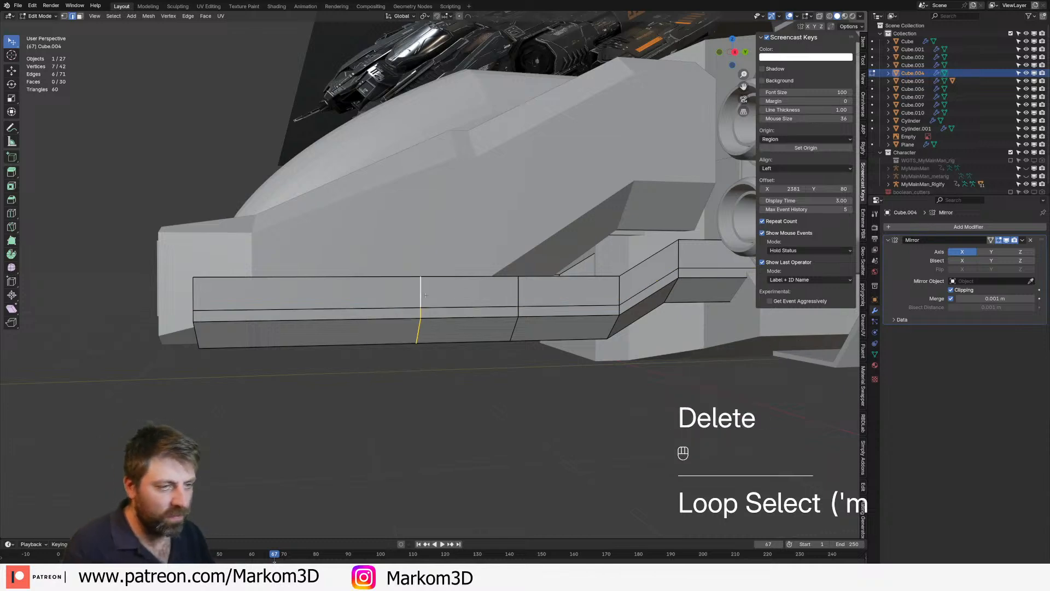
key(Delete)
click(405, 369)
middle_drag(405, 369, 446, 372)
key(Tab)
key(Tab)
Examine the channel's side faces and its whole mesh from several angles in both wireframe and solid shading
middle_drag(553, 338, 498, 327)
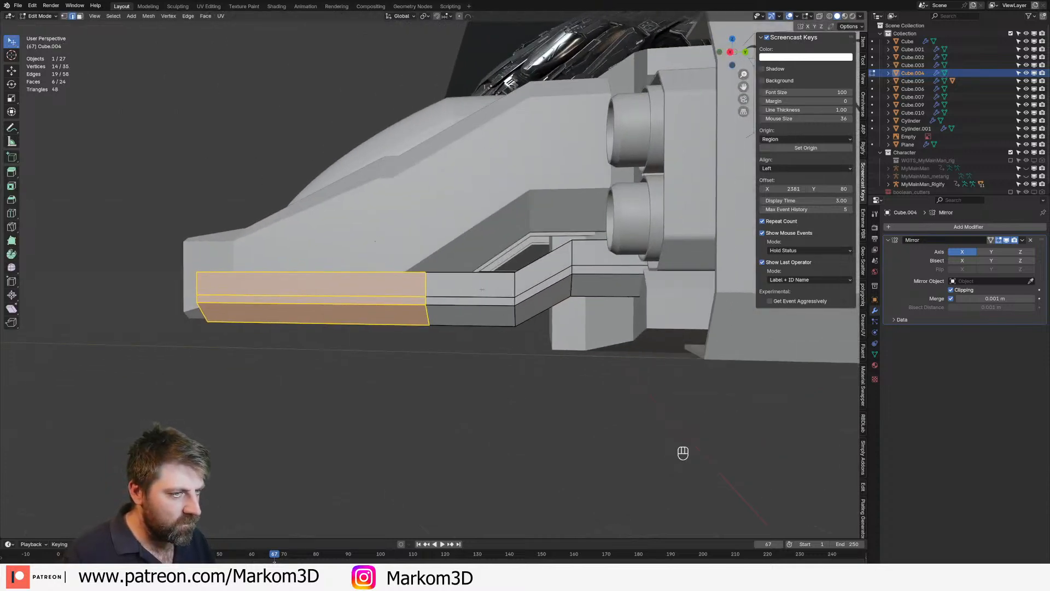
key(3)
click(531, 290)
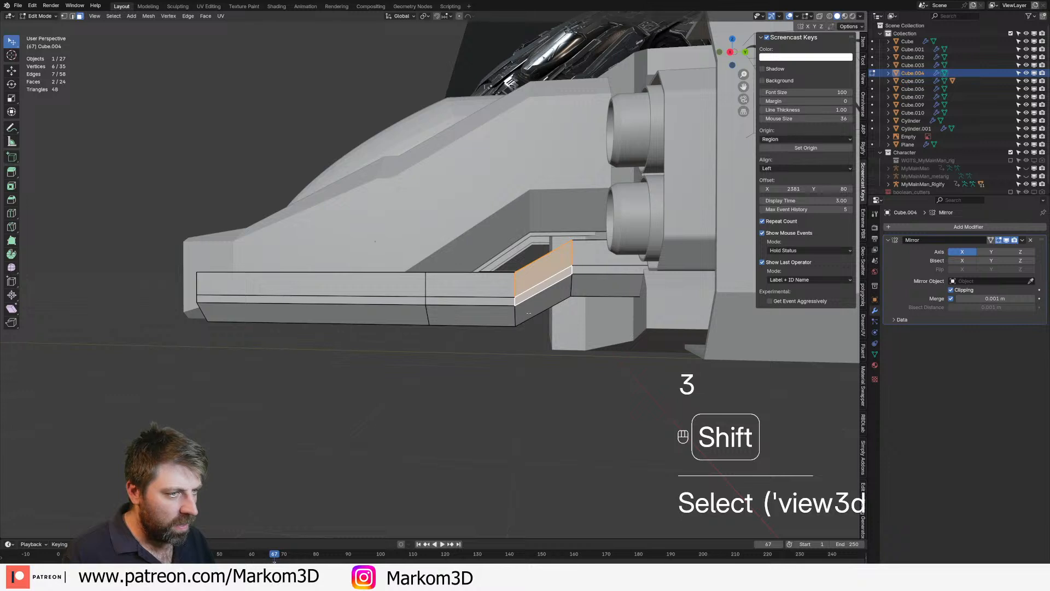
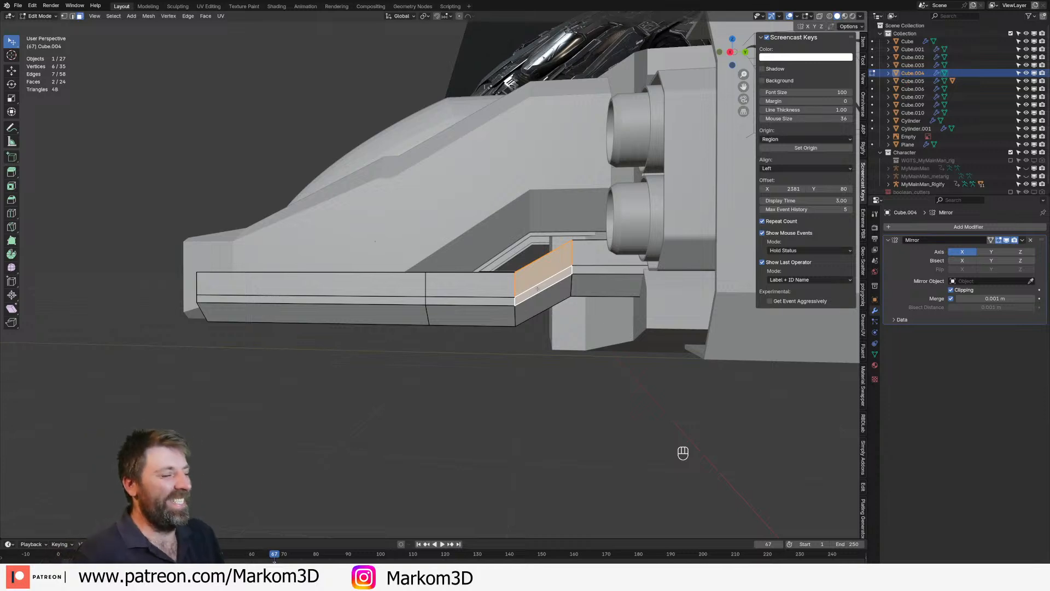
key(2)
click(596, 271)
key(z)
click(585, 268)
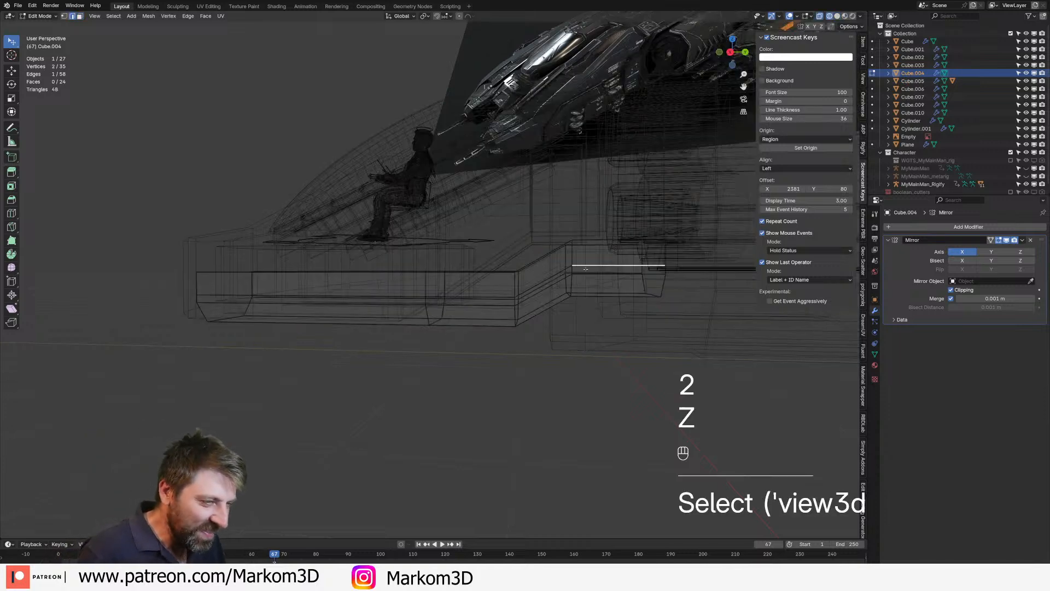
middle_drag(595, 267, 604, 277)
key(z)
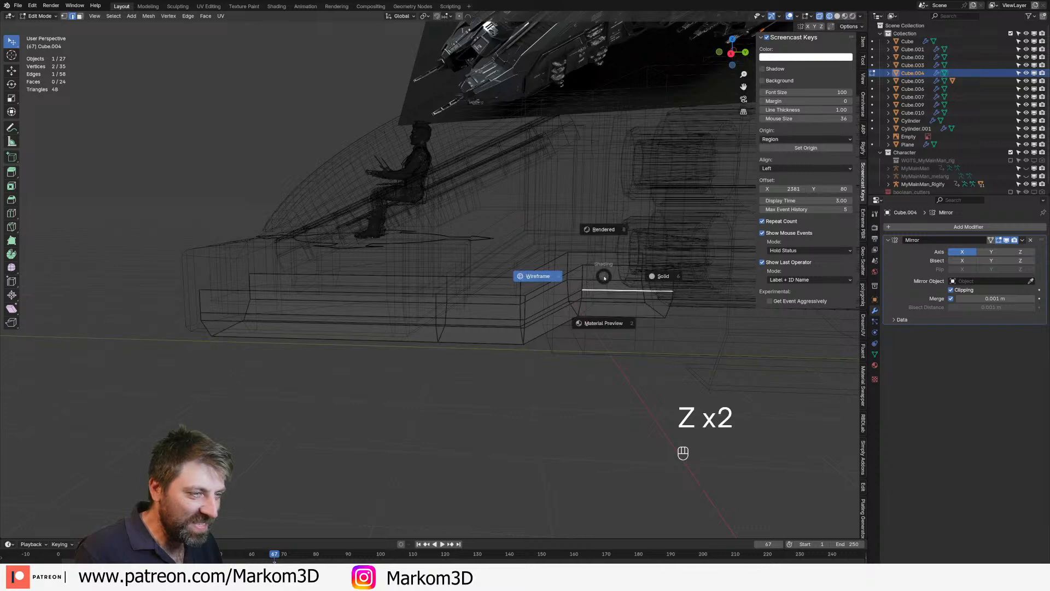
click(627, 277)
mouse_move(483, 290)
middle_down()
mouse_move(572, 262)
mouse_move(590, 268)
mouse_move(508, 293)
middle_up()
key(z)
click(595, 264)
key(a)
key(z)
click(442, 293)
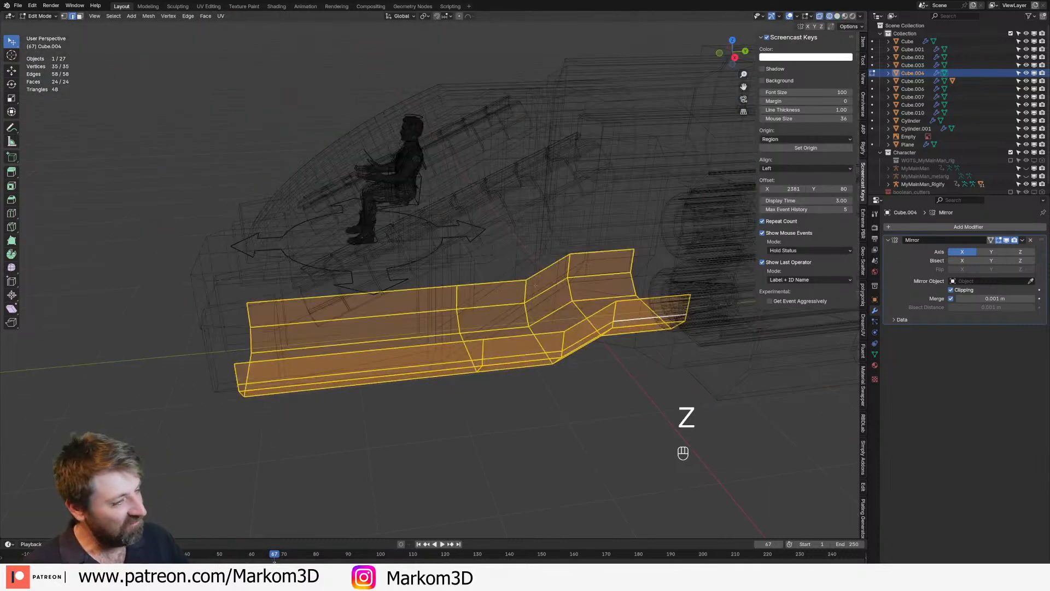
middle_drag(575, 291, 600, 287)
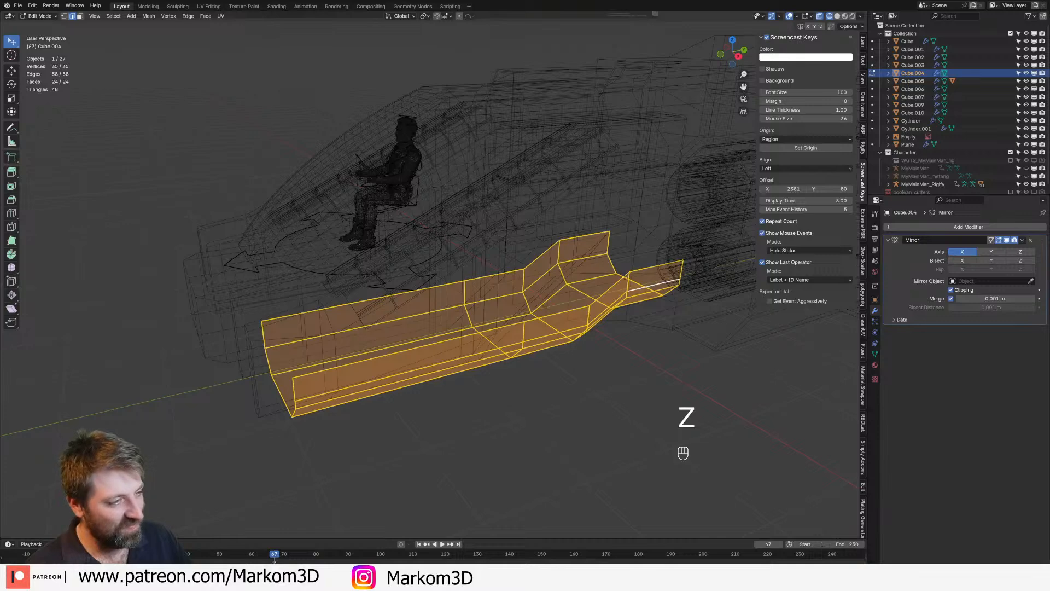
key(z)
click(673, 295)
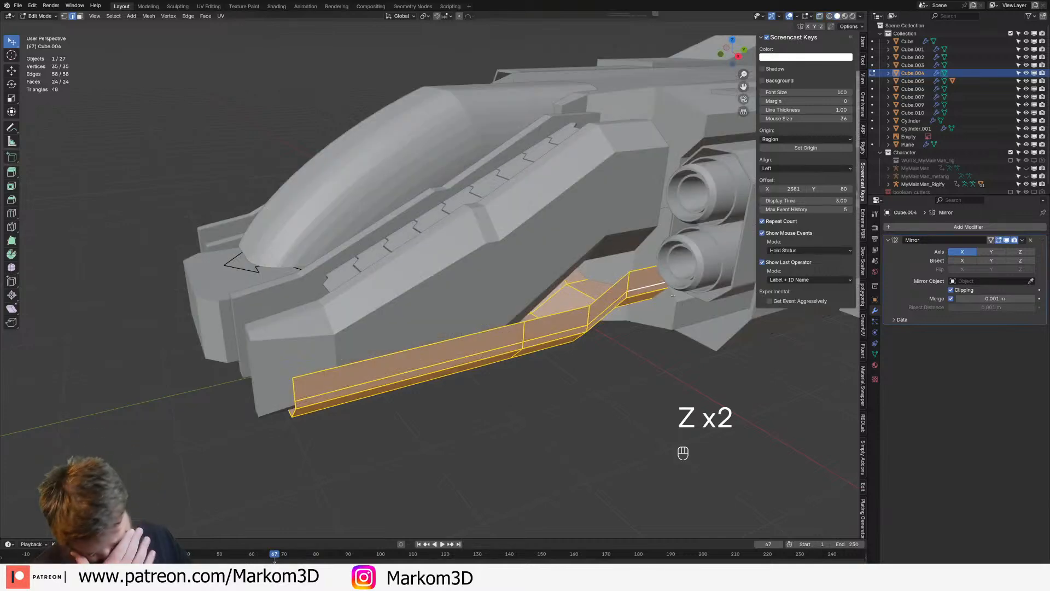
Inset the long front face on the channel's underside
middle_drag(482, 328, 469, 243)
key(3)
click(381, 245)
shift+middle_drag(382, 246, 446, 309)
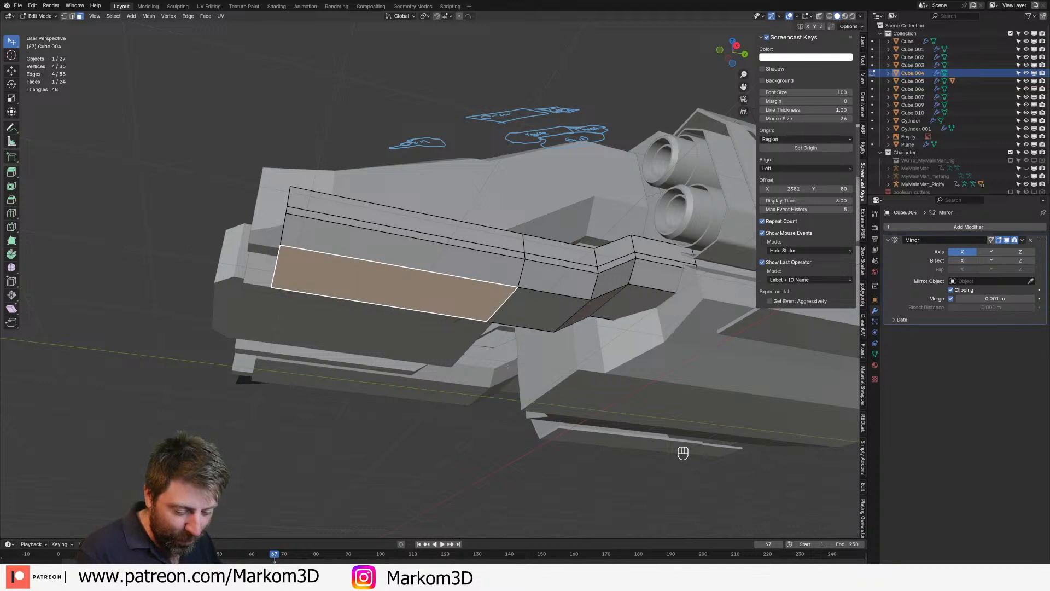
key(i)
click(500, 360)
shift+click(531, 327)
middle_drag(531, 327, 521, 299)
key(i)
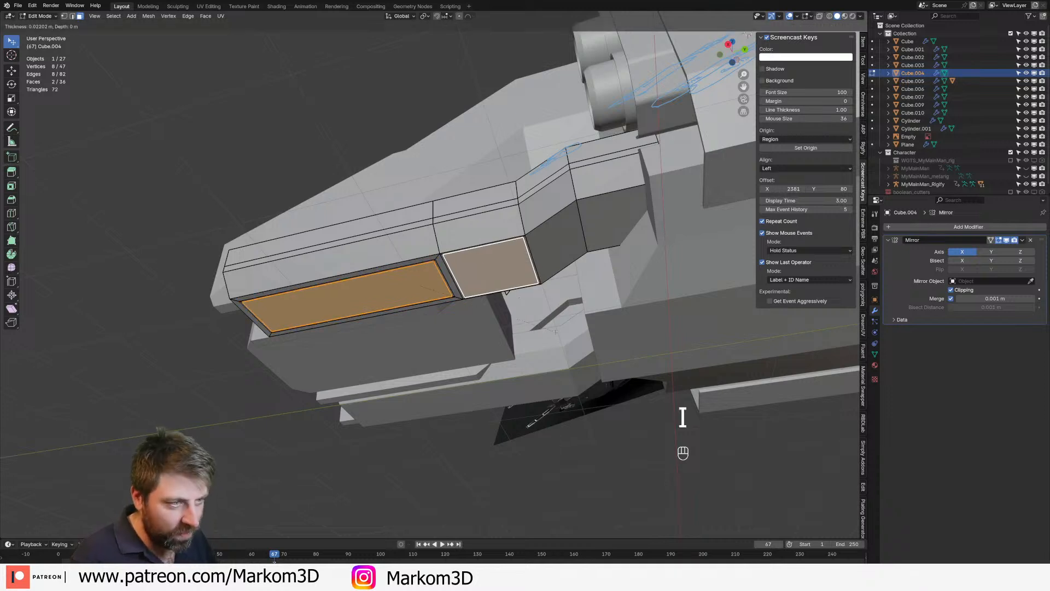
right_click(559, 332)
key(ctrl+z)
Inset the shorter underside face just behind the long inset one
click(504, 274)
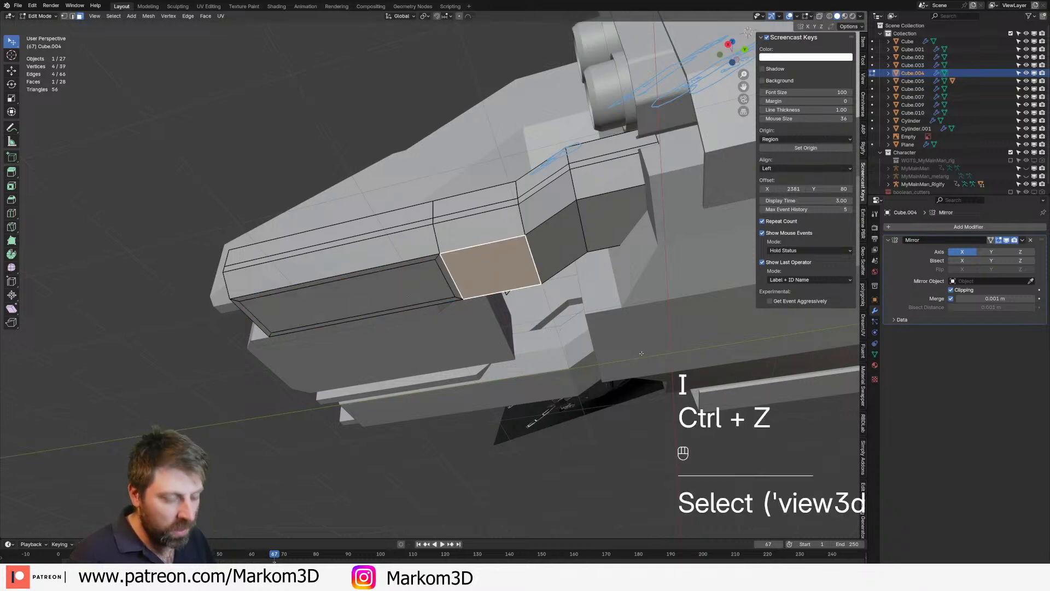
key(i)
click(614, 332)
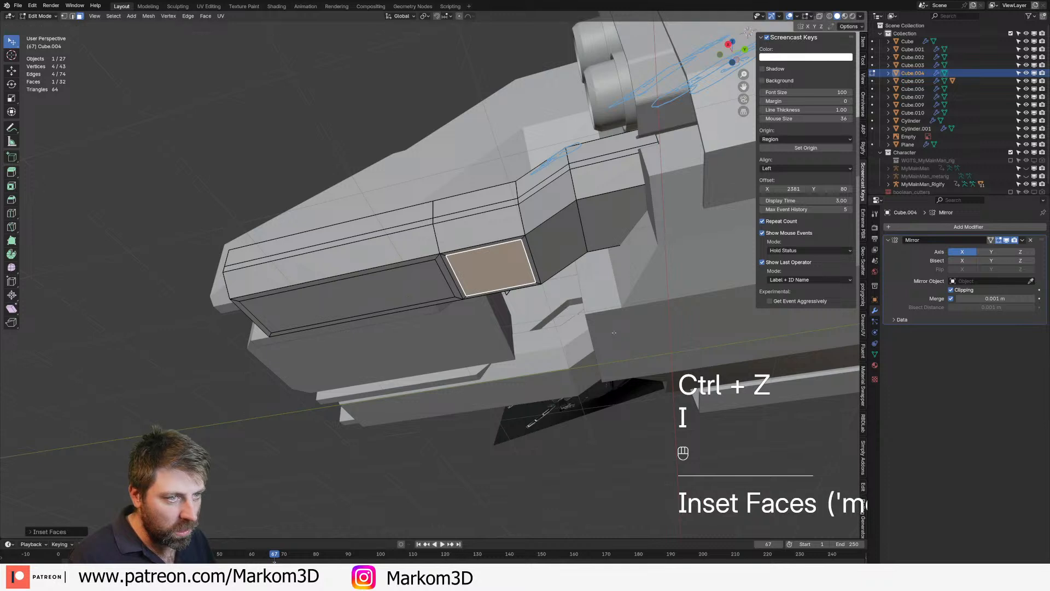
Delete the long and short inset faces to cut two openings into the channel's underside
click(396, 287)
shift+click(456, 281)
key(ctrl+z)
shift+click(481, 276)
key(Delete)
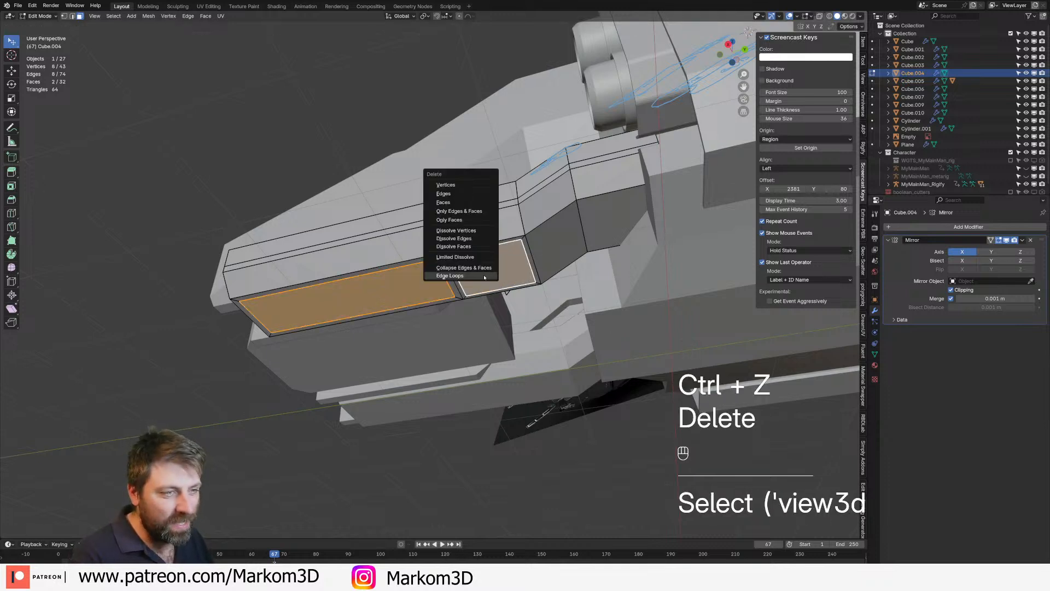
click(464, 206)
middle_drag(393, 244, 417, 250)
scroll(421, 241, up, 1)
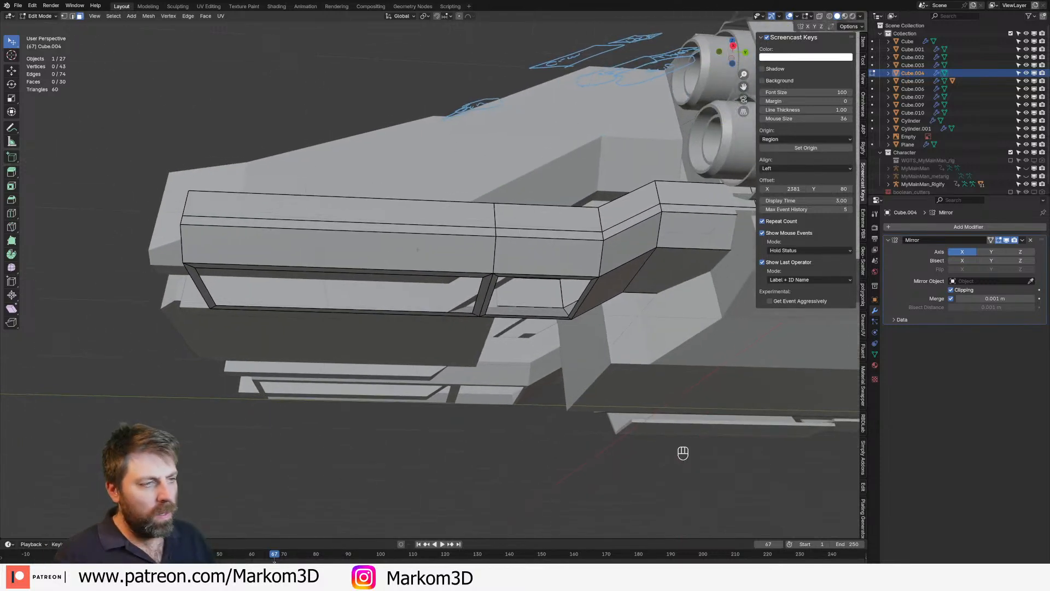
Slide the lengthwise edge on the outer side of the channel's rear section fully down onto the bevel edge
shift+middle_drag(512, 268, 336, 270)
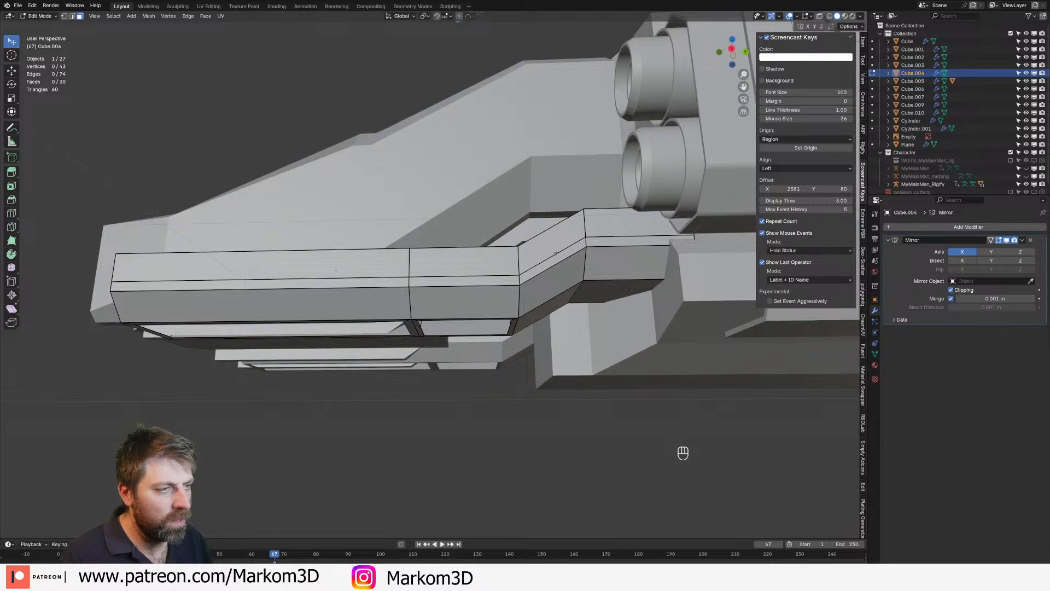
key(1)
key(2)
click(615, 236)
key(g)
key(g)
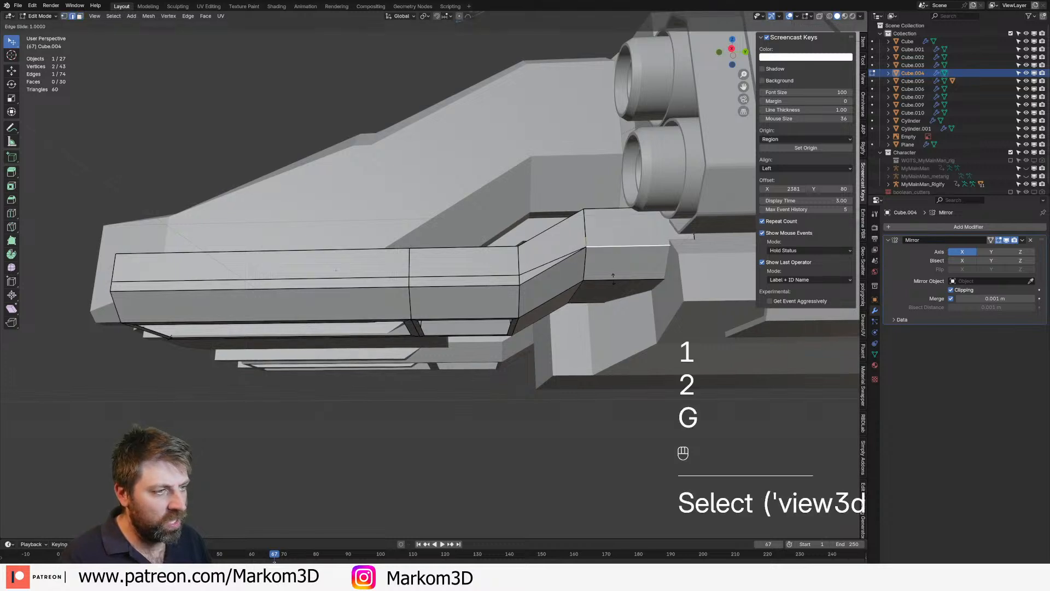
click(613, 273)
Inset the upper outer face of the channel's slanted section
key(3)
click(564, 253)
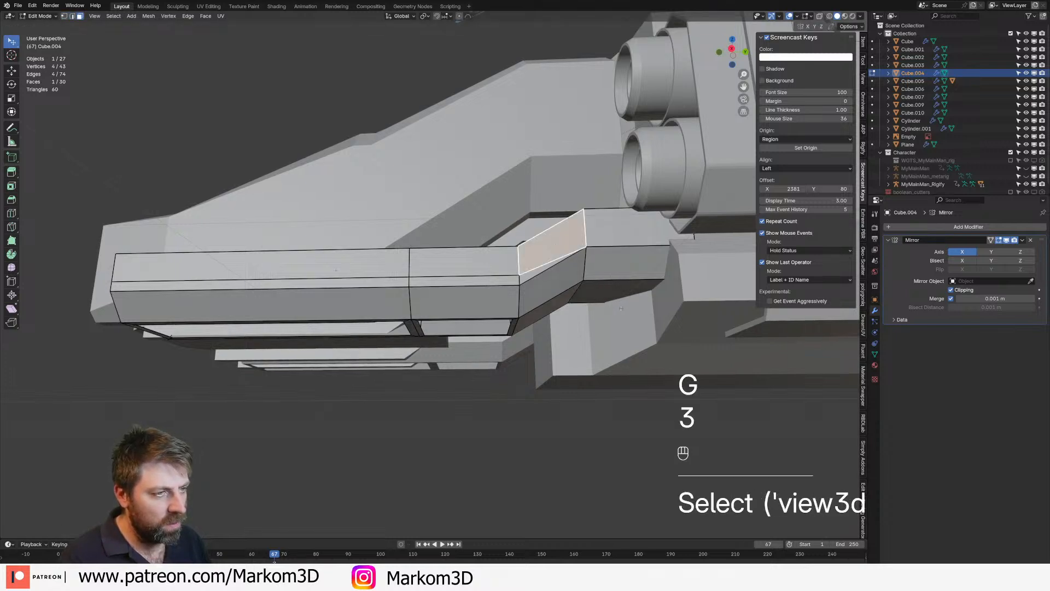
key(i)
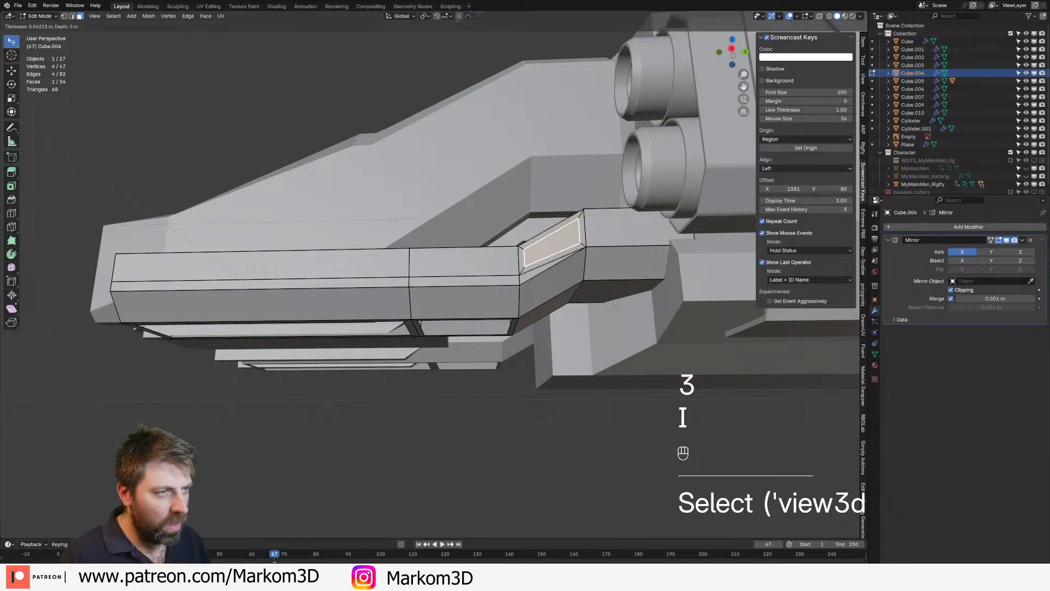
click(514, 261)
Try sliding the slanted inset's lower front corner vertex and deleting the inset face, and undo both edits
key(1)
click(526, 267)
key(g)
key(g)
click(525, 250)
key(3)
click(568, 241)
key(Delete)
click(568, 241)
key(Tab)
scroll(568, 306, down, 4)
middle_drag(568, 328, 539, 340)
key(Tab)
scroll(539, 340, up, 3)
key(ctrl+z)
key(ctrl+z)
key(ctrl+z)
key(ctrl+z)
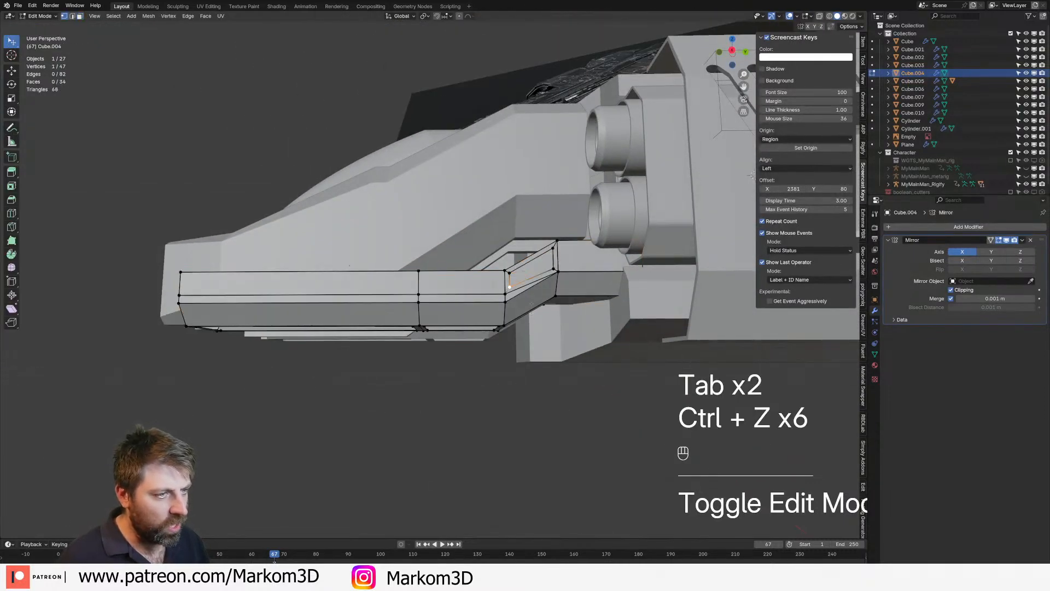
Delete the inset face on the slanted section to open a hole in the channel's side
key(2)
click(545, 266)
key(3)
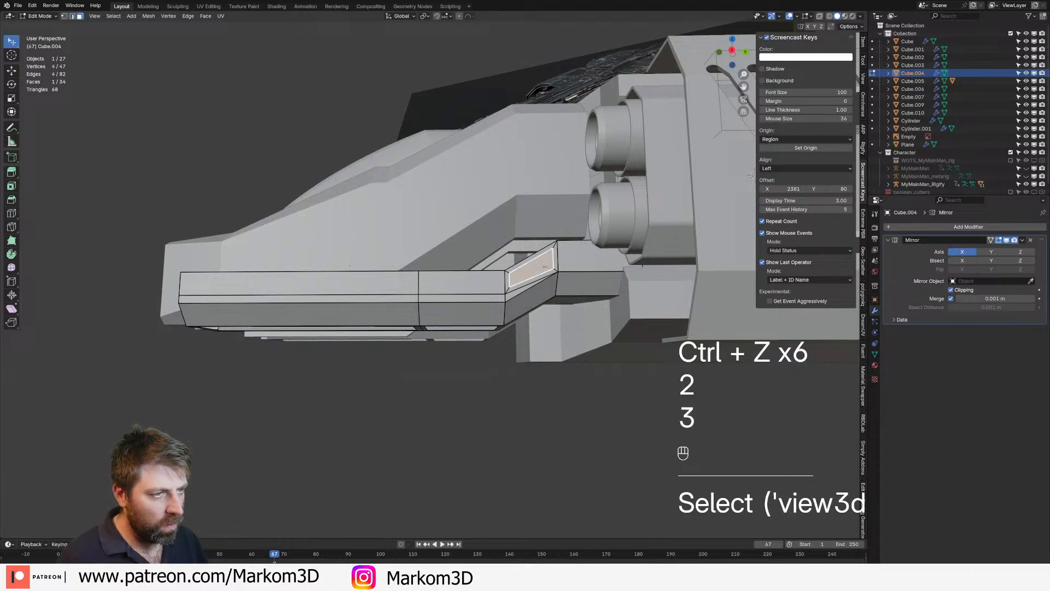
key(Delete)
click(546, 267)
key(Tab)
middle_drag(546, 268, 465, 314)
key(Tab)
Add a centred crosswise loop cut through the long front part of the channel
click(490, 320)
shift+middle_drag(383, 333, 459, 325)
scroll(459, 326, up, 1)
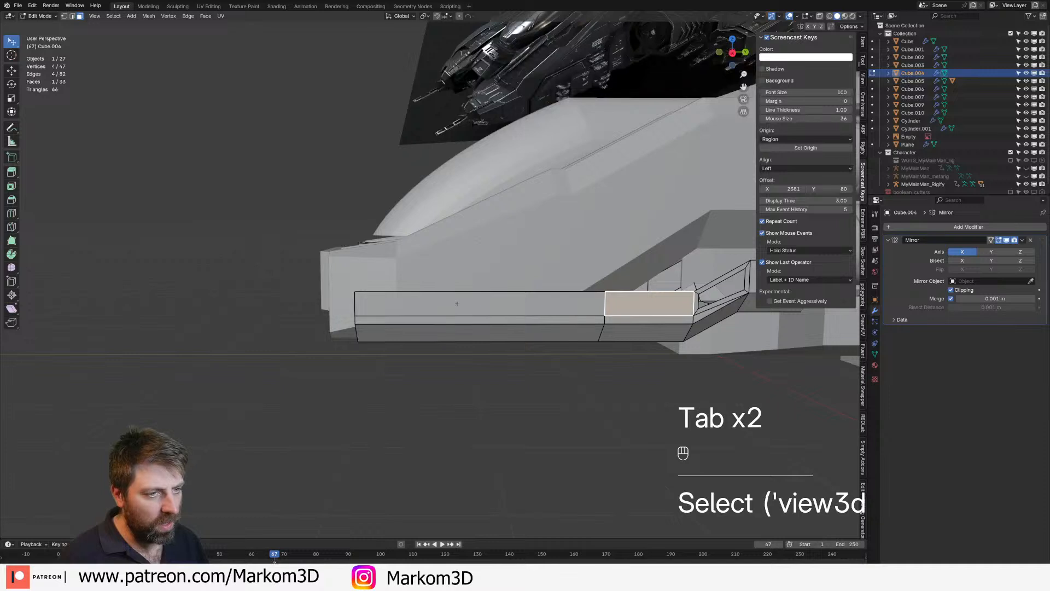
key(ctrl+r)
click(466, 304)
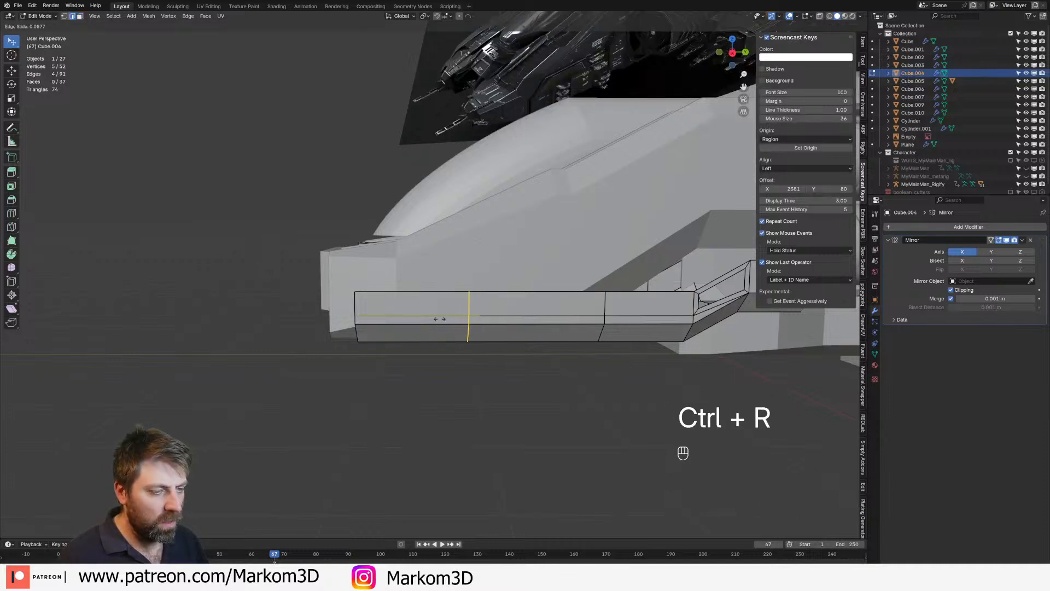
right_click(472, 302)
Shift the new cut's two upper side vertices forward, the topmost one further, to turn the cut into a diagonal
key(1)
click(479, 293)
shift+click(480, 314)
key(g)
key(g)
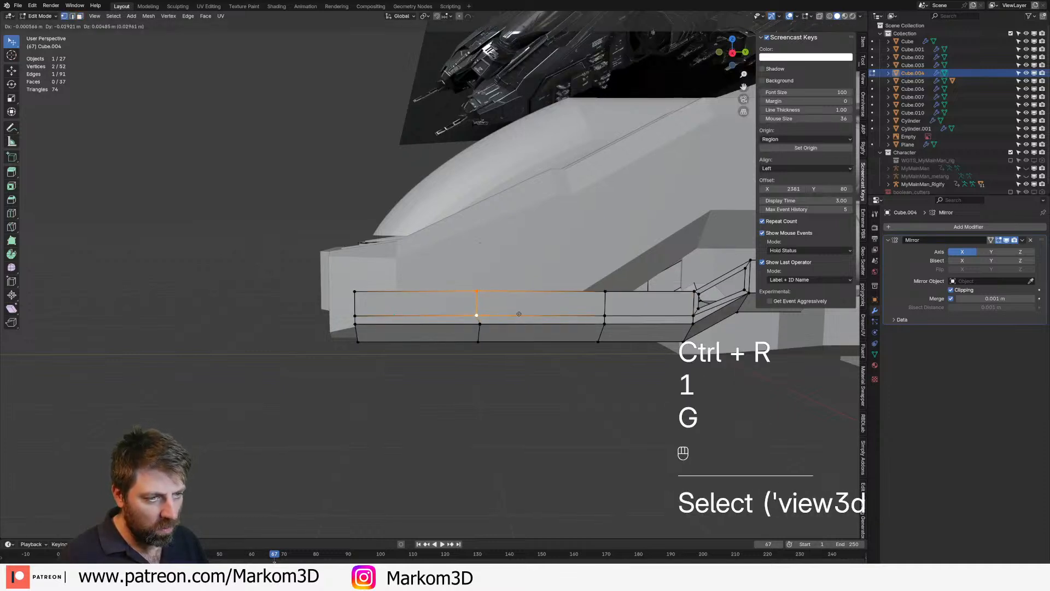
click(459, 314)
key(1)
click(456, 292)
key(g)
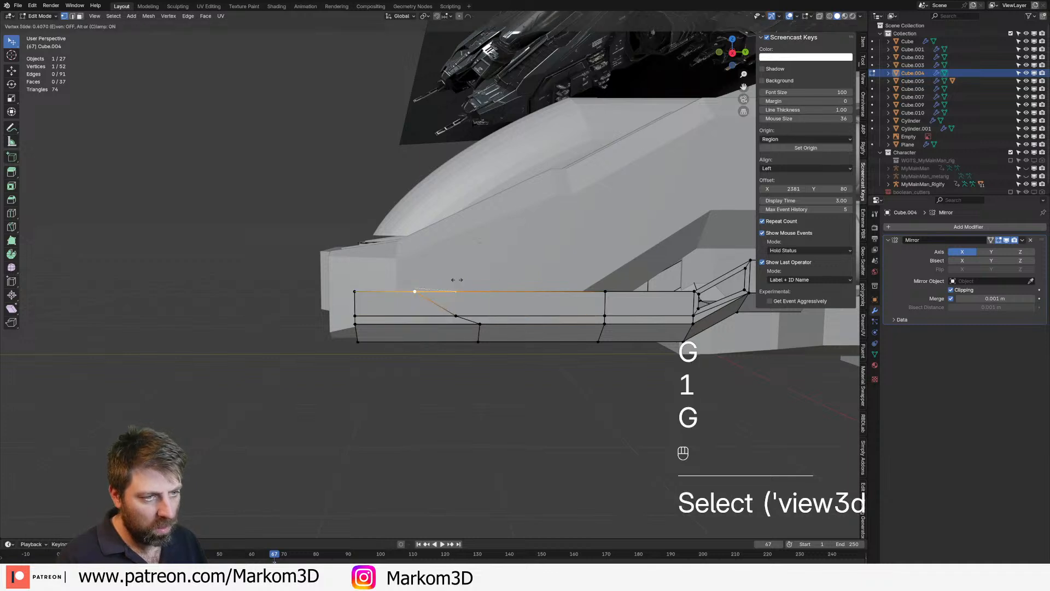
click(457, 279)
Inset the two side faces around the diagonal individually by about 0.03 m and delete the inset faces
key(3)
click(410, 304)
shift+click(482, 304)
shift+middle_drag(509, 317, 459, 294)
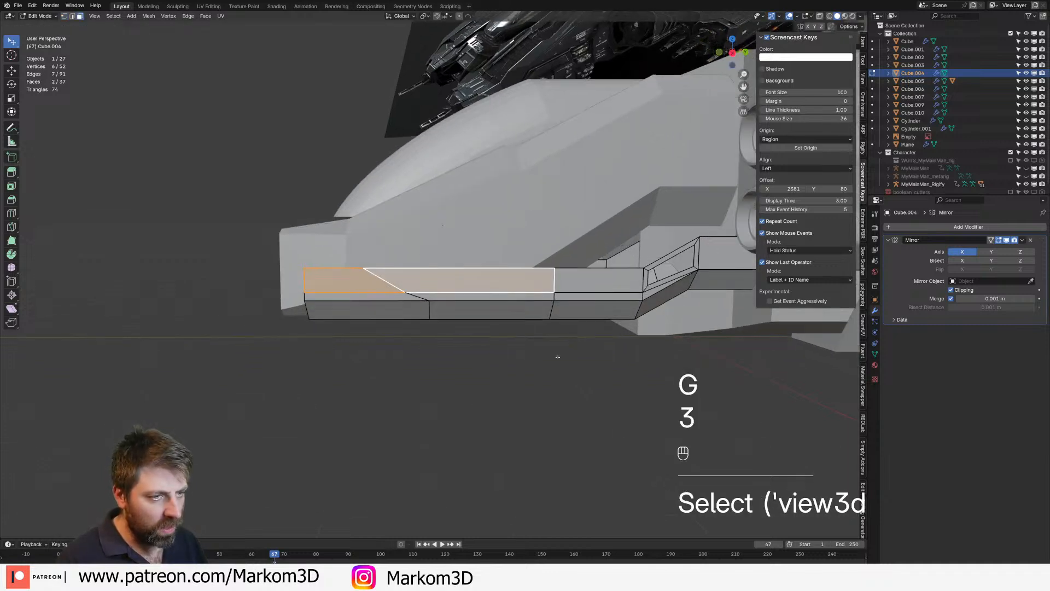
key(i)
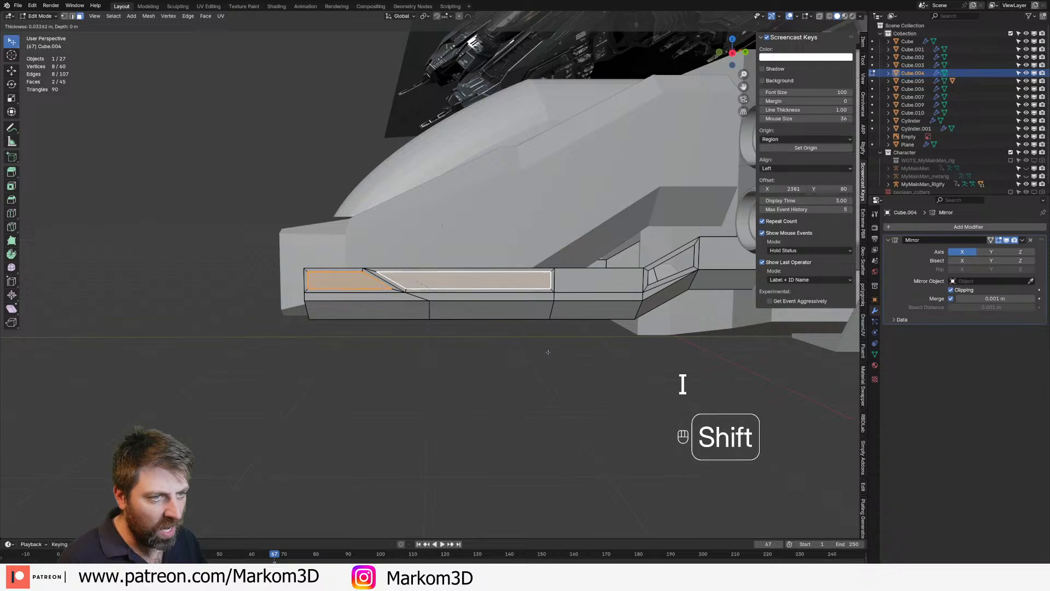
click(547, 352)
key(Delete)
click(547, 352)
scroll(547, 355, down, 1)
key(Tab)
middle_drag(557, 358, 534, 353)
key(Tab)
scroll(547, 378, up, 2)
key(3)
click(556, 321)
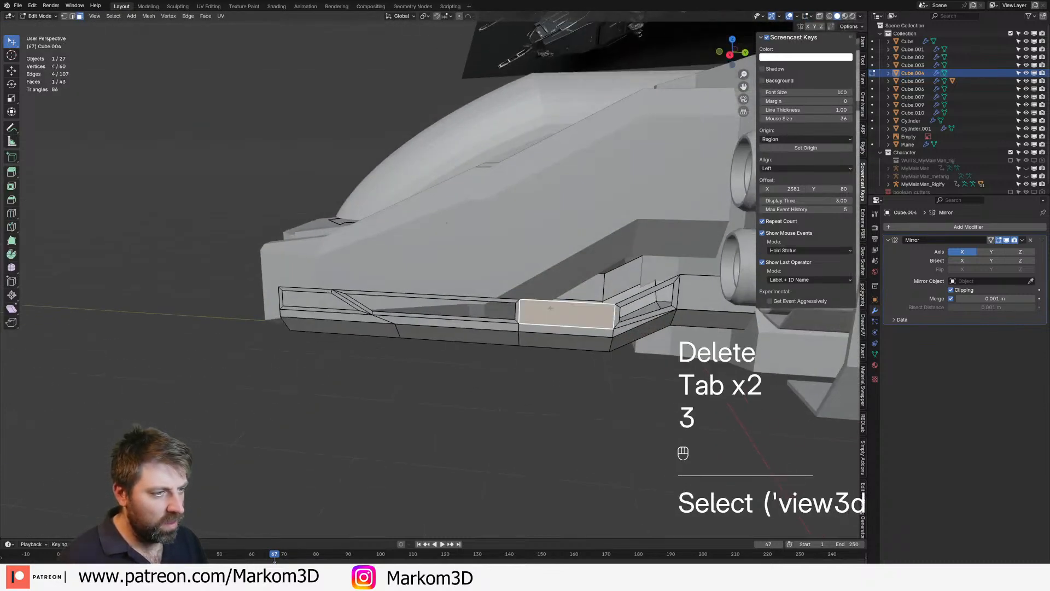
shift+click(557, 323)
shift+click(557, 329)
shift+click(563, 315)
key(i)
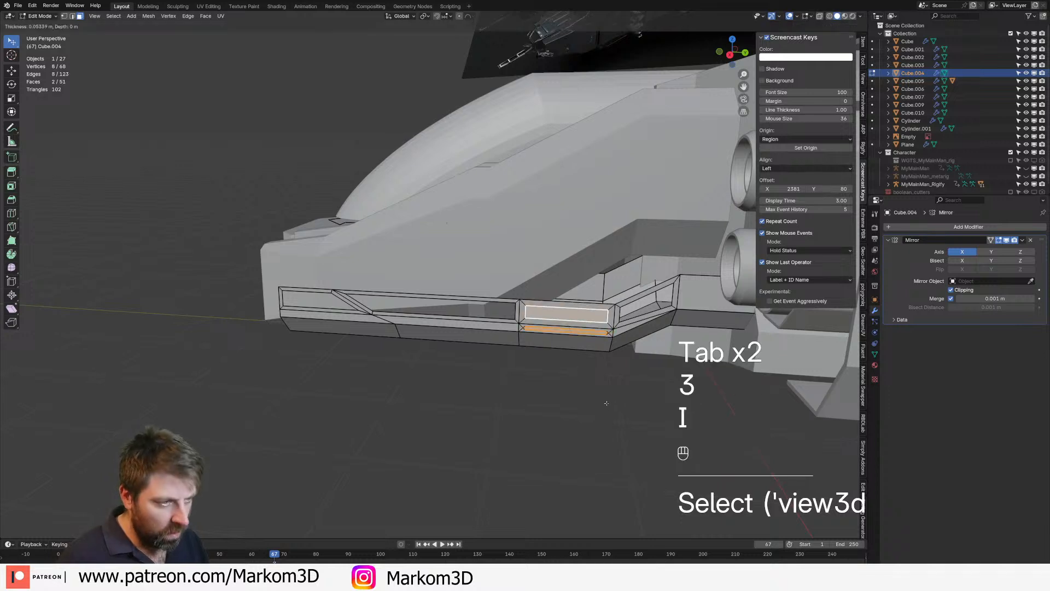
right_click(610, 405)
key(ctrl+z)
Inset the short side face and the narrow strip below it as one region by about 0.02 m, and delete both inset faces
click(582, 317)
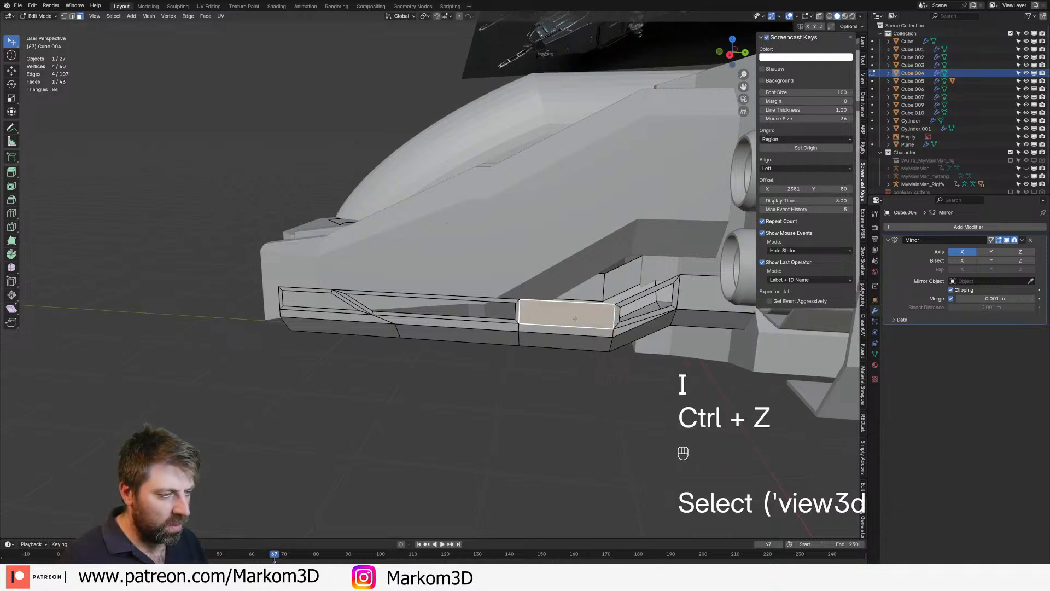
shift+click(585, 327)
shift+click(586, 331)
shift+click(569, 314)
key(i)
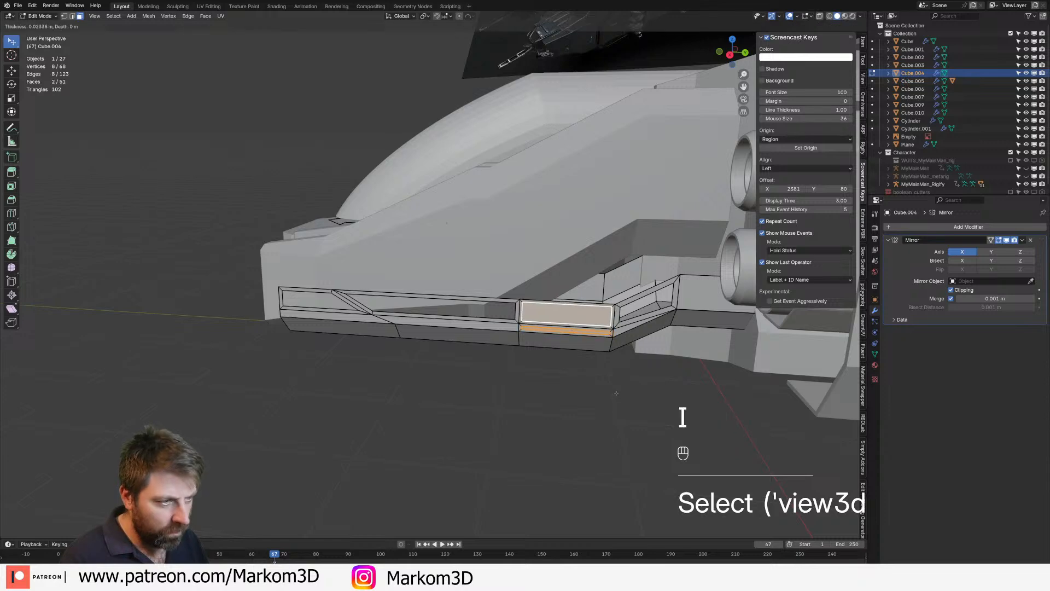
click(615, 392)
key(Delete)
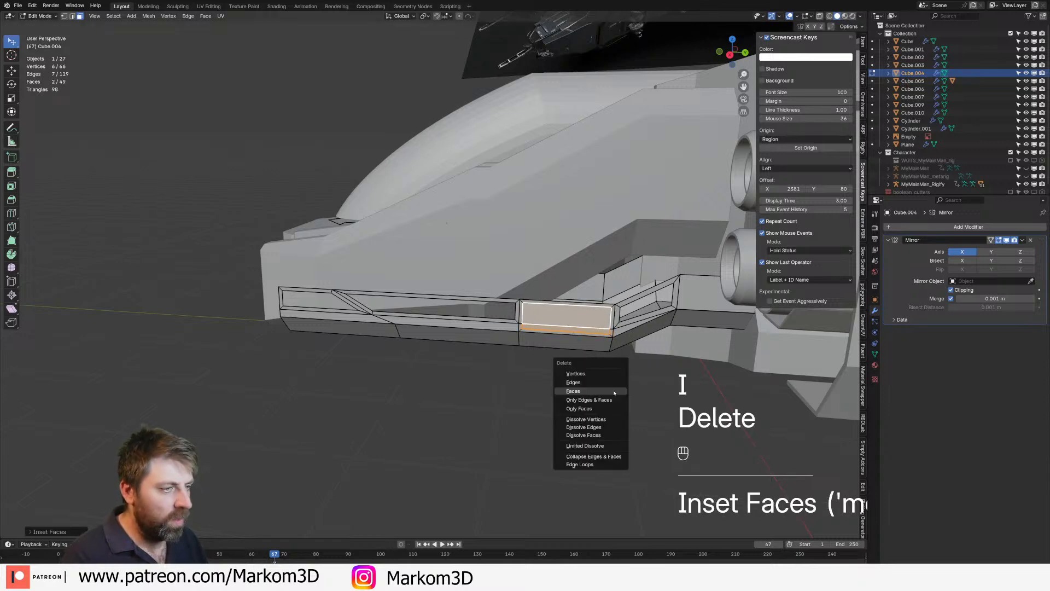
click(614, 391)
scroll(554, 420, down, 1)
key(Tab)
click(500, 404)
middle_drag(500, 404, 519, 396)
Add a loop cut across the vertical strut between the long and short side openings and flatten it along Z
key(Tab)
shift+middle_drag(523, 391, 467, 370)
scroll(534, 350, up, 4)
scroll(475, 370, up, 3)
key(ctrl+r)
click(511, 368)
click(514, 358)
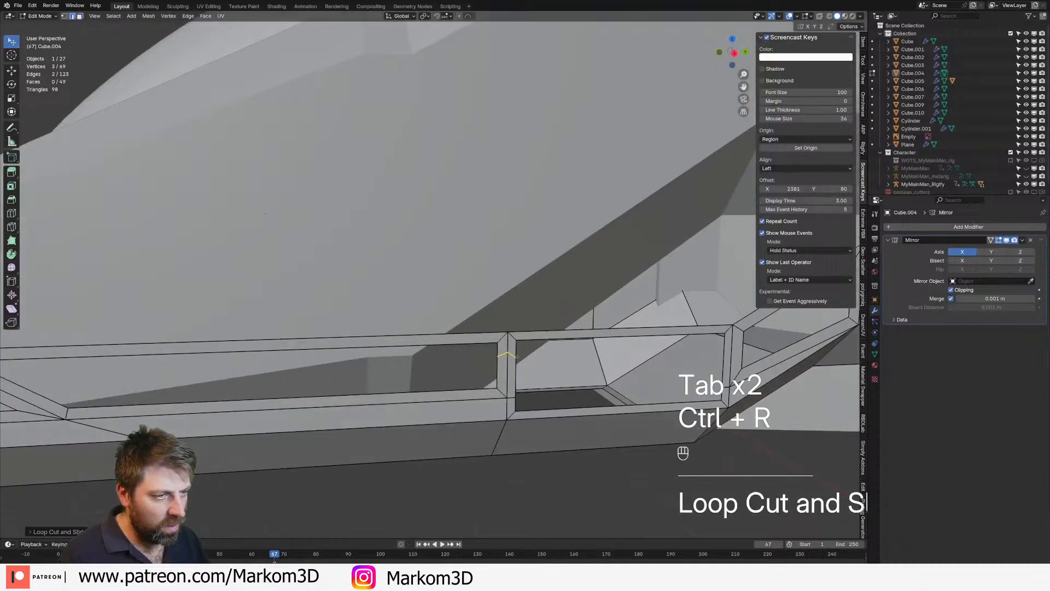
key(s)
key(z)
click(519, 356)
Bevel the flattened cut on the strut into a narrow band
key(1)
key(2)
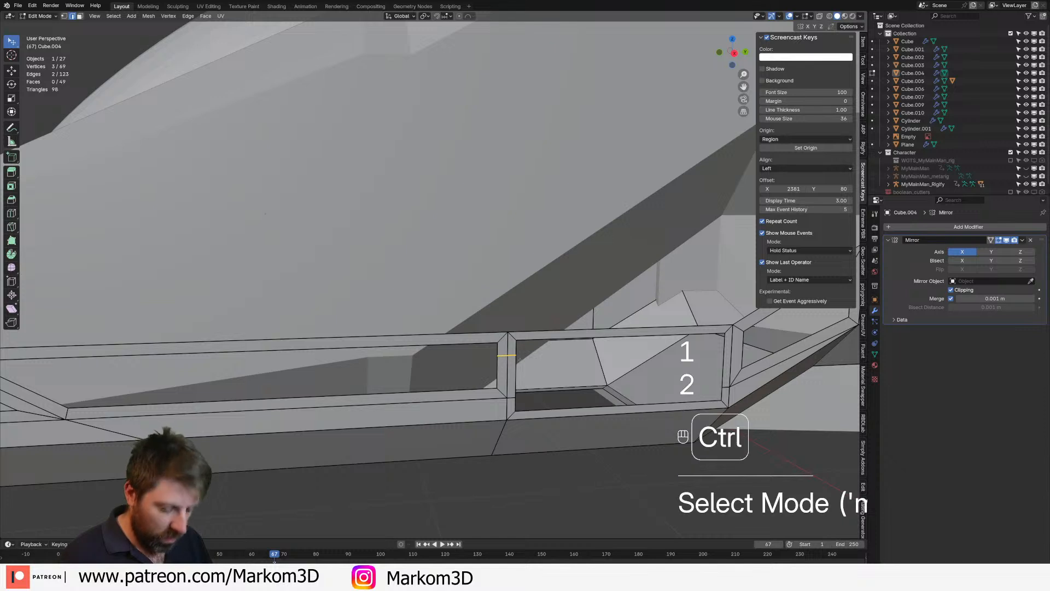
key(ctrl+b)
right_click(566, 387)
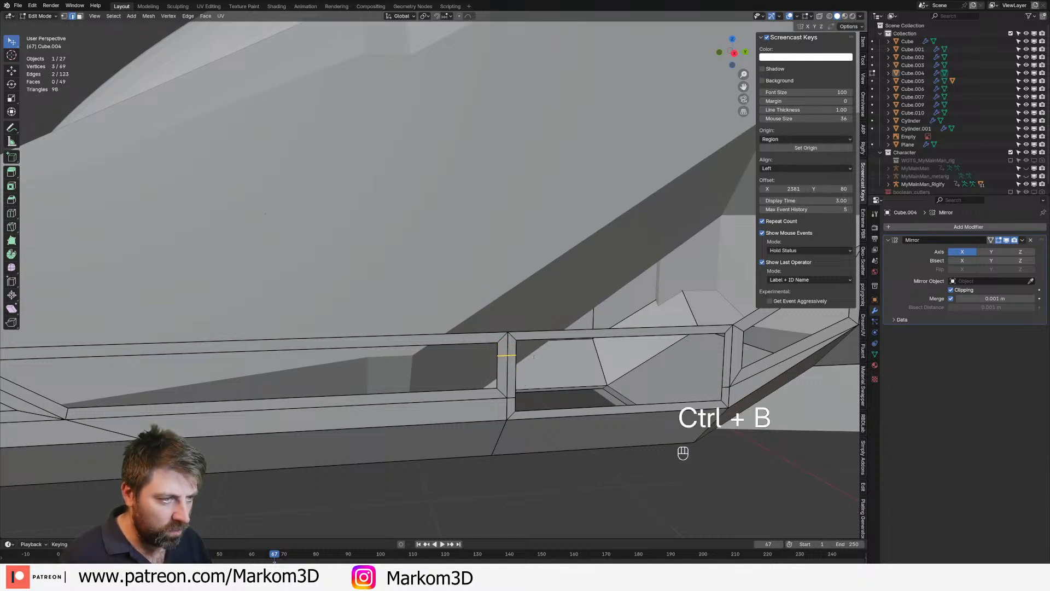
key(ctrl+b)
click(574, 390)
key(2)
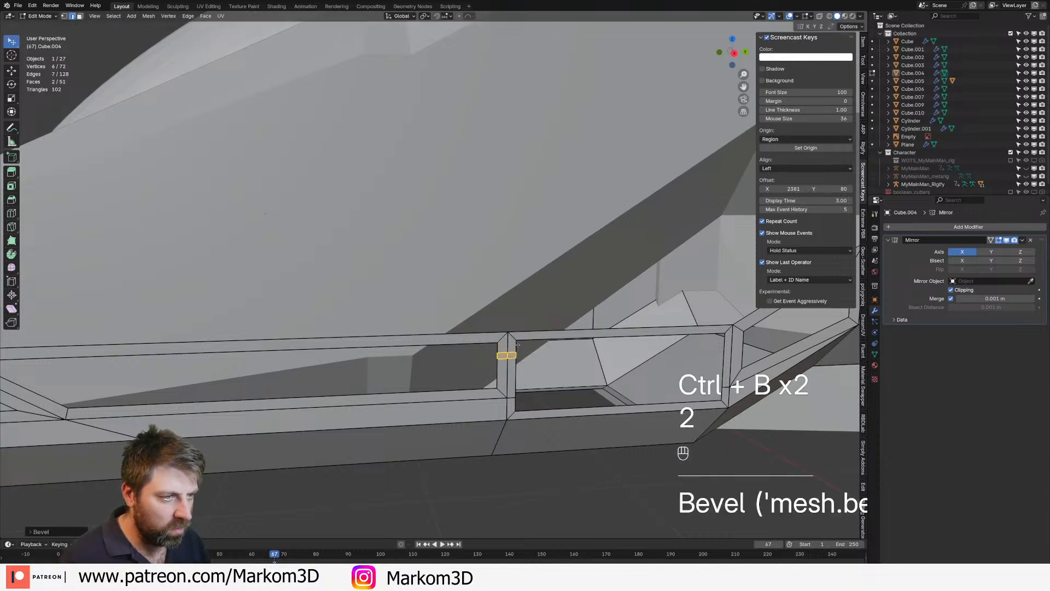
Move the short edge above the narrow band on the vertical strut along Y to form an angled corner brace
click(526, 349)
key(g)
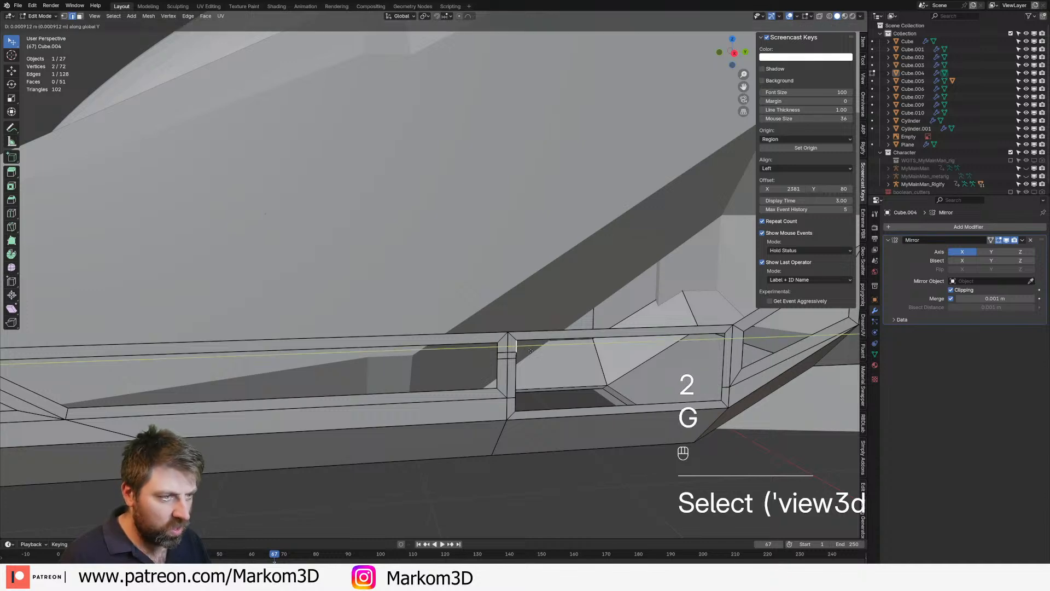
click(587, 363)
scroll(586, 364, down, 5)
key(Tab)
middle_drag(563, 417, 582, 417)
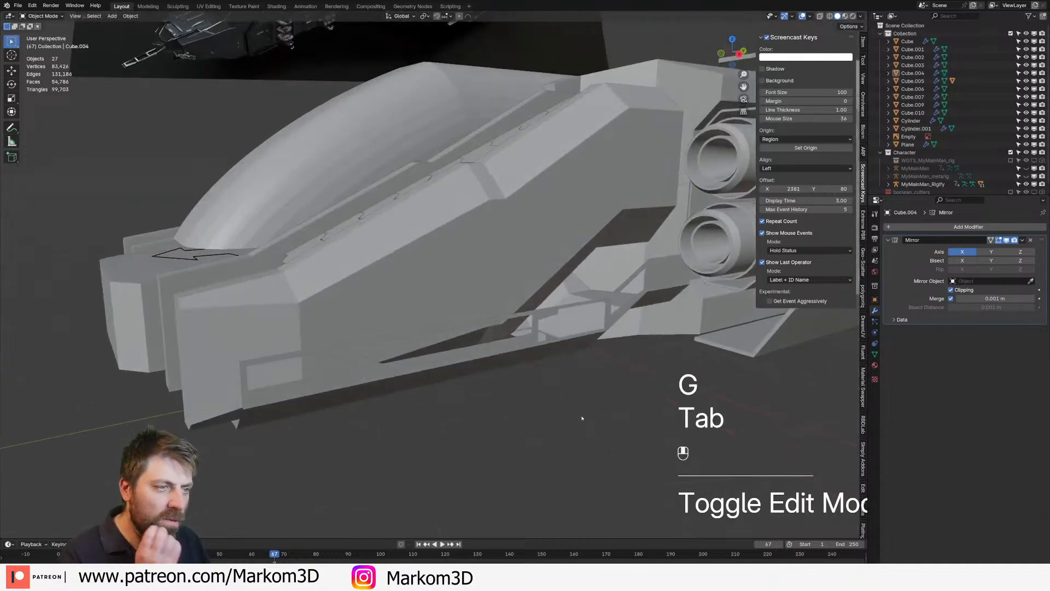
scroll(510, 401, up, 2)
middle_drag(393, 414, 370, 375)
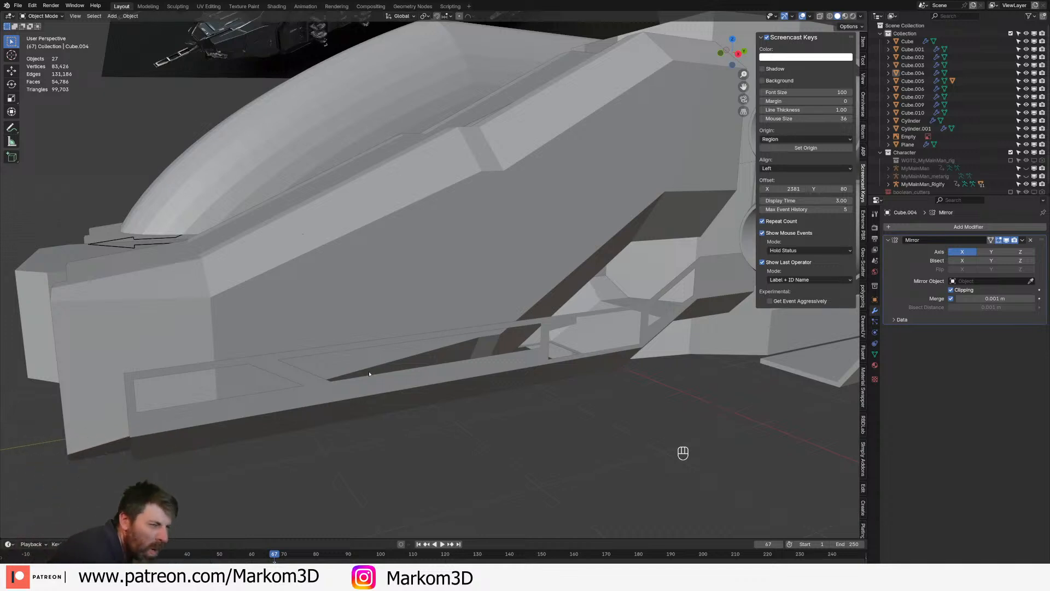
Add a Solidify modifier to the side frame with a thickness of 0.02 m
click(1033, 227)
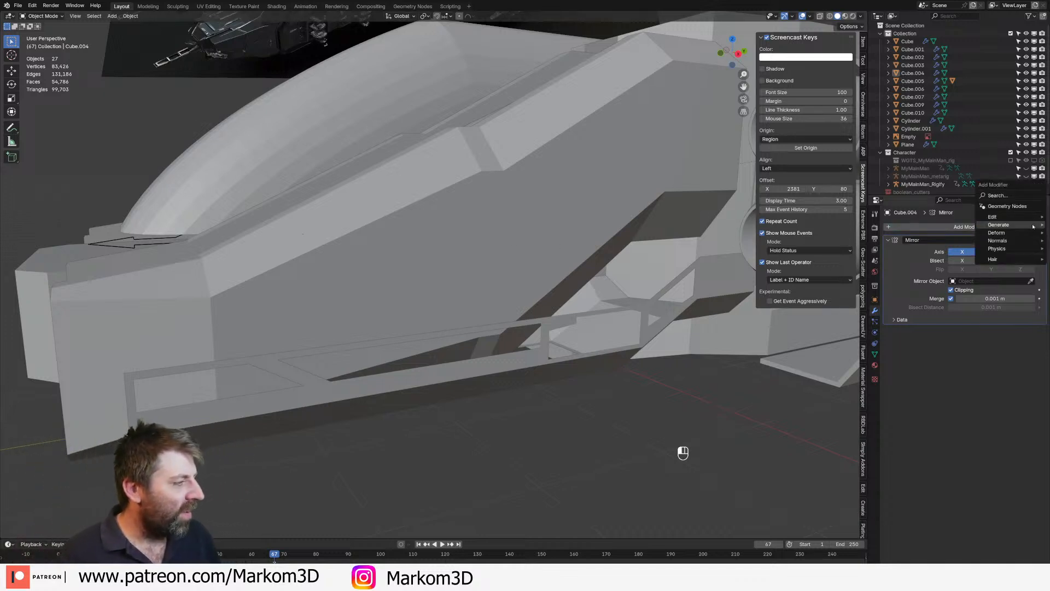
mouse_move(1028, 225)
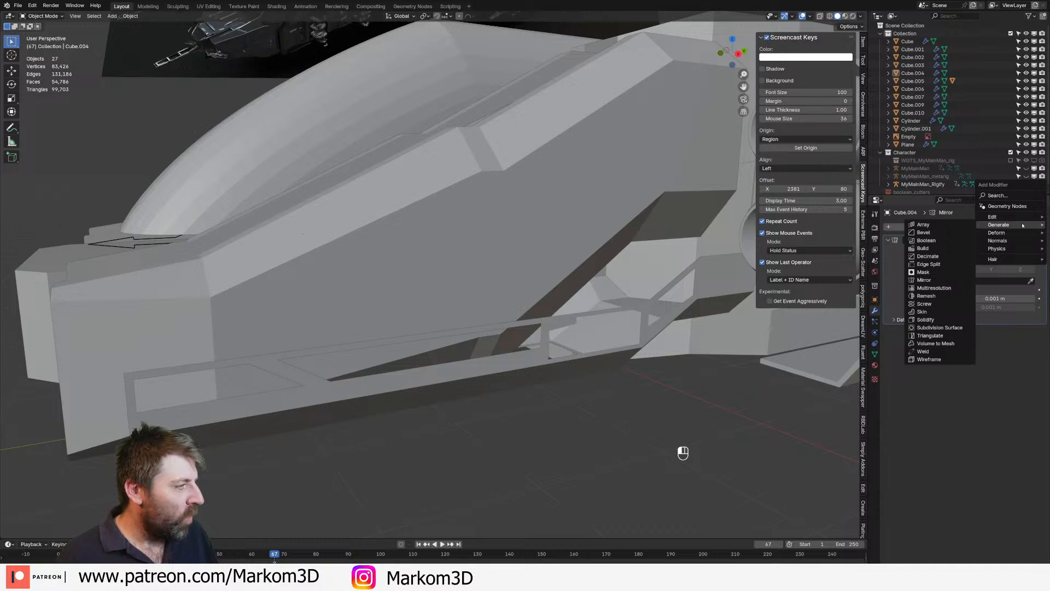
click(933, 320)
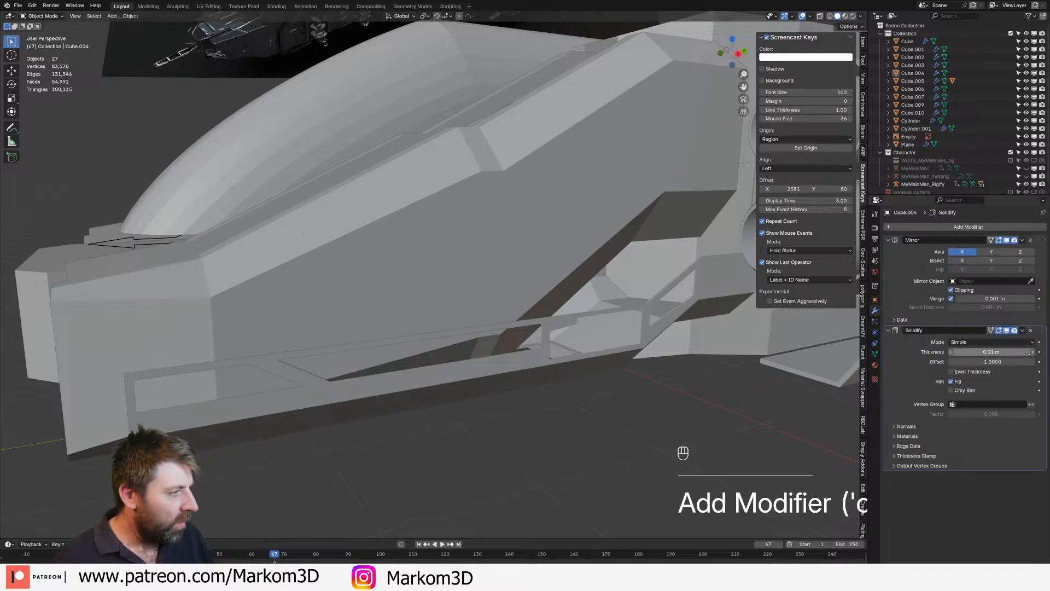
click(1034, 352)
Recalculate the normals of the whole side frame mesh to face outward
key(Tab)
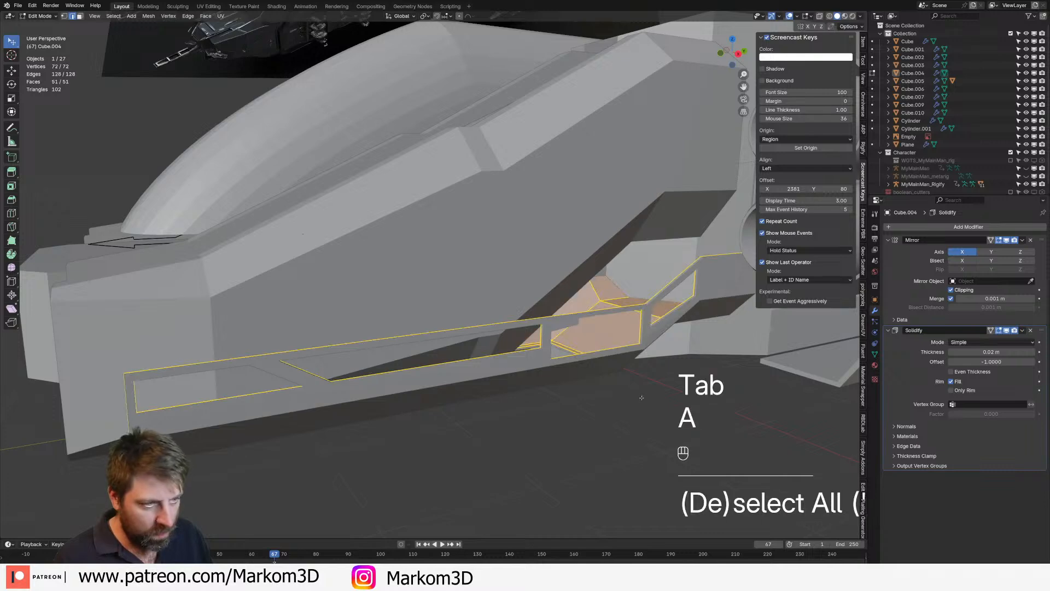
key(a)
key(shift+n)
key(Tab)
middle_drag(648, 402, 509, 306)
Add a loop cut across the strut between the underside openings and bevel it into a band covering most of its length
key(Tab)
scroll(533, 406, up, 3)
middle_drag(509, 329, 506, 312)
scroll(506, 339, down, 2)
shift+middle_drag(504, 383, 553, 355)
middle_drag(553, 356, 577, 361)
scroll(557, 331, up, 2)
scroll(553, 285, up, 2)
middle_drag(542, 183, 530, 186)
key(ctrl+r)
click(531, 217)
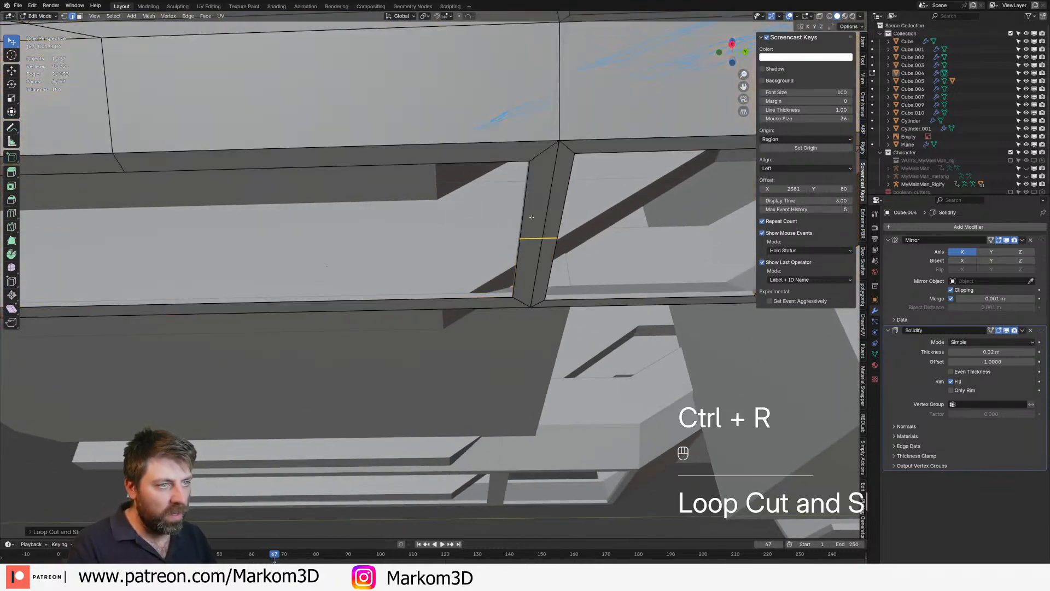
key(ctrl+b)
click(544, 176)
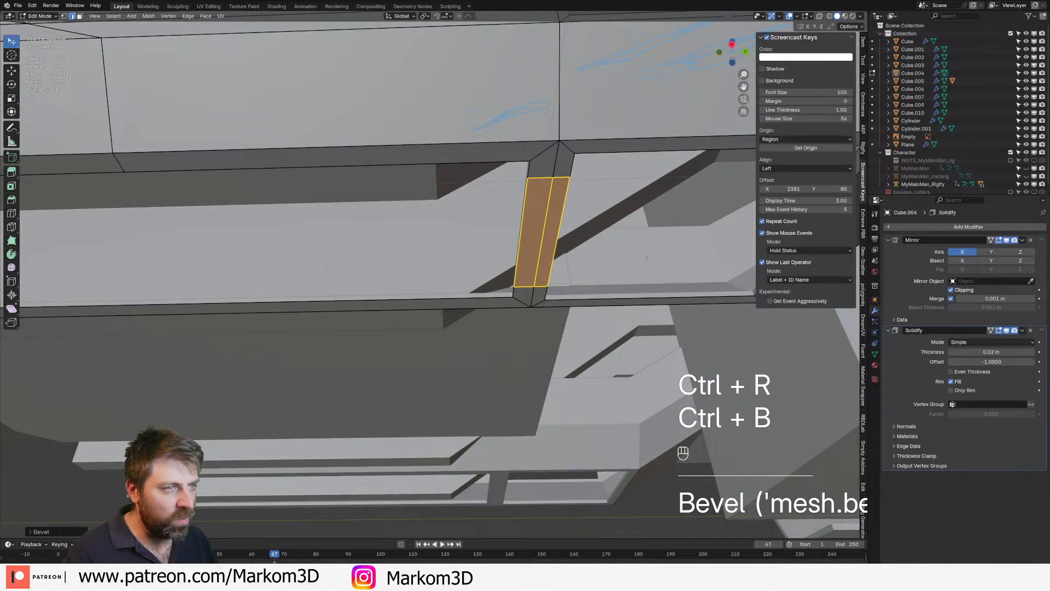
Bevel the two end loops of the band on the underside strut into narrow bands
alt+click(544, 176)
alt+shift+click(536, 287)
key(ctrl+z)
alt+shift+click(528, 287)
key(ctrl+b)
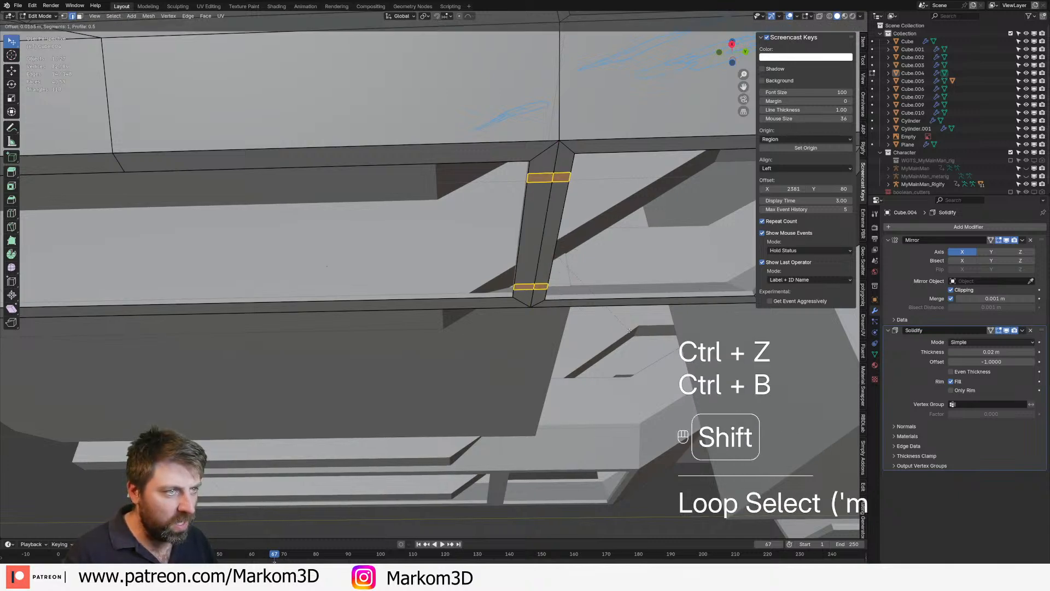
Move the two short corner edges on the front side of the underside strut forward along Y to form tapered braces
key(2)
click(525, 298)
shift+click(524, 296)
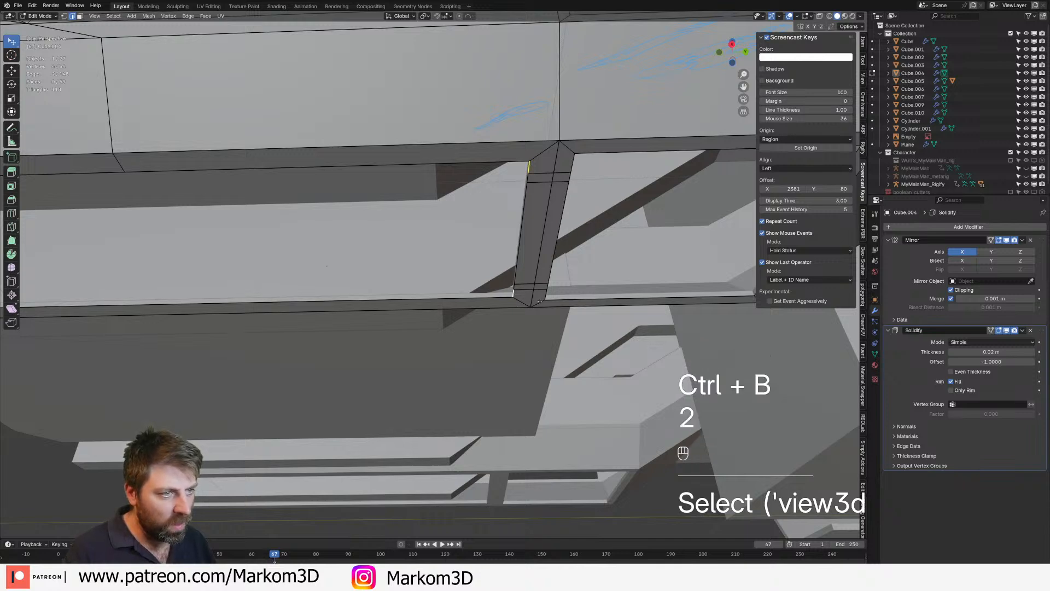
key(g)
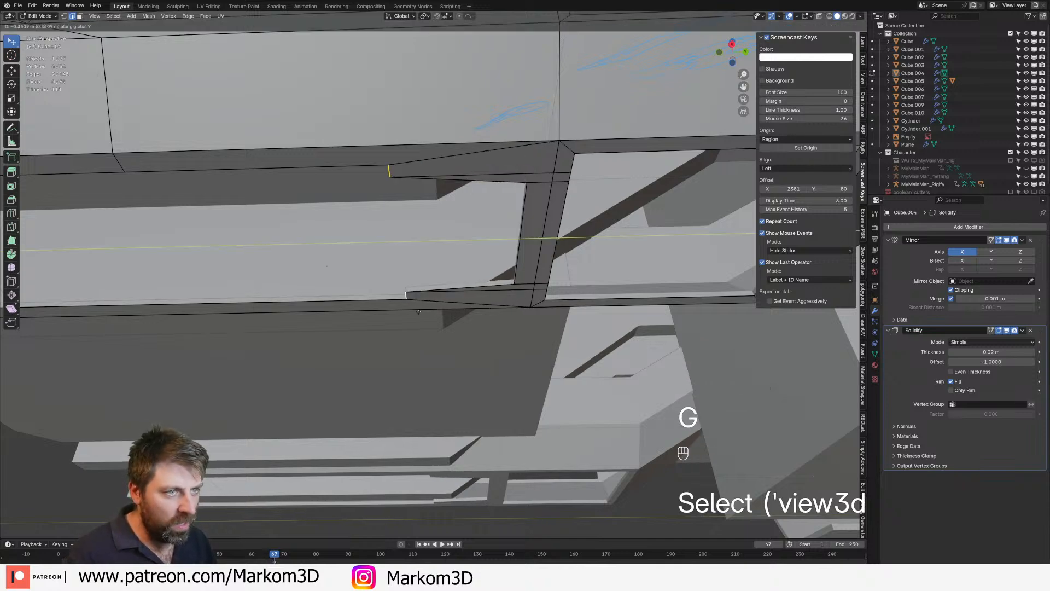
click(410, 315)
scroll(423, 348, down, 4)
key(Tab)
middle_drag(425, 349, 493, 347)
scroll(422, 377, down, 4)
scroll(506, 329, up, 3)
middle_drag(492, 347, 509, 306)
key(Tab)
scroll(511, 301, up, 2)
key(ctrl+r)
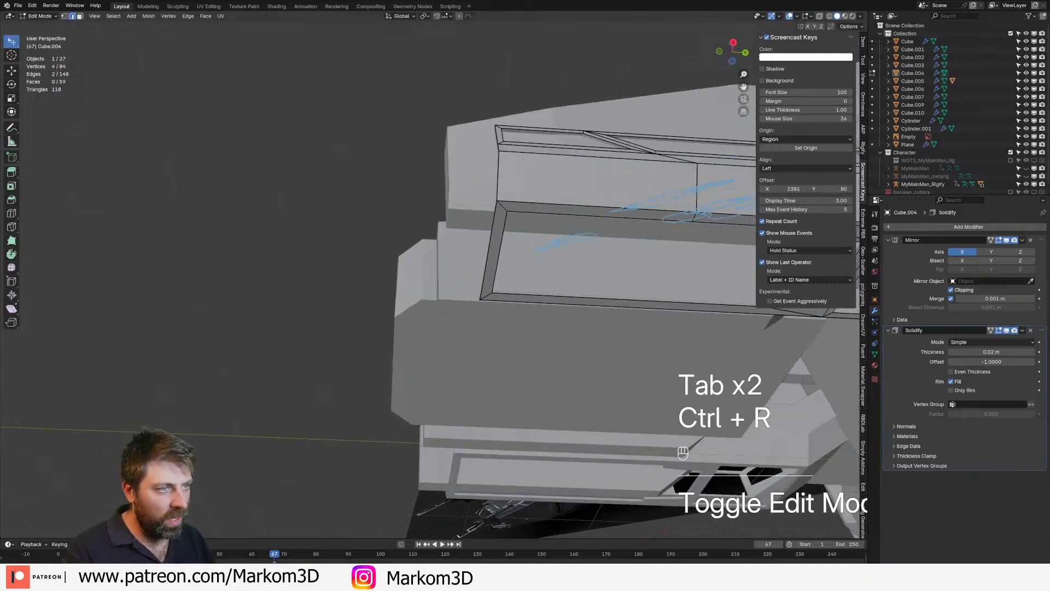
key(ctrl+r)
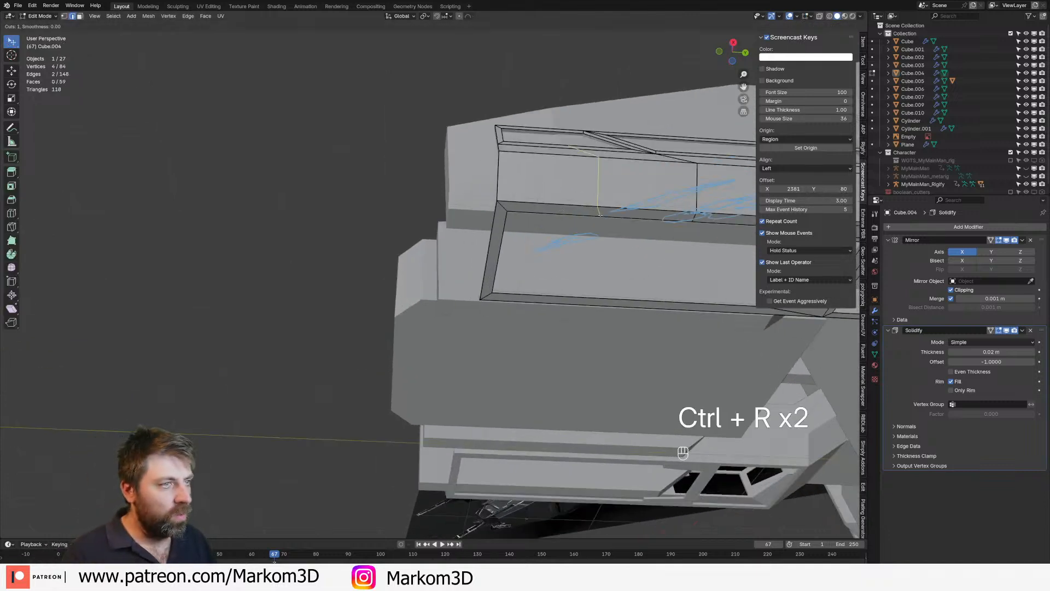
right_click(600, 215)
middle_drag(629, 241, 623, 208)
shift+middle_drag(690, 240, 580, 194)
key(2)
alt+click(570, 220)
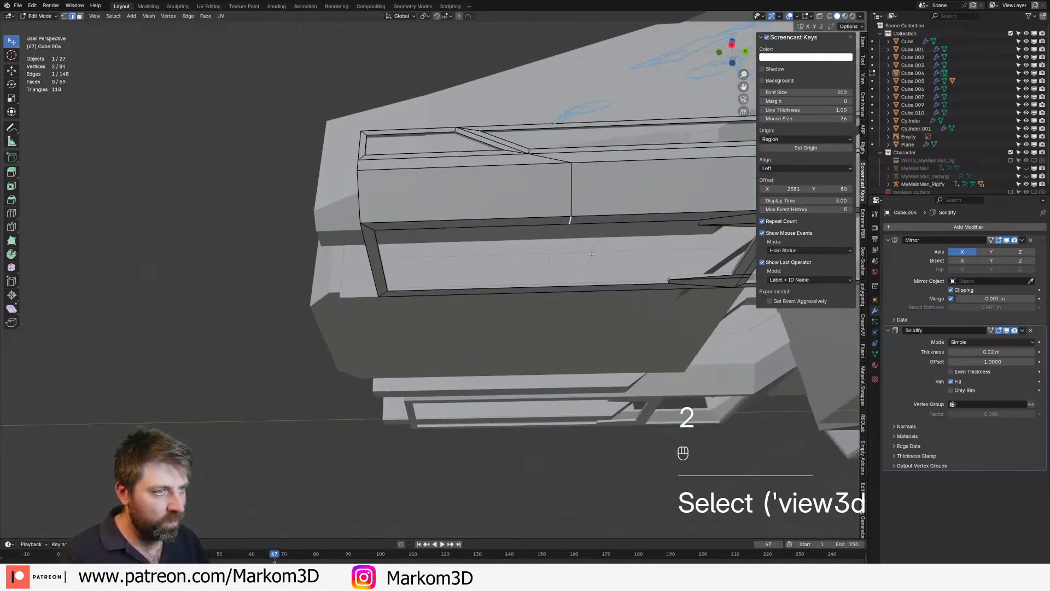
Add a loop cut across the front part of the lower side panel and flatten it along Y
key(ctrl+r)
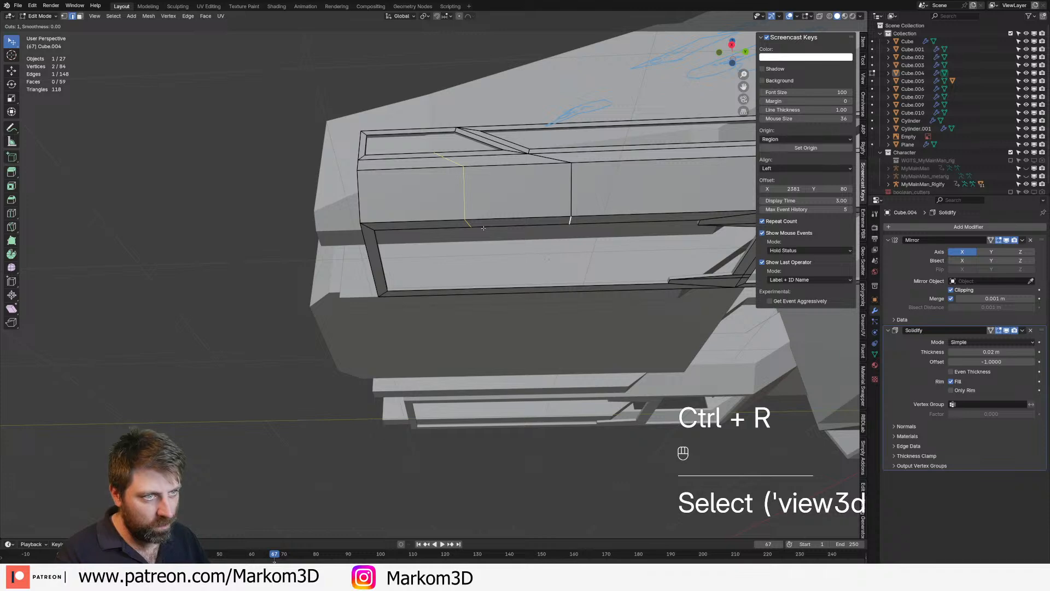
click(482, 224)
key(s)
key(x)
click(485, 230)
key(ctrl+z)
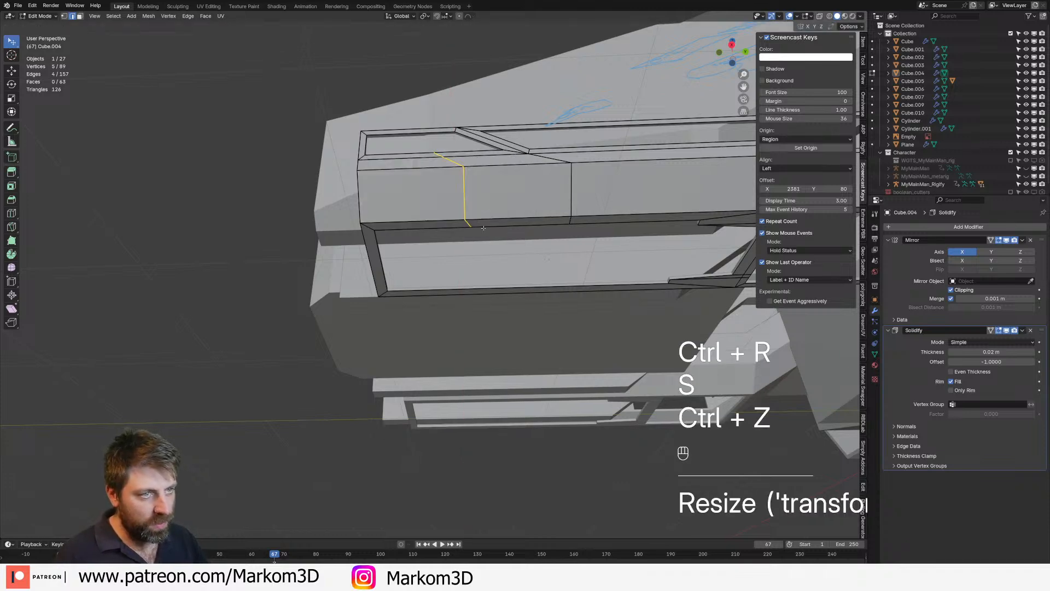
key(s)
click(484, 227)
middle_drag(483, 228, 483, 213)
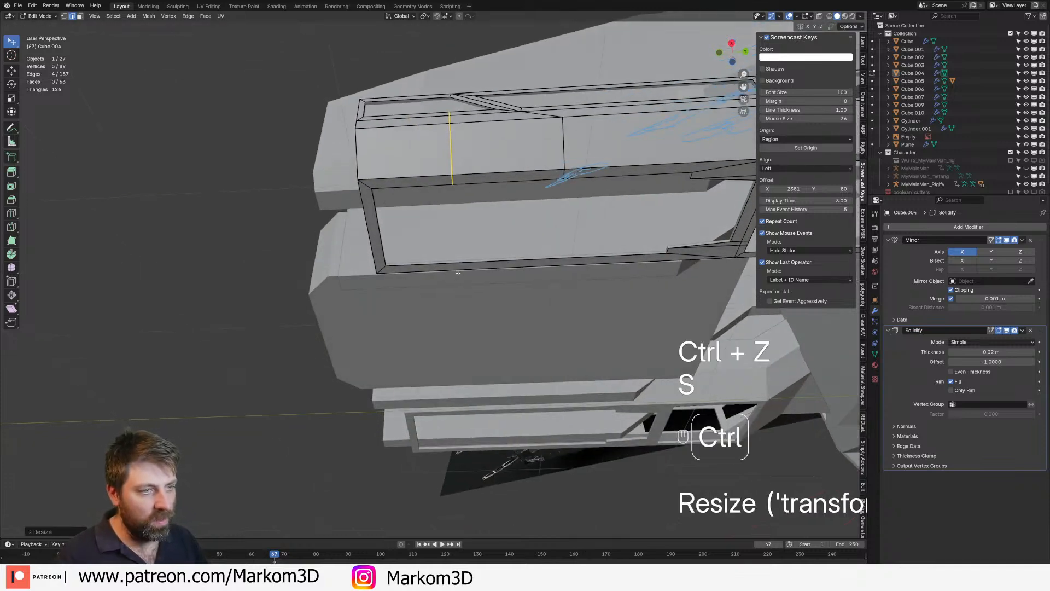
Add a loop cut across the inner rail of the underside opening and align it with the side panel cut along Y
key(ctrl+r)
double_click(459, 269)
key(s)
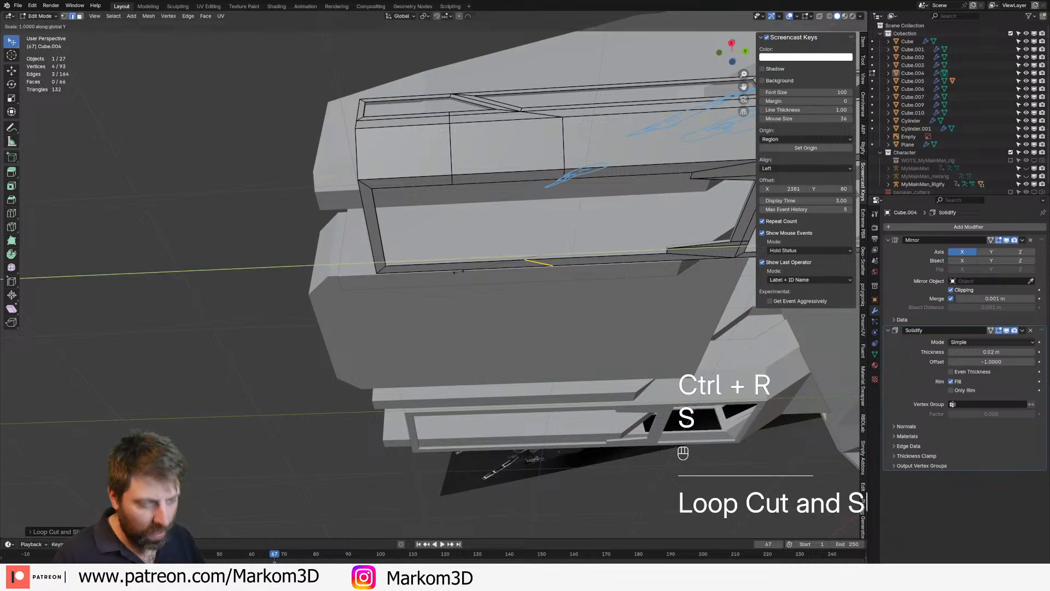
alt+shift+click(450, 151)
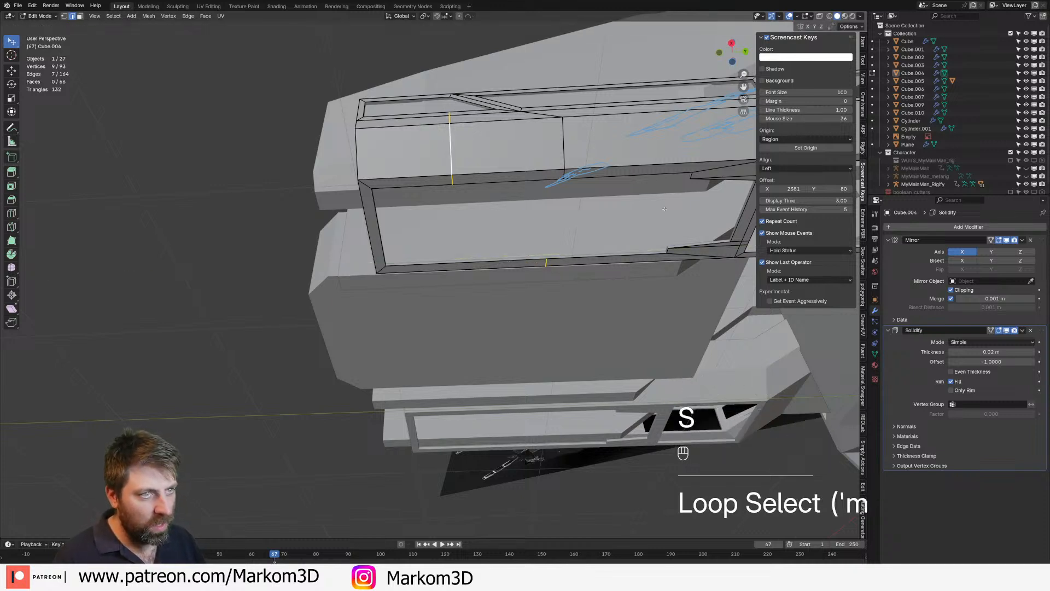
key(s)
key(x)
key(0)
key(Return)
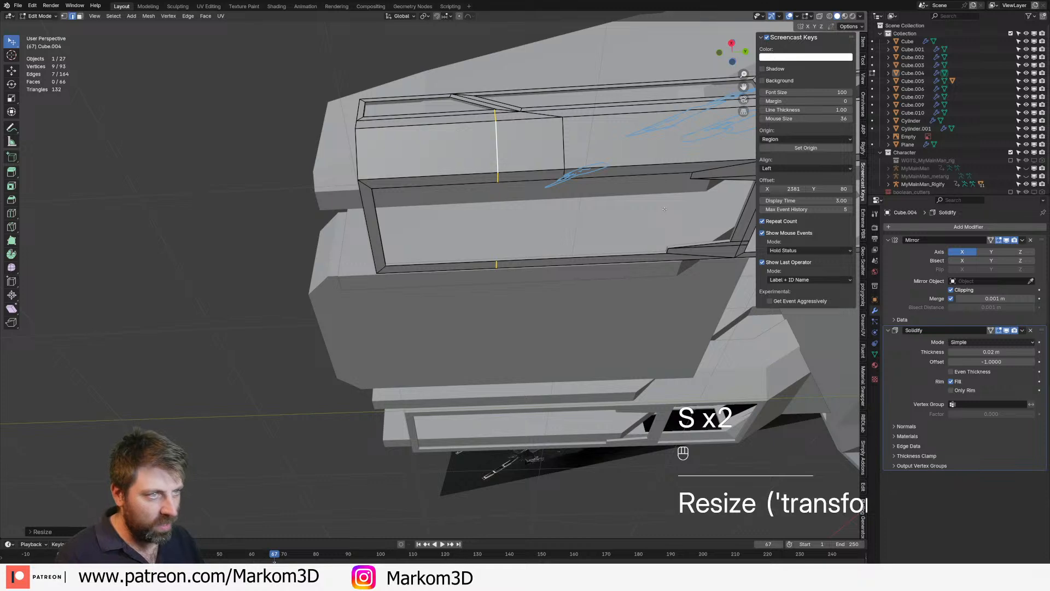
Move both aligned cuts forward along Y and bevel them into wide bands
key(g)
click(547, 299)
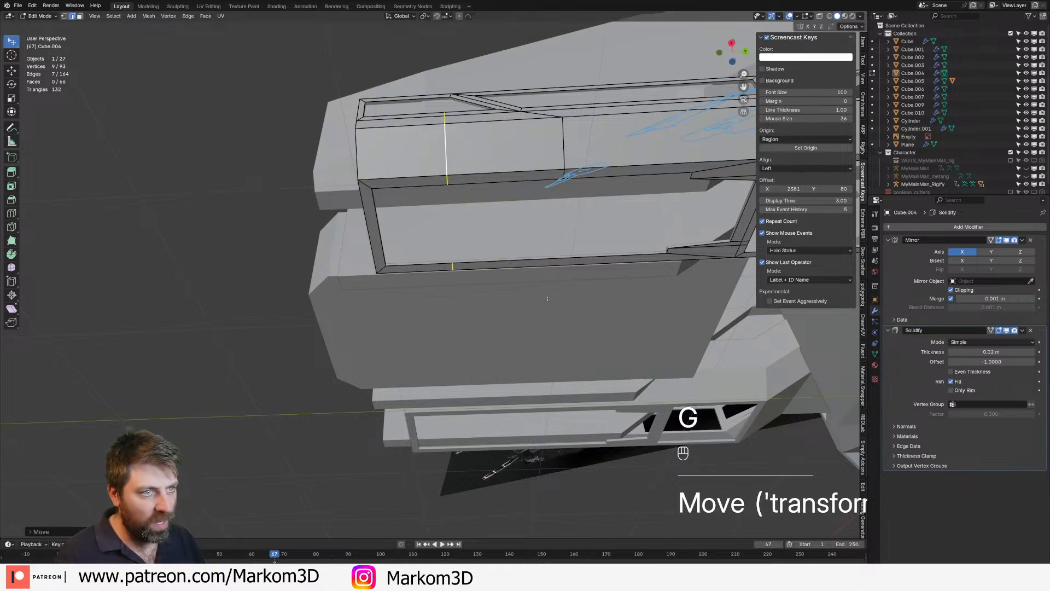
key(ctrl)
key(ctrl+b)
click(584, 298)
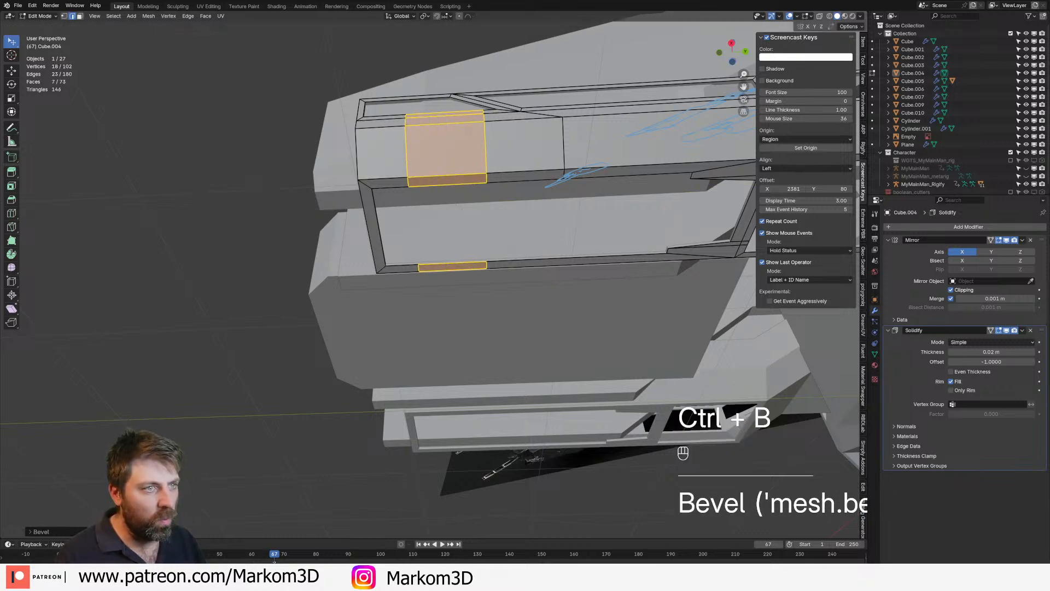
Bevel the border loops of the wide bands on the side panel and the inner rail into narrow bands
alt+shift+click(403, 164)
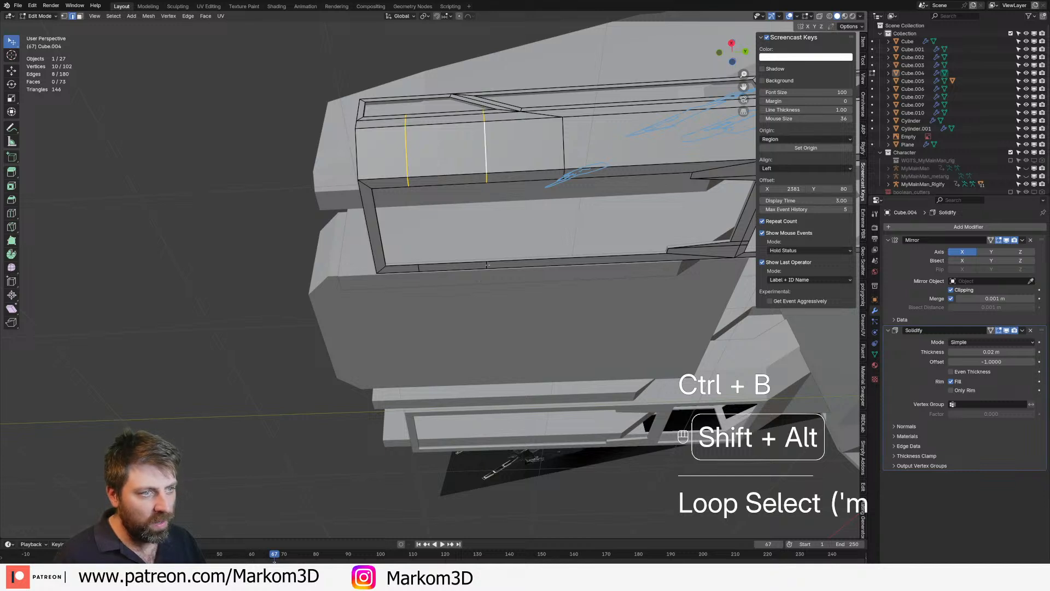
alt+shift+click(462, 276)
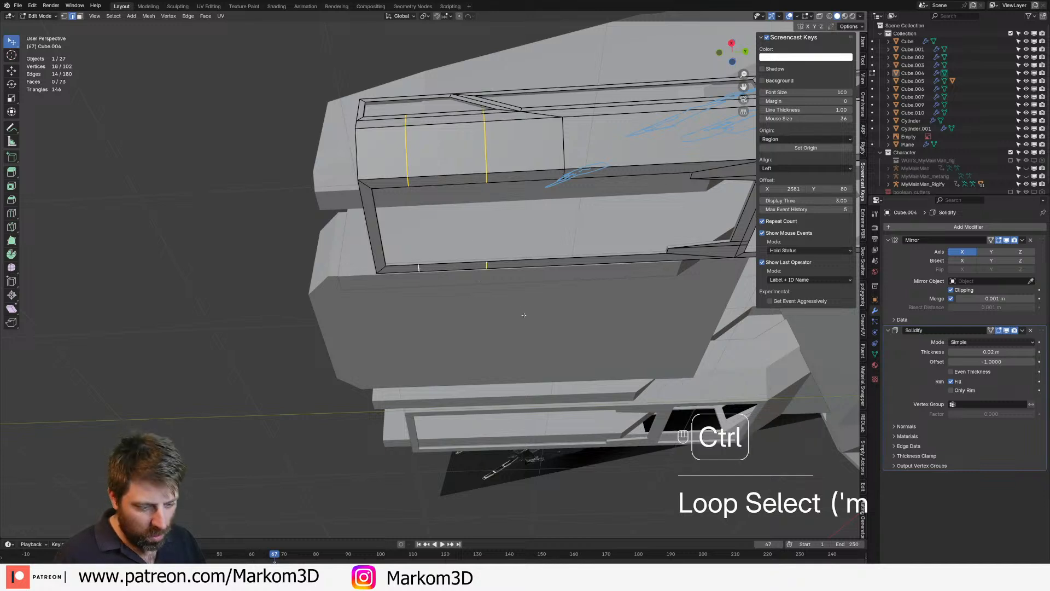
key(ctrl+b)
click(524, 245)
Scale the two middle inner edges of the front underside opening toward each other to form tapered tabs
click(446, 185)
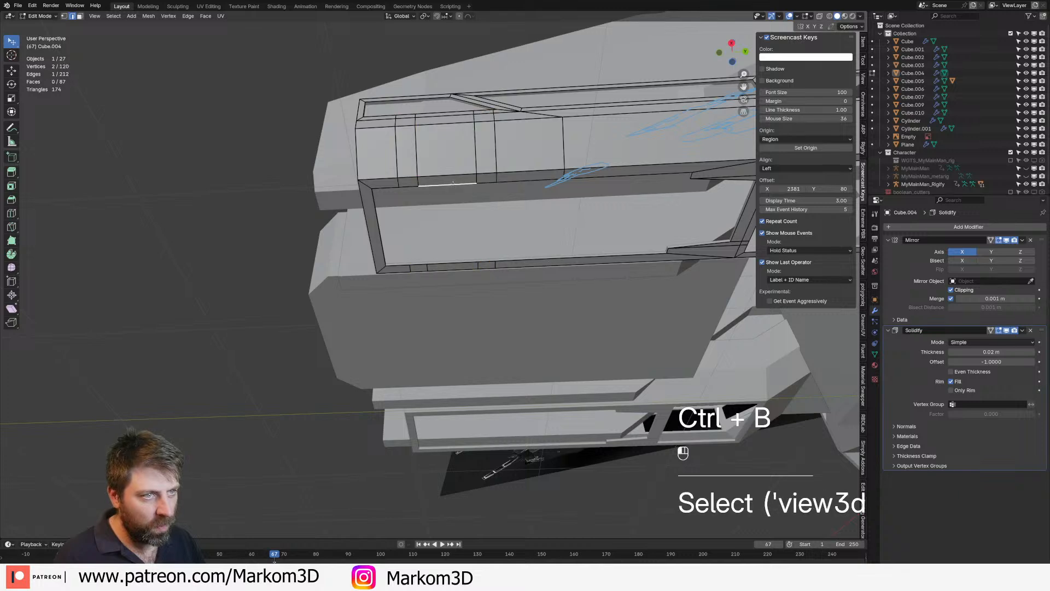
key(s)
middle_drag(613, 340, 485, 271)
click(604, 339)
key(Tab)
key(Tab)
scroll(437, 344, up, 3)
key(Tab)
scroll(465, 320, down, 3)
key(Tab)
scroll(485, 270, up, 2)
key(Tab)
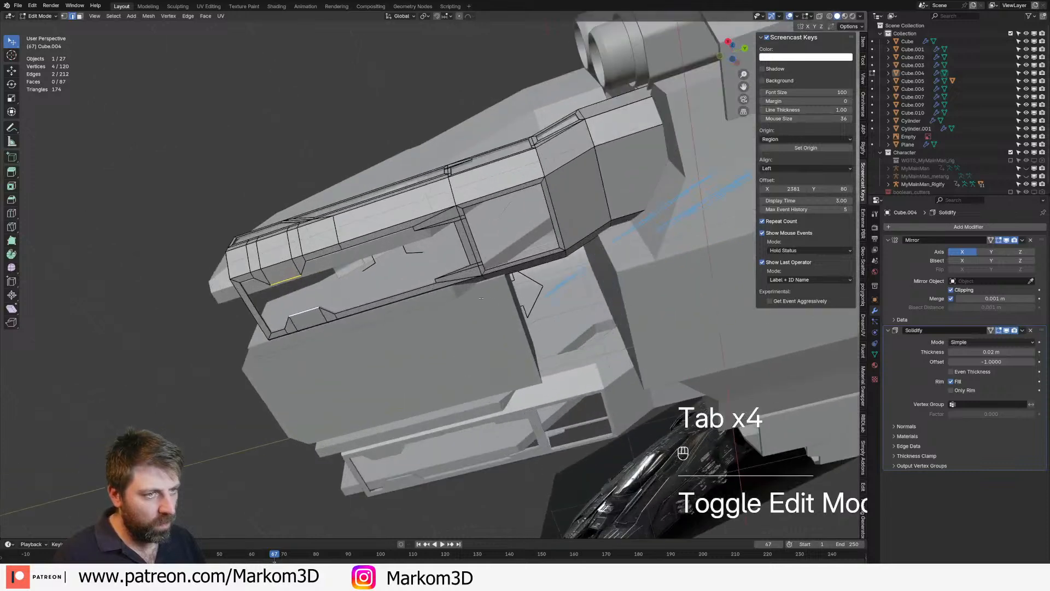
Move the two short corner edges on the rear side of the underside strut backward along Y to form matching braces
key(Tab)
key(2)
click(483, 267)
shift+click(462, 205)
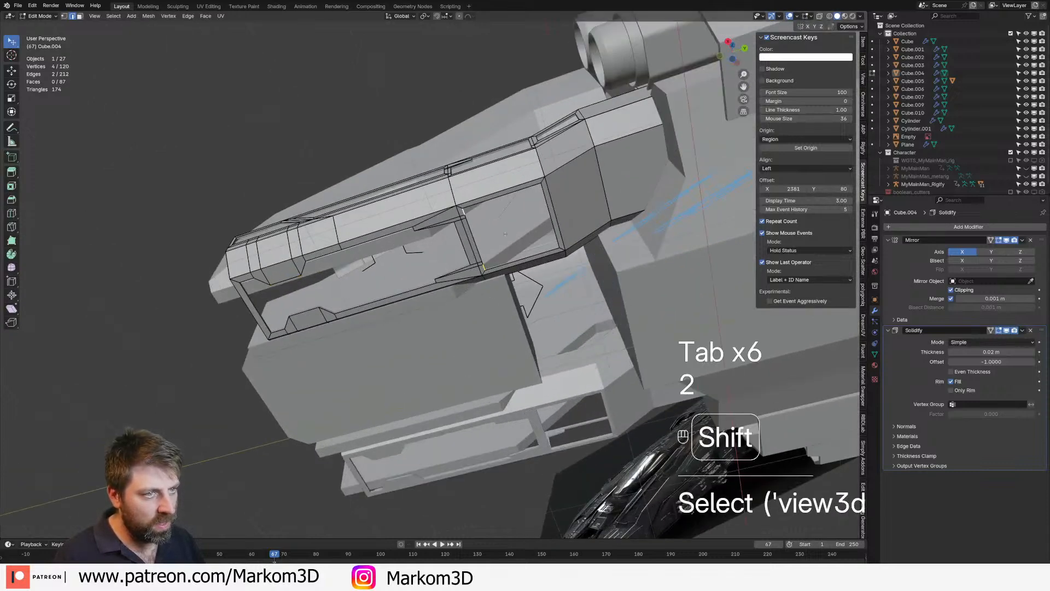
key(g)
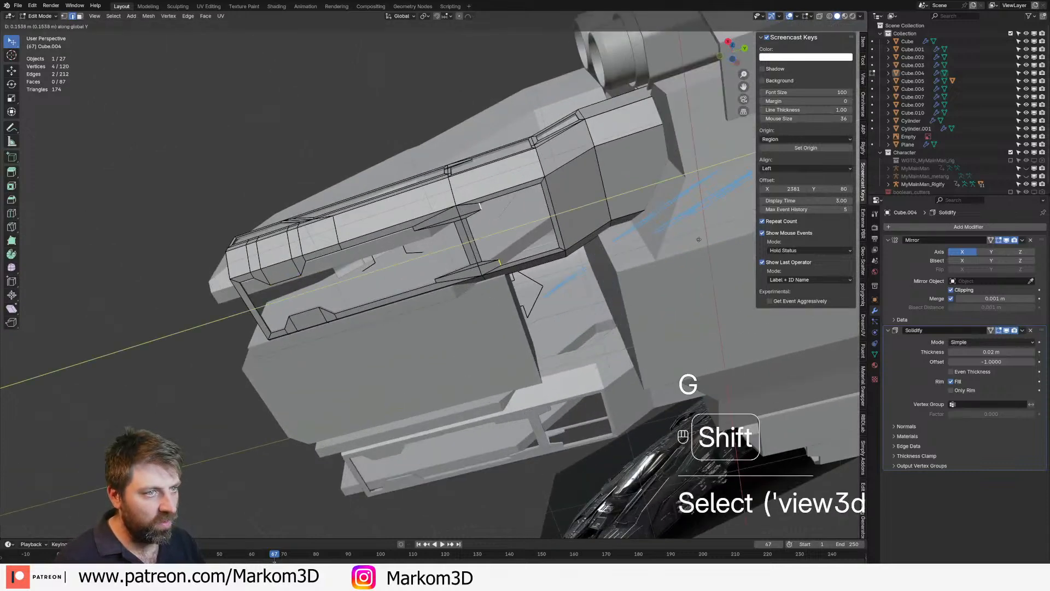
click(731, 222)
scroll(731, 222, down, 2)
key(Tab)
mouse_move(512, 277)
middle_down()
mouse_move(514, 263)
mouse_move(481, 299)
mouse_move(508, 278)
mouse_move(517, 284)
middle_up()
scroll(482, 298, up, 1)
click(504, 269)
Add a lengthwise loop cut through the two rear underside faces and bevel it into a band
key(Tab)
scroll(505, 269, up, 1)
key(3)
click(523, 284)
shift+click(569, 255)
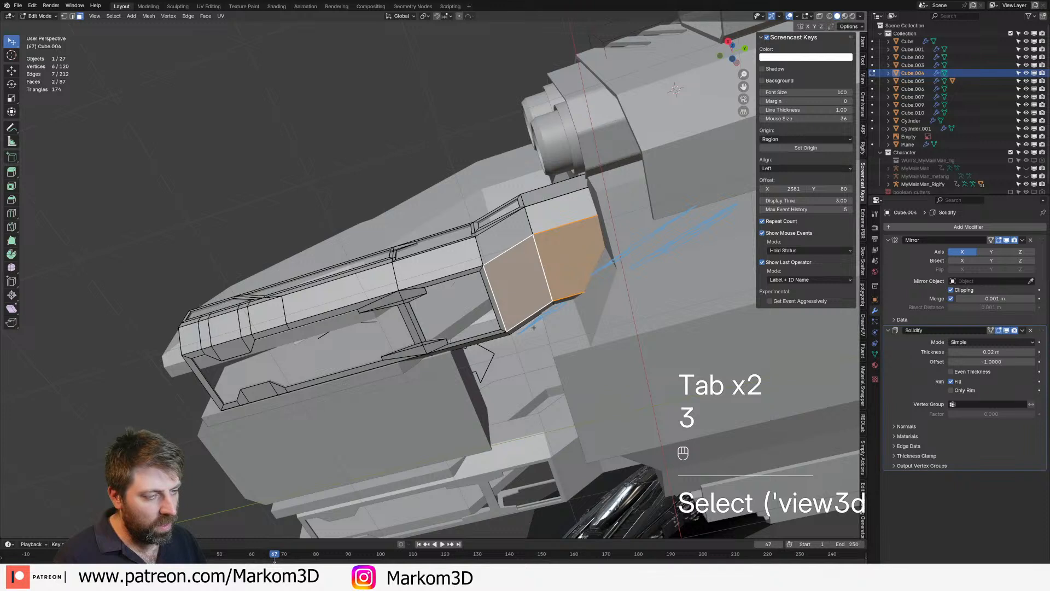
key(ctrl+r)
click(533, 298)
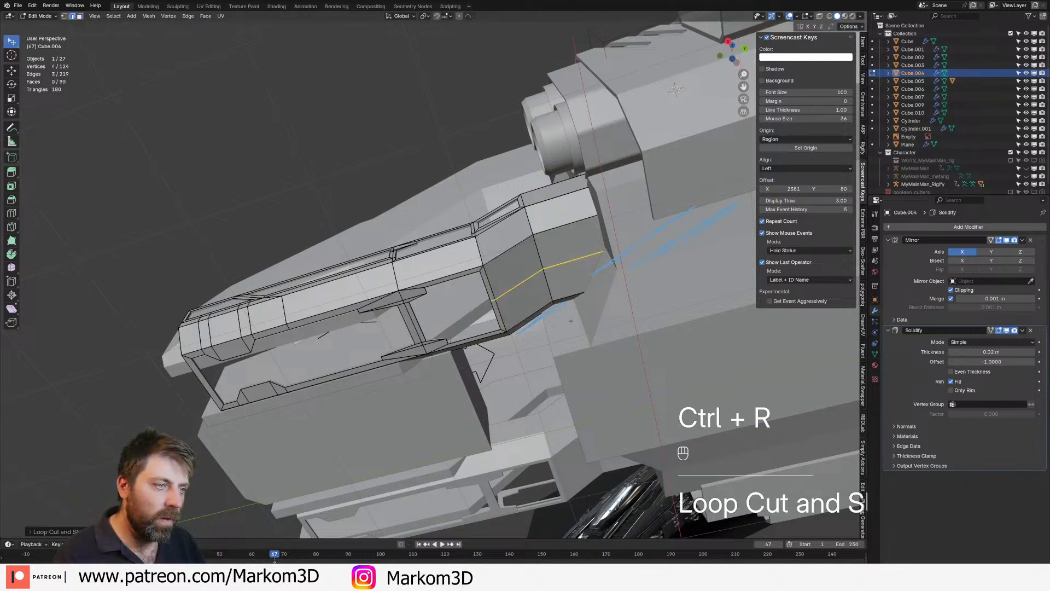
key(ctrl+b)
click(599, 361)
Inset the four rear underside faces beside the band as two regions by about 0.05 m and delete the inset faces
key(3)
click(512, 264)
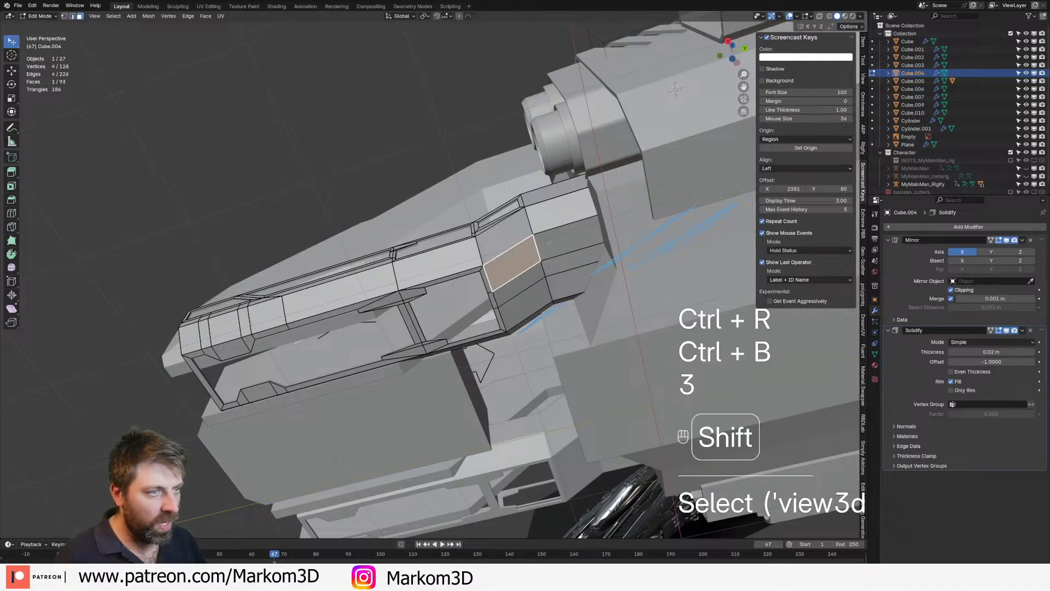
shift+click(569, 238)
shift+click(571, 281)
shift+click(528, 303)
key(i)
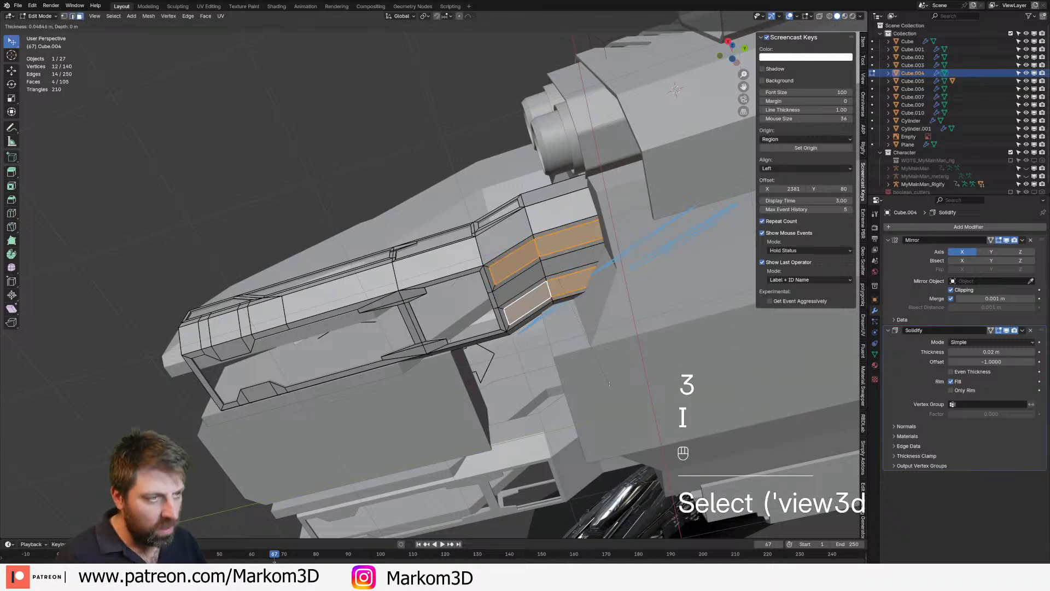
click(608, 385)
key(Delete)
click(607, 386)
key(Tab)
scroll(607, 386, down, 3)
middle_drag(607, 386, 506, 446)
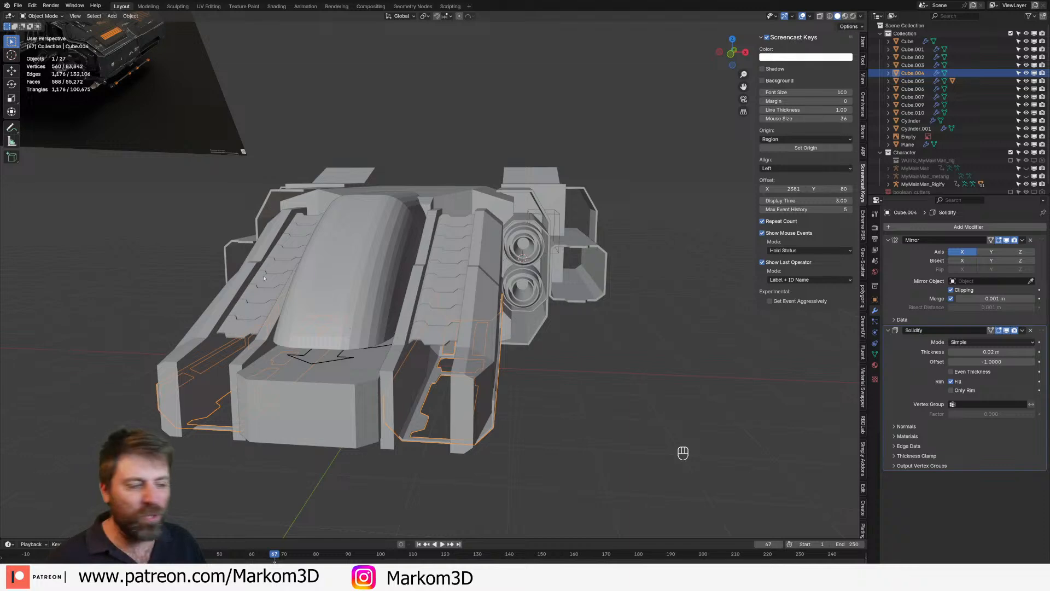
Inset the five underside faces along the front half of the side frame and delete the inset faces
scroll(514, 429, down, 1)
middle_drag(513, 429, 420, 300)
click(469, 433)
key(Tab)
key(3)
shift+click(420, 301)
shift+click(364, 281)
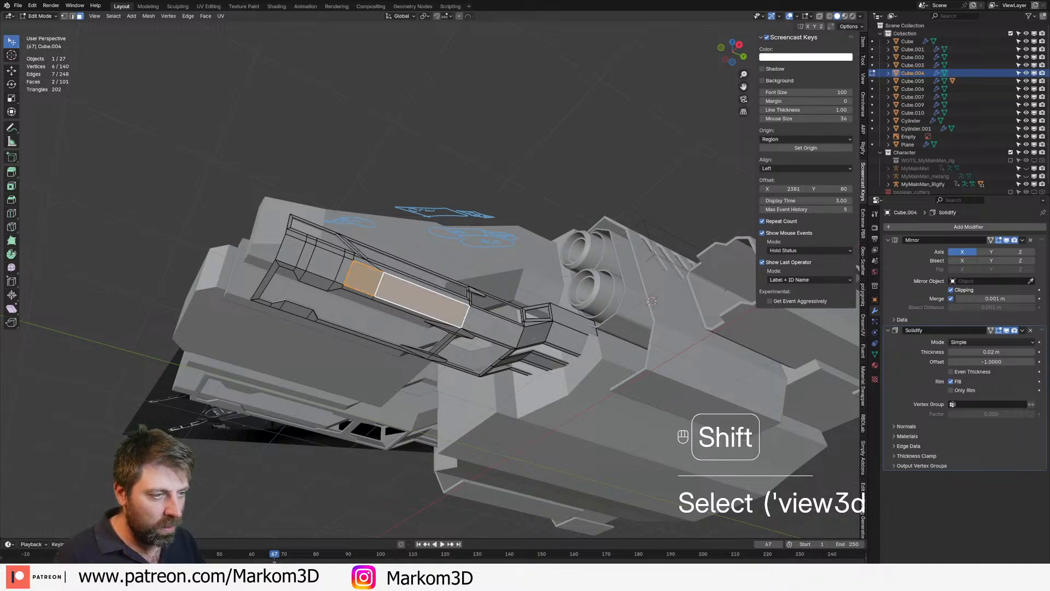
scroll(363, 282, up, 5)
shift+click(406, 340)
shift+click(361, 328)
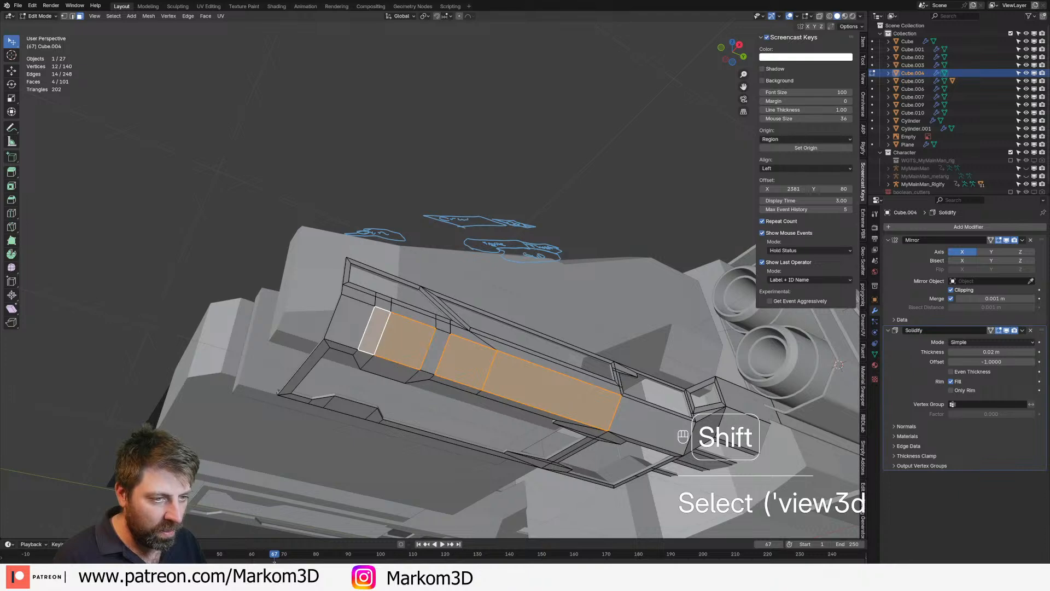
shift+click(360, 327)
key(i)
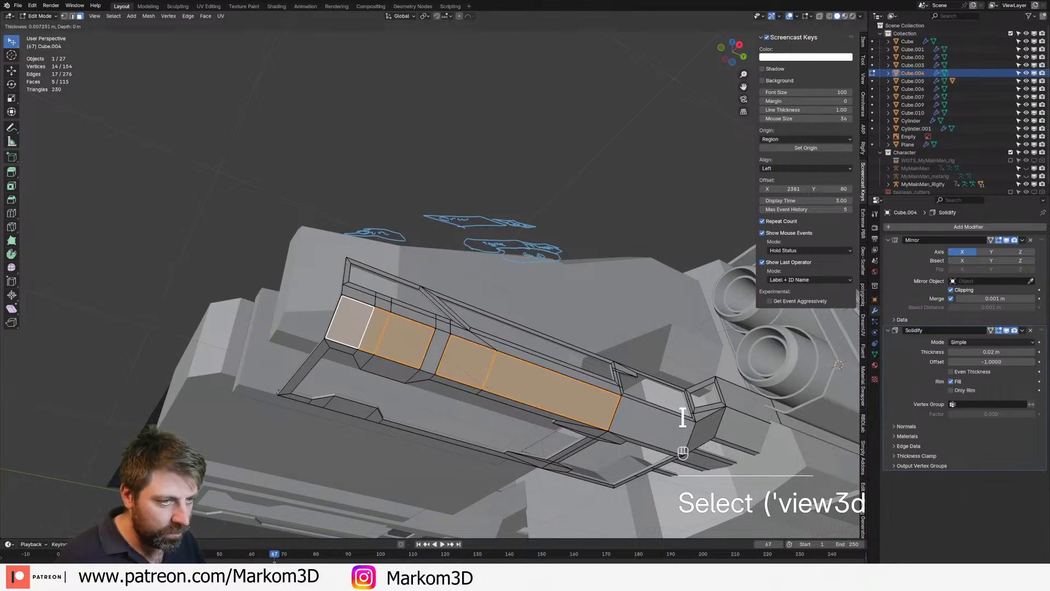
click(541, 431)
key(x)
click(538, 427)
Add a lengthwise loop cut through the rear underside faces of the frame and bevel it by about 0.07 m into a band
middle_drag(538, 427, 580, 415)
key(2)
shift+middle_drag(694, 432, 613, 364)
key(ctrl+r)
click(612, 365)
right_click(612, 366)
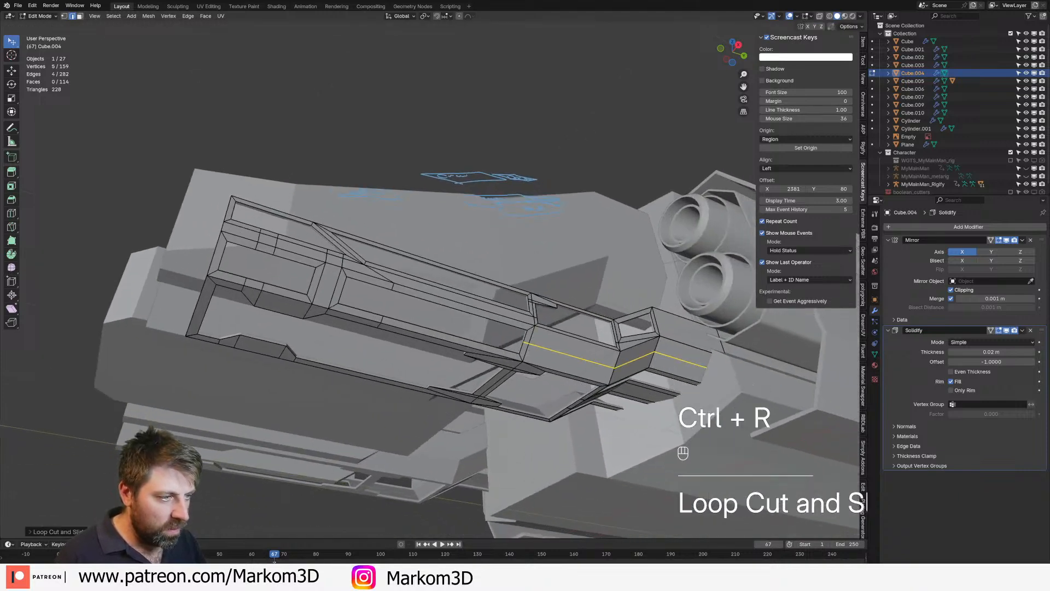
key(ctrl+b)
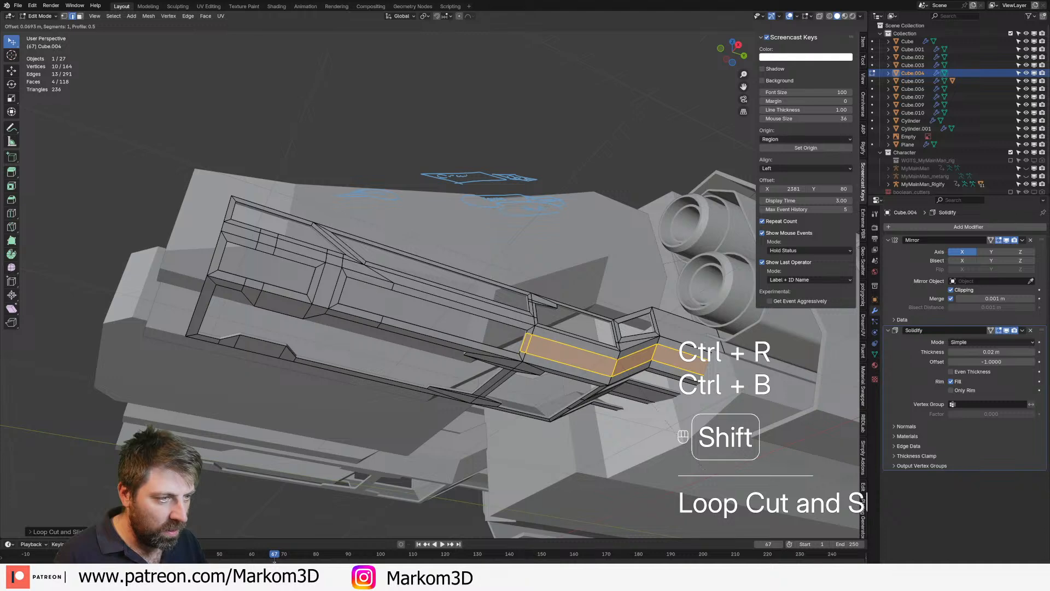
shift+click(703, 469)
scroll(432, 337, up, 1)
Extrude the band's short front edge about 0.07 m forward along Y and scale it down into a tapered tab
key(2)
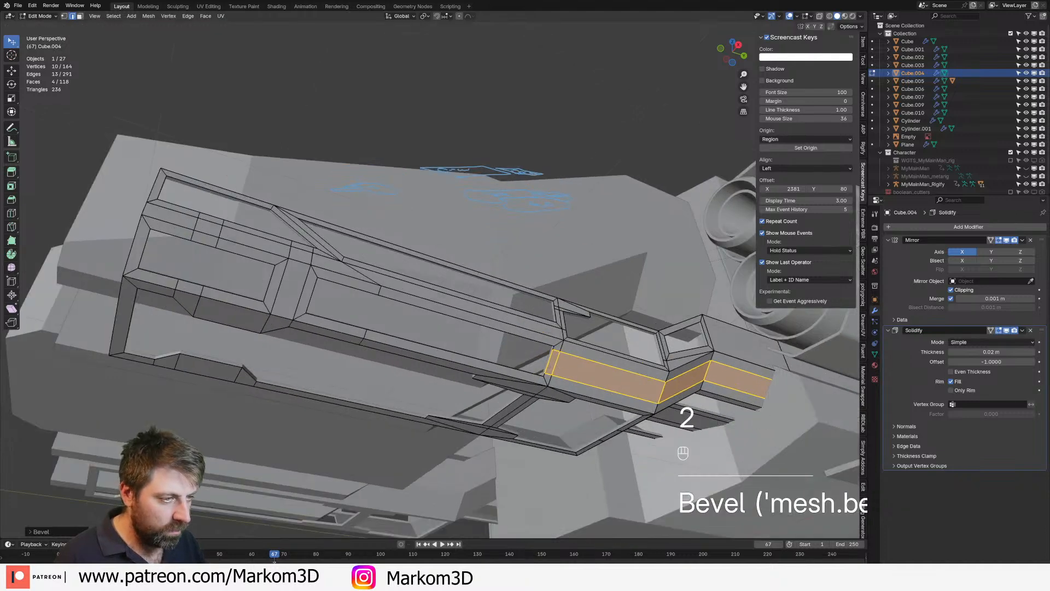
click(568, 371)
key(e)
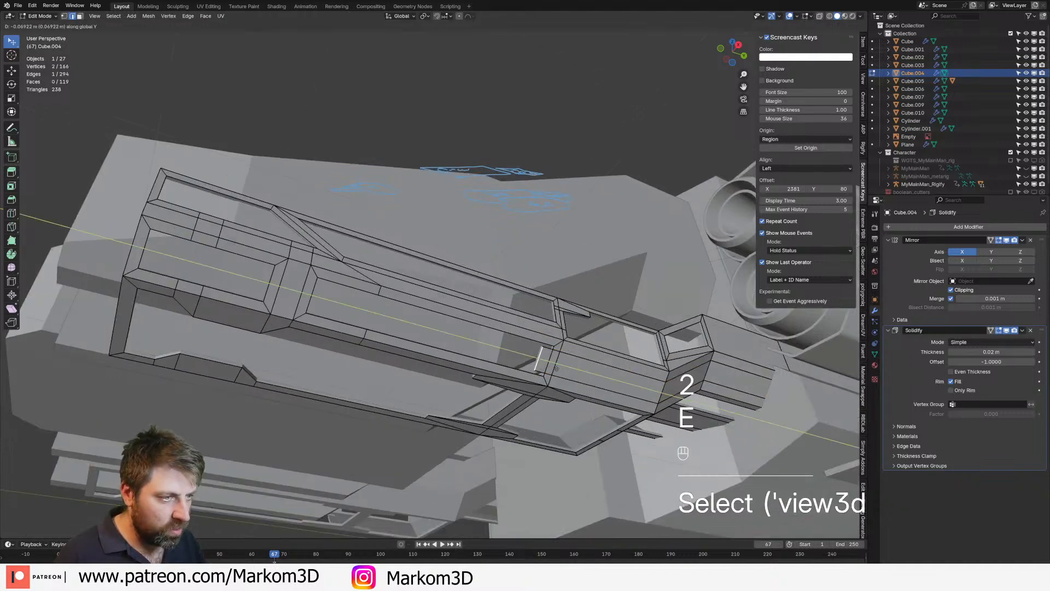
click(577, 373)
key(s)
click(552, 363)
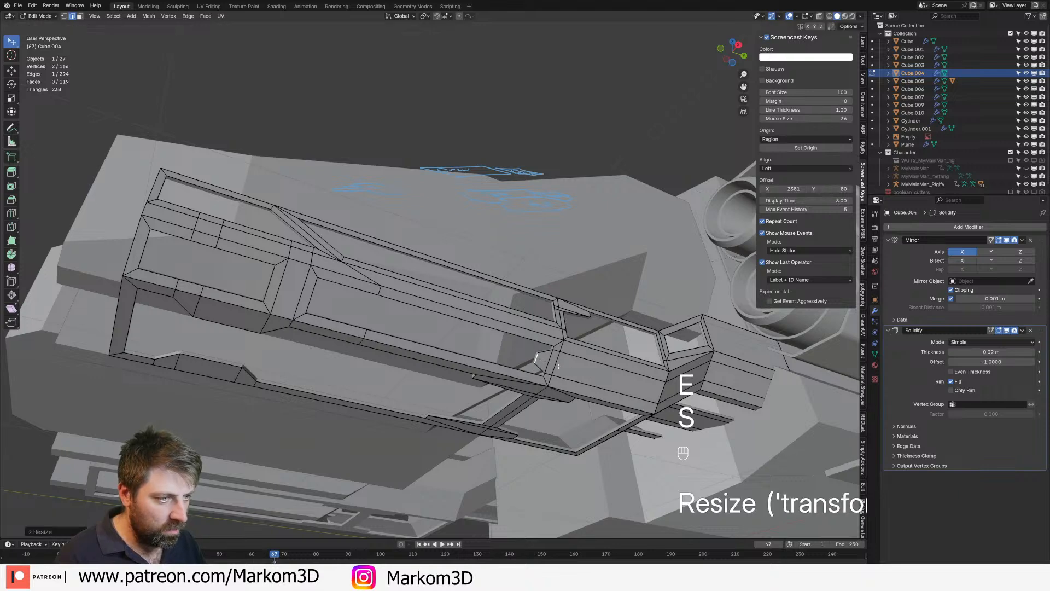
middle_drag(465, 334, 477, 328)
key(Tab)
middle_drag(408, 314, 424, 322)
shift+middle_drag(424, 323, 477, 377)
Extrude the diagonal front inner edge of the frame's underside along Y and scale the new edge along Y
key(Tab)
key(2)
click(439, 377)
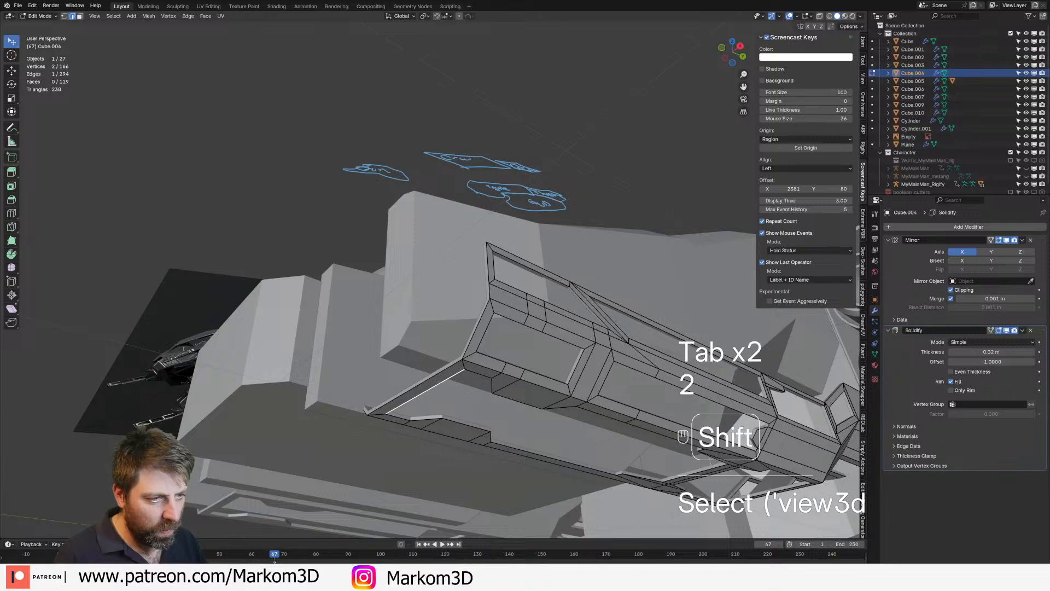
key(e)
key(y)
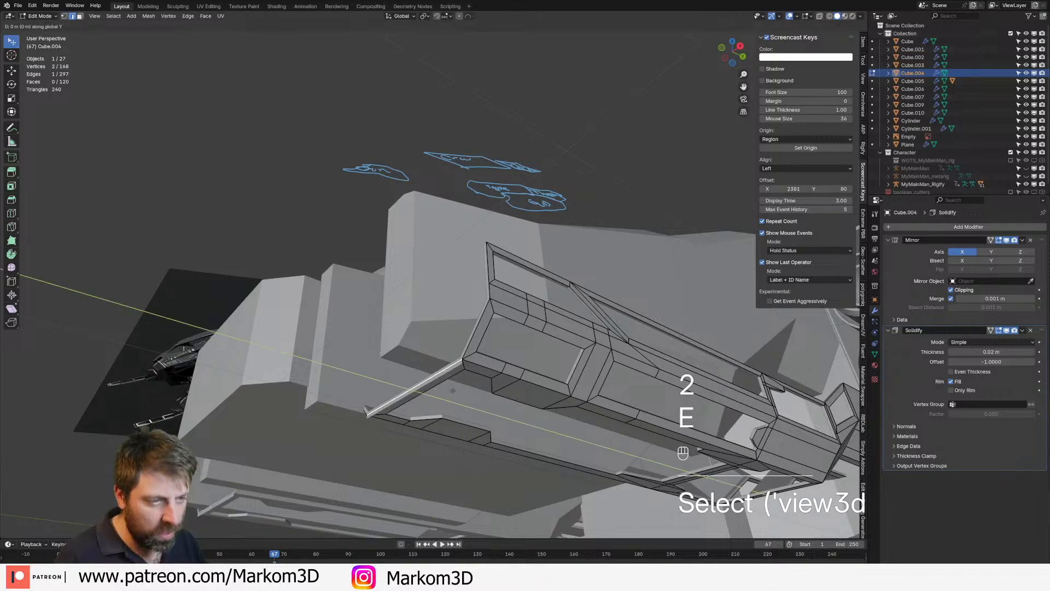
click(422, 380)
middle_drag(424, 379, 471, 372)
key(s)
key(y)
click(627, 352)
key(Tab)
Deselect the side frame, check it against the reference image and save the file
middle_drag(626, 352, 570, 422)
scroll(569, 422, down, 4)
click(461, 424)
middle_drag(461, 425, 469, 387)
key(ctrl+s)
scroll(505, 379, up, 3)
scroll(505, 379, up, 2)
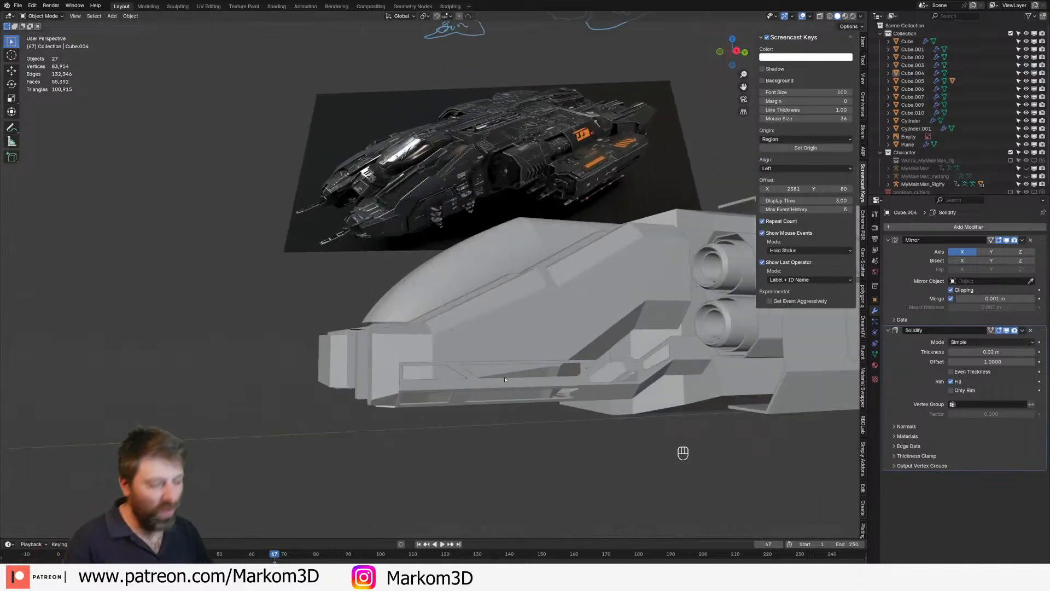
key(ctrl+s)
middle_drag(504, 379, 547, 391)
scroll(624, 350, down, 5)
shift+middle_drag(624, 349, 603, 343)
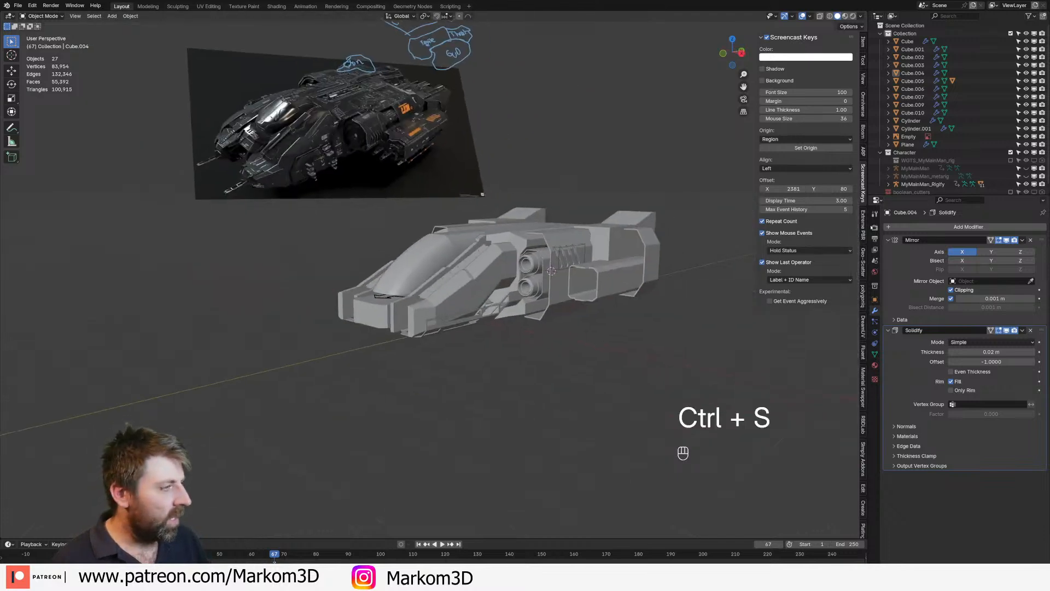
Set the render engine to Cycles with the Supported feature set and GPU Compute as the device
click(874, 228)
click(984, 227)
click(973, 254)
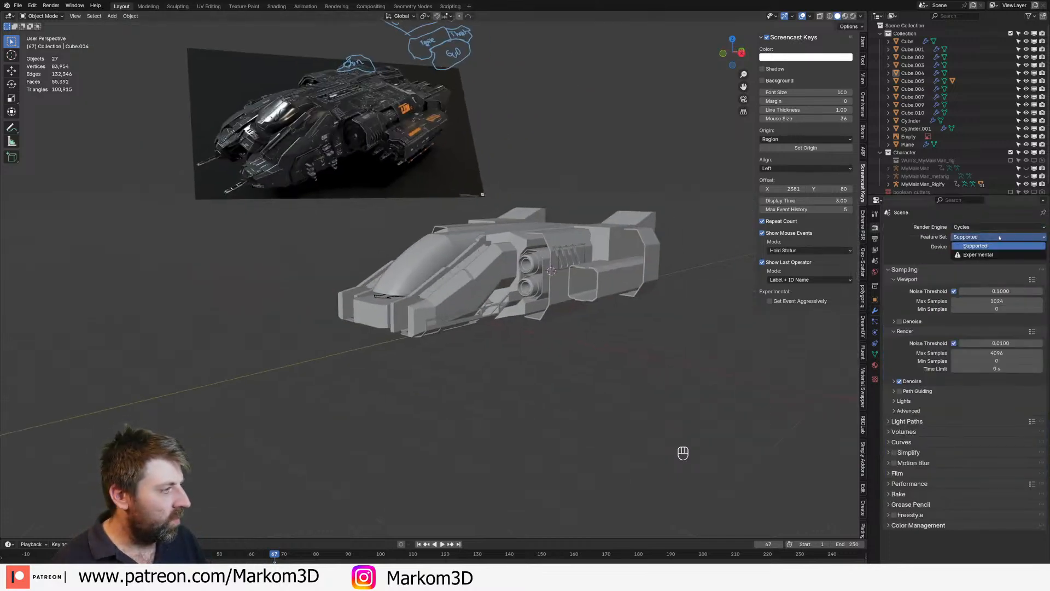
click(970, 237)
click(973, 245)
click(984, 247)
click(980, 264)
Set the maximum samples to 32 for the viewport and 128 for the render
double_click(1008, 301)
text(32)
double_click(993, 353)
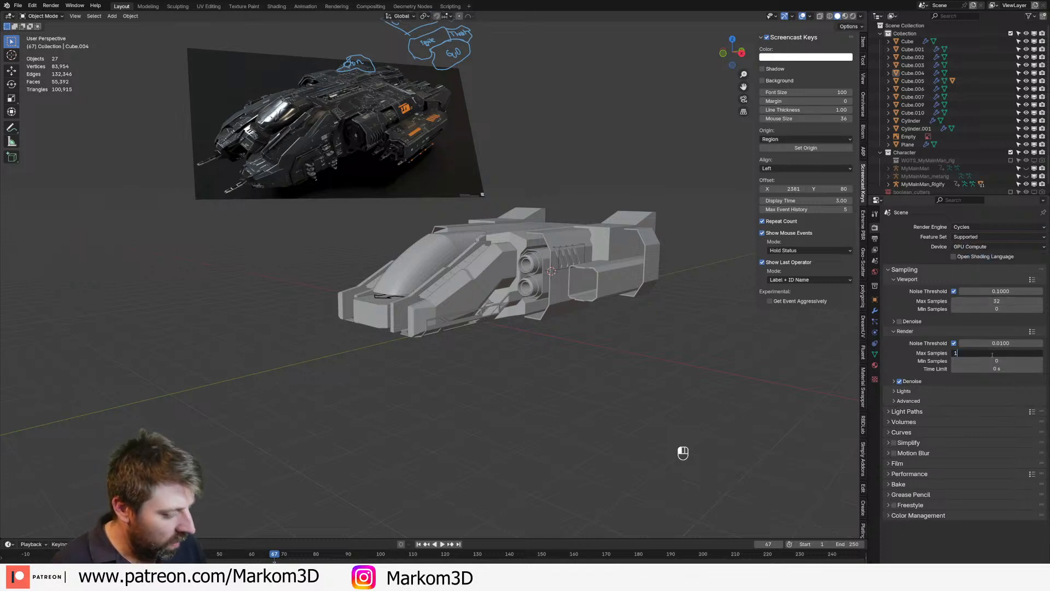
text(128)
key(Return)
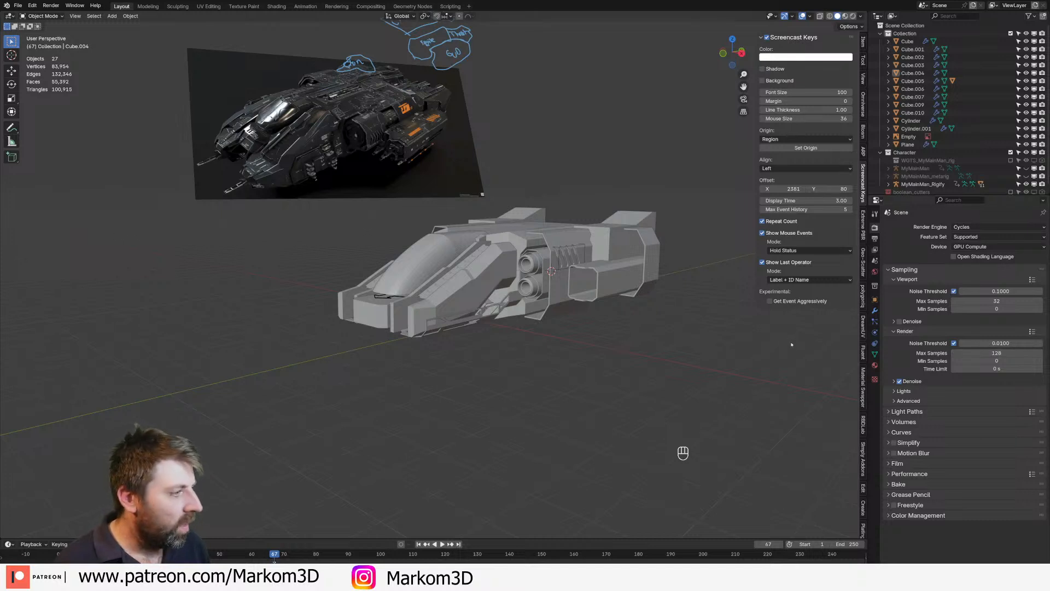
Add a new material to the long side hull object Cube.001 and save the file
click(876, 215)
click(468, 286)
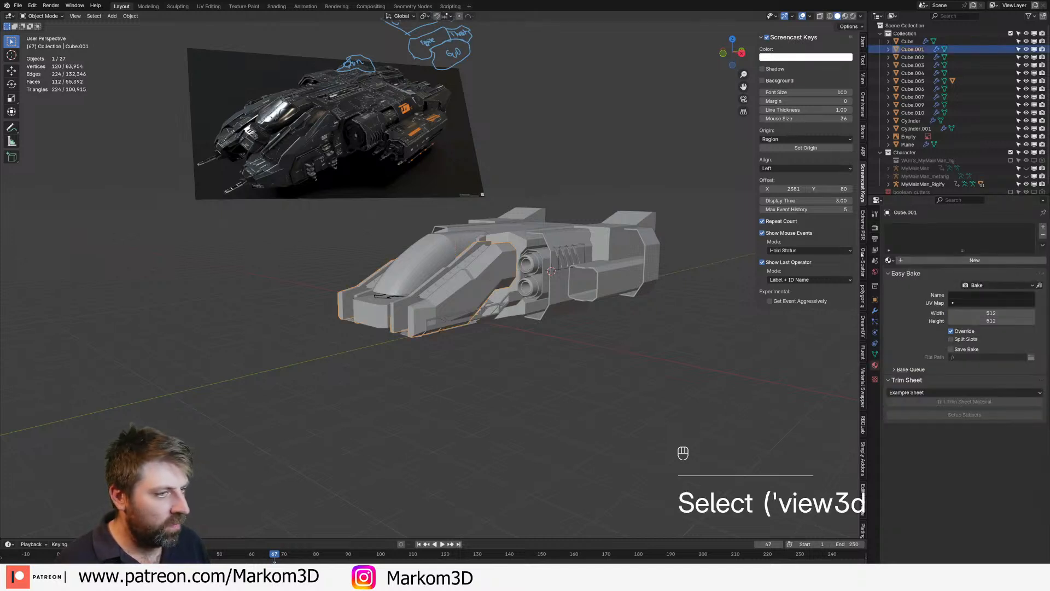
click(975, 260)
click(980, 259)
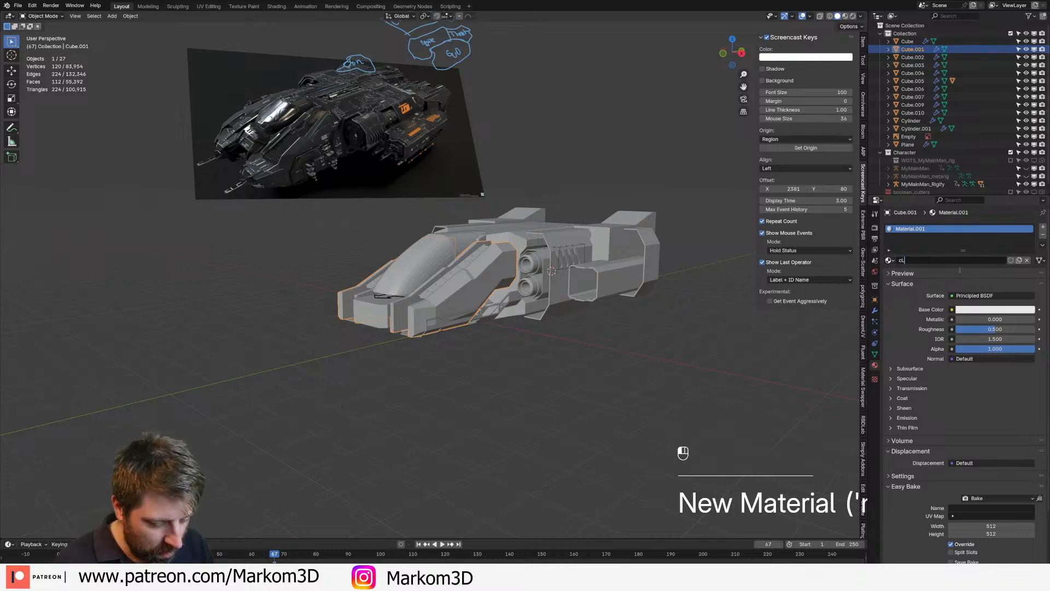
key(ctrl+s)
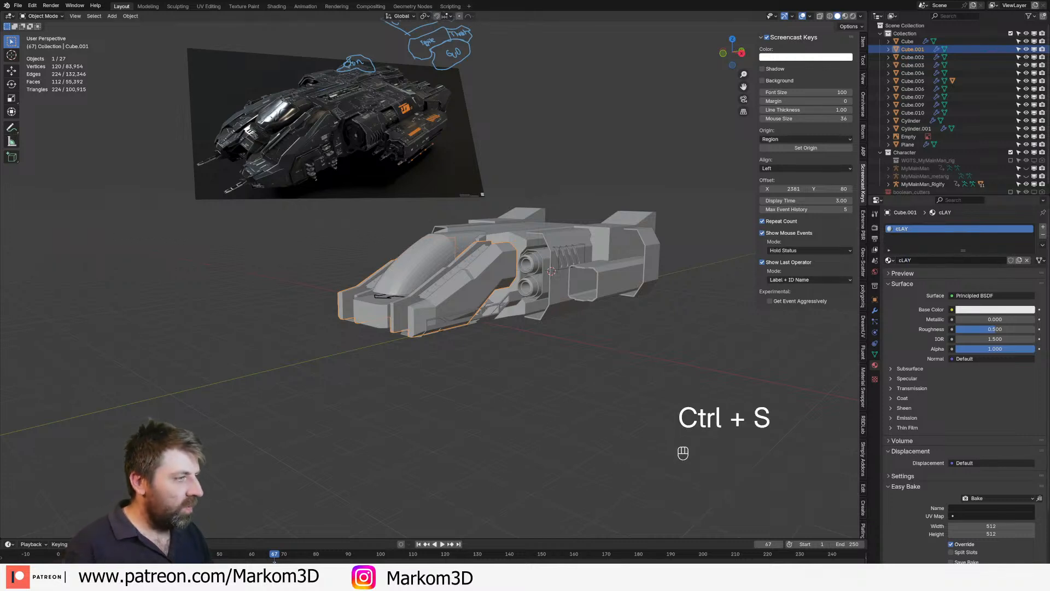
Exclude the Character collection from the view layer and rename the hull material as Clay
scroll(952, 116, down, 1)
click(1011, 148)
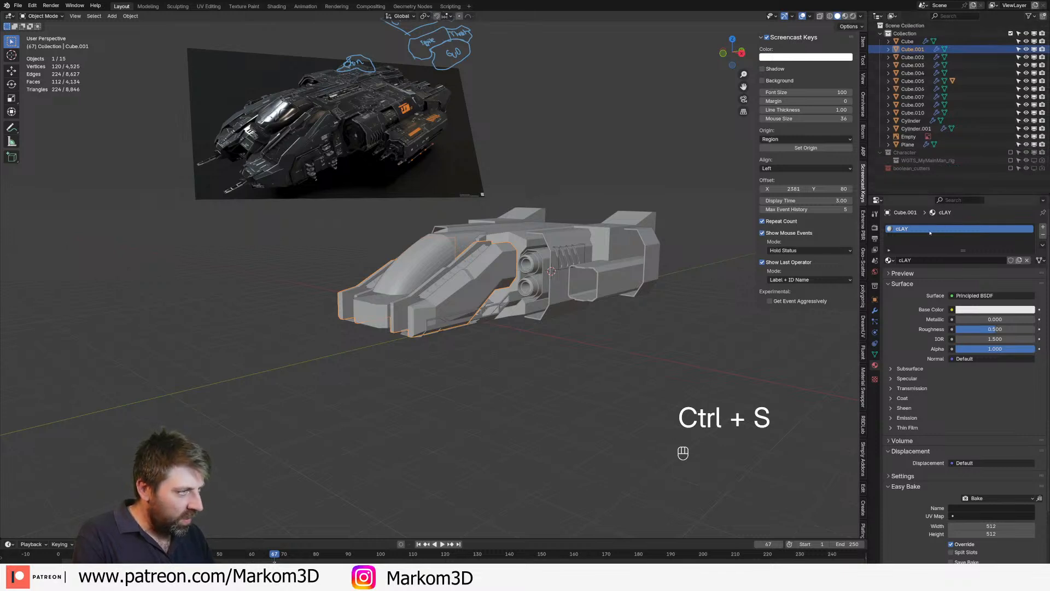
click(931, 261)
text(Clay)
key(Return)
Give the Clay material a muted yellow-tan base colour and a roughness of 1.0
click(971, 310)
drag(967, 232, 973, 237)
drag(1026, 209, 1029, 218)
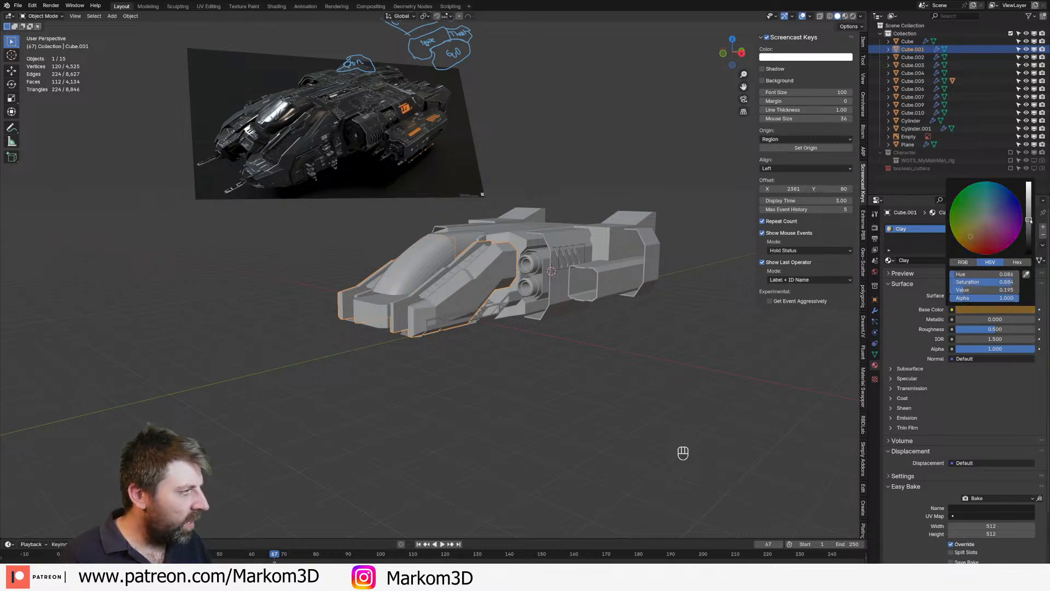
drag(973, 237, 1028, 204)
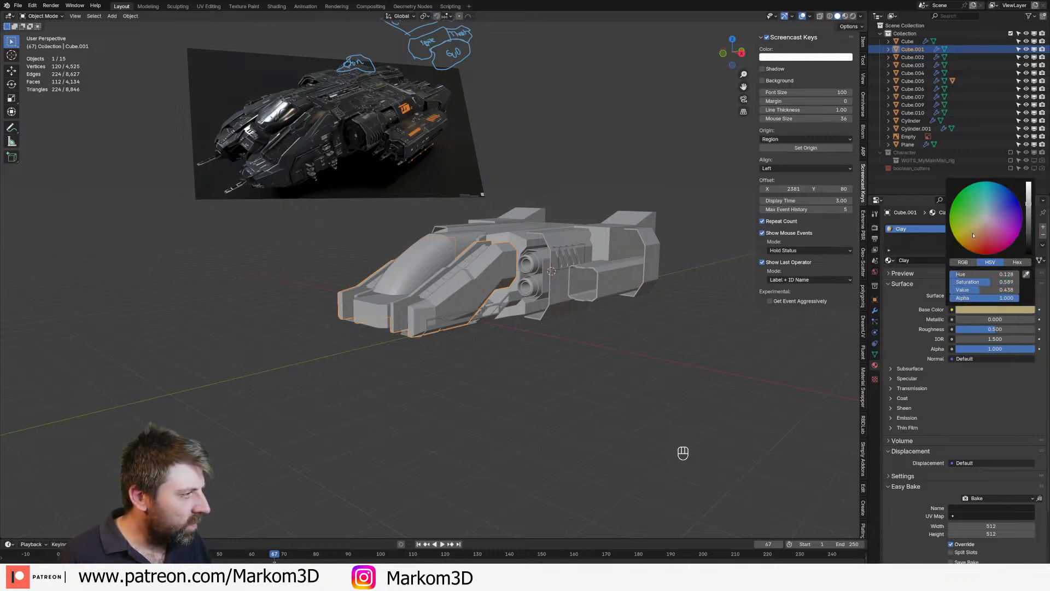
drag(1005, 330, 1033, 330)
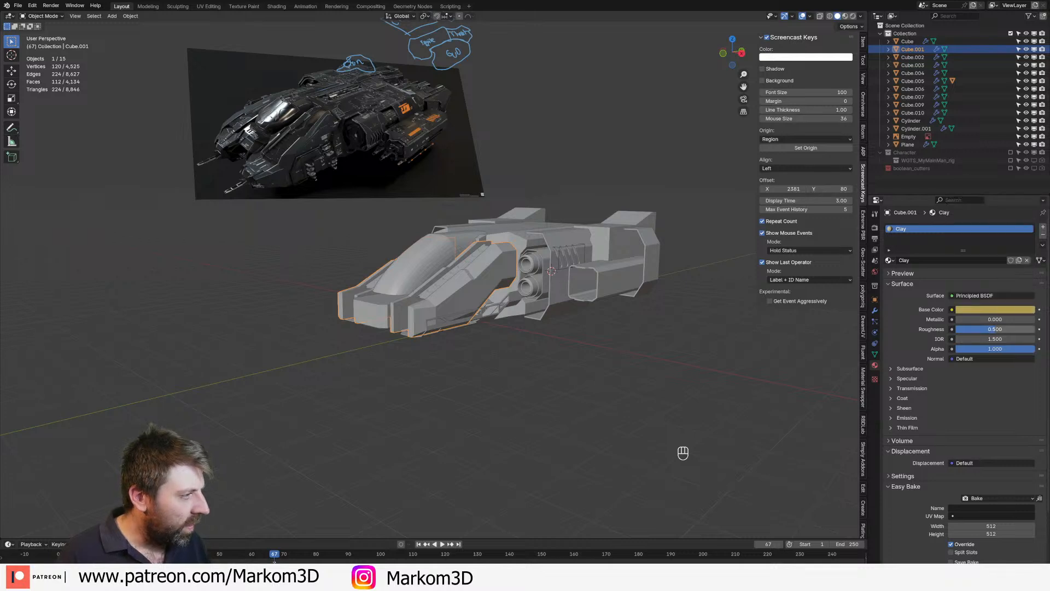
Copy the Clay material to all objects and switch the viewport to rendered shading
middle_drag(563, 355, 574, 355)
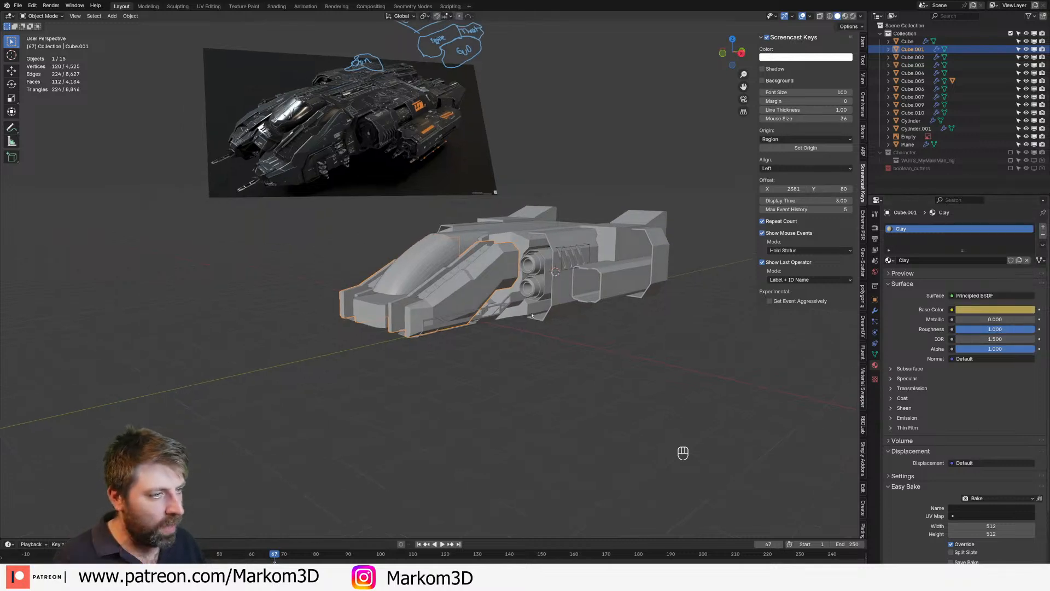
key(a)
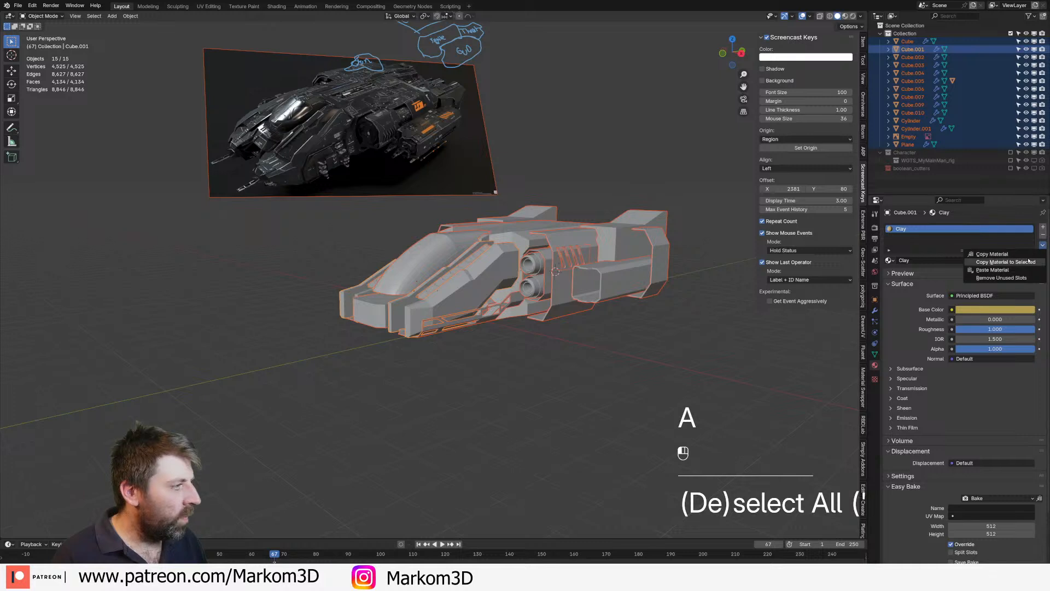
click(1005, 262)
click(555, 344)
click(853, 16)
middle_drag(656, 331, 547, 371)
scroll(629, 341, down, 3)
Add an area light and move it up above the spaceship
key(shift+a)
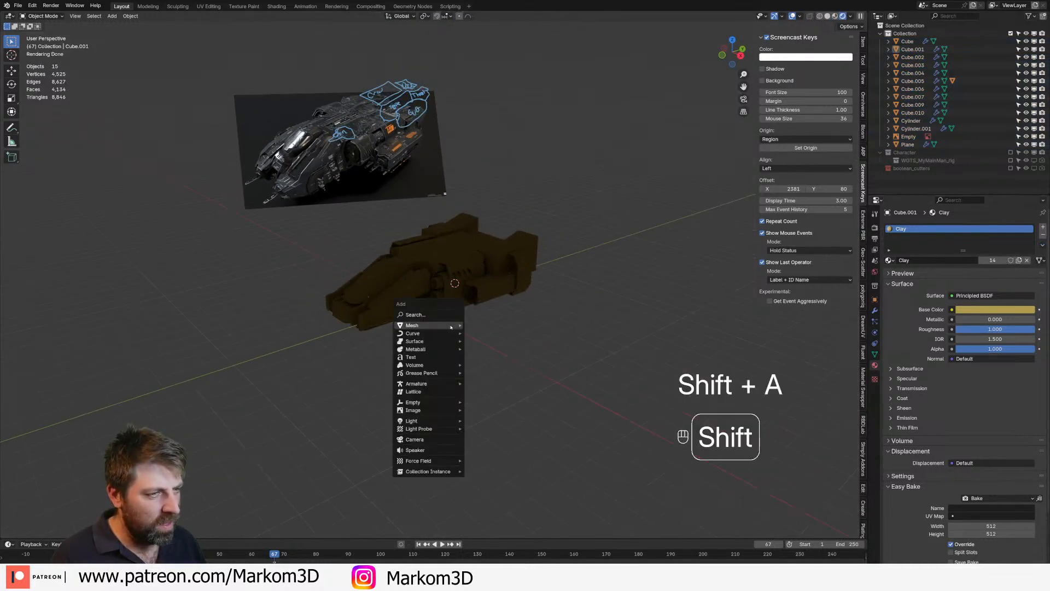
mouse_move(437, 421)
click(485, 446)
key(g)
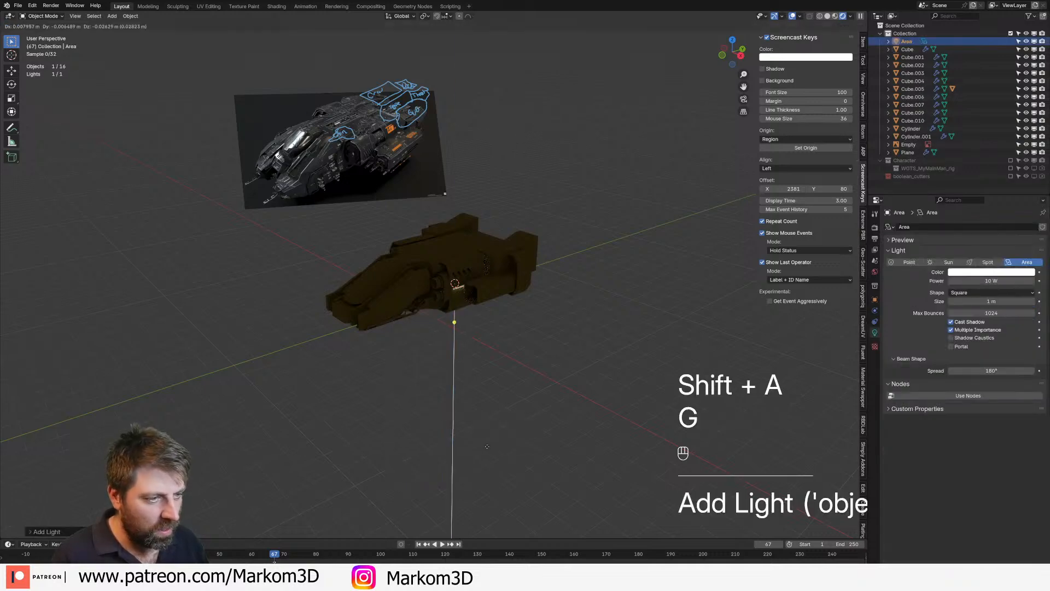
click(475, 298)
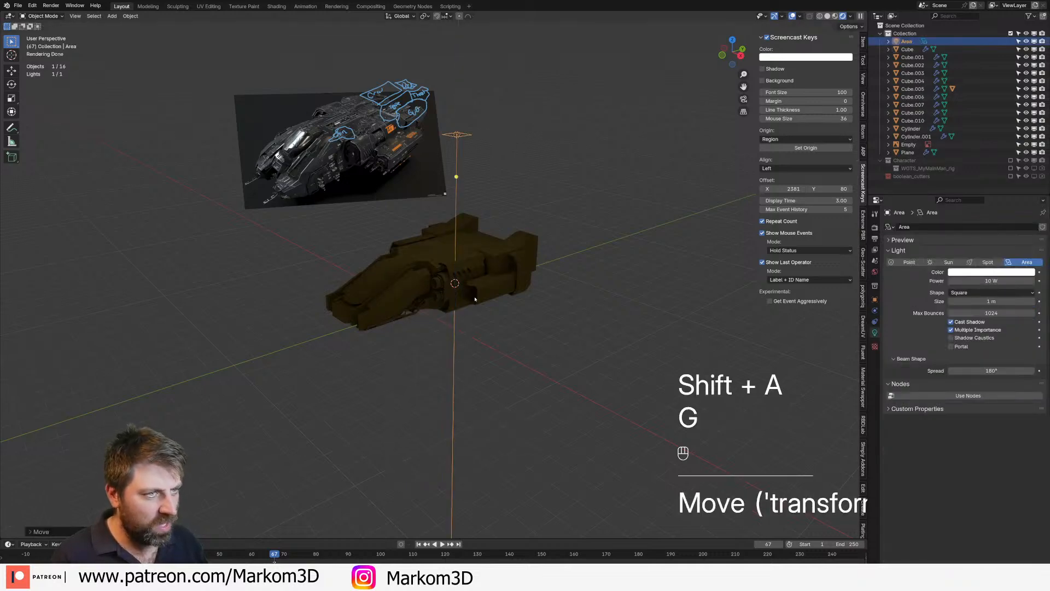
Set the area light's power to 1000 W
click(994, 281)
text(5000)
key(Return)
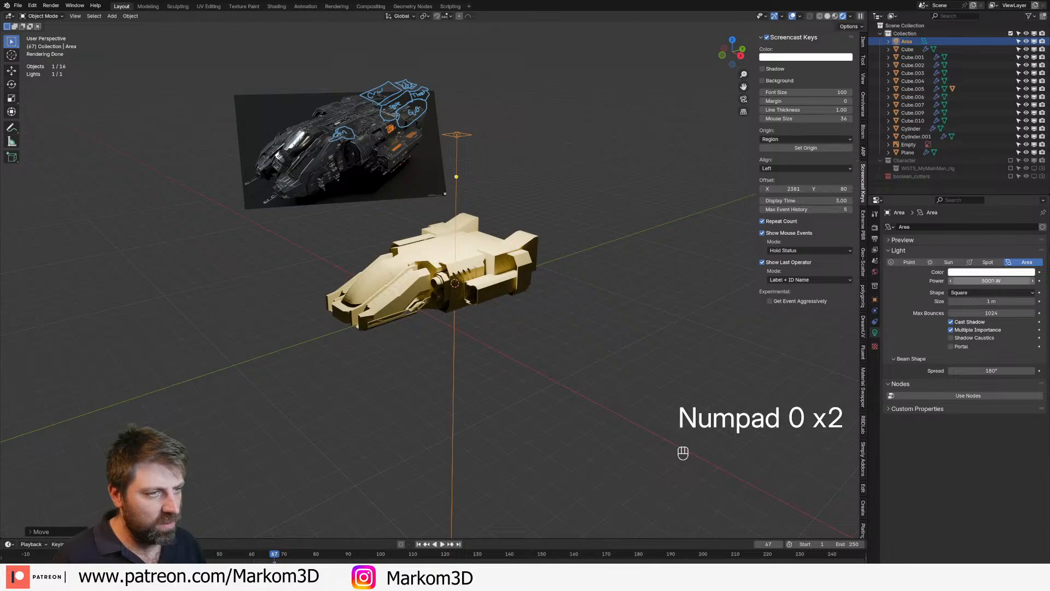
click(994, 280)
text(100)
key(Return)
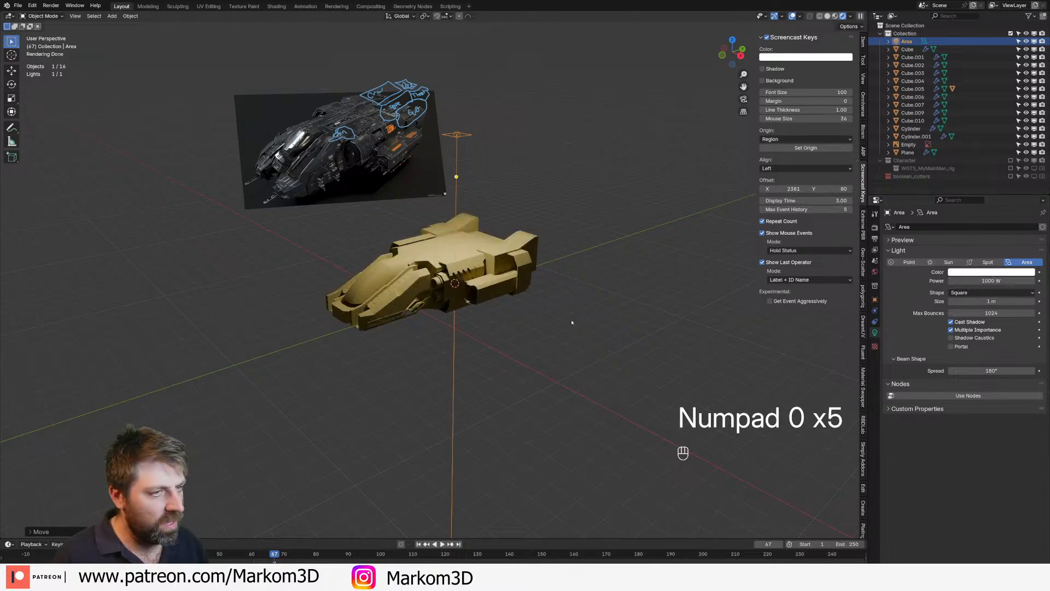
Duplicate the area light below the spaceship and rotate the copy 180 degrees
key(shift+d)
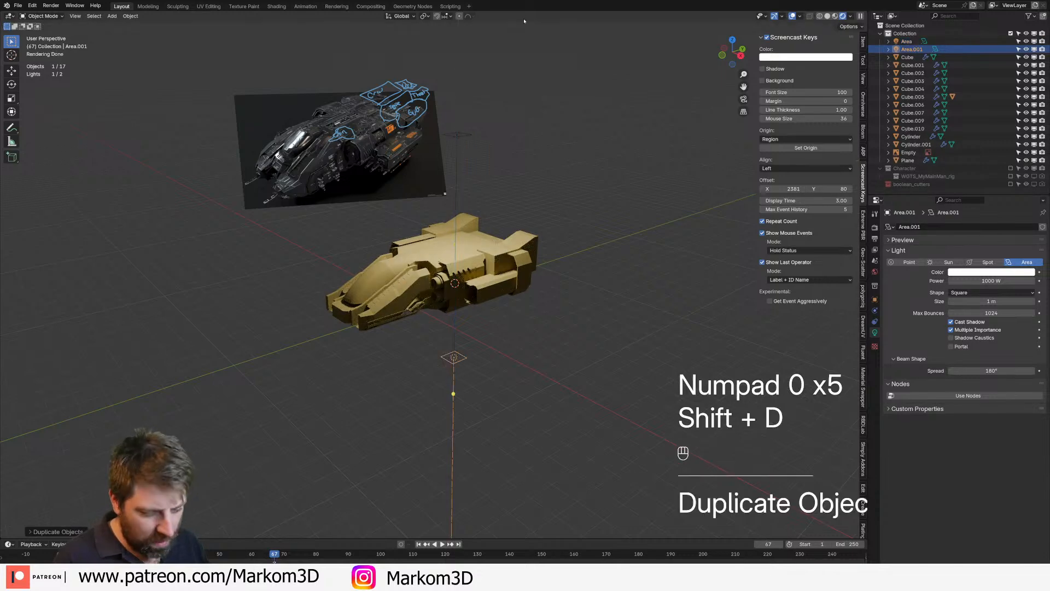
text(r180)
key(Return)
middle_drag(438, 306, 840, 298)
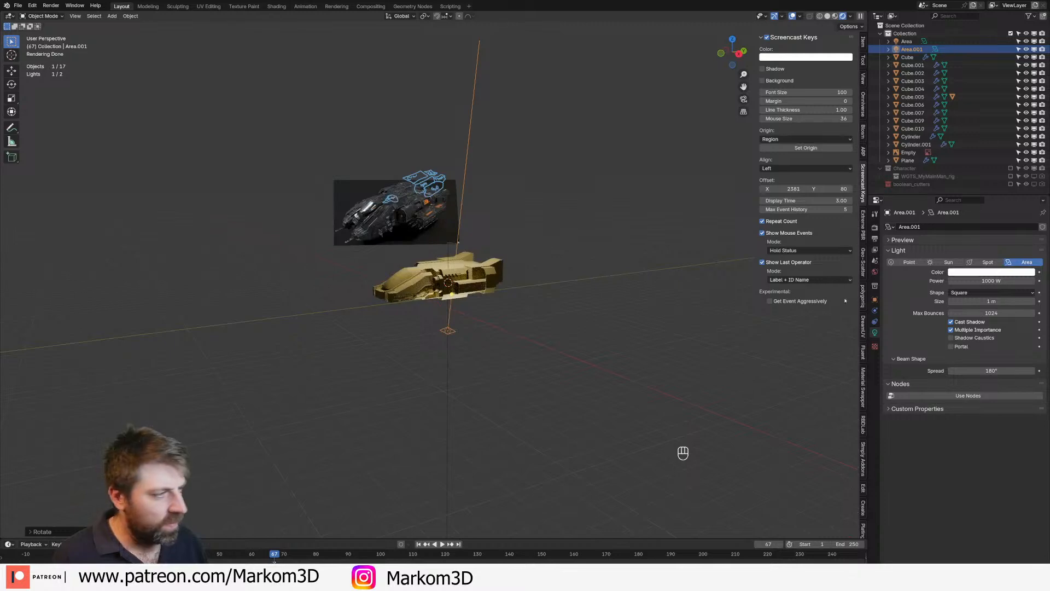
Set the world background colour to white
click(875, 272)
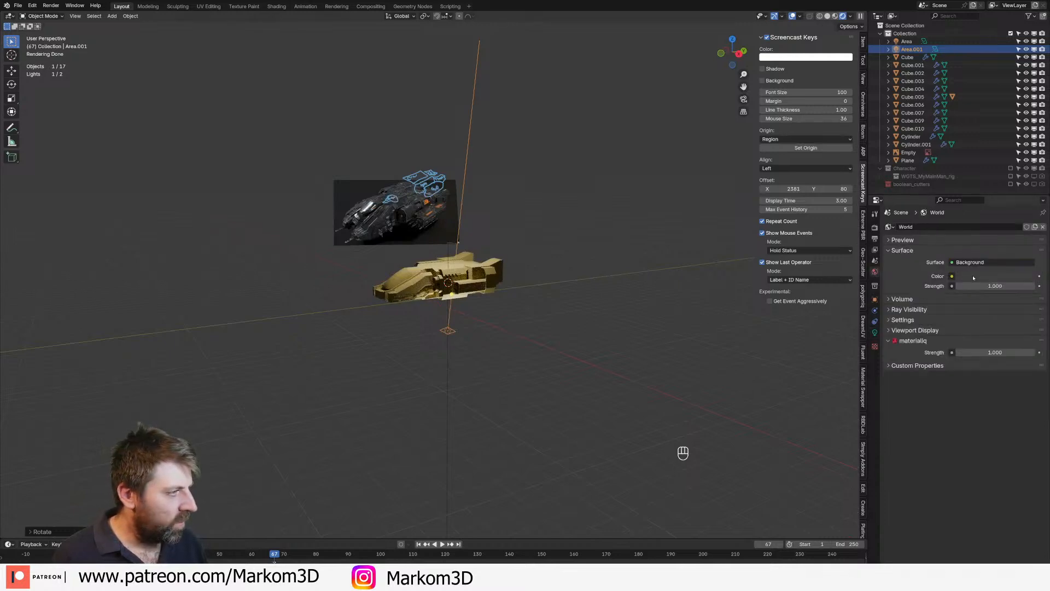
click(973, 278)
drag(973, 256, 1036, 257)
middle_drag(415, 291, 419, 306)
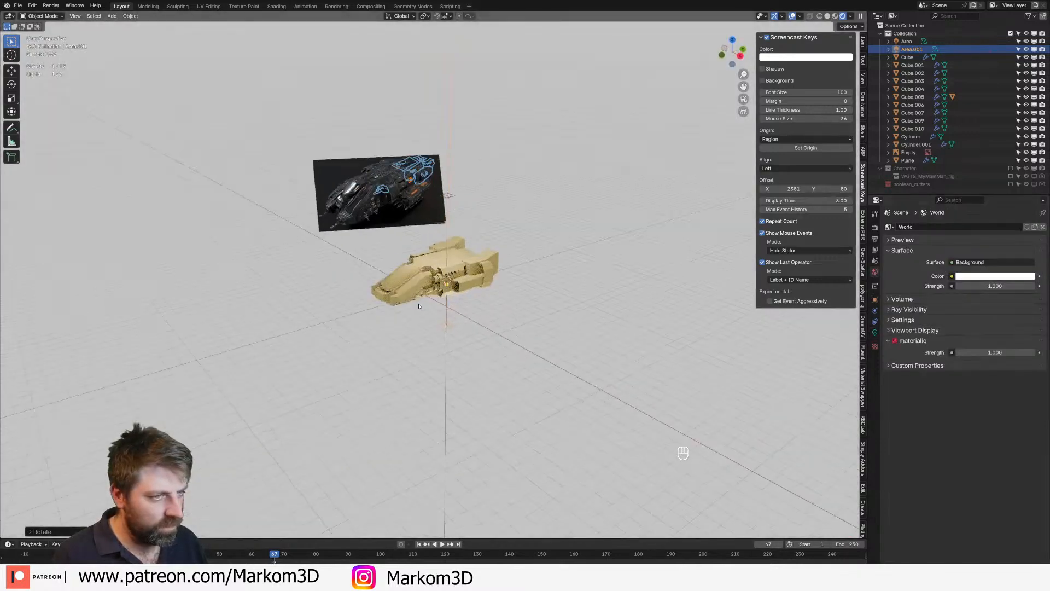
Delete both area lights
scroll(470, 363, up, 2)
click(450, 371)
key(Delete)
key(Delete)
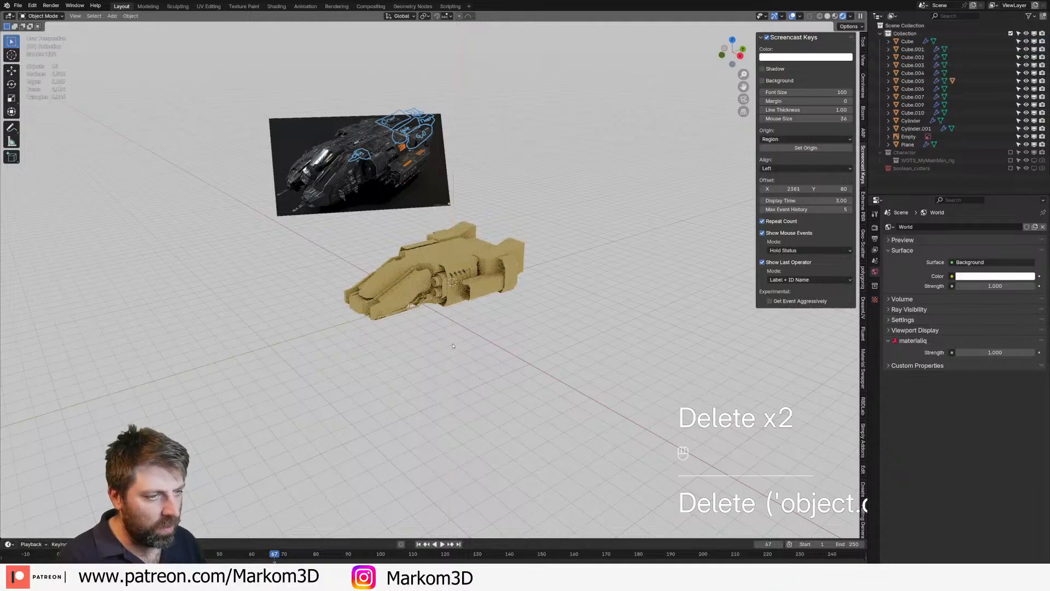
scroll(479, 443, up, 3)
scroll(479, 443, up, 4)
middle_drag(466, 416, 413, 293)
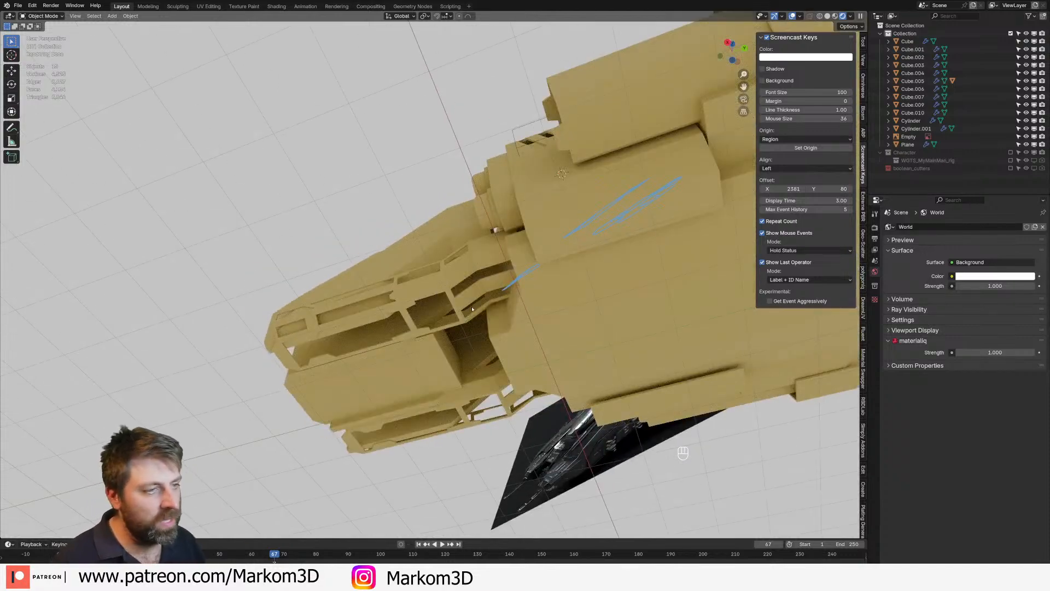
Examine the lower side frame and the hull around it from underneath and from the side
scroll(467, 308, up, 4)
shift+right_click(431, 316)
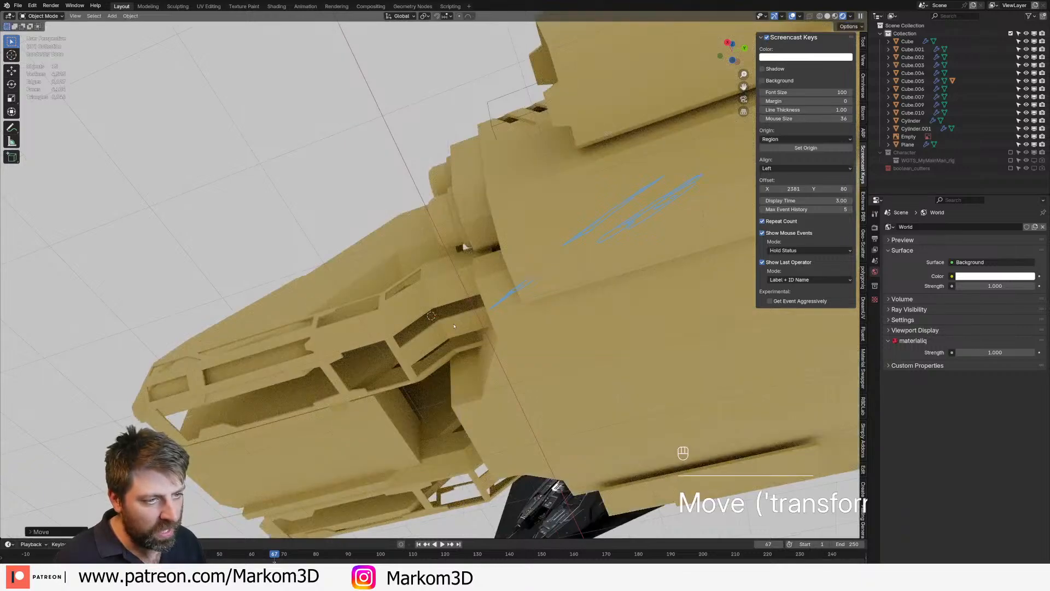
middle_drag(454, 332, 429, 433)
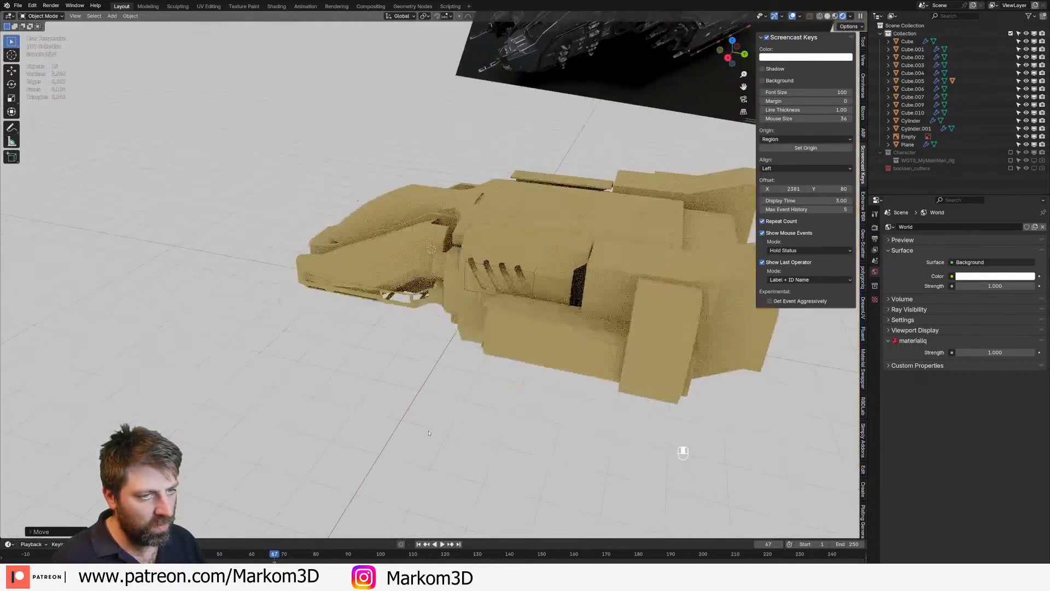
scroll(438, 359, up, 5)
middle_drag(438, 359, 498, 249)
middle_drag(300, 295, 453, 260)
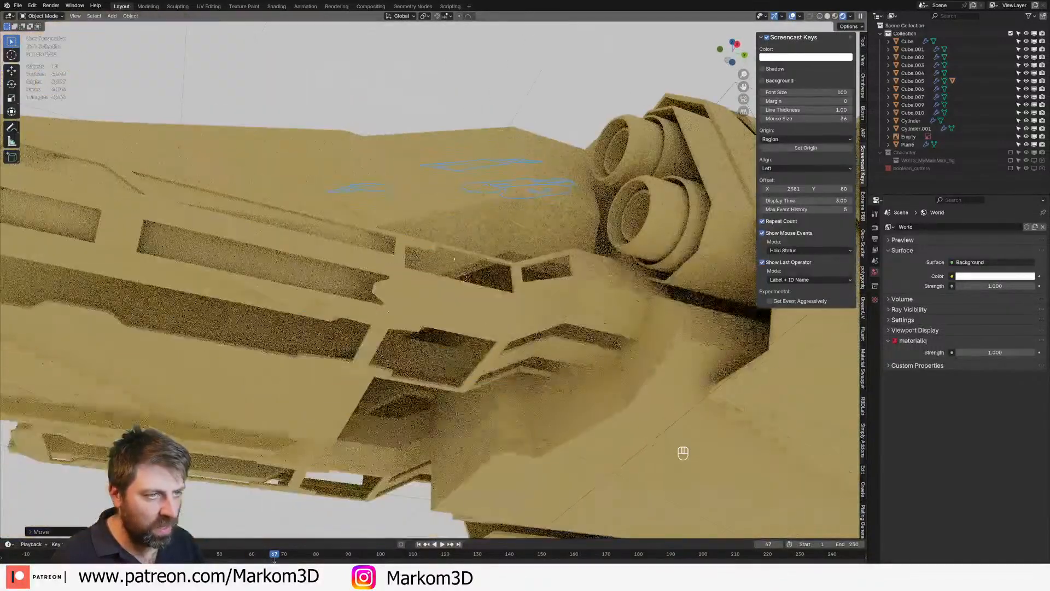
middle_drag(551, 323, 438, 368)
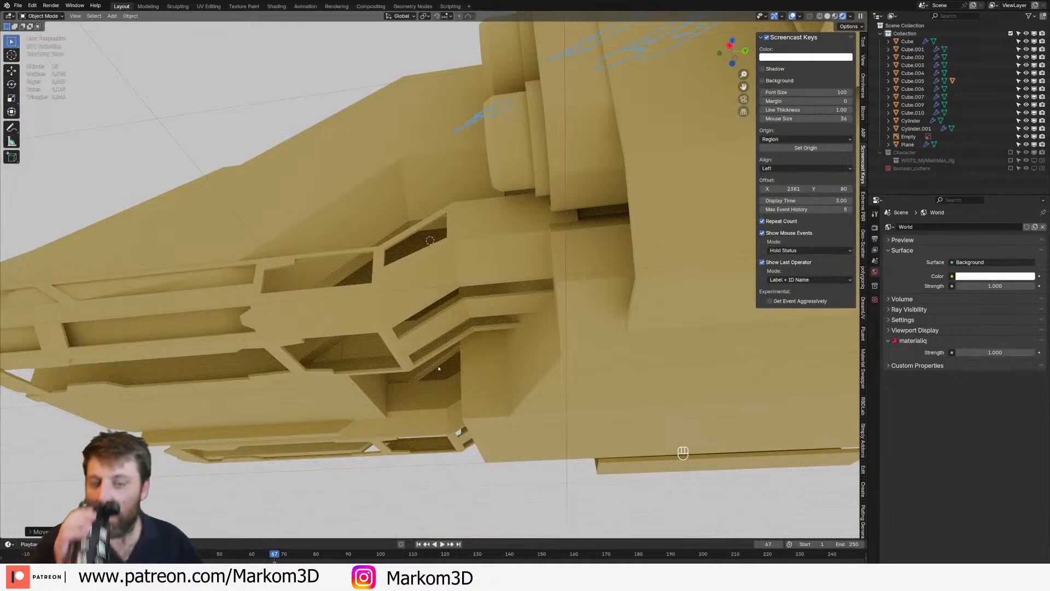
middle_drag(415, 412, 459, 299)
Add a loop cut across the angled middle bar of the lower side frame, near its junction with the upright strut
click(459, 298)
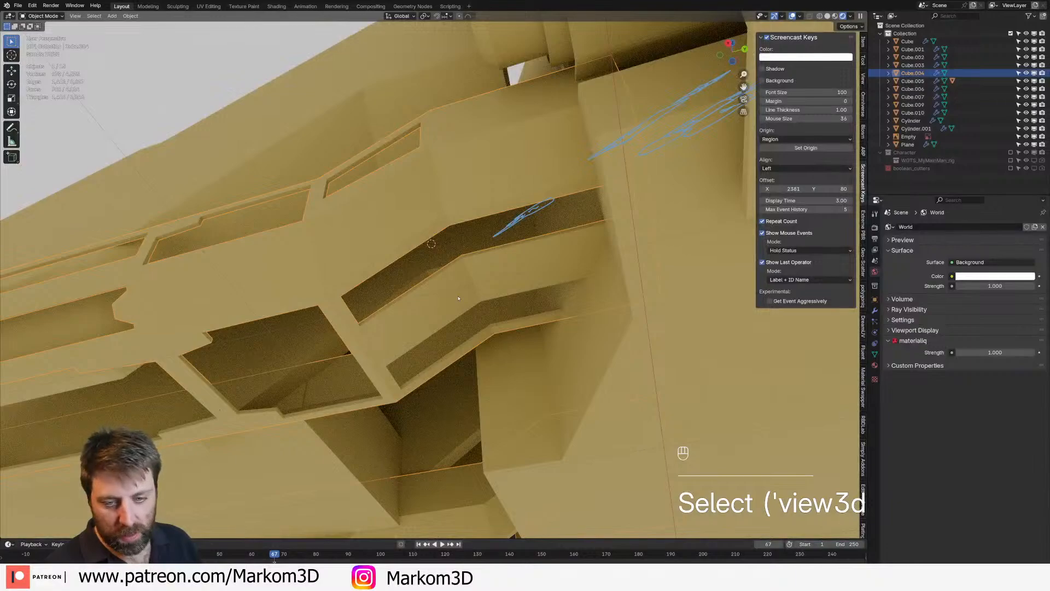
middle_drag(477, 358, 416, 263)
key(Tab)
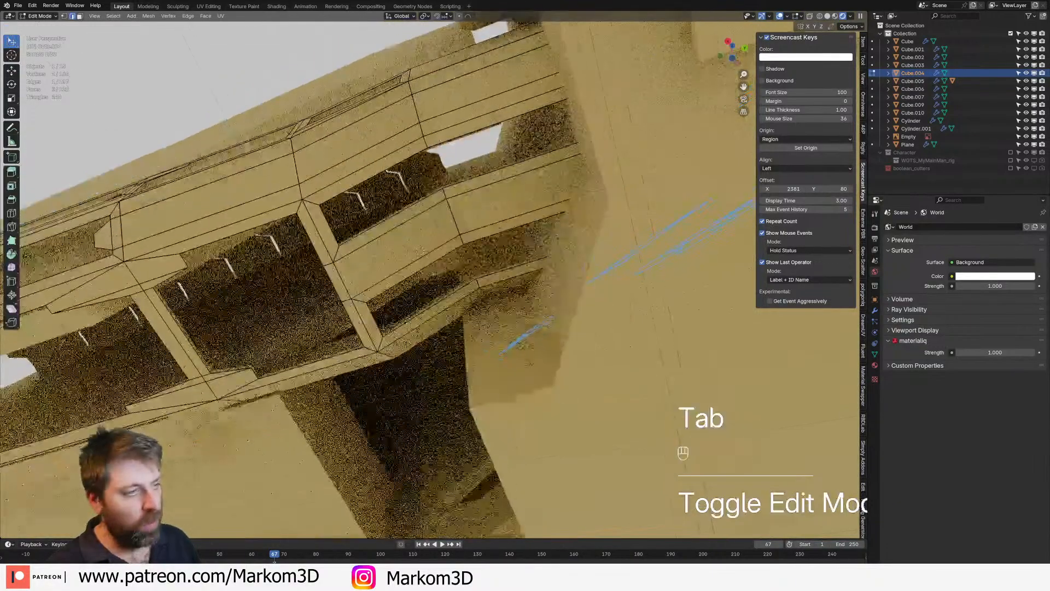
key(ctrl+r)
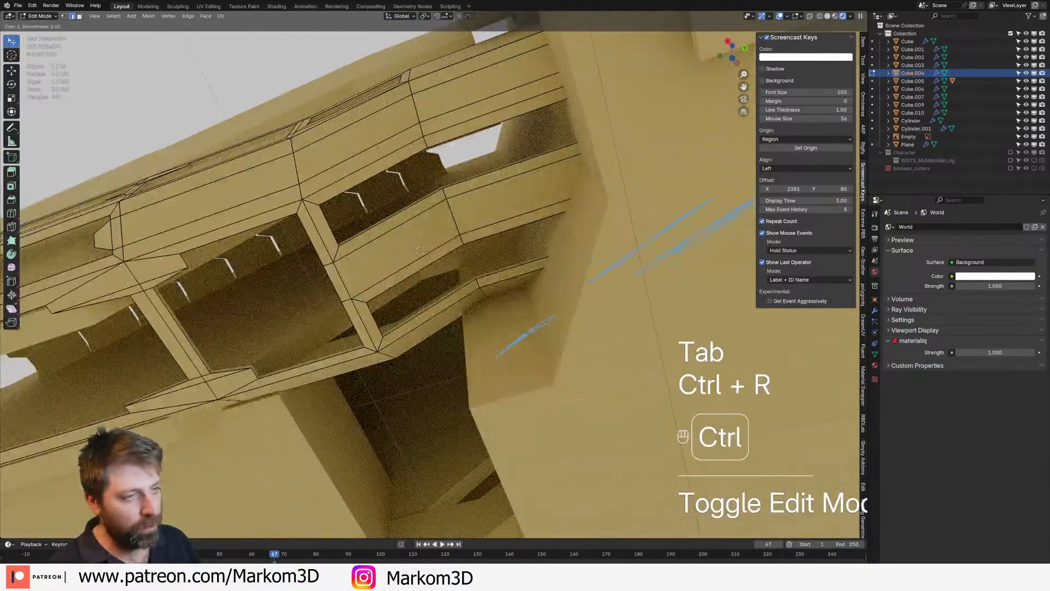
click(377, 237)
click(364, 243)
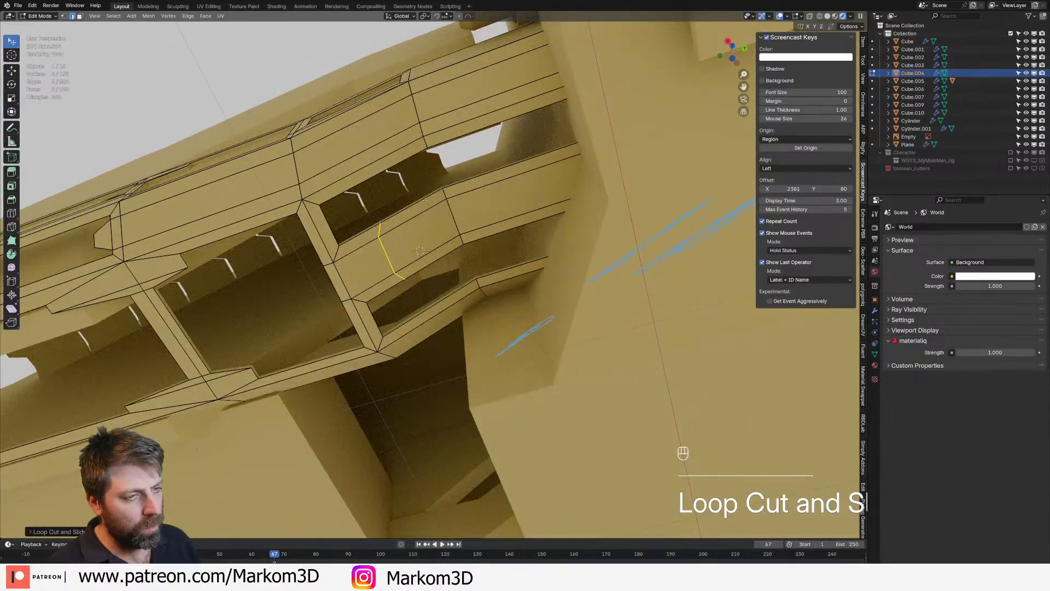
Slide the upper and lower vertices of the new cut along their edges to form a chamfered transition on the bar
key(1)
shift+click(405, 279)
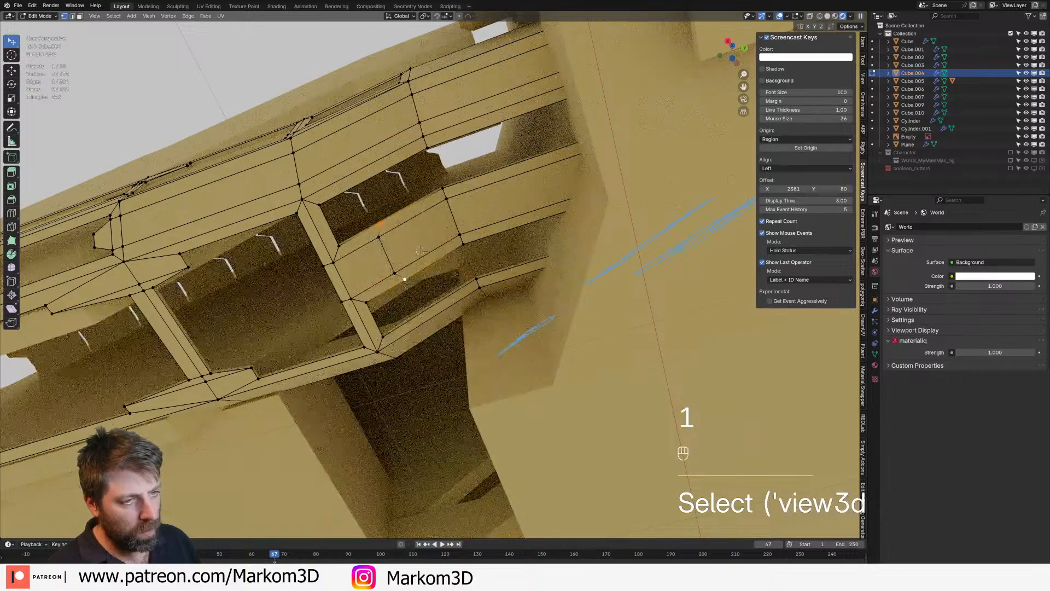
key(g)
key(g)
Delete the narrow face strips along the upper and lower sides of the middle bar behind the new cut
key(3)
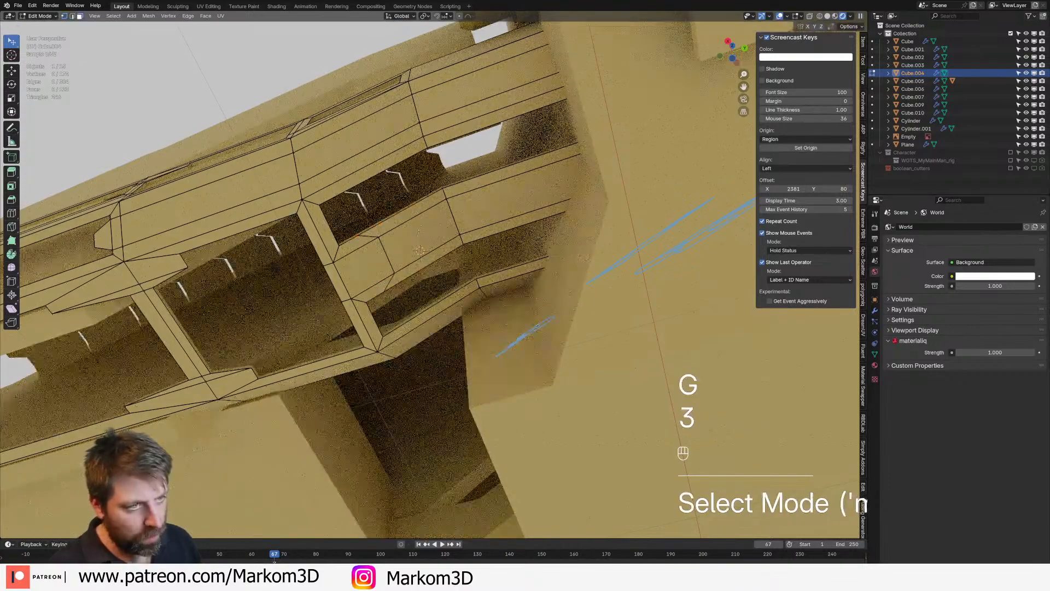
shift+click(458, 193)
shift+click(488, 230)
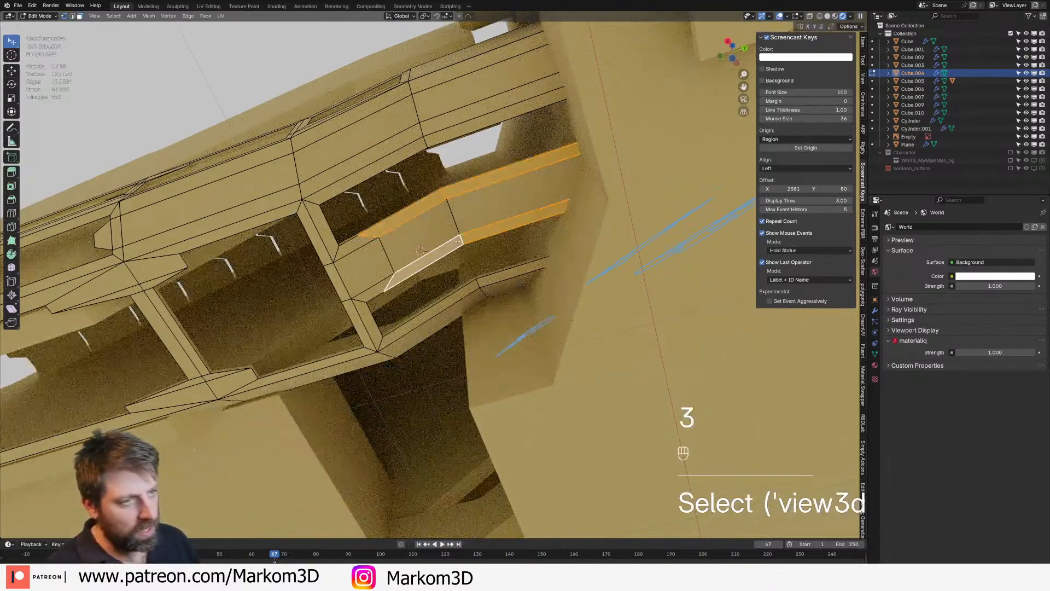
click(458, 243)
scroll(460, 243, down, 1)
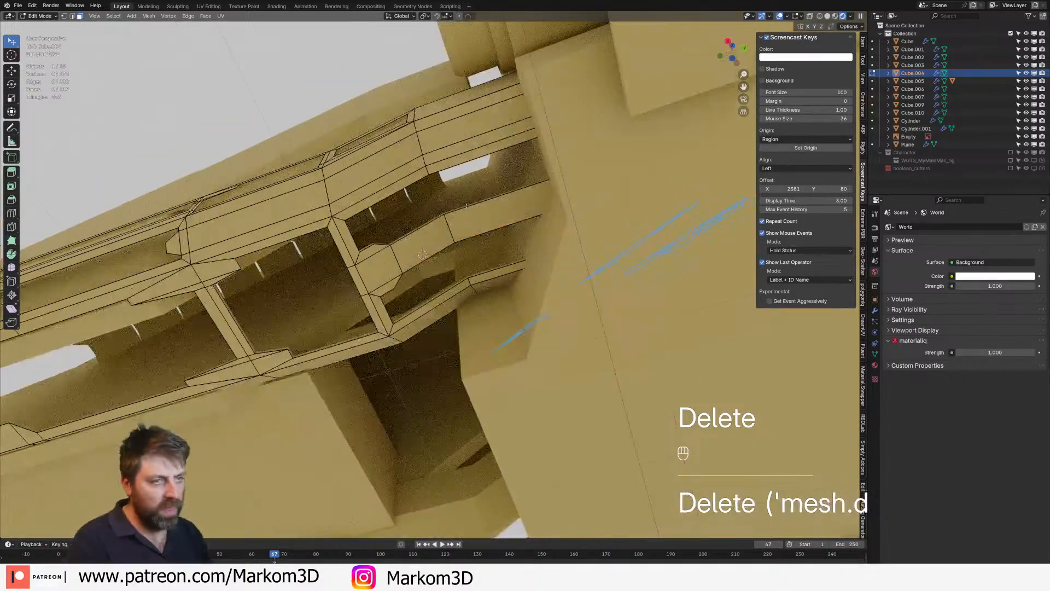
Scale the upper and lower edges of the bar's rear section closer together and finish editing the frame
key(2)
click(497, 197)
shift+click(503, 227)
key(s)
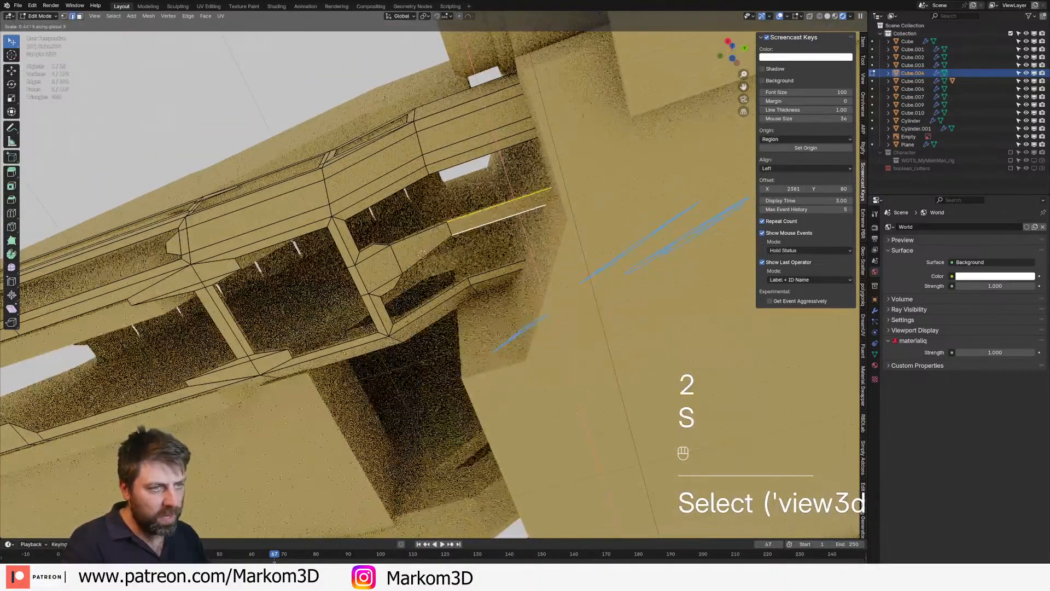
key(Tab)
Examine the reshaped side frame up close and the whole ship from the front
middle_drag(465, 363, 488, 389)
scroll(490, 418, up, 2)
key(Tab)
scroll(488, 389, up, 2)
scroll(419, 317, down, 1)
shift+middle_drag(419, 316, 472, 289)
middle_drag(372, 334, 546, 353)
key(Tab)
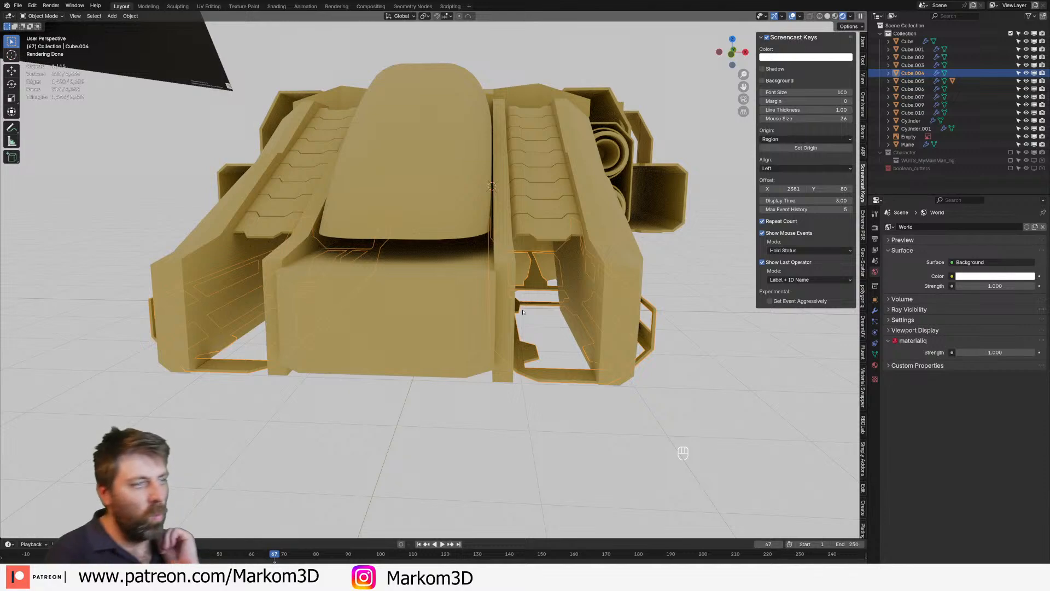
middle_drag(523, 313, 698, 291)
Add a Bevel modifier to the nose side panels object, Cube.001
click(508, 335)
key(Tab)
key(Tab)
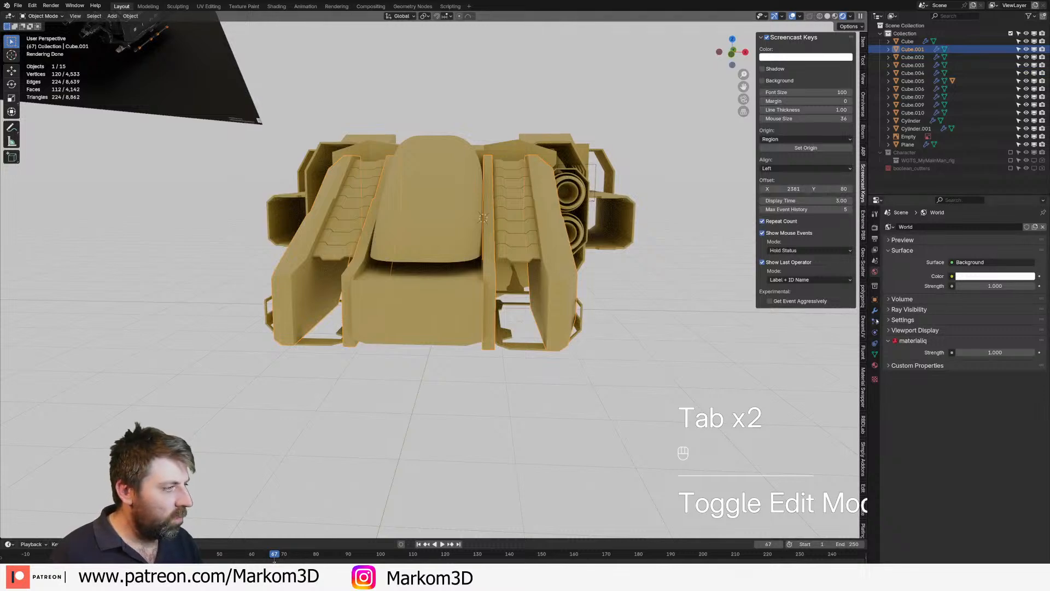
click(875, 310)
click(930, 227)
mouse_move(944, 228)
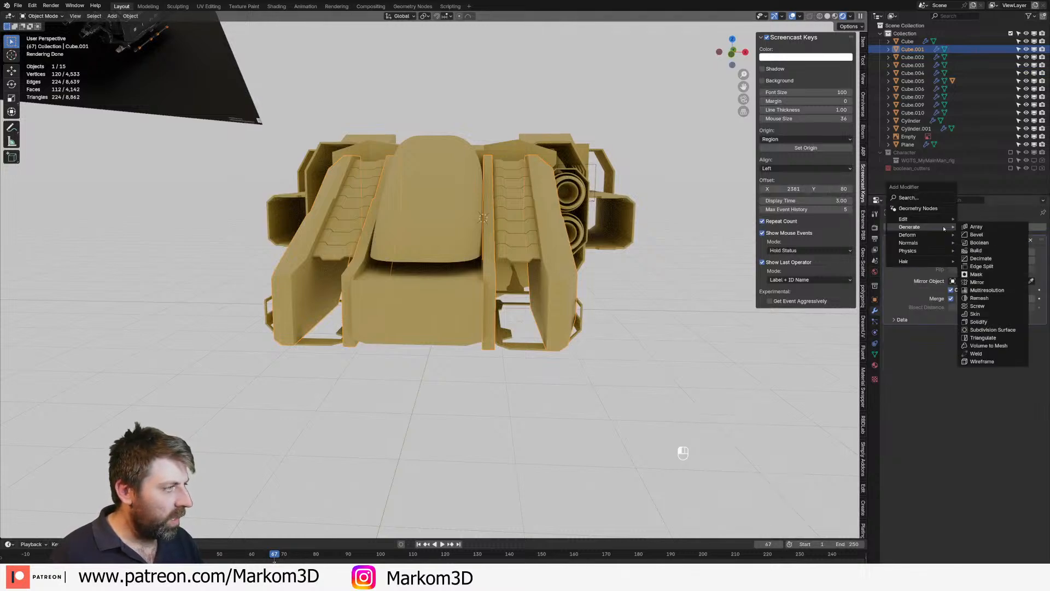
click(976, 234)
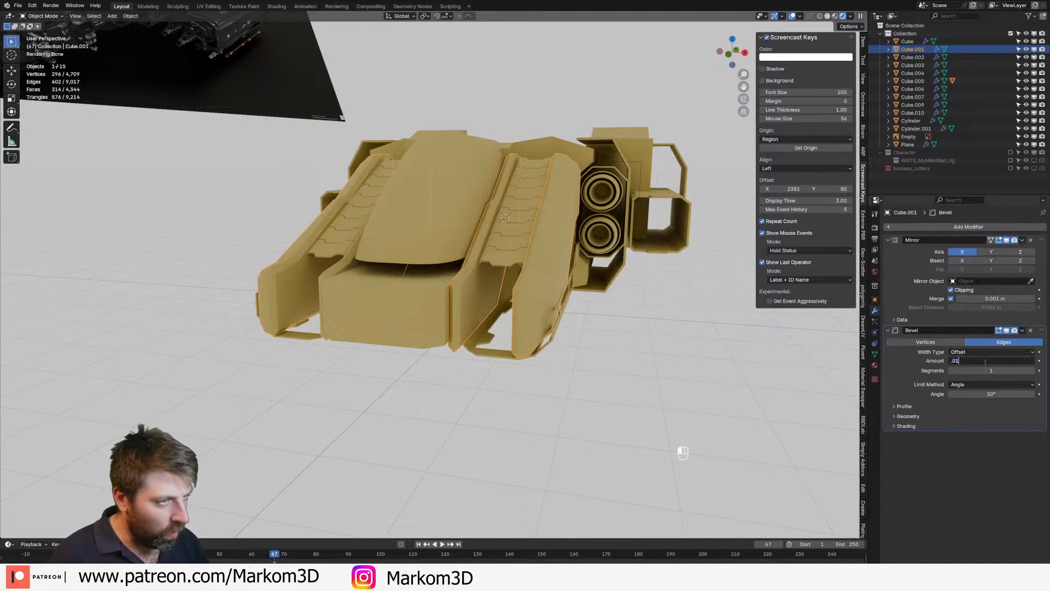
Set the Bevel modifier's amount to 0.02 m and deselect the side panels
click(985, 362)
text(.01)
key(Return)
text(.02)
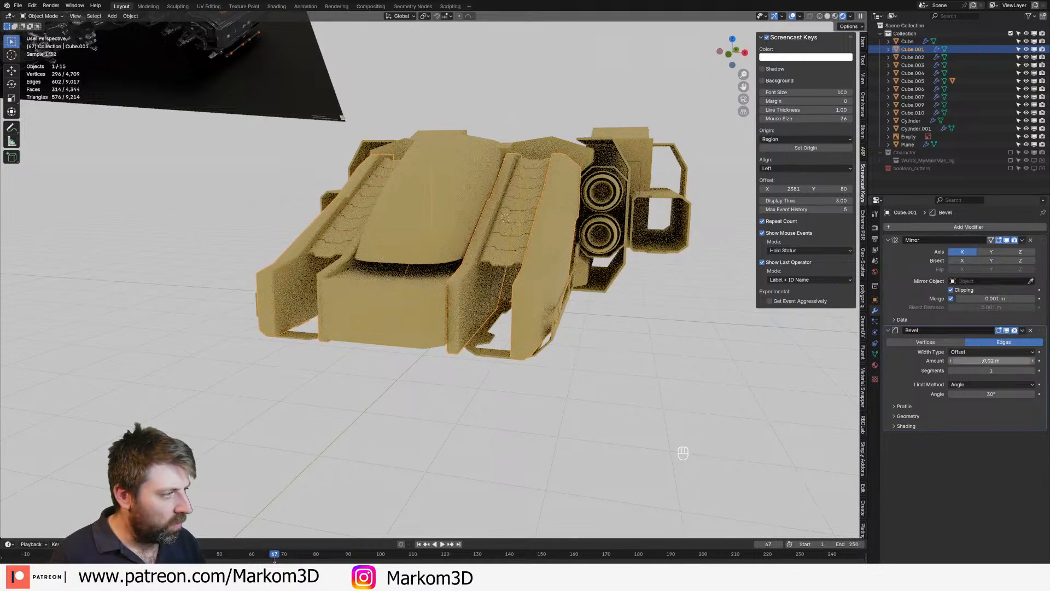
key(Return)
click(526, 389)
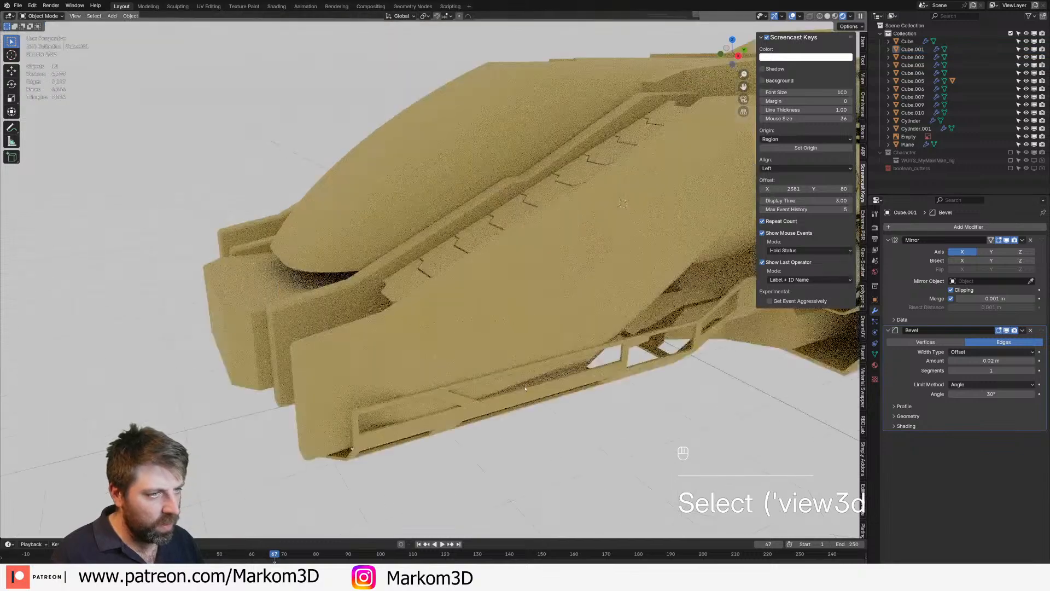
Inspect the bevelled hull and the engine area, and compare the ship's nose with the reference image
middle_drag(525, 388, 553, 365)
middle_drag(511, 288, 451, 355)
click(463, 317)
shift+middle_drag(616, 305, 391, 392)
scroll(391, 391, up, 2)
middle_drag(370, 206, 365, 310)
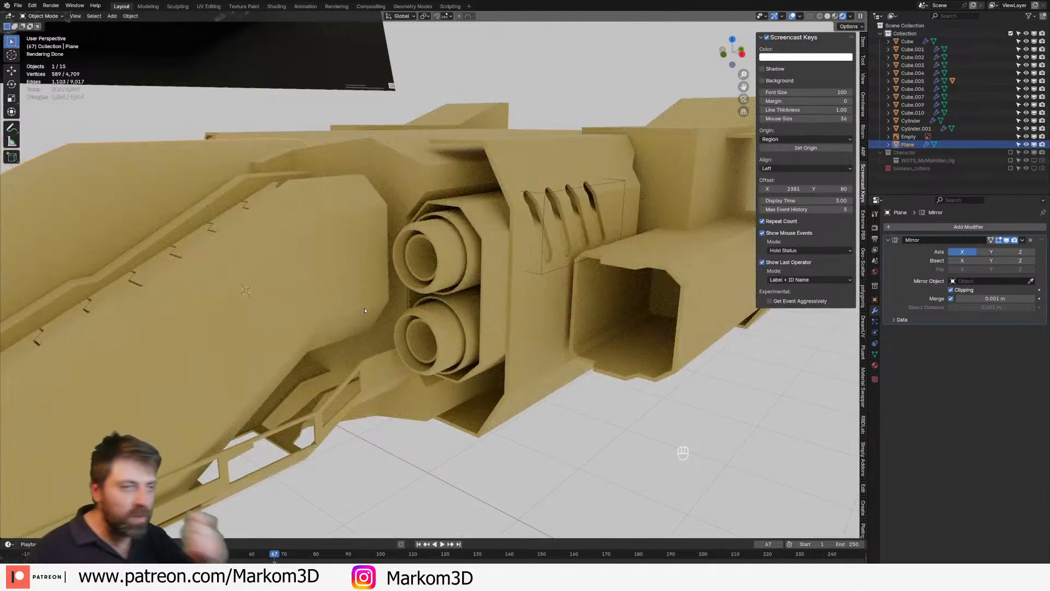
shift+middle_drag(201, 340, 481, 383)
scroll(321, 296, down, 1)
scroll(355, 291, down, 4)
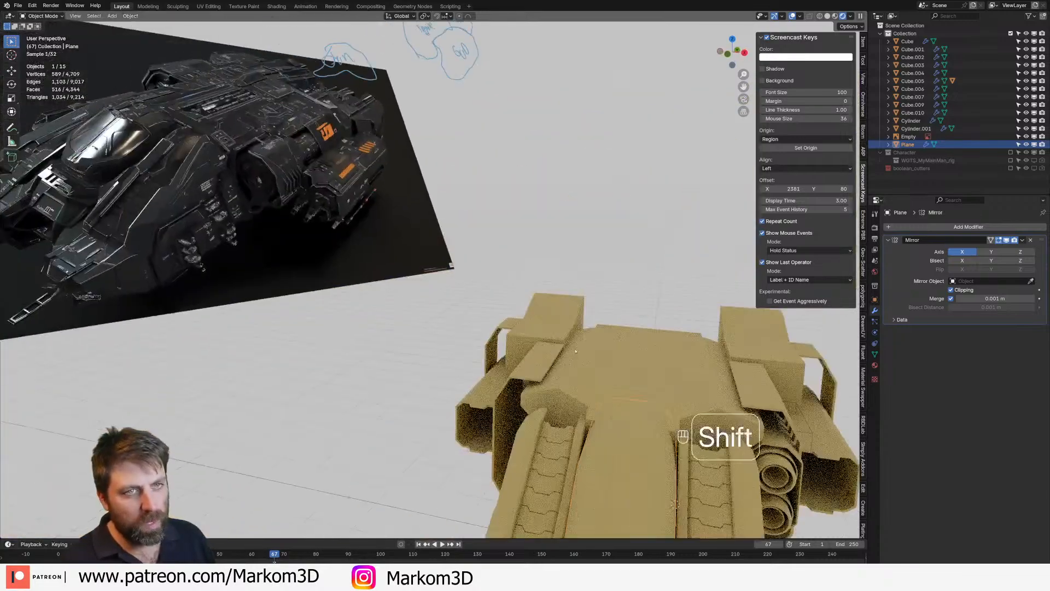
scroll(213, 228, up, 2)
shift+middle_drag(213, 228, 414, 268)
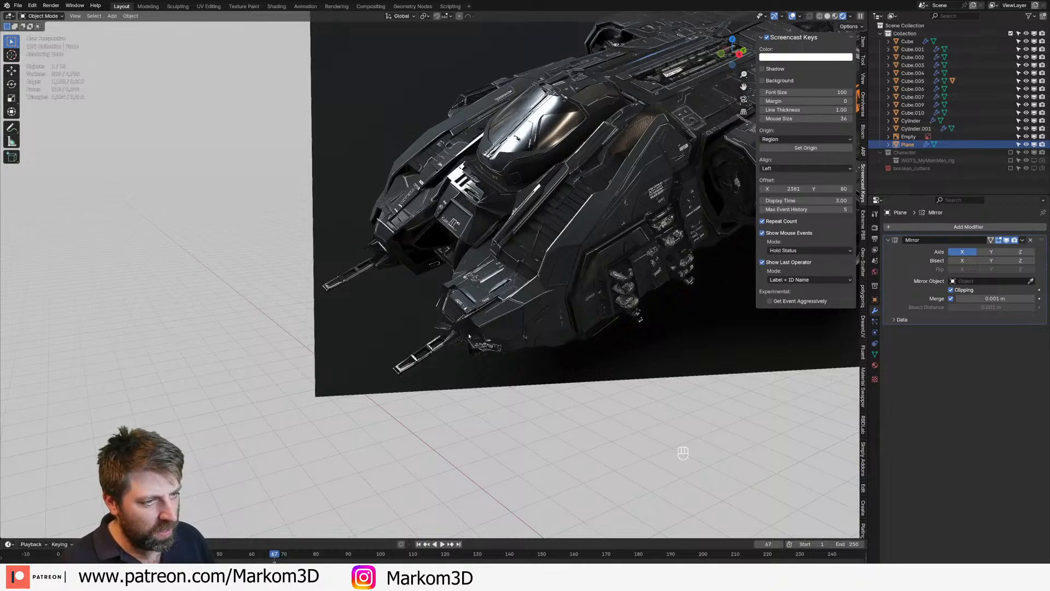
shift+middle_drag(552, 377, 529, 341)
scroll(529, 340, down, 5)
shift+middle_drag(684, 492, 544, 359)
middle_drag(544, 359, 532, 291)
scroll(547, 228, up, 4)
Duplicate the front face of Cube.001's inner side panel into the nose gap and separate the copy into its own object
click(547, 228)
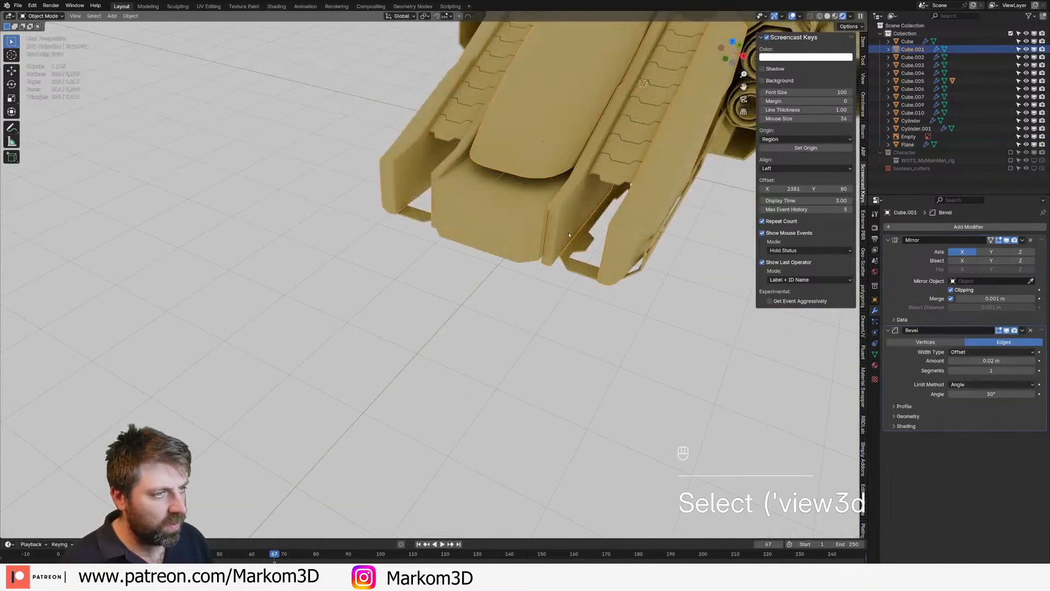
key(Tab)
key(3)
click(551, 234)
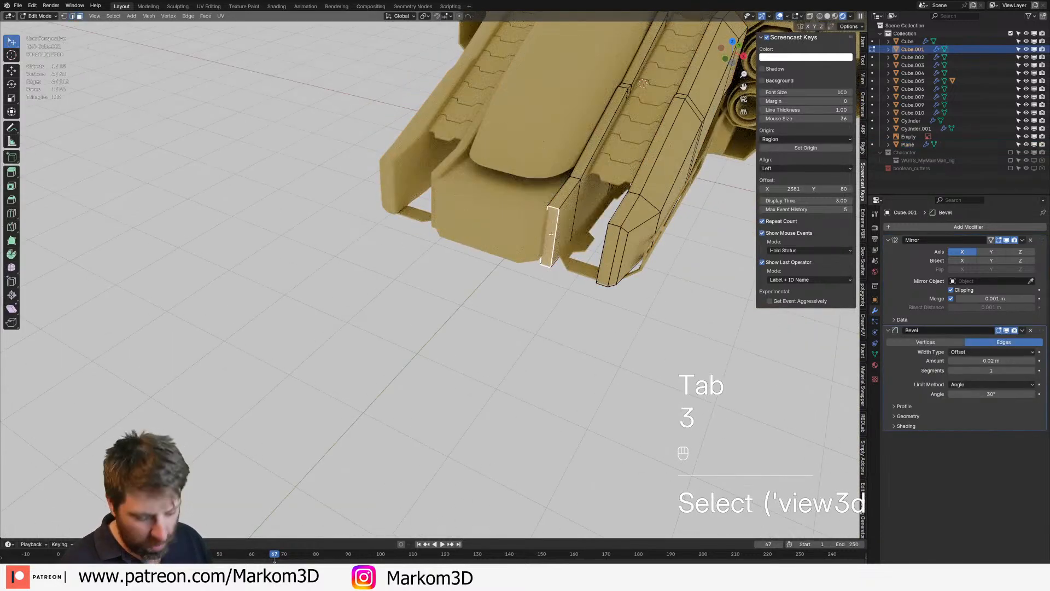
key(shift+d)
click(583, 252)
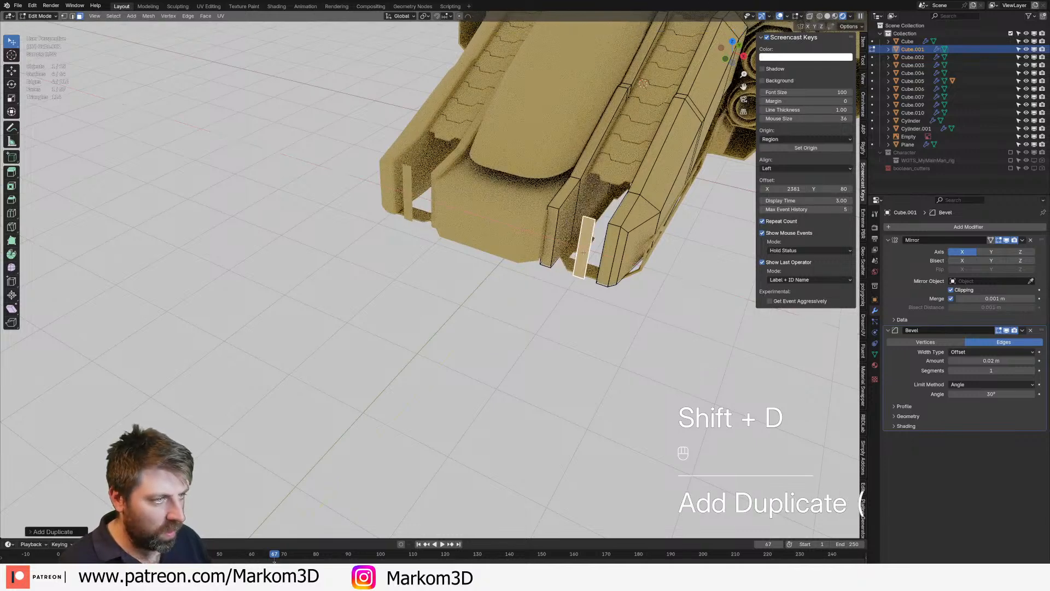
key(p)
key(Tab)
Scale the separated face wider so that it spans the gap between the two nose side panels
key(Tab)
key(a)
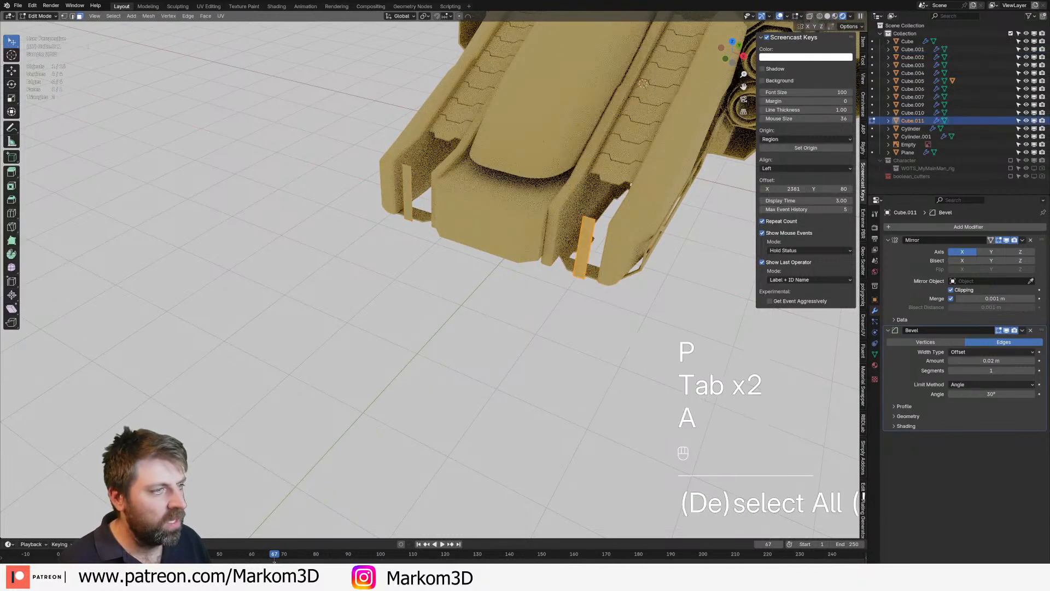
key(s)
key(s)
key(s)
click(673, 315)
middle_drag(673, 314, 629, 306)
Move the face to the front of the nose gap and stretch it along X to meet both side panels
key(g)
right_click(594, 367)
key(g)
click(476, 483)
middle_drag(476, 483, 659, 328)
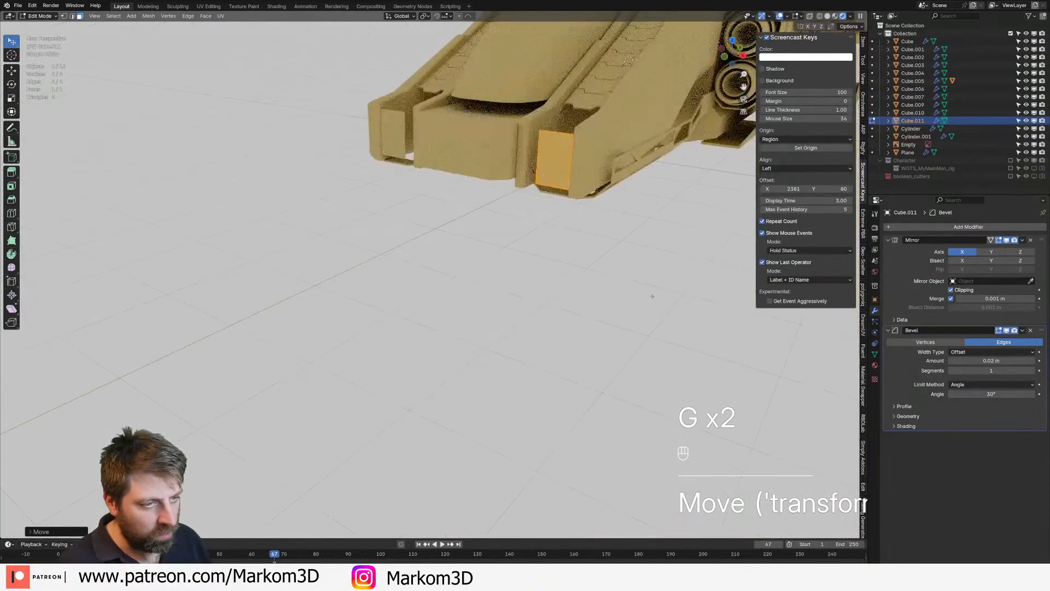
key(s)
key(s)
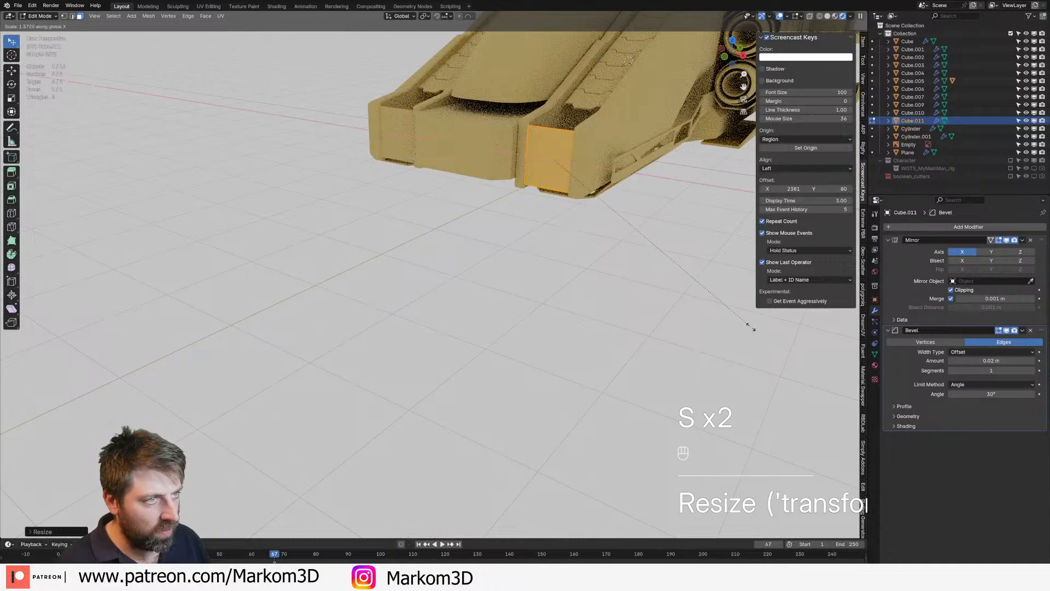
click(751, 327)
Adjust the face's position along Y and extrude it backward between the side panels into a solid block
middle_drag(751, 327, 518, 353)
key(g)
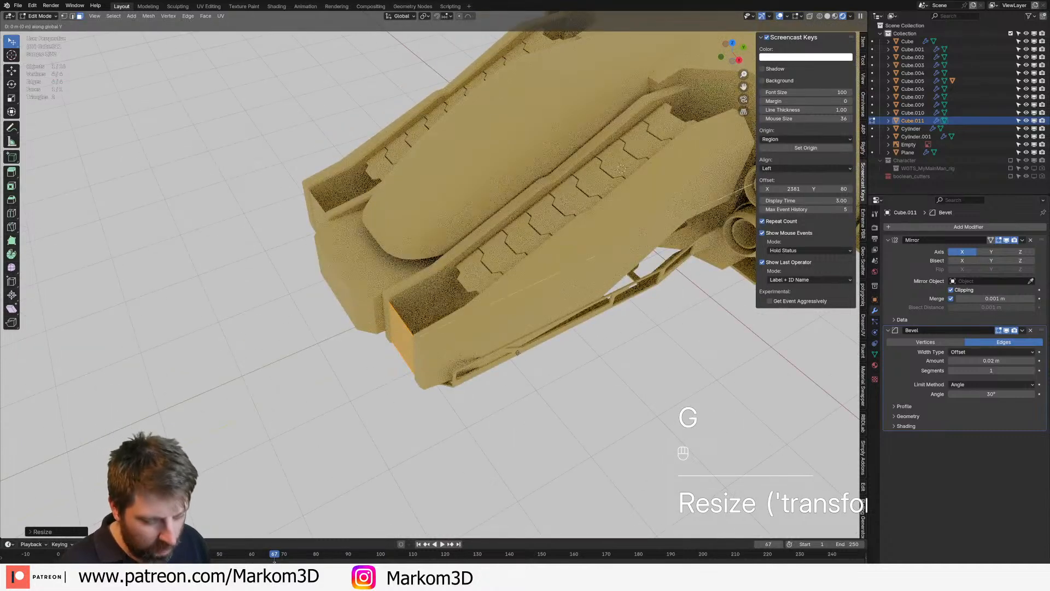
shift+click(522, 350)
key(e)
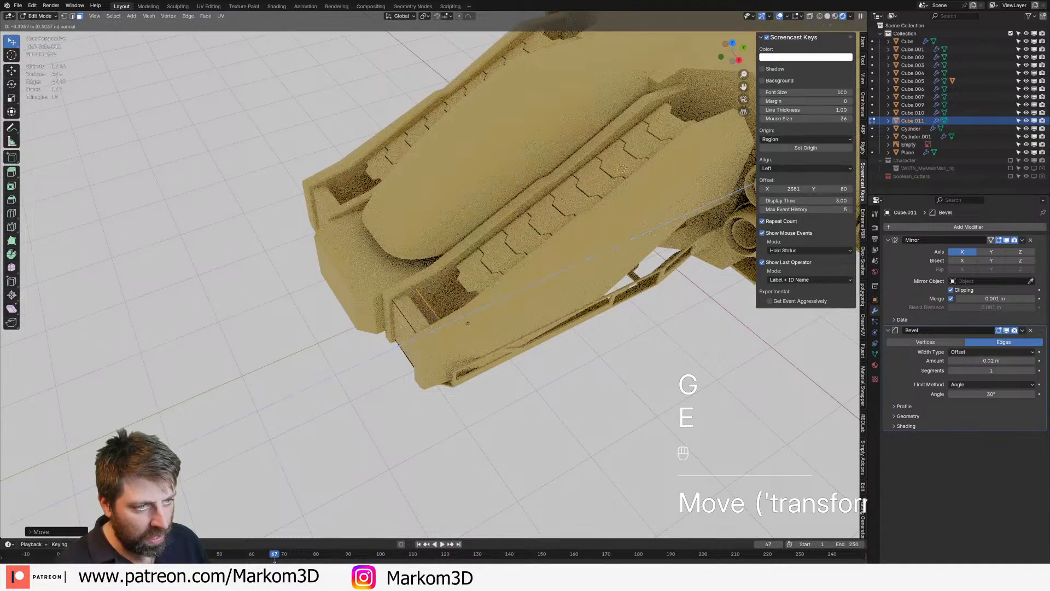
click(517, 313)
middle_drag(517, 313, 514, 230)
Bevel the top front edge of the nose block with a single segment
key(2)
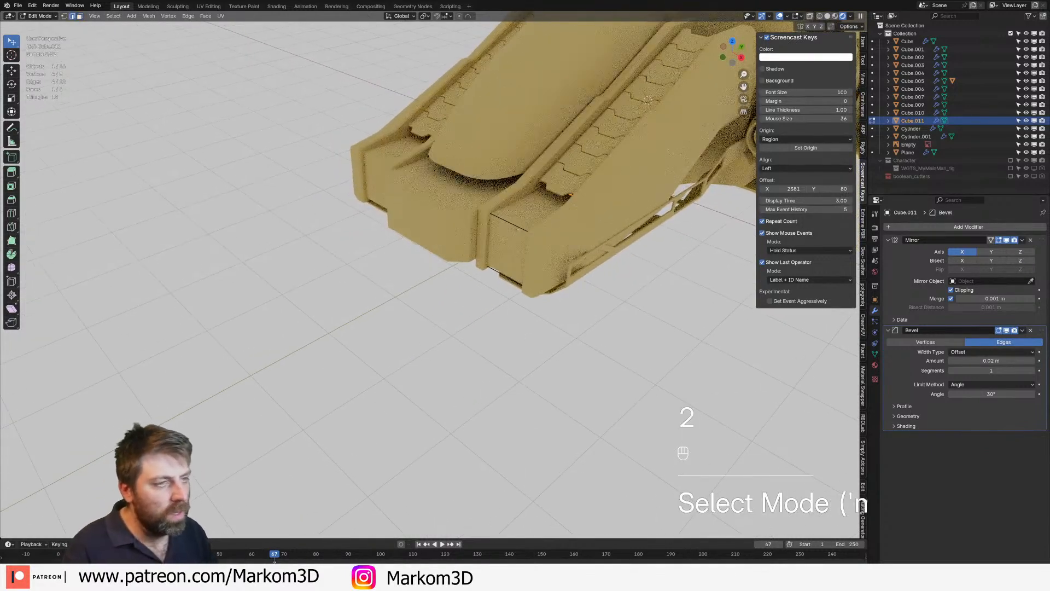
key(ctrl+b)
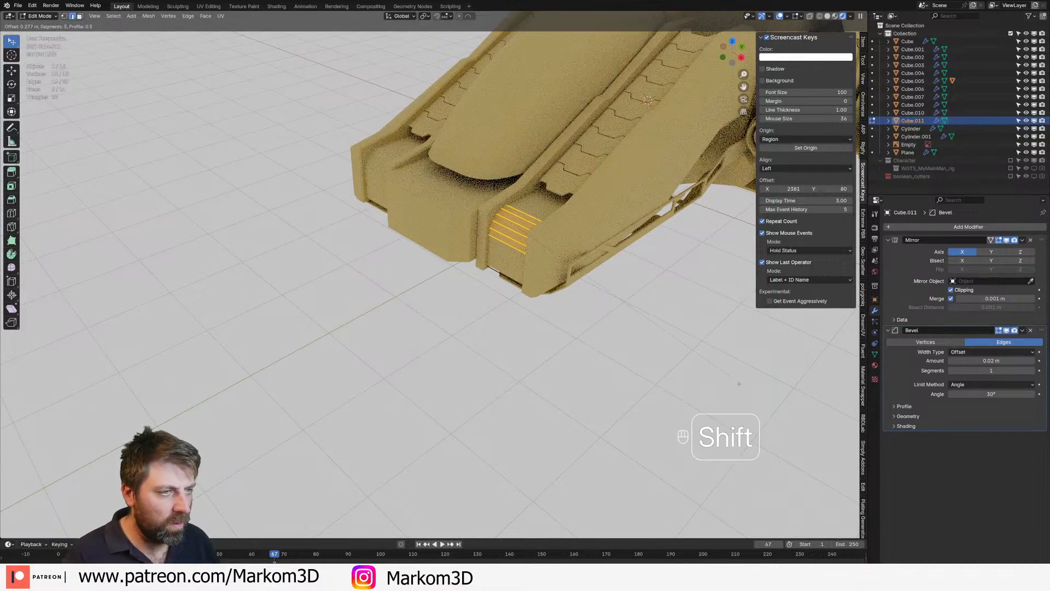
right_click(652, 345)
key(ctrl+b)
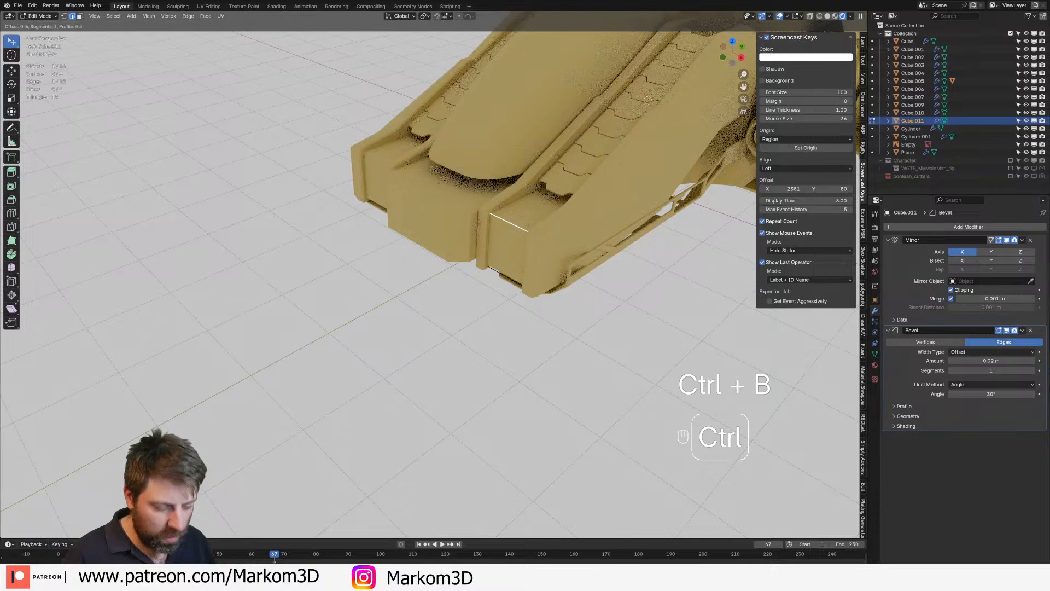
click(545, 229)
Slide the nose block's front top edge along its adjoining faces to reshape the front slope
key(2)
click(530, 215)
key(g)
right_click(545, 211)
key(g)
key(g)
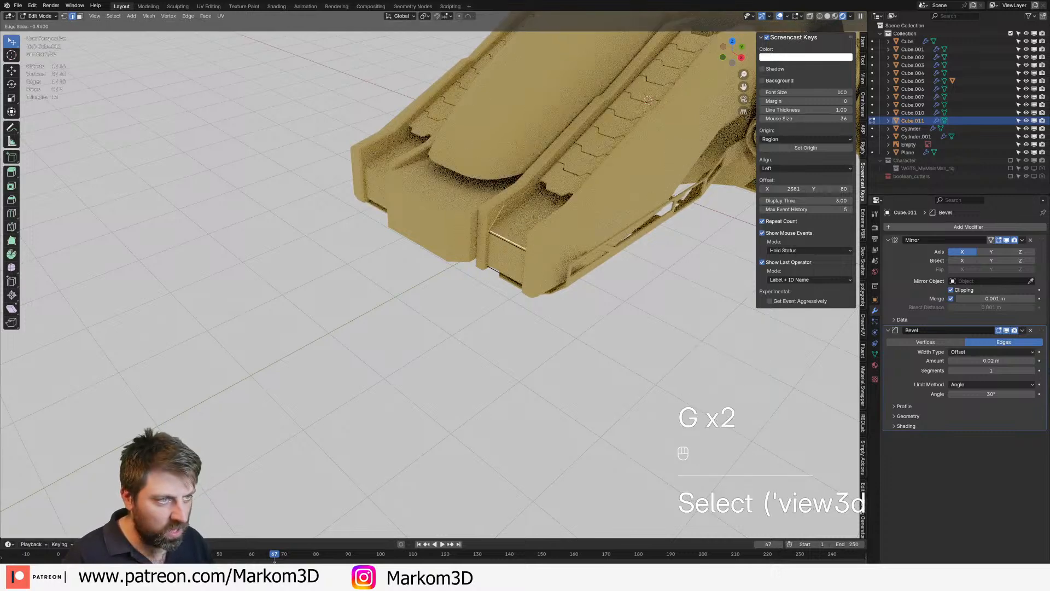
click(549, 221)
Bevel the nose block's two upper cross edges with several segments to round the slope
shift+click(513, 245)
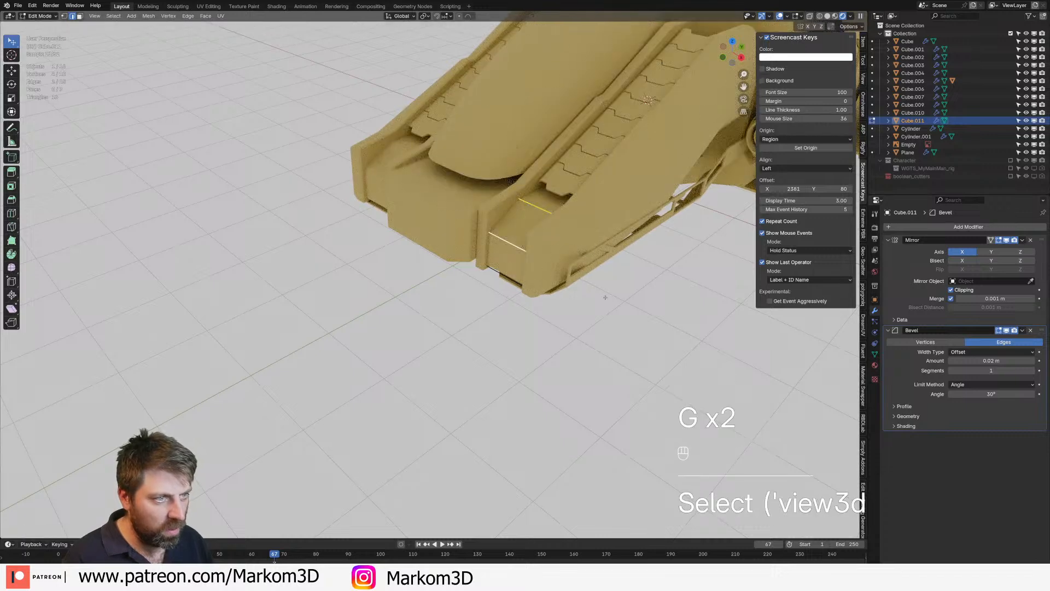
key(ctrl+b)
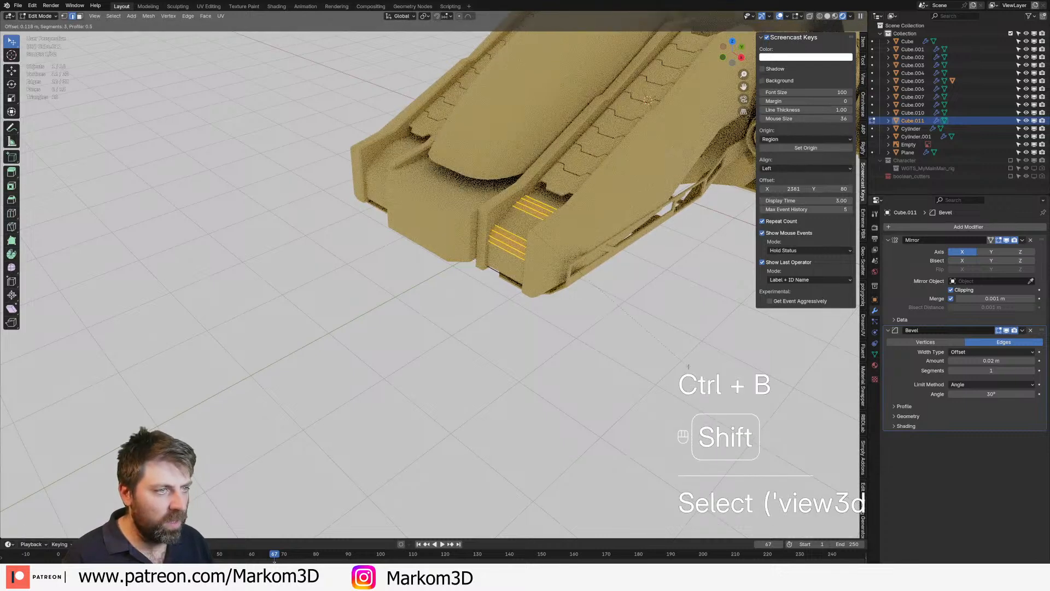
click(688, 366)
key(Tab)
Bevel the nose block's lower front edge with several segments and leave mesh editing
middle_drag(688, 366, 544, 229)
key(Tab)
key(2)
click(545, 227)
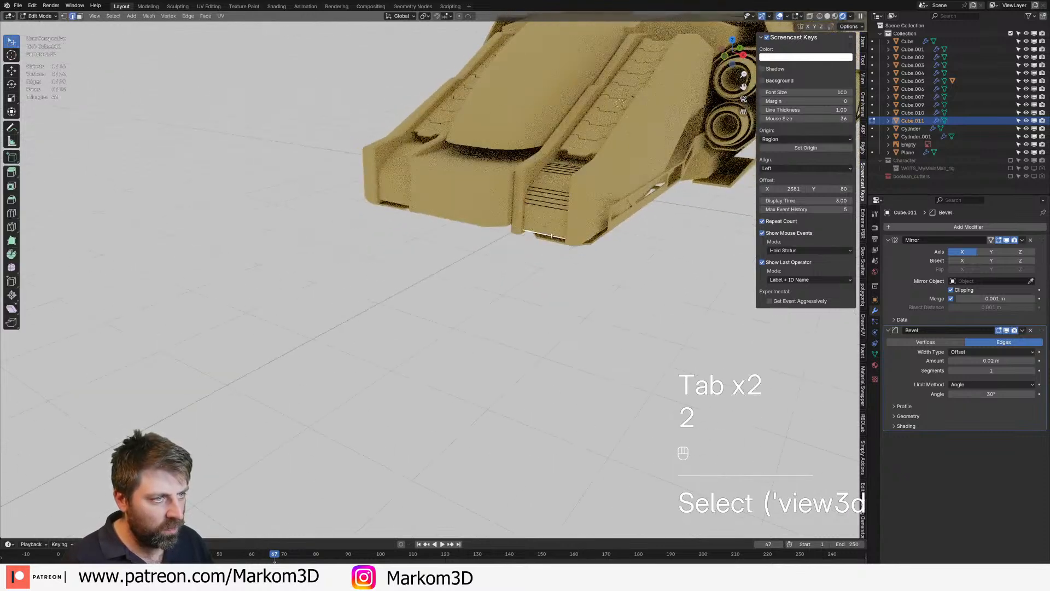
key(ctrl+b)
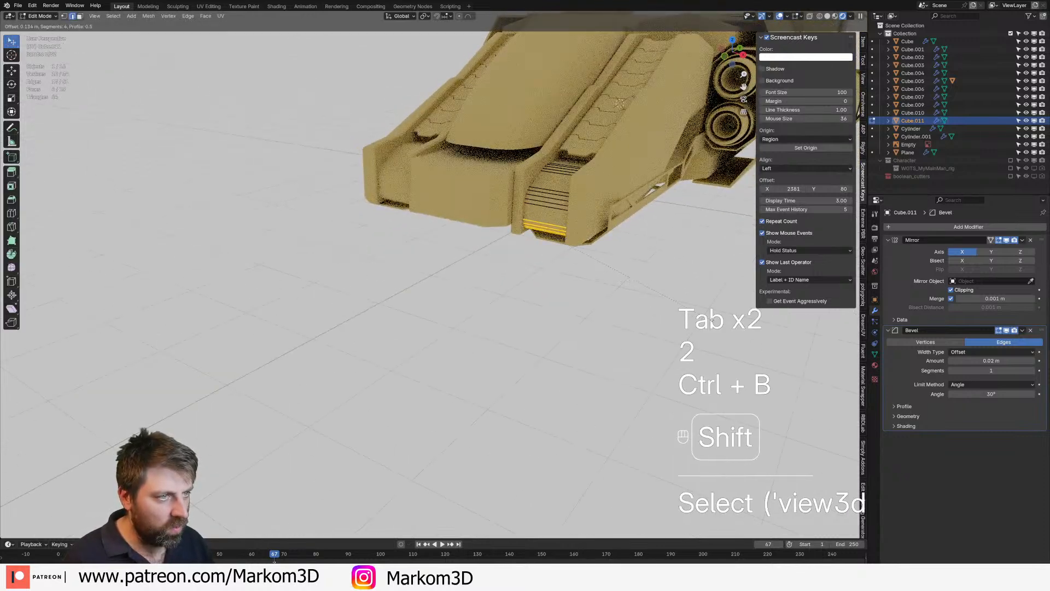
click(684, 309)
key(Tab)
Move the tiled plate strip along its local Y axis relative to the nose block
click(588, 295)
scroll(471, 255, down, 2)
mouse_move(468, 255)
middle_down()
mouse_move(447, 270)
mouse_move(465, 262)
middle_up()
click(536, 227)
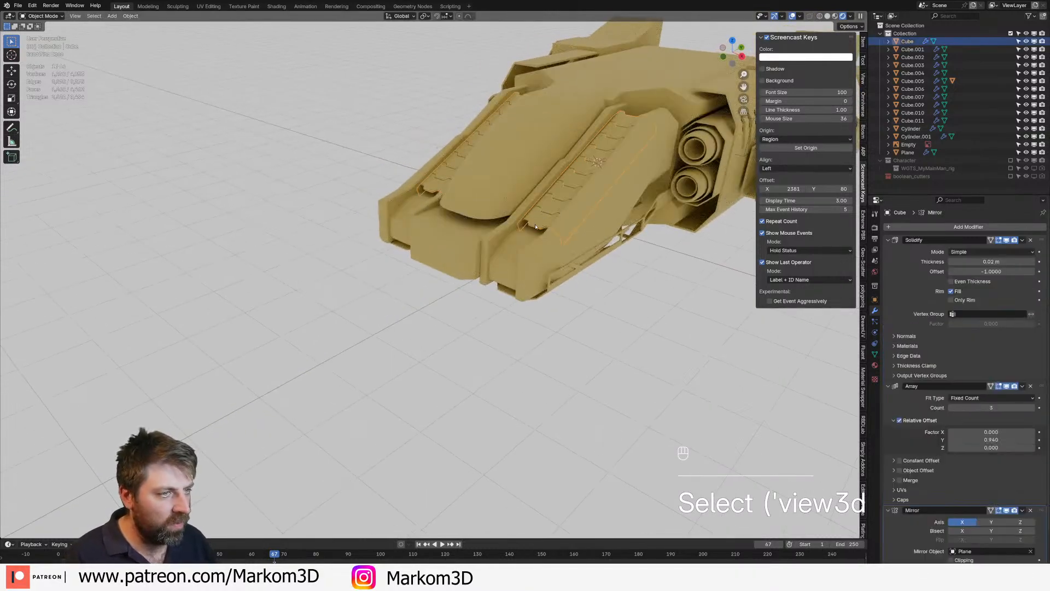
key(g)
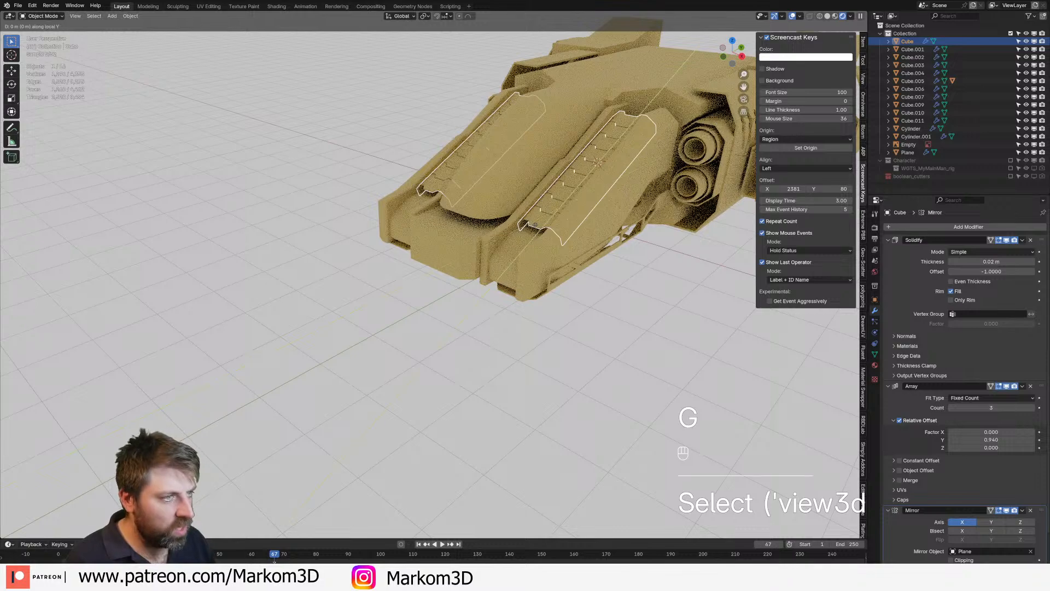
click(513, 253)
Select the nose block object and save the file
scroll(513, 255, up, 3)
shift+middle_drag(513, 257, 597, 262)
click(598, 262)
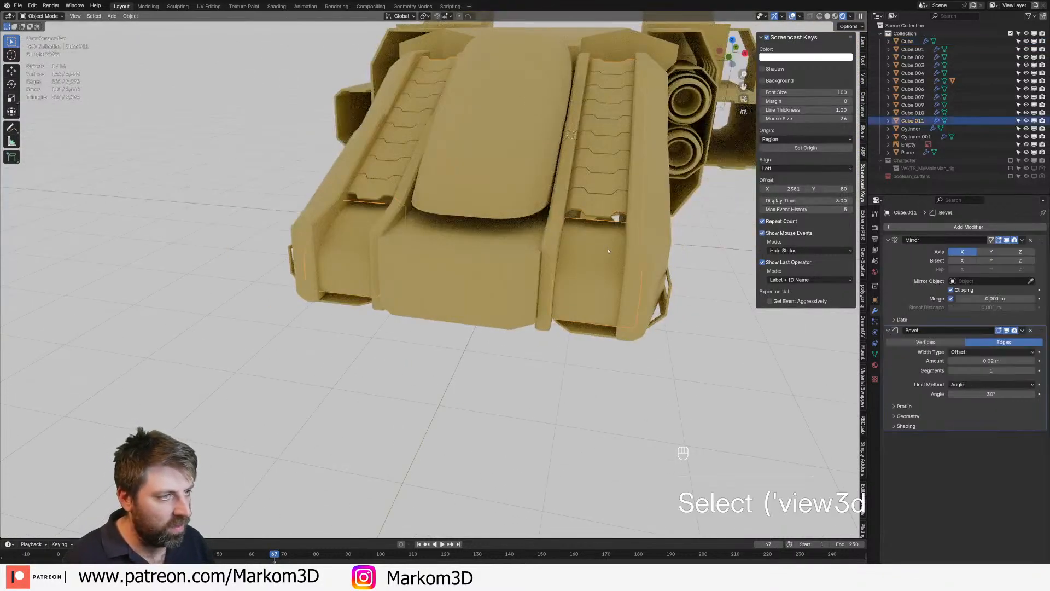
key(3)
key(ctrl+z)
key(shift+s)
key(ctrl+s)
Duplicate the nose block's rear top face and scale the copy down to a small face
shift+middle_drag(577, 262, 547, 267)
key(Tab)
click(550, 258)
key(Tab)
key(Tab)
key(3)
click(571, 249)
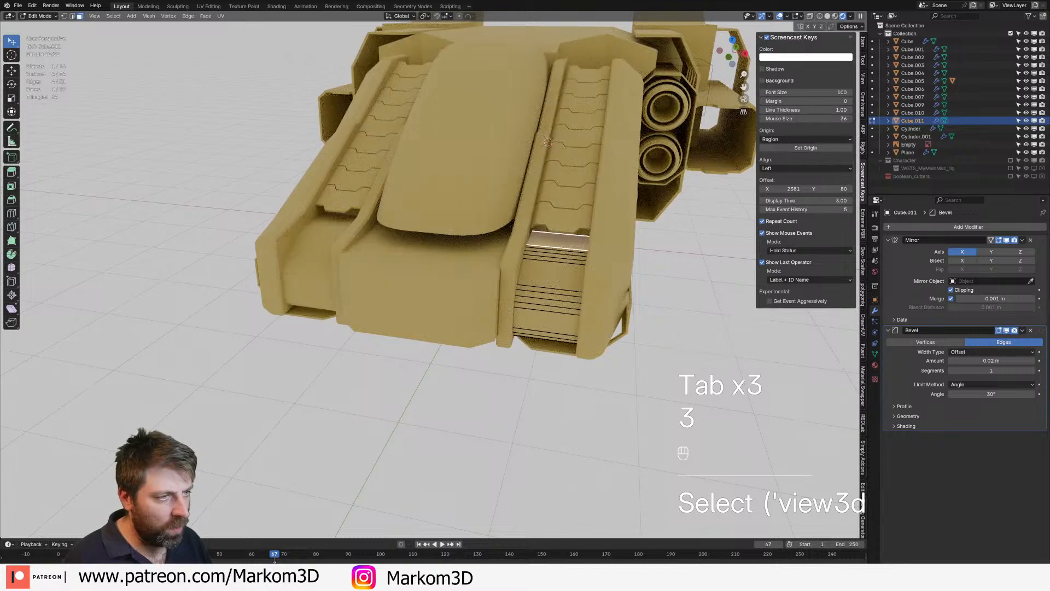
key(shift+d)
key(s)
click(597, 235)
In top view, centre the small face over the notch at the front end of the tiled strip and widen it along X
key(KP_7)
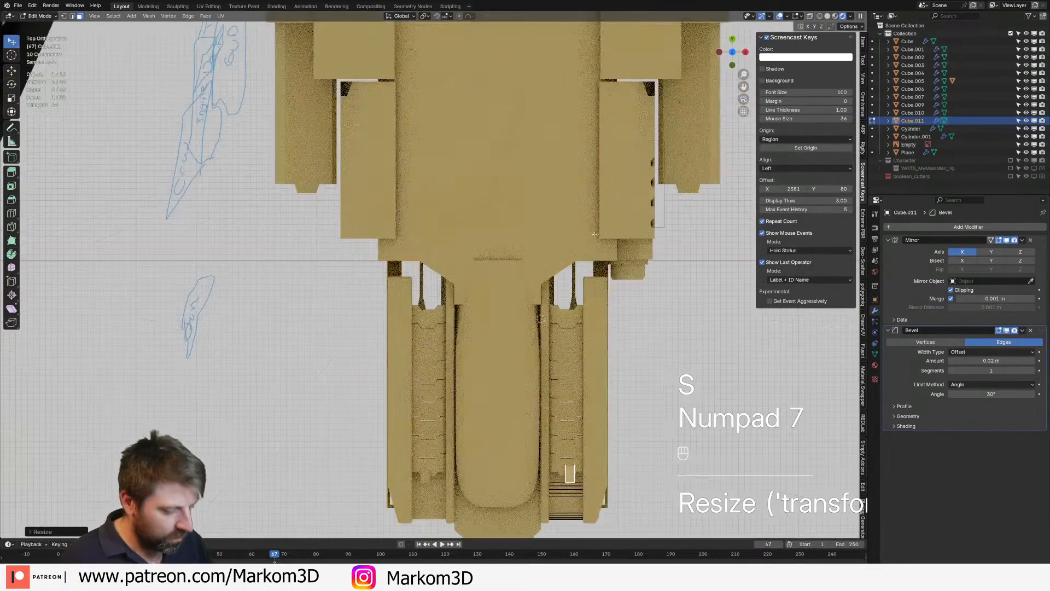
scroll(606, 288, up, 3)
scroll(606, 288, up, 8)
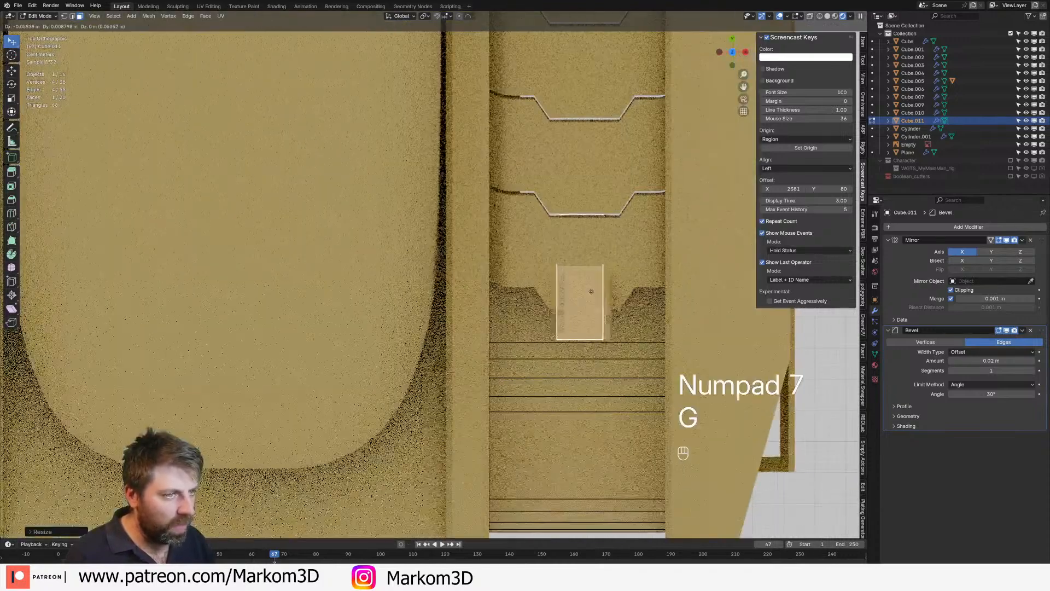
key(g)
click(596, 301)
key(s)
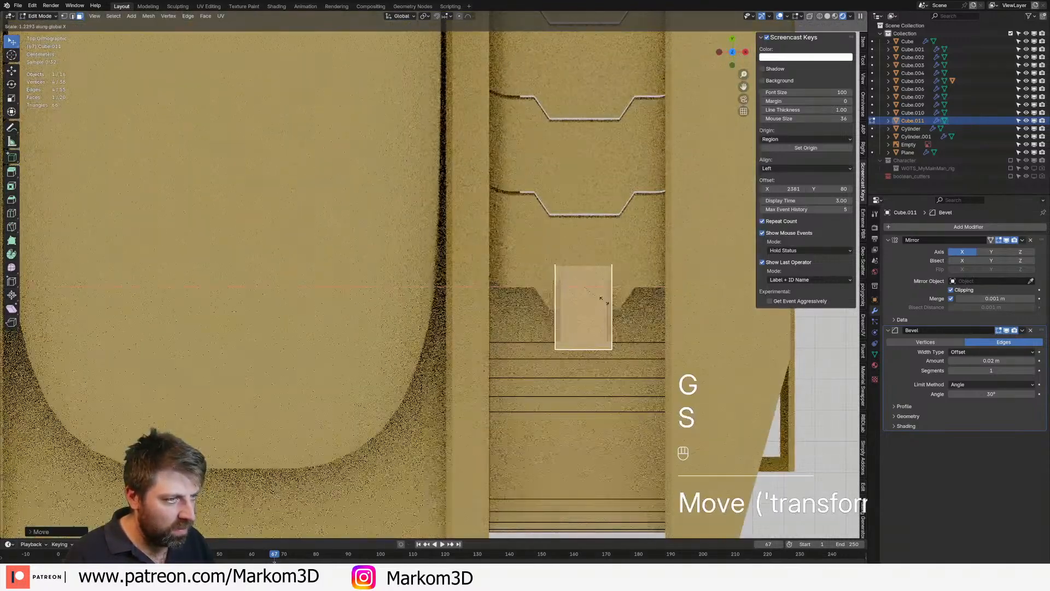
click(610, 327)
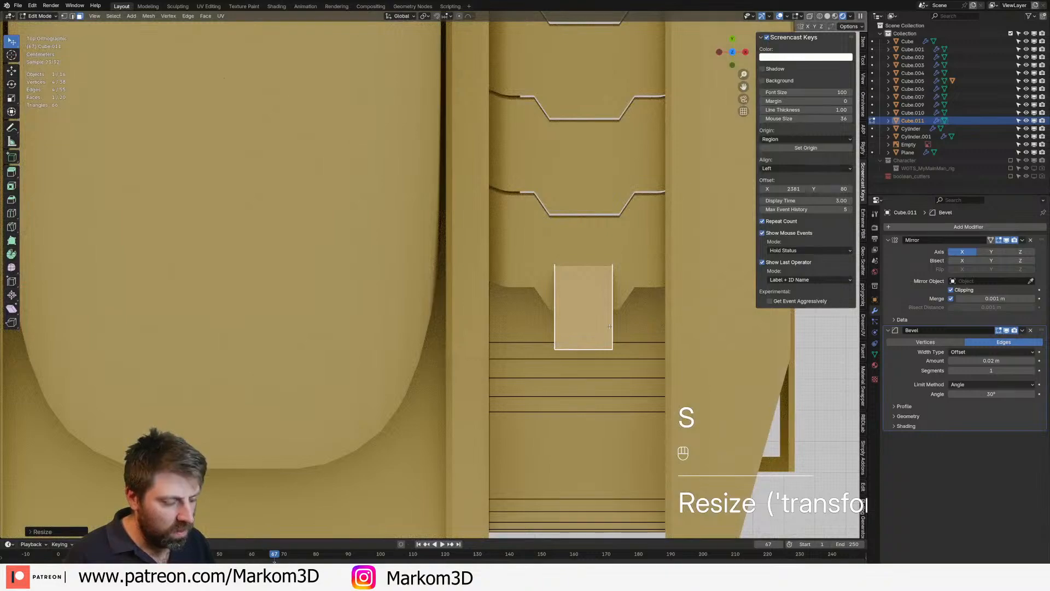
Switch to solid shading and extrude the small face down onto the nose block as a small block
scroll(607, 322, down, 3)
middle_drag(607, 322, 591, 268)
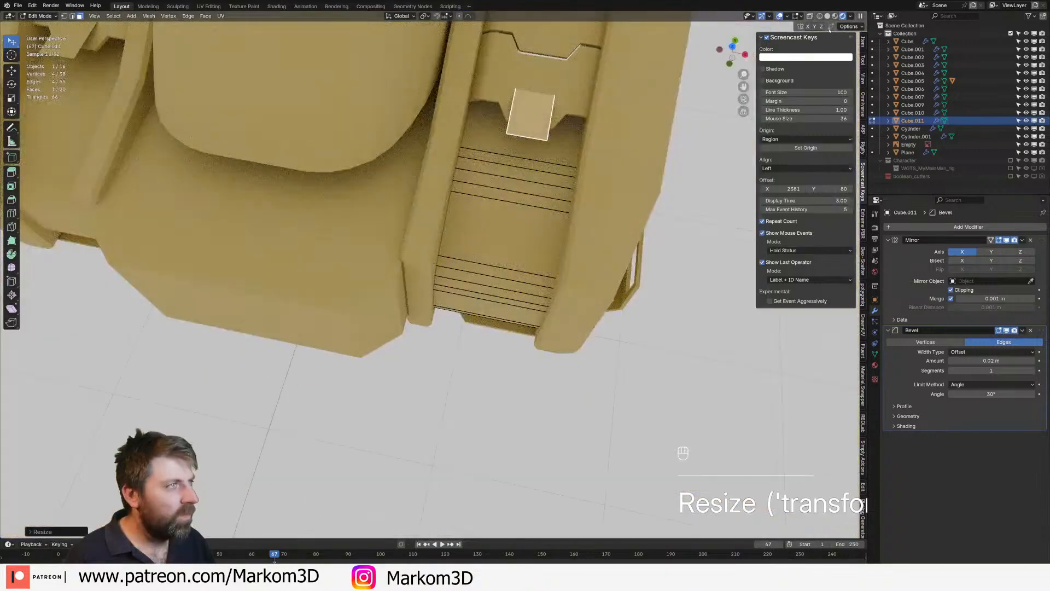
click(827, 16)
middle_drag(695, 268, 632, 229)
scroll(632, 230, up, 2)
shift+middle_drag(454, 93, 567, 282)
key(e)
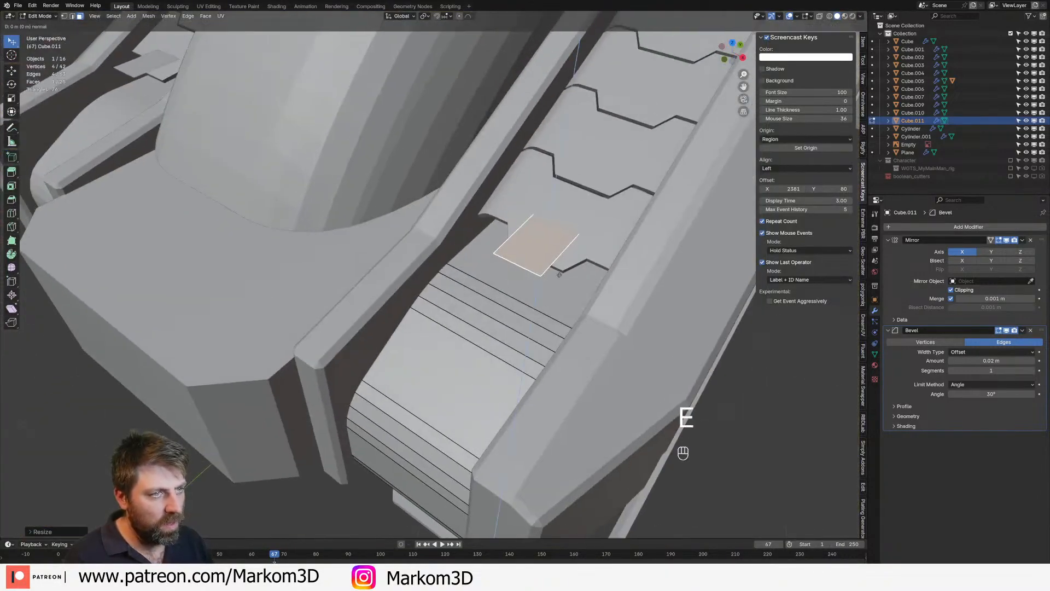
click(562, 323)
Add a loop cut around the small block near its base and scale the lower ring of faces
key(s)
middle_click(564, 321)
right_click(562, 320)
key(ctrl+r)
click(540, 286)
click(541, 294)
key(3)
alt+click(550, 298)
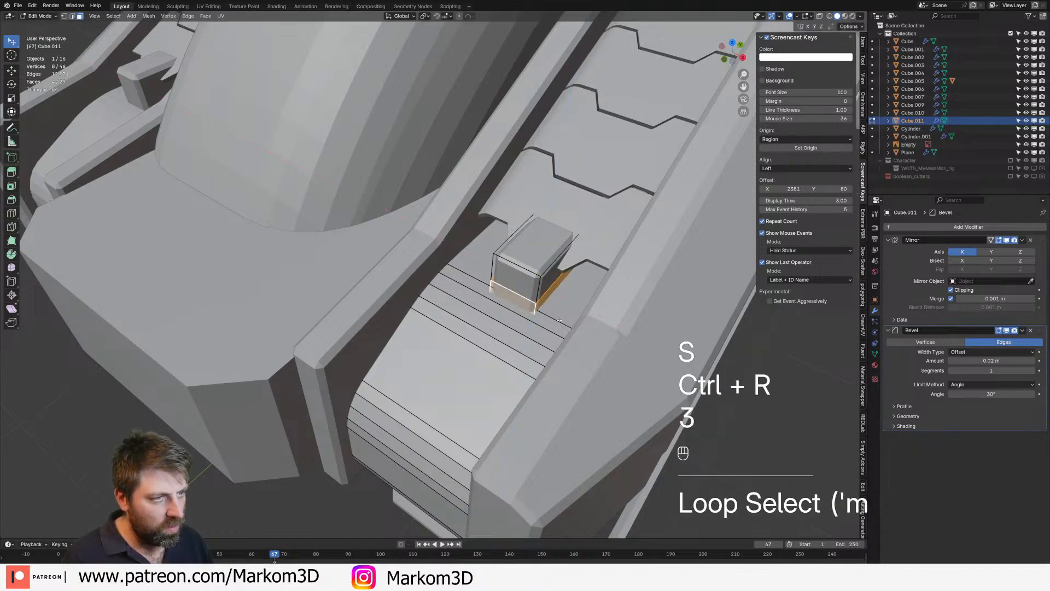
key(s)
key(Tab)
Duplicate the nose block's back face in place and extrude the copy backward under the tiled strip
middle_drag(597, 344, 402, 300)
click(446, 240)
key(Tab)
key(3)
click(401, 224)
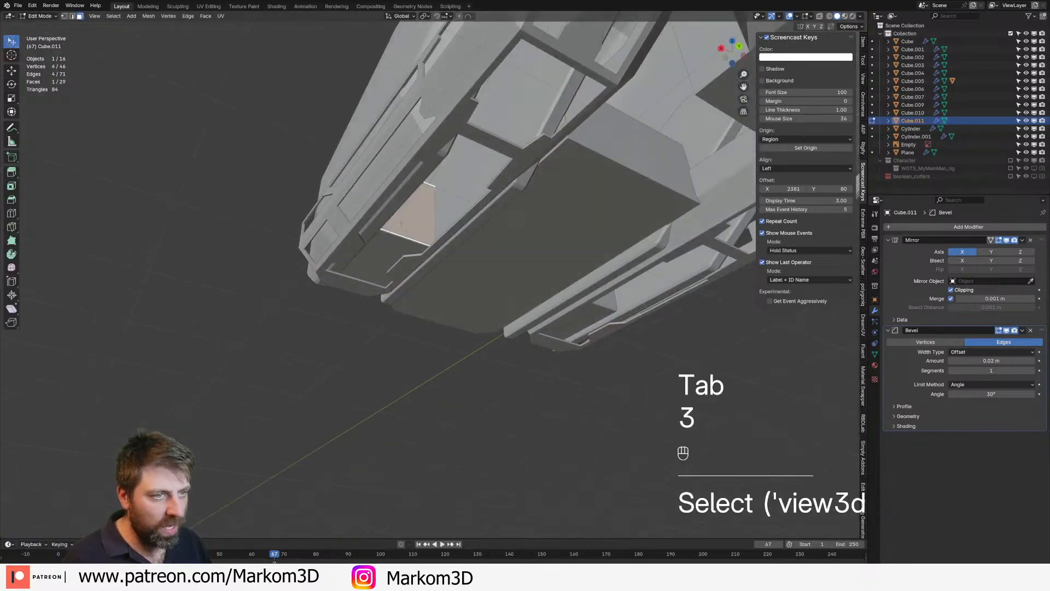
key(KP_3)
key(ctrl+KP_7)
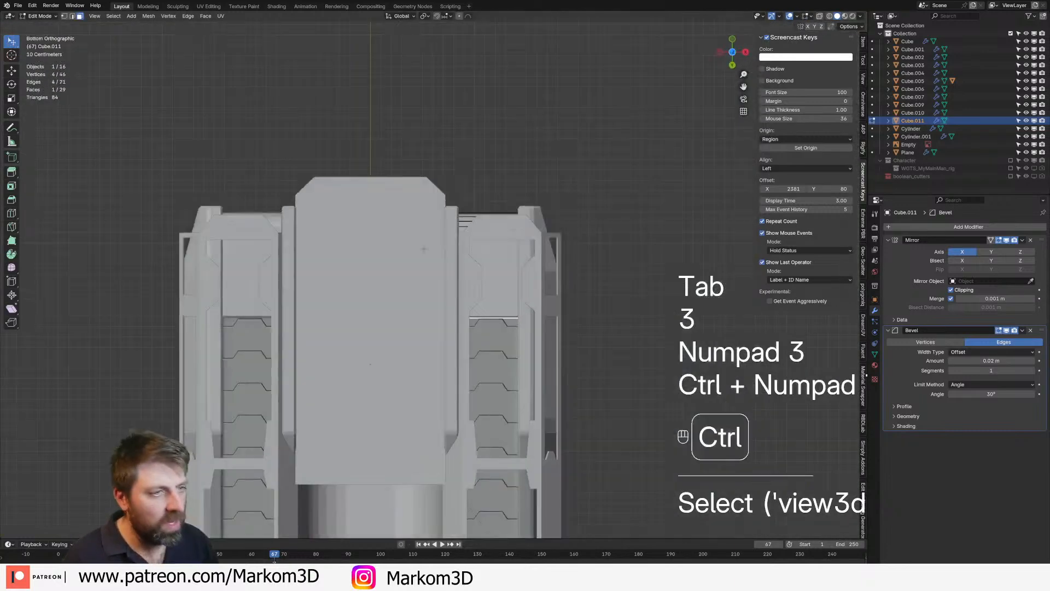
scroll(490, 277, up, 2)
scroll(489, 276, up, 2)
key(shift+d)
right_click(482, 290)
key(e)
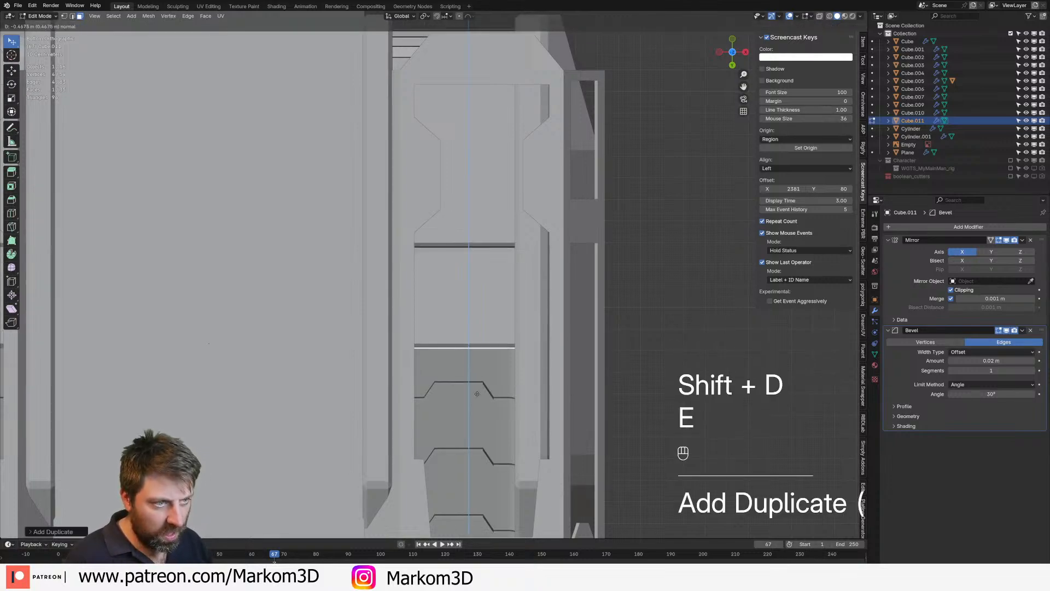
click(483, 399)
Inset the extruded block's rear face and extrude the inner face further back
middle_drag(483, 399, 496, 289)
key(Tab)
key(Tab)
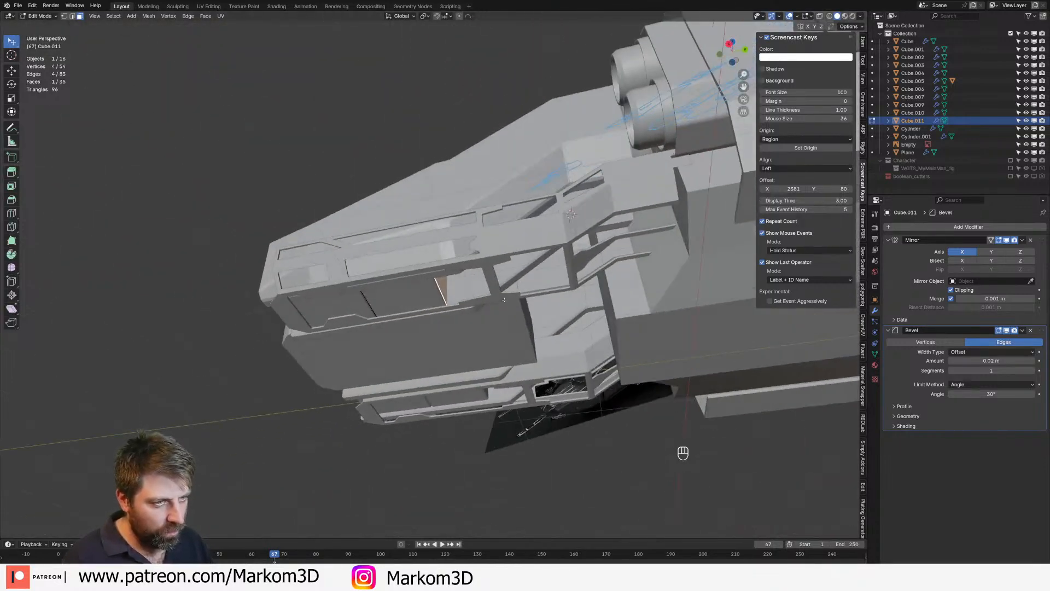
key(i)
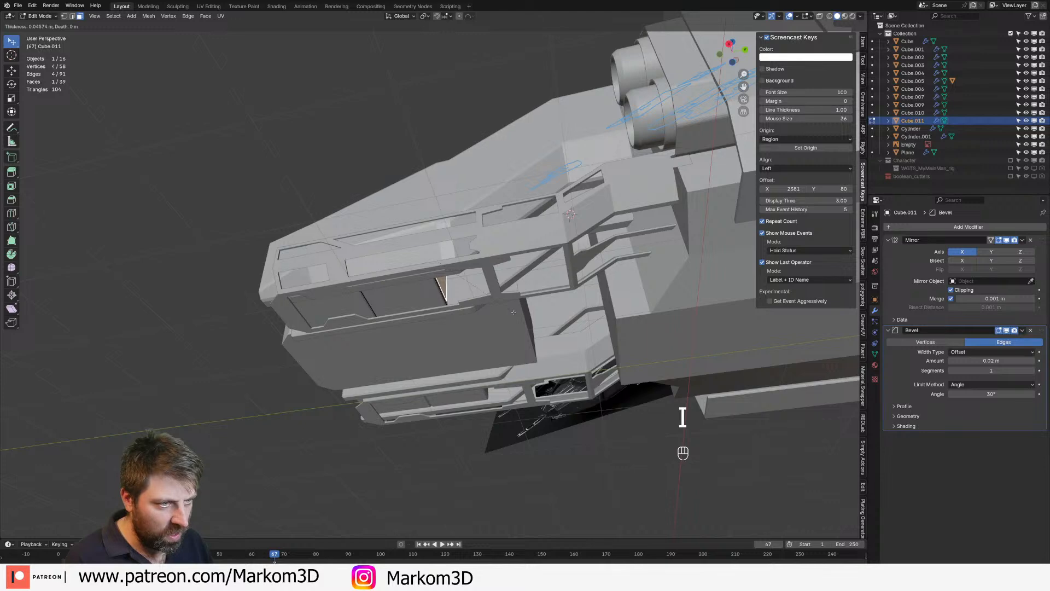
click(547, 314)
key(e)
click(620, 315)
Examine how the extended block sits inside the lower side frame opening
middle_drag(619, 315, 538, 223)
key(KP_3)
key(Tab)
key(Tab)
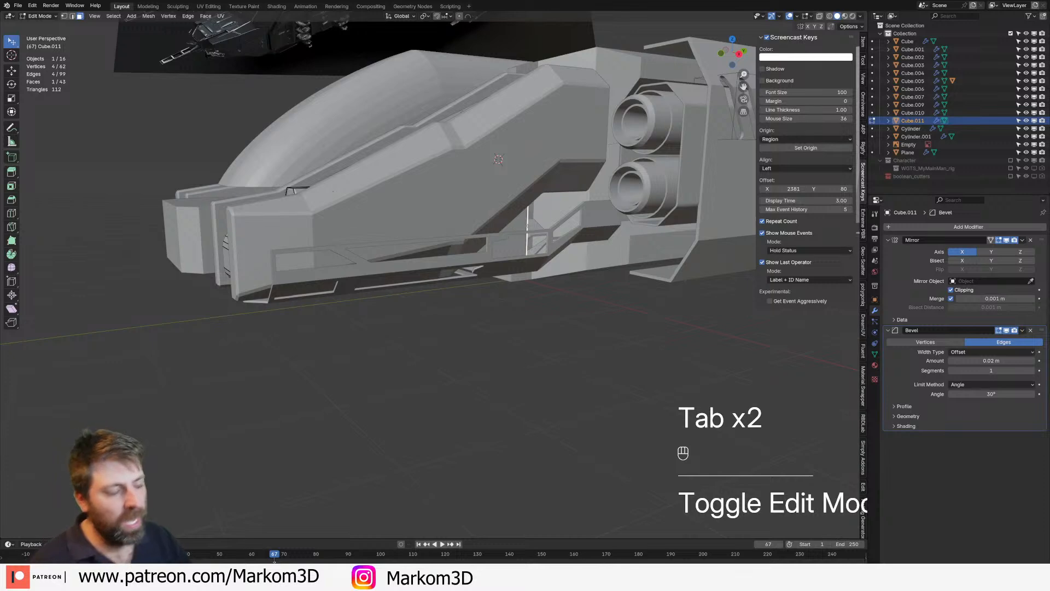
scroll(508, 247, up, 3)
middle_drag(486, 255, 499, 227)
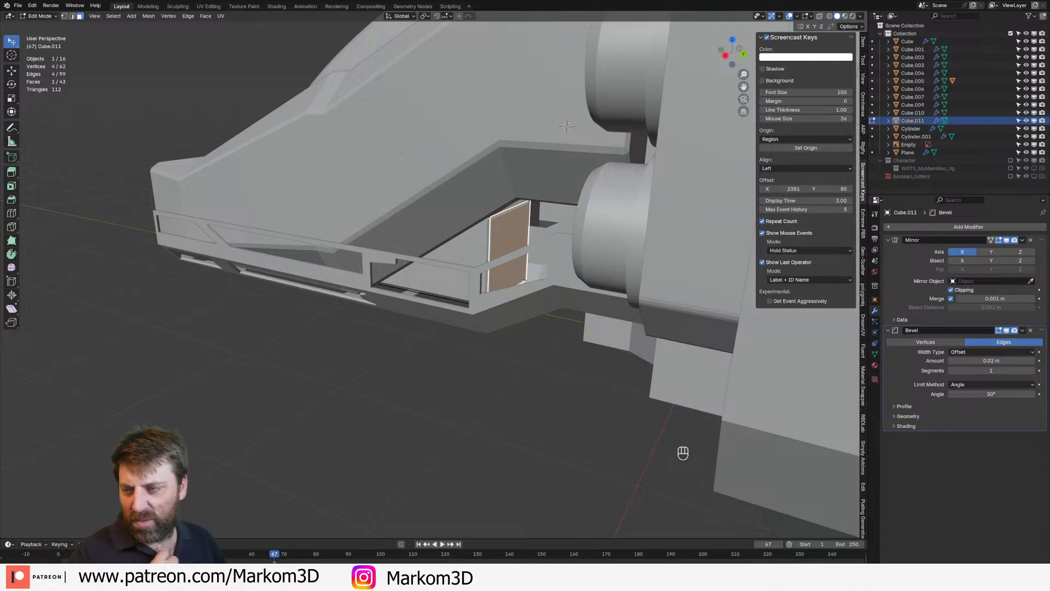
mouse_move(447, 286)
middle_down()
mouse_move(525, 262)
mouse_move(440, 271)
middle_up()
Leave mesh editing of the nose block and save the file
key(Tab)
shift+middle_drag(440, 271, 456, 362)
scroll(462, 302, down, 4)
scroll(486, 306, down, 2)
key(ctrl+s)
Examine the nose, lower side frame and engine area of the ship from several angles
scroll(454, 290, up, 3)
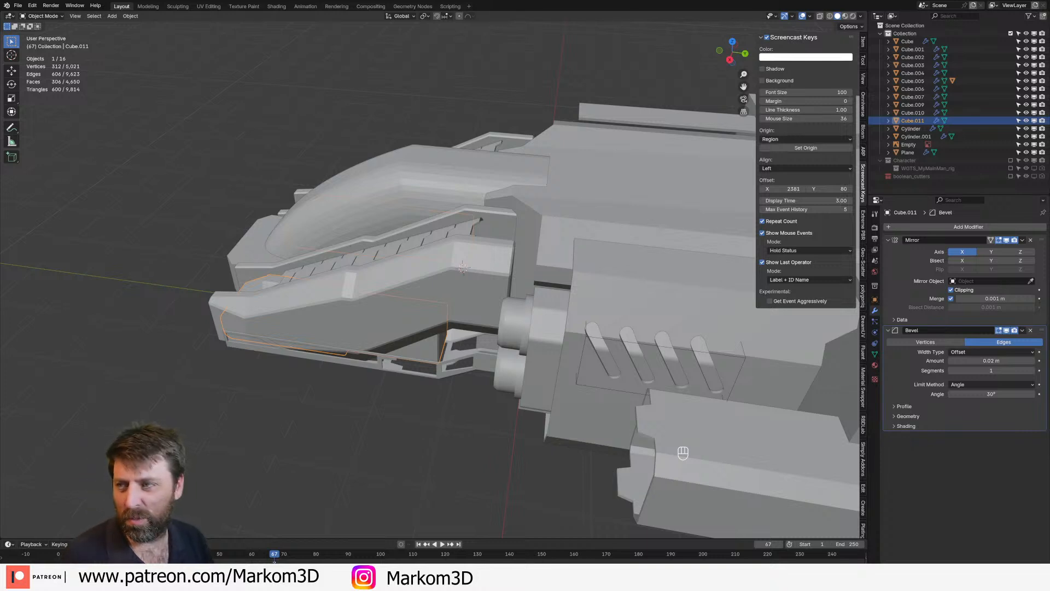
middle_drag(366, 440, 405, 221)
middle_drag(591, 306, 515, 312)
middle_drag(470, 350, 500, 256)
scroll(476, 355, up, 3)
middle_drag(528, 307, 594, 315)
scroll(568, 307, down, 4)
scroll(551, 345, down, 2)
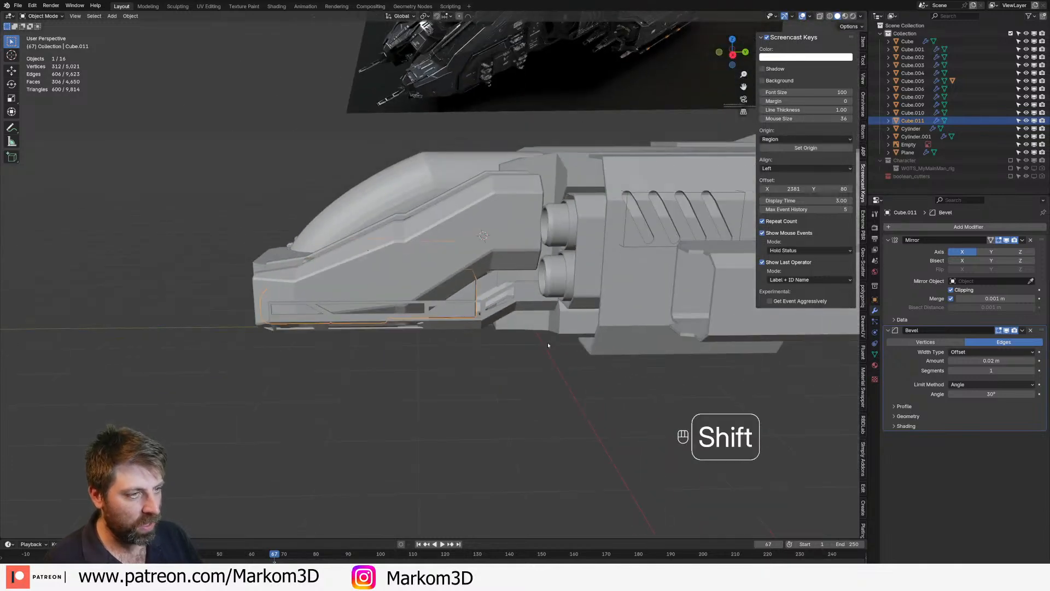
Snap the 3D cursor to the rear face of the extended nose block
key(Tab)
middle_drag(465, 307, 417, 309)
key(shift+s)
click(419, 355)
click(419, 353)
click(449, 297)
key(shift+s)
key(Tab)
Add a cylinder at the 3D cursor and rotate its mesh 90° about X
key(shift+a)
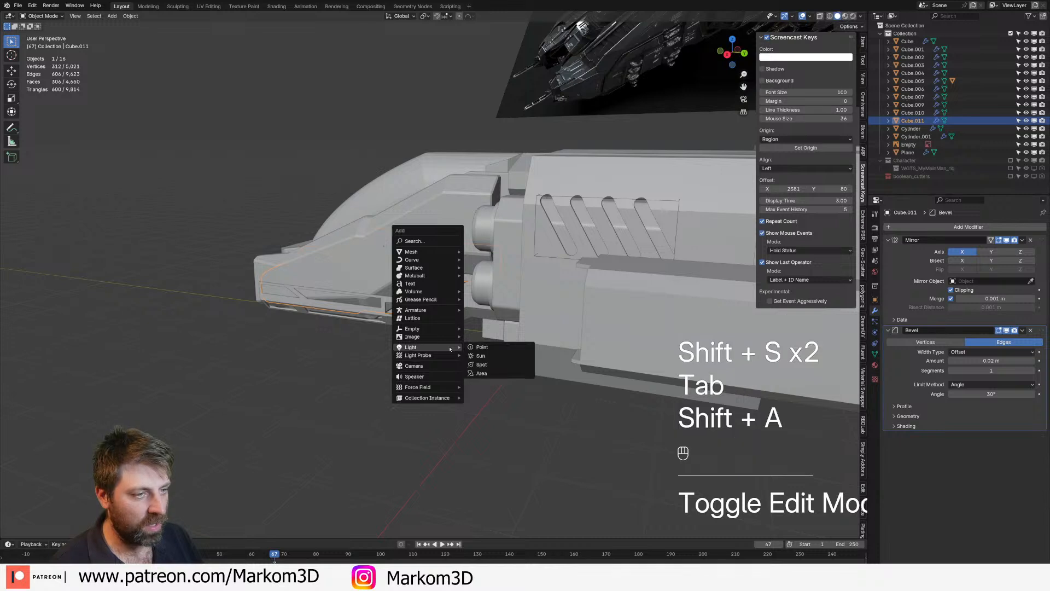
mouse_move(442, 249)
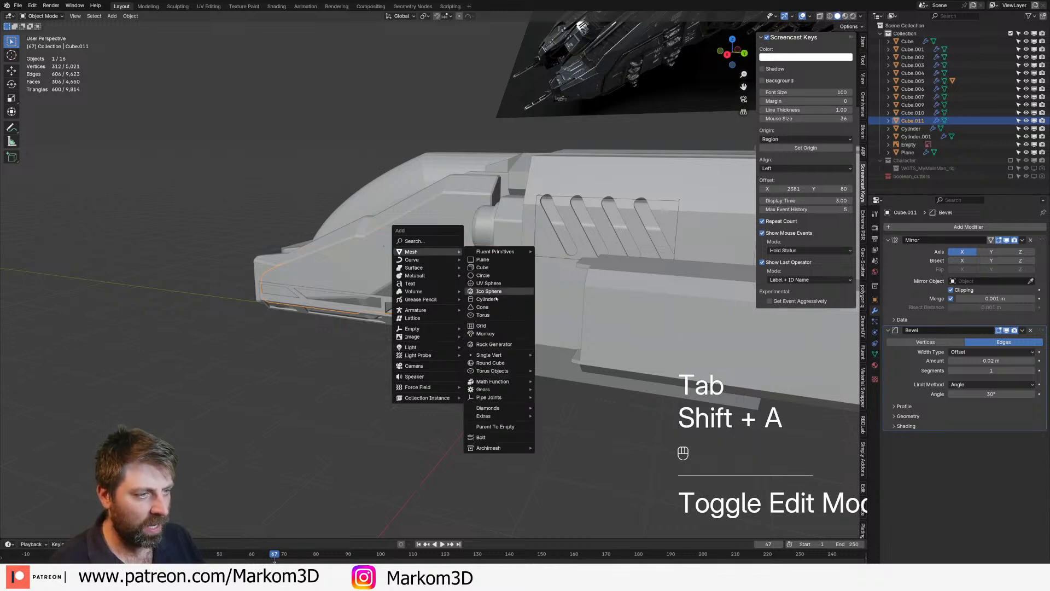
click(484, 300)
key(Tab)
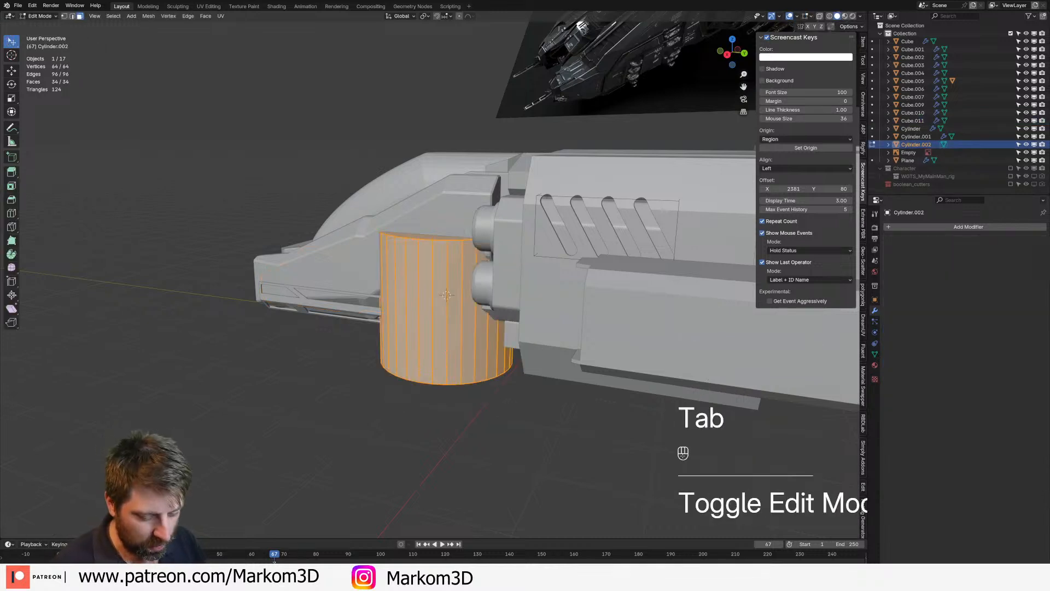
text(rx90)
key(Return)
Scale the cylinder down and, in side view, move it back behind the nose block
key(s)
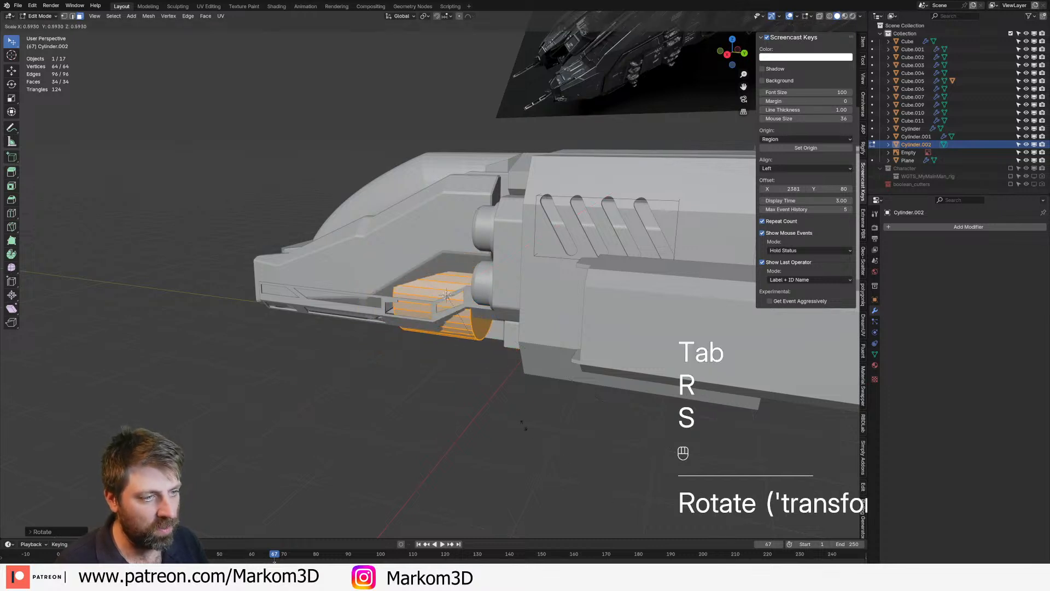
click(436, 325)
key(KP_3)
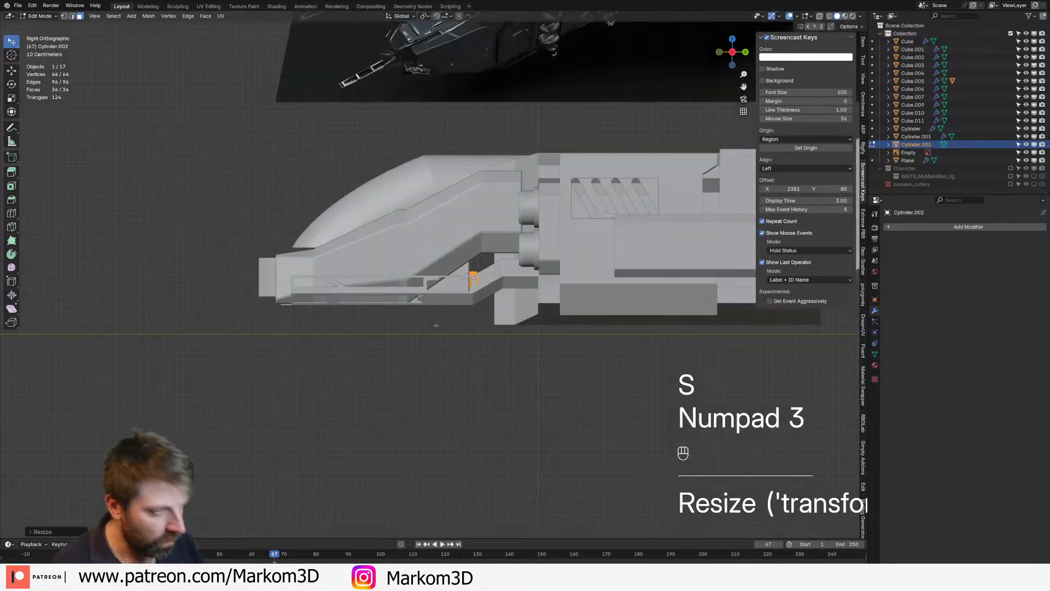
key(g)
click(462, 318)
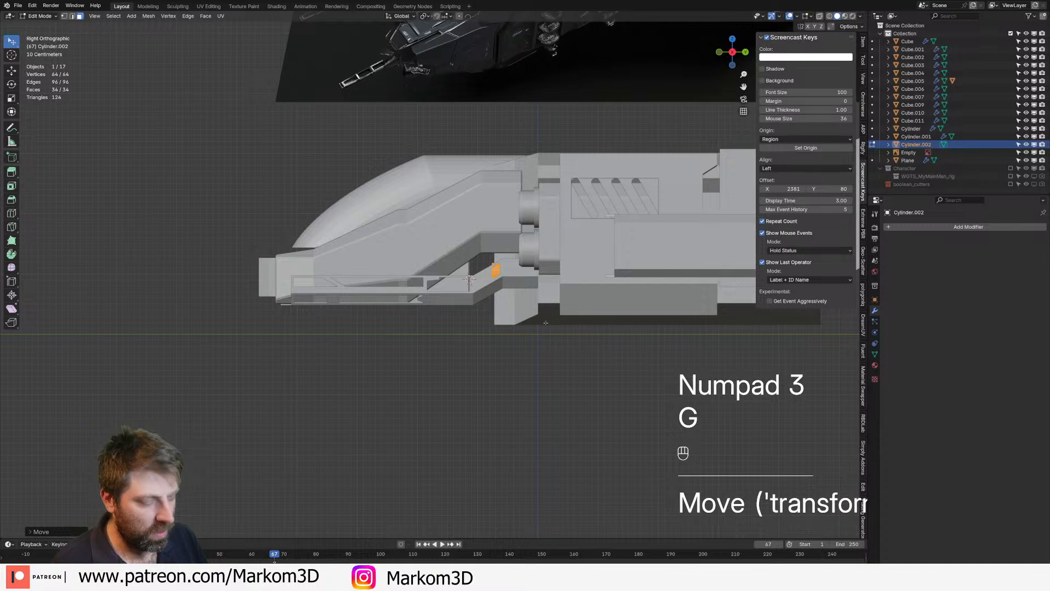
Stretch the cylinder along Y to make it a longer tube
key(s)
key(y)
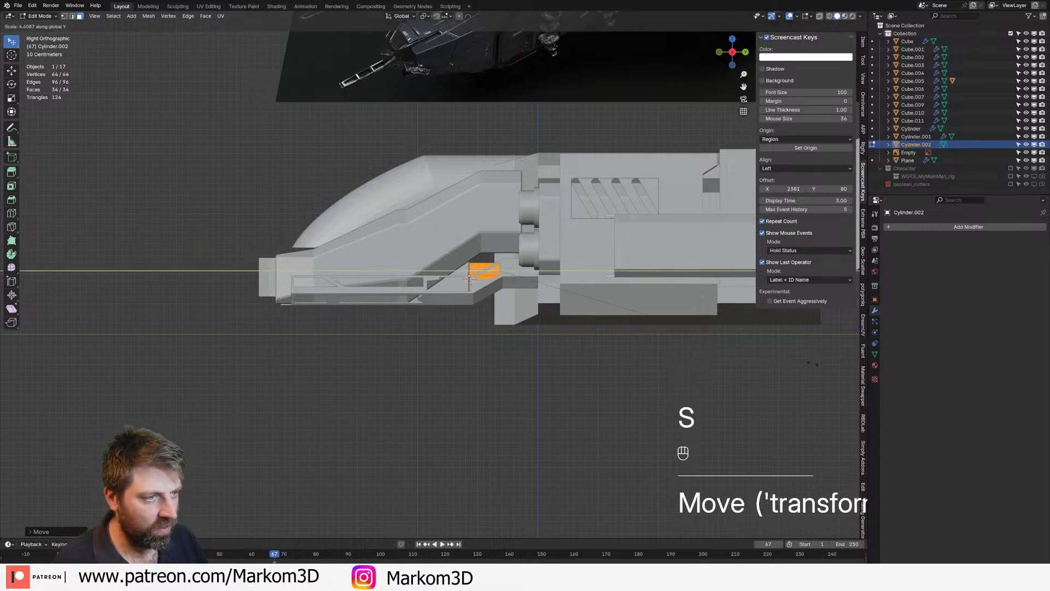
click(42, 370)
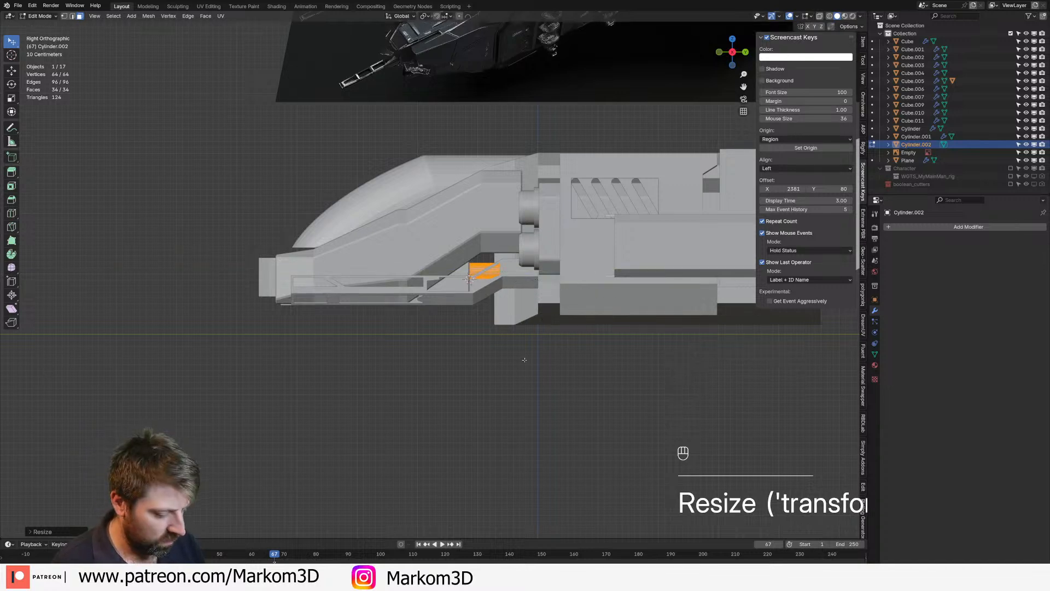
Switch to a wireframe top view and reposition the cylinder within the gap behind the nose block
key(KP_7)
key(z)
click(471, 356)
shift+middle_drag(509, 257, 494, 308)
scroll(495, 299, up, 2)
key(g)
click(501, 316)
Duplicate the cylinder, place the copy alongside the first one, and return to solid shading
key(shift+d)
click(521, 310)
mouse_move(626, 300)
middle_down()
mouse_move(543, 263)
mouse_move(557, 239)
mouse_move(553, 219)
middle_up()
key(z)
click(596, 263)
Duplicate the selected cylinder, scale the copy thinner while excluding Y, and move it along X between the two larger pipes
scroll(553, 219, up, 2)
shift+middle_drag(493, 246, 534, 301)
middle_drag(533, 301, 448, 280)
key(shift+d)
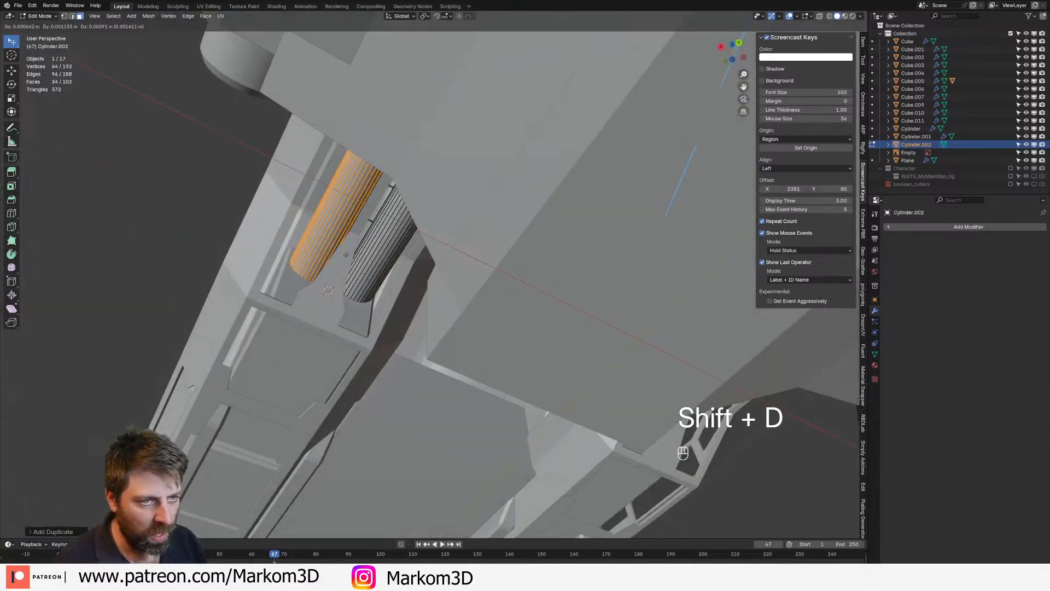
key(s)
key(shift+y)
click(390, 249)
key(g)
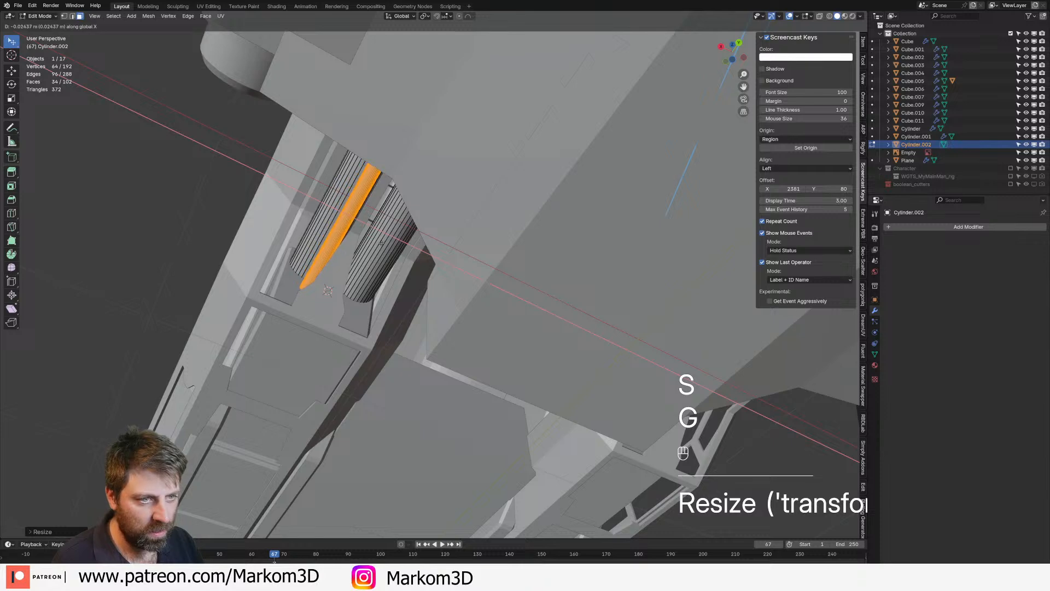
click(328, 288)
Duplicate the thin pipe and offset the copy along X
middle_drag(328, 289, 437, 262)
key(shift+d)
key(x)
click(410, 276)
Add a loop cut around the new thin pipe and bevel it into two widely spaced edge loops
key(ctrl+r)
click(438, 261)
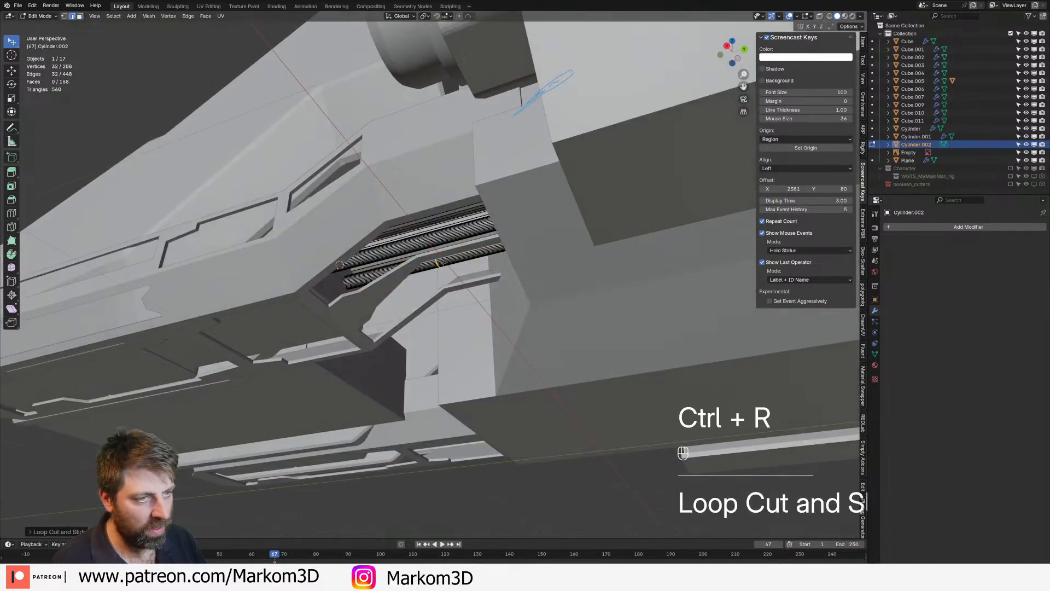
key(ctrl+b)
scroll(499, 295, down, 3)
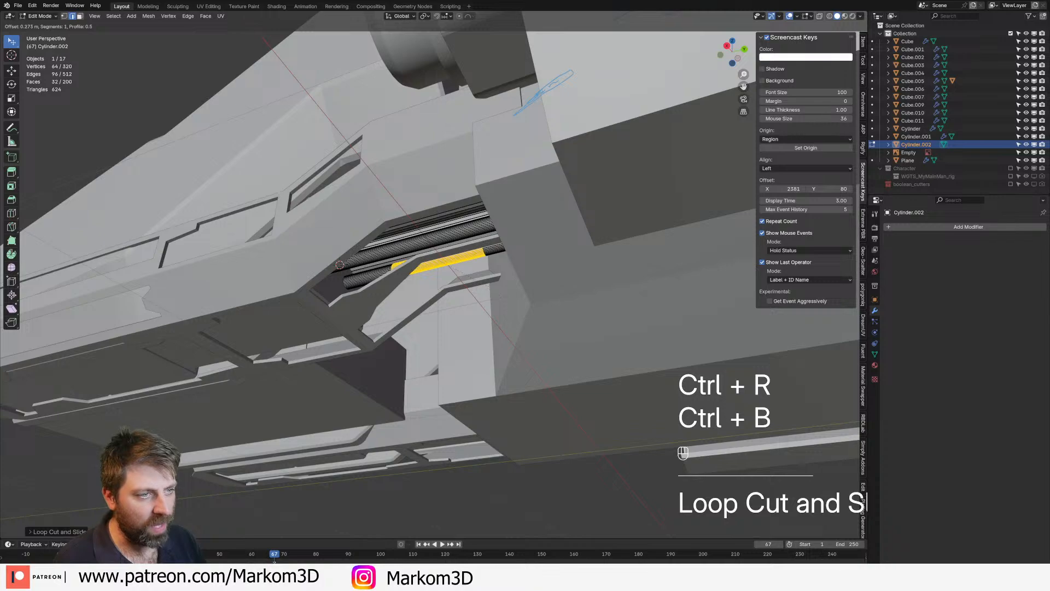
click(500, 295)
In wireframe, isolate the thin pipe's two inner edge loops as the selection and bevel each into a narrow band
middle_drag(495, 293, 509, 300)
scroll(437, 279, up, 4)
key(2)
key(z)
click(334, 281)
key(1)
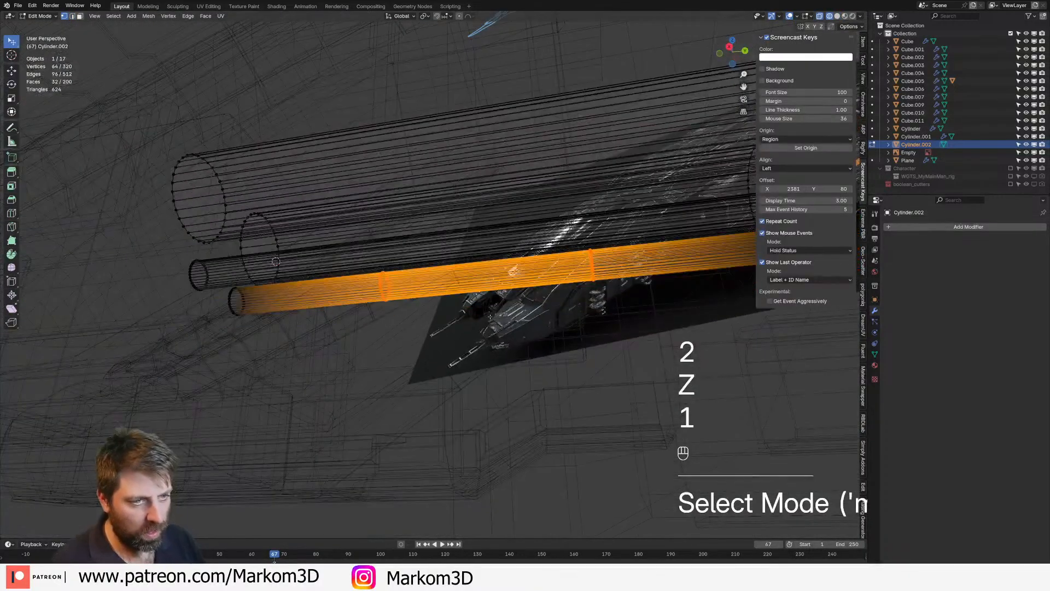
key(2)
key(c)
middle_drag(458, 222, 499, 349)
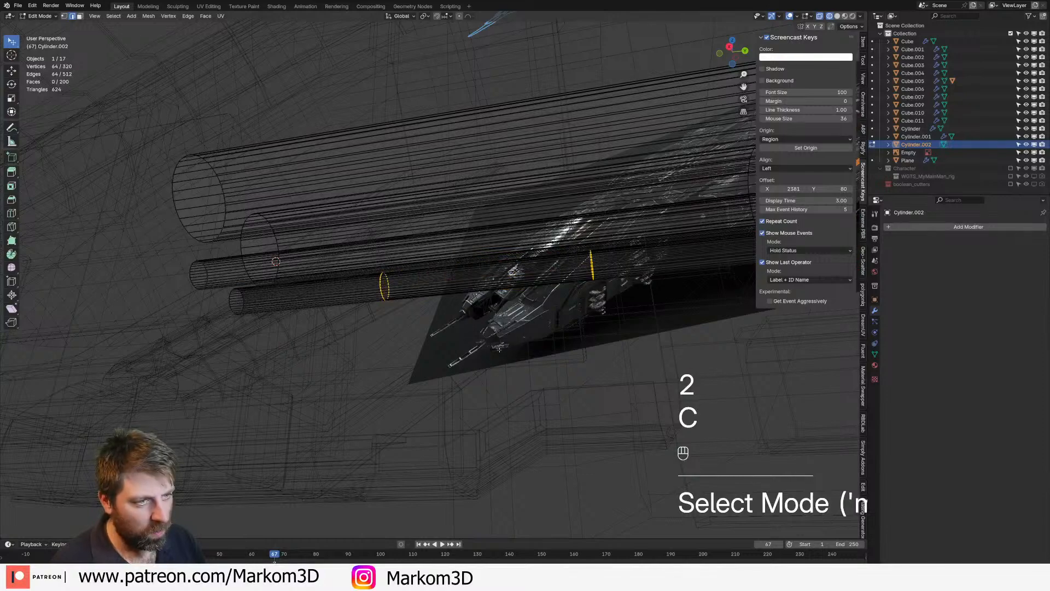
key(ctrl+b)
click(623, 460)
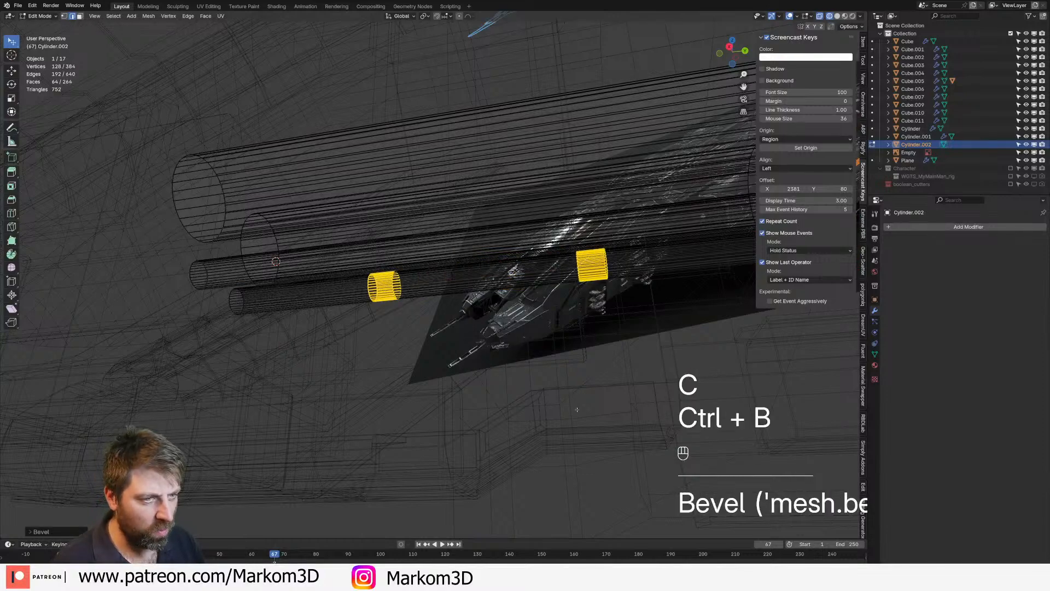
Scale the thin pipe's band faces in every axis except Y to form raised collars
scroll(276, 261, up, 3)
key(3)
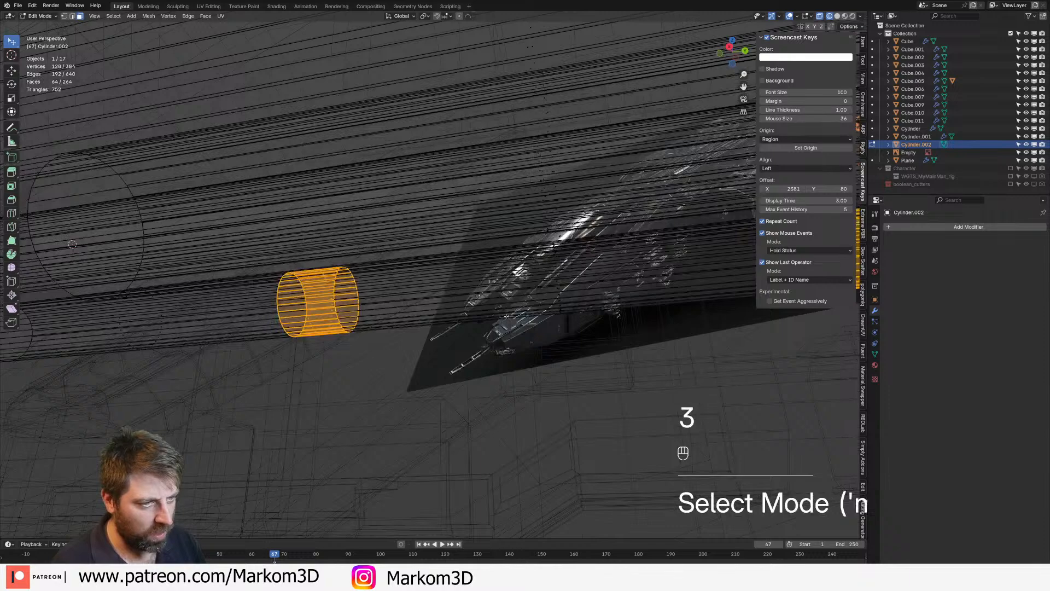
click(72, 244)
alt+click(556, 312)
key(s)
key(shift+y)
click(563, 383)
Return to solid shading in Object Mode and apply Shade Auto Smooth to the pipes object
key(z)
key(Tab)
middle_drag(529, 401, 534, 372)
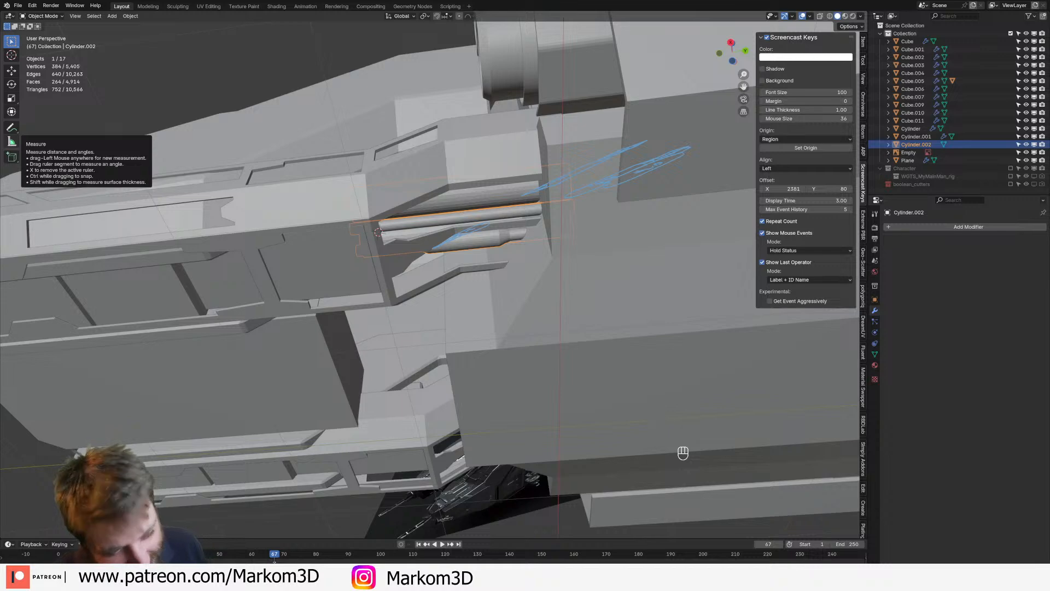
right_click(465, 209)
click(465, 209)
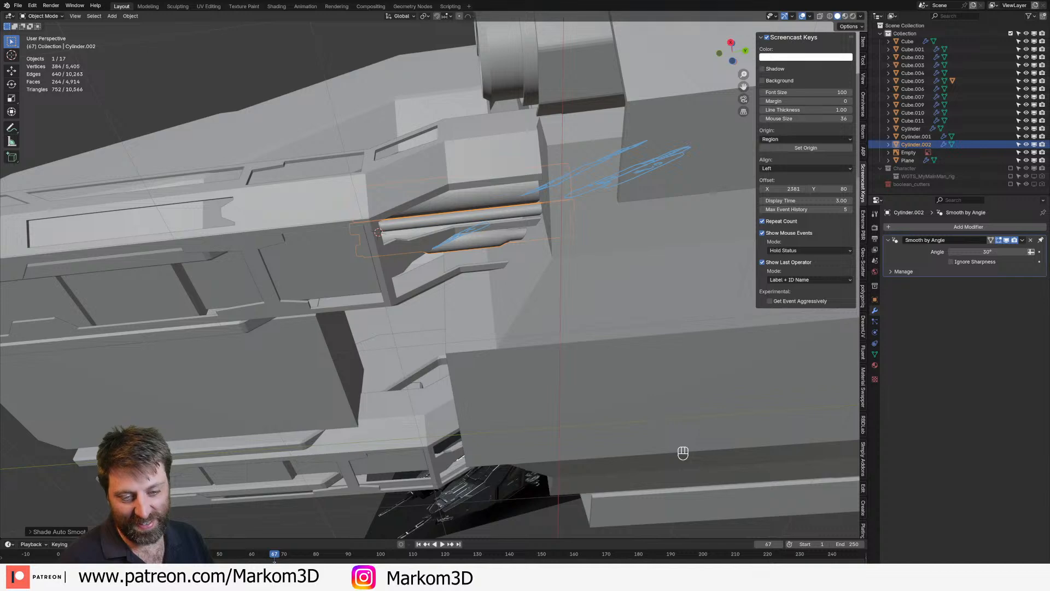
key(super+d)
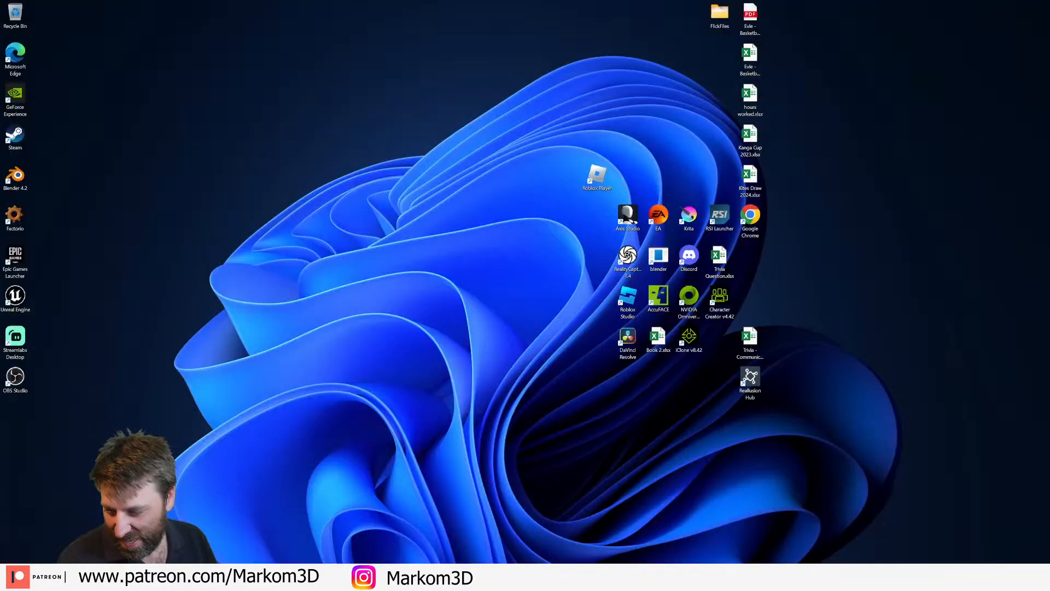
key(super+d)
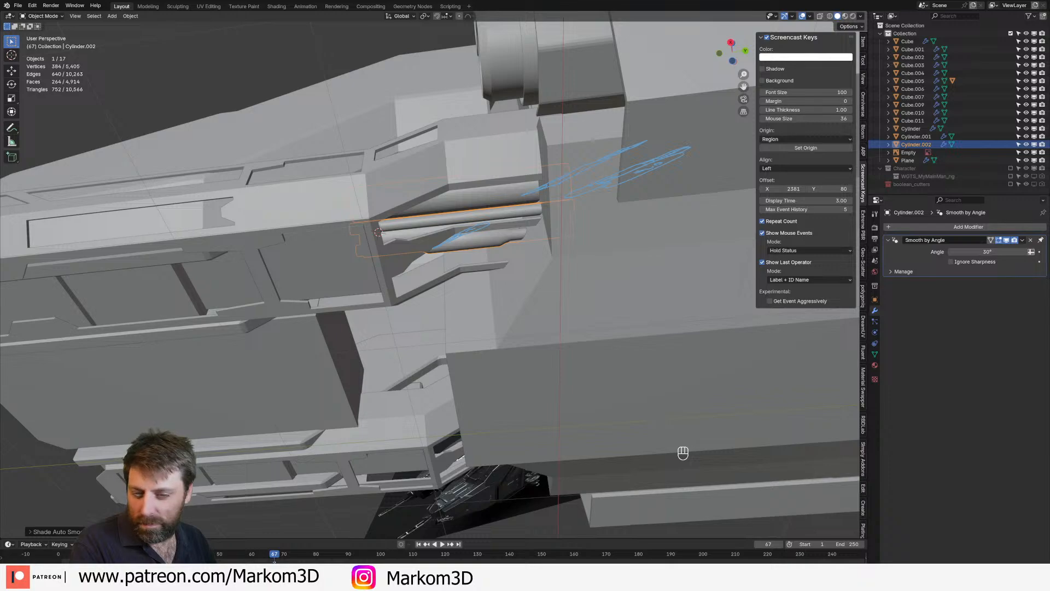
Copy the Clay material from the nose hull to the pipes object, leaving only the pipes object selected
middle_drag(400, 350, 591, 293)
click(485, 263)
scroll(487, 303, up, 1)
scroll(562, 278, down, 10)
click(517, 399)
middle_drag(517, 399, 504, 377)
scroll(501, 356, up, 3)
click(475, 276)
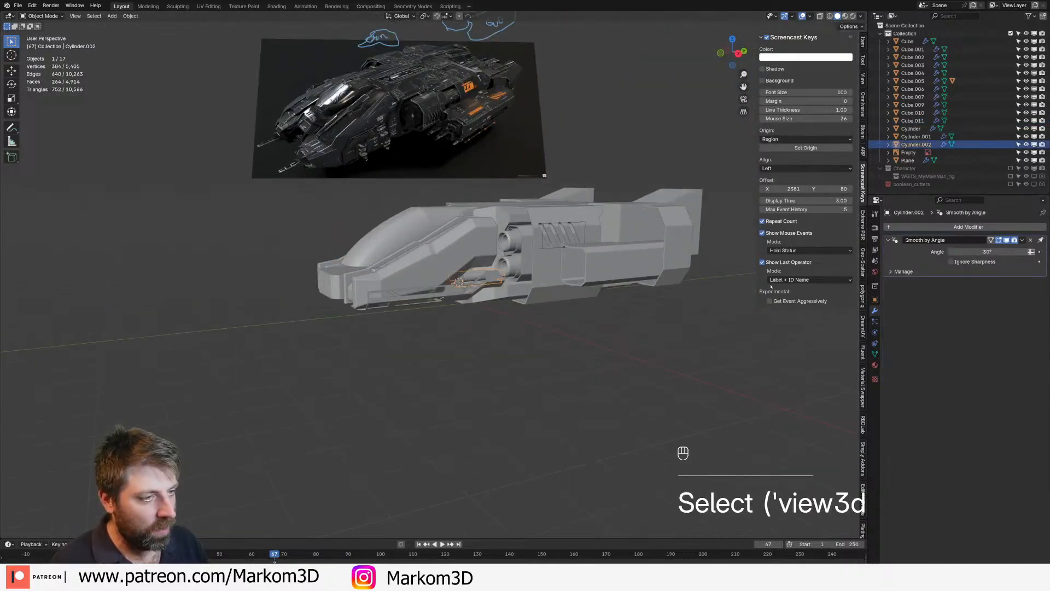
shift+click(405, 279)
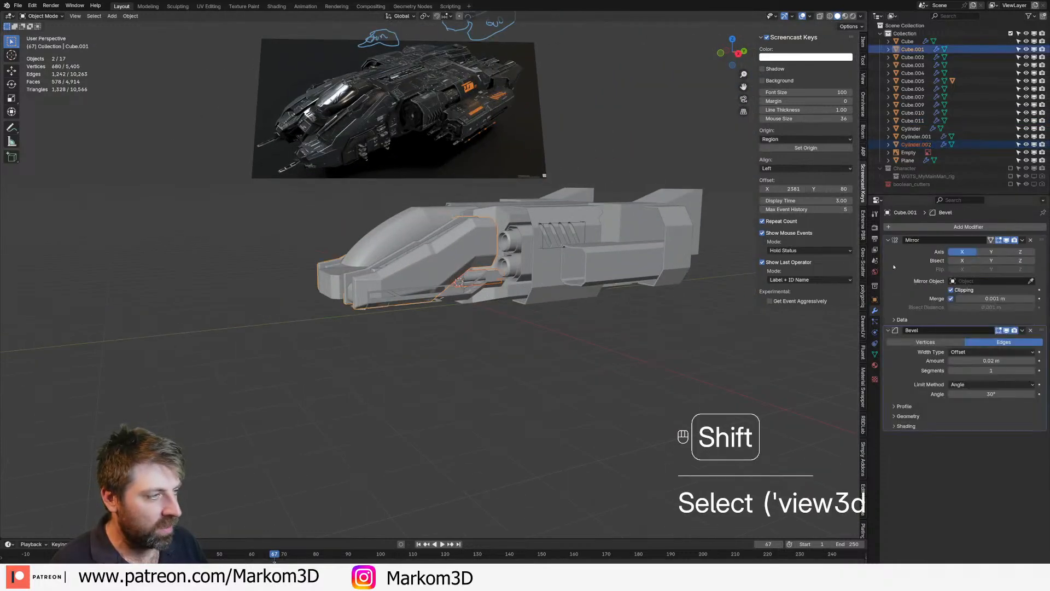
click(875, 365)
click(1042, 245)
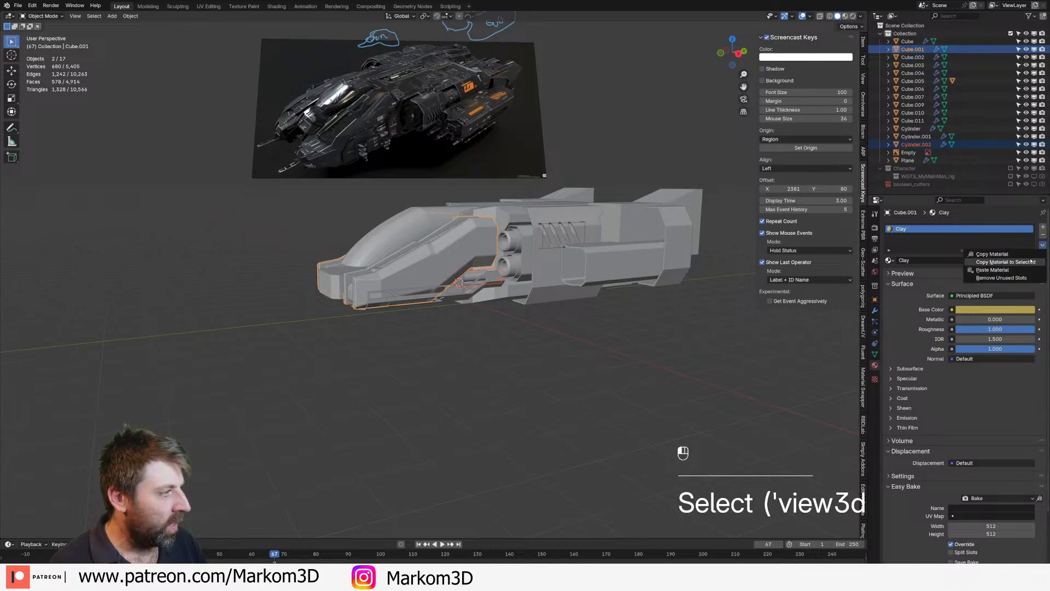
click(1001, 269)
scroll(675, 345, up, 3)
click(504, 283)
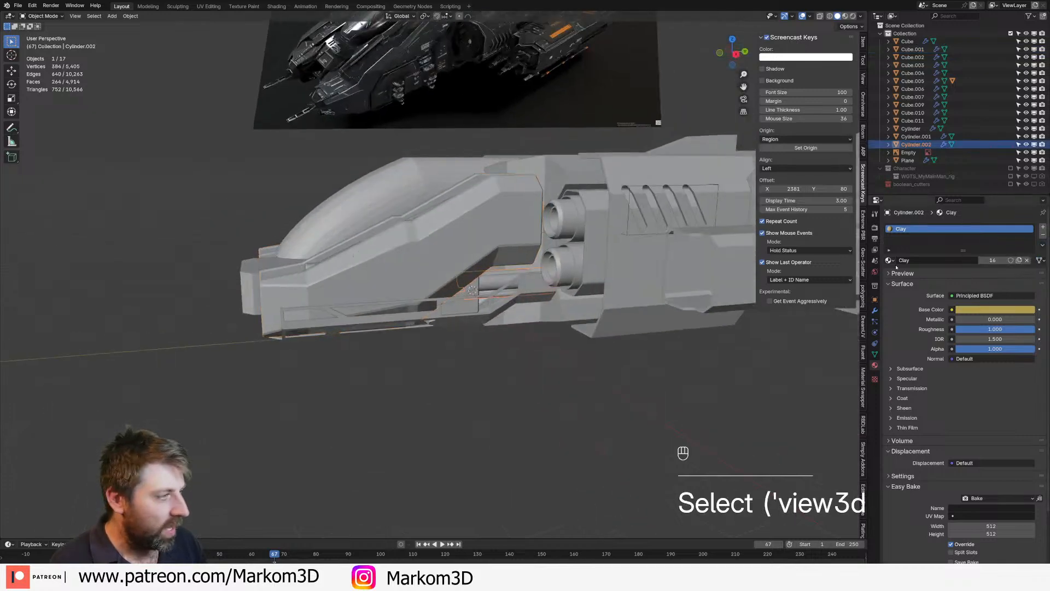
Add a Mirror modifier to the selected cylinder with Plane as the mirror object, and save the file
click(874, 310)
click(968, 226)
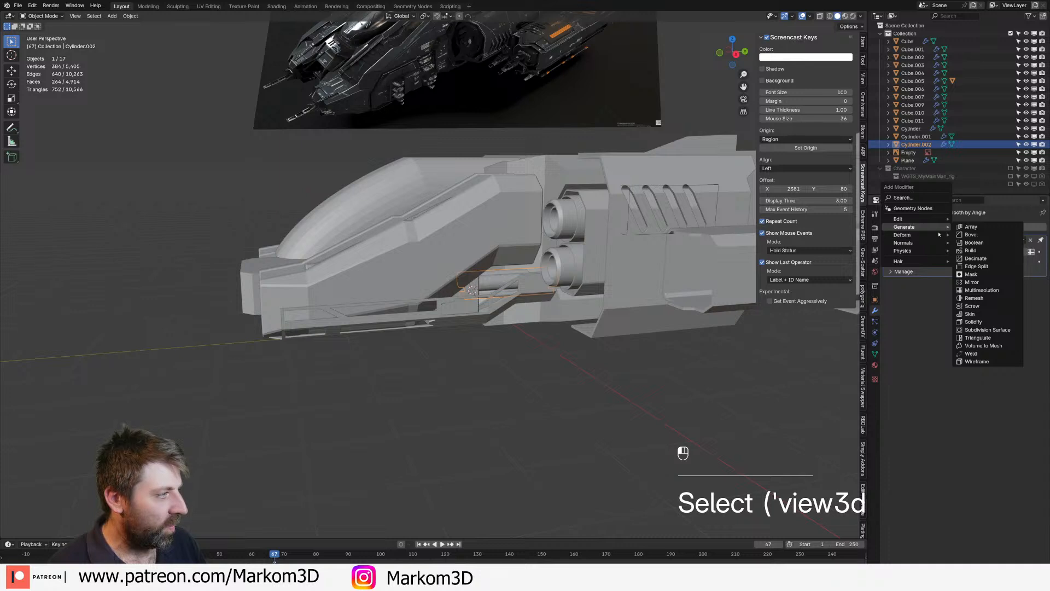
mouse_move(938, 234)
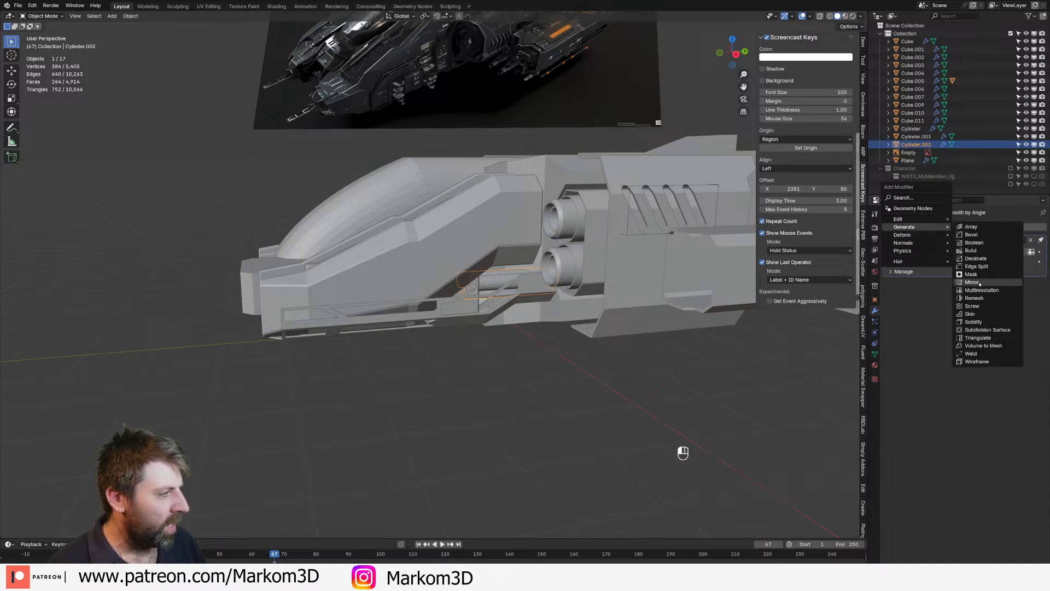
click(973, 283)
click(341, 197)
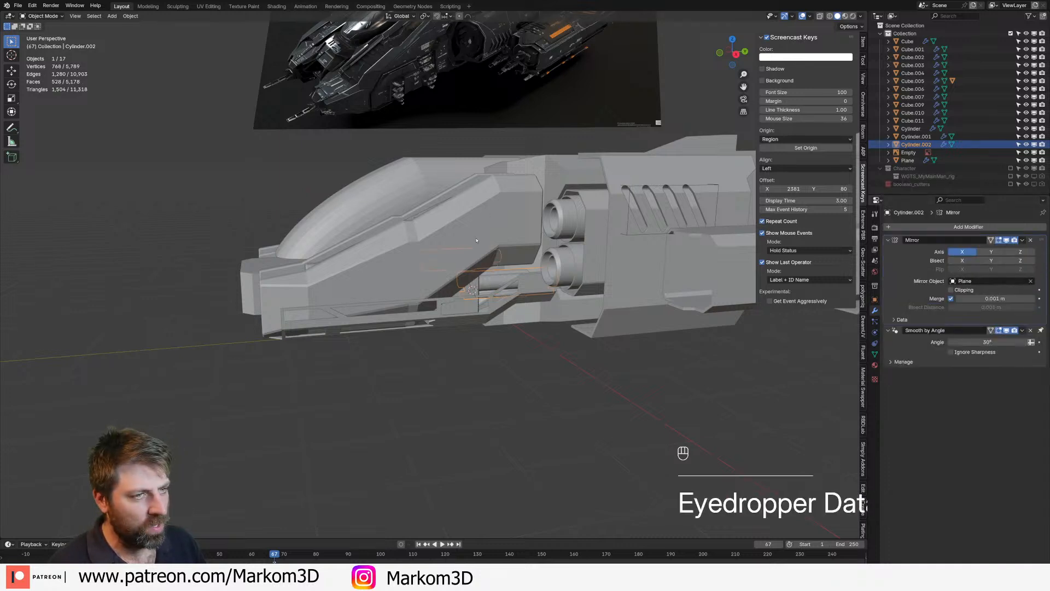
scroll(473, 273, down, 2)
key(ctrl+s)
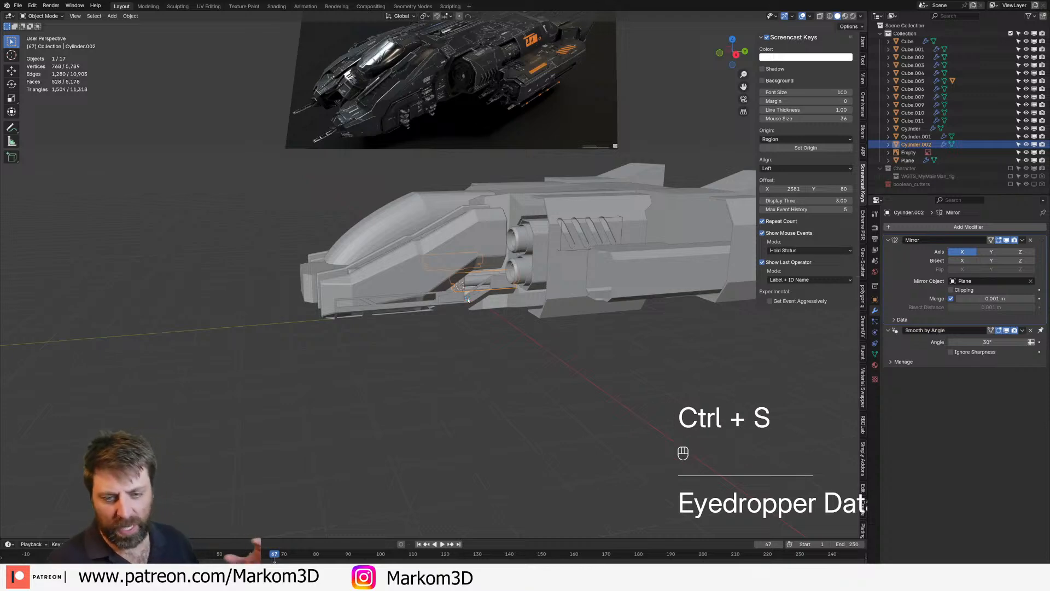
Examine the ship's cockpit, side rails and engine area from several angles in rendered shading
click(853, 15)
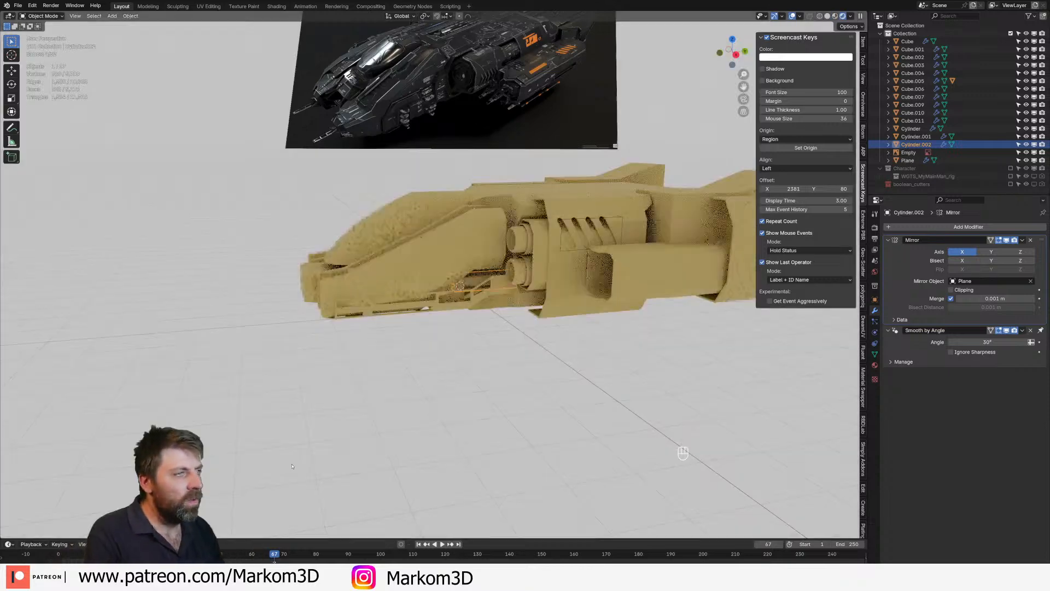
click(559, 335)
middle_drag(557, 335, 276, 261)
scroll(580, 355, up, 2)
middle_drag(386, 264, 596, 254)
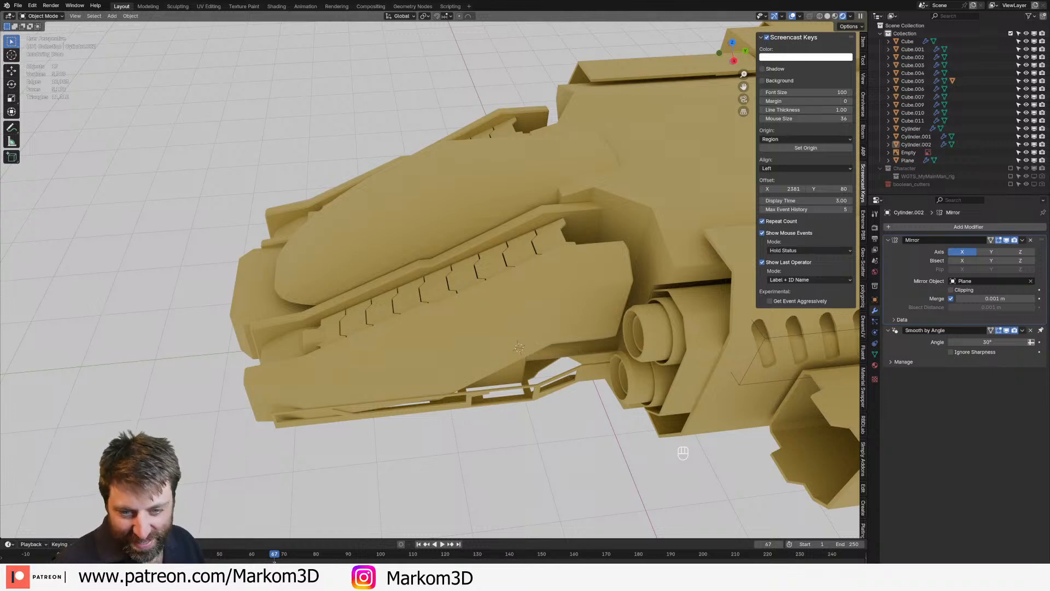
middle_drag(503, 230, 412, 295)
scroll(527, 253, up, 2)
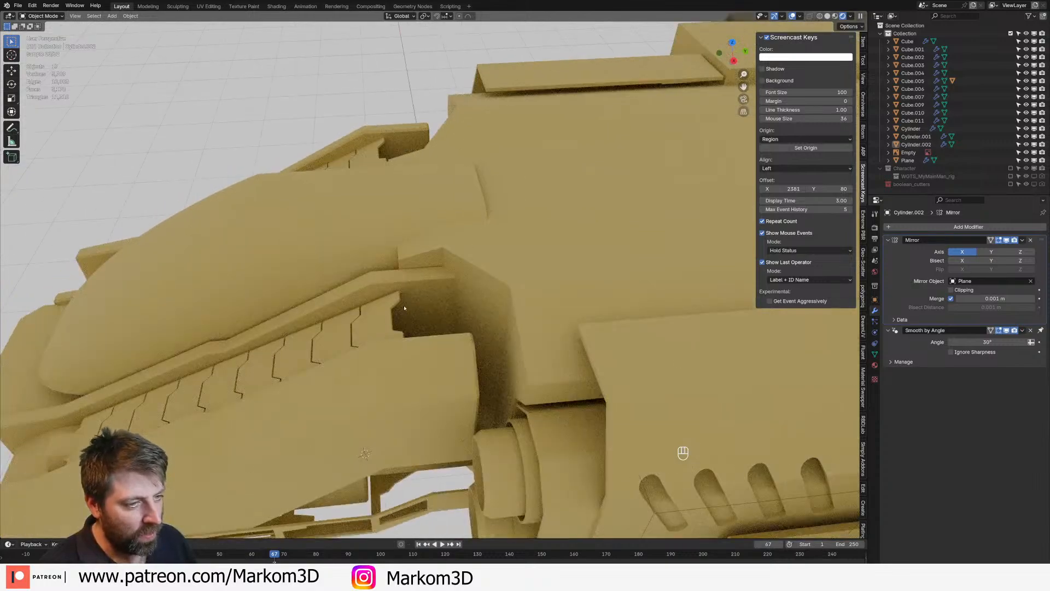
middle_drag(482, 333, 468, 350)
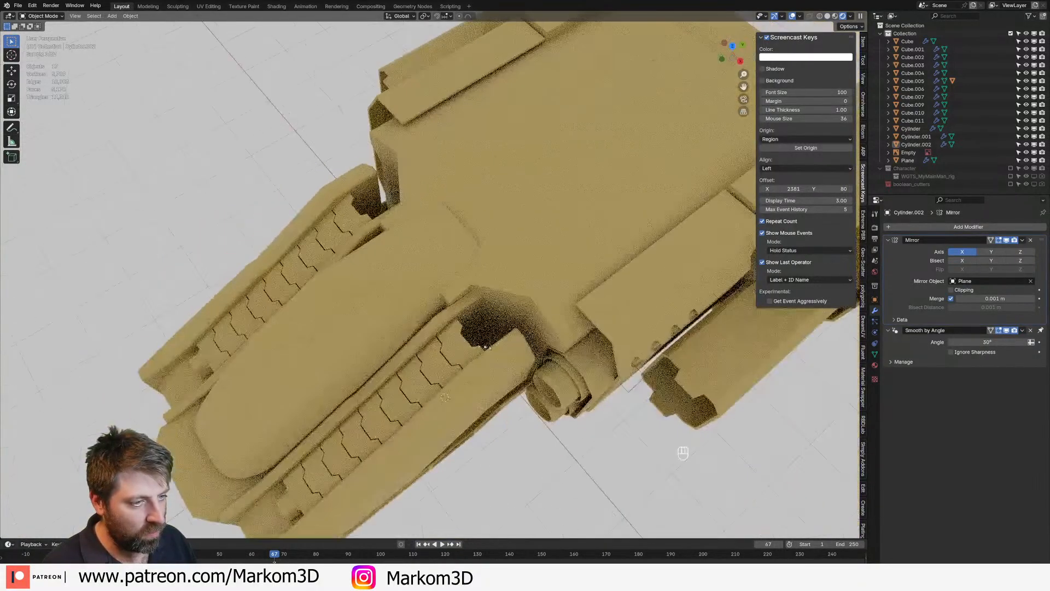
Select the armour rail beside the cockpit canopy and save the file
click(469, 349)
click(504, 320)
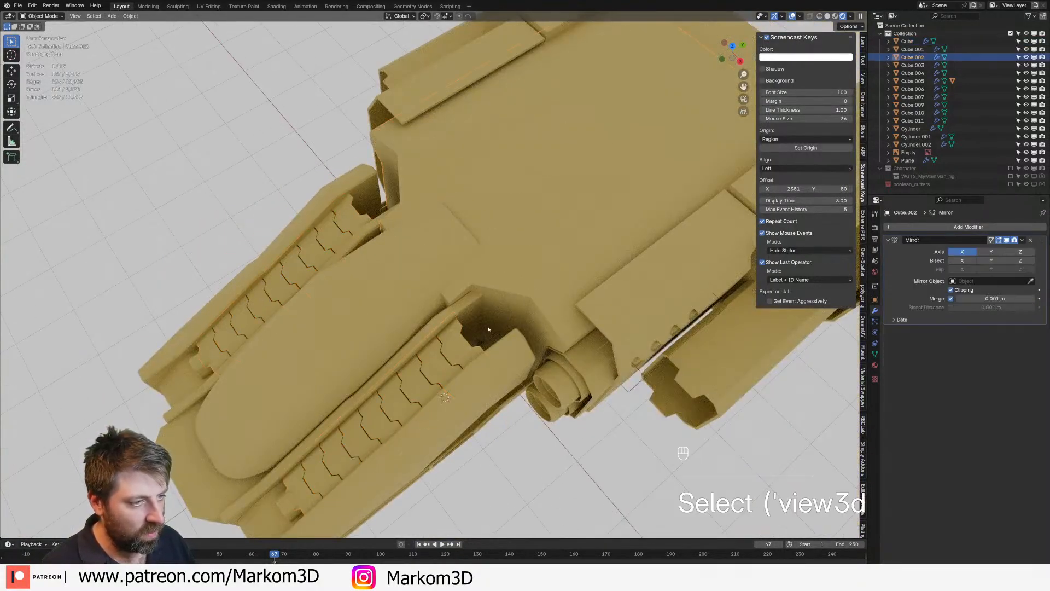
click(476, 320)
key(3)
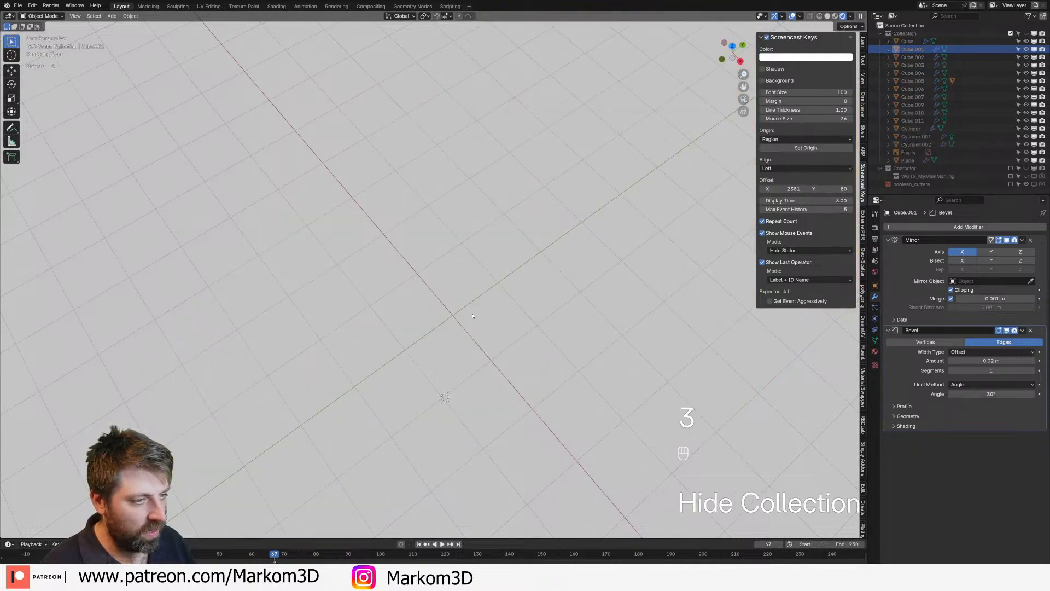
key(ctrl+z)
key(ctrl+s)
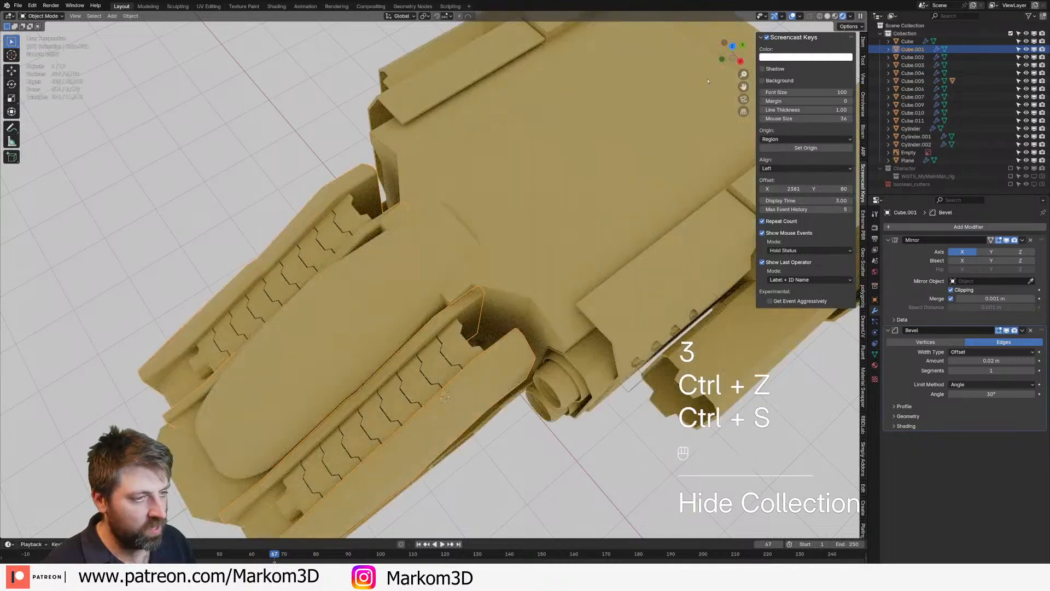
Return to solid shading and snap the 3D cursor to selected faces at the rail's rear end in Edit Mode
click(827, 17)
middle_drag(482, 273, 502, 300)
key(Tab)
key(3)
click(494, 292)
key(shift+s)
click(549, 292)
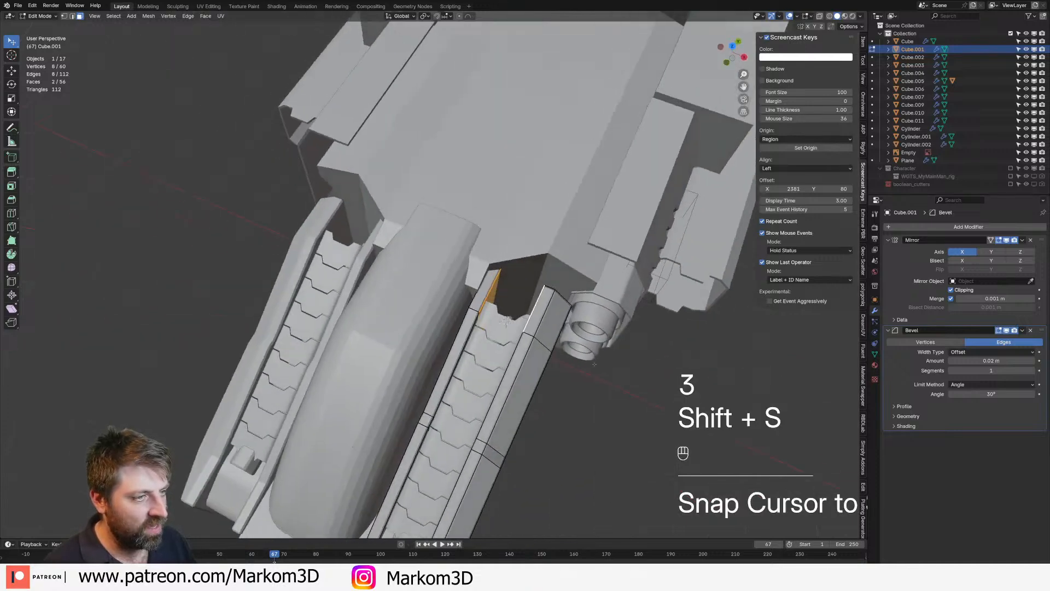
Add a plane at the 3D cursor, raise it along Z above the hull and scale it to about 0.31
key(shift+a)
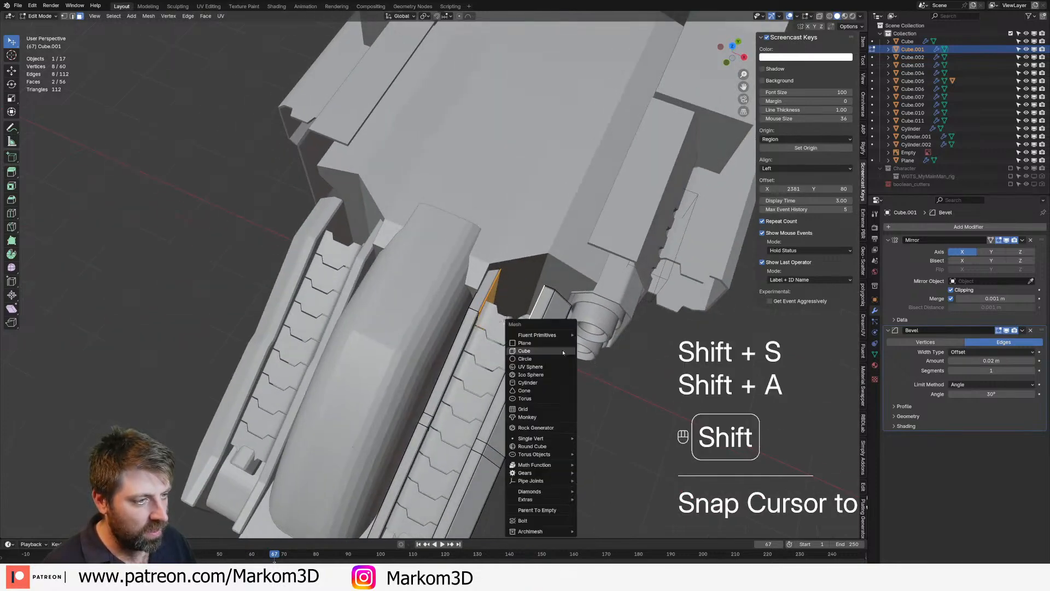
click(528, 344)
key(g)
key(z)
click(571, 274)
key(s)
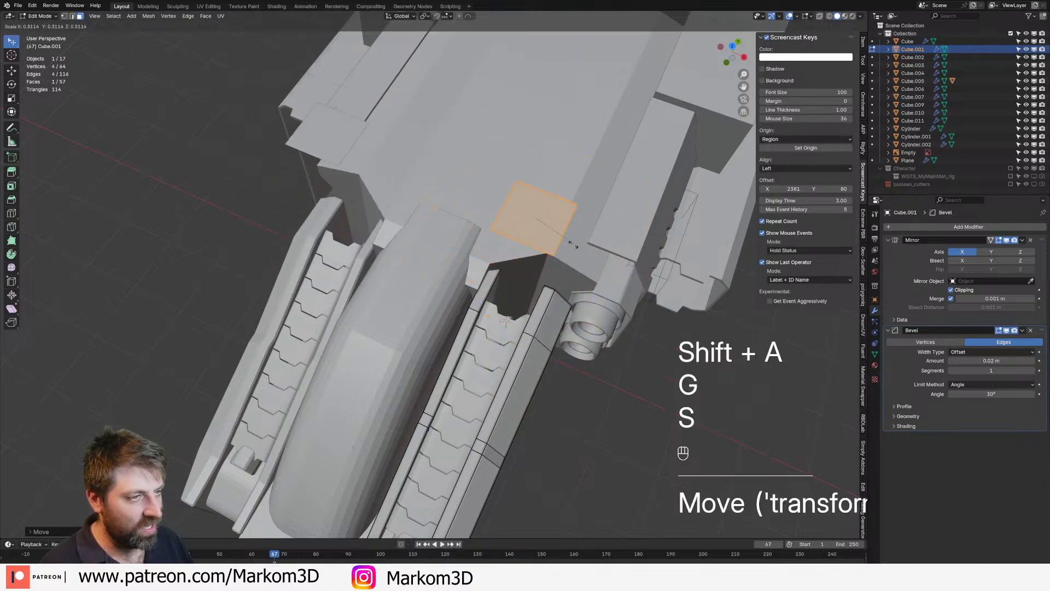
click(552, 247)
Divide the new plane into eight lengthwise strips with seven evenly spaced loop cuts
key(ctrl+r)
scroll(534, 254, up, 6)
click(535, 253)
right_click(535, 254)
middle_drag(534, 253, 524, 290)
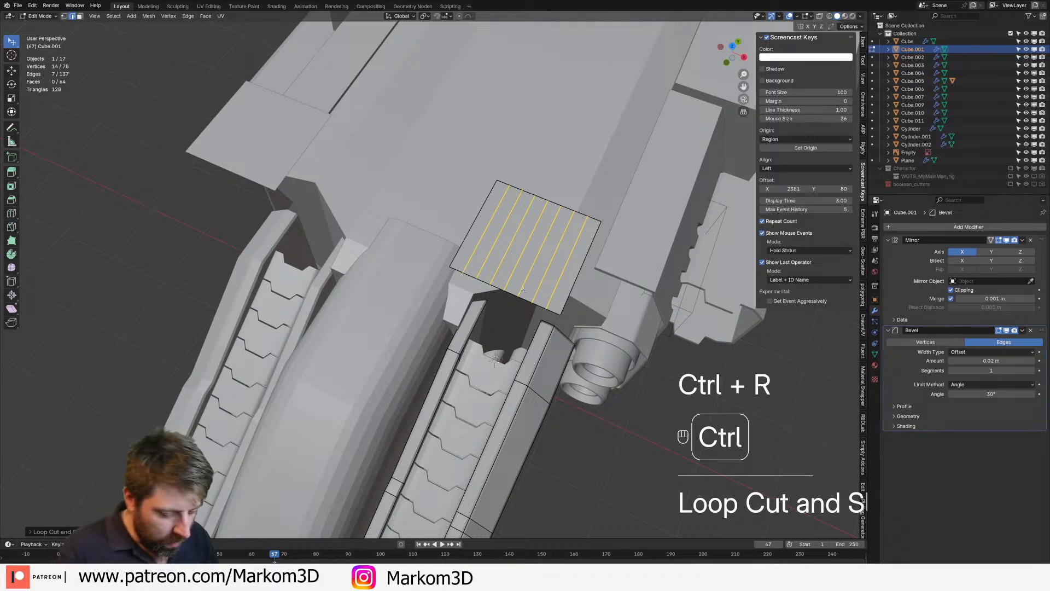
Inset the plane's eight strips individually by about 0.04 m
key(ctrl+l)
key(i)
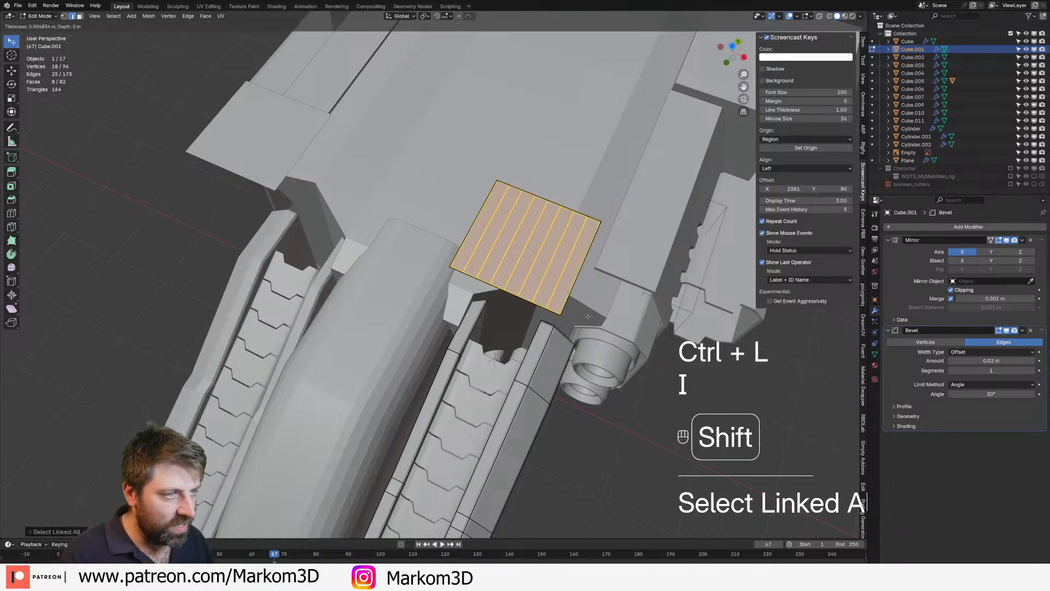
key(i)
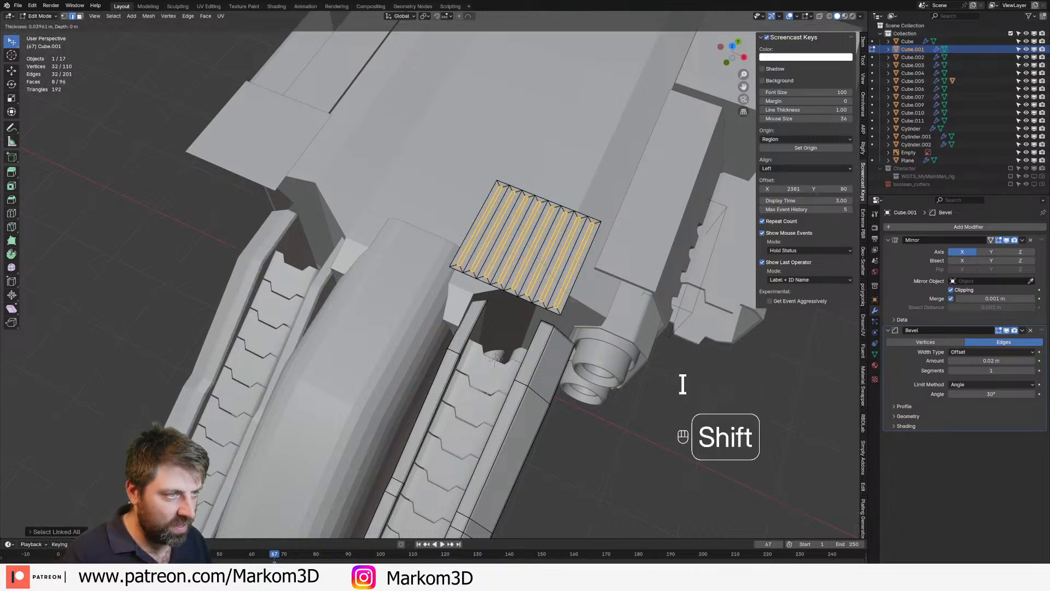
click(578, 313)
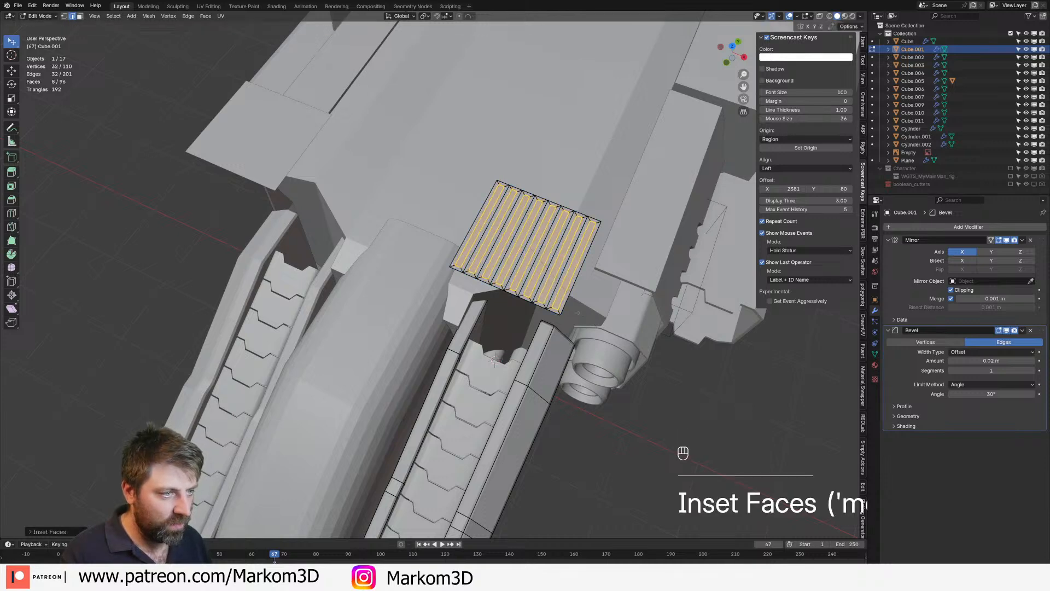
Delete the outer and dividing vertices around the inset faces, leaving eight separate strips
key(1)
alt+click(568, 298)
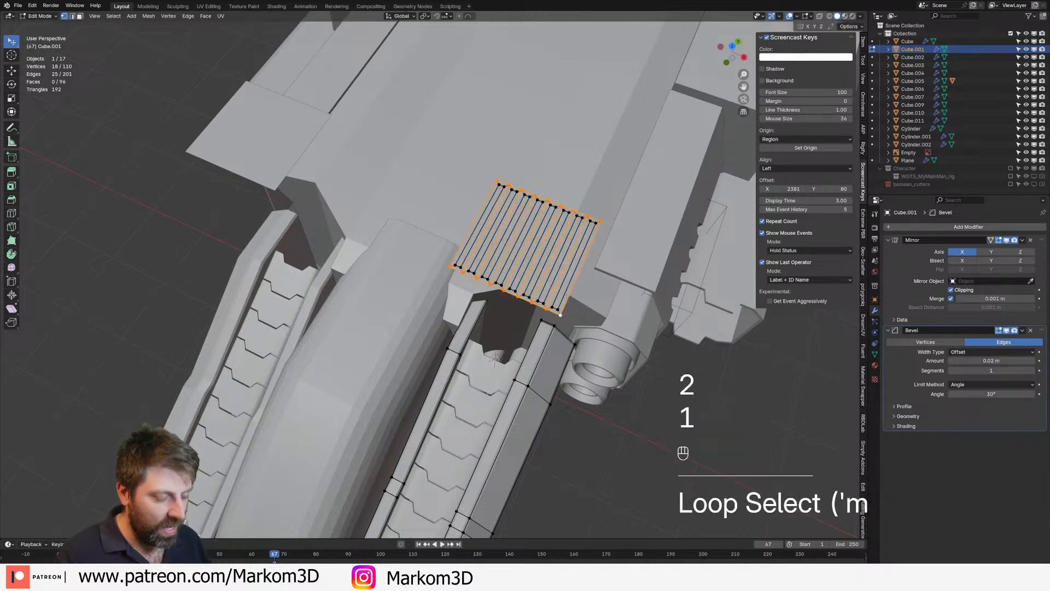
key(x)
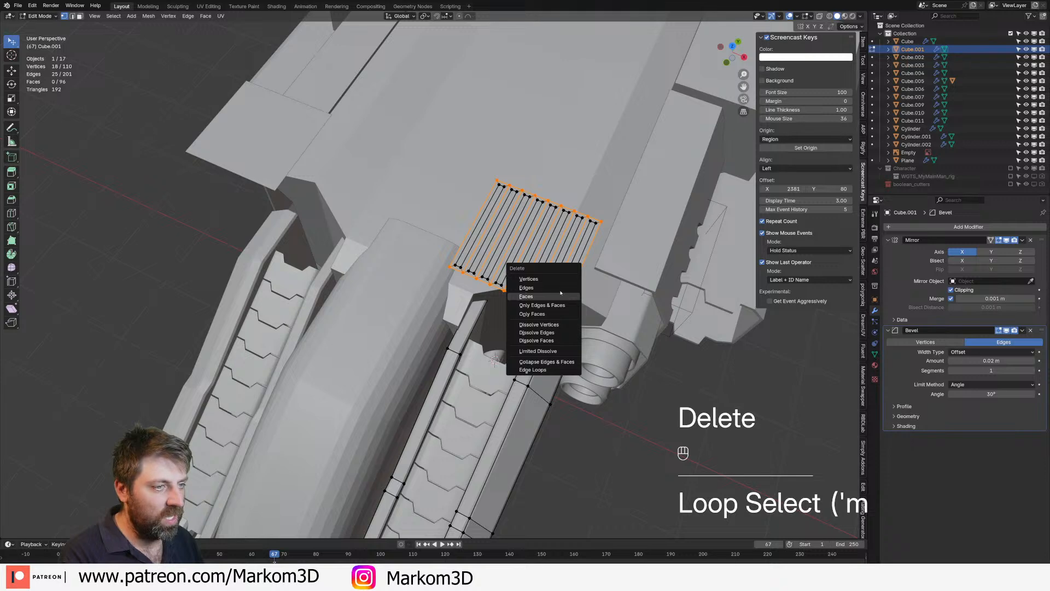
click(563, 283)
middle_drag(564, 284, 557, 277)
click(557, 276)
Select all eight strips and separate them from the rail into their own object
key(c)
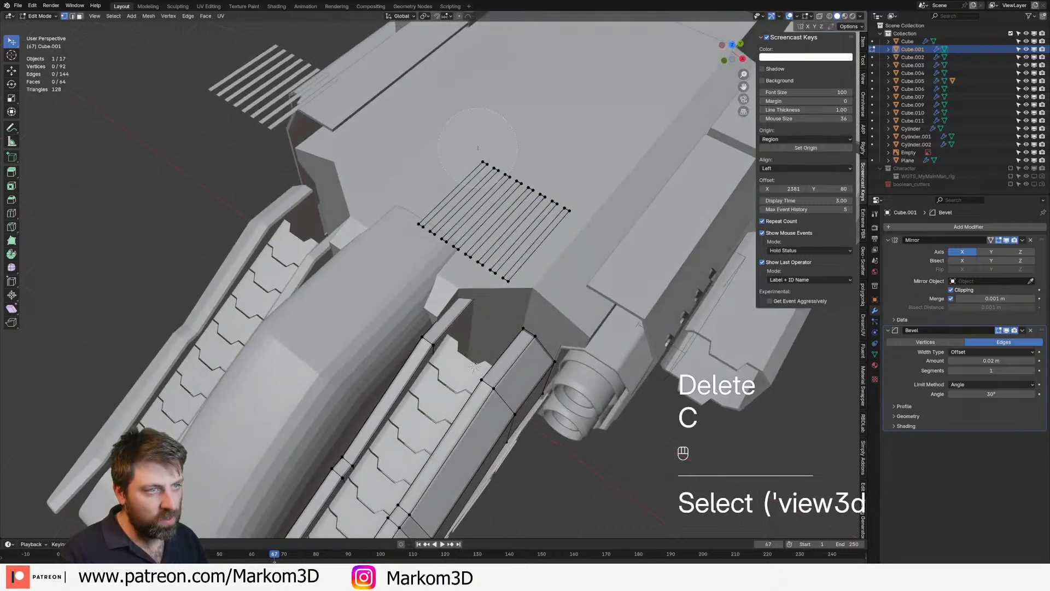
drag(526, 241, 482, 197)
key(ctrl+l)
key(p)
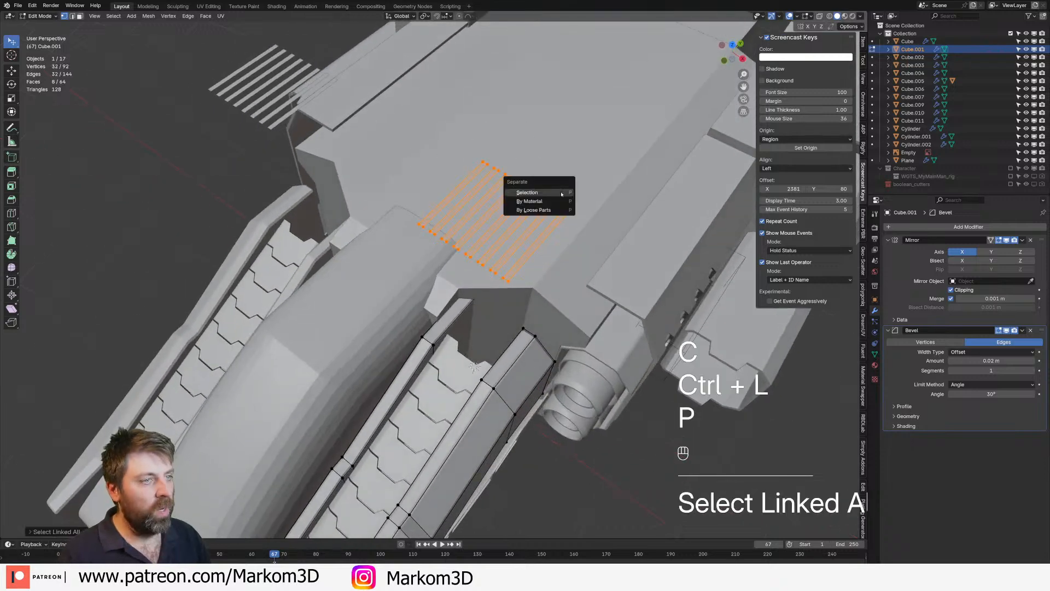
click(562, 194)
Extrude all faces of the separated strips downward to form thick slats
key(Tab)
click(533, 214)
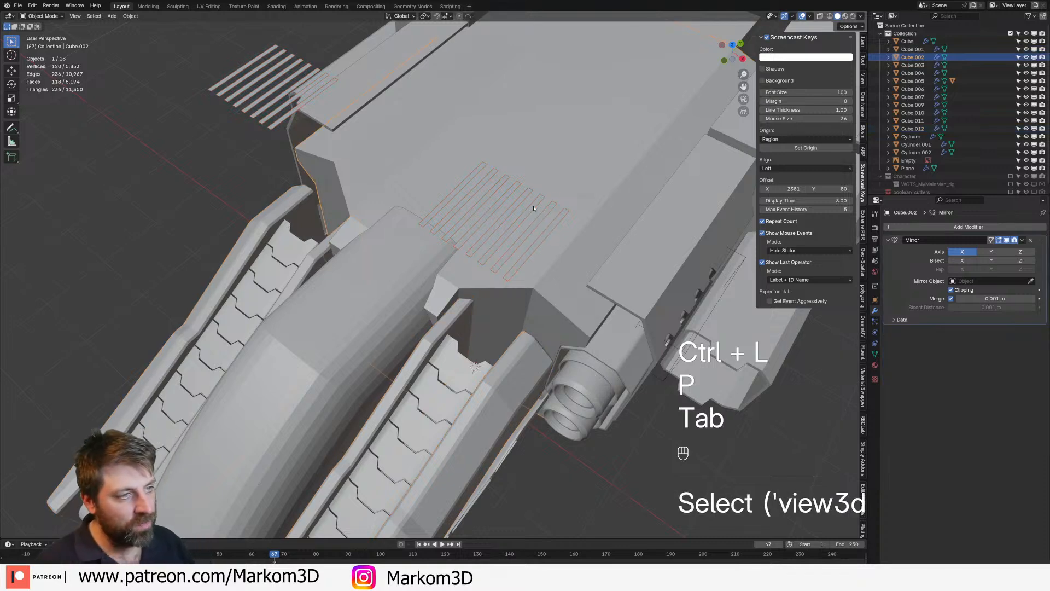
key(Tab)
key(a)
key(e)
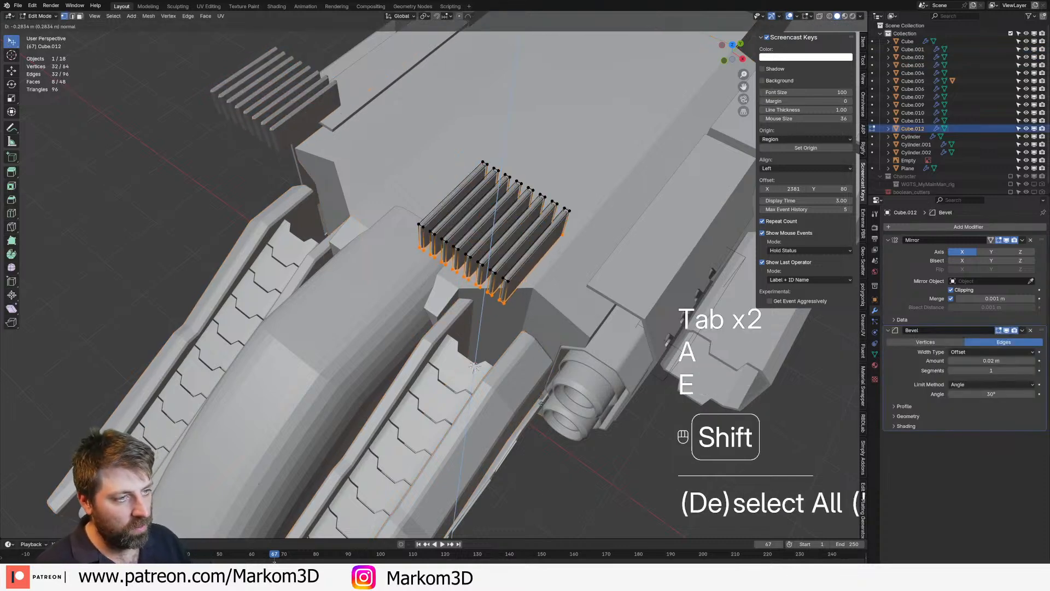
click(530, 318)
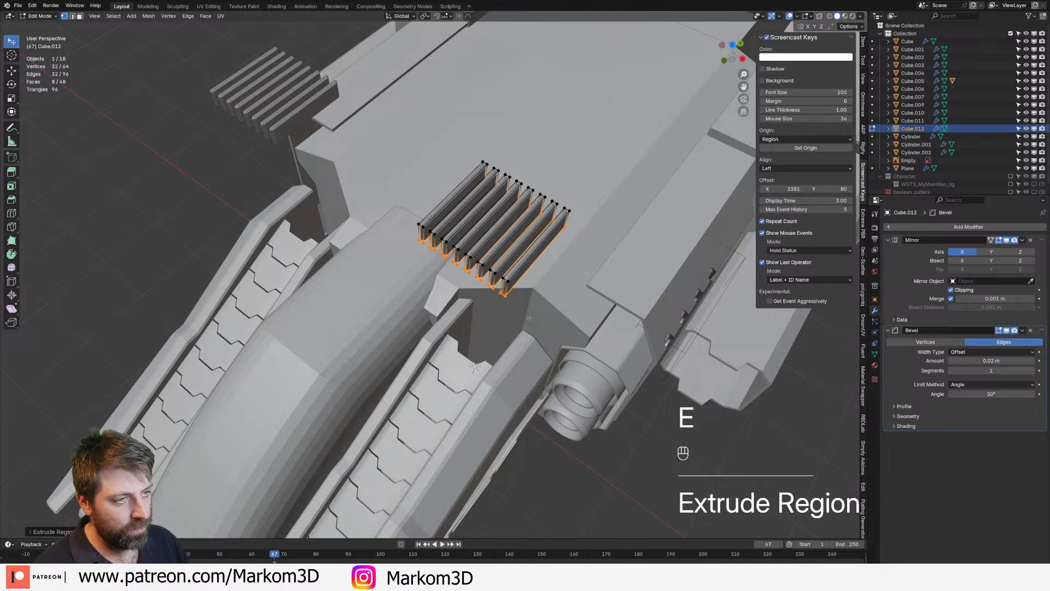
Move all the slats down into the gap behind the rail's plates and scale them to about 0.69
key(Tab)
key(Tab)
key(Tab)
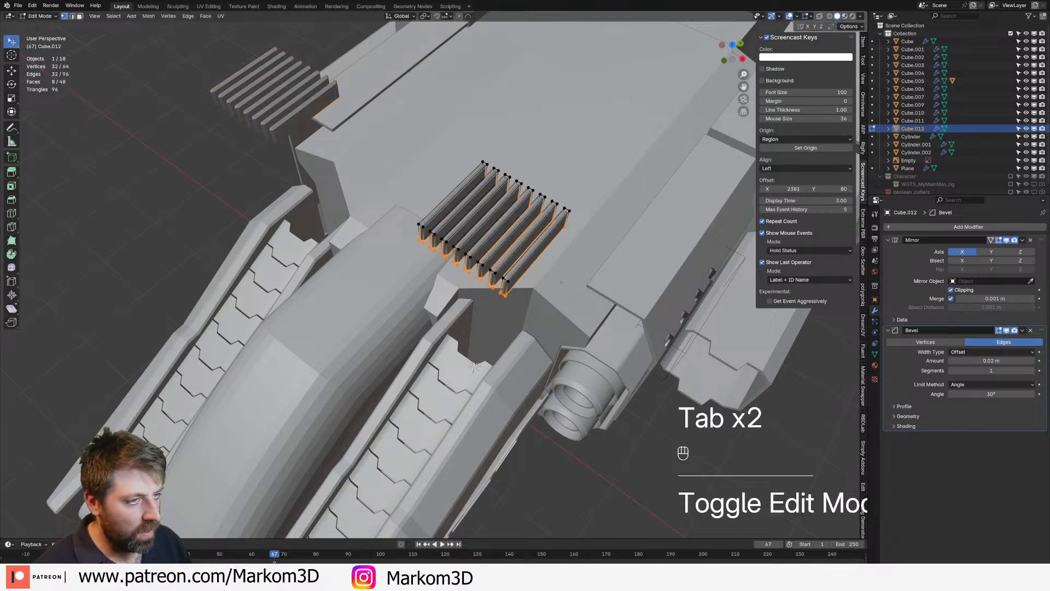
key(Tab)
key(a)
key(g)
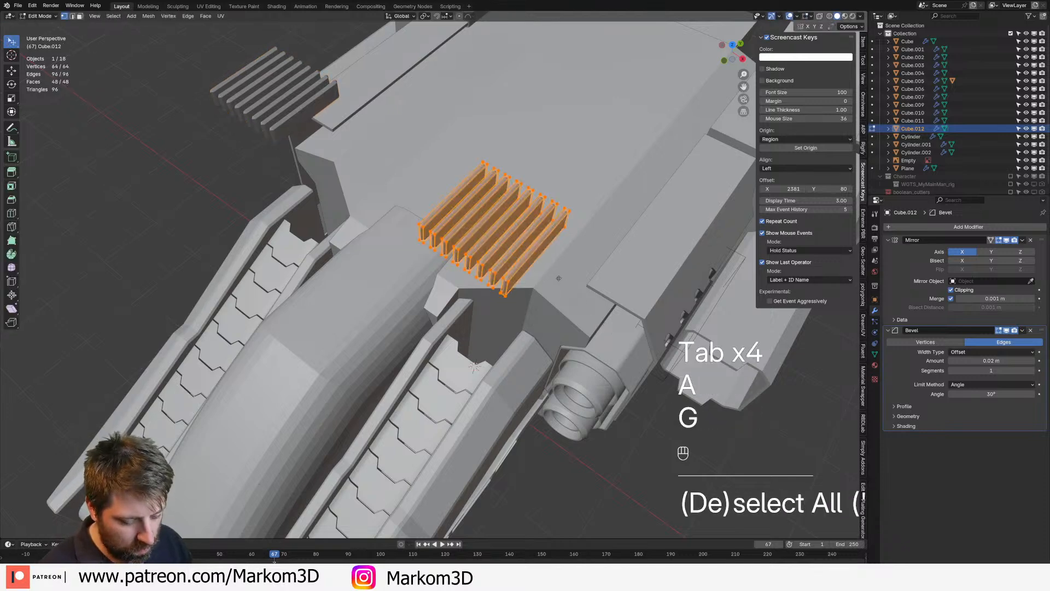
click(573, 394)
key(s)
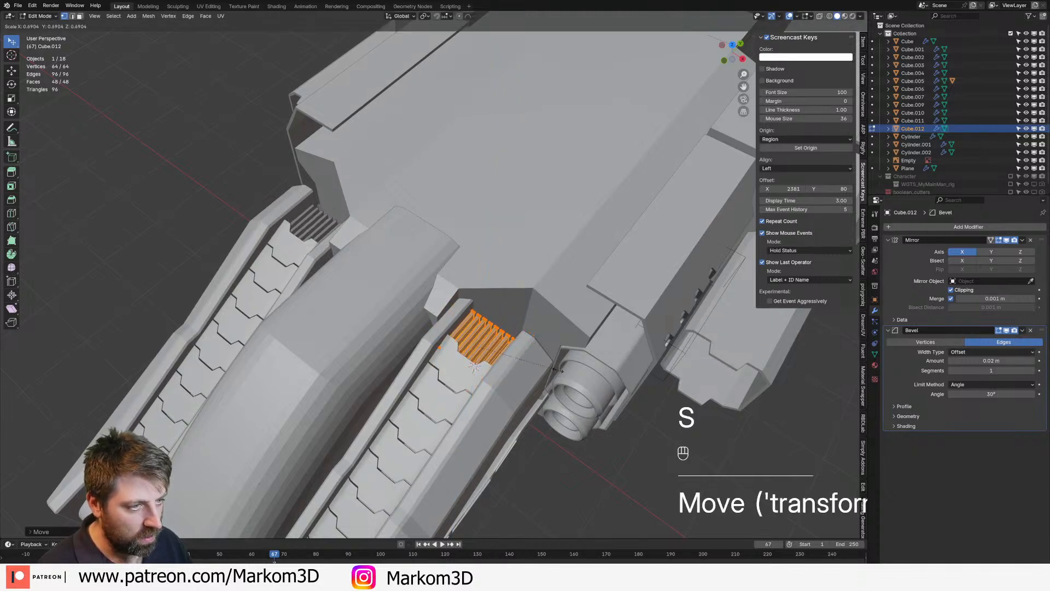
click(559, 370)
Shift the slats along Y in top view and fine-tune their placement in the gap at the rail's rear end
key(KP_7)
key(g)
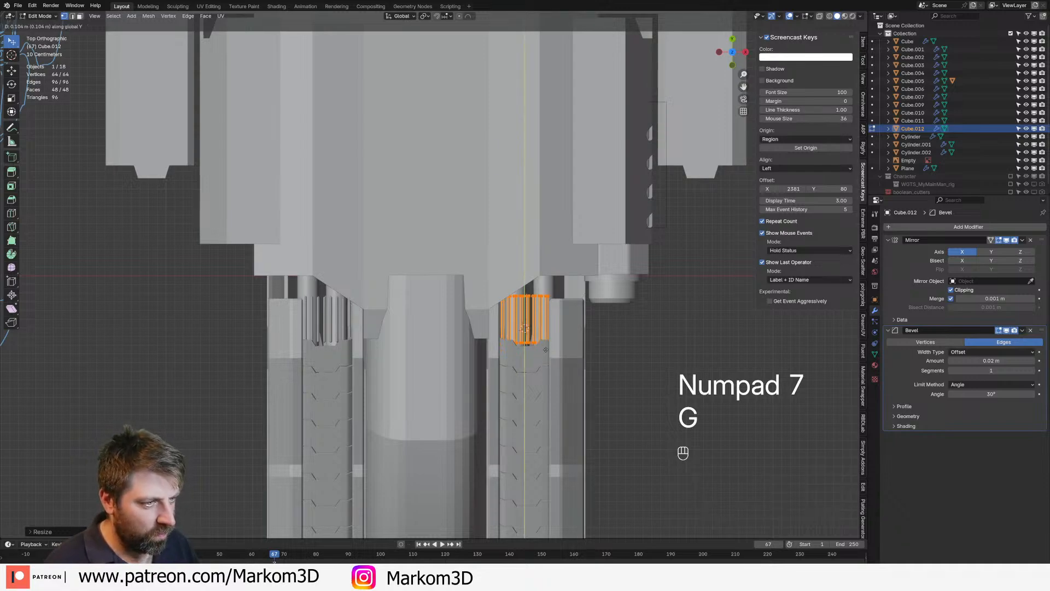
click(545, 345)
middle_drag(544, 346, 492, 321)
key(g)
click(492, 329)
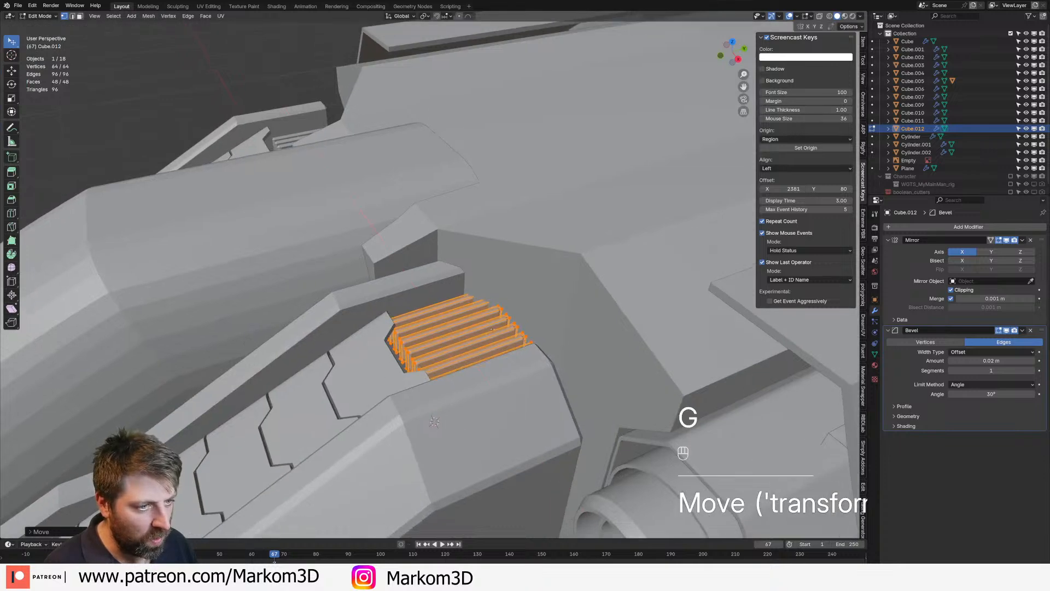
key(g)
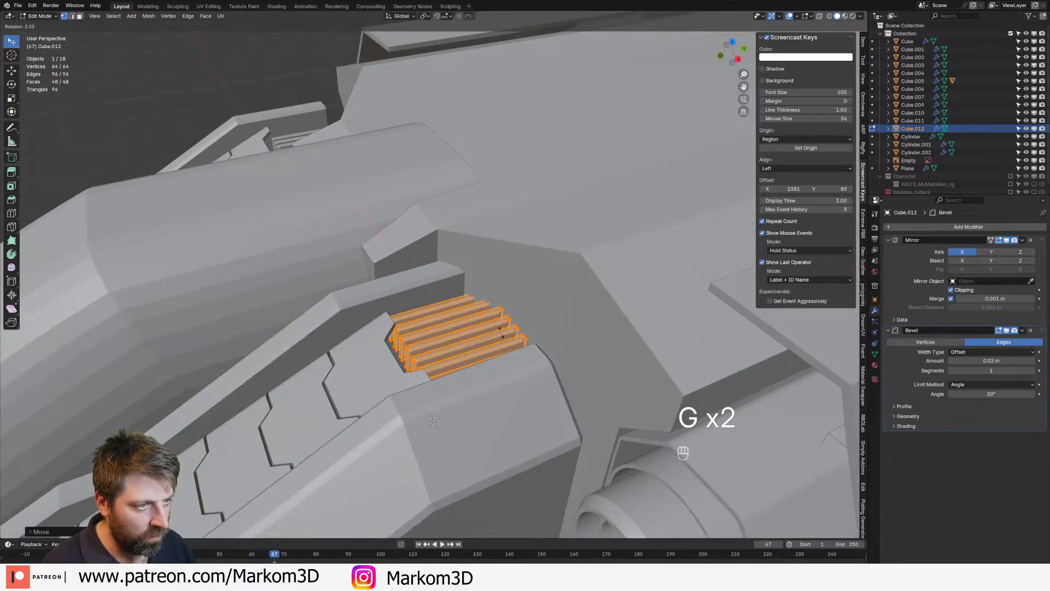
click(505, 333)
Duplicate the front end face of one slat and enlarge the copy until it spans the slats' full width
middle_drag(505, 332, 500, 285)
scroll(481, 341, up, 1)
middle_drag(402, 412, 529, 390)
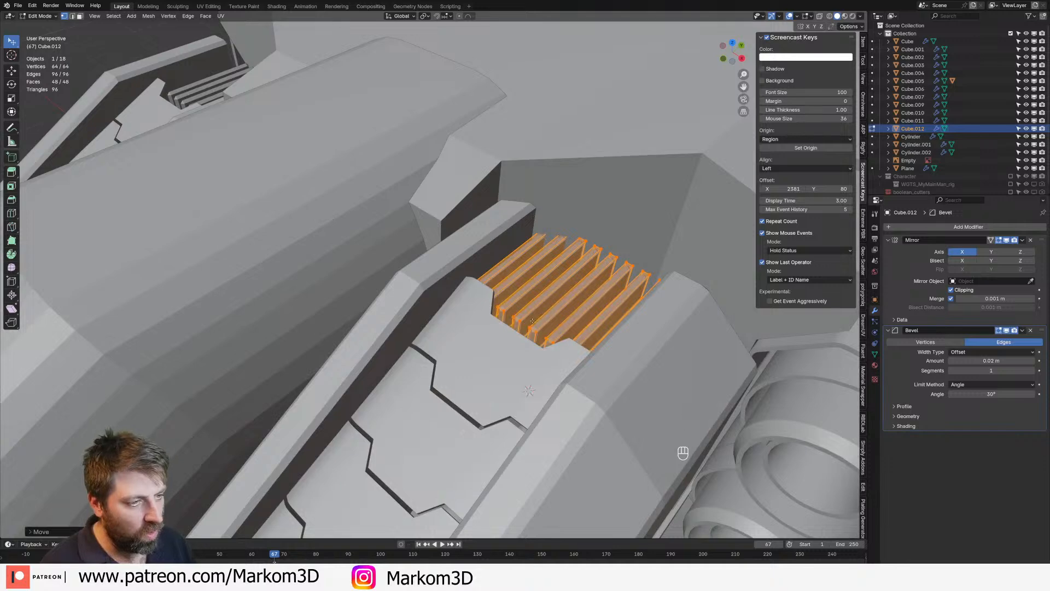
key(3)
click(529, 391)
key(KP_7)
key(shift+d)
key(s)
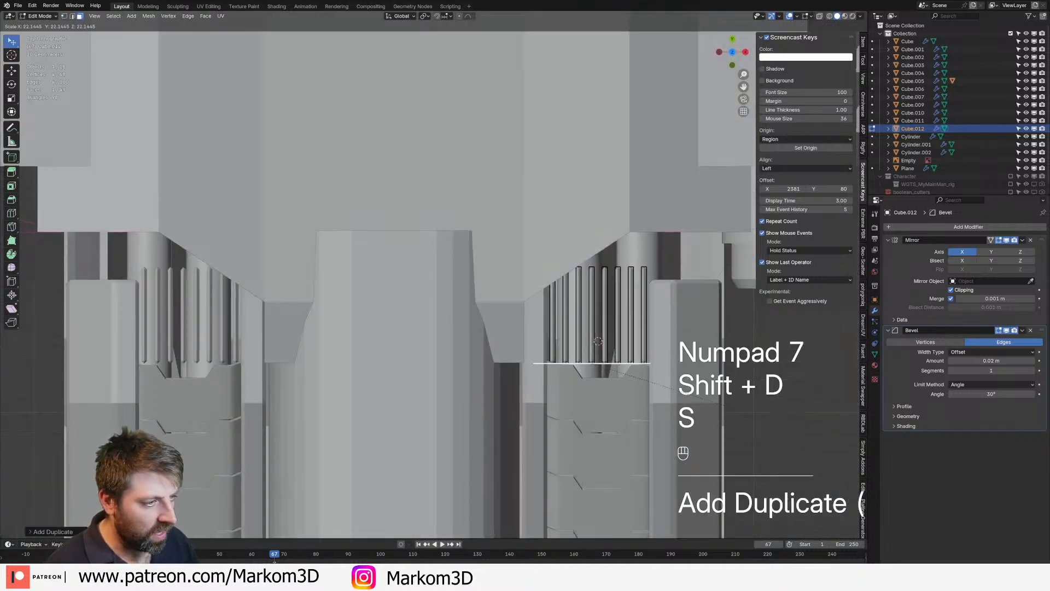
click(723, 406)
Scale the duplicated end face along Z to about 0.29 to reduce its height
middle_drag(530, 470, 506, 457)
key(s)
key(z)
right_click(596, 349)
middle_drag(629, 364, 599, 372)
scroll(599, 372, down, 6)
key(s)
key(z)
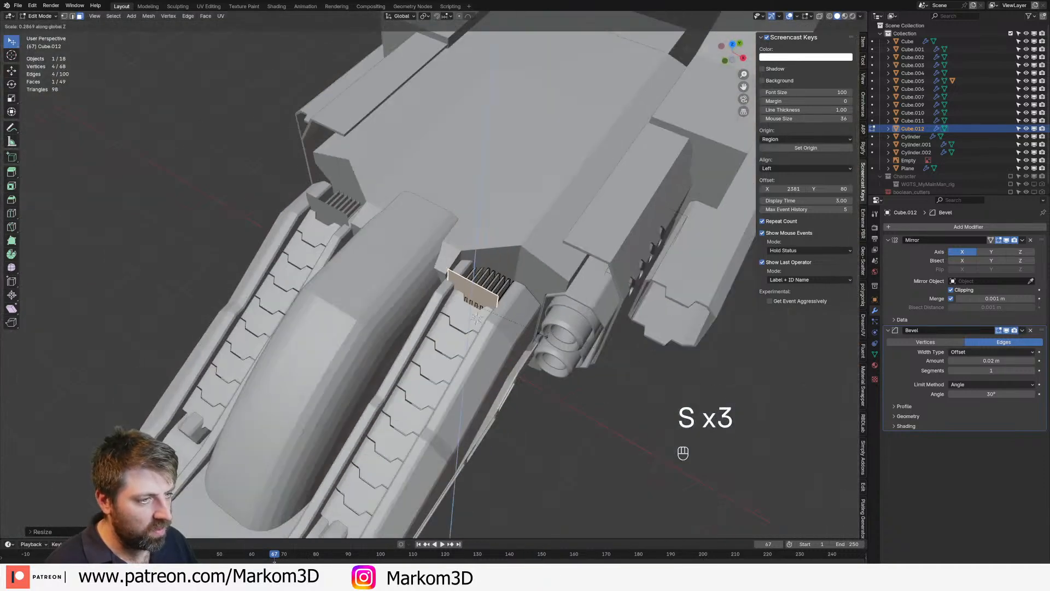
click(485, 329)
middle_drag(485, 329, 473, 358)
scroll(473, 358, up, 3)
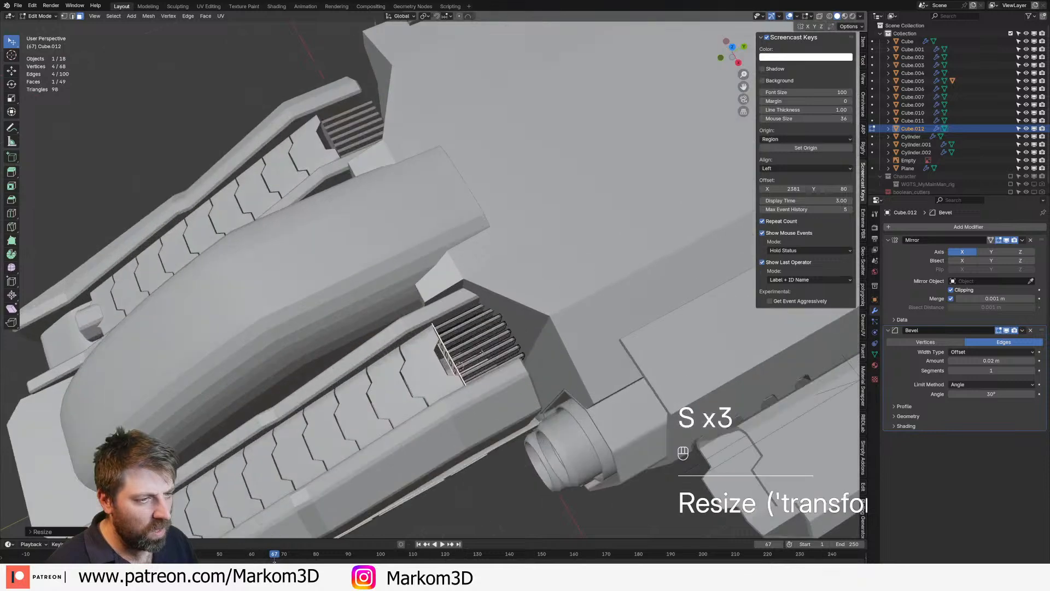
Extrude the flattened end face into a crossbar and duplicate the whole bar to the rear end of the slats
key(e)
click(460, 365)
key(ctrl+l)
key(shift+d)
click(462, 364)
middle_drag(462, 364, 371, 342)
Shift the outer face of the rear crossbar along Y and finish editing the slats
key(3)
click(410, 345)
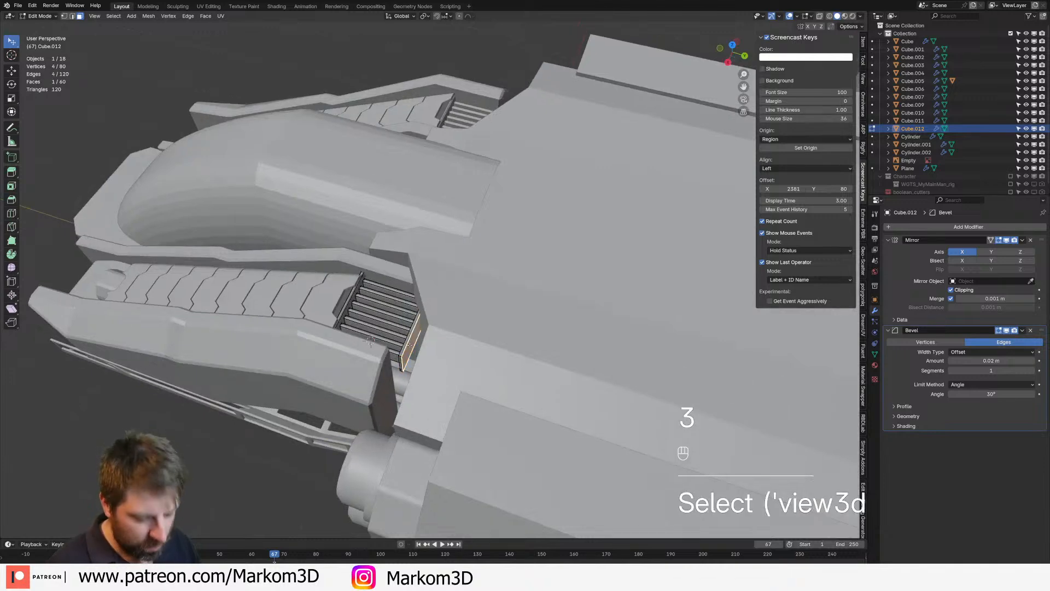
key(g)
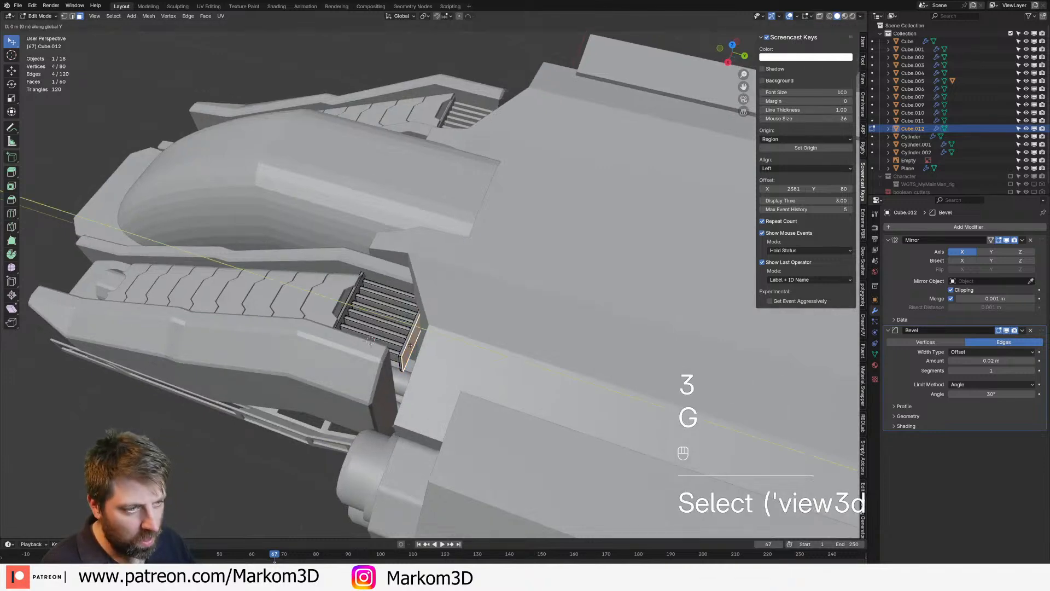
click(428, 358)
scroll(429, 358, down, 4)
key(Tab)
middle_drag(429, 359, 506, 353)
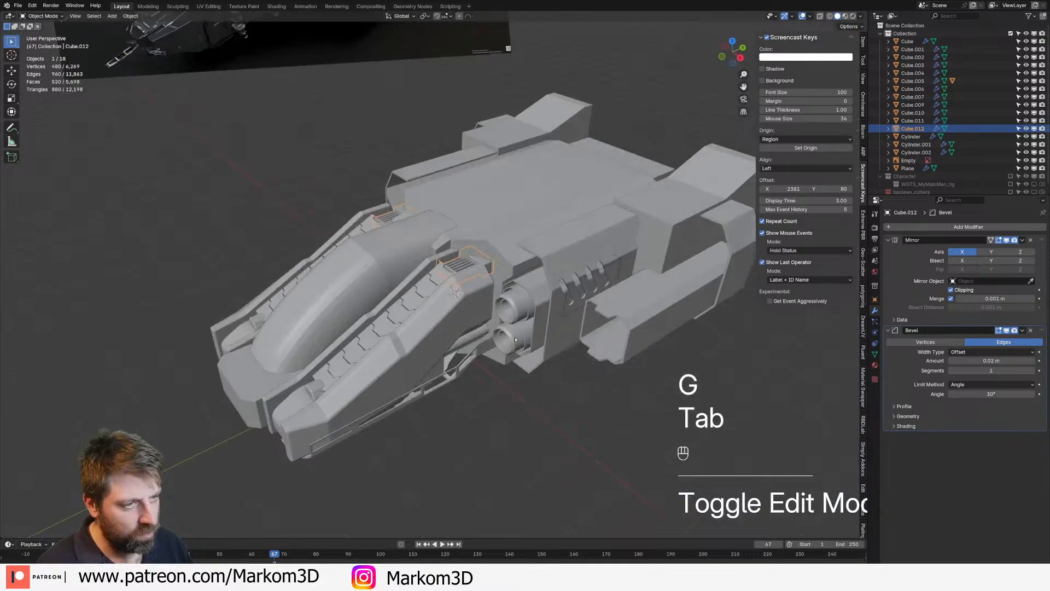
Duplicate the ribbed cylinder beneath the rail and place the copy between the rail's rear end and the engines in right view
scroll(500, 339, up, 5)
middle_drag(492, 298, 506, 331)
middle_drag(506, 331, 547, 471)
click(505, 378)
key(Tab)
middle_drag(547, 470, 515, 449)
click(518, 447)
click(525, 462)
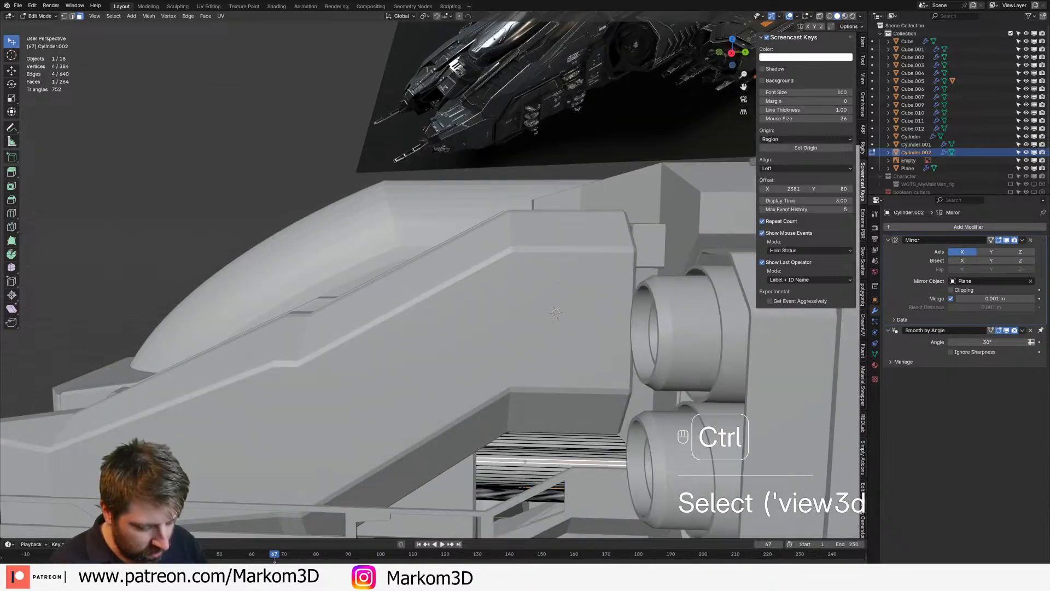
key(ctrl+l)
key(KP_3)
key(shift+d)
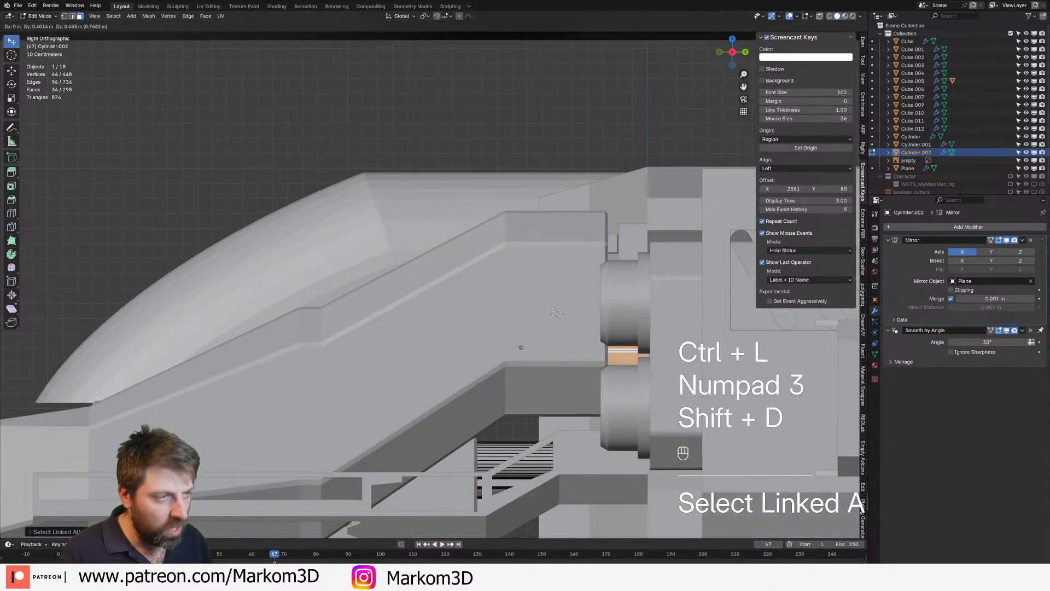
click(604, 275)
Shorten the copied cylinder along Y in wireframe shading
key(z)
click(634, 301)
shift+middle_drag(636, 304, 487, 325)
key(s)
right_click(651, 310)
key(s)
right_click(689, 309)
key(s)
key(y)
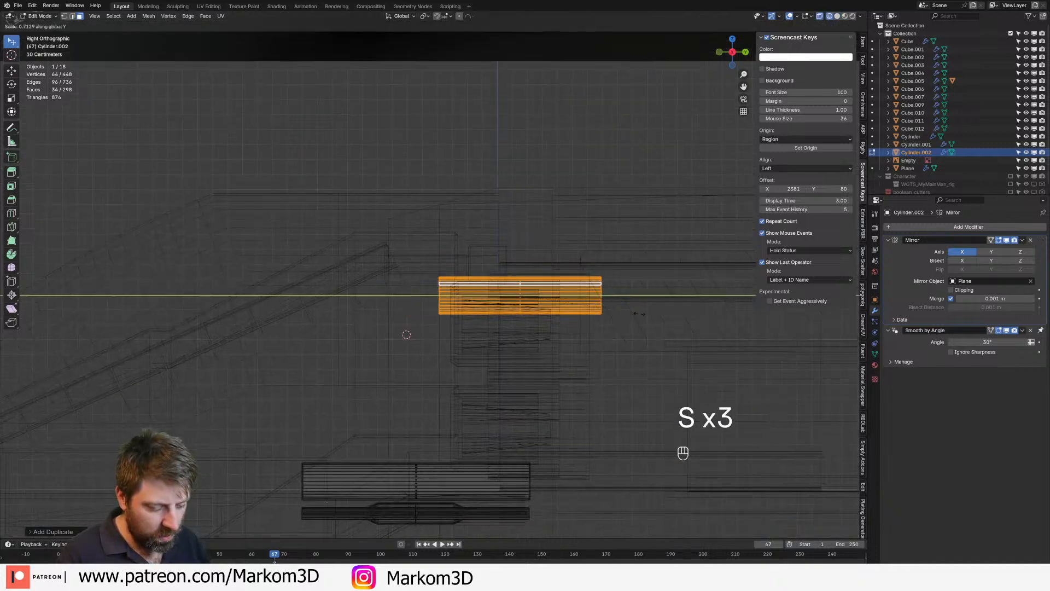
click(551, 304)
Move the shortened cylinder into the gap above the engines and adjust its length along Y
key(g)
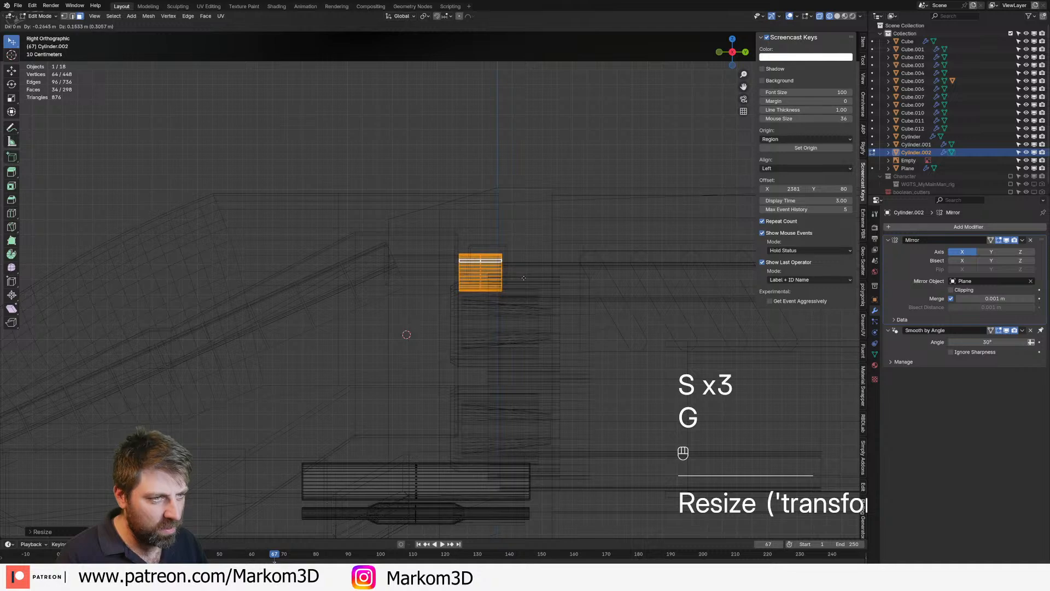
click(509, 281)
key(s)
key(y)
click(563, 286)
Reposition the short cylinder from top view in solid shading and adjust its height along Z
key(KP_7)
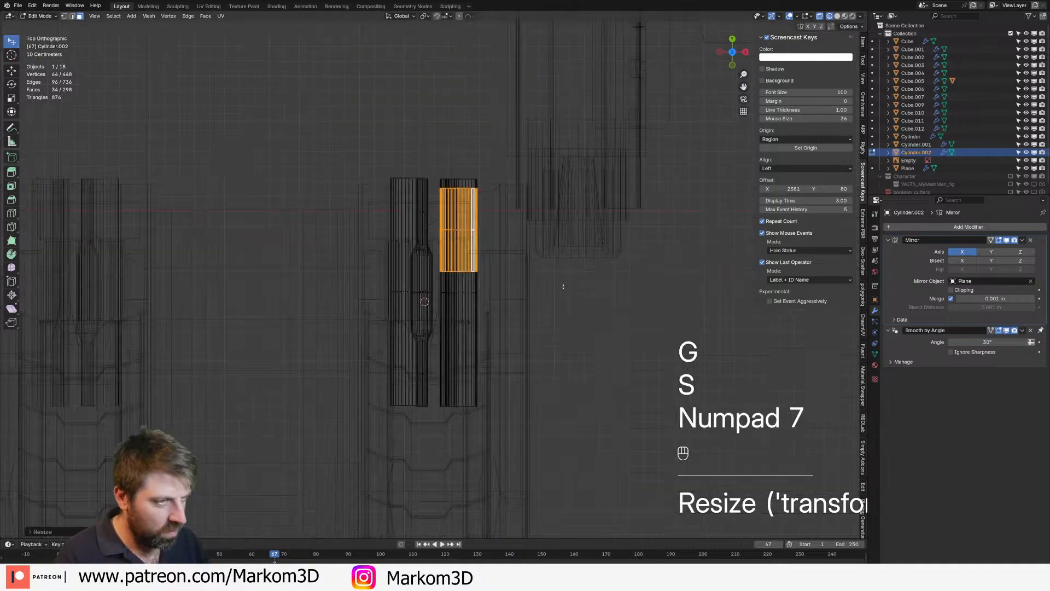
key(z)
click(607, 286)
mouse_move(546, 280)
shift+middle_down()
mouse_move(550, 302)
mouse_move(578, 285)
mouse_move(528, 265)
shift+middle_up()
key(g)
click(589, 300)
key(g)
click(534, 261)
key(g)
key(z)
click(533, 274)
Duplicate the short cylinder downward along Z, beside the upper engine
key(shift+d)
key(z)
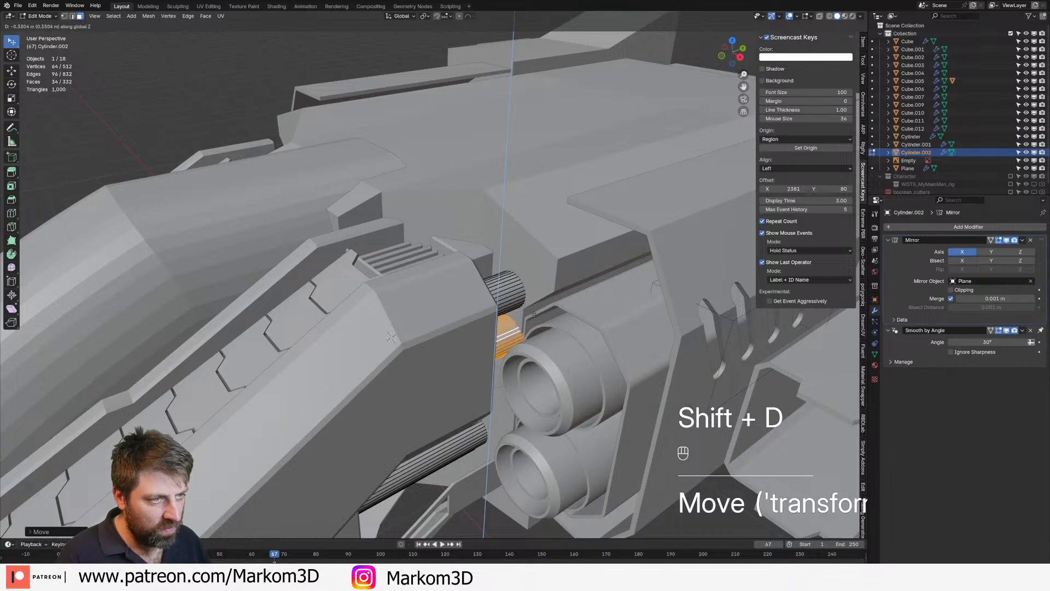
click(535, 352)
middle_drag(535, 351, 554, 335)
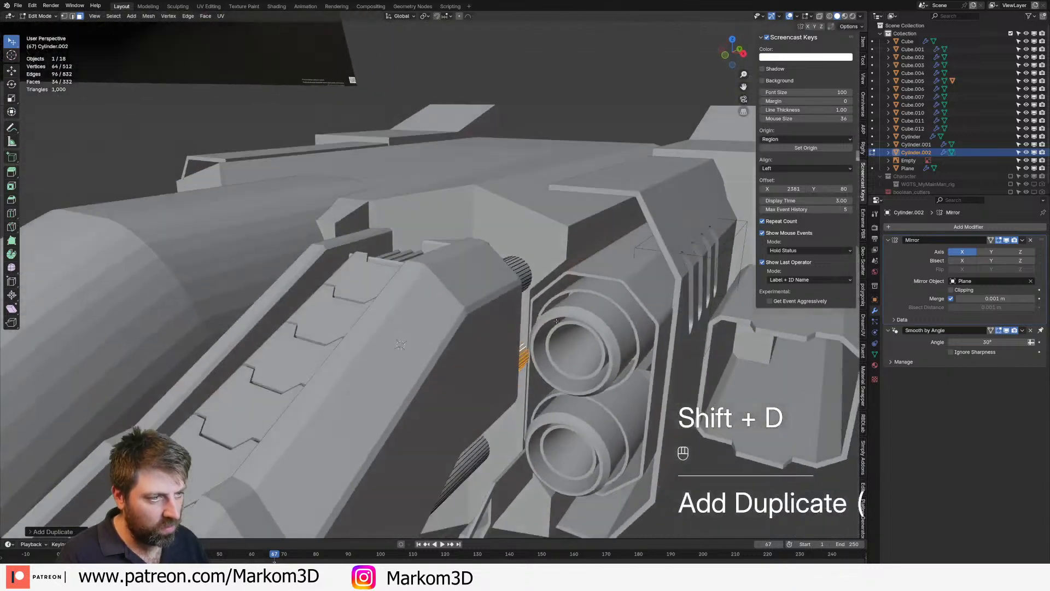
Select both short cylinders and scale them down on X and Z, keeping their Y length
shift+click(528, 275)
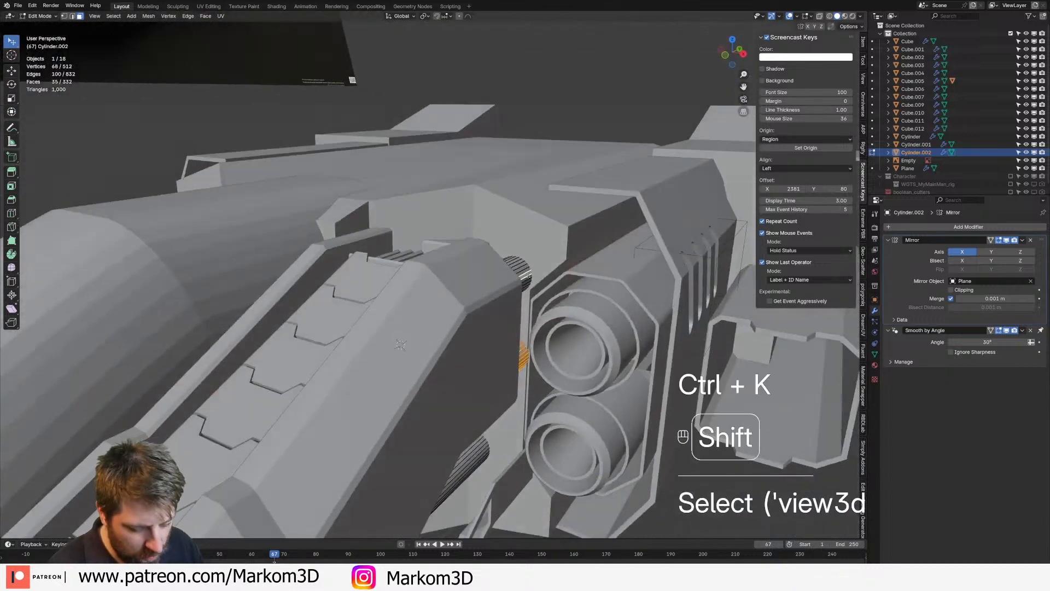
key(shift+s)
key(Escape)
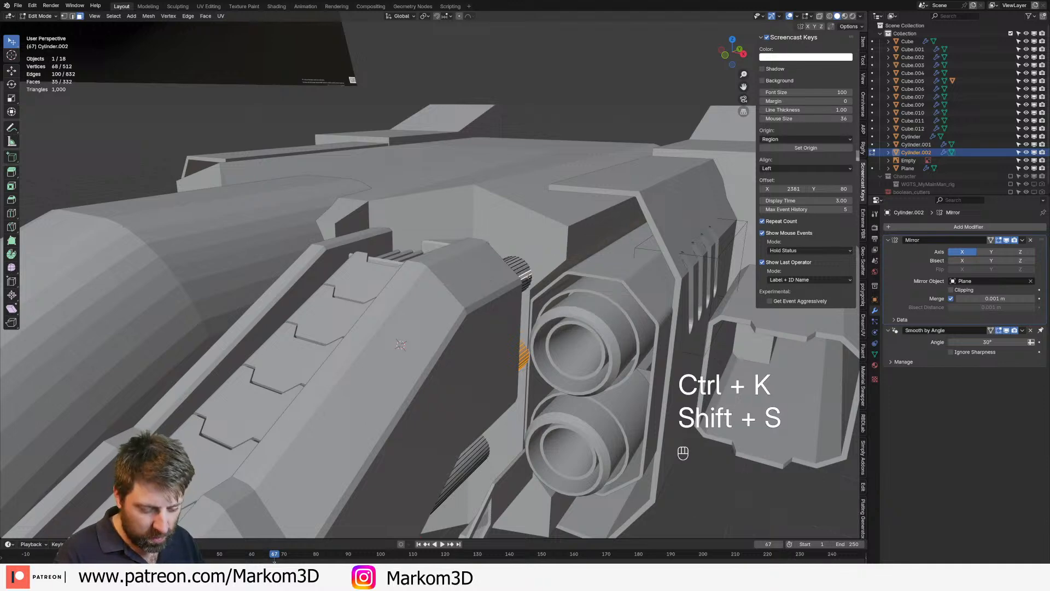
key(ctrl+l)
key(s)
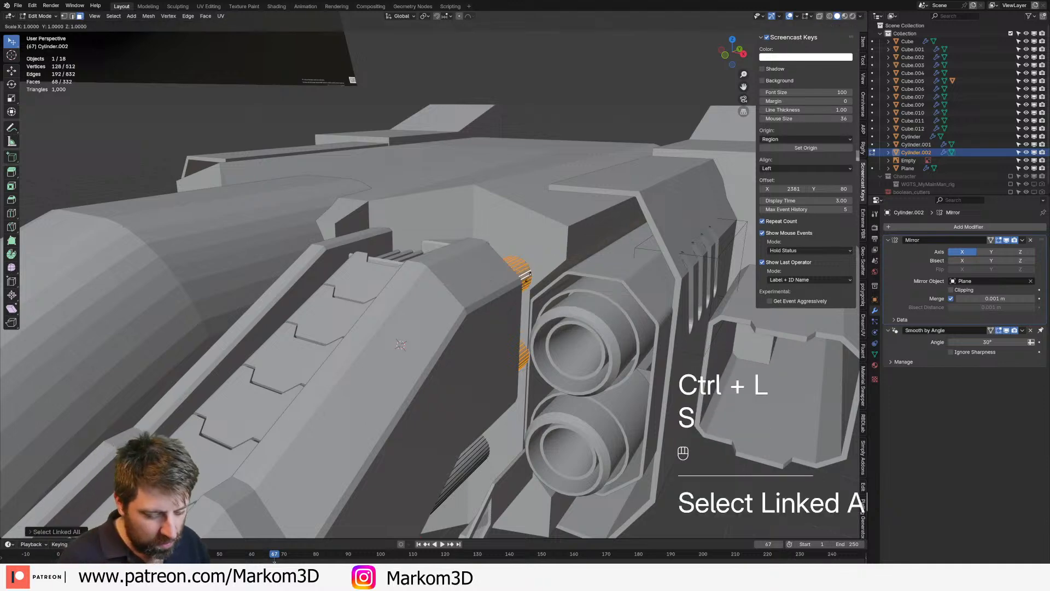
key(shift+y)
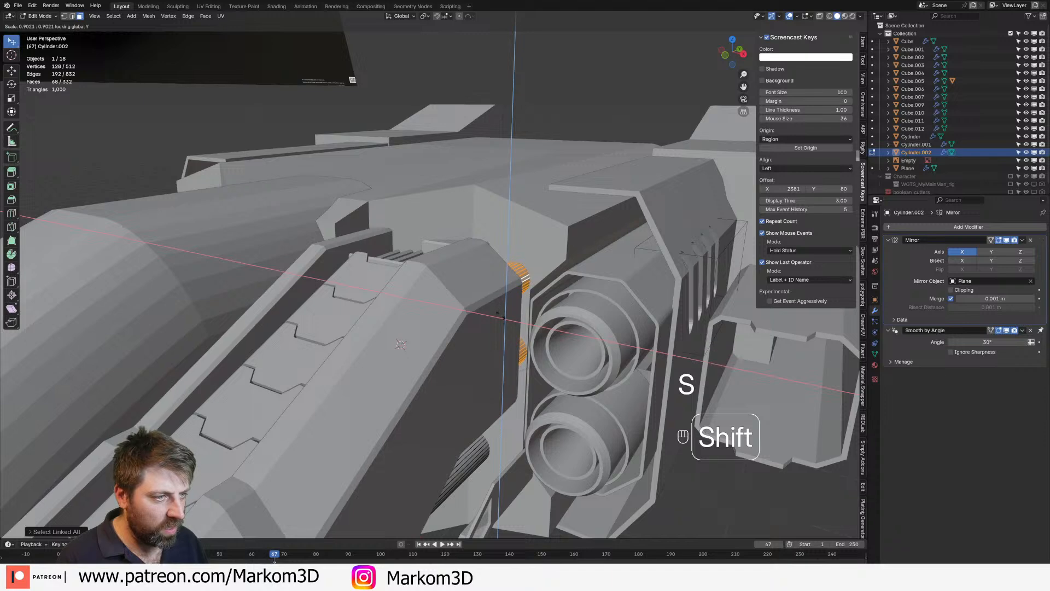
click(509, 320)
middle_drag(510, 320, 484, 290)
key(h)
key(x)
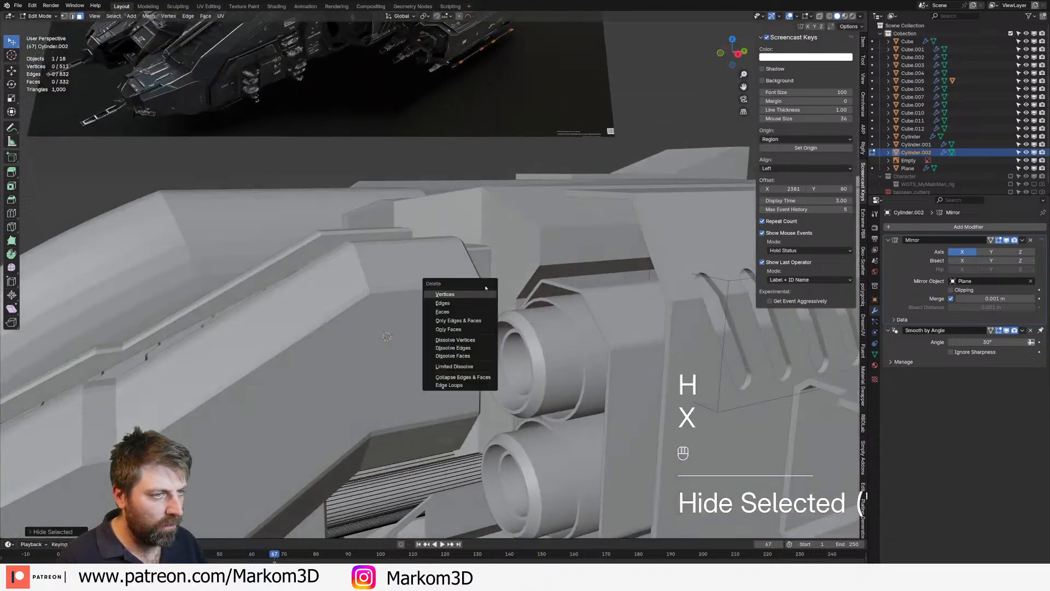
key(ctrl+z)
Adjust the height of both short cylinders along Z
key(g)
key(z)
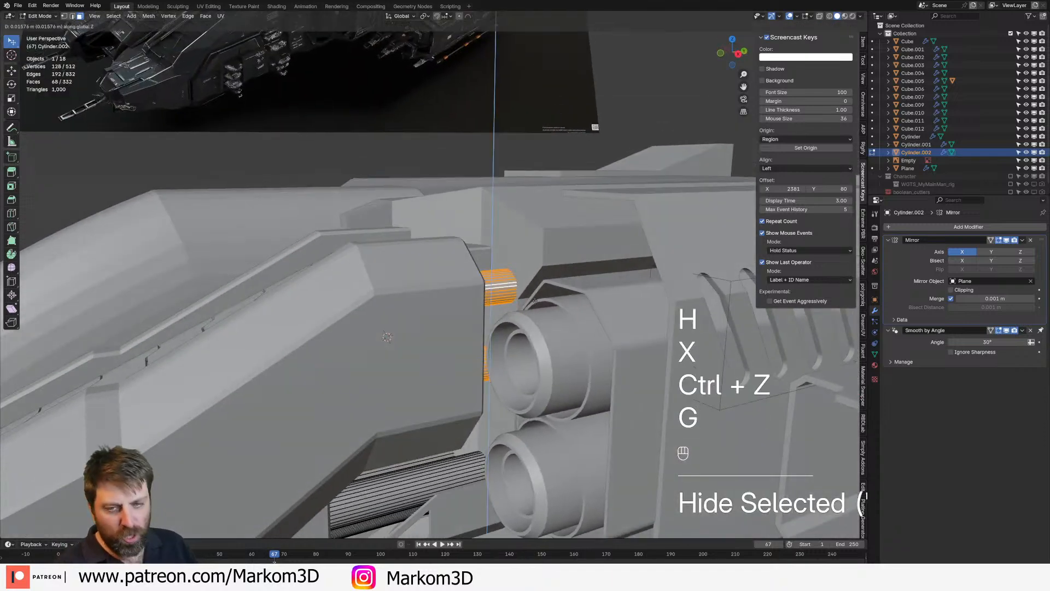
click(535, 295)
middle_drag(535, 294, 547, 345)
scroll(550, 361, up, 2)
middle_drag(553, 383, 560, 357)
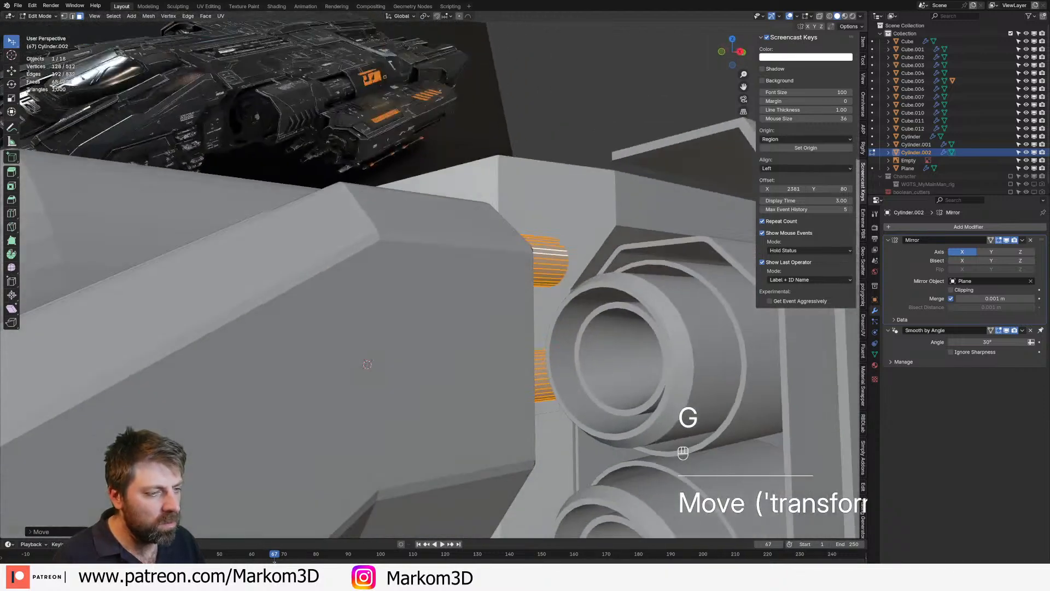
Move only the lower short cylinder along Z to adjust its spacing from the upper one
click(543, 371)
key(ctrl+l)
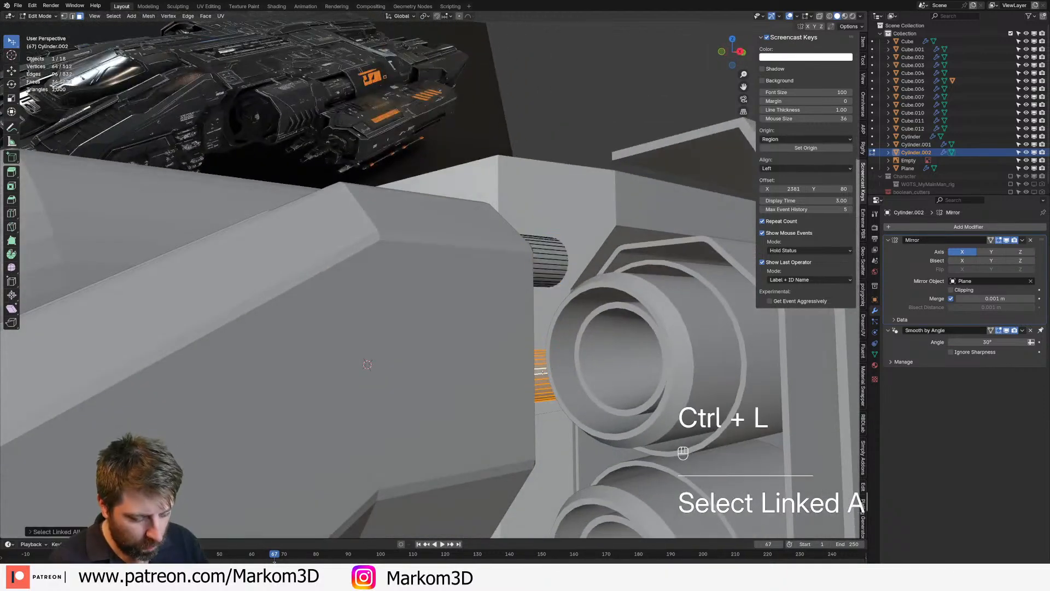
key(g)
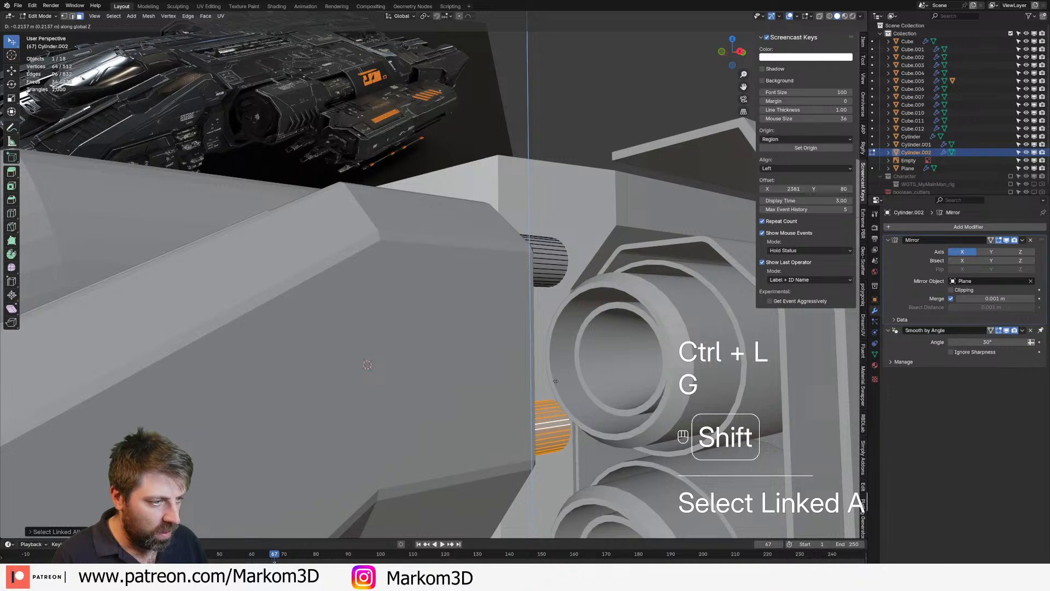
click(555, 367)
Shift both short cylinders together along Y in the gap behind the rail and finish editing
middle_drag(556, 368, 446, 394)
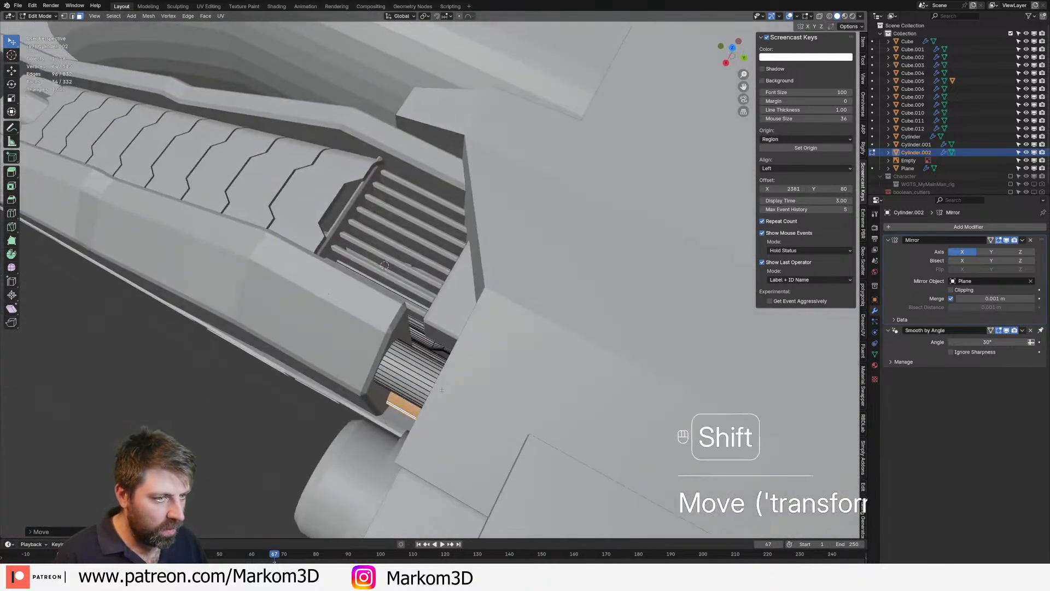
shift+click(387, 366)
key(ctrl+l)
key(g)
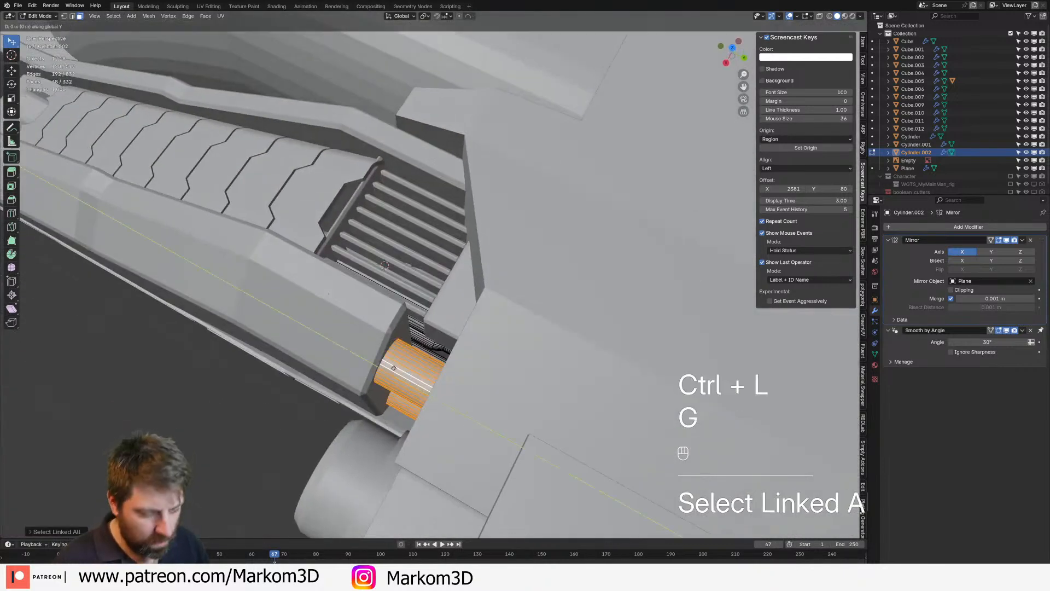
shift+click(437, 342)
key(Tab)
Deselect the cylinders, save the file and switch the viewport to rendered shading
scroll(439, 342, down, 6)
click(356, 436)
middle_drag(357, 436, 432, 205)
scroll(475, 372, down, 5)
click(477, 380)
key(ctrl+s)
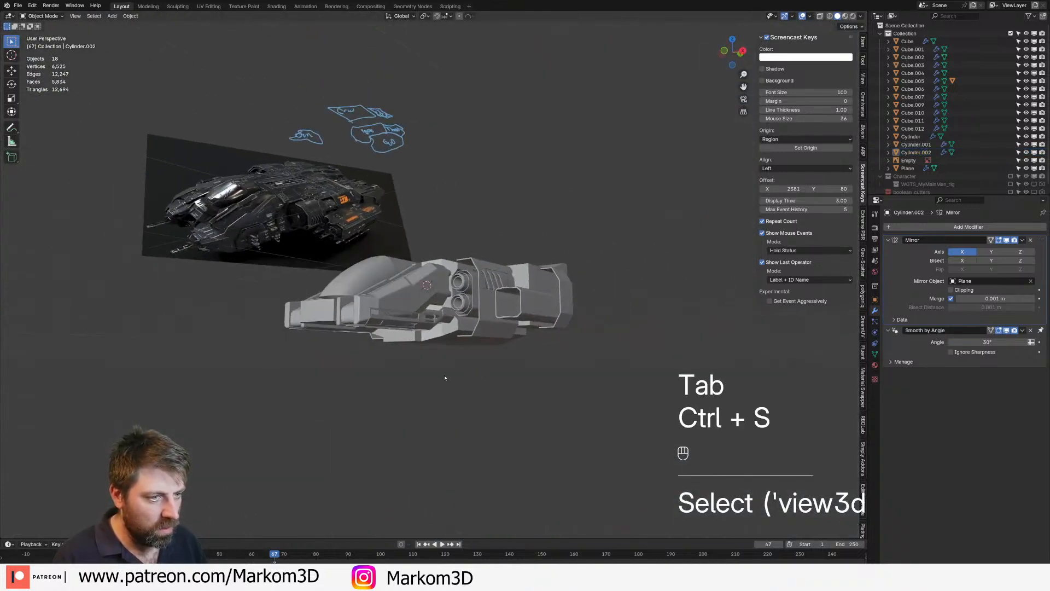
middle_drag(450, 377, 383, 413)
click(852, 16)
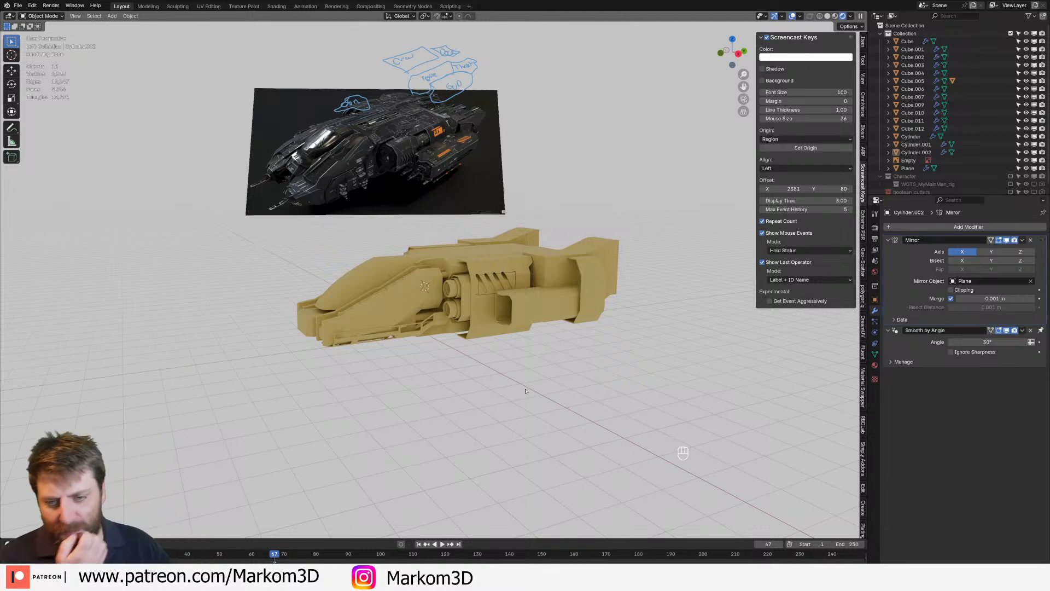
Duplicate the narrow vertical face on the side hull below the cockpit rail and scale the copy down
middle_drag(526, 391, 571, 372)
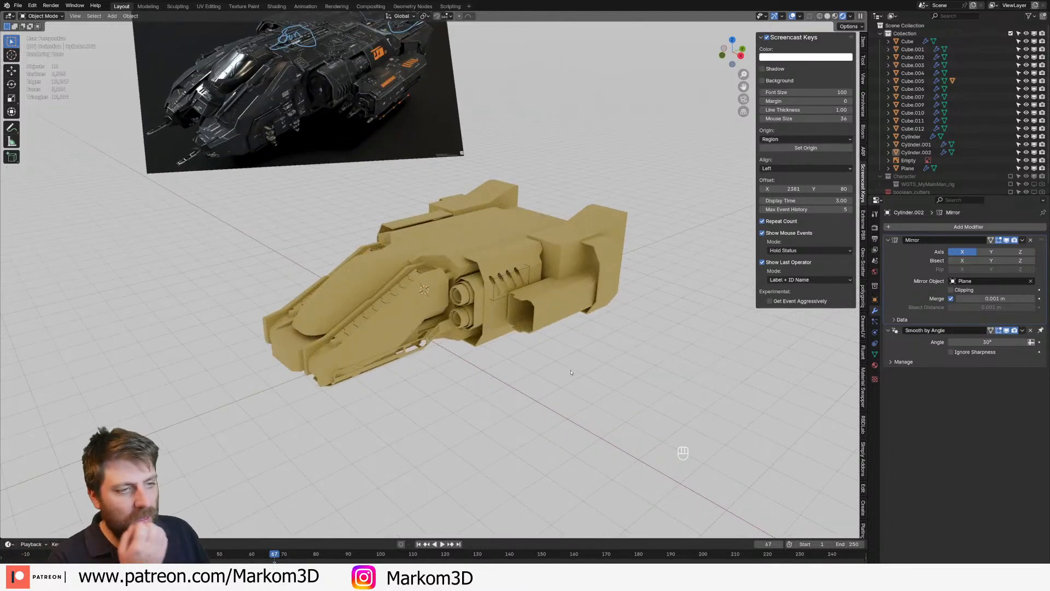
middle_drag(394, 341, 377, 263)
shift+middle_drag(436, 355, 494, 444)
scroll(485, 463, up, 1)
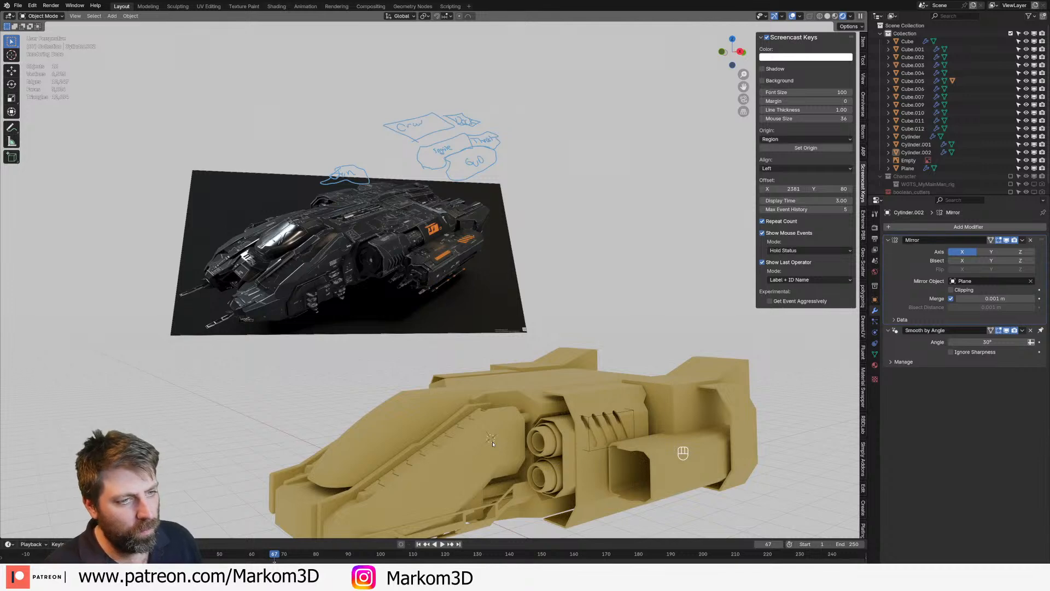
shift+middle_drag(492, 444, 499, 317)
click(458, 438)
key(Tab)
key(3)
click(504, 448)
scroll(495, 391, up, 4)
key(shift+d)
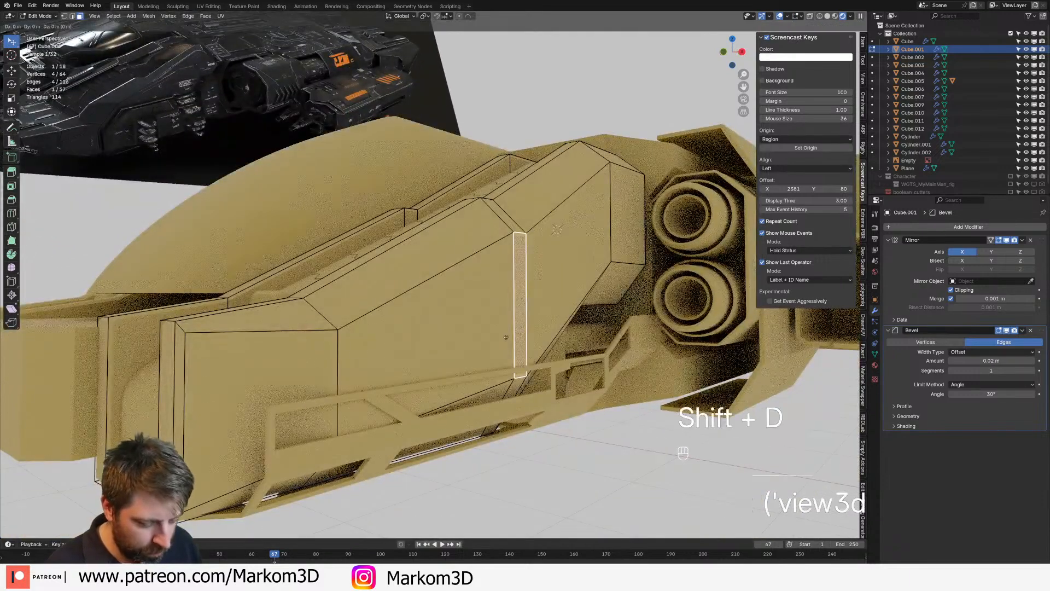
right_click(507, 337)
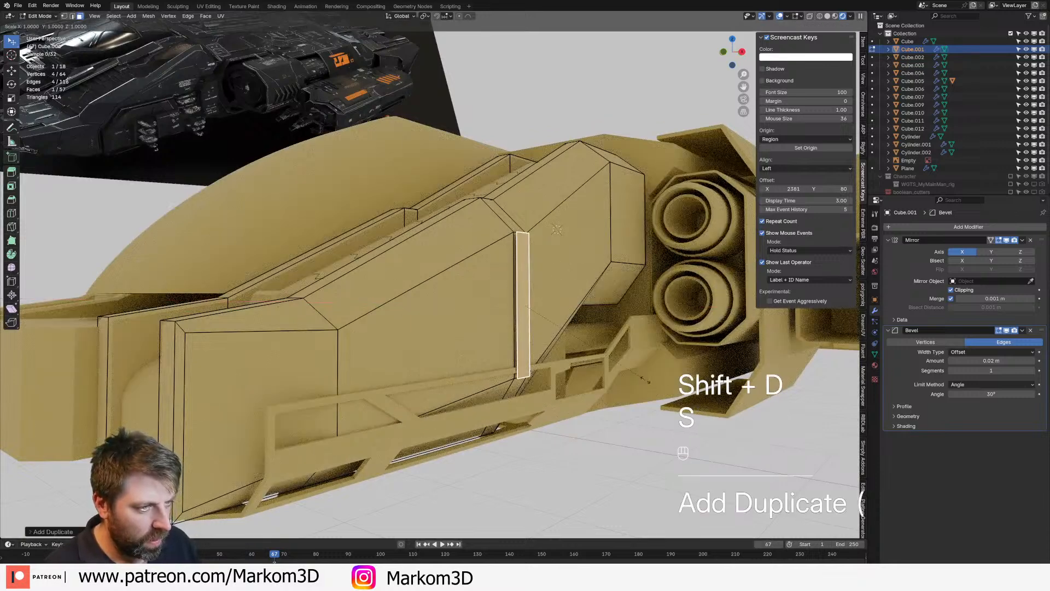
key(s)
click(555, 336)
Lower the copied face along Z and extrude its front edge forward along Y into a rectangular panel
key(g)
middle_drag(555, 336, 553, 350)
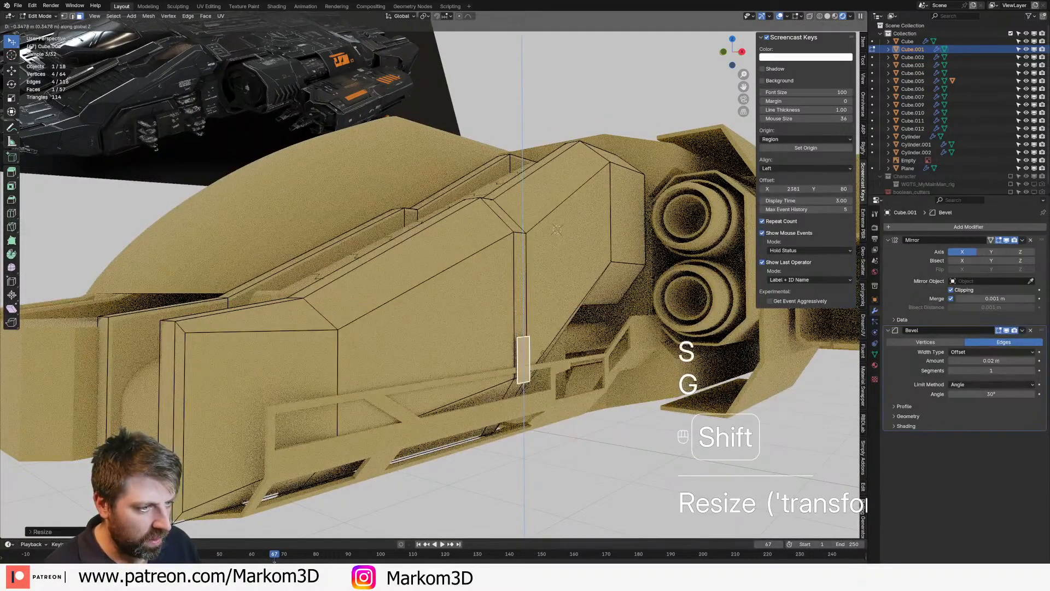
click(541, 300)
key(2)
click(521, 349)
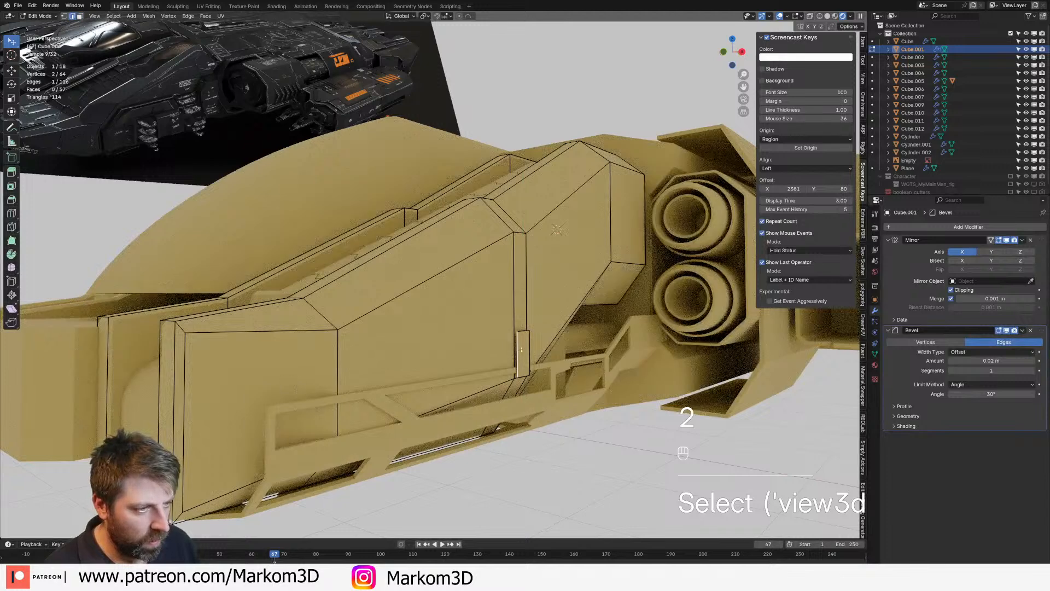
key(e)
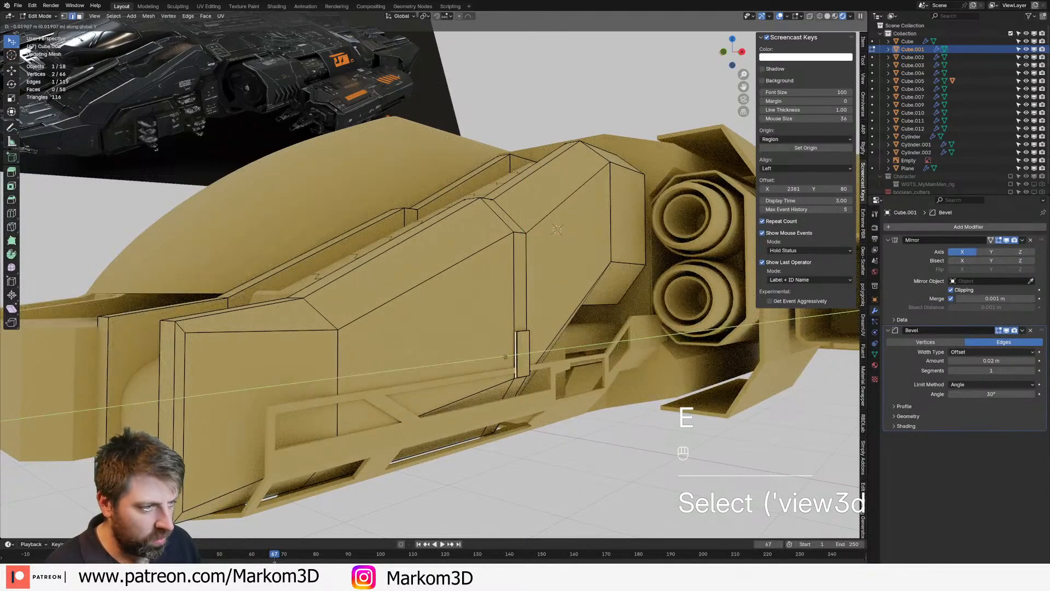
click(434, 362)
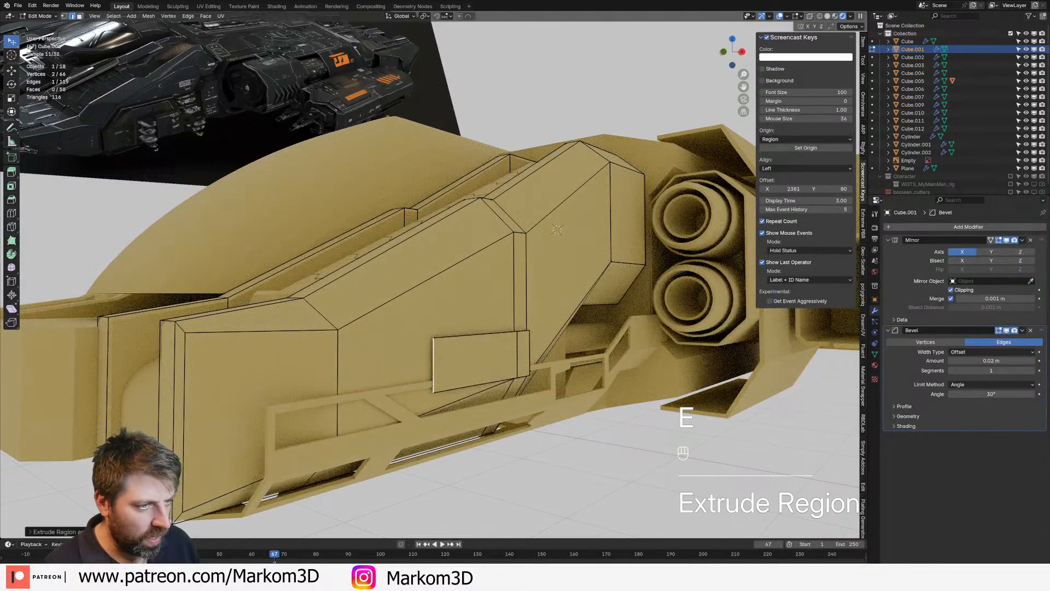
Loop-cut the side panel lengthwise, bevel the cut into two edges and shift the upper front edge along Y for a stepped outline
key(ctrl+r)
click(436, 361)
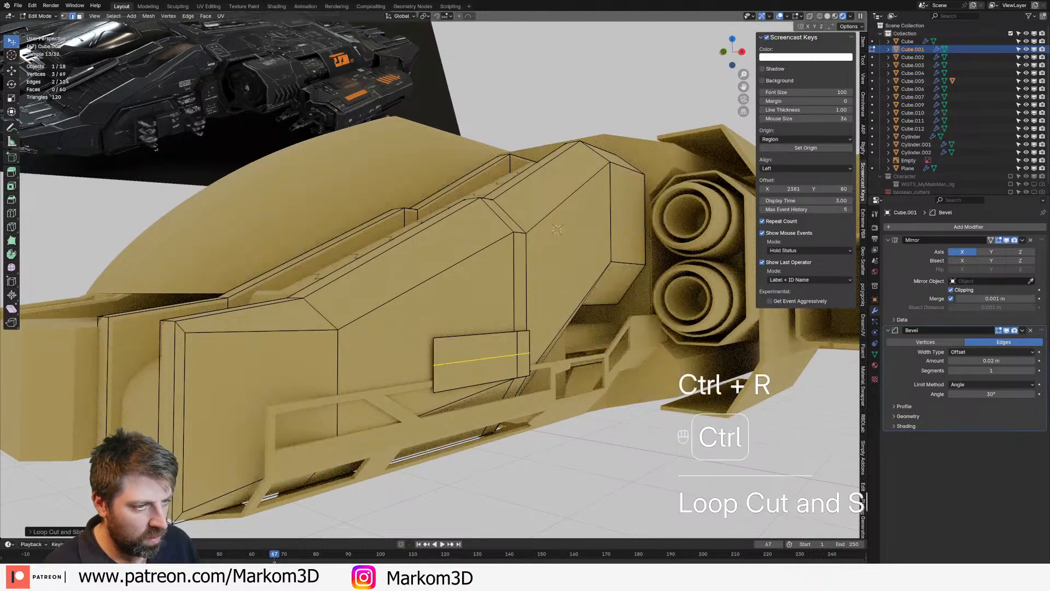
key(ctrl+b)
click(438, 358)
key(1)
key(2)
click(434, 349)
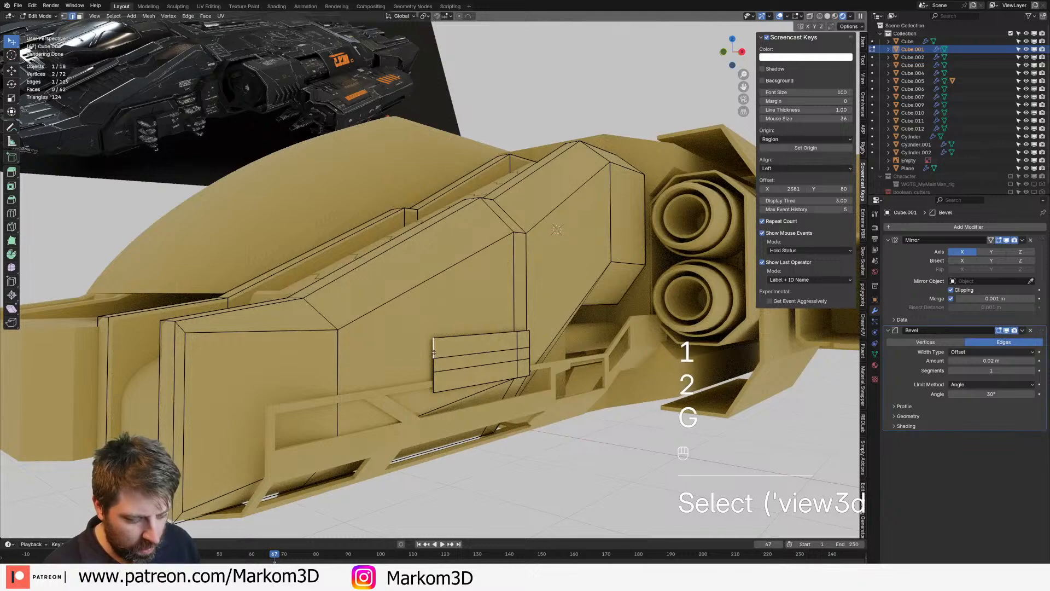
key(g)
key(y)
key(Tab)
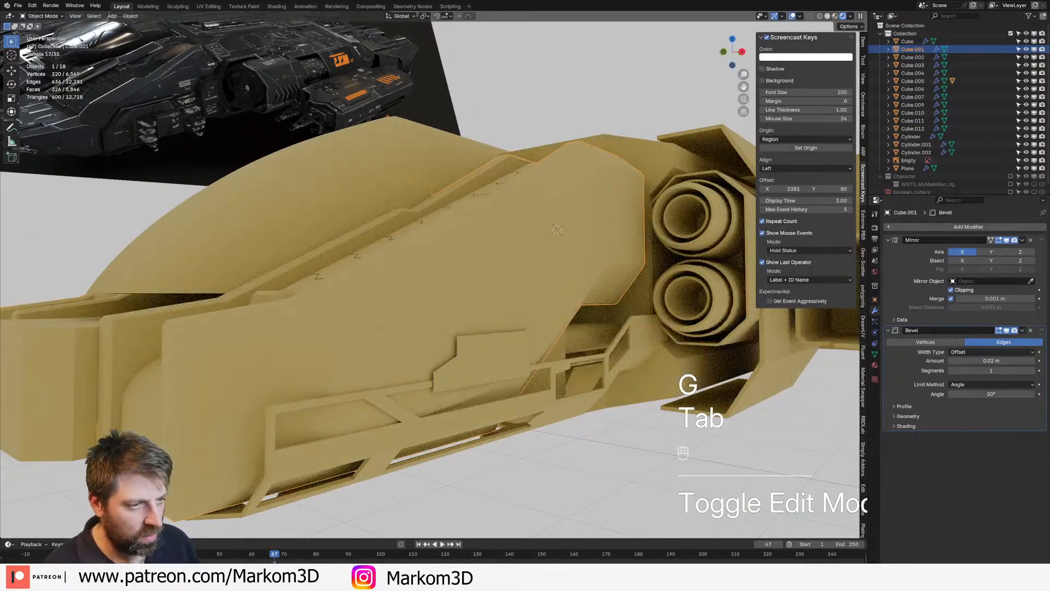
Select the whole stepped side panel and extrude it to give it thickness
key(Tab)
key(ctrl+l)
middle_drag(514, 364, 547, 427)
middle_drag(547, 426, 404, 353)
key(e)
click(508, 408)
key(Tab)
middle_drag(405, 353, 438, 352)
Undo the thickness extrusion and the last shaping edits of the stepped side panel
key(Tab)
key(ctrl+z)
key(ctrl+z)
key(ctrl+z)
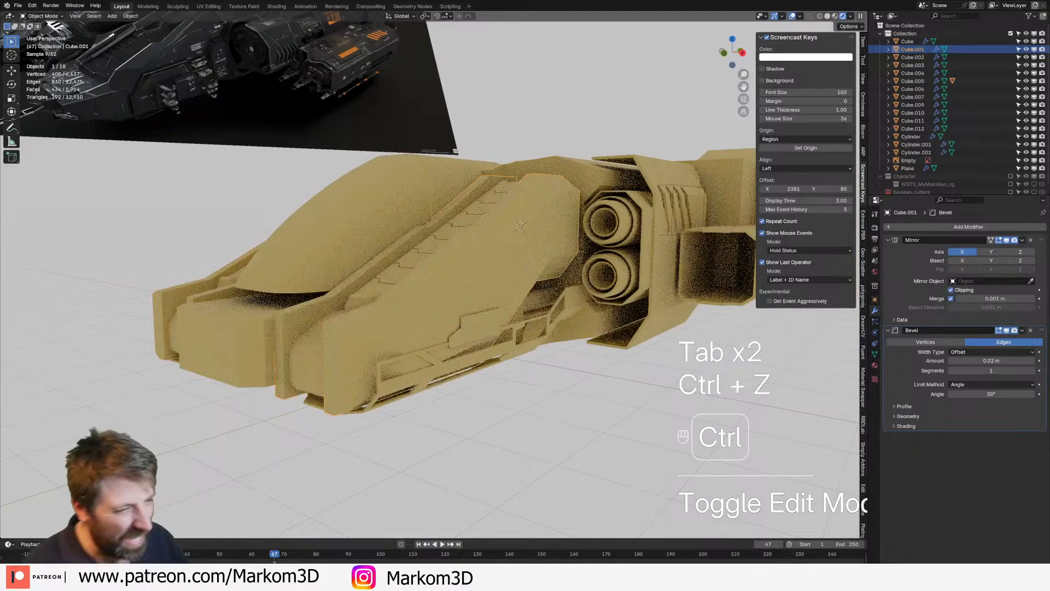
key(ctrl+z)
key(ctrl+z)
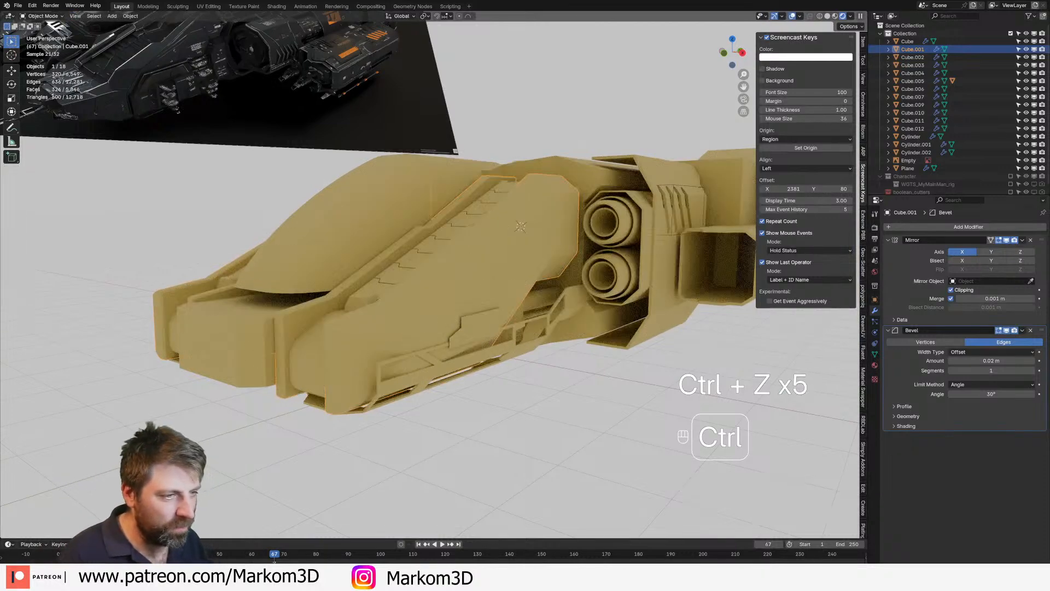
Delete the upper strip of the stepped panel on the side hull, keeping its lower part
key(2)
click(482, 314)
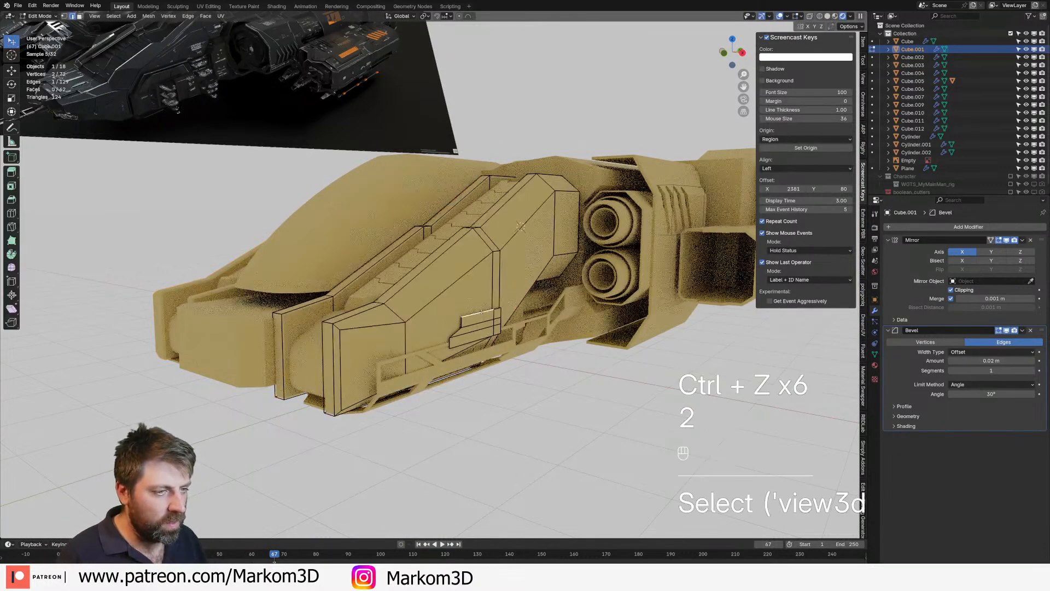
alt+click(482, 314)
key(Delete)
click(483, 313)
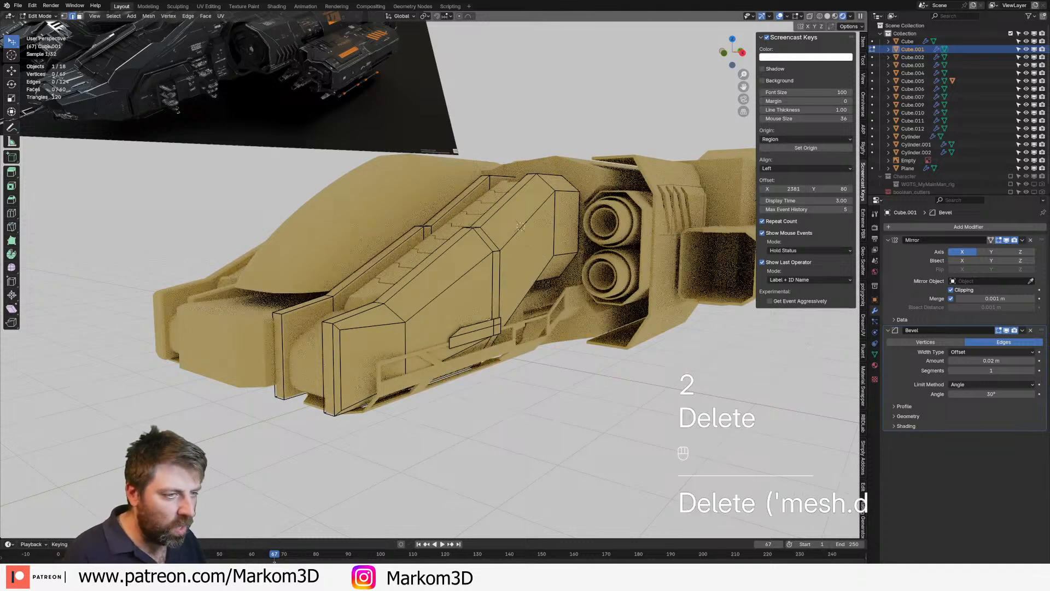
Select all linked geometry of the remaining side panel and separate the selection into its own object
key(ctrl+l)
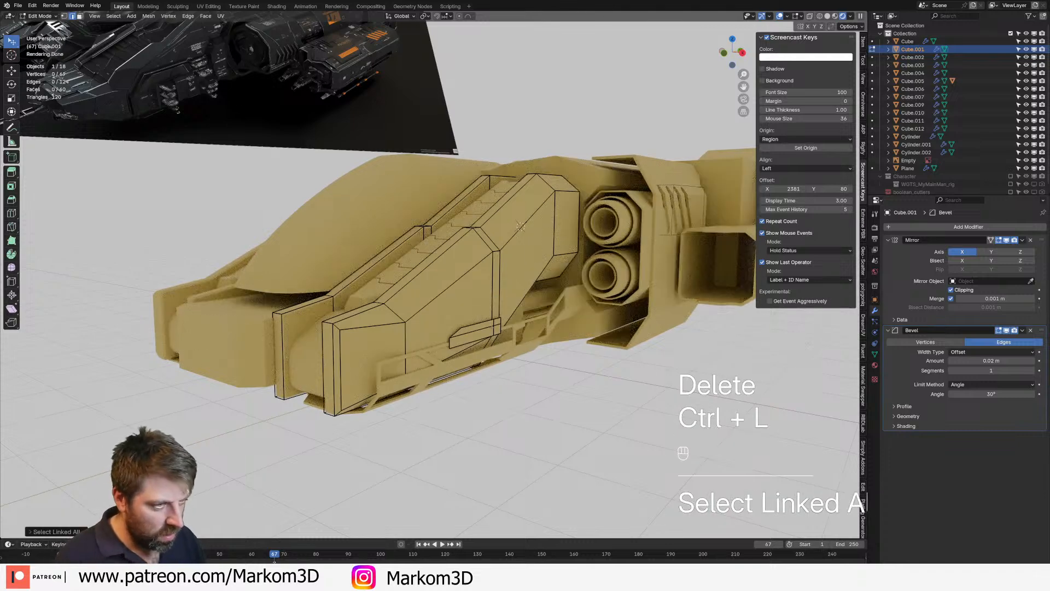
click(492, 328)
key(ctrl+l)
key(p)
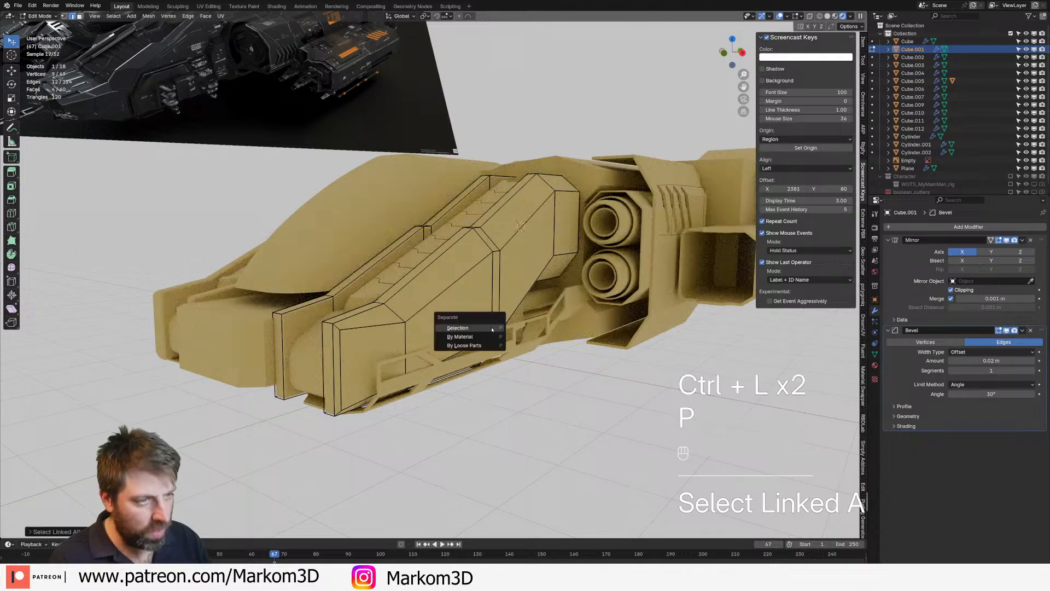
click(492, 329)
Select the separated side panel and extrude all of its geometry outward to give it thickness
shift+middle_drag(492, 329, 421, 159)
key(Tab)
scroll(422, 213, up, 2)
shift+middle_drag(421, 213, 454, 257)
key(Tab)
middle_drag(454, 258, 522, 301)
key(Tab)
click(484, 275)
key(Tab)
key(a)
scroll(574, 333, up, 3)
key(e)
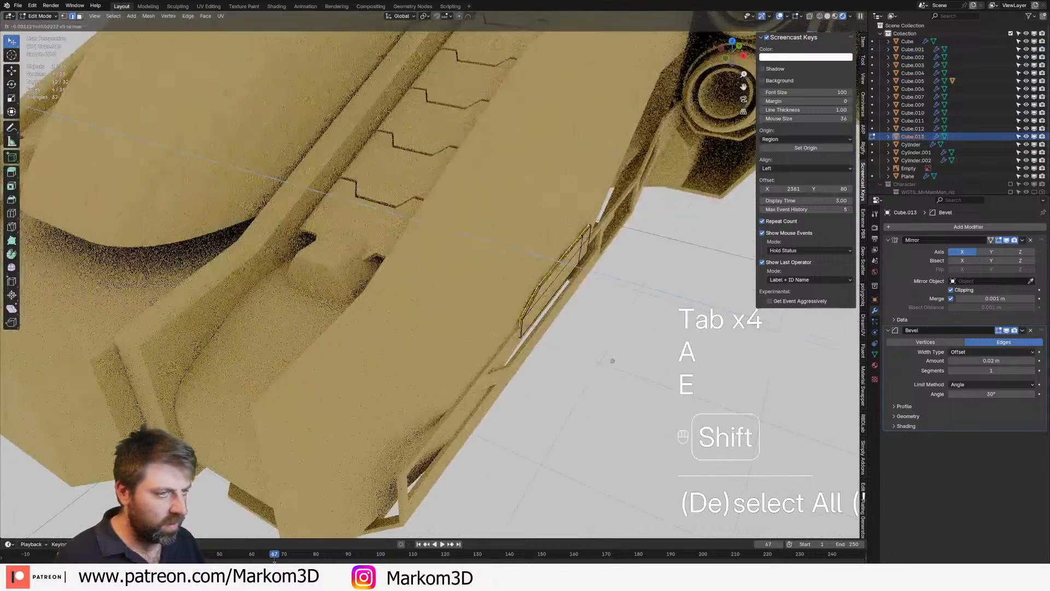
click(503, 337)
scroll(503, 339, down, 3)
key(Tab)
middle_drag(503, 366, 530, 302)
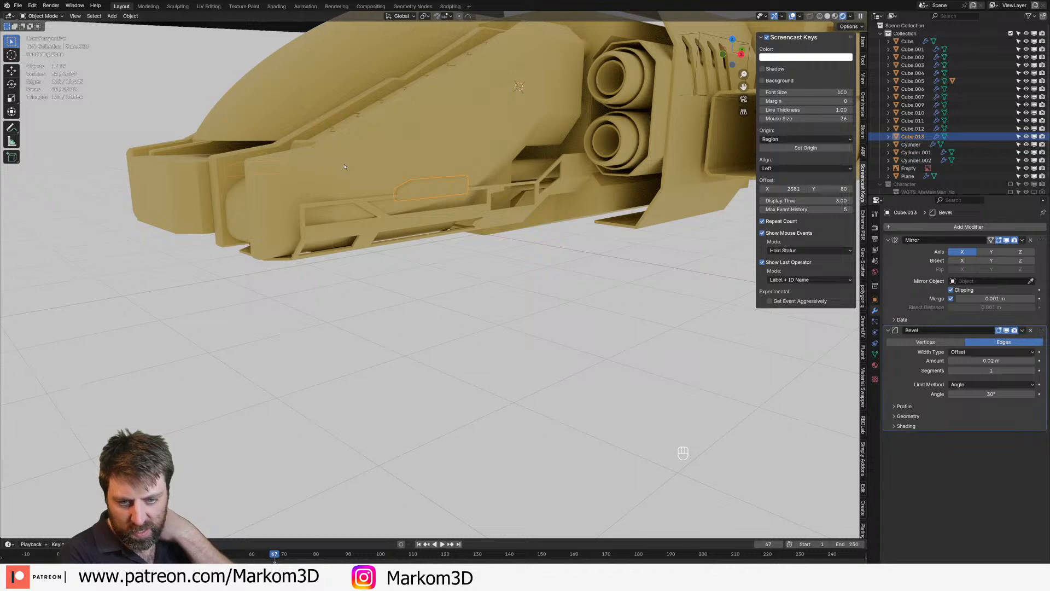
Duplicate the interlocking plate strip beside the canopy and place the copy above the rear hull in the side view
middle_drag(344, 166, 440, 241)
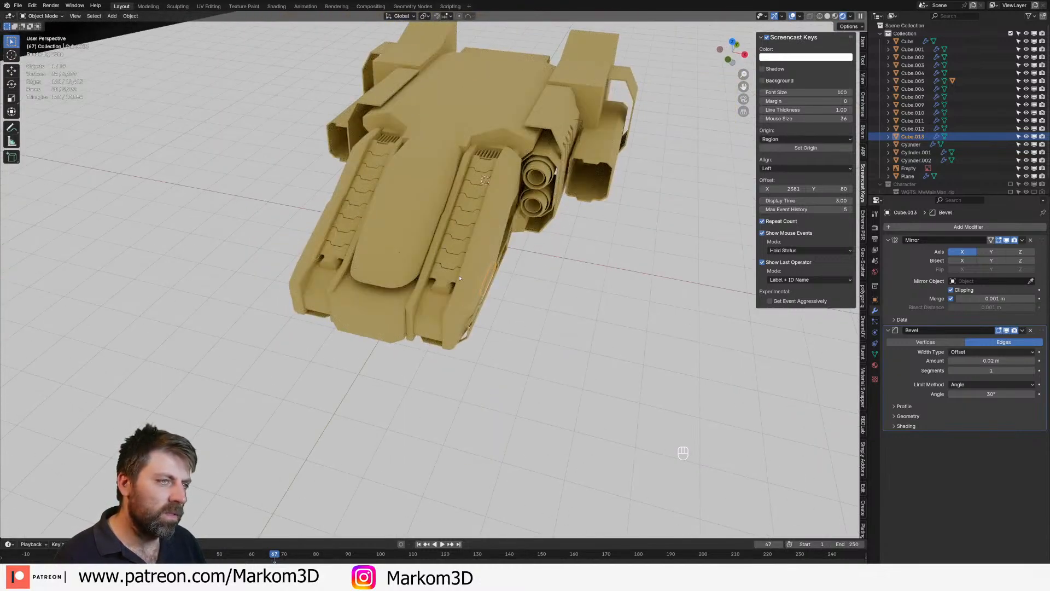
scroll(467, 252, up, 3)
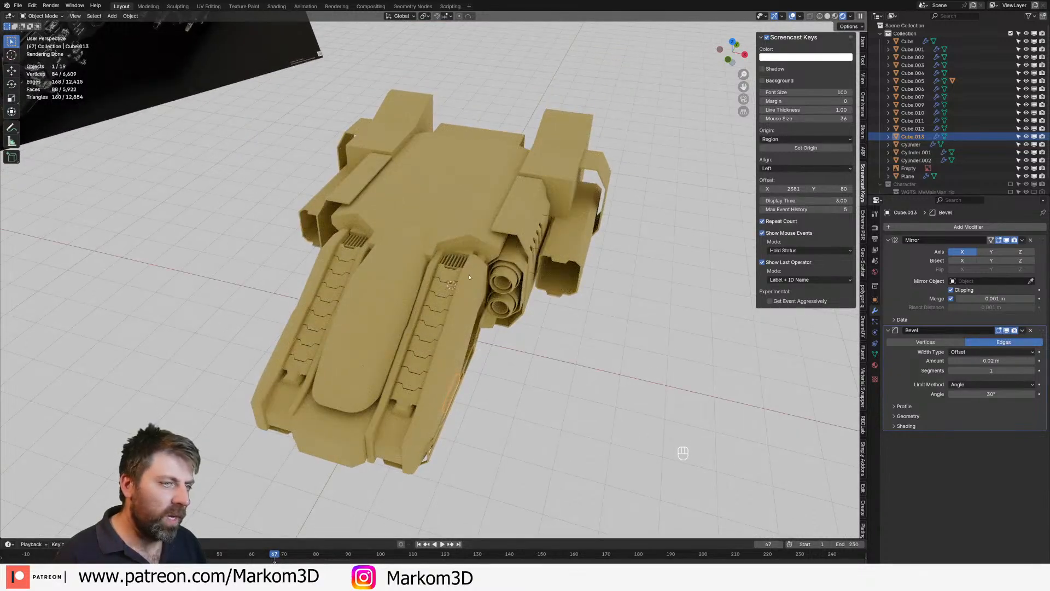
click(416, 382)
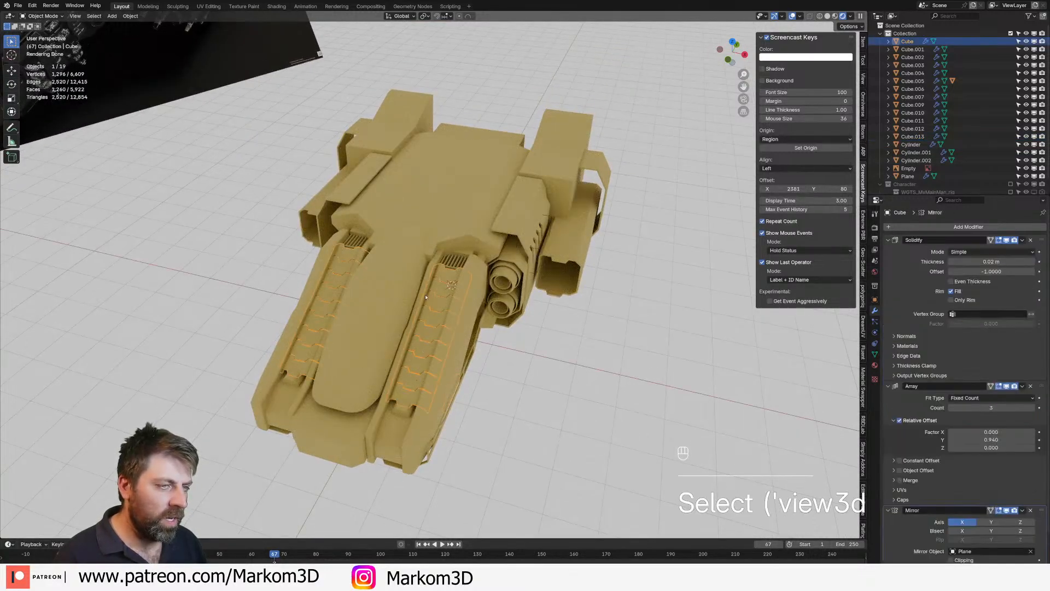
key(KP_3)
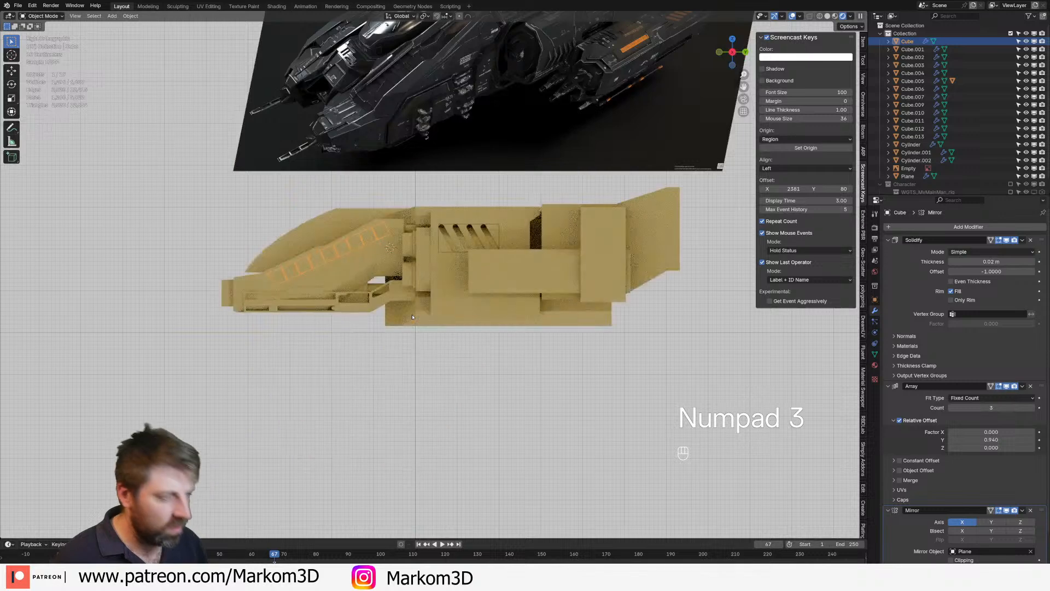
key(shift+d)
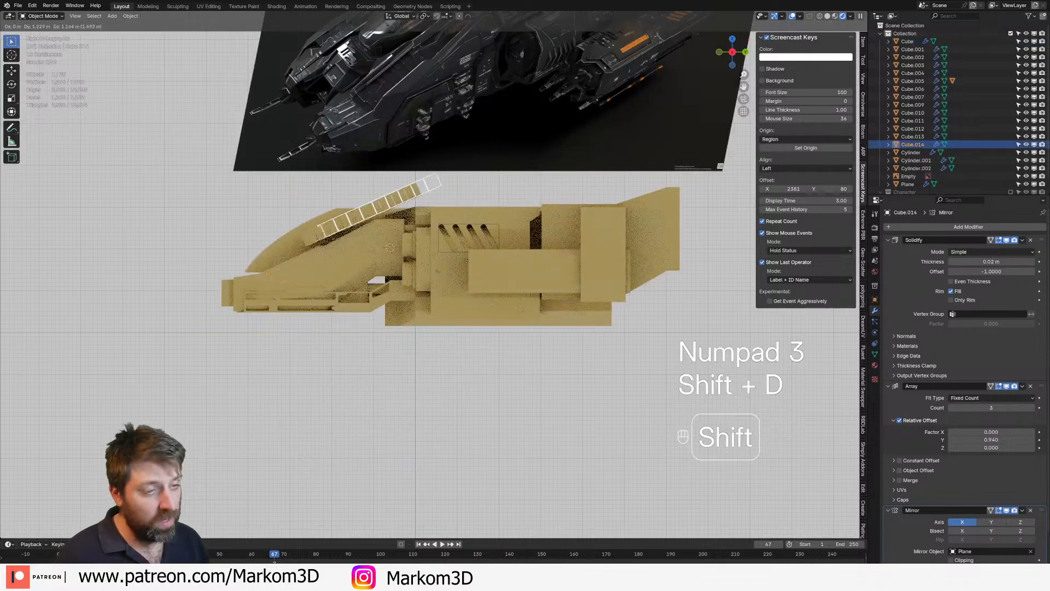
click(597, 249)
Clear the copied plate strip's rotation and move it onto the top of the main body
key(alt+r)
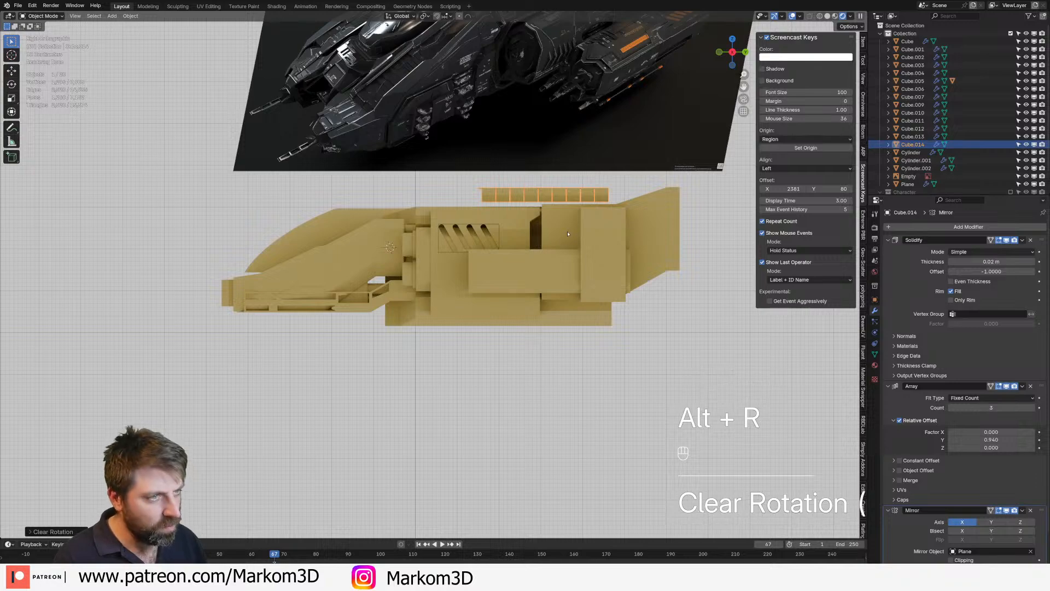
key(g)
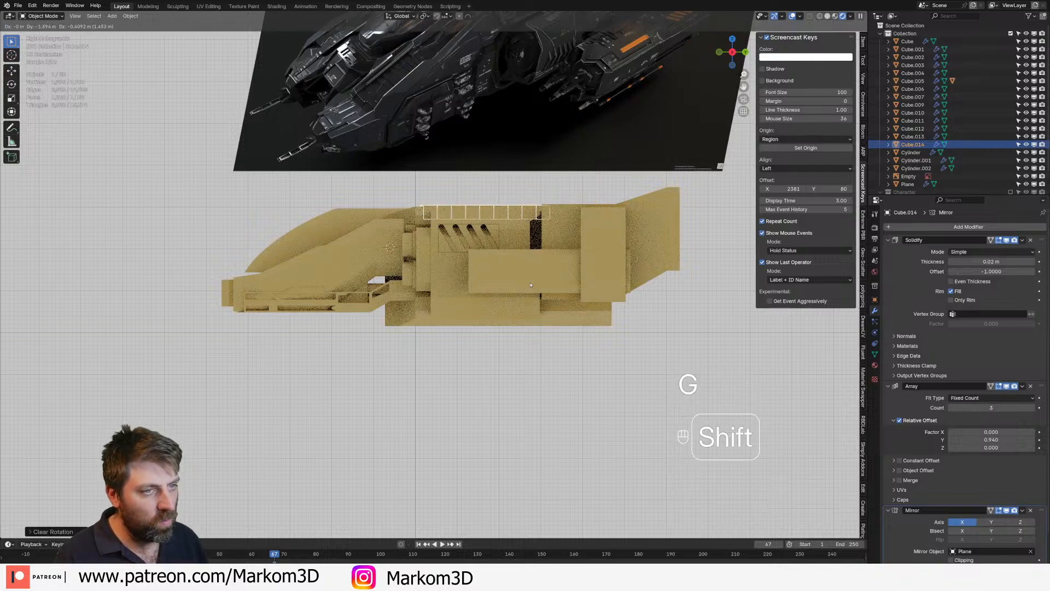
click(530, 282)
Switch to solid shading and adjust the copied plate strip along X and Z so it sits on the top deck
mouse_move(403, 282)
middle_down()
mouse_move(444, 313)
mouse_move(457, 386)
middle_up()
key(z)
middle_drag(688, 284, 516, 375)
key(g)
key(x)
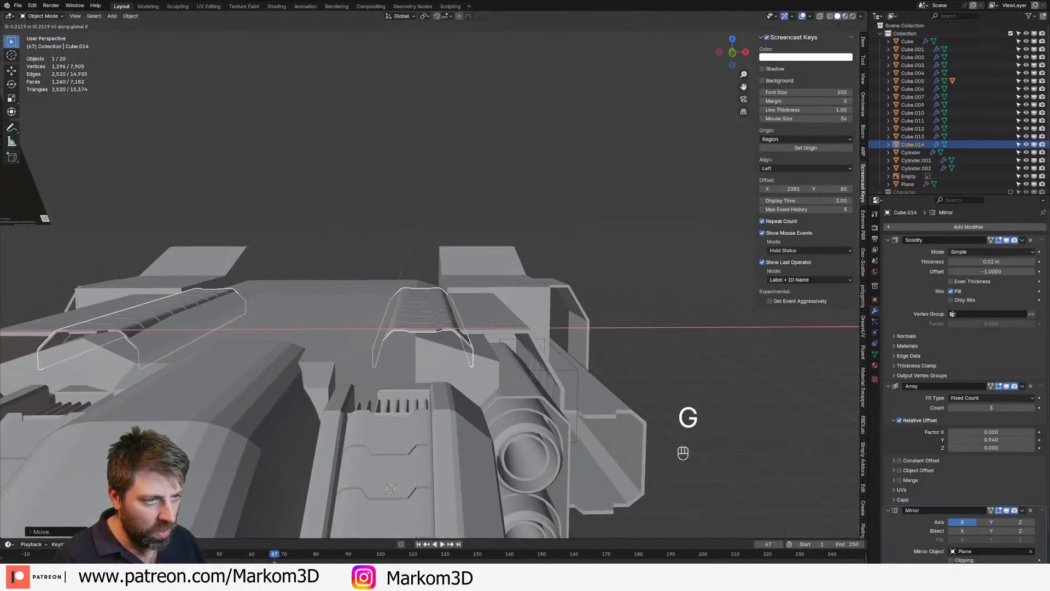
click(522, 378)
key(g)
key(z)
click(530, 374)
Shift the copied plate strip once more along the top deck and deselect it
shift+middle_drag(530, 374, 407, 481)
scroll(503, 420, down, 5)
shift+middle_drag(407, 482, 507, 430)
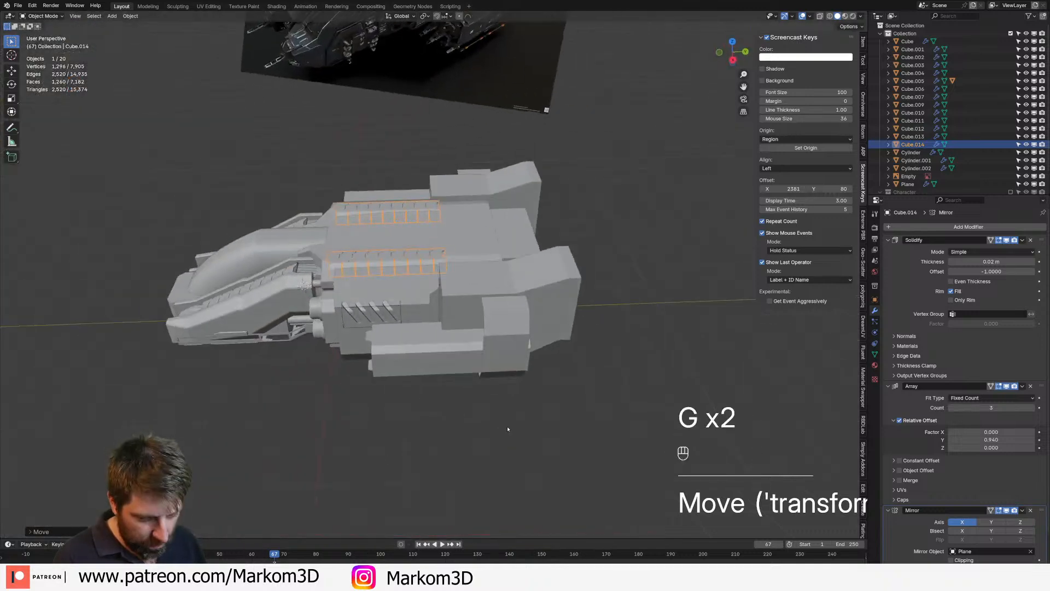
key(g)
click(508, 468)
click(507, 468)
Examine the placed plate strips and the top deck from several angles
middle_drag(507, 468, 169, 365)
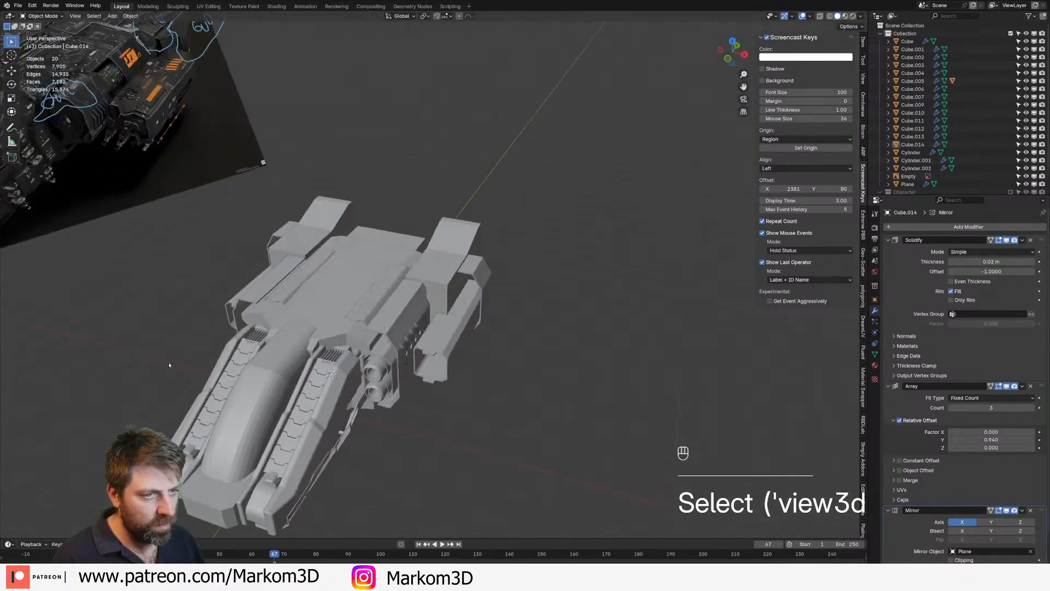
scroll(391, 336, up, 3)
middle_drag(391, 335, 424, 302)
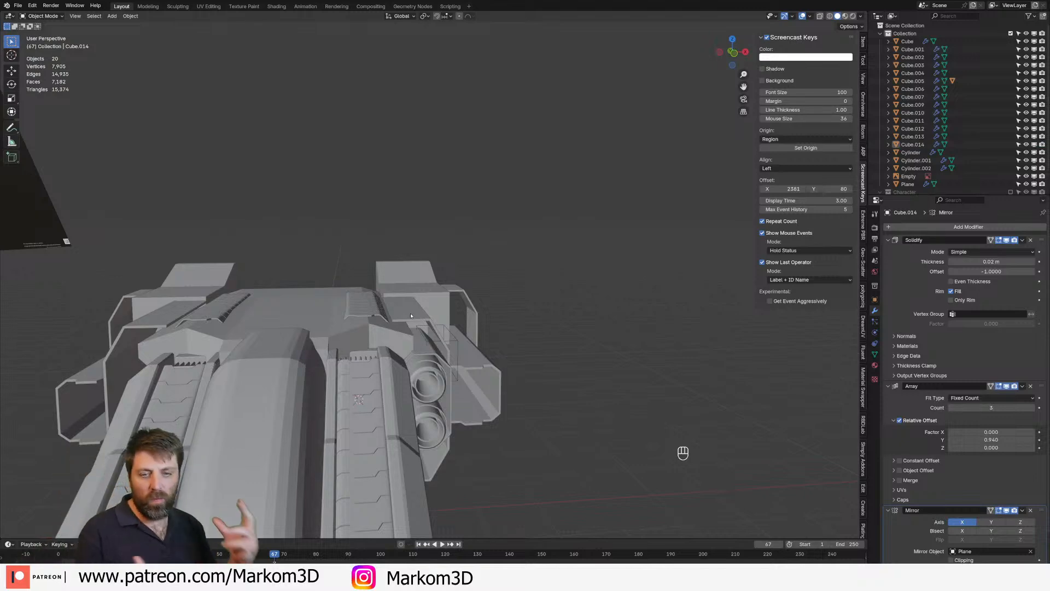
middle_drag(411, 315, 375, 393)
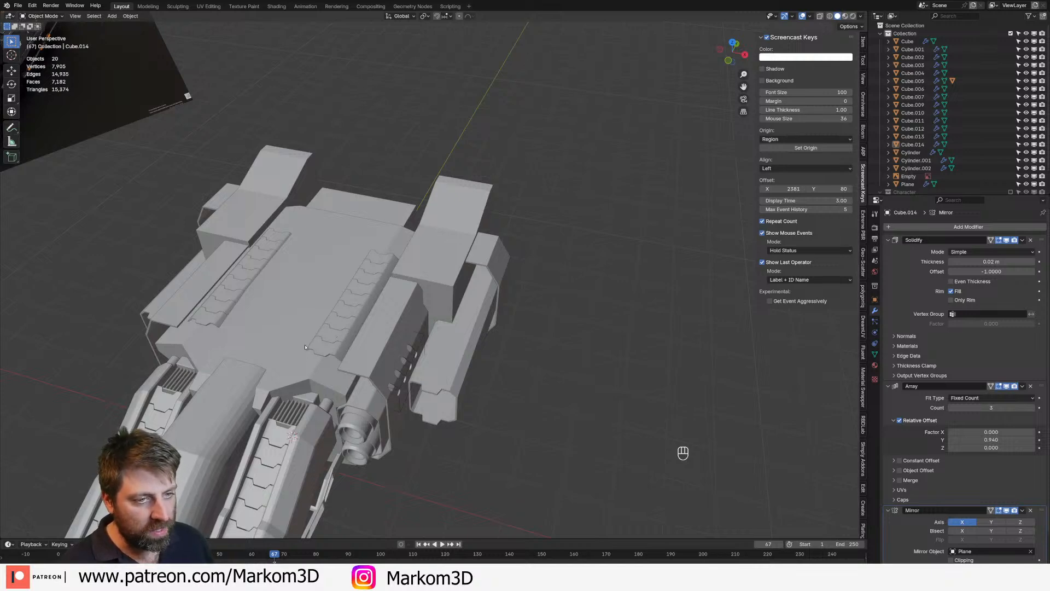
click(265, 362)
click(248, 376)
middle_drag(248, 375, 157, 363)
shift+middle_drag(307, 263, 371, 357)
scroll(465, 350, up, 2)
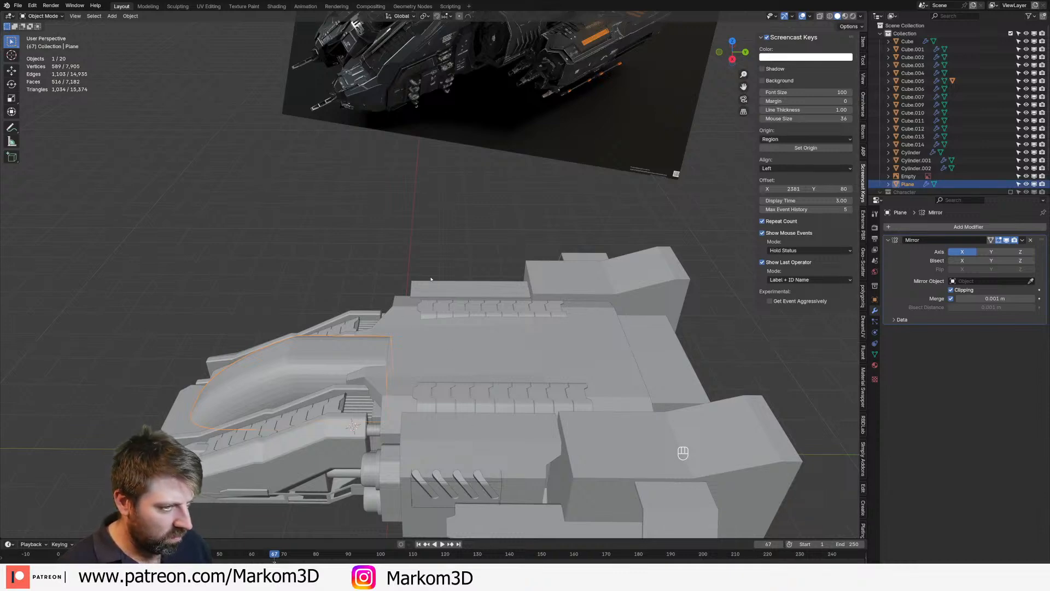
scroll(320, 224, down, 1)
middle_drag(323, 213, 495, 276)
Select the three top faces of the main body and flatten them by scaling to 0 along Z
click(438, 299)
key(Tab)
shift+middle_drag(495, 328, 517, 285)
middle_drag(547, 367, 447, 345)
key(3)
click(465, 340)
shift+click(625, 324)
shift+click(649, 332)
key(z)
click(632, 340)
key(z)
click(662, 340)
key(s)
key(z)
key(0)
key(Return)
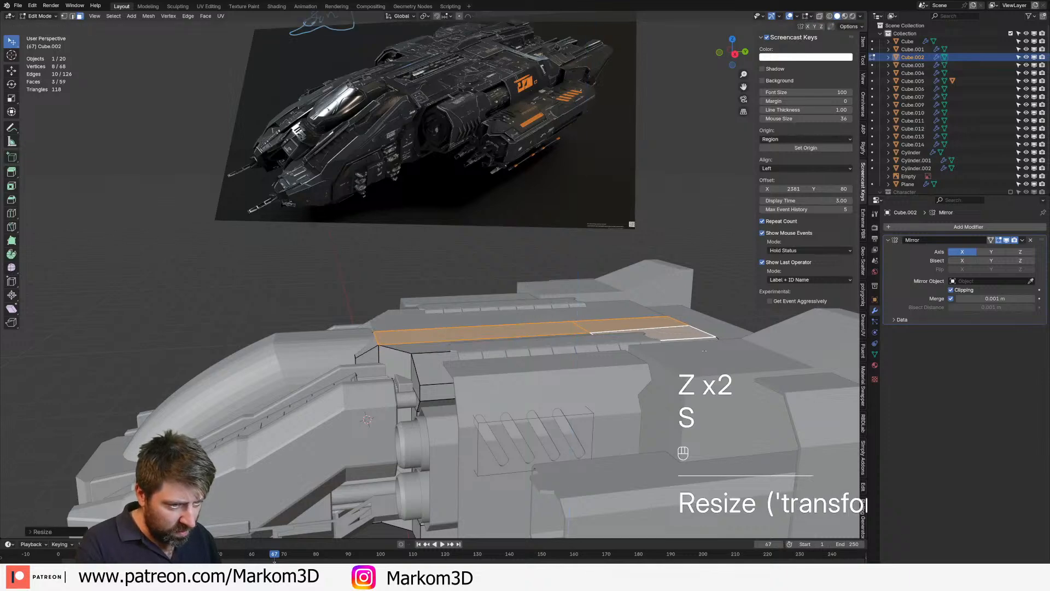
Finish editing the main body's mesh and save the file
middle_drag(704, 351, 438, 347)
shift+click(436, 347)
key(Return)
middle_drag(485, 372, 392, 378)
scroll(391, 377, up, 2)
key(Tab)
middle_drag(405, 307, 508, 380)
scroll(451, 333, up, 1)
scroll(551, 257, down, 3)
key(ctrl+s)
Select the three outer side faces of the raised rear block and move them inward along X
click(482, 354)
click(523, 311)
scroll(520, 310, up, 2)
shift+middle_drag(520, 310, 506, 323)
scroll(493, 307, down, 3)
middle_drag(438, 257, 408, 263)
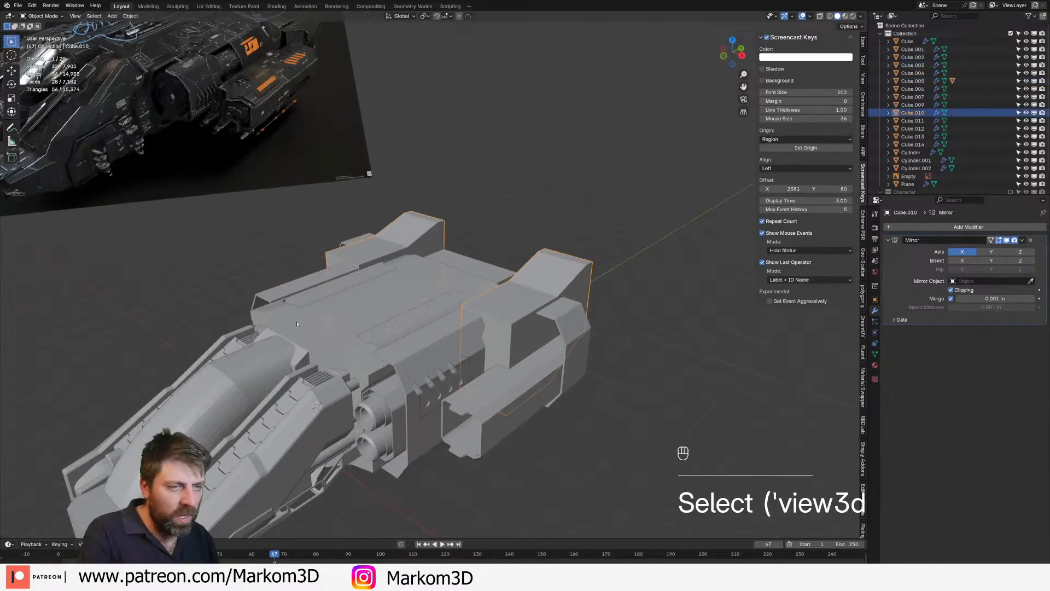
shift+middle_drag(328, 202, 364, 248)
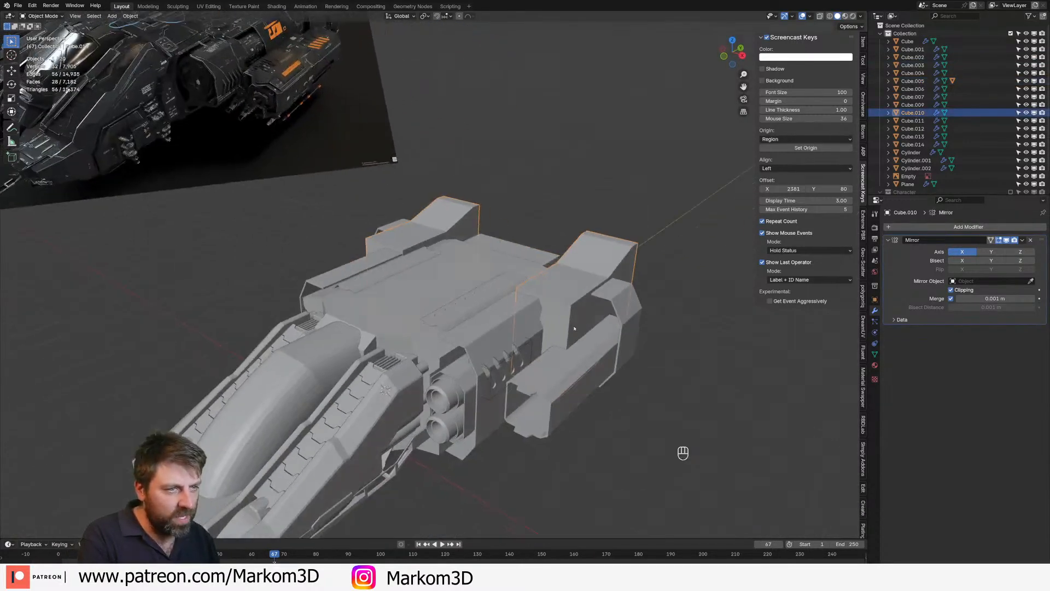
shift+click(662, 303)
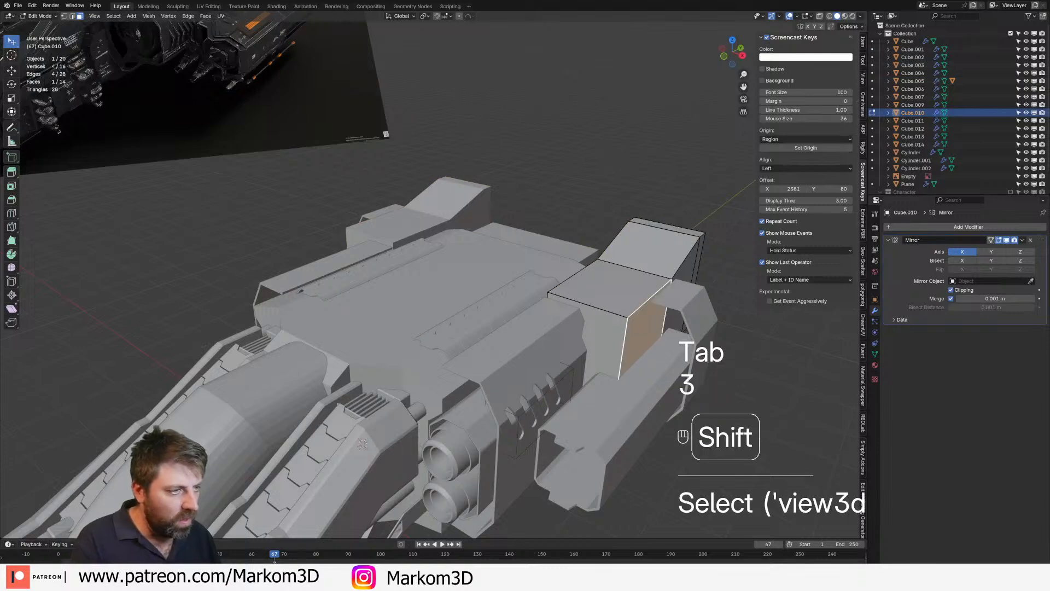
scroll(492, 268, up, 3)
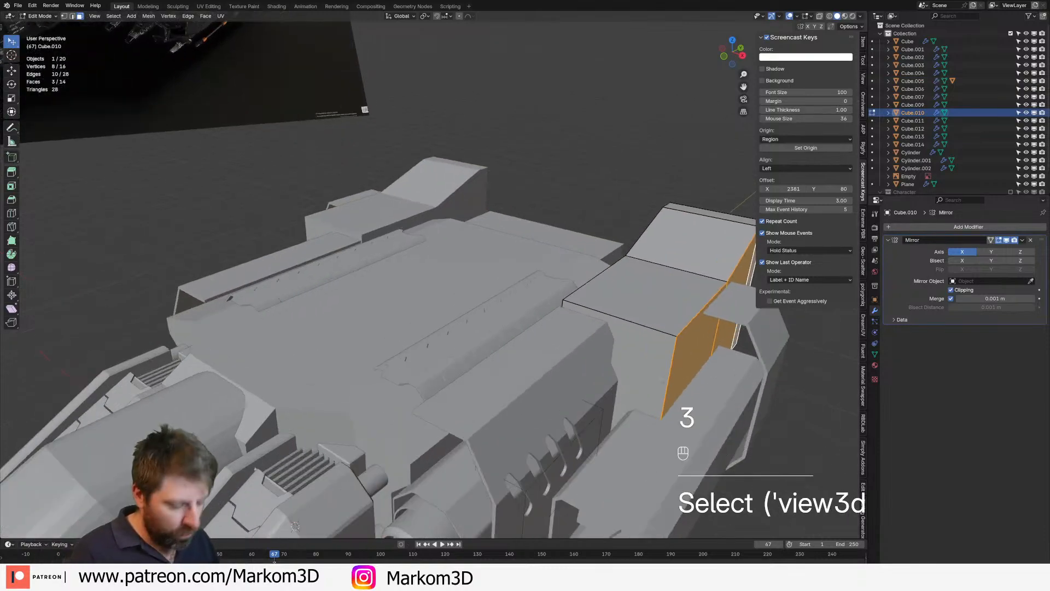
key(g)
key(x)
click(663, 350)
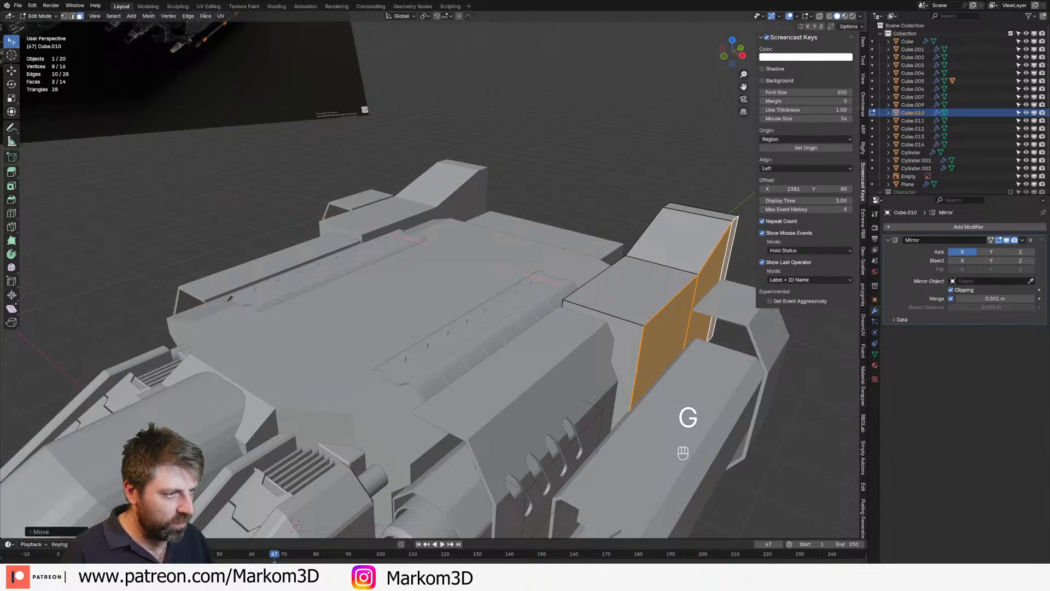
Duplicate the front outer side face of the raised rear block and scale the copy down
click(662, 350)
key(shift+d)
click(663, 350)
key(s)
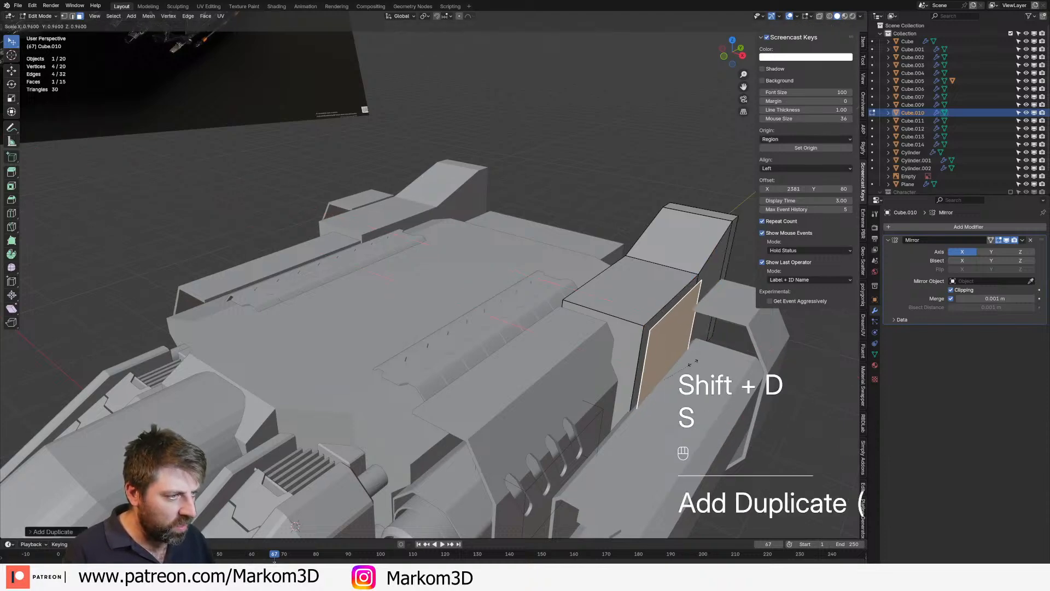
click(691, 362)
key(s)
click(779, 383)
Extrude the scaled face copy outward into a box on the side of the raised rear block
middle_drag(779, 383, 796, 340)
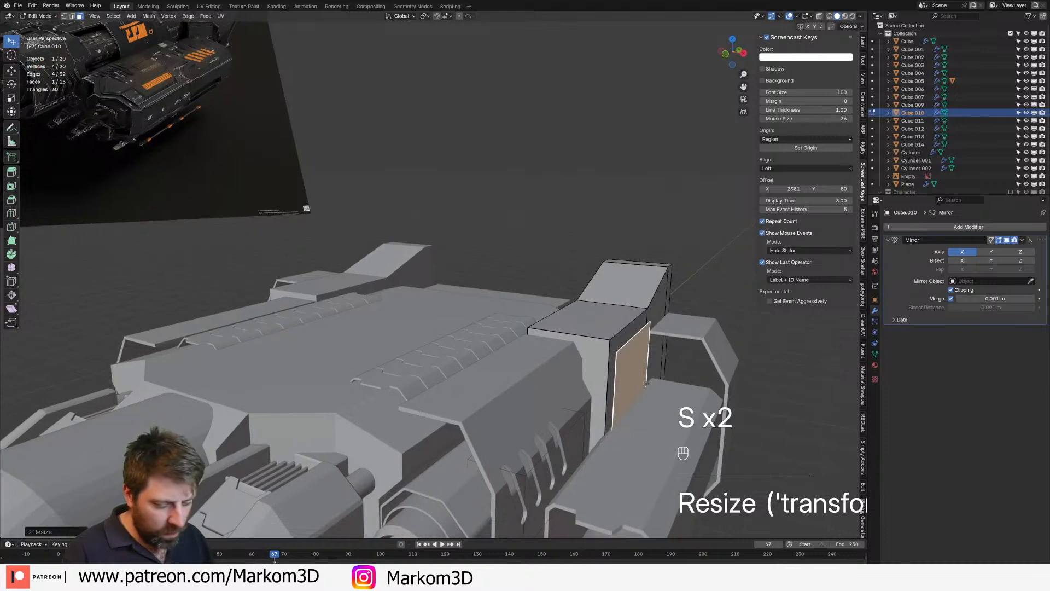
key(e)
click(656, 386)
middle_drag(656, 385, 691, 353)
middle_drag(313, 512, 491, 374)
Move the whole linked side box inward along X and add a loop cut near its lower edge
key(ctrl+l)
scroll(579, 426, up, 2)
shift+middle_drag(674, 475, 608, 451)
scroll(608, 452, up, 1)
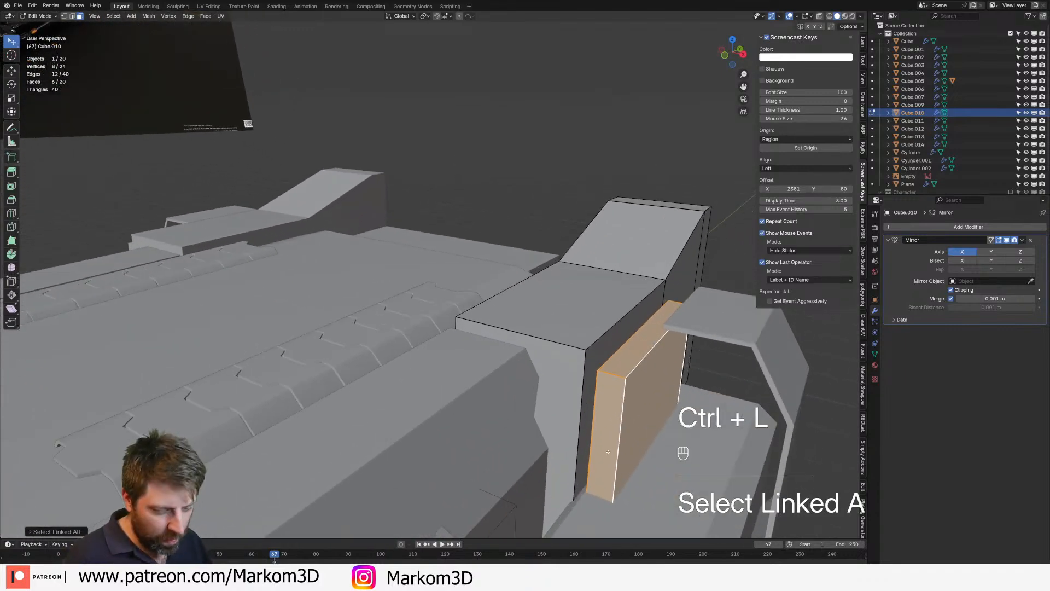
key(g)
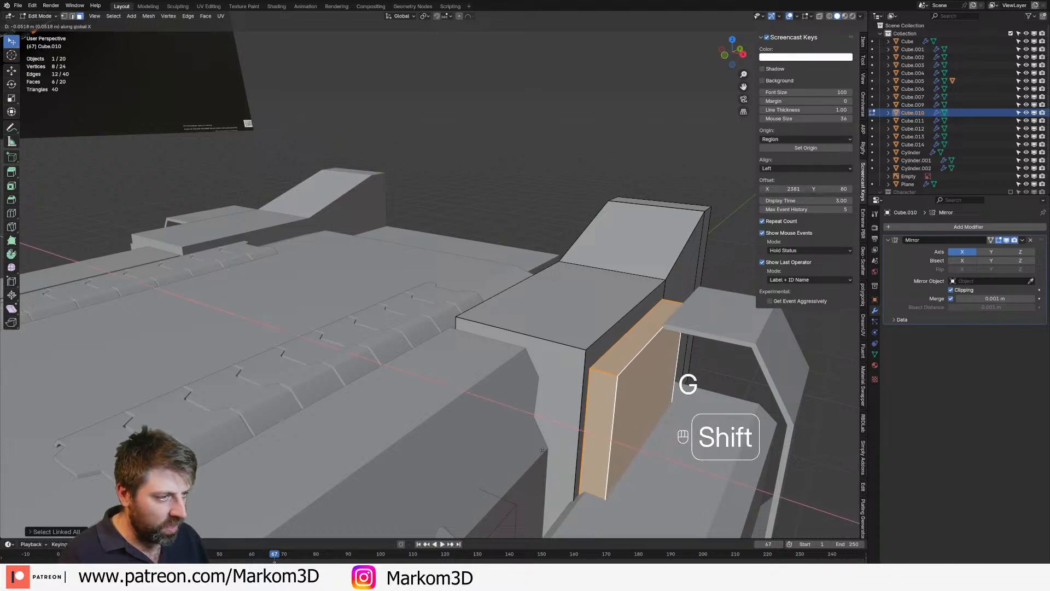
click(527, 443)
key(ctrl+r)
click(600, 442)
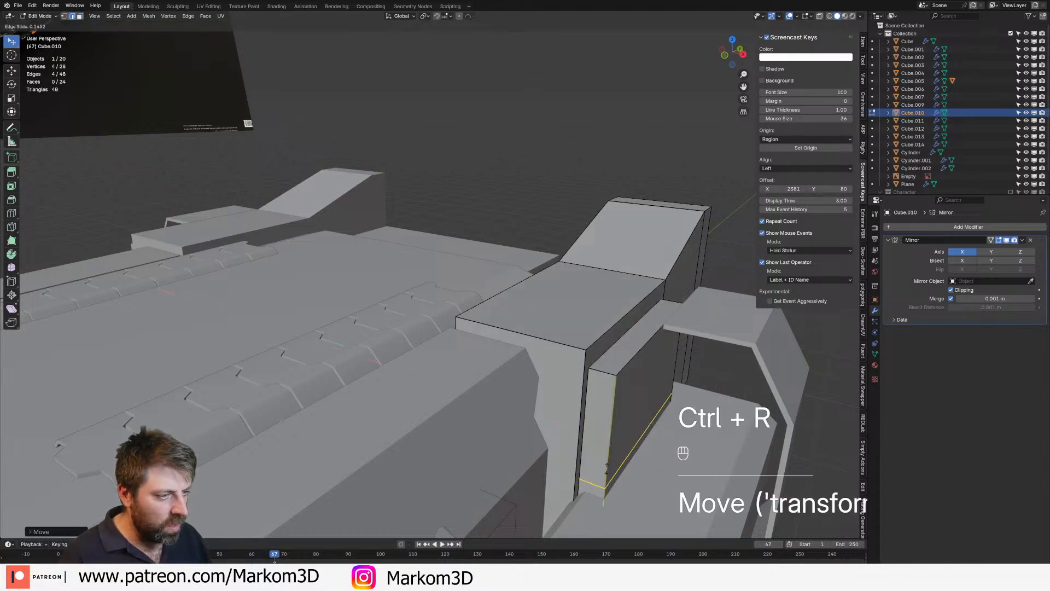
Inset the large front face of the side box and extrude it inward to form a deep opening
key(3)
click(600, 442)
scroll(646, 471, up, 1)
key(i)
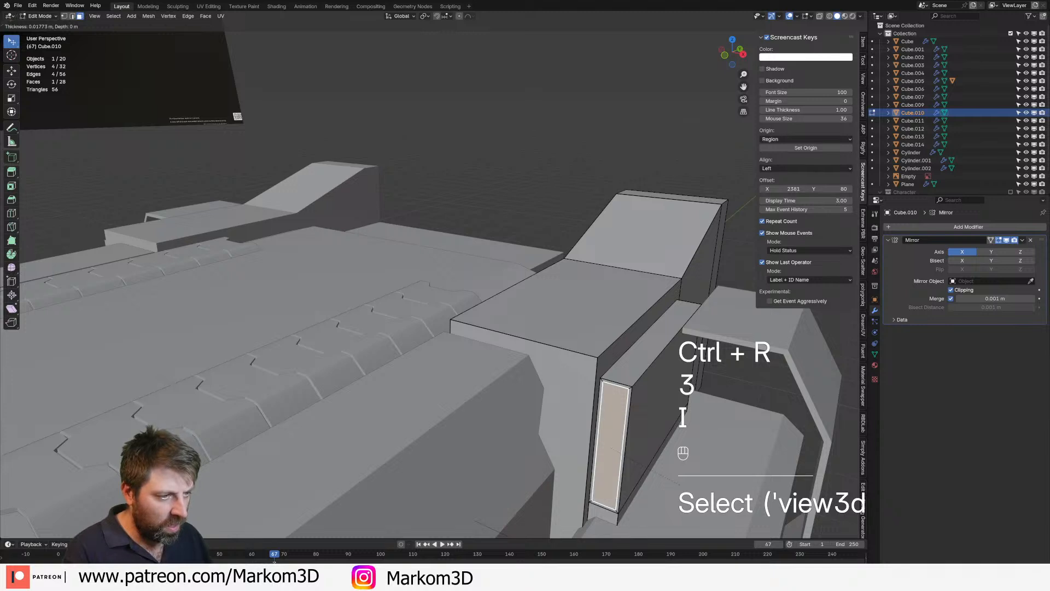
click(687, 465)
key(e)
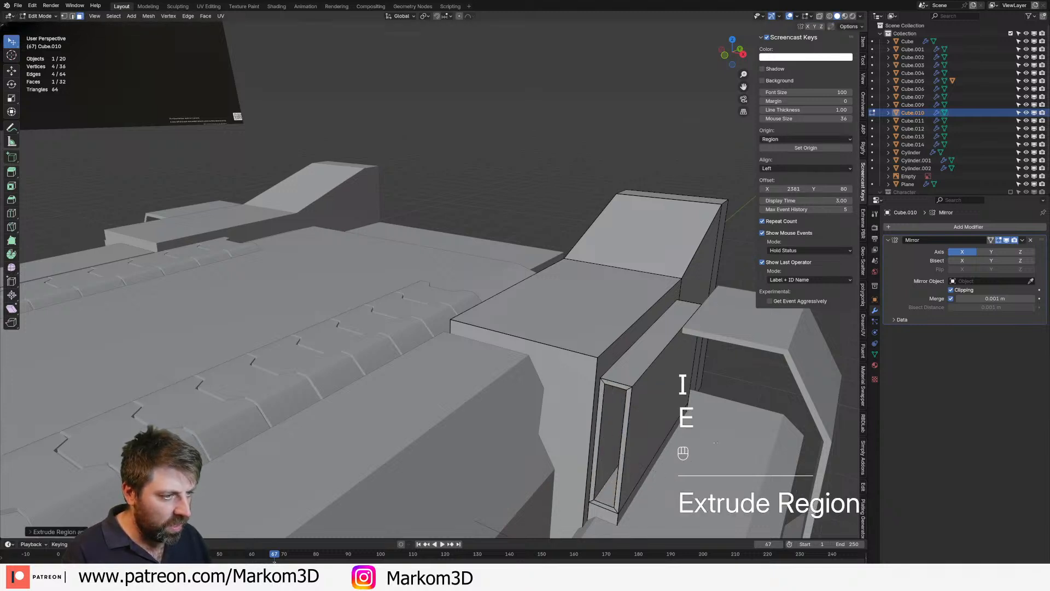
click(715, 442)
Select the long upper outer edges and the inner lower edges of the hollow side box on the raised rear block
scroll(581, 386, up, 2)
key(2)
alt+click(651, 374)
alt+shift+click(618, 363)
shift+middle_drag(634, 413, 632, 375)
middle_drag(611, 462, 651, 460)
alt+shift+click(444, 429)
middle_drag(444, 429, 401, 418)
scroll(401, 418, up, 1)
key(ctrl+b)
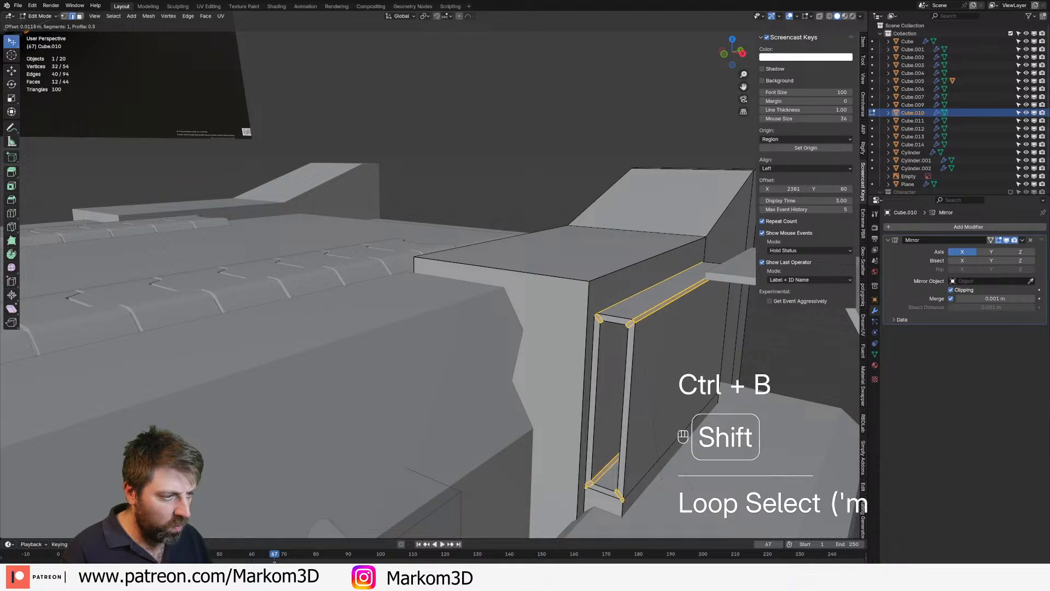
right_click(601, 464)
shift+middle_drag(602, 464, 599, 456)
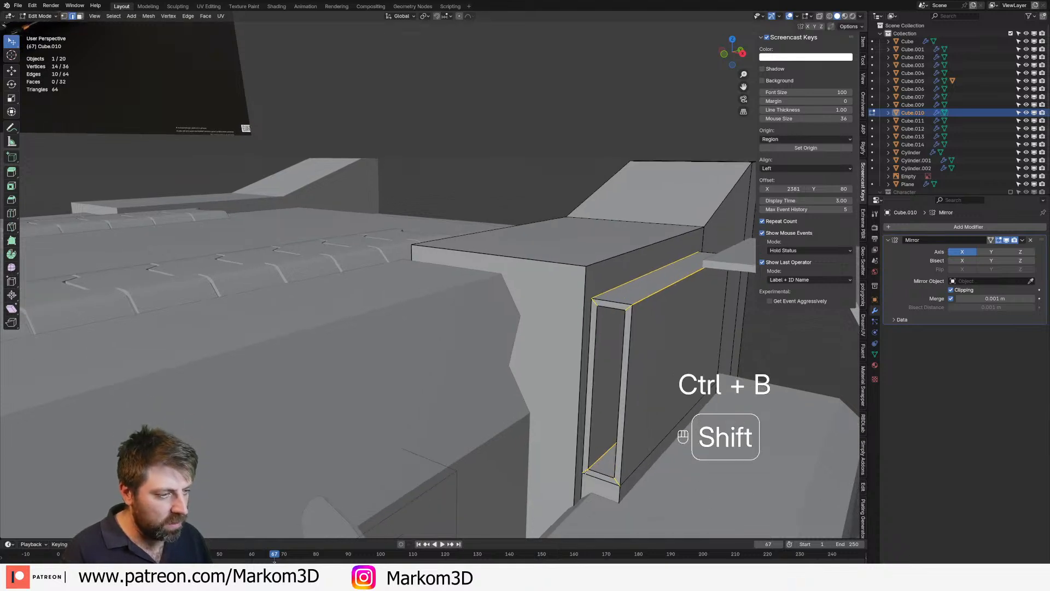
key(ctrl+z)
key(ctrl+z)
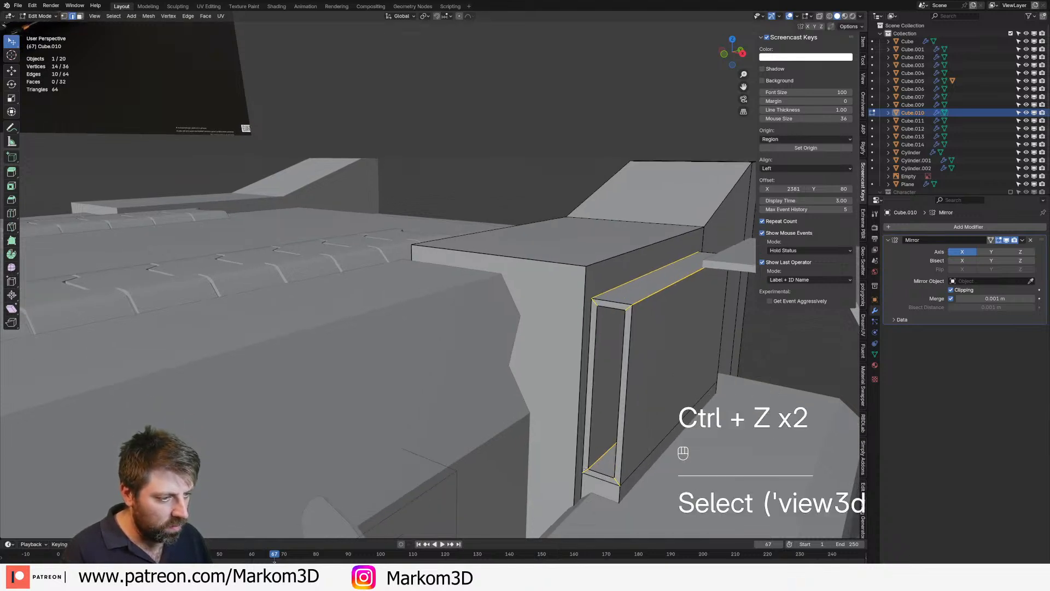
key(ctrl+z)
Round the selected upper and inner lower edges of the hollow side box with a multi-segment bevel
shift+middle_drag(621, 484, 640, 457)
key(ctrl+b)
scroll(676, 459, up, 4)
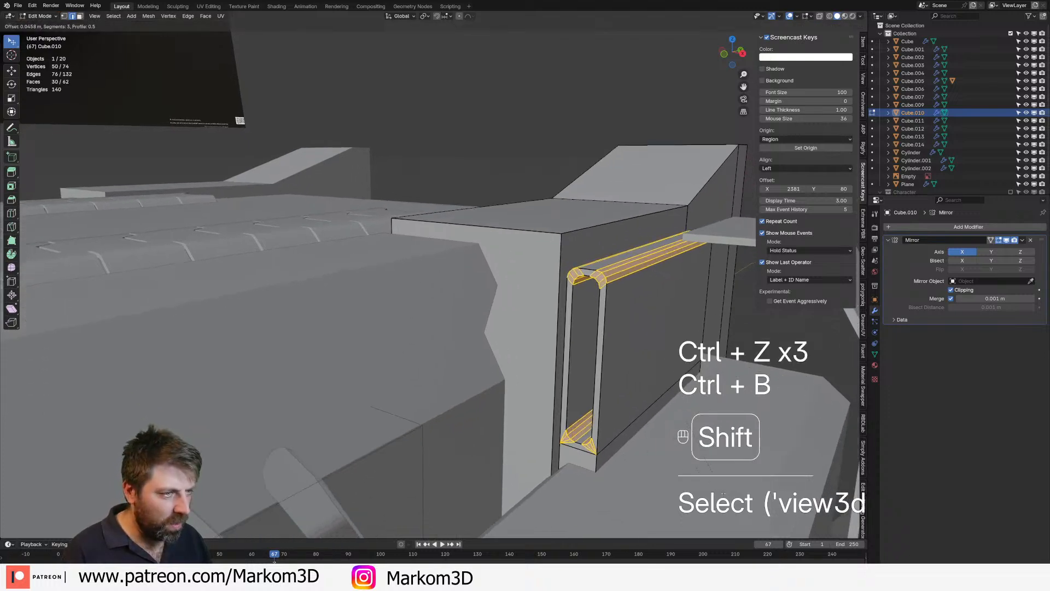
click(715, 480)
key(Tab)
scroll(627, 432, down, 2)
mouse_move(626, 432)
middle_down()
mouse_move(591, 434)
mouse_move(643, 445)
mouse_move(618, 433)
mouse_move(635, 429)
middle_up()
scroll(591, 434, down, 3)
scroll(612, 347, up, 2)
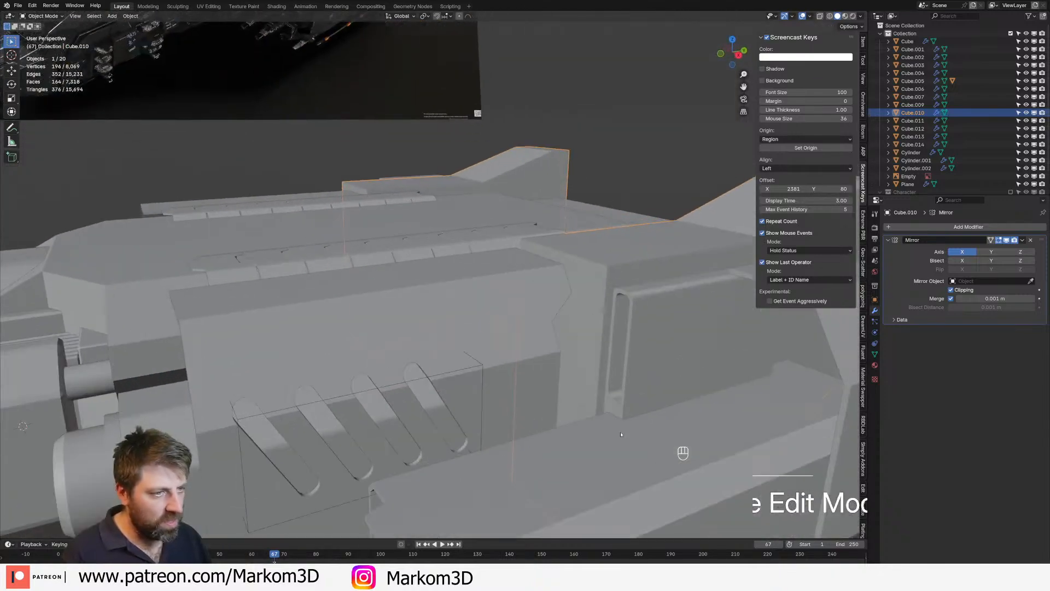
Add a lengthwise loop cut near the outer edge of the raised rear block's top surface
scroll(611, 341, down, 1)
middle_drag(611, 341, 594, 274)
key(Tab)
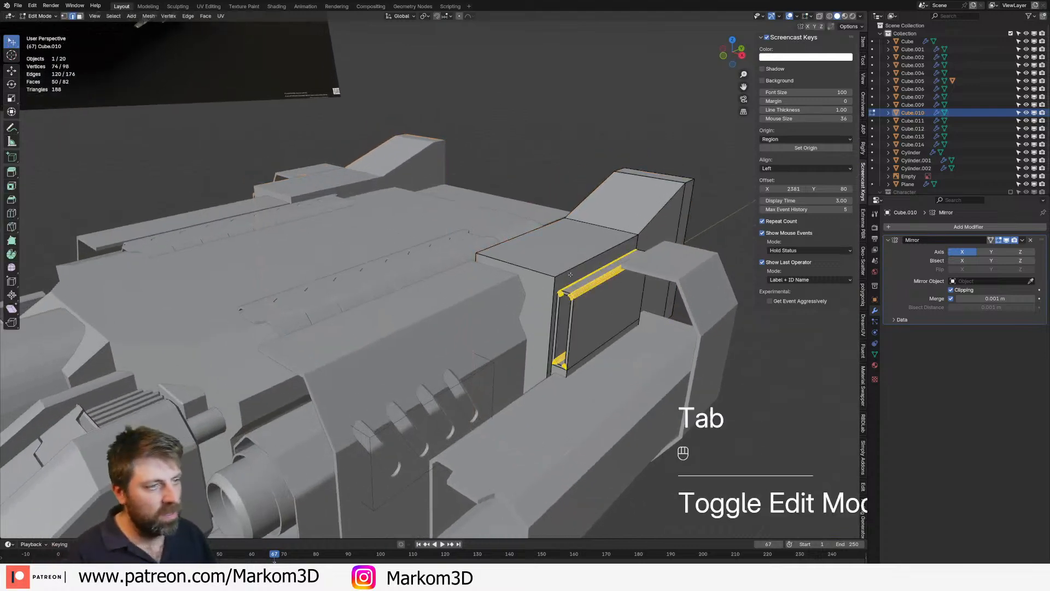
scroll(594, 271, up, 1)
key(ctrl+r)
click(553, 269)
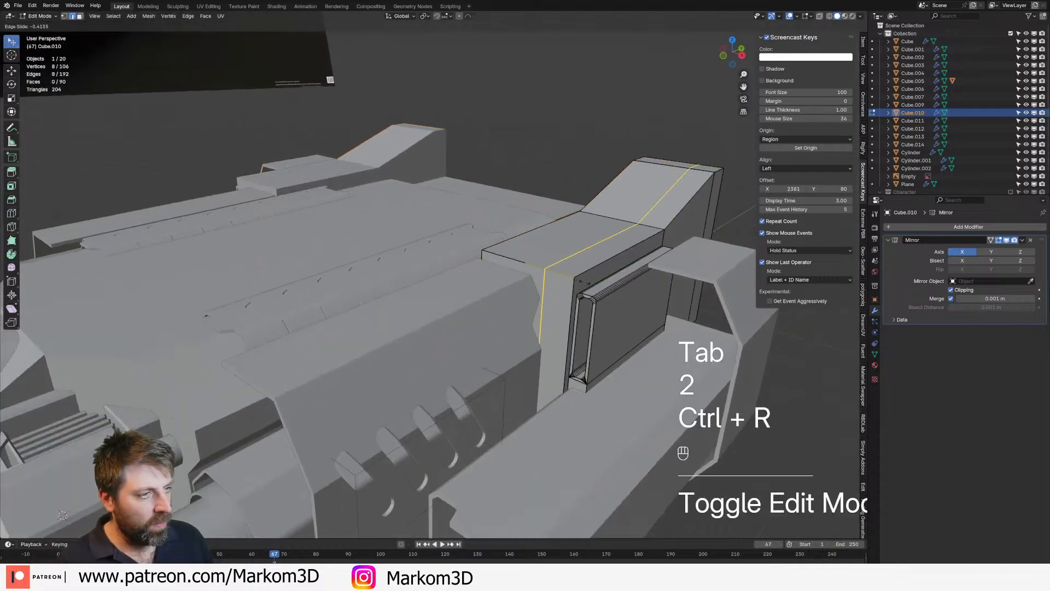
click(578, 269)
Slide the outer top edges of the raised rear block down its side to form a sloped chamfer
key(2)
click(618, 253)
shift+click(714, 174)
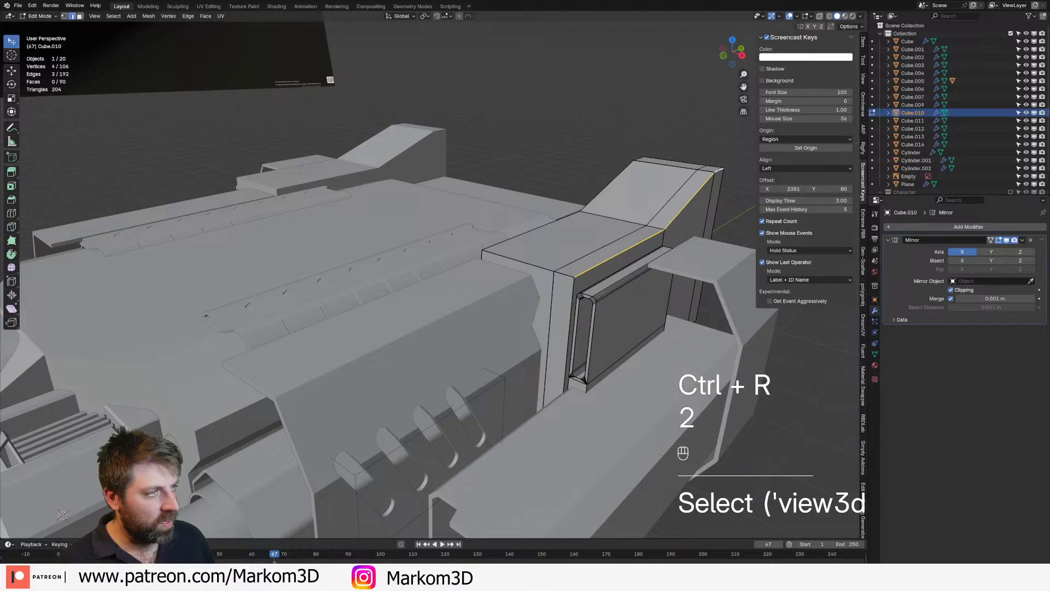
key(g)
key(g)
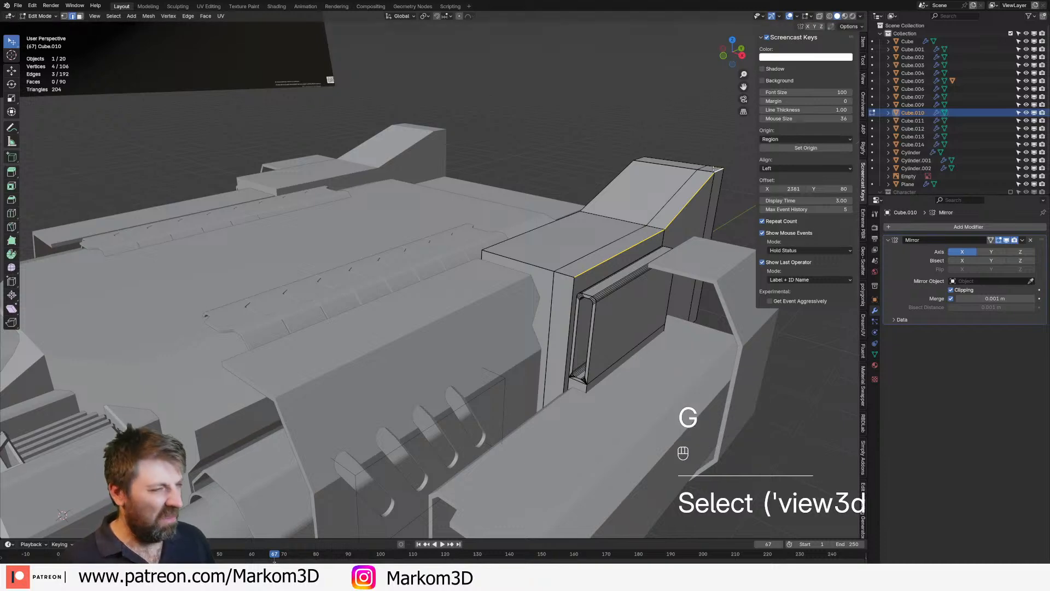
key(shift)
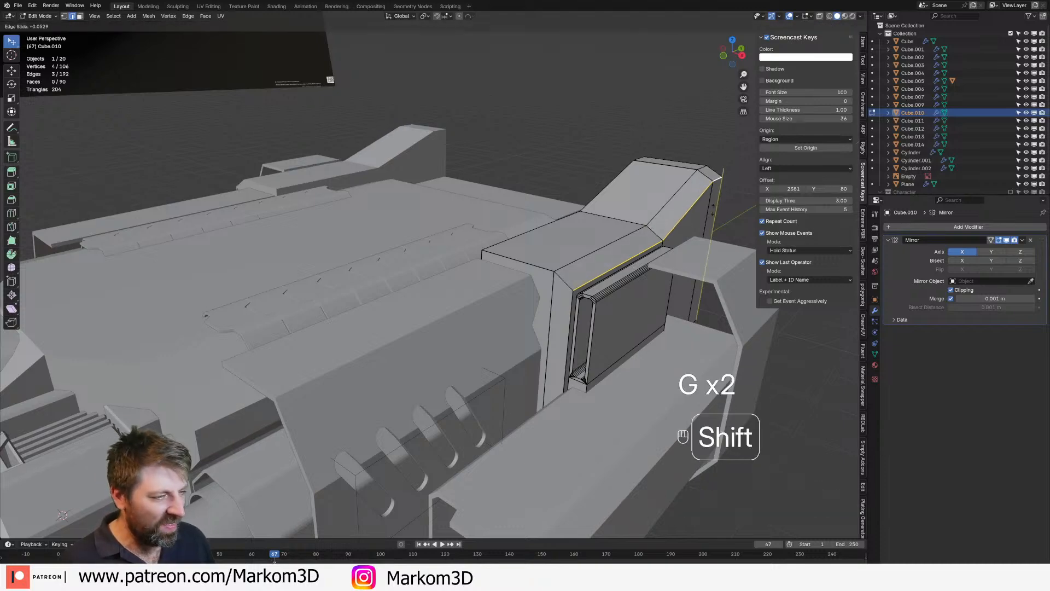
click(712, 209)
key(Tab)
scroll(706, 230, down, 3)
mouse_move(662, 351)
middle_down()
mouse_move(626, 323)
mouse_move(666, 364)
middle_up()
scroll(627, 323, down, 4)
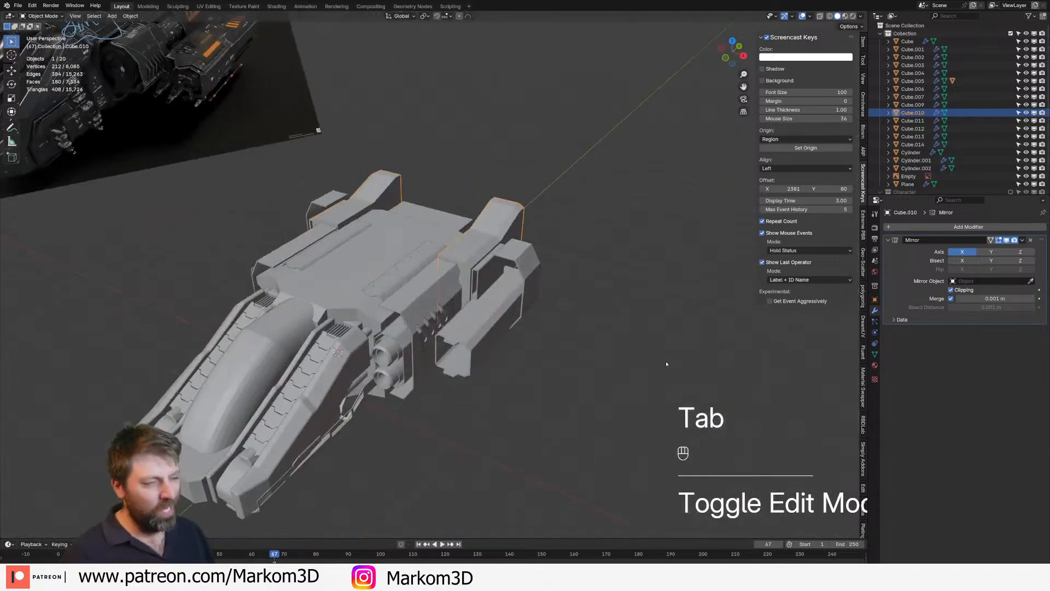
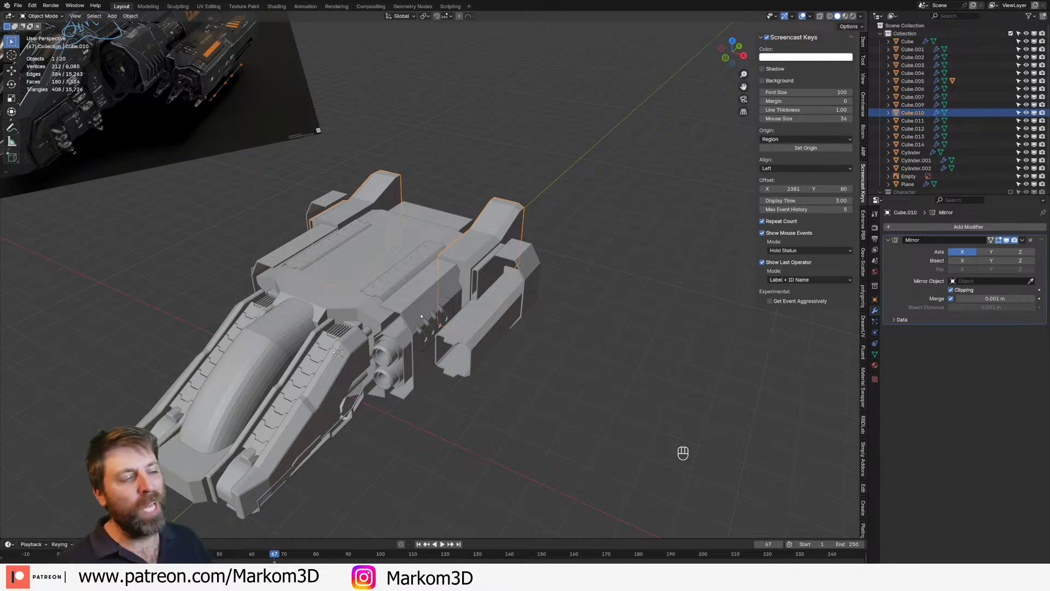
Add a lengthwise loop cut near the inner edge of the raised rear block's top surface
middle_drag(421, 317, 503, 333)
middle_drag(504, 333, 476, 355)
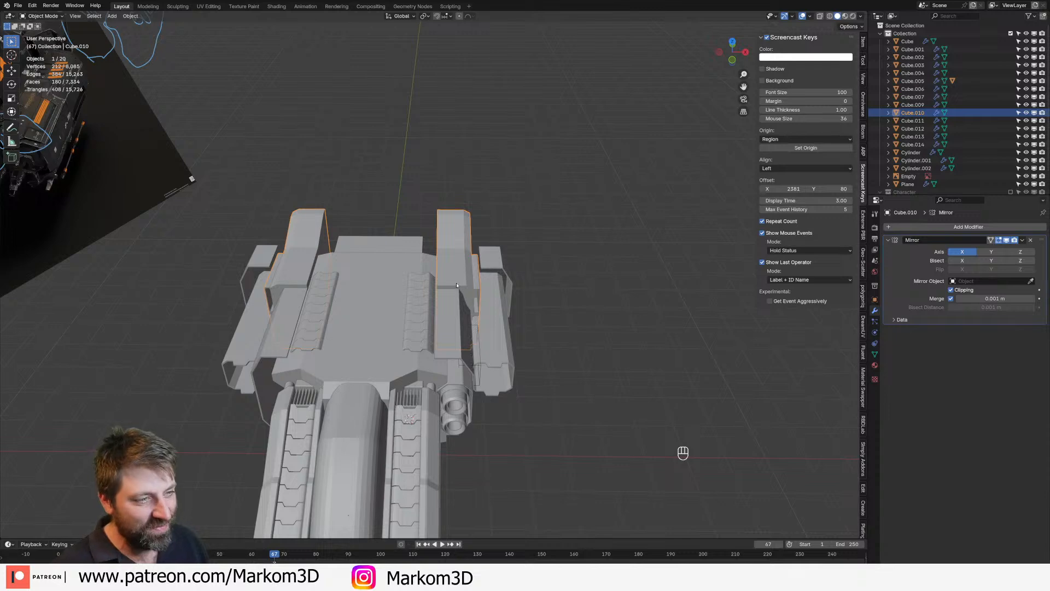
middle_drag(457, 278, 580, 372)
scroll(539, 372, up, 2)
scroll(601, 383, up, 1)
key(Tab)
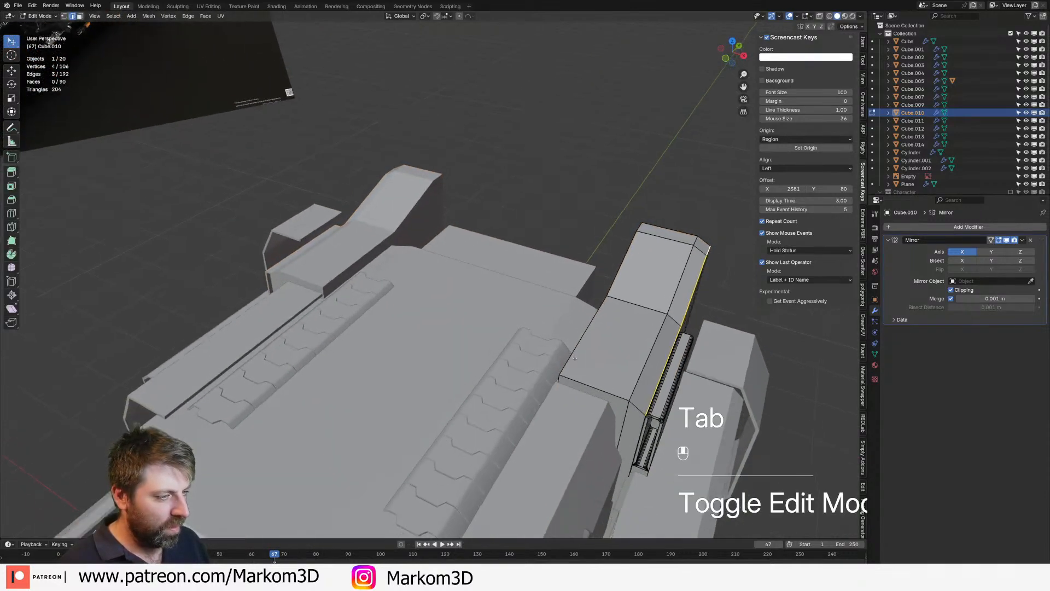
key(ctrl+r)
click(580, 368)
click(570, 363)
Lower the inner top edges of the raised rear block along Z to slope that side
key(2)
click(580, 344)
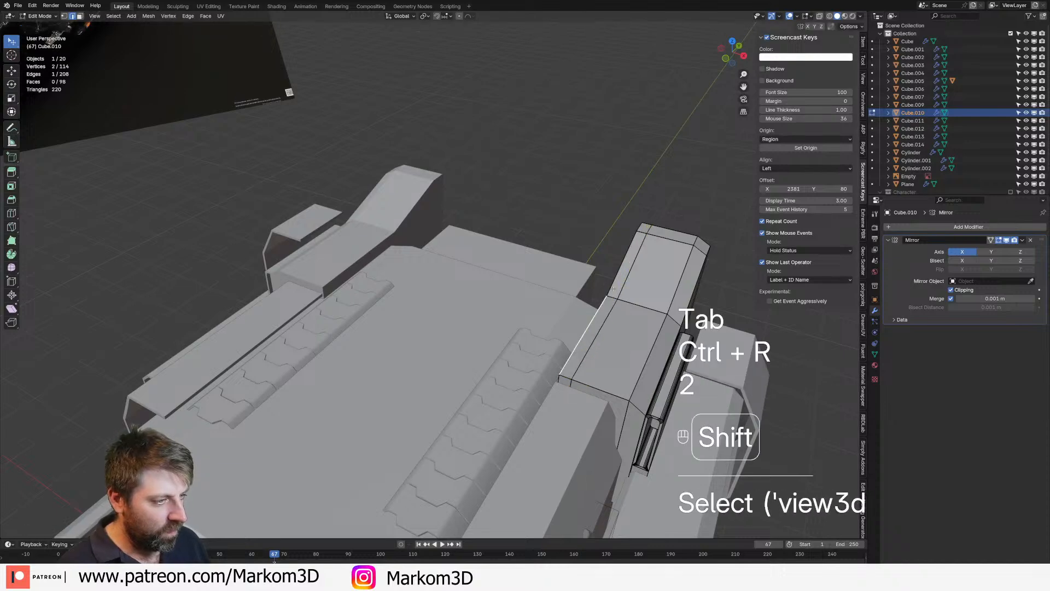
alt+click(596, 316)
key(g)
key(z)
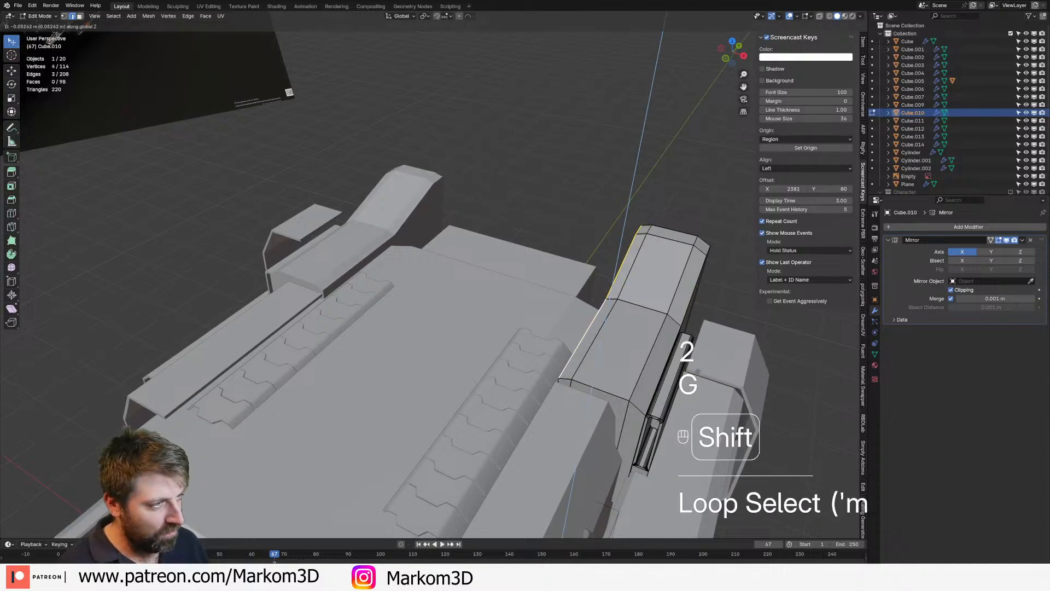
click(701, 406)
key(Tab)
middle_drag(701, 407, 536, 307)
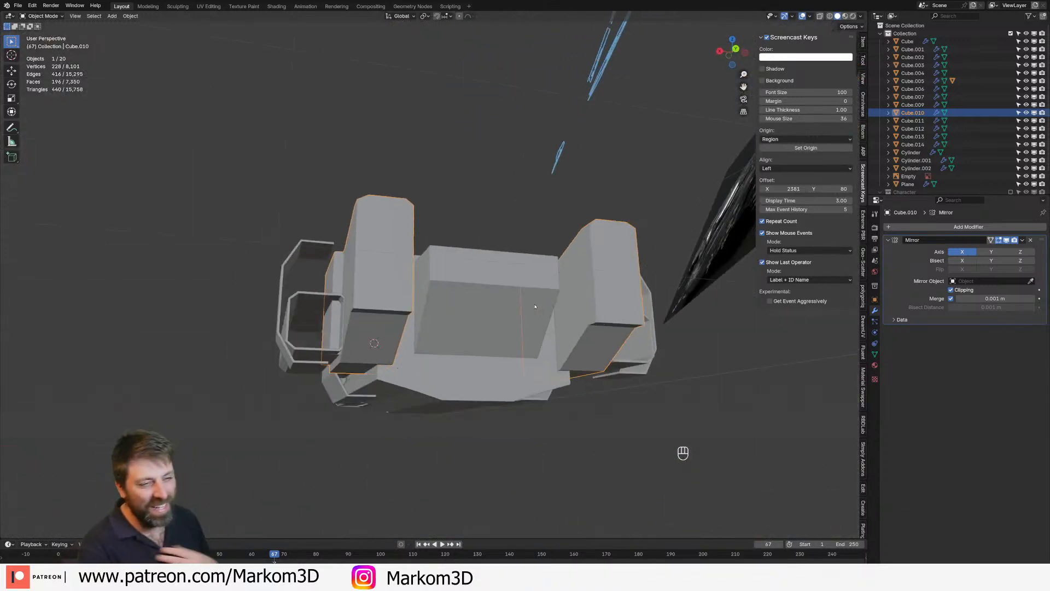
middle_drag(534, 305, 457, 385)
click(369, 365)
middle_drag(369, 364, 542, 339)
Add a horizontal loop cut near the bottom of the hollow side box and adjust its height along Z
key(Tab)
scroll(542, 338, up, 3)
key(z)
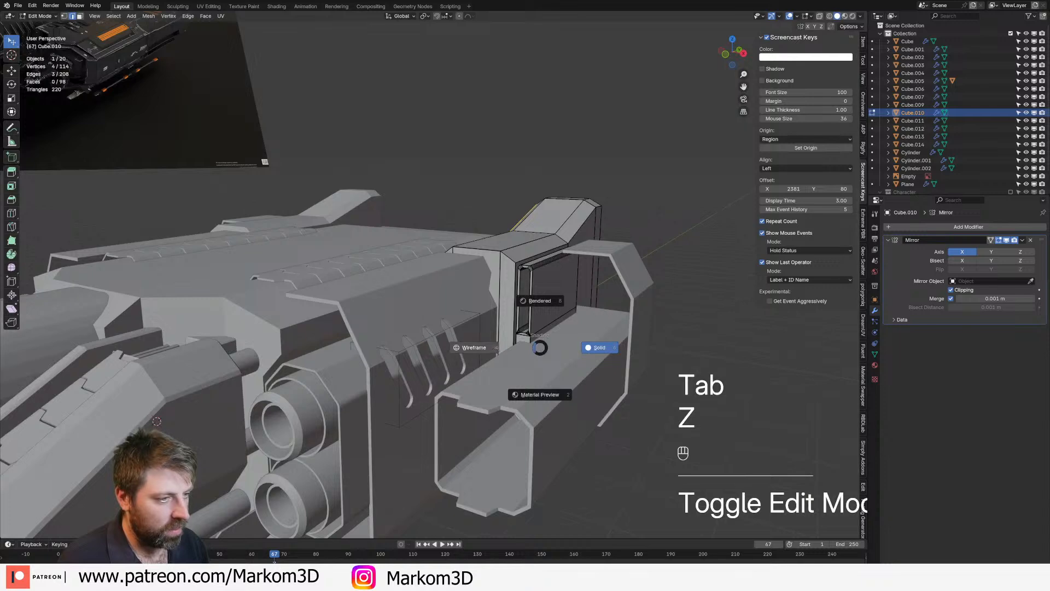
click(490, 347)
key(ctrl+r)
click(531, 355)
click(531, 327)
key(z)
click(576, 327)
shift+middle_drag(575, 323, 522, 252)
scroll(535, 293, up, 2)
key(g)
key(z)
click(540, 260)
Bevel the lower loop into a thin single-segment strip and move its outer side face inward along X
scroll(522, 252, up, 2)
key(ctrl+b)
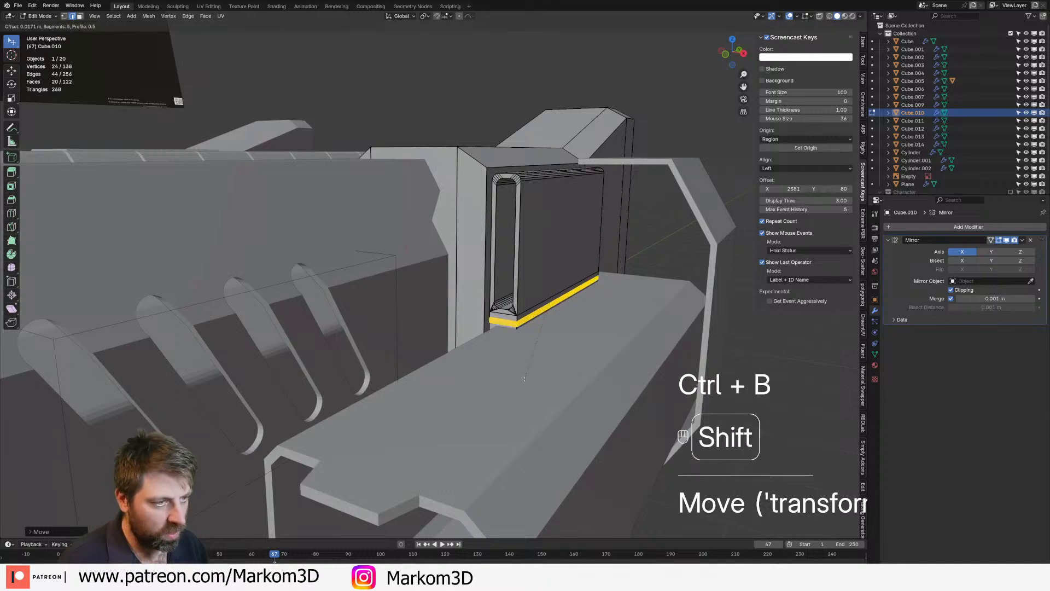
click(524, 372)
key(3)
click(540, 314)
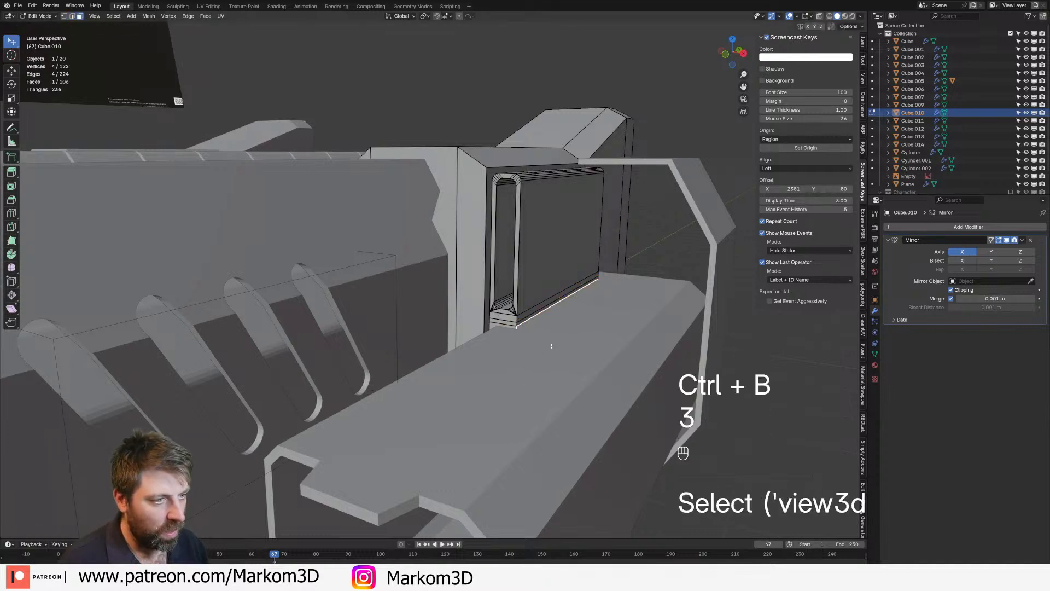
key(g)
key(y)
key(x)
key(shift)
click(354, 329)
middle_drag(354, 329, 337, 303)
key(Tab)
scroll(525, 300, down, 4)
Select the whole linked side box and separate it from the raised rear block into its own object
middle_drag(525, 300, 400, 319)
scroll(393, 320, up, 1)
middle_drag(352, 290, 428, 313)
key(Tab)
key(Tab)
click(429, 304)
key(Tab)
click(431, 303)
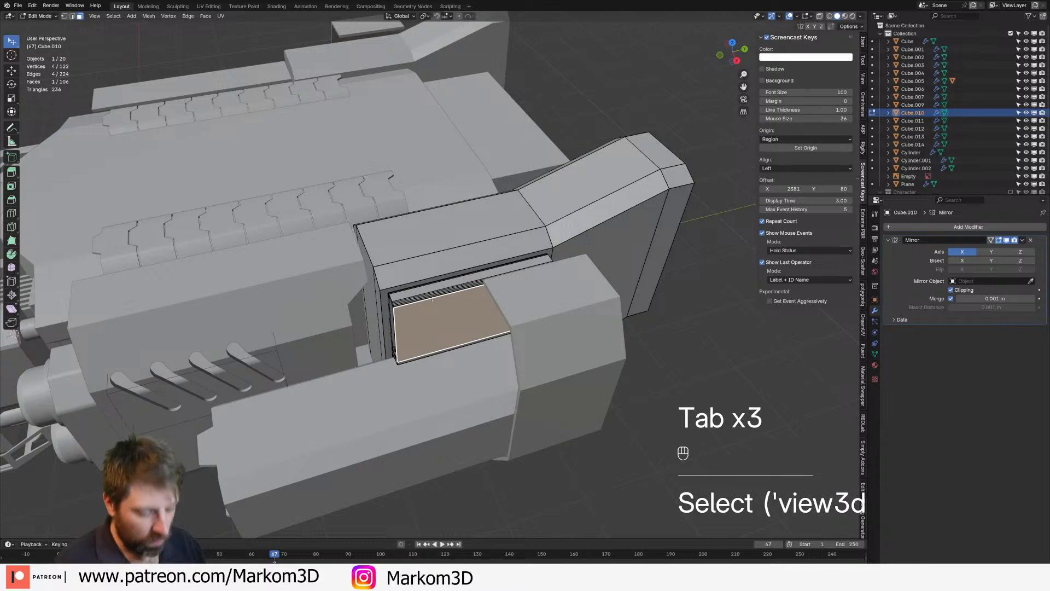
key(ctrl+l)
key(p)
click(432, 303)
key(Tab)
key(Tab)
Add a vertical loop cut around the middle of the side box and bevel it into two spaced loops
middle_drag(497, 314, 517, 341)
key(ctrl+r)
click(533, 319)
click(509, 337)
key(ctrl+b)
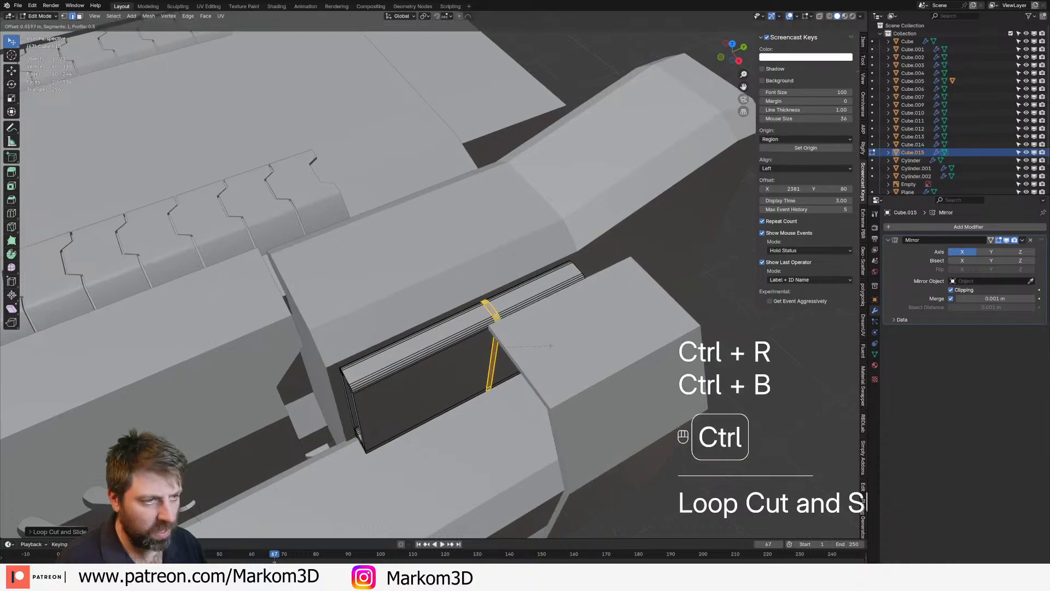
click(591, 346)
middle_drag(592, 347, 466, 337)
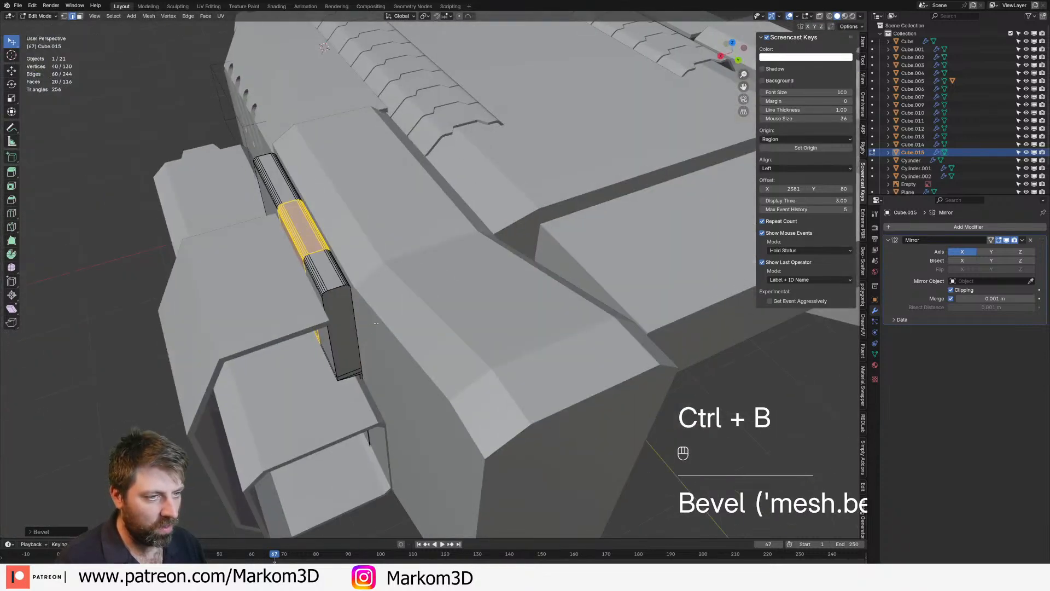
In top view, shift the side box's rear end section inward along X and rotate it so the box bends inward
key(3)
alt+click(344, 281)
key(KP_7)
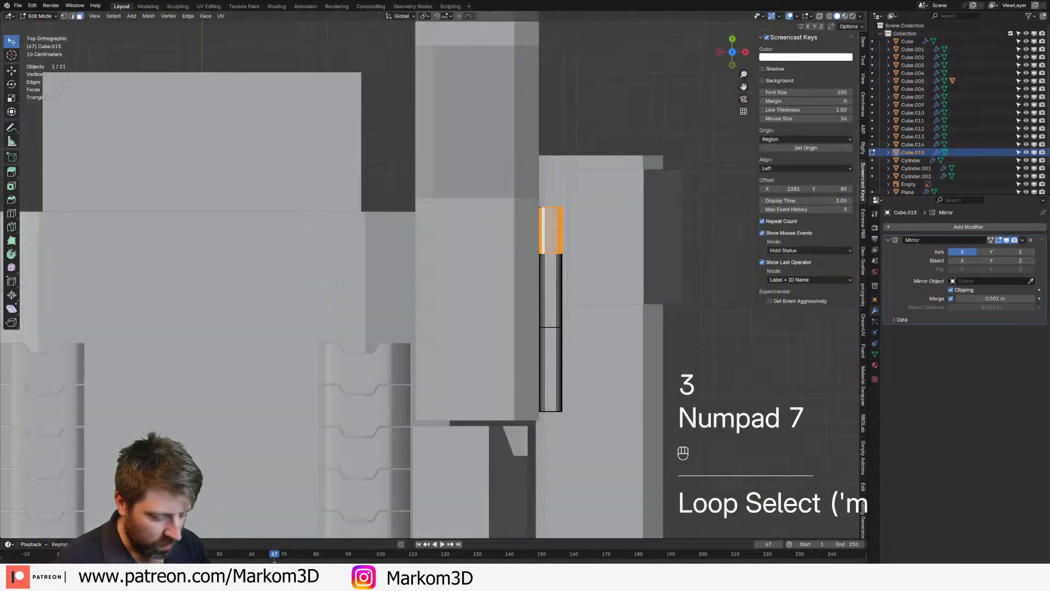
key(g)
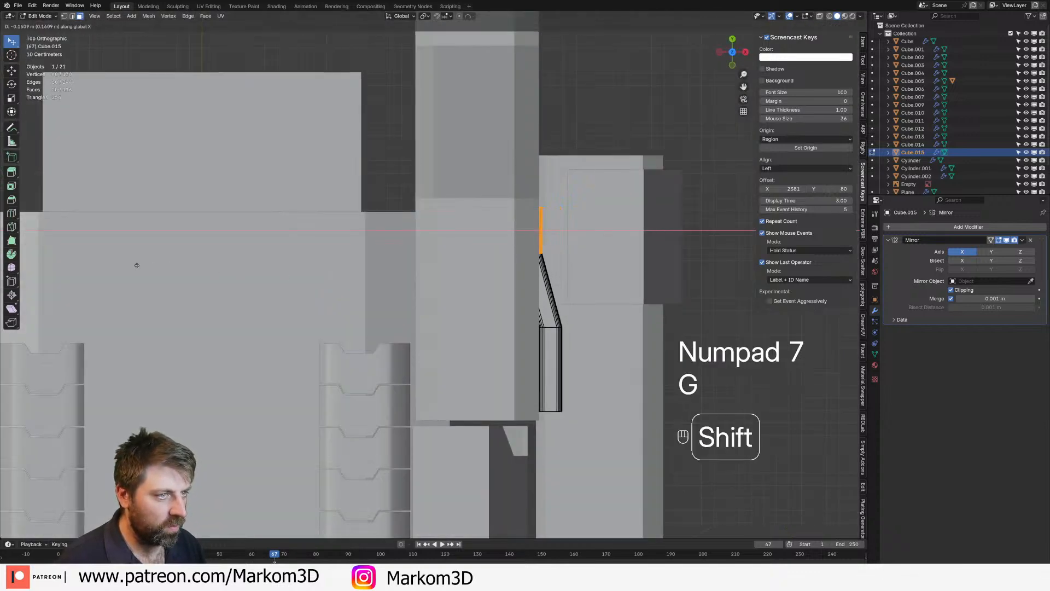
click(181, 267)
key(r)
click(641, 244)
key(g)
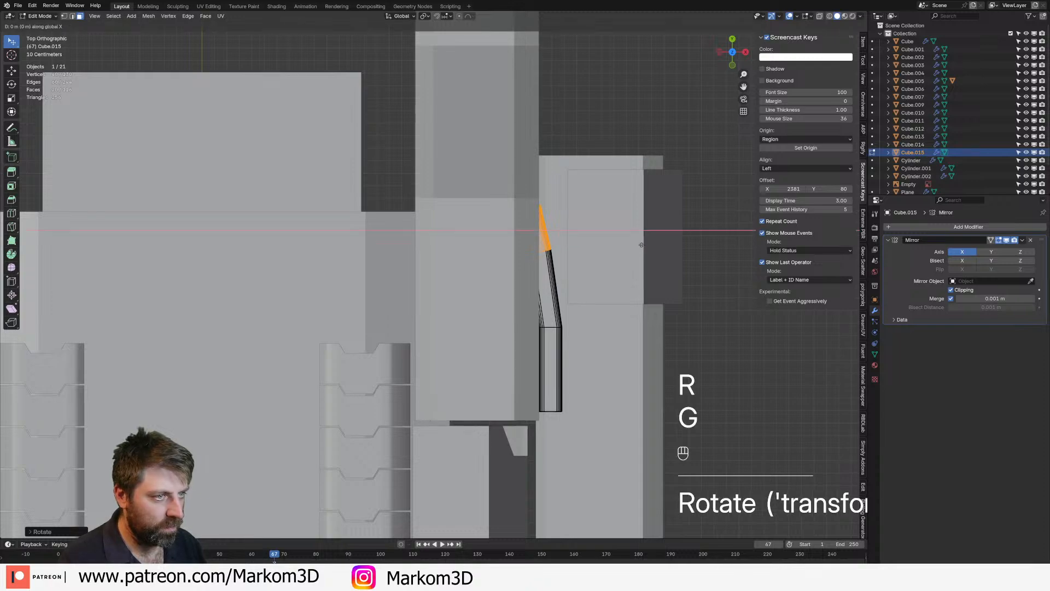
click(626, 242)
scroll(626, 243, down, 3)
key(Tab)
Bevel both vertical edge loops at the side box's bends with two segments and a width of about 0.146 m
middle_drag(625, 246, 586, 198)
key(Tab)
key(2)
alt+click(483, 293)
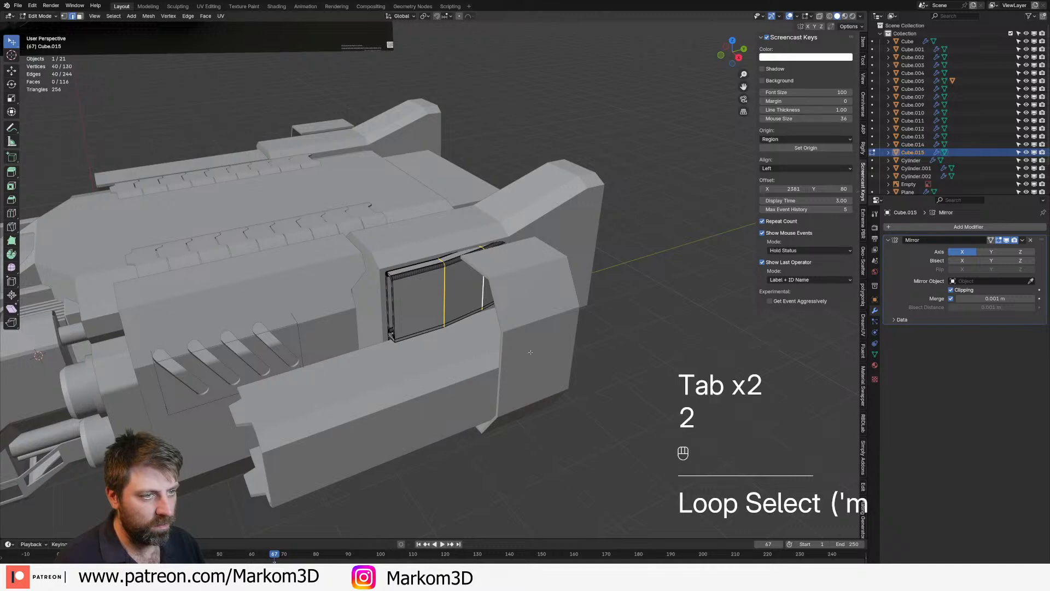
key(ctrl+b)
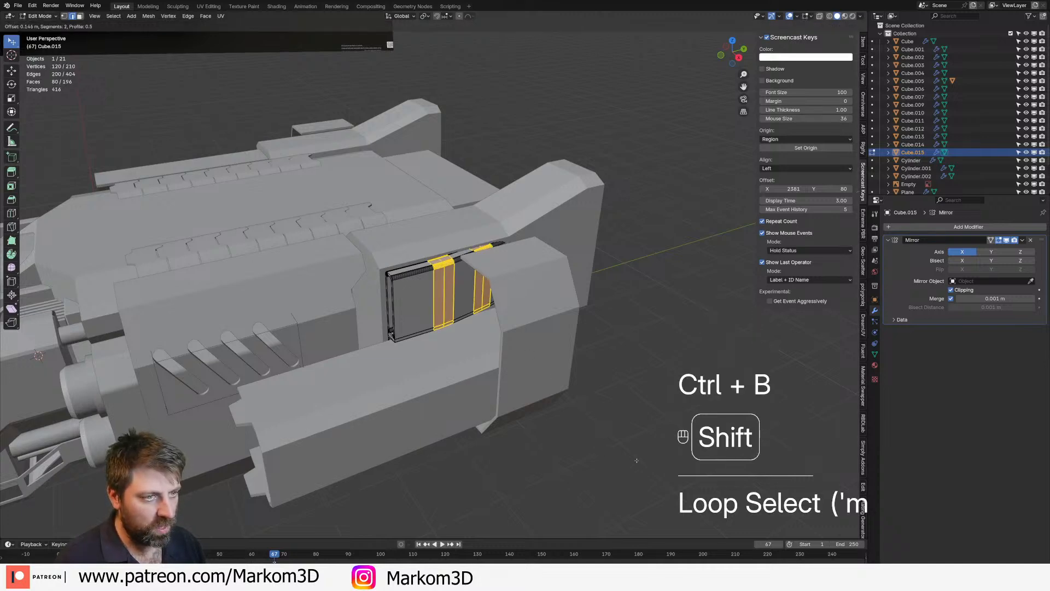
click(636, 460)
key(Tab)
click(628, 422)
middle_drag(628, 422, 551, 366)
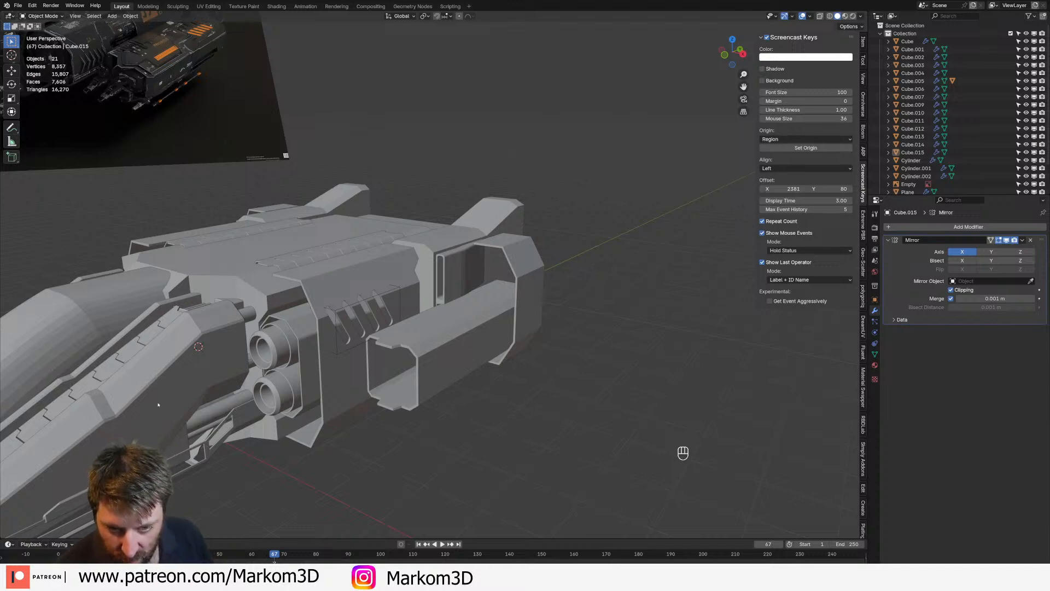
Add two horizontal loop cuts along the outer side of the separated side box
scroll(526, 341, up, 5)
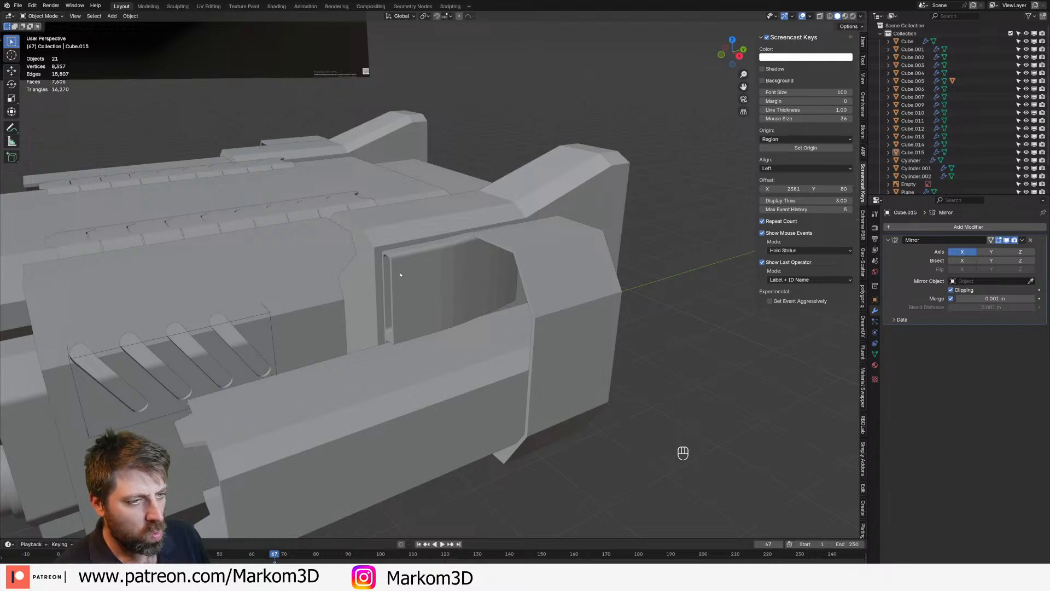
click(394, 297)
middle_drag(401, 301, 412, 296)
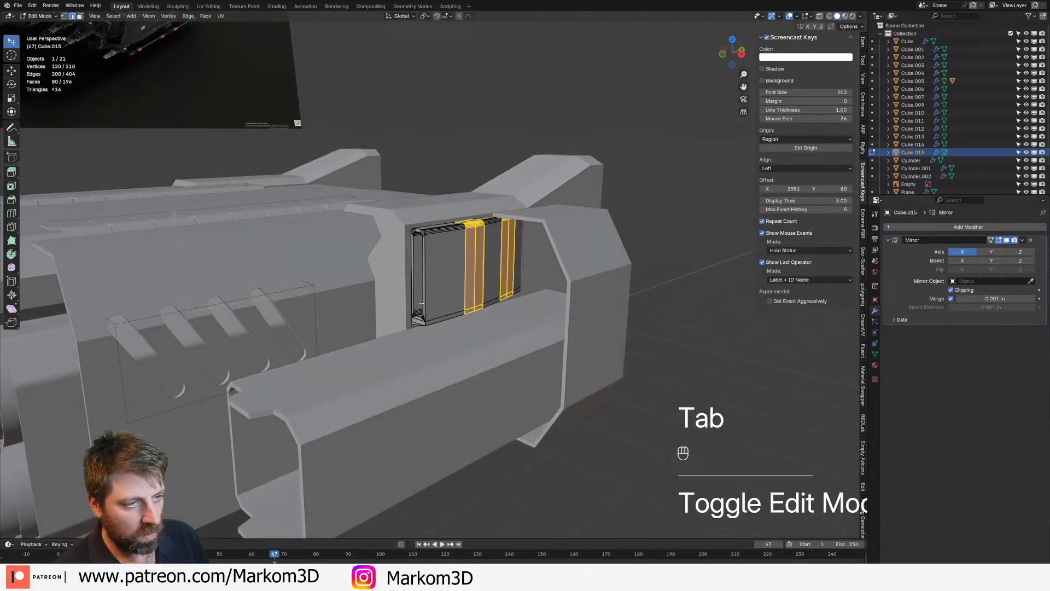
key(Tab)
key(ctrl+r)
click(395, 284)
key(ctrl+r)
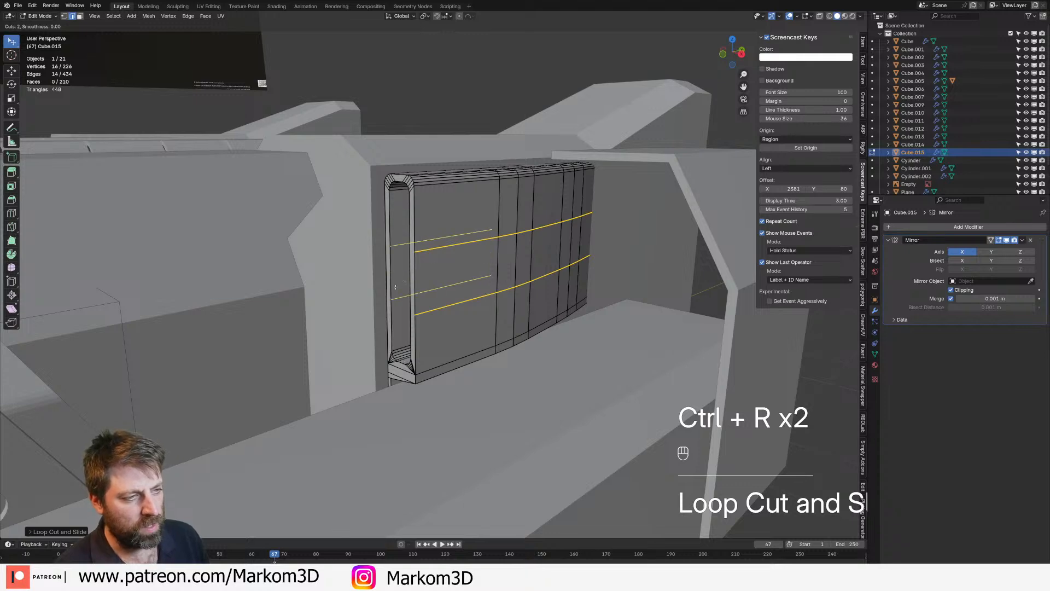
right_click(395, 286)
Add two horizontal loop cuts to the inner face and two to the hull-facing side of the side box's hull-side wall
key(z)
click(336, 285)
key(a)
key(a)
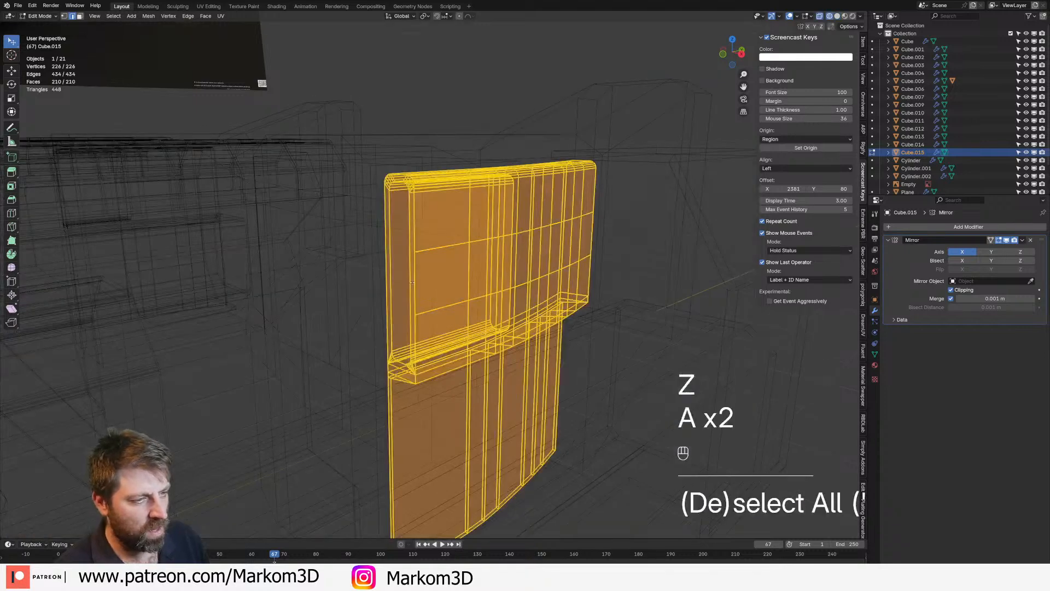
middle_drag(411, 282, 449, 278)
key(z)
click(540, 265)
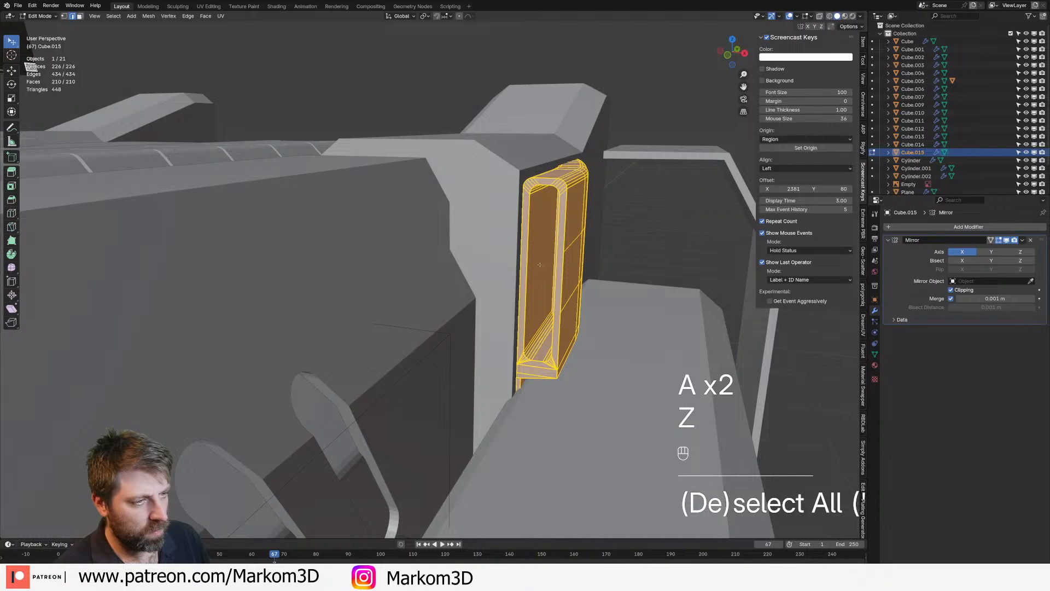
middle_drag(550, 273, 431, 282)
key(ctrl+r)
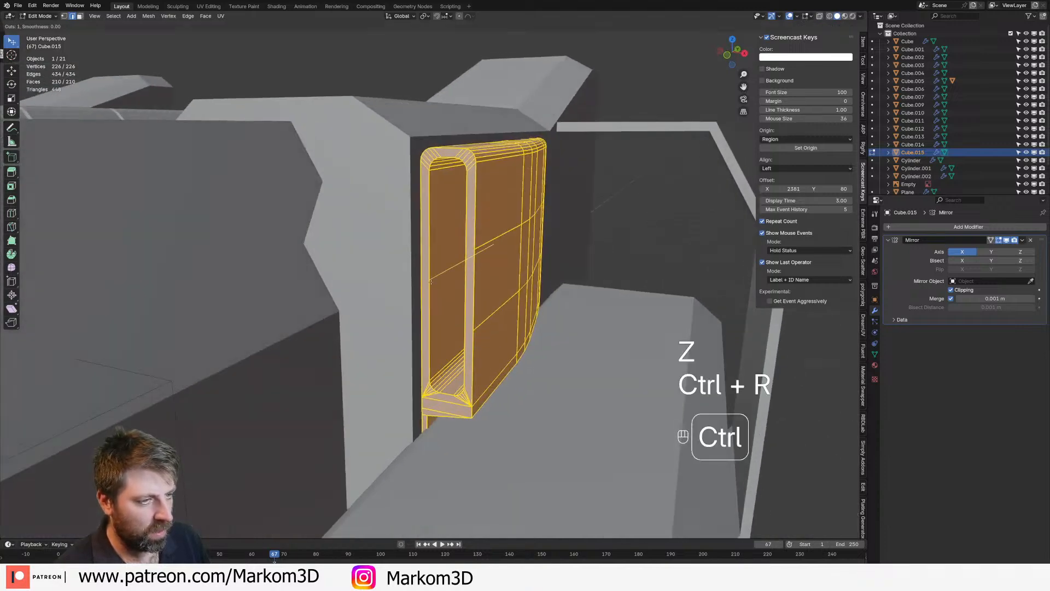
click(431, 282)
key(ctrl+r)
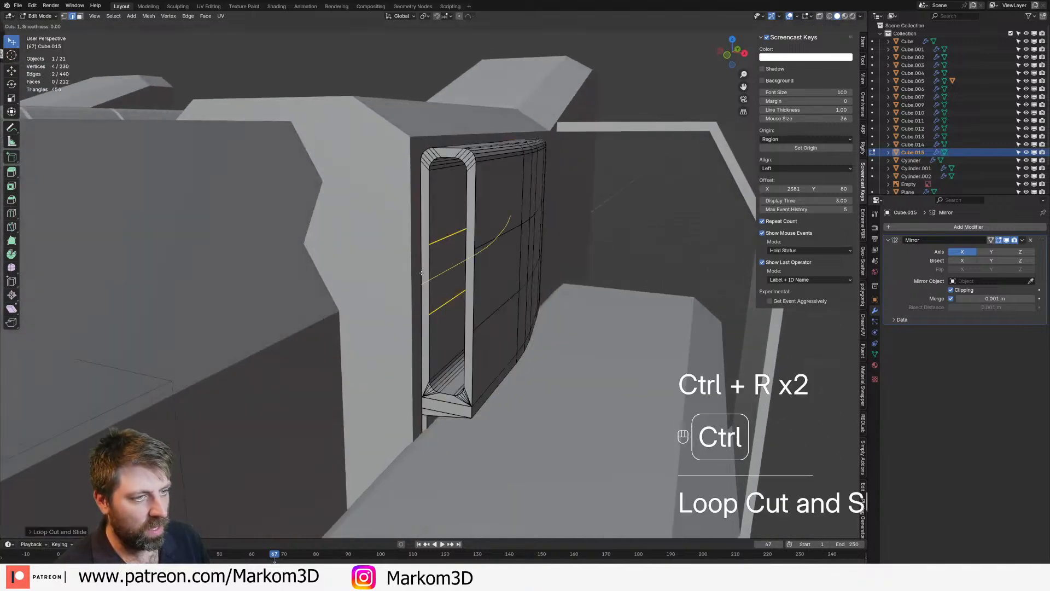
click(423, 280)
In wireframe view, select the two lower loop-cut edges on the side box's hull-side wall and scale them to even their heights
key(z)
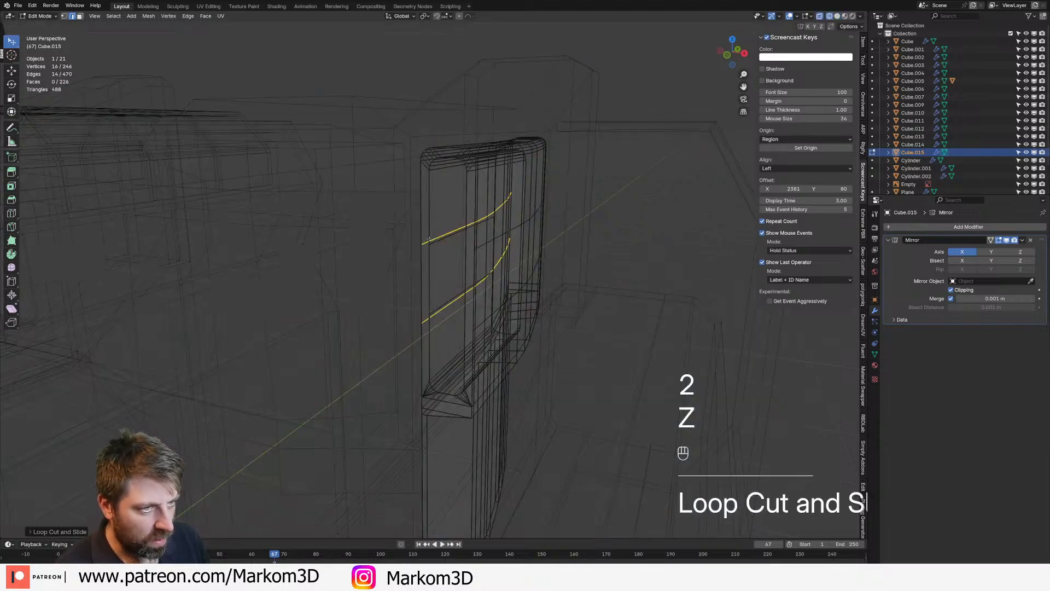
click(440, 242)
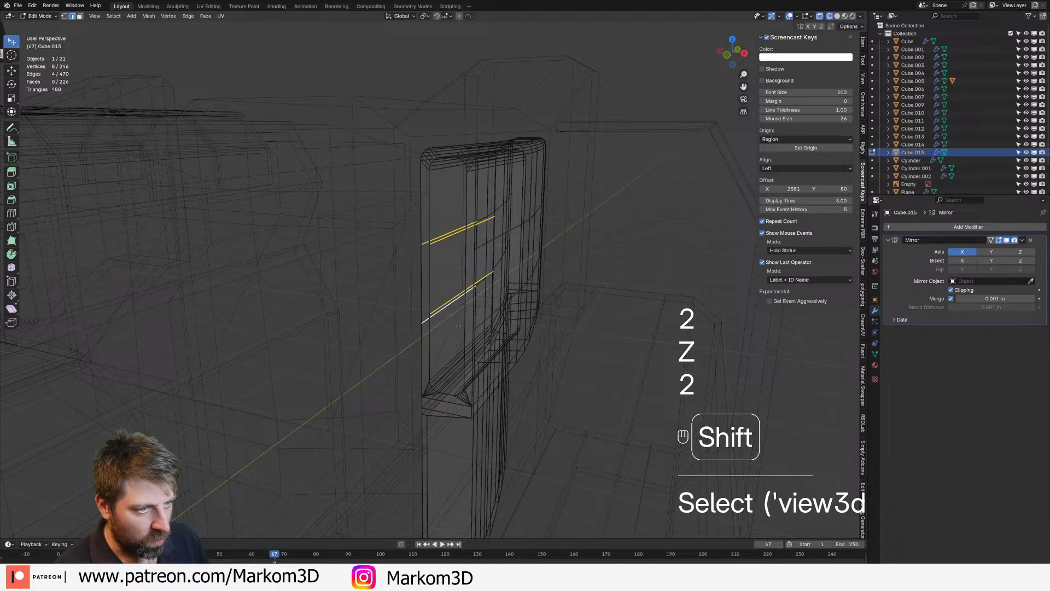
click(450, 302)
shift+click(448, 311)
key(s)
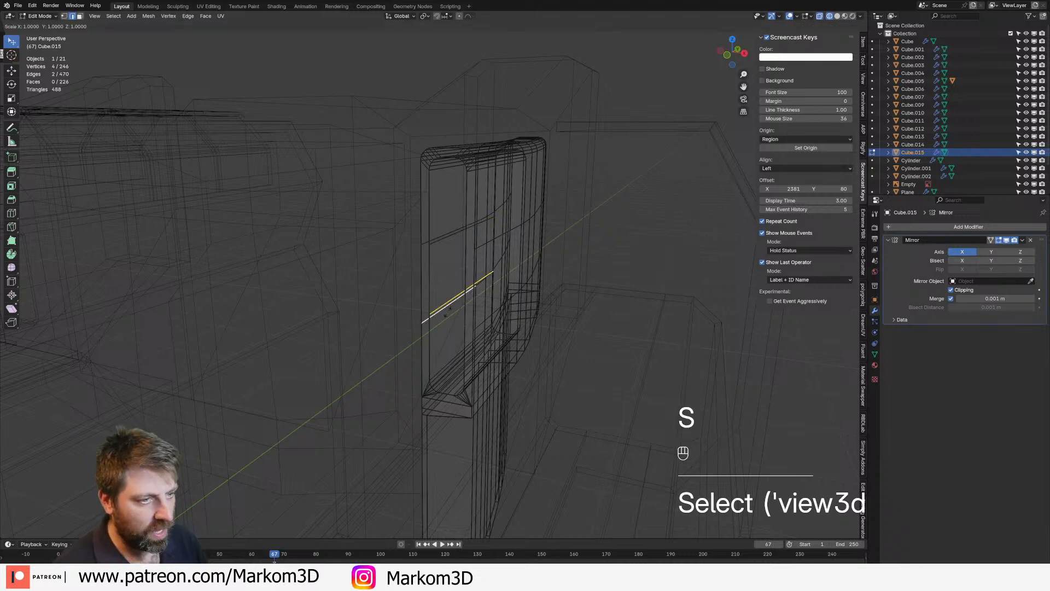
click(447, 311)
Select the upper loop-cut edges on both faces of the hull-side wall and scale them to even their heights
click(444, 233)
shift+click(446, 239)
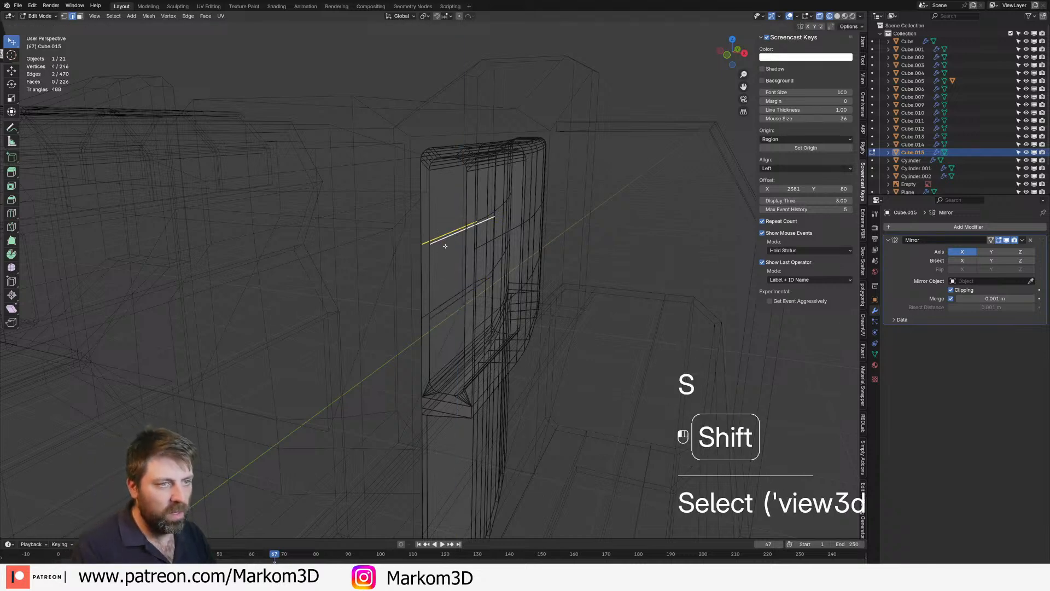
alt+click(447, 232)
shift+click(448, 239)
key(s)
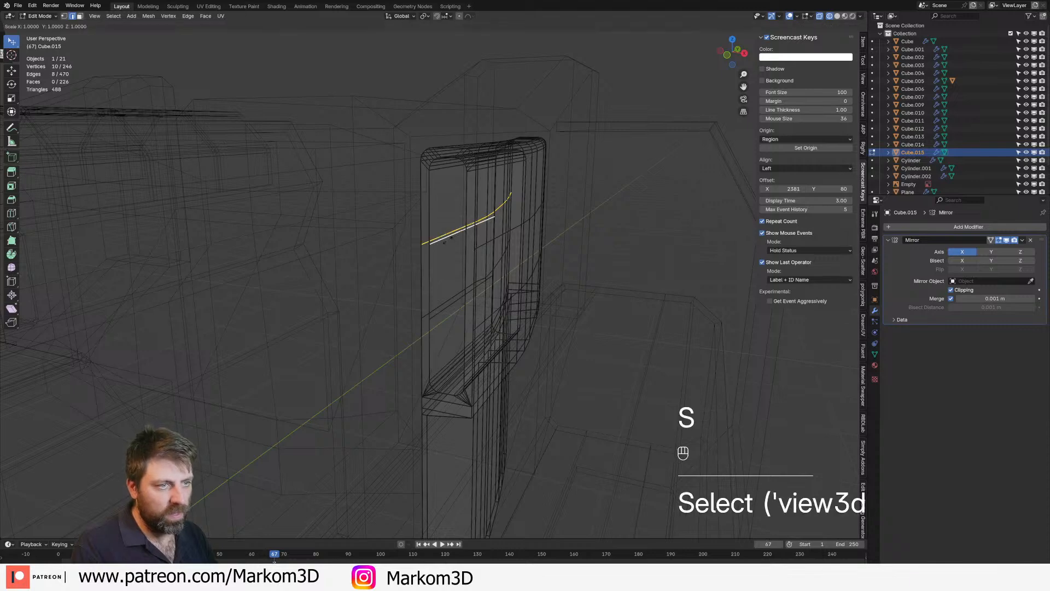
click(448, 240)
Scale the complete lower edge loops of the hull-side wall to align them, and return to solid shading
alt+shift+click(453, 307)
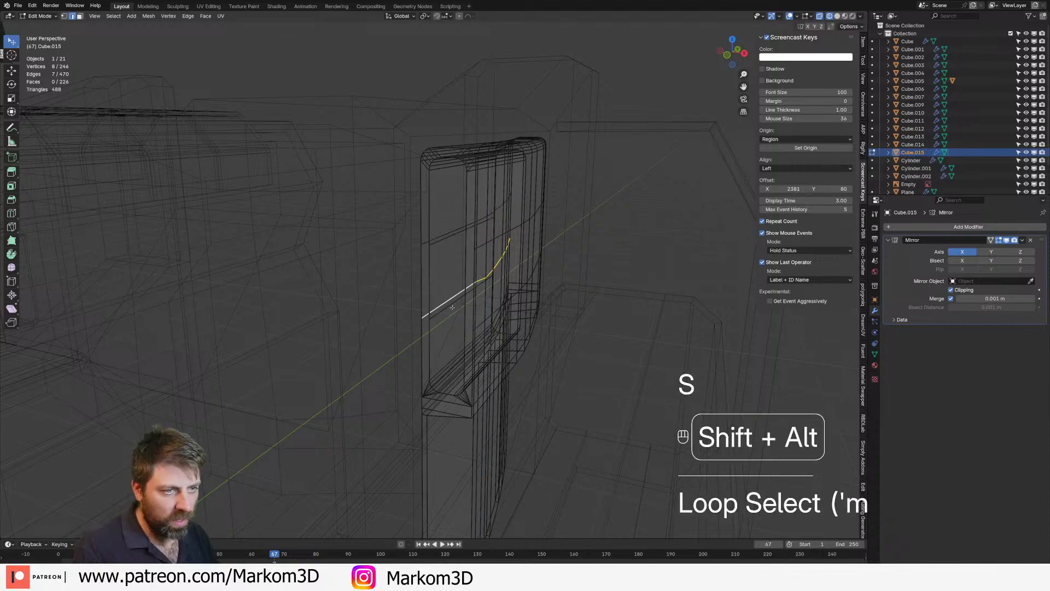
key(s)
click(452, 307)
key(z)
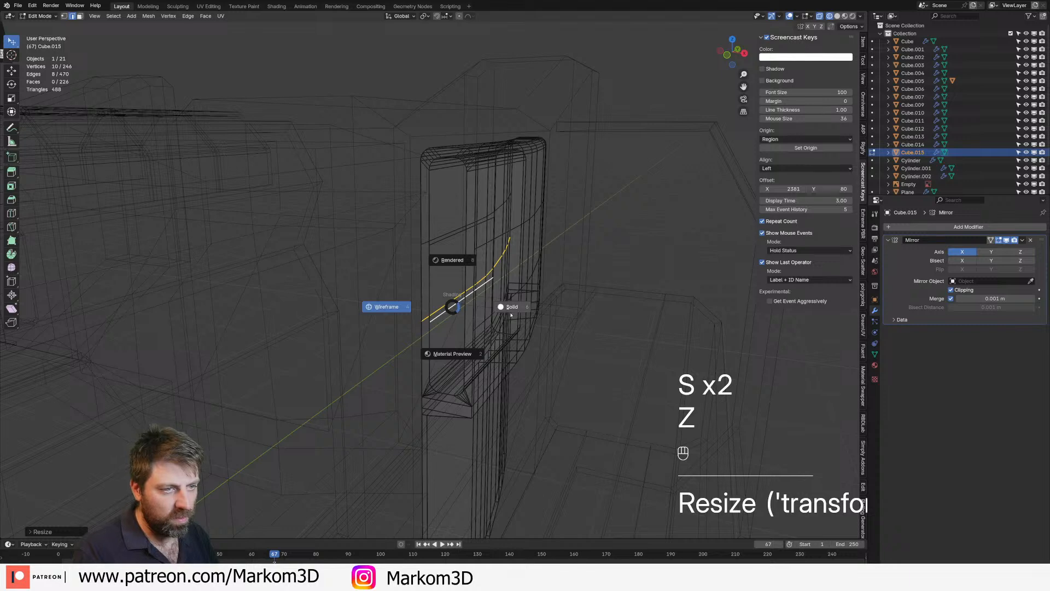
click(499, 309)
Add two centred horizontal loop cuts on the inner face of the side box's outer wall
alt+click(492, 210)
middle_drag(492, 213, 574, 225)
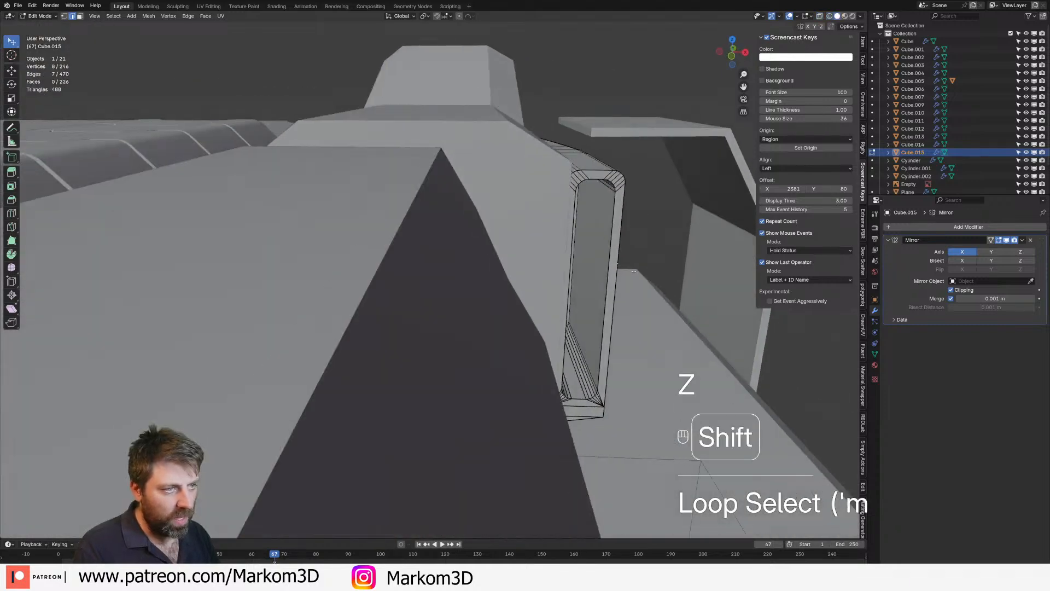
key(ctrl+r)
middle_drag(602, 272, 621, 264)
scroll(595, 273, up, 1)
click(595, 272)
right_click(595, 272)
Scale the upper and then the lower edge loop pairs on the outer wall so its inner and outer cuts align
alt+click(529, 262)
alt+shift+click(628, 263)
key(s)
click(657, 270)
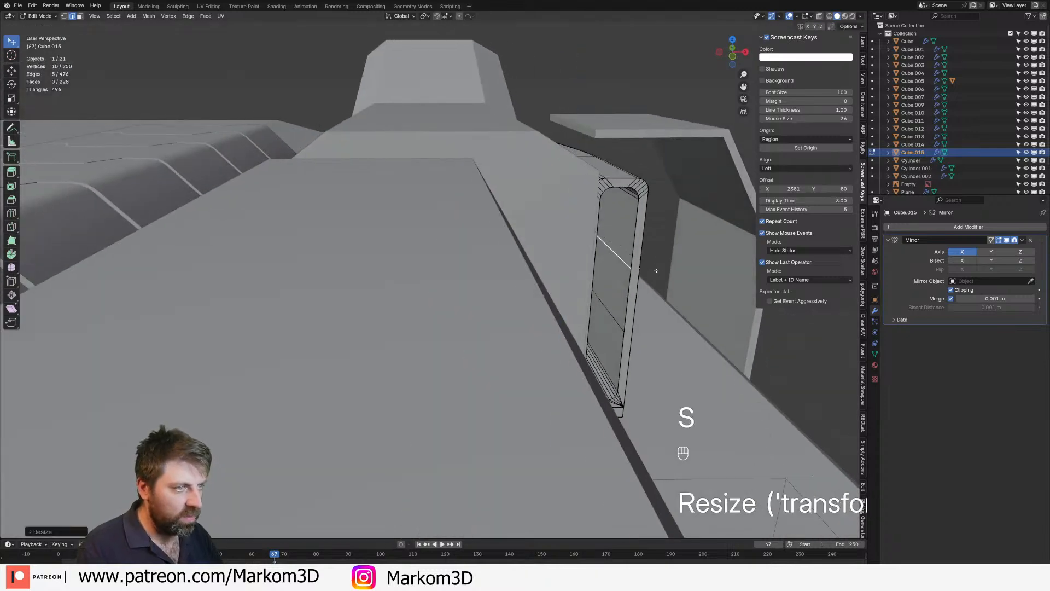
middle_drag(647, 317, 602, 350)
alt+click(429, 339)
shift+click(573, 359)
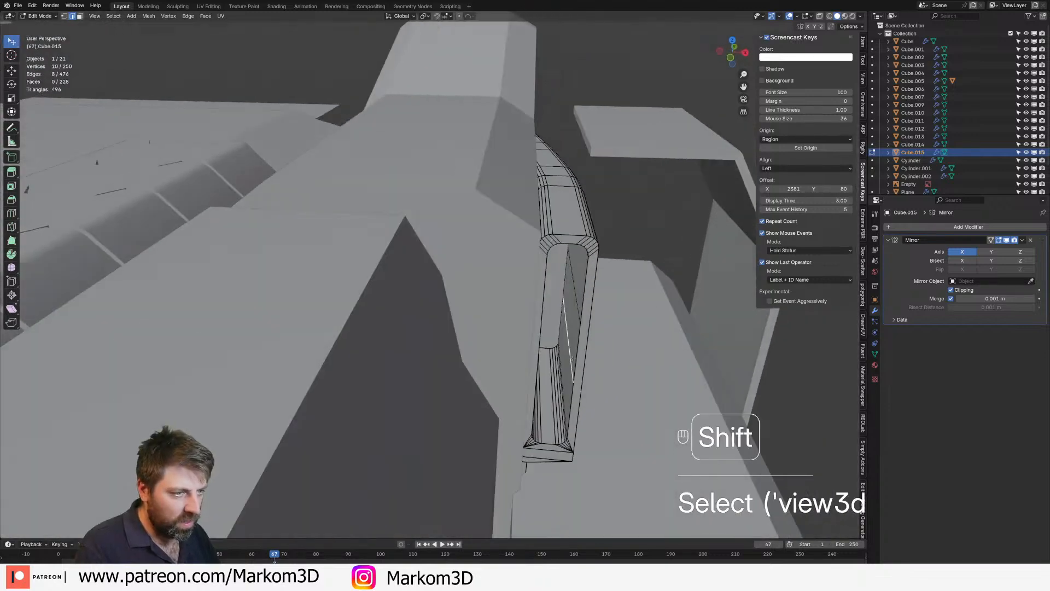
key(s)
click(575, 357)
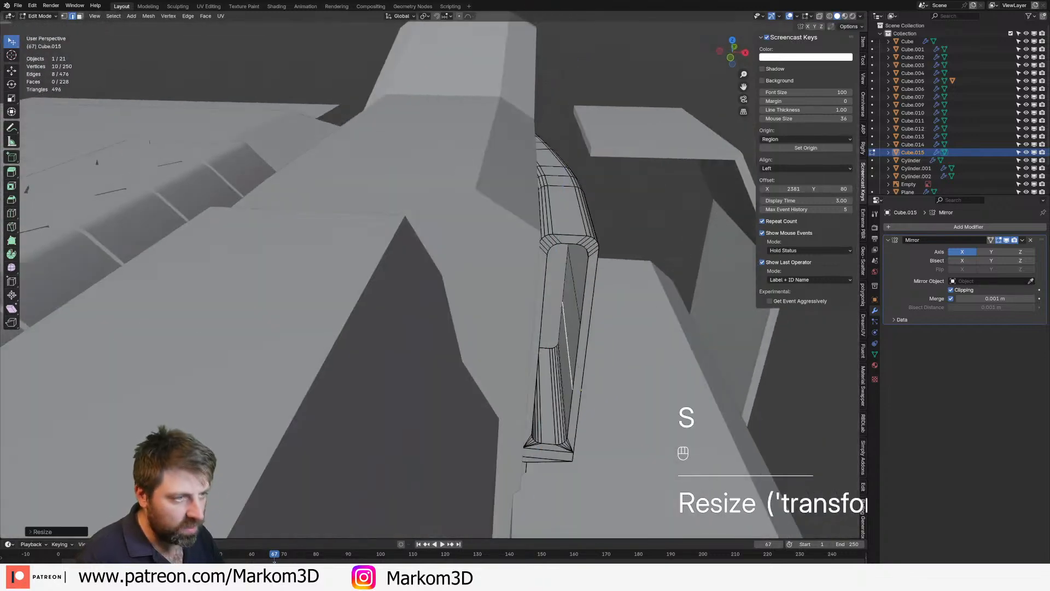
Connect the upper loop-cut vertices with an edge across the open-end rim of both side box walls
middle_drag(562, 367, 439, 298)
key(1)
click(437, 295)
shift+click(449, 296)
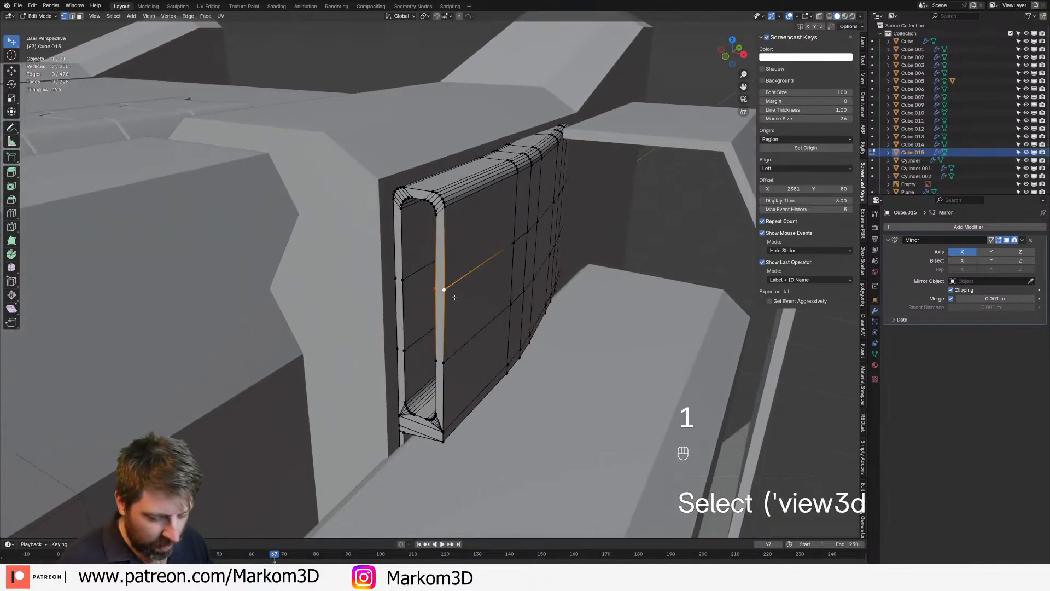
key(j)
click(397, 279)
shift+click(404, 294)
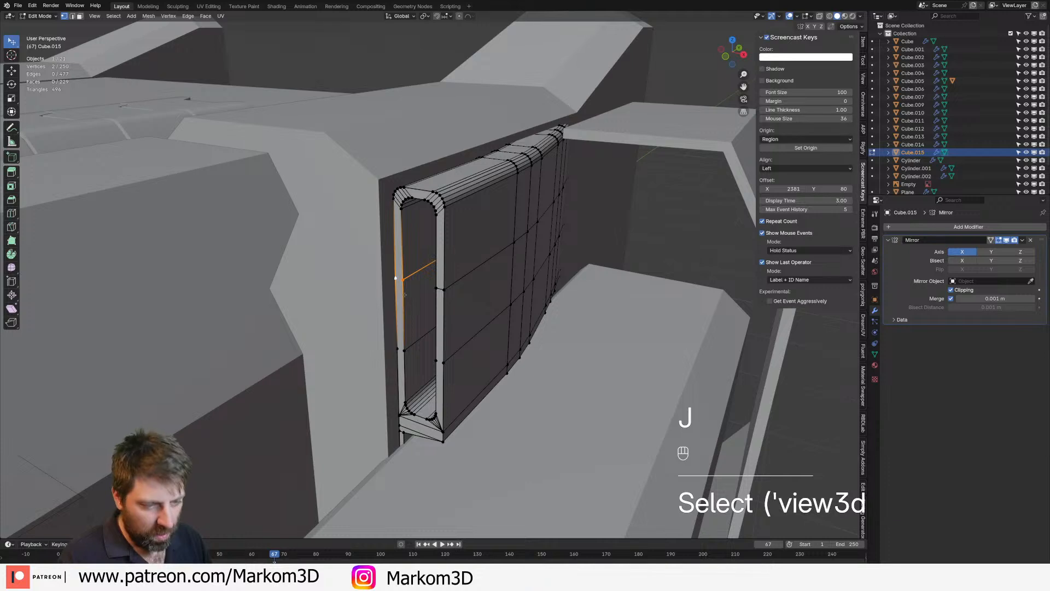
key(j)
Connect the lower loop-cut vertices with an edge across the open-end rim of both side box walls
shift+middle_drag(405, 294, 433, 273)
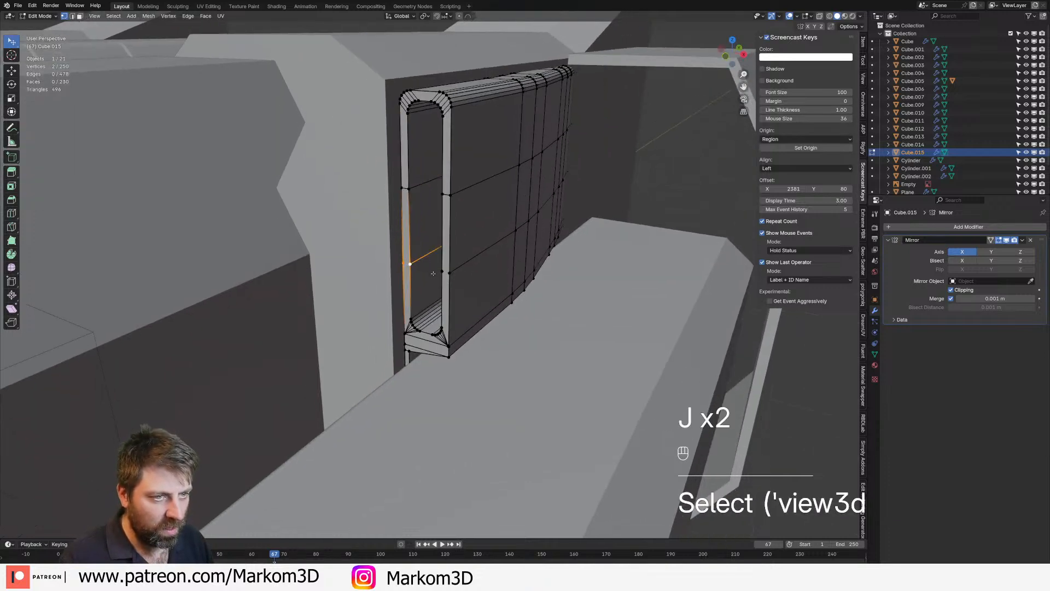
key(j)
click(442, 272)
shift+click(449, 272)
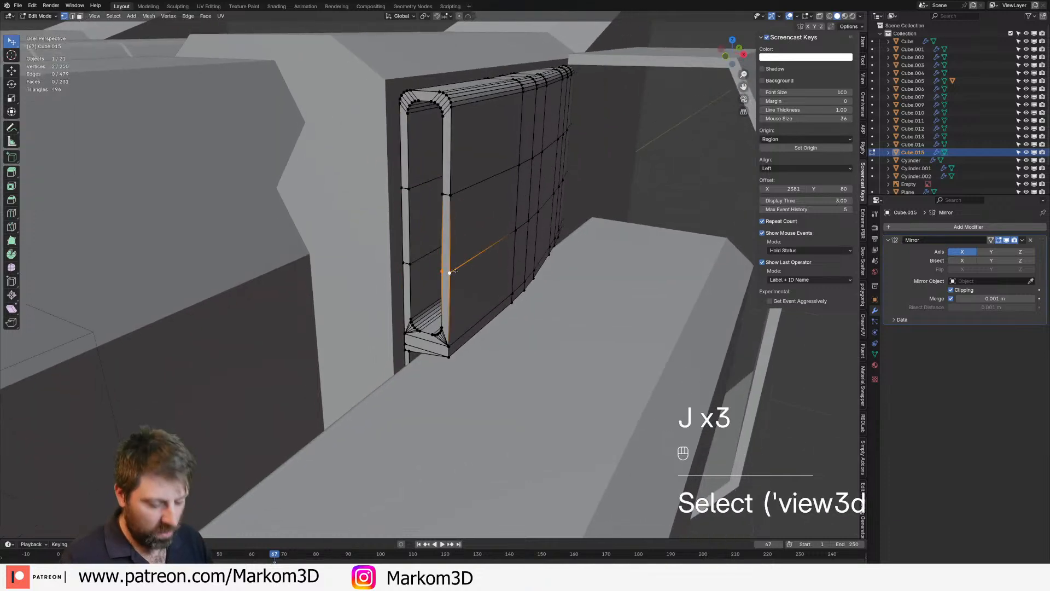
key(j)
Select the upper and lower horizontal edge loops on both walls and bevel them into narrow bands
key(2)
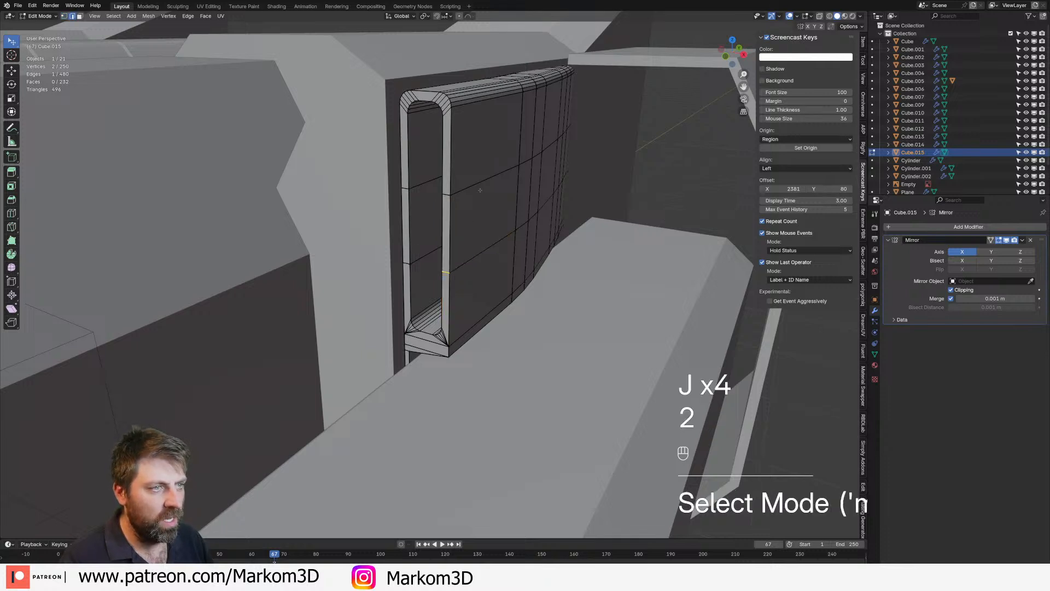
alt+shift+click(482, 254)
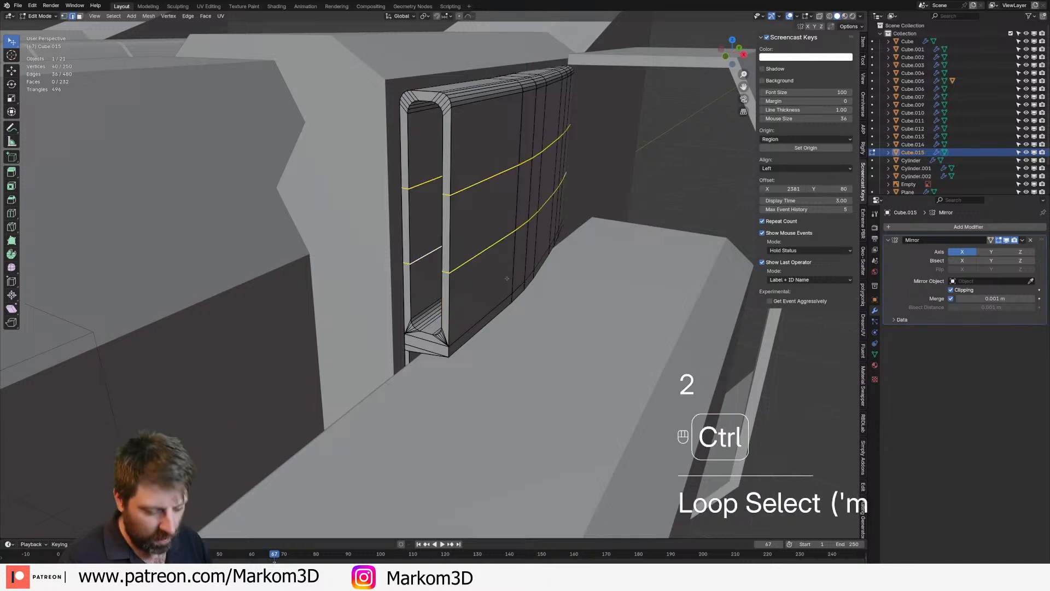
key(ctrl+b)
click(551, 339)
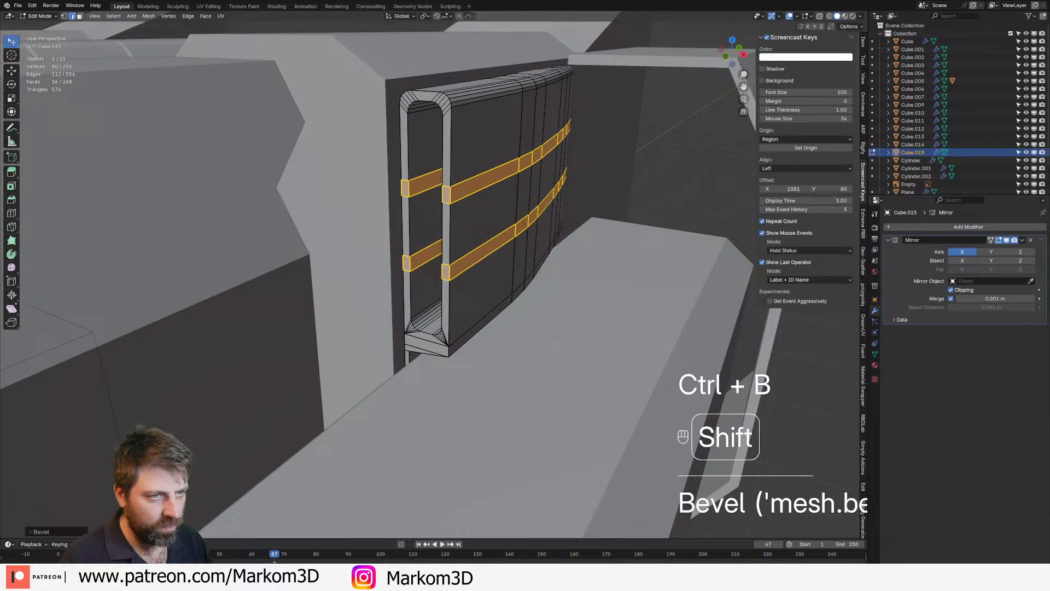
Move the middle rim faces of both walls back into the box to form a notch, and review the shape on the ship
key(3)
click(445, 233)
shift+click(405, 226)
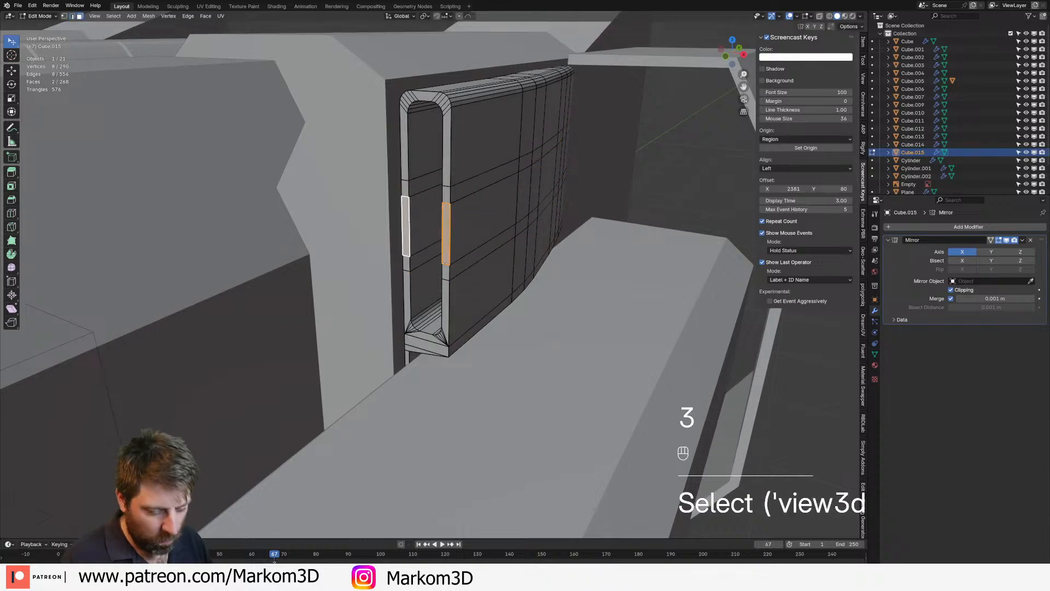
key(g)
shift+click(627, 165)
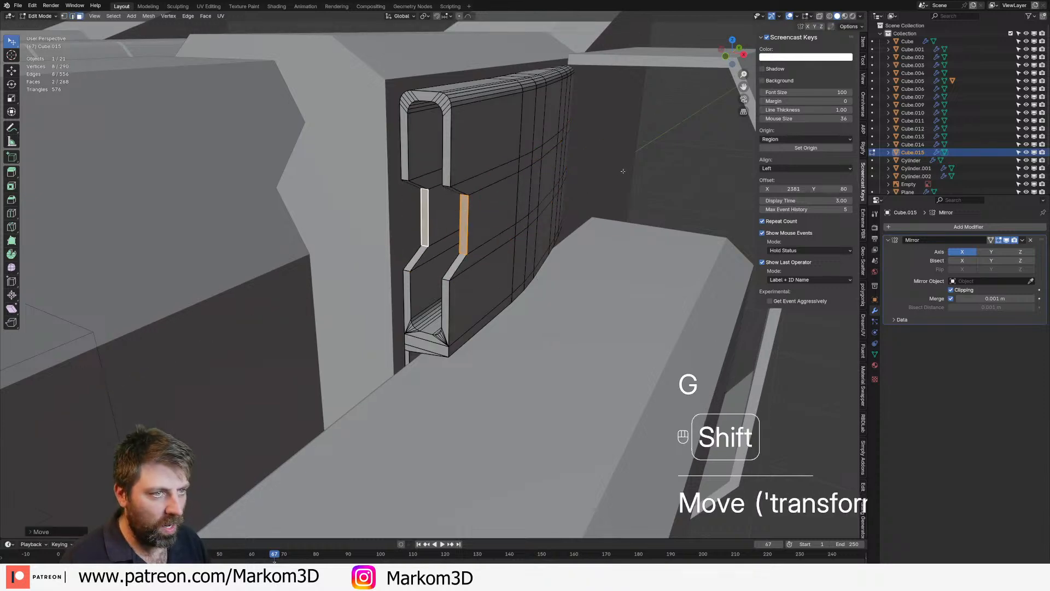
scroll(626, 165, down, 5)
key(Tab)
click(713, 370)
scroll(678, 337, down, 3)
middle_drag(676, 334, 645, 326)
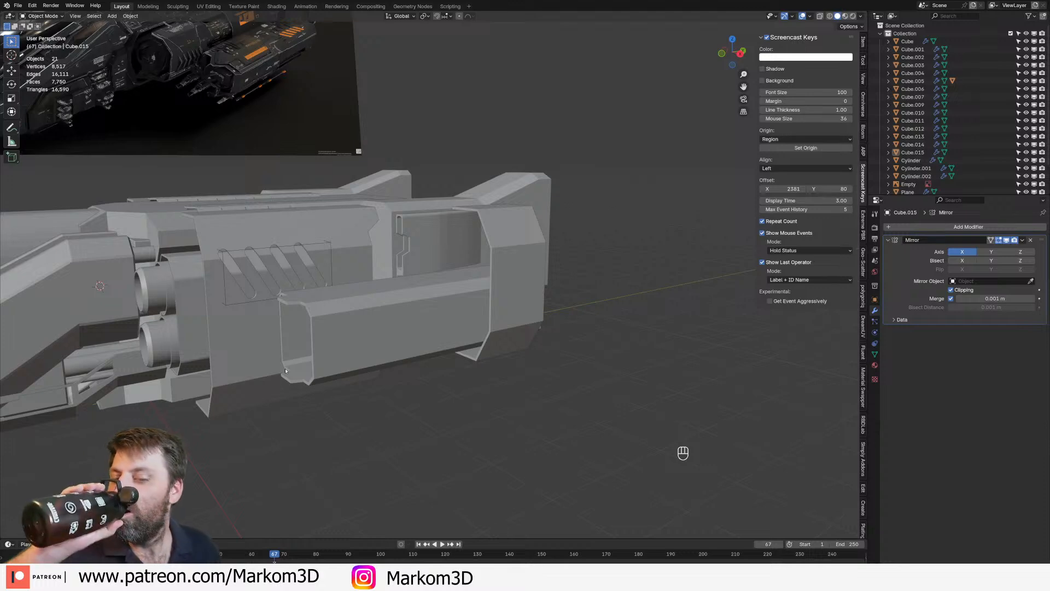
middle_drag(287, 395, 462, 270)
Undo the notch move on the two rim faces and return to editing the side box
key(ctrl+z)
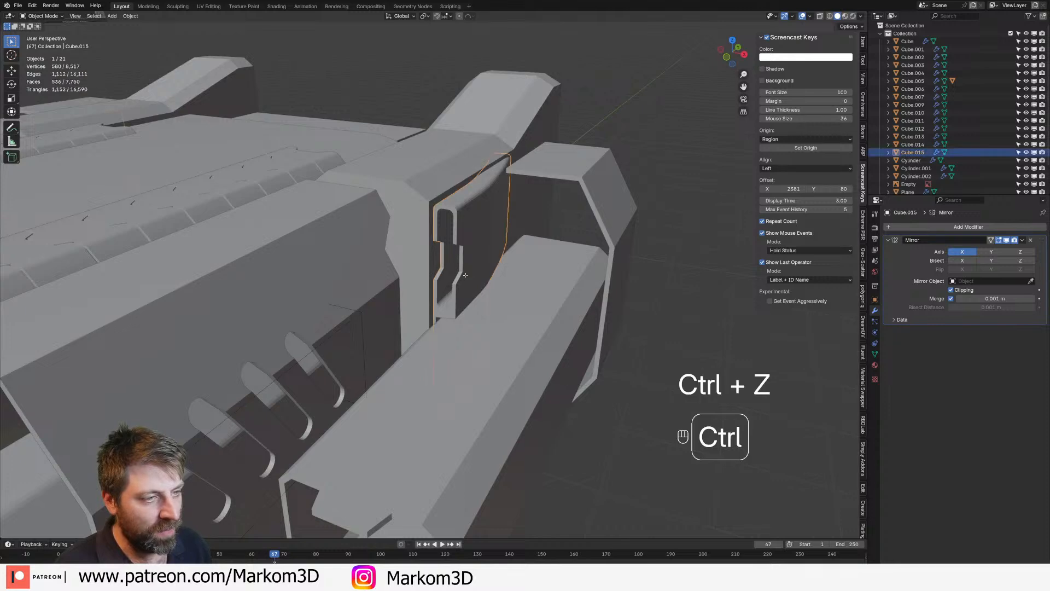
key(ctrl+z)
key(ctrl+z)
Move only the outer wall's middle rim face back into the side box to cut a notch, and check it in Object Mode
scroll(427, 285, up, 5)
click(395, 281)
key(g)
click(420, 280)
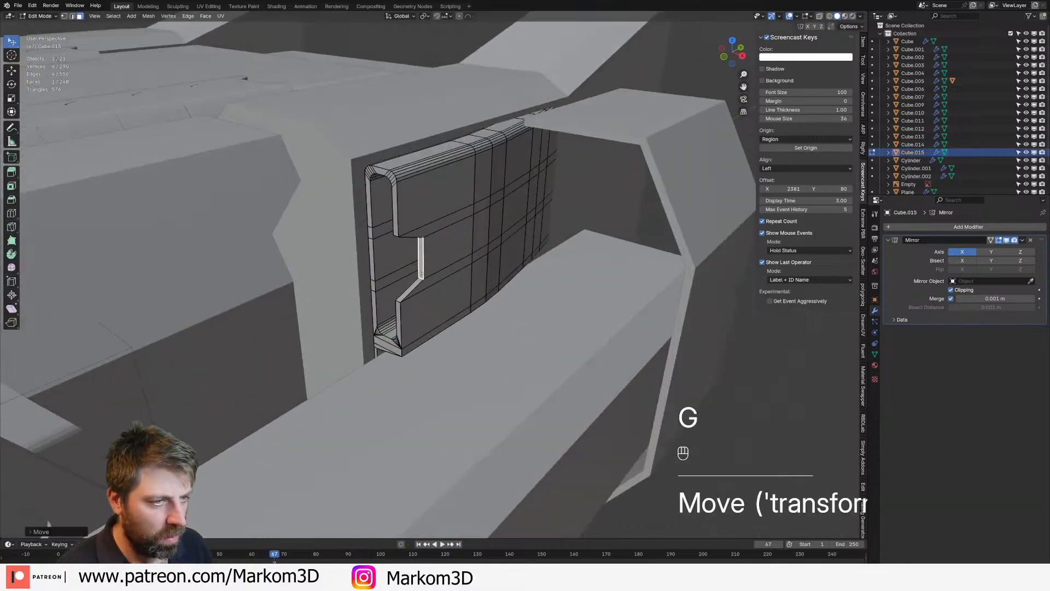
scroll(598, 394, down, 4)
key(Tab)
click(599, 392)
scroll(616, 365, down, 2)
middle_drag(616, 365, 591, 348)
scroll(425, 327, up, 2)
scroll(425, 327, up, 2)
Move the outer wall's notch face toward the open end to make the notch shallower, and leave Edit Mode with nothing selected
key(ctrl+z)
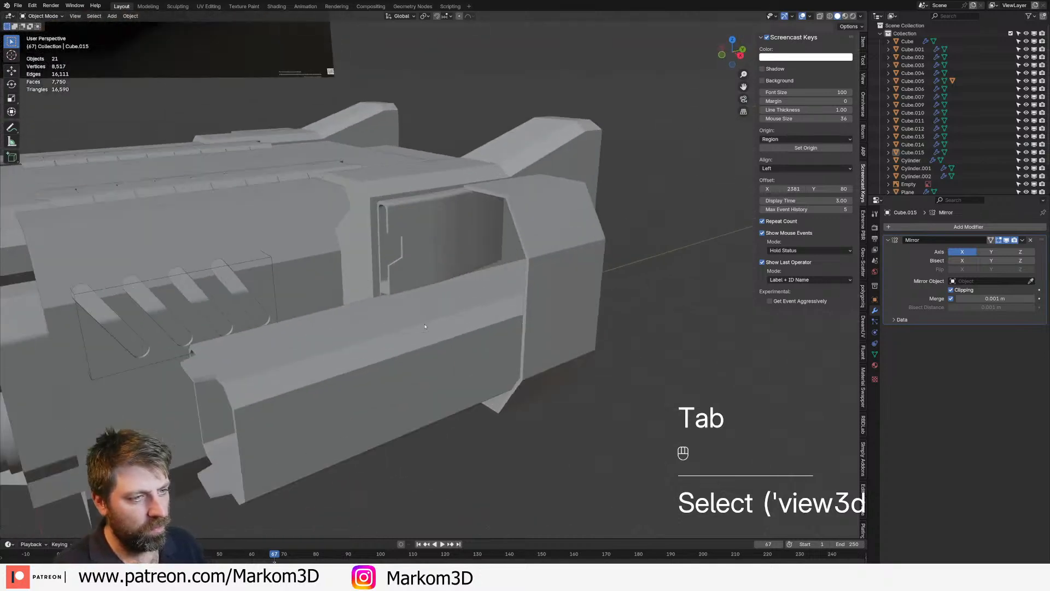
scroll(425, 306, up, 3)
key(ctrl+z)
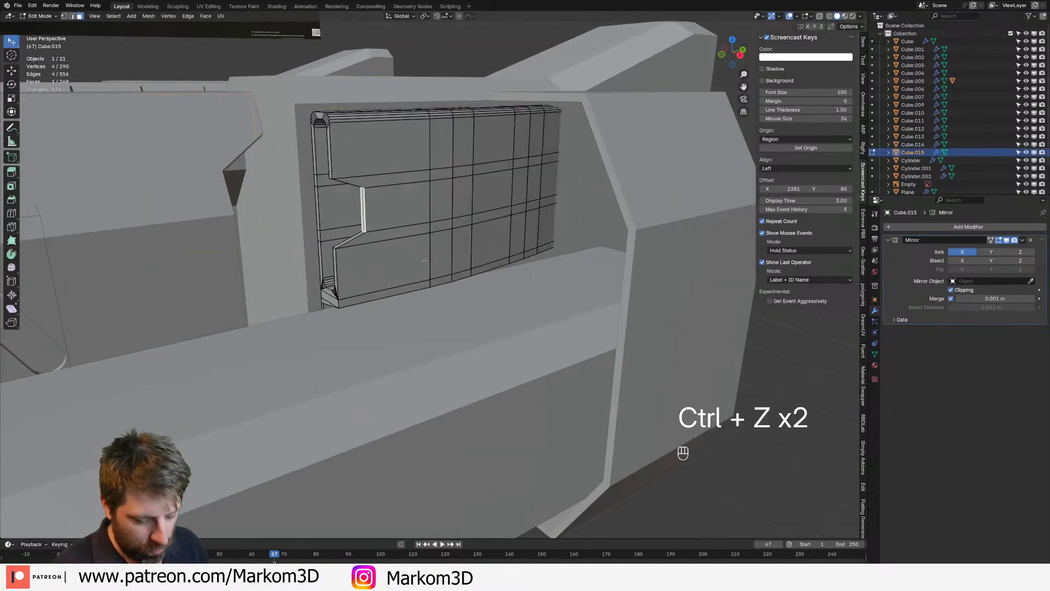
key(g)
click(404, 260)
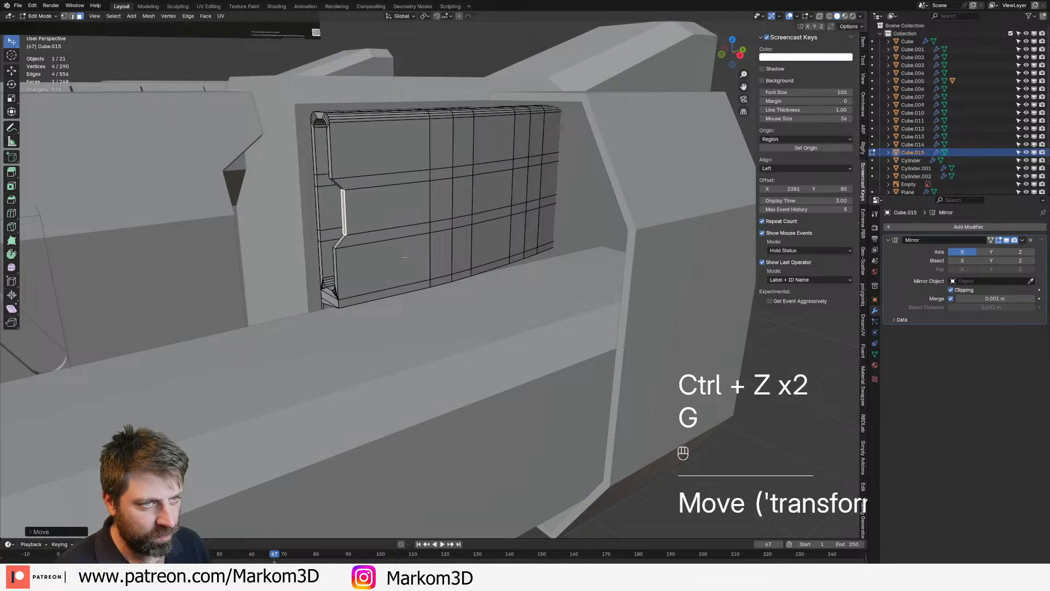
key(Tab)
scroll(403, 260, down, 5)
click(462, 413)
mouse_move(462, 414)
middle_down()
mouse_move(504, 408)
mouse_move(424, 415)
mouse_move(492, 415)
mouse_move(466, 417)
middle_up()
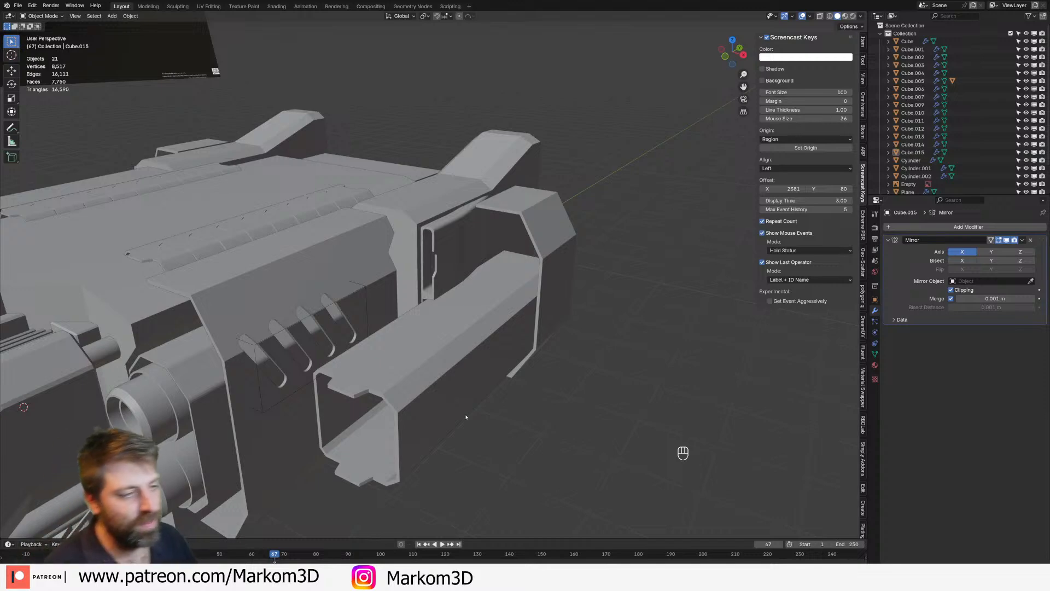
Examine the notched side box and the neighbouring rear fin block from several angles on the ship
scroll(454, 272, up, 4)
key(Tab)
middle_drag(454, 272, 411, 262)
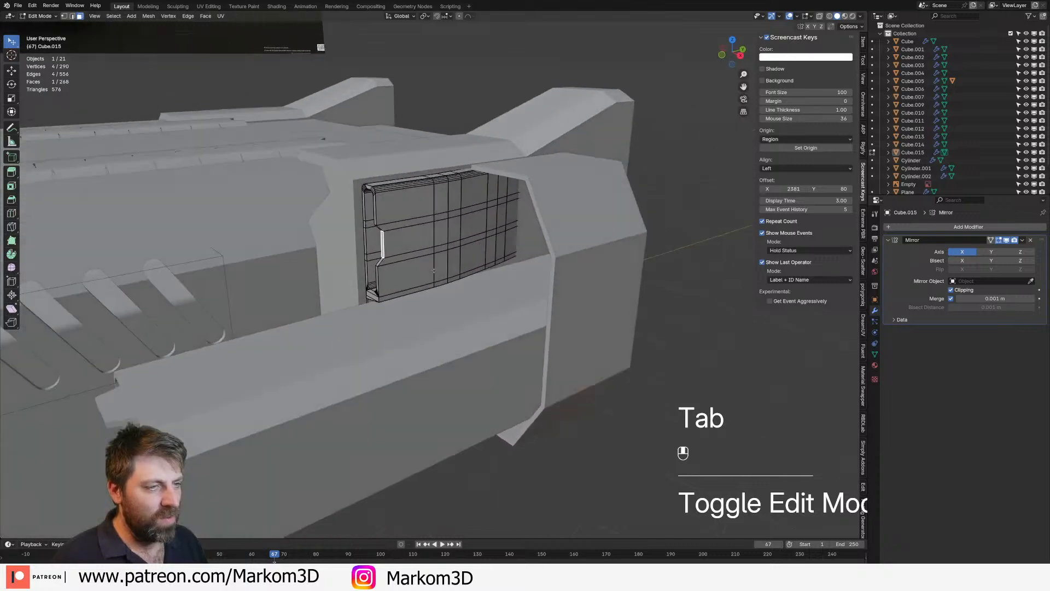
scroll(394, 271, down, 3)
middle_drag(355, 289, 432, 269)
key(Tab)
click(443, 230)
middle_drag(443, 230, 432, 200)
key(Tab)
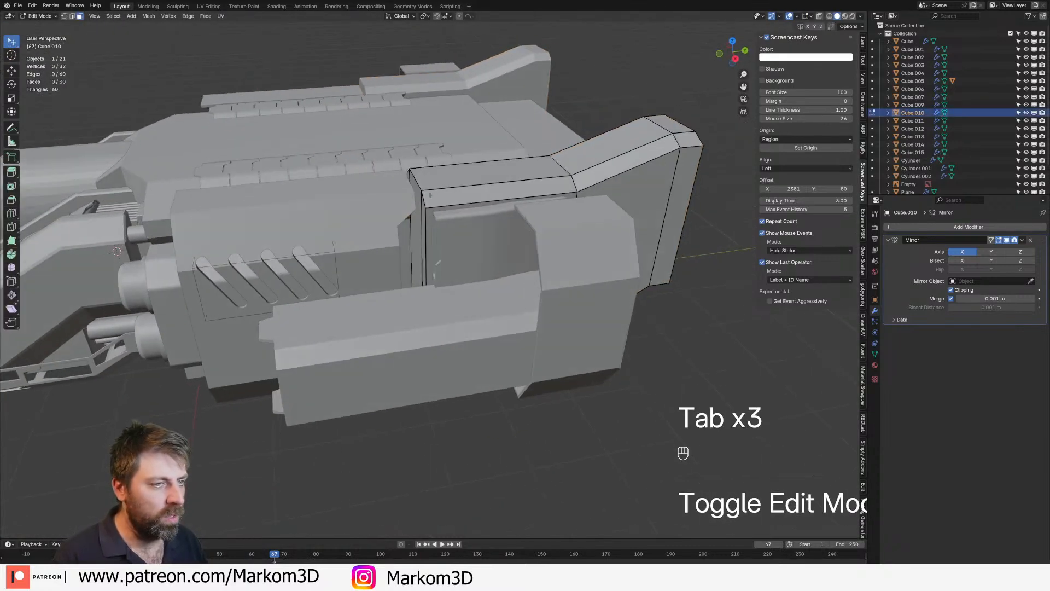
key(Tab)
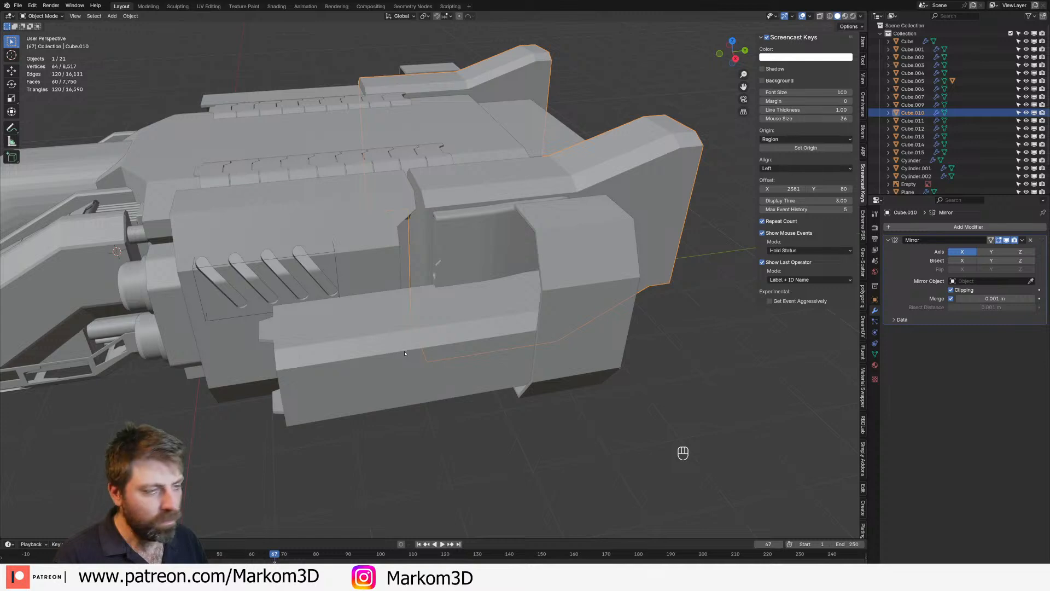
click(467, 201)
middle_drag(467, 200, 505, 197)
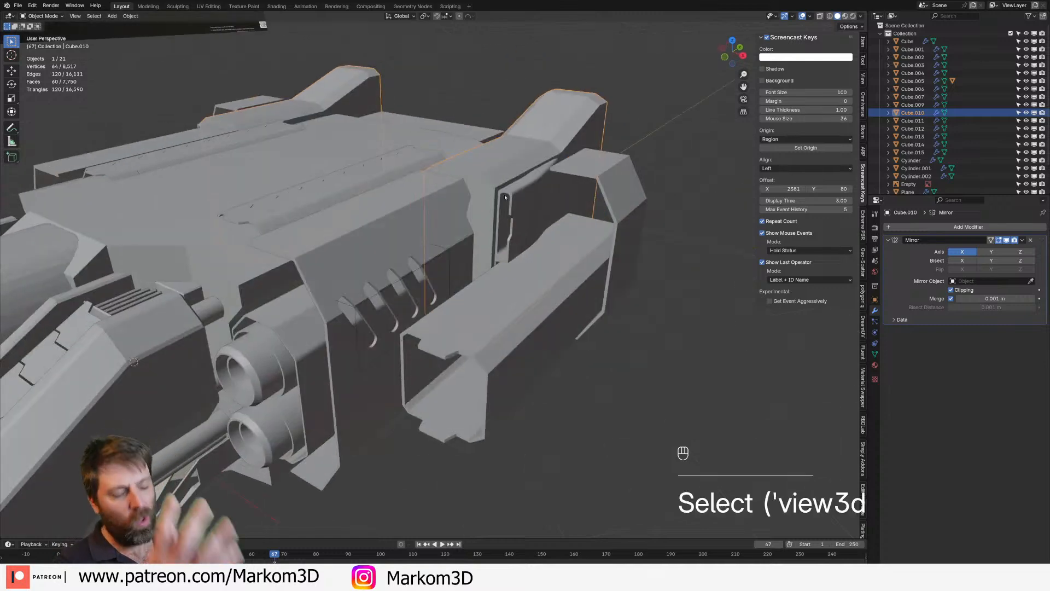
Compare the rear fin block and the notched side box on the ship with the reference image
shift+middle_drag(538, 197, 457, 272)
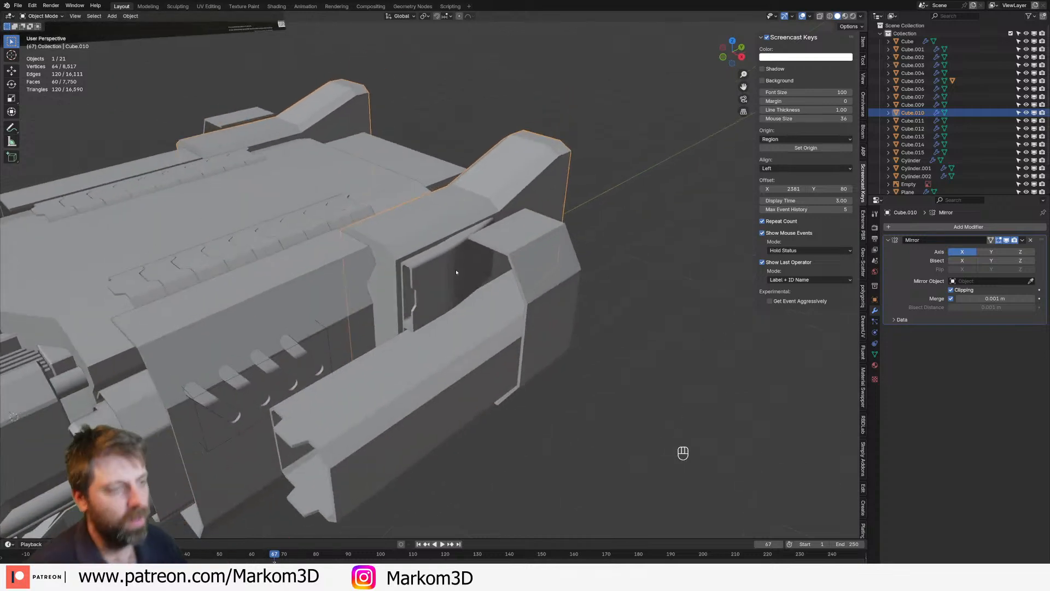
scroll(434, 279, down, 2)
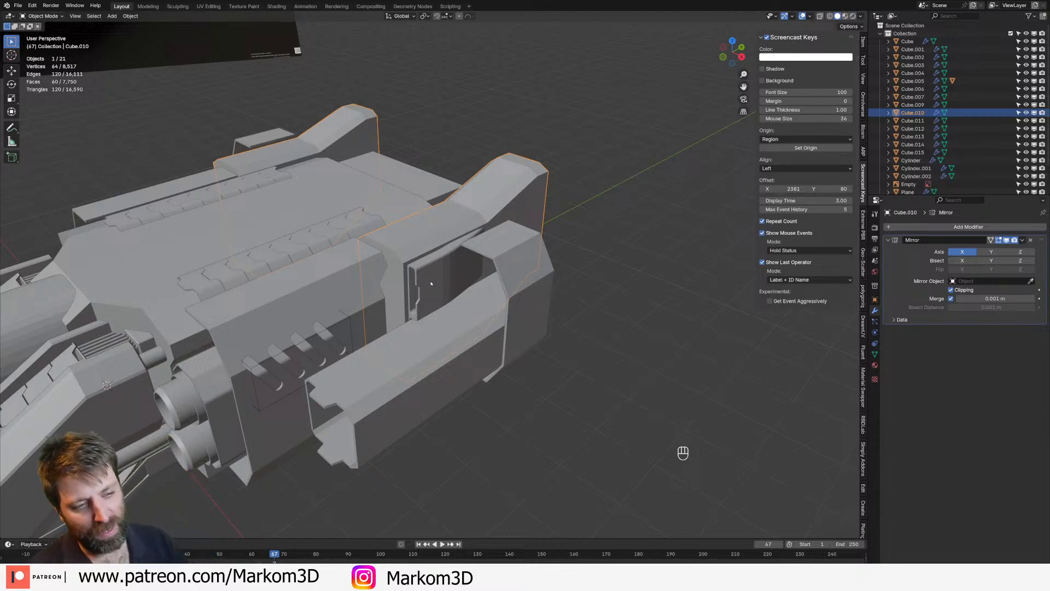
shift+middle_drag(416, 315, 561, 455)
scroll(425, 314, down, 3)
shift+middle_drag(378, 173, 442, 255)
scroll(403, 216, up, 3)
shift+middle_drag(546, 453, 410, 176)
shift+middle_drag(525, 295, 419, 195)
Move the fin block's outer front vertical edge along the Y axis, using wireframe shading to check the selection
click(447, 163)
key(Tab)
key(2)
click(426, 209)
key(z)
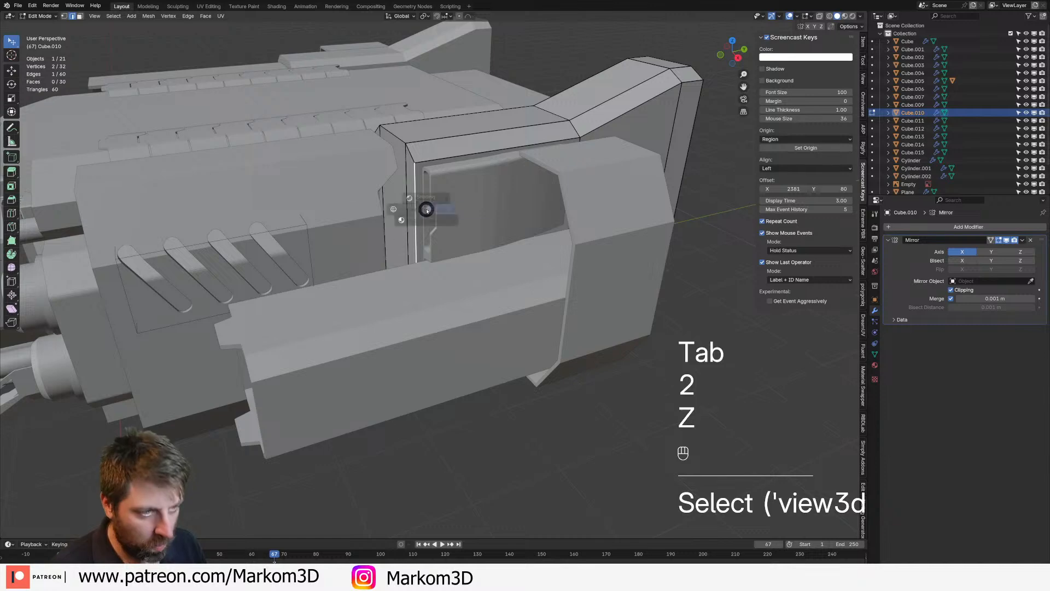
key(z)
key(z)
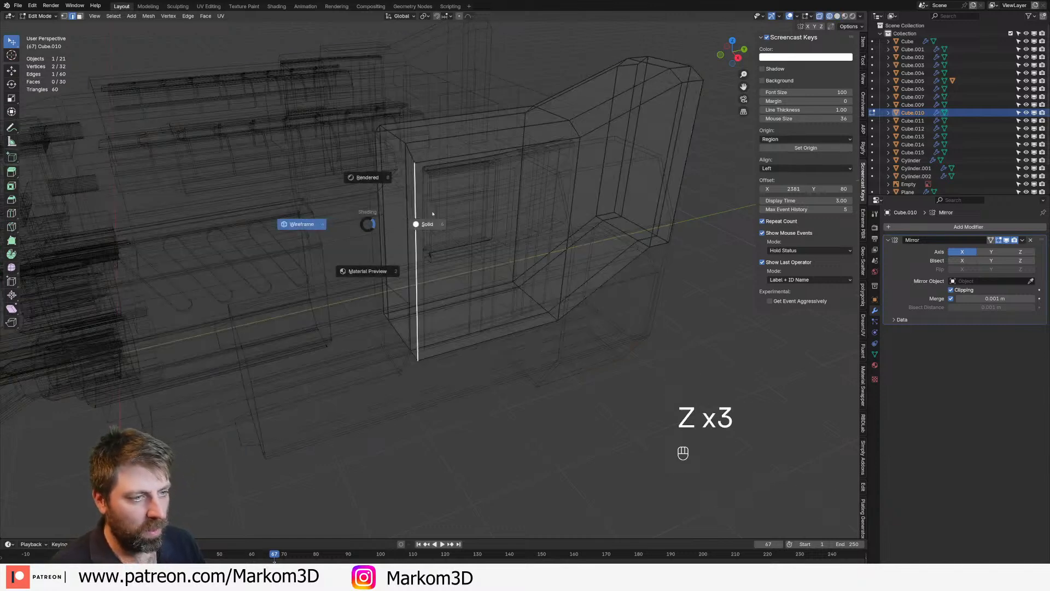
click(433, 213)
key(g)
key(y)
click(504, 265)
key(Tab)
Select the fin block's two front end faces and shift them slightly forward along the Y axis
scroll(501, 266, down, 2)
middle_drag(499, 267, 415, 246)
key(Tab)
key(3)
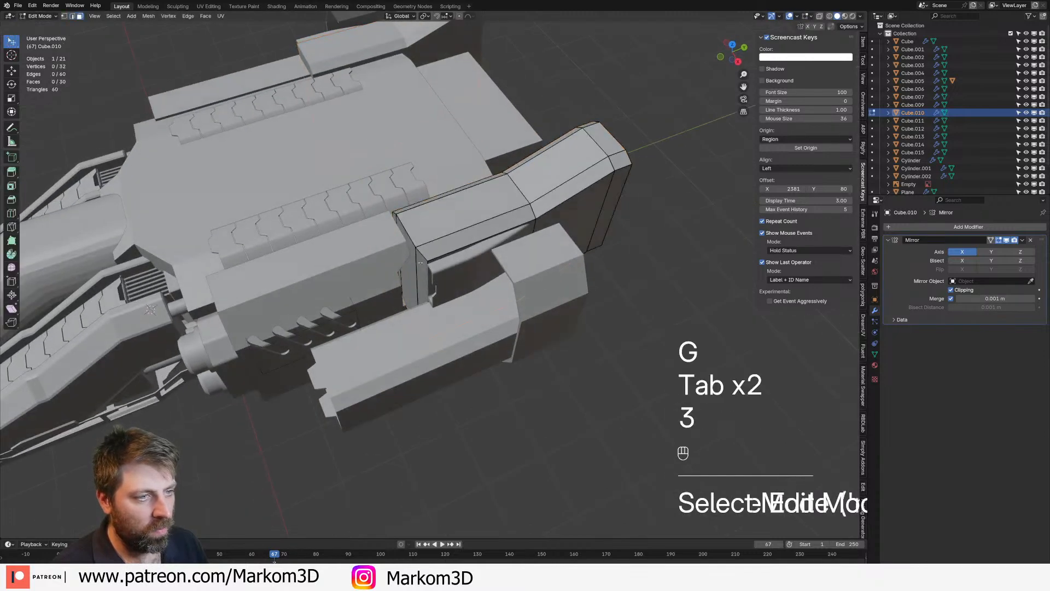
shift+click(393, 226)
shift+click(447, 219)
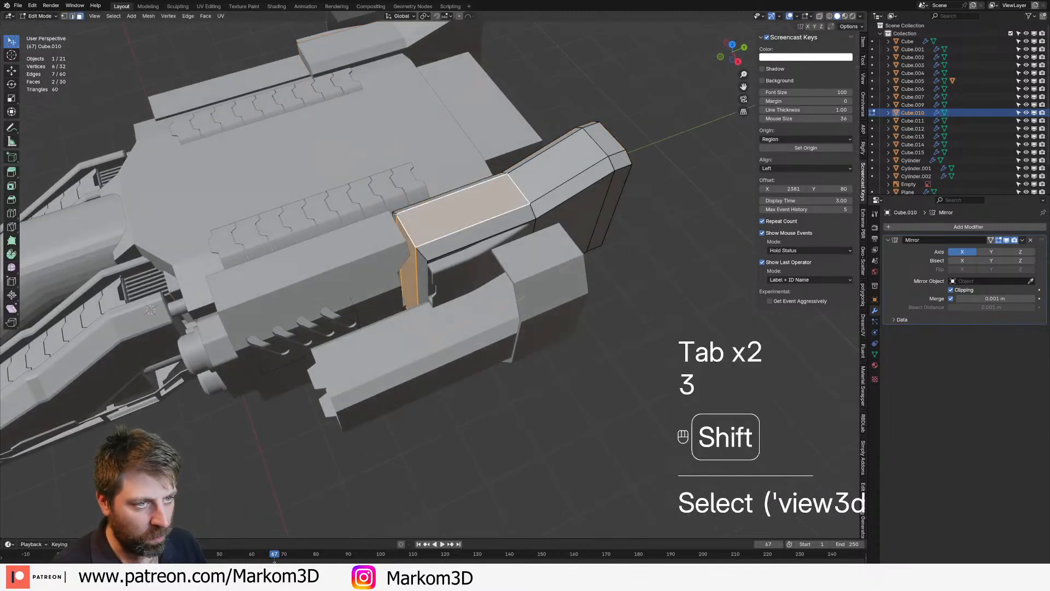
click(393, 219)
shift+click(399, 233)
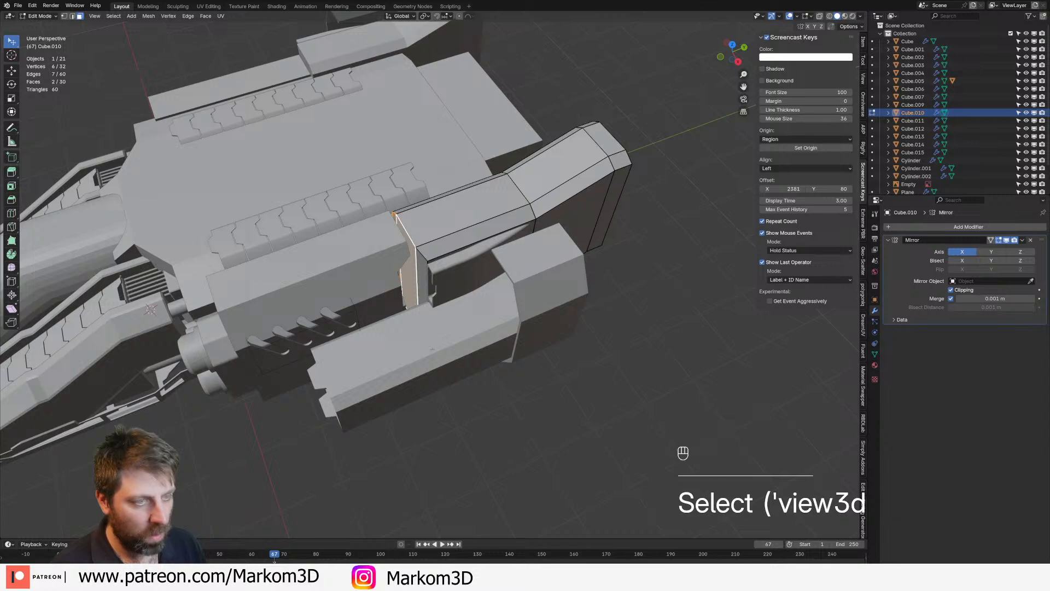
key(g)
key(y)
click(427, 353)
key(Tab)
scroll(422, 374, down, 4)
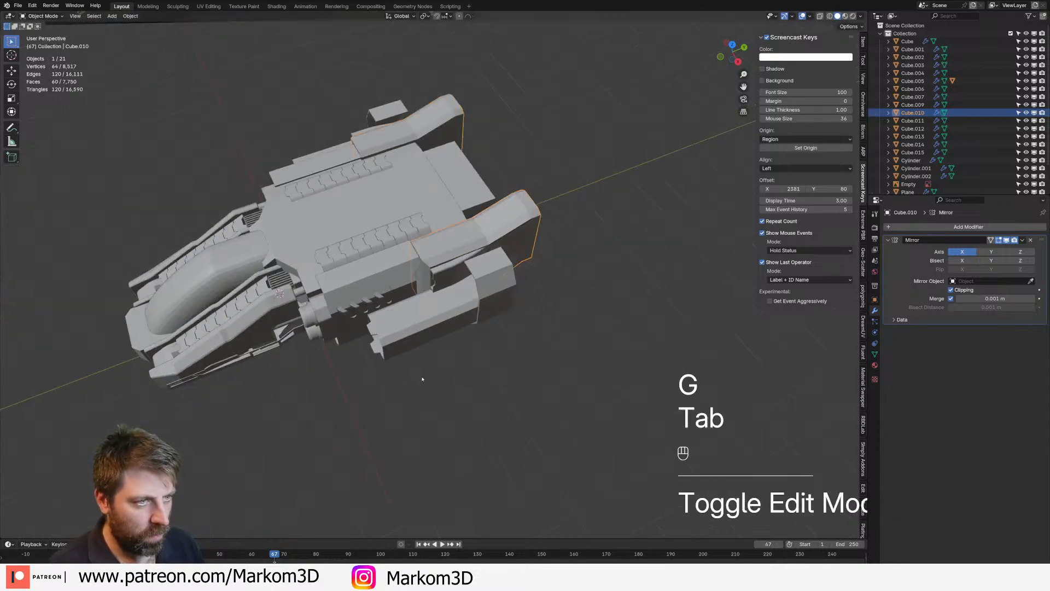
middle_drag(422, 375, 460, 332)
Examine the fin block's reshaped front end up close and highlight its front top edges
scroll(460, 332, up, 6)
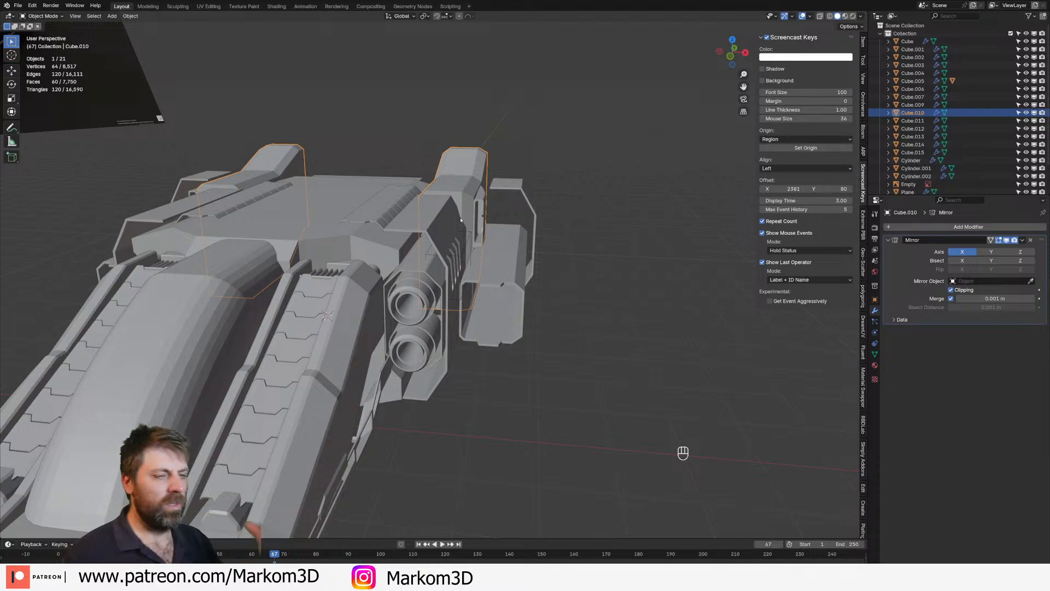
scroll(448, 223, up, 3)
middle_drag(460, 219, 399, 271)
scroll(418, 225, up, 2)
scroll(363, 306, down, 2)
key(Tab)
key(2)
alt+click(386, 248)
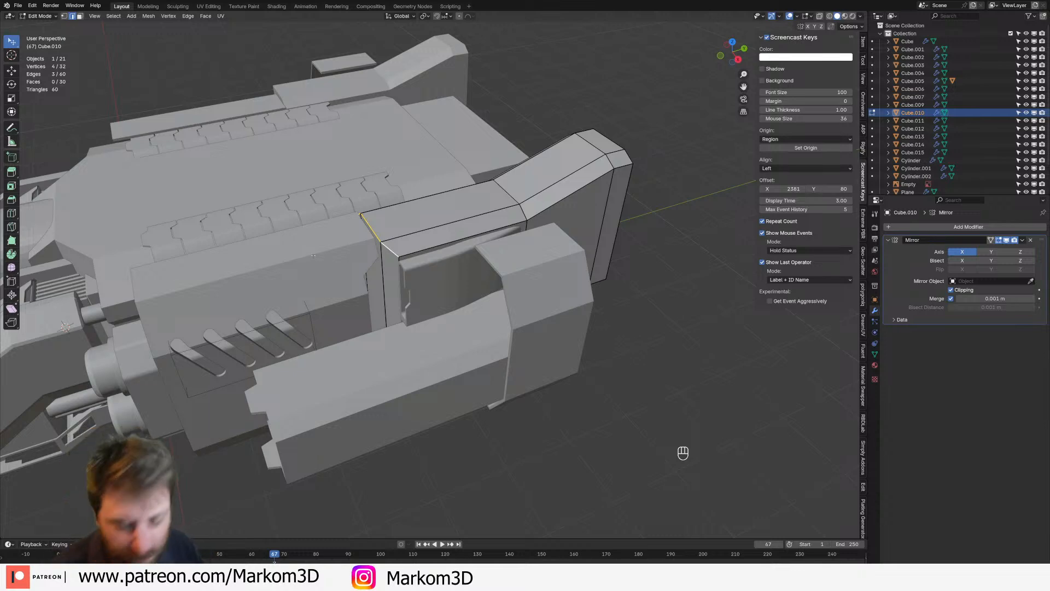
Study the rear fins in the reference image and compare them with the modelled ship from several angles
scroll(313, 256, down, 5)
shift+middle_drag(328, 241, 410, 239)
key(Tab)
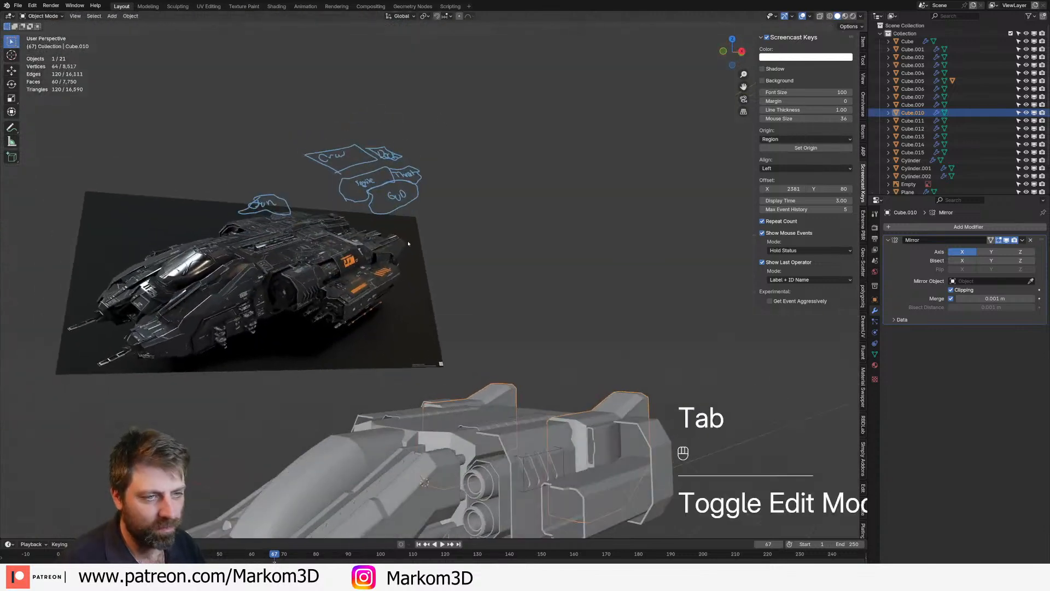
mouse_move(359, 260)
middle_down()
mouse_move(342, 265)
mouse_move(361, 136)
middle_up()
scroll(377, 219, down, 4)
mouse_move(451, 306)
middle_down()
mouse_move(380, 357)
mouse_move(447, 398)
mouse_move(474, 371)
middle_up()
scroll(448, 339, up, 3)
middle_drag(437, 323, 377, 273)
shift+middle_drag(374, 268, 380, 244)
Select all the faces around the fin block's rear end and lower them along the Z axis
shift+middle_drag(613, 422, 345, 370)
key(Tab)
key(3)
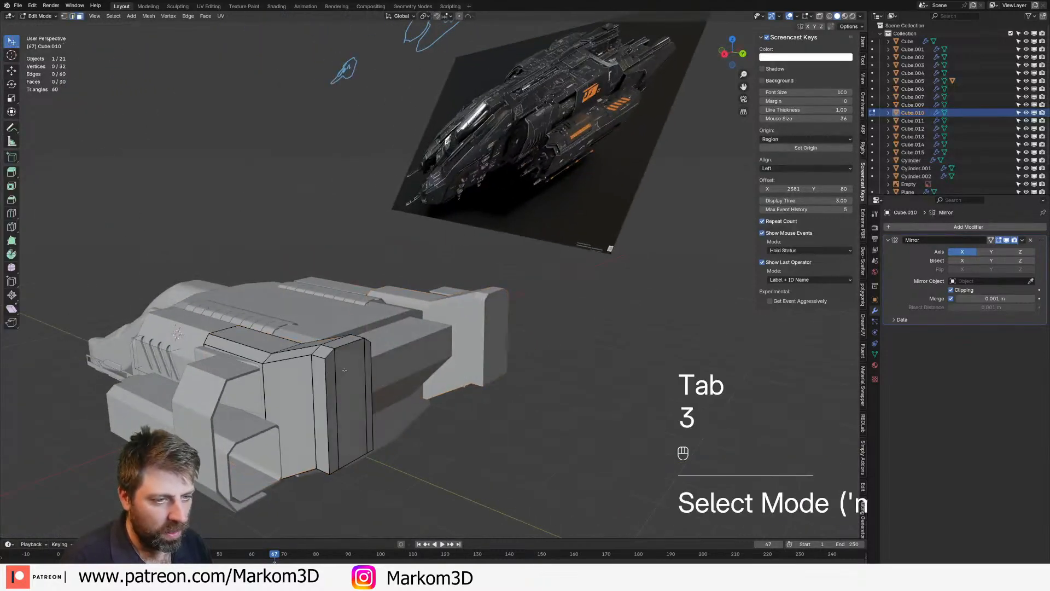
click(332, 378)
shift+click(351, 380)
shift+click(369, 384)
alt+shift+click(328, 355)
key(g)
key(z)
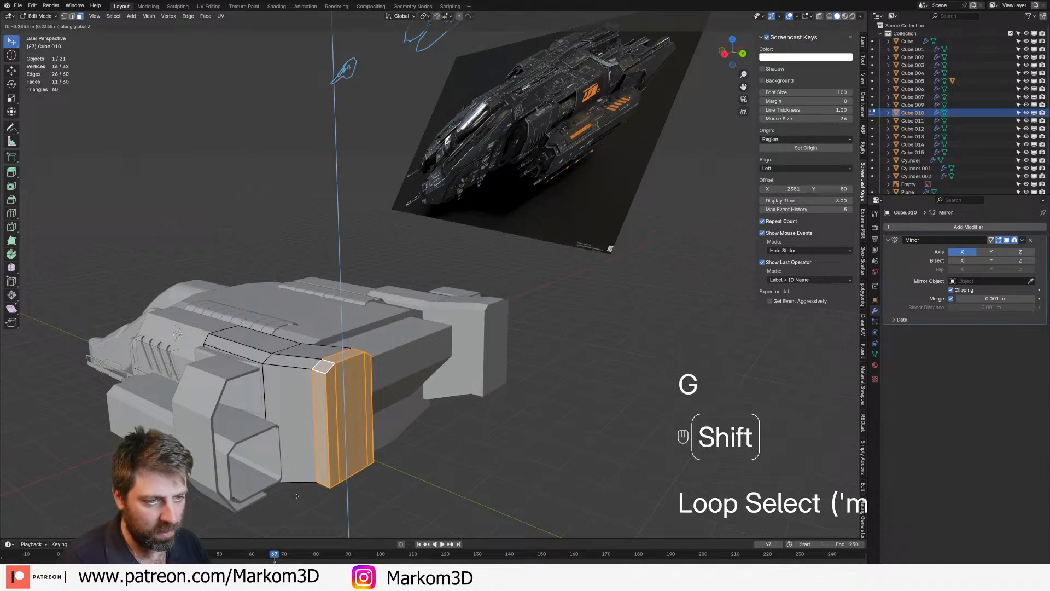
click(299, 490)
key(Tab)
scroll(306, 463, down, 2)
middle_drag(306, 462, 350, 457)
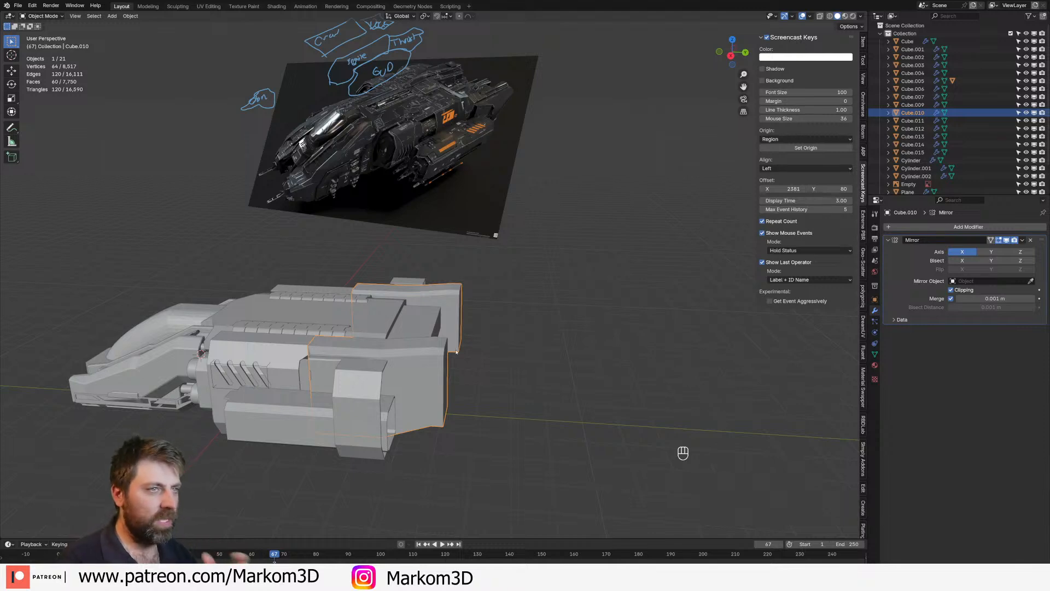
Reset the 3D cursor to the world origin and add a mesh plane from the top view
middle_drag(444, 352, 464, 373)
key(KP_7)
key(shift+s)
click(376, 422)
key(shift+a)
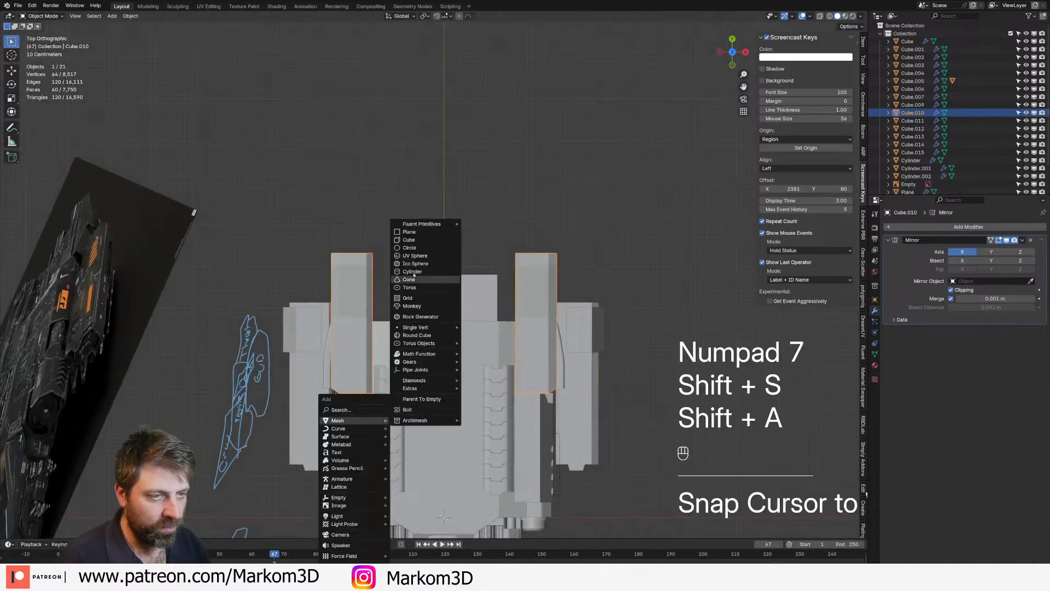
click(409, 232)
Move the plane's geometry above the rear deck near one fin block and scale it down
shift+middle_drag(600, 397, 514, 227)
scroll(573, 281, down, 1)
key(Tab)
key(g)
click(550, 272)
key(g)
middle_click(607, 284)
click(617, 238)
key(s)
click(596, 255)
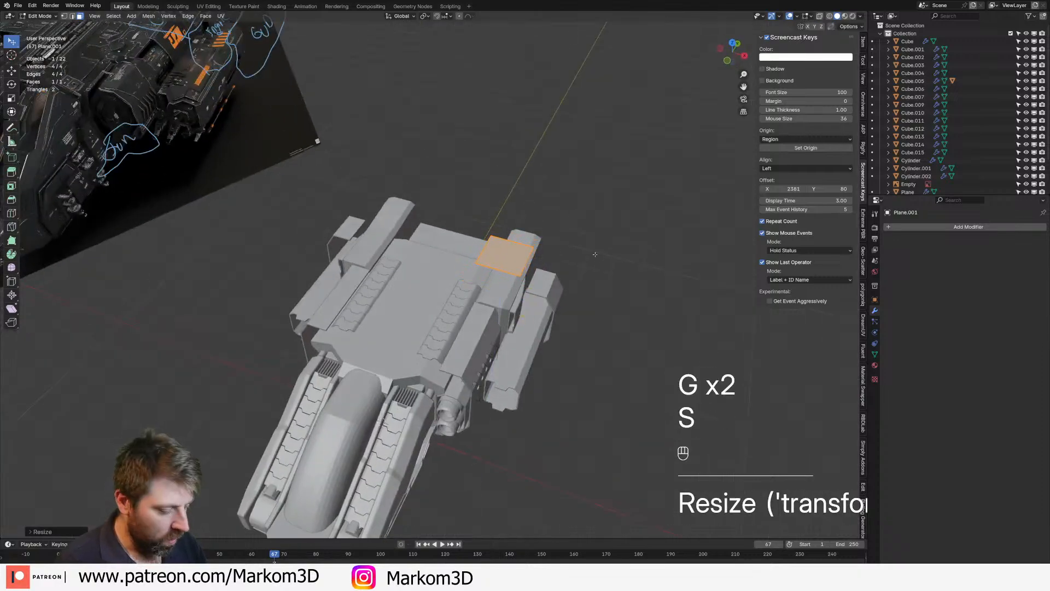
In top view, shrink the plane further and place it behind the tread strip, beside the fin block
key(KP_7)
shift+middle_drag(595, 254, 580, 278)
scroll(579, 278, up, 2)
key(g)
click(546, 277)
key(s)
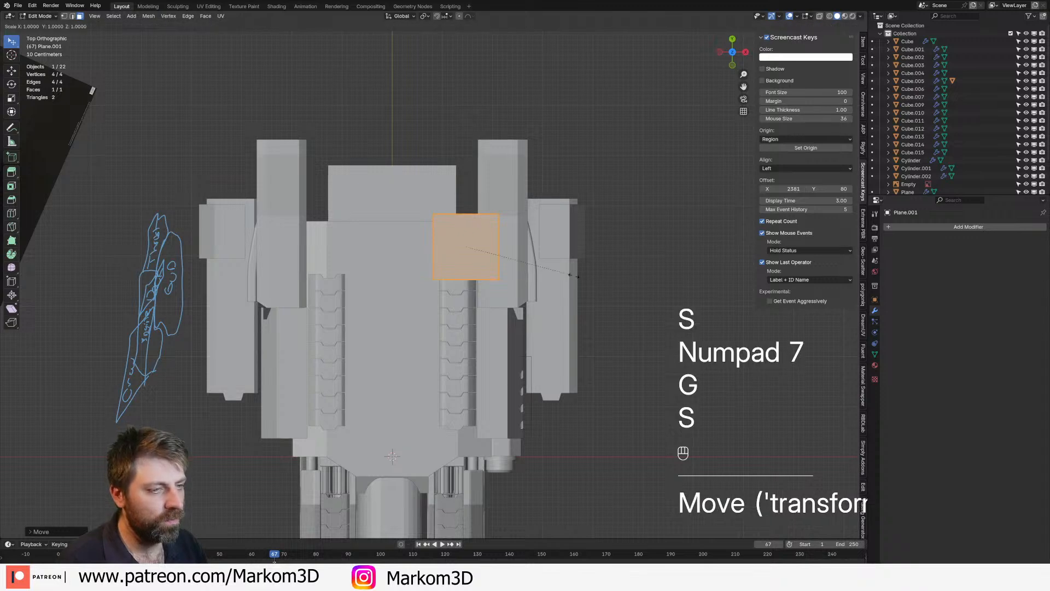
click(528, 269)
key(g)
click(513, 262)
scroll(495, 271, up, 2)
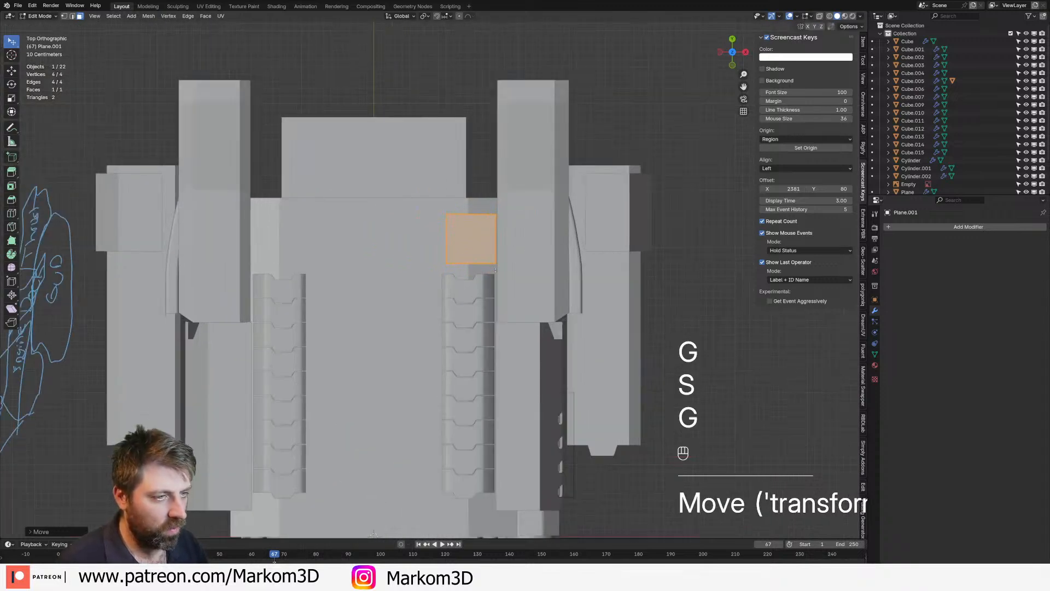
Extrude the plane's inner edge toward the ship's centre and shift its outer edge rearward to slant the strip
key(2)
click(496, 235)
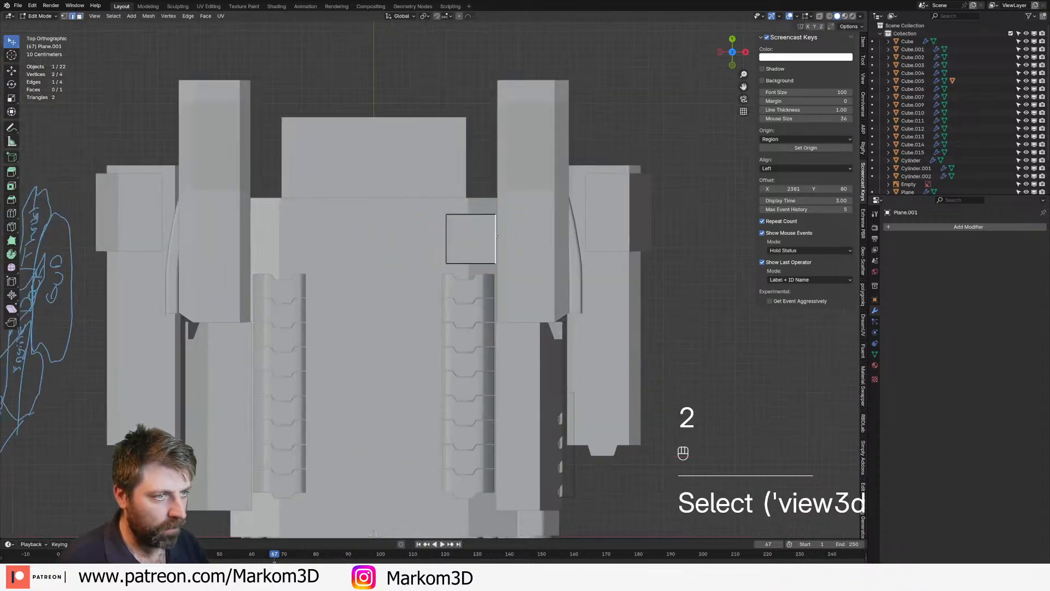
click(448, 238)
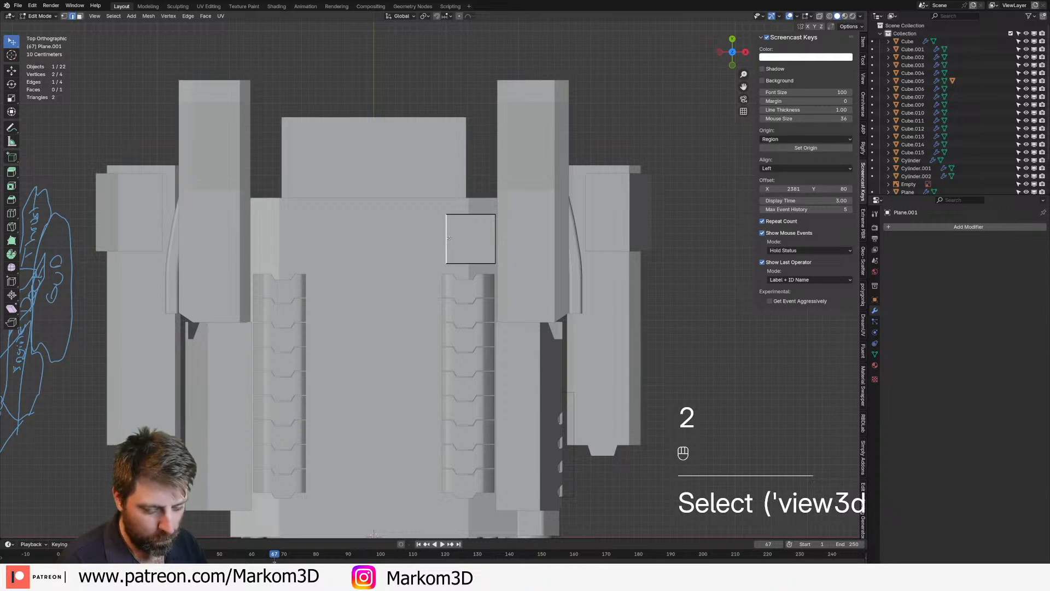
key(e)
click(409, 238)
click(496, 232)
key(g)
click(499, 221)
key(3)
key(x)
key(ctrl+z)
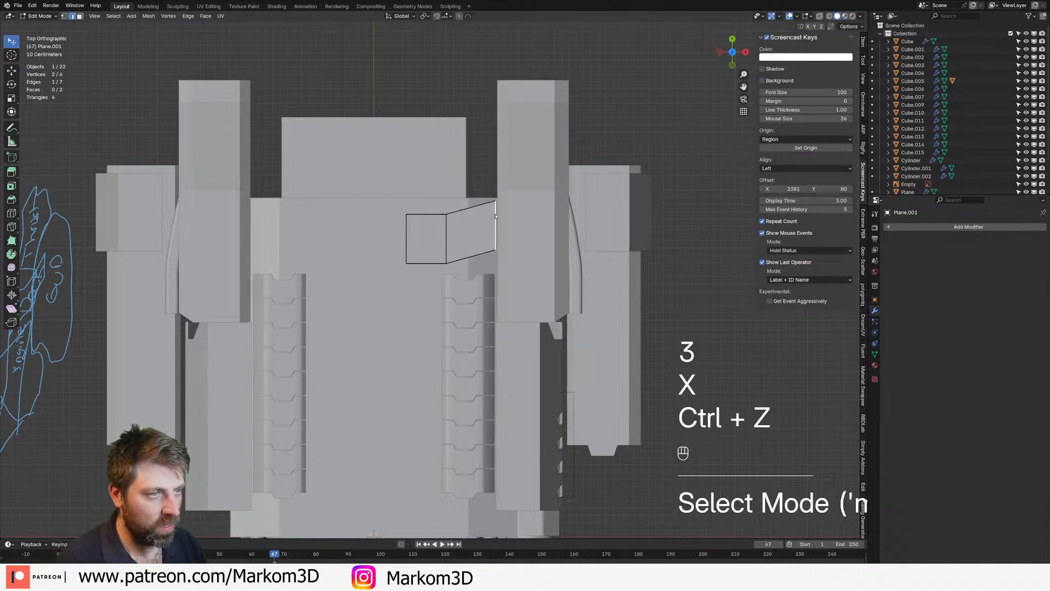
Extrude the strip's outer edge along X over the fin block and shift the new edge rearward along Y
key(e)
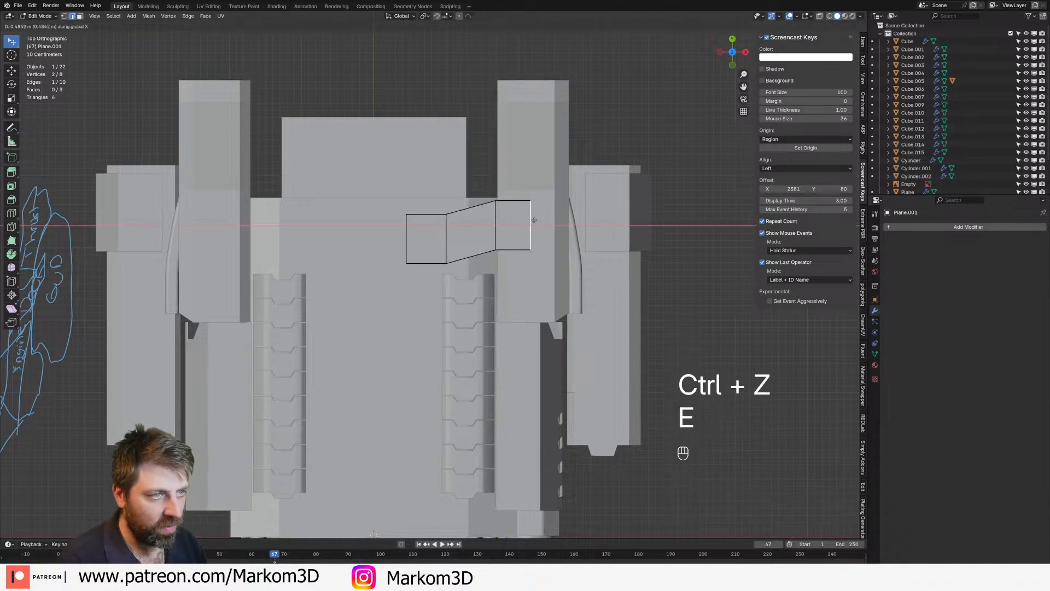
click(541, 222)
key(g)
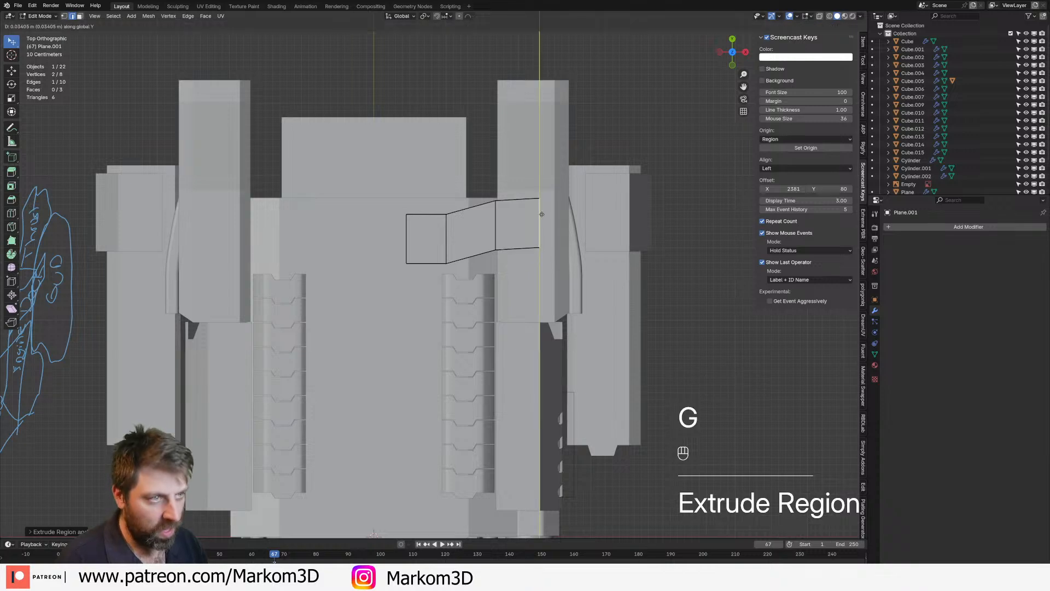
click(542, 192)
Select the whole strip and lower it along the Z axis onto the rear deck
middle_drag(541, 193, 509, 136)
key(a)
key(g)
shift+middle_click(515, 192)
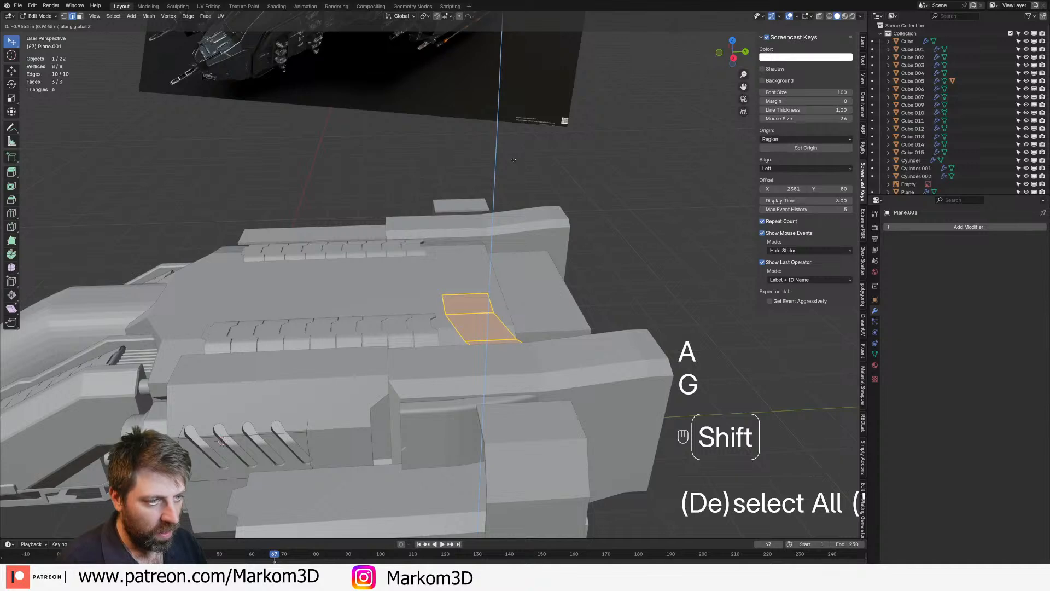
click(511, 189)
Extrude all the strip's faces upward to give the deck strip thickness and check it in Object Mode
middle_drag(511, 189, 549, 190)
scroll(547, 197, up, 2)
key(e)
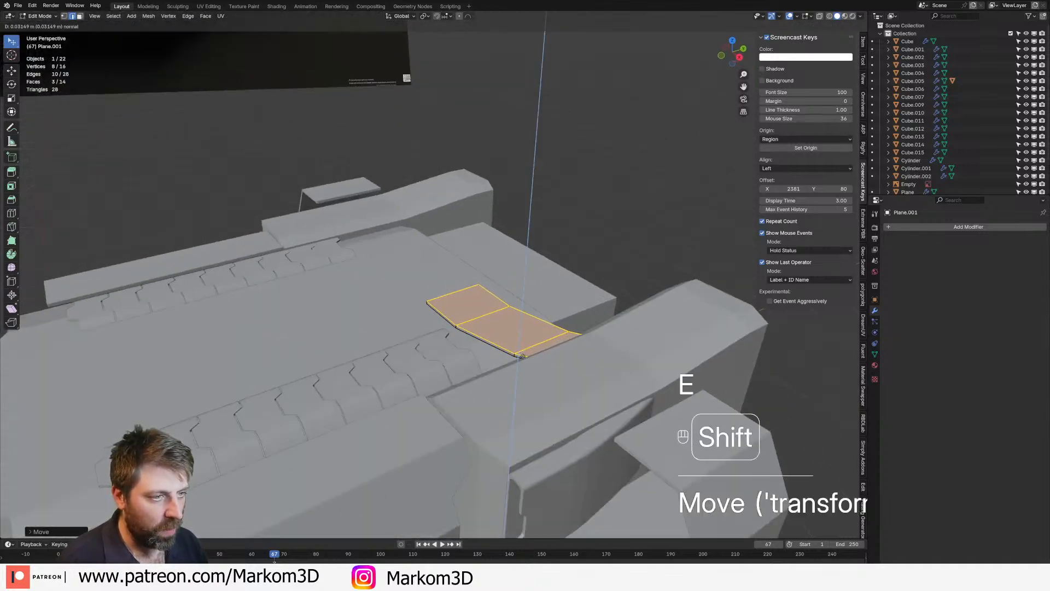
click(521, 322)
middle_drag(521, 322, 612, 355)
key(Tab)
key(Tab)
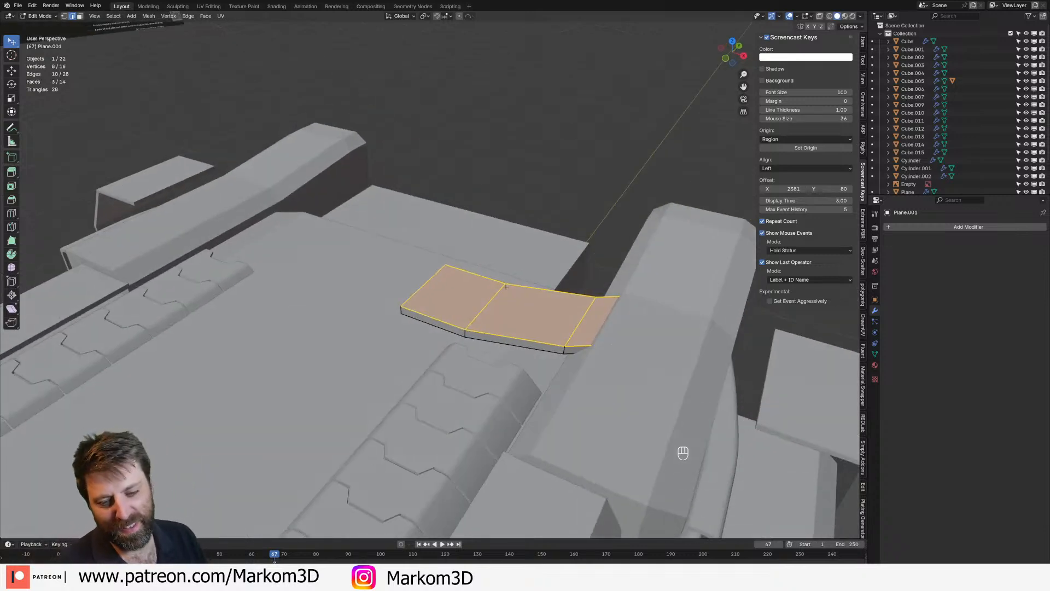
Add a Mirror modifier on the X axis to the deck strip and check both sides of the ship
middle_drag(523, 300, 550, 328)
scroll(551, 306, up, 2)
shift+middle_drag(432, 389, 470, 368)
middle_drag(469, 368, 509, 350)
key(Tab)
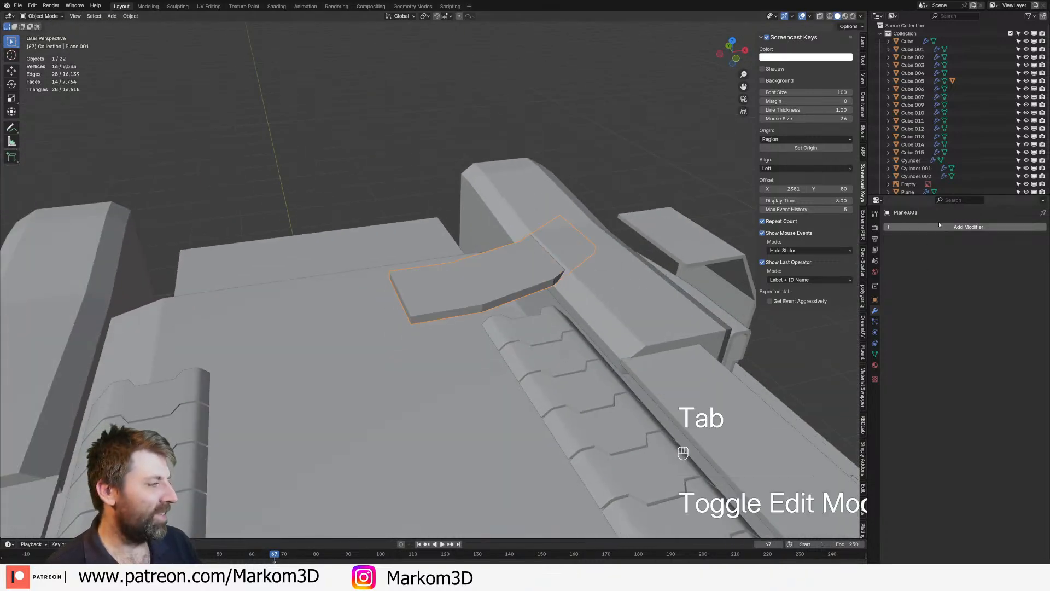
click(968, 227)
mouse_move(950, 235)
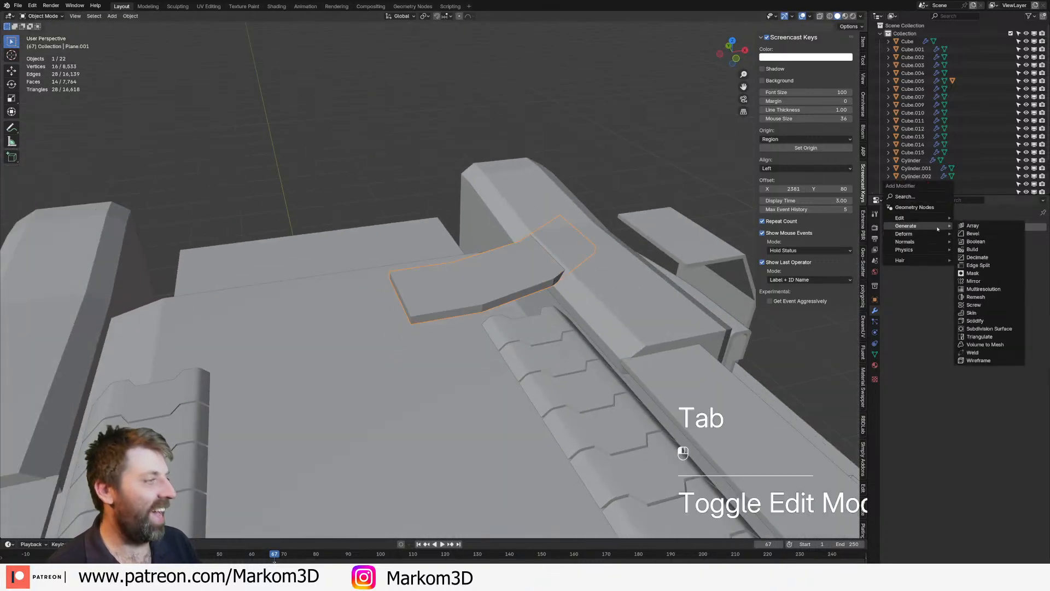
click(973, 281)
middle_drag(547, 328, 351, 338)
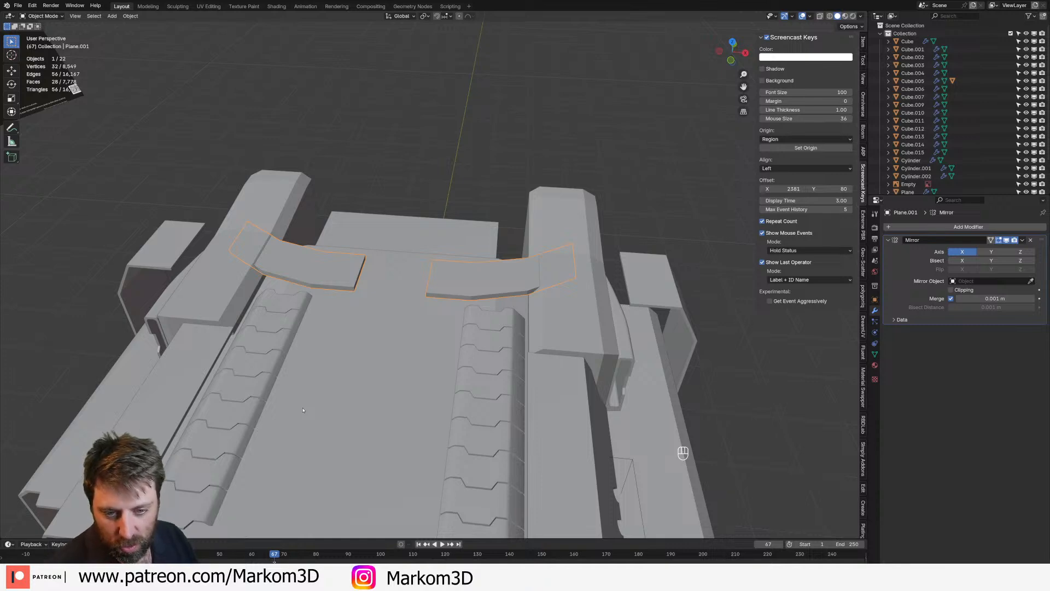
middle_drag(406, 368, 378, 353)
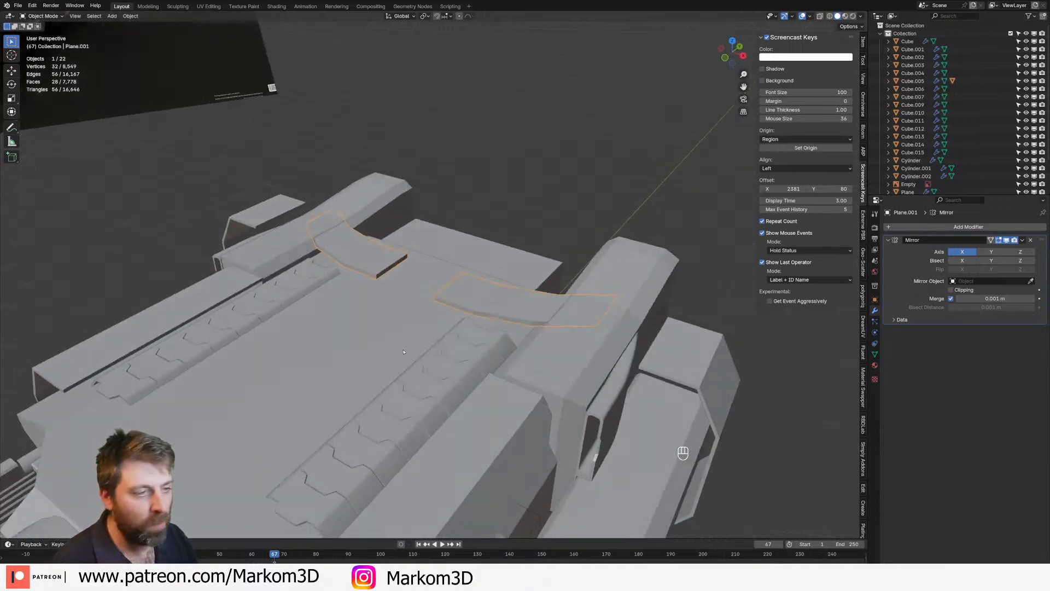
scroll(404, 352, up, 2)
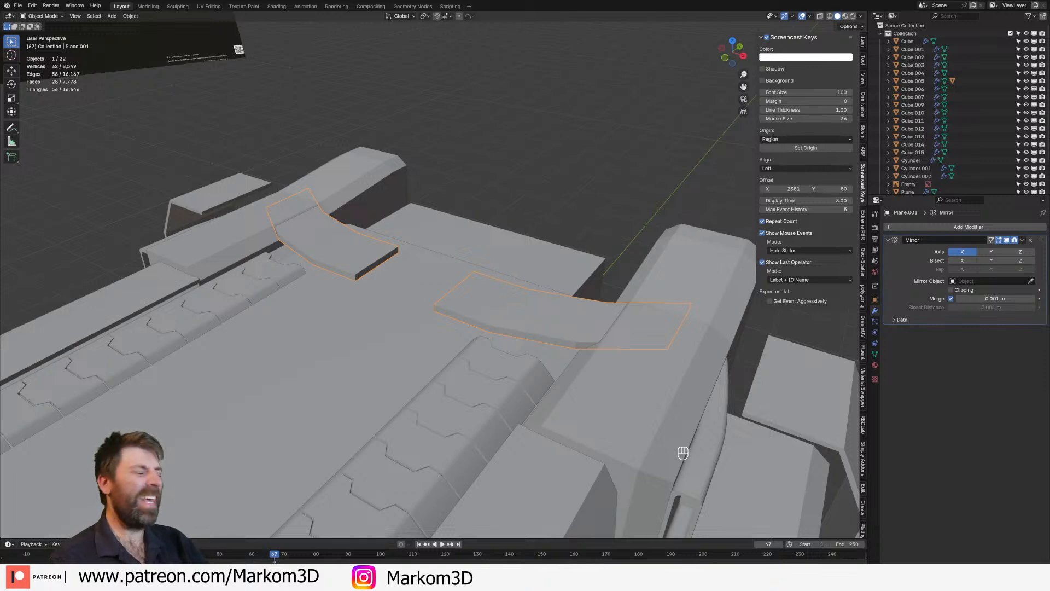
Raise the deck strip's outermost top face slightly along the Z axis where it meets the fin block
shift+middle_drag(505, 268, 517, 345)
key(Tab)
key(3)
click(518, 348)
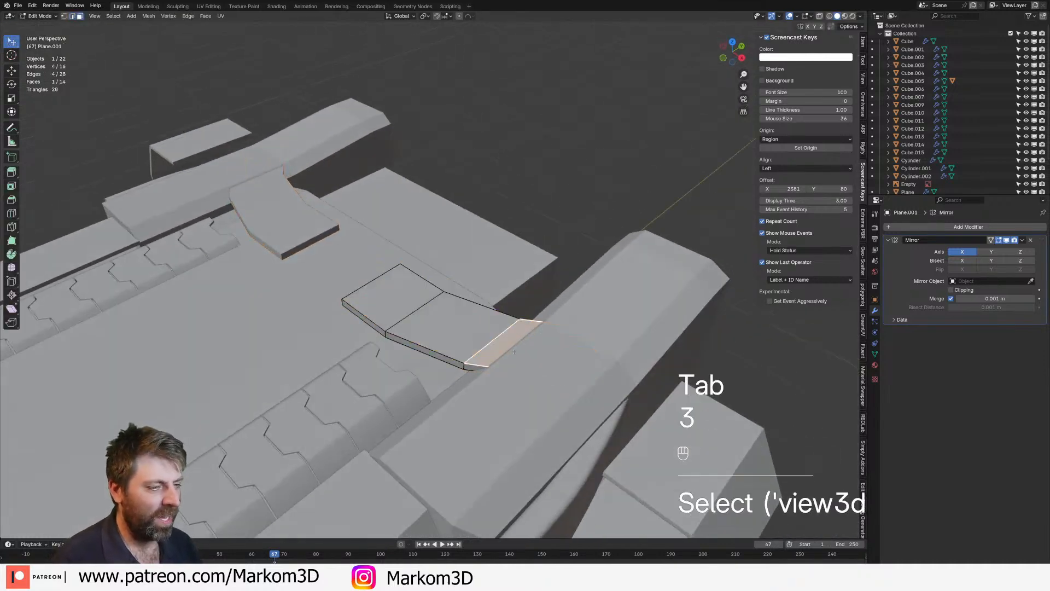
key(g)
key(z)
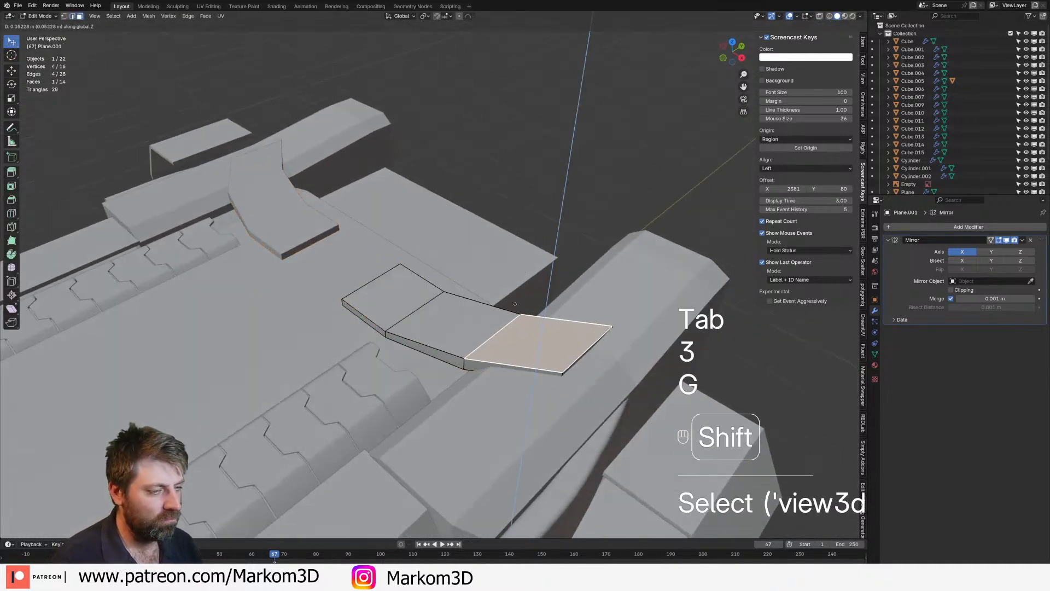
click(517, 306)
middle_drag(470, 328, 512, 315)
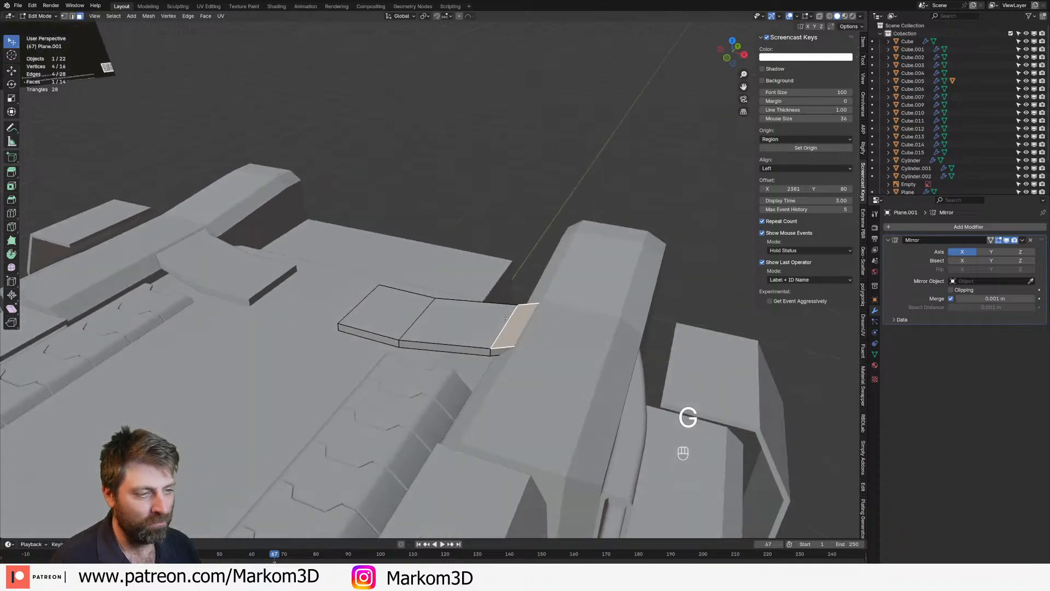
Select the whole linked deck strip and lower it slightly along the Z axis into the rear deck
middle_drag(306, 367, 342, 356)
click(401, 342)
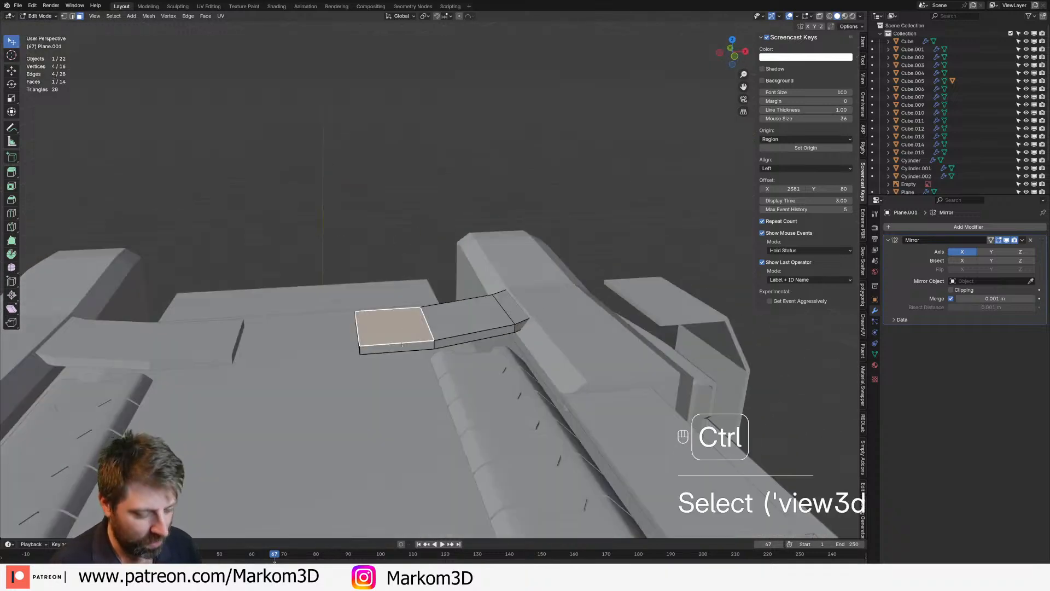
key(ctrl+l)
key(g)
key(z)
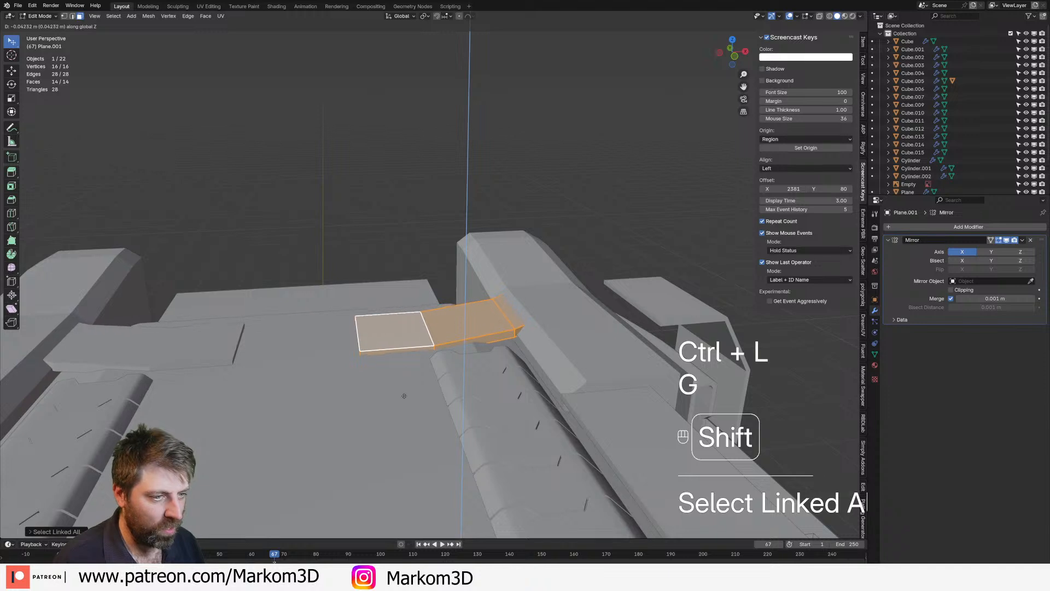
click(405, 395)
Raise the strip's outermost top face slightly along the Z axis beside the fin block
click(518, 317)
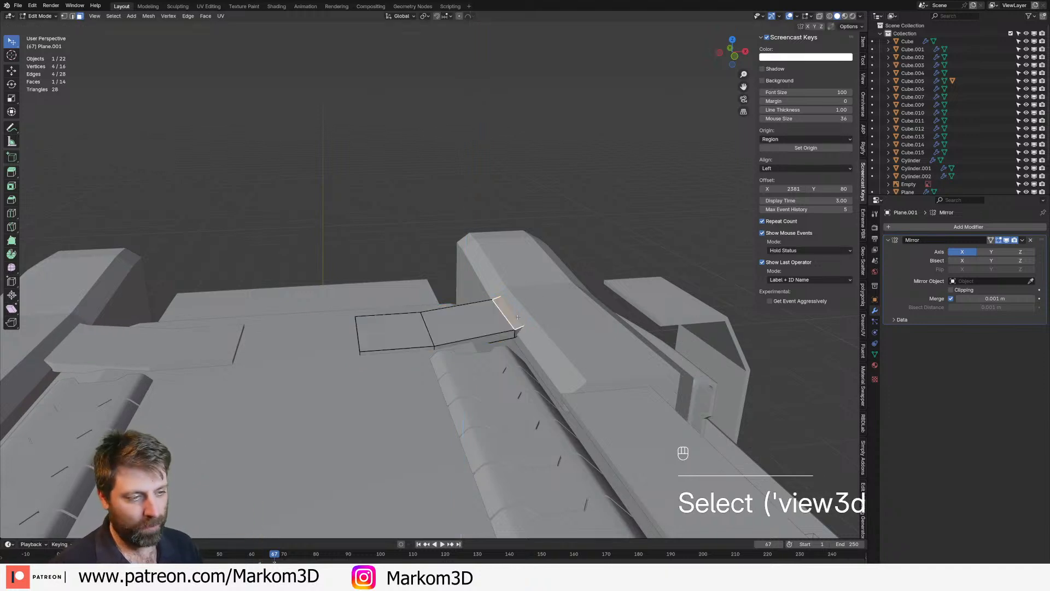
key(g)
key(z)
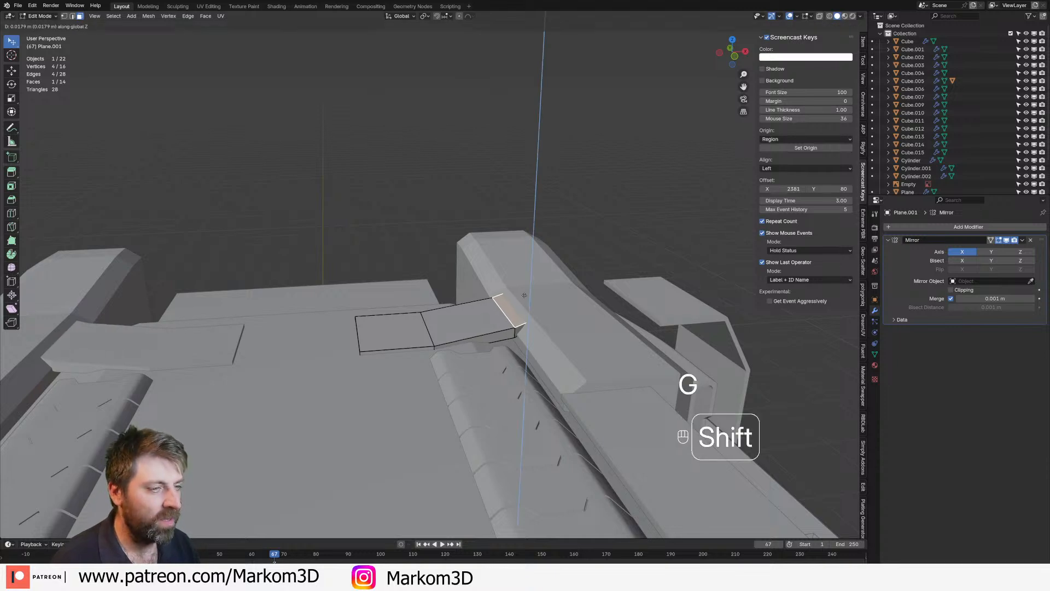
click(531, 280)
middle_drag(501, 301, 519, 298)
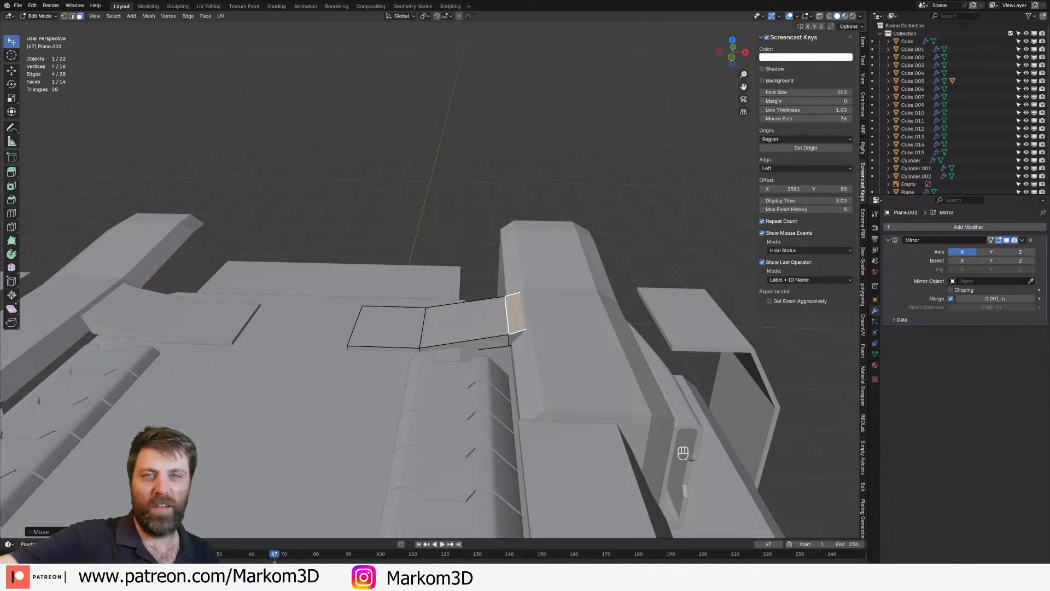
middle_drag(483, 316, 506, 337)
middle_drag(683, 452, 683, 452)
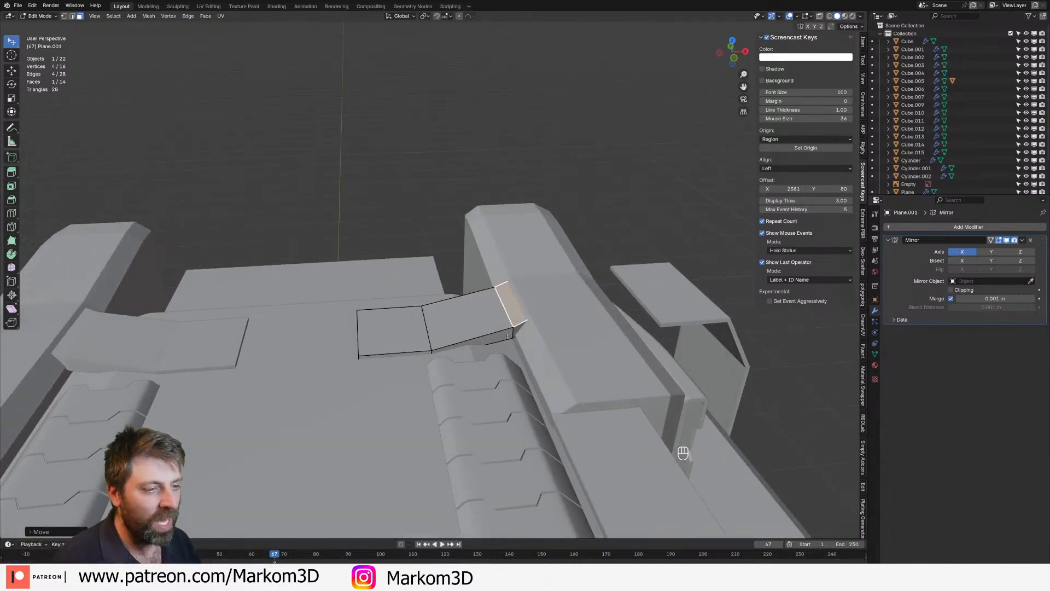
Edge-slide the corner vertices at the strip's inner end along their edge to give that end a slanted cut
key(2)
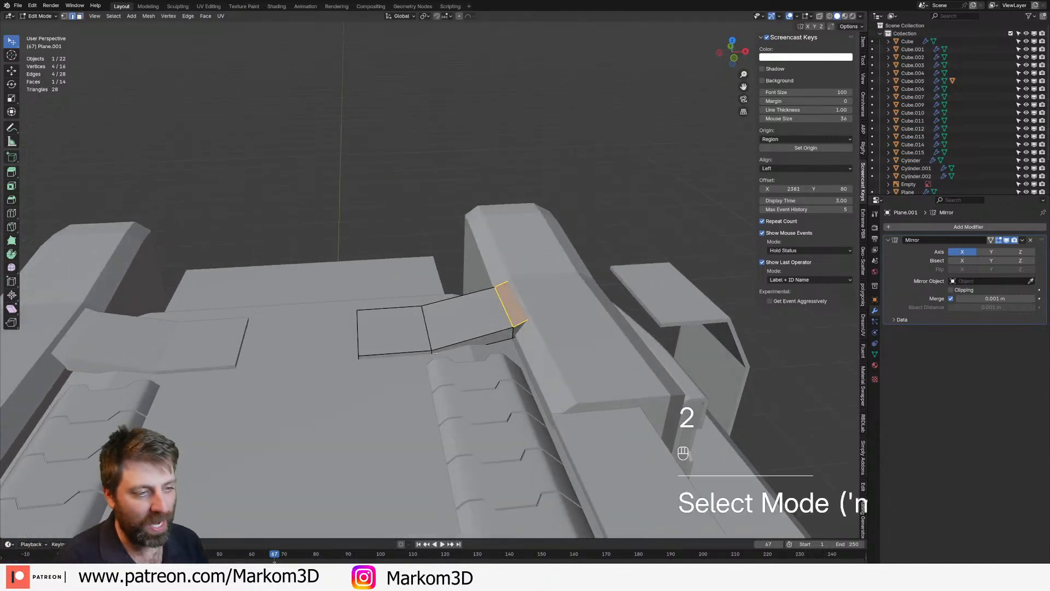
shift+middle_drag(422, 339, 413, 367)
click(410, 369)
key(z)
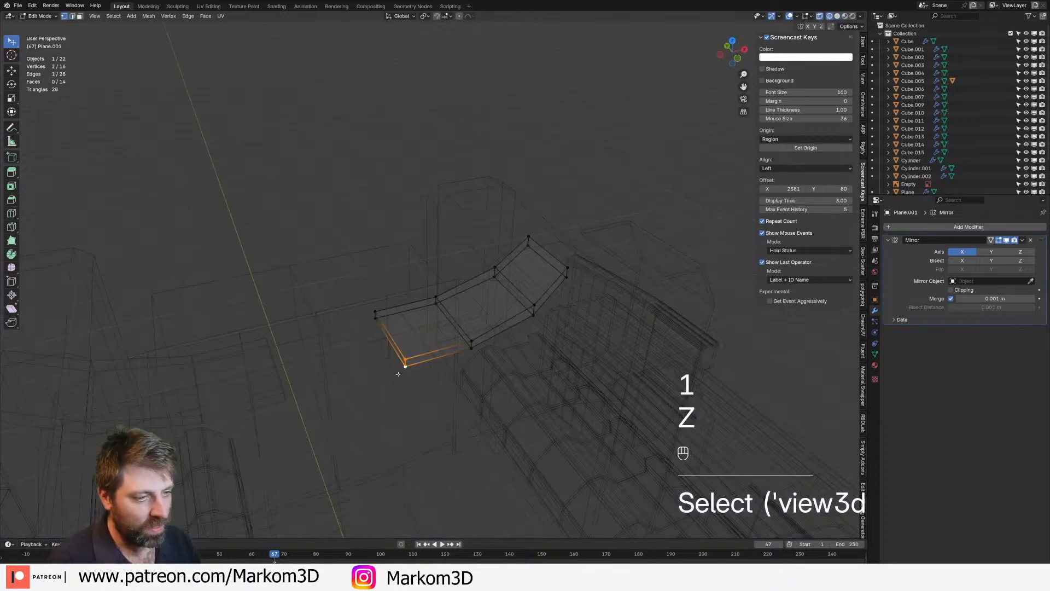
key(g)
key(g)
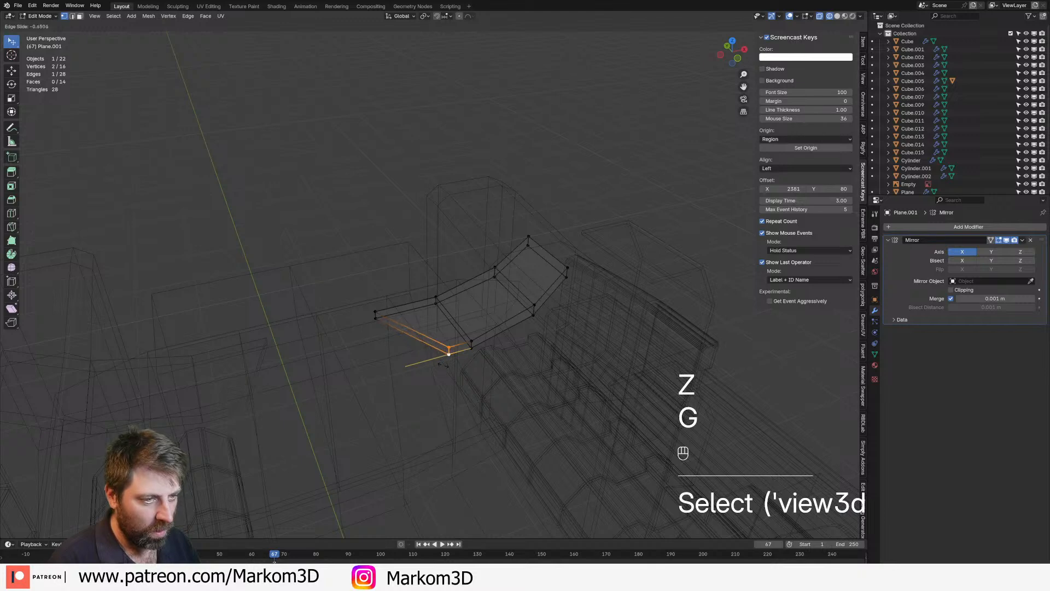
click(449, 358)
click(449, 358)
Extrude the strip's slanted inner end face outward in top view to add an angled segment
key(z)
key(3)
click(431, 342)
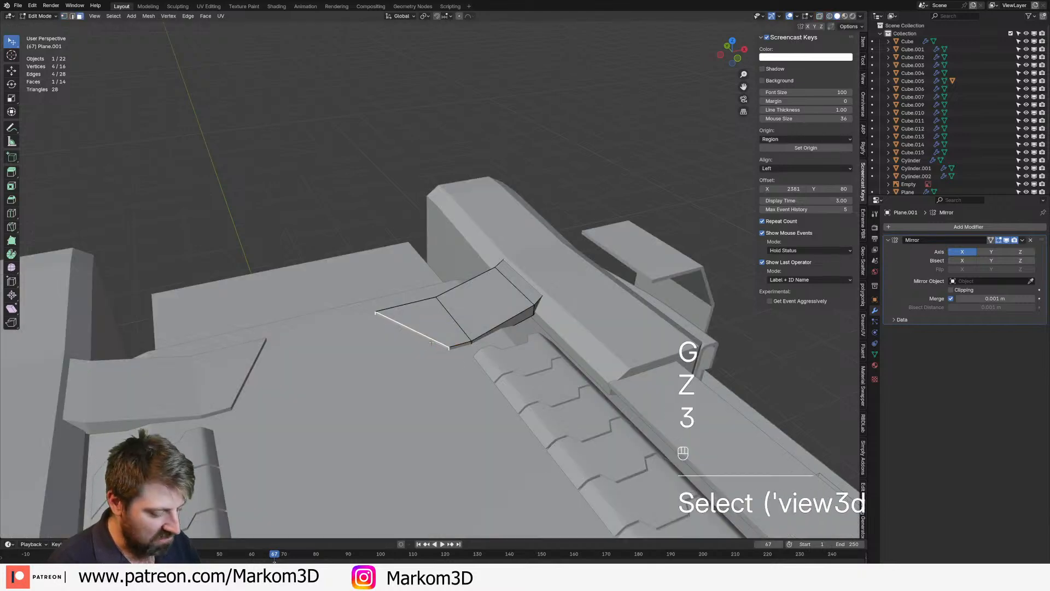
key(KP_7)
key(e)
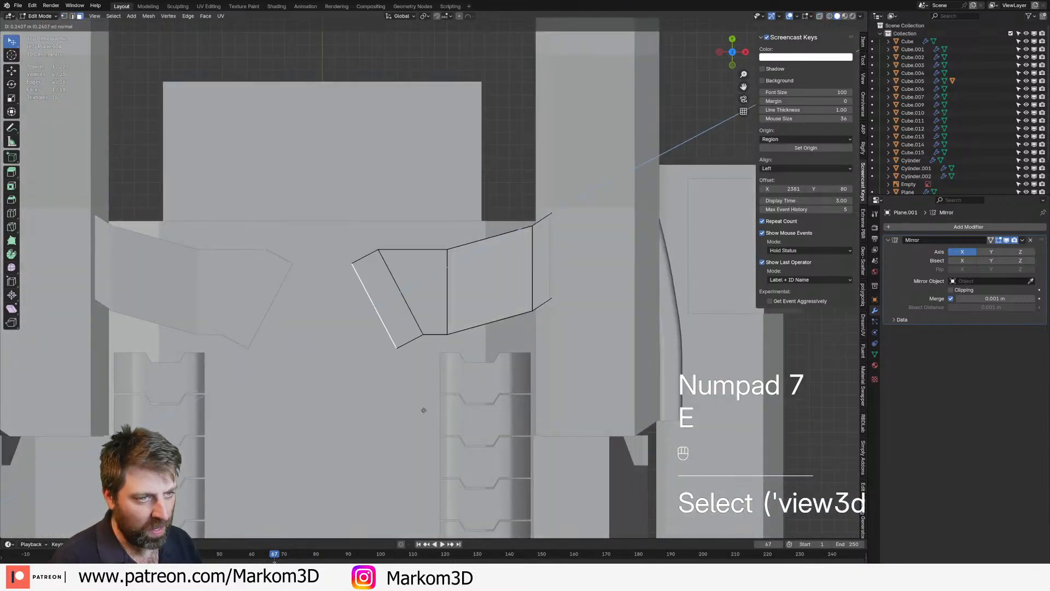
click(412, 417)
middle_drag(413, 418, 469, 325)
Add a centred lengthwise loop cut around the strip and bevel it into a wide band with narrow borders
key(1)
scroll(457, 328, up, 1)
key(Tab)
key(Tab)
key(ctrl+r)
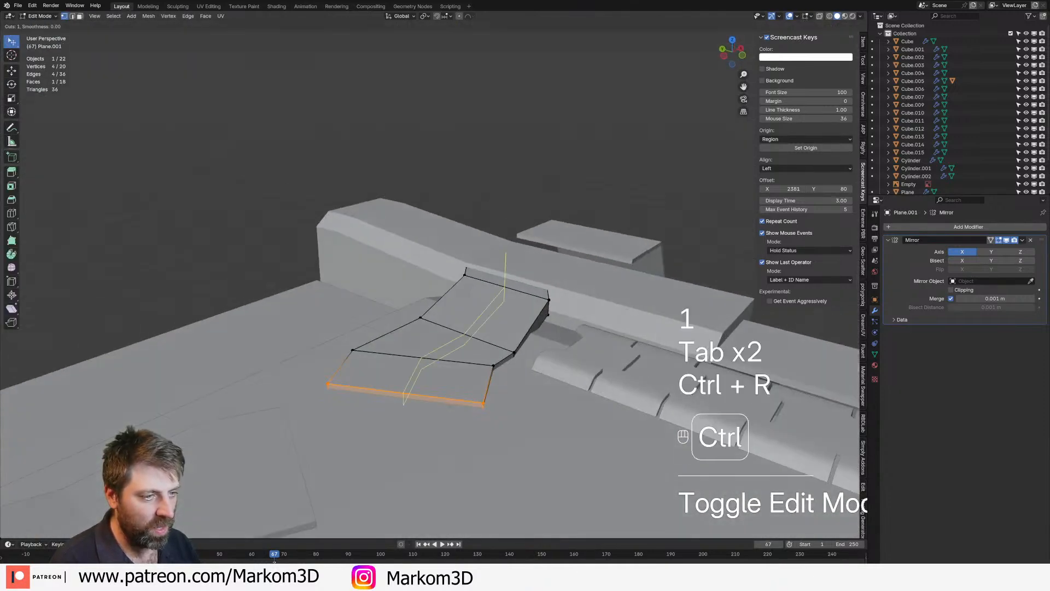
click(459, 364)
right_click(459, 366)
key(s)
key(x)
right_click(457, 399)
key(ctrl+b)
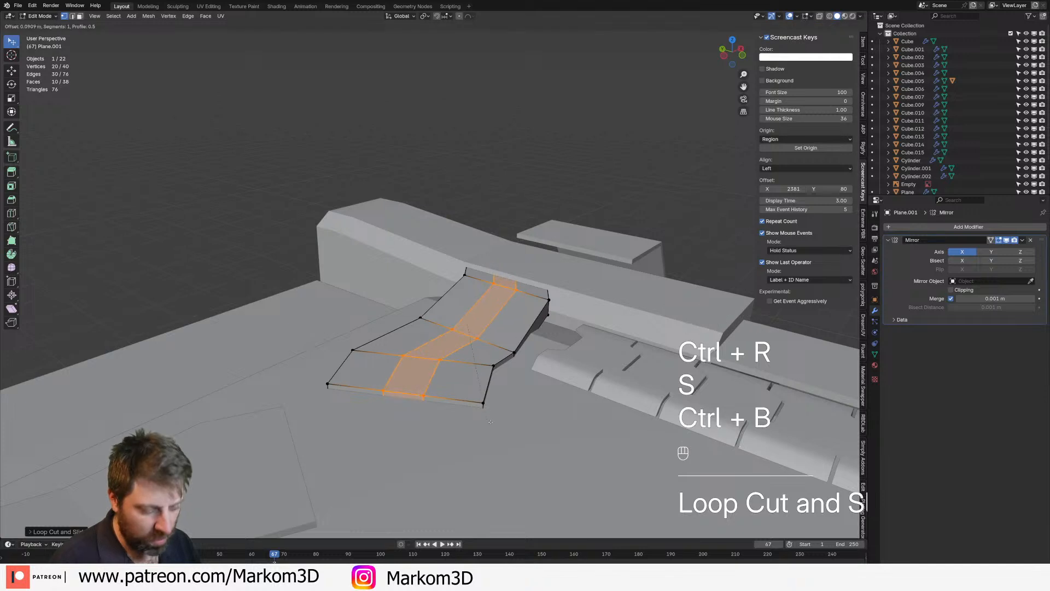
click(455, 467)
Select the four wide top faces along the strip and raise them along the Z axis for sloped borders
key(3)
click(417, 377)
shift+click(438, 347)
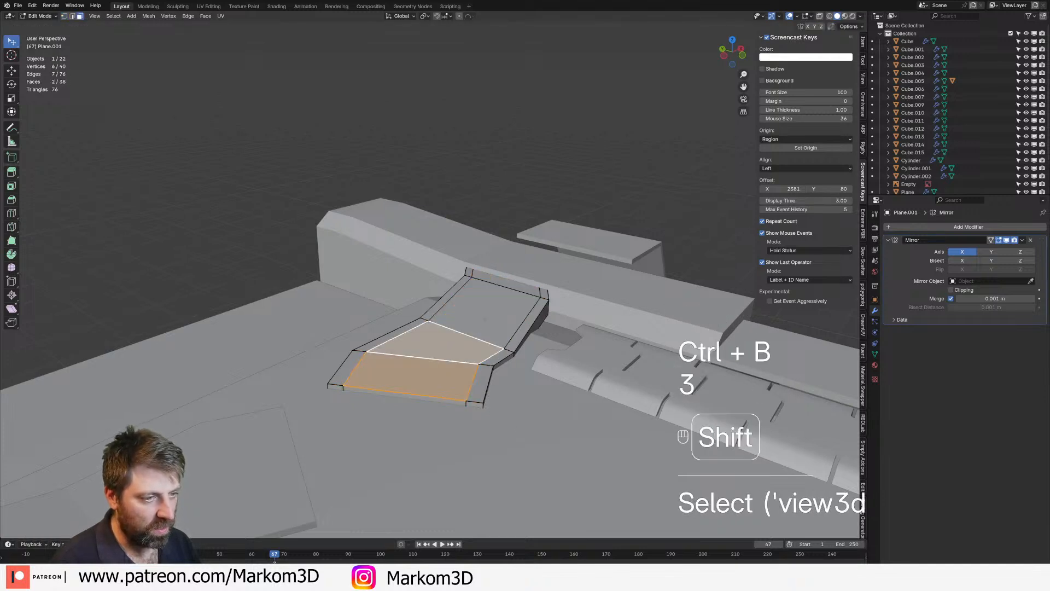
shift+click(479, 315)
shift+click(504, 281)
key(z)
key(g)
key(z)
click(528, 272)
middle_drag(527, 305, 484, 322)
key(Tab)
key(Tab)
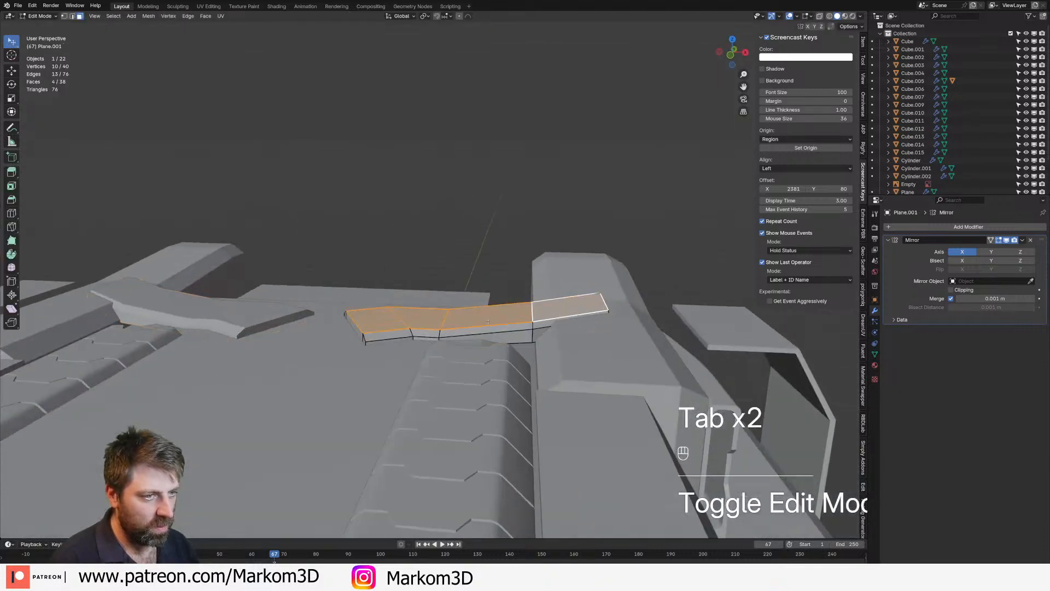
Select the four rear corner vertices at the strip's outer end and move them inward in top view
alt+click(569, 306)
middle_drag(569, 306, 604, 358)
key(z)
key(1)
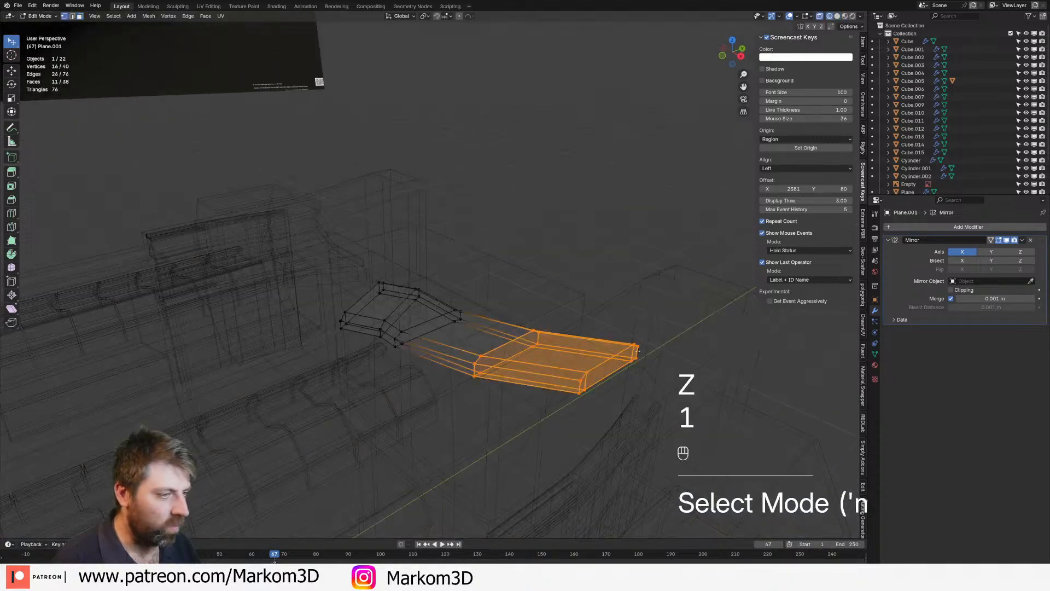
click(630, 346)
shift+click(637, 346)
shift+click(634, 362)
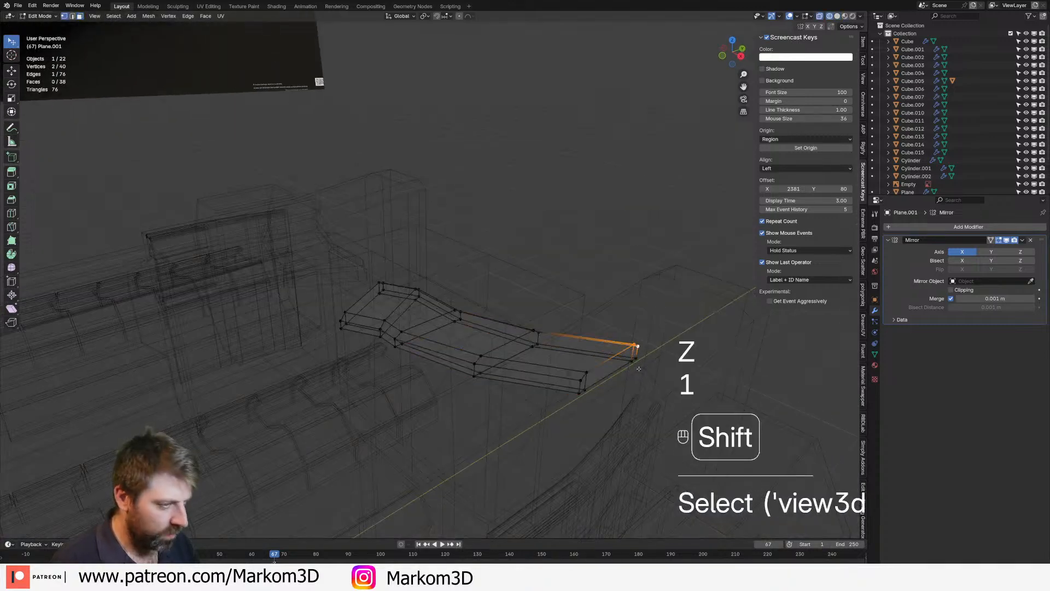
shift+click(633, 362)
shift+click(637, 360)
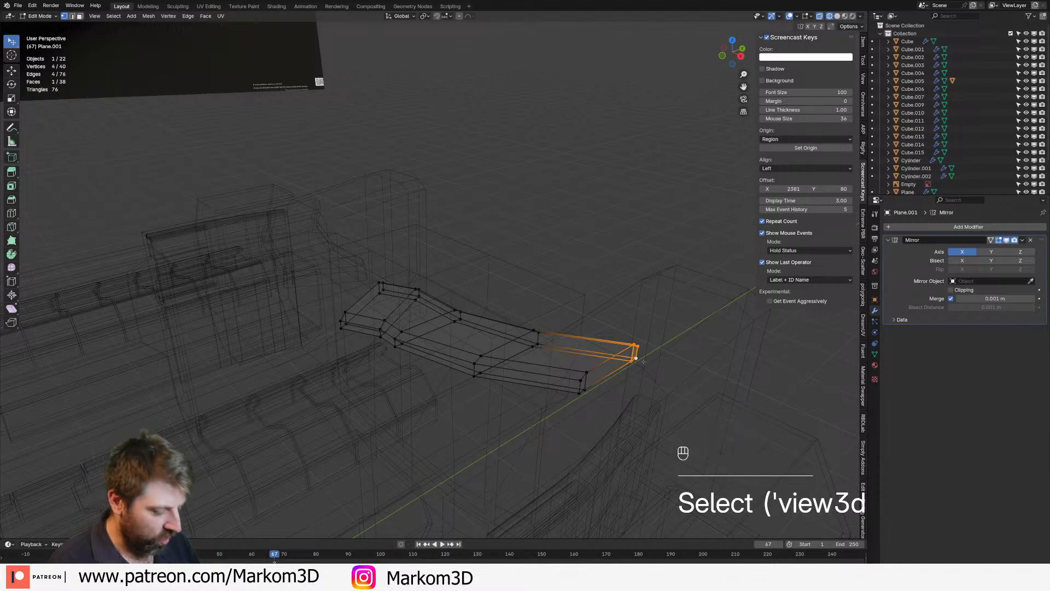
key(KP_7)
key(g)
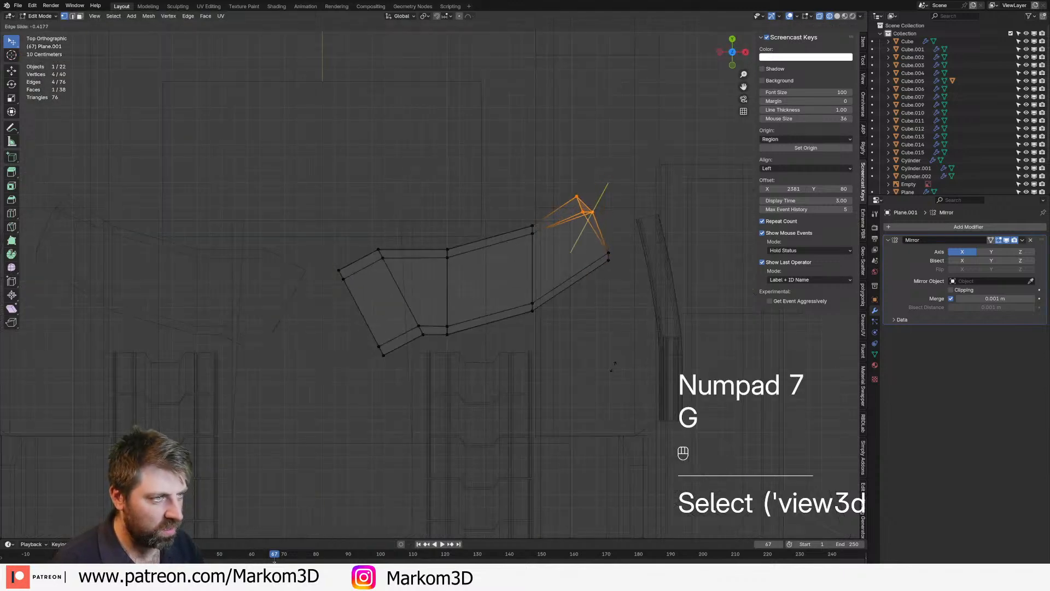
right_click(632, 288)
key(g)
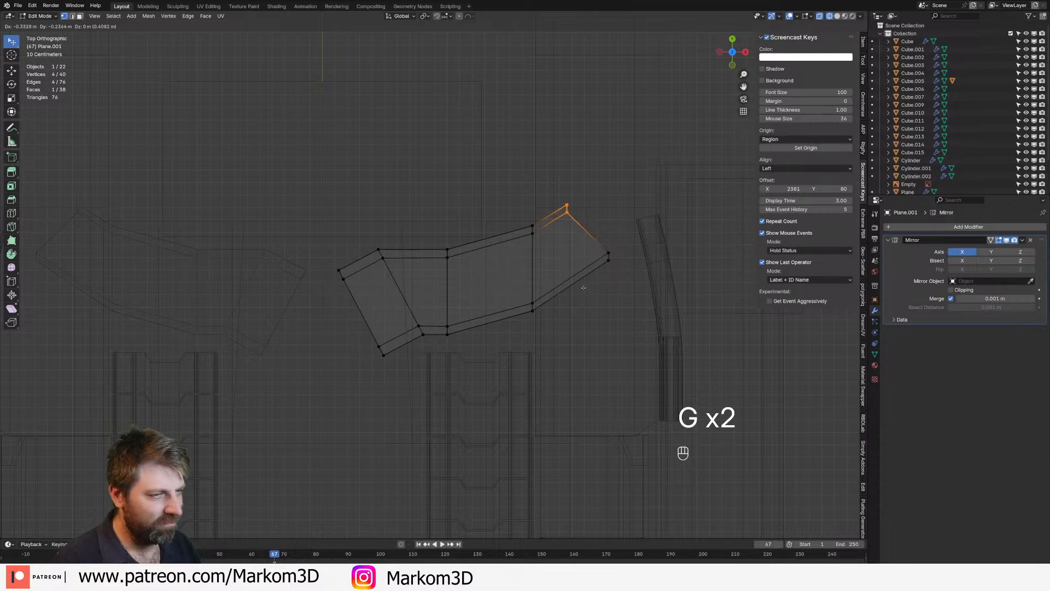
click(624, 224)
Rotate the selected outer-end corner vertices in top view and reposition them closer to the neighbouring segment
key(4)
key(r)
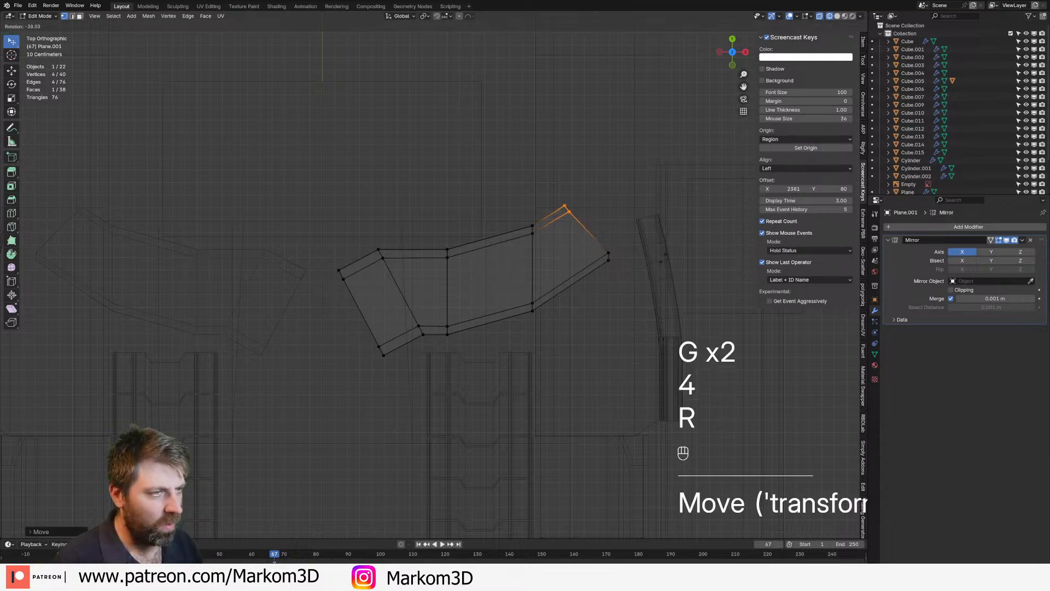
click(634, 328)
key(g)
click(656, 249)
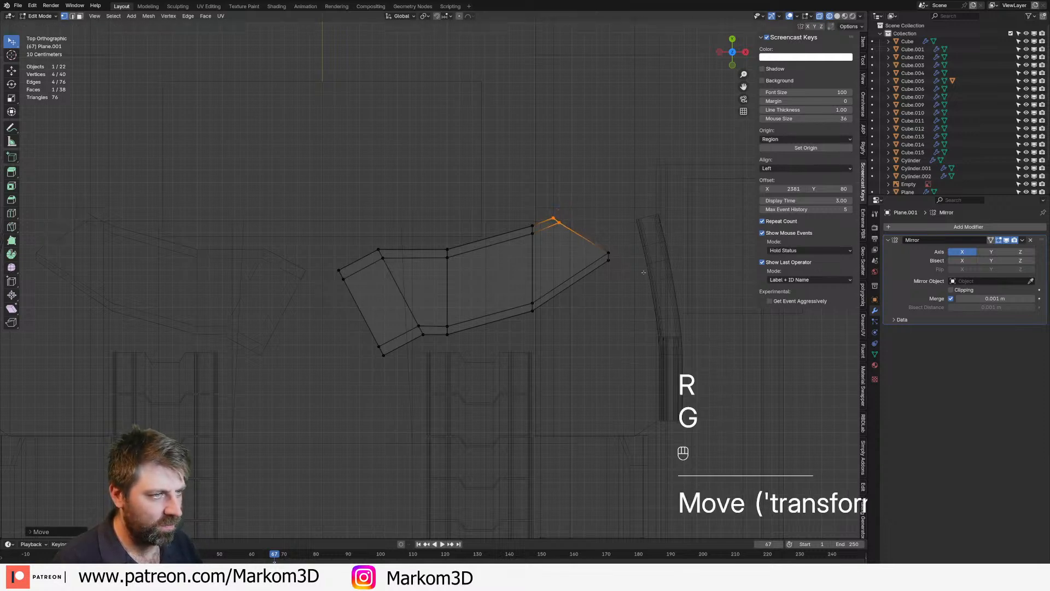
middle_drag(644, 272, 596, 230)
key(z)
click(579, 437)
middle_drag(572, 444, 526, 446)
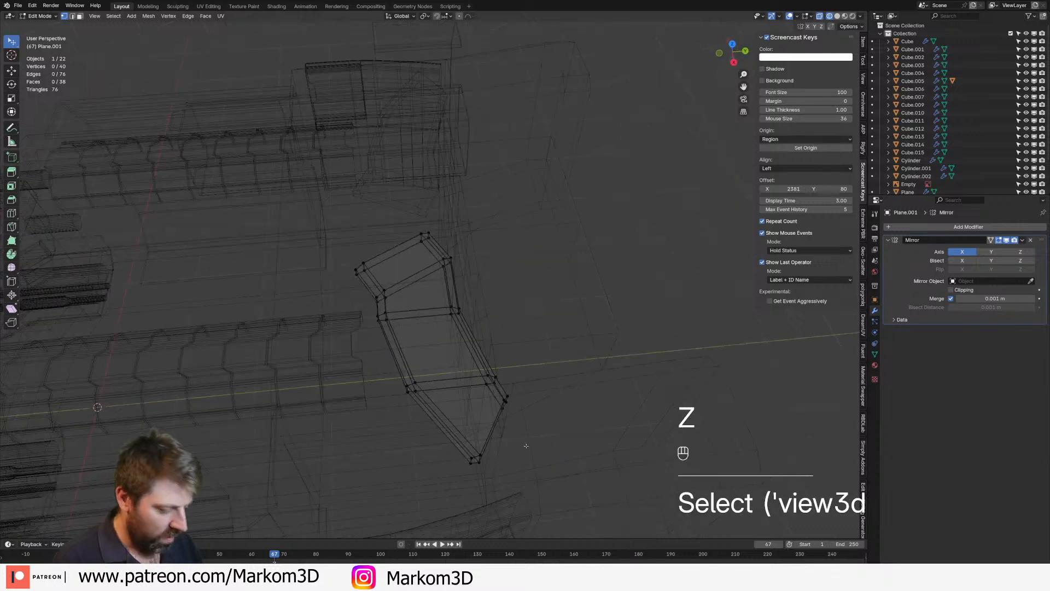
Select the upper vertex pair at the strip's pointed outer tip and move it slightly inward in top view
key(KP_7)
key(3)
click(613, 257)
key(1)
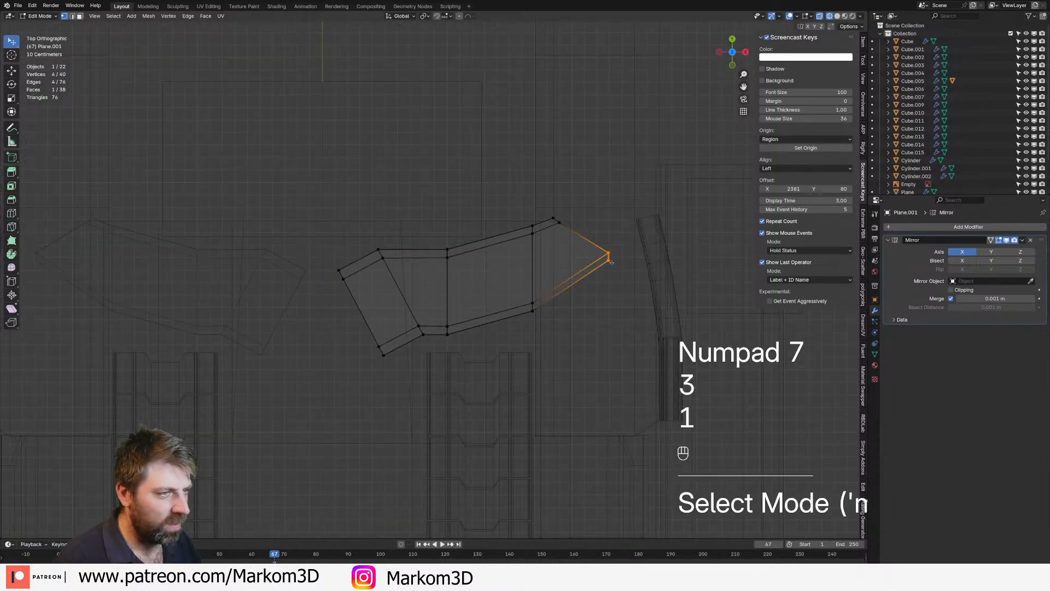
click(643, 246)
click(611, 252)
shift+click(611, 252)
shift+click(610, 252)
shift+click(610, 252)
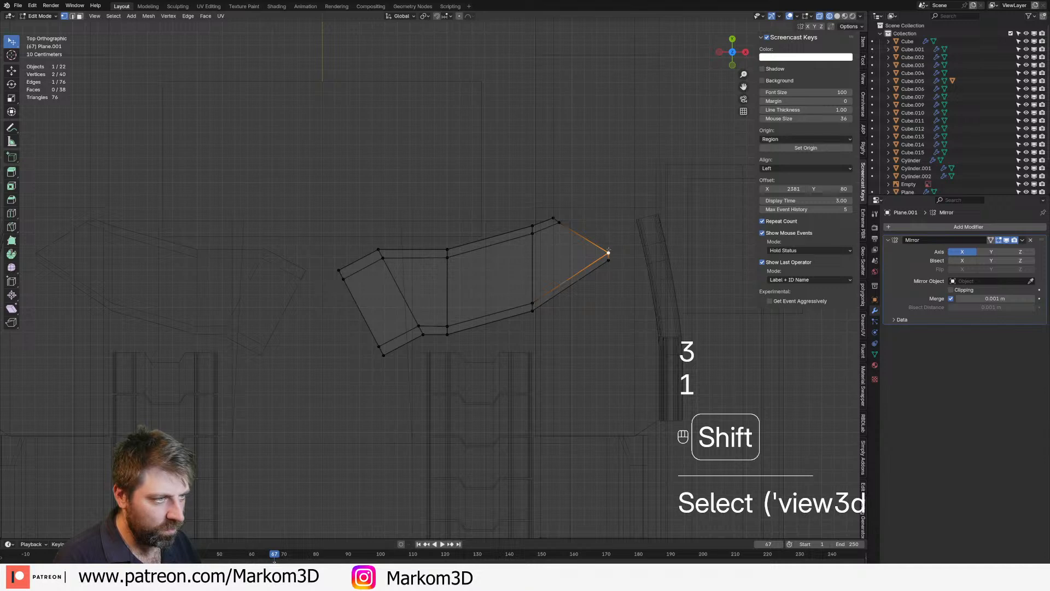
key(g)
key(g)
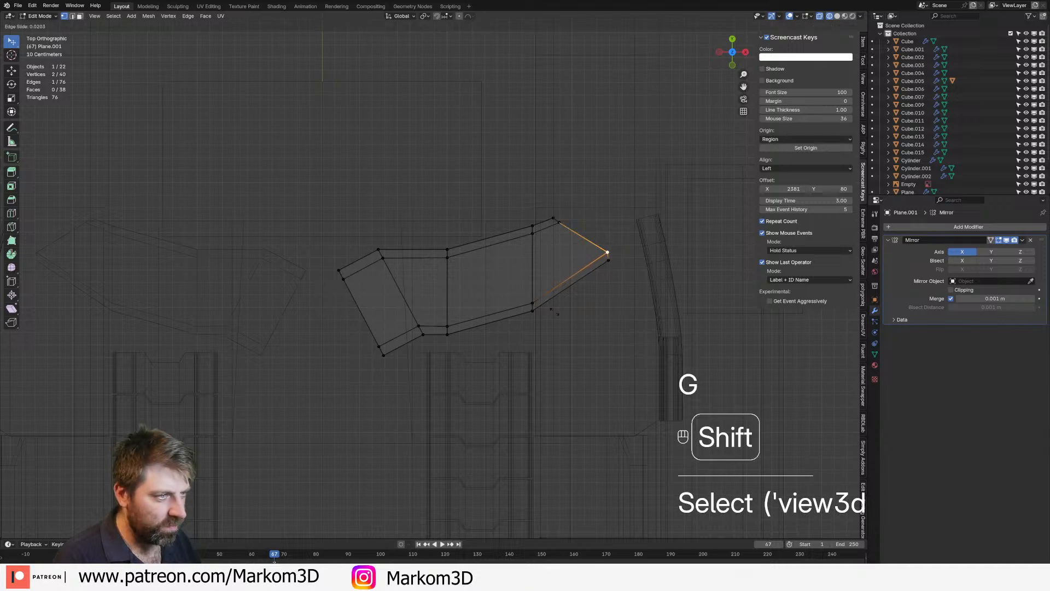
right_click(609, 287)
key(g)
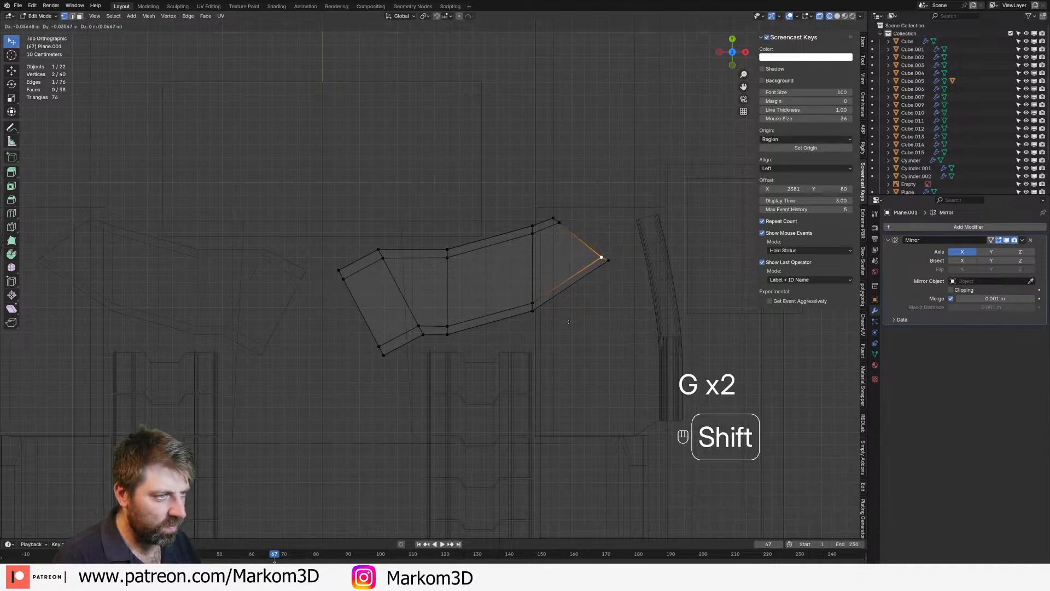
click(568, 321)
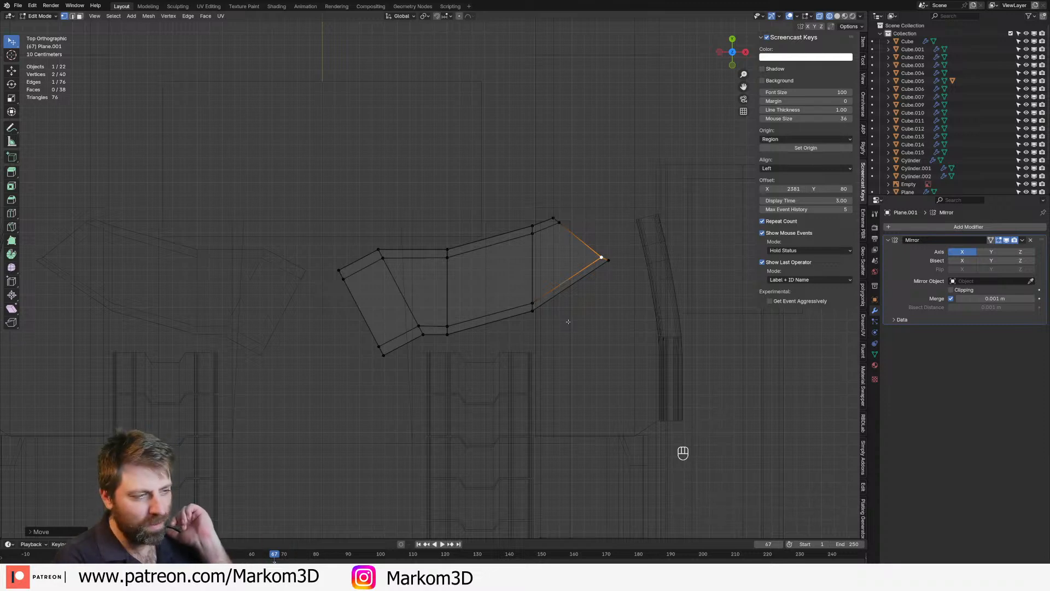
Circle-select the vertices of the strip's slanted outer end and extrude them along the Y axis
key(c)
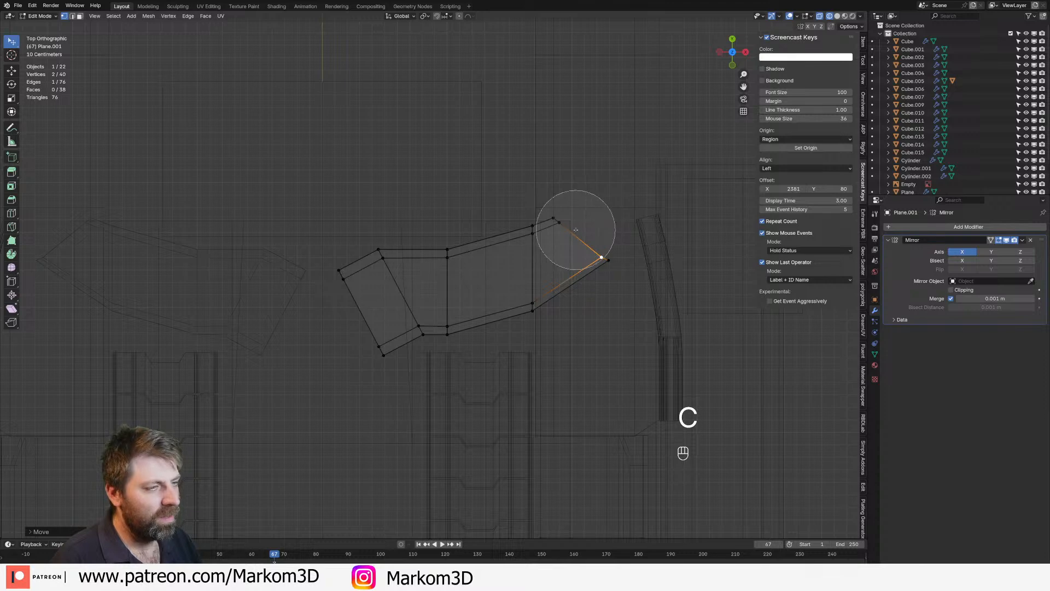
drag(574, 234, 629, 283)
key(e)
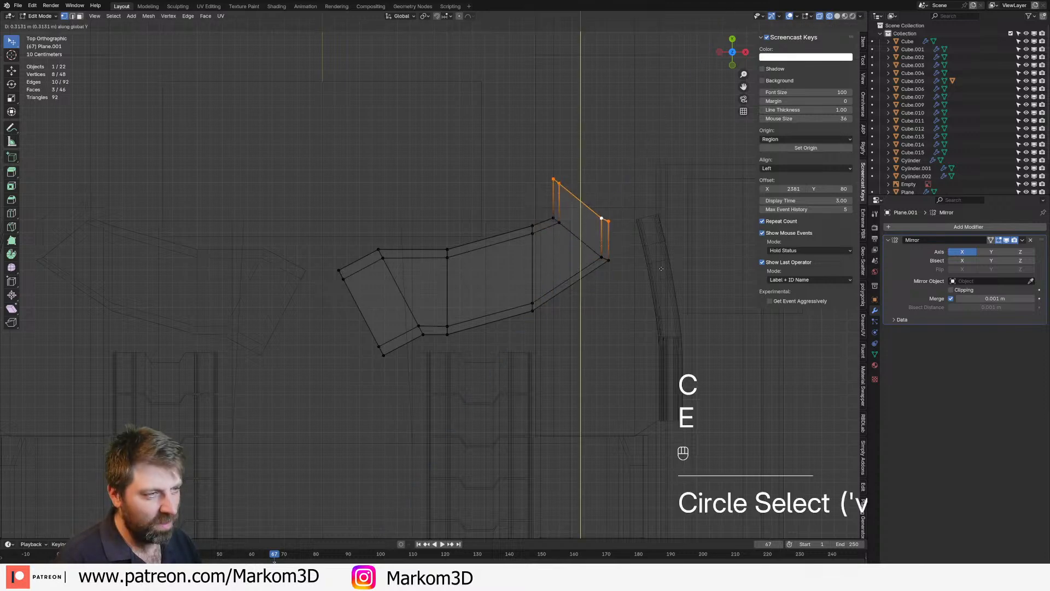
click(722, 263)
Flatten the extruded end by scaling it to 0 on Y, shift it outward, and check the strip on the ship
key(s)
key(y)
key(0)
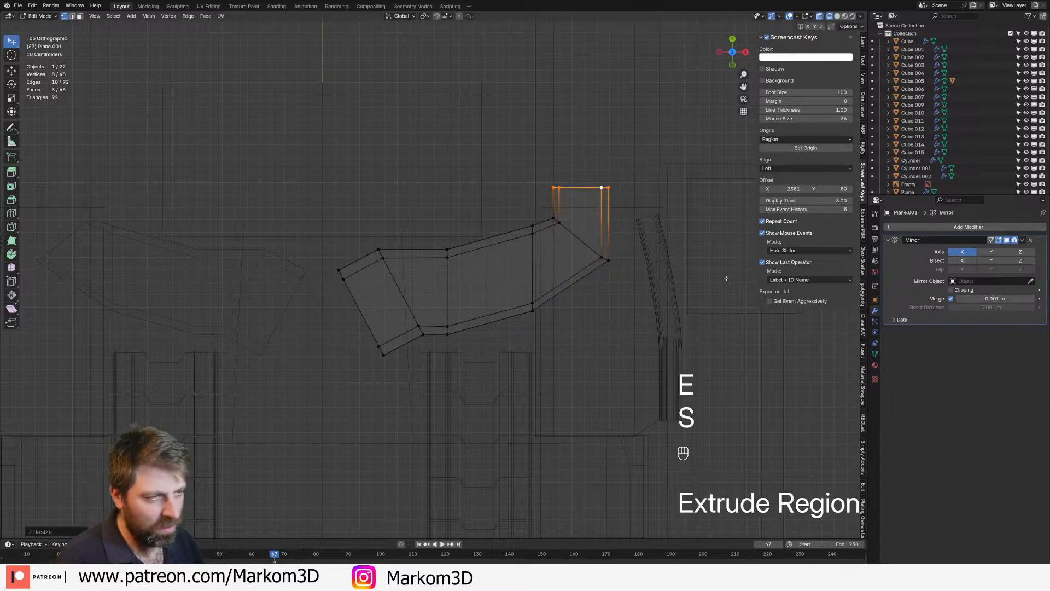
key(Return)
key(g)
click(722, 273)
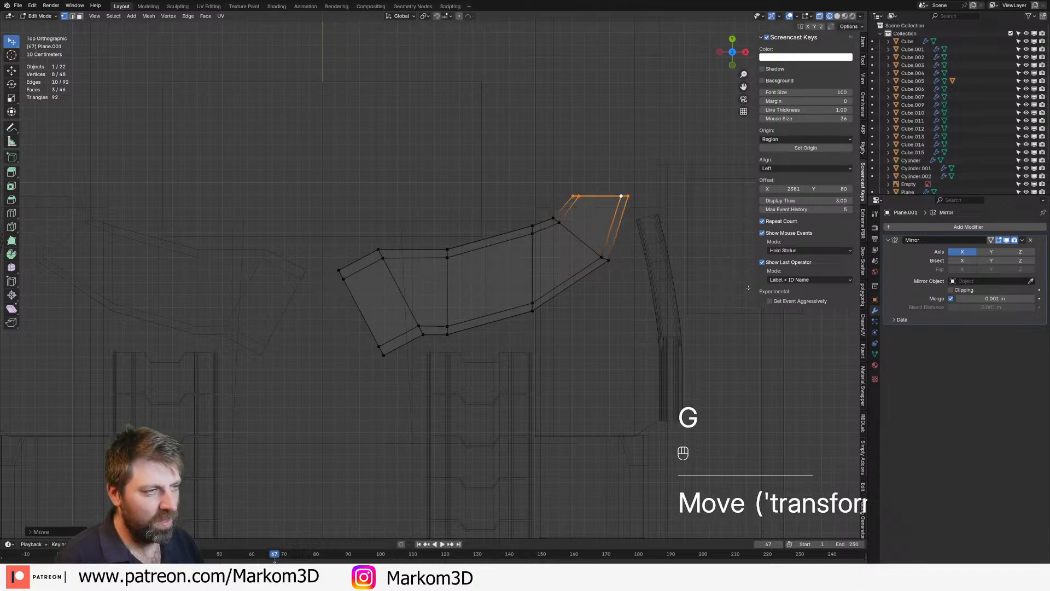
key(z)
mouse_move(717, 273)
middle_down()
mouse_move(612, 263)
mouse_move(534, 210)
mouse_move(578, 324)
mouse_move(448, 335)
mouse_move(454, 350)
mouse_move(437, 355)
middle_up()
key(Tab)
key(Tab)
key(ctrl+r)
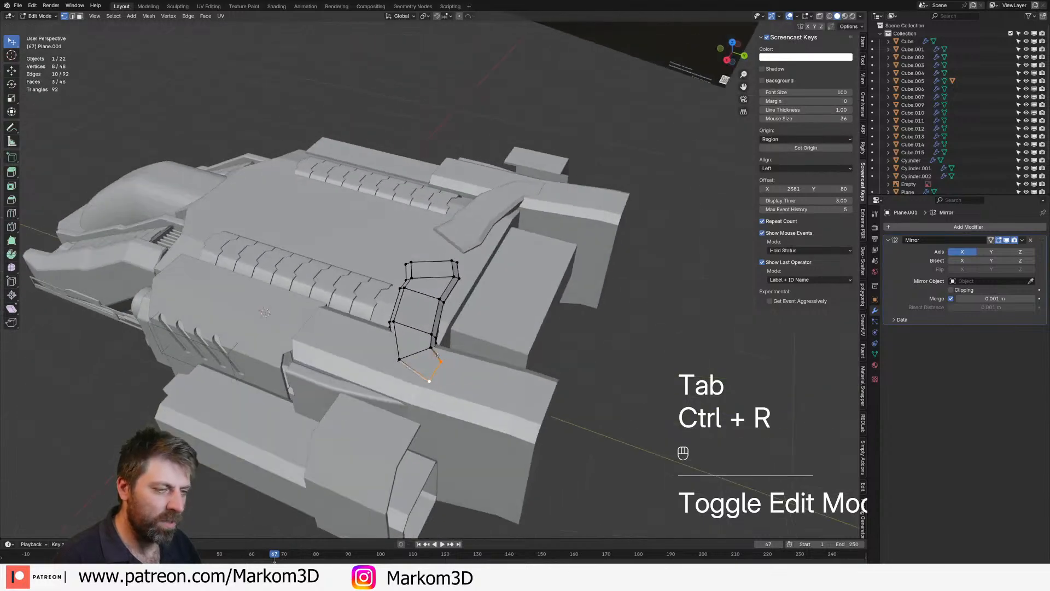
In top view, select the inner corner vertices of the strip's outer end and move them along the X axis
key(KP_7)
key(z)
click(372, 353)
key(1)
shift+middle_drag(578, 224, 557, 259)
scroll(558, 259, up, 2)
click(542, 251)
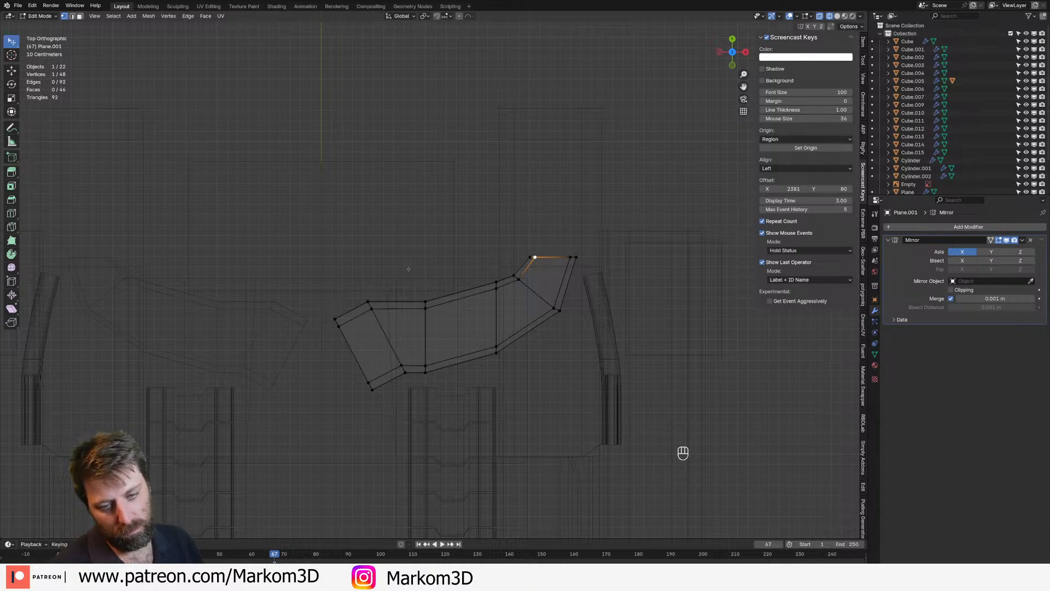
scroll(521, 257, up, 3)
shift+middle_drag(552, 257, 513, 246)
key(c)
click(570, 205)
right_click(570, 205)
key(g)
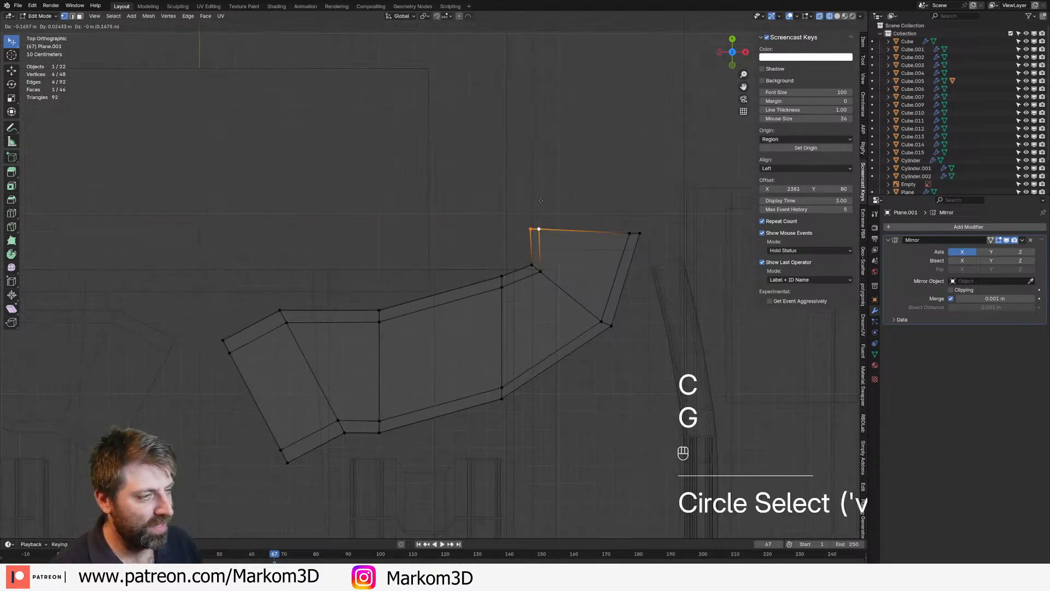
key(x)
click(547, 204)
Bevel the diagonal edge loop at the strip's outer bend with 3 segments
key(2)
alt+click(588, 310)
key(ctrl+b)
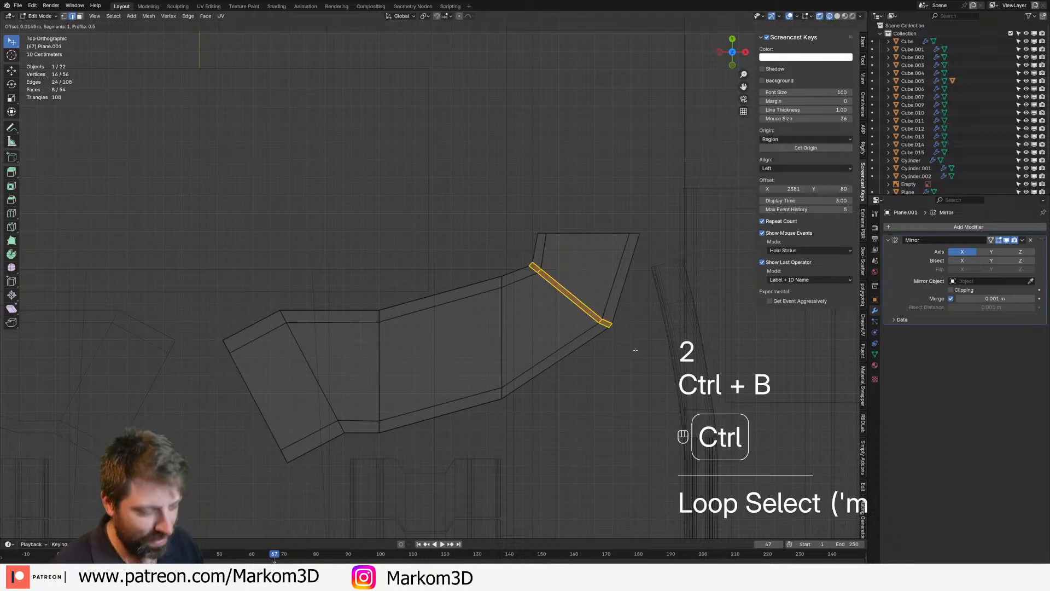
scroll(645, 351, up, 2)
click(645, 360)
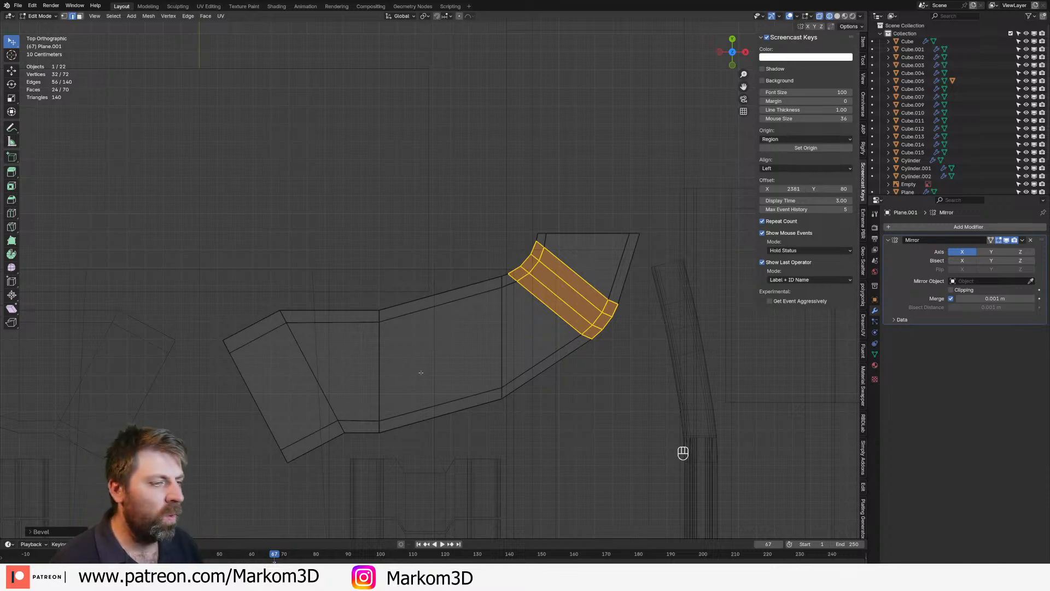
Slide the strip's upper outer and inner rim vertices before the bend along their edges toward the strip's inner end
key(1)
click(379, 310)
shift+click(502, 276)
key(g)
key(g)
click(466, 284)
click(502, 289)
shift+click(502, 288)
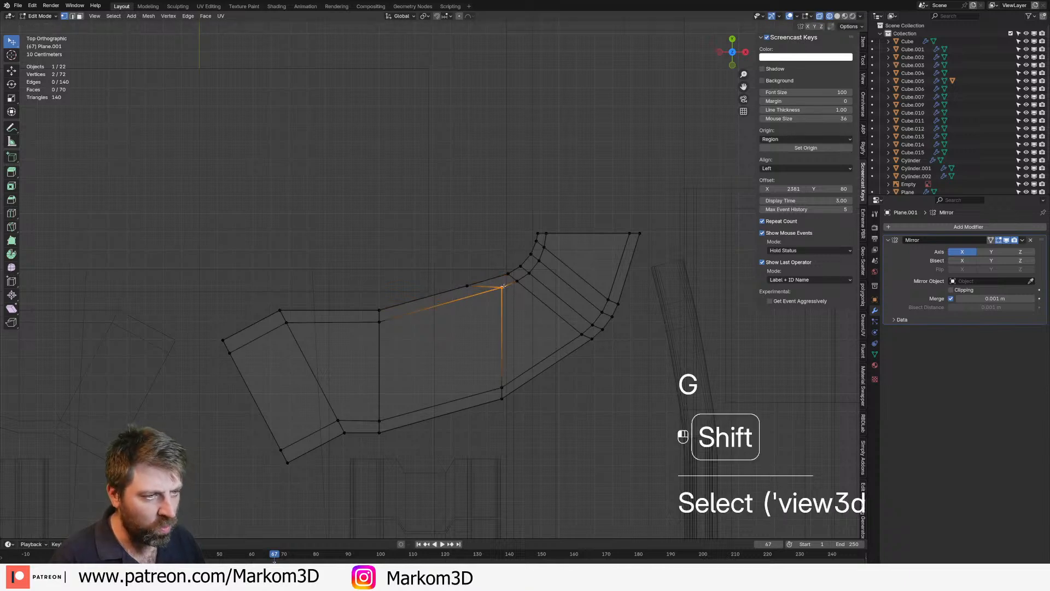
key(g)
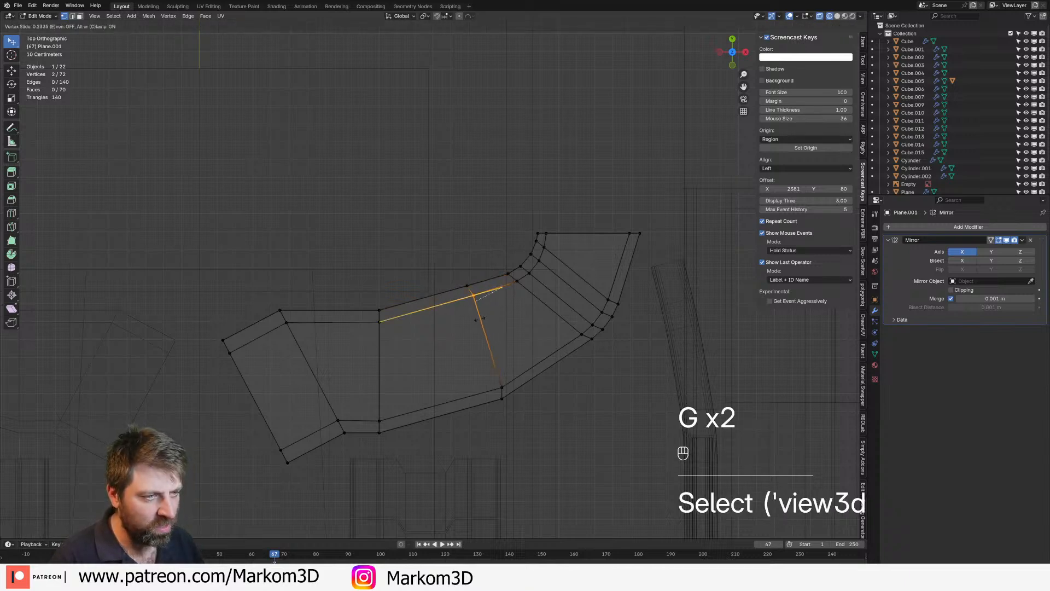
click(480, 318)
key(z)
click(538, 322)
scroll(549, 351, down, 3)
key(Tab)
mouse_move(549, 350)
middle_down()
mouse_move(540, 254)
mouse_move(548, 282)
mouse_move(373, 362)
middle_up()
Select the end cap of the strip's outer tip and shift it slightly along the Z axis
key(Tab)
key(3)
key(z)
key(z)
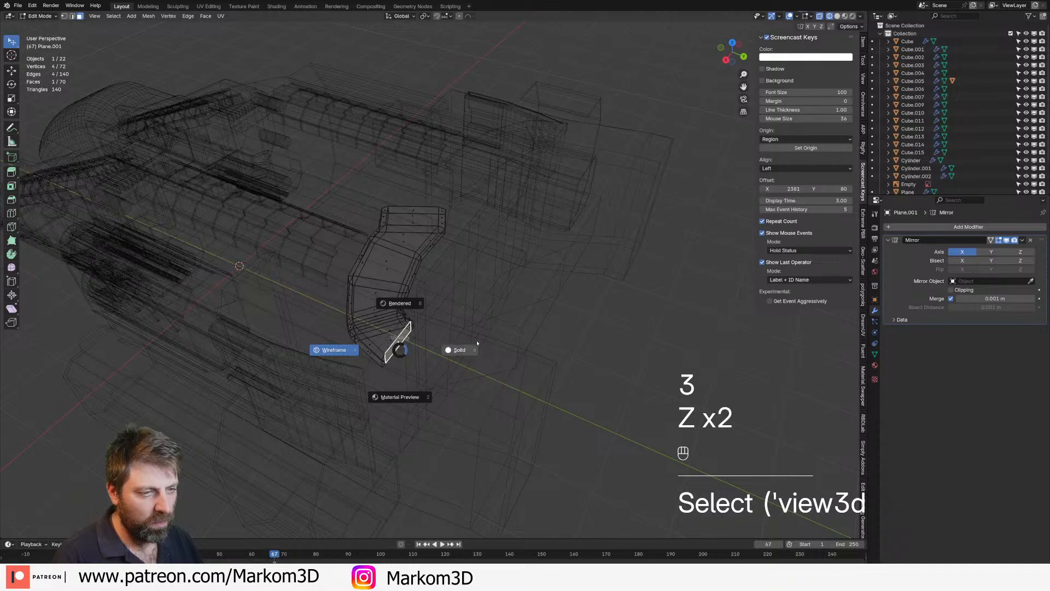
click(453, 348)
key(ctrl+KP_Add)
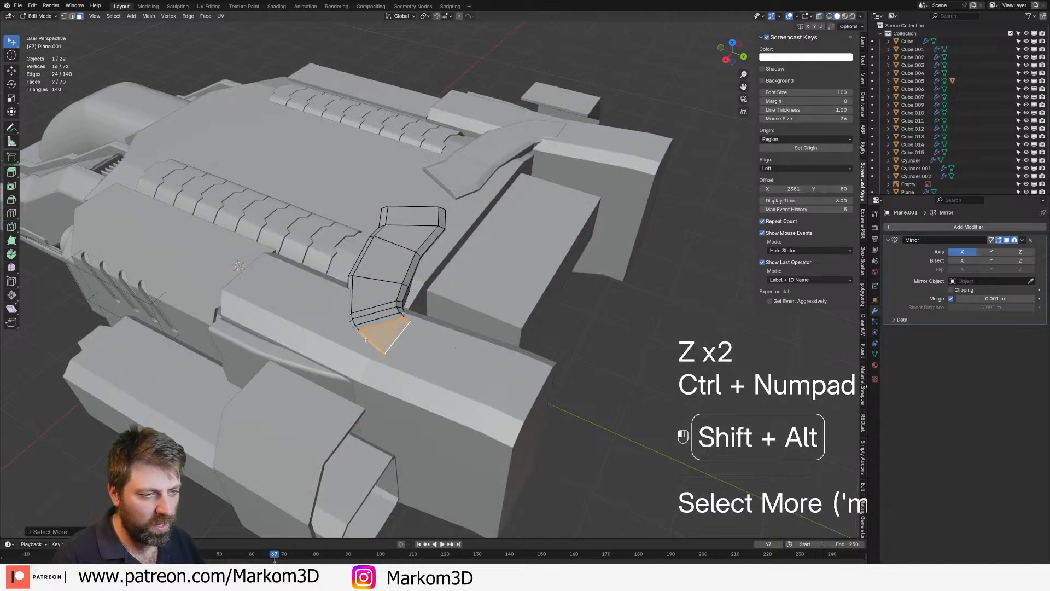
alt+shift+click(399, 335)
key(g)
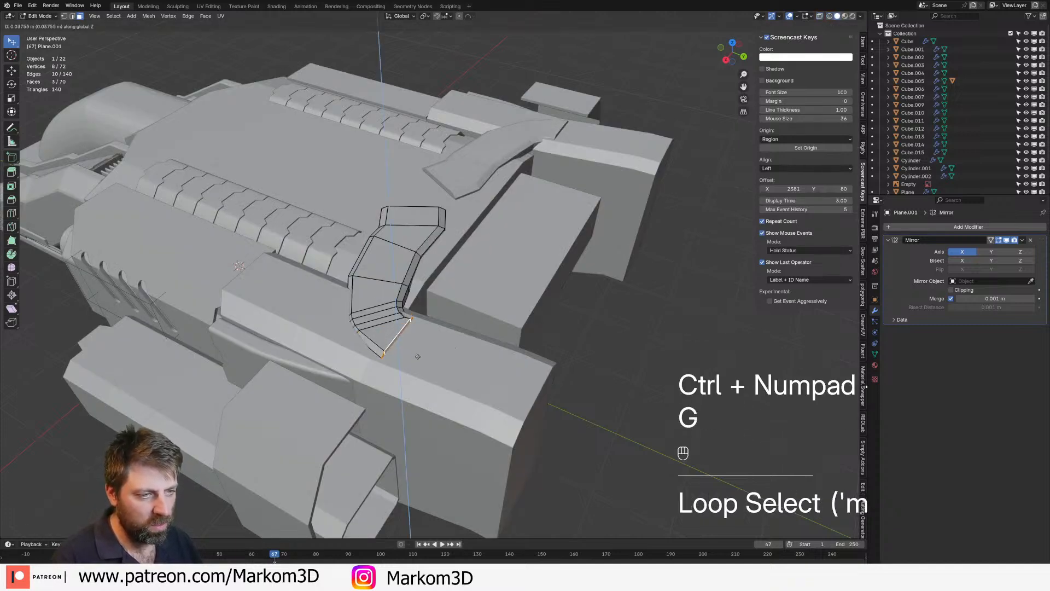
click(418, 357)
Delete the mirrored deck strip object from the rear of the ship
scroll(418, 357, down, 3)
middle_drag(418, 356, 463, 186)
key(Tab)
key(Delete)
Select the raised rear side block and add a loop cut slid close to its front end
scroll(432, 370, up, 4)
click(447, 320)
shift+middle_drag(593, 329, 485, 183)
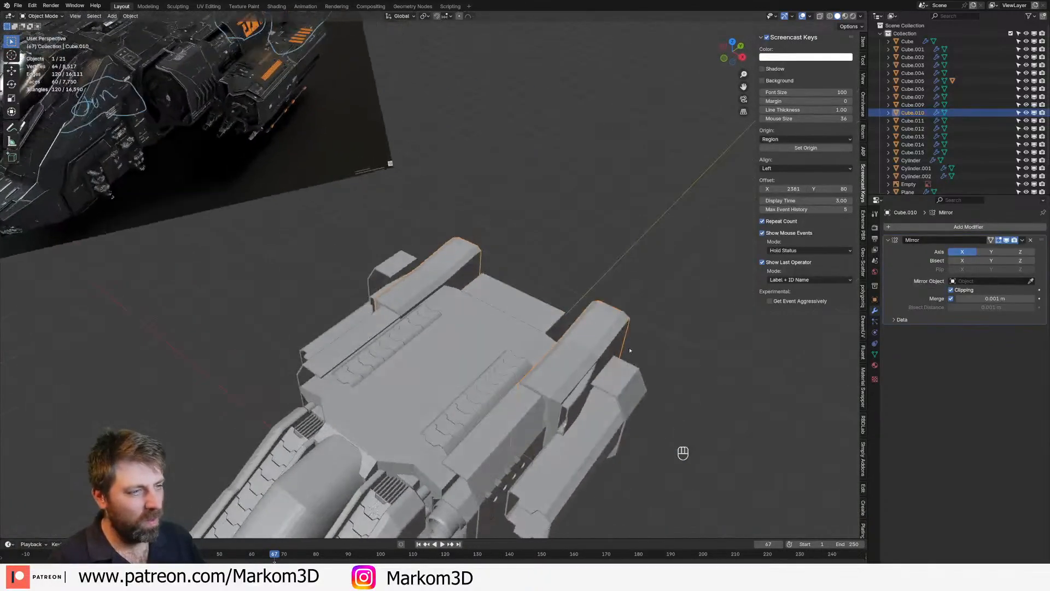
shift+middle_drag(550, 369, 464, 349)
key(Tab)
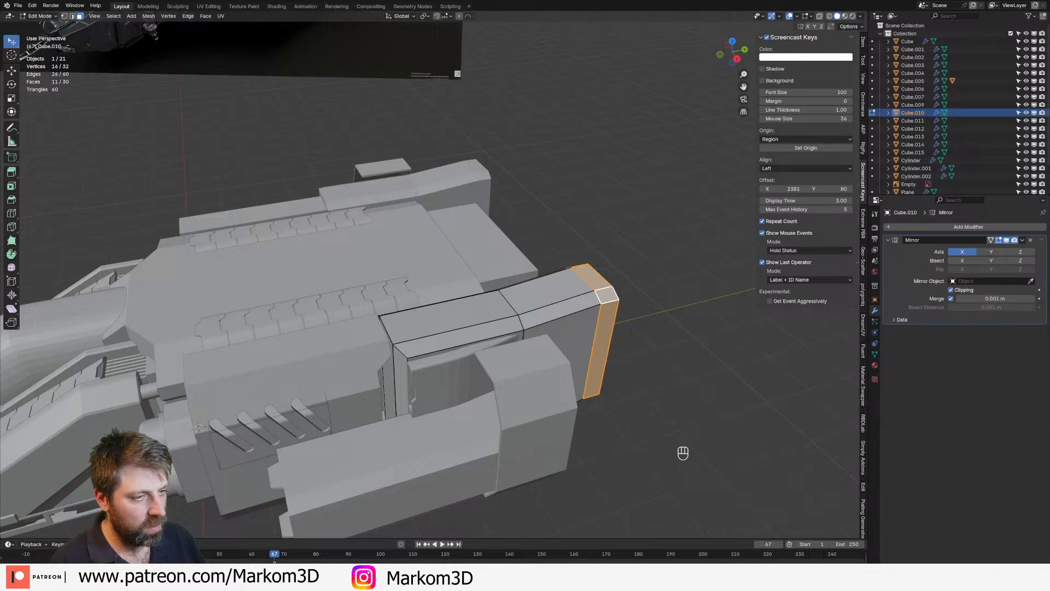
key(ctrl+r)
click(429, 337)
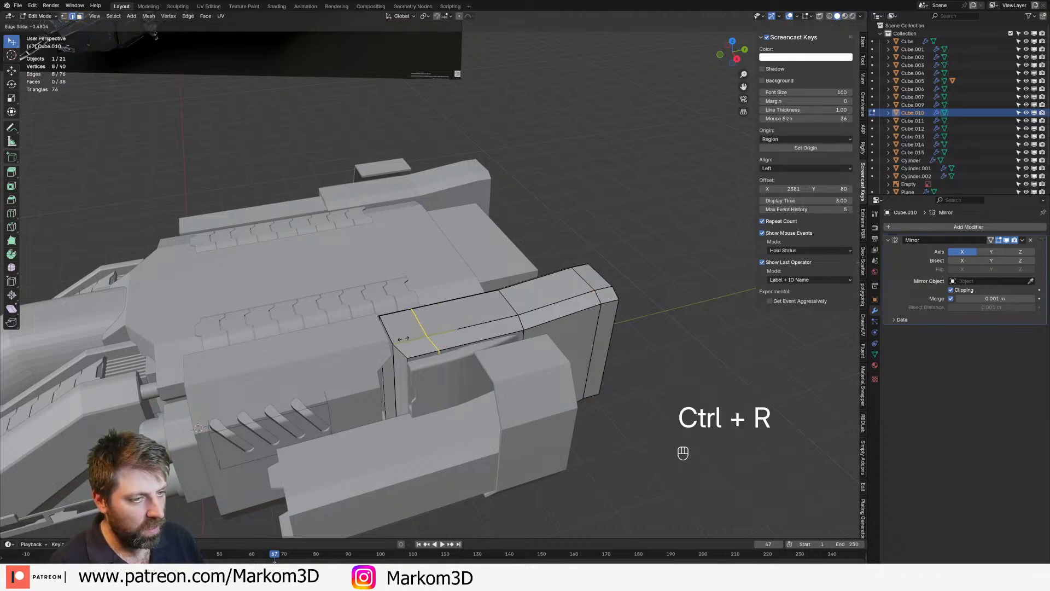
click(403, 338)
Flatten the new edge loop by scaling it to 0 on the Y axis
key(s)
key(x)
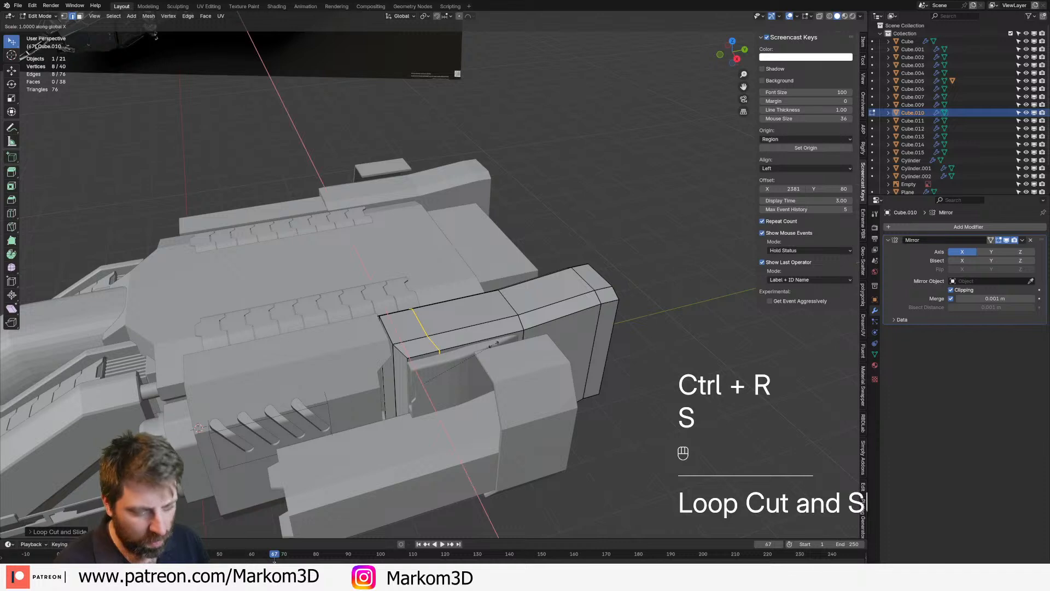
key(y)
key(0)
key(Return)
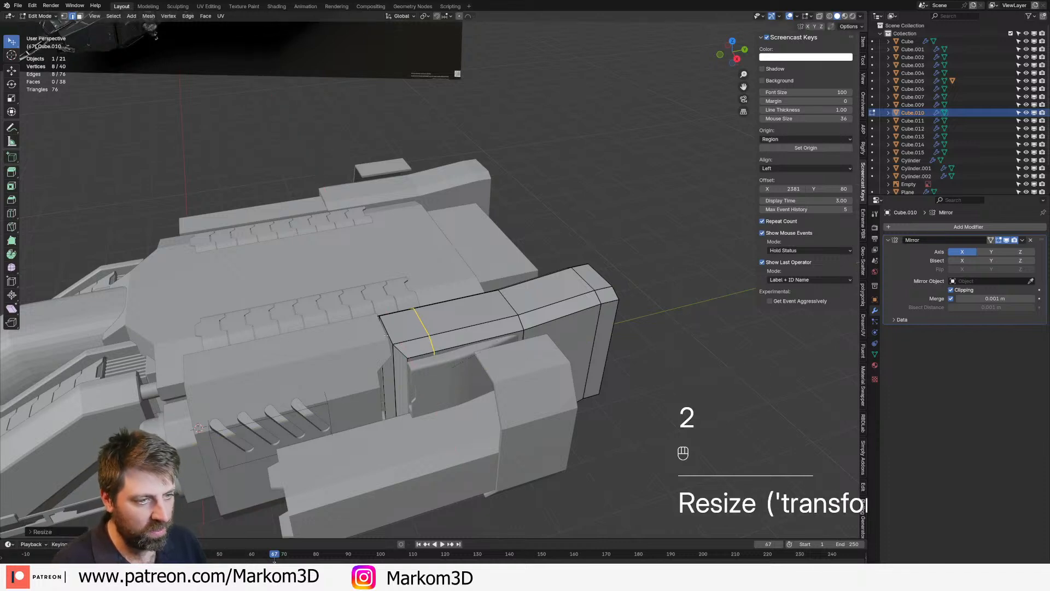
Lower the rear side block's upper front edges about 0.41 m along Z to form a sloped front
click(393, 338)
alt+shift+click(391, 340)
key(g)
middle_click(391, 341)
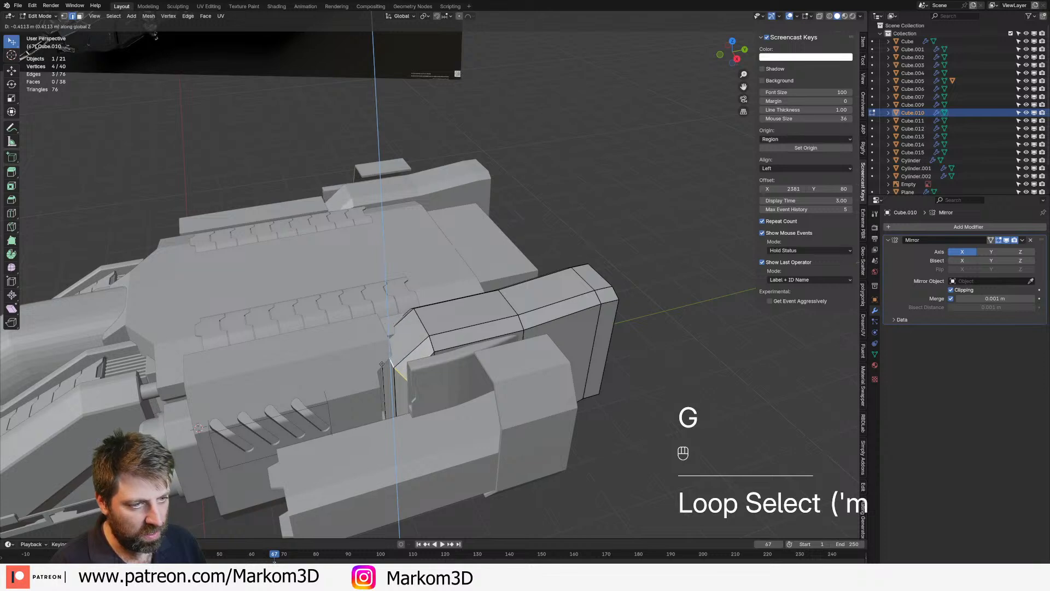
click(382, 361)
key(Tab)
middle_drag(382, 362, 492, 289)
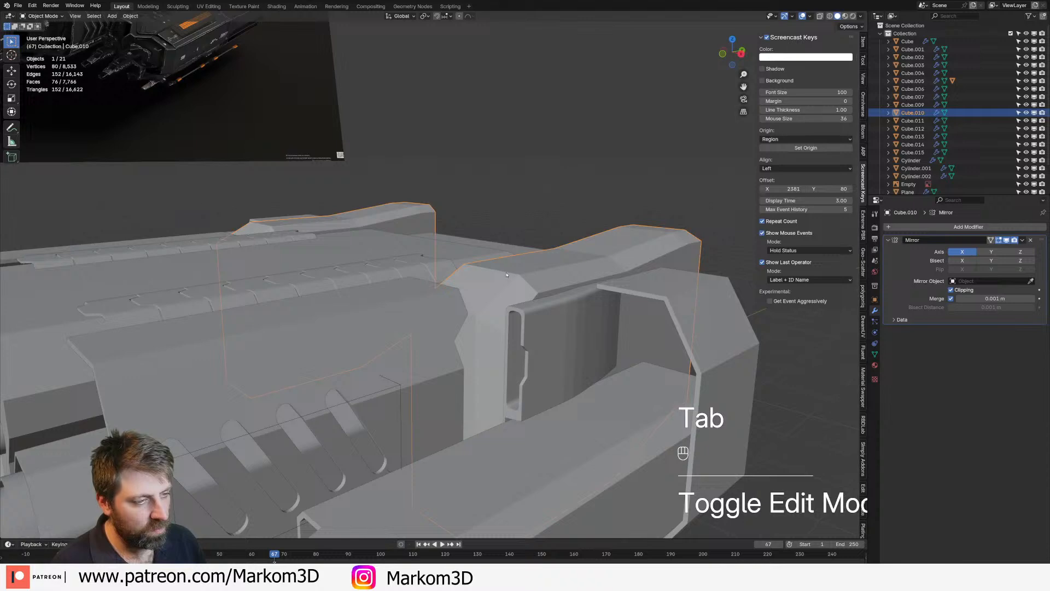
Select the rear side block's lower front edges from below and raise them along the Z axis
key(Tab)
key(2)
alt+shift+click(471, 320)
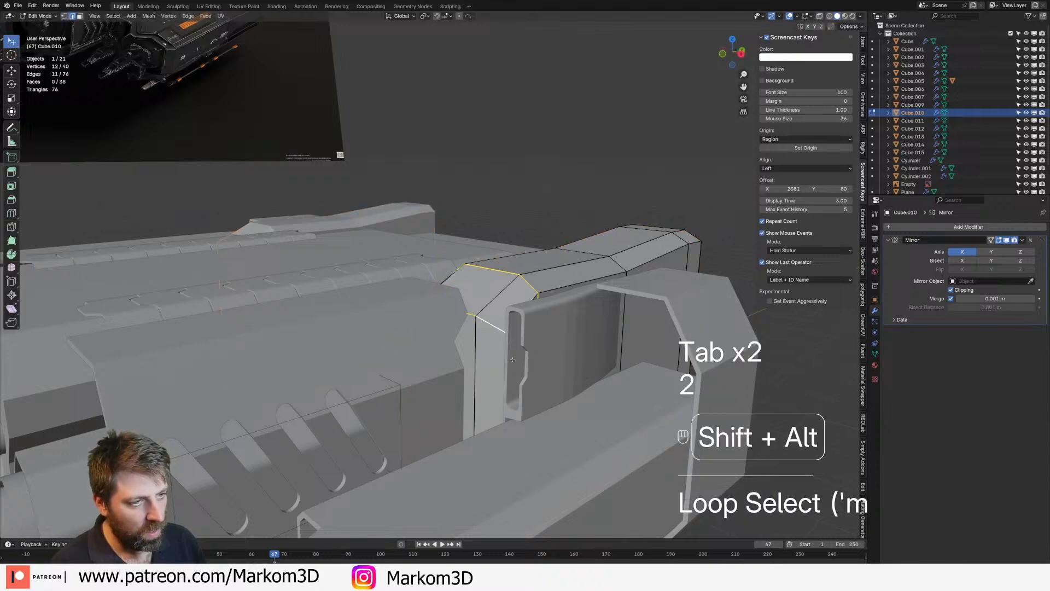
key(z)
click(446, 357)
scroll(446, 356, down, 3)
key(z)
click(581, 391)
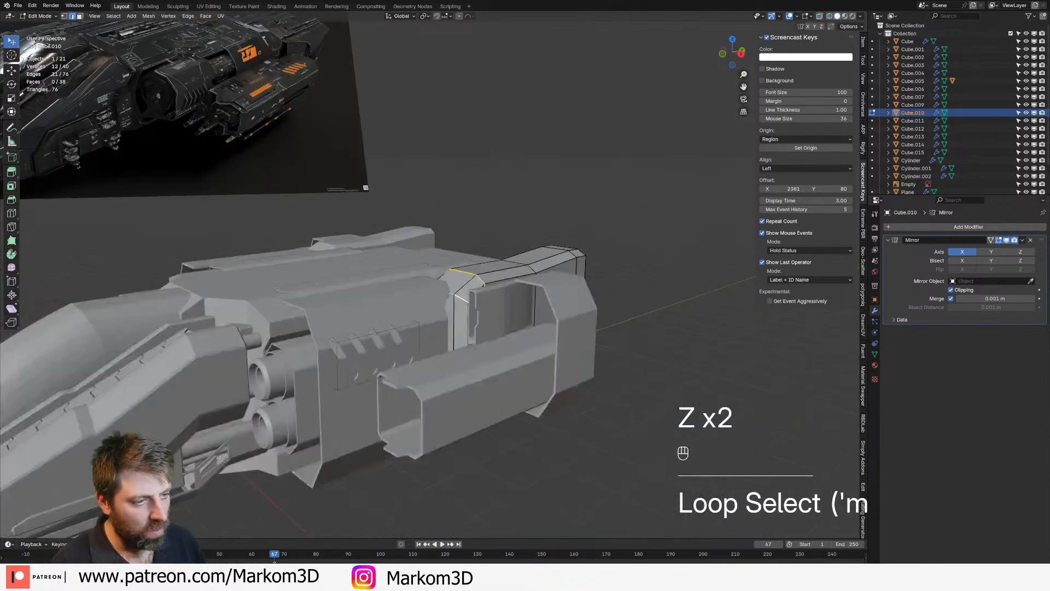
middle_drag(581, 390, 574, 338)
scroll(538, 318, up, 3)
key(2)
alt+click(495, 298)
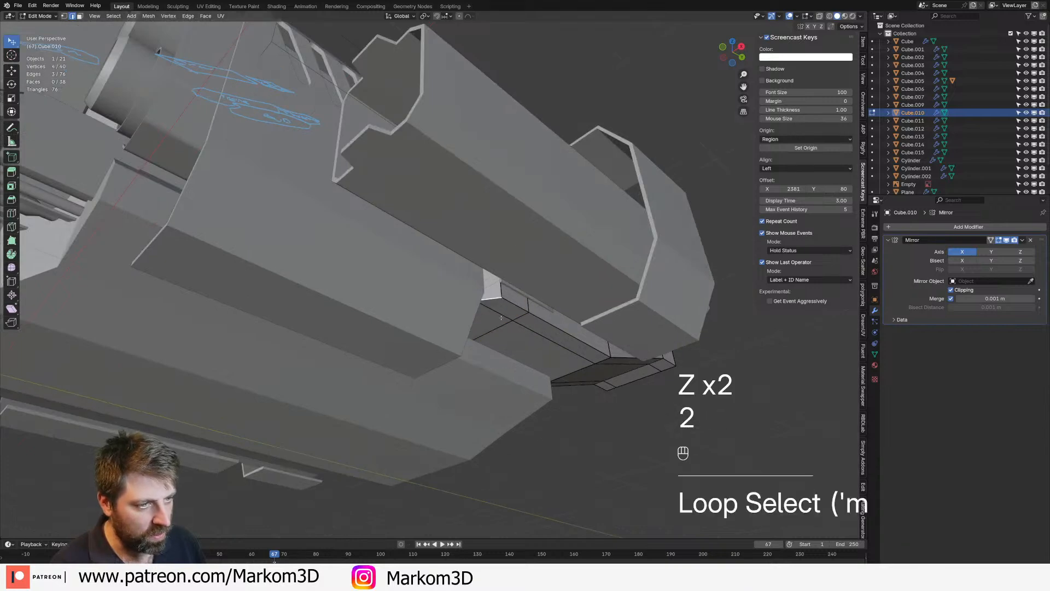
key(g)
key(z)
click(503, 297)
Select the edge loops around the block's sloped front corners and bevel them with 3 segments
scroll(503, 297, down, 5)
middle_drag(503, 297, 328, 394)
scroll(307, 404, up, 3)
middle_drag(274, 416, 182, 462)
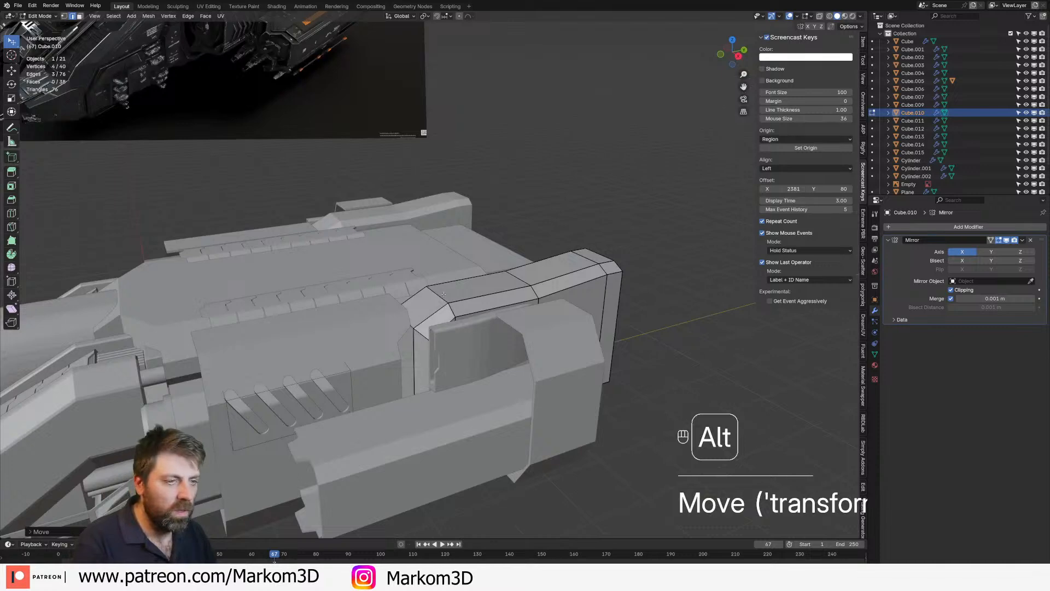
alt+shift+click(400, 324)
middle_drag(422, 349, 431, 254)
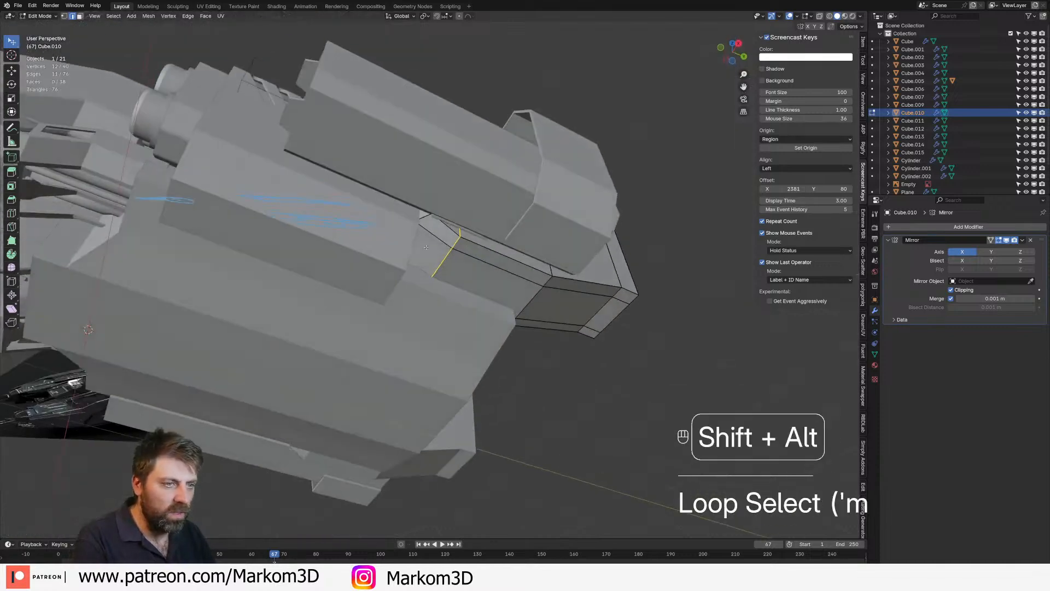
key(ctrl+b)
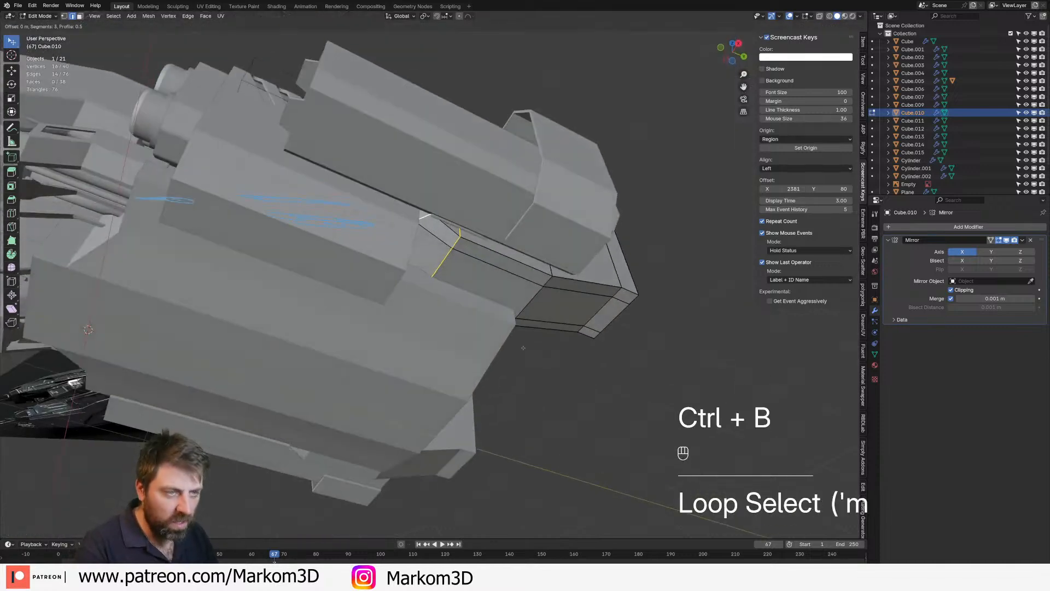
click(585, 422)
middle_drag(585, 423, 569, 470)
Apply Shade Auto Smooth to the bevelled rear side block
key(Tab)
middle_drag(478, 290, 521, 263)
click(521, 263)
right_click(522, 263)
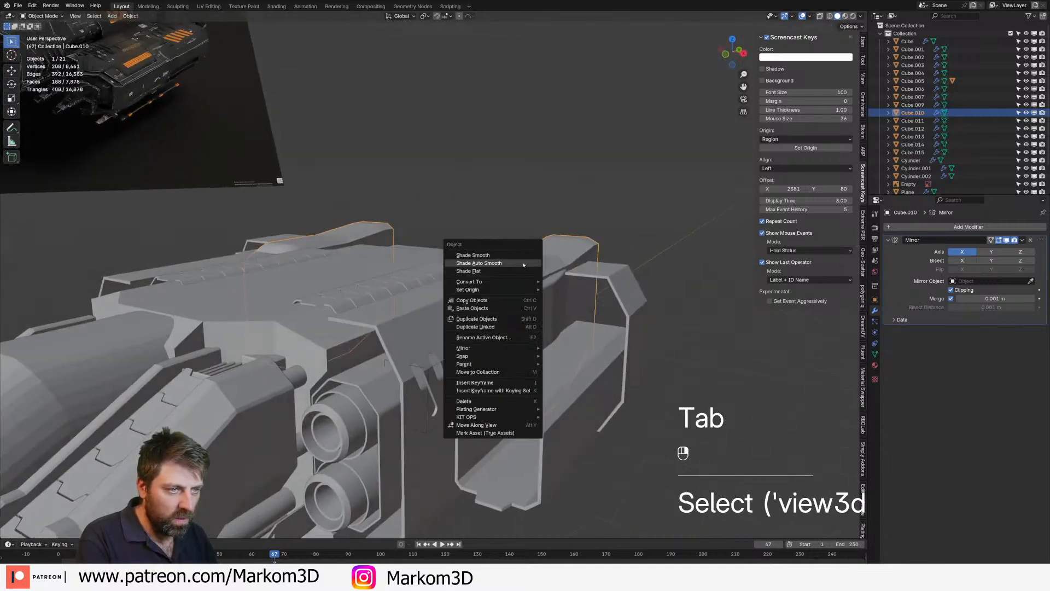
click(522, 263)
Examine the reference image and compare its rear side sections with the model
middle_drag(581, 298, 395, 377)
scroll(543, 284, up, 5)
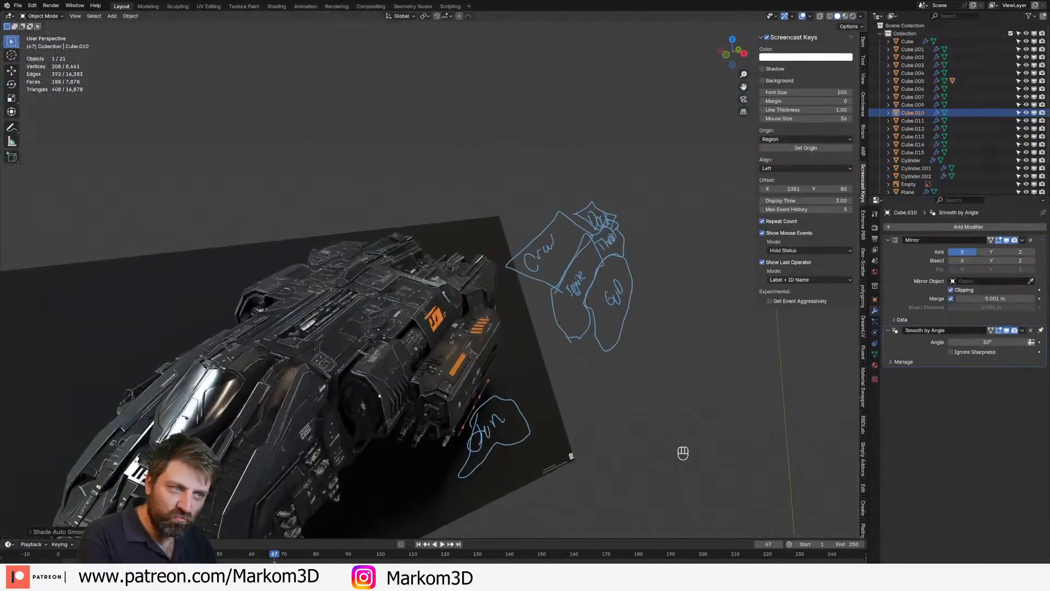
scroll(398, 361, down, 1)
shift+middle_drag(413, 328, 306, 241)
scroll(307, 241, down, 3)
middle_drag(492, 361, 432, 311)
mouse_move(432, 311)
shift+middle_down()
mouse_move(448, 323)
mouse_move(432, 310)
shift+middle_up()
Select the bracket shell around the outer side pod and lower its upper faces along the Z axis
click(546, 384)
middle_drag(547, 385, 561, 382)
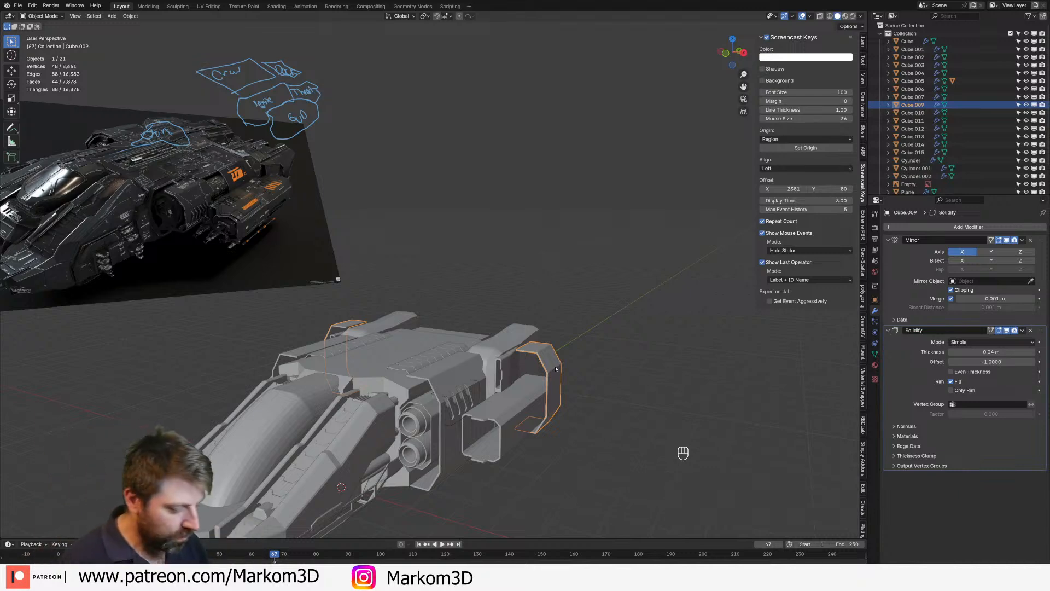
mouse_move(556, 368)
middle_down()
mouse_move(410, 394)
mouse_move(456, 412)
middle_up()
key(Tab)
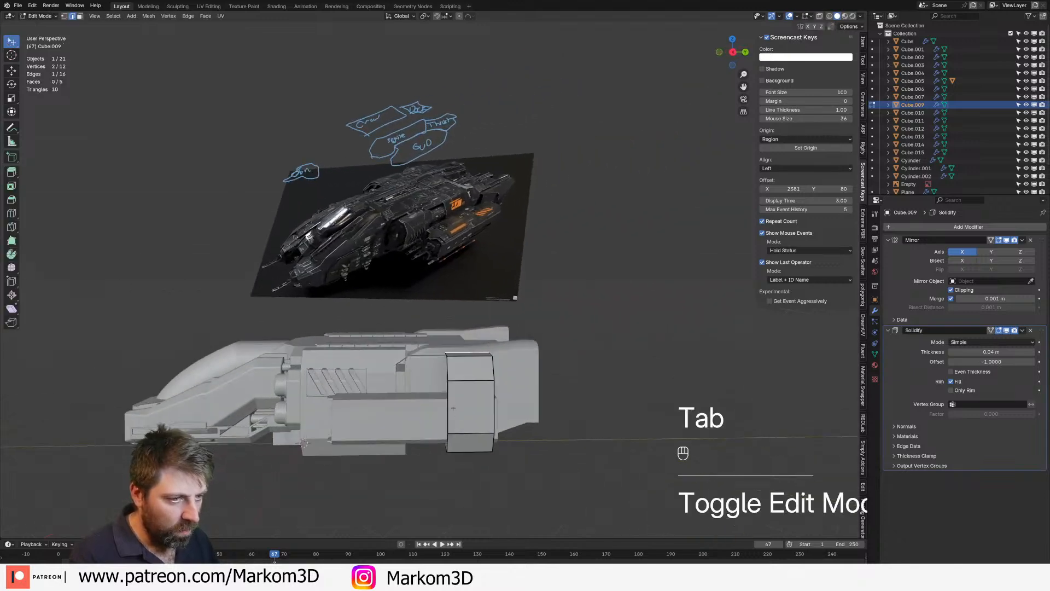
key(3)
click(471, 354)
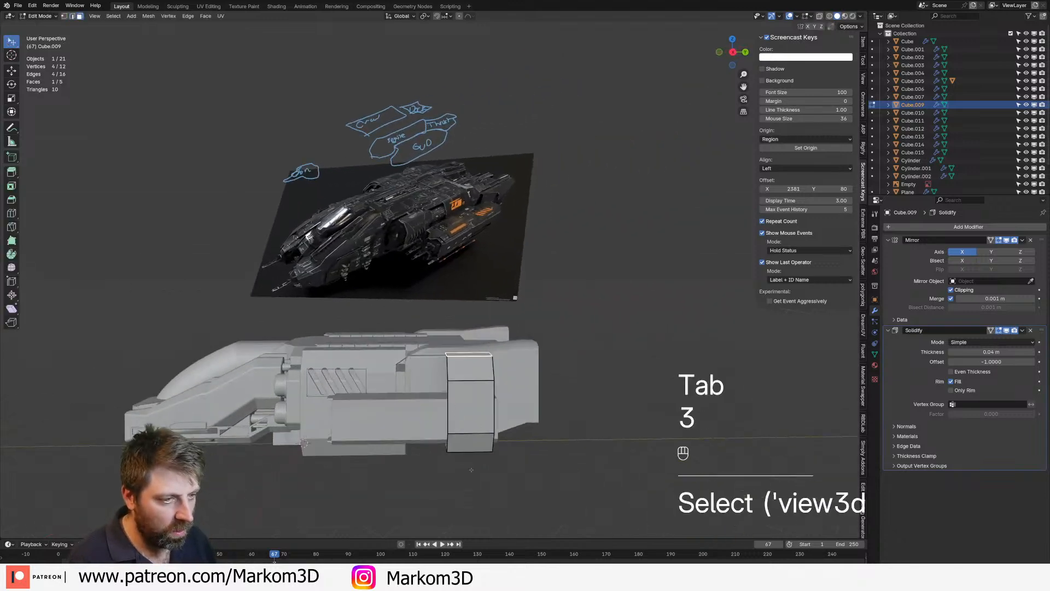
middle_drag(472, 462, 474, 418)
middle_drag(474, 341, 476, 376)
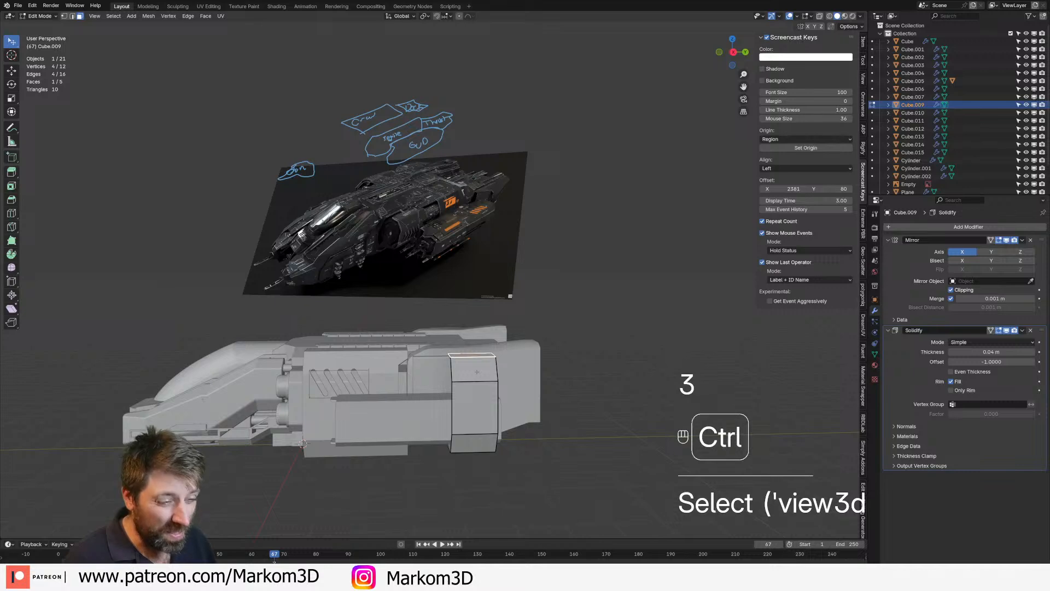
key(ctrl+KP_Add)
key(g)
key(z)
click(480, 404)
Move the free edge of the bracket shell's bottom flange inward along the X axis
middle_drag(481, 403, 559, 340)
click(561, 337)
key(2)
click(562, 342)
key(g)
key(x)
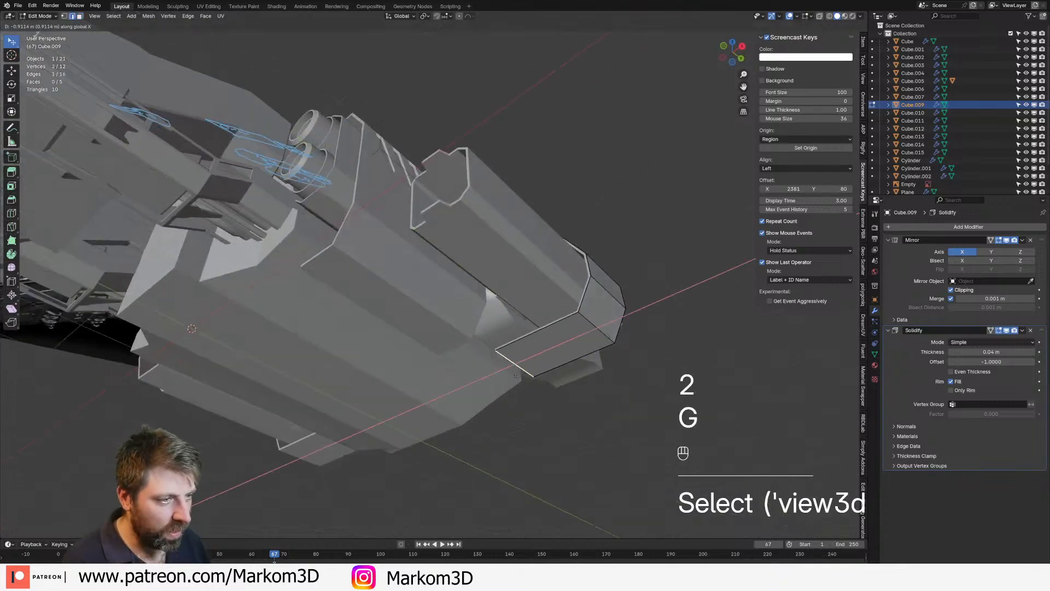
click(523, 371)
middle_drag(523, 371, 490, 414)
scroll(490, 415, down, 5)
key(Tab)
drag(490, 417, 499, 423)
Select the cockpit canopy and apply Shade Auto Smooth to it
middle_drag(499, 423, 546, 369)
scroll(544, 369, up, 5)
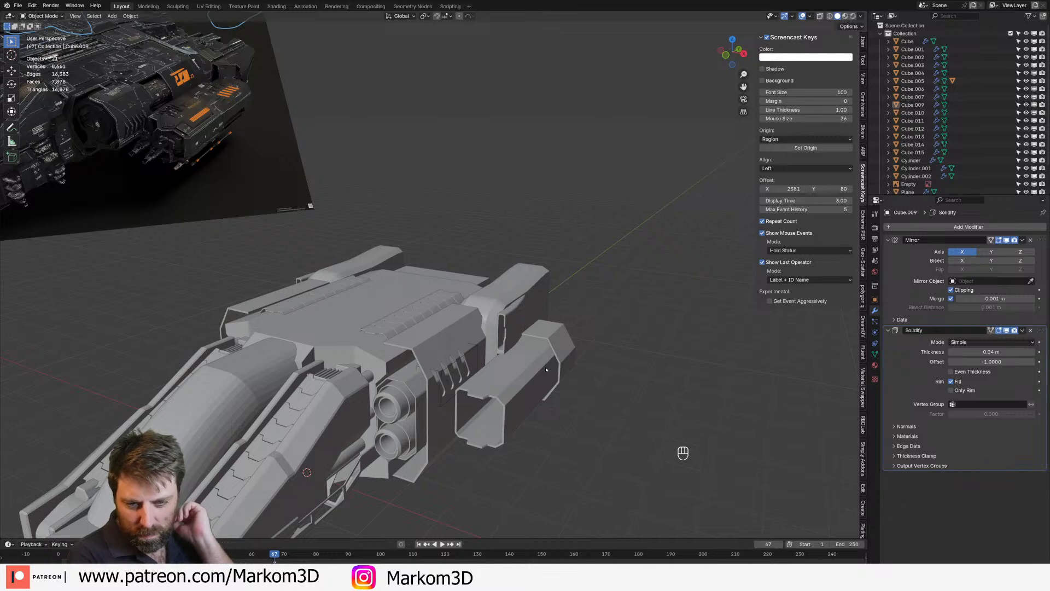
middle_drag(546, 370, 378, 271)
click(416, 350)
right_click(416, 351)
click(416, 349)
Slide two neighbouring edge loops on the rear part of the canopy backward to even out their spacing
key(Tab)
scroll(343, 301, up, 4)
key(2)
scroll(377, 271, up, 3)
alt+click(378, 271)
key(g)
key(g)
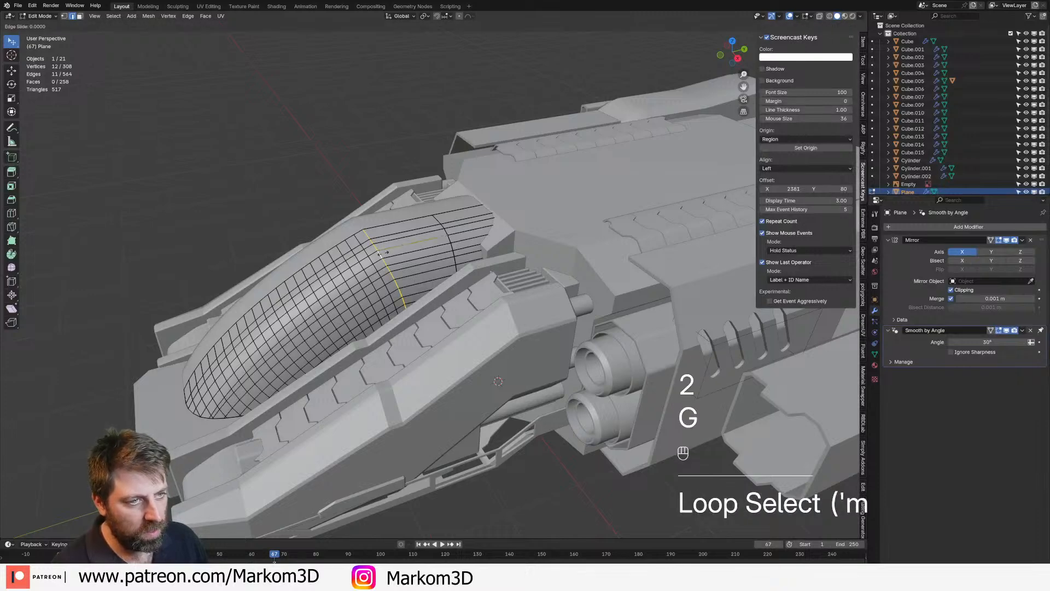
click(410, 247)
alt+click(372, 259)
key(g)
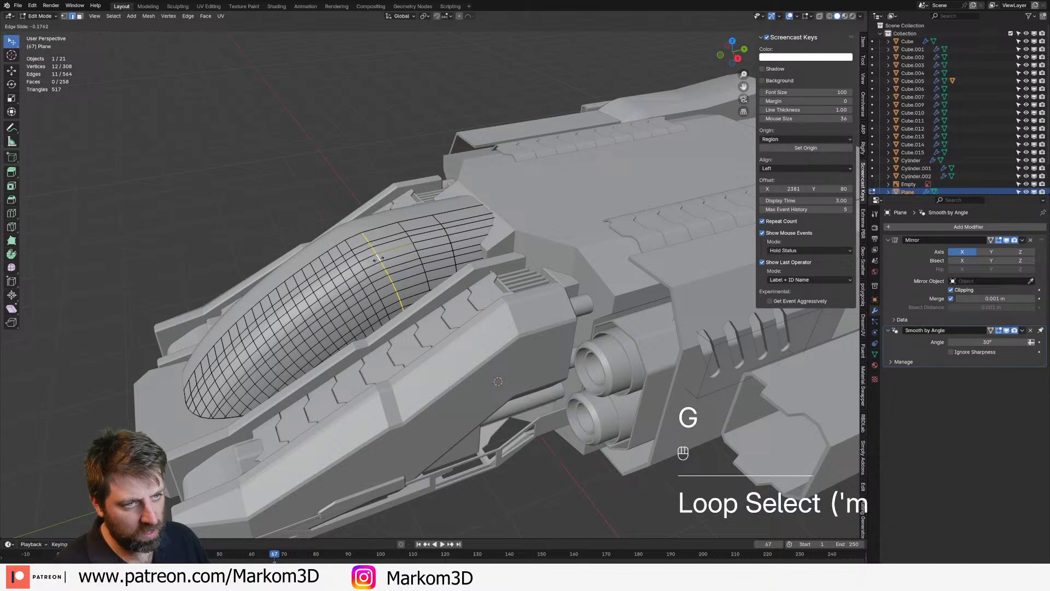
key(Tab)
Clear the selection and examine the whole ship from below and from the front
scroll(384, 260, down, 7)
mouse_move(384, 260)
middle_down()
mouse_move(481, 258)
mouse_move(389, 243)
middle_up()
click(523, 362)
middle_drag(524, 361, 499, 234)
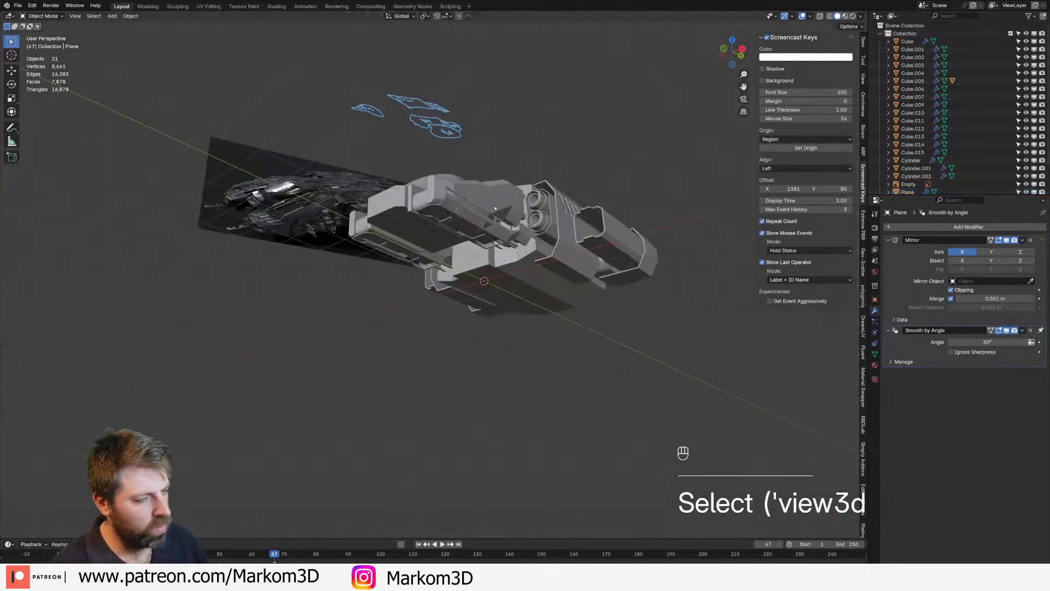
middle_drag(442, 205, 446, 300)
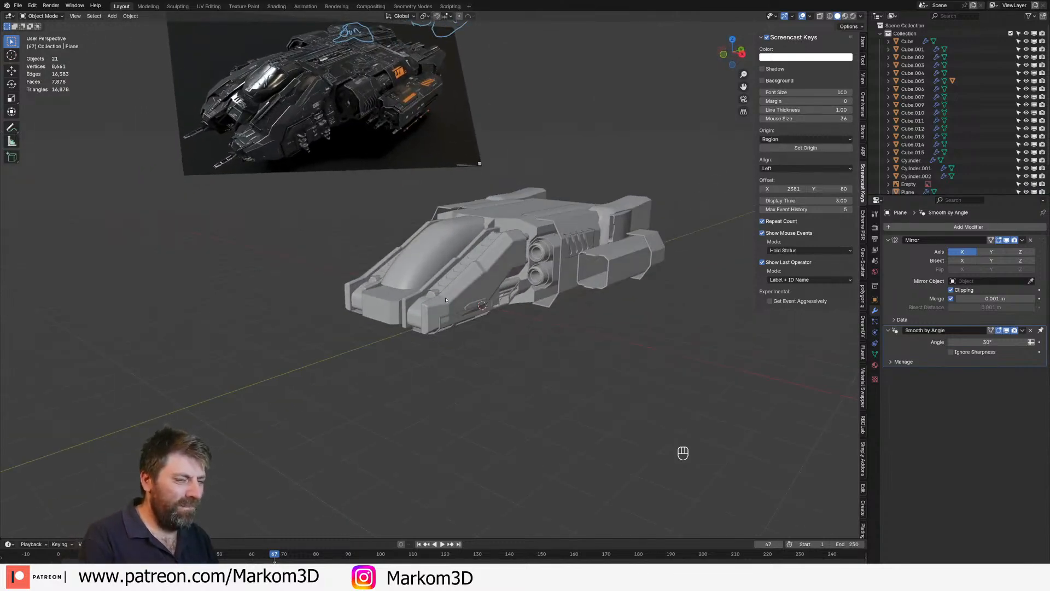
scroll(446, 299, up, 5)
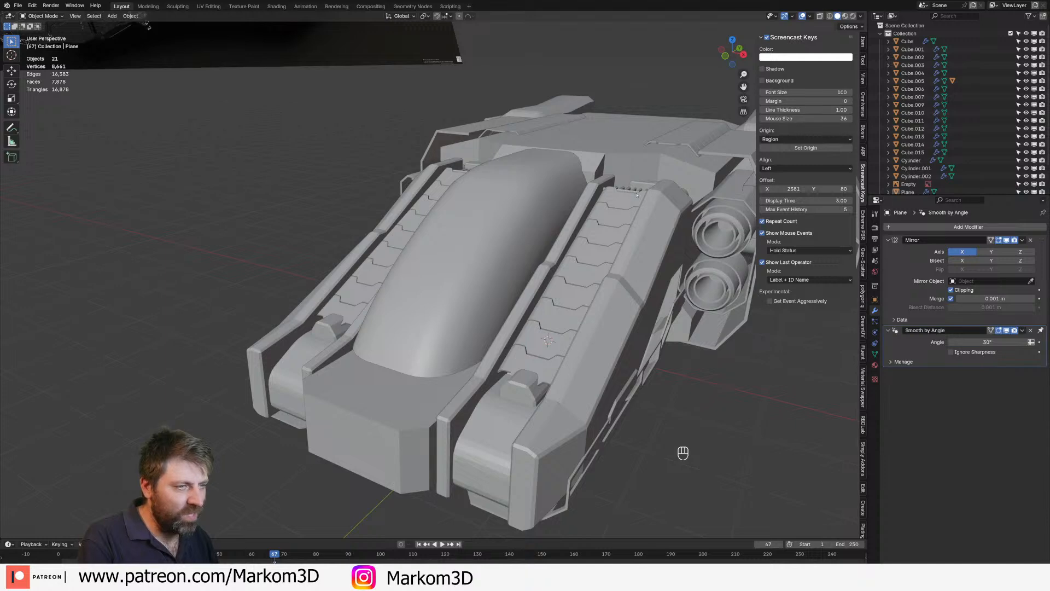
Save the spaceship file
middle_drag(638, 190, 524, 360)
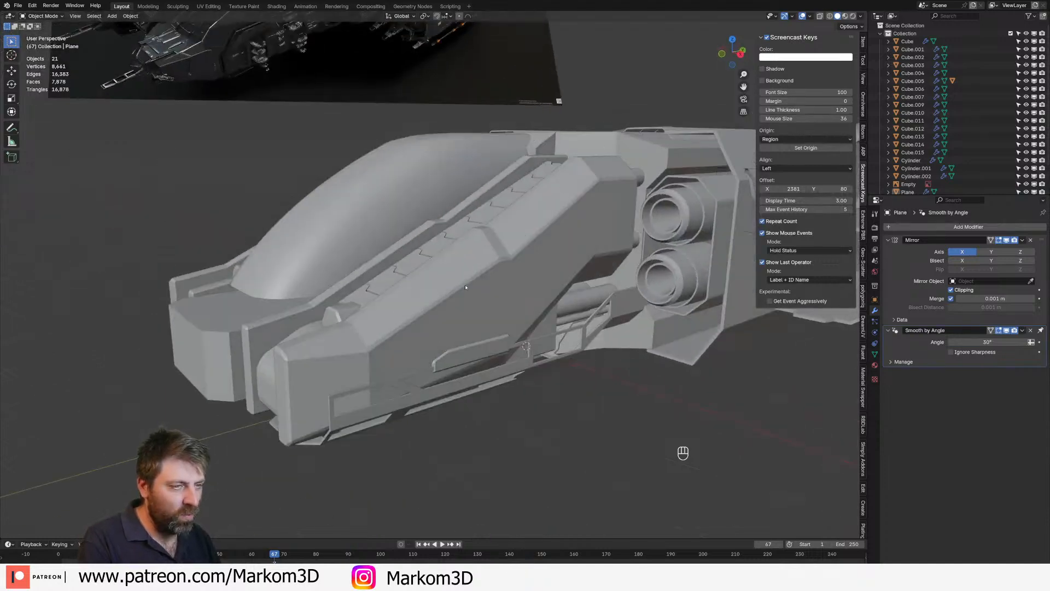
scroll(593, 363, down, 4)
shift+middle_drag(599, 334, 545, 378)
middle_drag(461, 334, 381, 348)
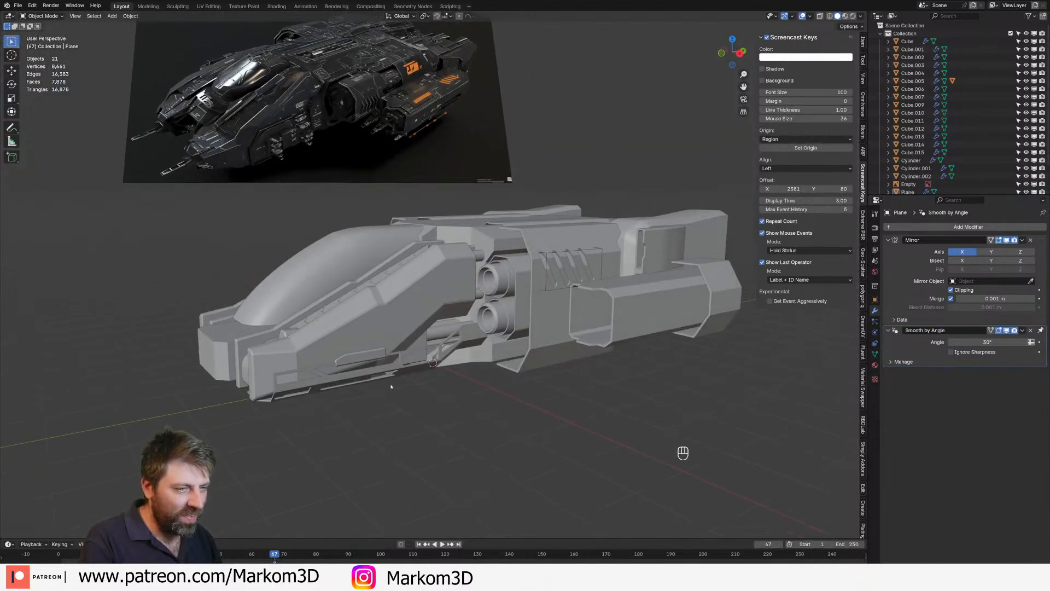
key(ctrl+s)
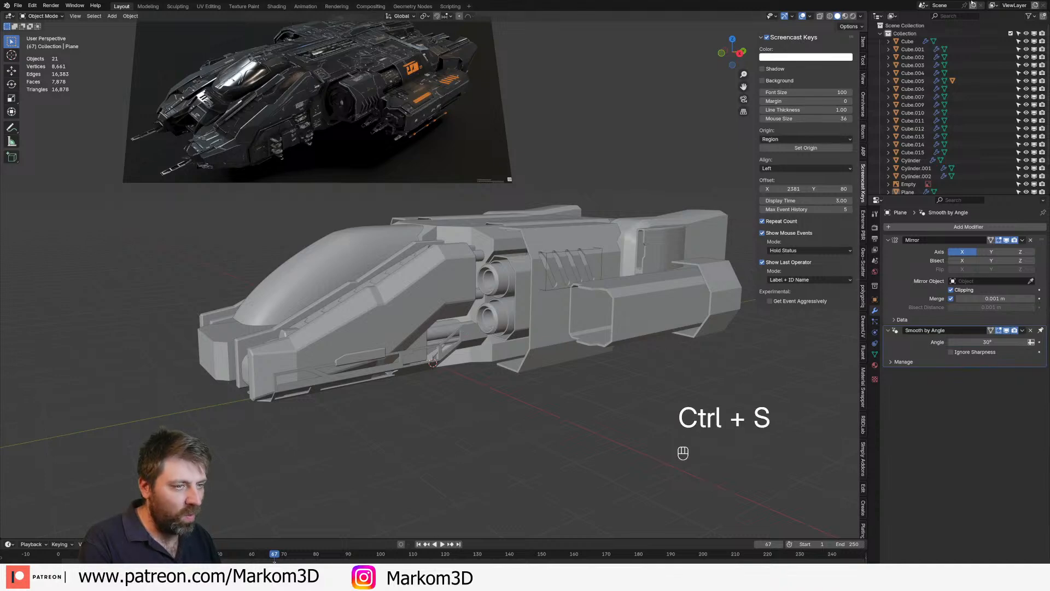
Switch to rendered shading and examine the ship's silhouette from the side and from behind
click(853, 17)
mouse_move(558, 333)
middle_down()
mouse_move(441, 351)
mouse_move(549, 256)
mouse_move(257, 268)
middle_up()
middle_drag(359, 252, 683, 236)
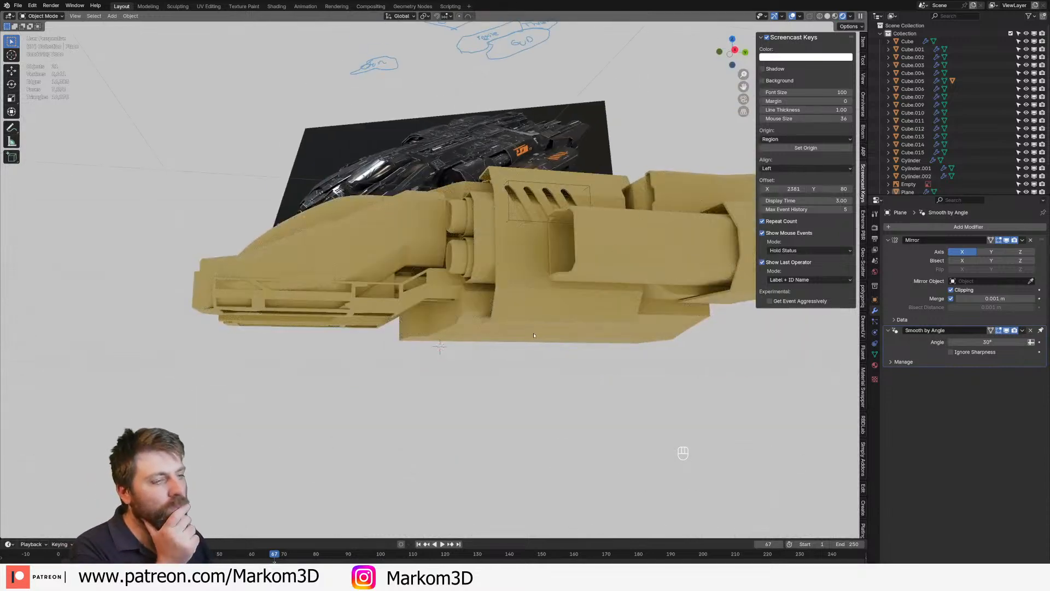
middle_drag(519, 303, 455, 324)
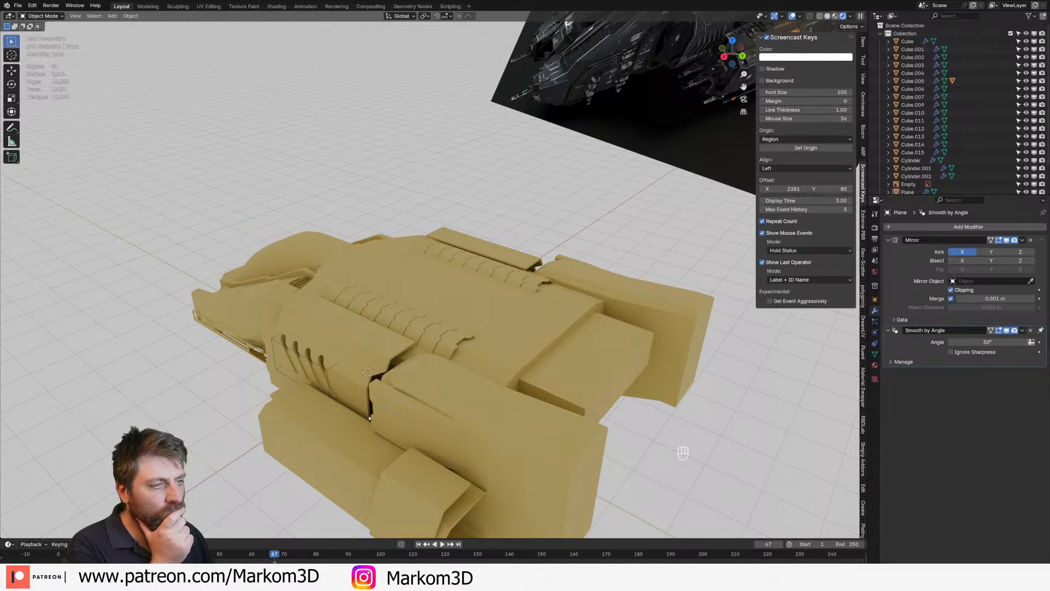
scroll(368, 420, down, 2)
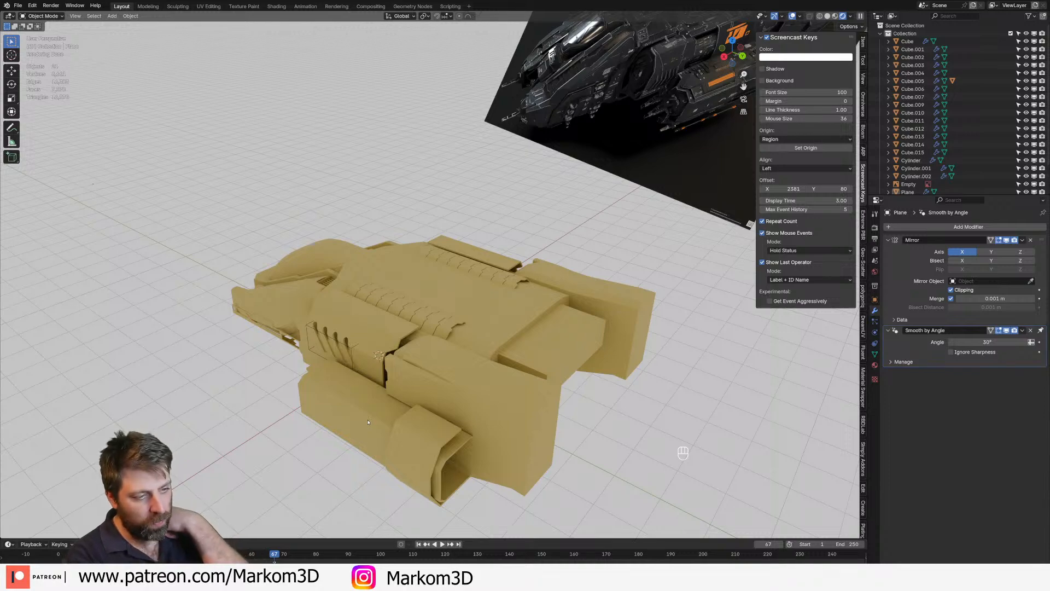
Return the viewport to solid shading and open the rear side block's mesh for face editing
click(519, 407)
scroll(517, 402, up, 3)
ctrl+middle_drag(516, 402, 522, 328)
shift+middle_drag(522, 329, 529, 419)
scroll(529, 419, down, 5)
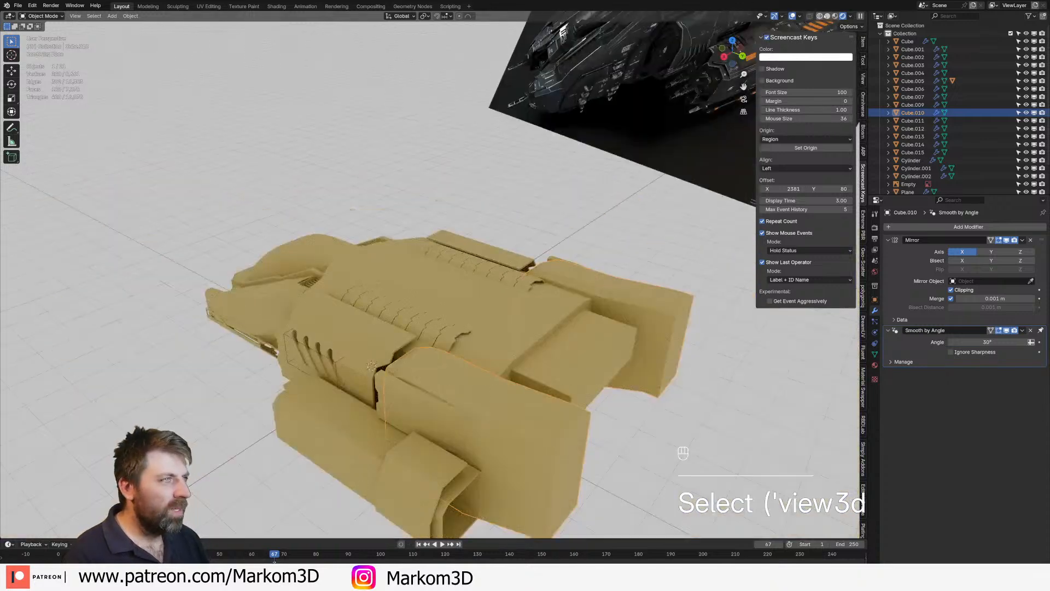
click(827, 17)
middle_drag(511, 315, 495, 284)
key(Tab)
key(3)
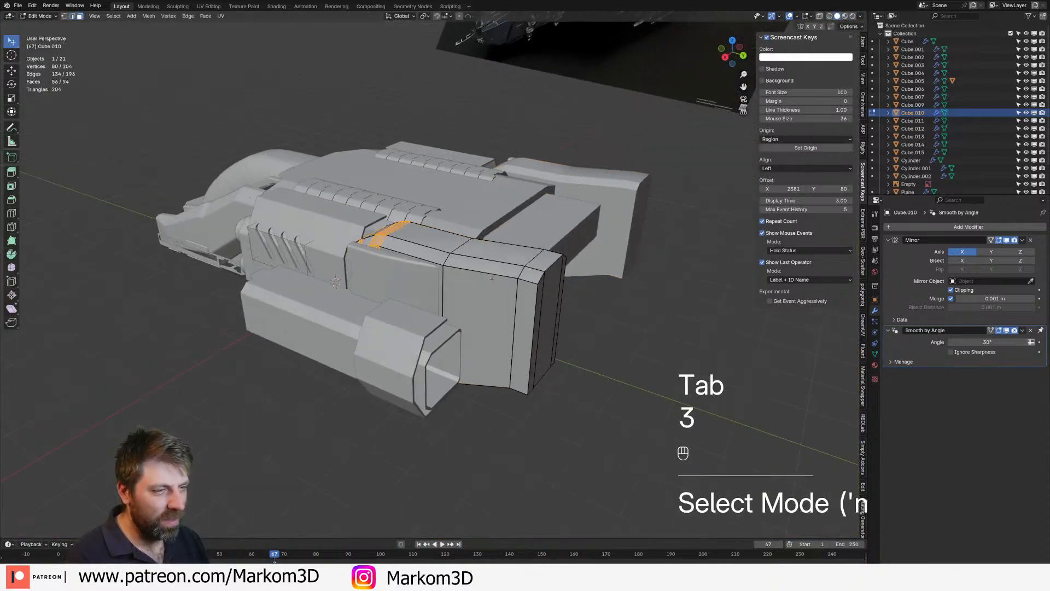
Try duplicating the block's outer side and top faces, offsetting the copy along X and scaling it along Z
click(490, 287)
shift+click(494, 253)
shift+click(487, 267)
middle_drag(480, 345, 471, 300)
shift+click(460, 199)
shift+click(457, 196)
middle_drag(459, 197, 460, 241)
key(shift+d)
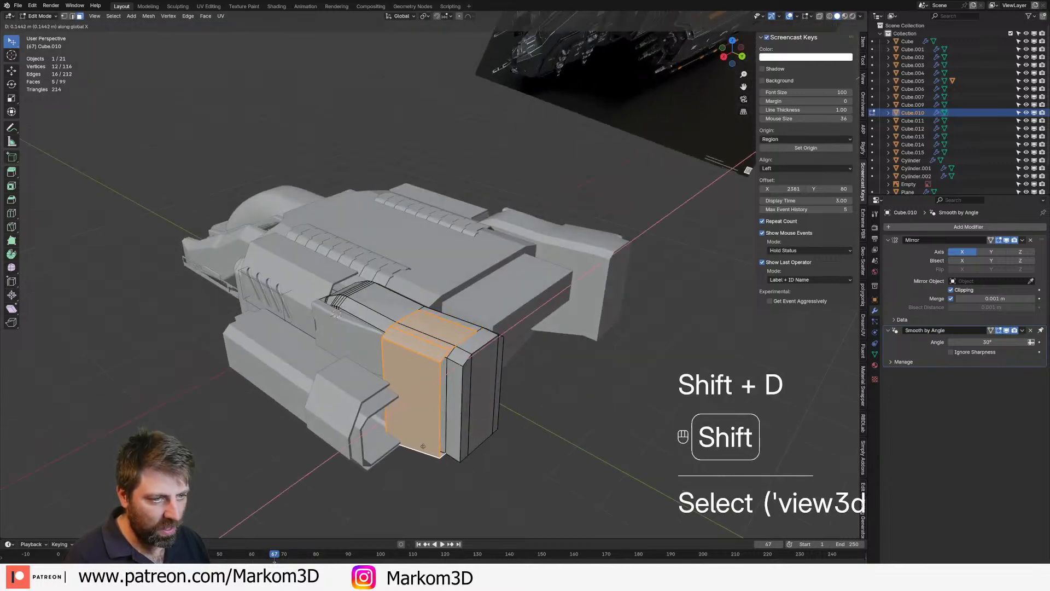
click(420, 449)
key(s)
key(z)
click(450, 430)
middle_drag(449, 426, 432, 336)
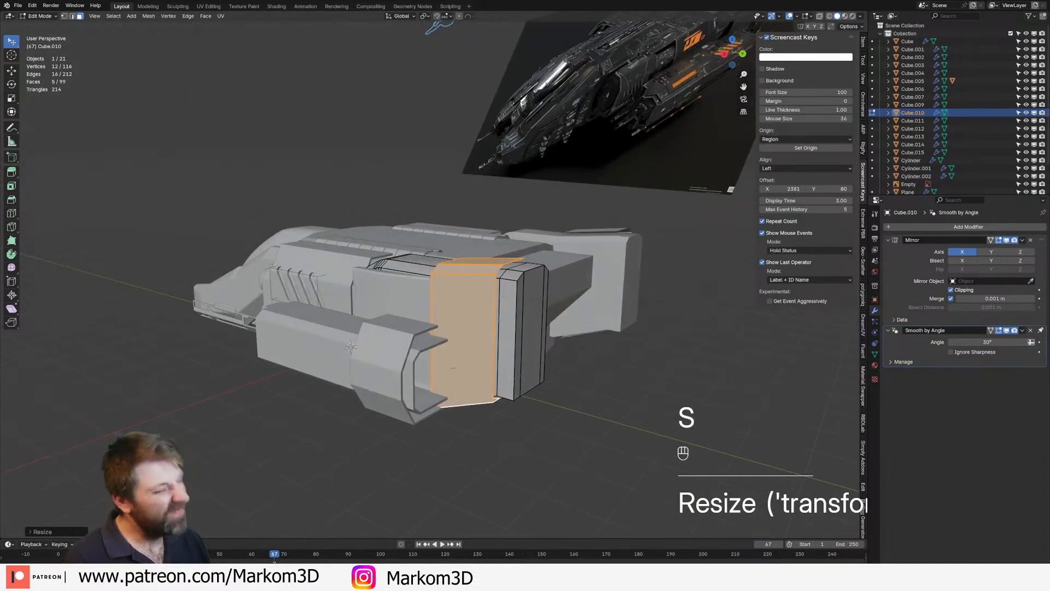
Delete the duplicated faces from the rear side block
key(Delete)
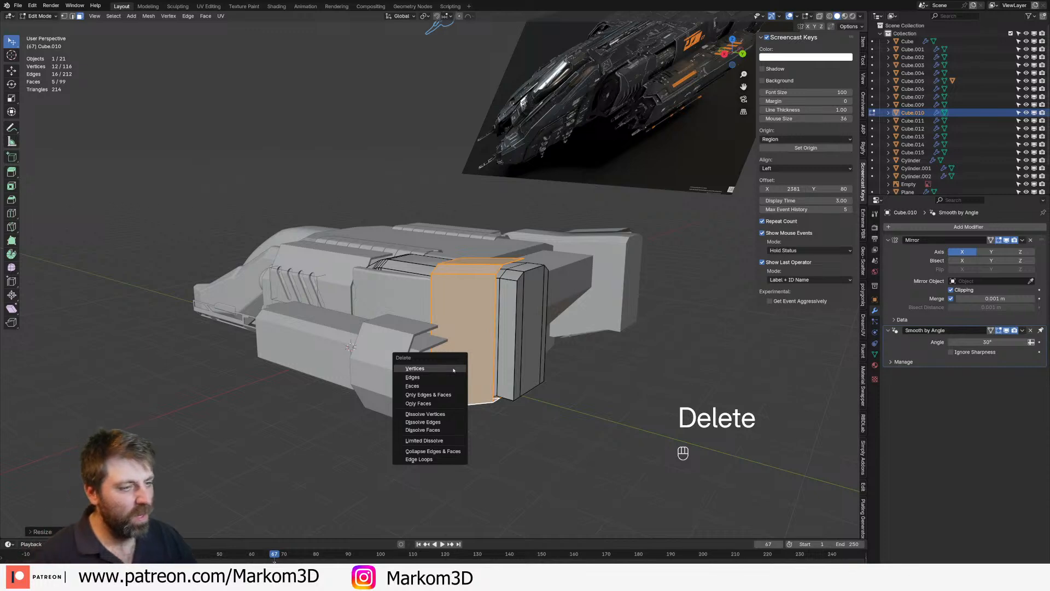
click(451, 380)
scroll(508, 306, up, 5)
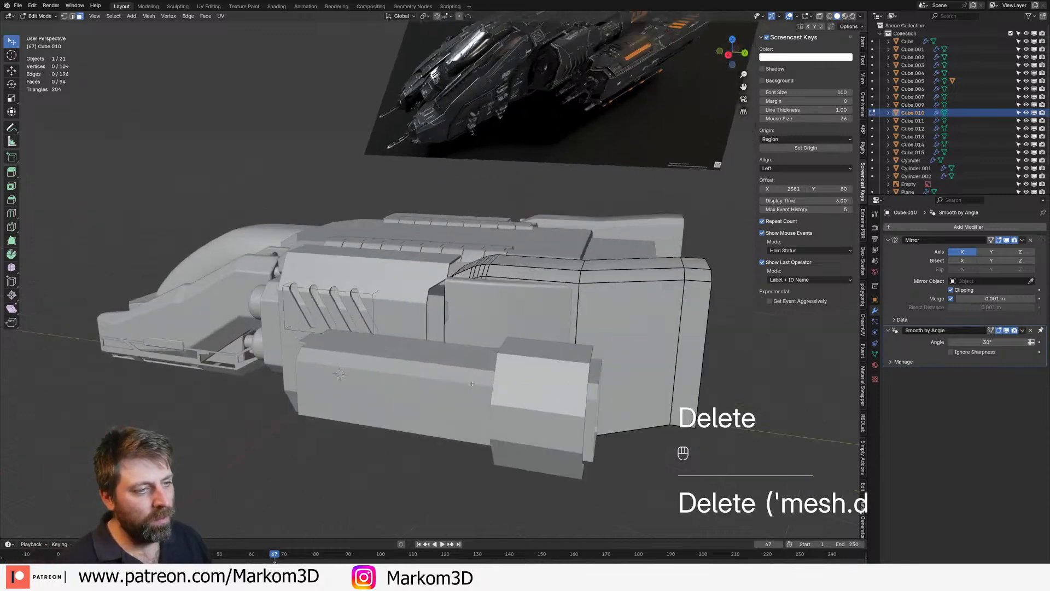
Delete all faces of the rounded front end of the rear side block, selecting them through the mesh in side view
middle_drag(509, 307, 647, 218)
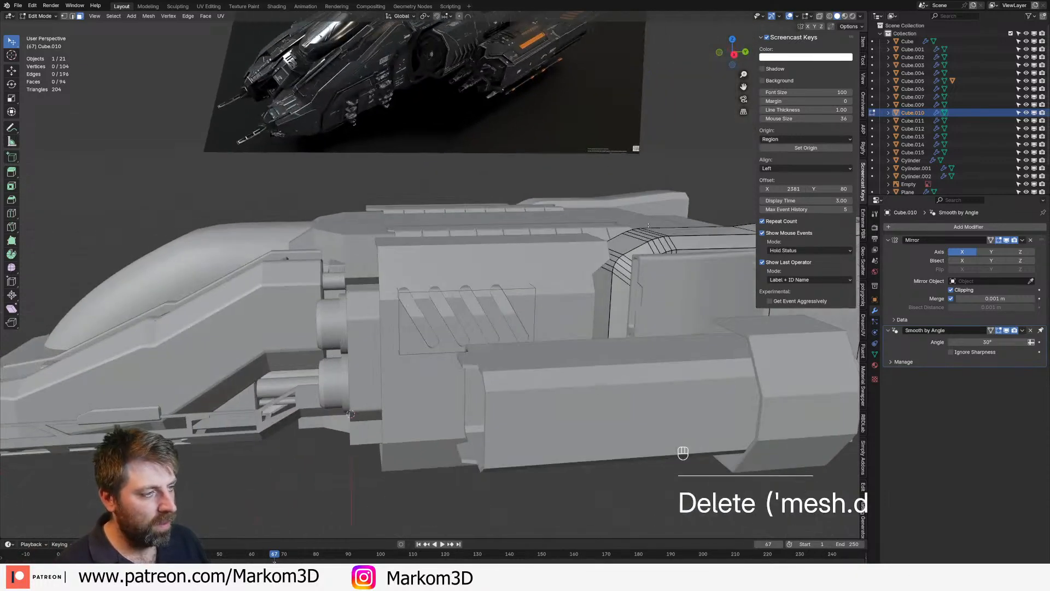
key(KP_3)
key(z)
key(1)
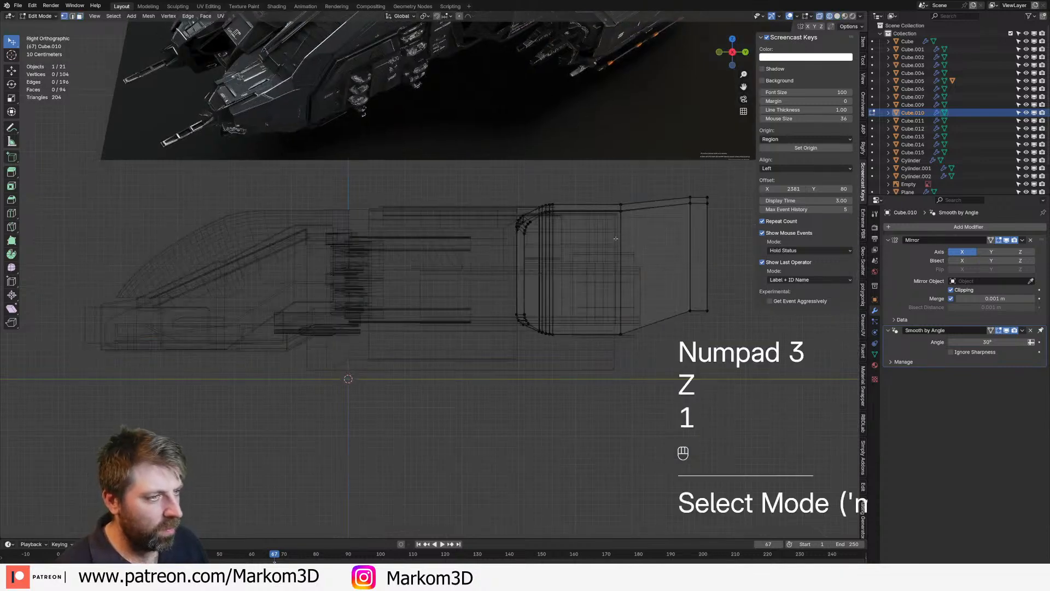
key(b)
drag(566, 189, 490, 401)
key(Delete)
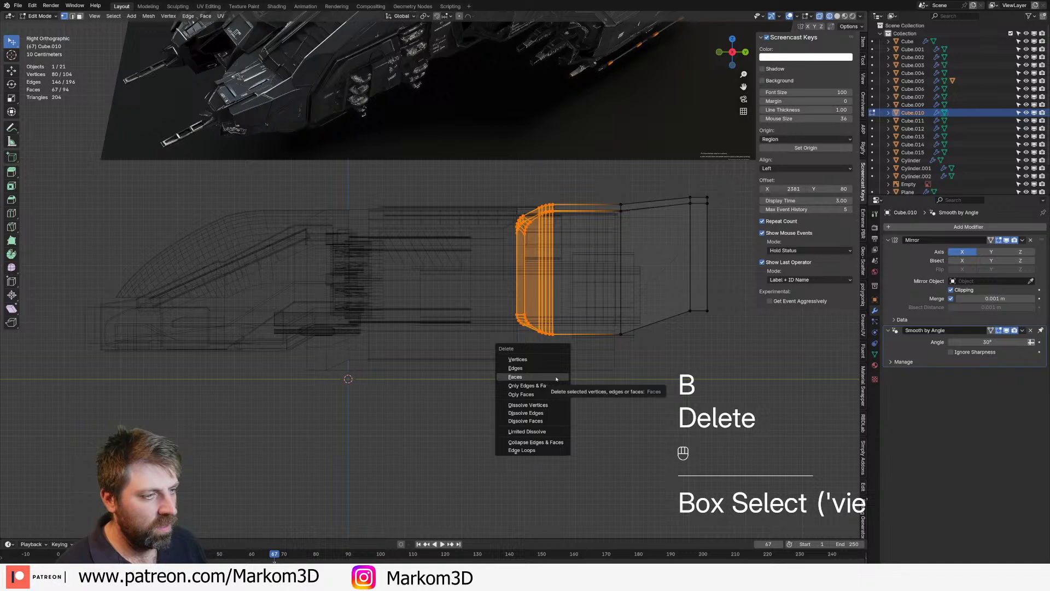
click(557, 378)
Move the open front edge loop of the rear side block forward along the Y axis
key(2)
key(1)
alt+click(554, 301)
mouse_move(554, 301)
middle_down()
mouse_move(564, 329)
mouse_move(552, 333)
middle_up()
key(z)
click(609, 330)
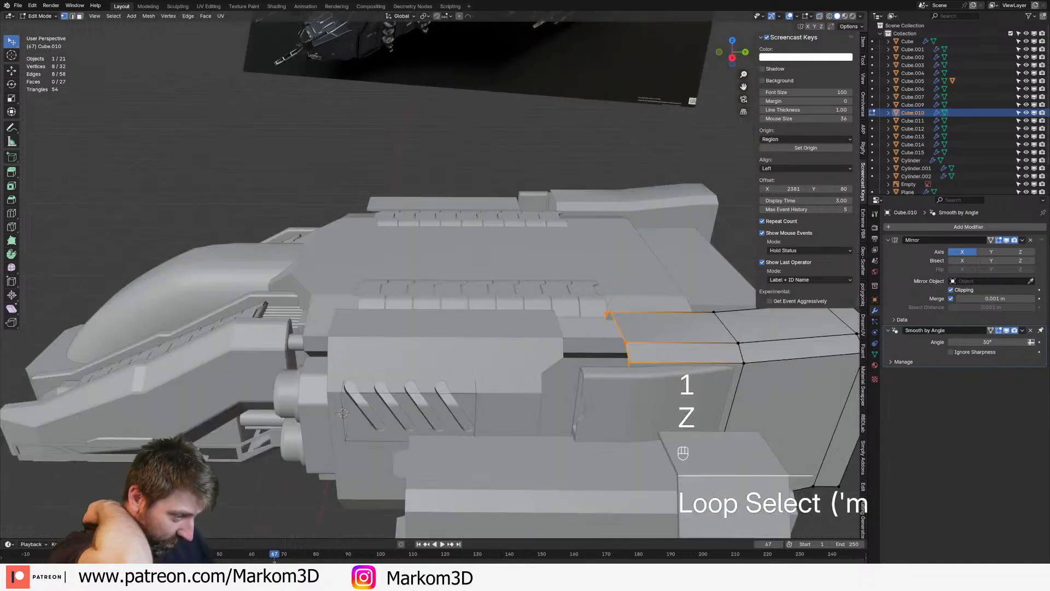
key(g)
middle_drag(597, 330, 607, 354)
key(y)
click(589, 354)
key(Tab)
Delete the faces closing the rear end of the rear side block
click(609, 368)
key(Tab)
key(3)
key(Tab)
click(514, 378)
key(Tab)
key(3)
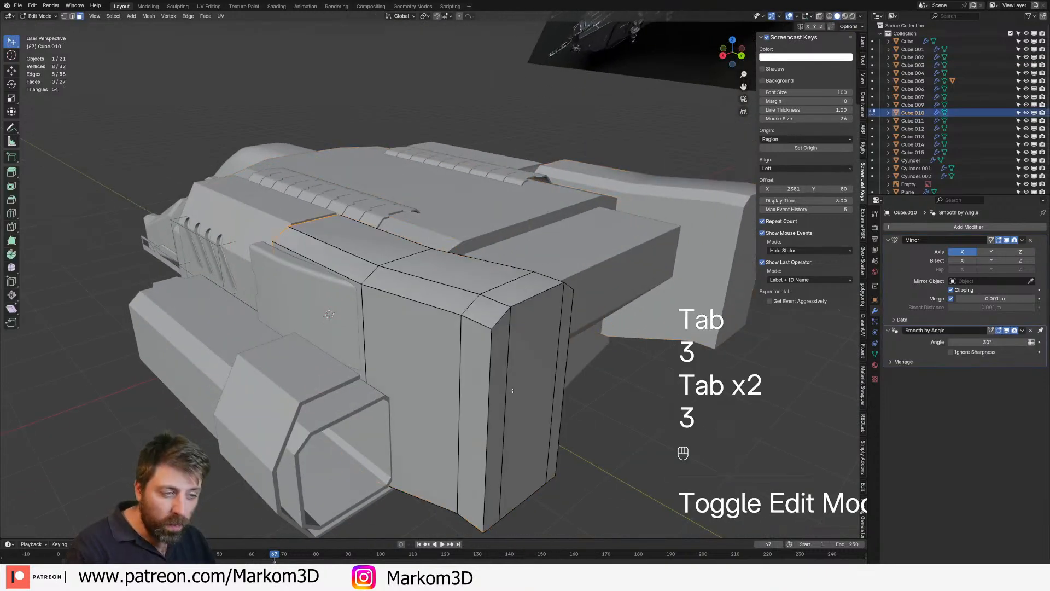
click(509, 379)
shift+click(517, 385)
shift+click(556, 415)
shift+click(540, 419)
shift+click(477, 411)
shift+click(495, 411)
shift+click(478, 409)
key(Delete)
click(478, 408)
middle_drag(477, 408, 440, 335)
Delete the faces on the inner side of the rear side block to turn it into an open shell
key(3)
alt+click(383, 328)
key(Delete)
key(ctrl+KP_Add)
key(Delete)
click(509, 390)
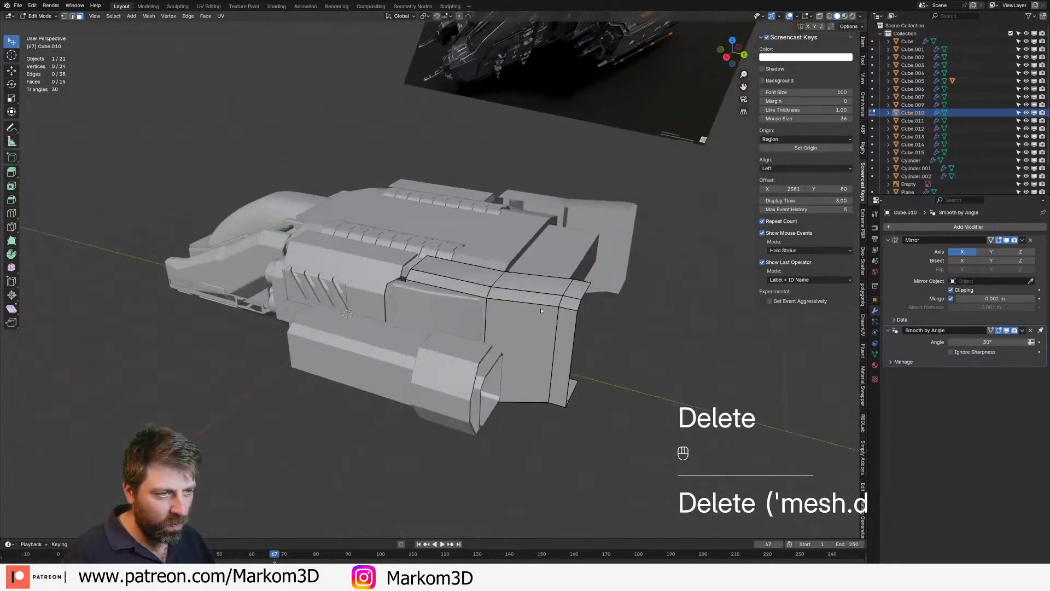
Move the faces of the shell's bottom flange along the Z axis
key(Tab)
key(Tab)
middle_drag(541, 308, 416, 290)
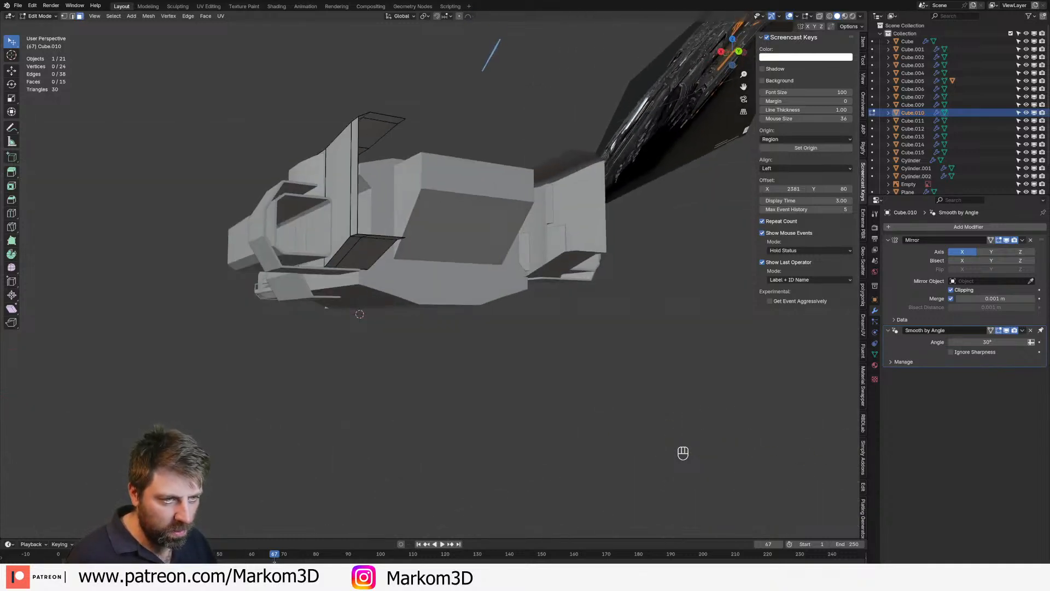
alt+click(377, 239)
key(g)
key(z)
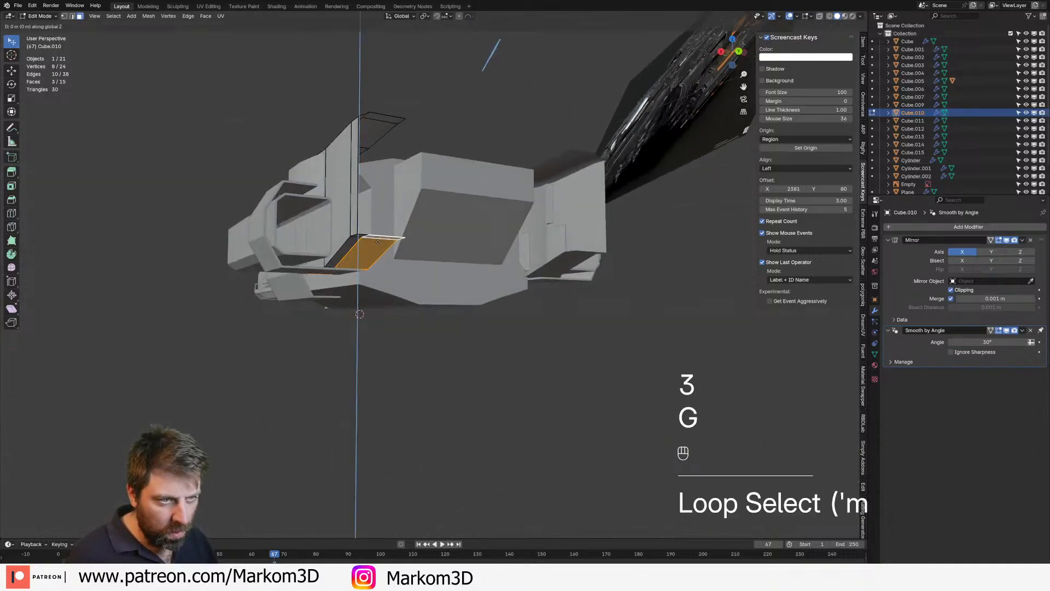
click(377, 331)
key(Tab)
click(327, 232)
middle_drag(353, 236, 421, 284)
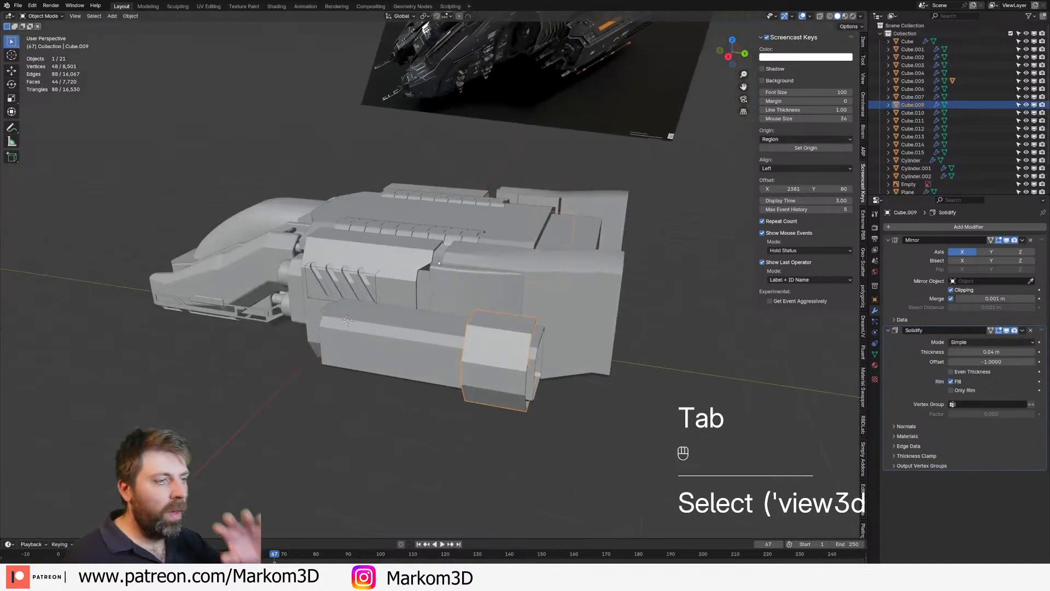
shift+middle_drag(437, 265, 413, 269)
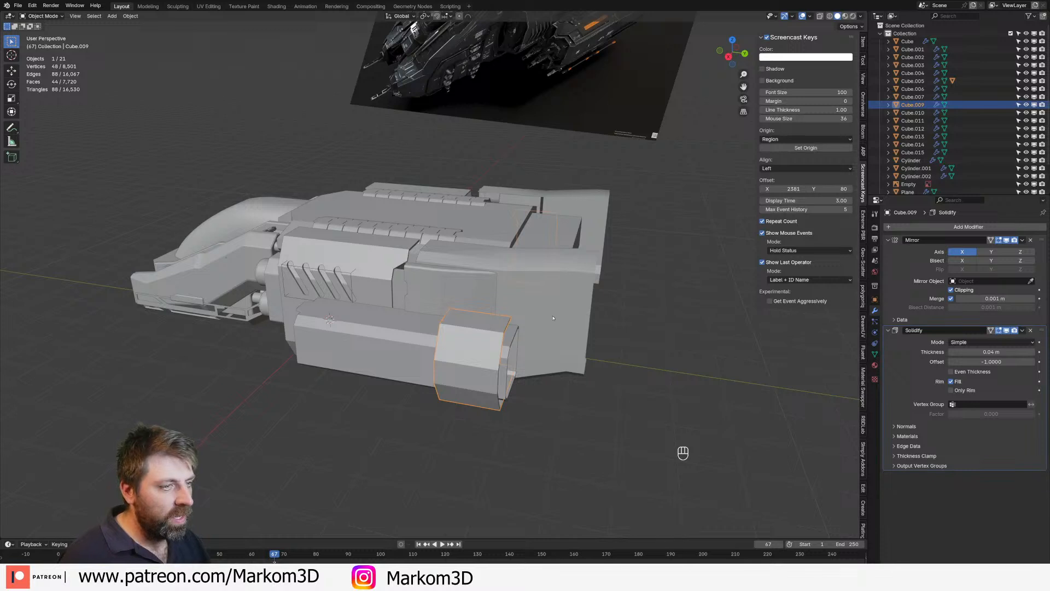
Add a lengthwise edge loop across the shell's outer side and bevel it into a single band of faces
click(559, 309)
key(Tab)
scroll(590, 323, up, 1)
middle_drag(601, 323, 607, 311)
key(ctrl+r)
drag(632, 308, 629, 320)
key(ctrl+b)
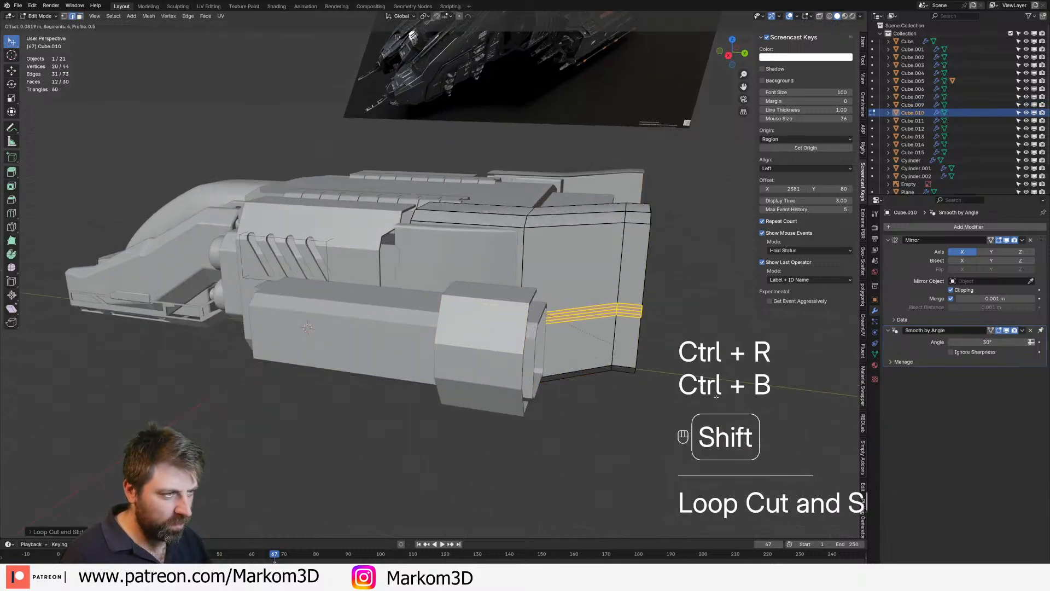
click(803, 438)
Slide the vertical edges below the band at the shell's rear forward to form a slanted corner
key(2)
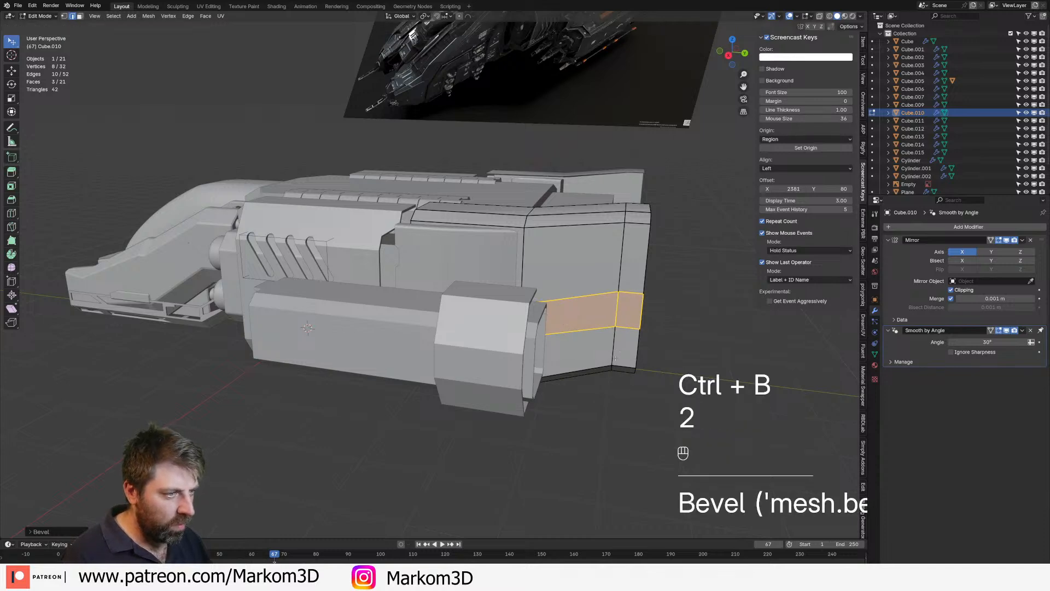
alt+click(616, 331)
click(615, 331)
middle_drag(616, 331, 606, 220)
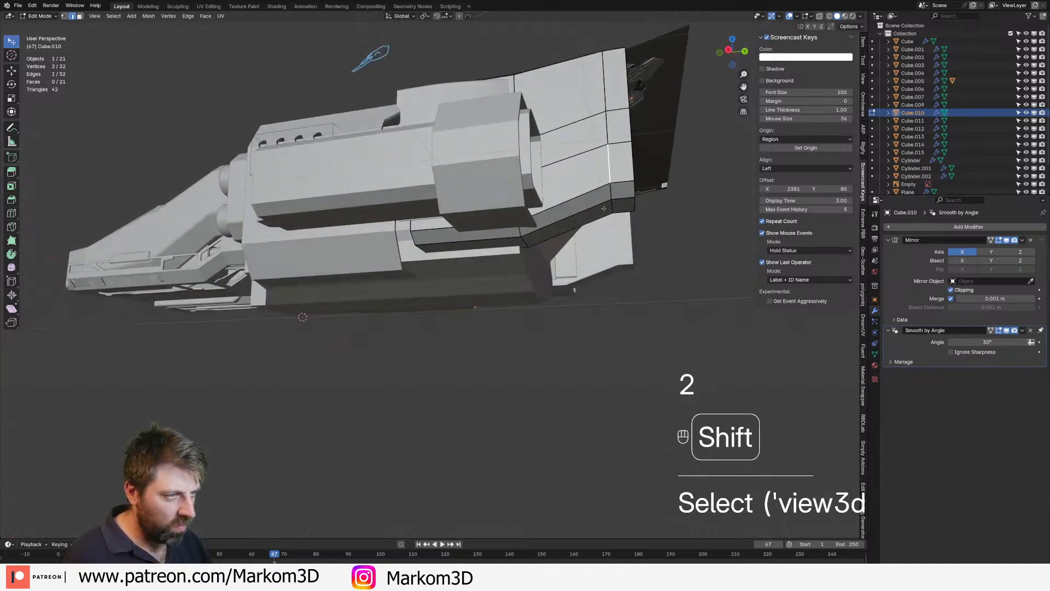
key(g)
key(g)
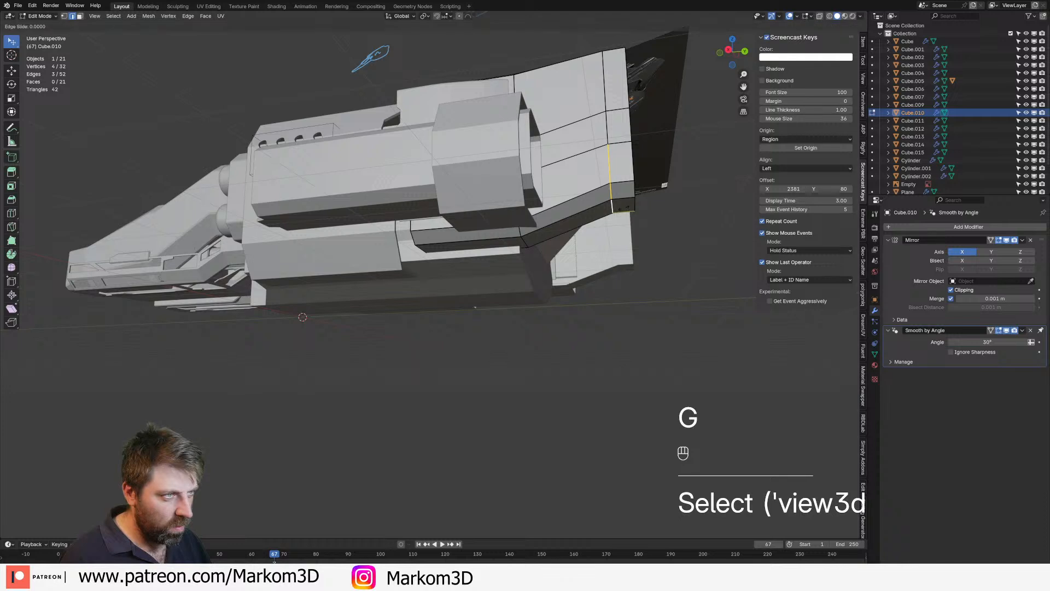
click(599, 217)
Delete the four faces of the shell's lower rear corner behind the slanted edge
key(3)
click(606, 198)
shift+click(607, 211)
shift+click(611, 163)
shift+click(613, 141)
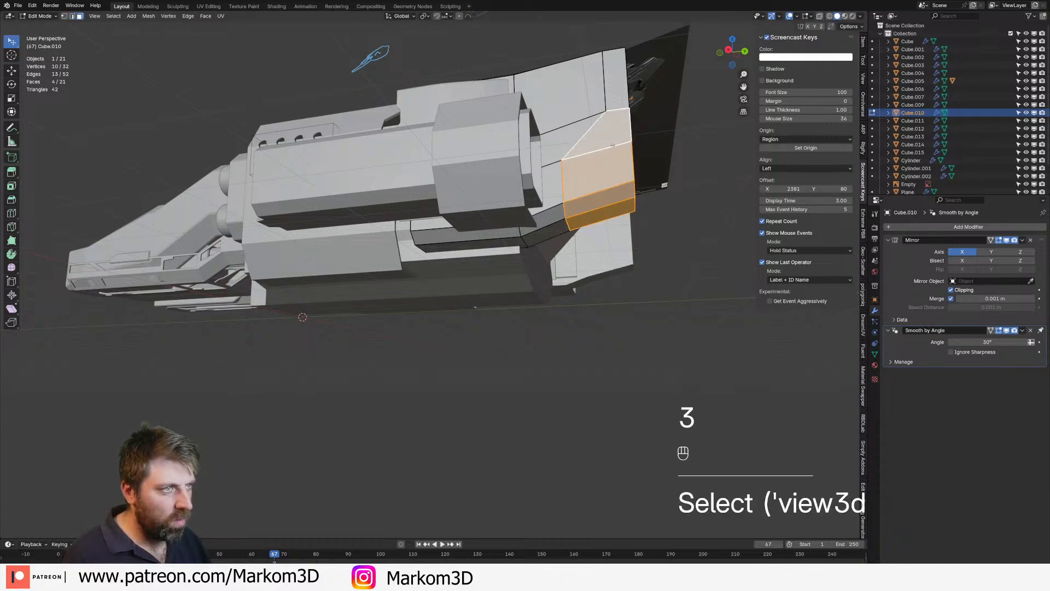
key(Delete)
click(614, 145)
scroll(615, 151, down, 2)
middle_drag(615, 153, 646, 350)
key(Tab)
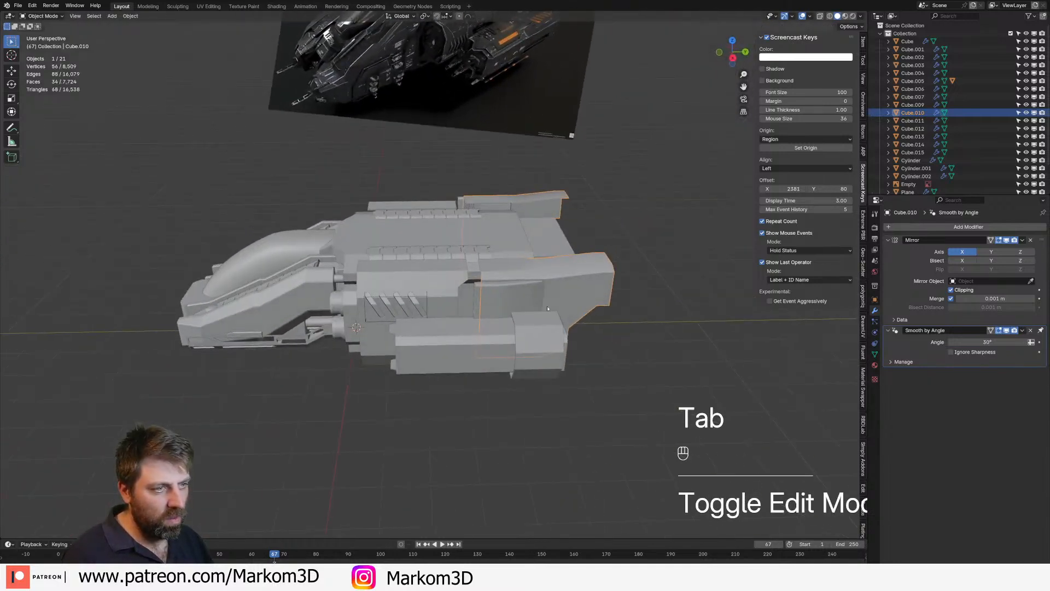
Select the plate recessed in the shell's outer side and move it 5 m along the Z axis
click(520, 297)
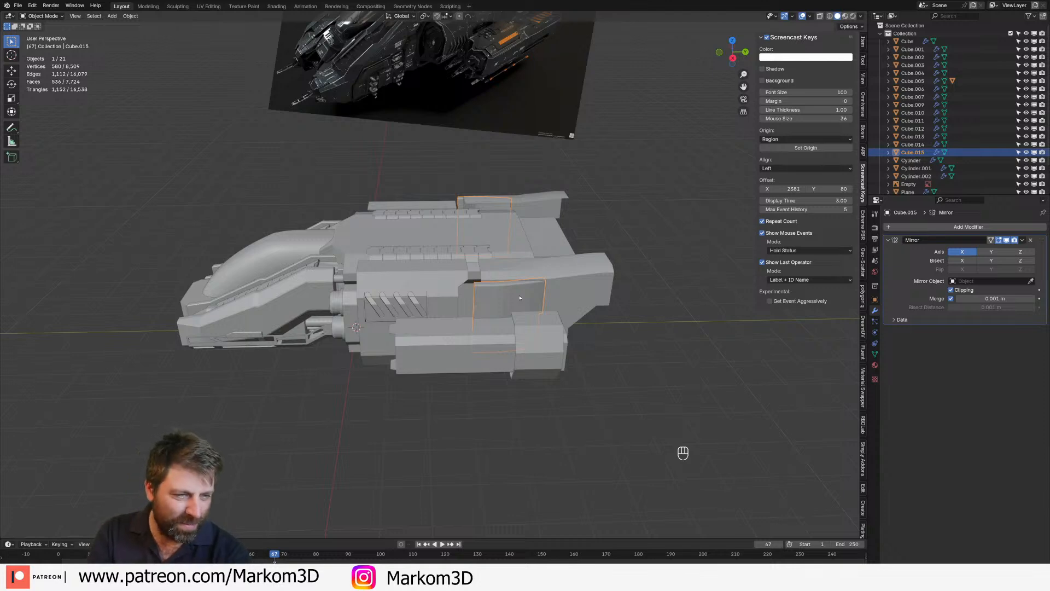
middle_drag(520, 297, 601, 299)
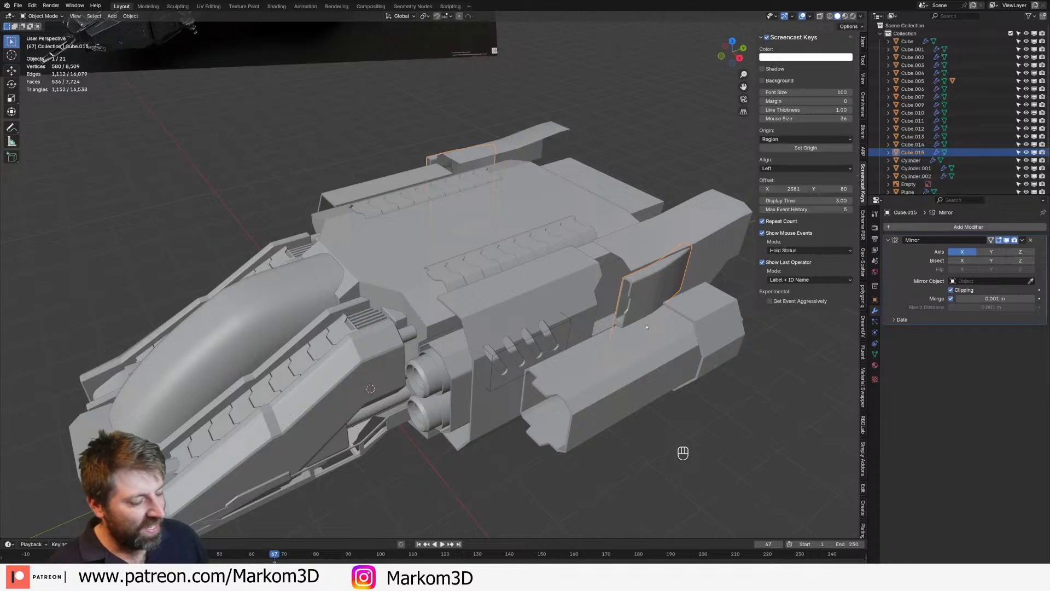
scroll(649, 318, down, 6)
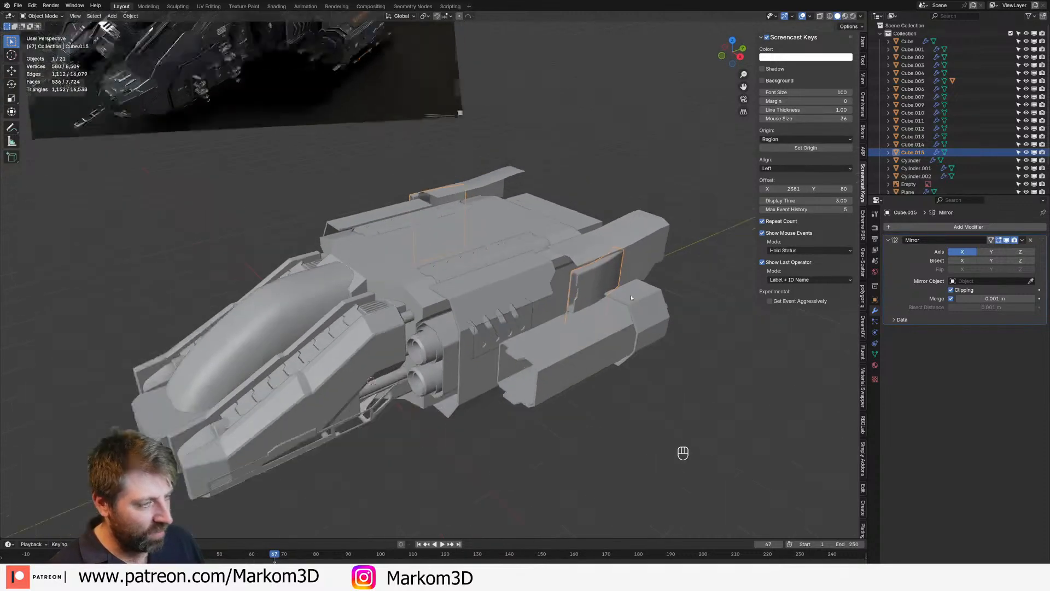
key(g)
key(z)
key(5)
key(Return)
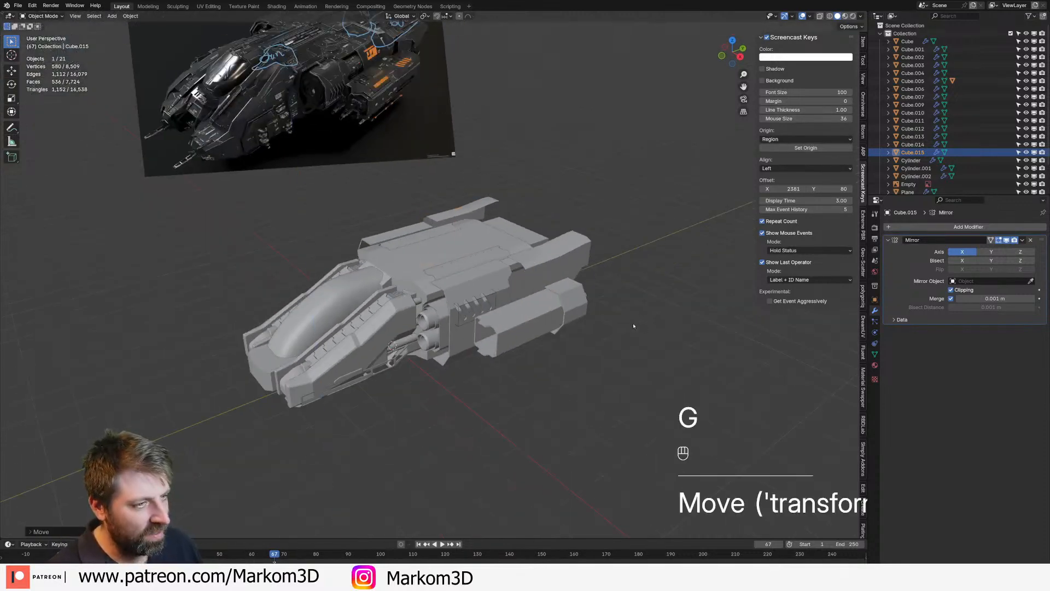
scroll(634, 326, down, 3)
scroll(575, 334, up, 5)
shift+middle_drag(626, 240, 389, 249)
Slide the rear edge of the shell's bottom flange forward along its neighbouring edges
click(563, 284)
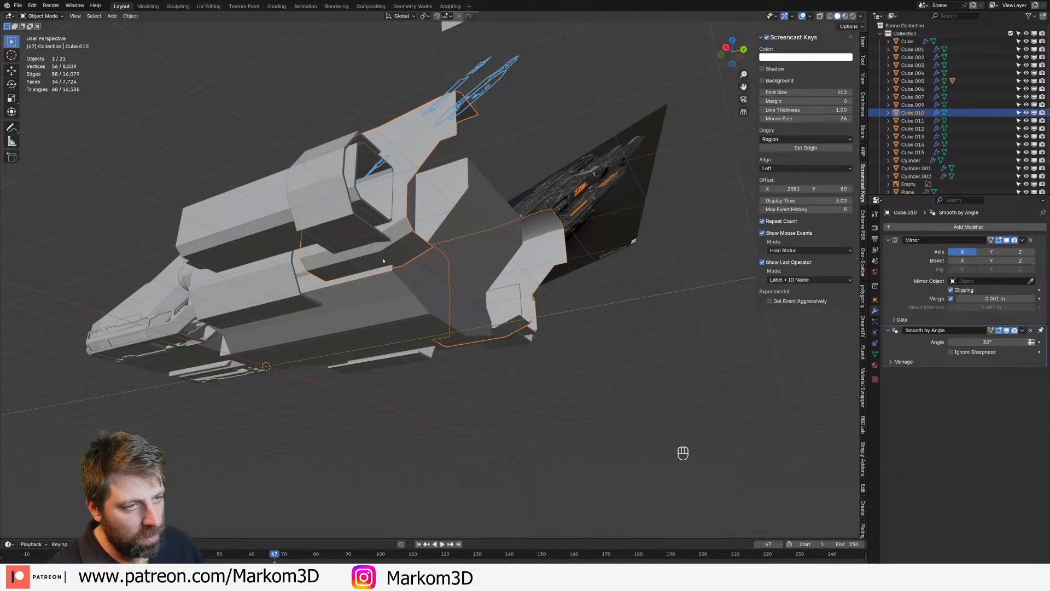
key(Tab)
key(2)
alt+click(404, 261)
key(g)
key(g)
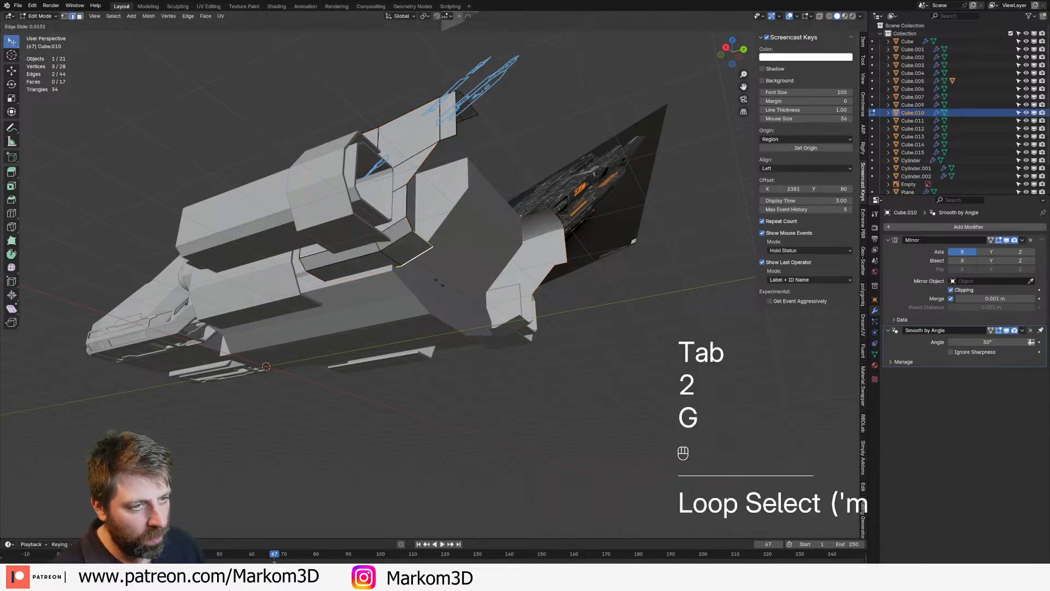
shift+click(417, 262)
key(Tab)
Copy the Solidify modifier from the vented front side block to the rear side shell
middle_drag(417, 259, 302, 270)
key(Tab)
key(2)
alt+click(379, 295)
key(Tab)
shift+click(300, 269)
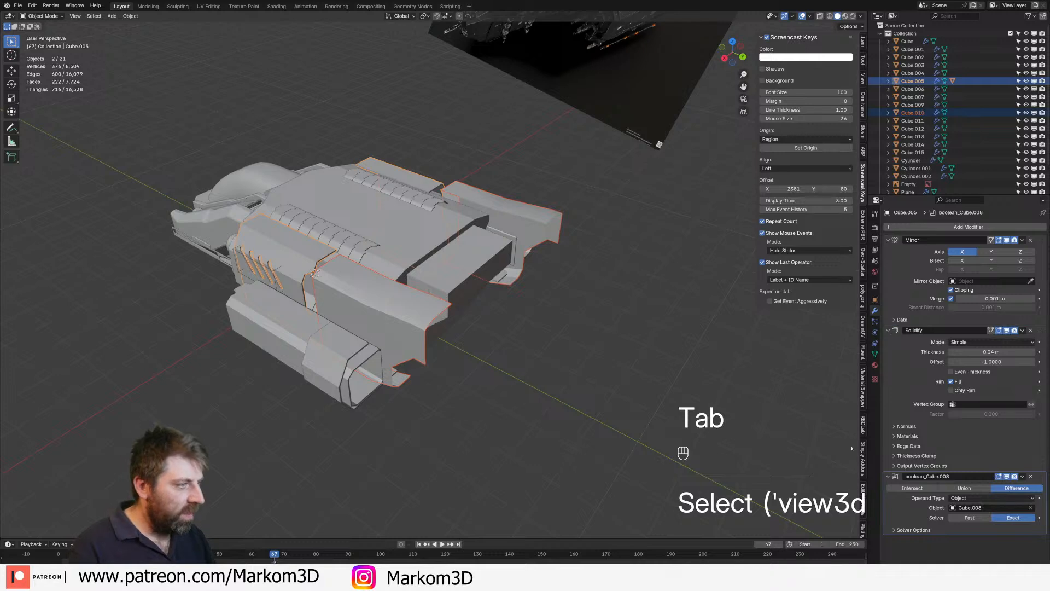
click(1023, 331)
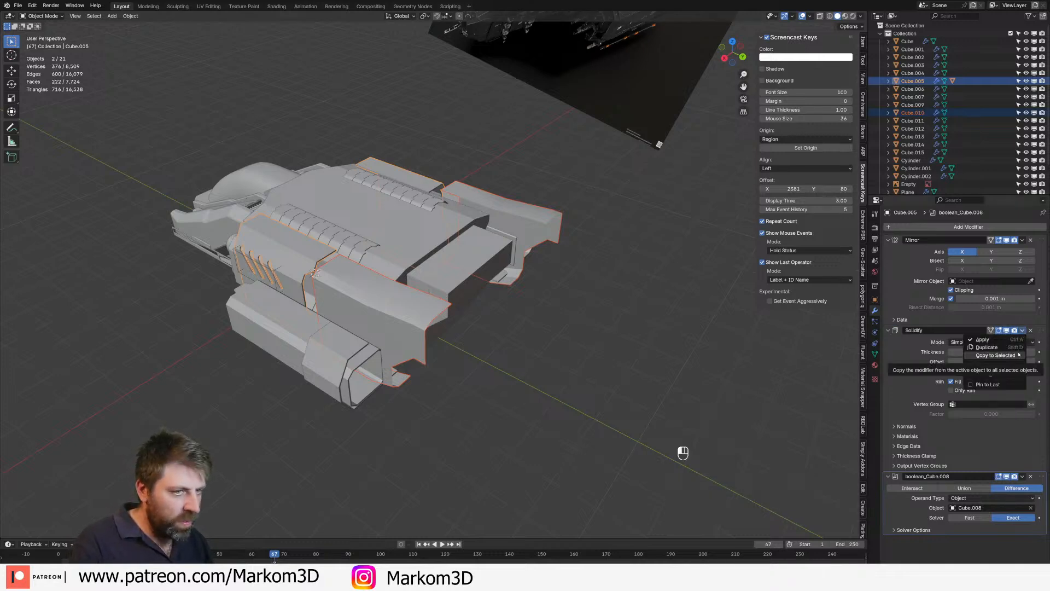
click(996, 355)
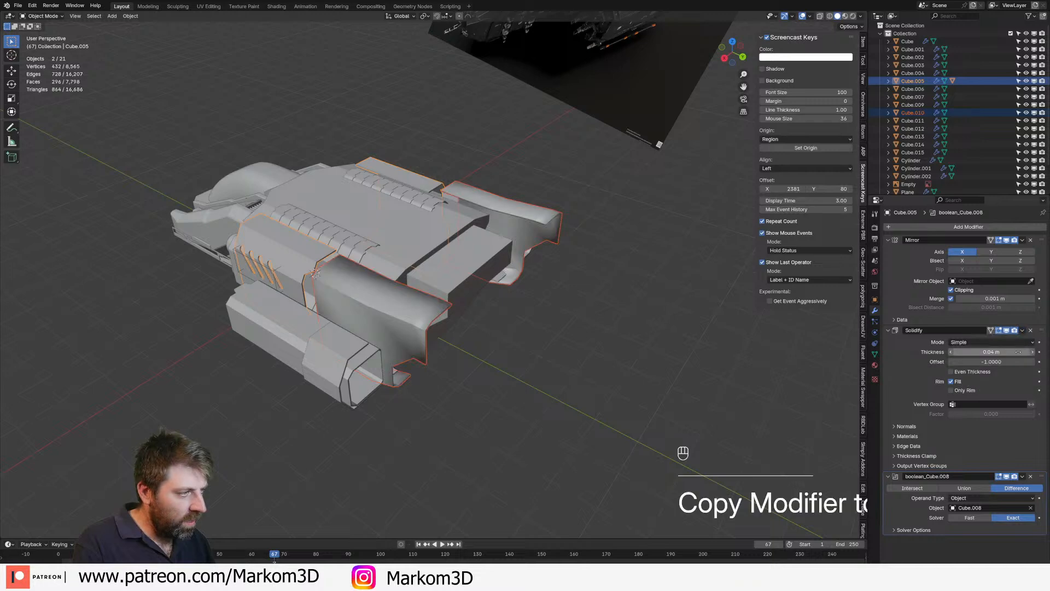
Correct the rear shell's shading by moving its Solidify modifier above Smooth by Angle in the modifier stack
click(399, 310)
key(Tab)
key(Tab)
key(Tab)
key(a)
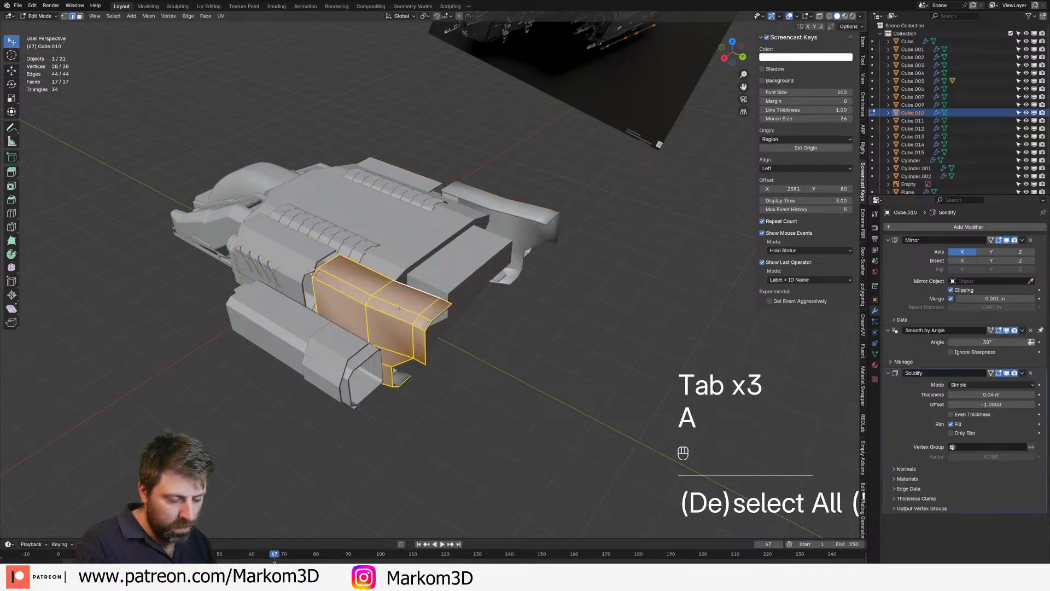
key(Tab)
right_click(399, 308)
click(400, 308)
click(469, 363)
click(418, 324)
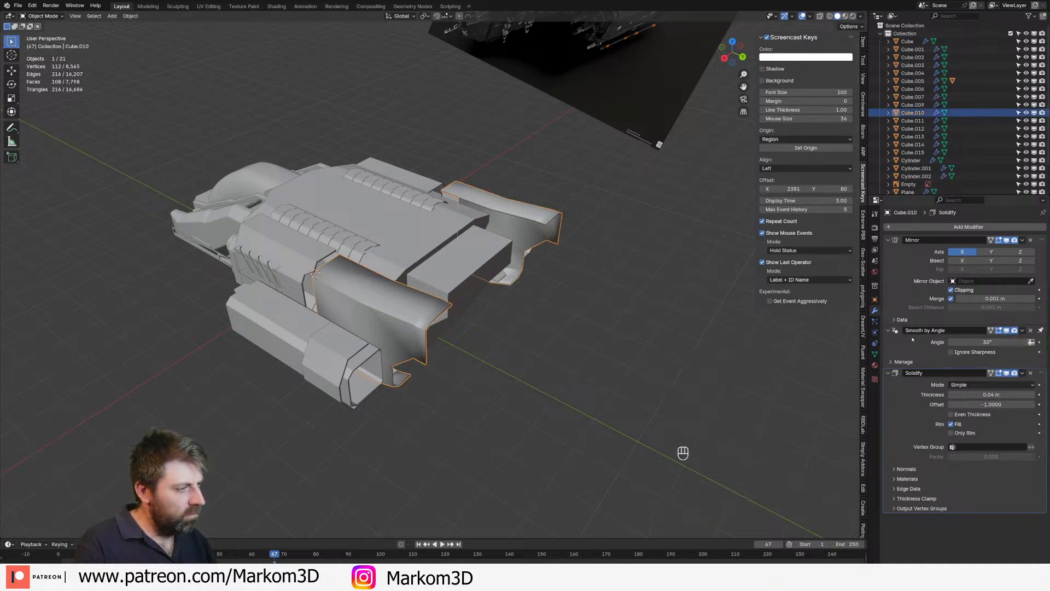
drag(1042, 375, 1041, 339)
click(547, 400)
Slide the lengthwise edge loops along the shell's upper outer corner to adjust its angled profile
middle_drag(463, 363, 458, 268)
scroll(459, 250, up, 2)
click(459, 250)
key(Tab)
key(2)
alt+click(422, 262)
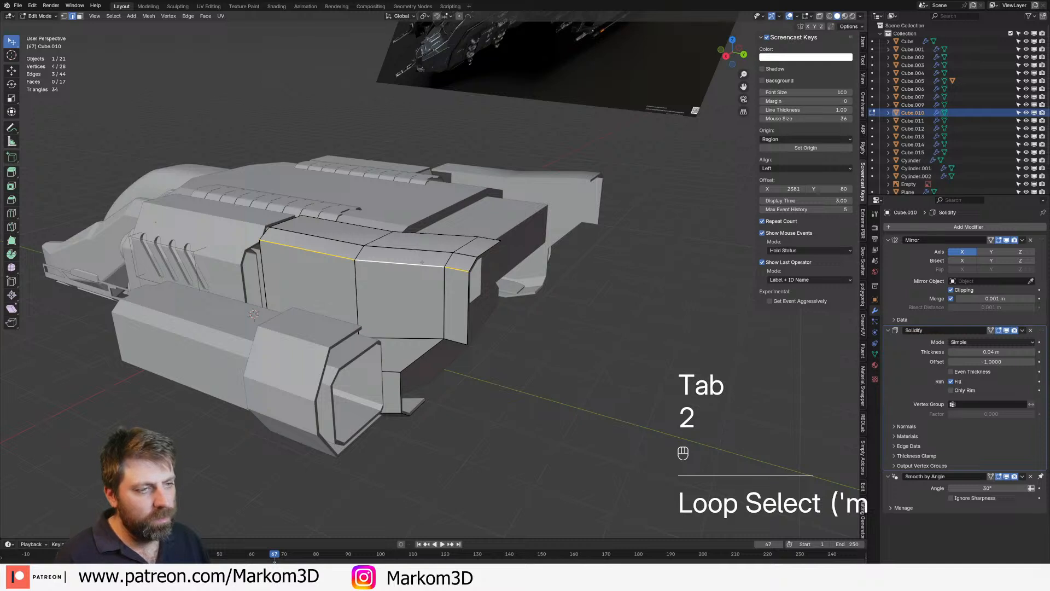
key(g)
key(g)
click(462, 252)
click(464, 254)
alt+click(466, 256)
key(g)
key(g)
click(469, 253)
key(Tab)
middle_drag(519, 327, 555, 346)
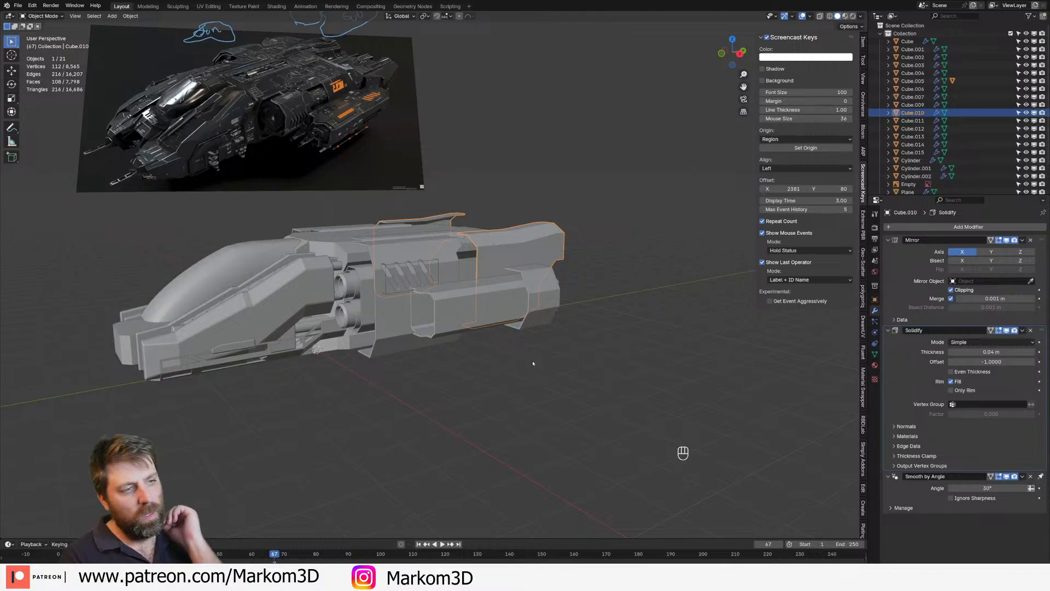
middle_drag(533, 363, 277, 260)
middle_drag(354, 327, 291, 261)
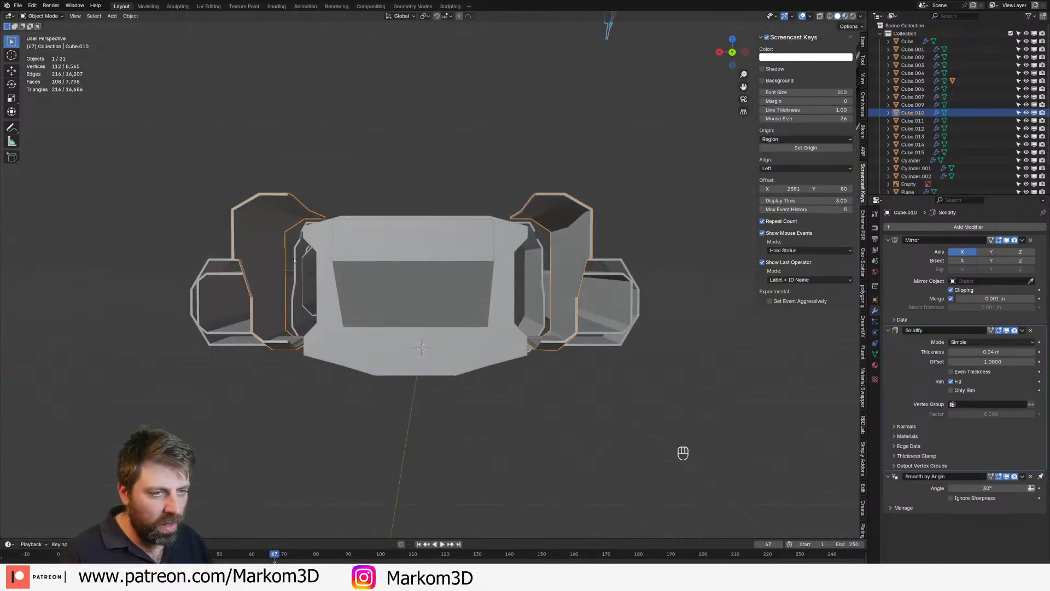
middle_drag(282, 342, 313, 350)
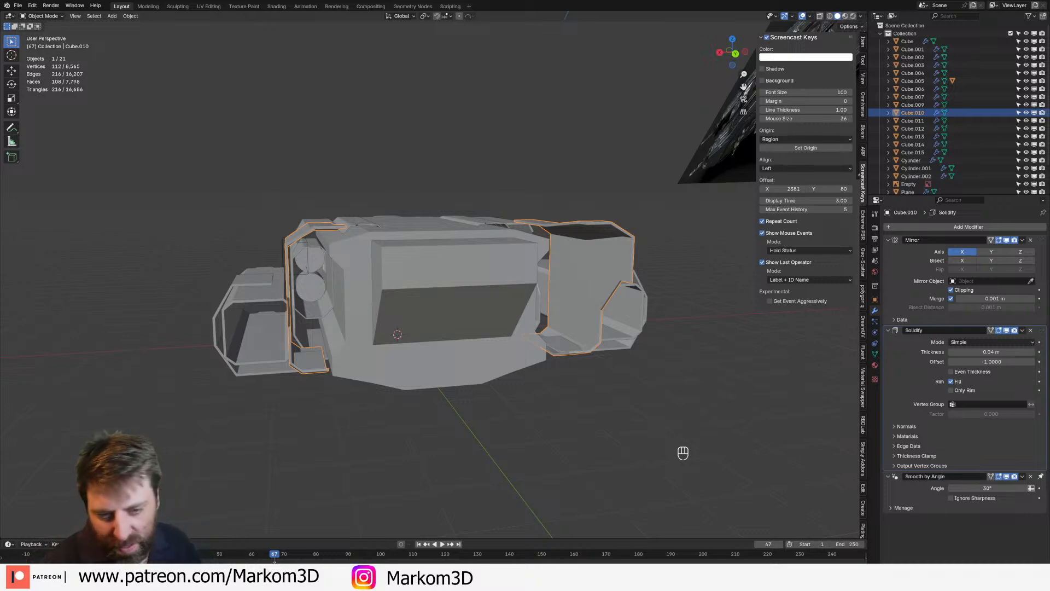
middle_drag(424, 306, 528, 318)
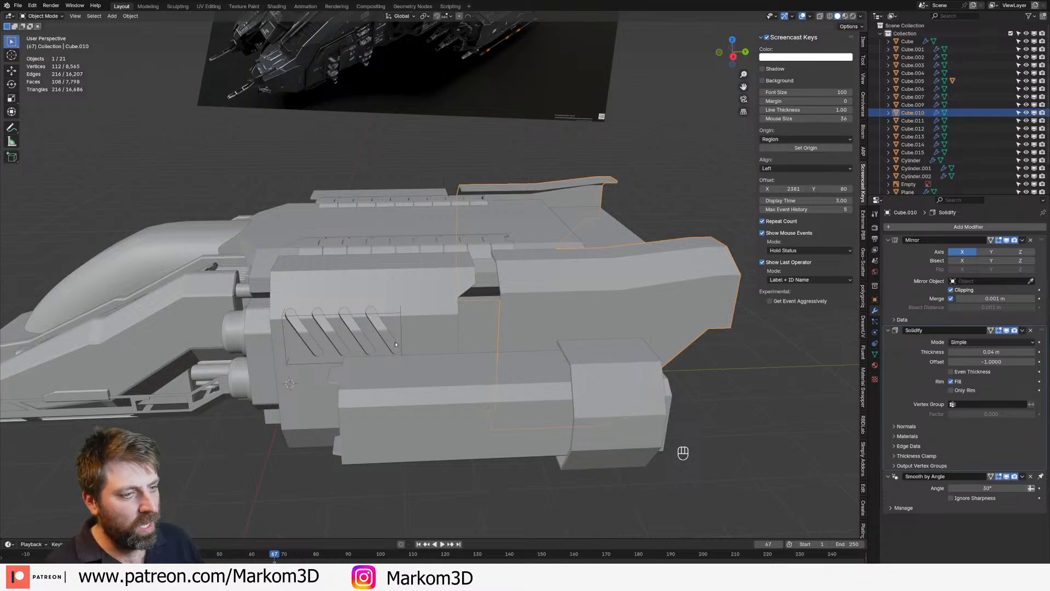
Duplicate the rear circular edge loop of the side engine cylinder back along the Y axis and separate it into its own object
mouse_move(394, 345)
middle_down()
mouse_move(426, 352)
mouse_move(416, 368)
mouse_move(350, 361)
mouse_move(333, 348)
mouse_move(359, 340)
middle_up()
click(394, 375)
key(Tab)
key(z)
click(296, 359)
key(3)
key(a)
key(2)
alt+click(328, 320)
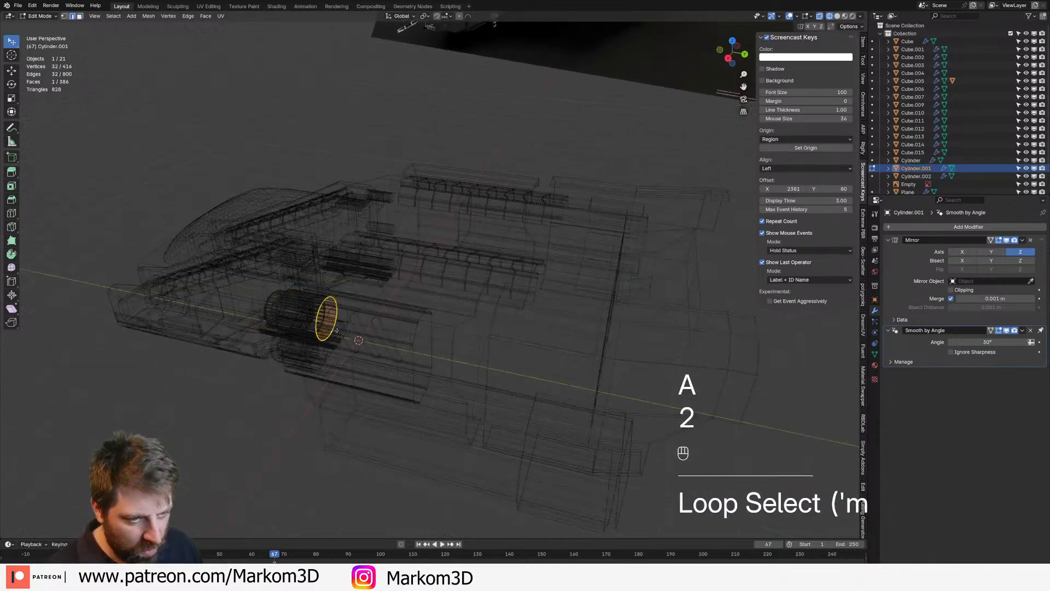
key(shift+d)
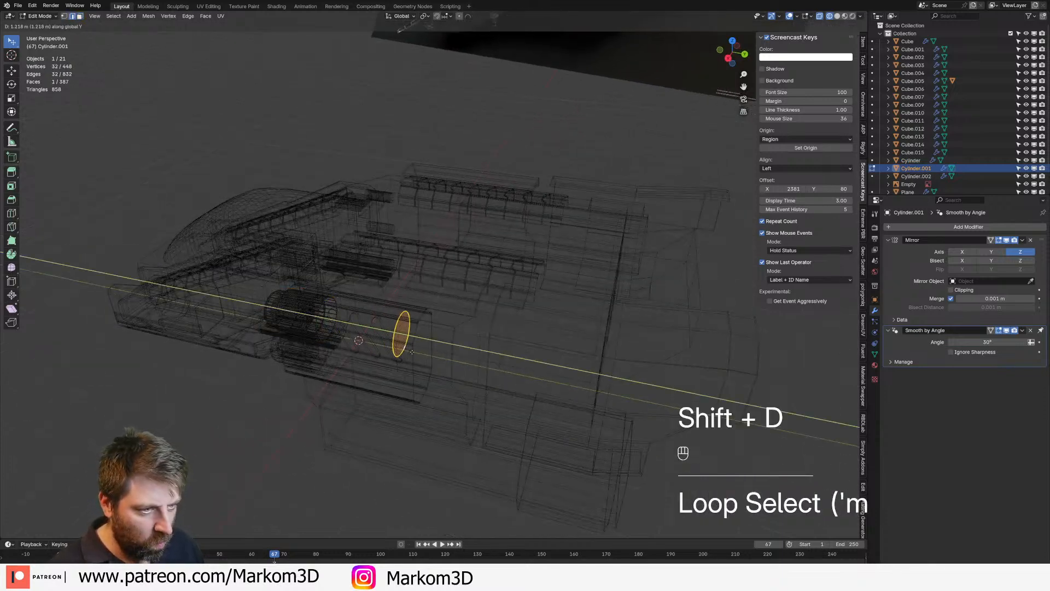
click(444, 361)
key(p)
click(444, 361)
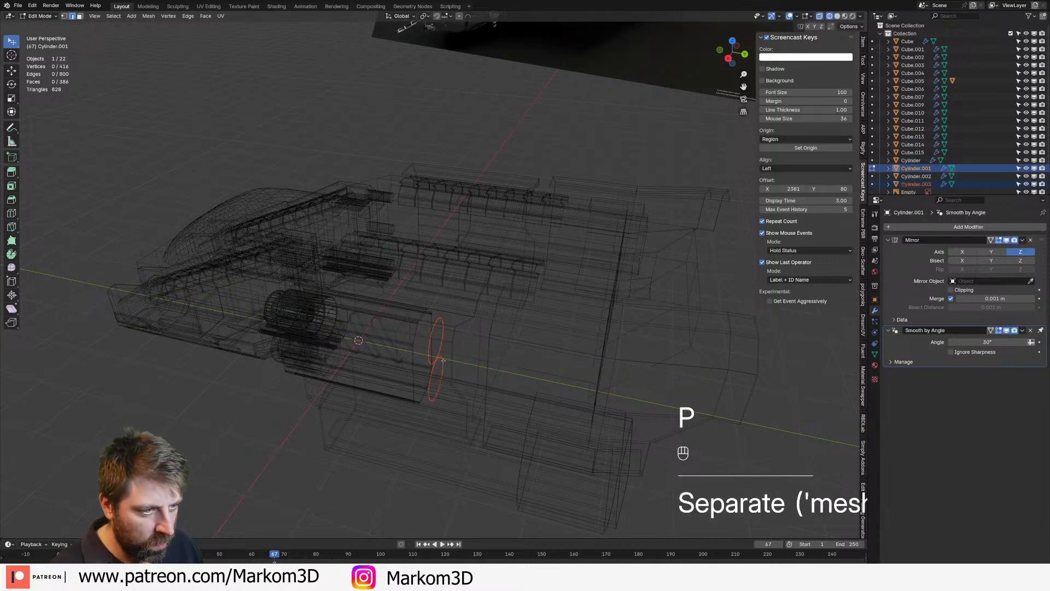
Return to solid view and select the thin solidified cylinder piece inside the gap between the front side block and rear shell
key(Tab)
click(445, 361)
key(z)
click(450, 362)
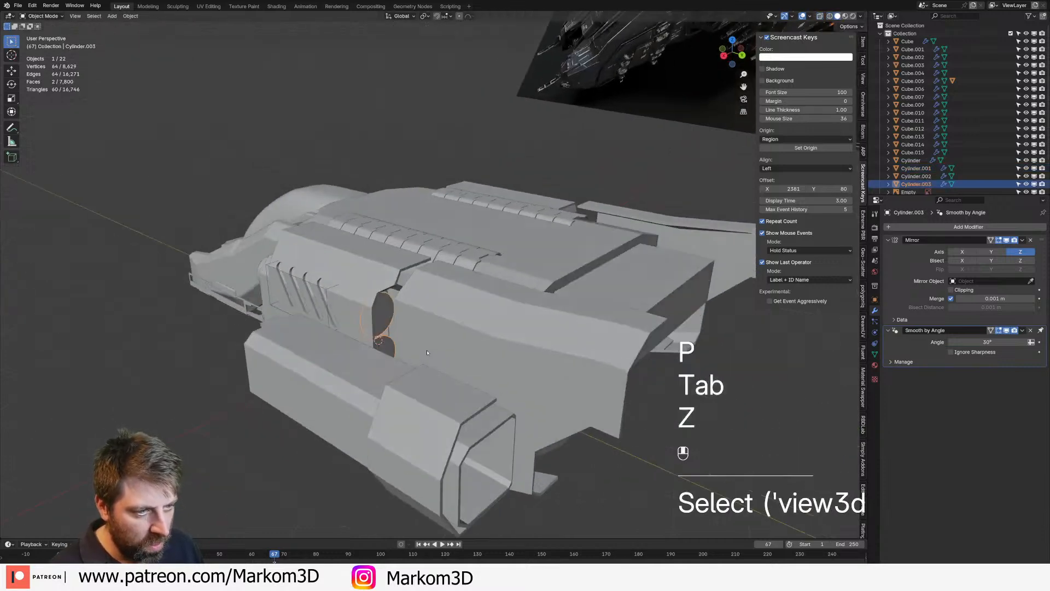
click(421, 315)
middle_drag(421, 316, 377, 317)
click(438, 356)
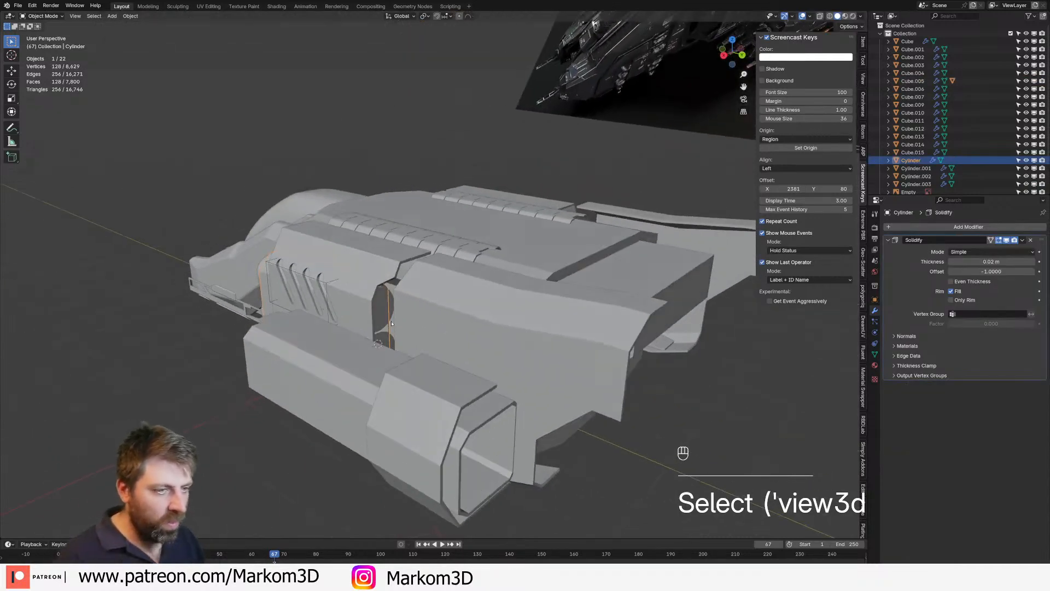
Extrude the round disc in the hull's side gap rearward into a long cylinder
click(379, 314)
key(Tab)
key(a)
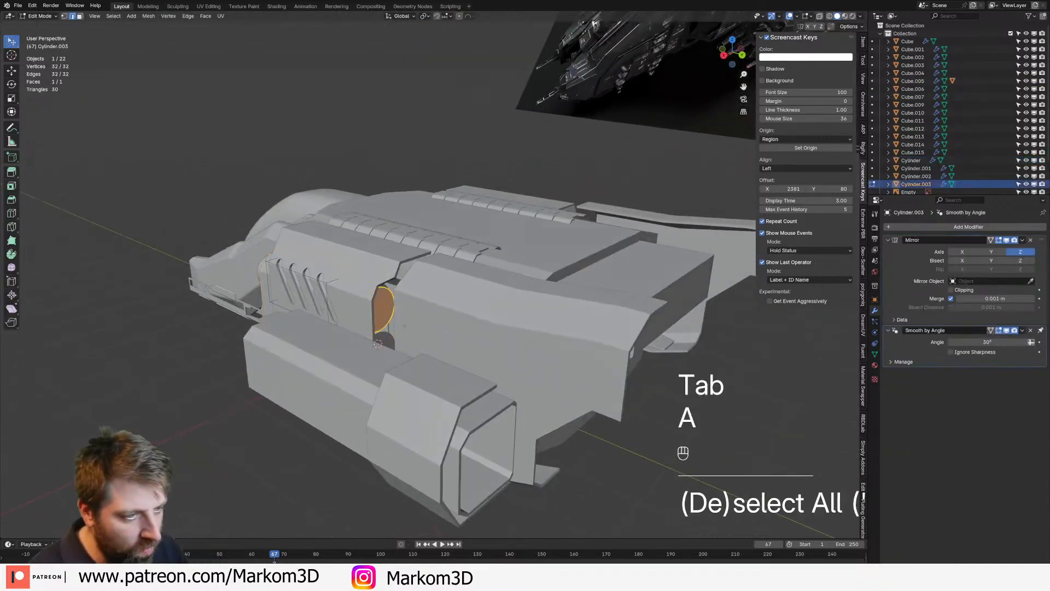
key(KP_3)
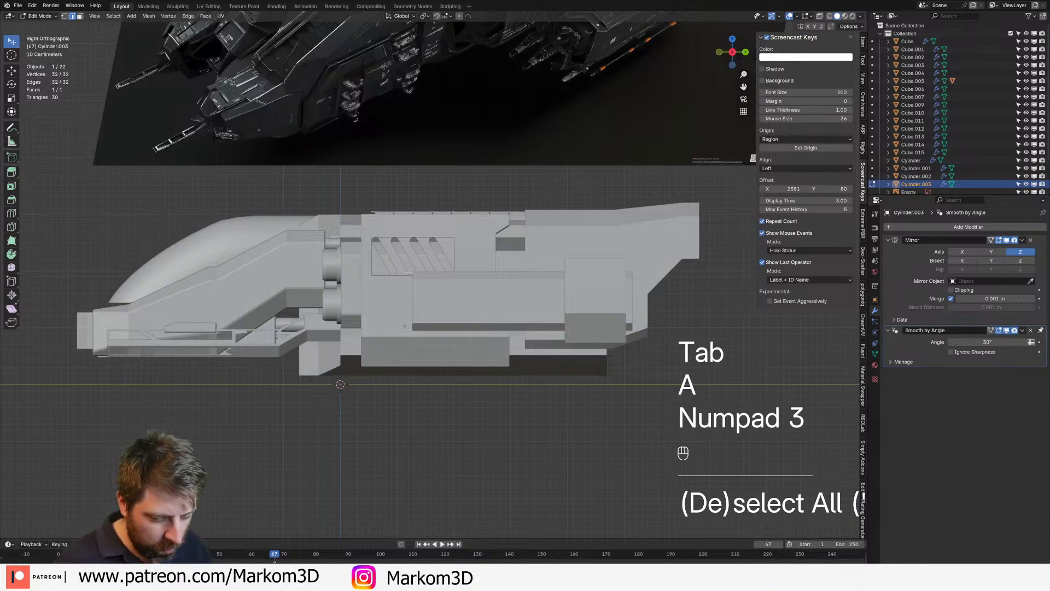
key(e)
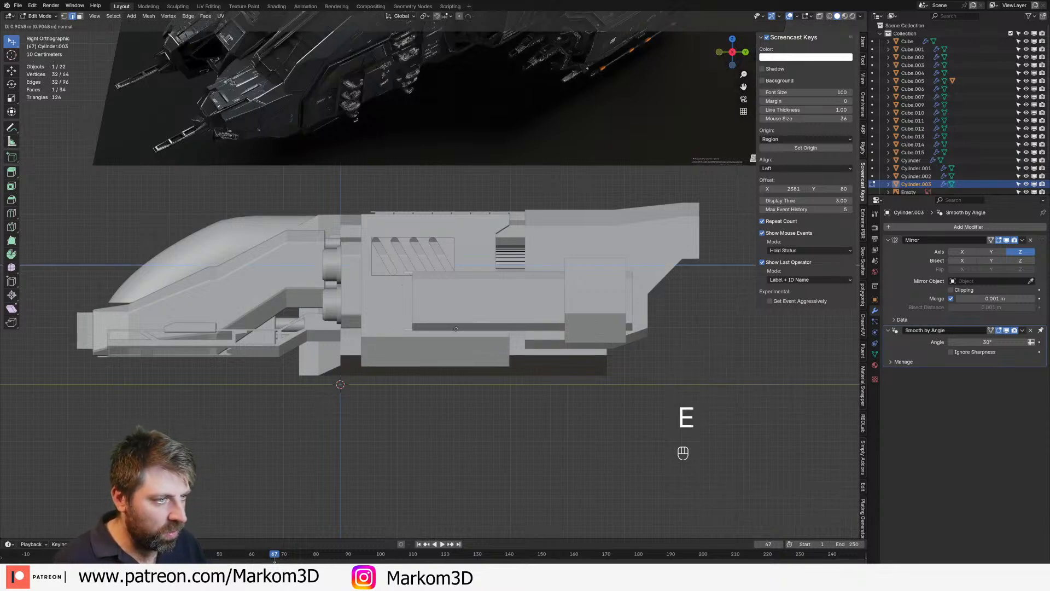
click(614, 332)
middle_drag(641, 331, 400, 382)
scroll(465, 355, up, 2)
scroll(424, 369, down, 3)
scroll(418, 372, down, 1)
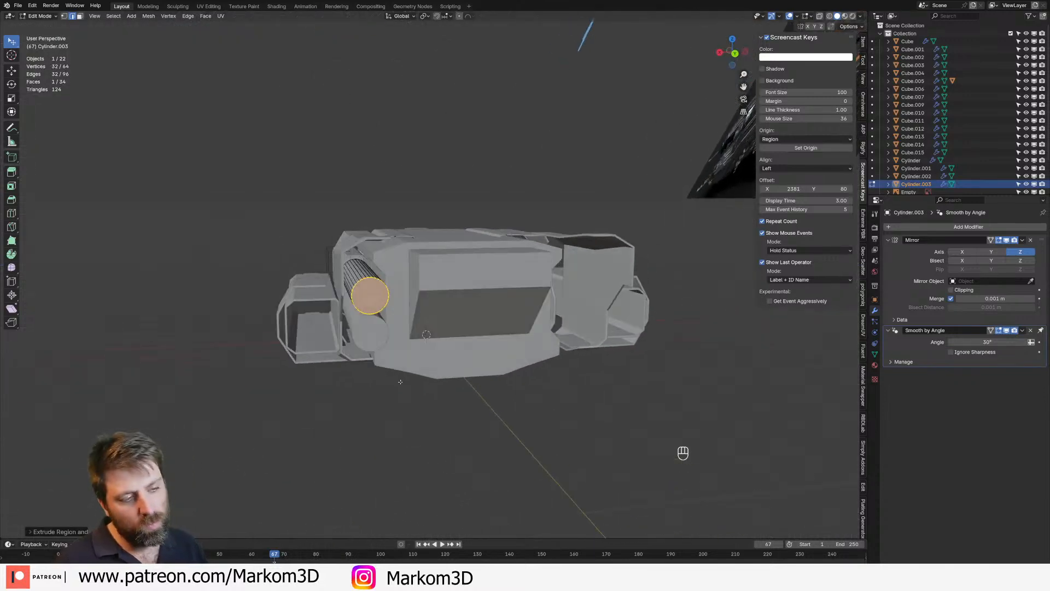
key(Tab)
middle_drag(363, 278, 329, 315)
Add two edge loops around the cylinder, one near each end of the section exposed in the side gap
key(Tab)
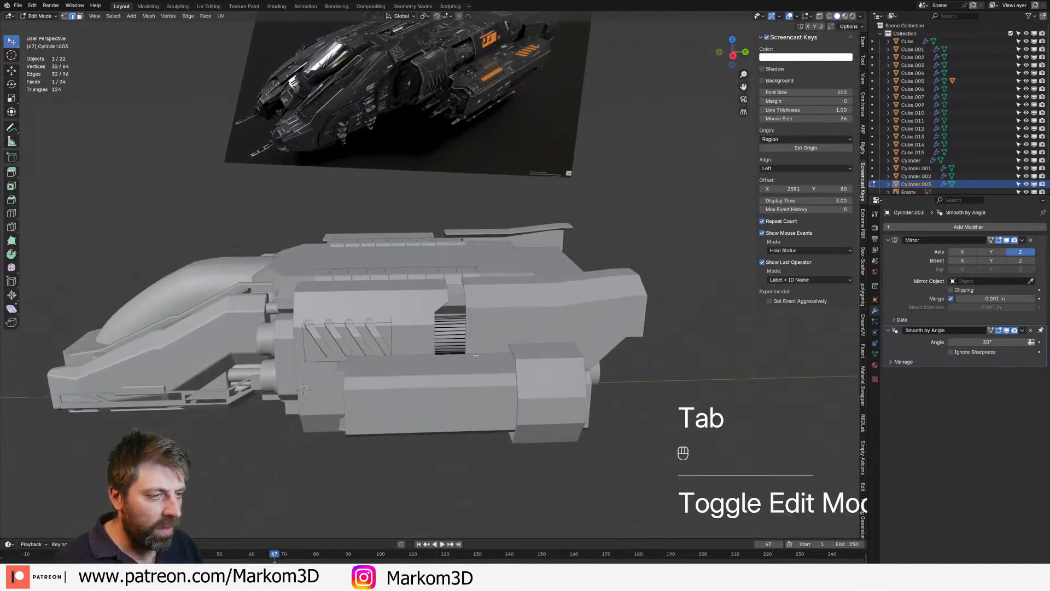
scroll(473, 353, up, 3)
key(ctrl+r)
click(472, 350)
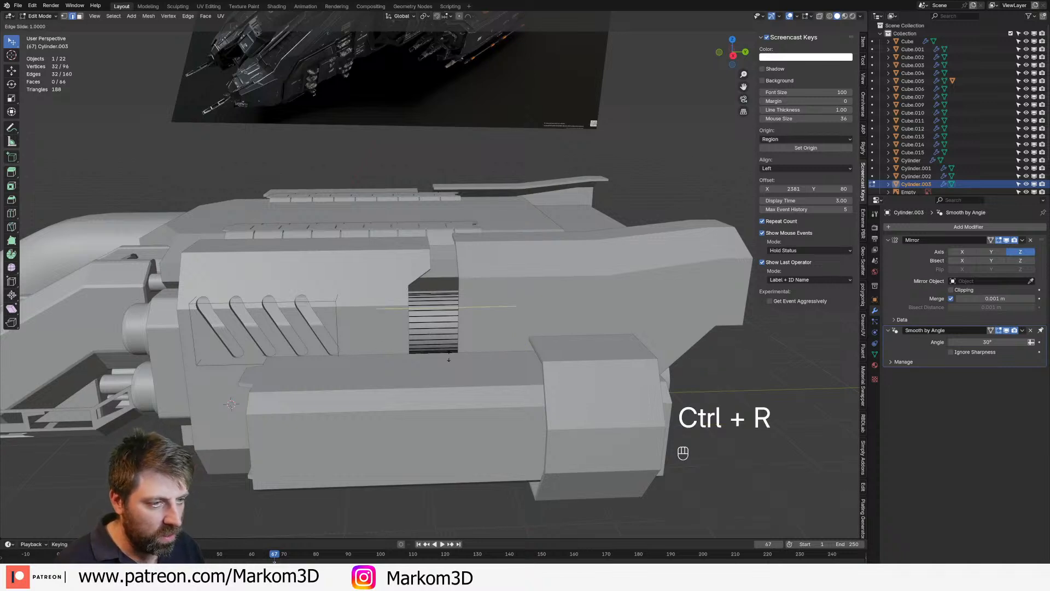
click(416, 347)
key(ctrl+r)
click(463, 313)
click(466, 317)
key(ctrl+r)
Extrude the face ring between the two edge loops inward and narrow it along Y to form a recessed band with sloped sides
key(3)
alt+click(437, 332)
scroll(438, 334, up, 3)
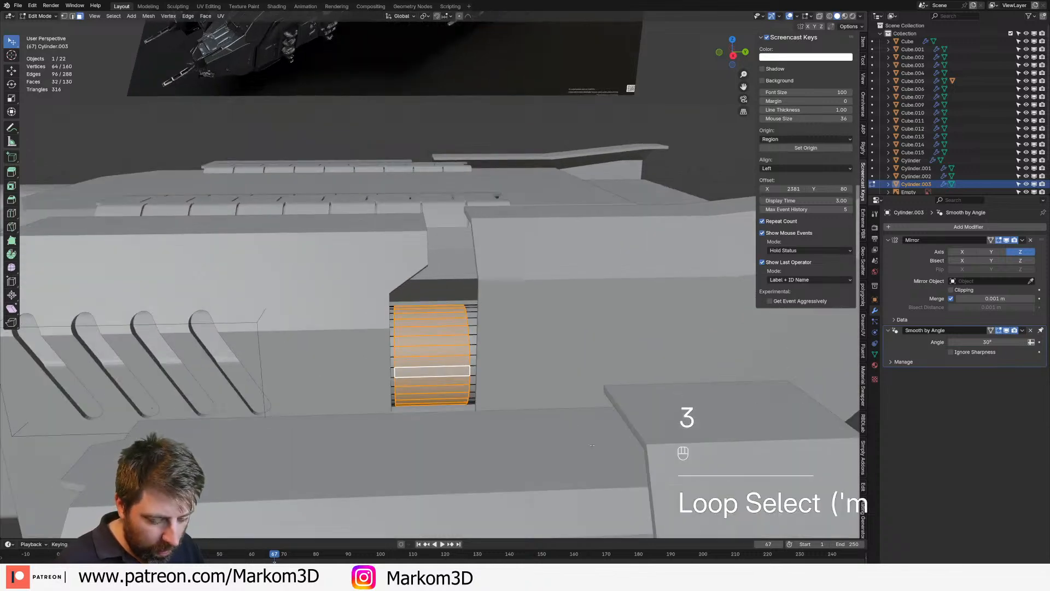
key(e)
key(alt+s)
key(shift)
key(s)
key(s)
key(y)
click(604, 442)
key(Tab)
scroll(508, 383, down, 3)
middle_drag(408, 369, 420, 378)
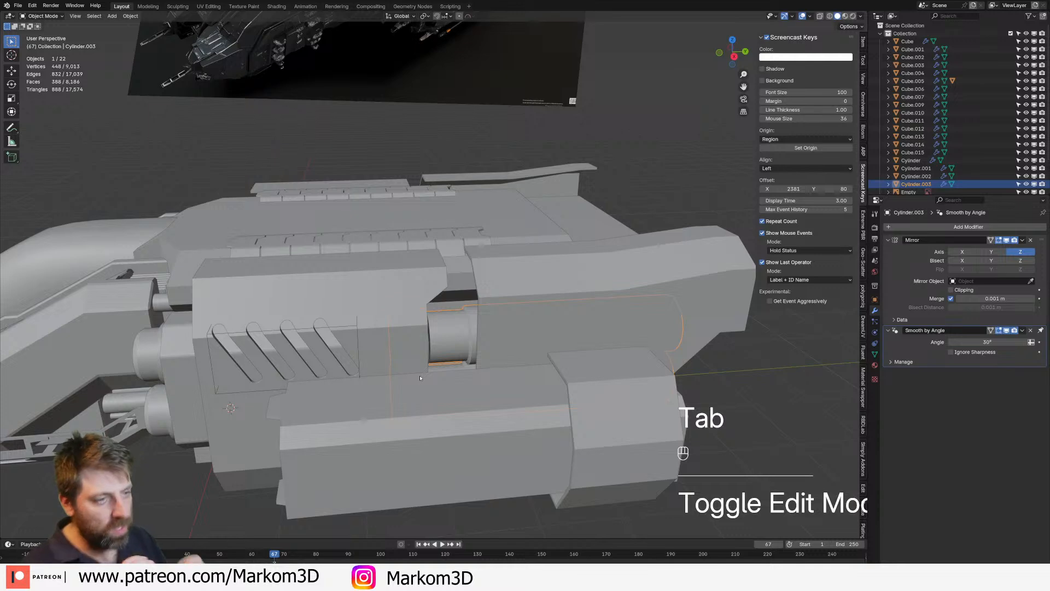
Examine the recessed cylinder in the hull's side gap from several angles
scroll(432, 377, up, 3)
shift+middle_drag(469, 378, 450, 335)
click(450, 335)
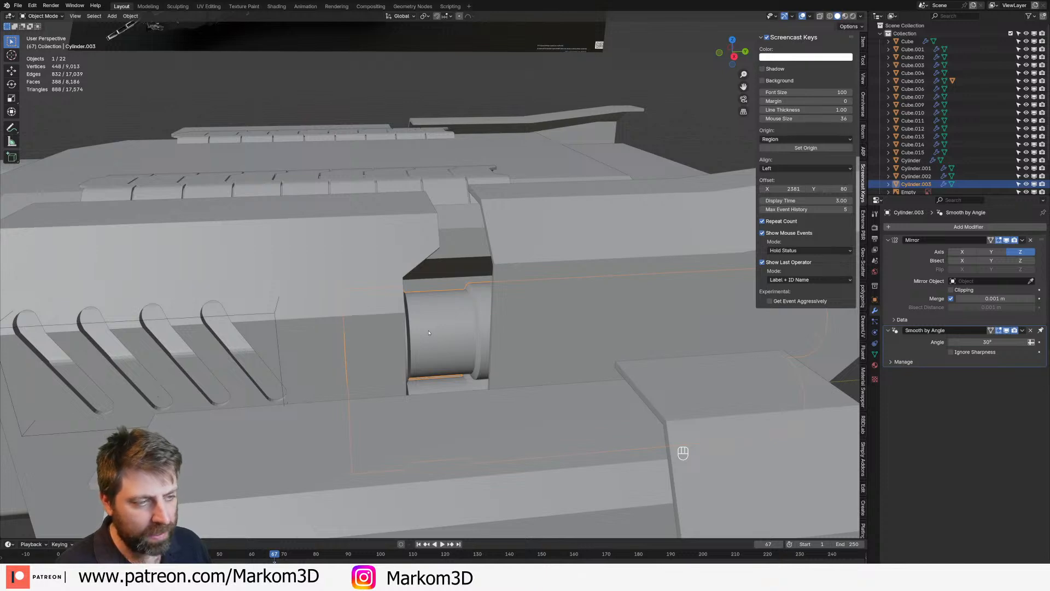
middle_drag(429, 332, 413, 293)
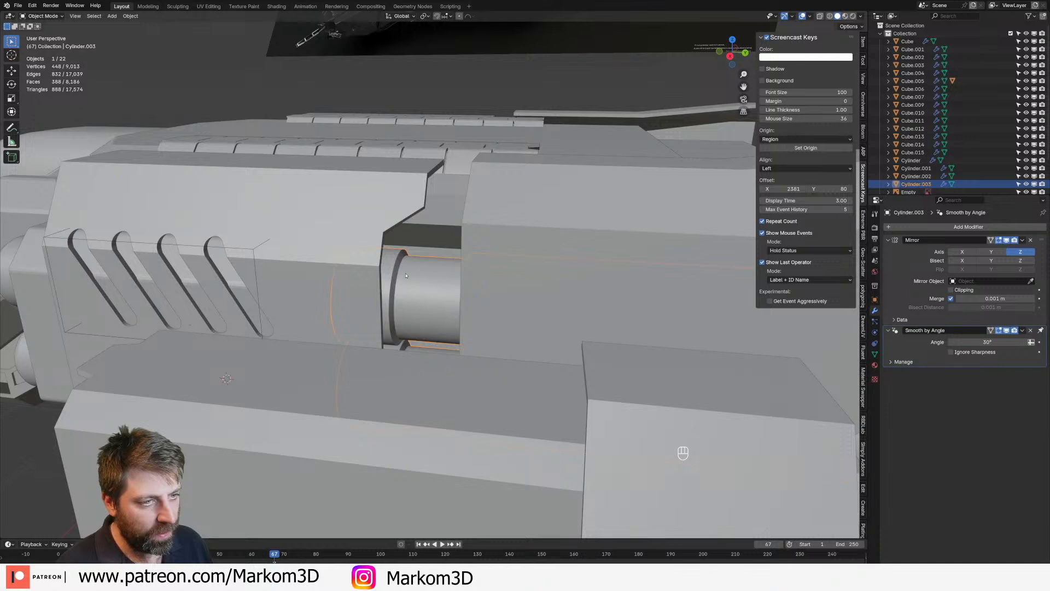
middle_drag(412, 297, 446, 319)
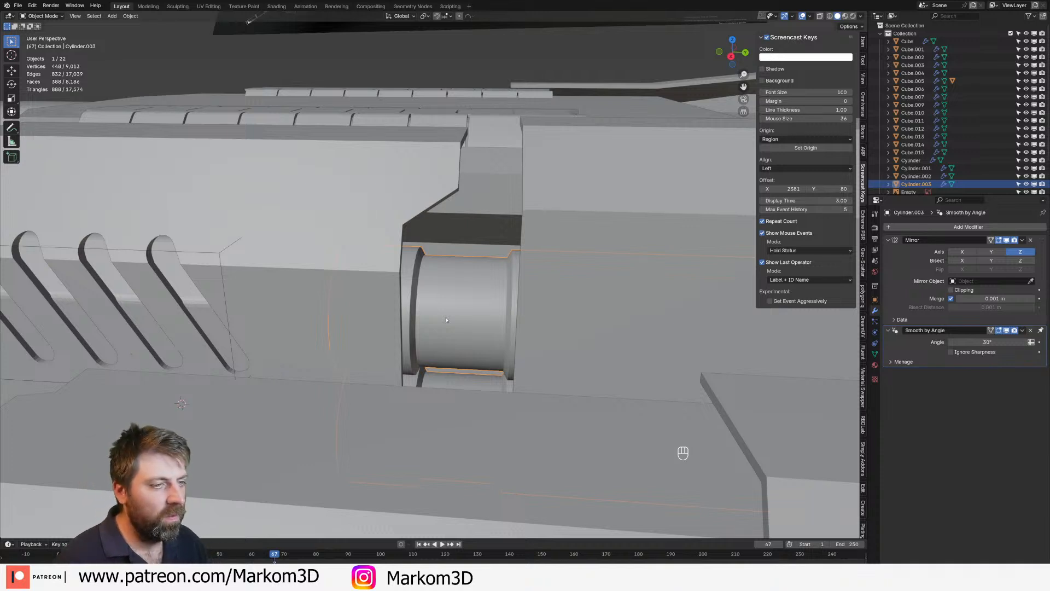
key(Tab)
key(3)
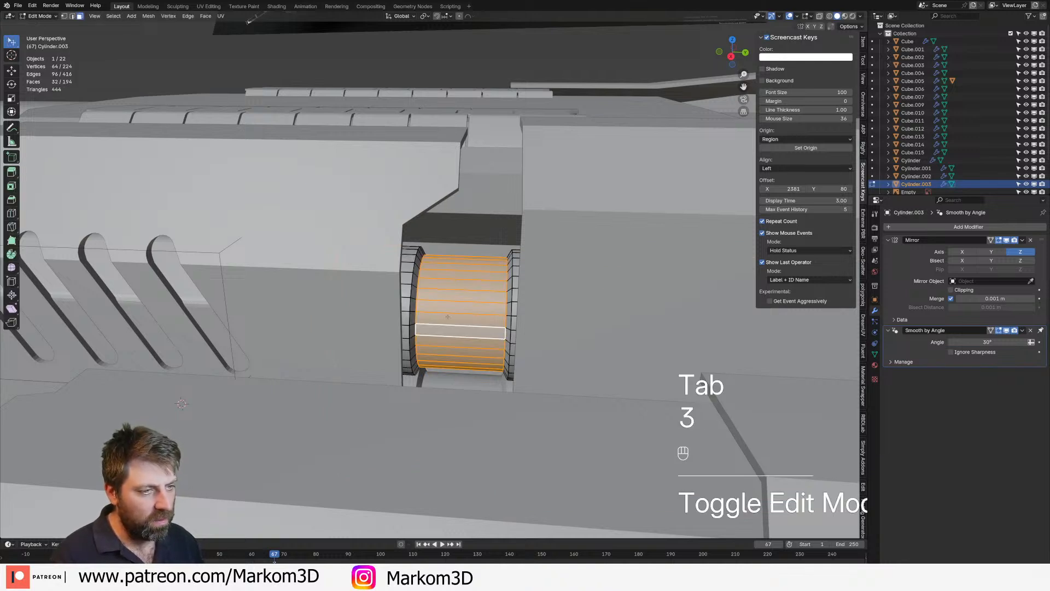
key(Tab)
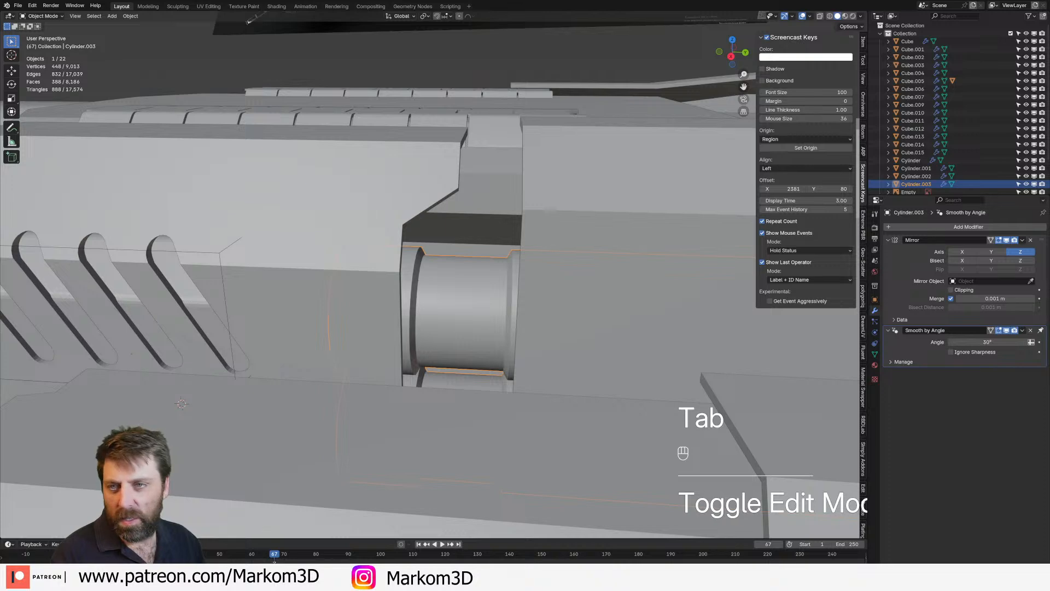
Switch to the web browser and search Google for "jet engine" images
drag(0, 71, 416, 1)
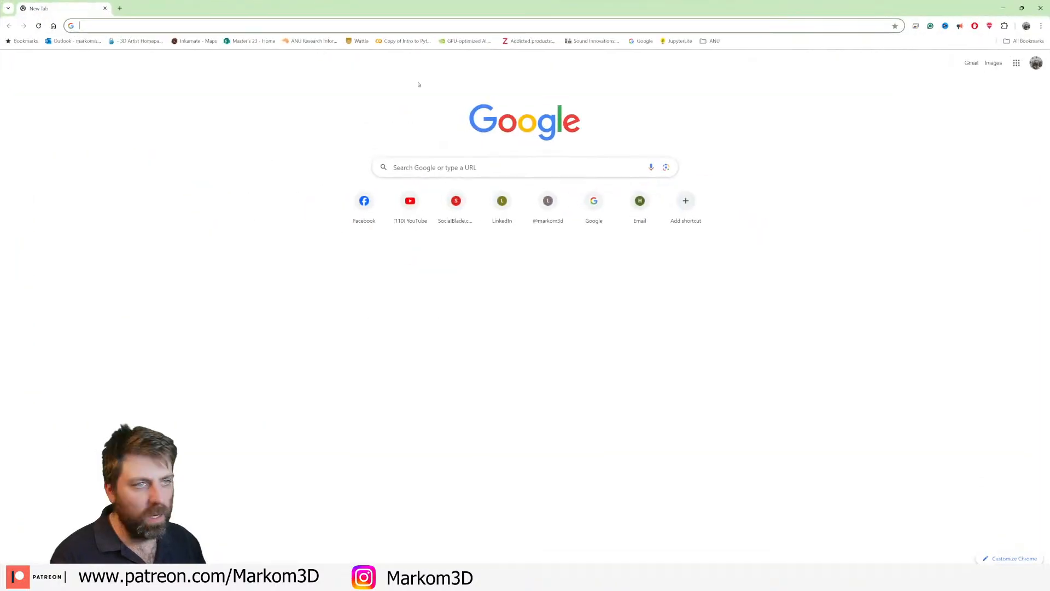
click(430, 165)
text(JET EN)
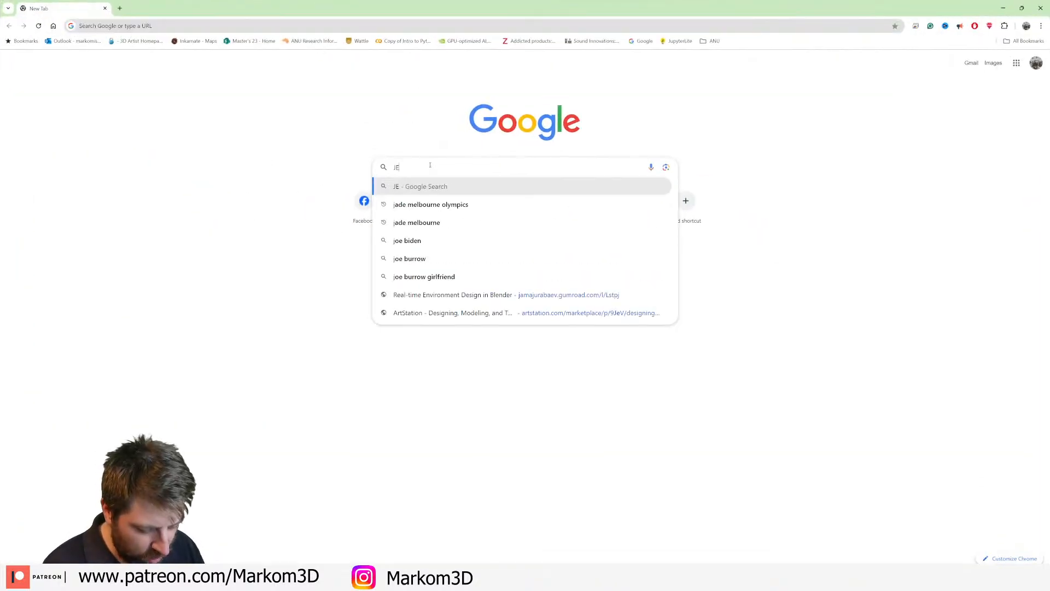
text(GINE)
key(Return)
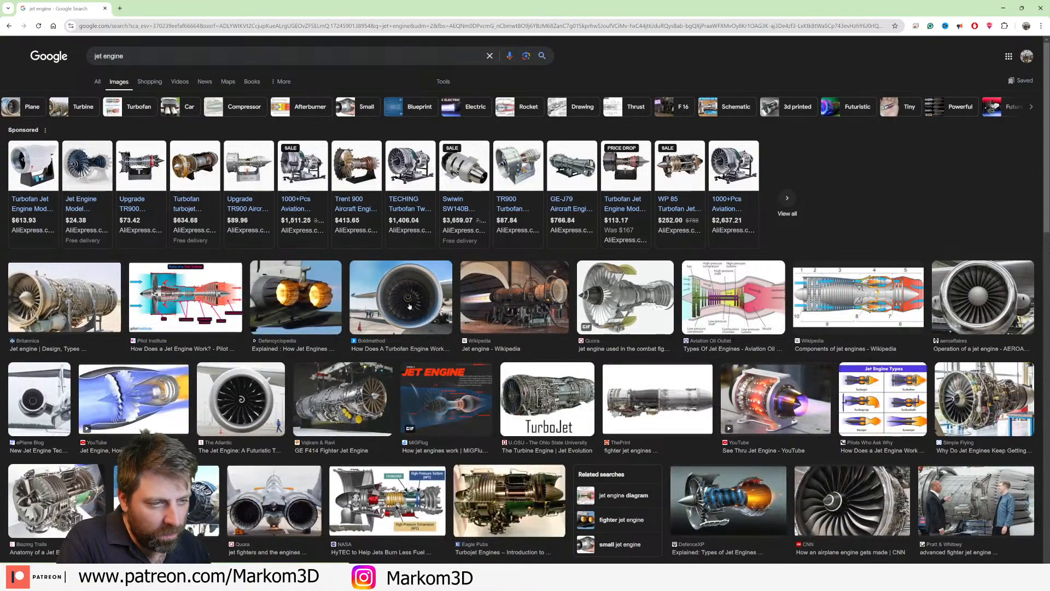
Examine the TurboJet photo and the Dreamstime jet engine illustration as detail references, and return to Blender
click(565, 406)
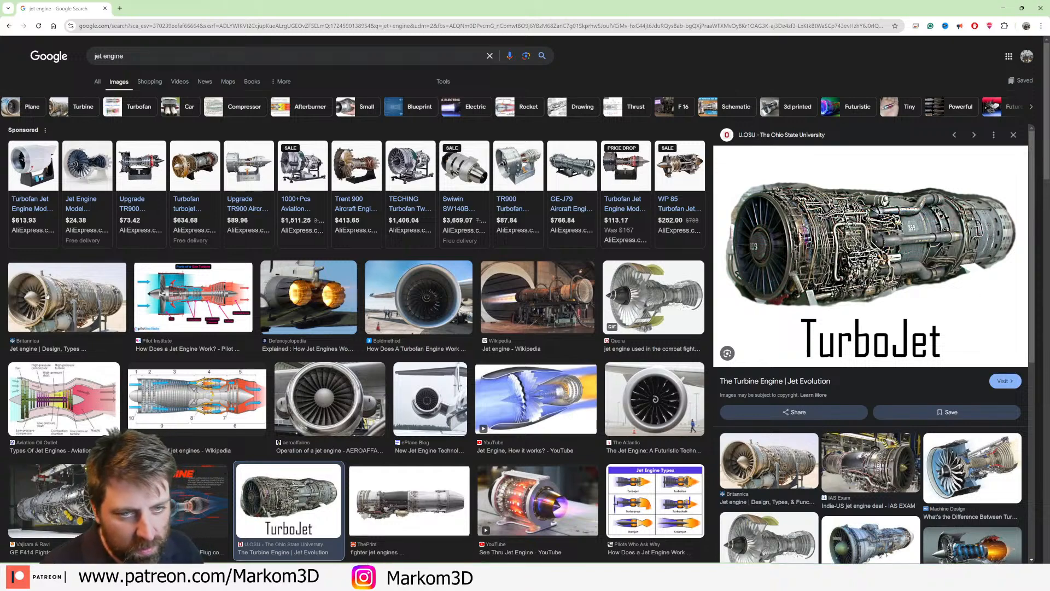
scroll(855, 492, down, 3)
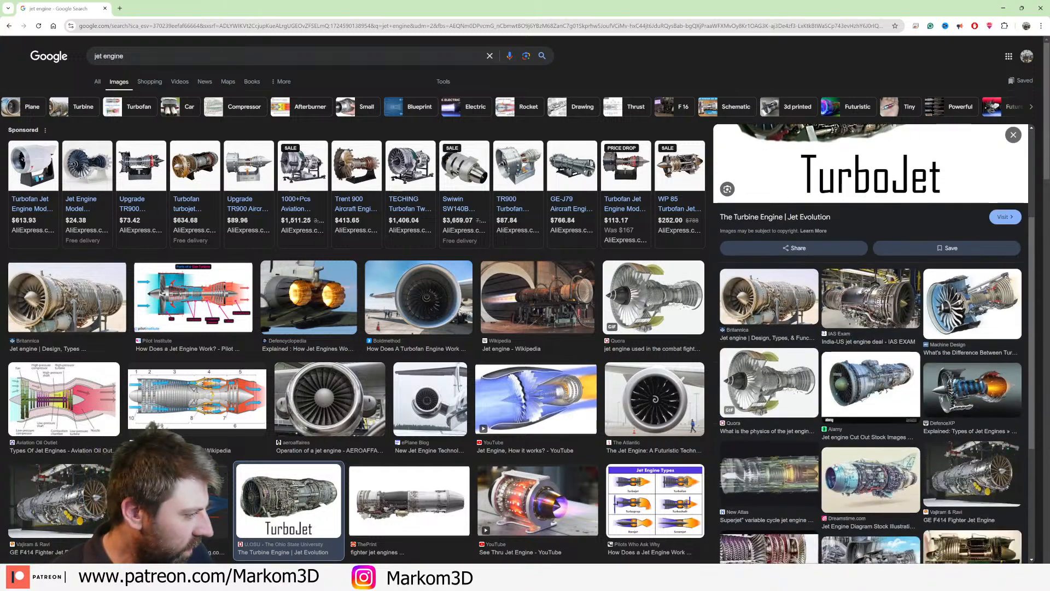
scroll(833, 463, down, 3)
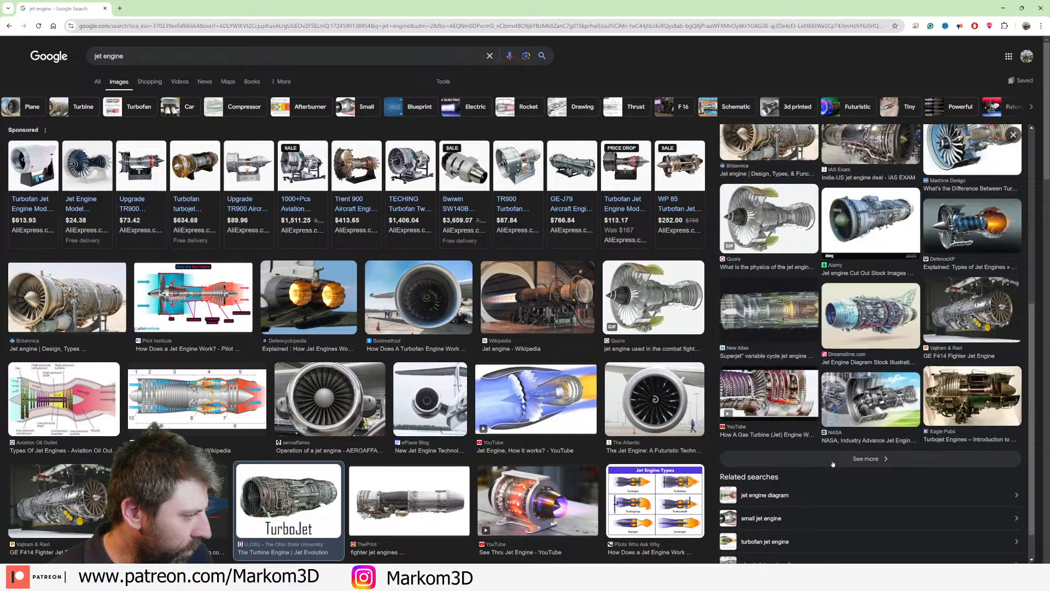
click(875, 327)
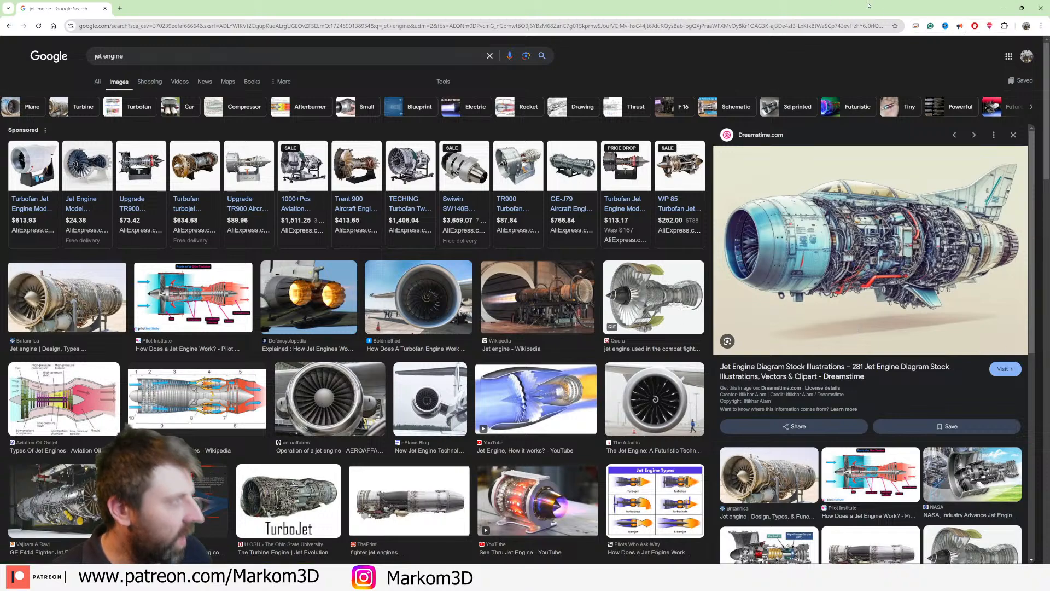
click(1002, 8)
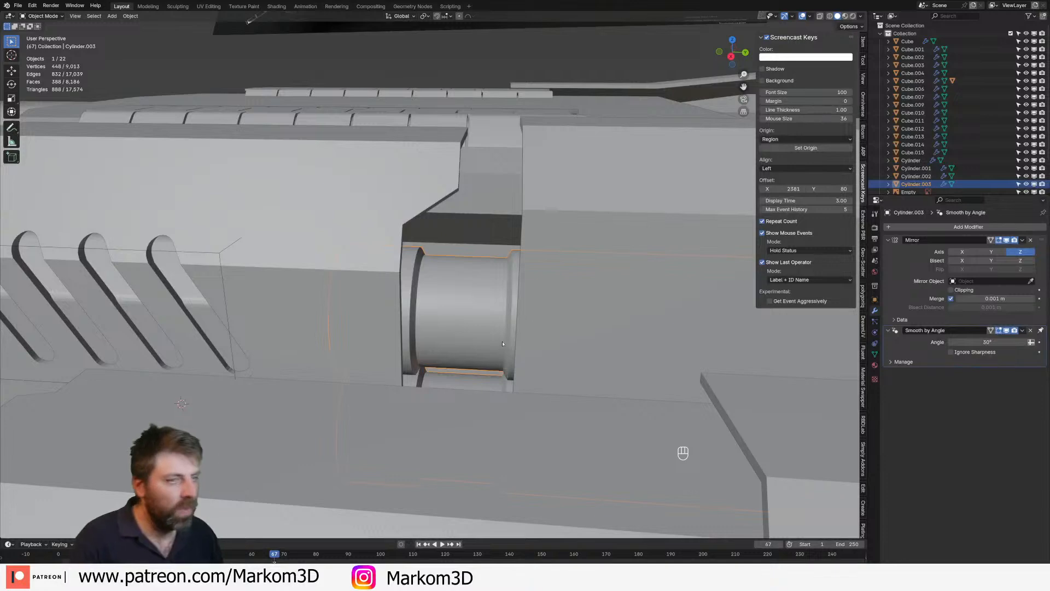
Snap the 3D cursor, add a cylinder mesh, and move it in top view to empty space beside the ship
scroll(464, 289, down, 10)
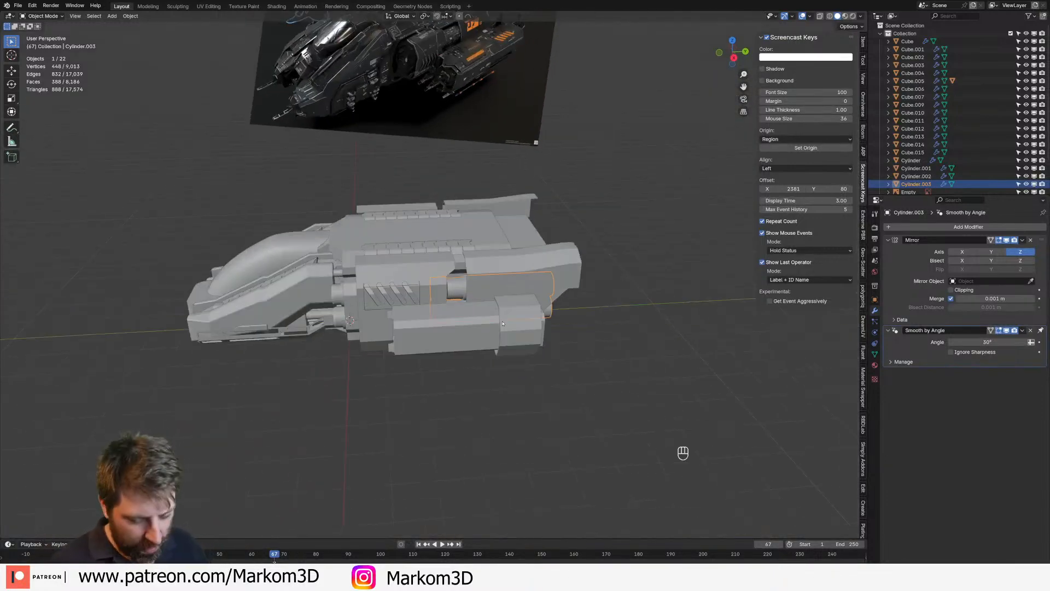
key(shift+s)
click(500, 367)
scroll(455, 373, down, 3)
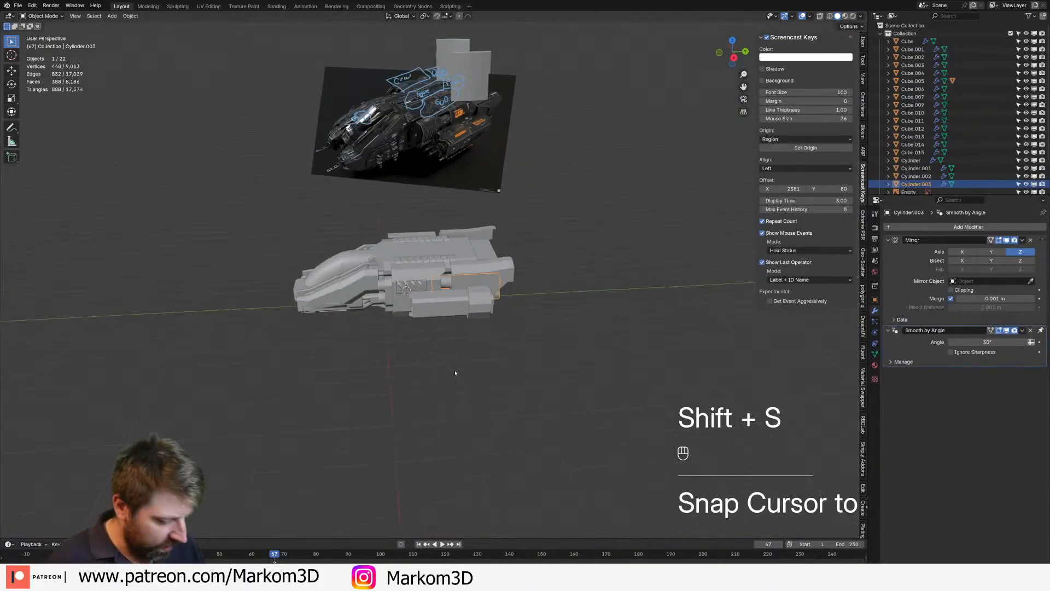
key(shift+a)
mouse_move(464, 371)
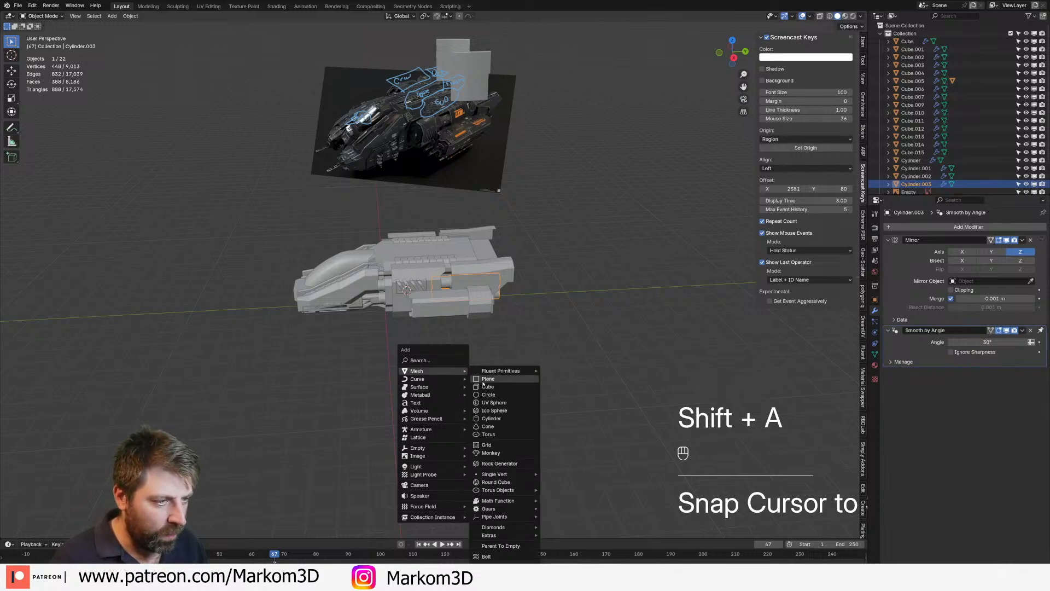
click(493, 418)
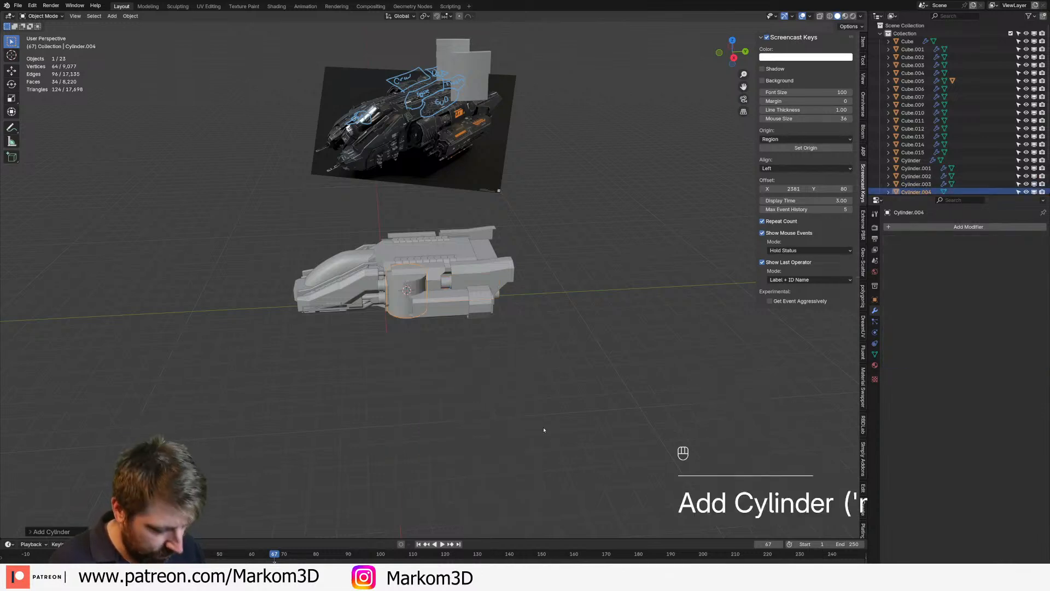
key(KP_7)
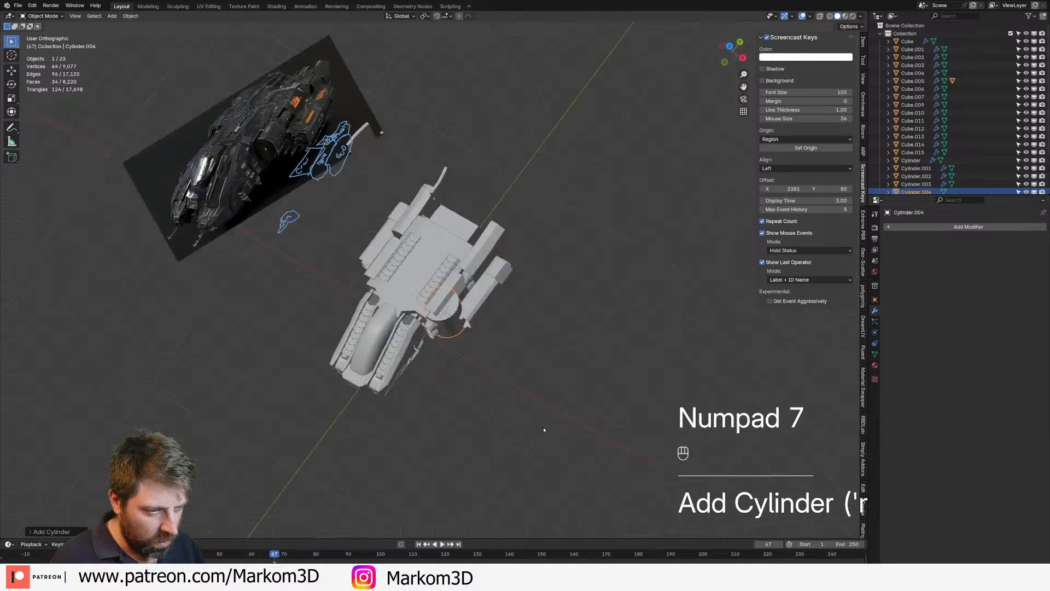
key(g)
shift+click(521, 427)
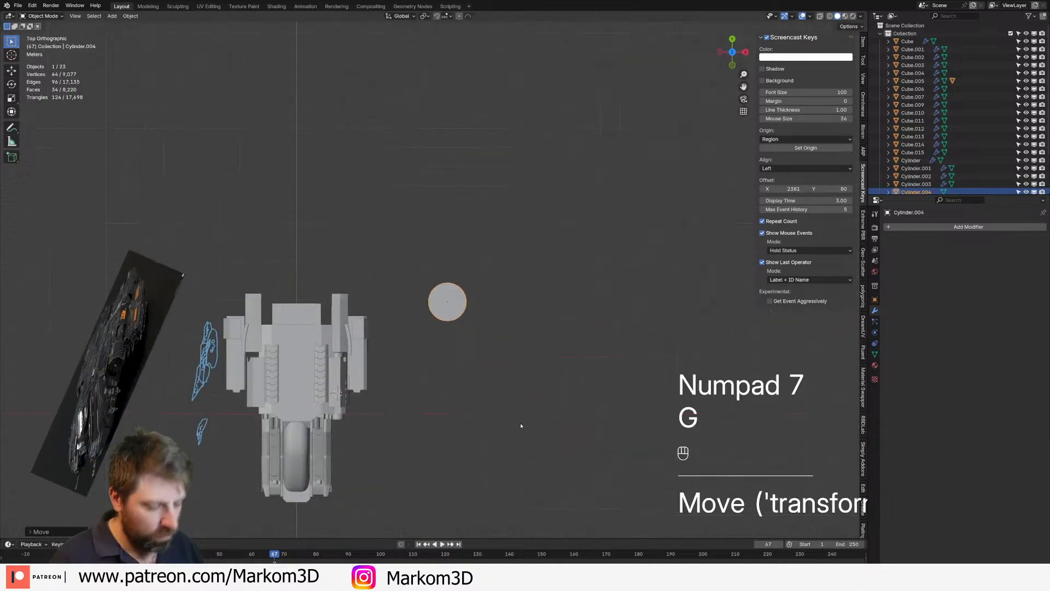
Rotate the new cylinder's mesh 90° about X and scale it down to a small size
key(Tab)
key(r)
key(x)
key(9)
key(0)
click(520, 423)
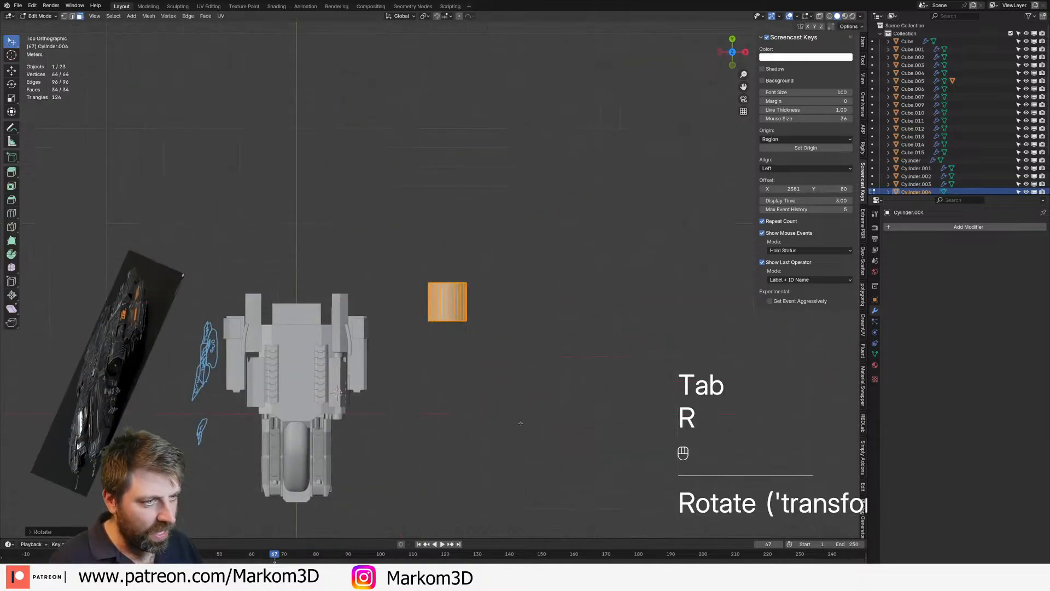
key(s)
click(476, 326)
scroll(471, 332, up, 4)
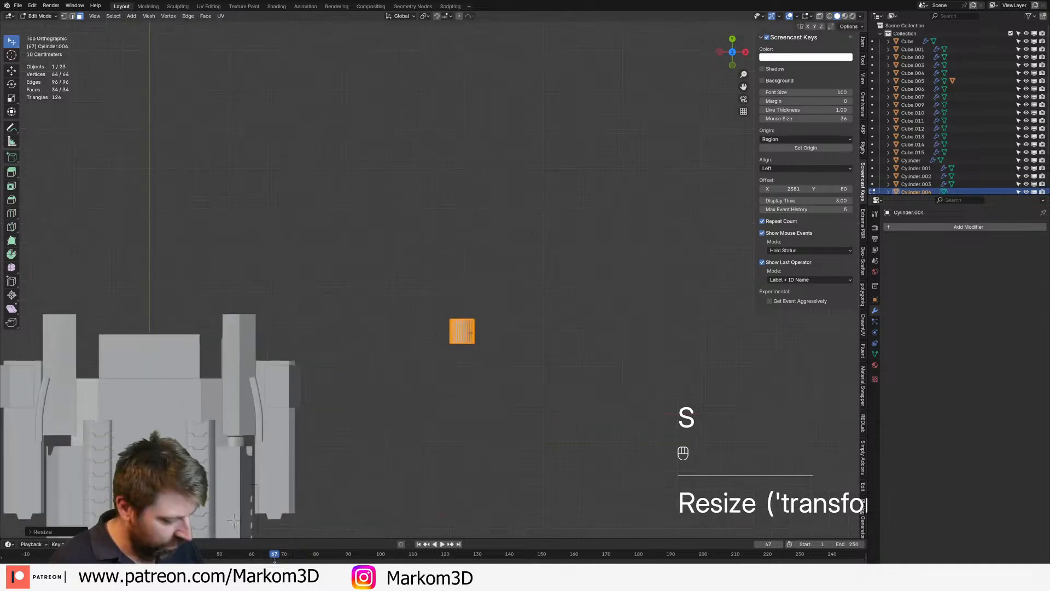
key(KP_Decimal)
scroll(542, 350, down, 6)
middle_drag(471, 332, 445, 299)
key(s)
click(443, 295)
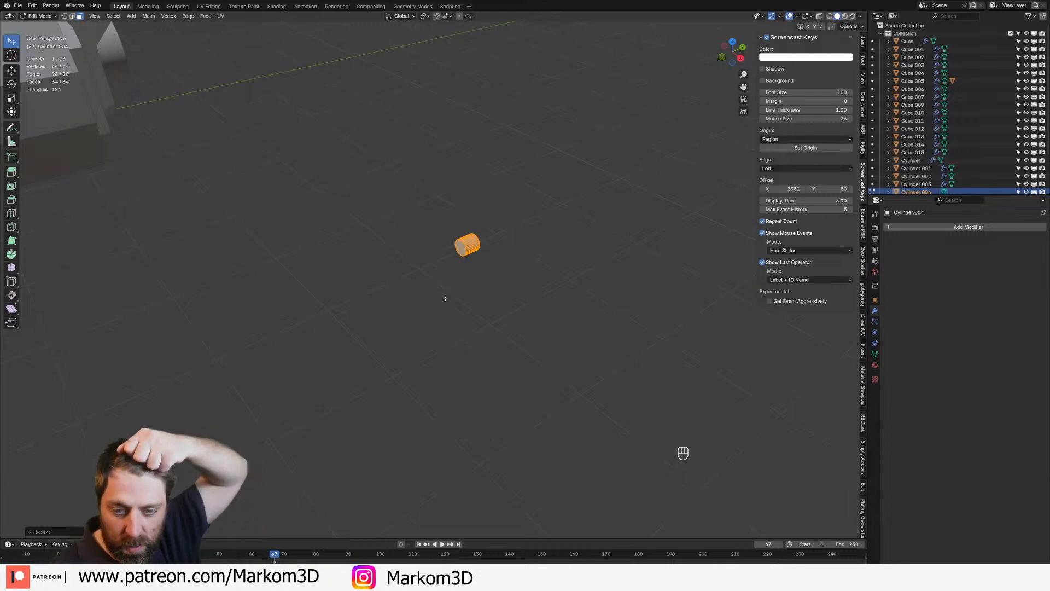
Extrude the small cylinder's front end face in place and scale it down to create a smaller inner face
scroll(445, 299, up, 3)
key(3)
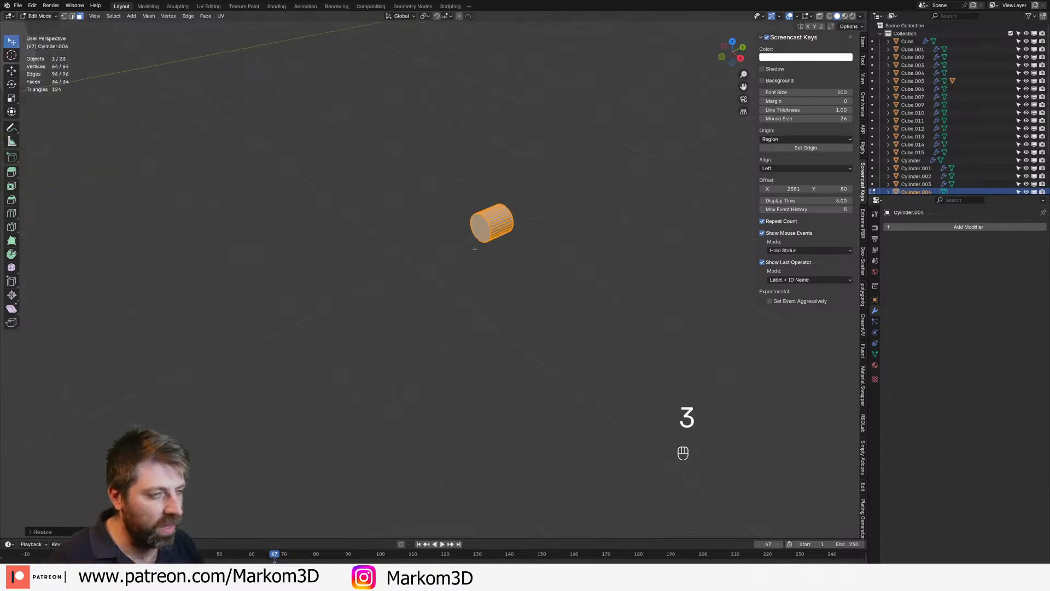
click(479, 228)
shift+middle_drag(456, 268, 435, 287)
scroll(491, 366, up, 5)
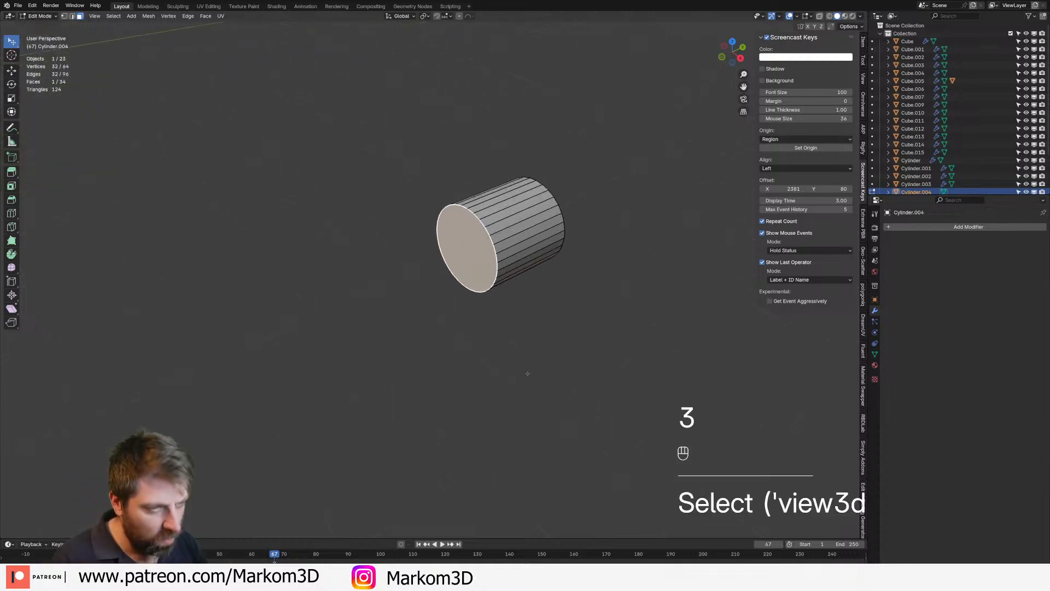
key(e)
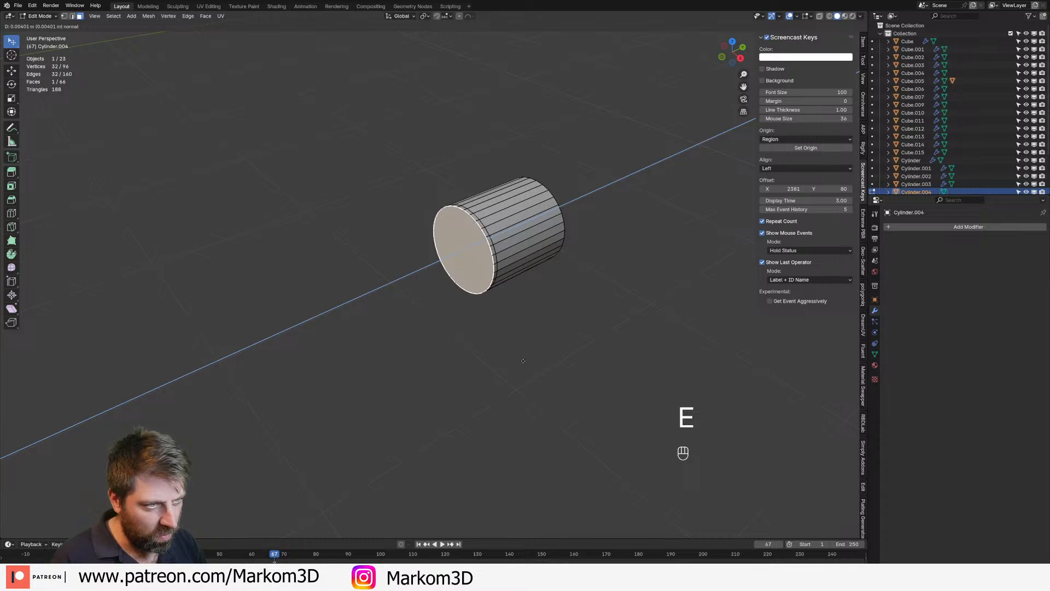
right_click(551, 355)
key(g)
click(552, 355)
key(s)
click(509, 302)
Extrude the inner face forward into a narrow neck and widen a further extrusion into a thin flange
key(e)
click(500, 318)
key(e)
key(s)
click(492, 330)
key(e)
right_click(484, 333)
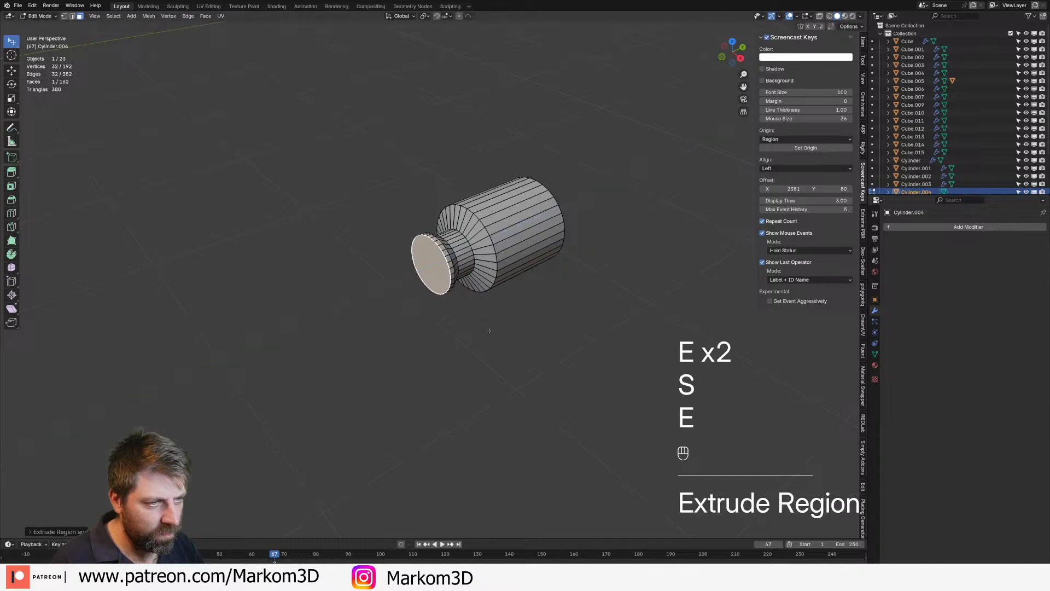
Extend the flange's front face with a tapering section and a straight narrower length
key(e)
click(472, 340)
key(s)
click(456, 335)
key(e)
click(429, 326)
Extrude the front face forward and widen it, then extrude again to form the beginning of a thicker collar
key(e)
click(423, 327)
key(s)
click(410, 337)
key(e)
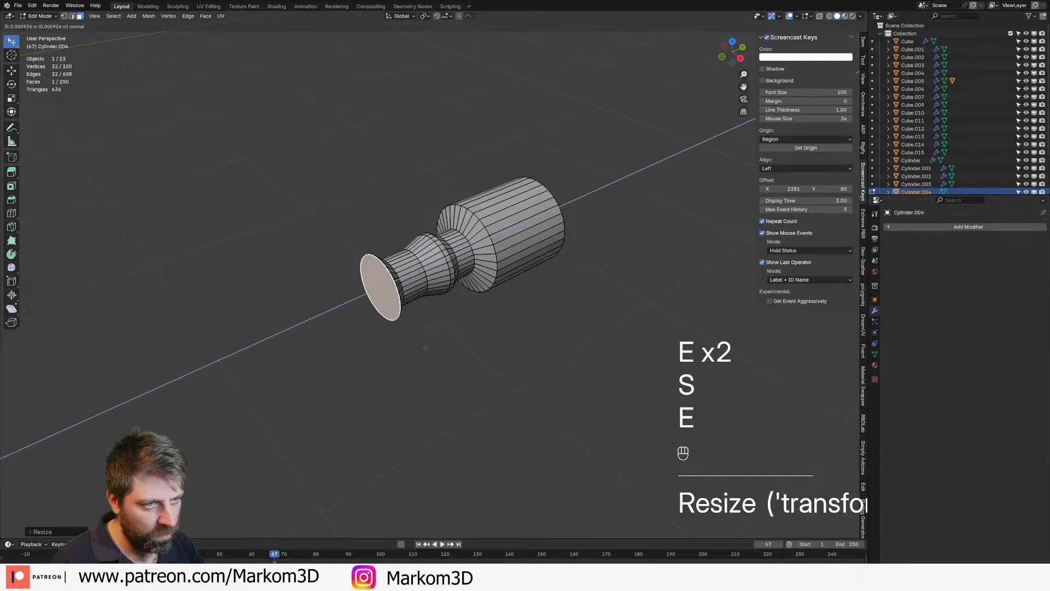
click(381, 363)
shift+drag(404, 341, 414, 333)
Taper the collar's front end to a smaller face and extrude it into a thin straight tip
key(e)
click(404, 334)
key(s)
click(403, 340)
key(e)
click(402, 348)
key(Tab)
scroll(354, 361, down, 2)
middle_drag(402, 349, 313, 358)
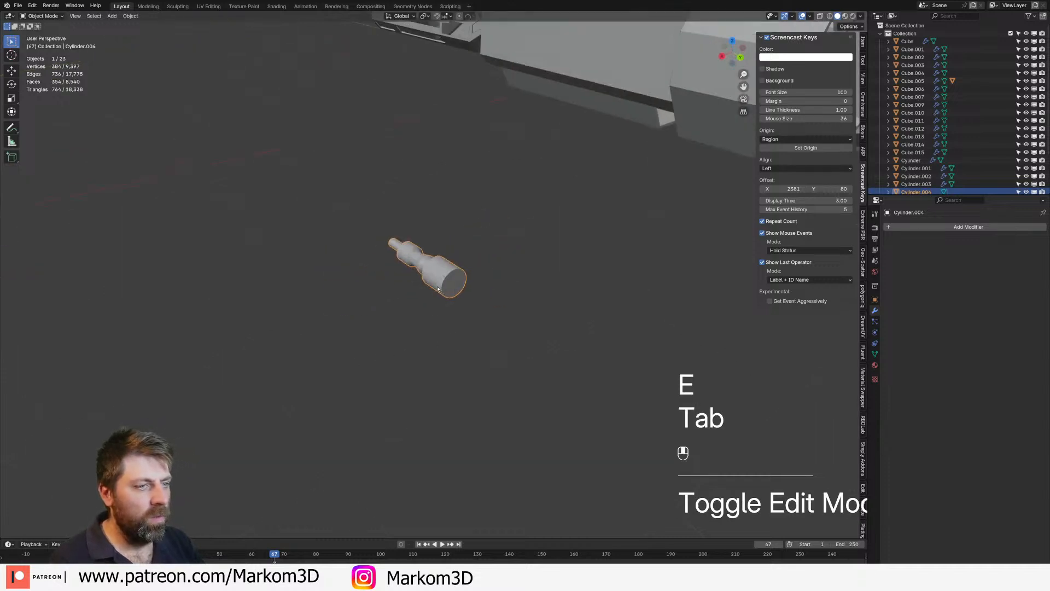
Extrude the large body's rear end face into a tapered shoulder and a long narrower tube
key(Tab)
scroll(383, 333, up, 1)
click(459, 288)
key(e)
click(490, 338)
key(s)
click(495, 342)
key(e)
right_click(438, 375)
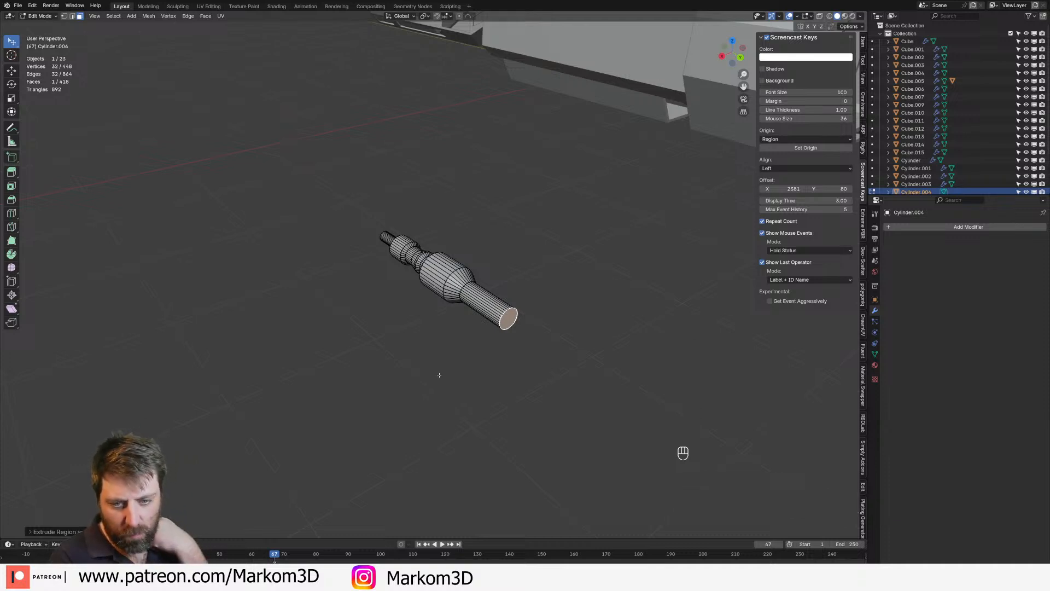
middle_drag(438, 375, 516, 411)
key(Tab)
key(Tab)
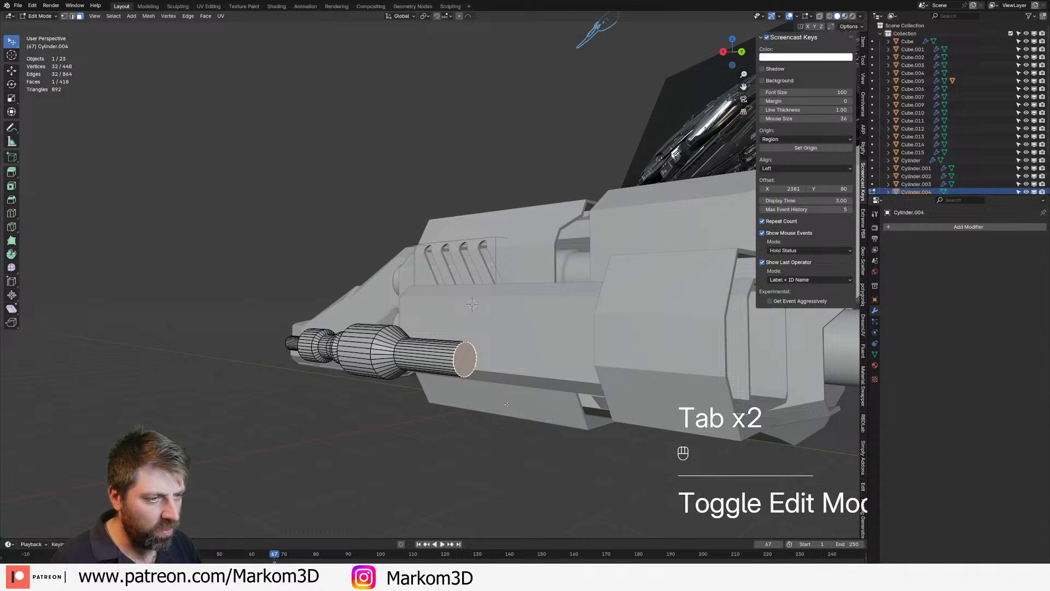
Bend the rear tube sideways with the Spin tool in top view and extrude a straight section from the bend
key(KP_3)
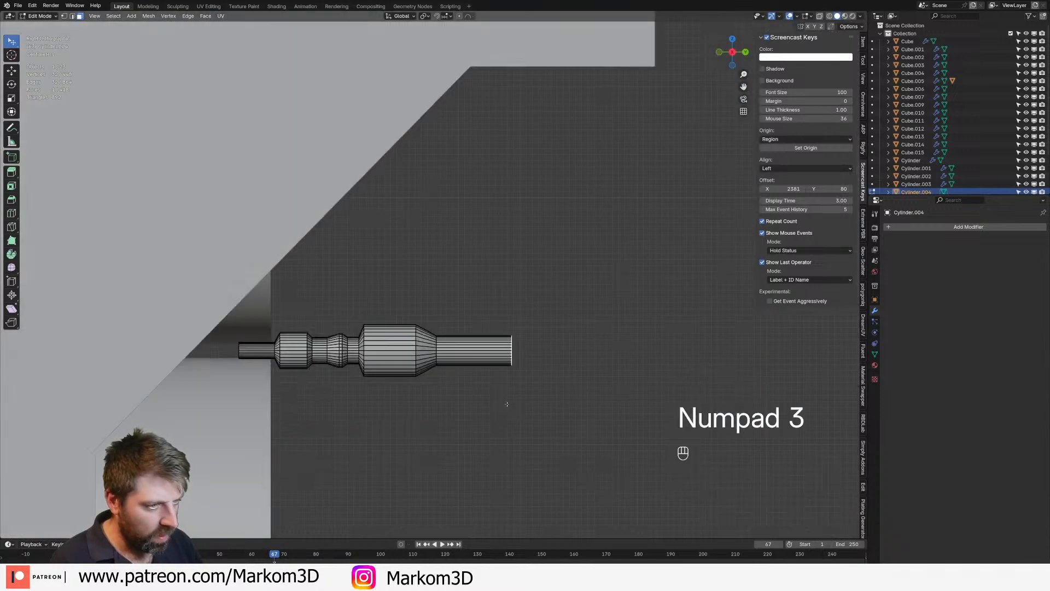
key(KP_7)
shift+middle_drag(508, 395, 529, 518)
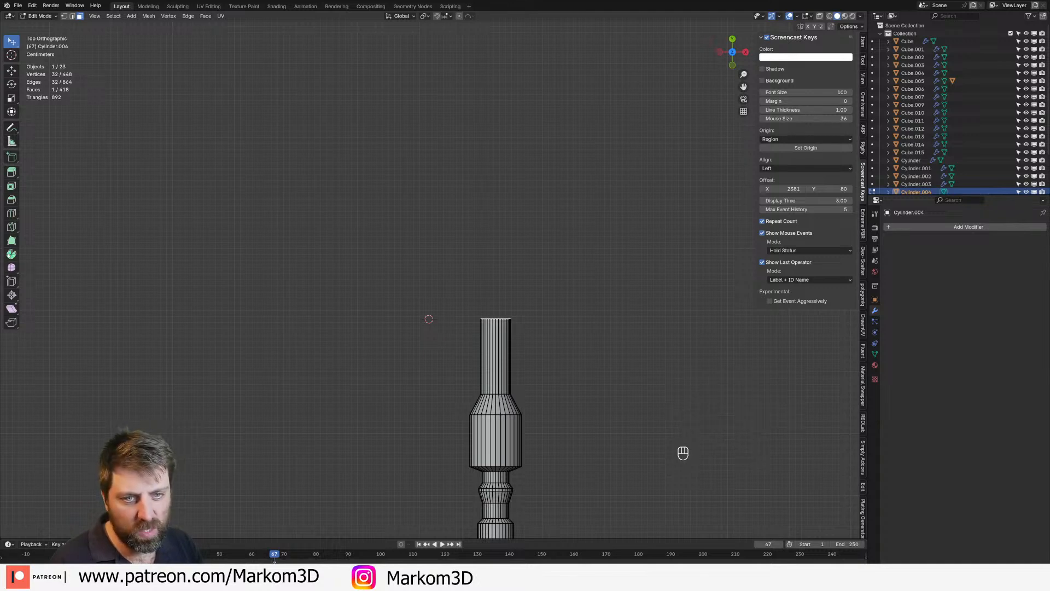
click(10, 255)
drag(480, 269, 434, 267)
key(e)
click(392, 190)
Select the edge loop at the large body's rear shoulder and move it slightly along Y
key(Tab)
scroll(473, 351, down, 3)
middle_drag(474, 352, 515, 405)
scroll(501, 353, up, 2)
key(Tab)
key(2)
alt+click(439, 409)
key(g)
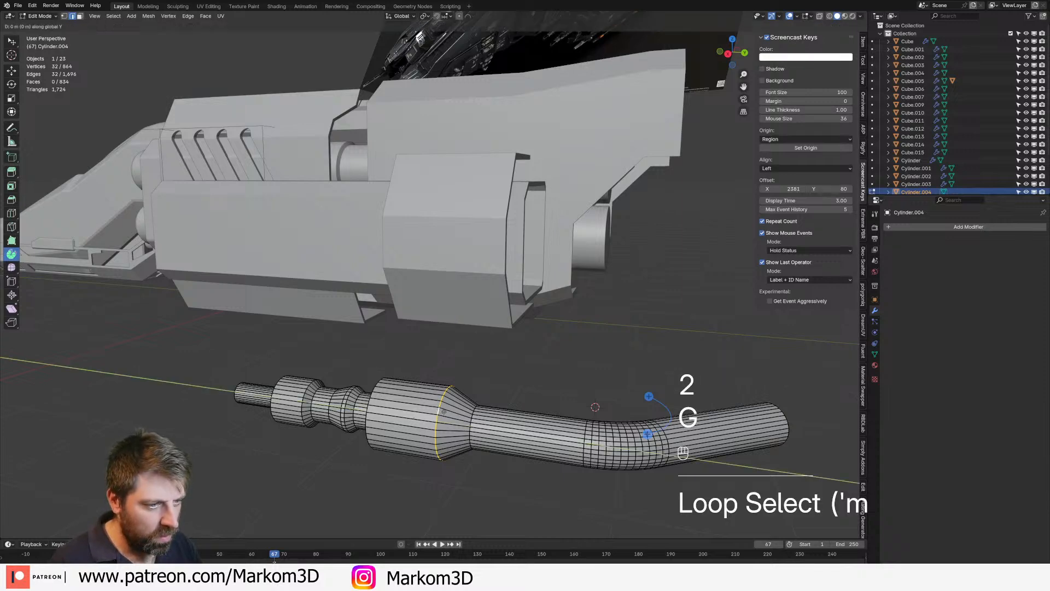
shift+click(445, 411)
key(Tab)
scroll(486, 432, down, 6)
middle_drag(486, 431, 501, 348)
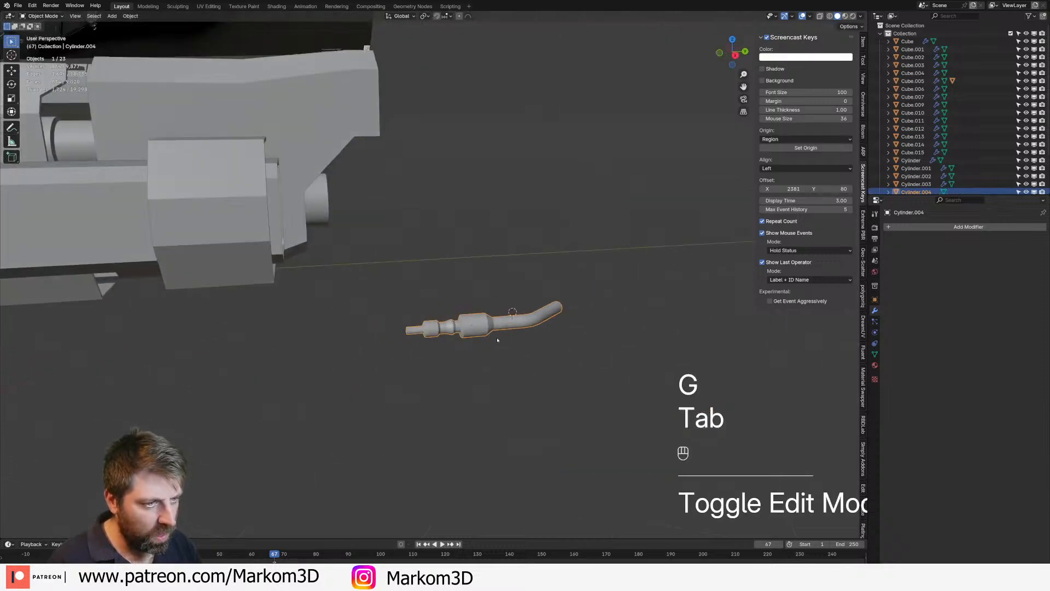
Move the bent pipe part from its modelling spot over to the side of the hull in top view
key(KP_7)
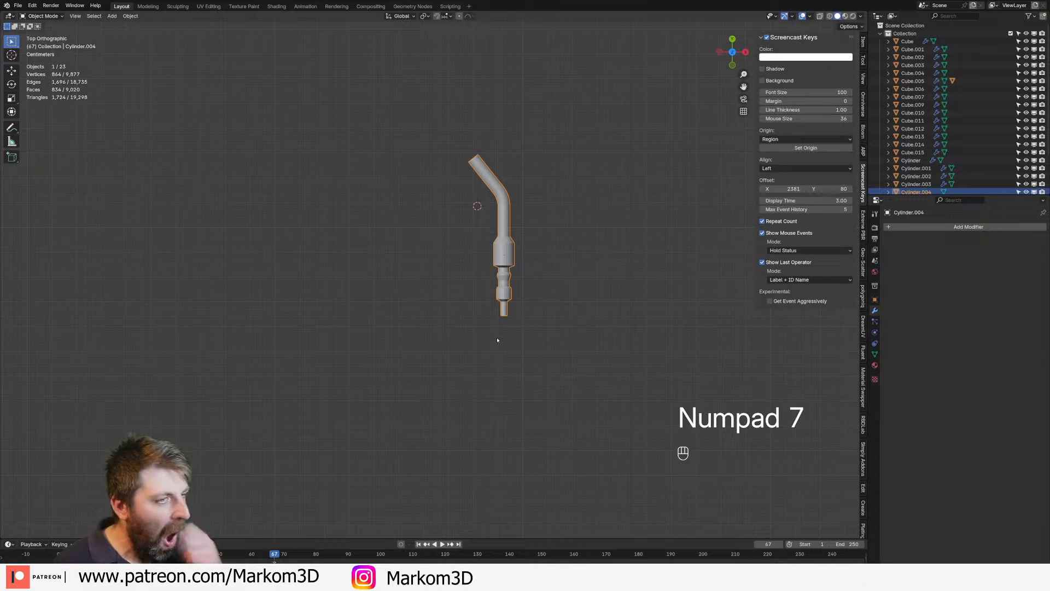
scroll(509, 343, down, 3)
shift+middle_drag(517, 335, 631, 305)
scroll(630, 305, down, 3)
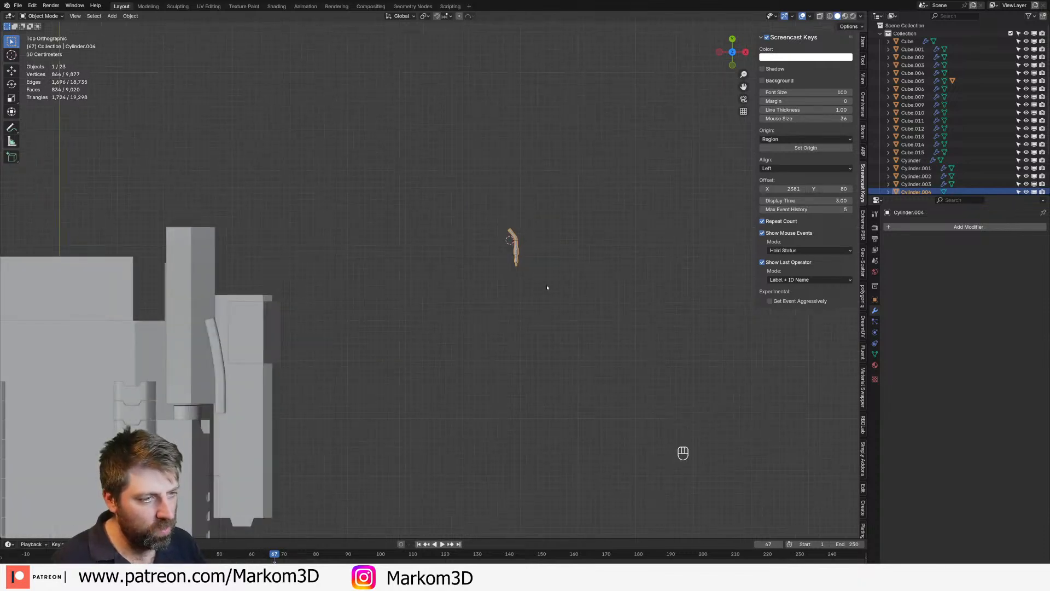
shift+middle_drag(538, 288, 544, 238)
key(g)
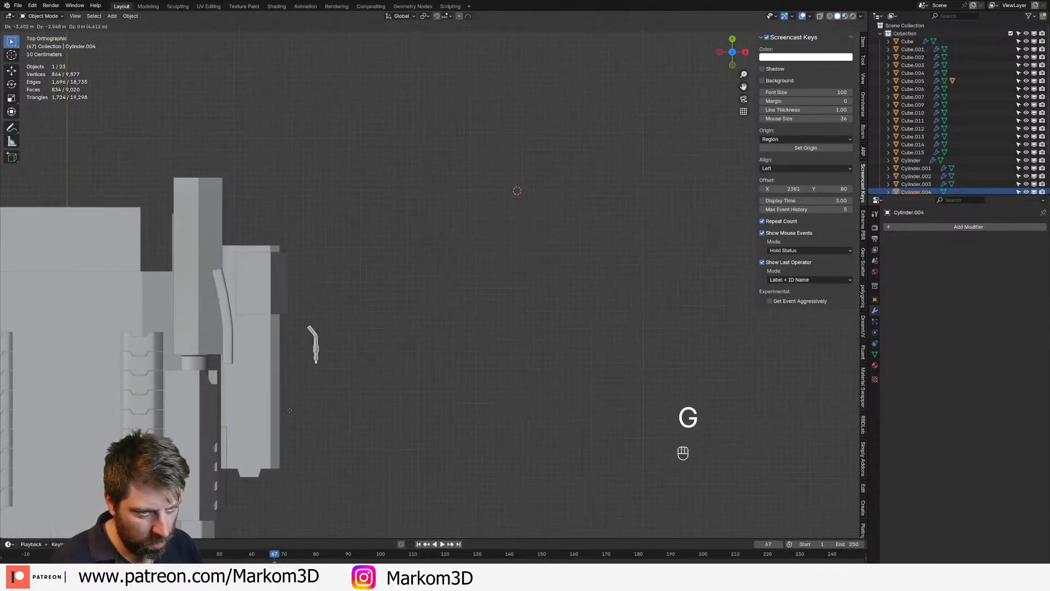
click(233, 416)
Scale the pipe part down in wireframe and move it to the outer edge of the gap's cylinder
shift+middle_drag(305, 370, 497, 264)
scroll(490, 271, up, 4)
key(z)
click(424, 280)
shift+middle_drag(435, 288, 523, 328)
scroll(523, 328, up, 2)
key(s)
click(503, 309)
key(g)
click(520, 289)
Fine-tune the pipe part's position between the two flanges of the cylinder
scroll(492, 305, down, 4)
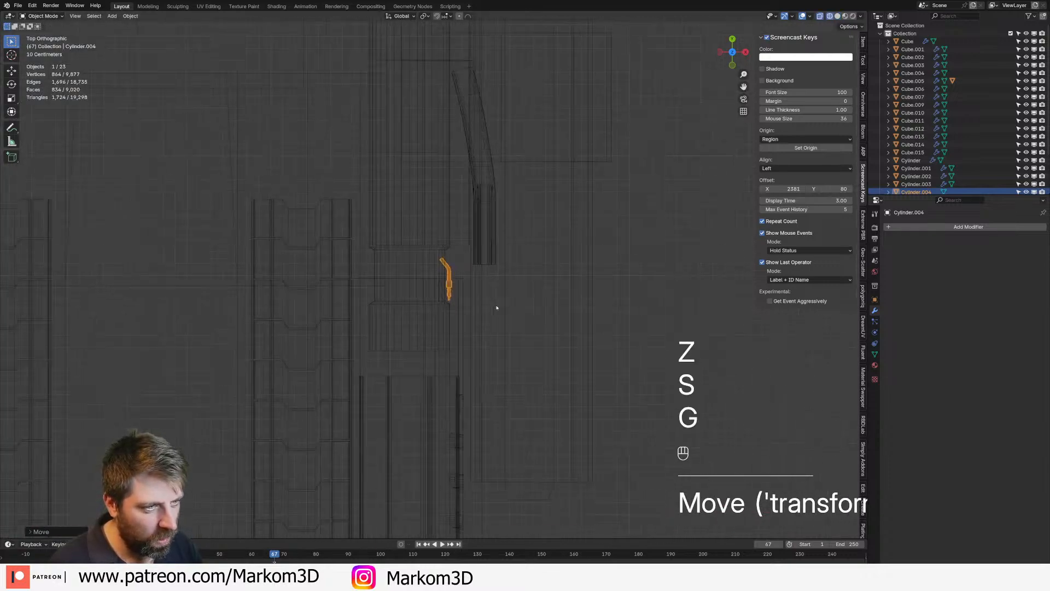
scroll(517, 303, up, 4)
shift+middle_drag(467, 318, 429, 300)
key(g)
click(468, 292)
scroll(491, 284, up, 3)
scroll(429, 300, up, 3)
Spin the thin tip's end loop inward towards the cylinder and extrude a straight section from the bend
key(Tab)
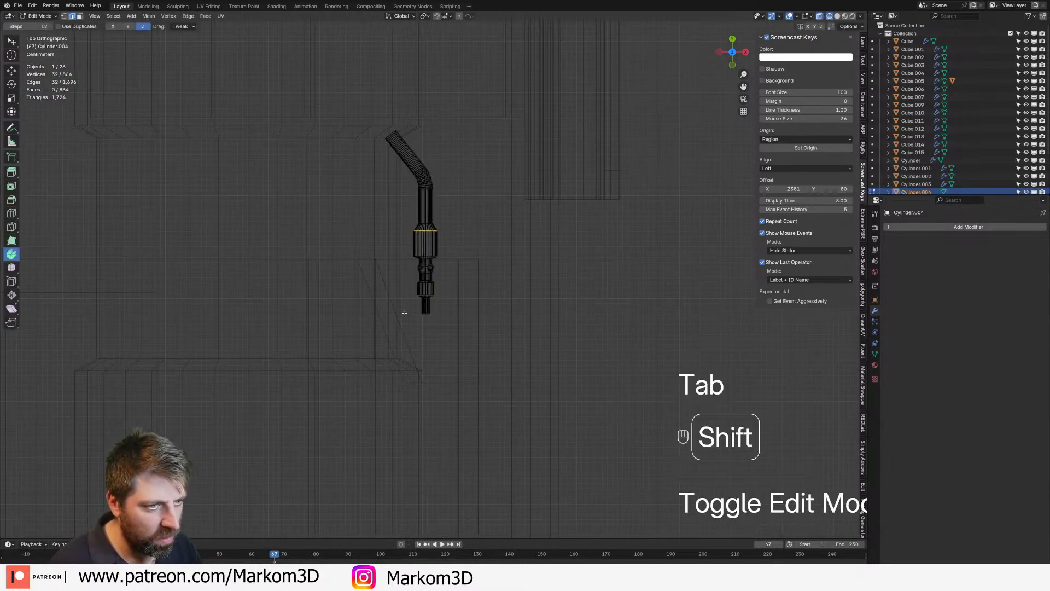
click(423, 318)
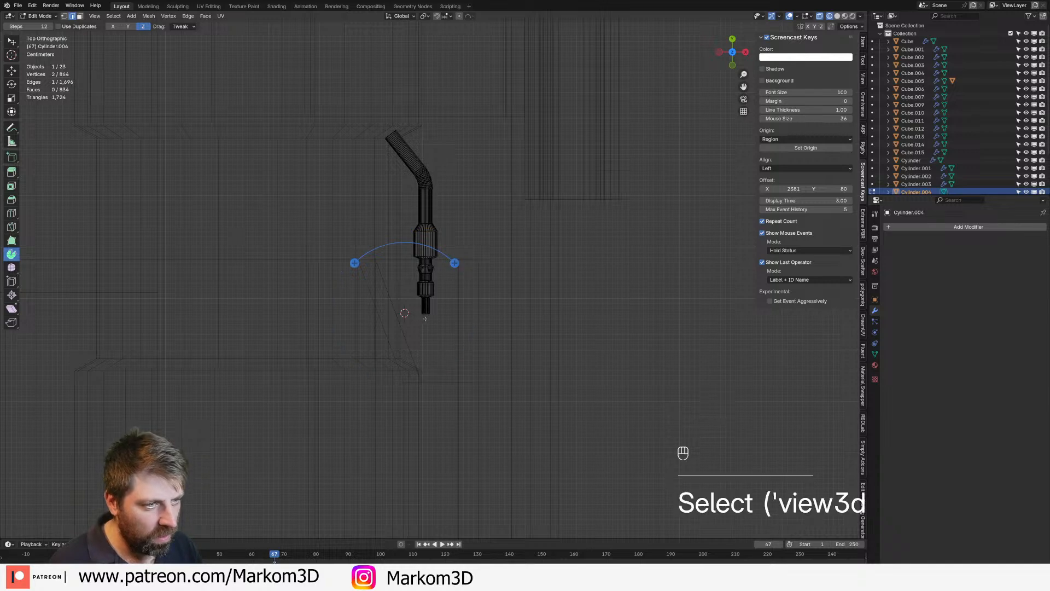
alt+click(426, 314)
drag(426, 315, 455, 329)
key(e)
click(424, 347)
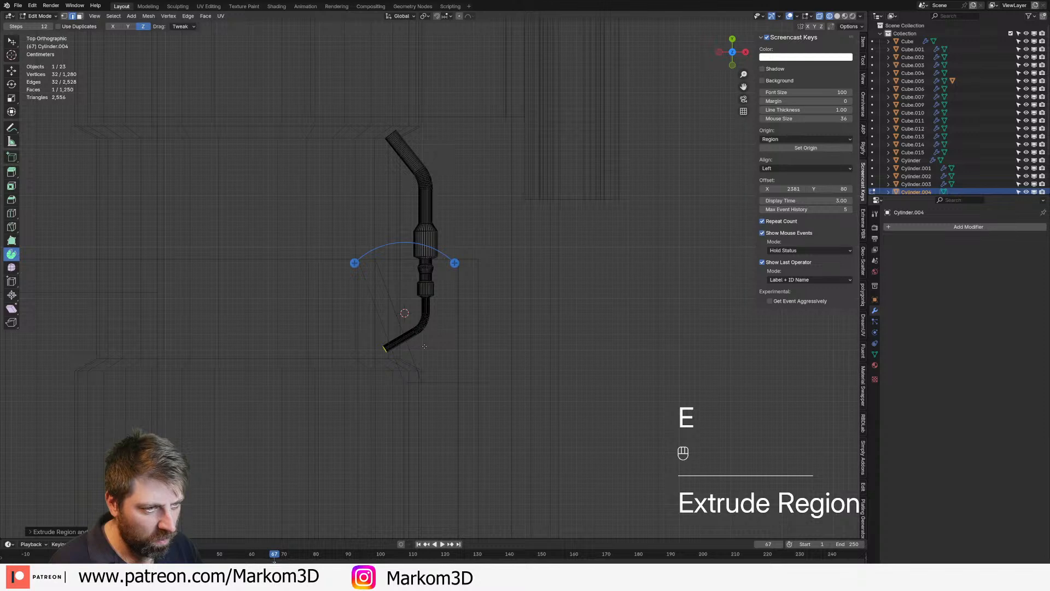
Select the entire pipe mesh, then scale and move it to fit between the cylinder's flanges
key(ctrl+l)
key(g)
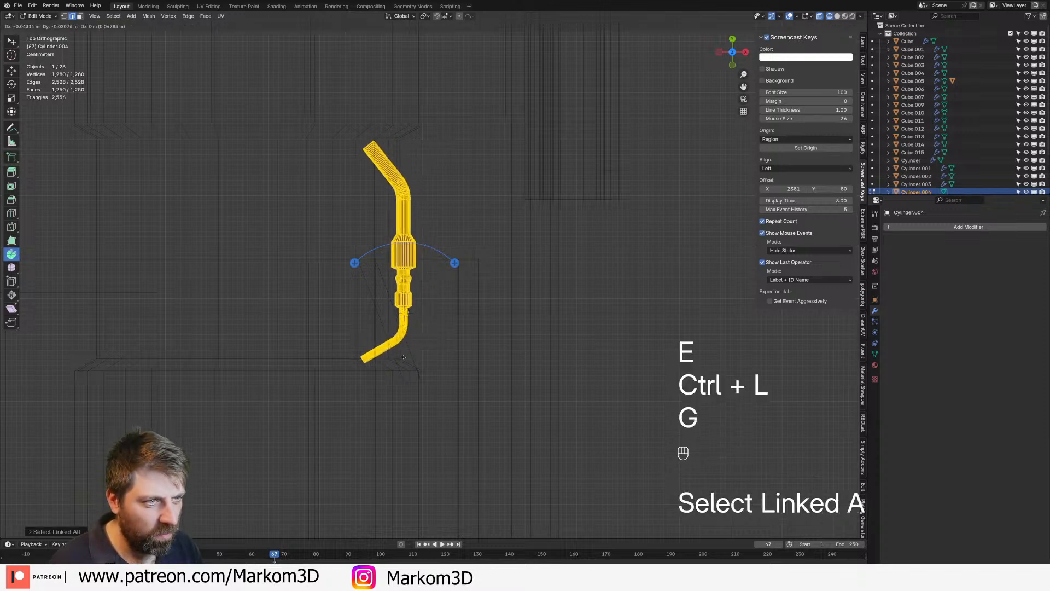
click(406, 350)
key(s)
click(432, 352)
key(g)
click(454, 354)
key(s)
click(474, 355)
key(g)
click(475, 358)
key(s)
click(478, 363)
key(g)
click(482, 366)
Return to solid shading and raise the pipe along Z onto the side of the upper cylinder
key(z)
click(539, 368)
middle_drag(538, 368, 446, 292)
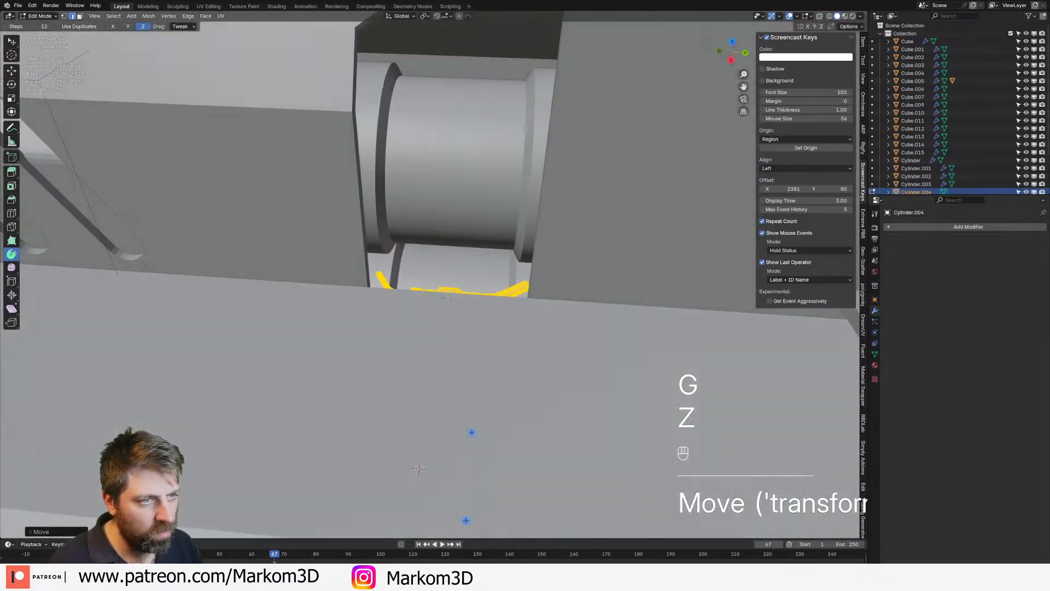
key(g)
key(z)
click(442, 222)
Snap the 3D cursor to the centre of the upper cylinder and reselect the pipe part
key(Tab)
click(479, 189)
key(Tab)
key(shift+s)
click(471, 225)
key(Tab)
click(473, 226)
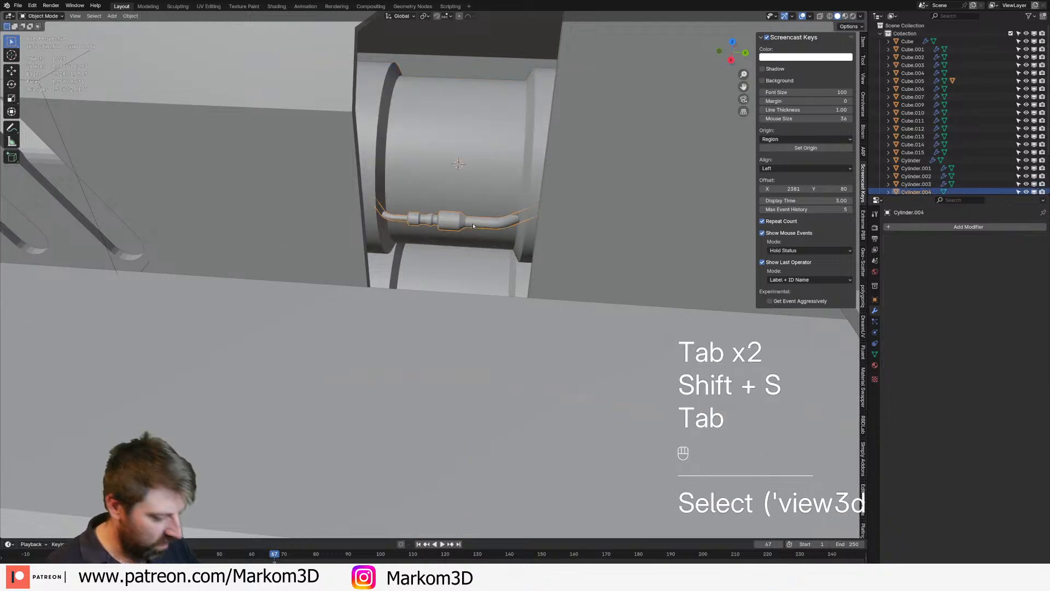
Move the pipe mesh along Z in back wireframe view to line it up with the upper cylinder's centre
key(KP_3)
key(KP_1)
key(ctrl+KP_1)
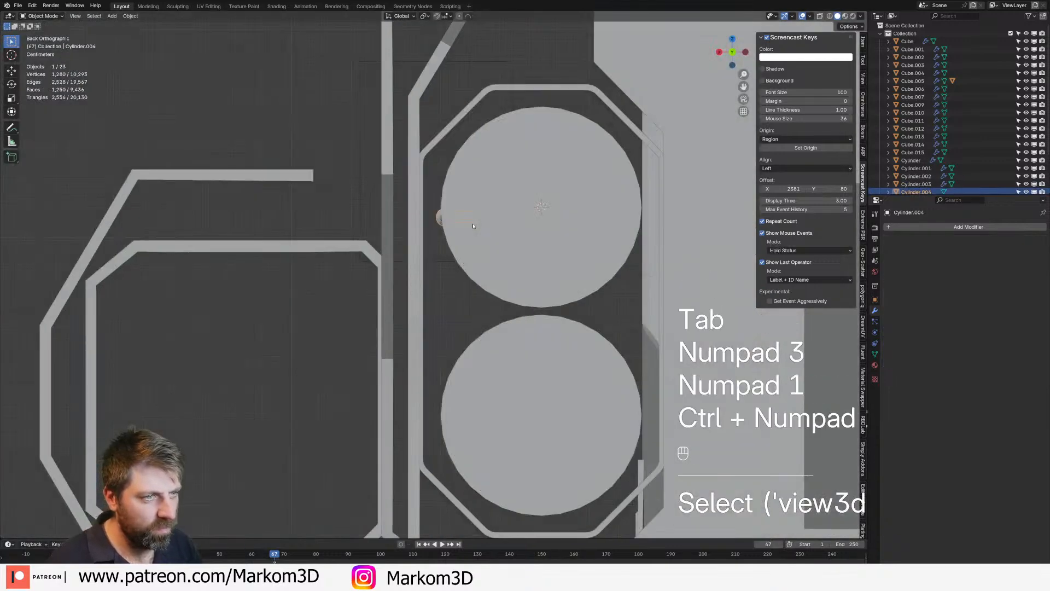
key(z)
key(Tab)
key(g)
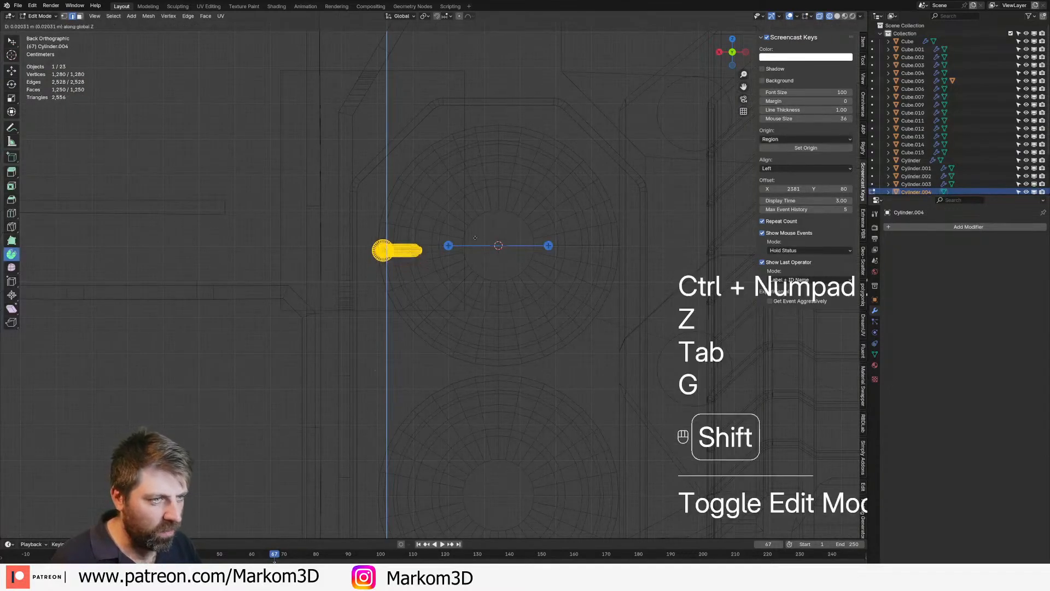
shift+click(483, 190)
scroll(481, 273, down, 2)
shift+middle_drag(476, 292, 463, 301)
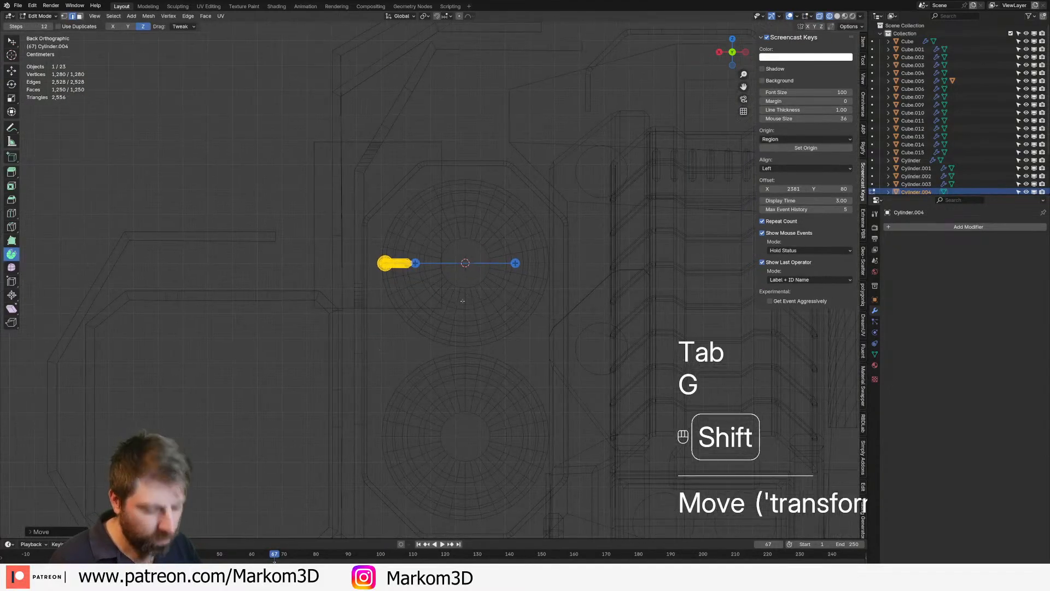
Try to duplicate the pipe and rotate the copy 180° about its own median point
key(shift+d)
right_click(443, 352)
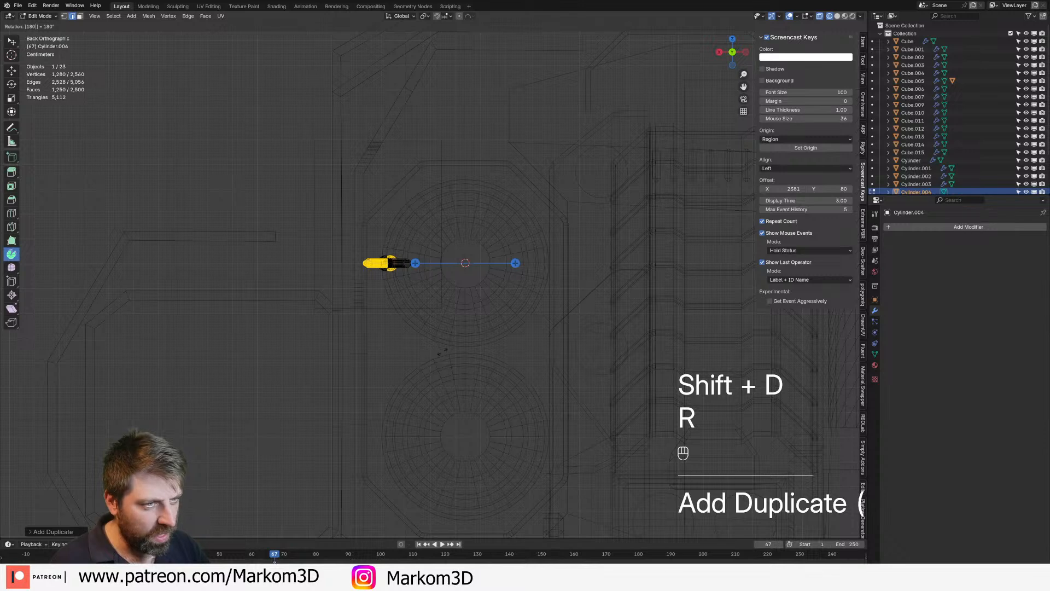
key(ctrl+z)
Set the transform pivot point to 3D Cursor and duplicate the pipe with a 180° rotation around the cylinder
click(426, 15)
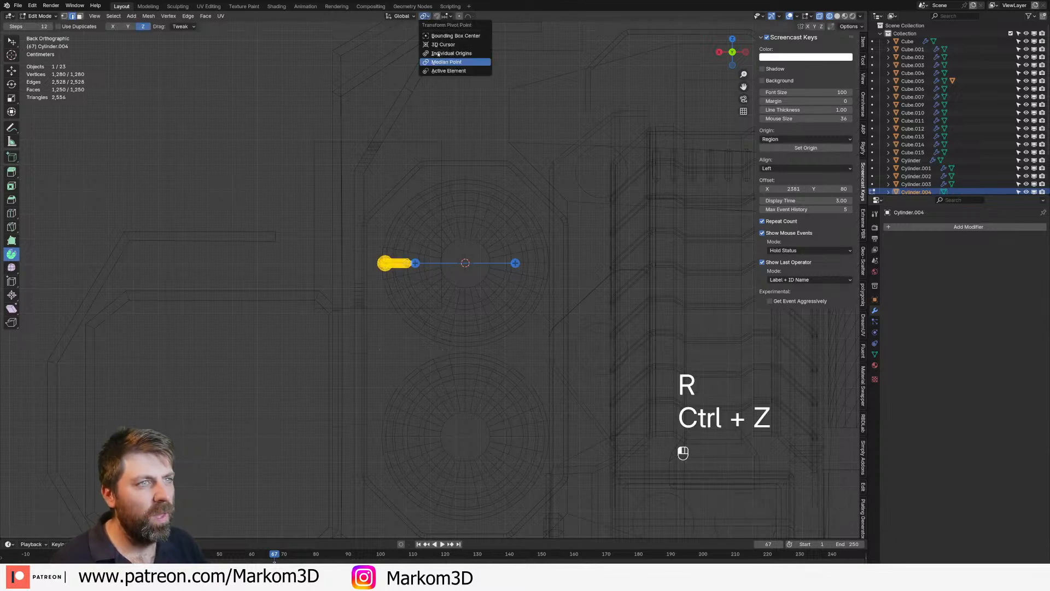
click(442, 44)
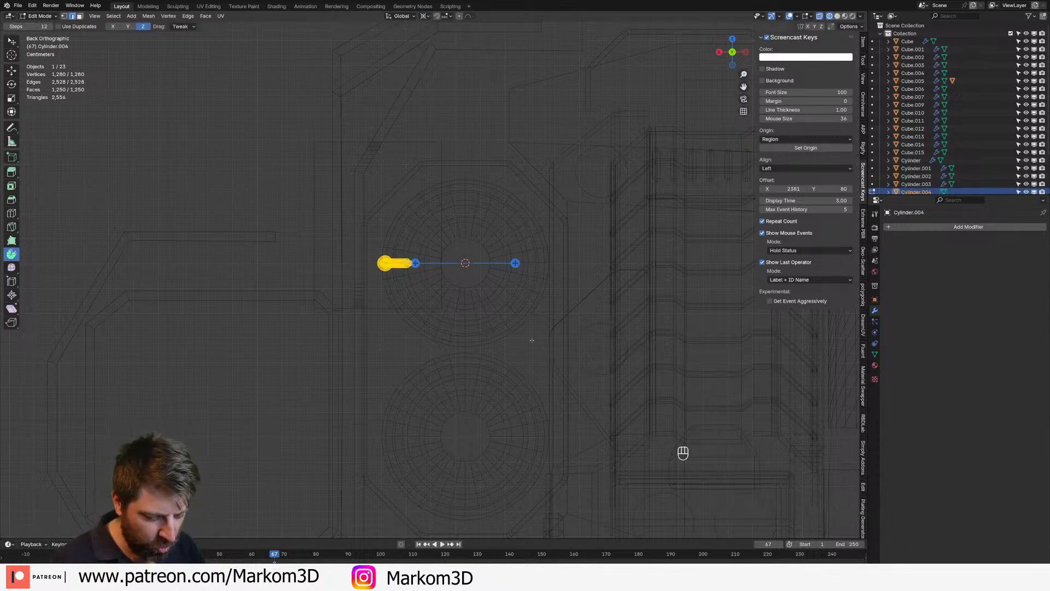
key(g)
right_click(551, 363)
key(shift+d)
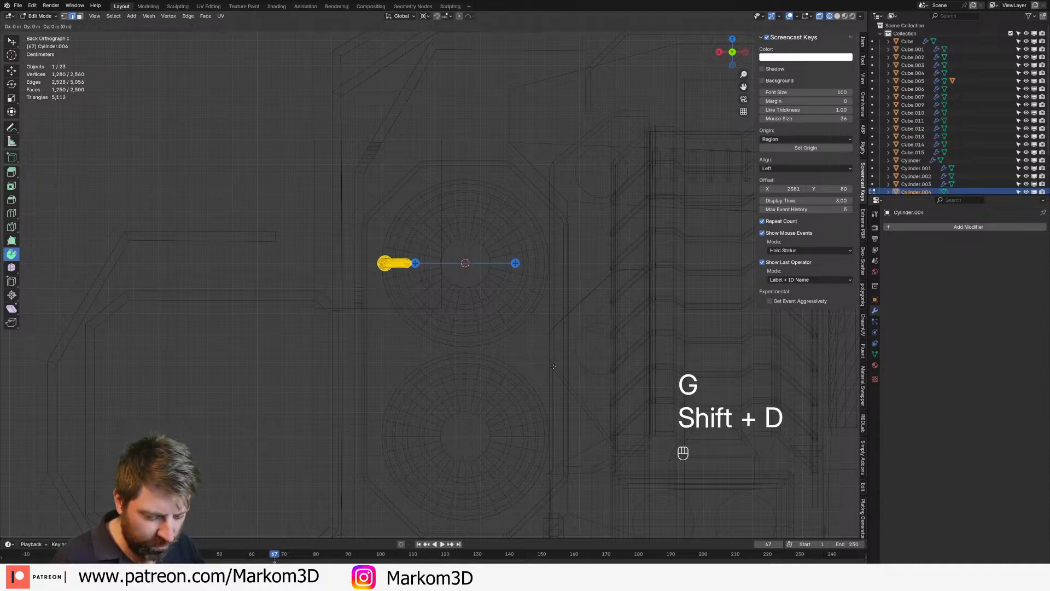
key(Return)
Select both pipes and duplicate them with a 90° rotation around the 3D cursor
key(a)
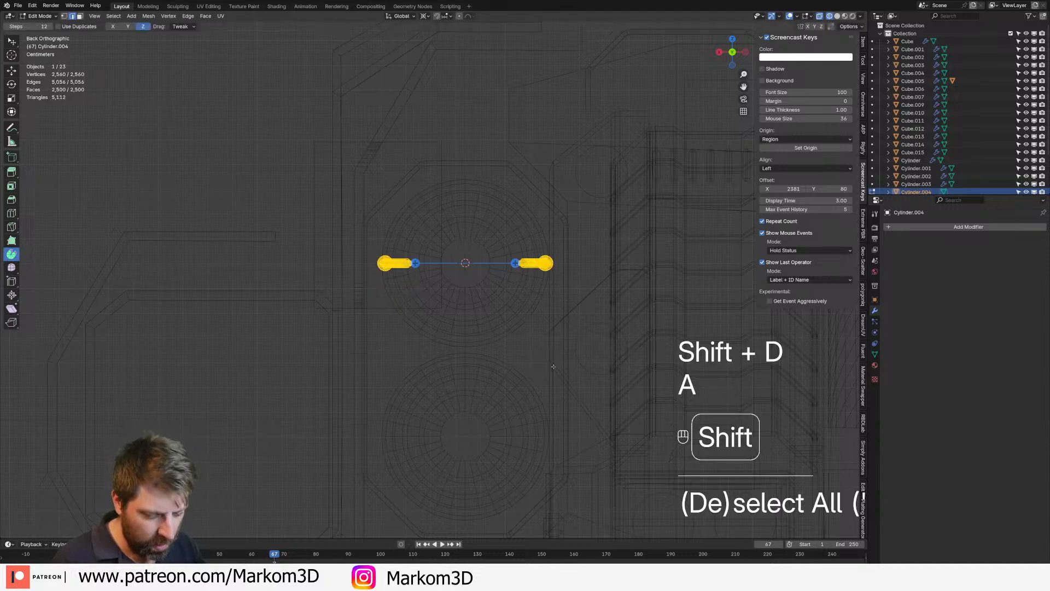
key(shift+d)
key(r)
key(9)
key(0)
click(552, 367)
Try to duplicate all four pipes with a 45° rotation around the cylinder, and undo it
key(a)
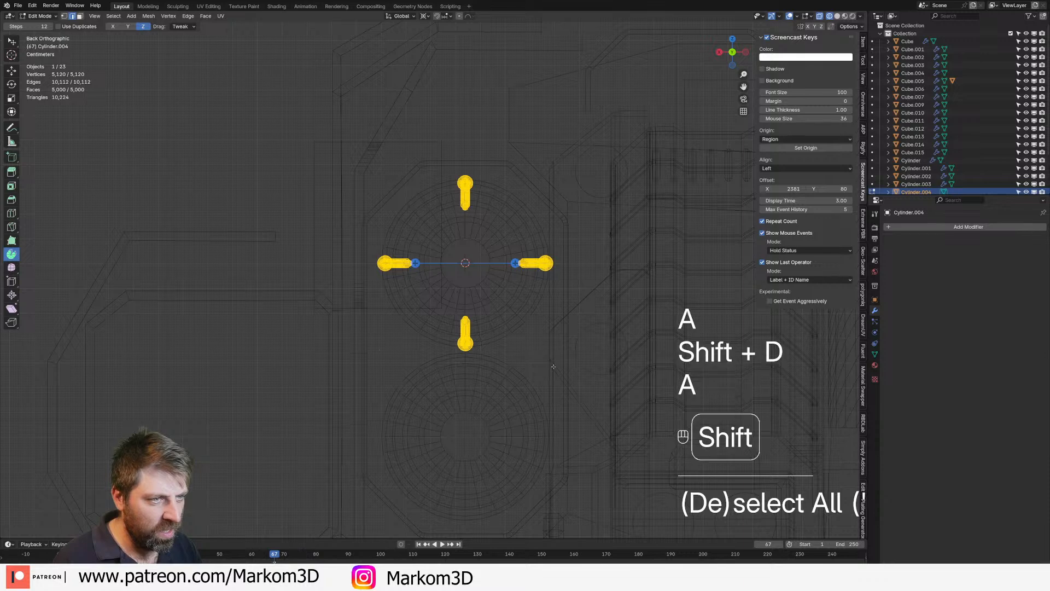
key(shift+d)
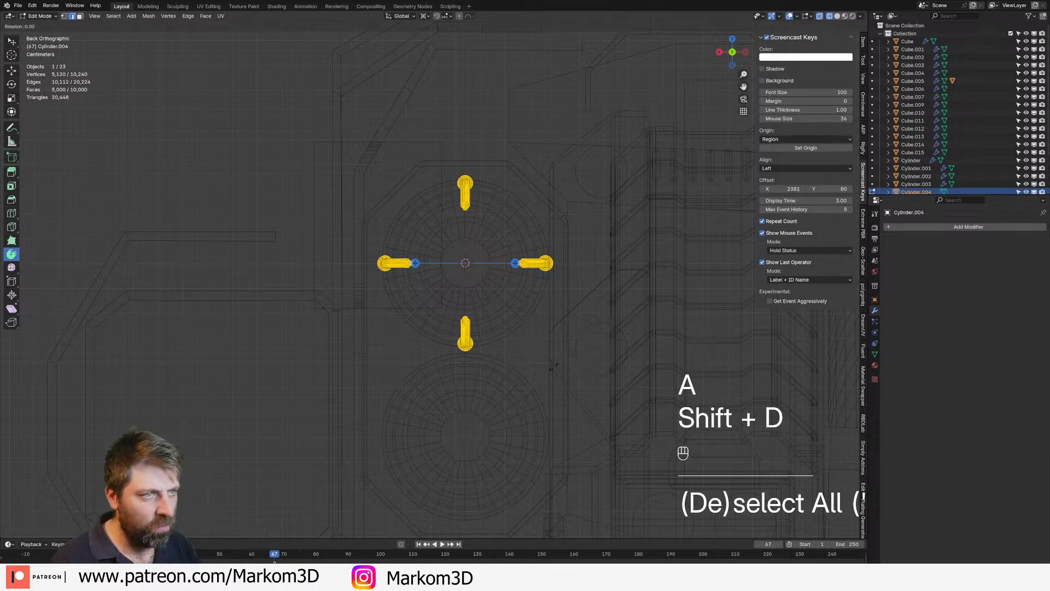
key(4)
key(5)
click(554, 366)
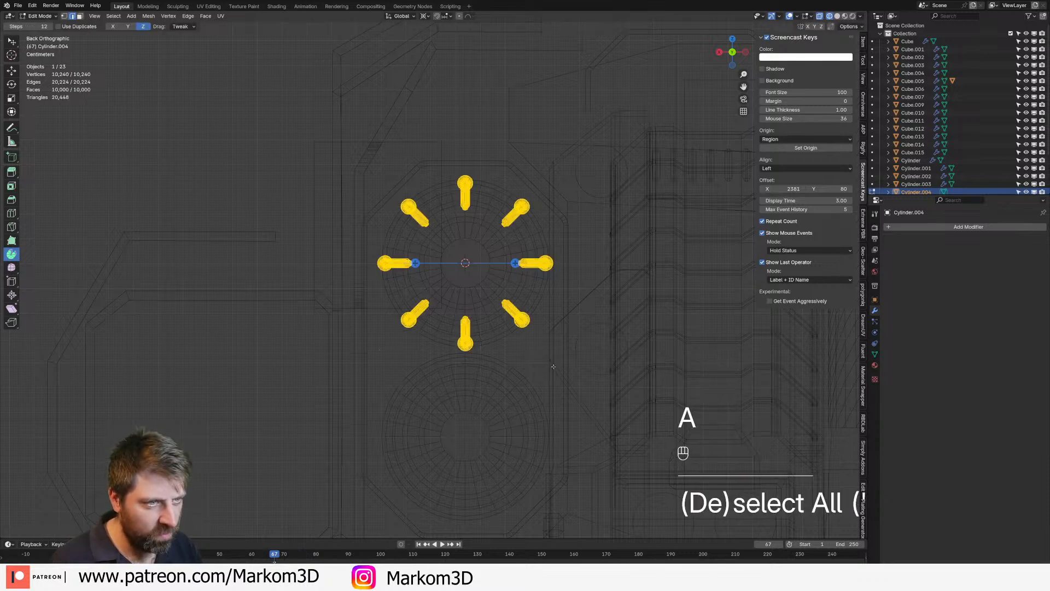
key(ctrl+z)
key(ctrl+z)
Duplicate the four pipes with a 60° rotation around the 3D cursor
key(shift+d)
key(4)
key(5)
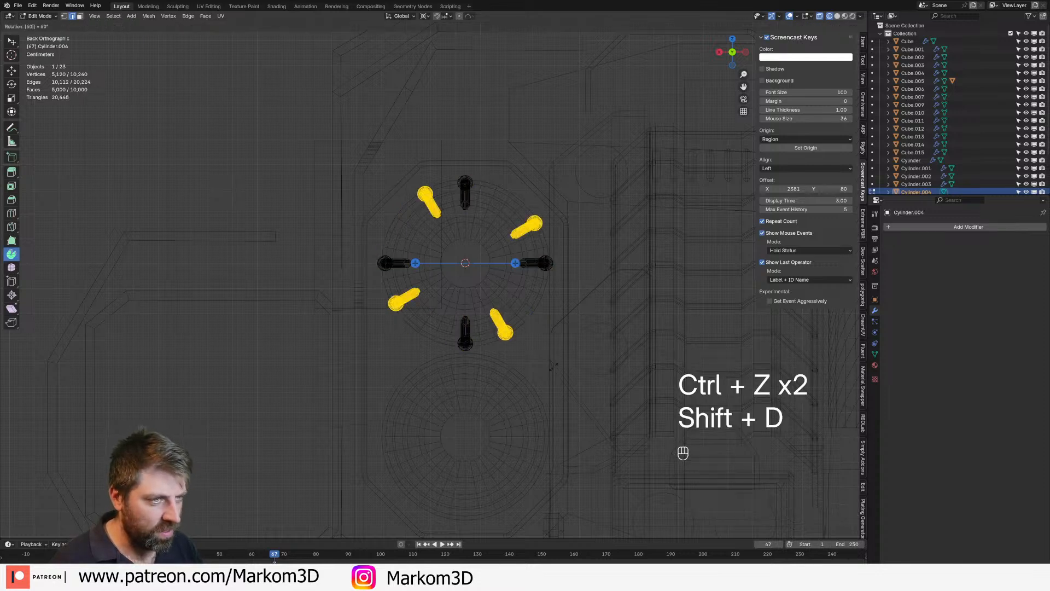
click(553, 366)
Duplicate the four selected pipes once more with another 60° rotation around the 3D cursor
key(shift+d)
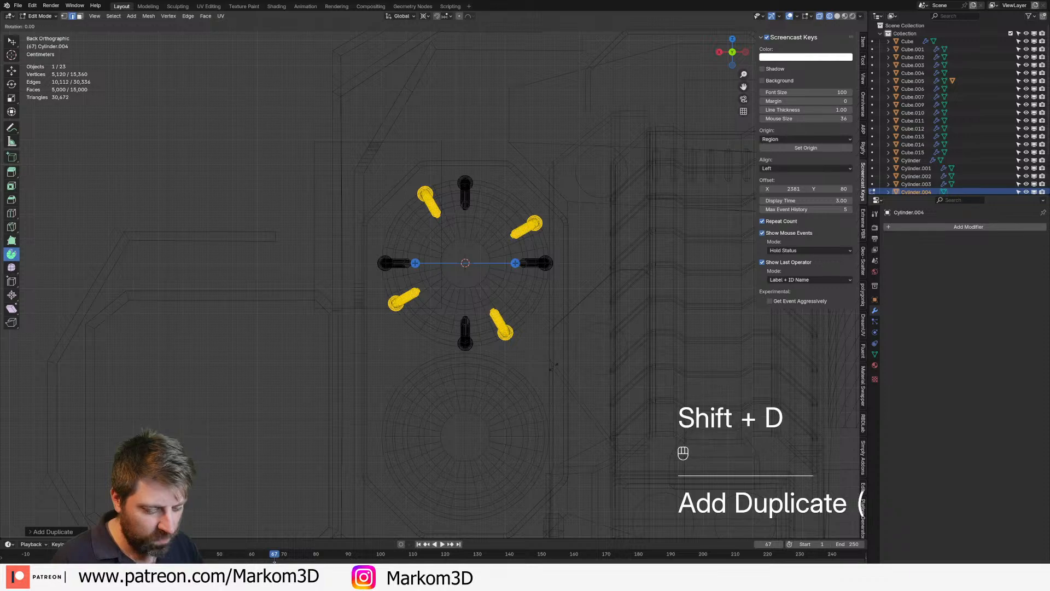
key(3)
key(0)
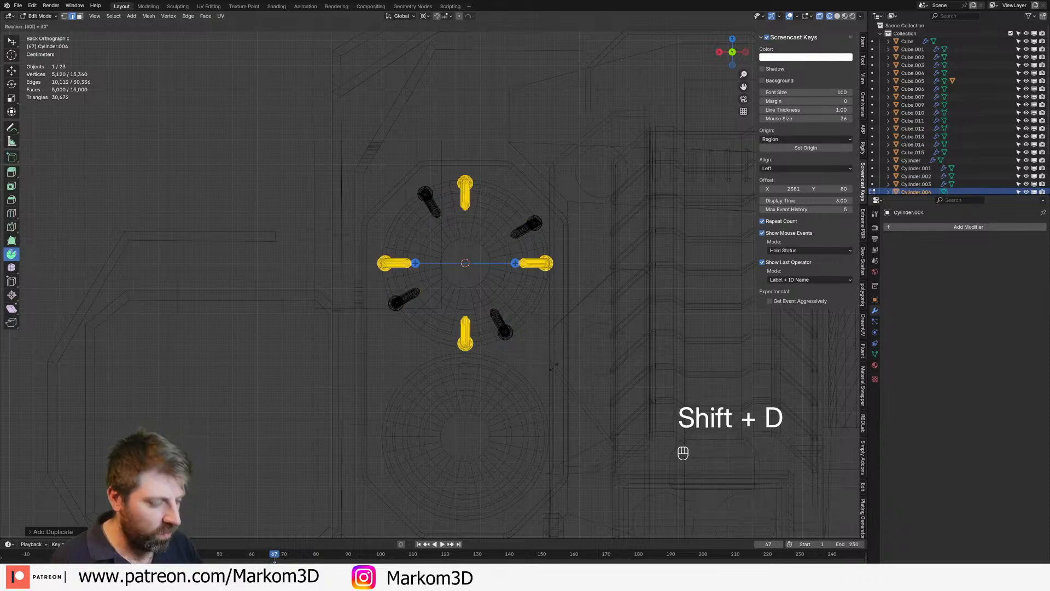
key(BackSpace)
key(BackSpace)
key(6)
key(0)
click(554, 366)
Return to solid shading, leave mesh editing of the pipes and select the cylinder they surround
middle_drag(470, 355, 563, 352)
key(z)
click(613, 352)
key(Tab)
scroll(420, 329, up, 4)
middle_drag(361, 339, 418, 315)
scroll(416, 274, up, 4)
shift+middle_drag(413, 247, 446, 256)
click(440, 261)
scroll(441, 261, down, 2)
key(Tab)
scroll(440, 261, up, 2)
scroll(446, 257, up, 1)
key(Tab)
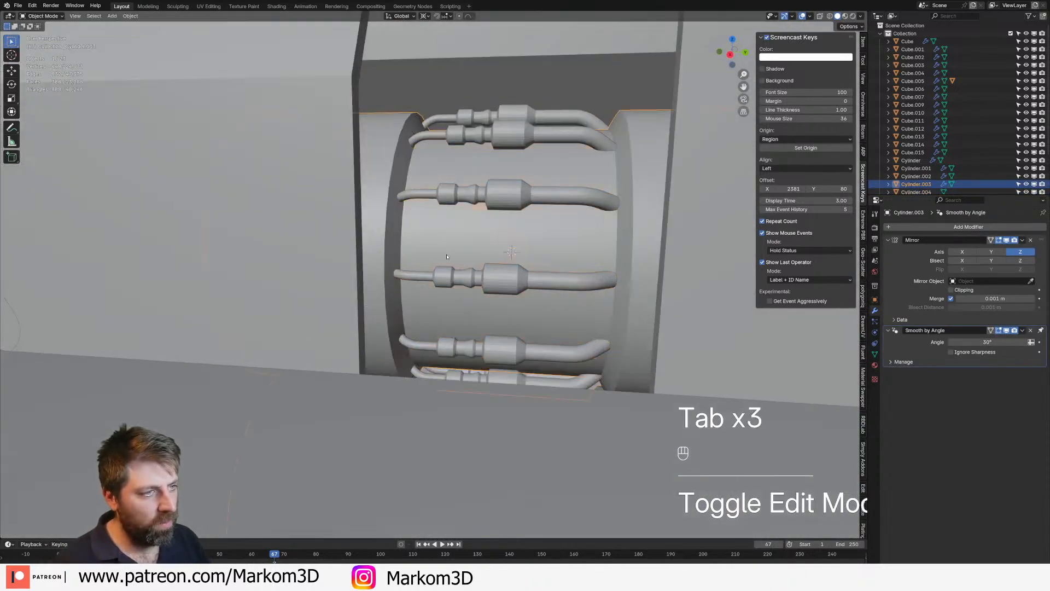
Reselect the cylinder beneath the pipes and open its mesh for editing
click(496, 195)
right_click(495, 196)
click(496, 195)
middle_drag(495, 195, 493, 296)
click(493, 284)
click(499, 300)
key(Tab)
scroll(501, 300, down, 3)
scroll(493, 296, up, 2)
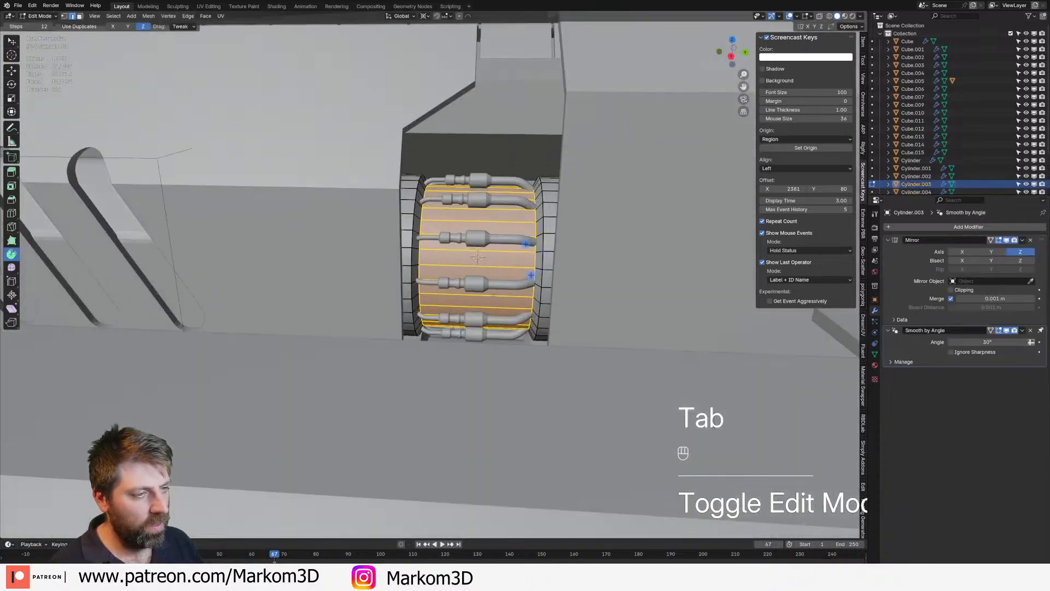
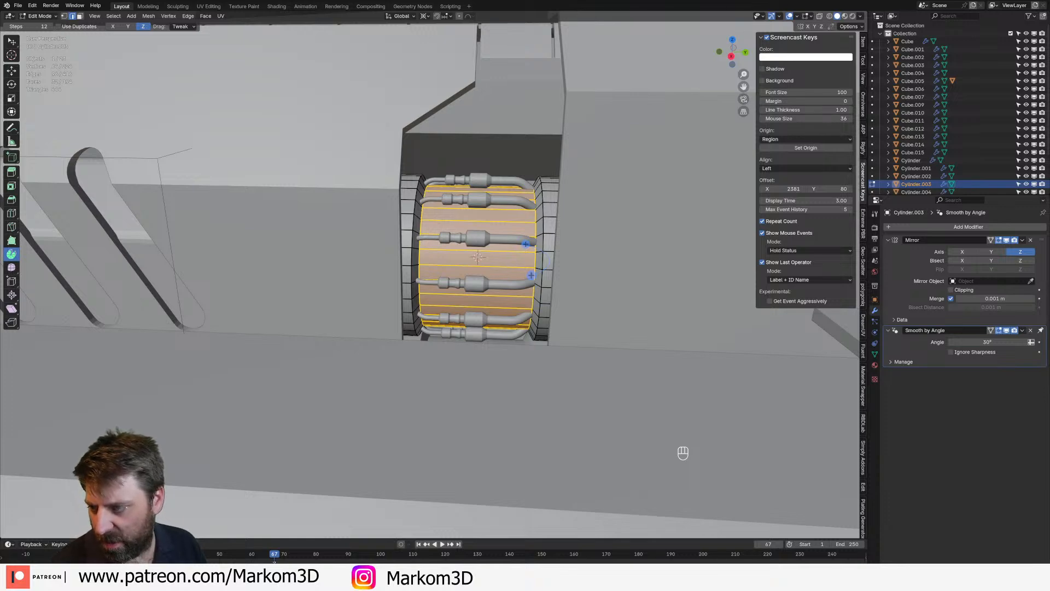
Switch to Discord and examine the rocket engine image posted in the showcase channel, and return to Blender
key(alt+Tab)
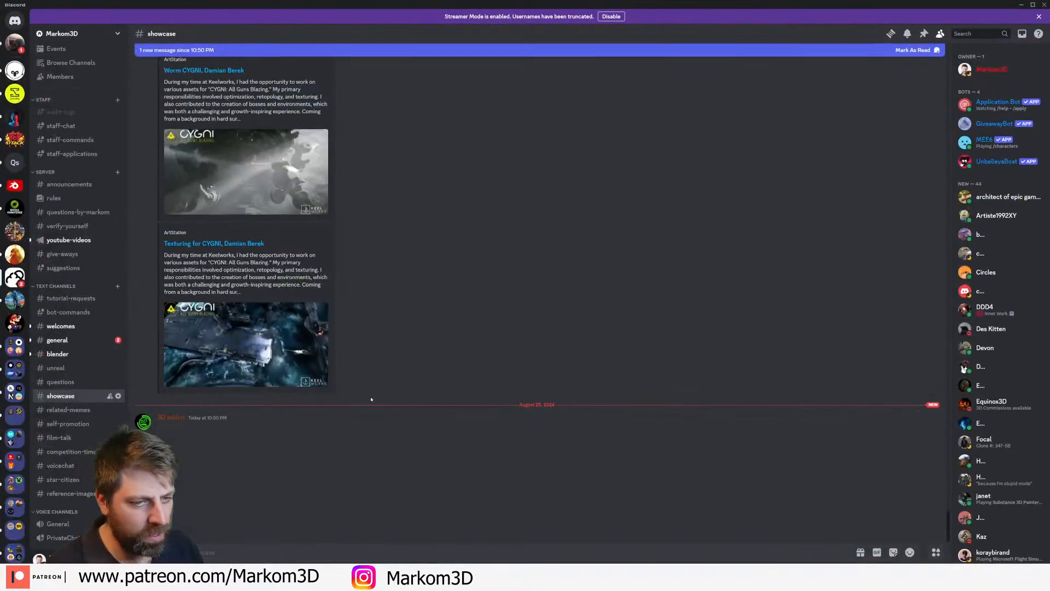
click(338, 474)
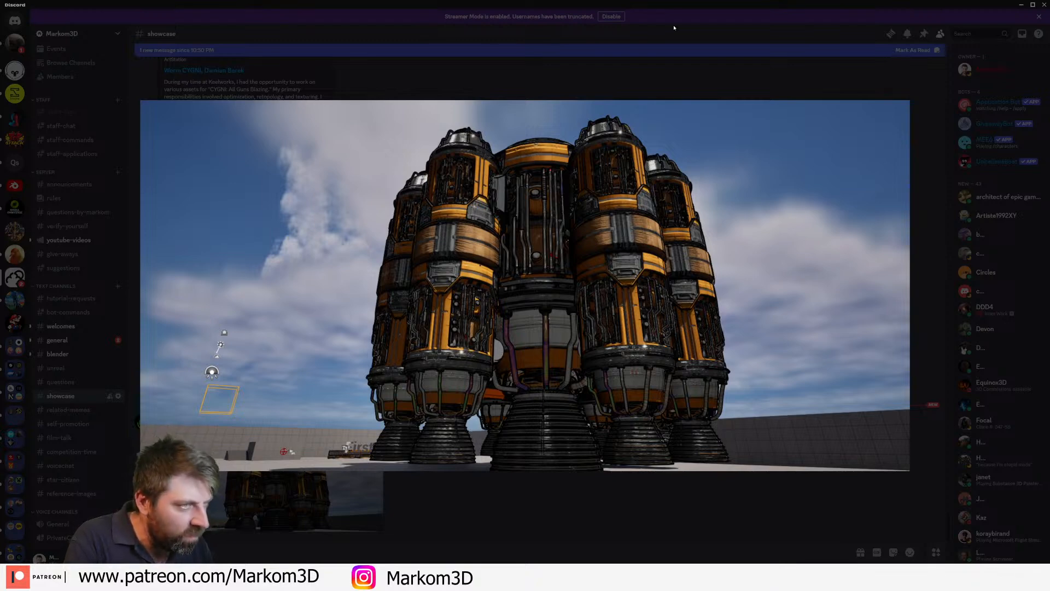
drag(680, 7, 680, 0)
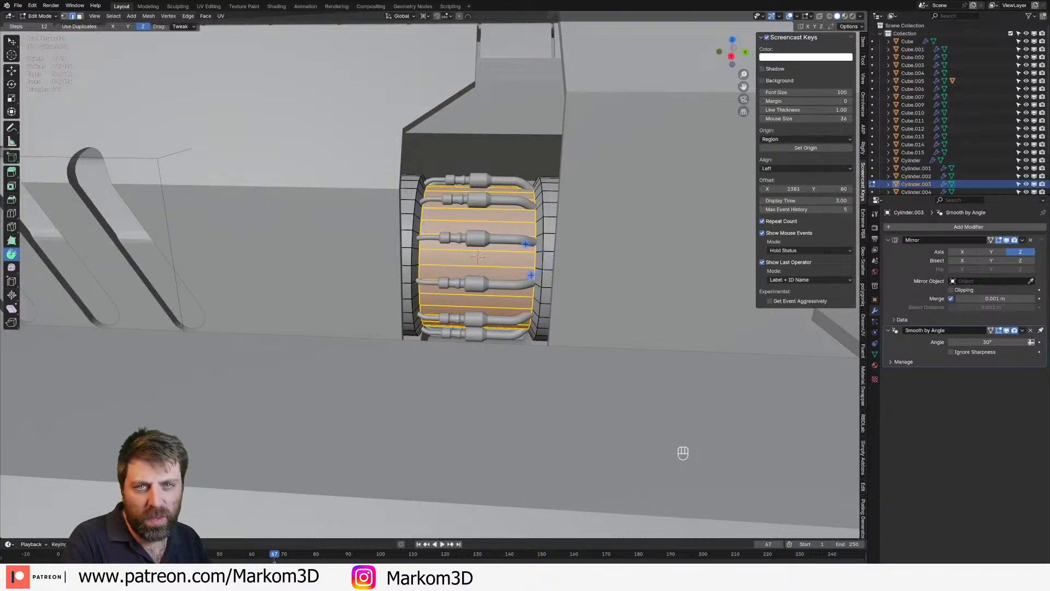
scroll(533, 261, up, 3)
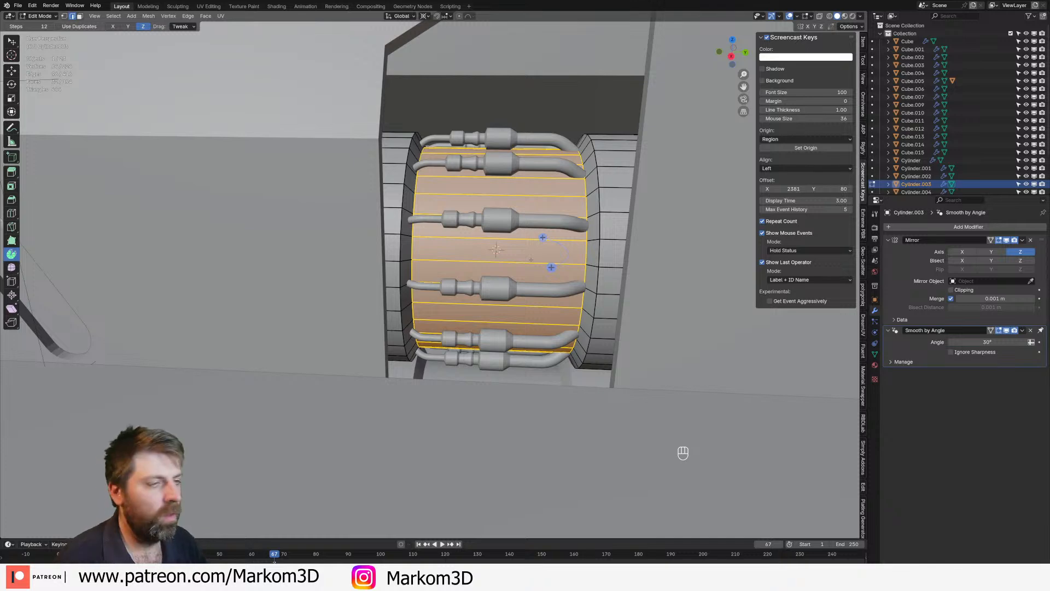
scroll(531, 260, down, 3)
scroll(530, 259, down, 3)
key(Tab)
scroll(504, 254, up, 5)
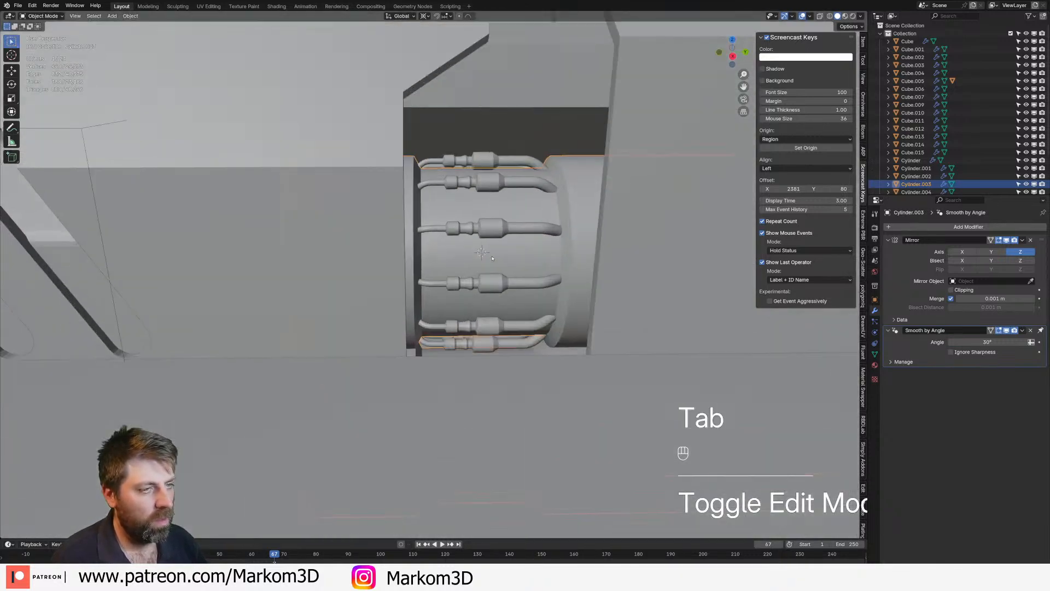
key(Tab)
scroll(536, 249, up, 3)
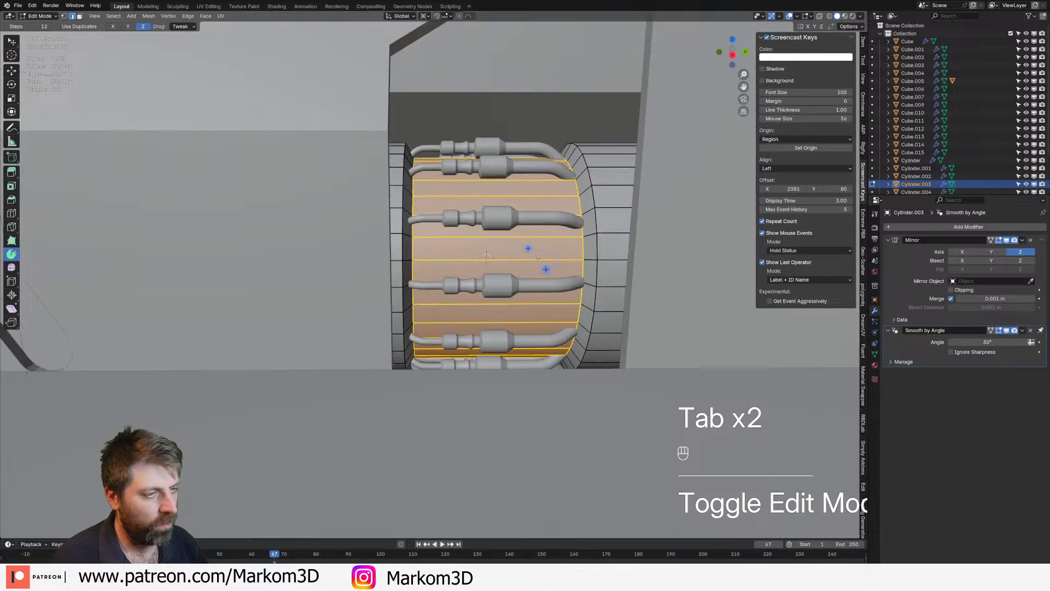
scroll(527, 252, down, 2)
Duplicate the face loop forming the side wall of the cylinder's recess and scale the copy onto the cylinder's middle
key(3)
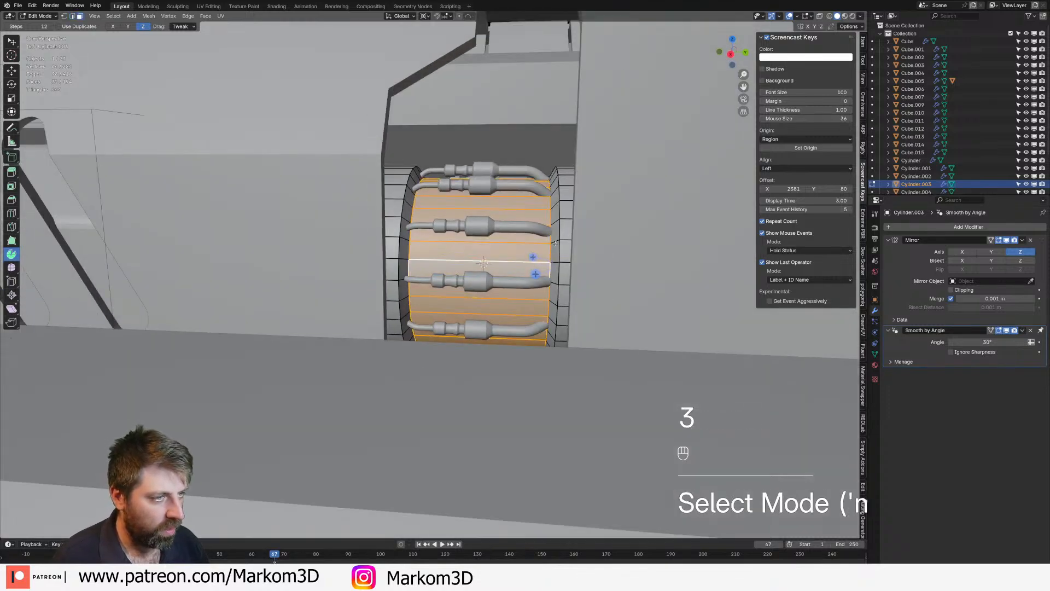
alt+click(540, 266)
middle_drag(540, 266, 539, 292)
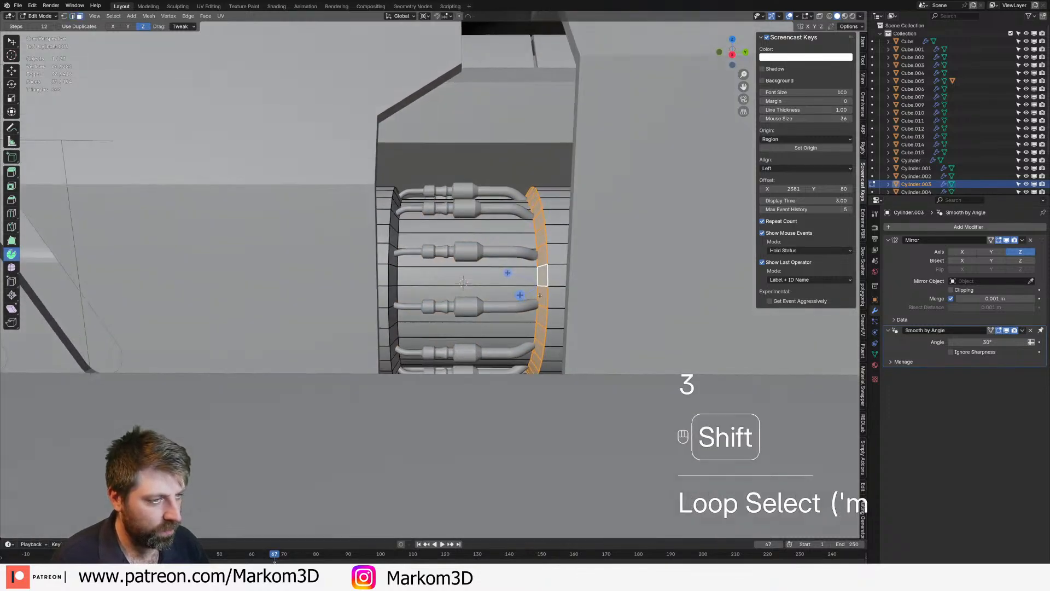
key(shift+d)
key(s)
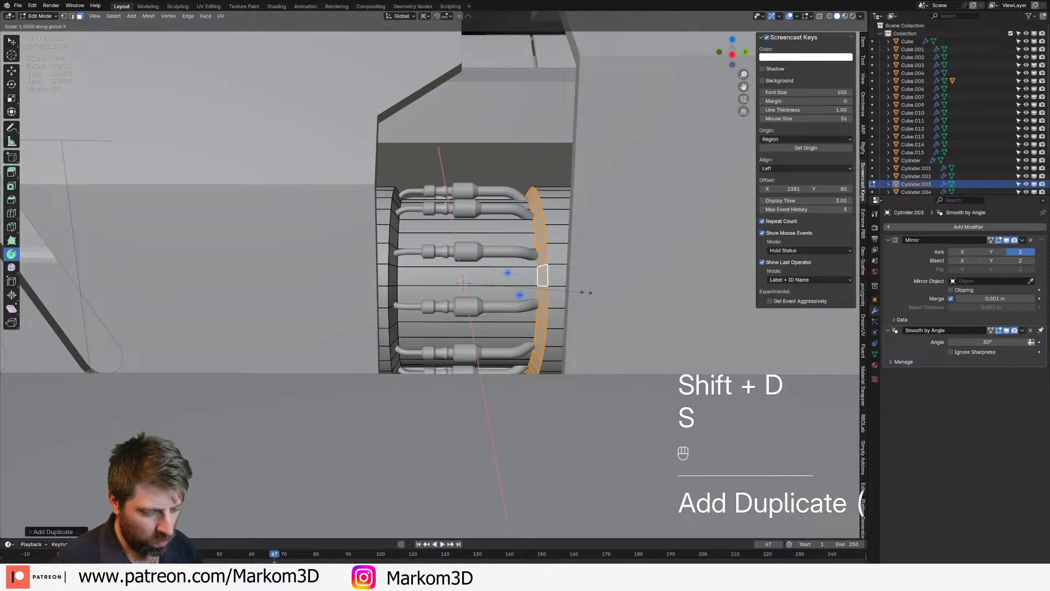
click(467, 281)
middle_drag(580, 290, 543, 303)
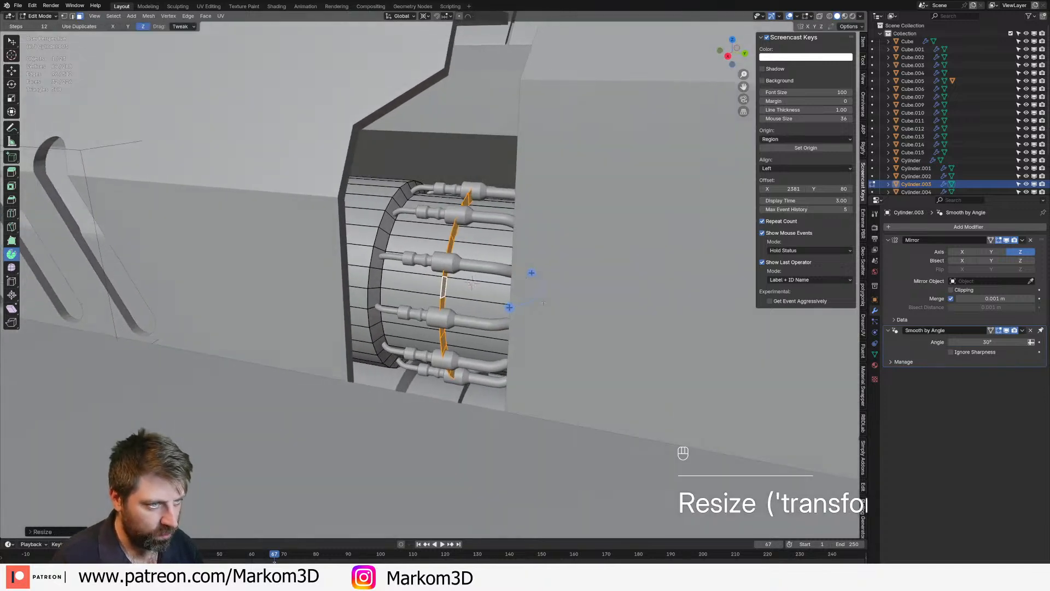
Scale up the outer edge loop of the duplicated ring beyond the pipes, and set the transform pivot point to Median Point
key(2)
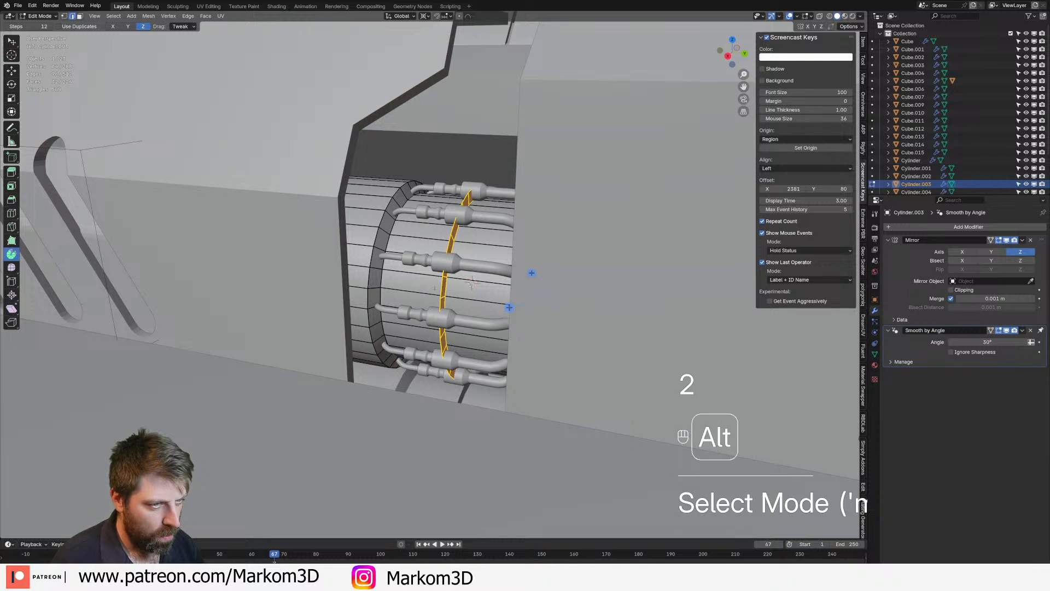
alt+click(457, 305)
key(s)
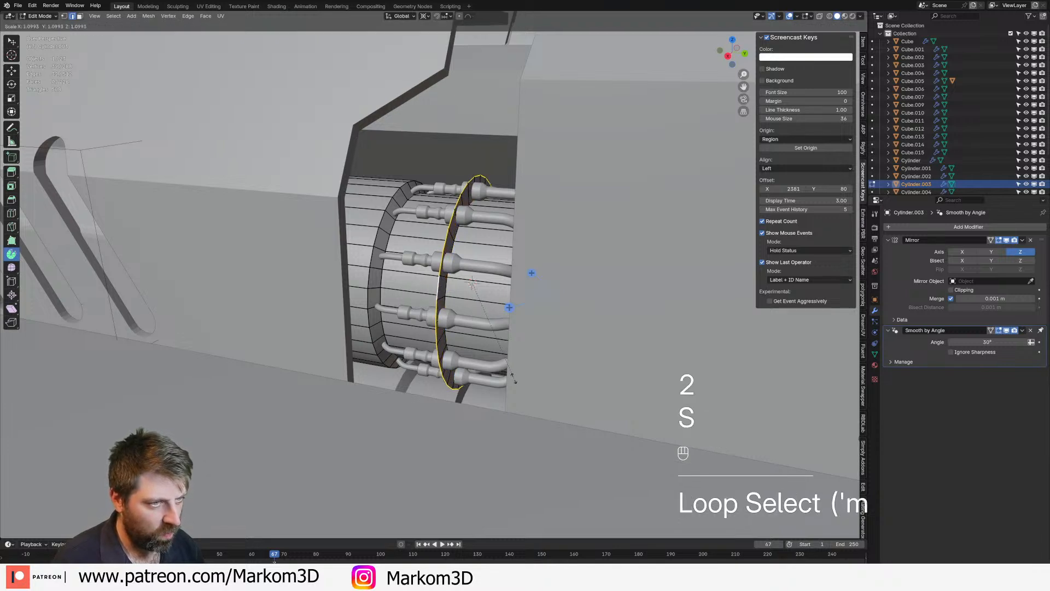
click(513, 382)
click(425, 17)
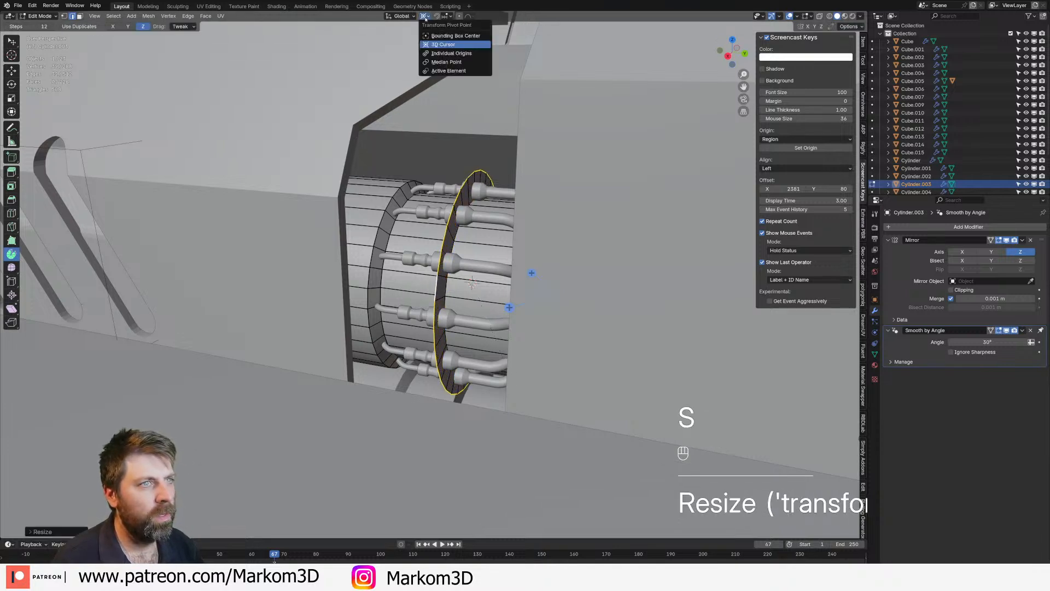
click(438, 61)
Select the whole linked ring and move it along the Y axis out behind the ship's hull
scroll(469, 299, down, 5)
key(a)
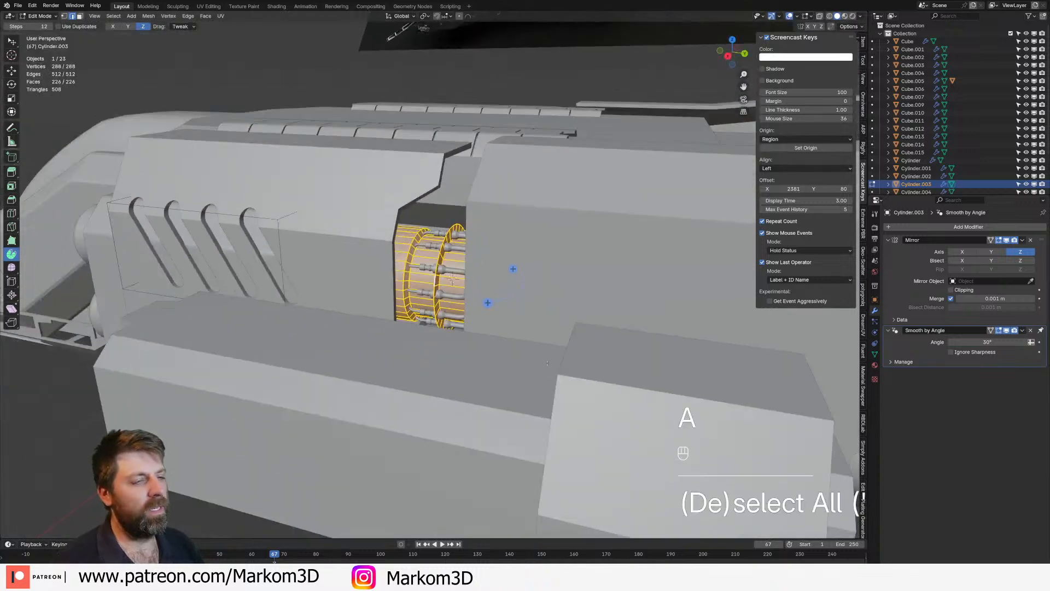
key(Tab)
key(Tab)
click(468, 301)
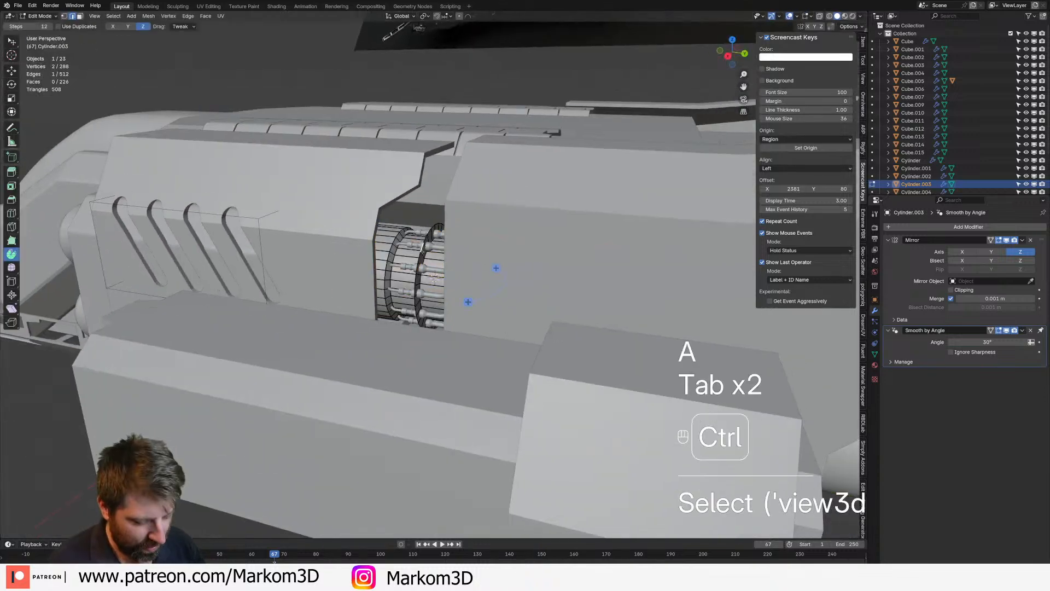
key(ctrl+l)
scroll(434, 277, down, 3)
key(g)
key(y)
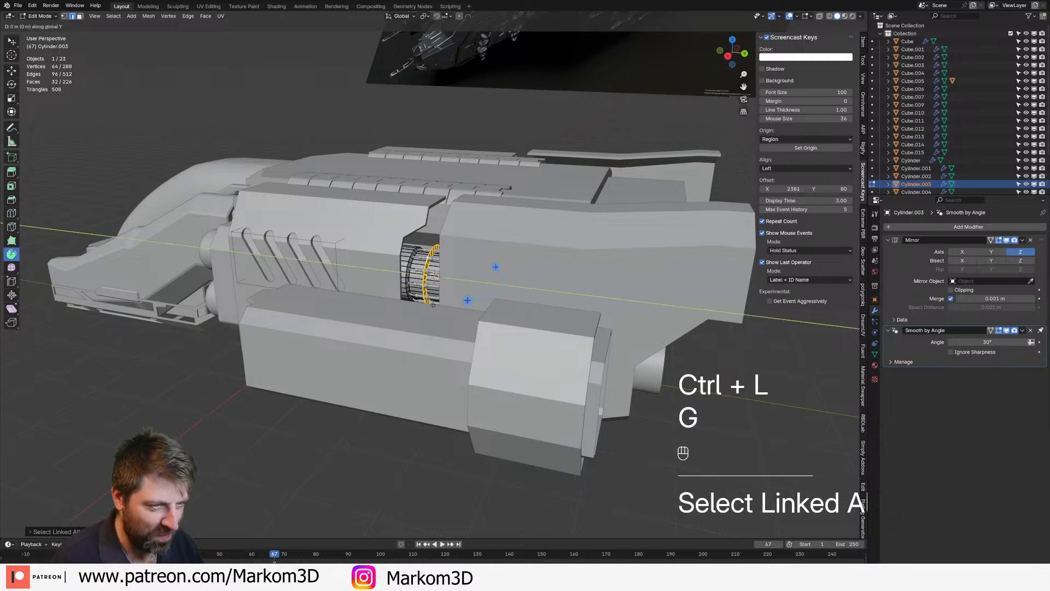
click(604, 337)
middle_drag(604, 337, 571, 357)
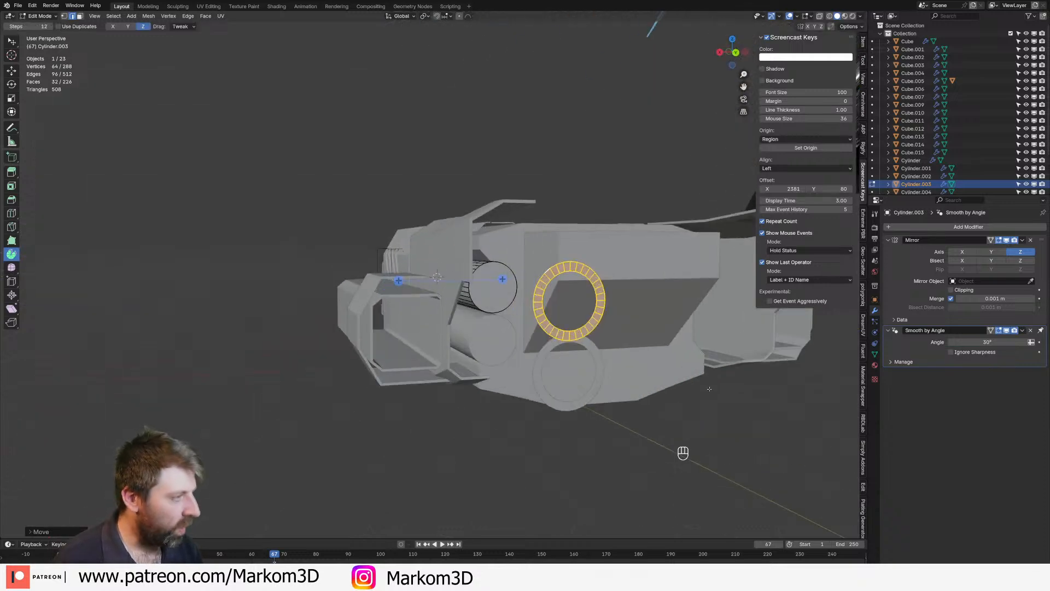
Separate the selected ring into its own object and open that object's mesh for editing
key(p)
click(708, 392)
key(Tab)
click(570, 337)
key(Tab)
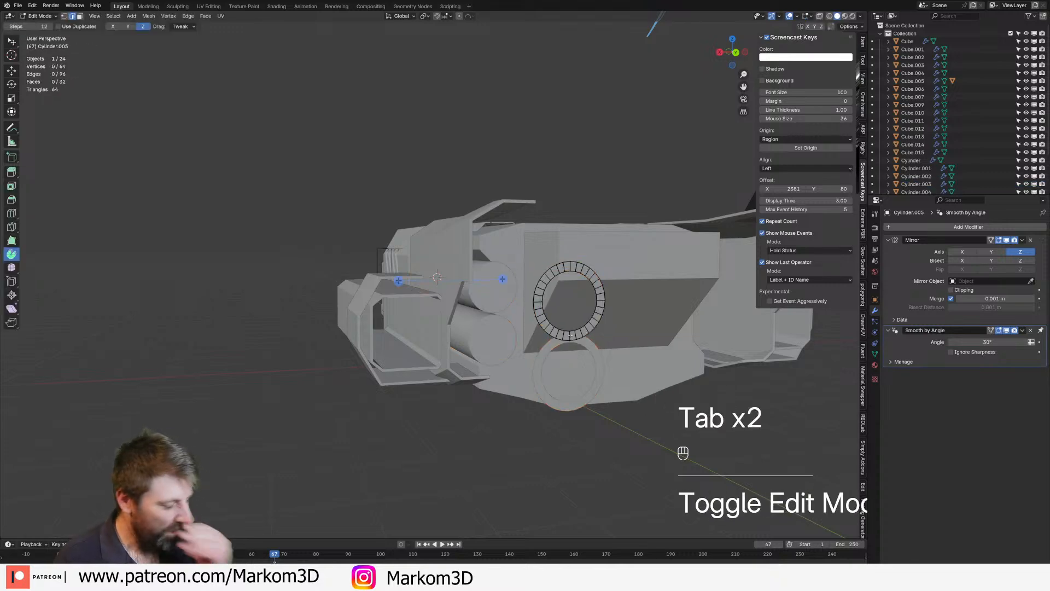
Try adding a loop cut around the middle of the ring, and undo it
scroll(571, 336, up, 3)
shift+middle_drag(570, 336, 547, 273)
scroll(668, 314, up, 4)
shift+middle_drag(668, 314, 481, 306)
key(3)
alt+click(479, 305)
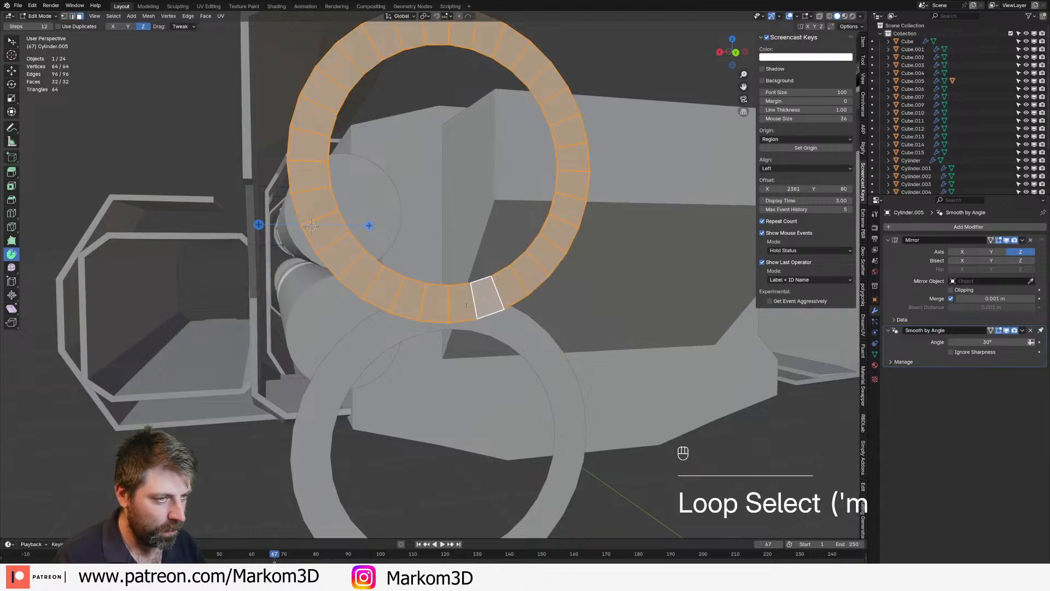
key(ctrl+r)
click(471, 306)
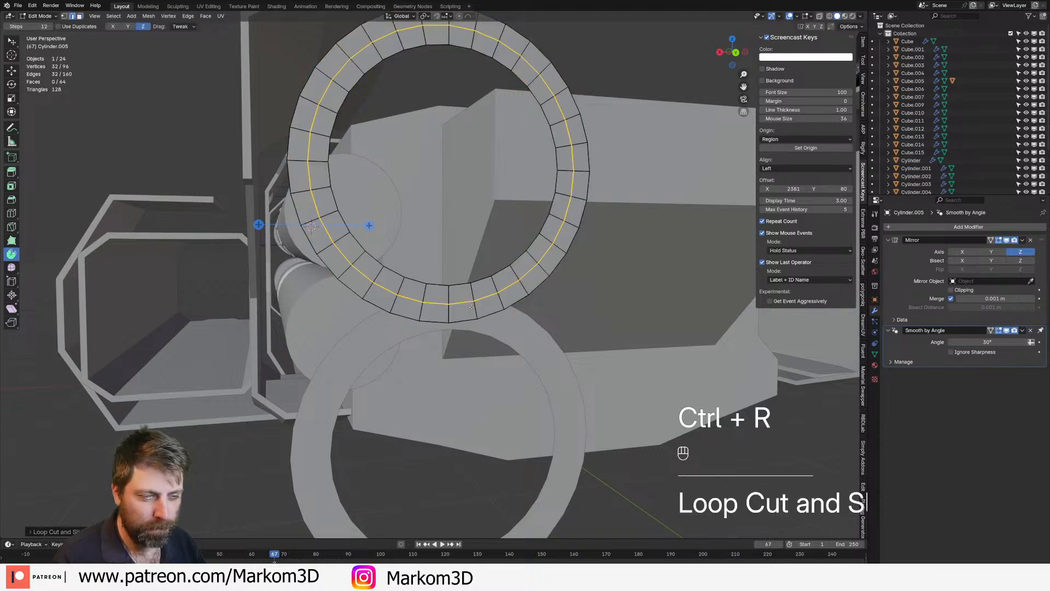
key(ctrl+z)
Select every second face around the entire ring and inset the selected faces
key(3)
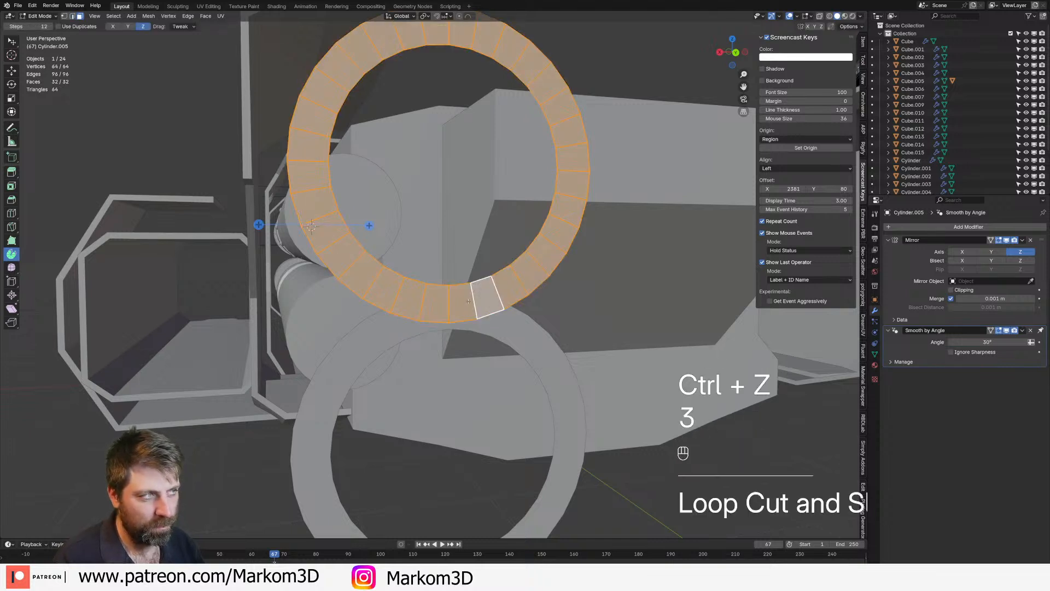
click(465, 302)
shift+click(508, 288)
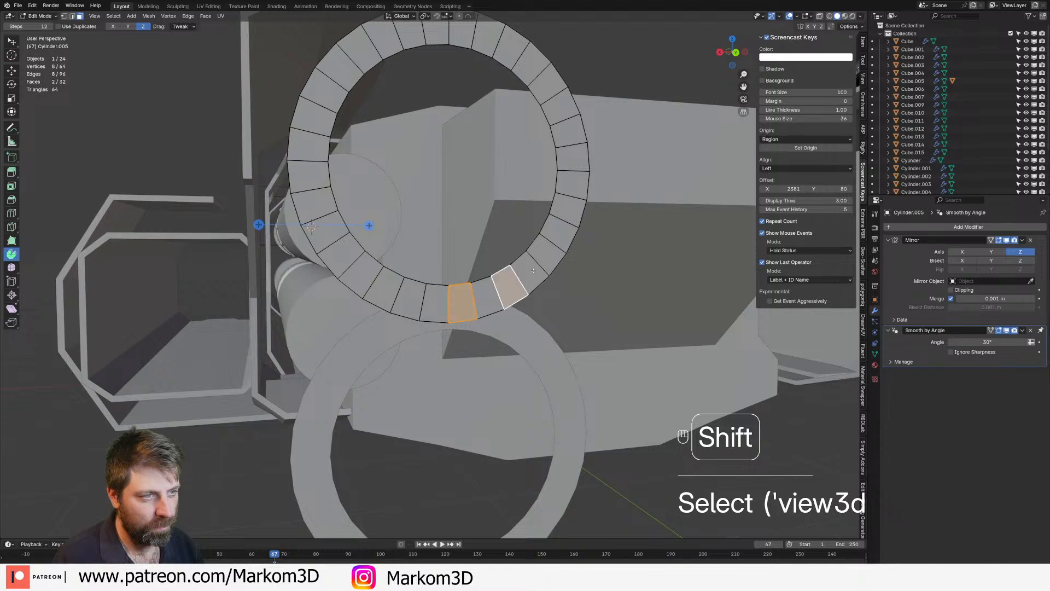
shift+click(566, 213)
shift+click(569, 131)
key(ctrl+z)
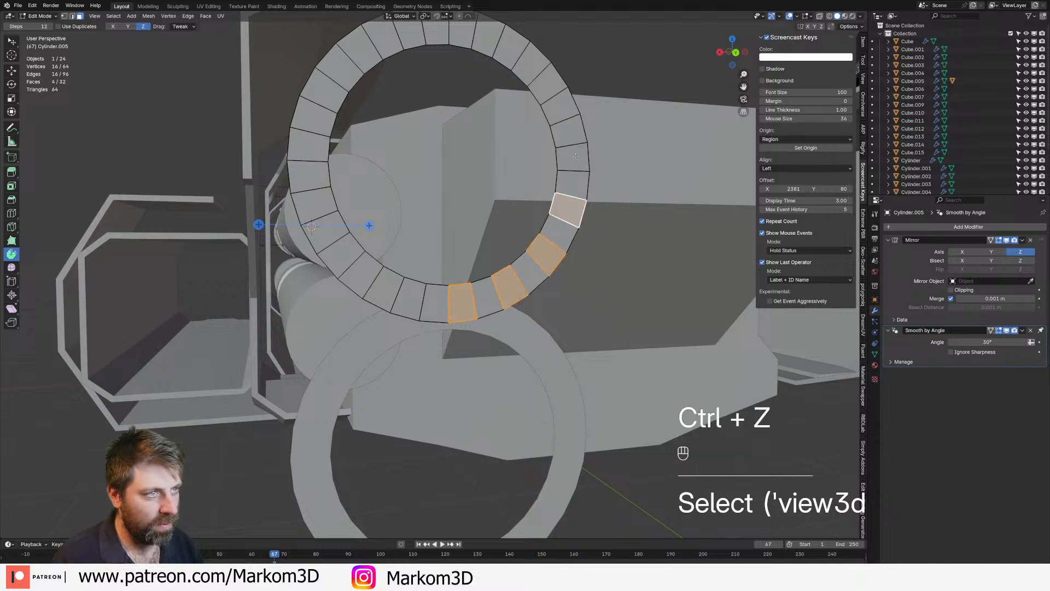
shift+click(571, 157)
shift+click(561, 107)
shift+click(531, 64)
shift+click(489, 35)
middle_drag(489, 35, 511, 181)
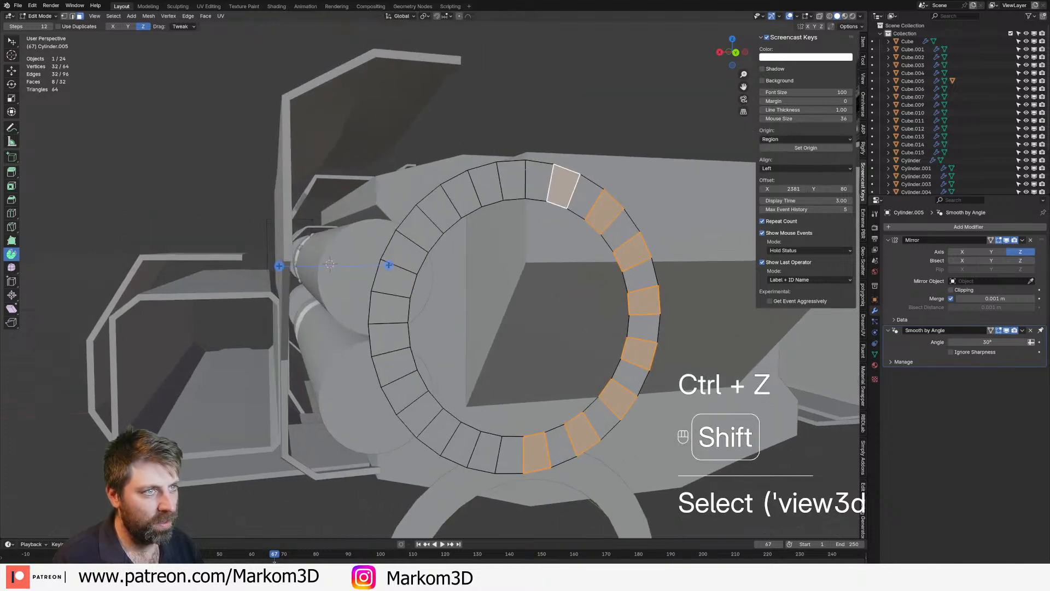
shift+click(515, 183)
shift+click(477, 194)
shift+click(459, 201)
shift+click(449, 211)
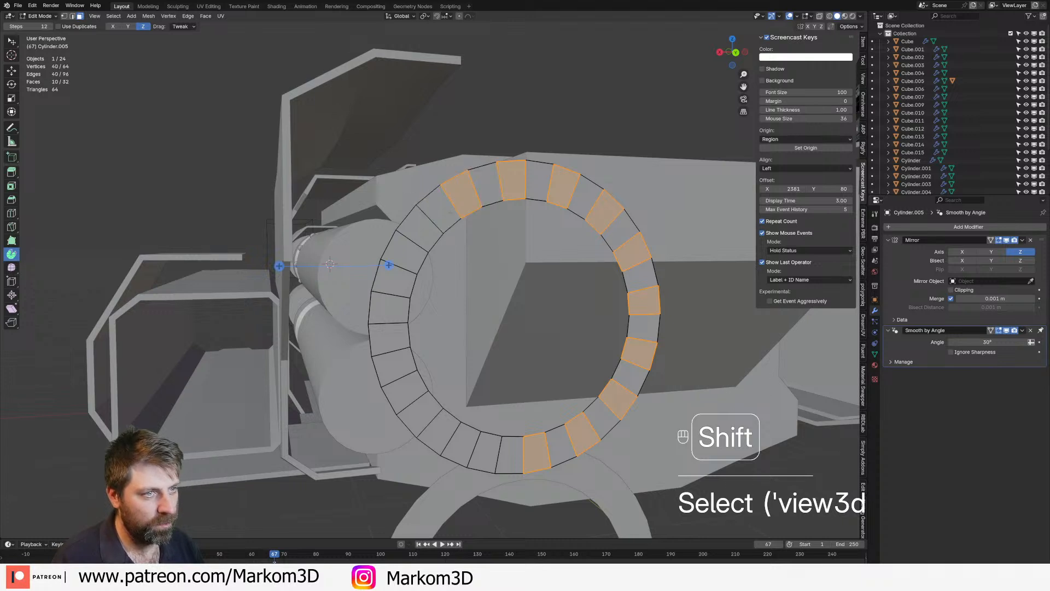
shift+click(405, 280)
shift+click(389, 340)
shift+click(404, 392)
shift+click(439, 432)
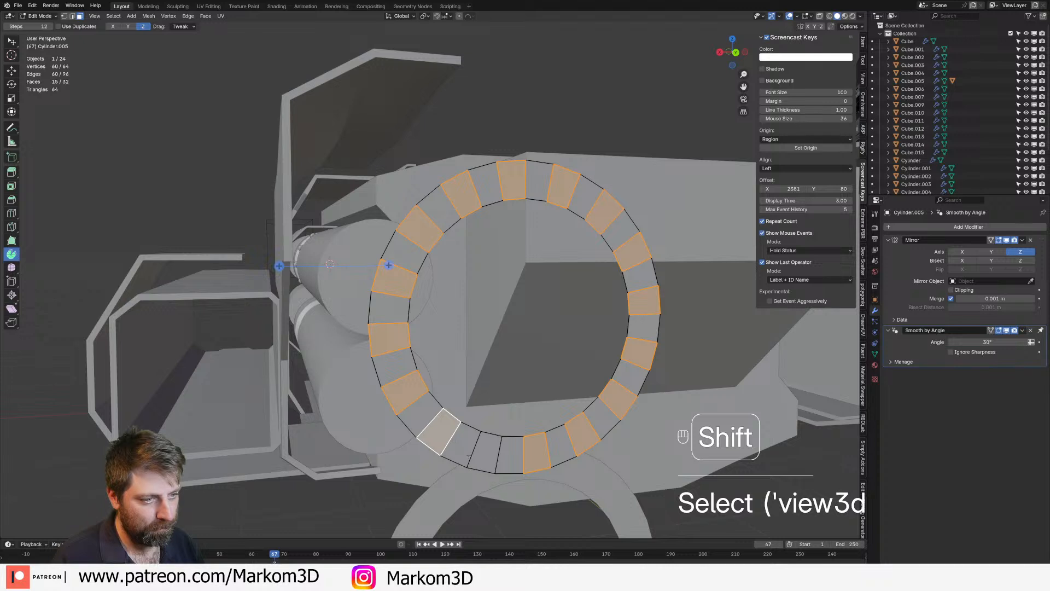
shift+click(483, 452)
key(i)
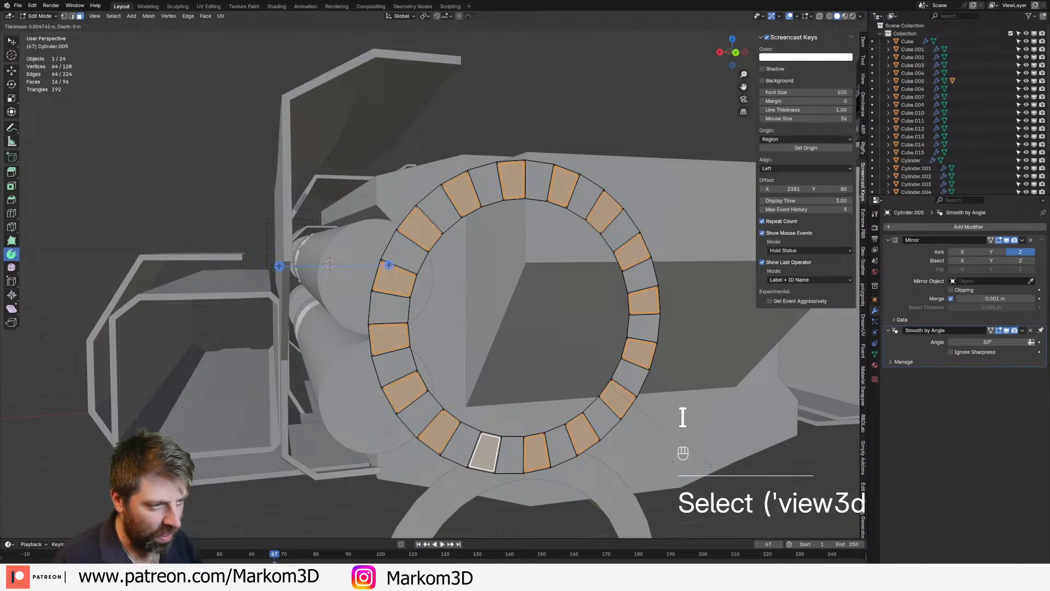
click(707, 461)
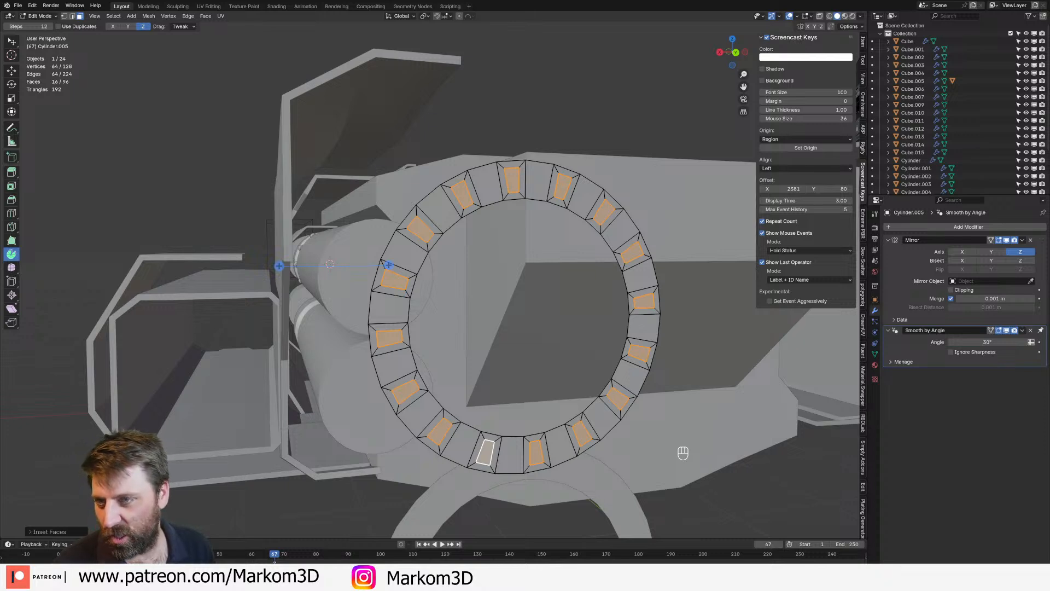
Switch to the browser and look through the posts on the Markom3D Instagram profile
click(275, 578)
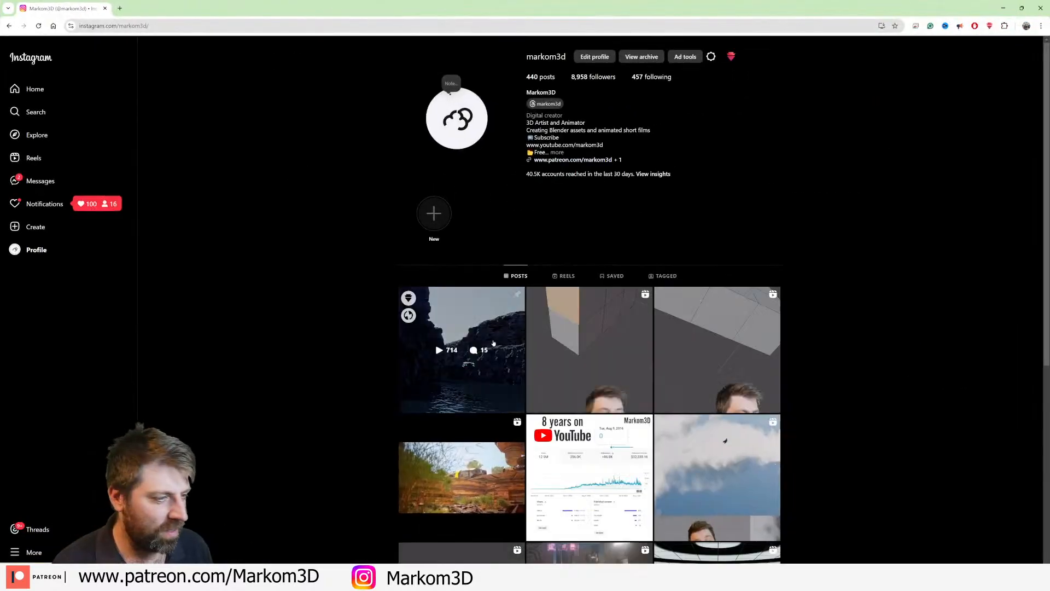
scroll(497, 318, down, 4)
scroll(496, 318, down, 2)
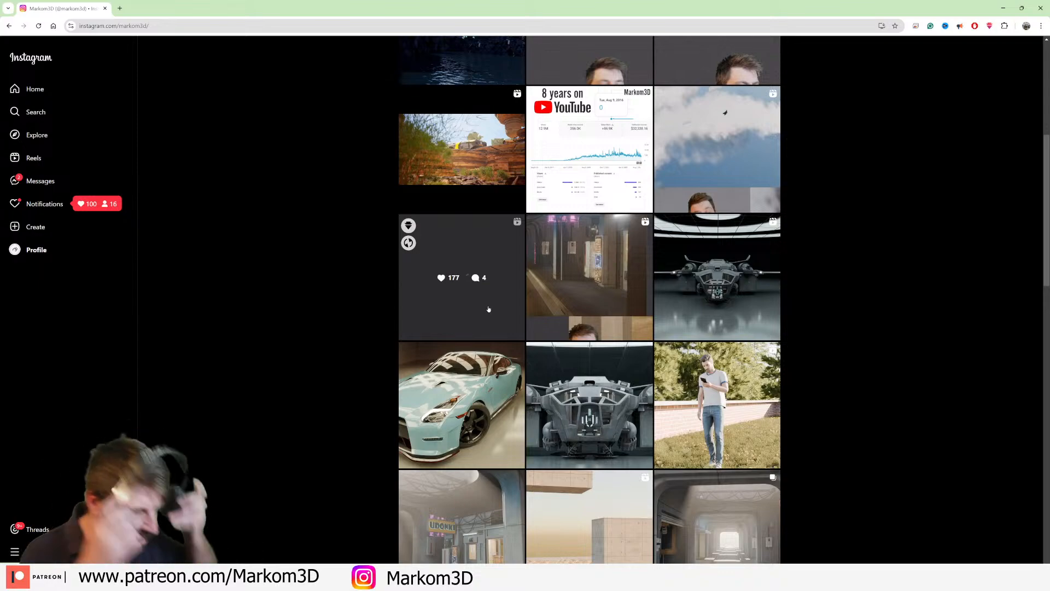
Look through the profile's older posts and return to the newest ones in the grid
scroll(488, 309, down, 8)
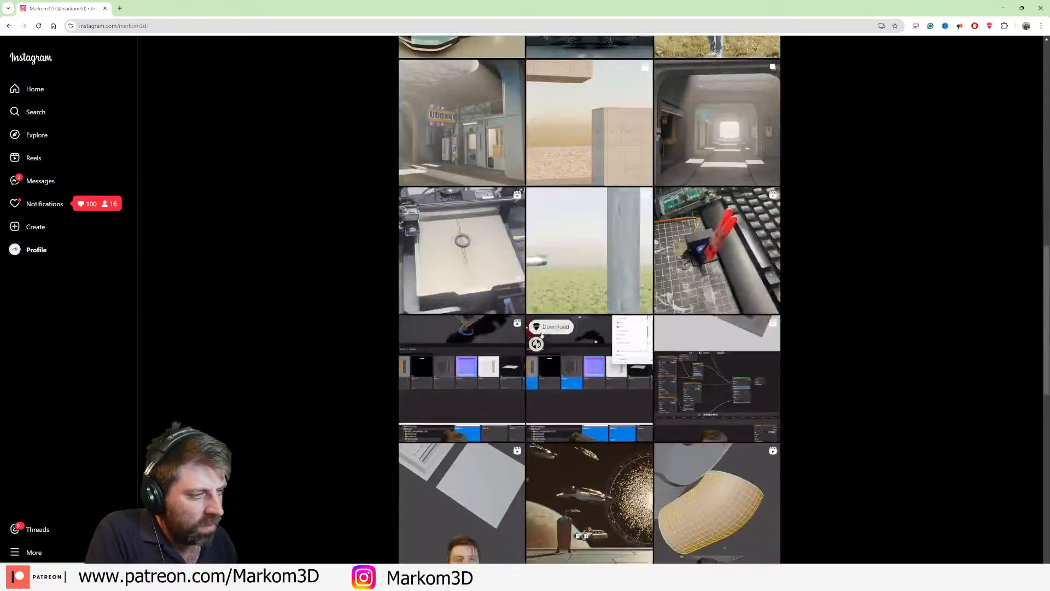
scroll(543, 336, down, 2)
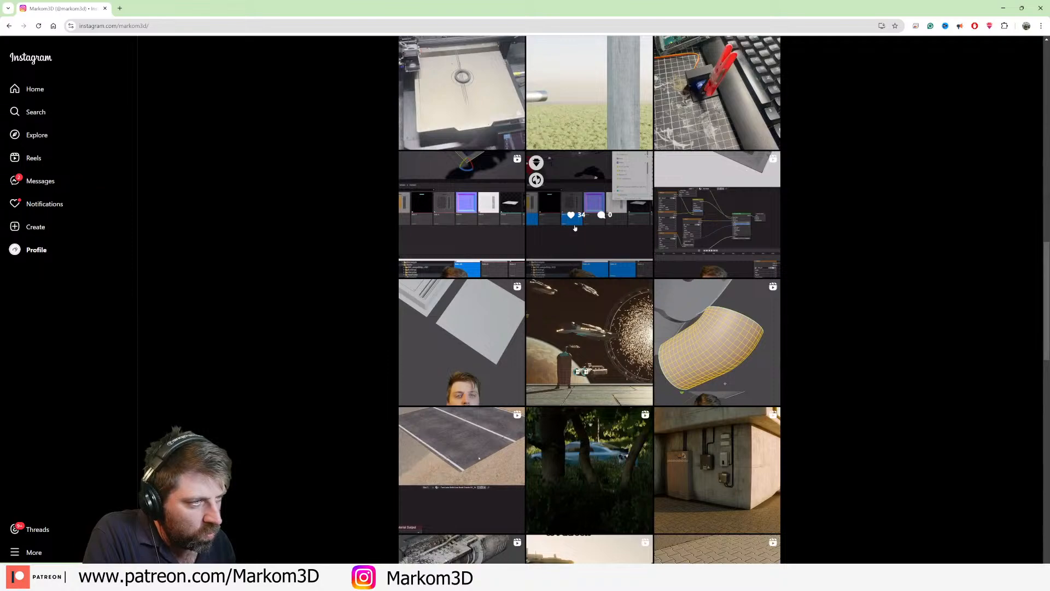
scroll(568, 256, down, 4)
scroll(568, 255, down, 6)
scroll(529, 308, up, 2)
scroll(529, 308, up, 15)
scroll(547, 180, down, 4)
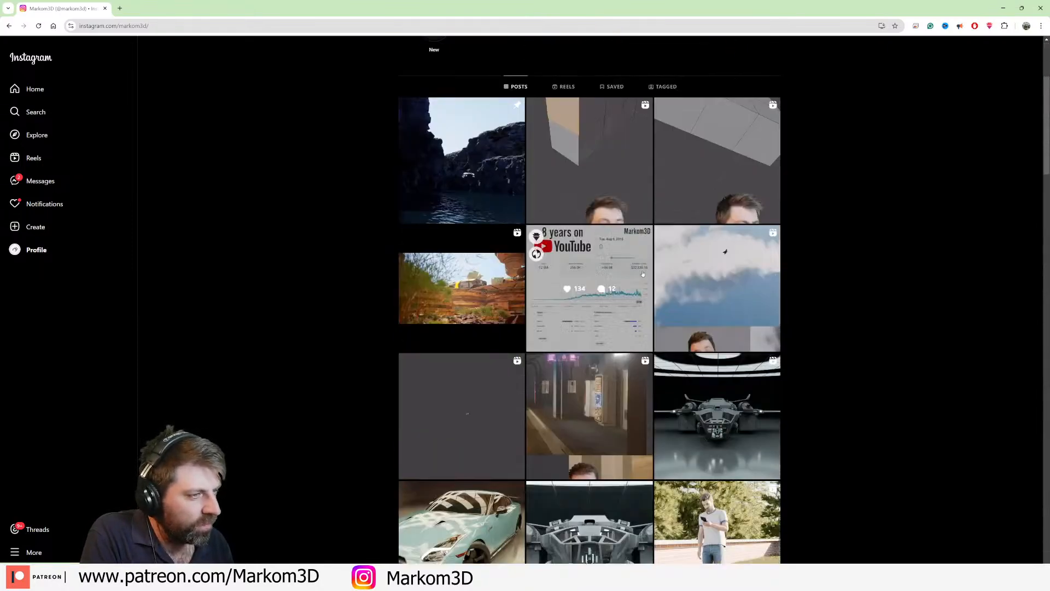
View the dark reel in the first column and the reel about enabling bloom in Blender 4.2 EEVEE, closing each
scroll(711, 246, down, 2)
click(468, 361)
key(Escape)
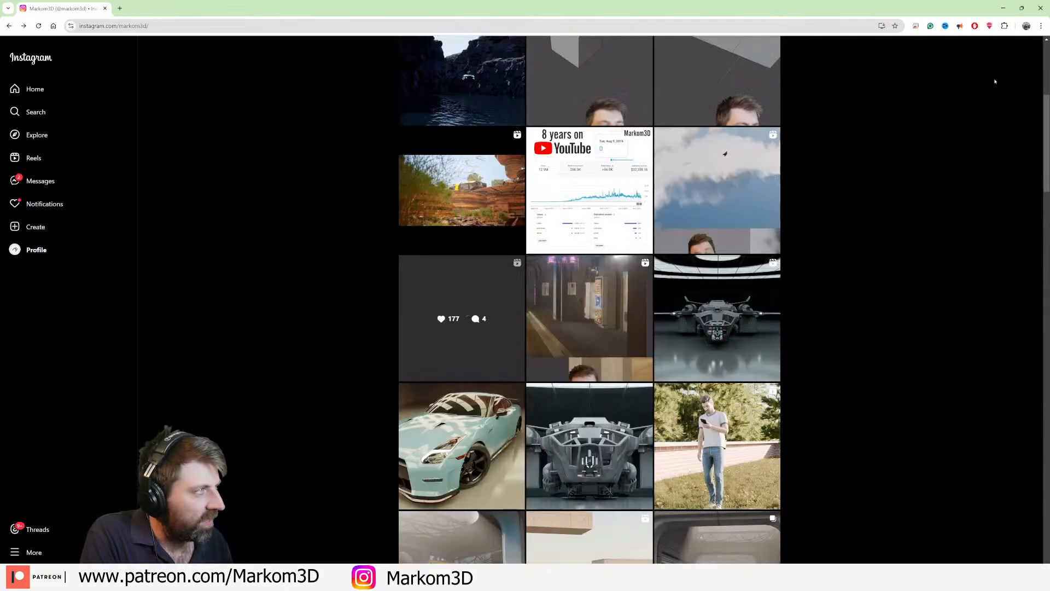
scroll(601, 272, down, 3)
click(580, 179)
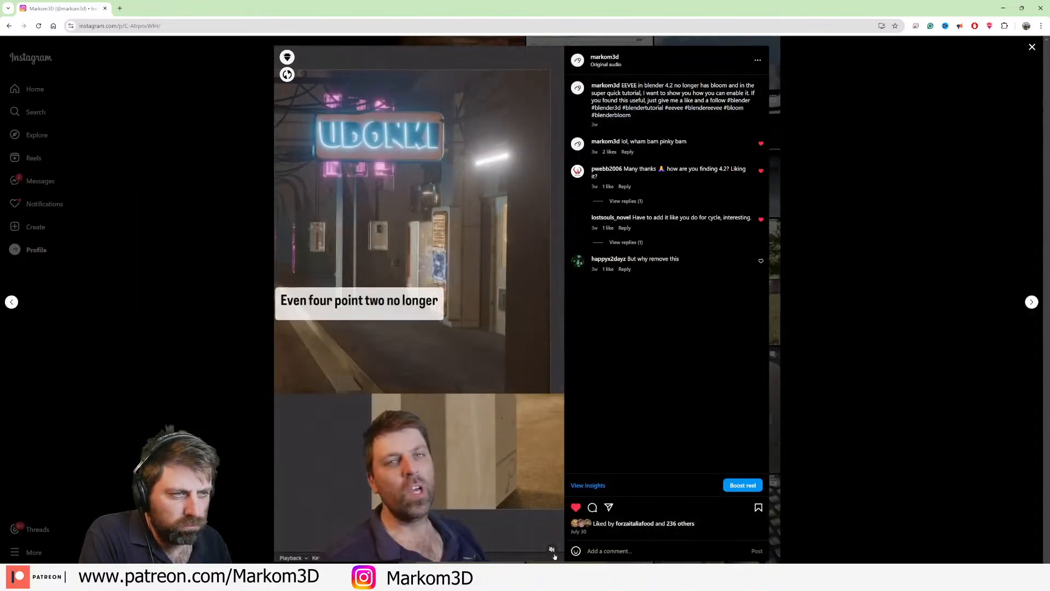
click(1039, 47)
View the Blender to Unreal Engine 5 part 3 reel and the node-setup reel in the same row, closing each
scroll(947, 113, down, 5)
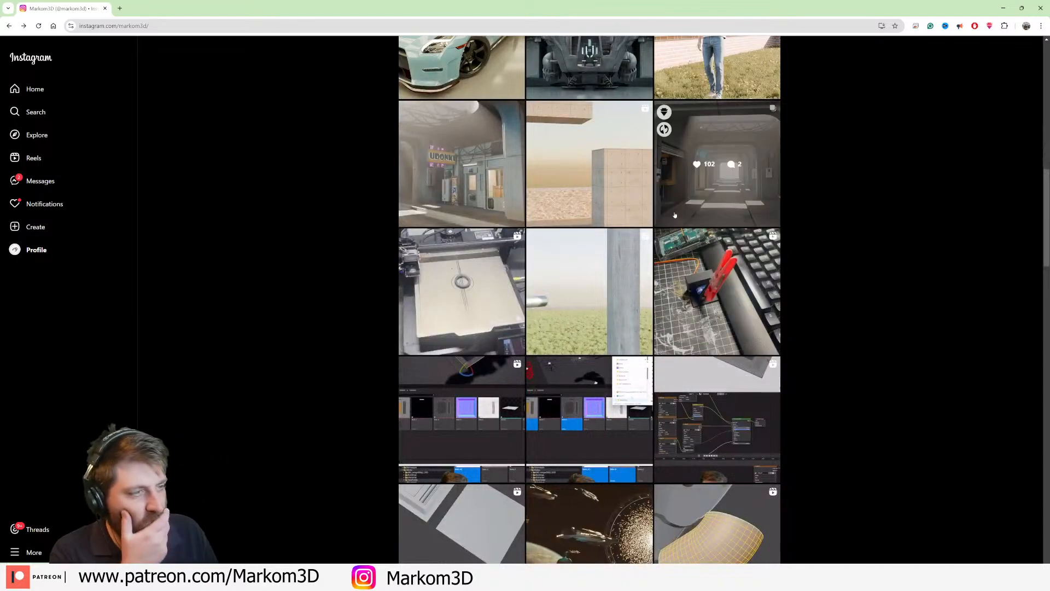
scroll(674, 211, down, 2)
scroll(674, 211, down, 1)
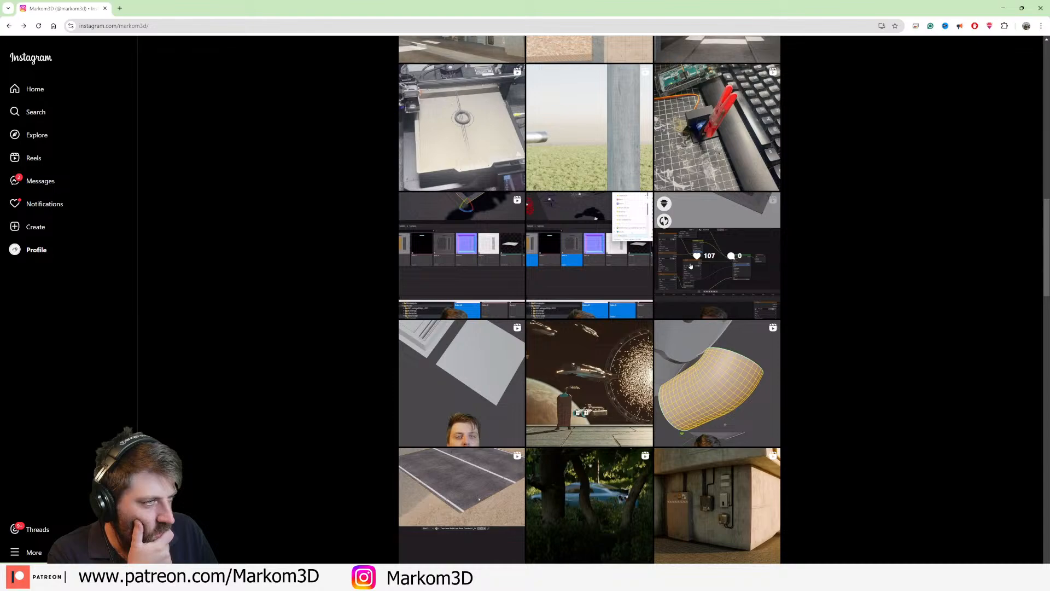
click(470, 268)
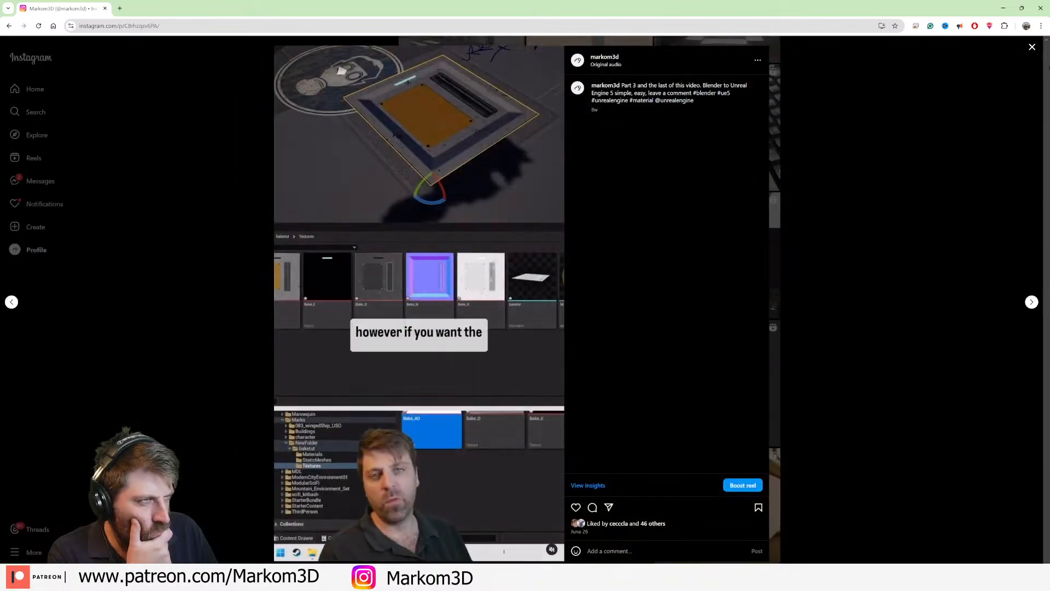
click(1032, 48)
scroll(717, 164, down, 2)
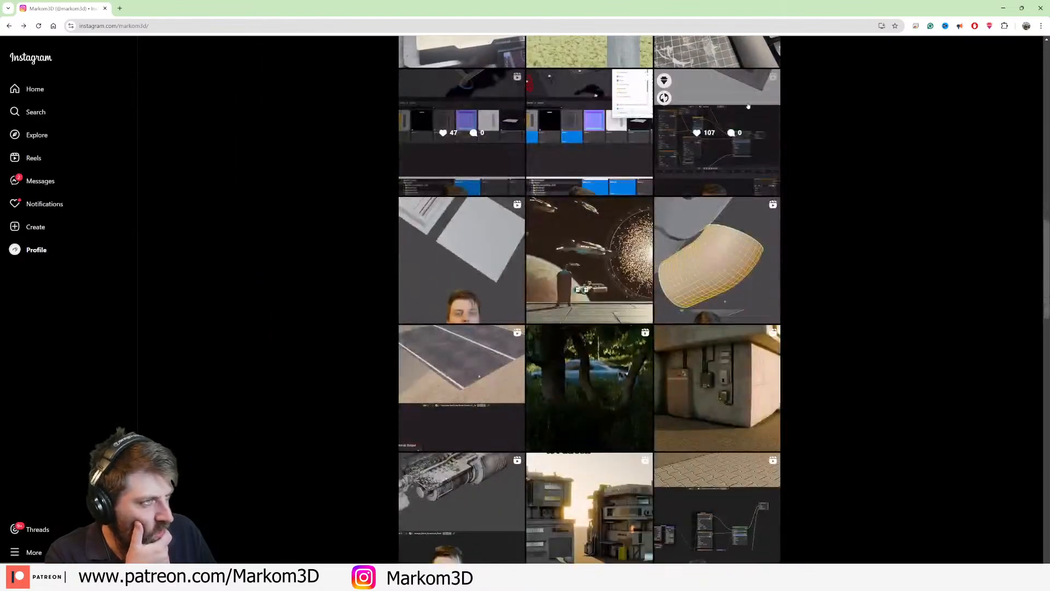
click(716, 134)
click(1033, 46)
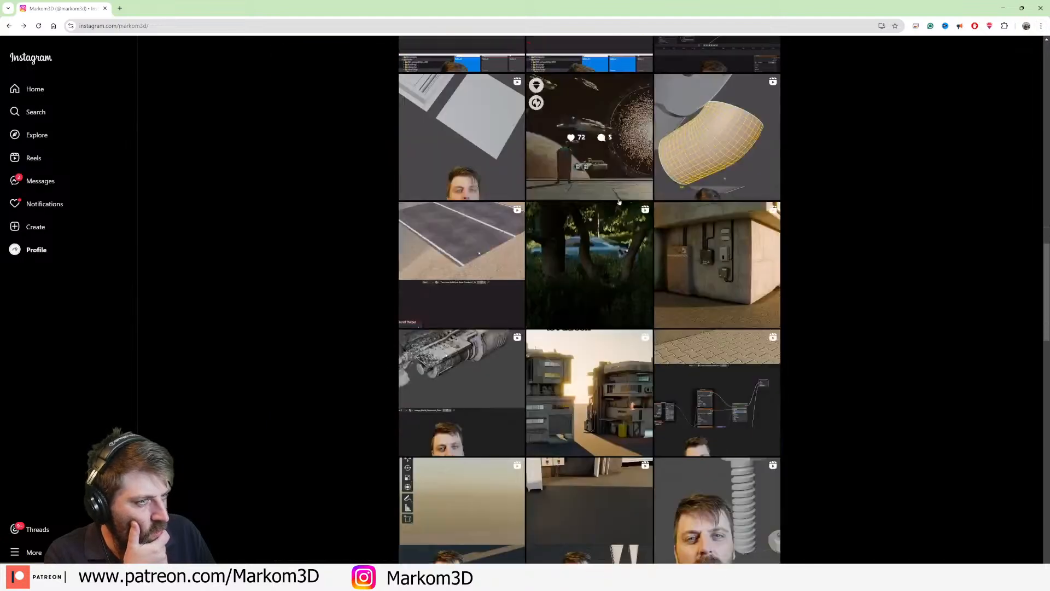
Find and view the reel on opening the asset browser in Blender, and close it
scroll(738, 247, down, 1)
scroll(738, 247, down, 3)
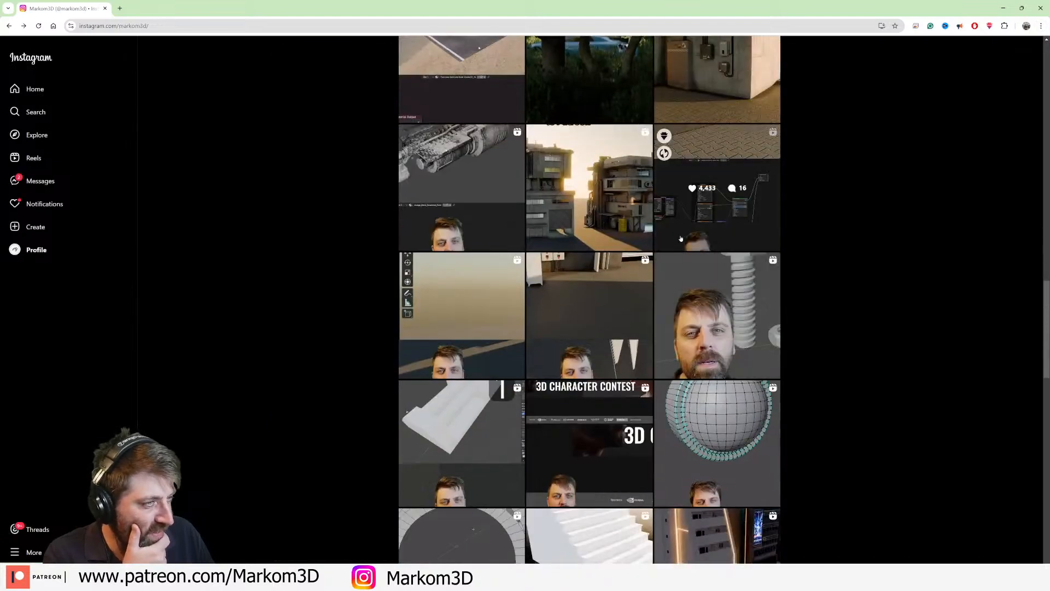
scroll(602, 323, down, 2)
click(602, 262)
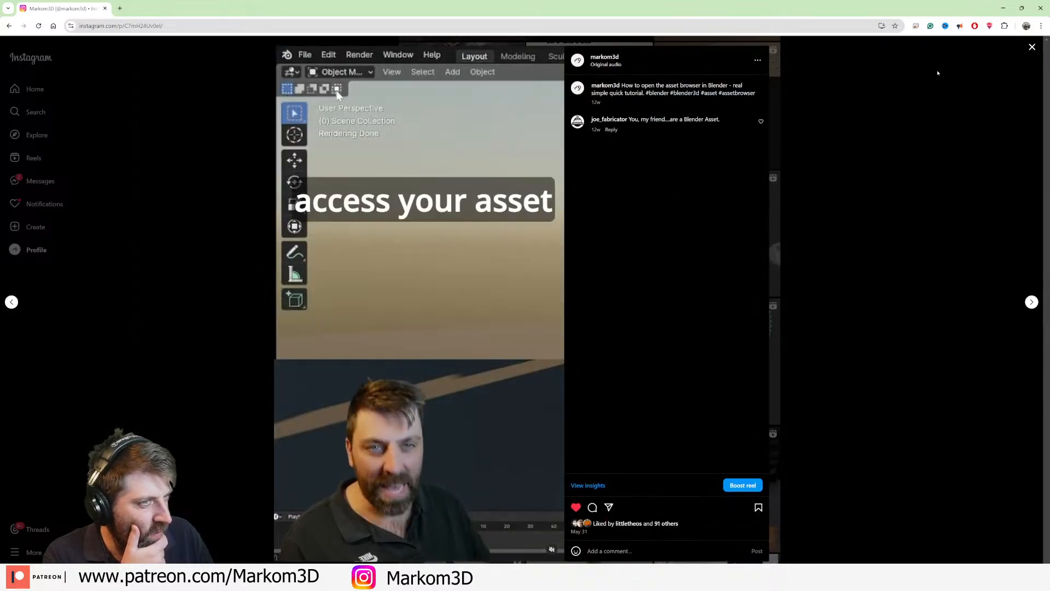
click(1034, 48)
Look further down the profile for the reel on creating pipes with the Spin tool, view it and close it
scroll(547, 219, down, 5)
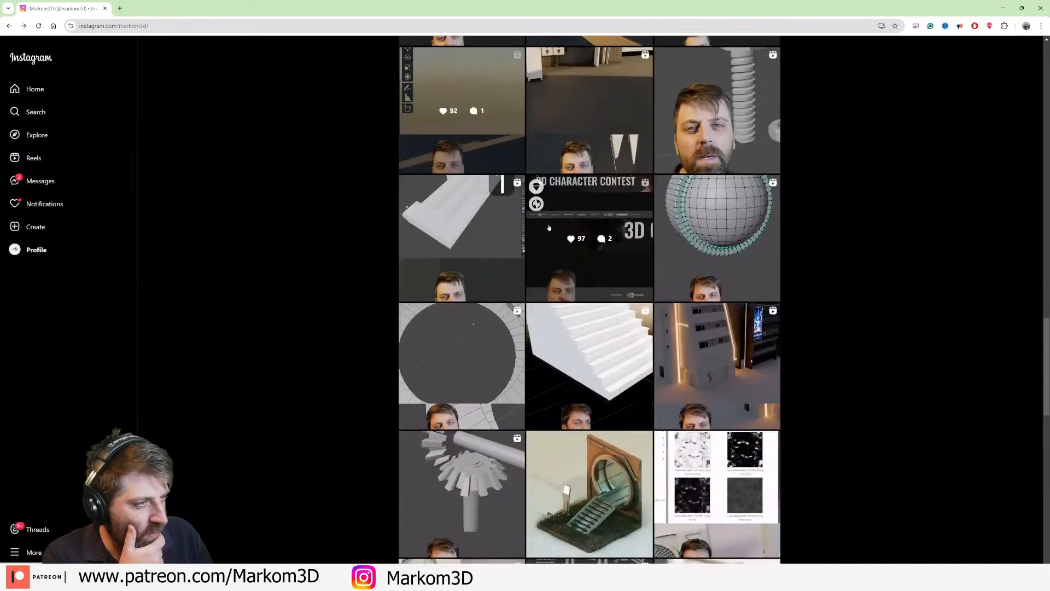
scroll(483, 343, down, 6)
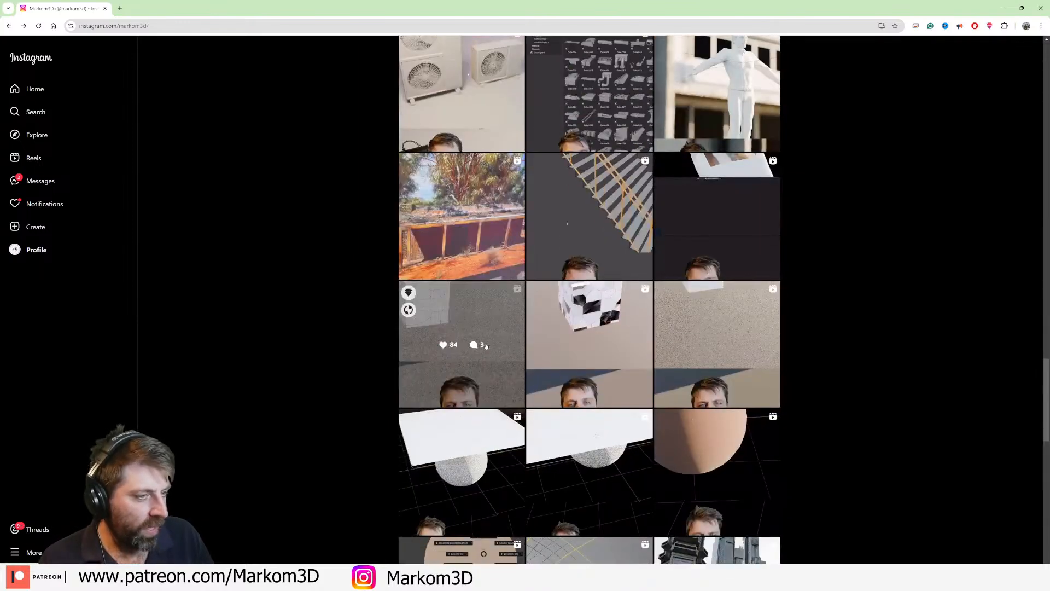
scroll(486, 347, down, 4)
scroll(483, 341, down, 4)
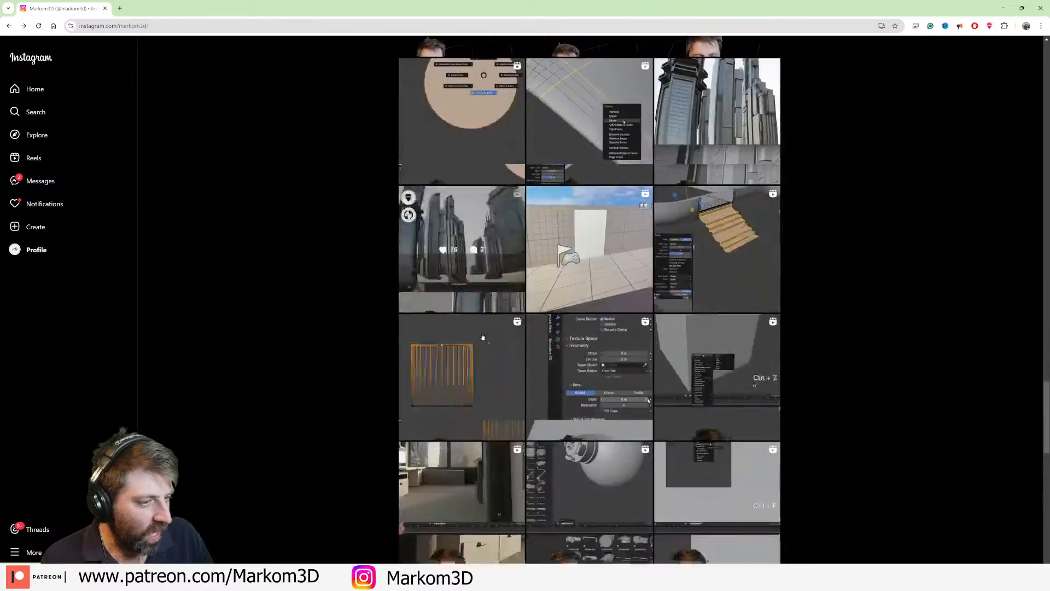
scroll(613, 381, down, 1)
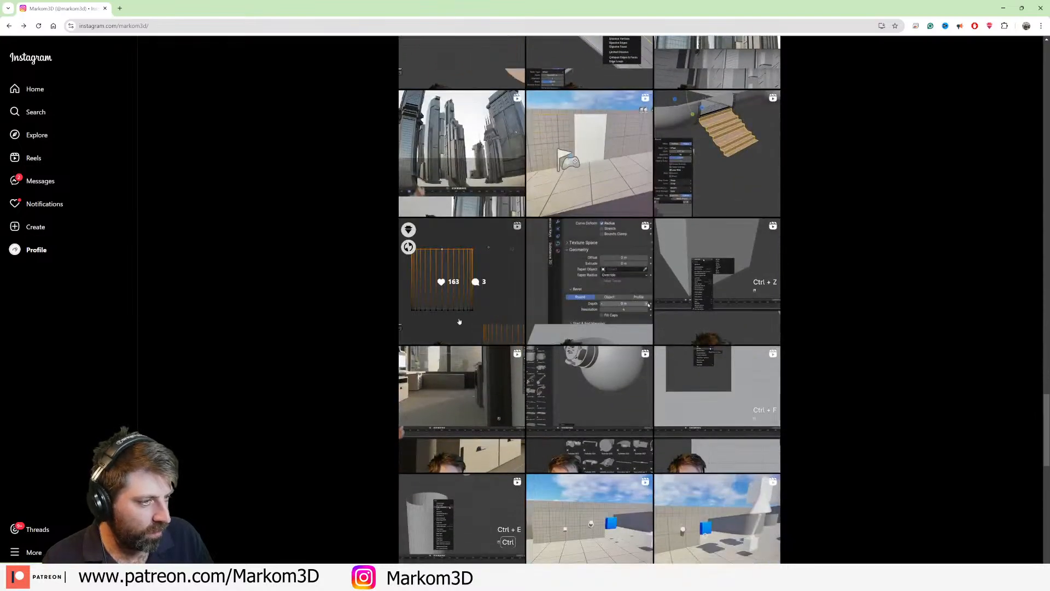
click(469, 289)
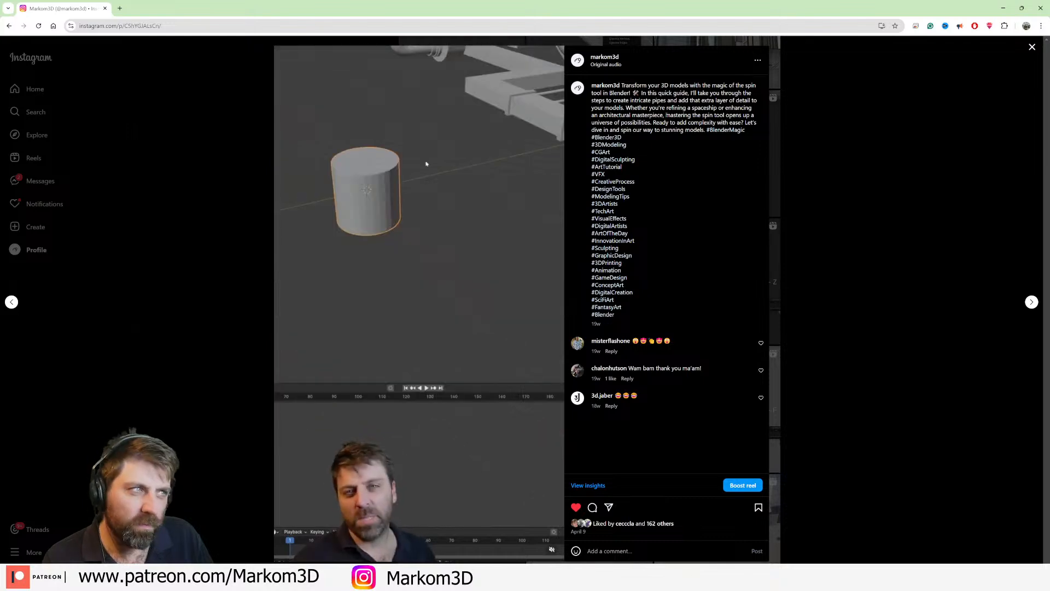
click(914, 155)
View the two reels on filling gaps between meshes with Bridge Edge Loops, closing each
scroll(685, 331, down, 3)
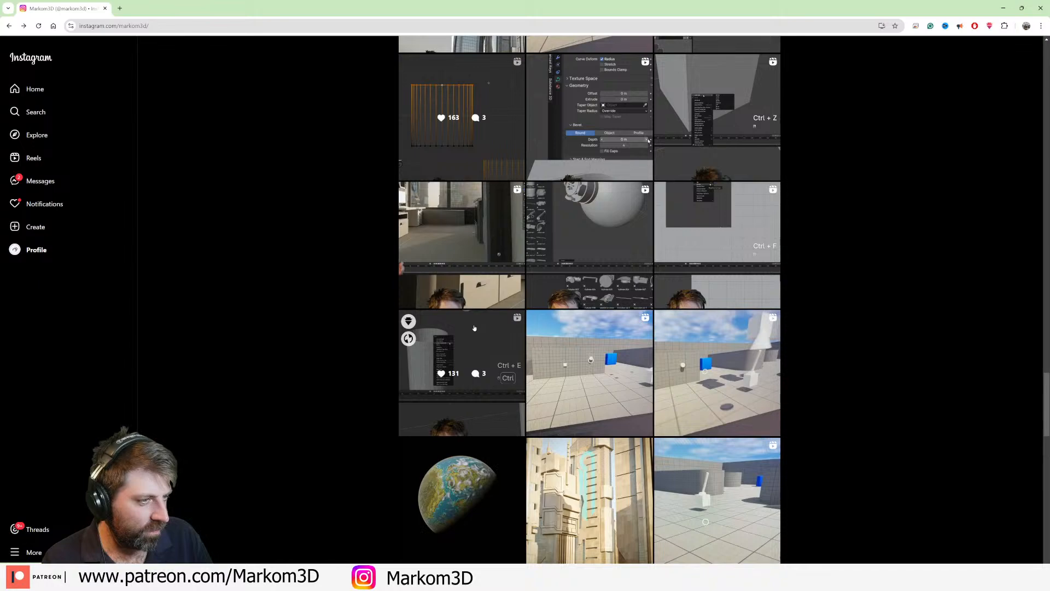
click(413, 384)
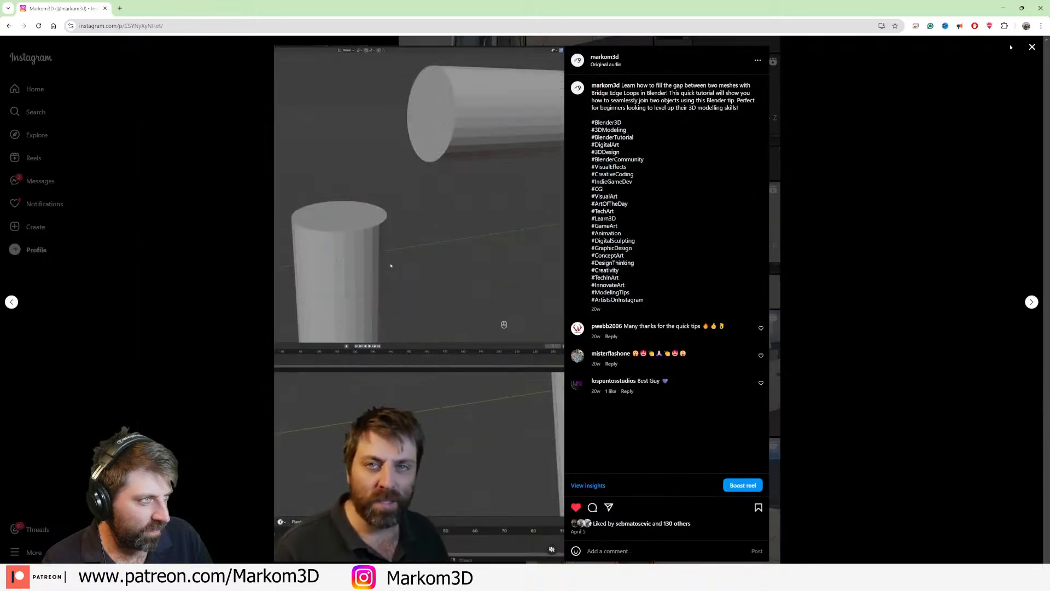
click(1002, 47)
scroll(711, 339, down, 4)
scroll(708, 343, up, 5)
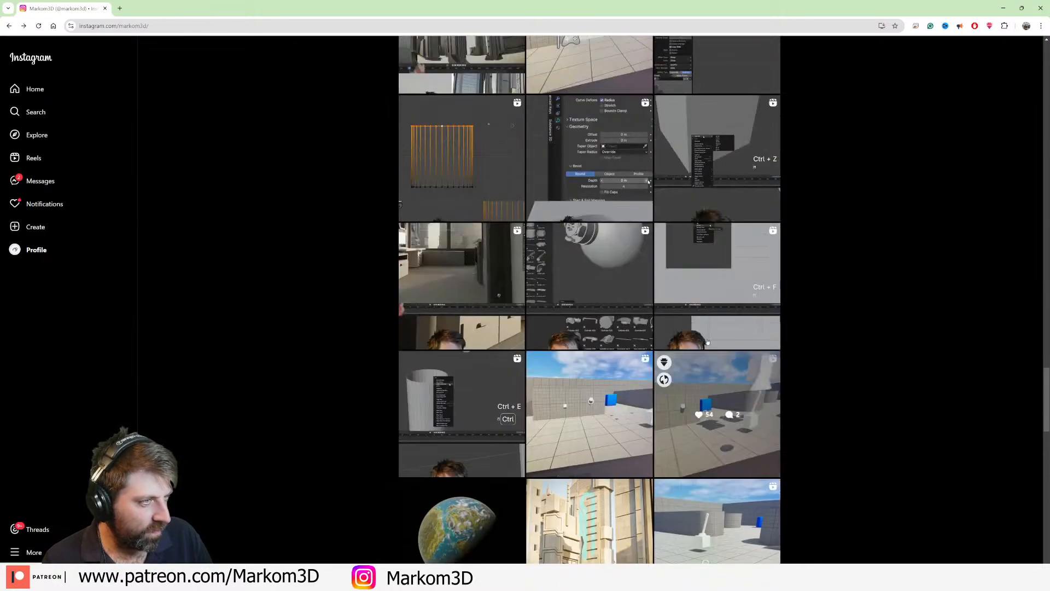
click(716, 262)
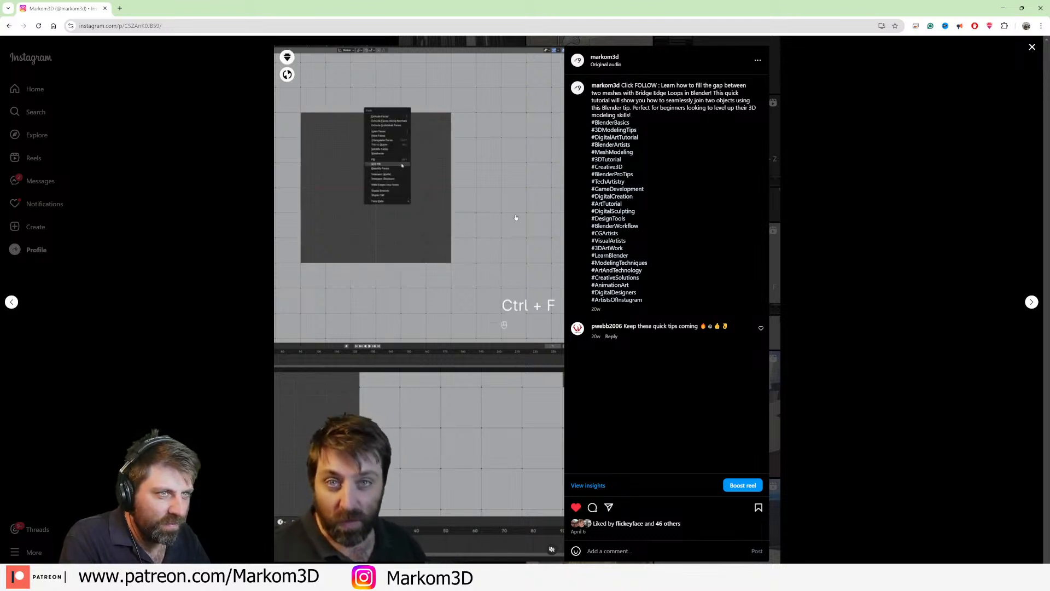
click(1031, 50)
Go back up the post grid to the reel on creating a simple glass material, view it and close it
scroll(586, 341, up, 5)
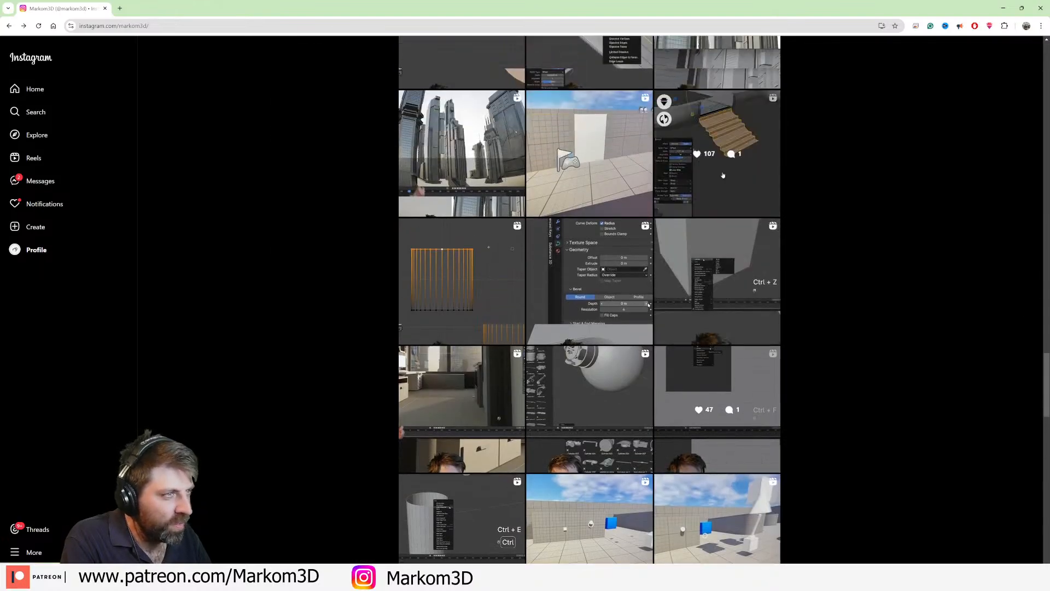
scroll(586, 341, up, 6)
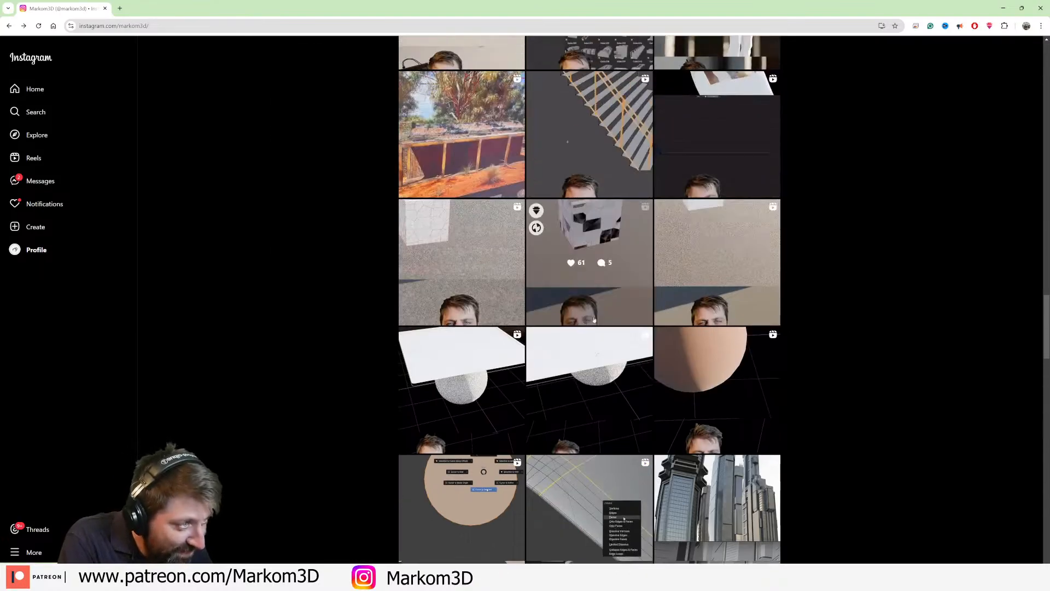
scroll(628, 293, up, 1)
scroll(629, 293, up, 3)
click(711, 296)
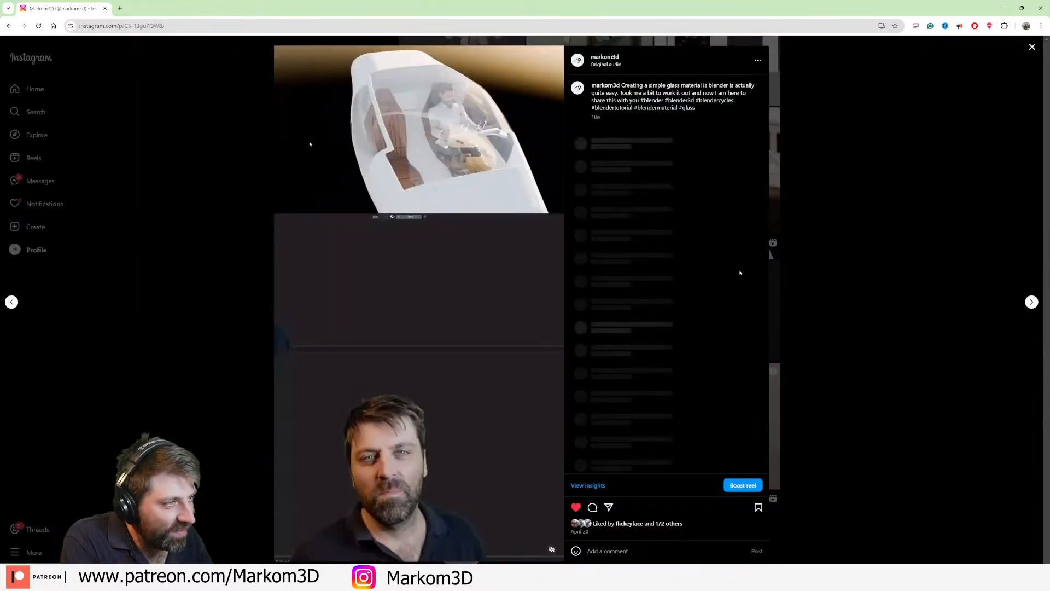
click(1033, 47)
Go to the reel on different ways of selecting a mesh, review its caption and comments, and close it
scroll(619, 367, up, 4)
scroll(618, 368, up, 6)
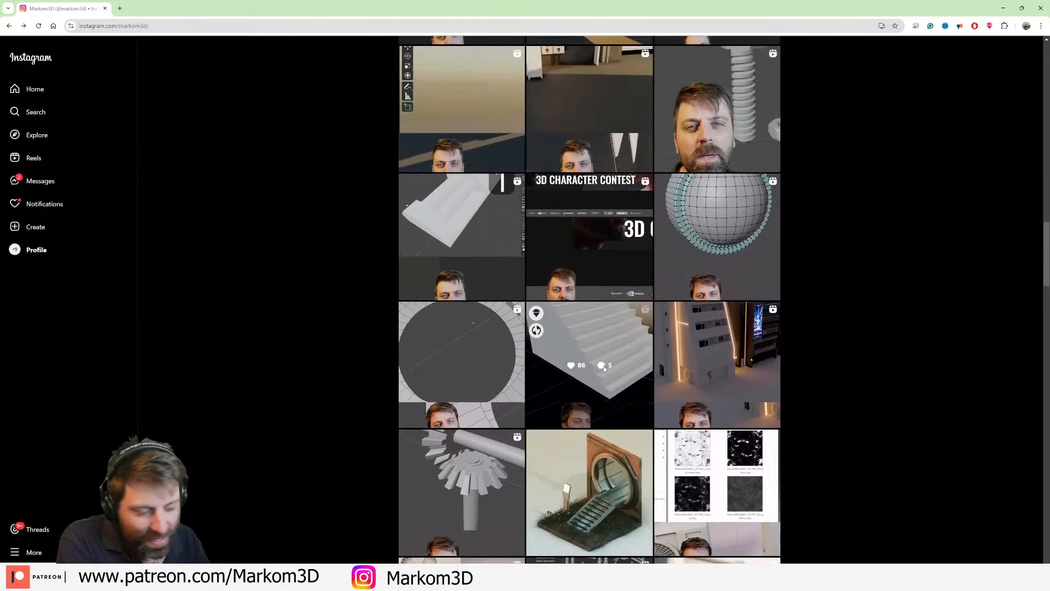
scroll(604, 345, up, 1)
click(677, 308)
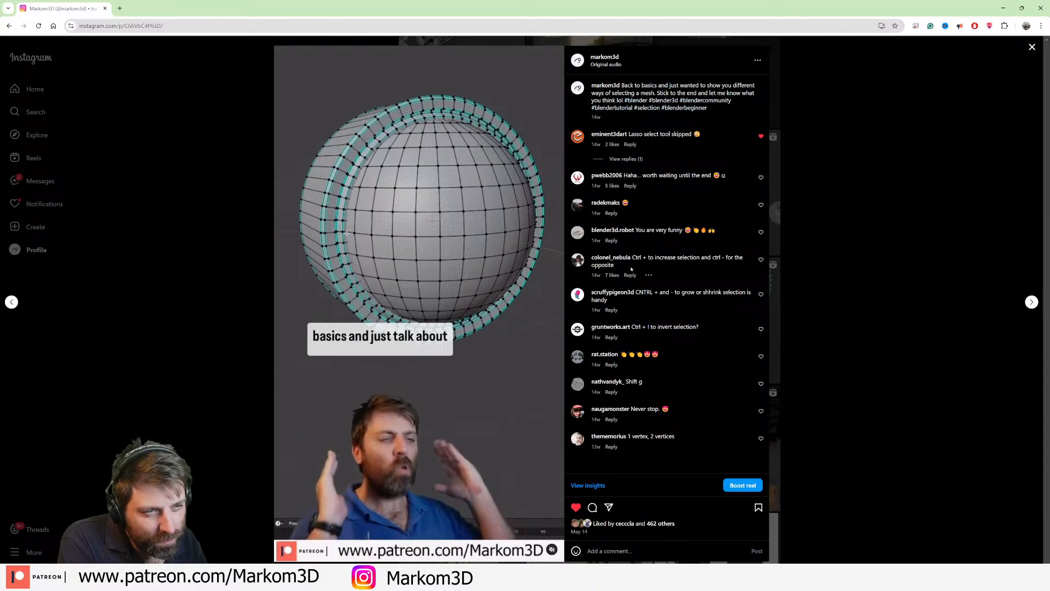
click(1032, 47)
View the reel with the grey, detailed mechanical model in the first column and close it
scroll(660, 350, up, 2)
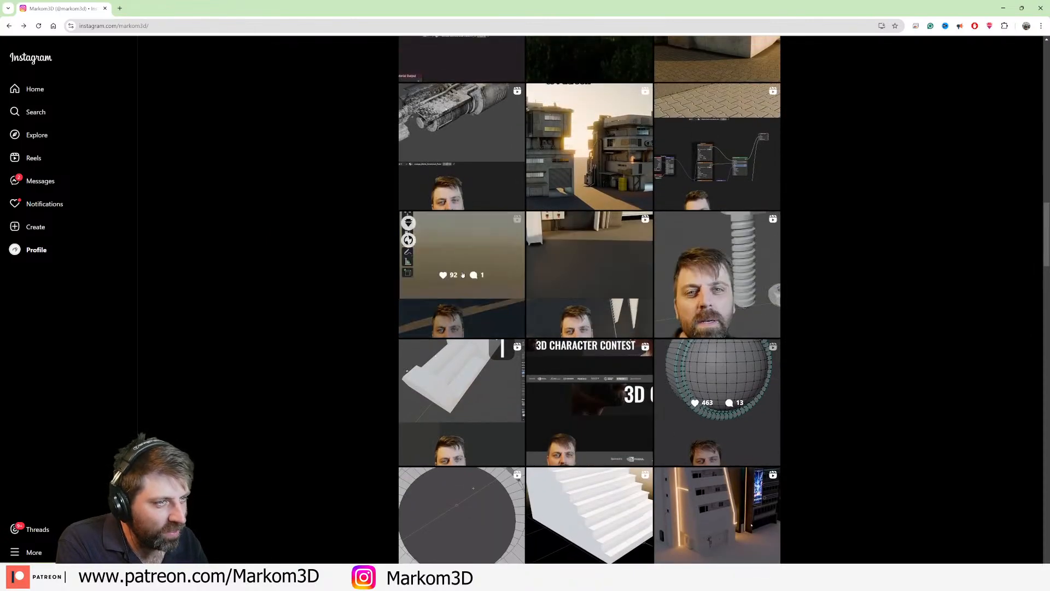
scroll(703, 322, up, 2)
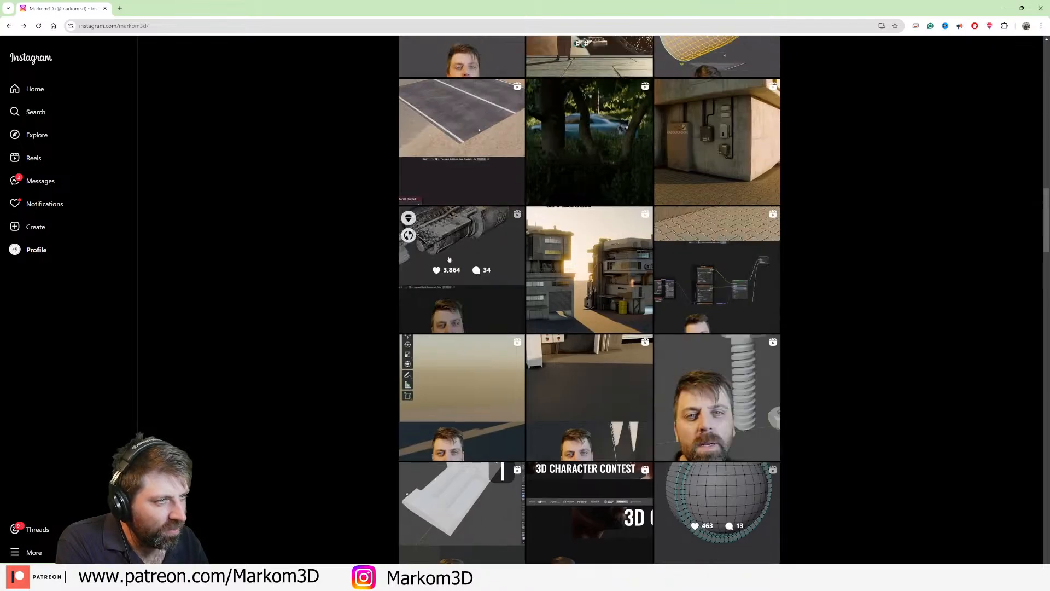
click(460, 235)
click(1032, 47)
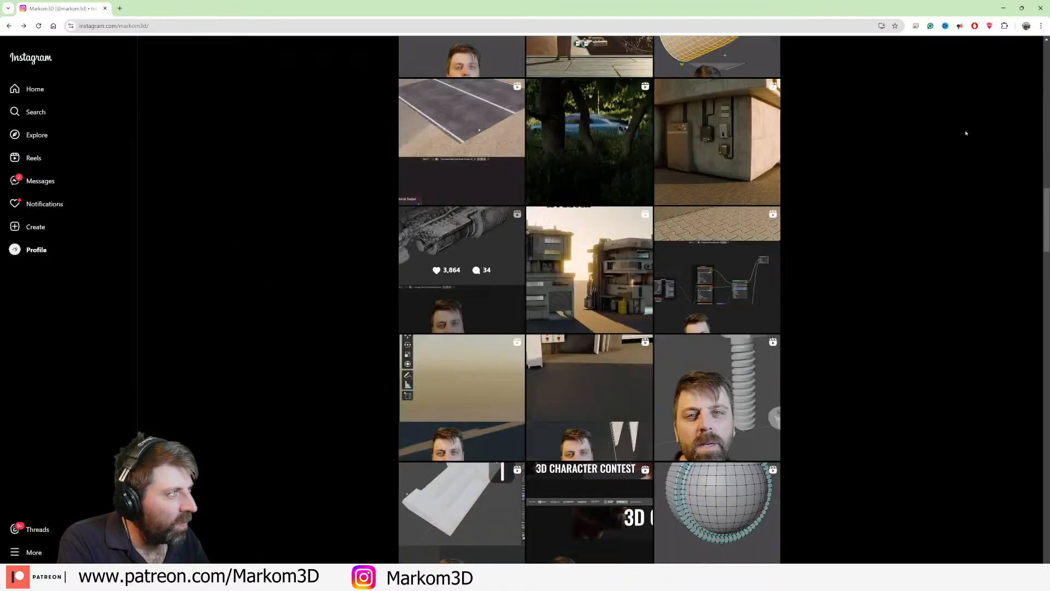
Browse up to the newer posts of the profile and back down through the older ones
scroll(668, 219, up, 2)
scroll(693, 225, up, 2)
scroll(610, 371, up, 12)
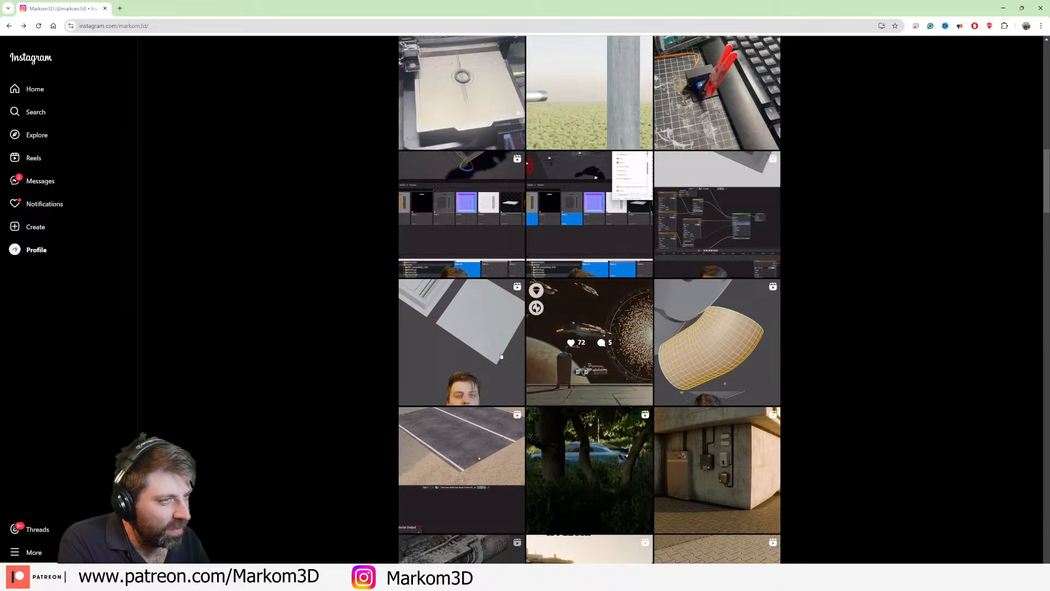
scroll(610, 372, up, 5)
scroll(672, 362, down, 5)
scroll(673, 363, down, 20)
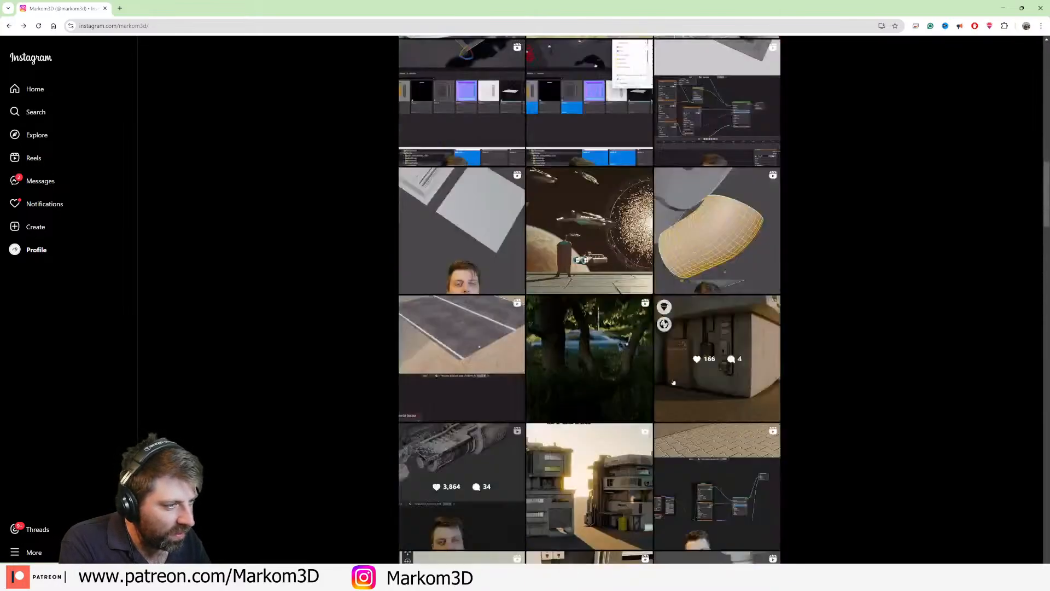
scroll(677, 403, down, 15)
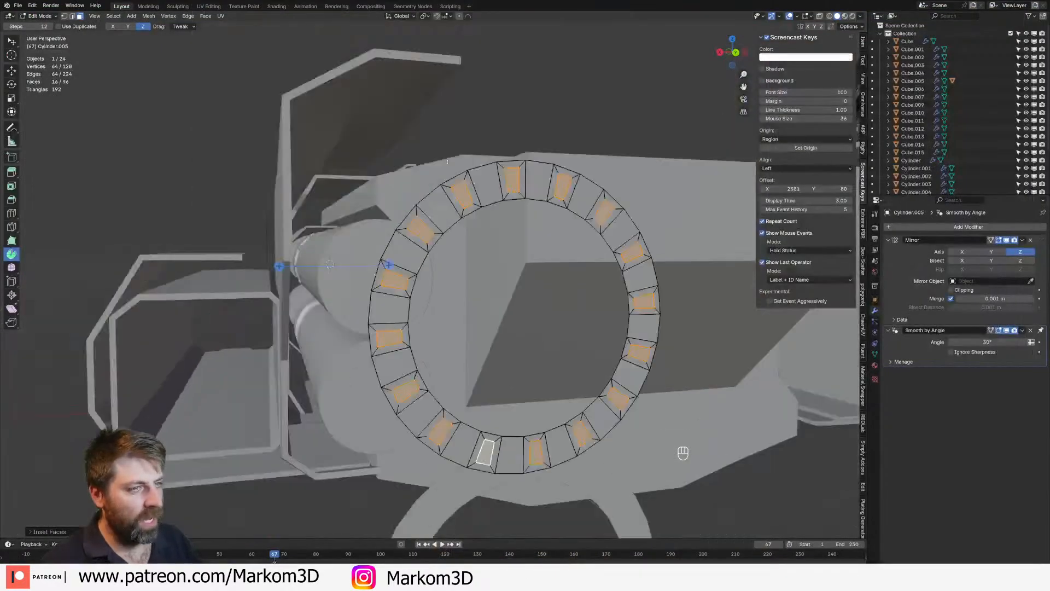
Try to turn the ring's selected inset faces into circles with LoopTools Circle, and undo it
scroll(448, 161, down, 5)
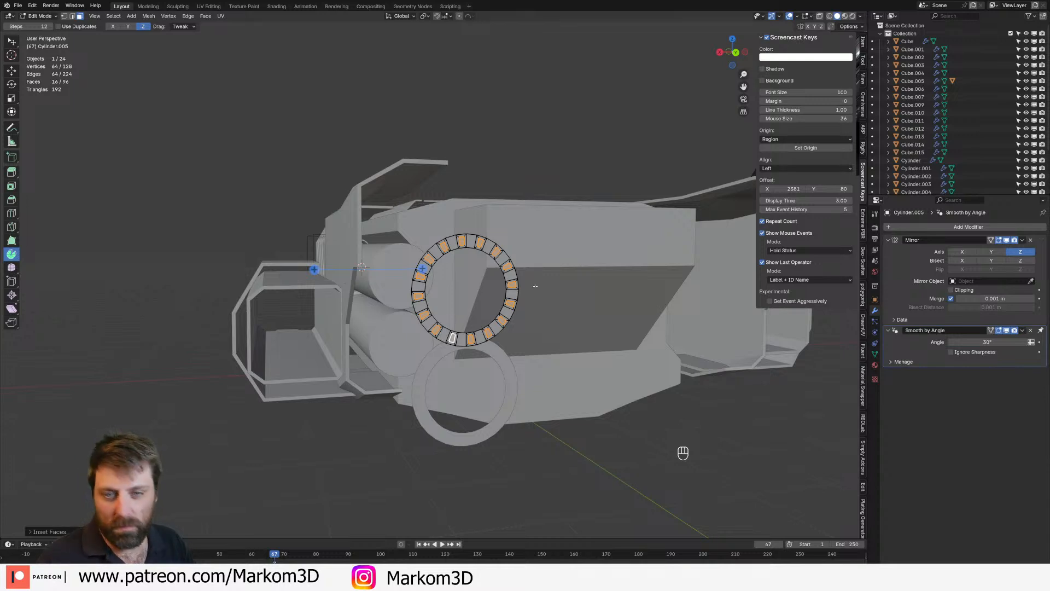
key(ctrl+e)
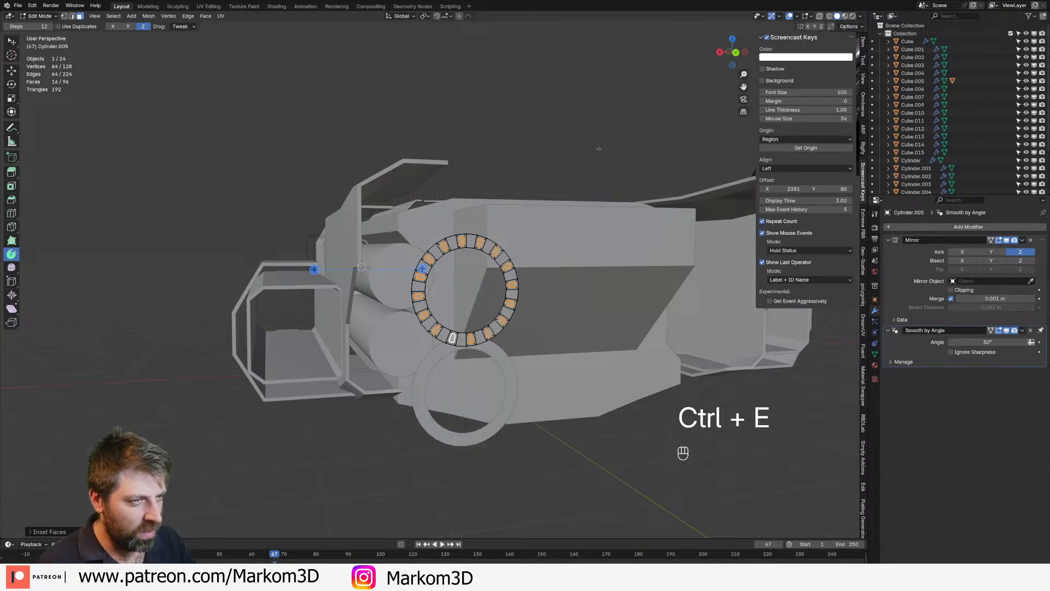
key(shift+a)
right_click(554, 131)
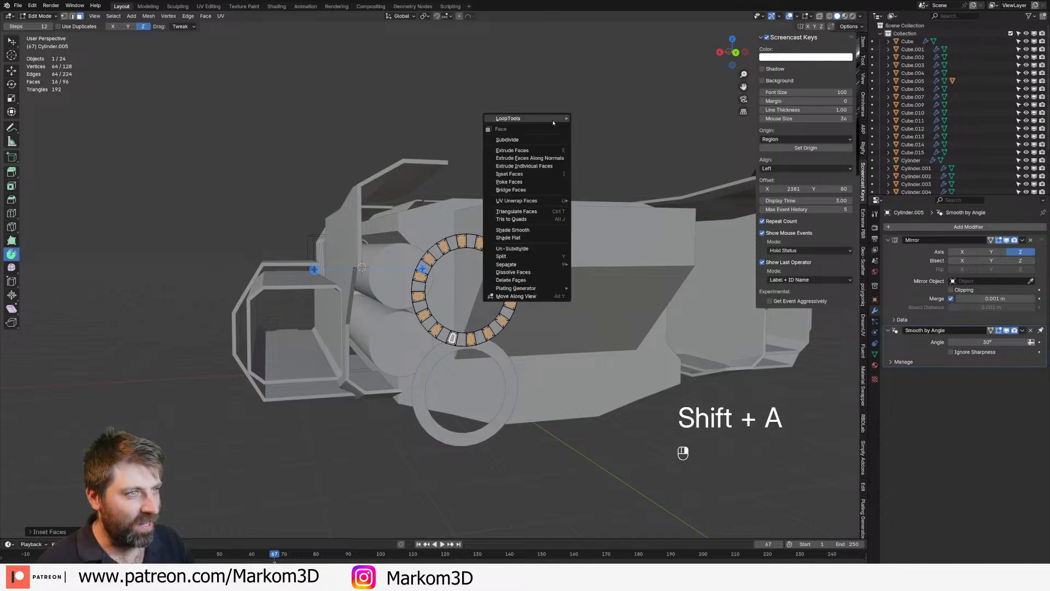
mouse_move(547, 118)
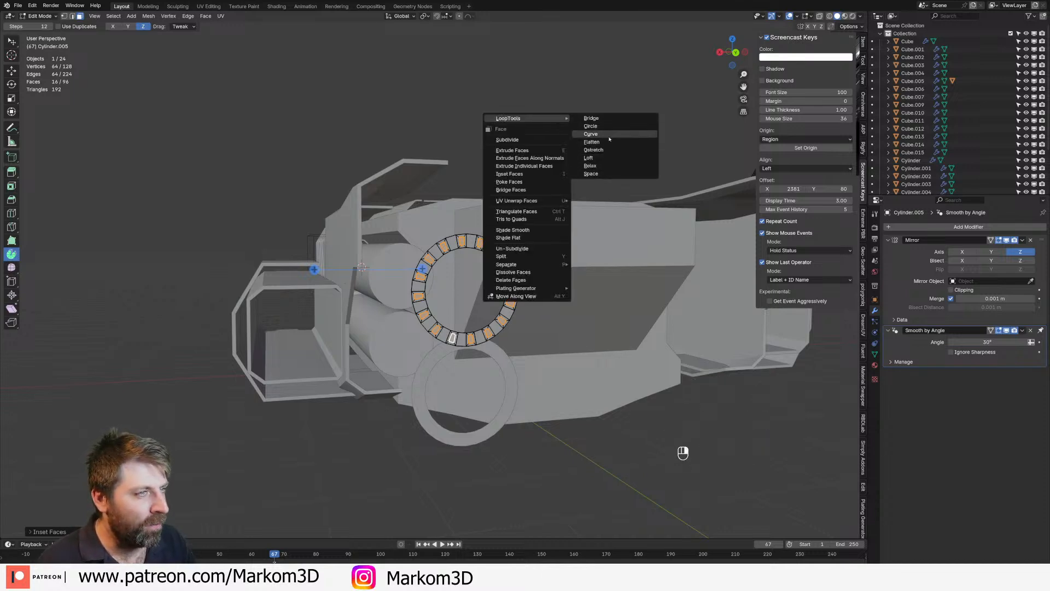
click(609, 126)
scroll(502, 247, up, 5)
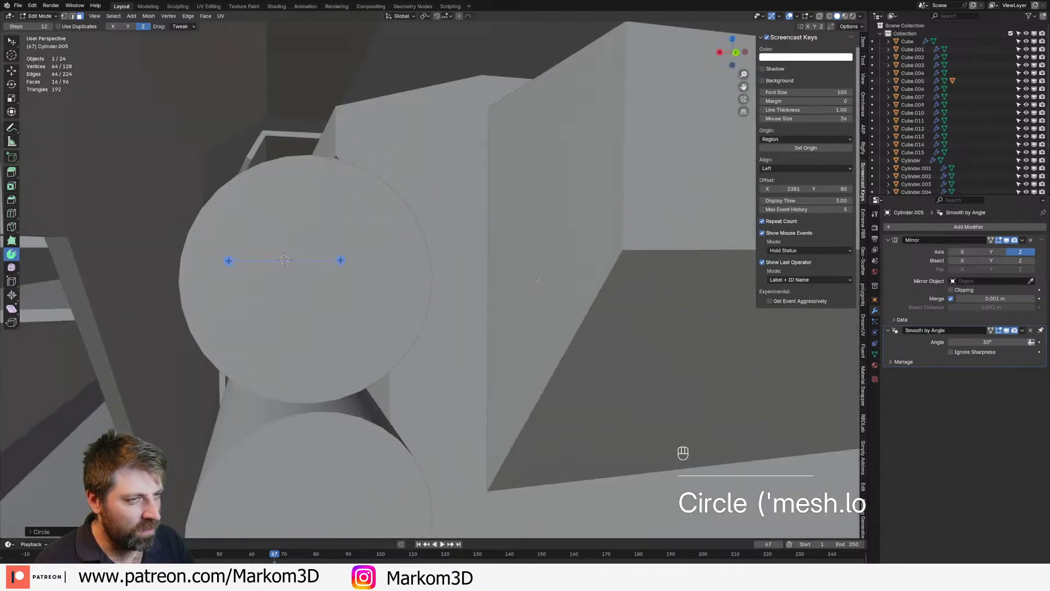
scroll(502, 248, down, 4)
key(ctrl+z)
Add a loop cut around the middle of the ring, through the inset faces
key(ctrl+r)
click(502, 248)
scroll(493, 235, up, 6)
scroll(493, 234, down, 6)
Select both halves of every inset face on the ring and round them into circles with LoopTools Circle
key(3)
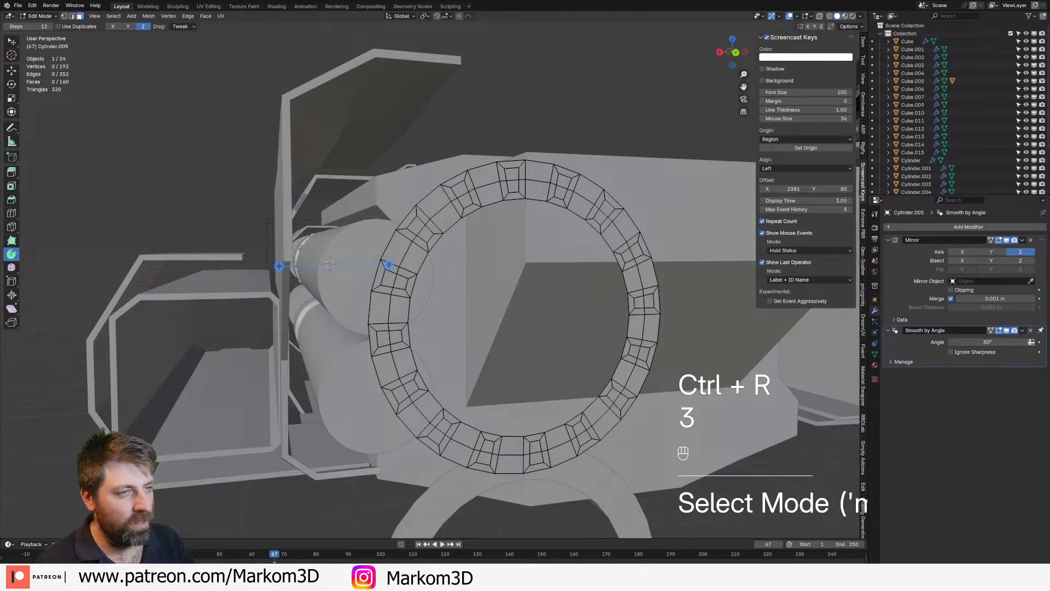
shift+click(415, 228)
shift+click(426, 234)
shift+click(417, 223)
shift+click(459, 189)
shift+click(465, 200)
shift+click(512, 173)
shift+click(513, 186)
shift+click(563, 181)
shift+click(561, 191)
shift+click(607, 208)
shift+click(594, 227)
key(ctrl+z)
shift+click(602, 221)
shift+middle_drag(602, 221, 558, 173)
shift+click(549, 156)
shift+click(557, 151)
shift+click(571, 202)
shift+click(561, 204)
shift+click(567, 255)
shift+click(557, 252)
shift+click(535, 295)
shift+click(543, 303)
shift+click(505, 338)
shift+click(497, 327)
shift+click(455, 343)
shift+click(455, 355)
shift+click(405, 341)
shift+click(400, 353)
shift+click(351, 328)
shift+click(358, 318)
shift+click(325, 278)
shift+click(313, 283)
shift+click(296, 229)
shift+click(307, 226)
shift+click(299, 167)
shift+click(313, 169)
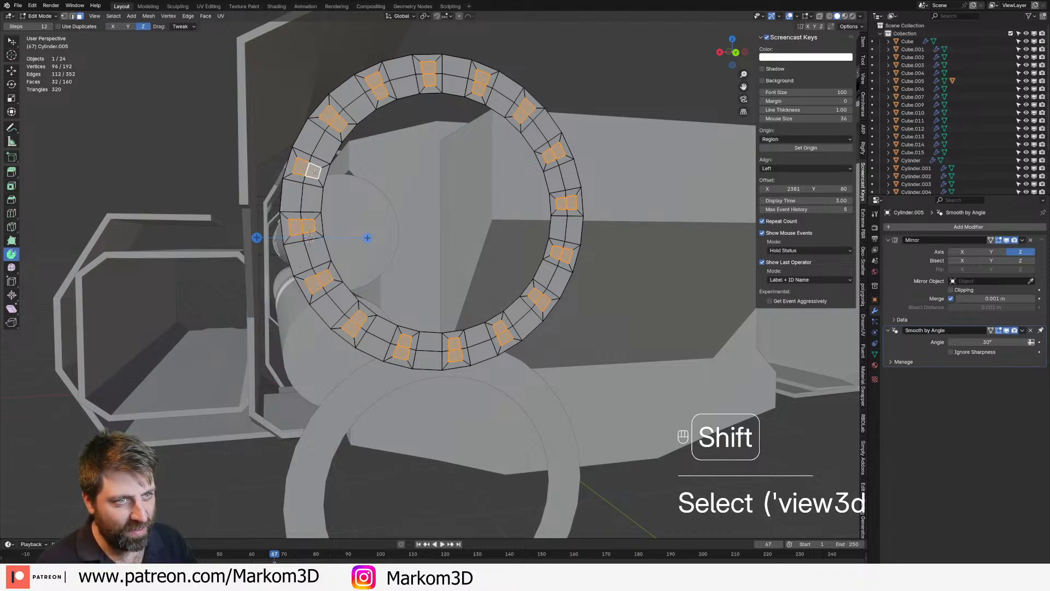
right_click(313, 184)
mouse_move(337, 186)
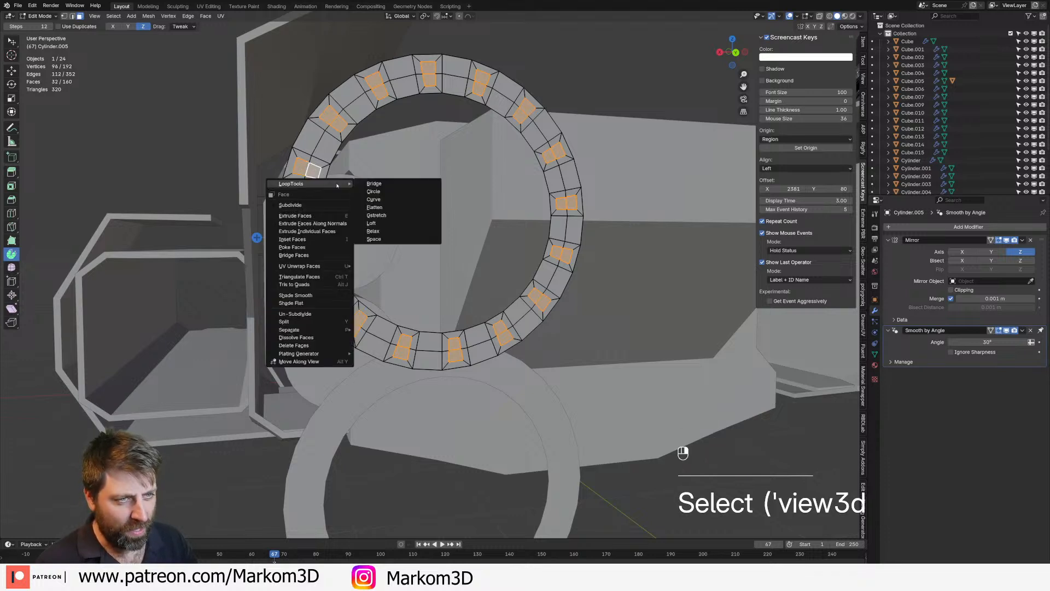
click(405, 191)
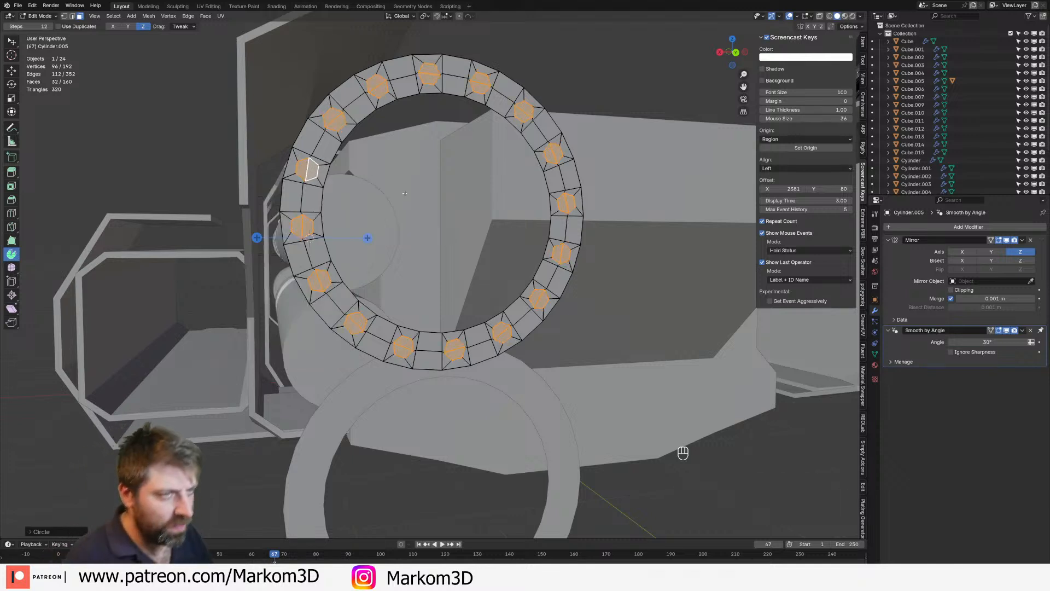
Delete the rounded faces to open holes, then extrude the whole ring to give it thickness
key(Delete)
click(405, 193)
scroll(406, 218, down, 5)
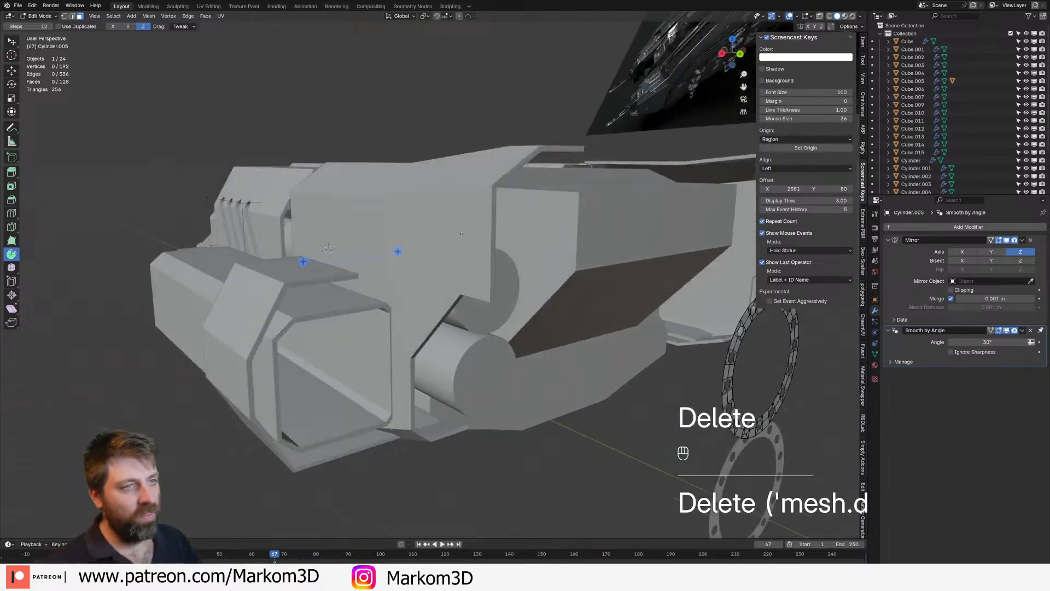
key(a)
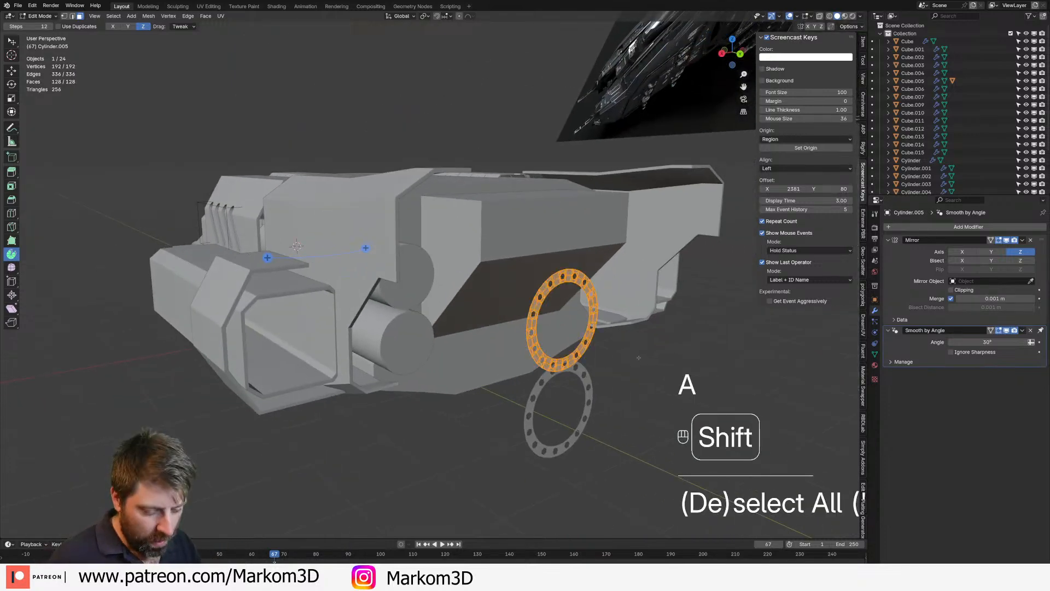
shift+middle_drag(638, 358, 620, 350)
key(e)
shift+click(625, 352)
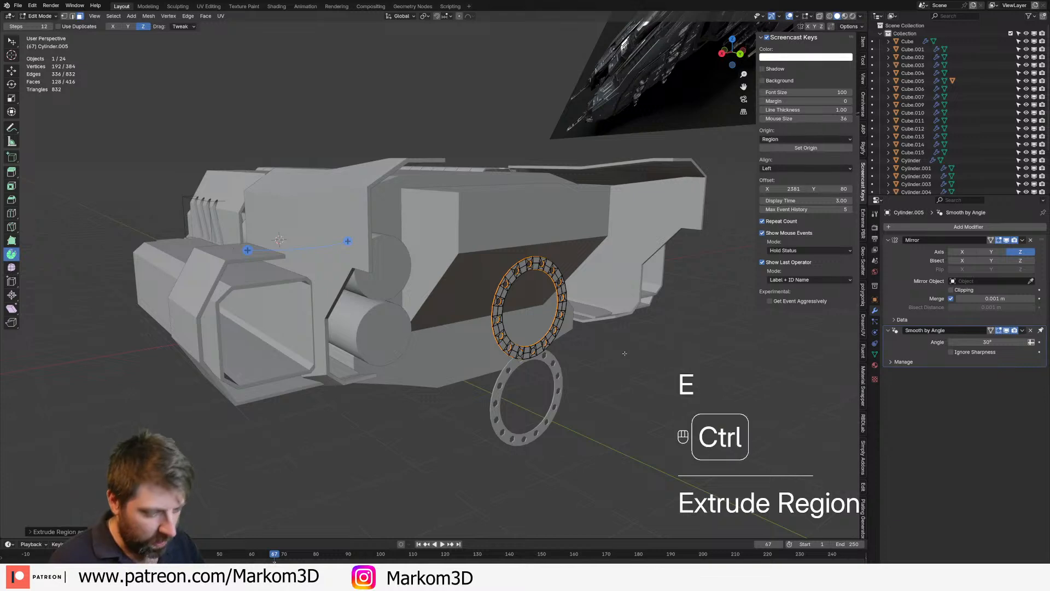
Select all linked geometry of the perforated ring and move it along Y into the hull's side gap, around the pipes
key(ctrl+l)
key(KP_3)
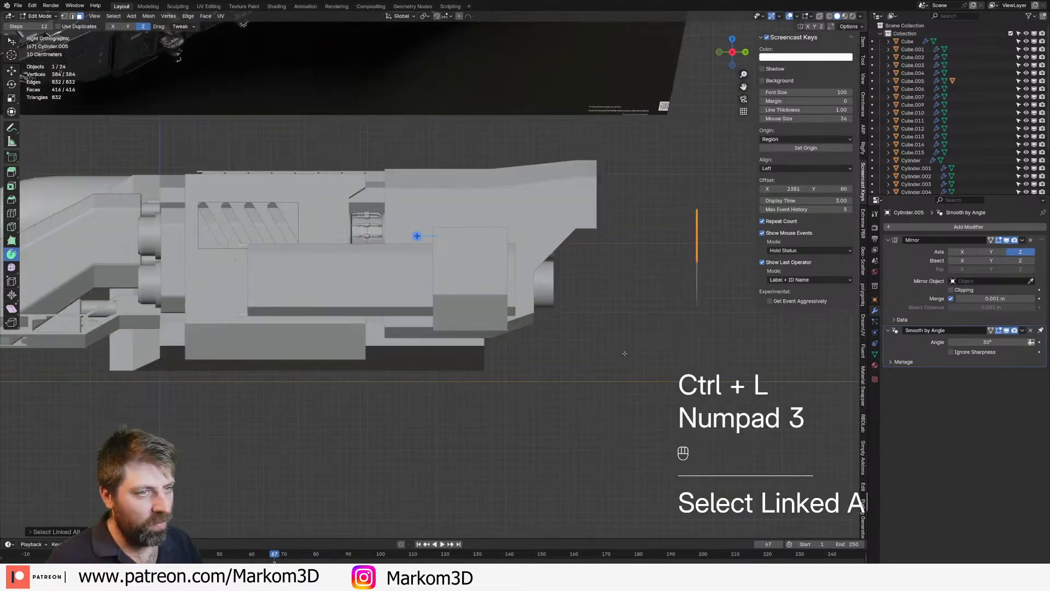
key(g)
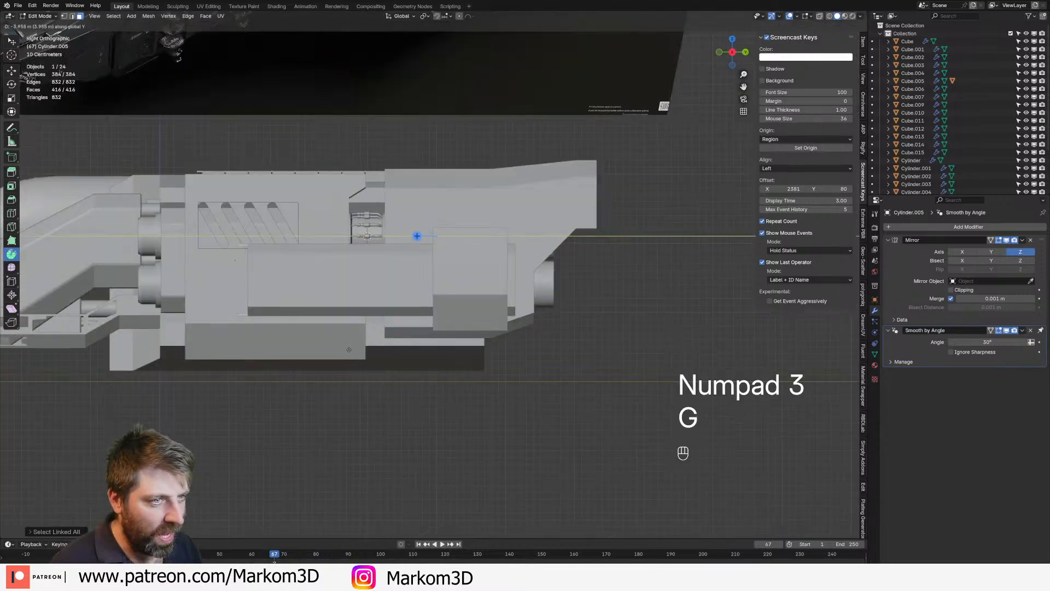
click(802, 296)
middle_drag(654, 297, 569, 302)
shift+middle_drag(358, 293, 549, 353)
scroll(415, 304, up, 5)
scroll(454, 331, down, 4)
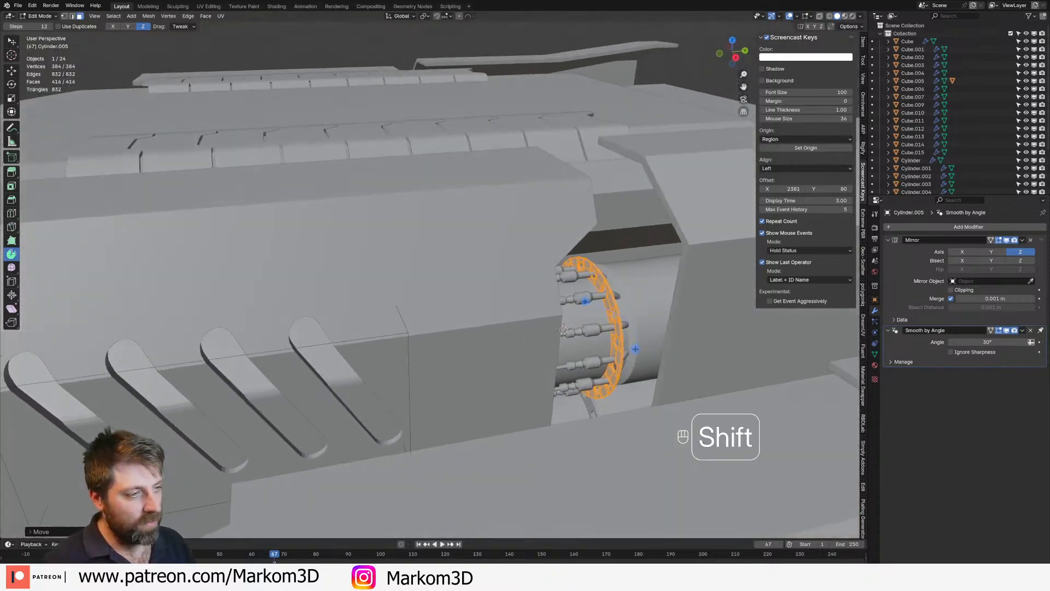
shift+middle_drag(656, 331, 608, 324)
scroll(609, 323, up, 3)
shift+middle_drag(655, 352, 610, 329)
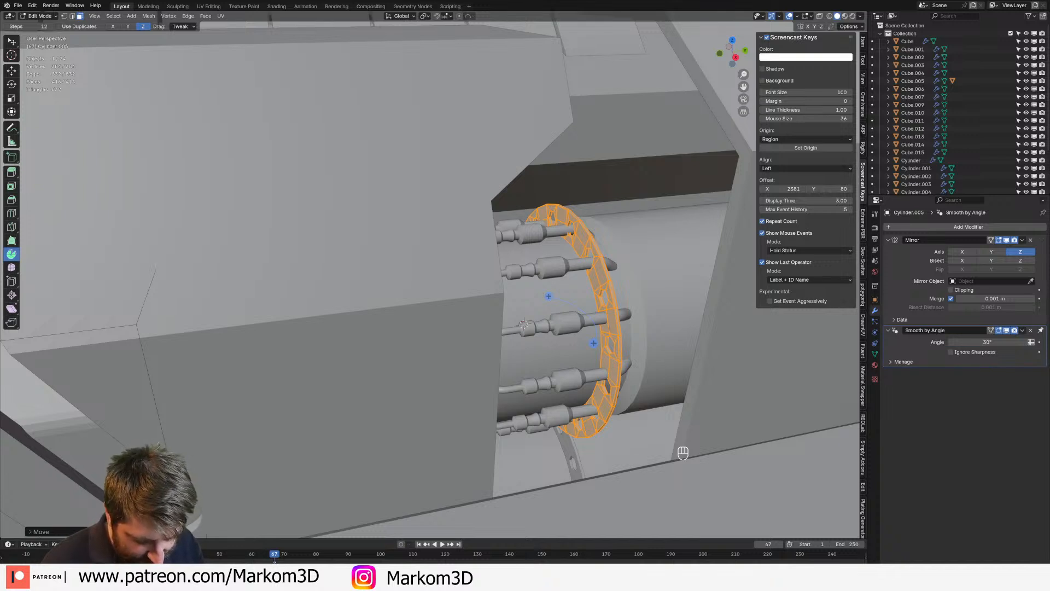
Delete all geometry of the perforated ring in the side gap
middle_drag(609, 327, 622, 323)
key(Delete)
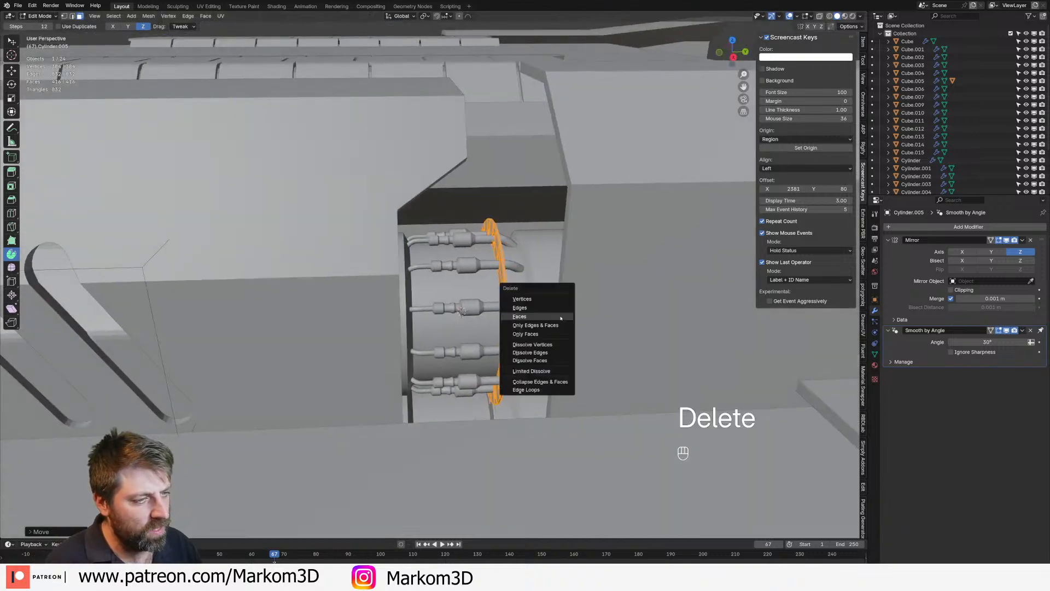
click(543, 296)
middle_drag(539, 299, 543, 296)
Add a new mesh circle with 24 vertices at the pipe cylinder's centre
key(shift+a)
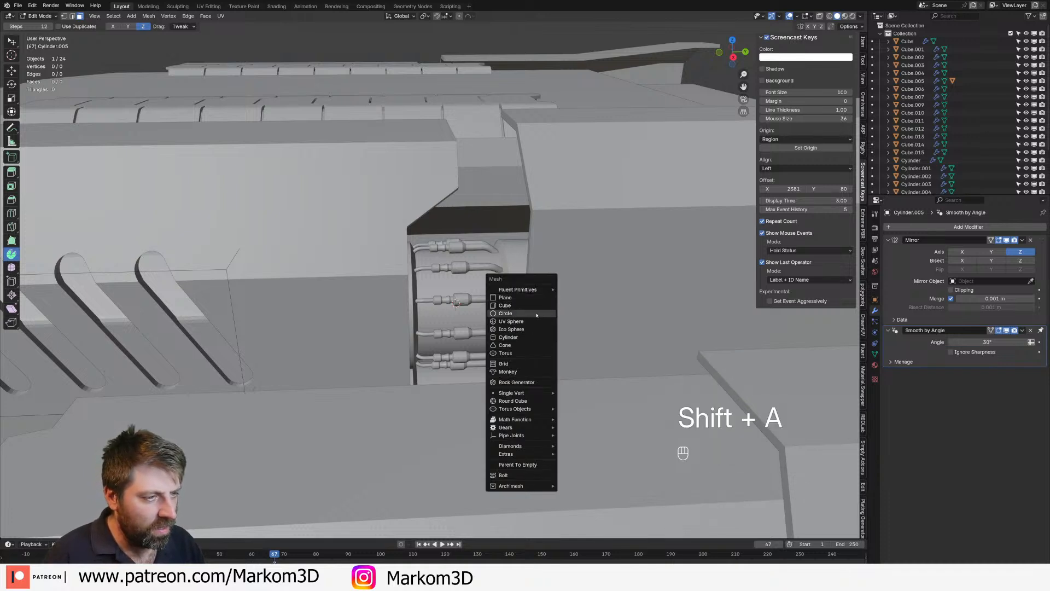
click(525, 313)
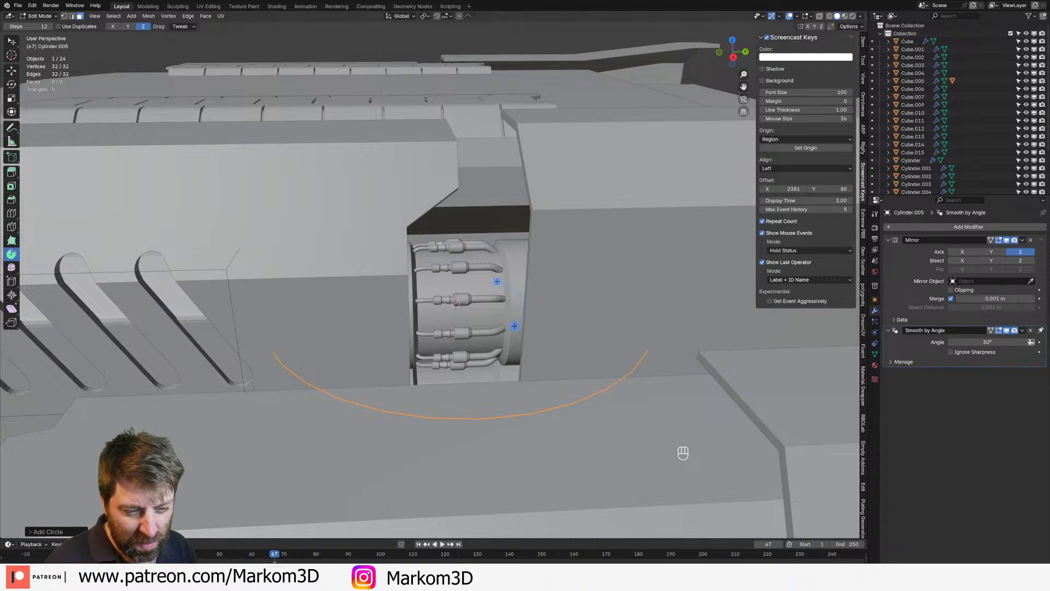
click(44, 531)
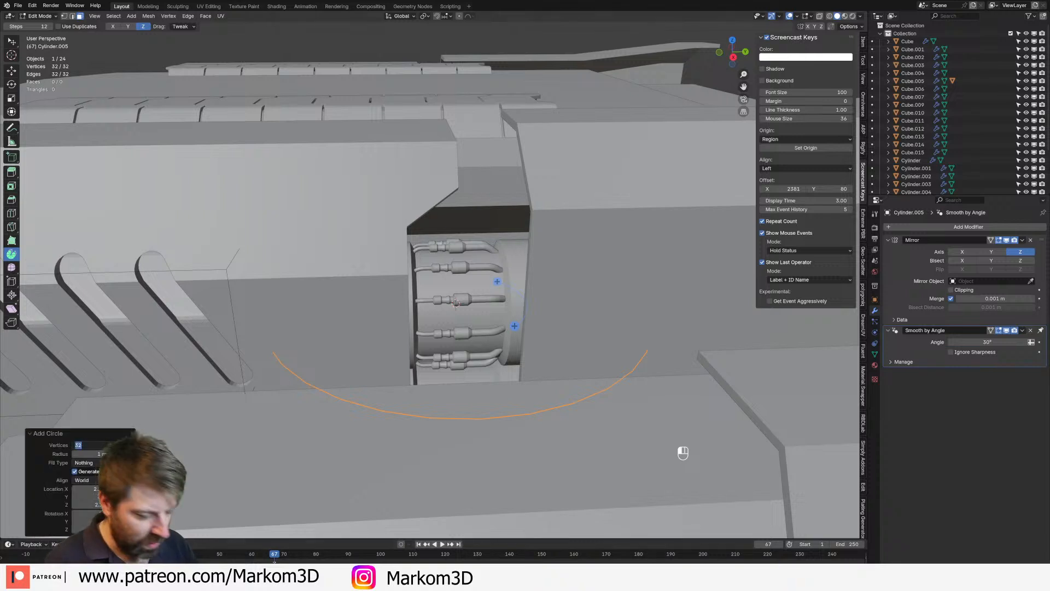
key(Tab)
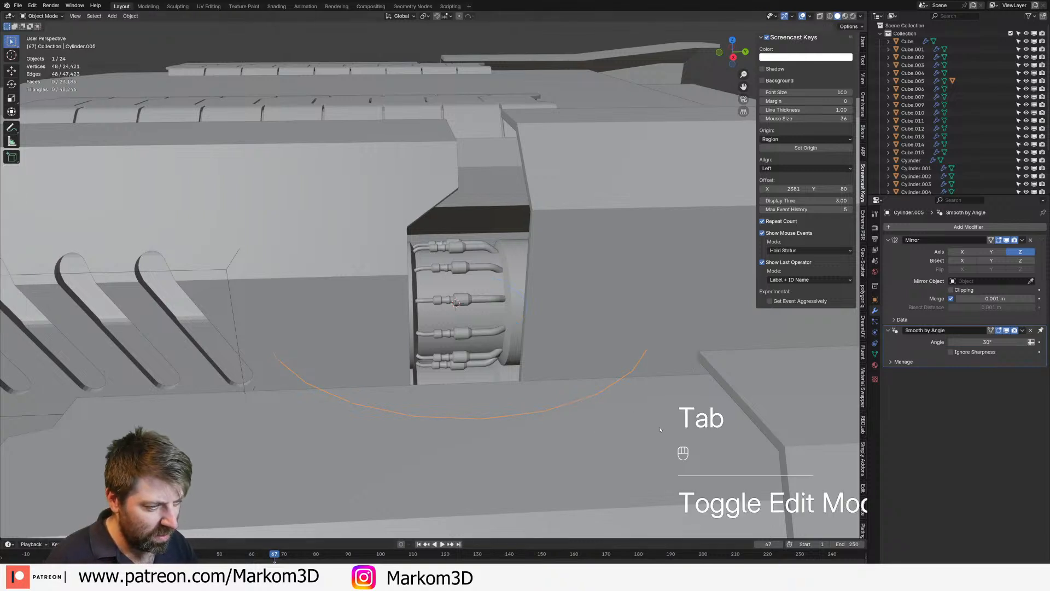
key(Tab)
key(Tab)
key(Tab)
key(1)
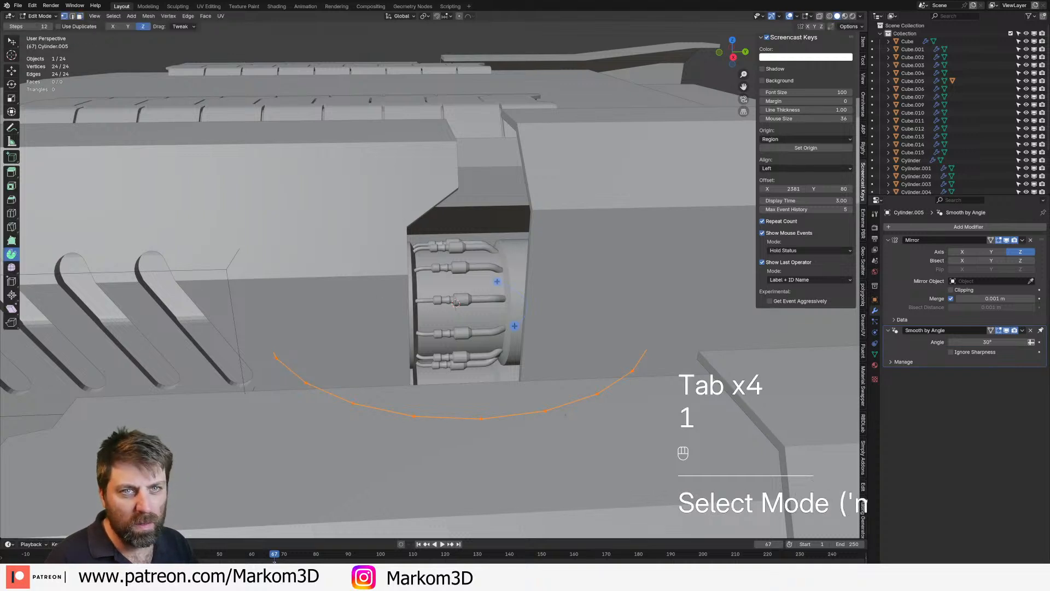
Rotate the circle 90° around X so it stands upright and scale it to fit around the radial pipes
key(s)
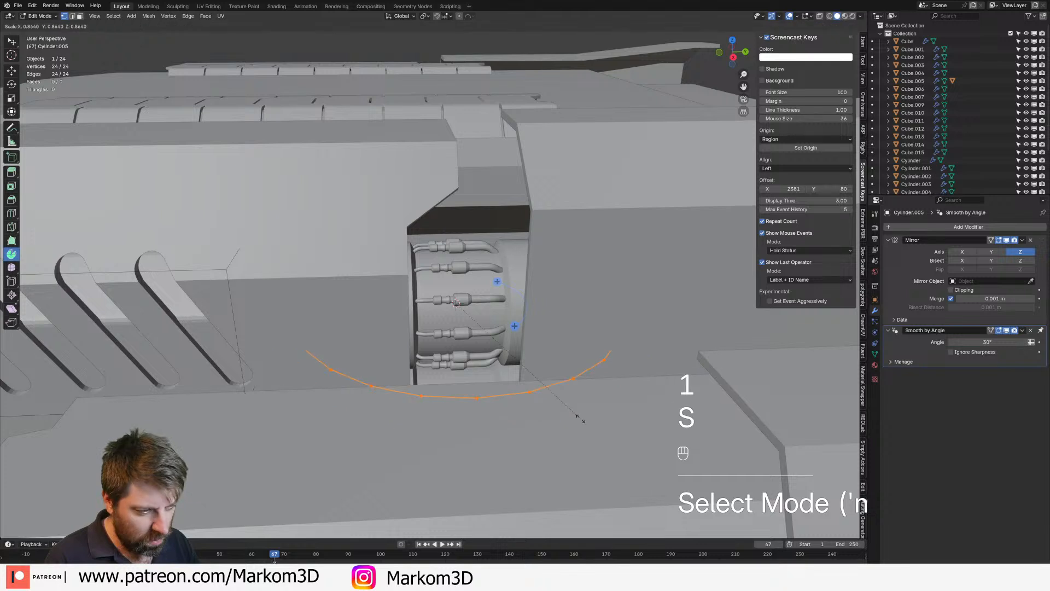
click(500, 349)
text(ryx90)
key(Return)
key(s)
click(572, 350)
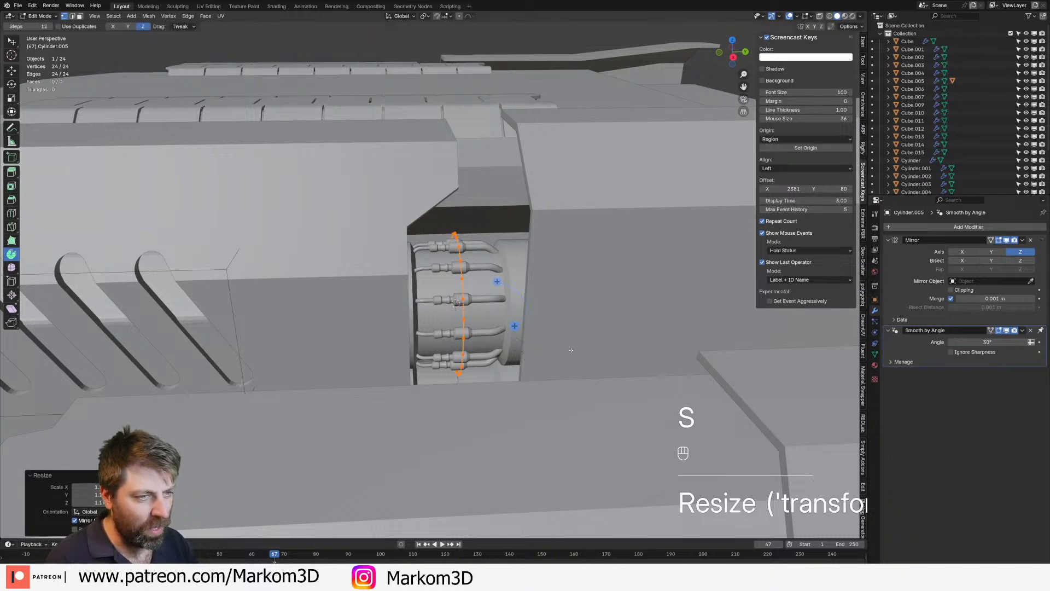
Extrude the circle's edges in place and scale them inward to form a flat ring across the pipes
key(e)
ctrl+click(566, 356)
middle_drag(566, 357, 582, 359)
key(s)
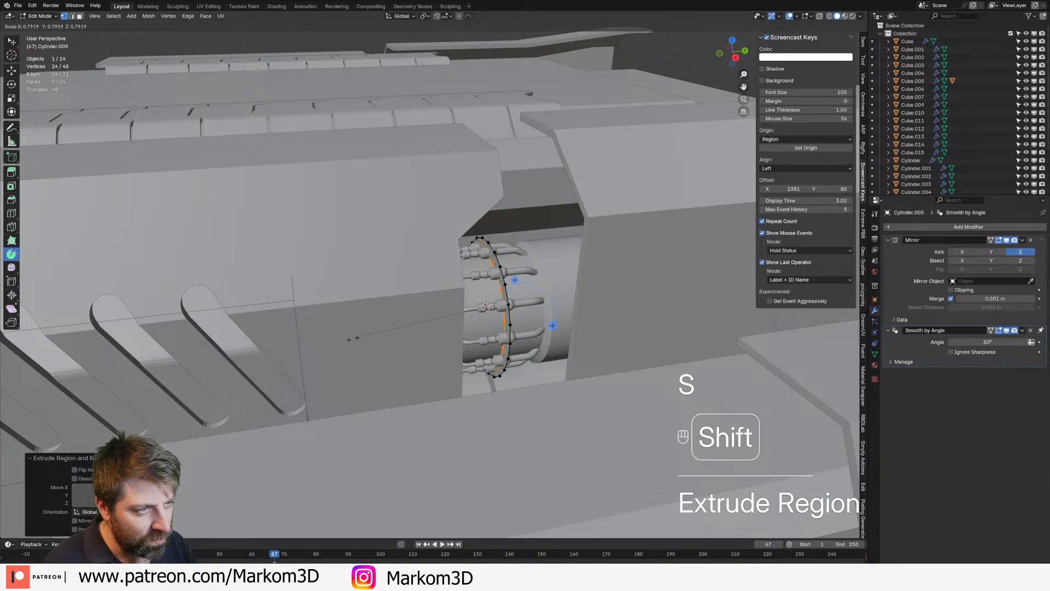
shift+click(337, 349)
scroll(703, 349, up, 1)
mouse_move(679, 347)
middle_down()
mouse_move(703, 349)
mouse_move(684, 329)
middle_up()
key(s)
shift+click(619, 323)
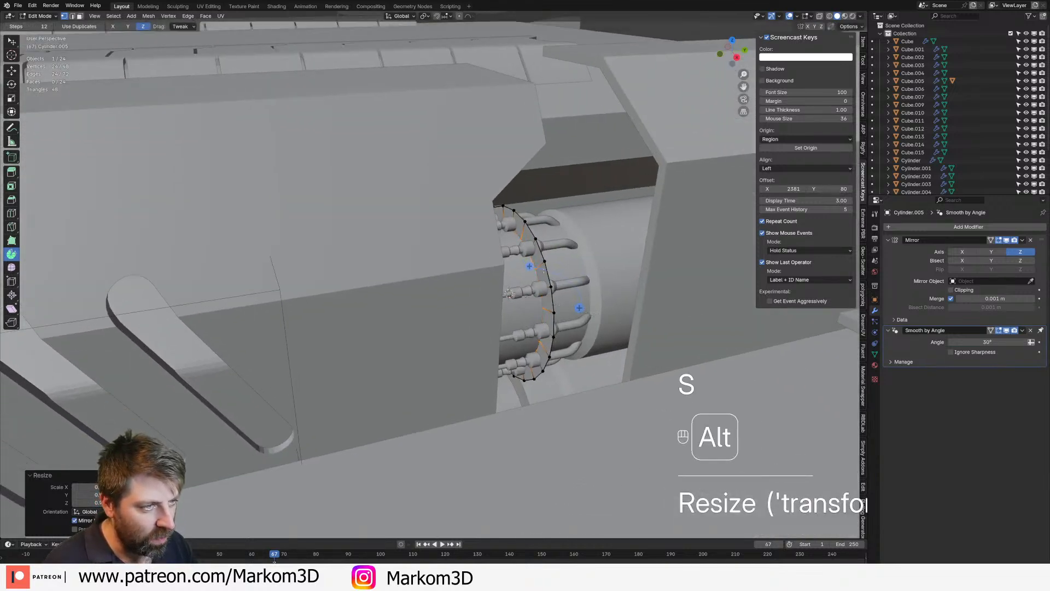
Select the ring's outer edge loop and scale it slightly to adjust the band width
alt+click(546, 266)
scroll(676, 365, up, 2)
key(s)
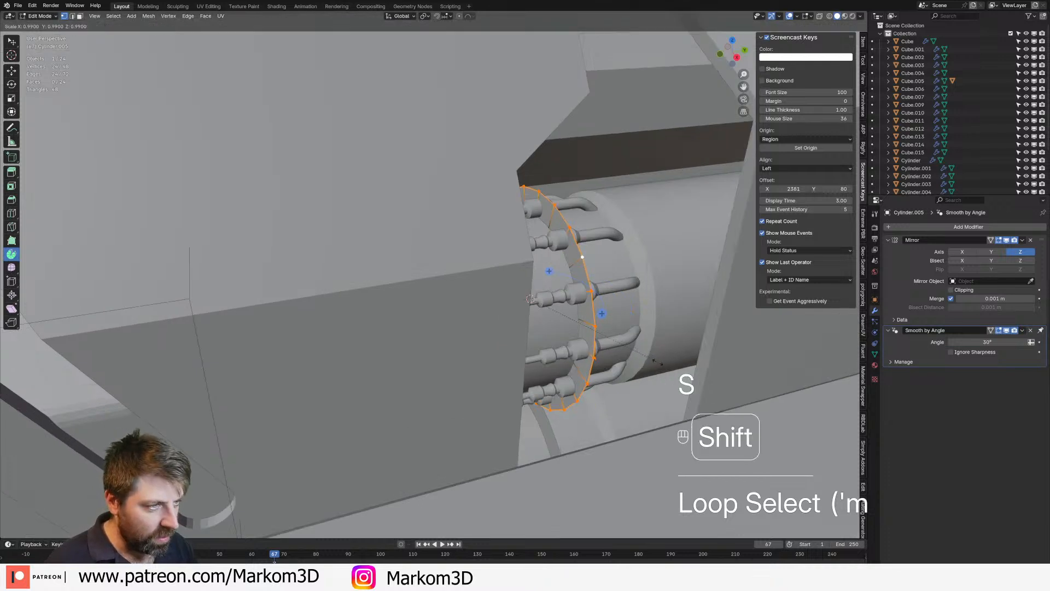
click(681, 353)
shift+middle_drag(681, 353, 696, 333)
Rotate the entire ring 7.5° around Y to align its segments with the pipes
key(a)
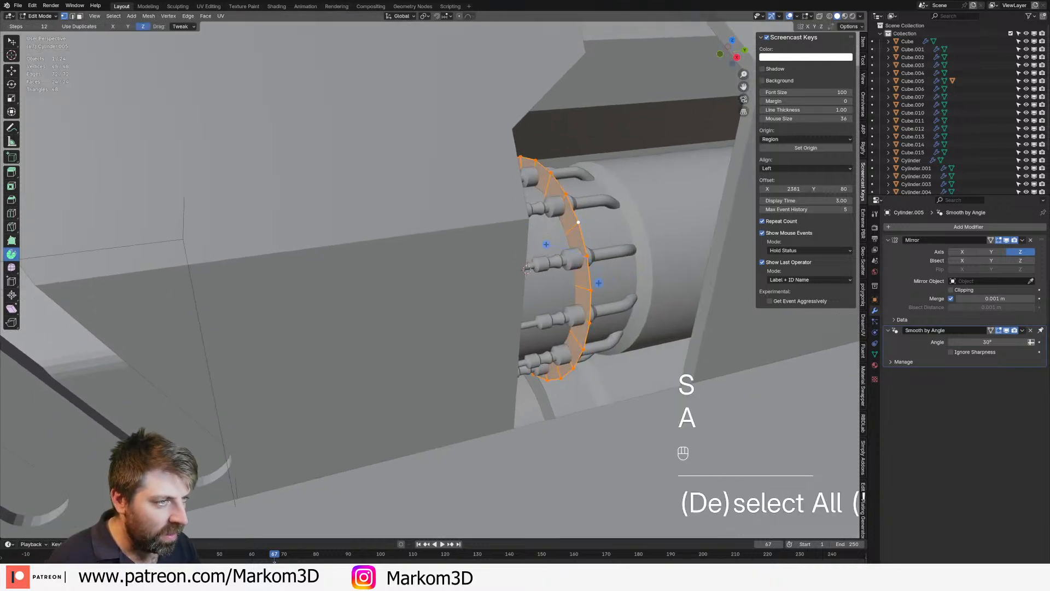
key(r)
key(y)
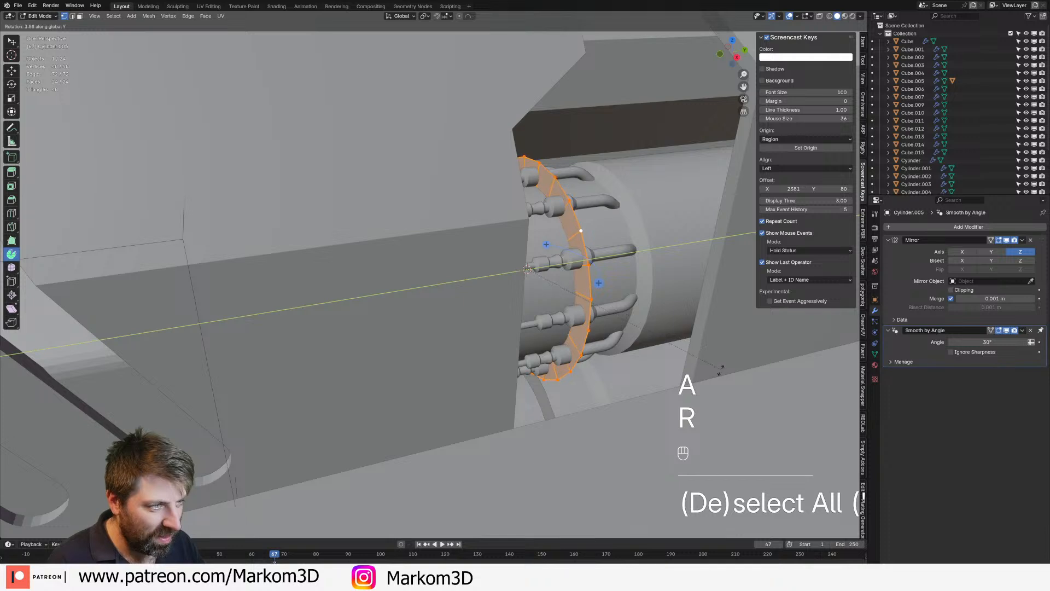
text(15)
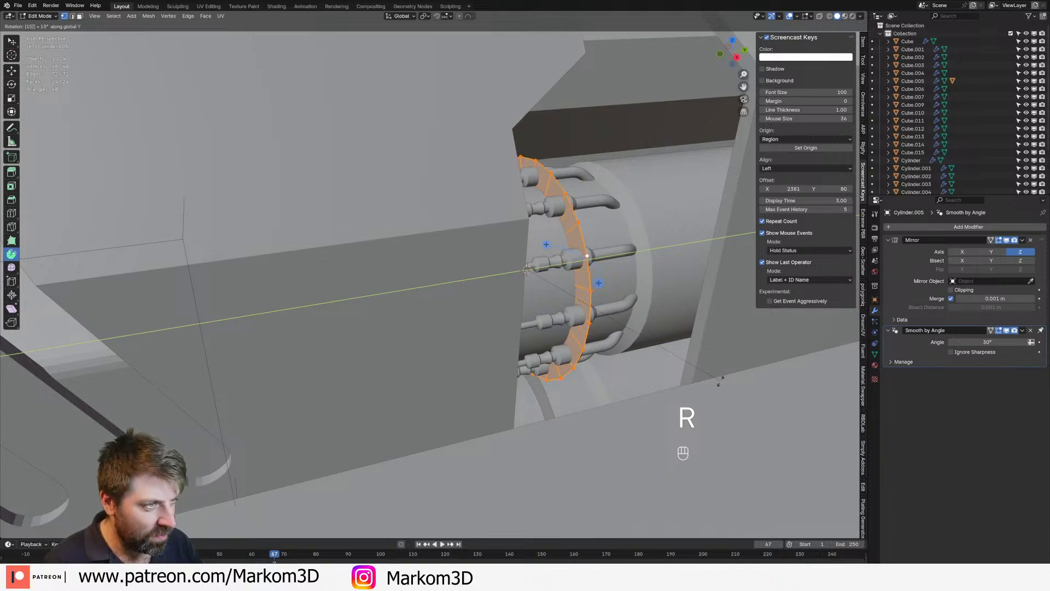
key(BackSpace)
key(BackSpace)
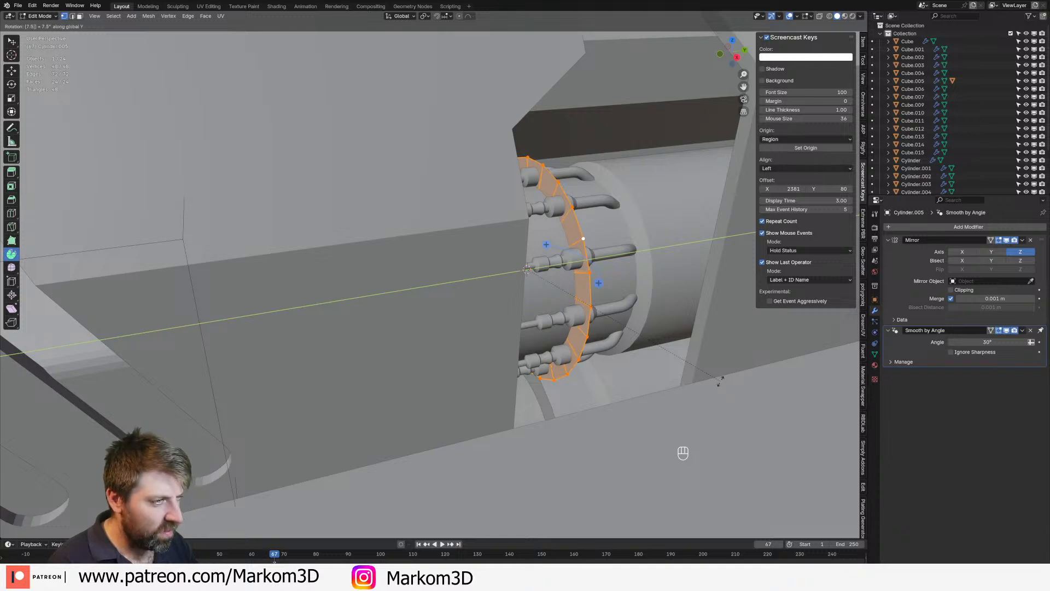
click(720, 381)
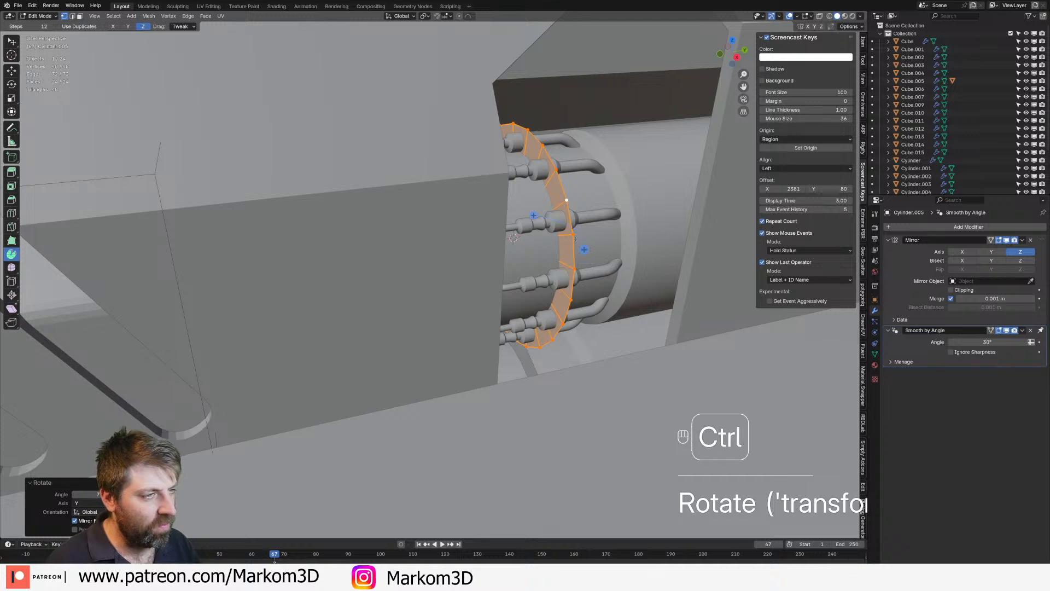
Add two loop cuts around the ring band and switch to selecting its faces
key(ctrl+r)
click(569, 235)
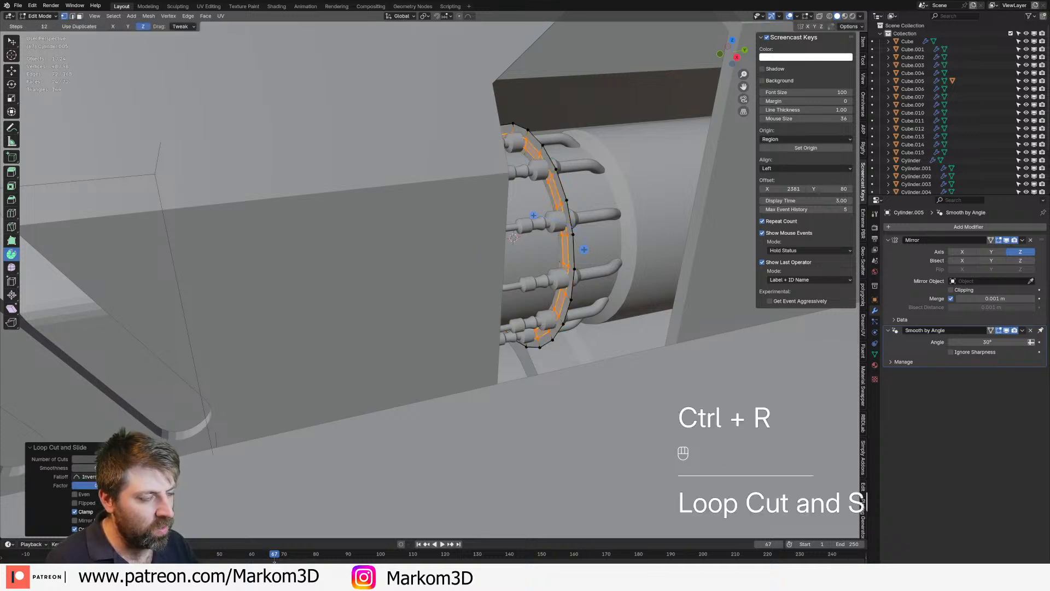
key(3)
alt+click(566, 237)
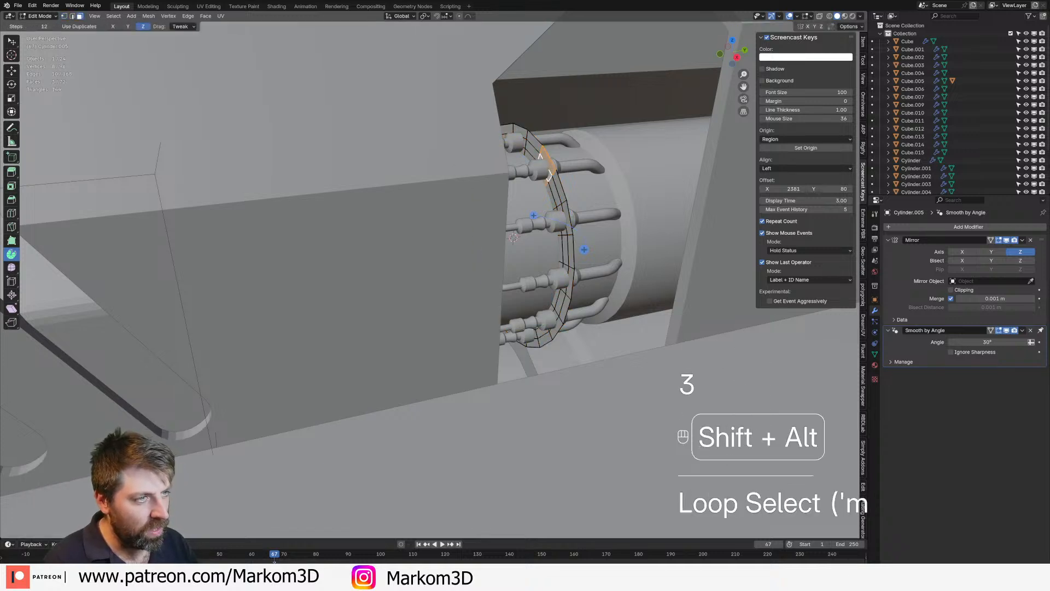
Move the entire ring along Y out of the side gap, clear of the hull
scroll(562, 301, down, 5)
key(a)
key(g)
key(y)
click(364, 211)
scroll(364, 211, down, 6)
middle_drag(711, 237, 547, 262)
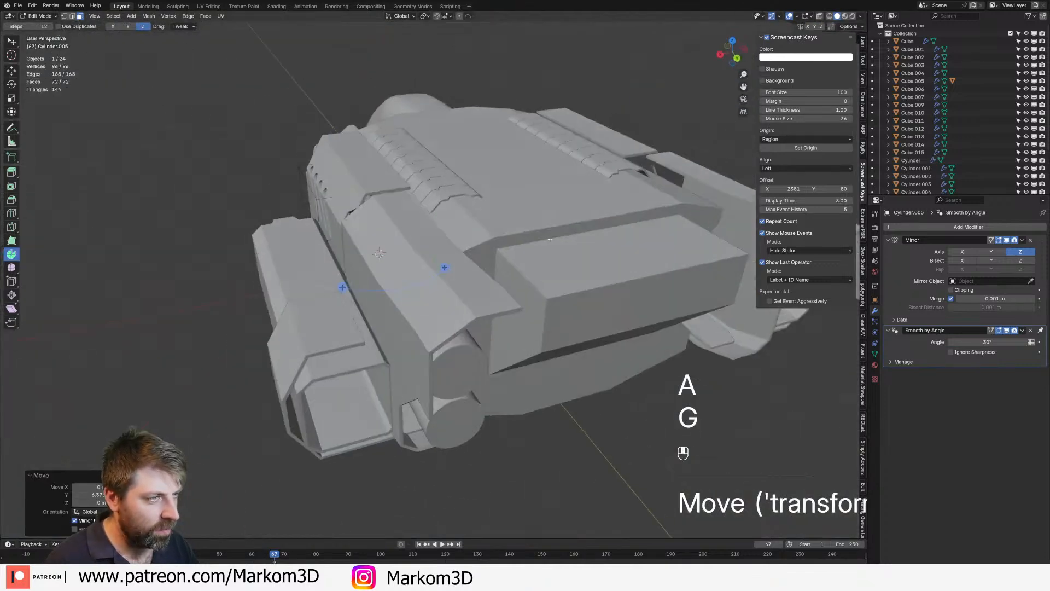
Select the band's faces on every other segment of the ring and inset each group by about 0.0127 m
scroll(541, 300, down, 4)
key(KP_Decimal)
scroll(540, 300, down, 2)
middle_drag(482, 219, 436, 189)
scroll(427, 169, down, 1)
key(3)
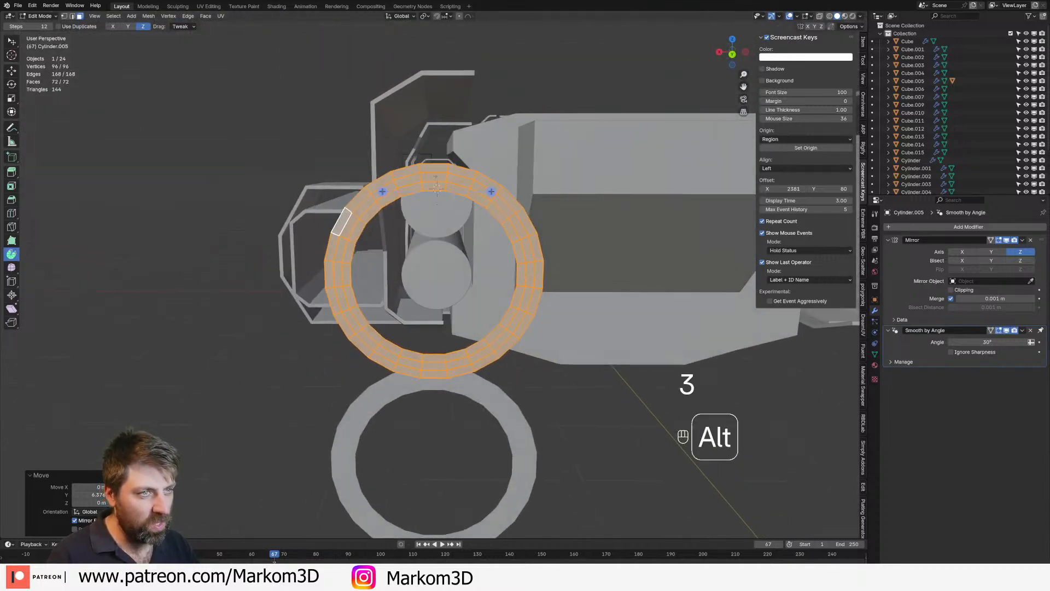
alt+click(436, 190)
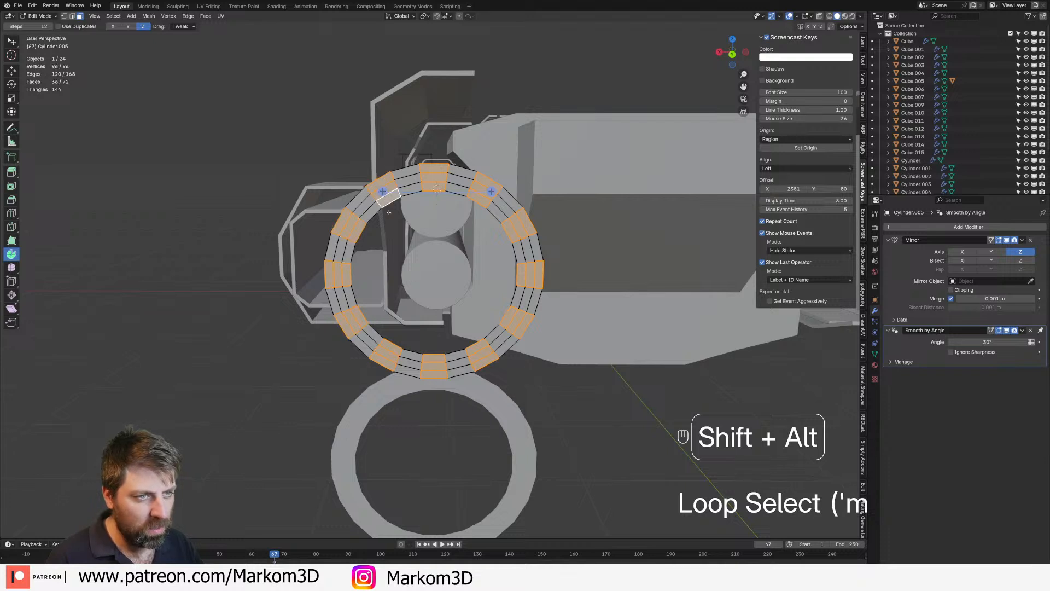
scroll(436, 274, up, 2)
key(i)
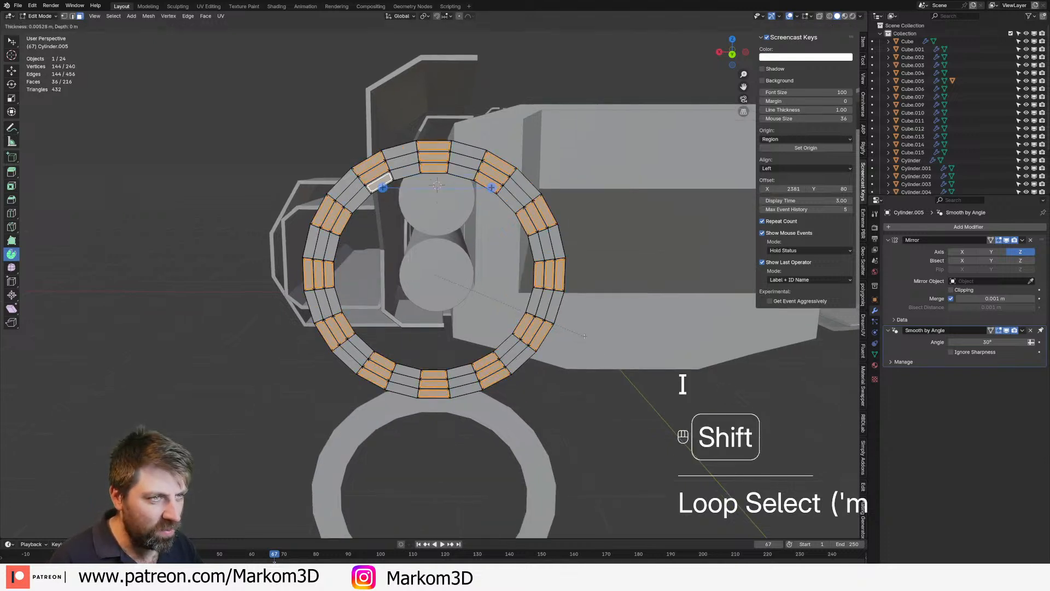
key(i)
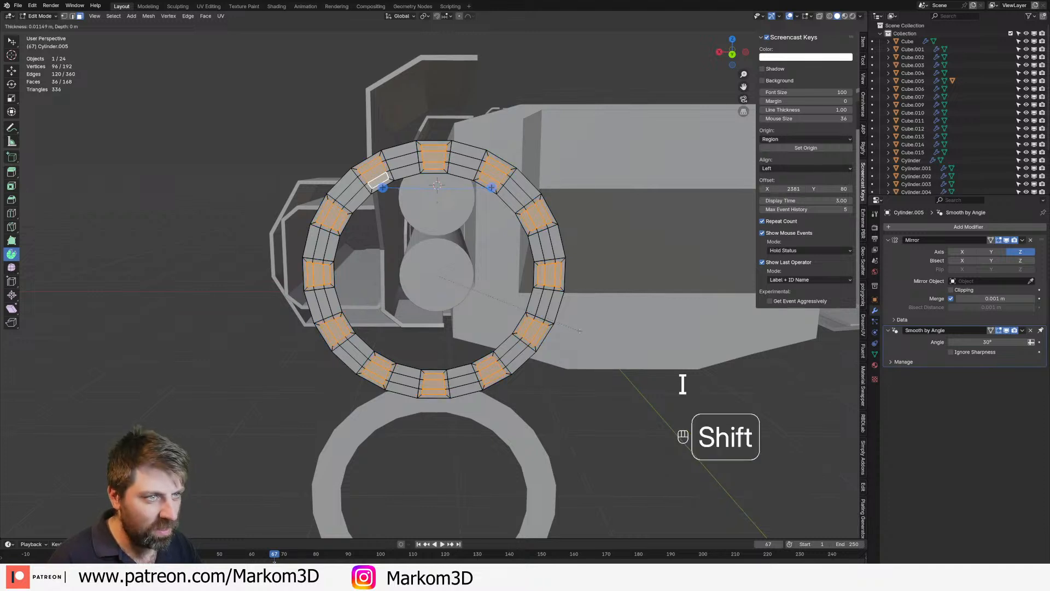
shift+click(577, 326)
Shape the inset face groups into circles with LoopTools and delete their faces to leave round holes in the ring
right_click(578, 326)
mouse_move(578, 329)
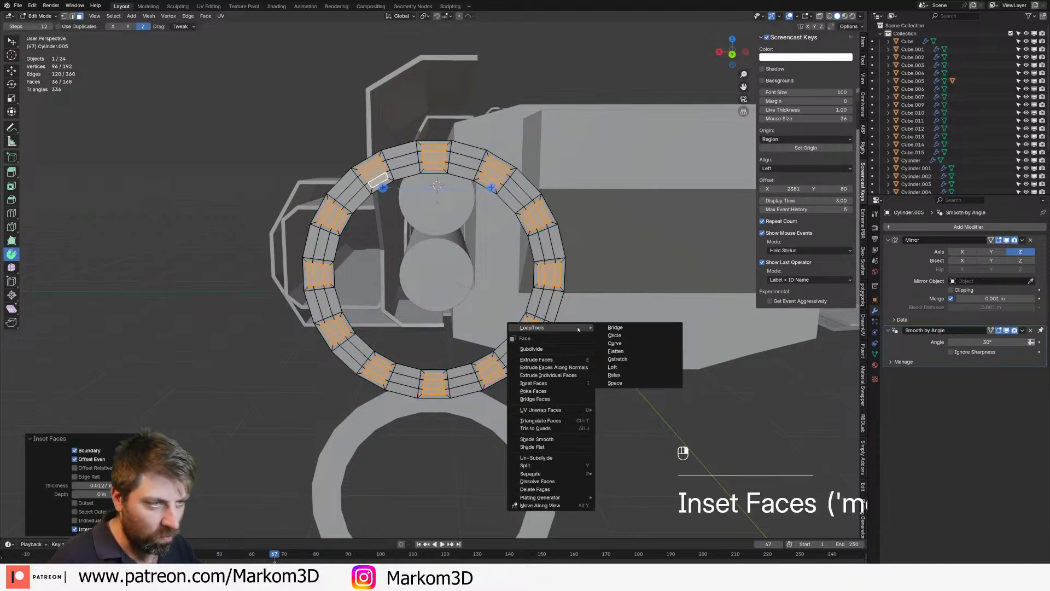
click(615, 335)
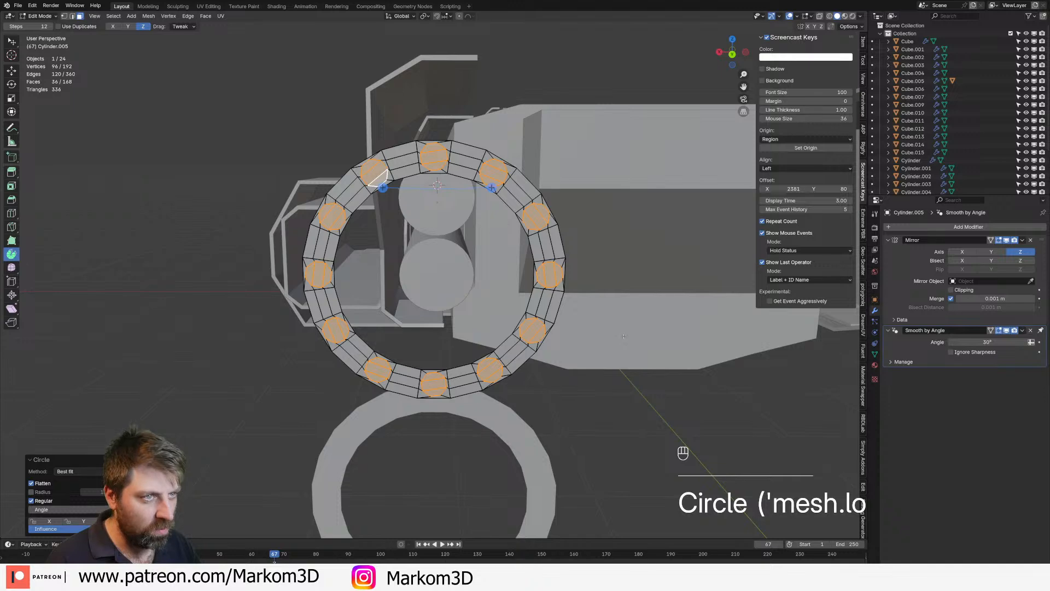
key(x)
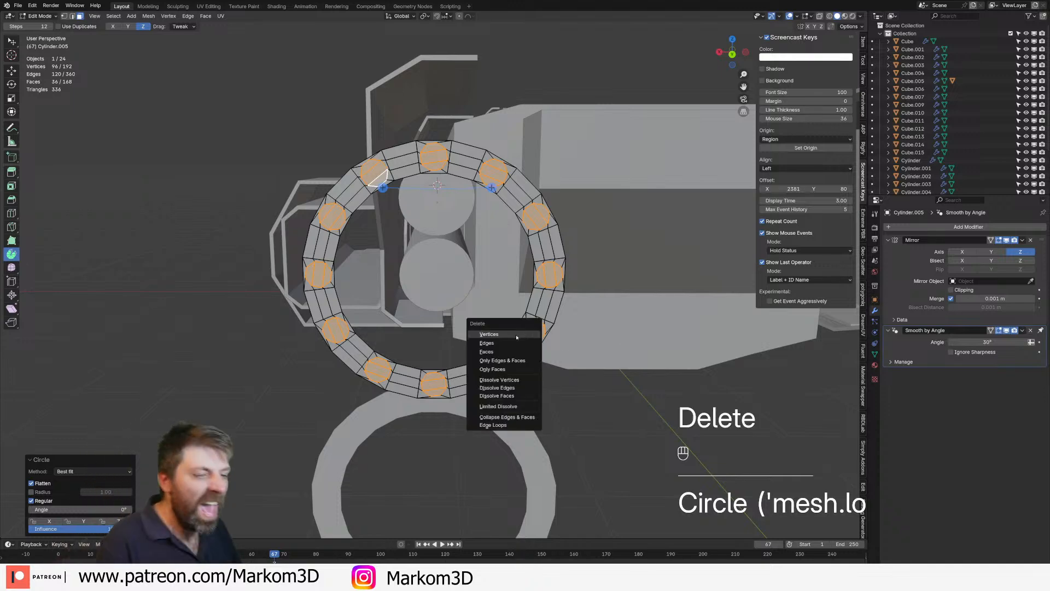
click(517, 335)
Select the whole perforated ring and extrude it slightly to give the flat band thickness
middle_drag(517, 334, 539, 373)
key(a)
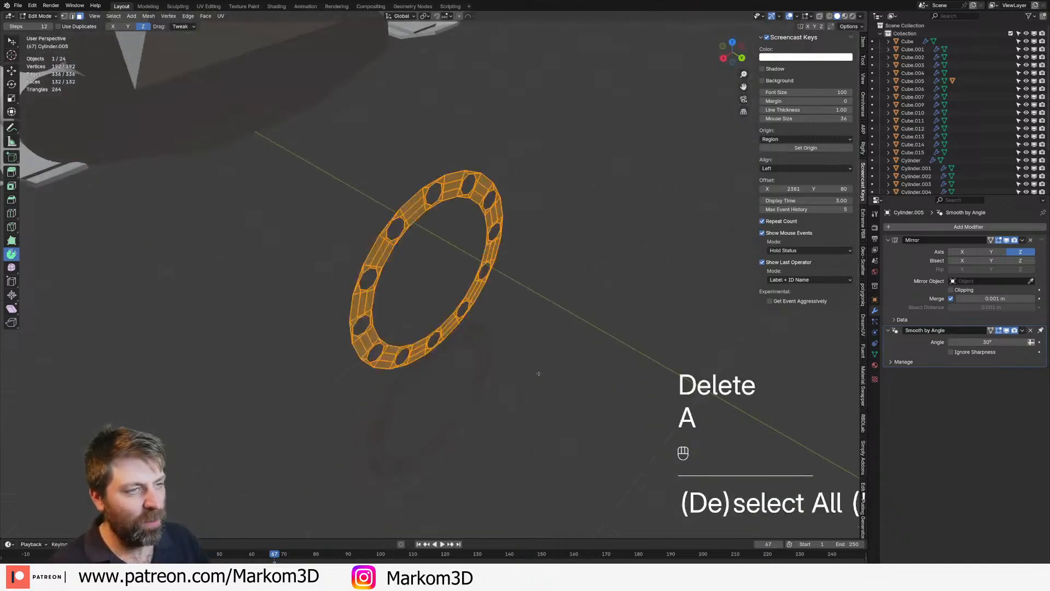
key(e)
click(513, 359)
Move the entire linked ring along Y back into the hull's side gap, over the rear part of the radial pipes
key(ctrl+l)
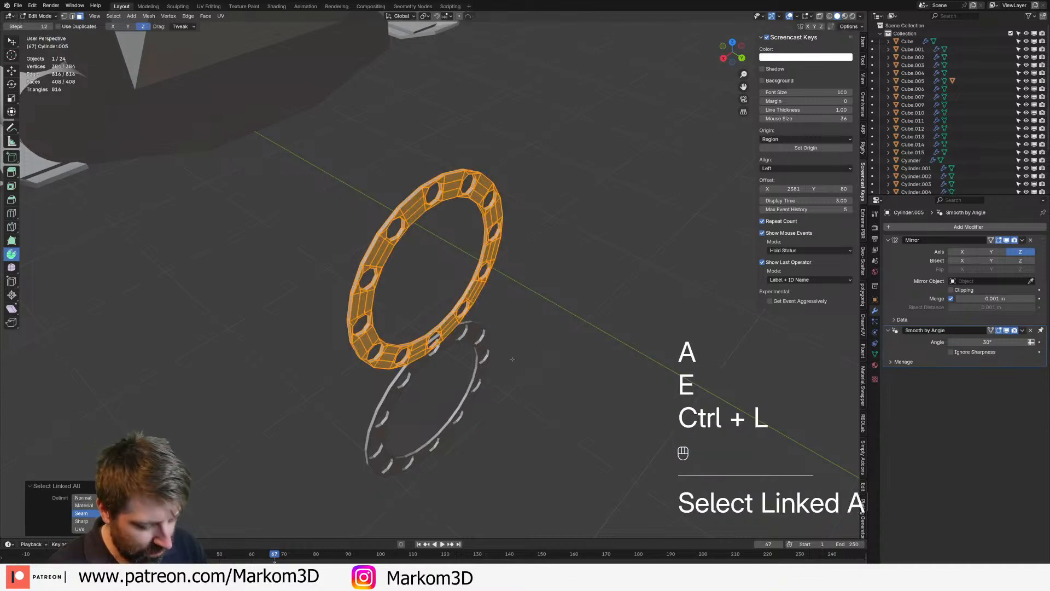
scroll(512, 360, down, 2)
key(g)
click(144, 171)
scroll(143, 171, down, 3)
middle_drag(143, 171, 421, 192)
key(KP_Decimal)
scroll(353, 175, down, 8)
scroll(438, 218, up, 4)
shift+middle_drag(471, 274, 539, 290)
key(g)
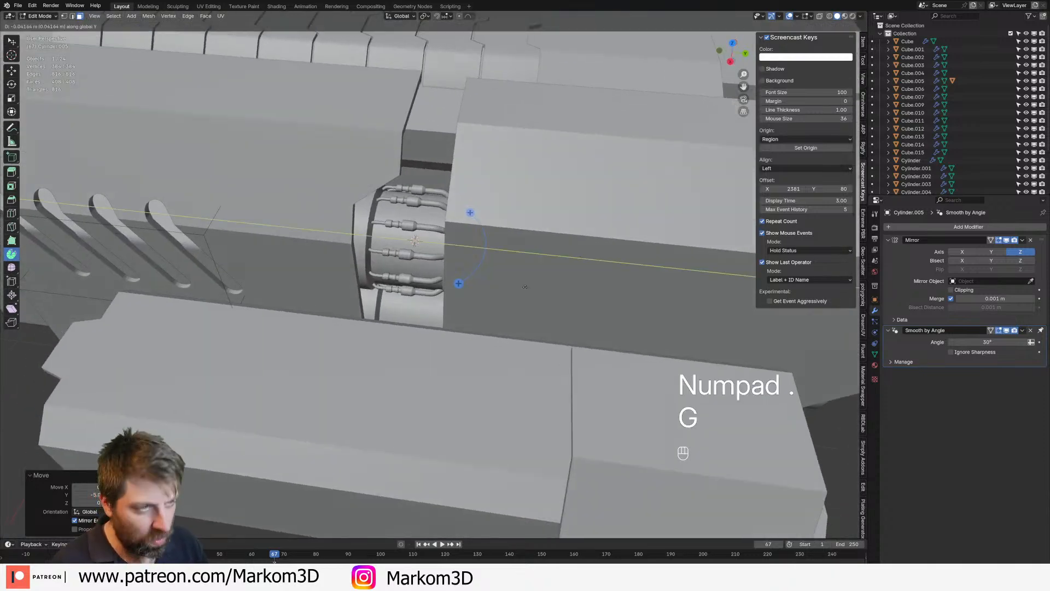
click(346, 266)
Duplicate the ring along Y to the opposite end of the pipes and leave mesh editing with nothing selected
scroll(383, 251, up, 3)
middle_drag(432, 222, 541, 266)
key(shift+d)
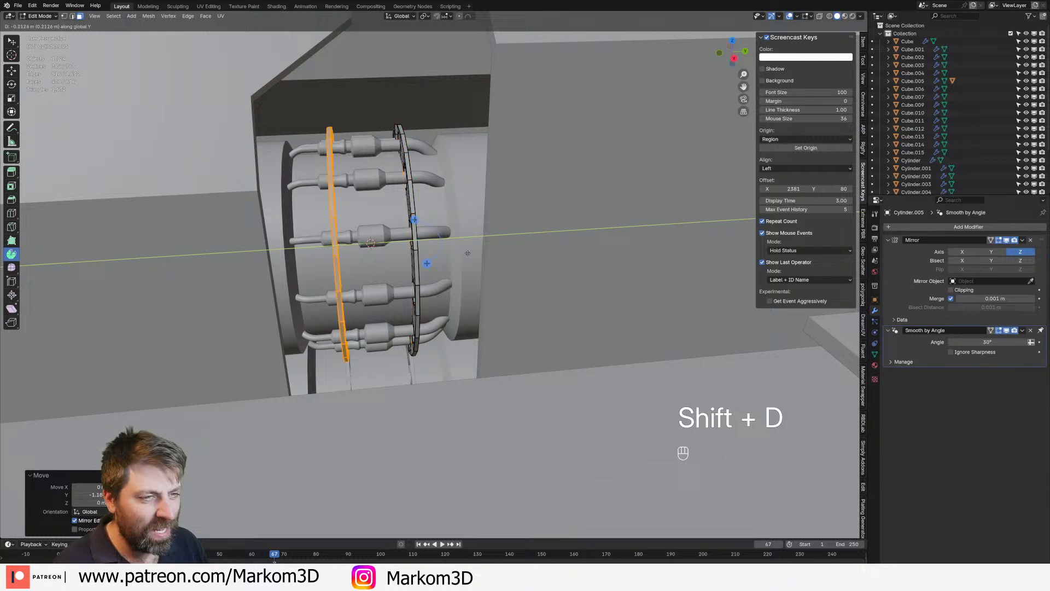
click(453, 255)
scroll(453, 254, down, 2)
middle_drag(453, 254, 514, 312)
scroll(514, 312, down, 4)
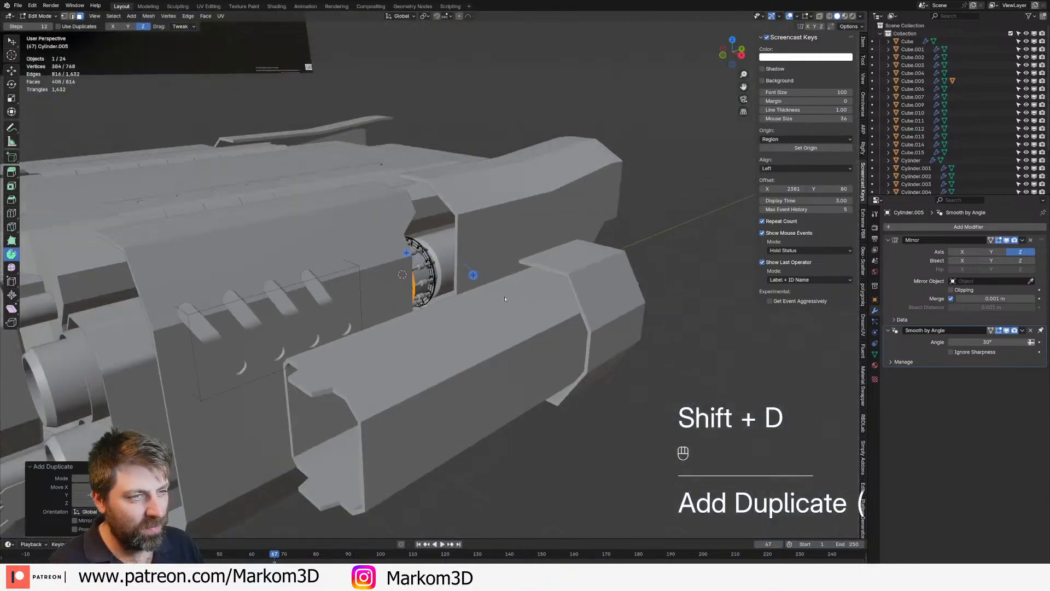
key(Tab)
middle_drag(539, 369, 563, 378)
click(615, 423)
Examine the two perforated rings and the pipes in the side gap, from afar and up close
scroll(615, 423, down, 3)
middle_drag(615, 424, 529, 428)
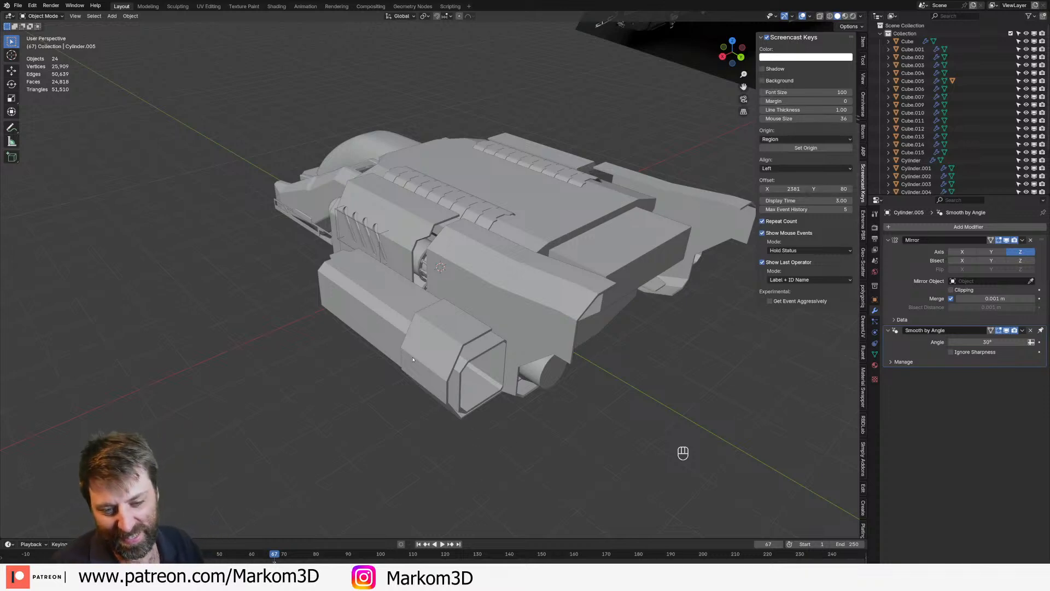
middle_drag(413, 360, 416, 241)
scroll(432, 306, up, 6)
scroll(416, 240, up, 5)
key(Tab)
key(Tab)
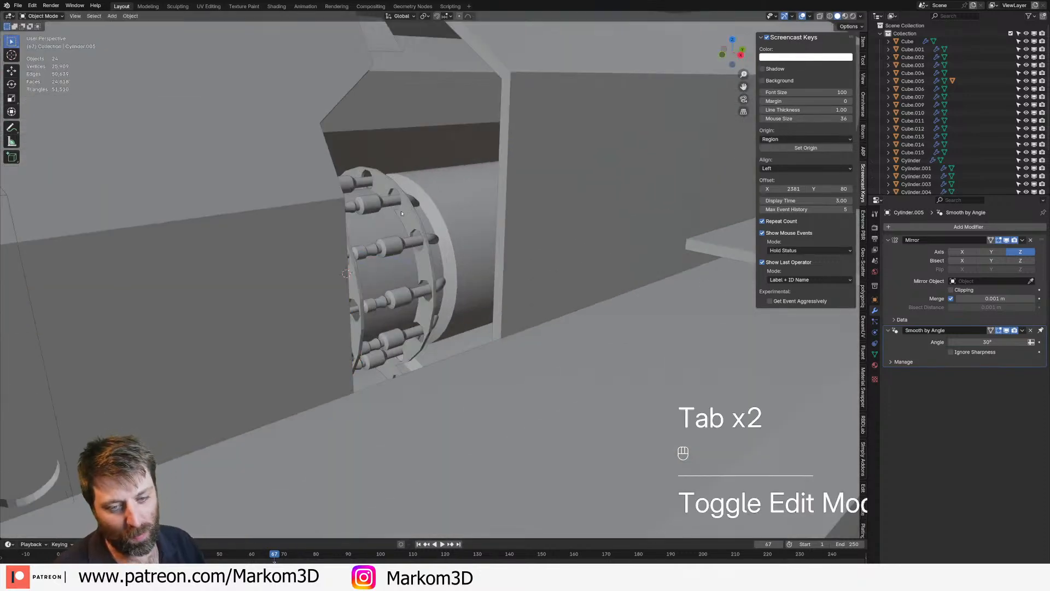
key(Tab)
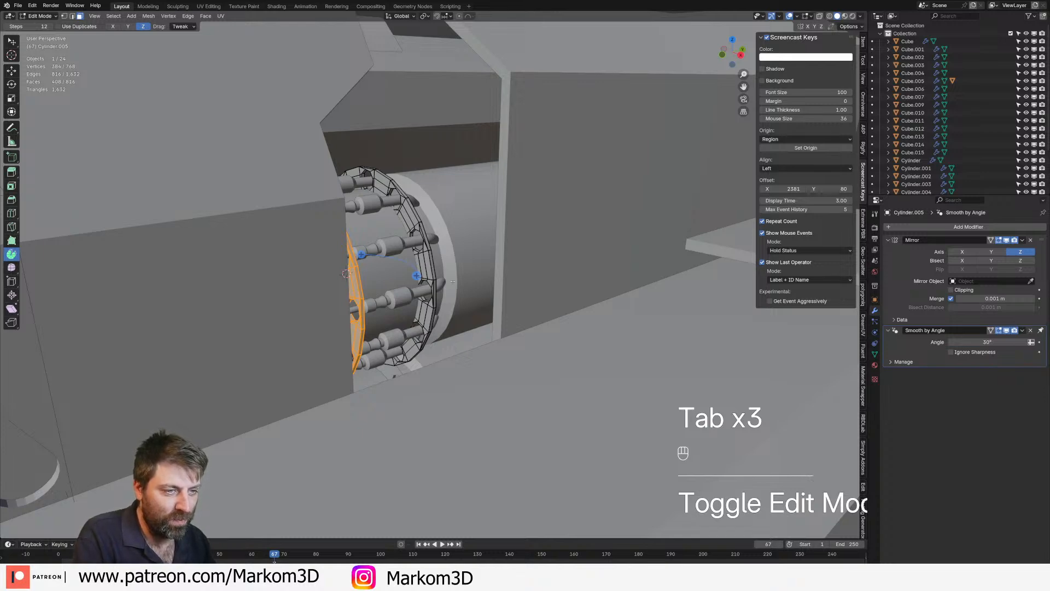
key(Tab)
middle_drag(453, 281, 360, 127)
middle_drag(454, 191, 406, 216)
key(Tab)
key(Tab)
key(Tab)
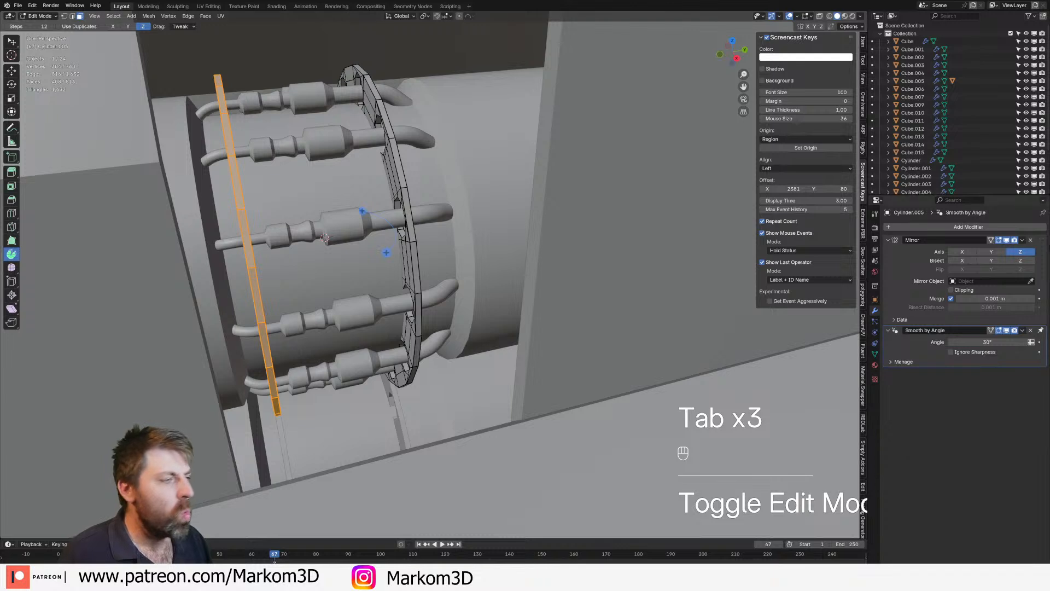
Add a Subdivision Surface modifier to the perforated rings and return to Object Mode
click(961, 226)
mouse_move(961, 226)
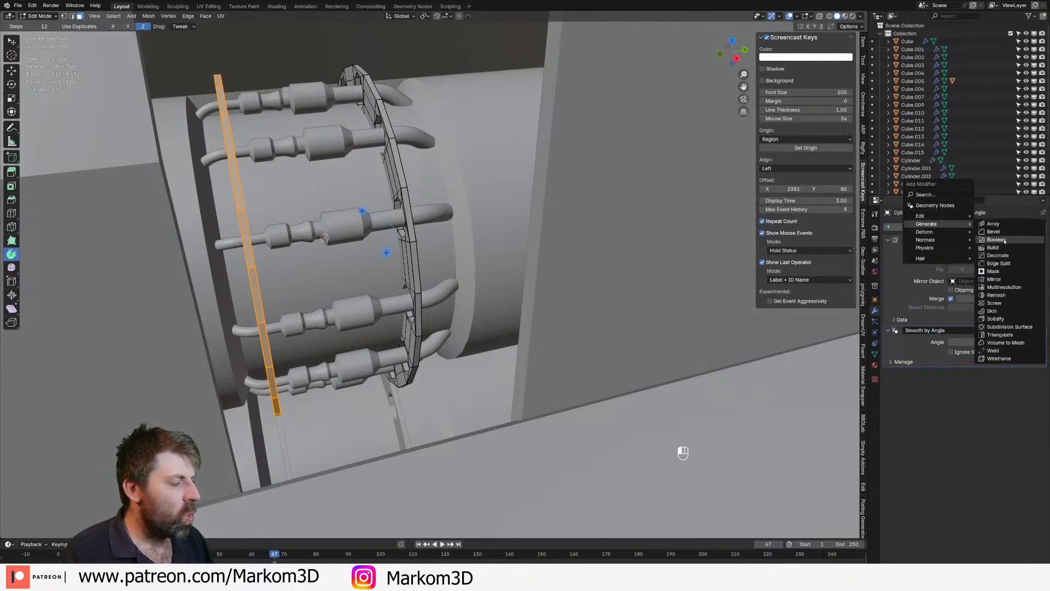
click(996, 327)
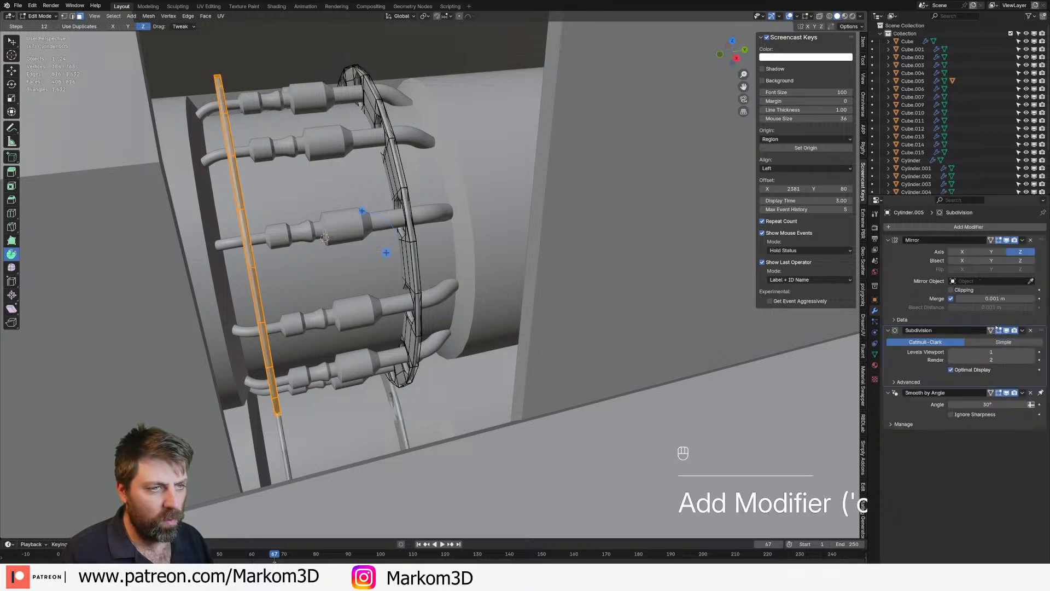
key(Tab)
Examine the smoothed rings around the pipes from several angles and distances
middle_drag(443, 286, 438, 238)
scroll(481, 248, down, 2)
scroll(438, 238, down, 3)
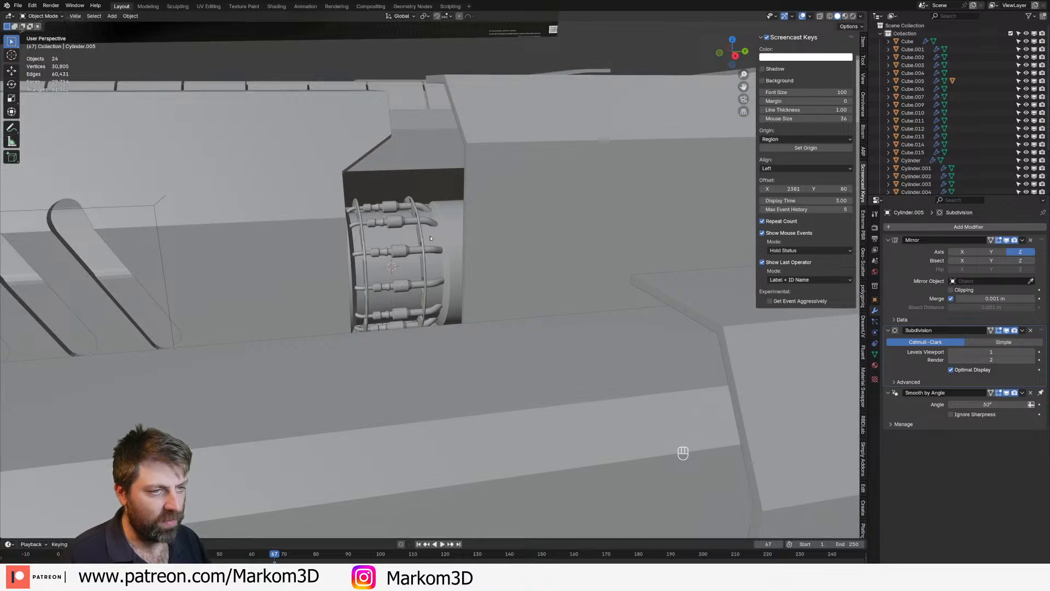
key(Tab)
key(Tab)
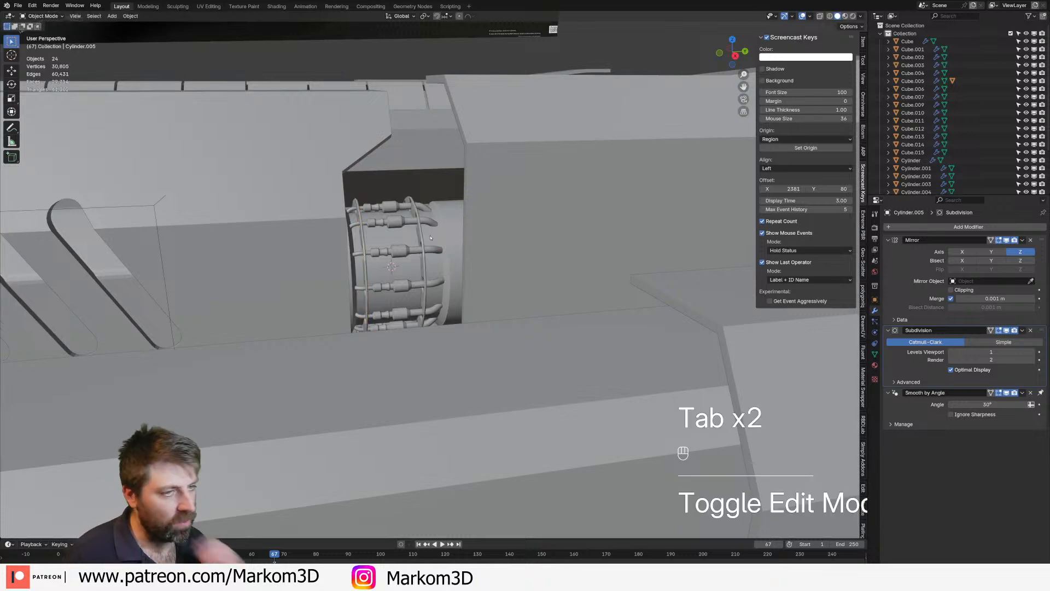
mouse_move(430, 237)
middle_down()
mouse_move(362, 261)
mouse_move(394, 226)
mouse_move(386, 250)
mouse_move(438, 233)
middle_up()
scroll(362, 260, down, 4)
scroll(438, 233, up, 3)
shift+middle_drag(437, 232, 482, 246)
mouse_move(481, 246)
middle_down()
mouse_move(440, 265)
mouse_move(460, 221)
mouse_move(468, 230)
mouse_move(471, 199)
mouse_move(466, 225)
mouse_move(445, 217)
mouse_move(496, 236)
middle_up()
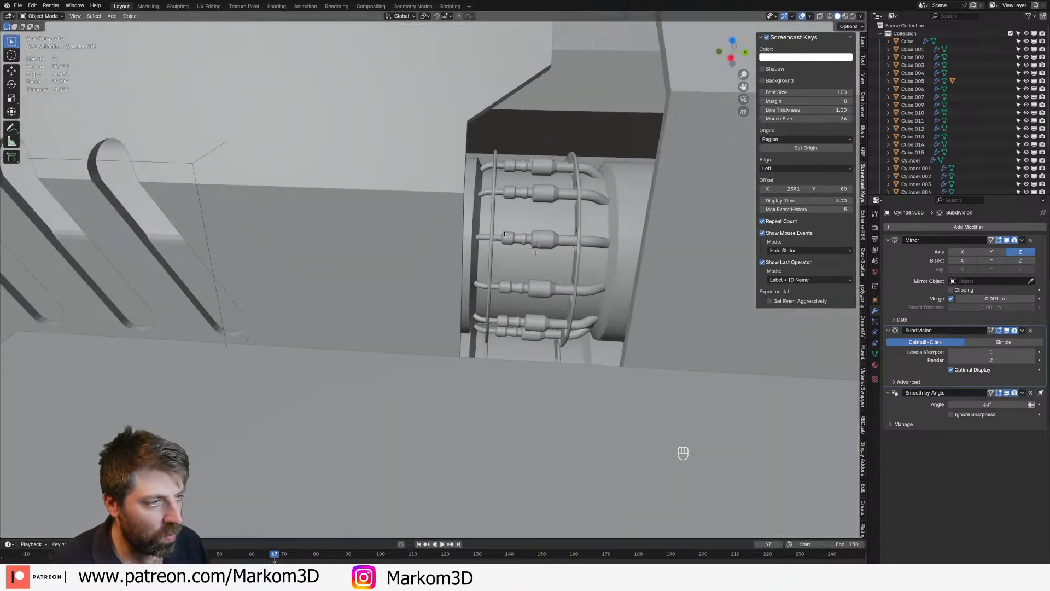
scroll(543, 253, down, 5)
Snap the 3D cursor to the world origin and add a mesh cylinder there
key(KP_3)
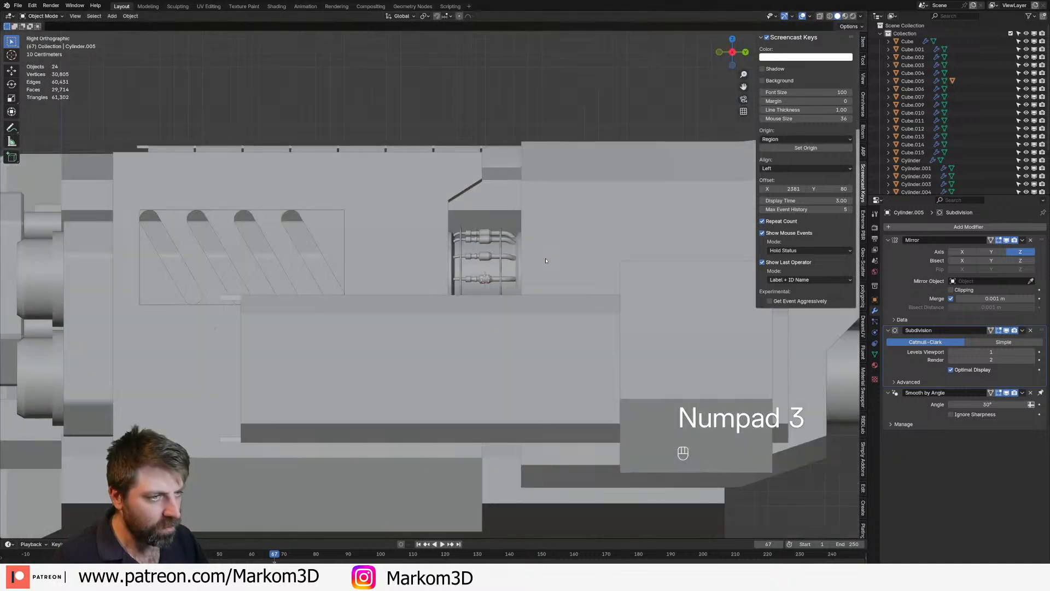
scroll(509, 337, down, 5)
key(shift+s)
click(461, 362)
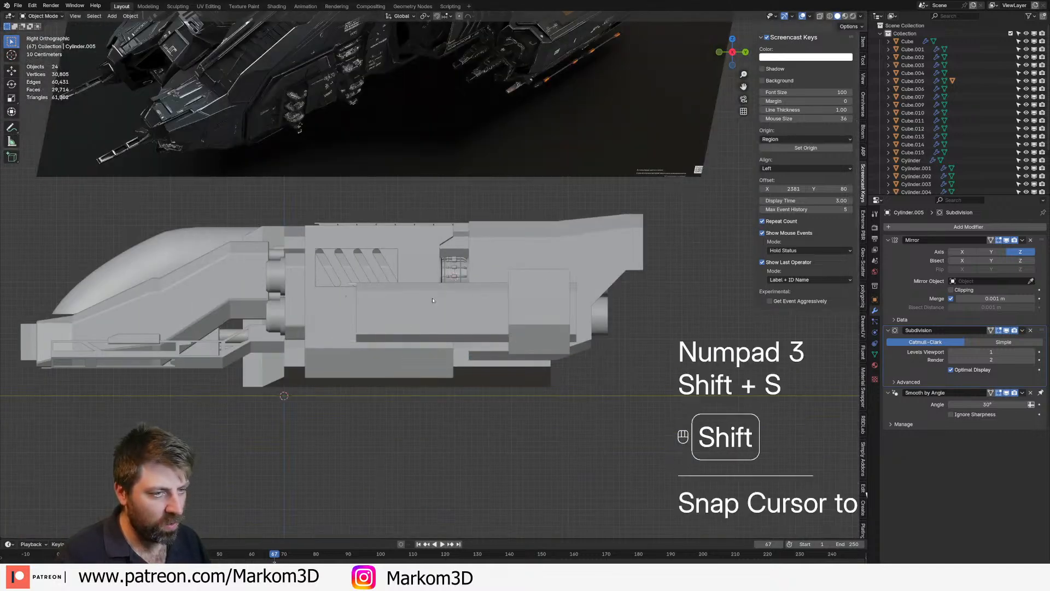
key(shift+a)
mouse_move(416, 298)
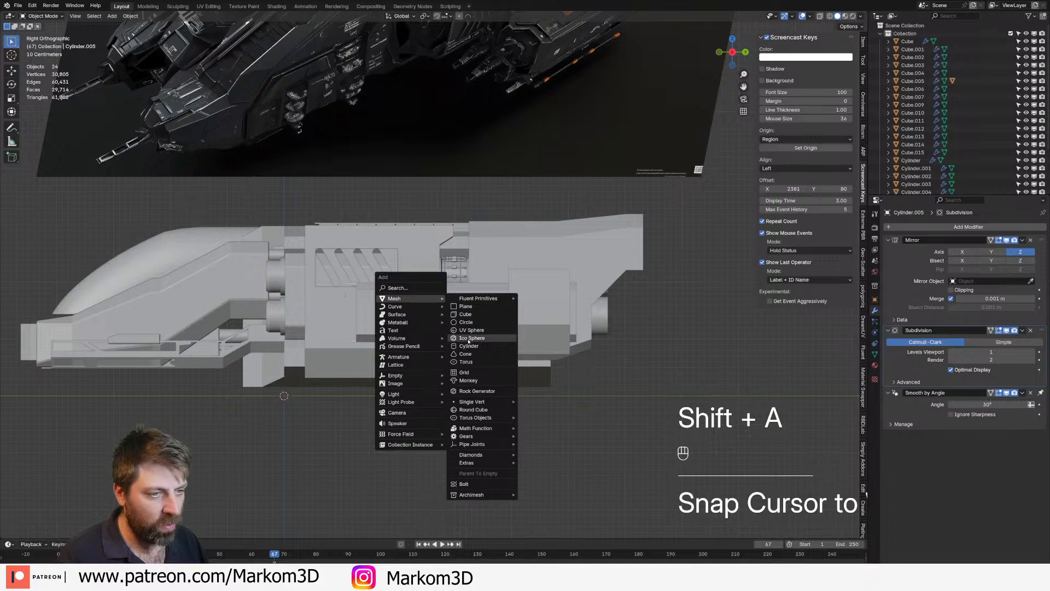
click(469, 346)
key(Tab)
key(Tab)
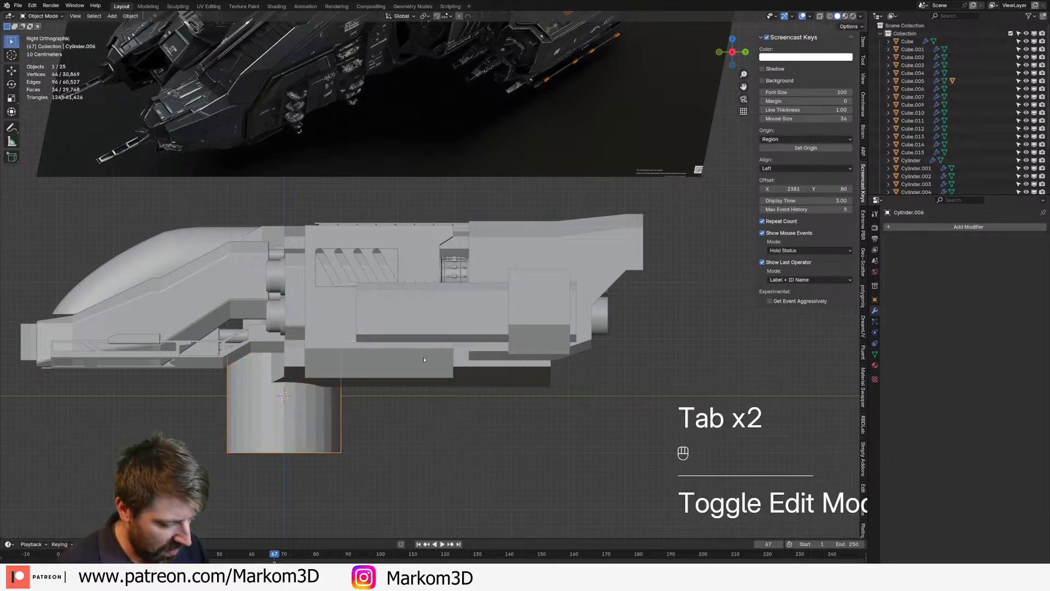
Move the new cylinder out beside the hull in top view and scale its mesh down to about 0.22
key(KP_7)
key(g)
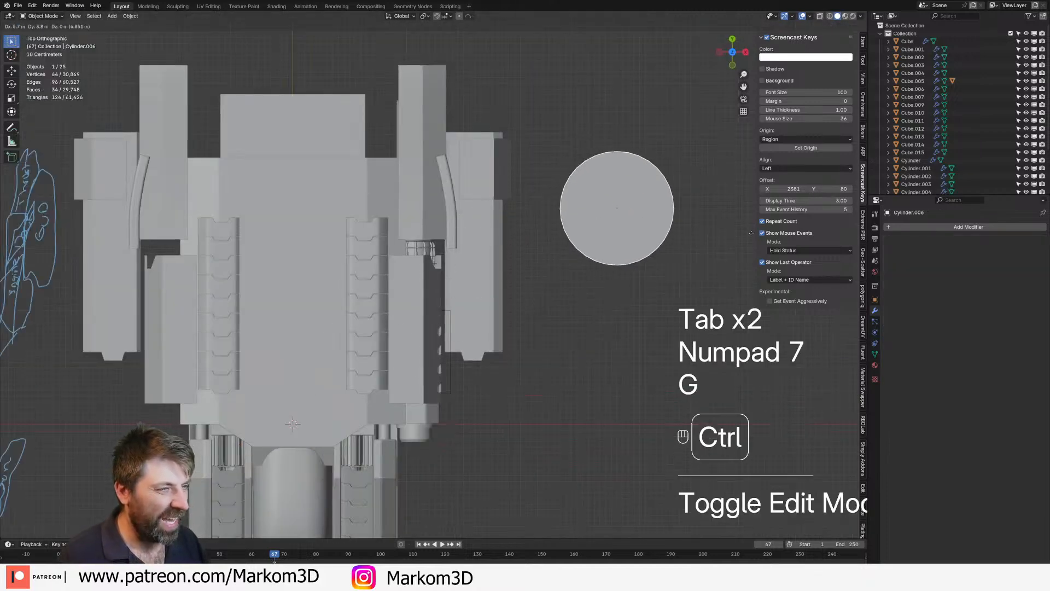
ctrl+click(760, 230)
shift+middle_drag(690, 239, 553, 277)
scroll(558, 278, up, 2)
key(Tab)
key(s)
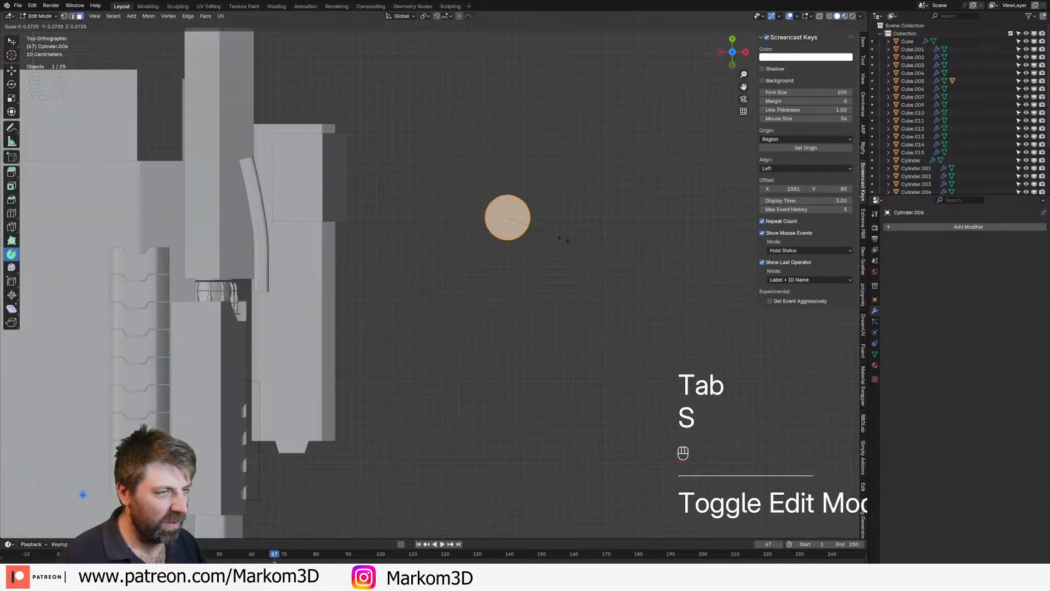
click(558, 236)
Inset the cylinder's top face by about 0.043 m and extrude it downward to form a recess
scroll(558, 237, up, 4)
middle_drag(558, 237, 548, 194)
shift+middle_drag(545, 324, 453, 241)
scroll(454, 241, up, 4)
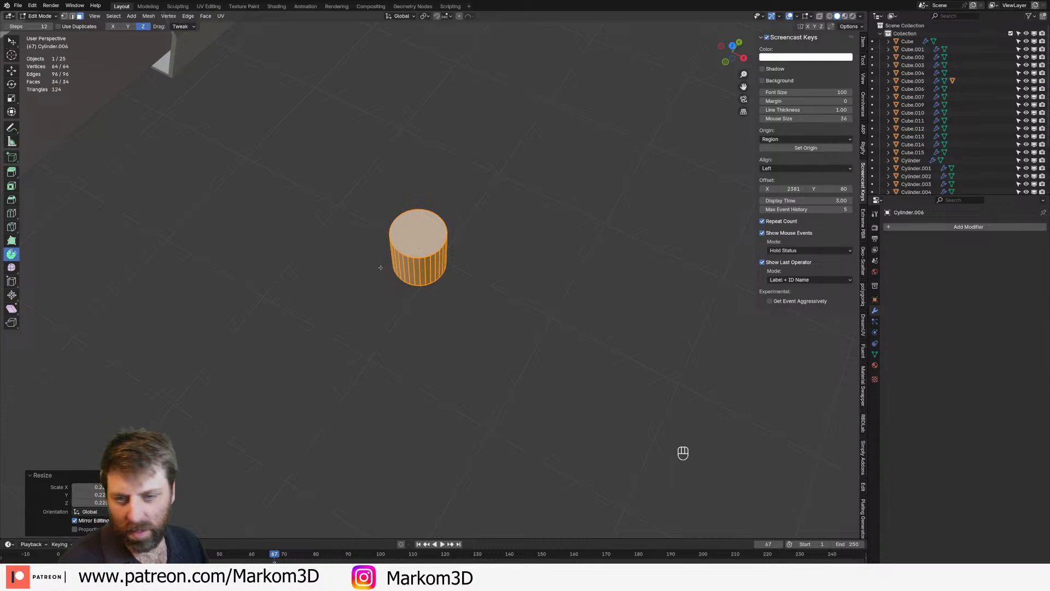
key(3)
click(418, 232)
scroll(553, 305, up, 3)
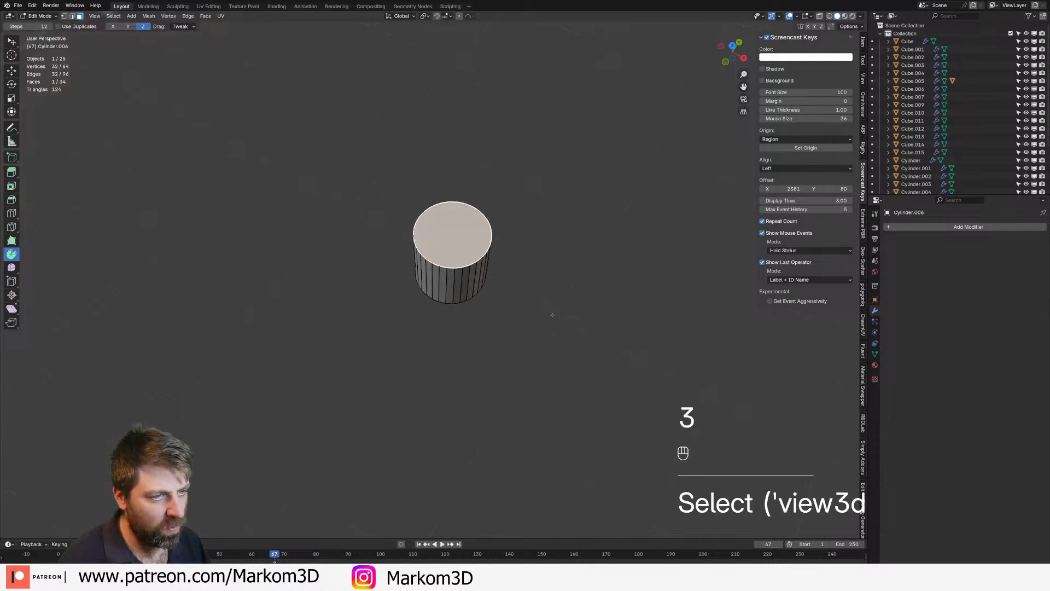
key(i)
click(571, 369)
key(e)
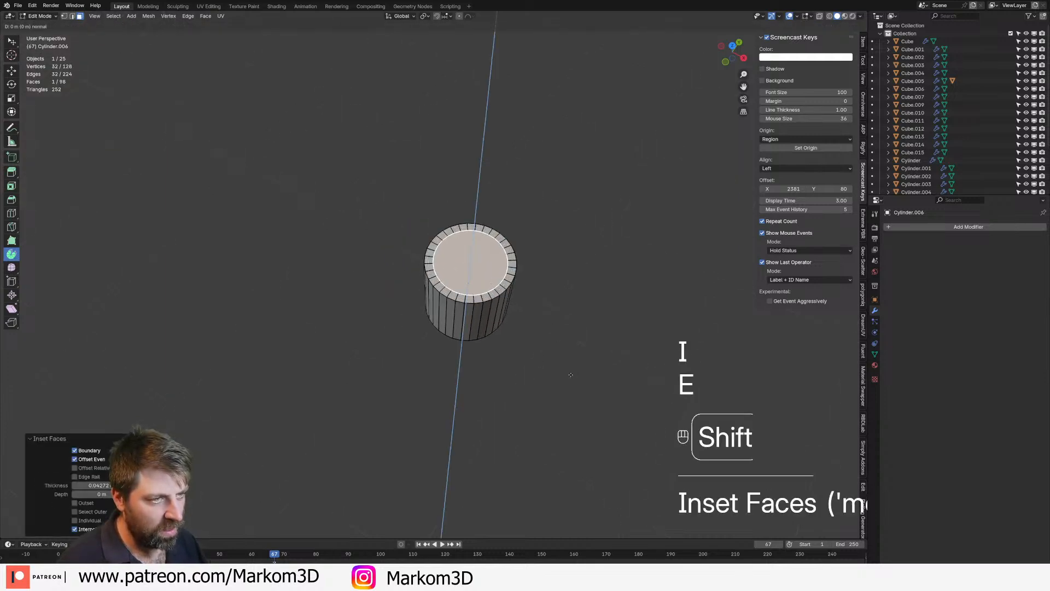
click(568, 408)
Inset the recess floor by about 0.028 m and extrude it up about 0.24 m as a protruding inner plug
key(i)
click(564, 421)
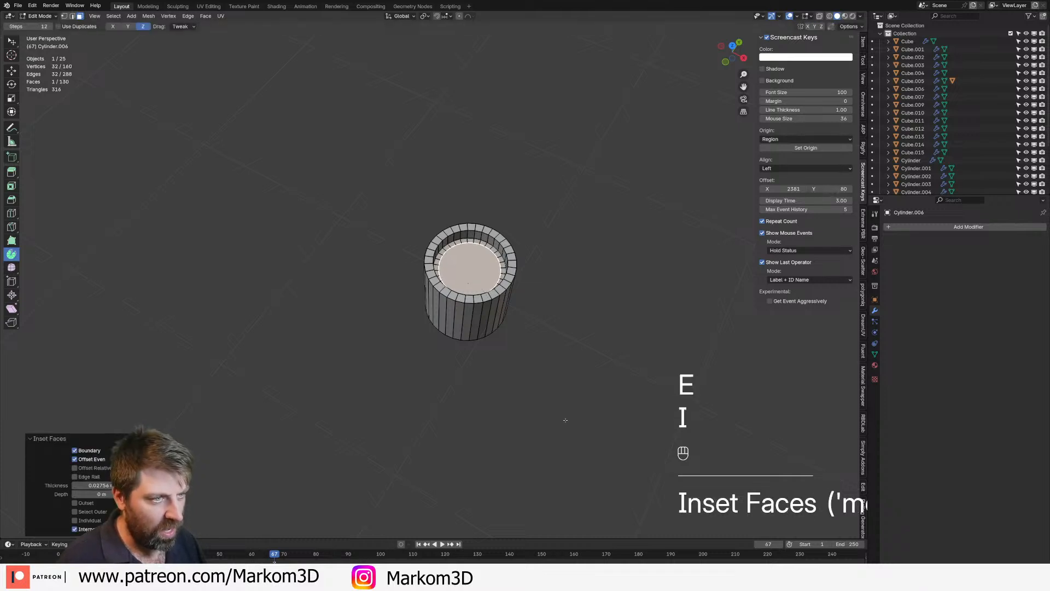
key(e)
click(524, 336)
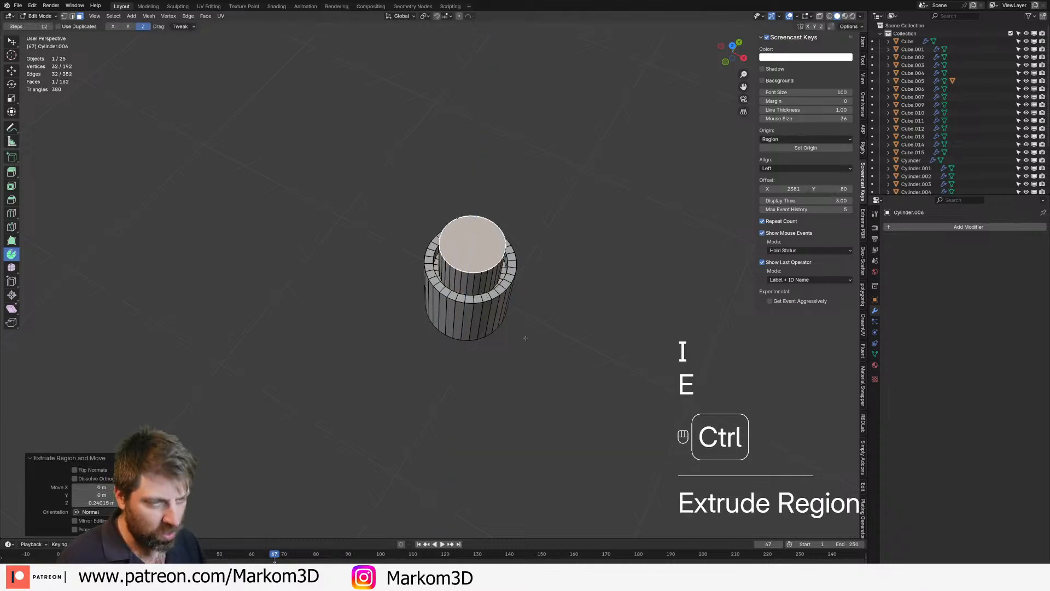
Bevel the inner plug's top edge with 5 segments, bevel both rim edges of the outer cylinder, and return to Object Mode
key(ctrl+b)
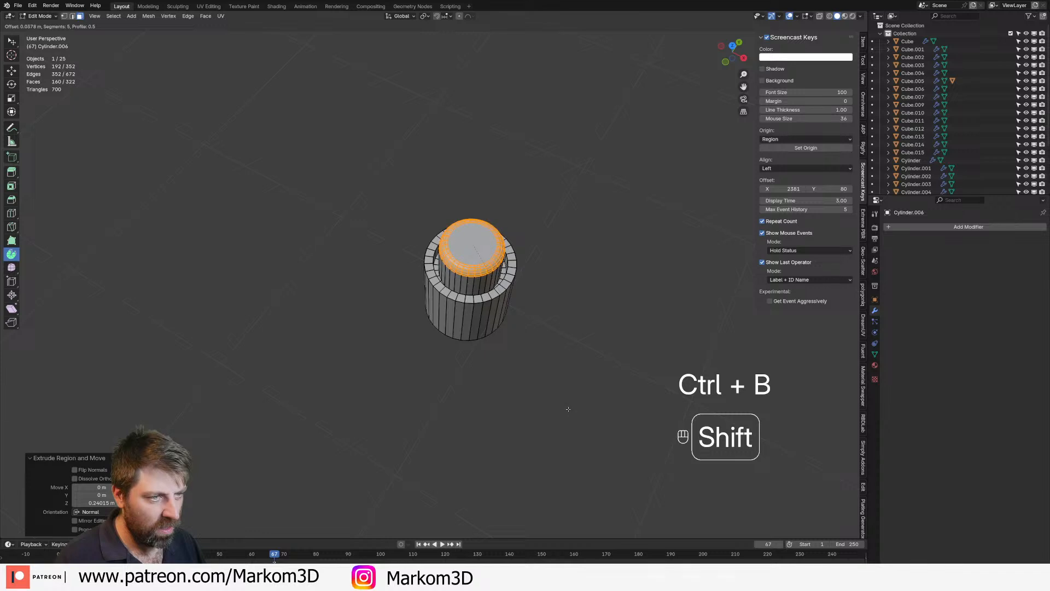
click(574, 417)
key(2)
alt+click(498, 286)
alt+shift+click(504, 292)
key(ctrl+b)
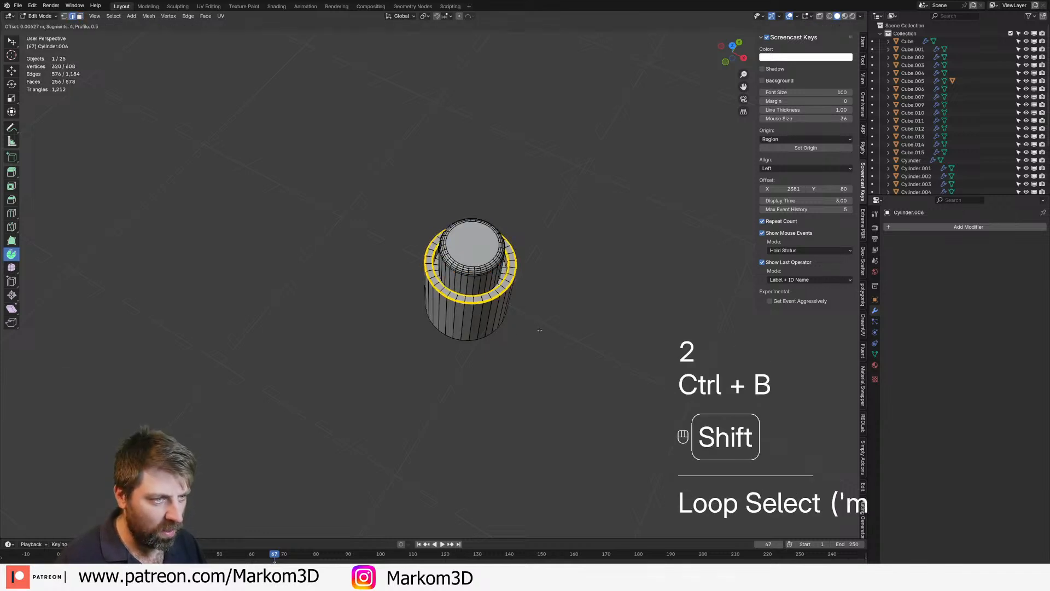
click(550, 336)
key(Tab)
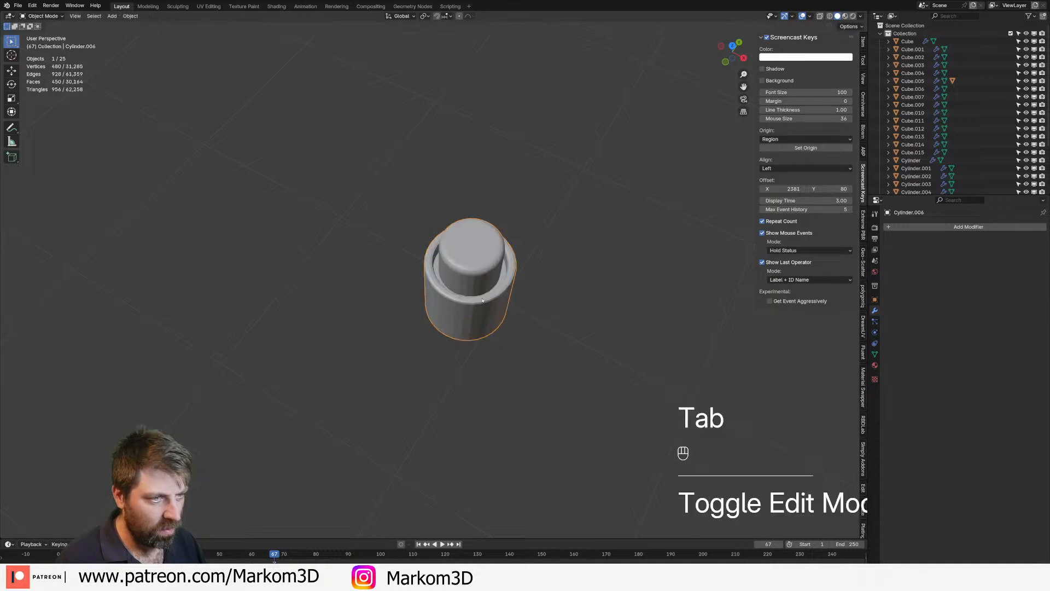
Lower the inner plug's beveled top along Z so it protrudes less from the outer cylinder
middle_drag(550, 336, 580, 306)
key(Tab)
key(3)
click(558, 353)
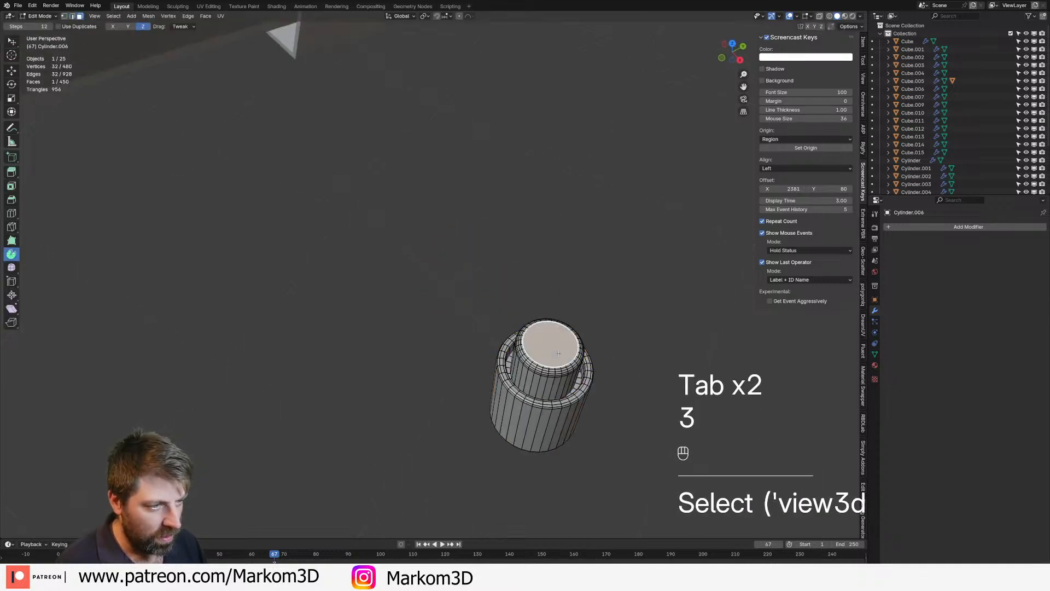
key(ctrl+KP_Add)
key(ctrl+KP_Add)
key(g)
key(z)
click(539, 432)
key(Tab)
Scale the cylindrical part's entire mesh down slightly in Edit Mode
mouse_move(533, 448)
middle_down()
mouse_move(492, 417)
mouse_move(534, 429)
middle_up()
scroll(534, 429, down, 2)
middle_drag(483, 358, 499, 354)
key(Tab)
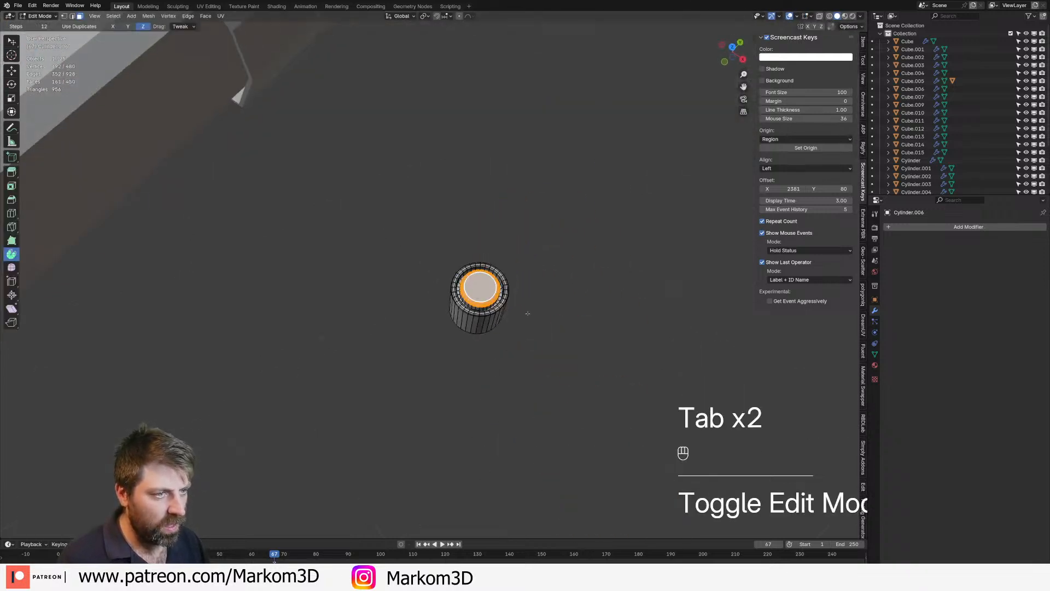
key(Tab)
key(Tab)
key(a)
key(s)
click(539, 342)
key(Tab)
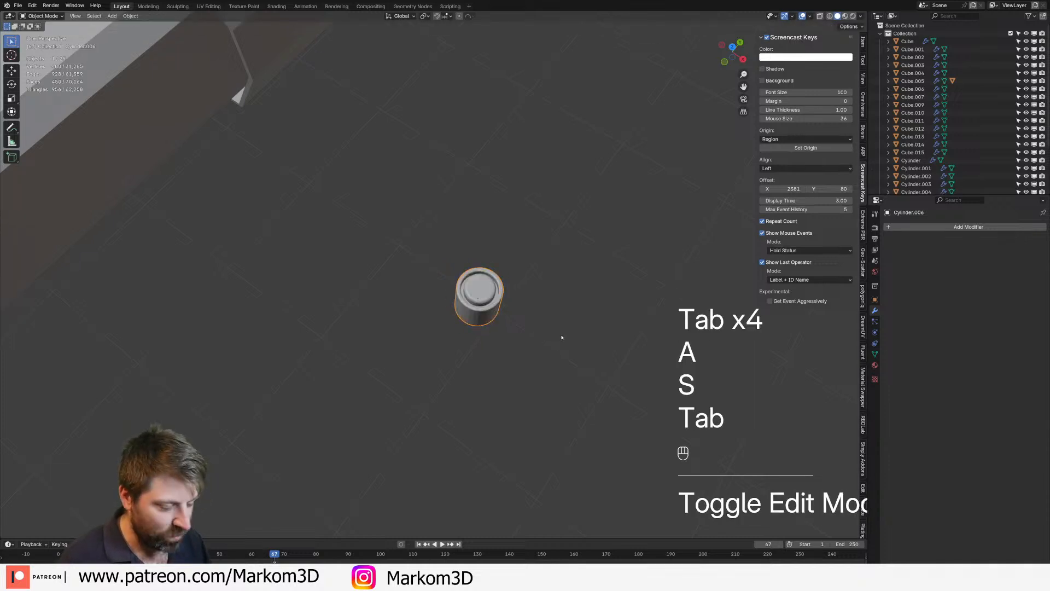
Move the cylindrical part up to the side gap in right view and rotate it 45° about the Y axis
key(KP_3)
scroll(562, 337, down, 3)
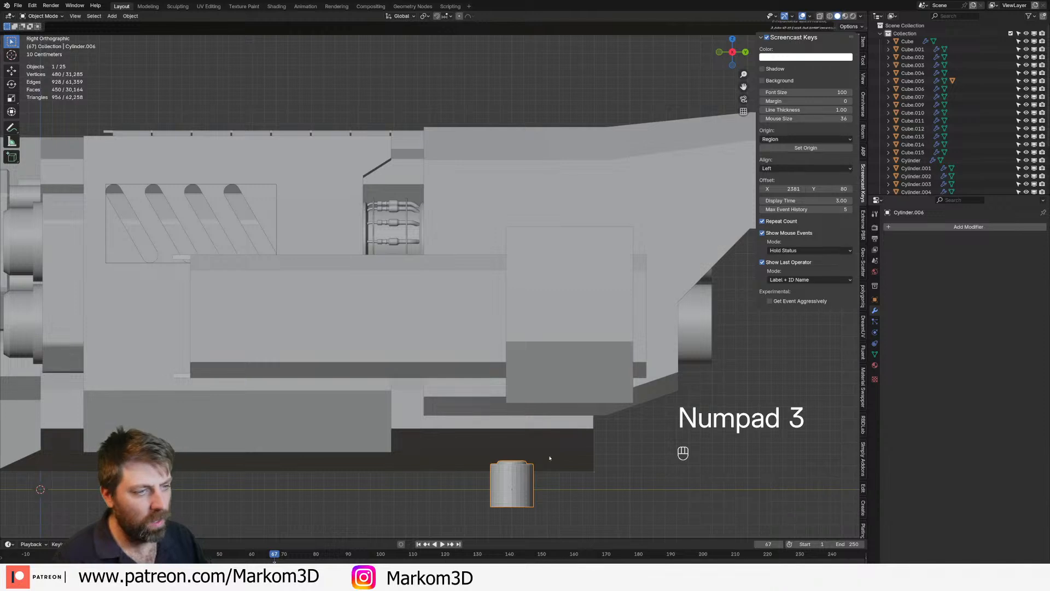
key(g)
click(396, 210)
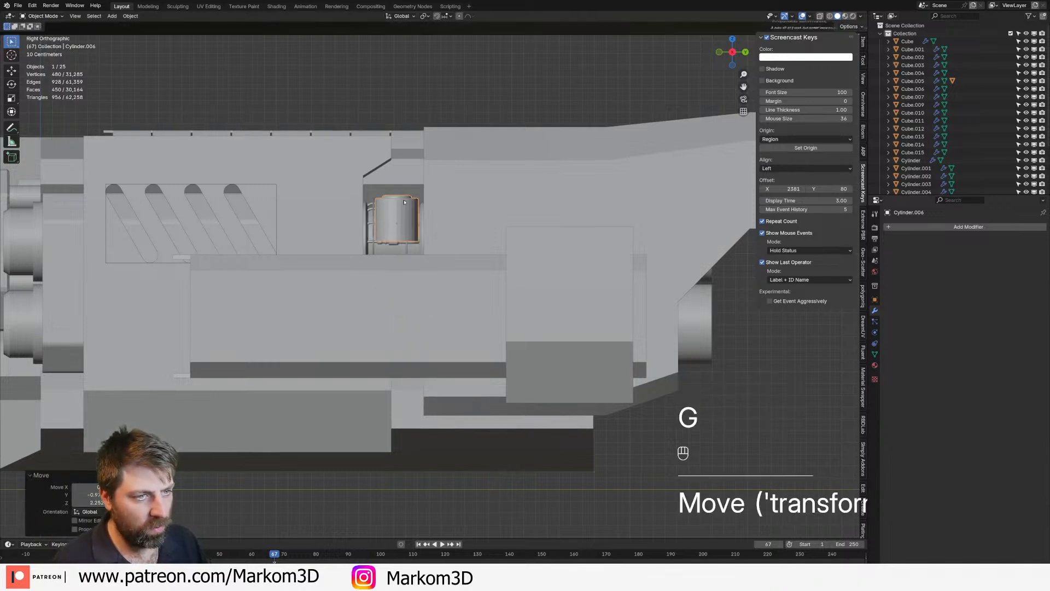
key(e)
key(e)
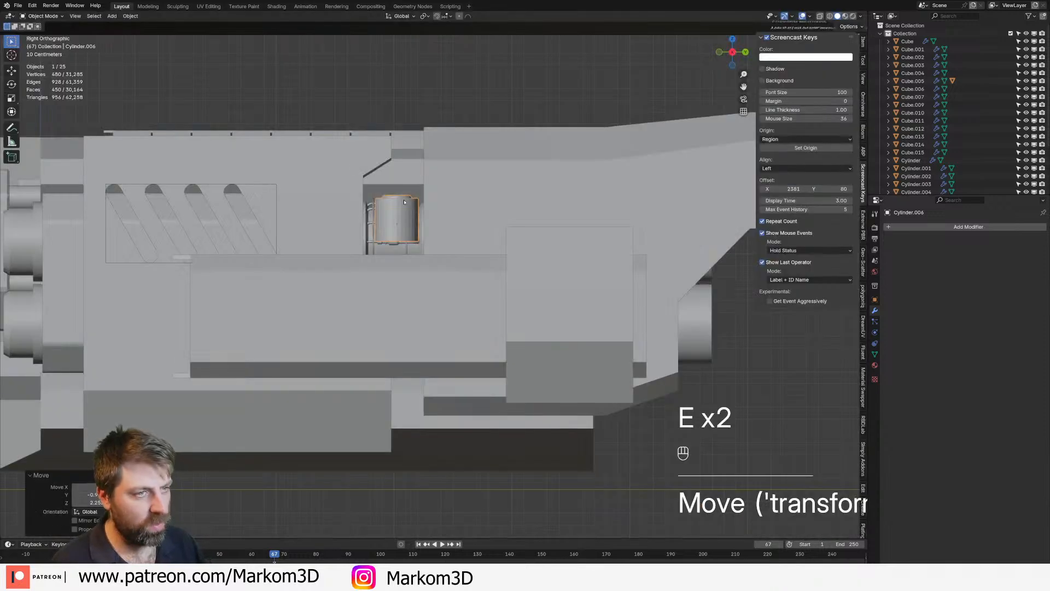
key(r)
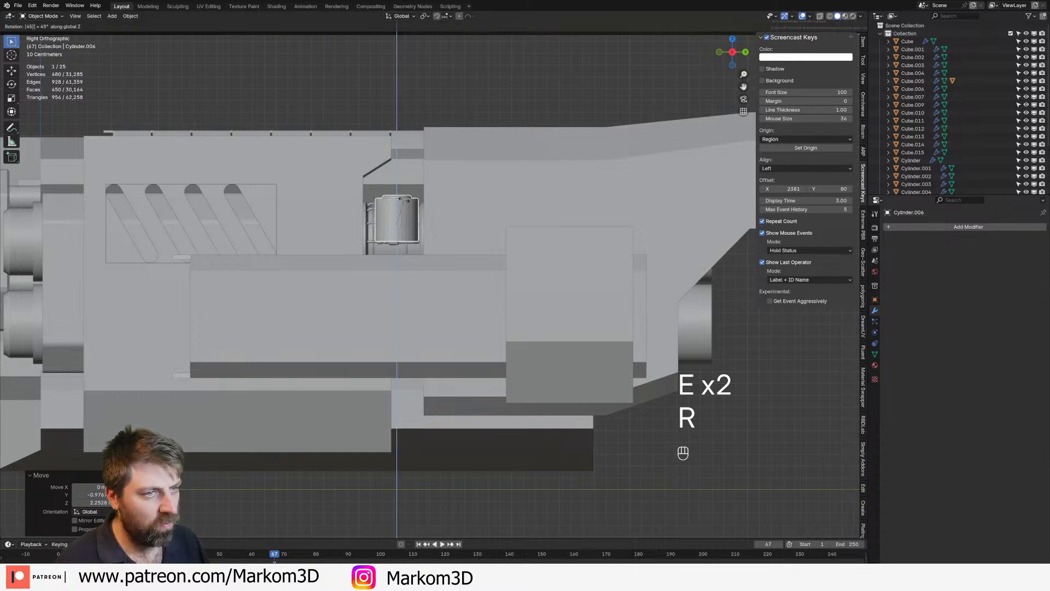
key(x)
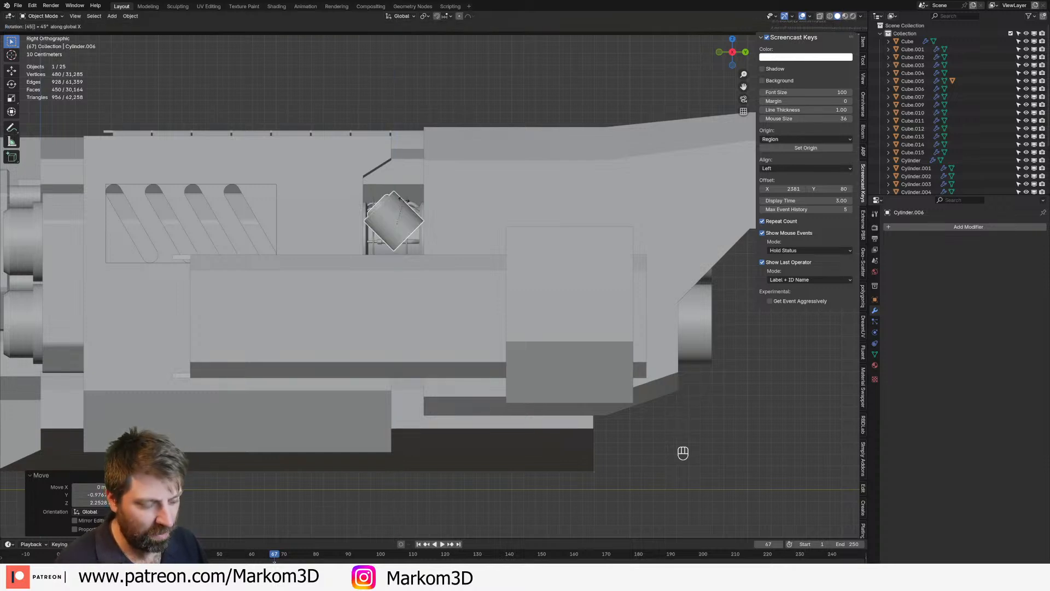
key(y)
key(Return)
Move the cylindrical part along X to the hull's side gap and scale it down to about 0.35
middle_drag(415, 199, 493, 321)
key(g)
key(y)
key(x)
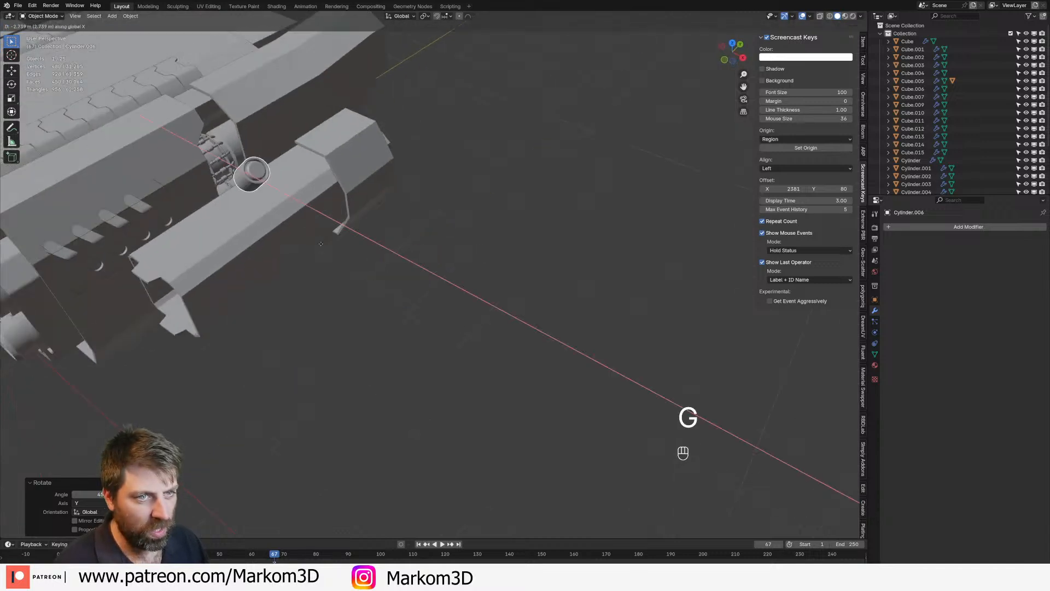
click(298, 220)
key(KP_Decimal)
key(s)
click(295, 202)
key(g)
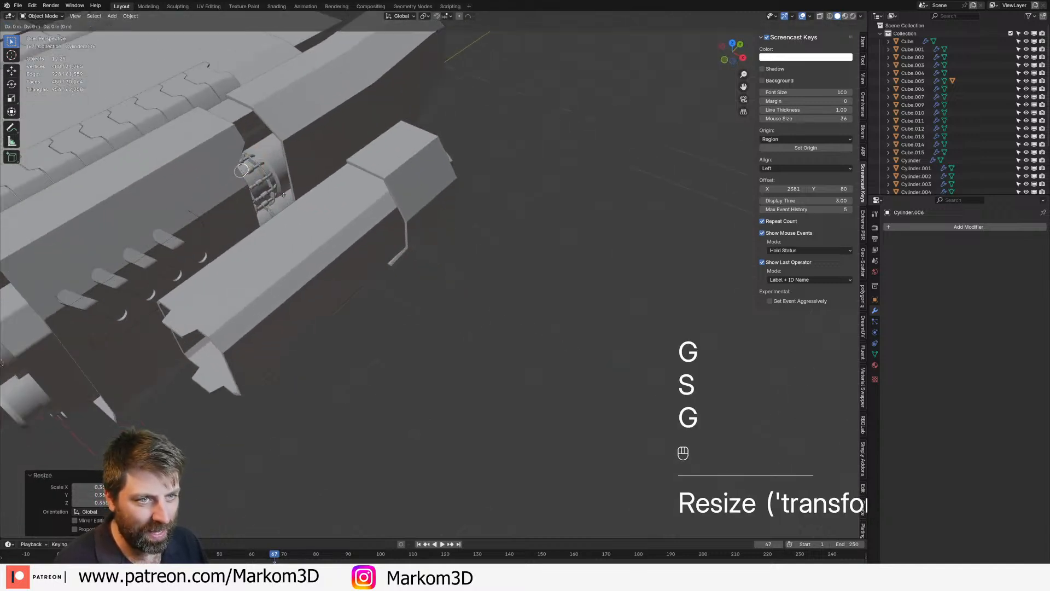
click(299, 204)
Shift the small cylindrical part about 0.167 m along Y toward the end of the pipes
shift+middle_drag(291, 200, 447, 334)
scroll(438, 317, down, 3)
scroll(448, 297, up, 3)
scroll(447, 334, up, 1)
middle_drag(560, 340, 528, 342)
key(g)
middle_drag(448, 342, 534, 331)
key(g)
click(511, 333)
Seat the part on the drum by moving it about 0.069 m along its local Z and fine-tuning it along global X
key(g)
key(x)
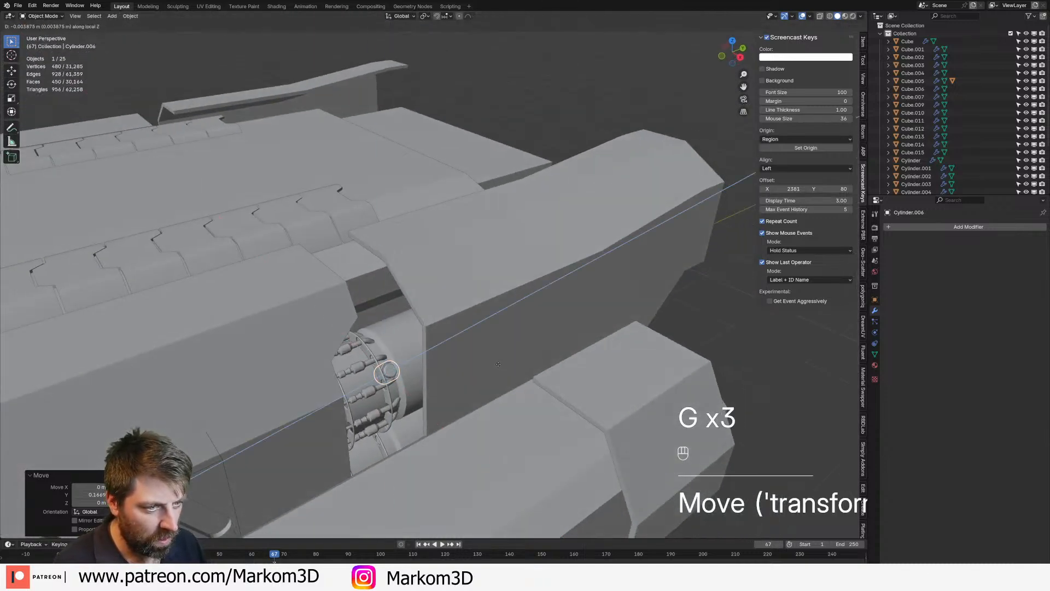
key(shift)
click(536, 339)
key(g)
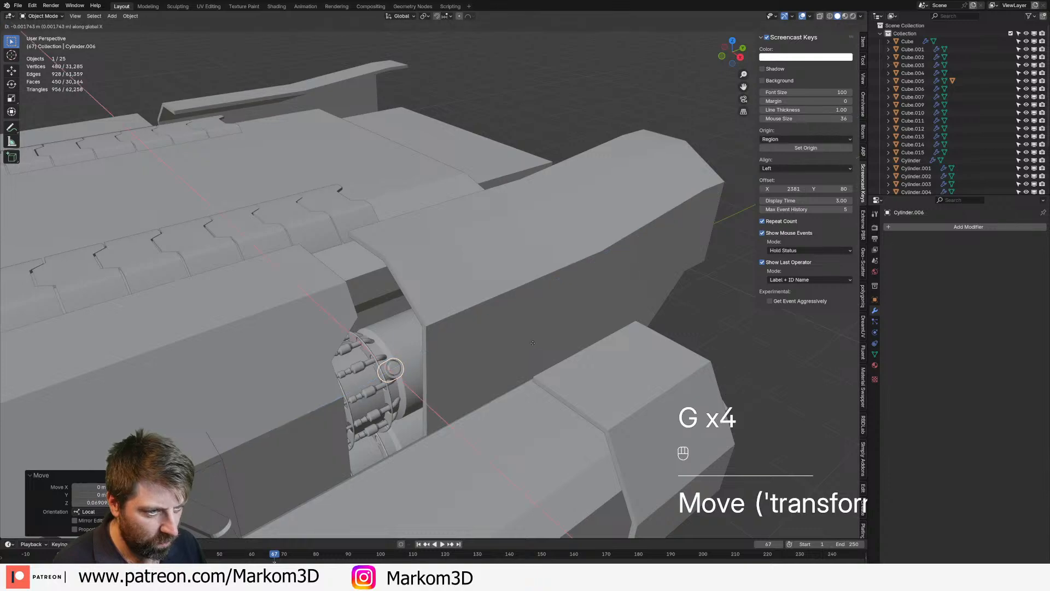
shift+click(521, 328)
Snap the 3D cursor to the end face of the upper rear engine cylinder
middle_drag(520, 328, 539, 307)
scroll(541, 379, down, 3)
middle_drag(542, 379, 428, 364)
key(Tab)
key(Tab)
scroll(446, 382, down, 5)
click(483, 332)
key(Tab)
key(3)
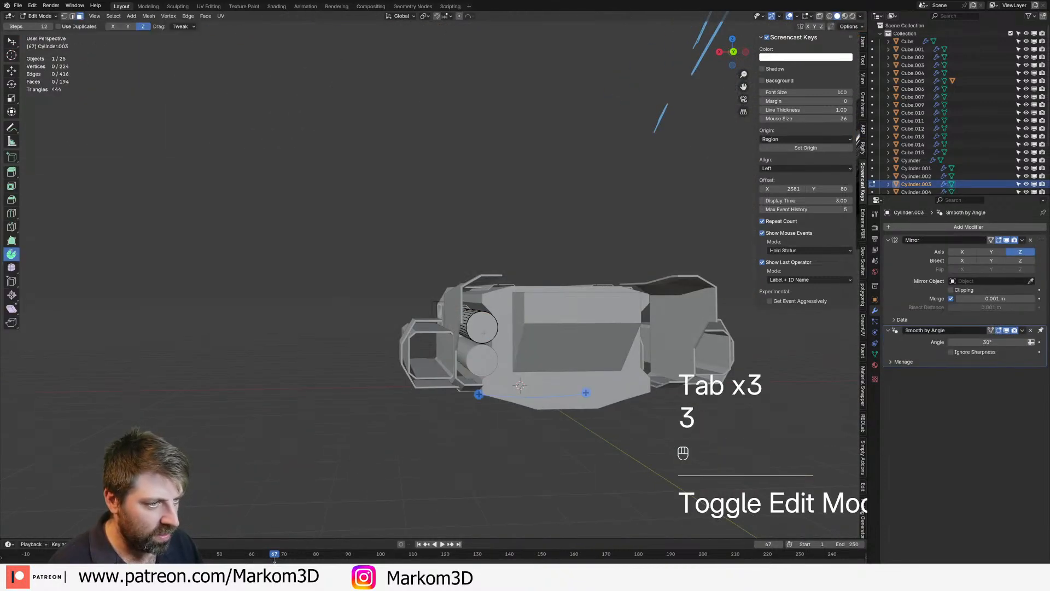
click(484, 332)
key(shift+s)
click(483, 378)
key(Tab)
Set the pivot to the 3D cursor and duplicate the cylindrical part's mesh, rotating the copy -90° in back view
middle_drag(370, 345, 455, 343)
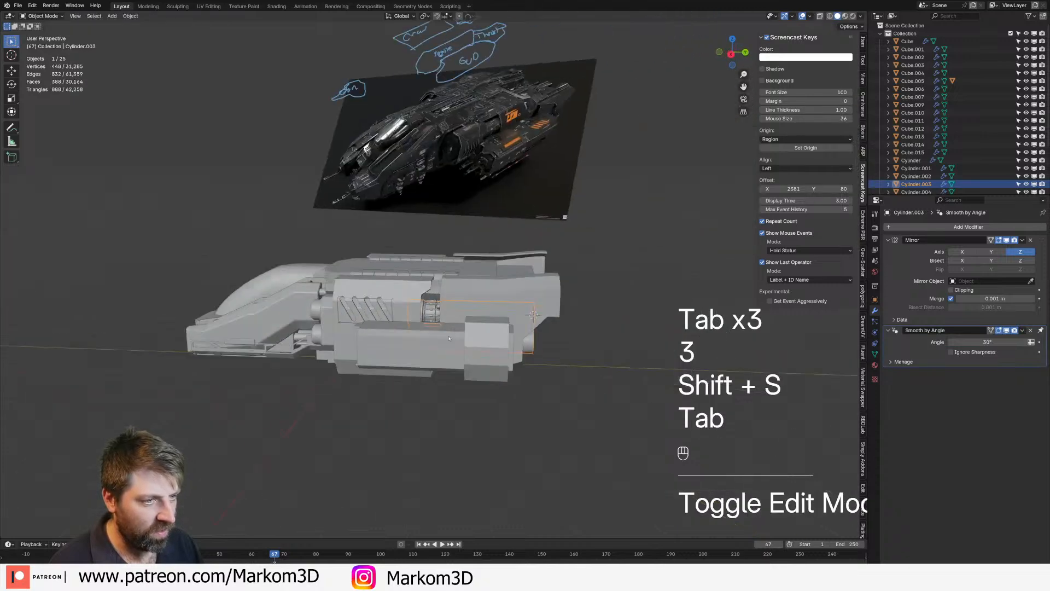
click(436, 308)
key(Tab)
key(a)
key(KP_3)
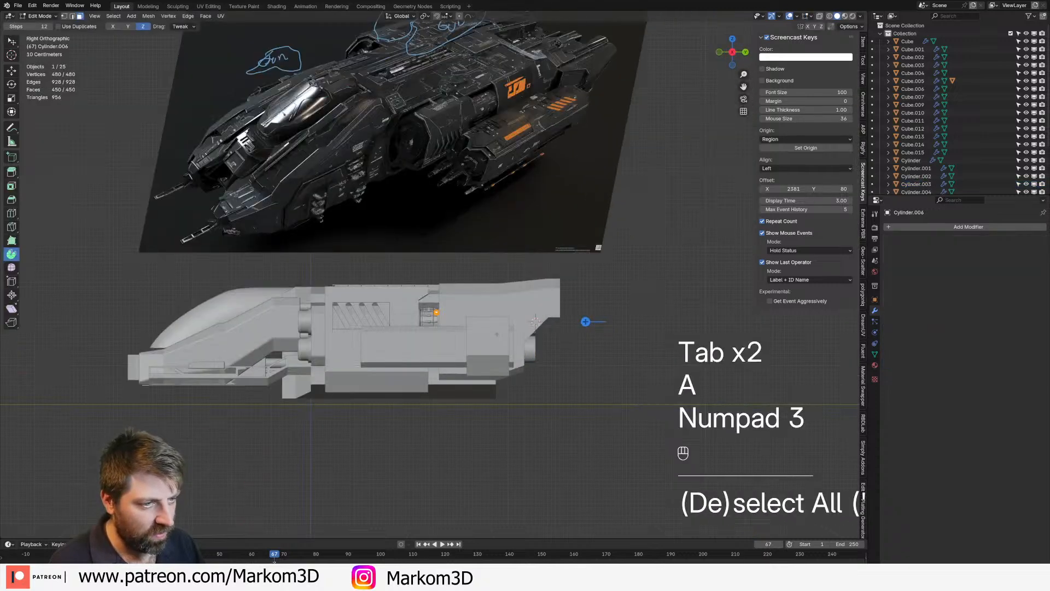
key(KP_1)
key(ctrl+KP_1)
scroll(497, 333, up, 3)
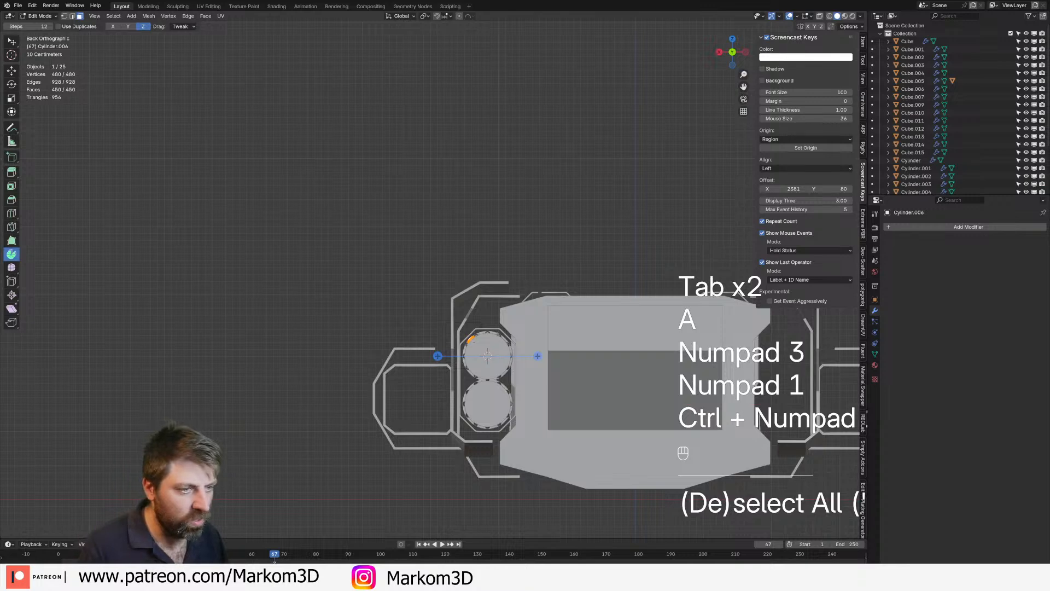
click(424, 16)
click(438, 46)
shift+middle_drag(537, 328, 486, 220)
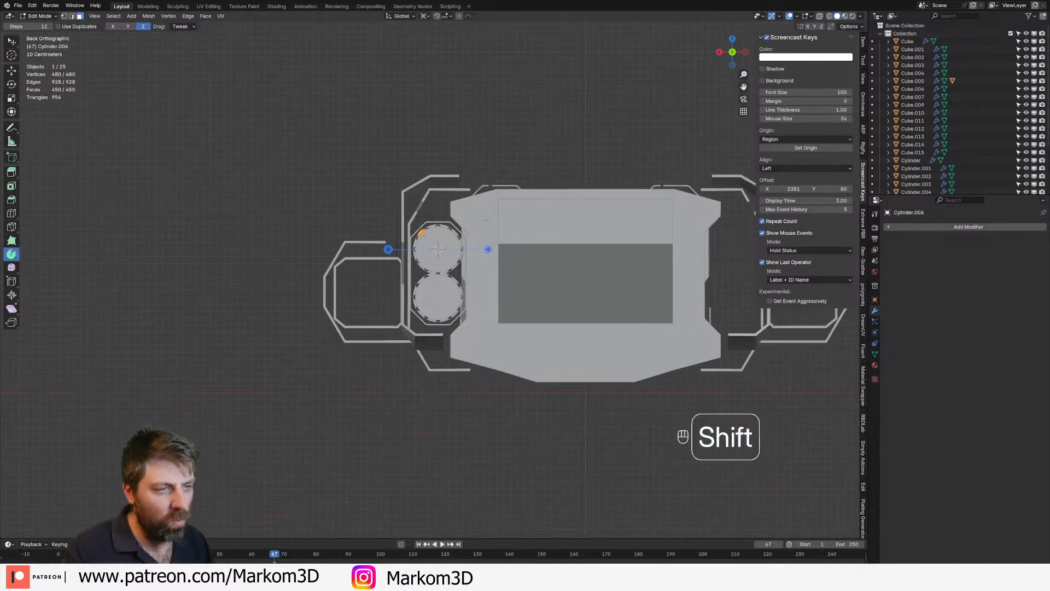
key(shift+d)
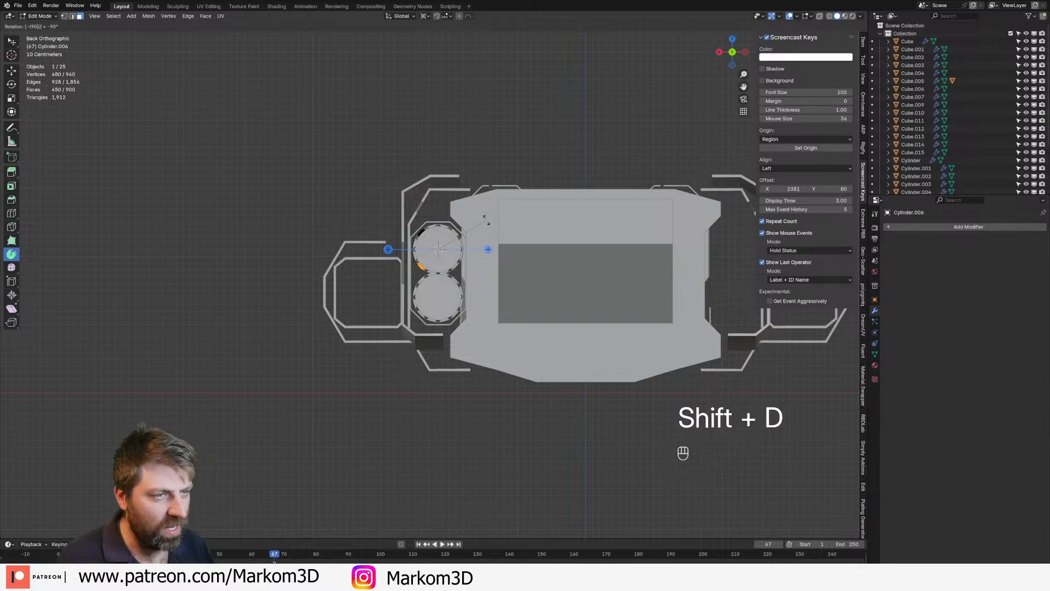
click(487, 221)
Duplicate both cylindrical pieces about 0.48 m along negative Y to the other end of the pipes
middle_drag(402, 252, 492, 320)
key(Tab)
scroll(507, 268, up, 3)
middle_drag(453, 273, 433, 288)
key(Tab)
key(a)
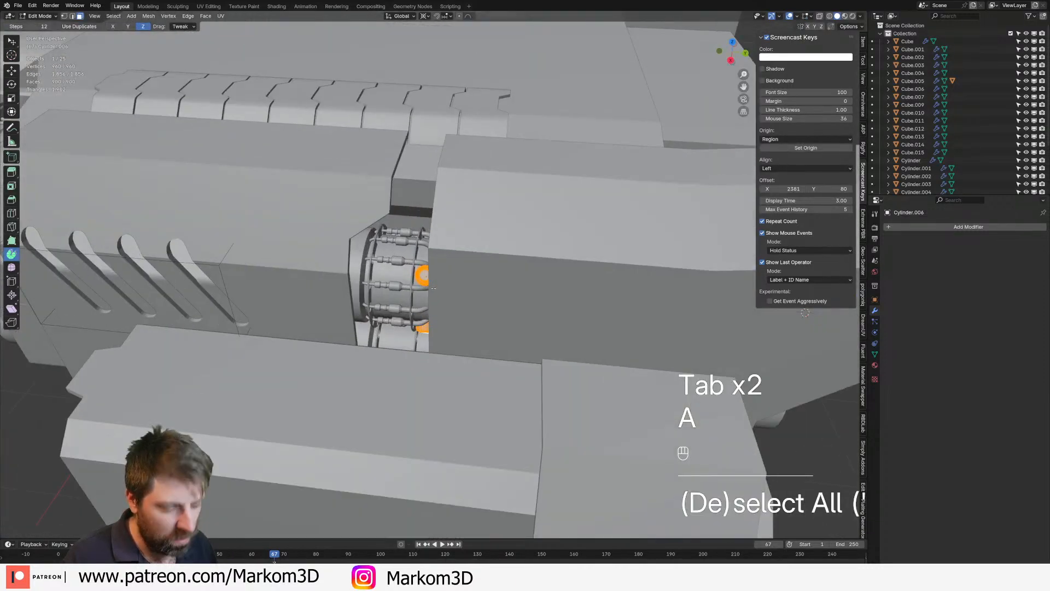
key(shift+d)
key(y)
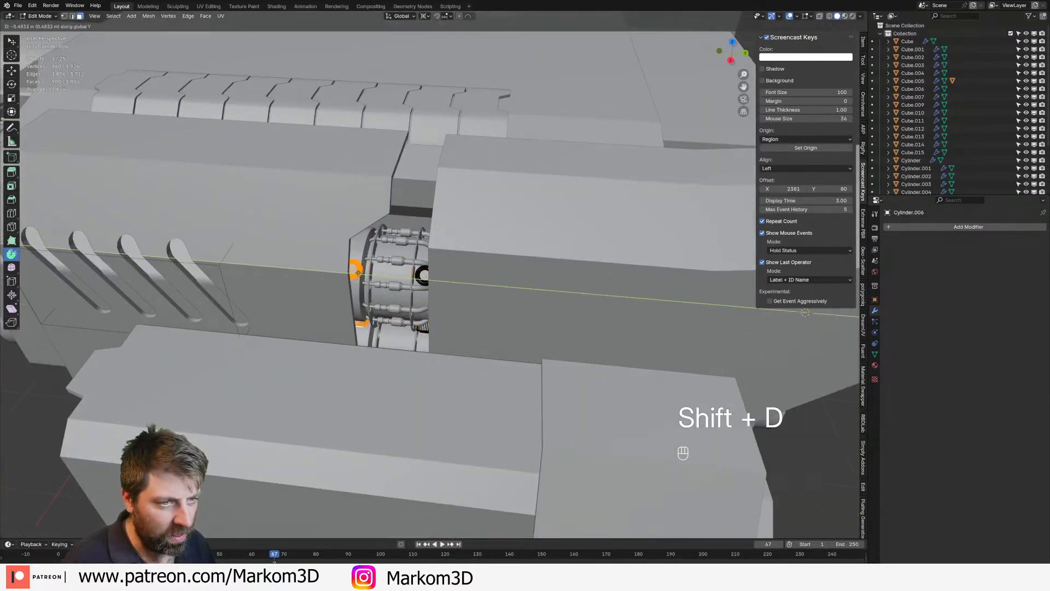
click(354, 270)
scroll(354, 269, down, 4)
middle_drag(354, 269, 472, 310)
key(Tab)
Examine the duplicated cylindrical details around the pipes in the side gap up close
scroll(404, 282, down, 5)
click(676, 338)
scroll(675, 338, up, 5)
scroll(676, 338, up, 4)
middle_drag(472, 310, 459, 283)
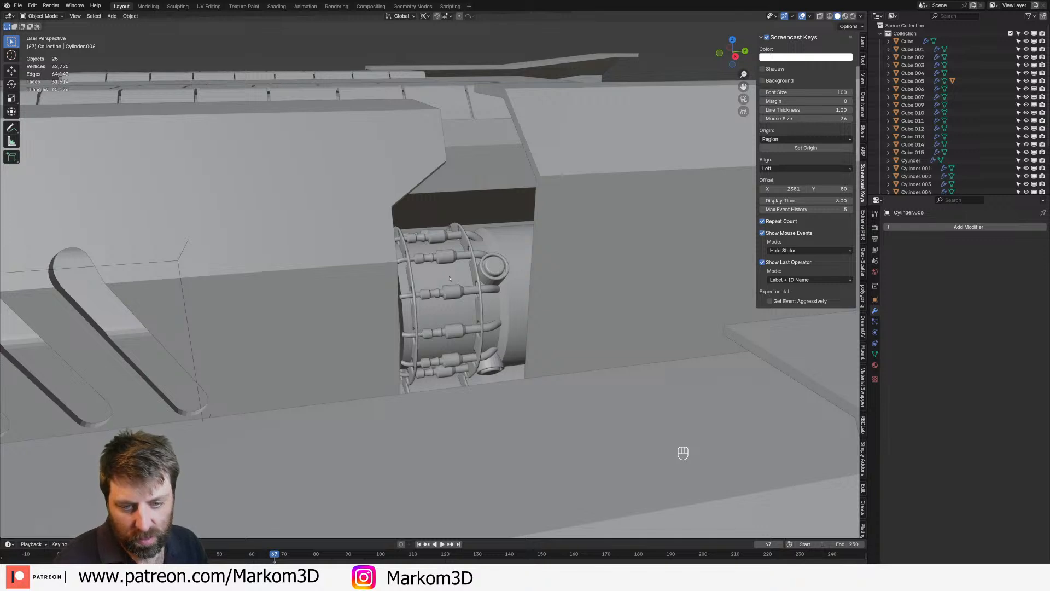
middle_drag(452, 280, 437, 269)
key(Tab)
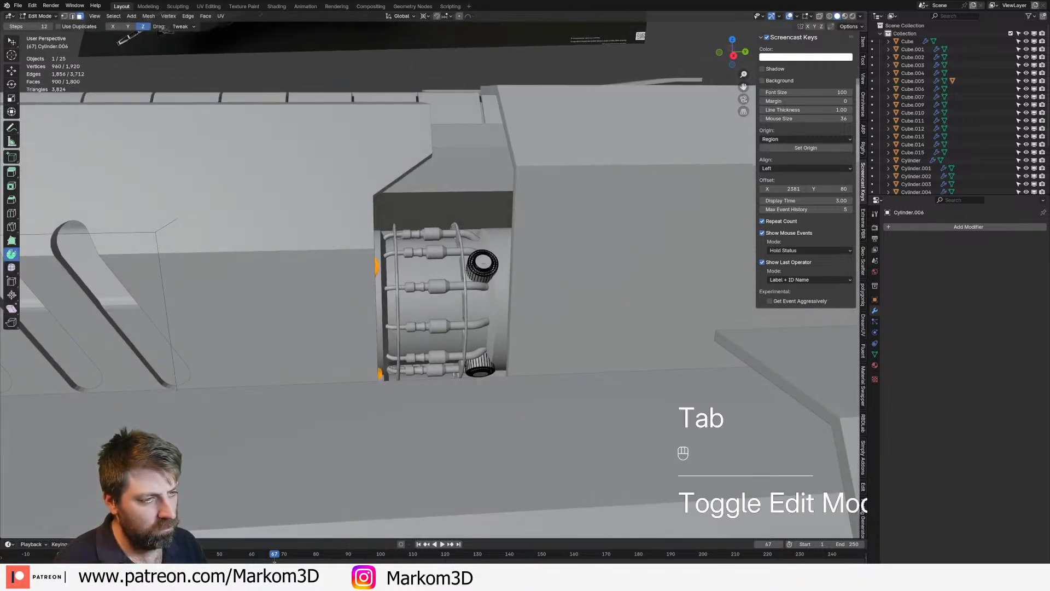
click(483, 263)
key(3)
key(q)
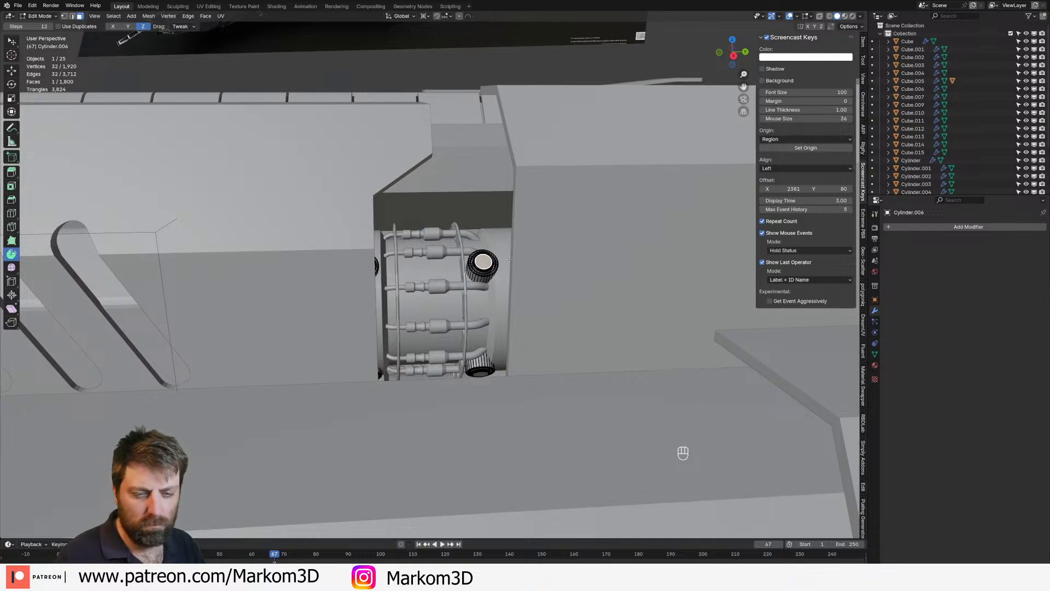
key(1)
scroll(496, 260, up, 6)
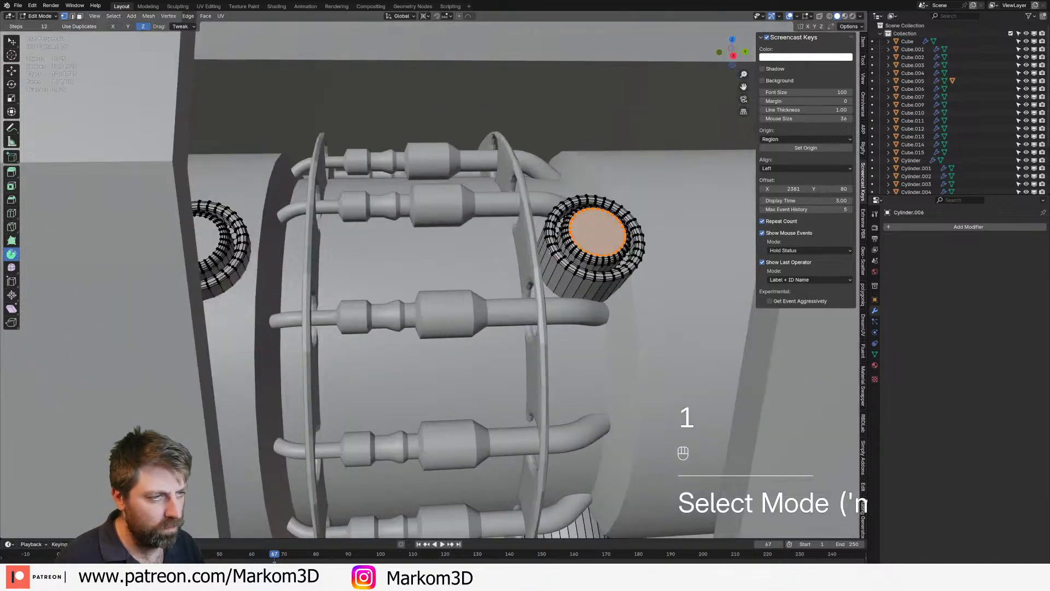
key(q)
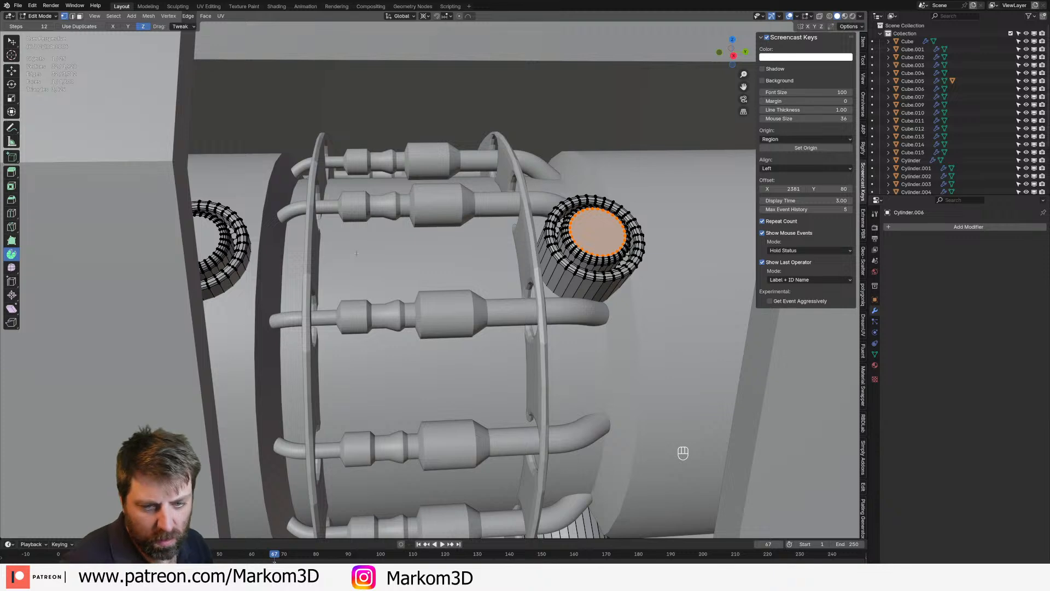
scroll(414, 254, down, 5)
key(Tab)
scroll(483, 287, down, 4)
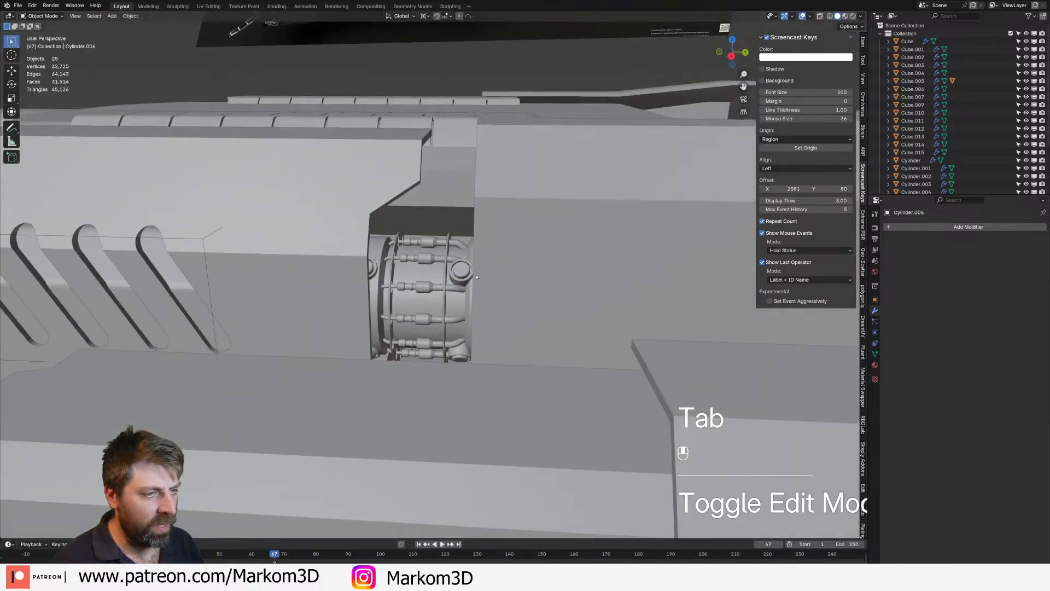
Select the cylindrical details in Object Mode and save the file
middle_drag(483, 287, 509, 269)
key(Tab)
key(Tab)
key(Tab)
key(Tab)
click(388, 281)
scroll(430, 288, down, 3)
key(ctrl+s)
scroll(492, 284, up, 2)
scroll(495, 279, down, 3)
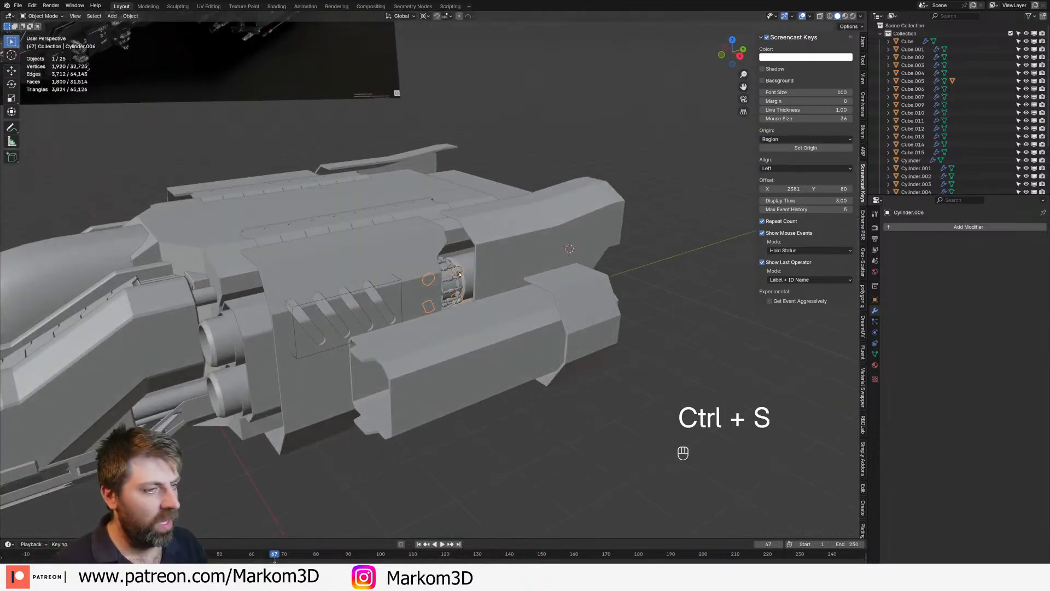
Copy the Clay material from the lower side pod to all objects in the scene
key(a)
shift+click(504, 356)
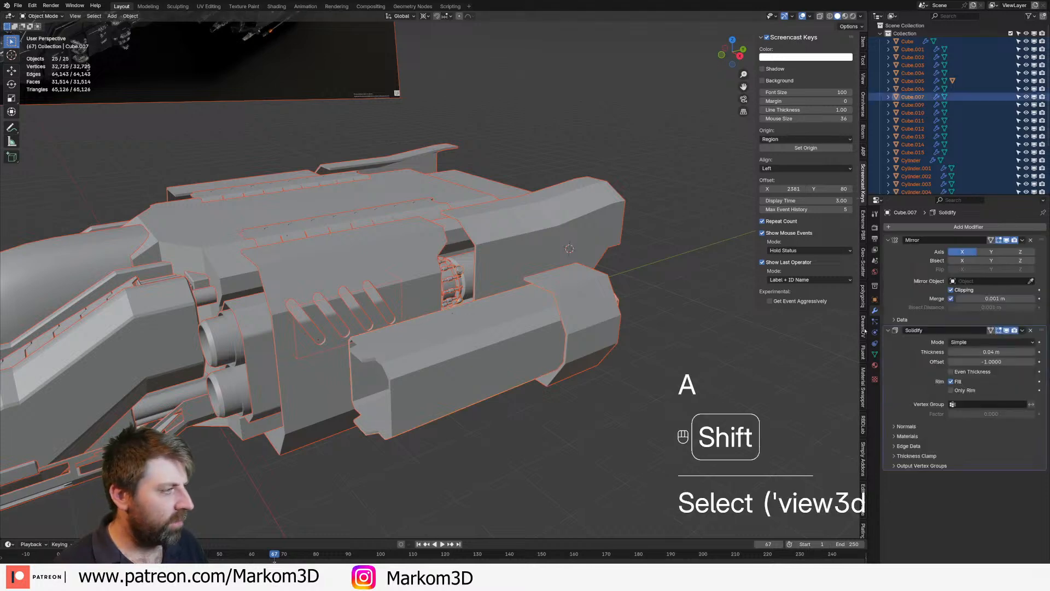
click(875, 365)
click(1043, 245)
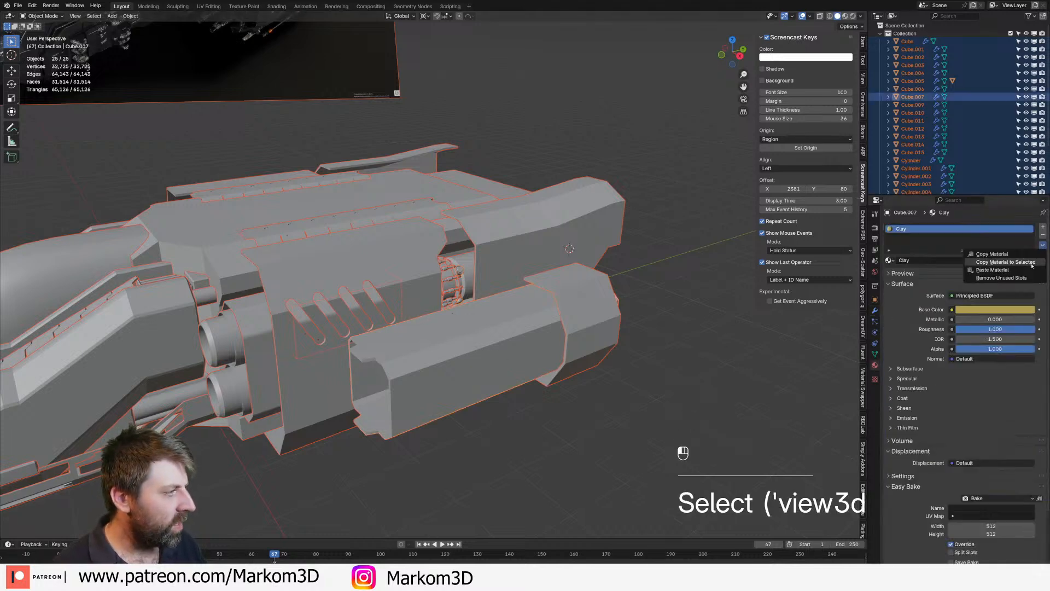
click(1005, 262)
Switch to rendered shading and examine the clay ship's side gap, vents and engine pods from several angles
scroll(656, 296, down, 2)
click(657, 295)
click(853, 16)
middle_drag(490, 390, 544, 299)
scroll(507, 301, up, 3)
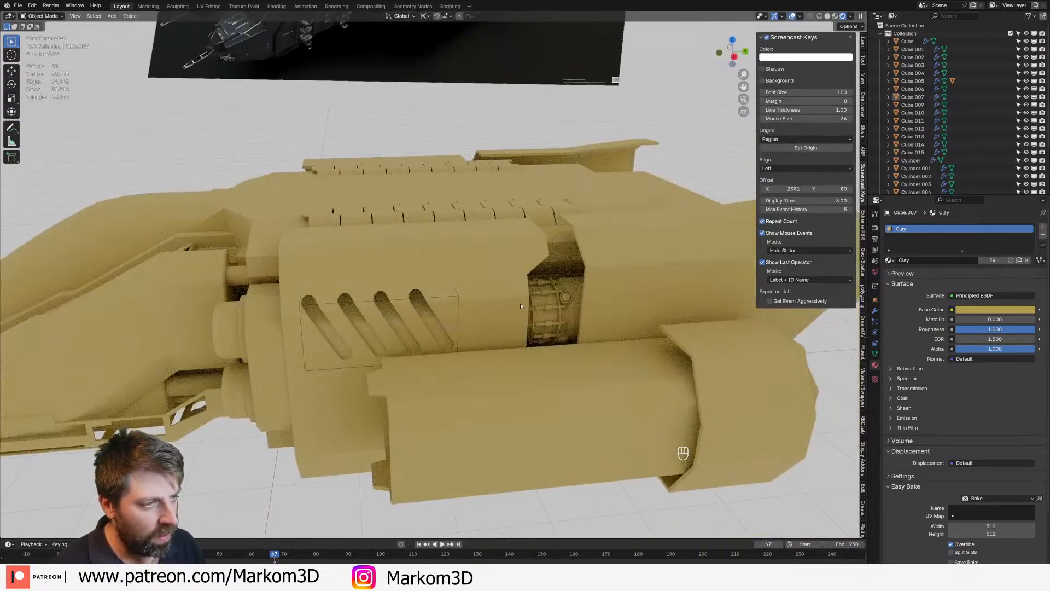
middle_drag(424, 300, 330, 300)
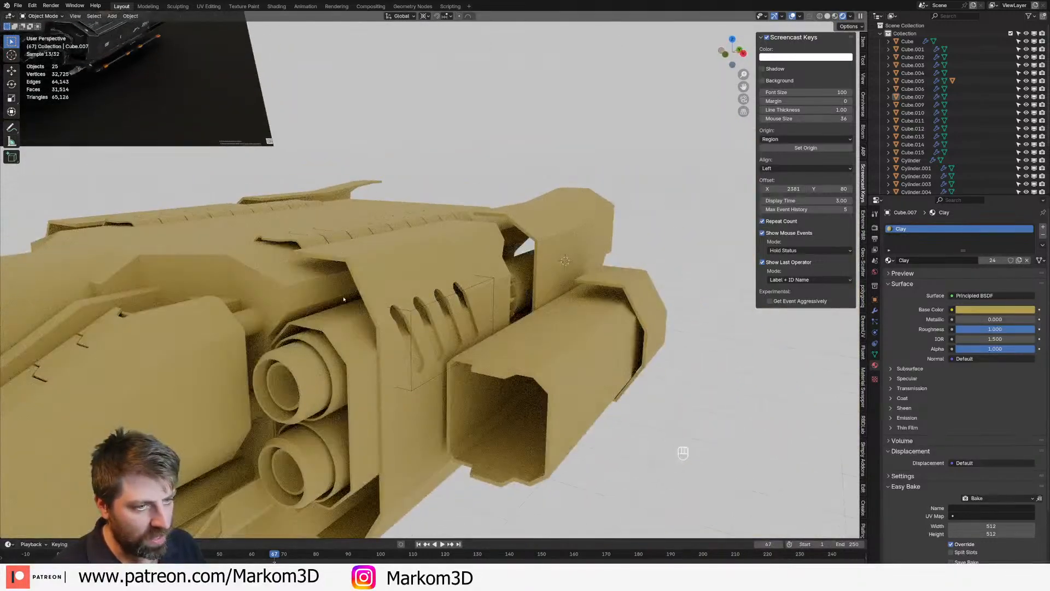
middle_drag(530, 294, 519, 289)
middle_drag(612, 328, 372, 321)
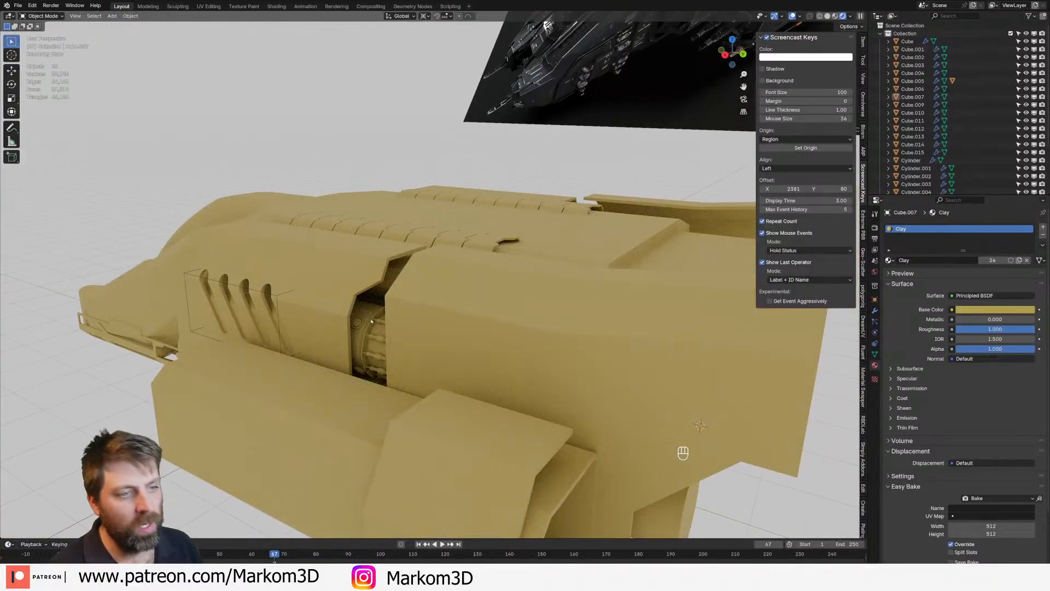
Return to solid shading and select the cylindrical details in the side gap
click(829, 16)
middle_drag(427, 306, 393, 356)
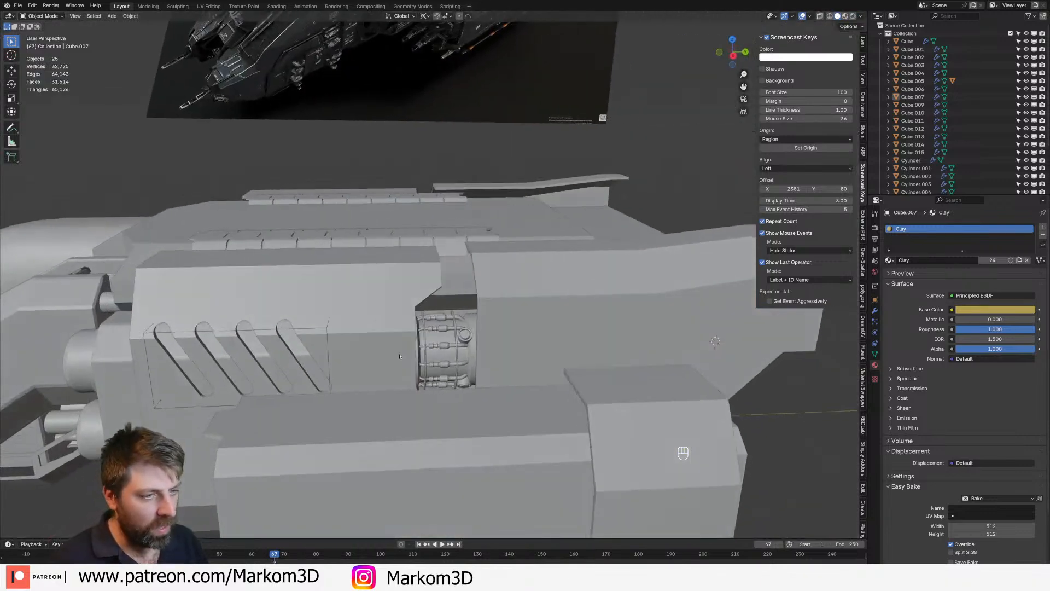
click(432, 342)
click(466, 338)
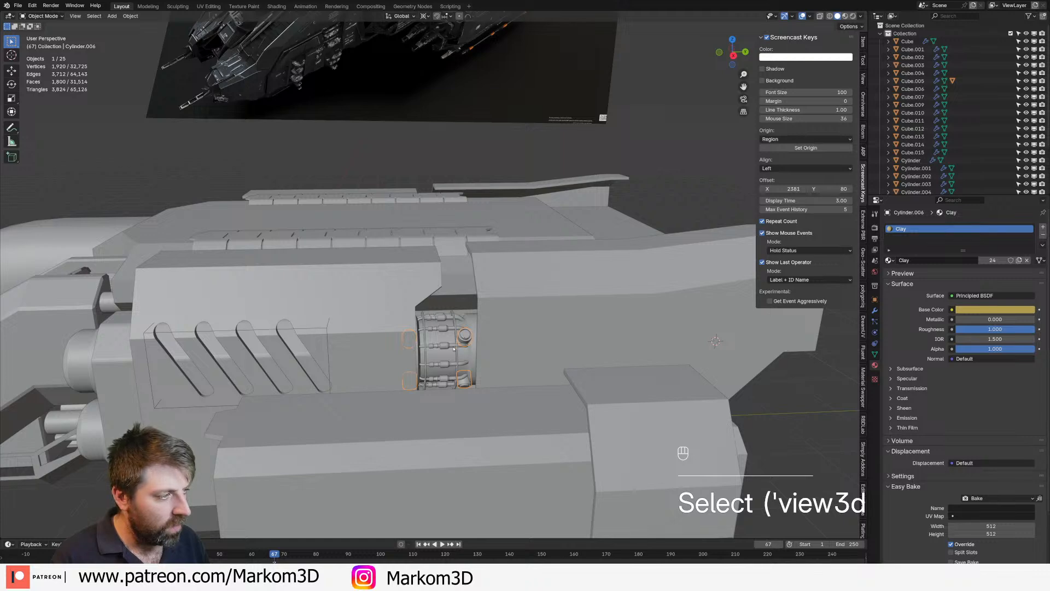
middle_drag(457, 350, 442, 355)
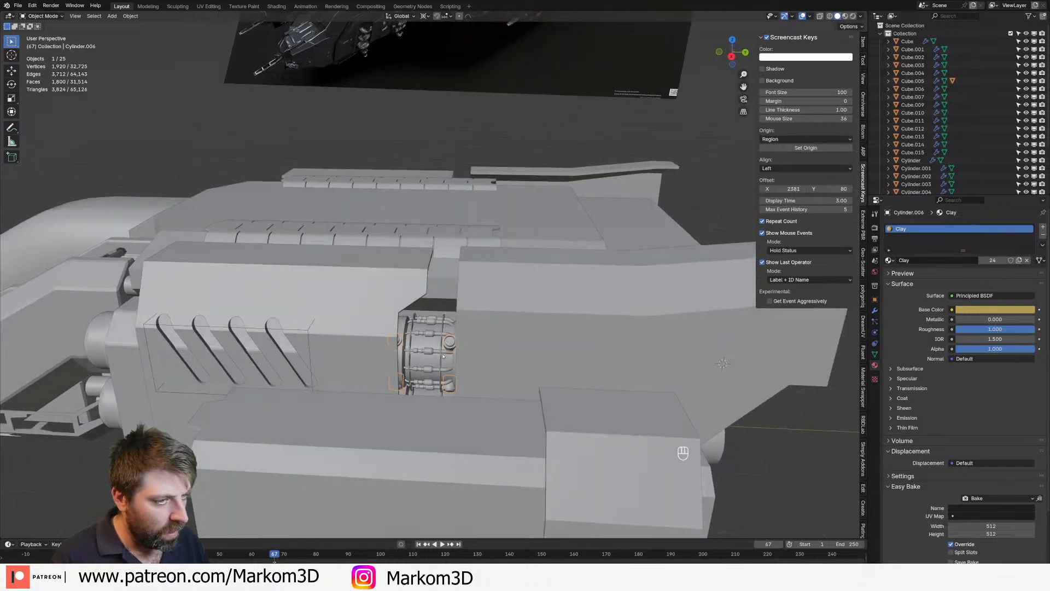
Snap the 3D cursor to the selected cylindrical detail in the side gap and add a Bézier curve there
key(shift+s)
click(442, 398)
middle_drag(442, 395, 460, 370)
key(shift+a)
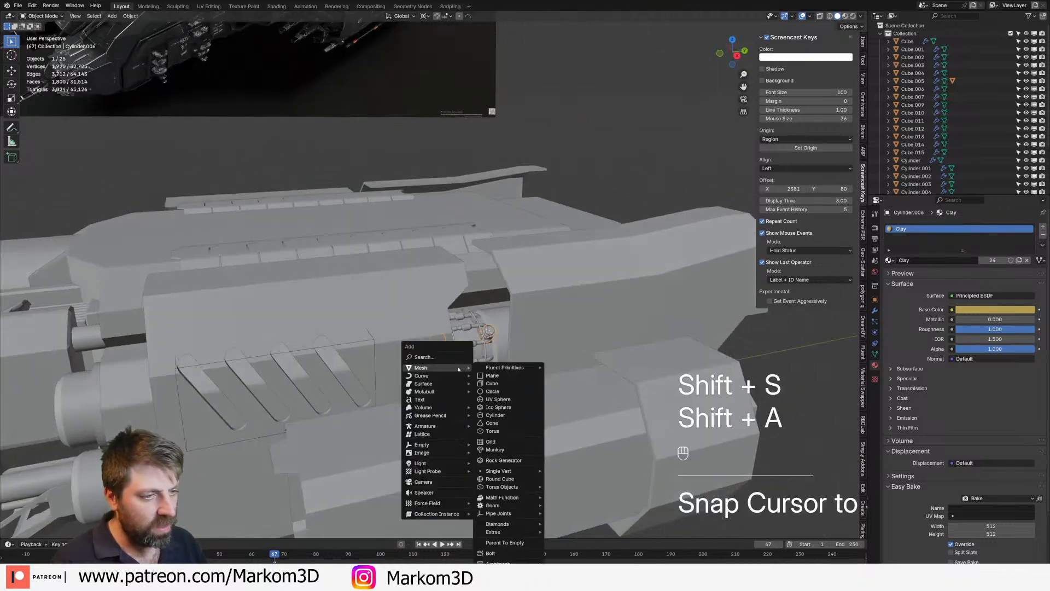
mouse_move(456, 375)
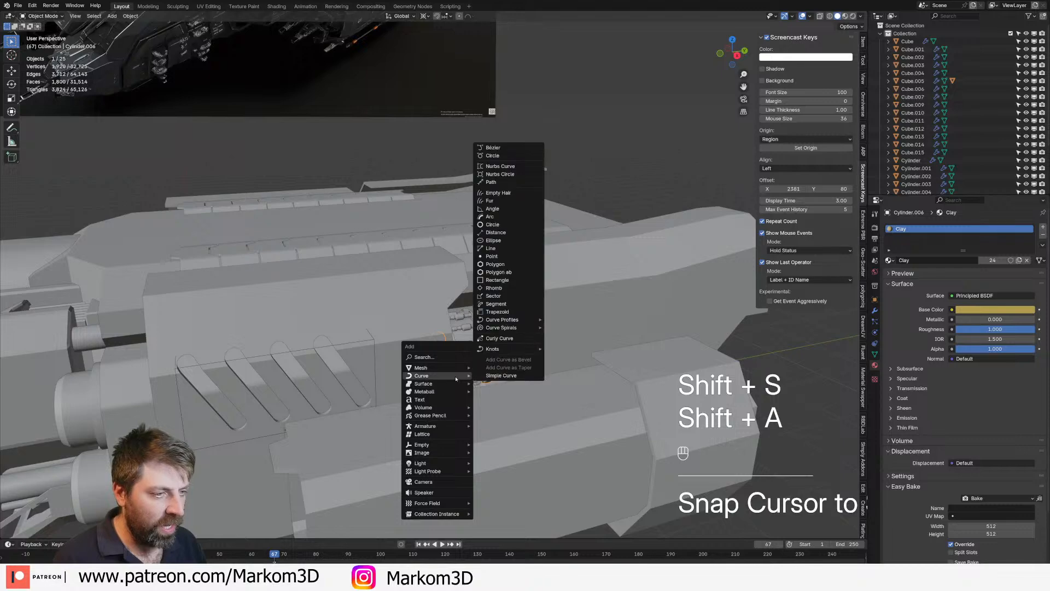
click(506, 147)
Rotate all points of the new Bézier curve 90° about the Z axis in Edit Mode
key(Tab)
key(r)
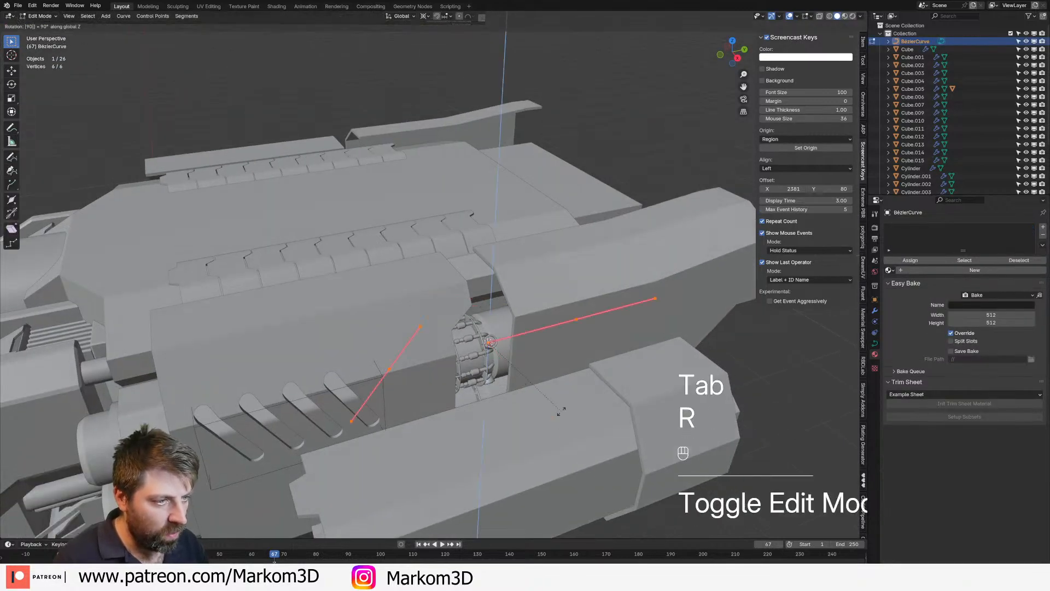
key(Escape)
text(rz)
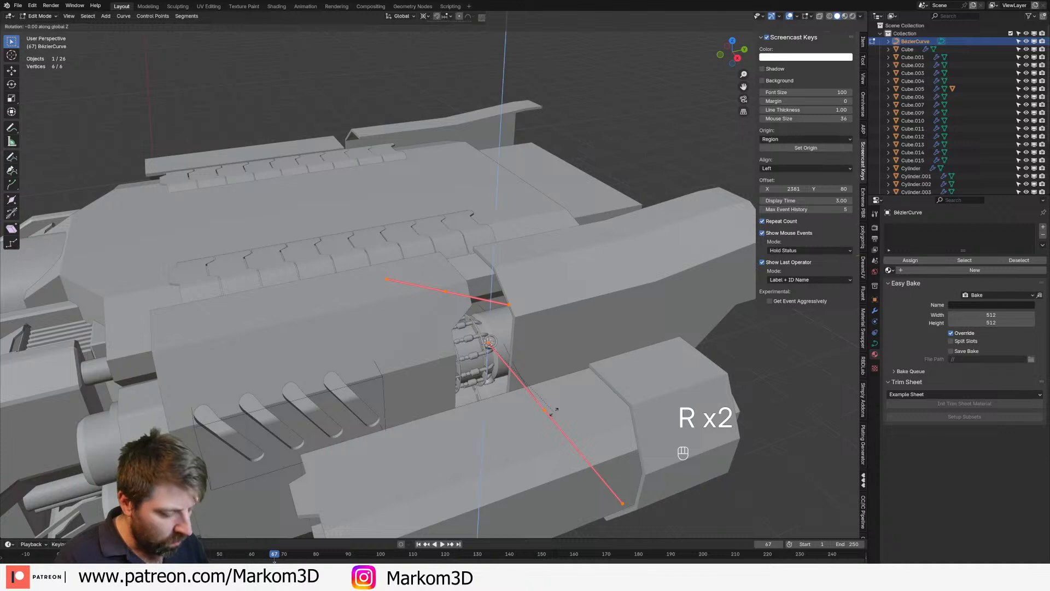
text(90)
key(Return)
Flatten the curve's front end handles by scaling X to 0 and shorten the handles of both end points
click(389, 370)
text(sx0)
key(Return)
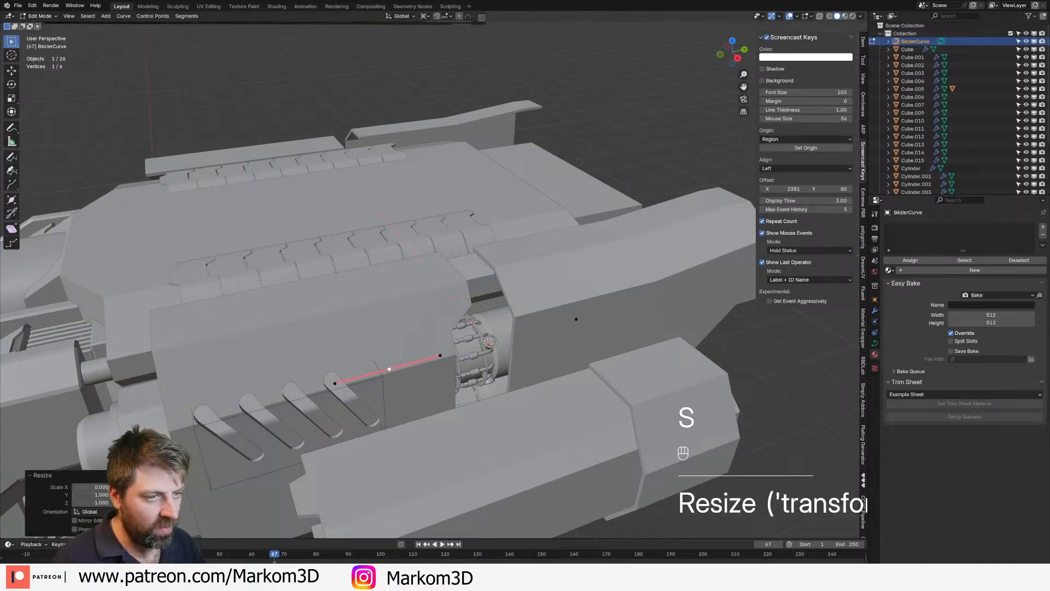
key(s)
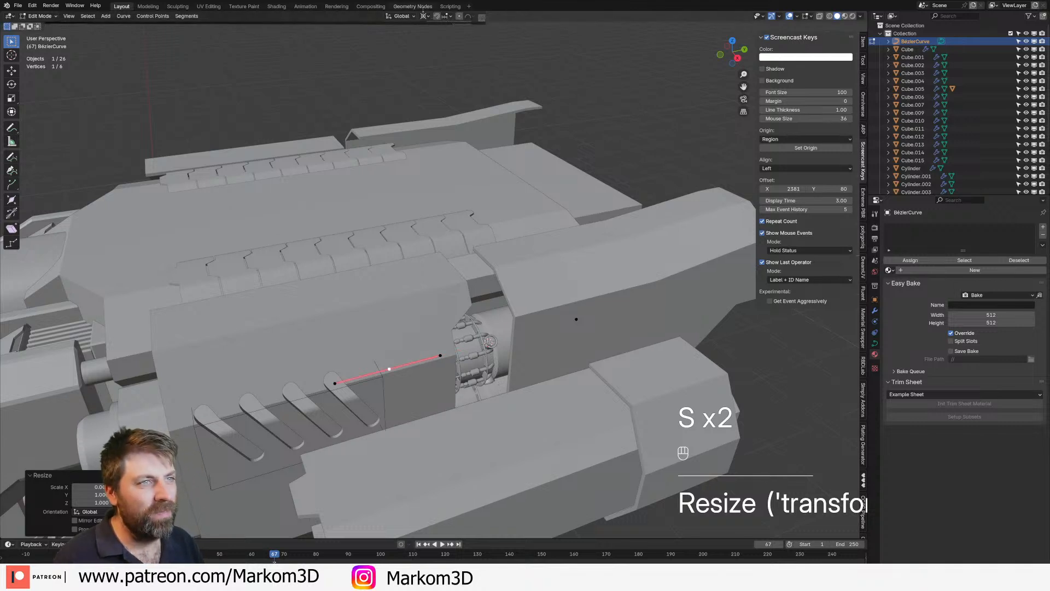
key(s)
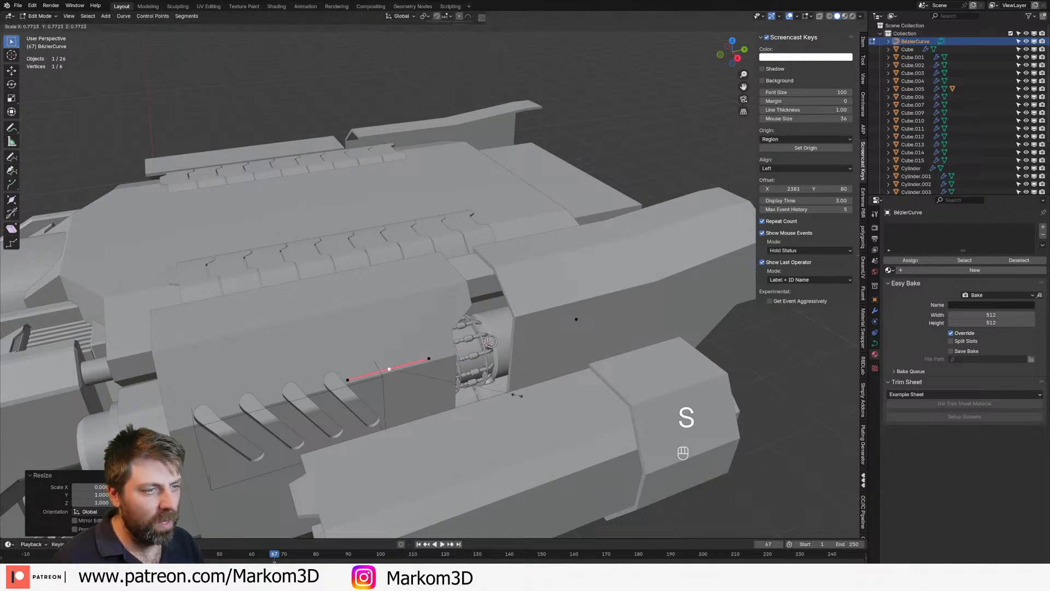
click(416, 376)
click(576, 319)
key(s)
click(581, 324)
click(572, 377)
key(Tab)
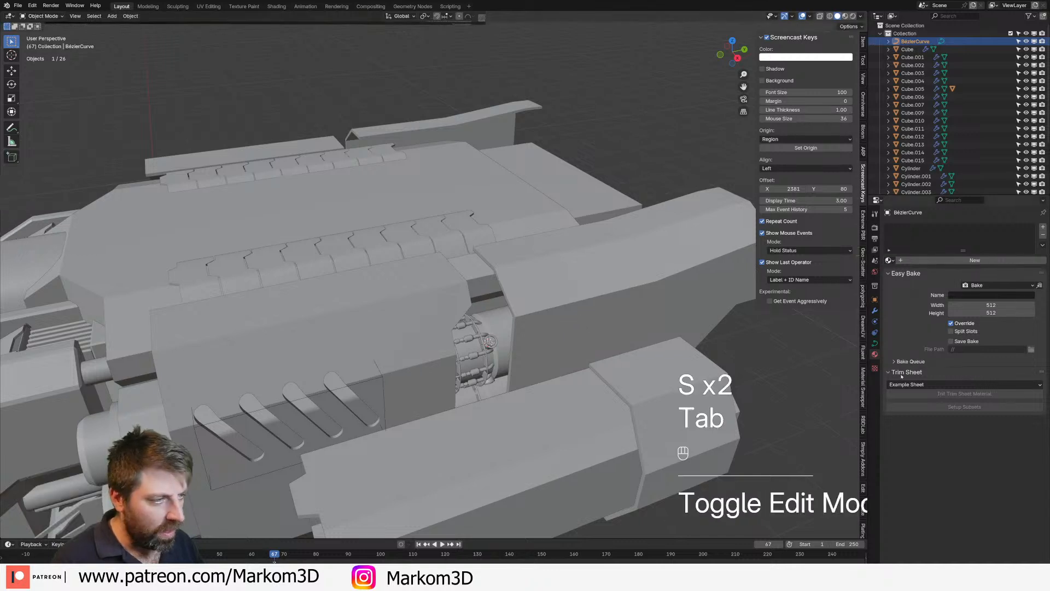
Move the whole curve about 0.85 m outward along X and give it a round bevel depth of 0.01 m
key(Tab)
key(a)
key(g)
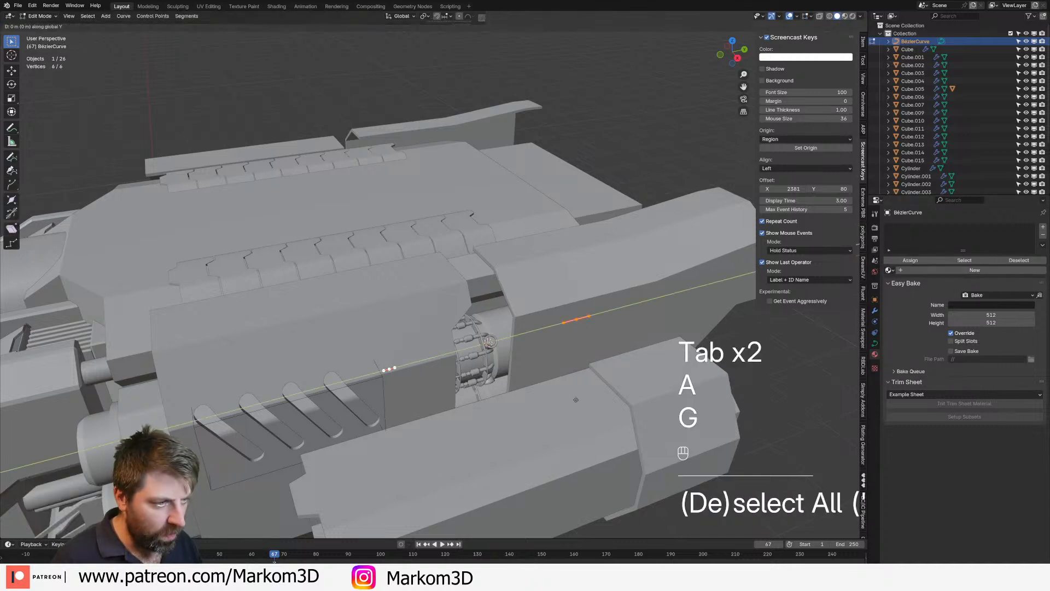
click(836, 380)
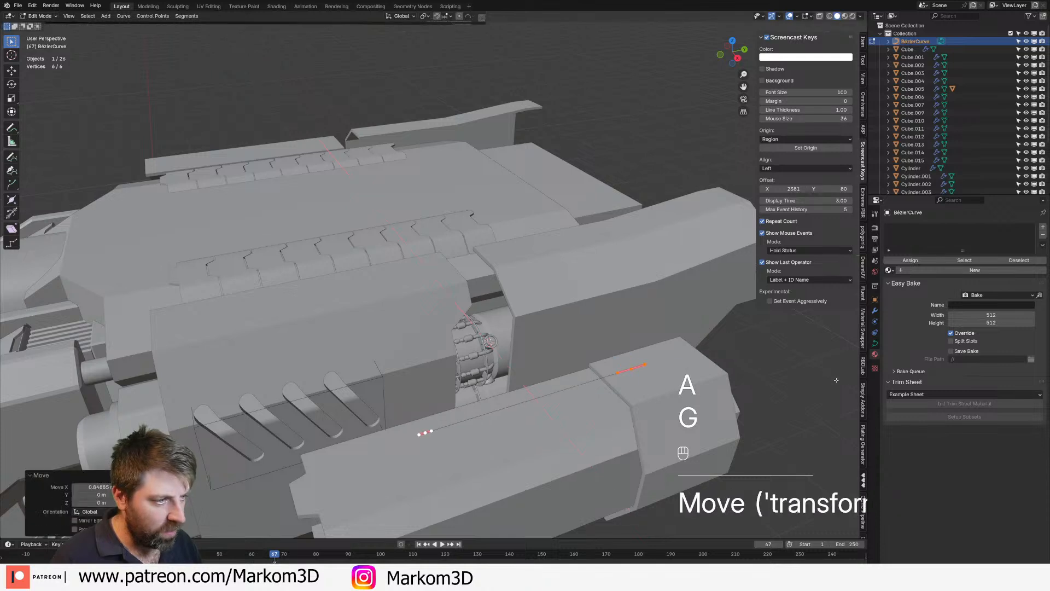
click(875, 343)
click(905, 355)
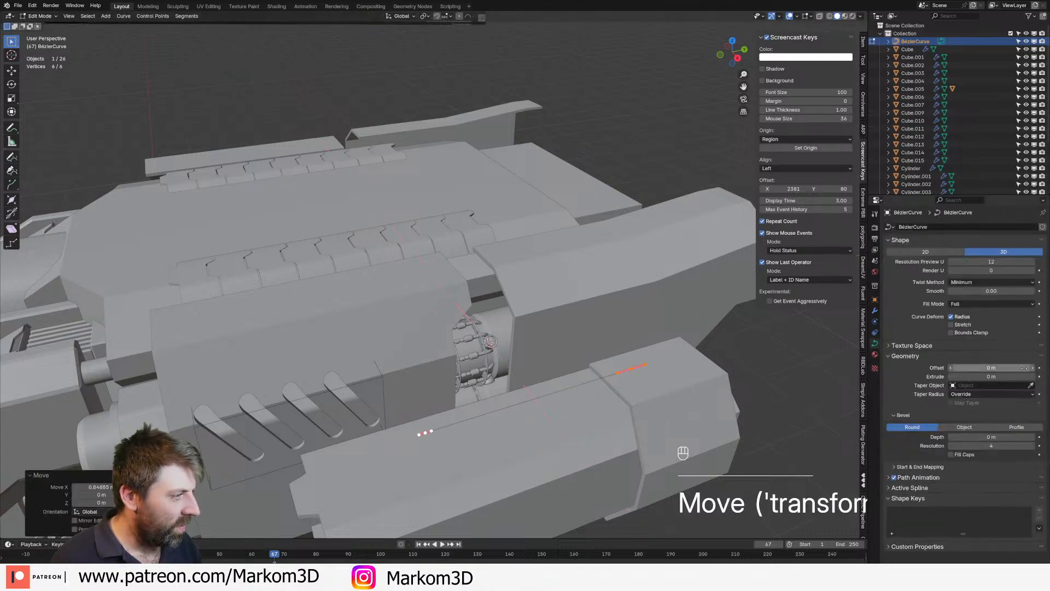
click(1033, 437)
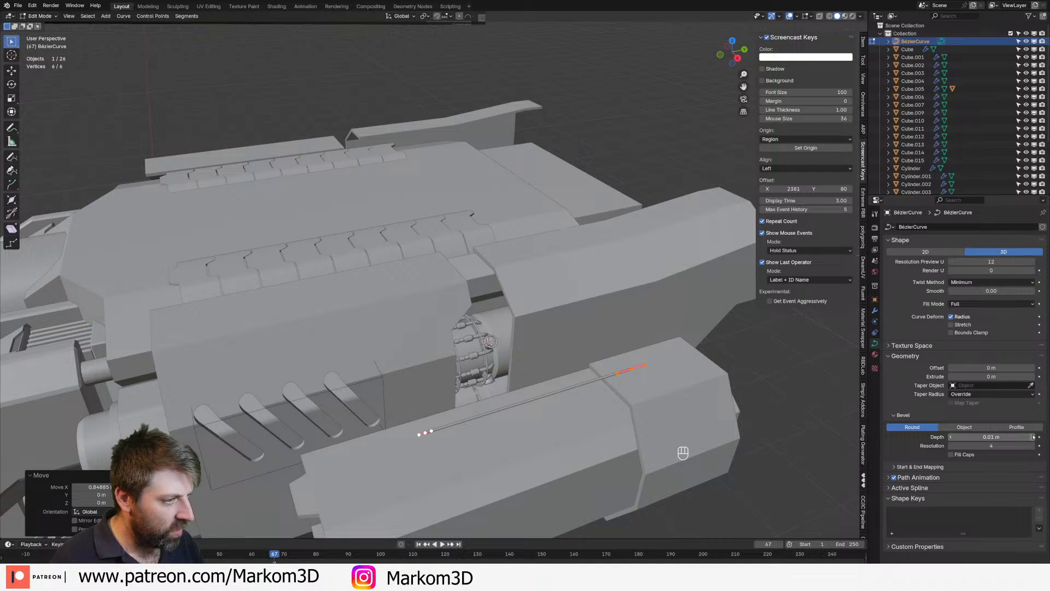
scroll(411, 441, up, 2)
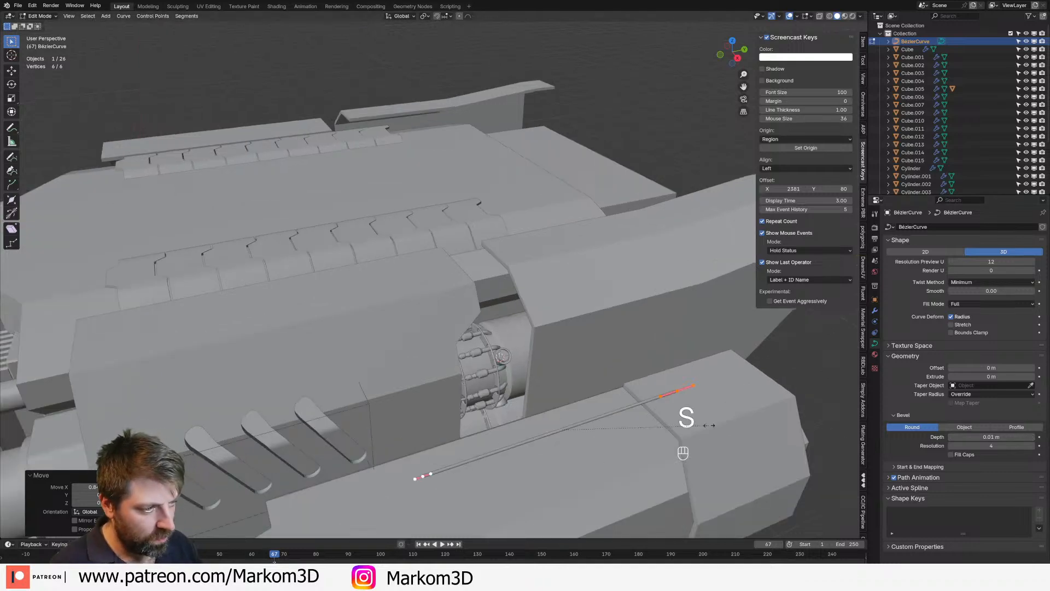
key(s)
key(s)
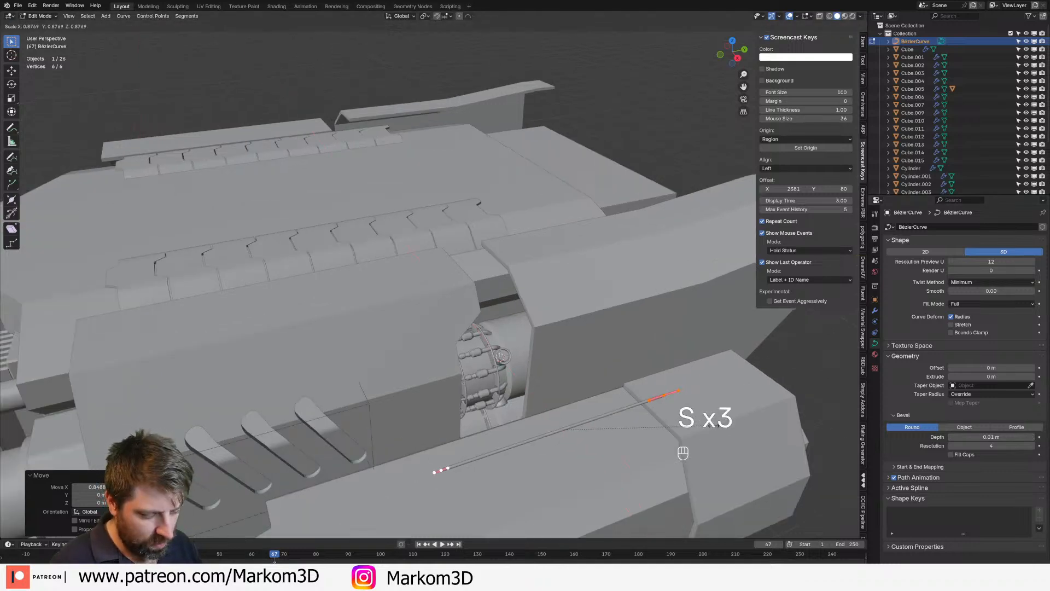
right_click(613, 436)
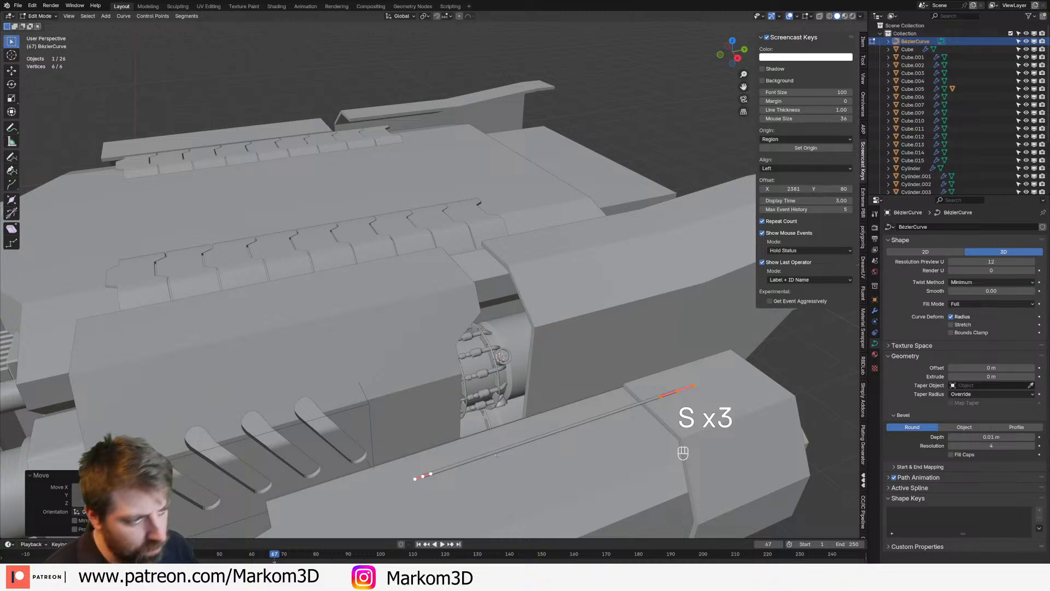
From the top view, move both curve end points in toward the hull, one on each side of the side gap
click(423, 475)
key(KP_7)
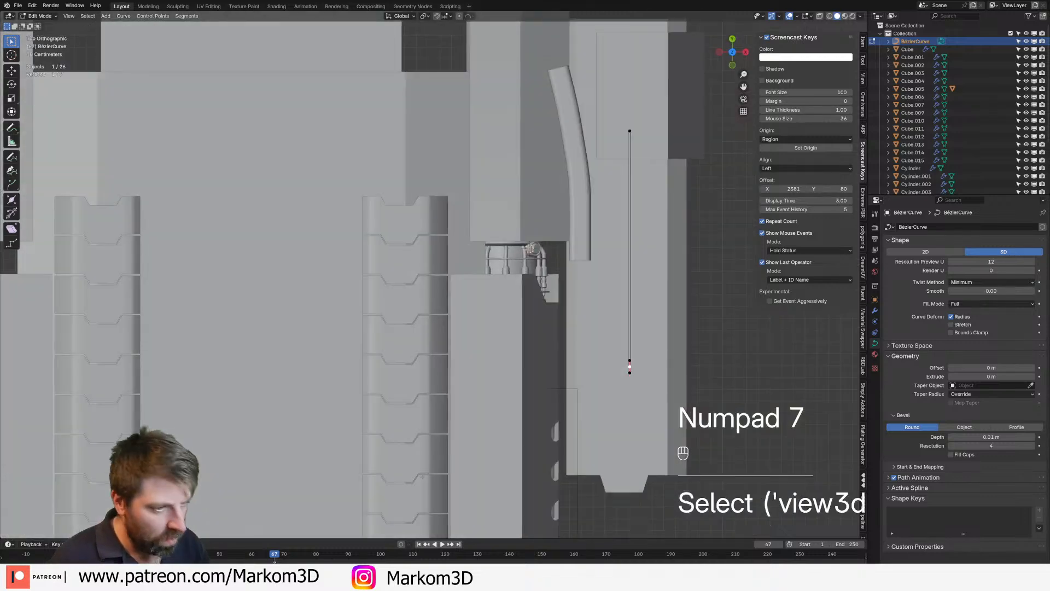
key(g)
click(551, 379)
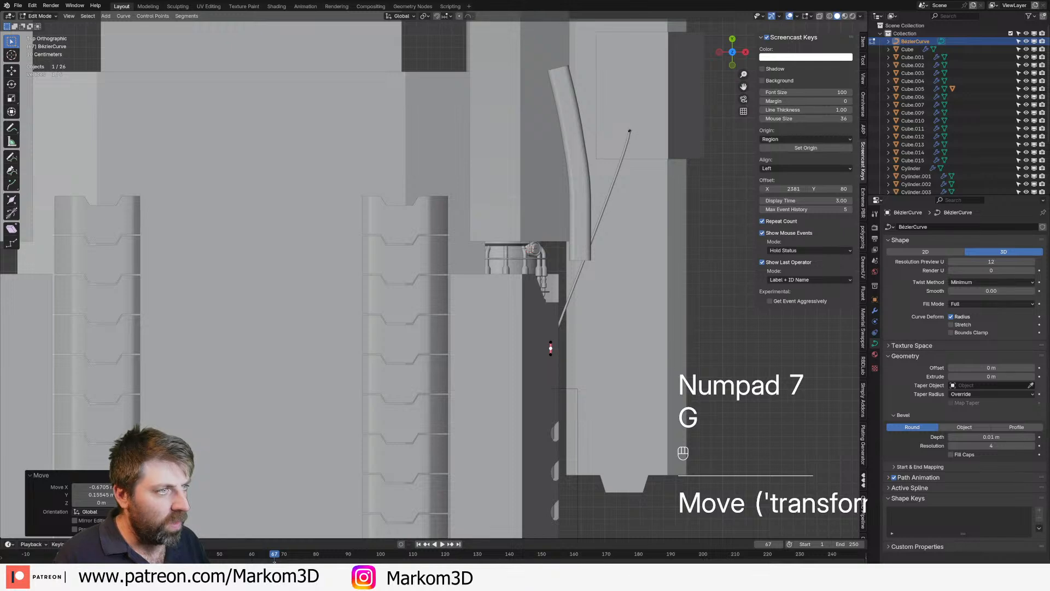
click(651, 118)
key(g)
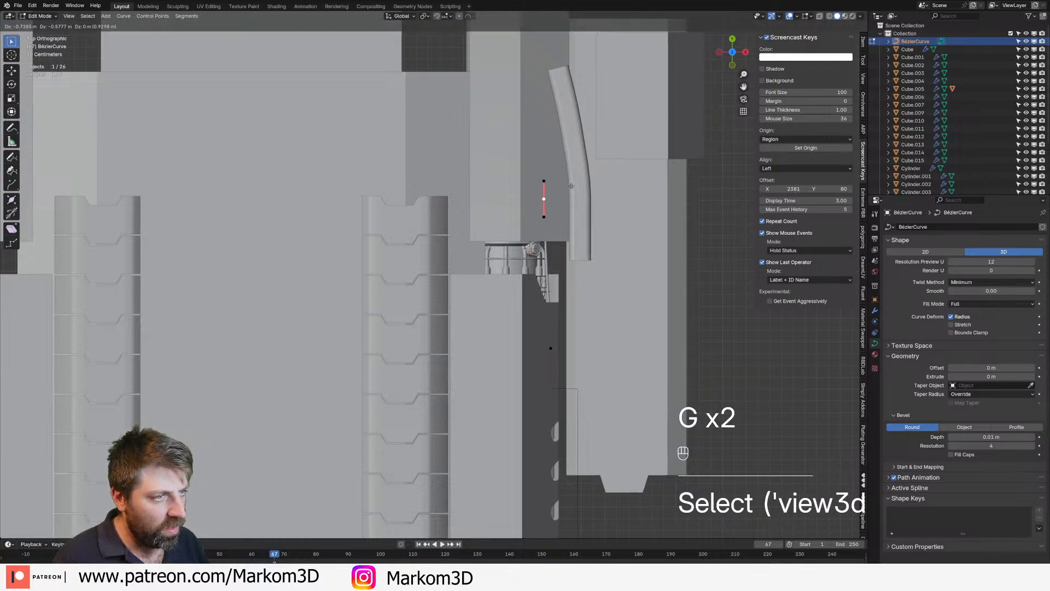
click(573, 185)
Reposition the curve's front end point, lengthen its handles and rotate them so the cable bends into the hull
click(551, 345)
key(g)
click(543, 342)
key(s)
click(587, 383)
key(g)
click(585, 386)
key(r)
click(583, 393)
key(g)
click(579, 394)
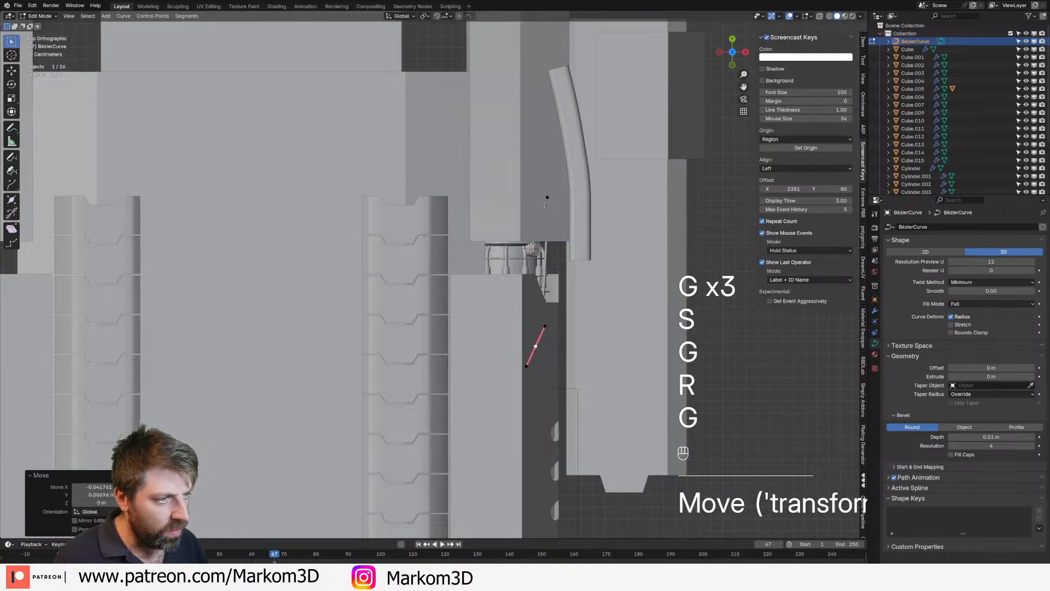
Reposition the curve's rear end point behind the side gap and rotate its handles to angle into the hull
click(547, 198)
key(g)
click(587, 222)
key(r)
click(589, 235)
key(g)
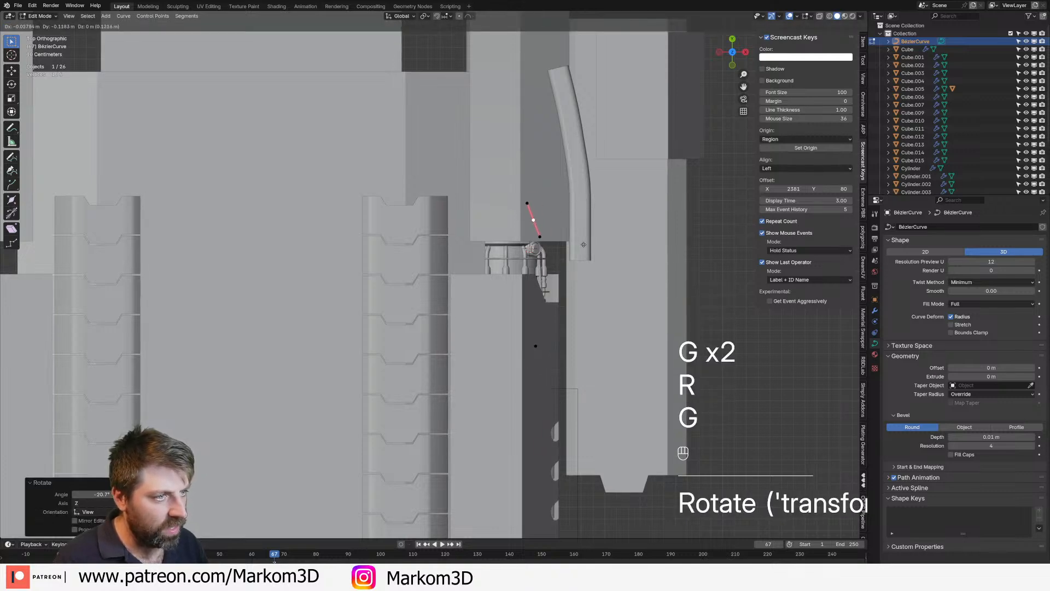
click(591, 249)
middle_drag(592, 249, 553, 329)
key(KP_7)
key(g)
click(557, 282)
key(r)
click(558, 280)
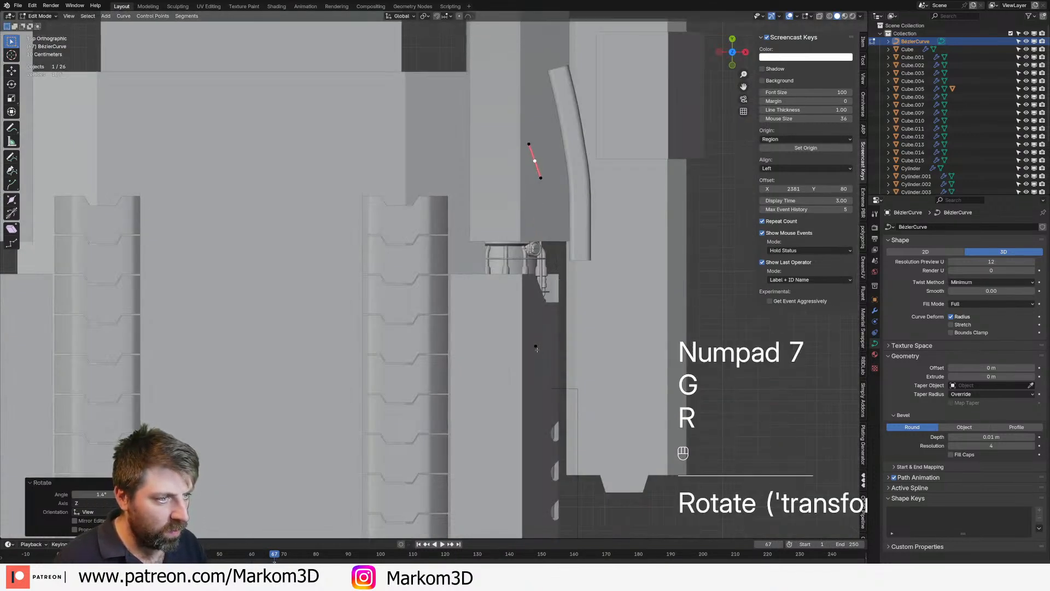
Move the curve's front end point farther forward and enlarge its handles for a wider bend
key(f)
click(536, 345)
key(g)
click(557, 353)
key(s)
click(605, 376)
key(g)
ctrl+click(585, 385)
Duplicate the whole curve in the front view, then rotate and position the copy around the upper pipe
key(ctrl+l)
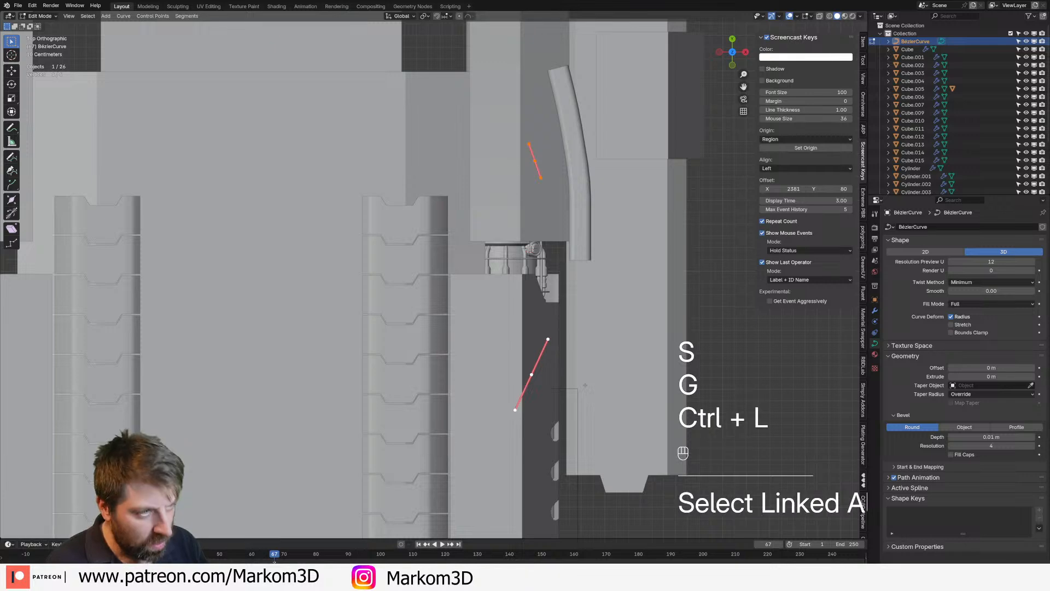
key(KP_3)
key(KP_1)
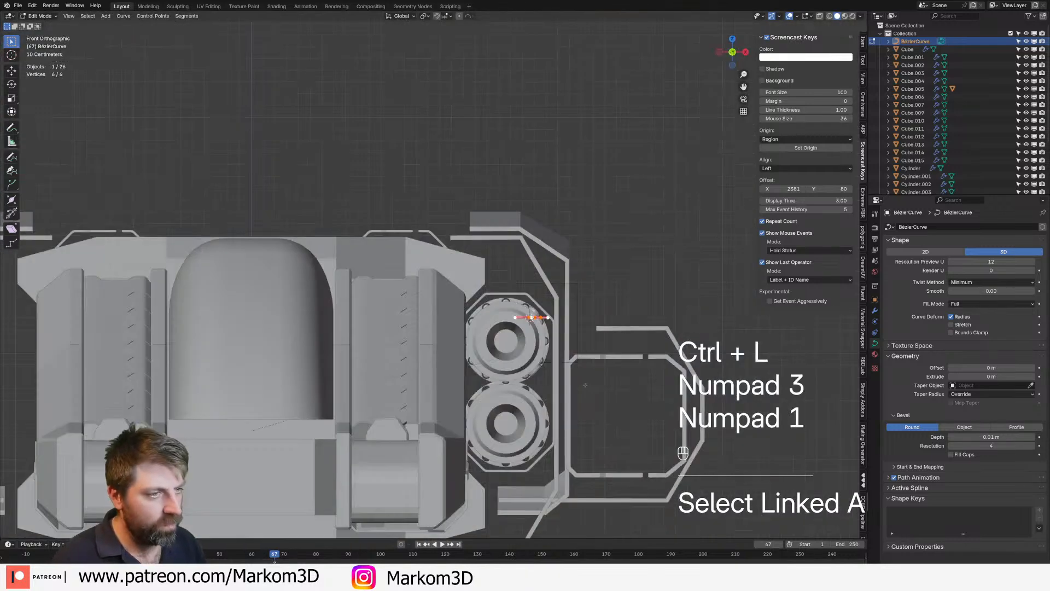
key(shift+f)
key(ctrl+z)
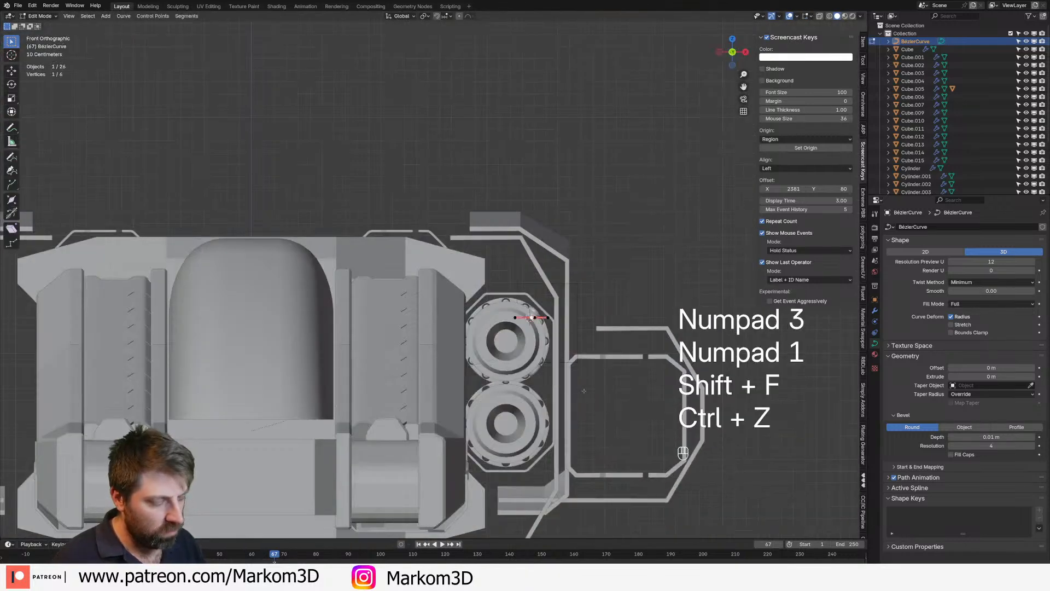
key(a)
key(shift+d)
click(583, 382)
key(r)
click(569, 328)
key(g)
click(567, 327)
mouse_move(567, 325)
middle_down()
mouse_move(555, 327)
mouse_move(575, 326)
middle_up()
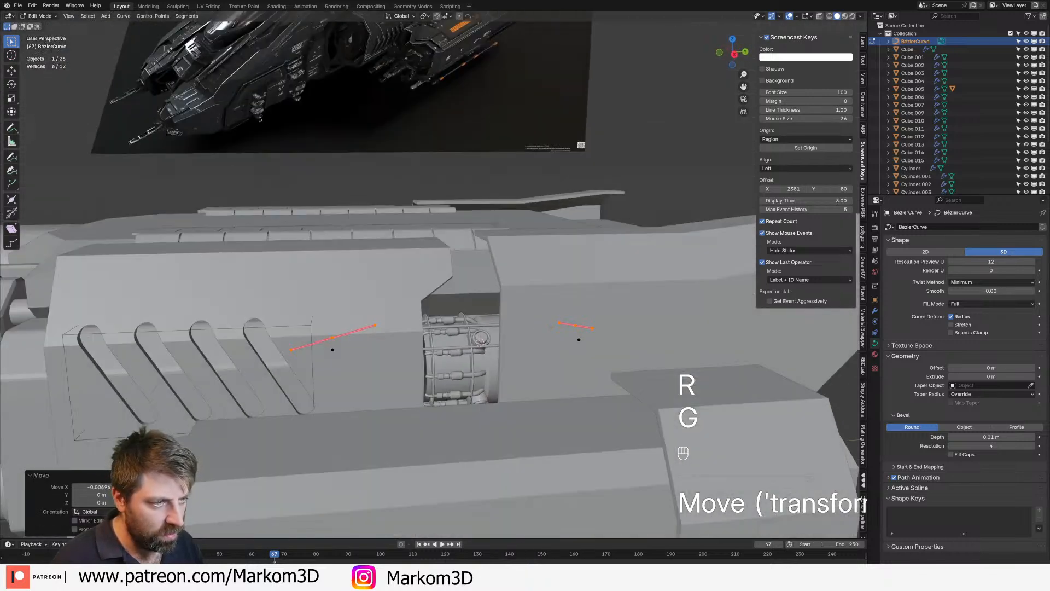
Scale the rear end point's handles on the duplicated curve by about 2.5 and rotate them about Z
click(575, 326)
key(s)
click(590, 327)
key(r)
key(z)
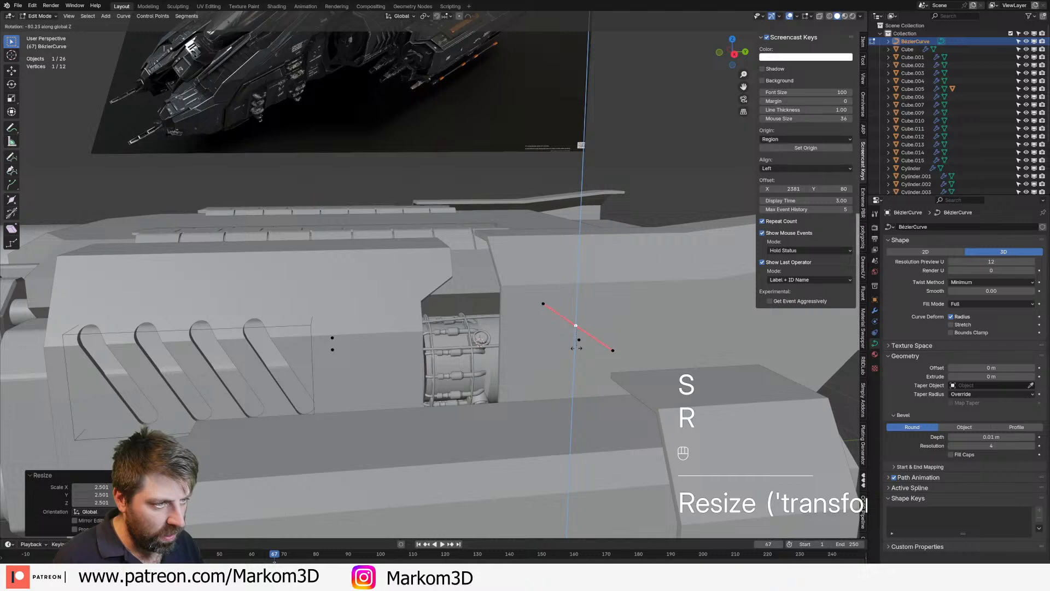
click(582, 333)
middle_drag(583, 333, 510, 336)
Duplicate both cable curves in the front view, then rotate and move the copies lower around the pipe's outer side
key(a)
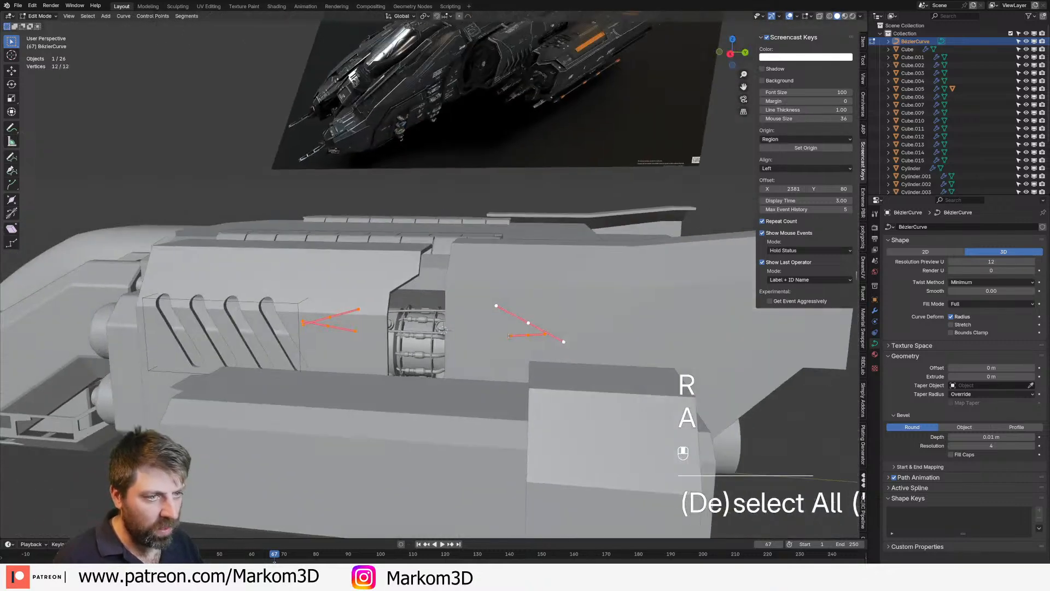
key(KP_3)
key(KP_1)
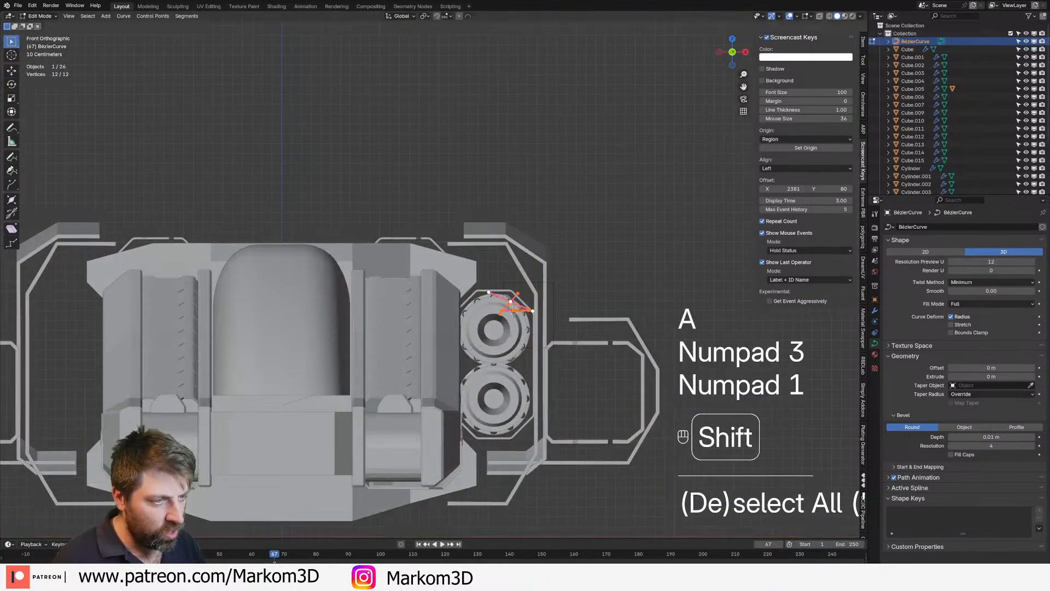
key(shift+d)
key(r)
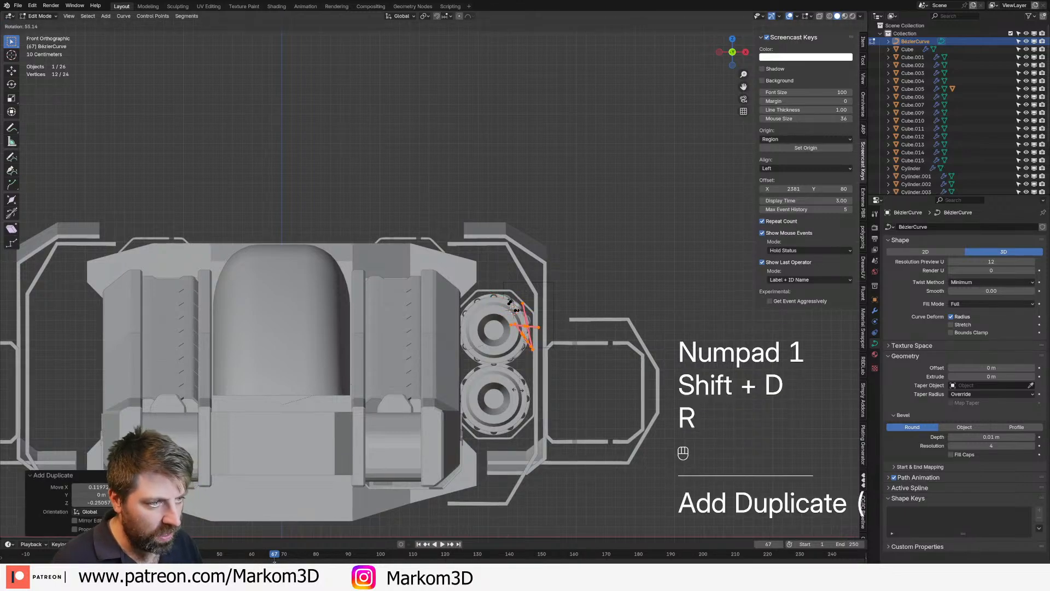
click(511, 304)
key(g)
click(513, 306)
middle_drag(513, 306, 556, 393)
Rotate the lower pair of curves slightly and move it about 0.07 m inward along X
key(r)
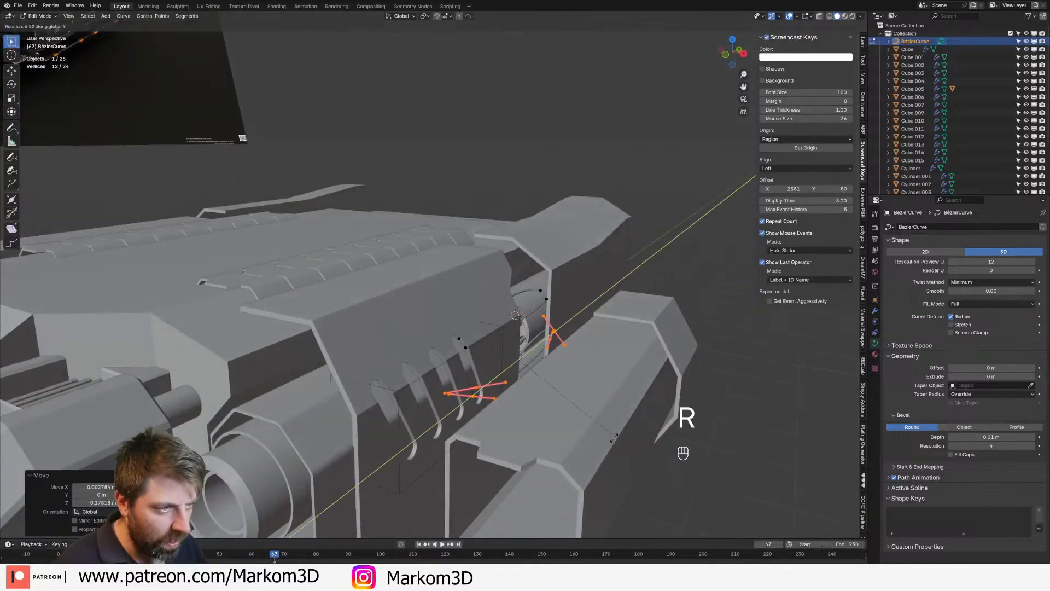
click(589, 451)
key(h)
key(ctrl+z)
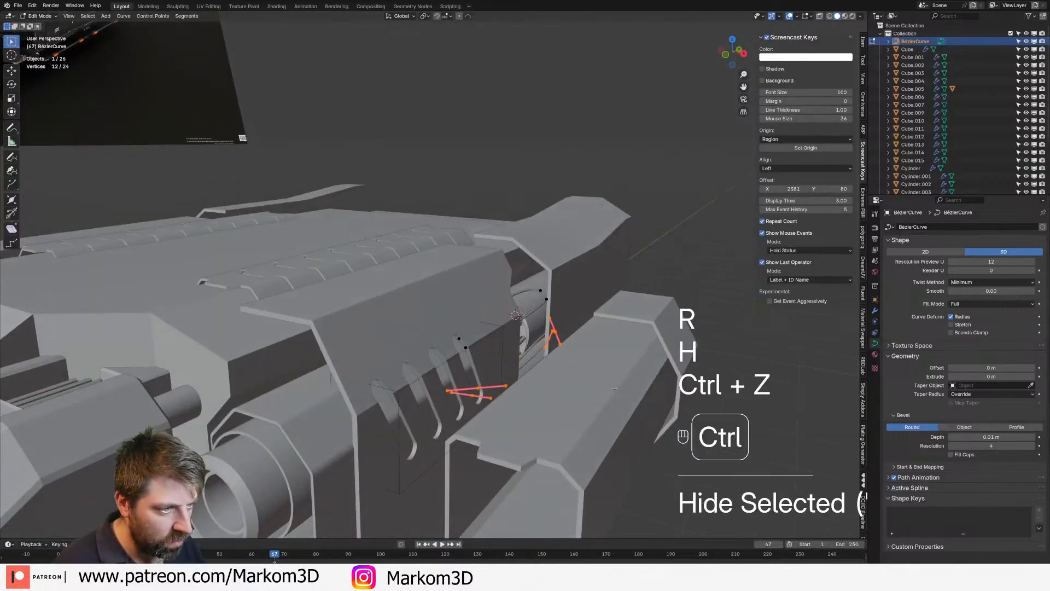
key(g)
key(x)
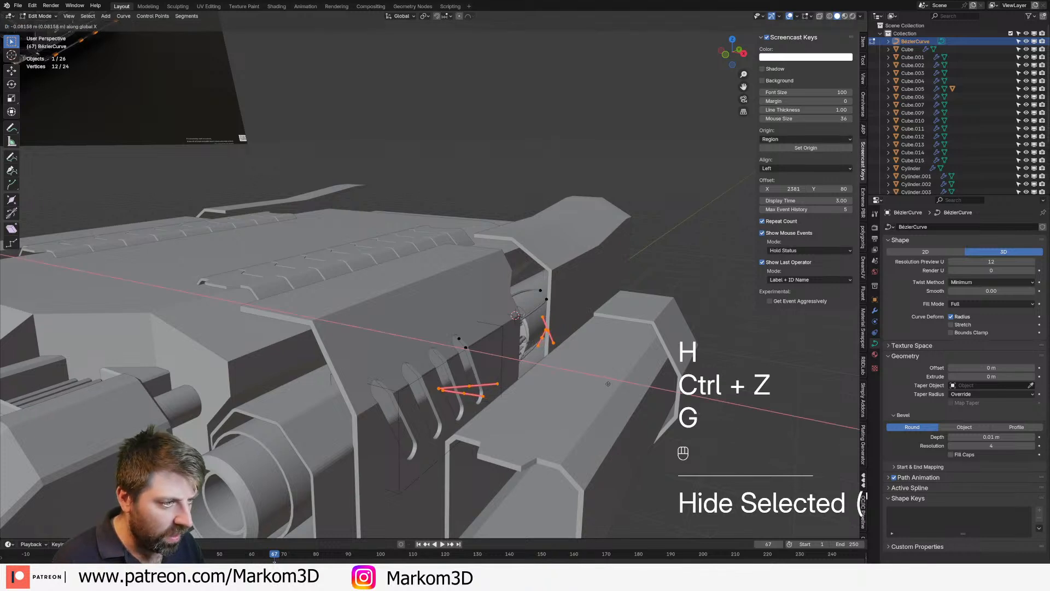
click(601, 386)
middle_drag(602, 386, 543, 343)
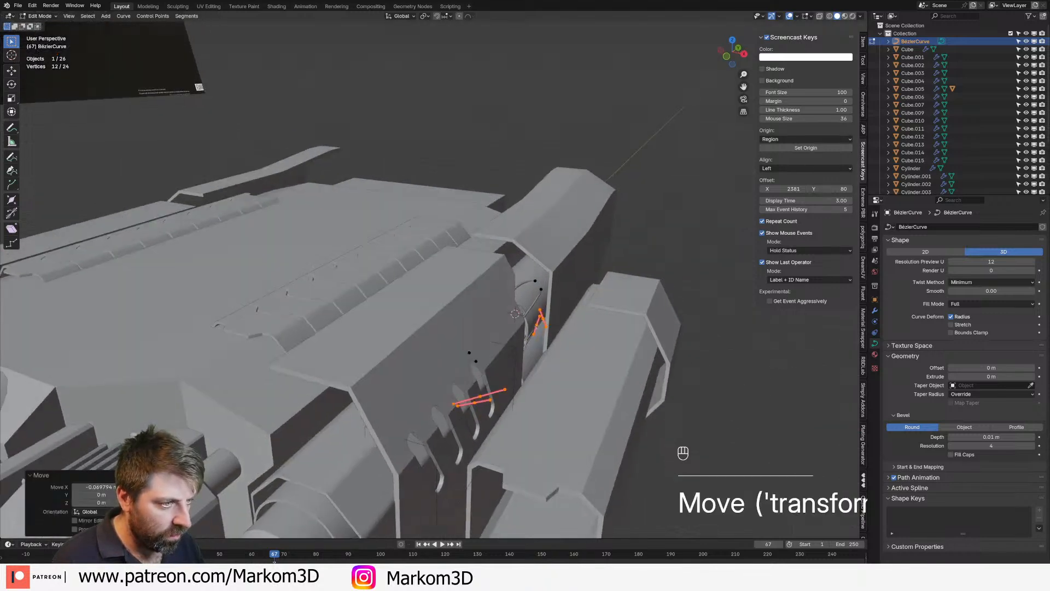
Adjust the position and angle of a rear end point on the lower curves and return to Object Mode
click(537, 326)
key(g)
key(g)
click(562, 329)
middle_drag(562, 330, 624, 365)
key(r)
click(624, 365)
key(Tab)
Assign the existing Clay material to the cable curves and deselect them
scroll(553, 405, down, 4)
middle_drag(493, 438, 535, 453)
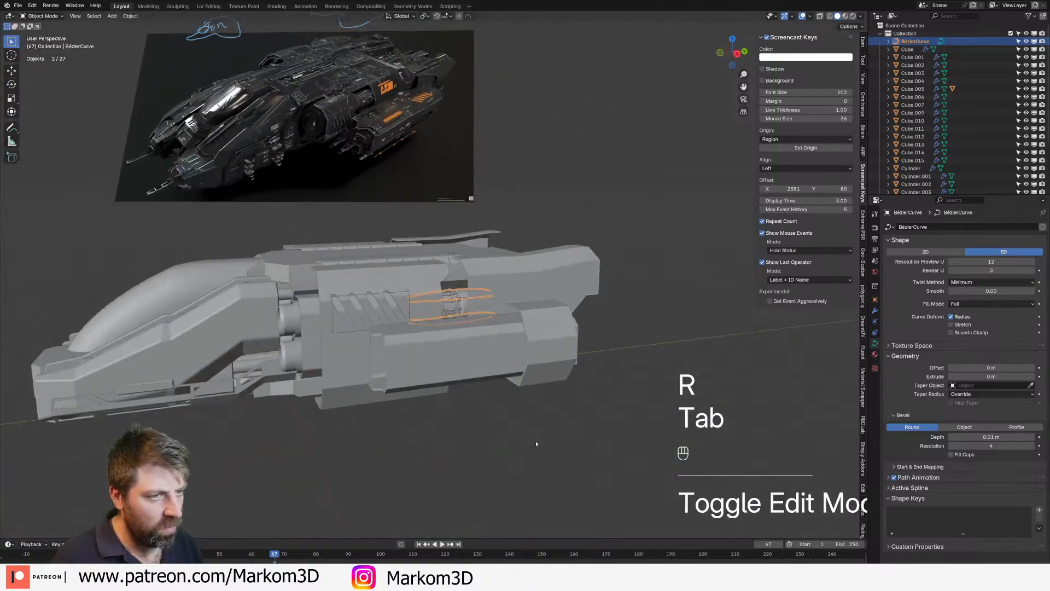
click(876, 354)
click(890, 260)
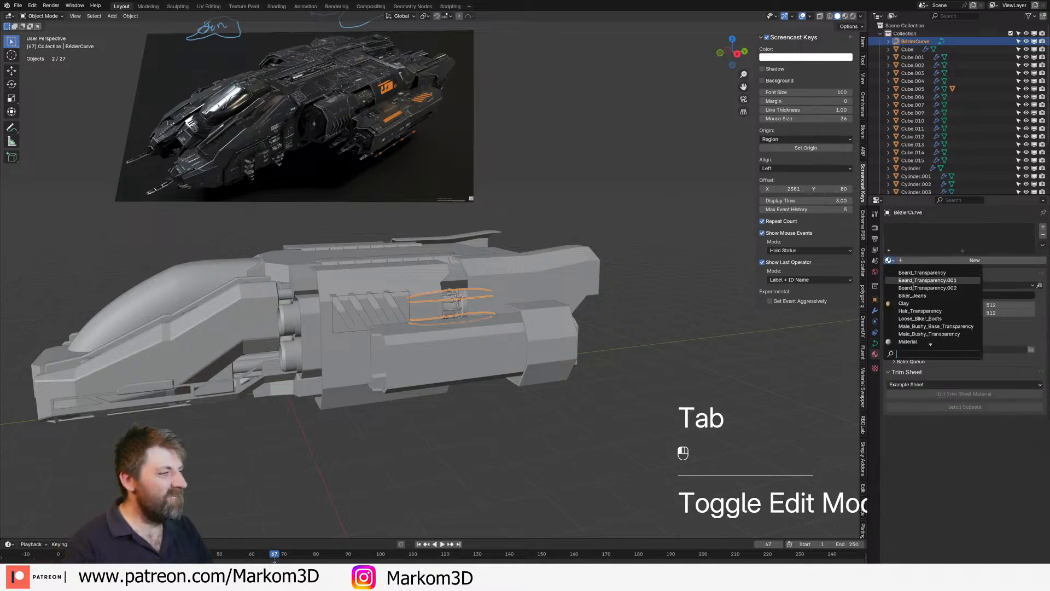
click(905, 303)
middle_drag(476, 374, 491, 381)
scroll(492, 390, down, 2)
click(503, 434)
middle_drag(504, 434, 506, 465)
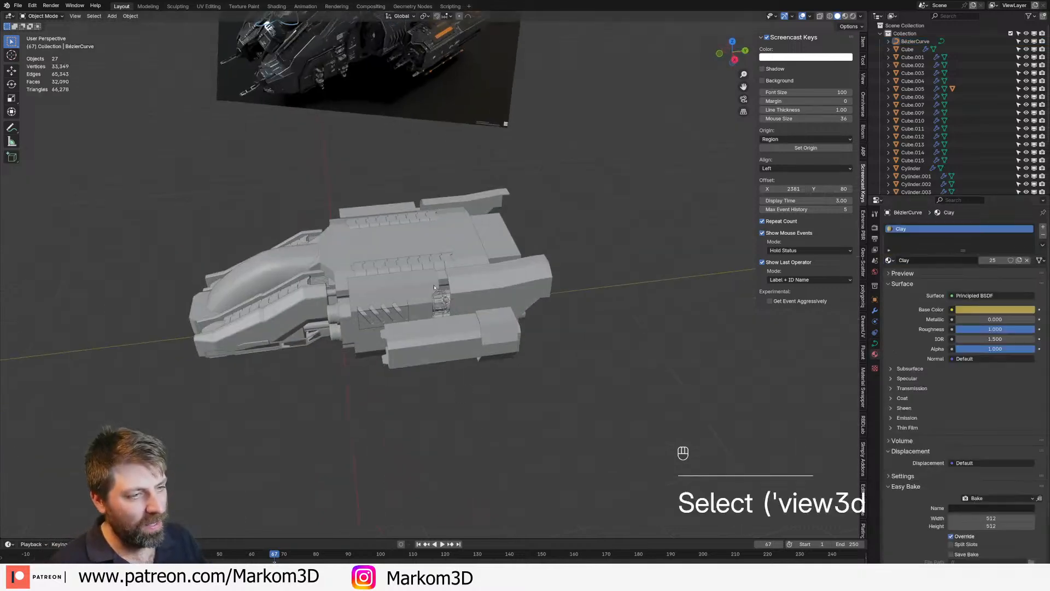
Hide the rear side hull panel that covers the upper pipe and its cables
scroll(470, 334, up, 4)
shift+middle_drag(460, 303, 443, 268)
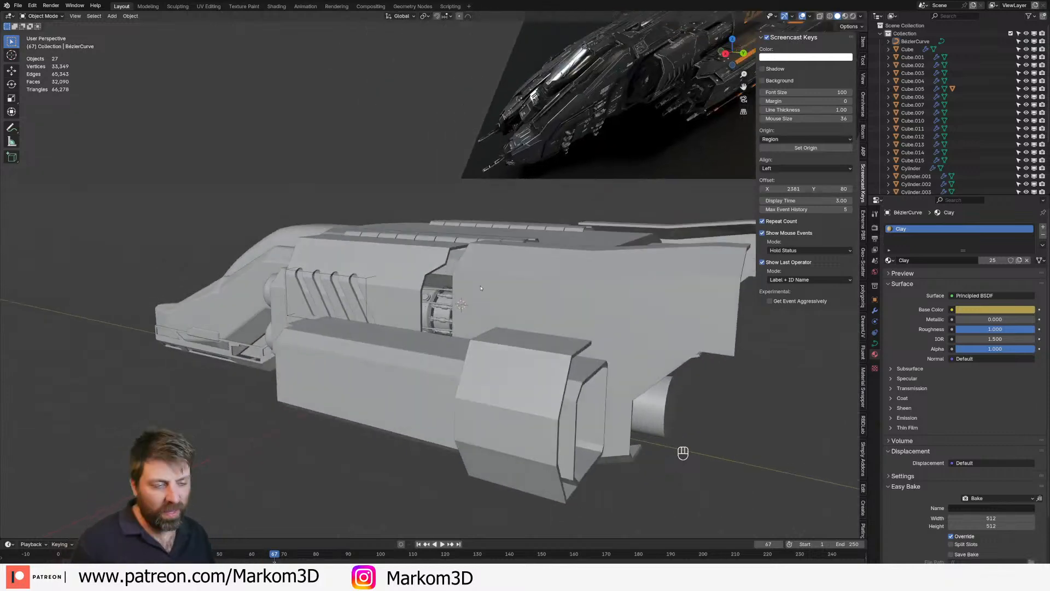
middle_drag(83, 314, 373, 428)
scroll(200, 350, up, 3)
scroll(314, 357, down, 3)
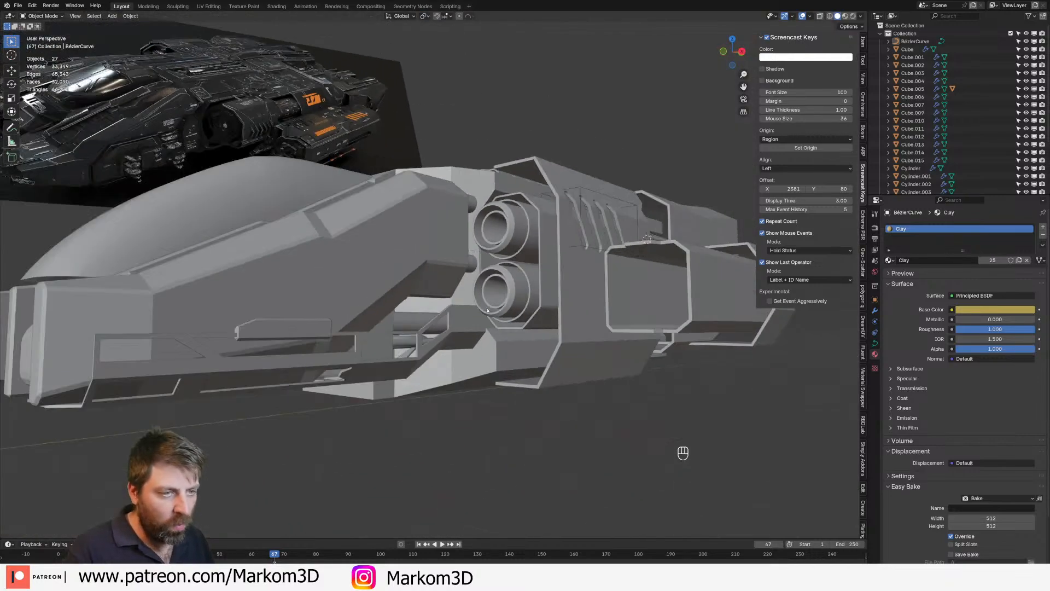
middle_drag(314, 357, 144, 404)
middle_drag(576, 343, 553, 400)
scroll(528, 413, up, 3)
click(498, 339)
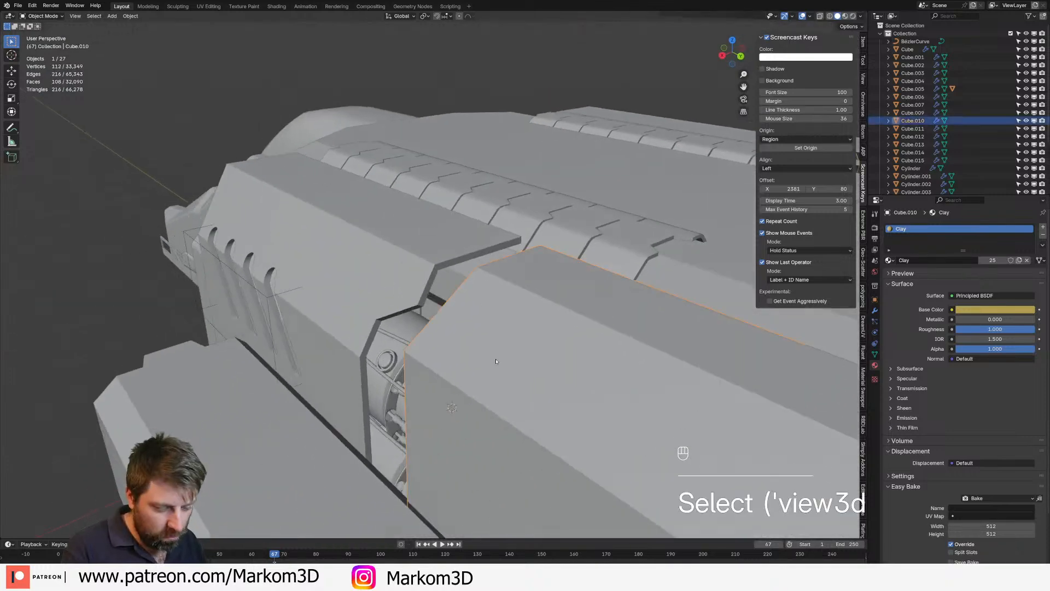
key(h)
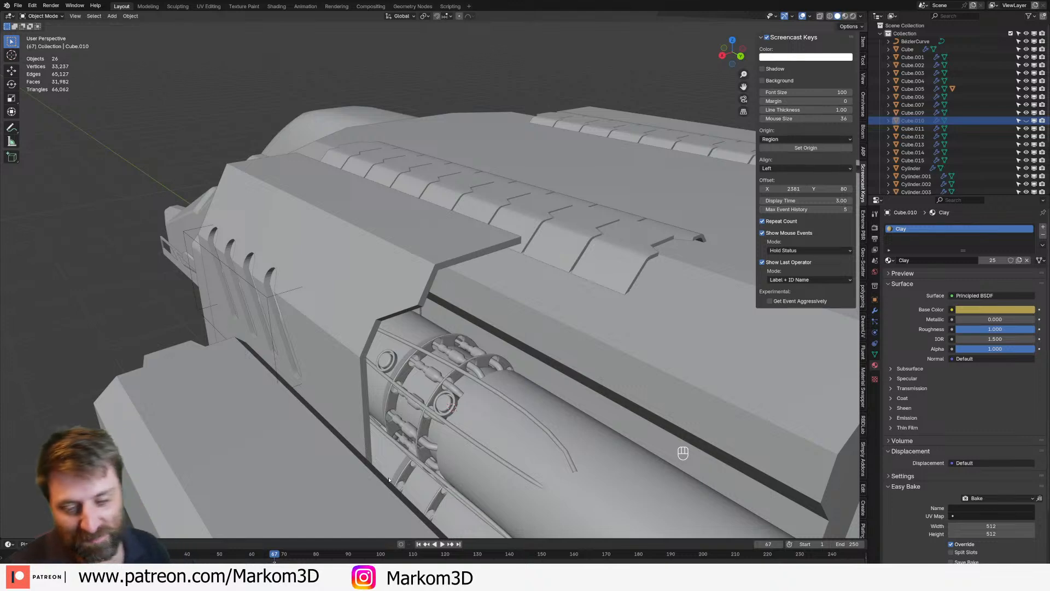
Add a loop cut around the pipe just behind the cylindrical details and bevel it with 2 segments, about 0.006 m wide
scroll(389, 480, down, 4)
middle_drag(389, 480, 547, 350)
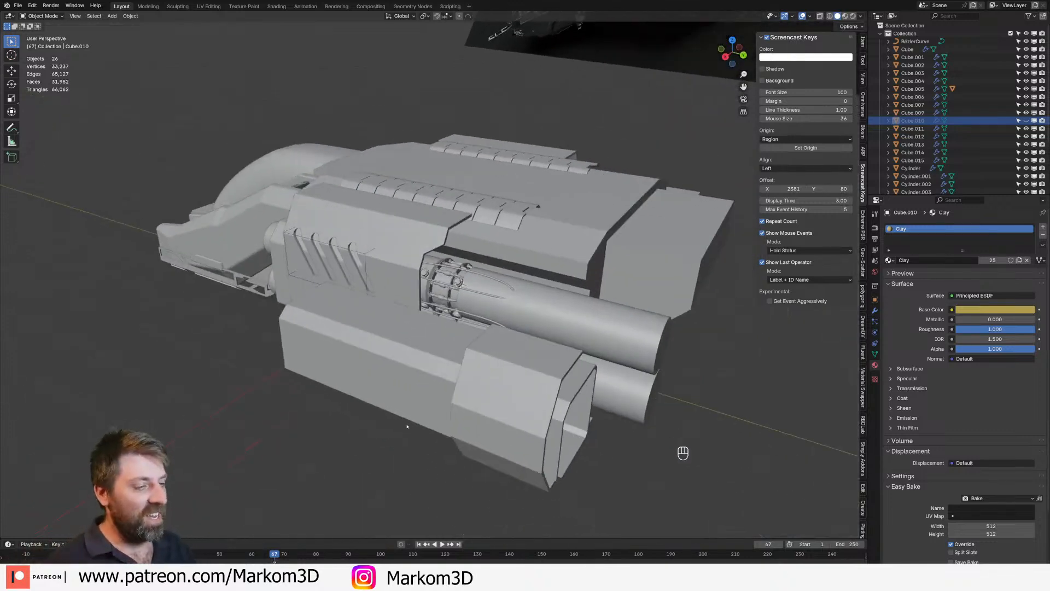
scroll(547, 350, up, 3)
click(548, 348)
key(Tab)
scroll(549, 349, up, 5)
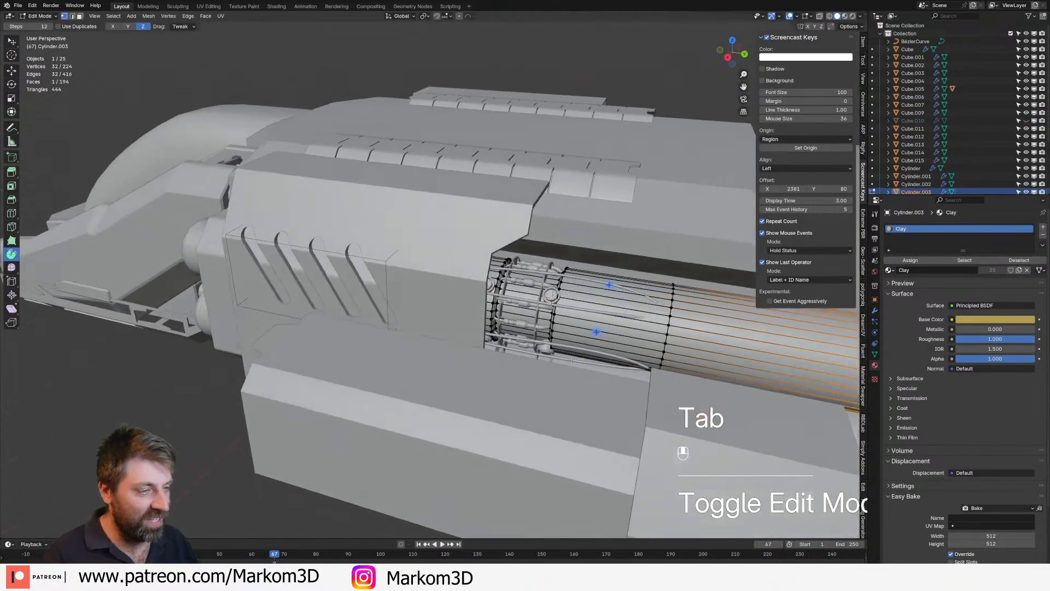
key(ctrl+r)
click(550, 303)
click(551, 300)
key(ctrl+b)
click(647, 364)
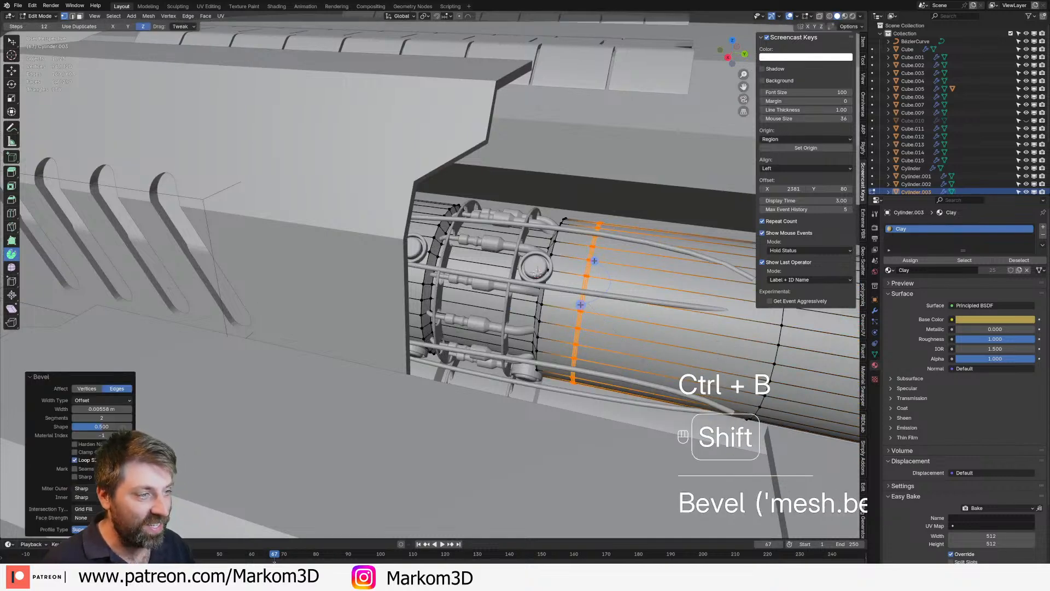
Reduce the selection to the middle of the beveled loop and shrink it inward about 0.008 m to form a groove
key(ctrl+KP_Subtract)
key(alt+s)
click(646, 364)
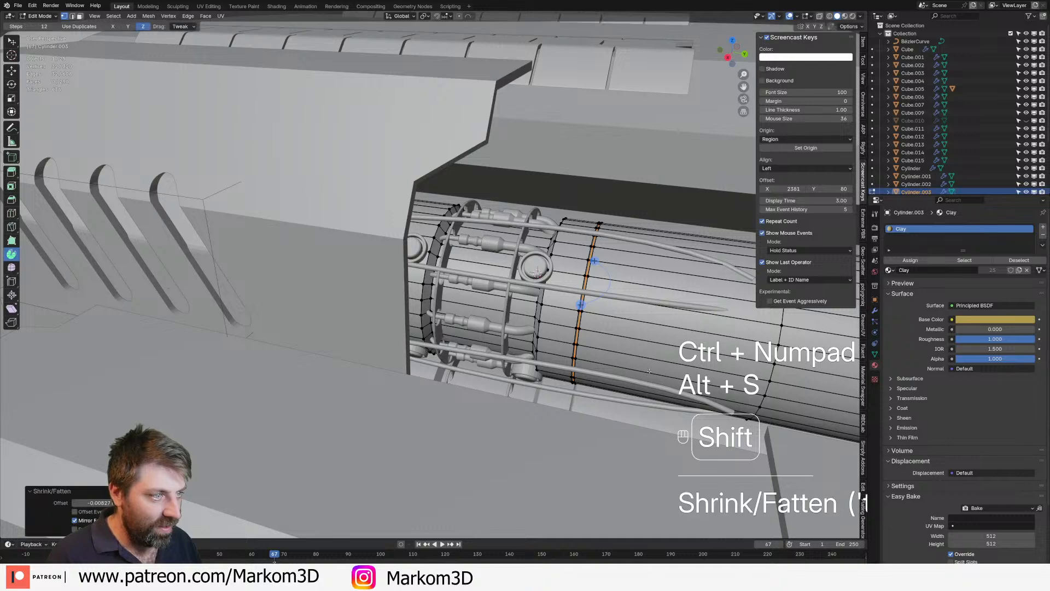
key(Tab)
scroll(623, 347, down, 8)
middle_drag(624, 347, 580, 351)
scroll(566, 372, up, 4)
scroll(629, 347, up, 2)
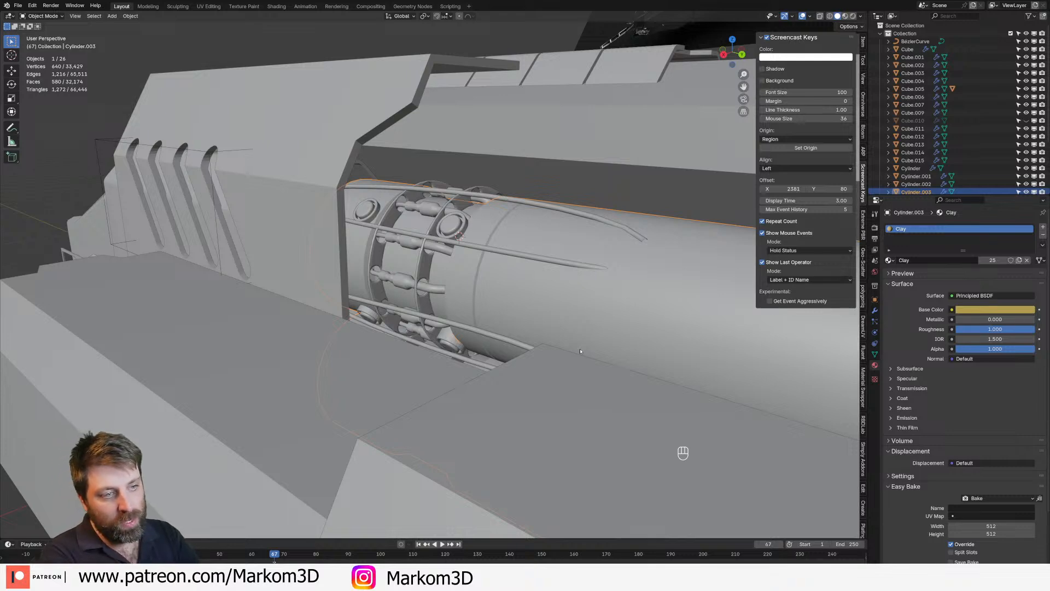
Duplicate in place the strip of pipe faces running lengthwise beneath the round detail to the new groove
scroll(576, 288, up, 2)
click(386, 259)
middle_drag(386, 259, 307, 268)
key(Tab)
key(3)
shift+click(729, 312)
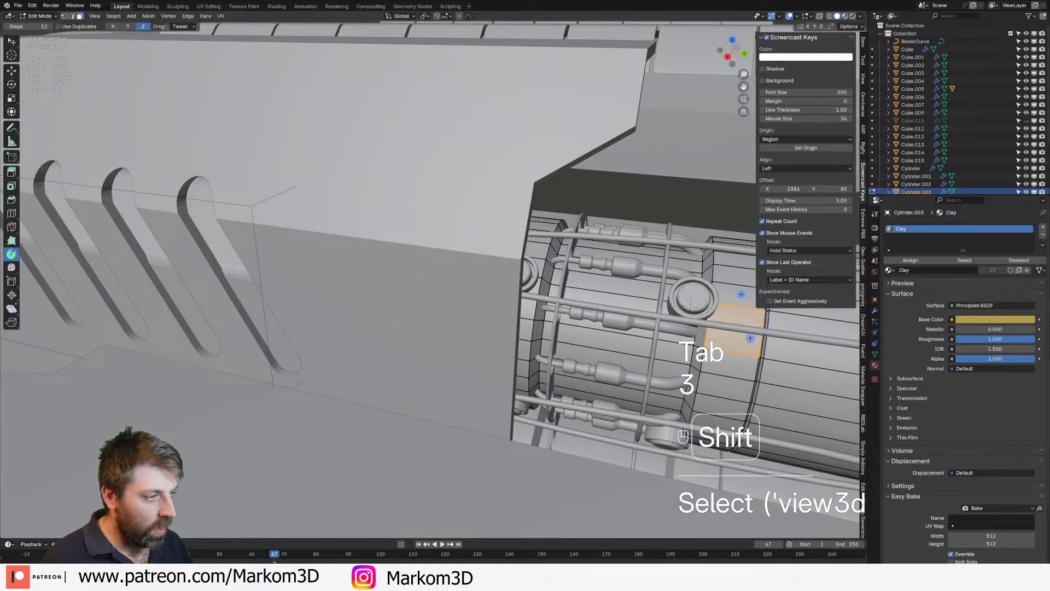
shift+click(689, 329)
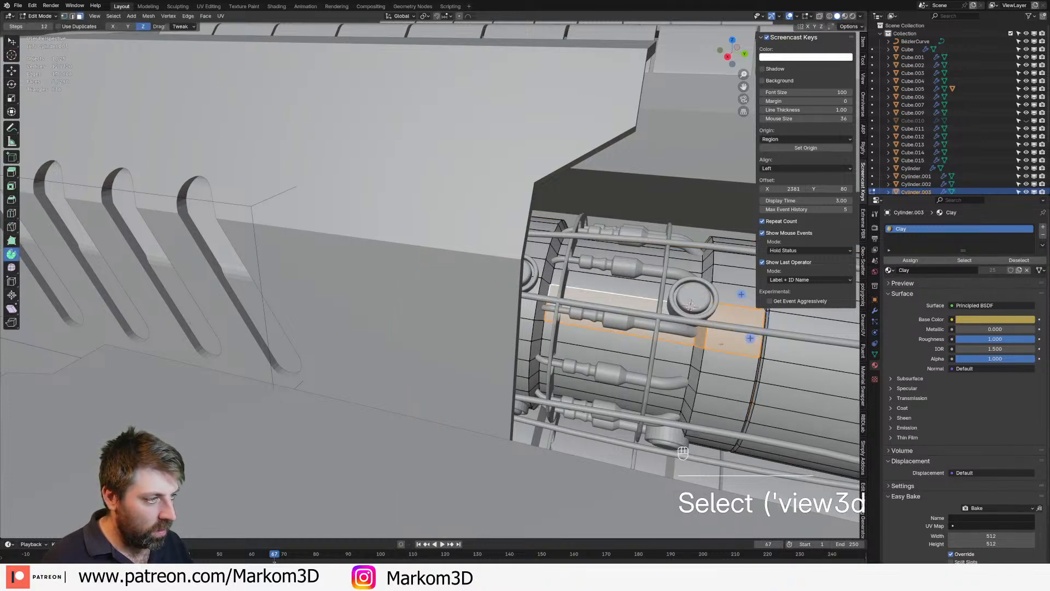
key(shift+d)
right_click(726, 375)
Move the duplicated faces 0.1 m along X and separate them into their own object
middle_drag(726, 376, 711, 372)
key(g)
key(x)
text(.)
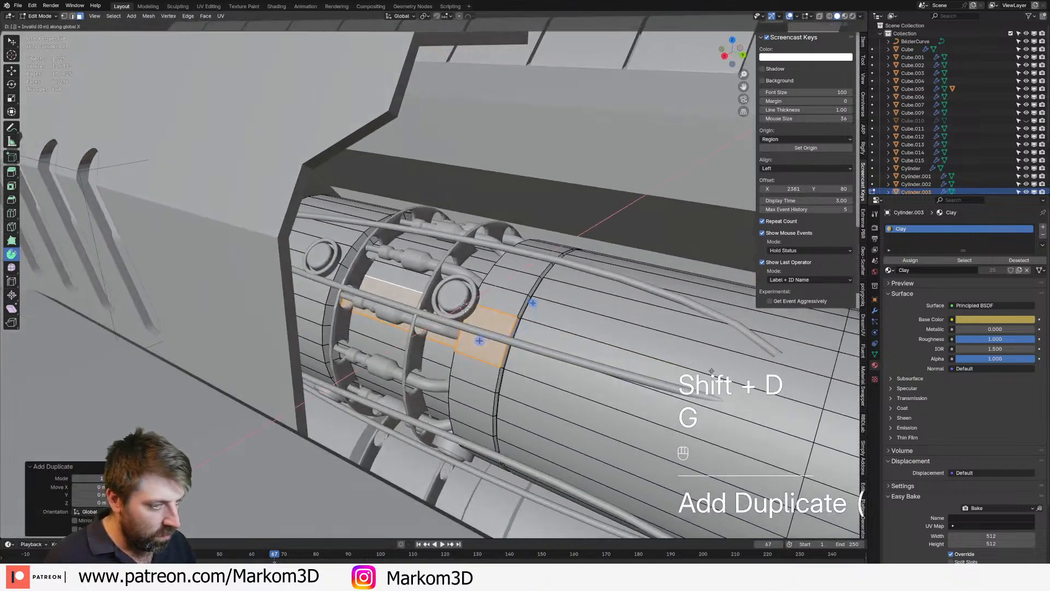
text(1)
key(Return)
key(p)
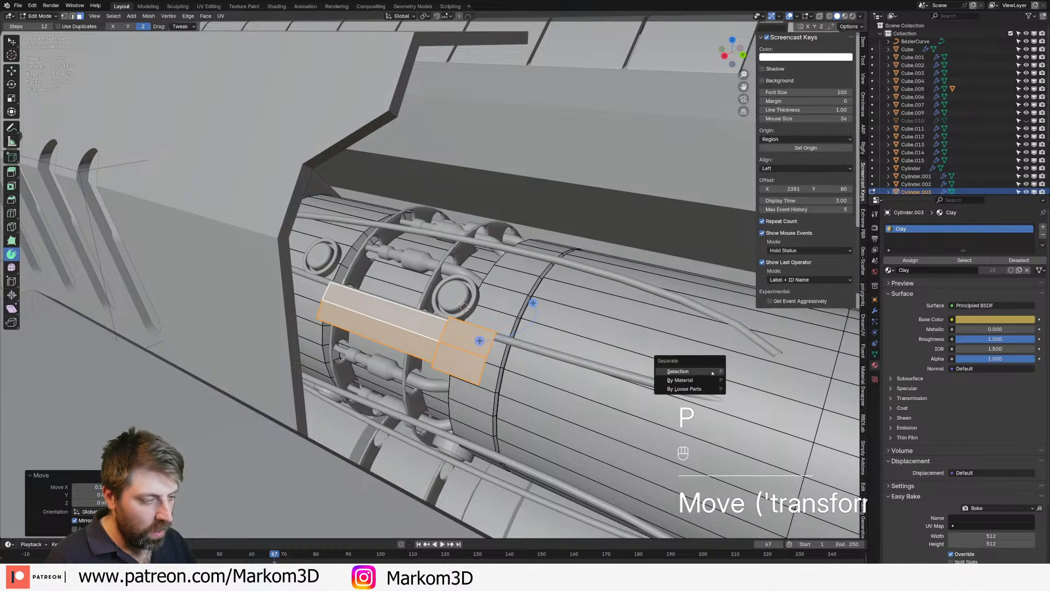
click(688, 367)
key(Tab)
Add a loop cut across the separated strip near its front and delete the front end edges to shorten it
click(465, 361)
scroll(464, 361, up, 2)
key(Tab)
key(ctrl+r)
click(454, 328)
key(x)
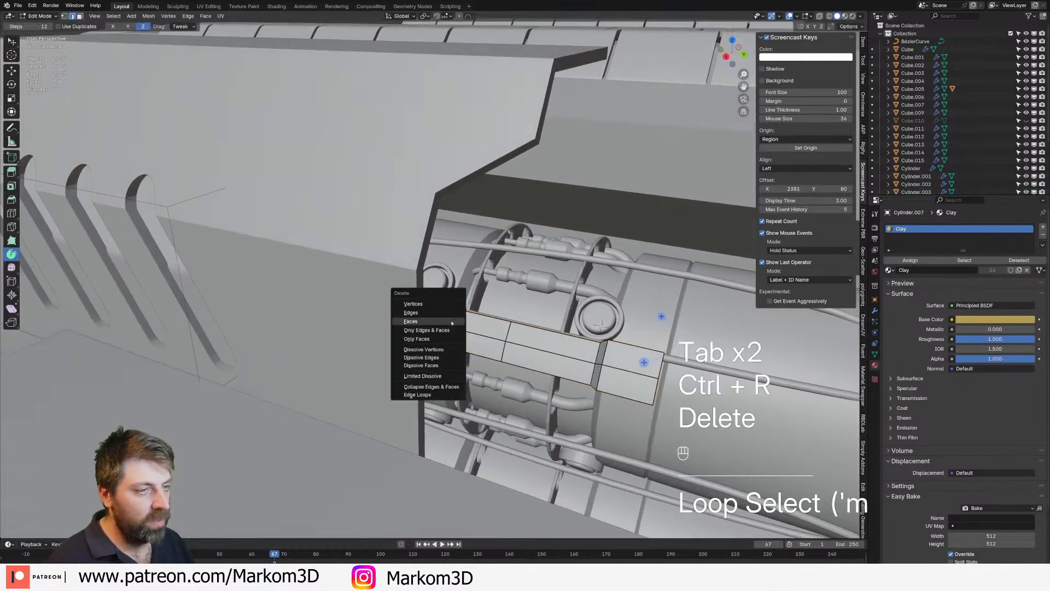
click(437, 312)
Slide the strip's rear edge slightly forward and return to Object Mode
alt+click(652, 394)
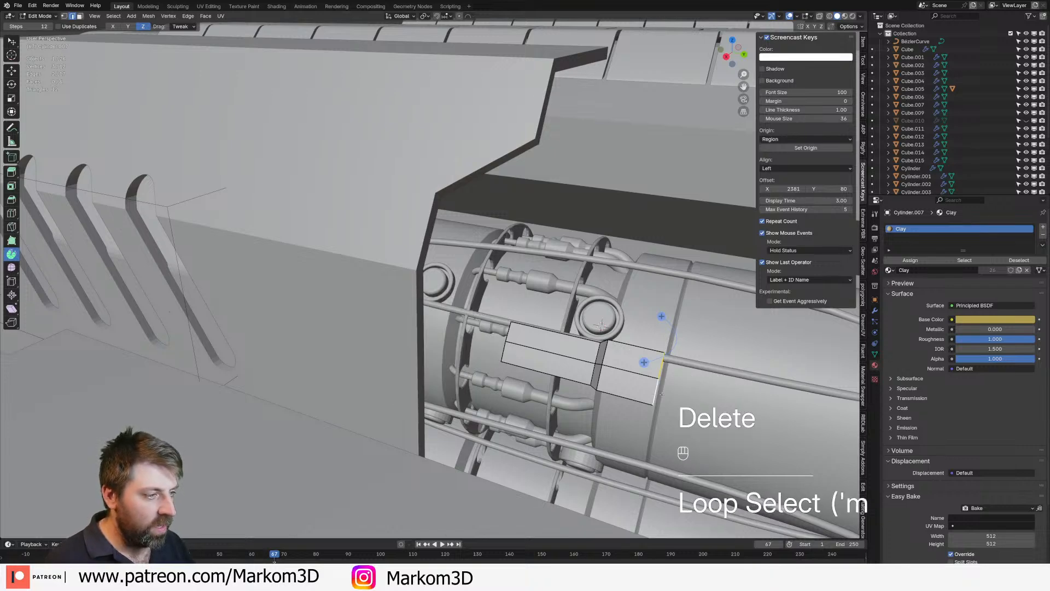
key(g)
key(g)
click(649, 389)
key(Tab)
Add a Solidify modifier to the strip with offset 0 and a thickness of 0.02 m
click(875, 310)
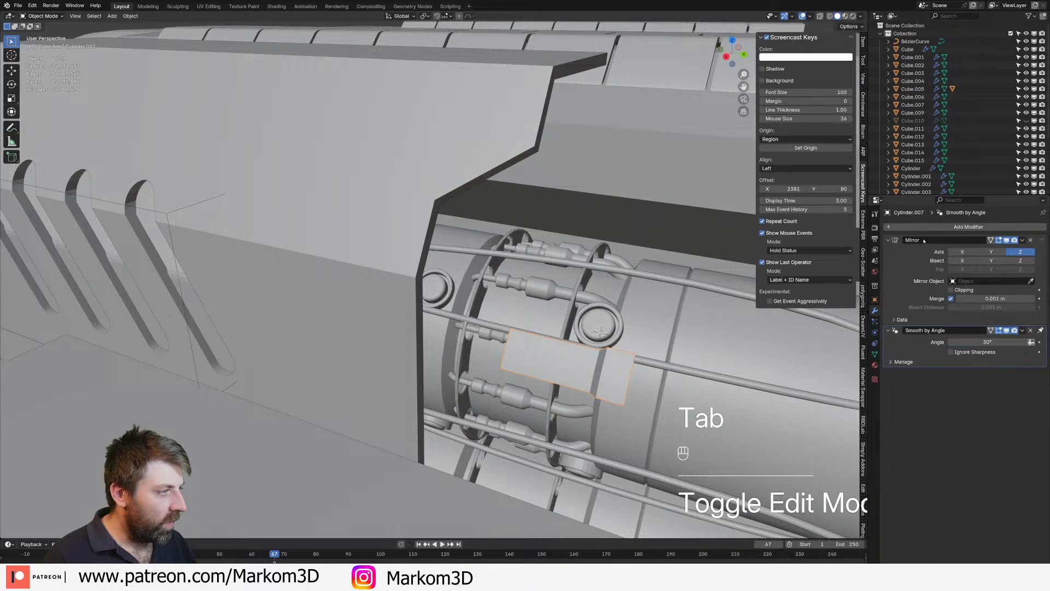
click(905, 227)
mouse_move(917, 227)
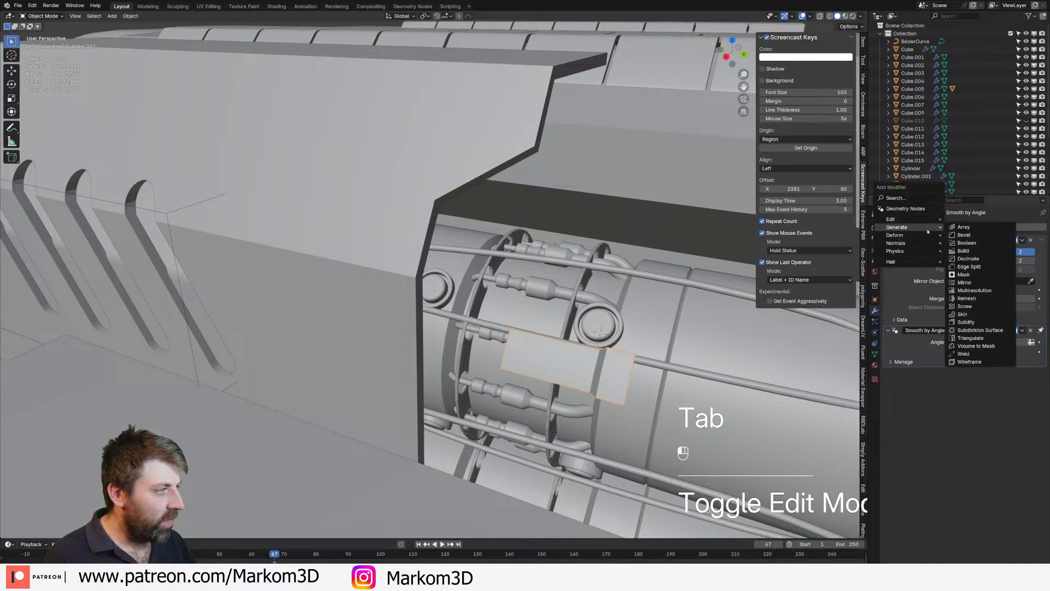
click(966, 323)
text(0)
key(Return)
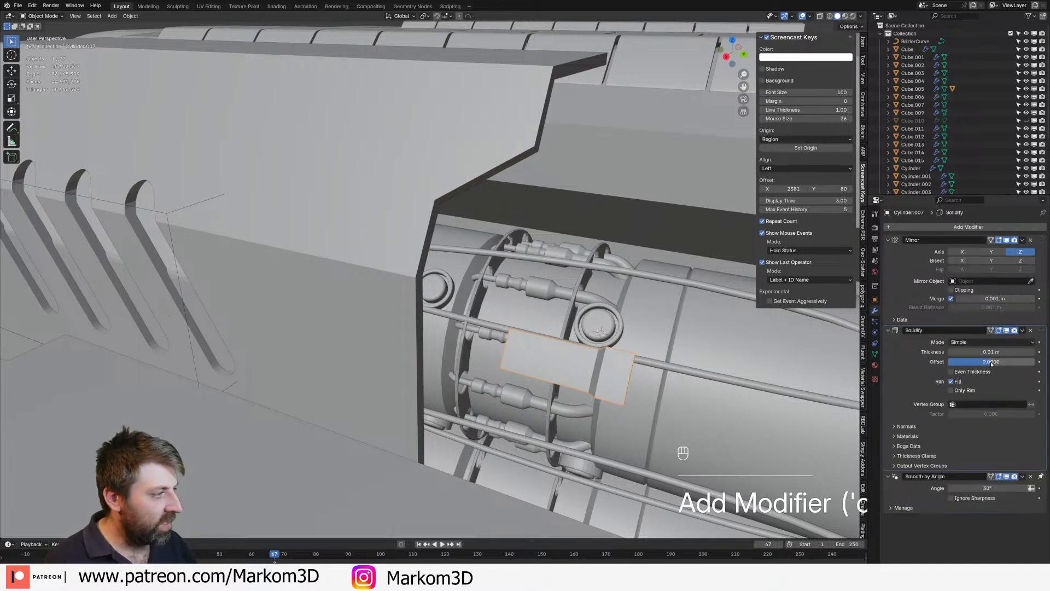
click(1033, 352)
Try to move all of the strip's geometry inward along X
middle_drag(676, 392, 664, 382)
key(Tab)
key(a)
key(g)
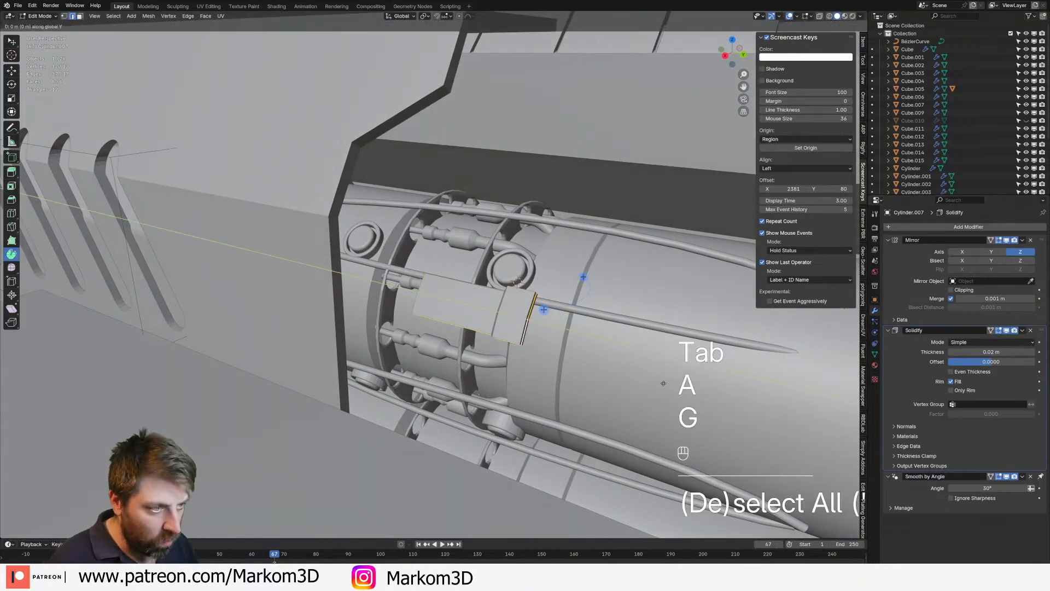
text(x)
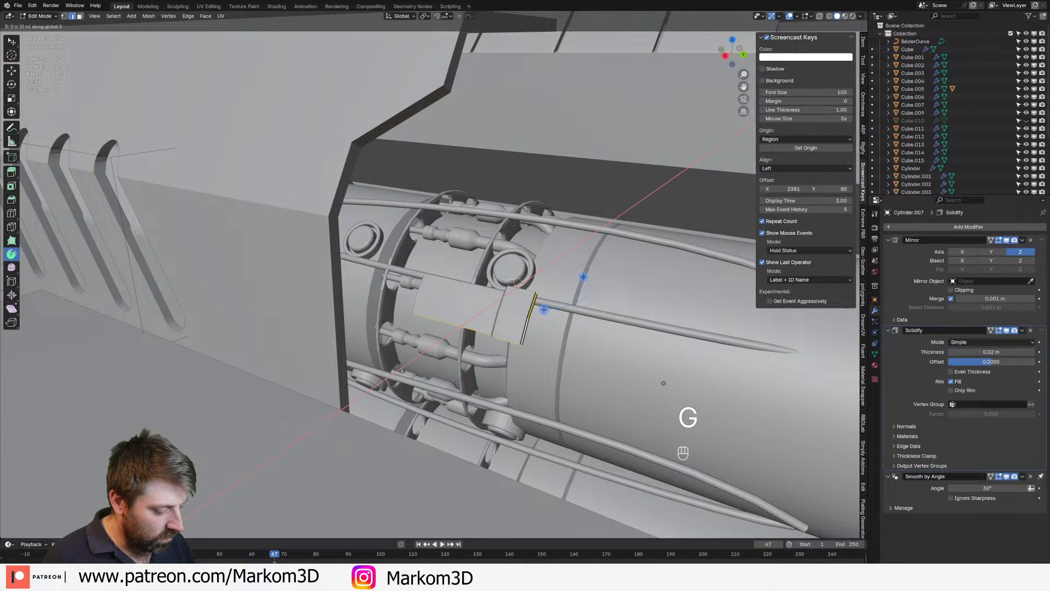
text(-1)
key(Return)
scroll(595, 373, down, 6)
key(z)
click(532, 348)
mouse_move(536, 346)
middle_down()
mouse_move(494, 356)
mouse_move(526, 347)
middle_up()
key(ctrl+z)
key(z)
click(579, 347)
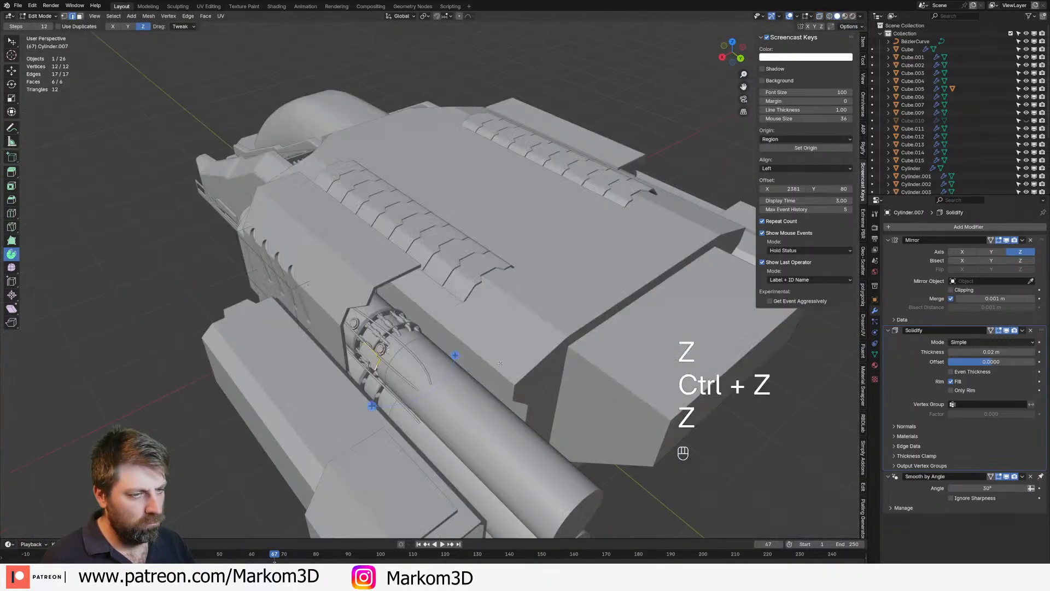
Move the whole strip about 0.1 m inward along X toward the pipe and deselect it
scroll(482, 322, up, 6)
key(g)
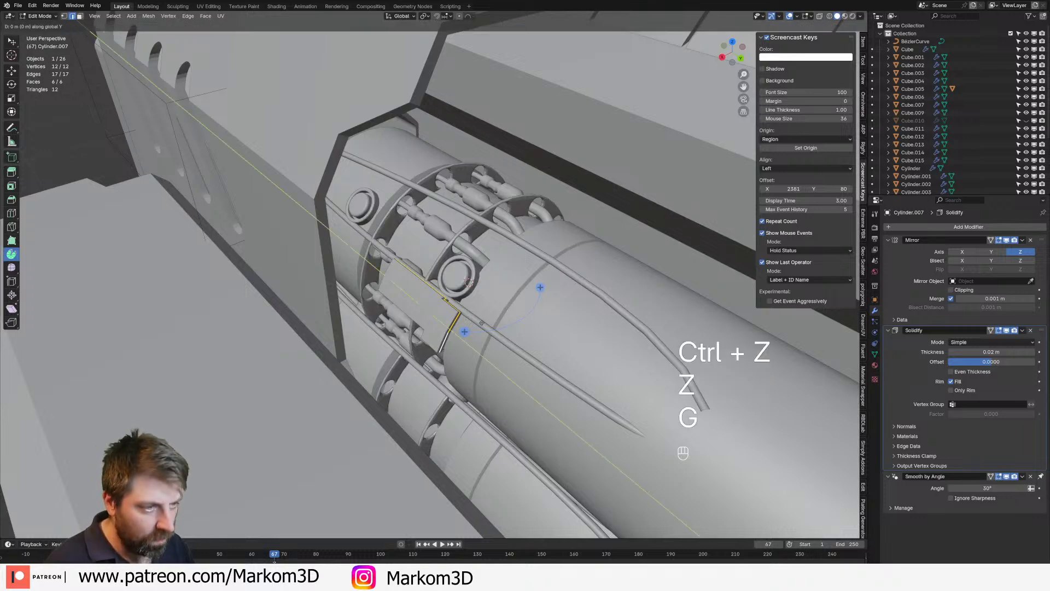
click(518, 314)
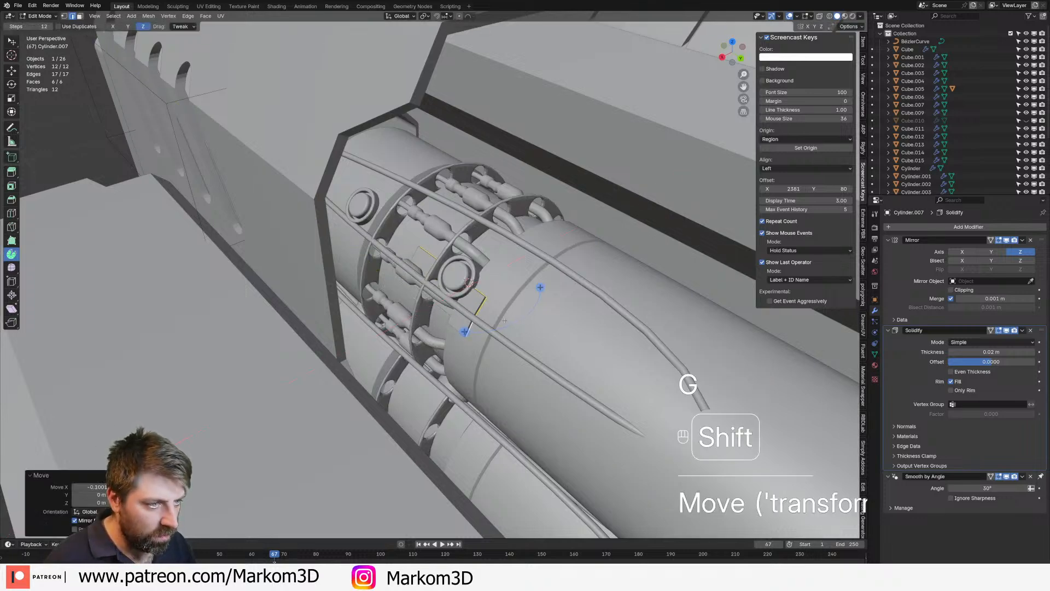
scroll(520, 340, down, 6)
click(523, 371)
middle_drag(523, 371, 364, 411)
scroll(558, 328, up, 3)
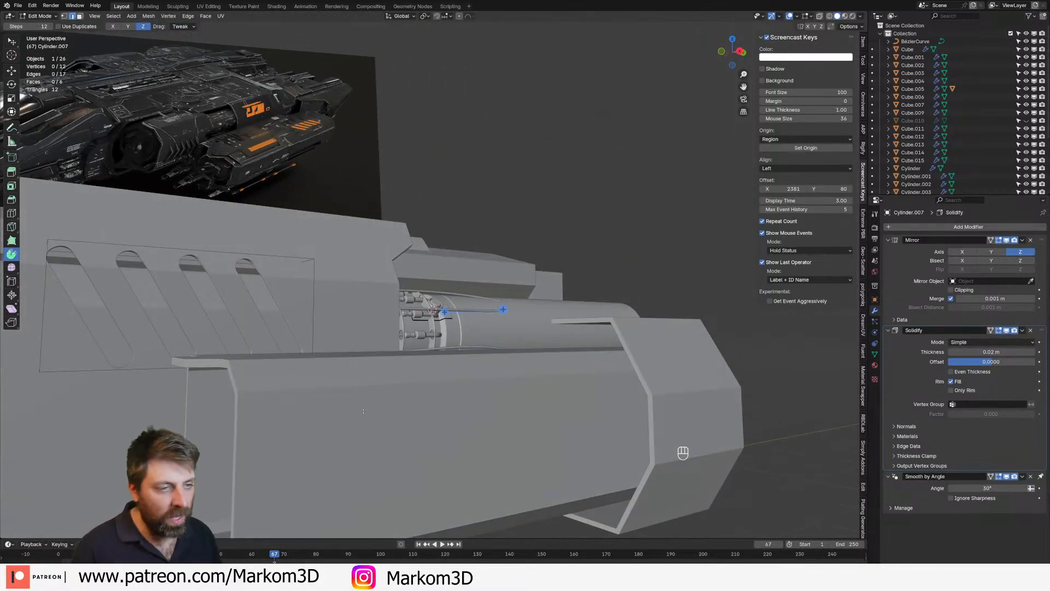
Select the pipe's rear end ring in the right wireframe view and snap the 3D cursor to its centre
middle_drag(362, 410, 345, 361)
key(Tab)
key(Tab)
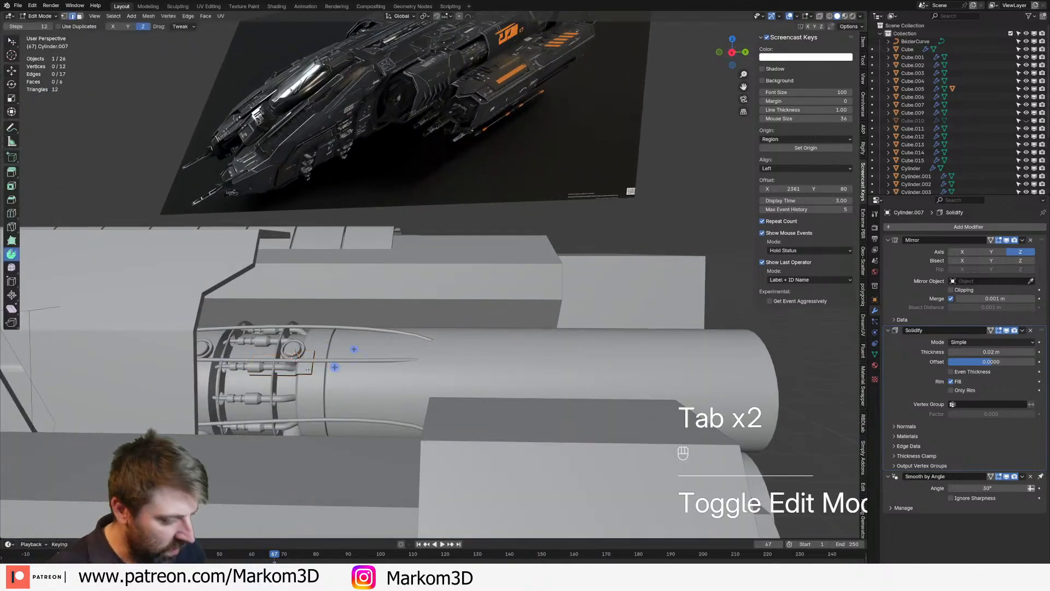
key(KP_3)
key(Tab)
click(308, 370)
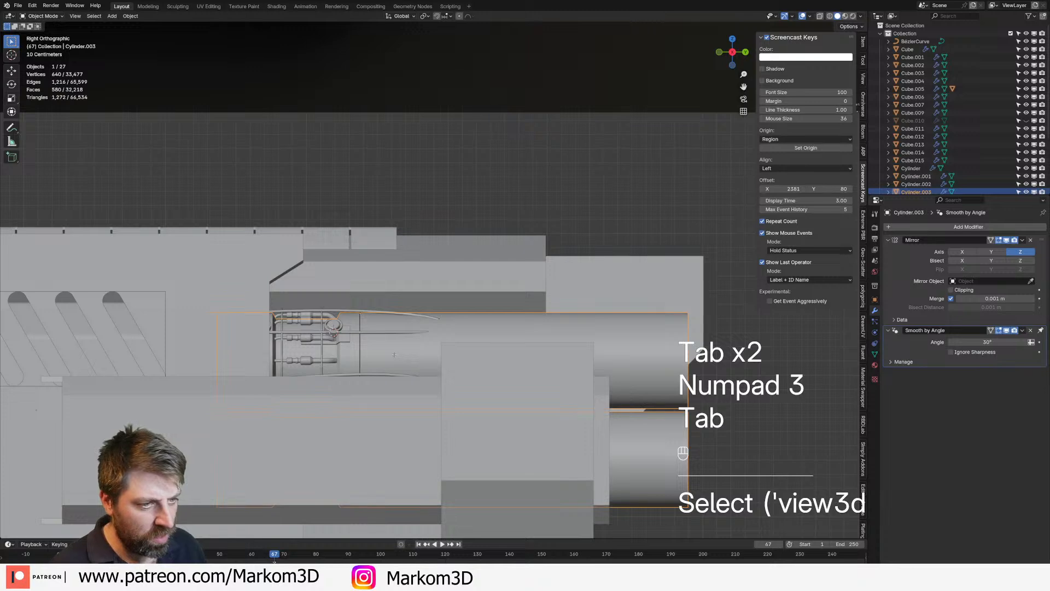
key(Tab)
key(3)
key(z)
key(1)
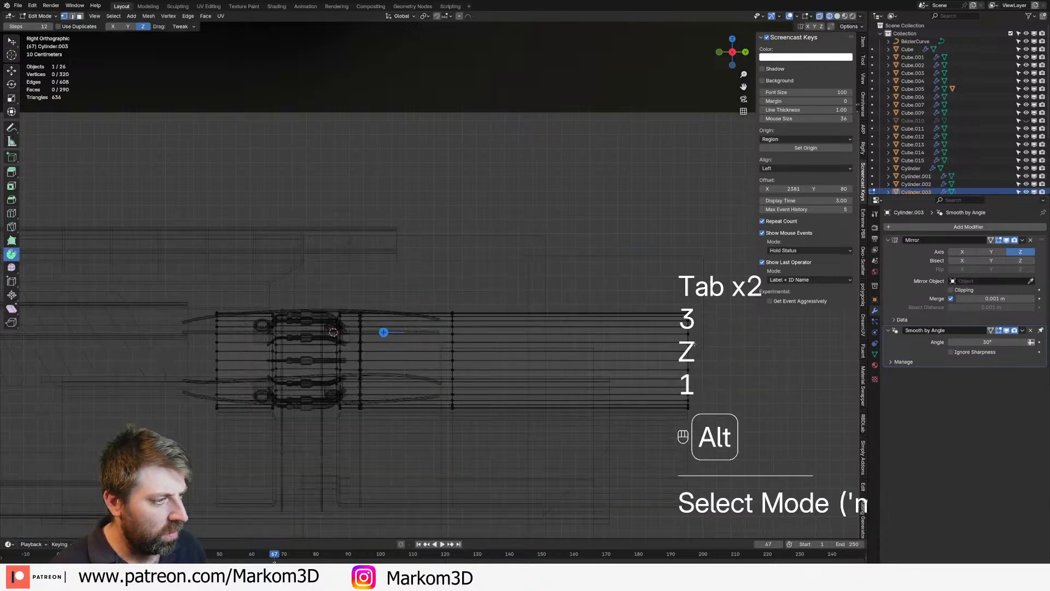
alt+click(694, 346)
key(shift+s)
key(Tab)
Open the solidified strip on the pipe for mesh editing and select all its geometry in the wireframe back view
middle_drag(457, 364, 396, 386)
click(343, 372)
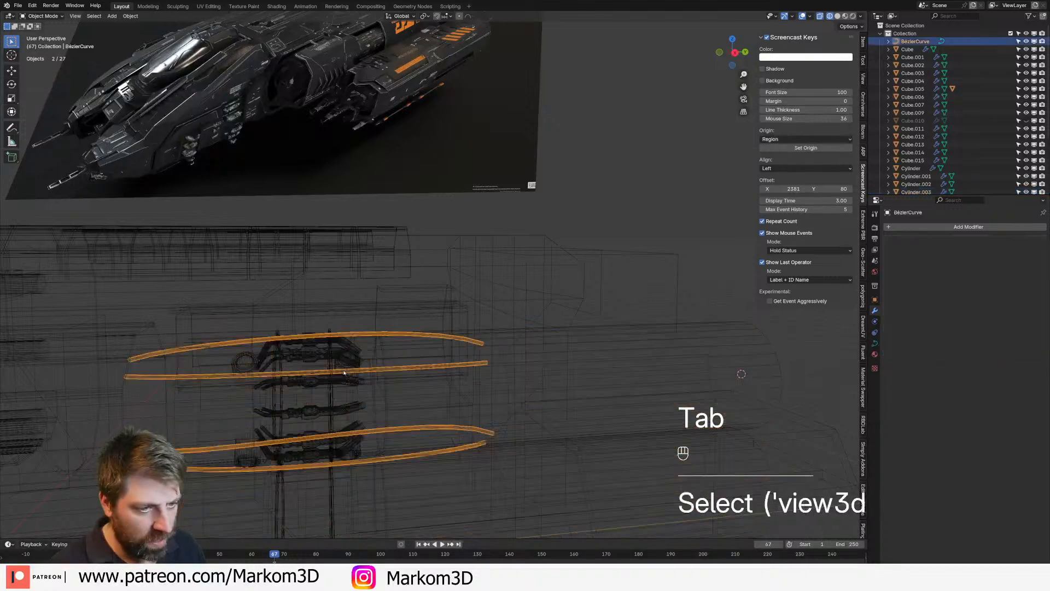
key(z)
click(388, 390)
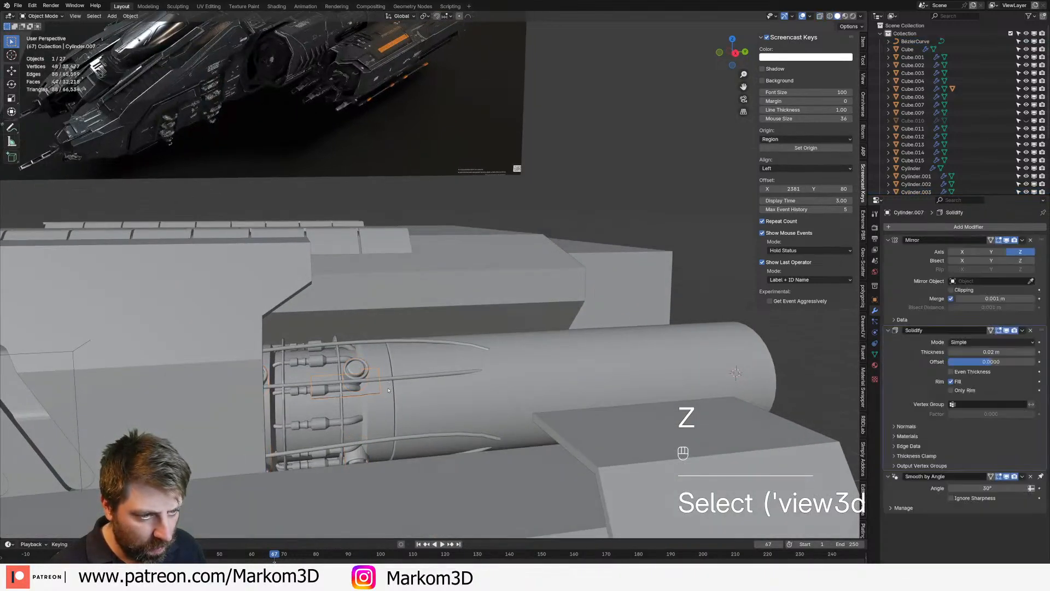
key(KP_3)
key(KP_1)
key(ctrl+KP_1)
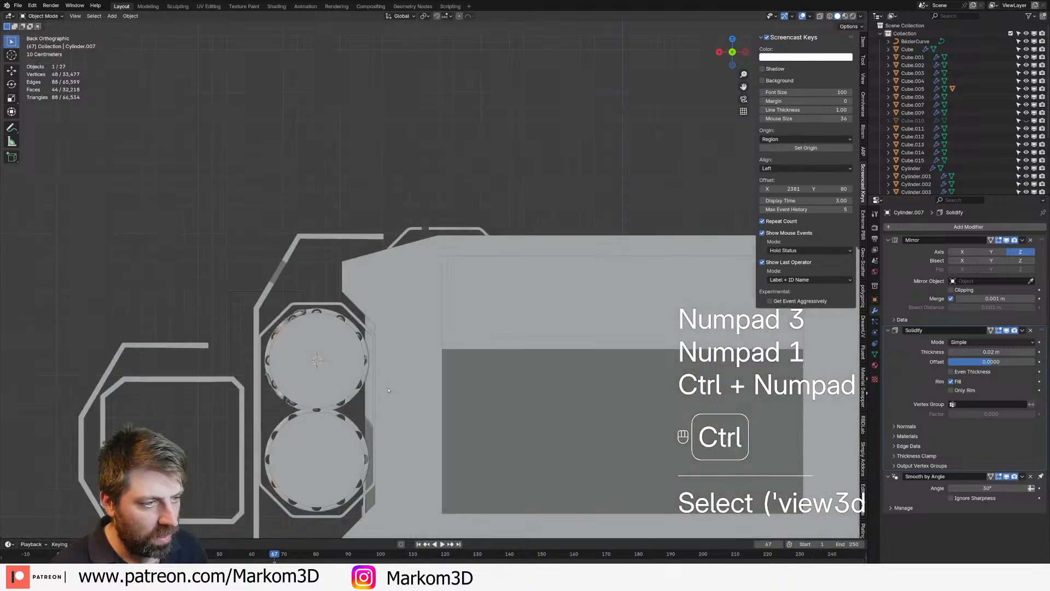
key(Tab)
key(a)
key(z)
click(346, 390)
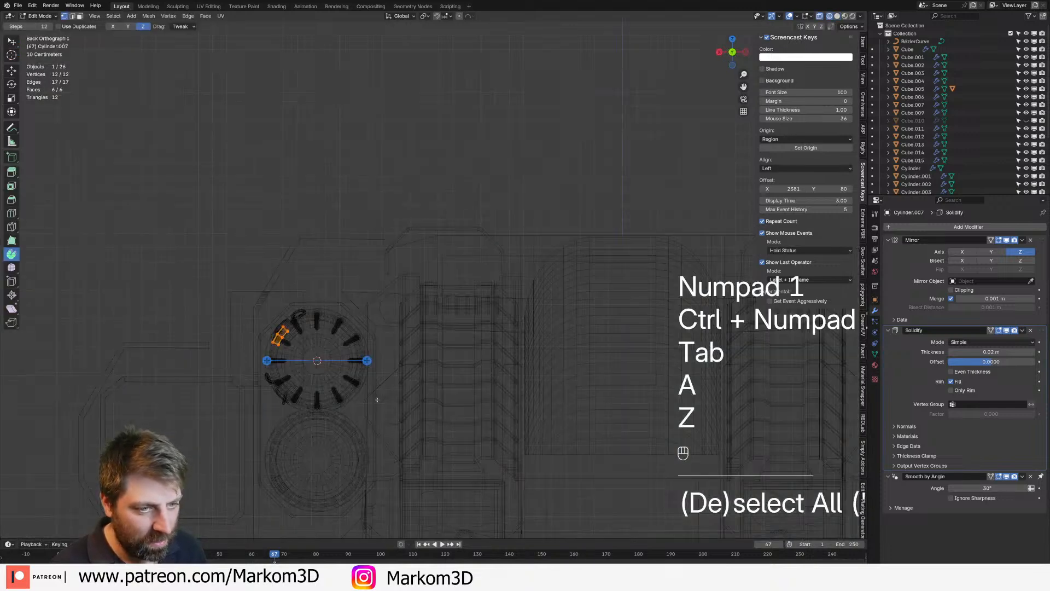
Duplicate the strip's geometry in place and try to rotate the copy by 30°
key(shift+d)
right_click(390, 419)
text(r30)
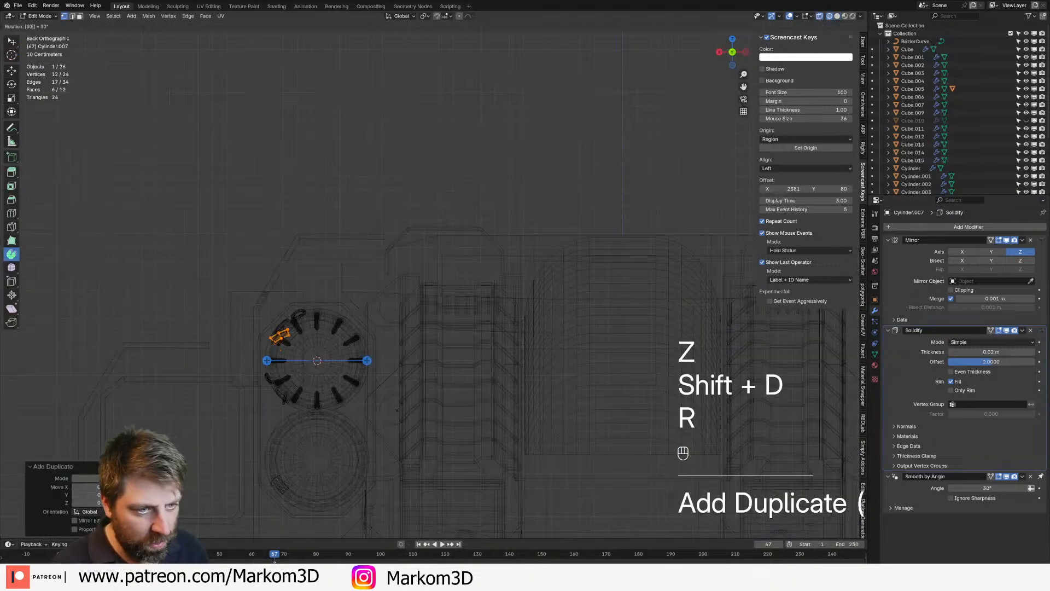
key(Return)
Set the transform pivot to the 3D cursor and rotate the strip copy around the pipe, clear of the original
click(424, 16)
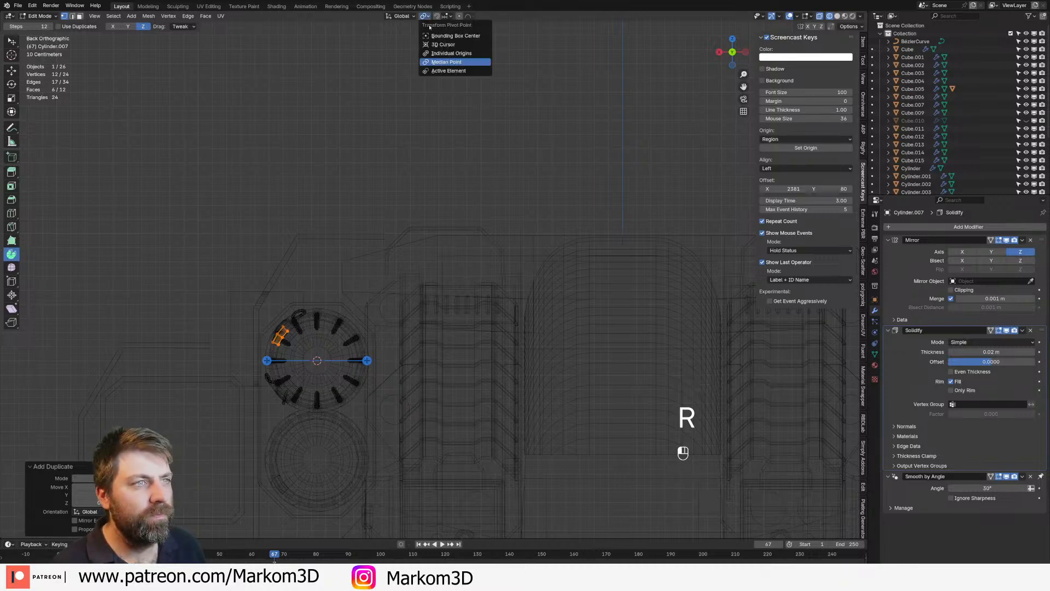
click(448, 45)
key(r)
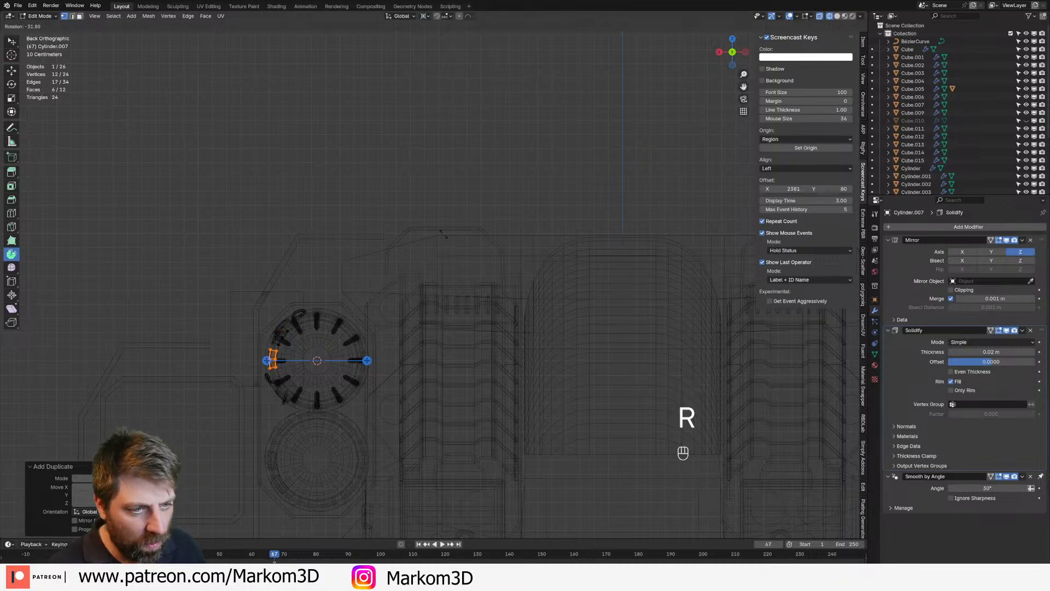
click(436, 170)
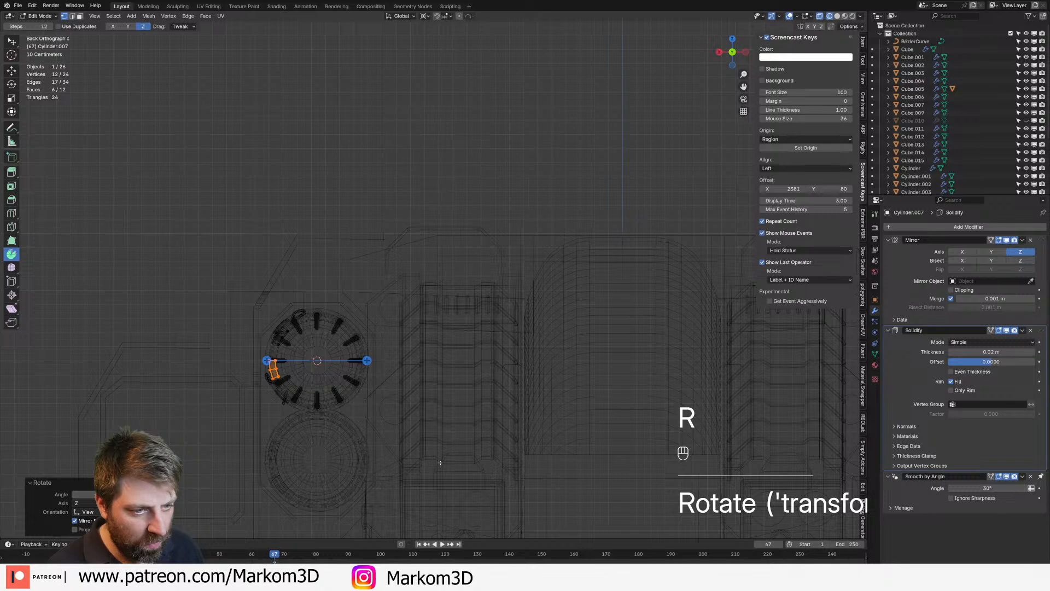
Duplicate the strip again, rotate the copy around to the far side of the pipe, then return to Object Mode in solid shading
key(shift+d)
key(r)
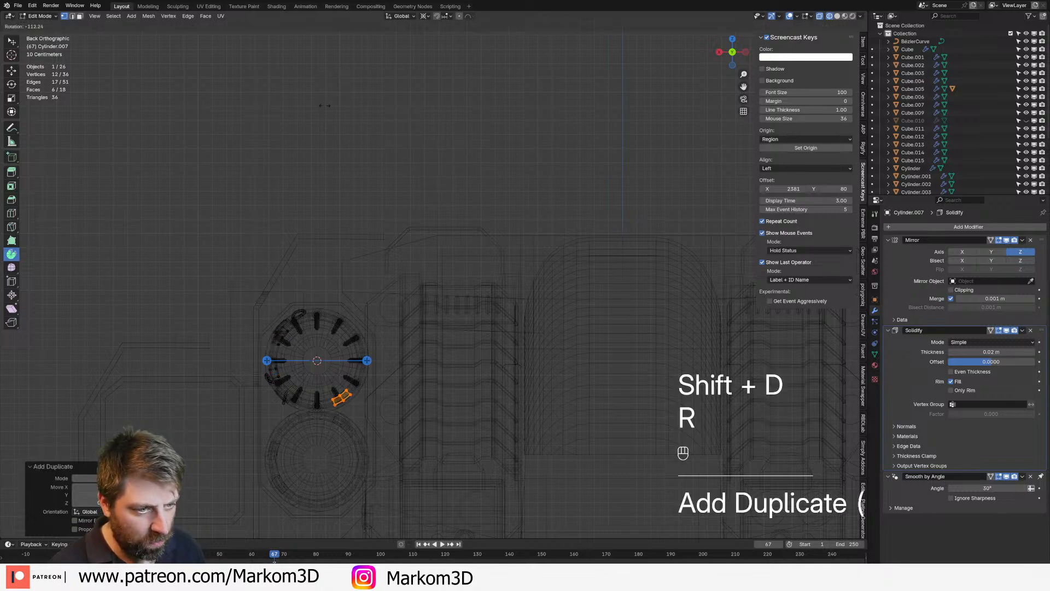
click(315, 80)
key(z)
key(Tab)
mouse_move(315, 80)
middle_down()
mouse_move(383, 219)
mouse_move(534, 466)
mouse_move(476, 459)
middle_up()
click(534, 465)
scroll(426, 427, up, 4)
shift+middle_drag(362, 393, 436, 313)
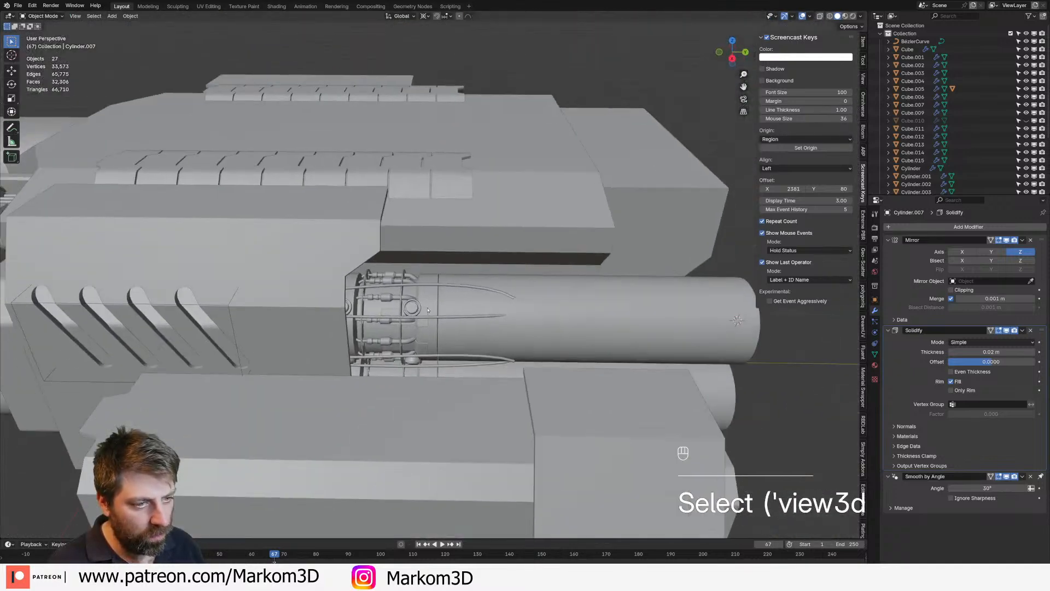
Switch the viewport to rendered shading and inspect the strips and cables around the side pipe
click(852, 16)
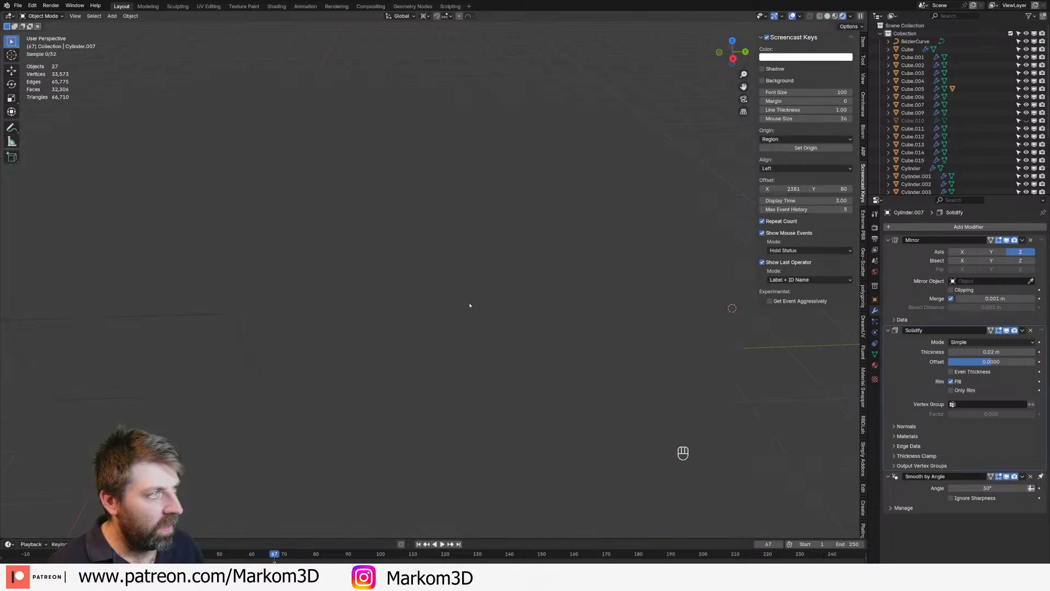
scroll(469, 304, down, 2)
middle_drag(469, 304, 482, 302)
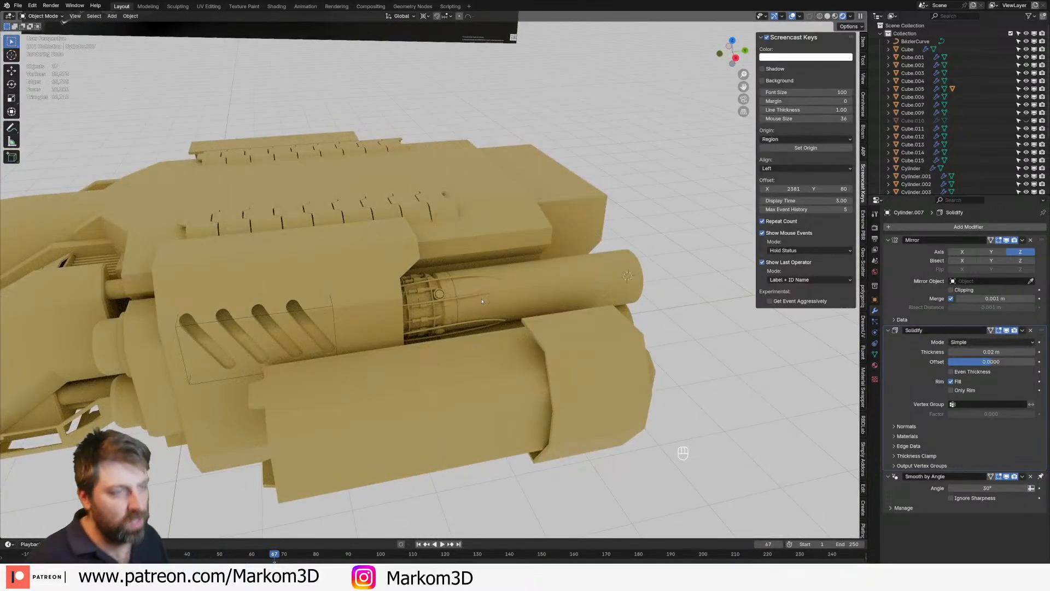
scroll(484, 304, up, 3)
scroll(492, 308, down, 4)
middle_drag(492, 309, 383, 309)
Hide the slotted outer side panel (Cube.005) and save the file
click(342, 309)
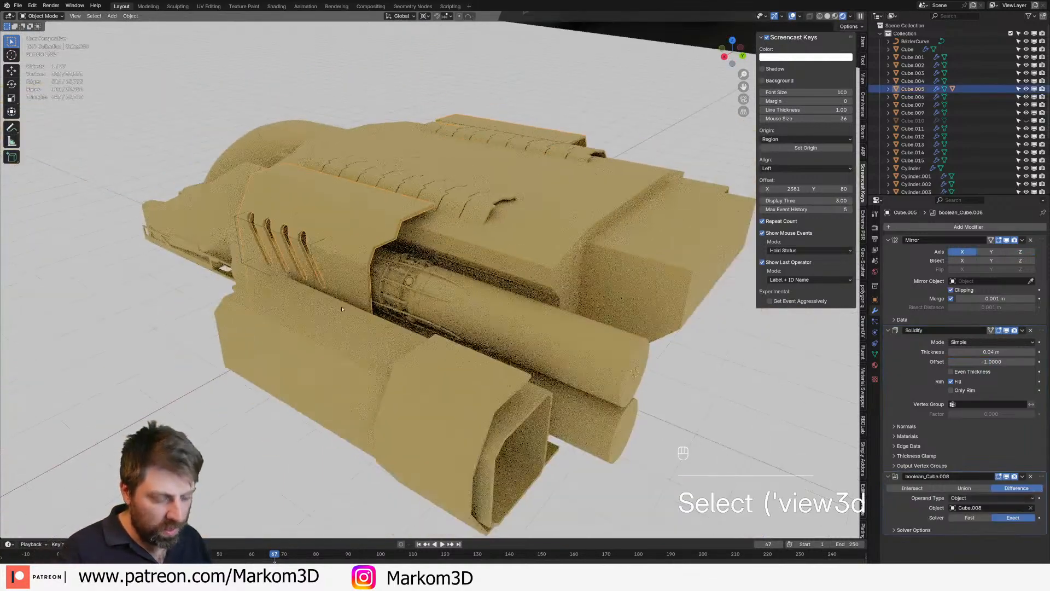
key(h)
key(ctrl+s)
Extrude the upper pipe's front end face about 0.33 m forward and try to scale it around the 3D cursor
middle_drag(342, 309, 497, 309)
key(Tab)
key(3)
click(501, 310)
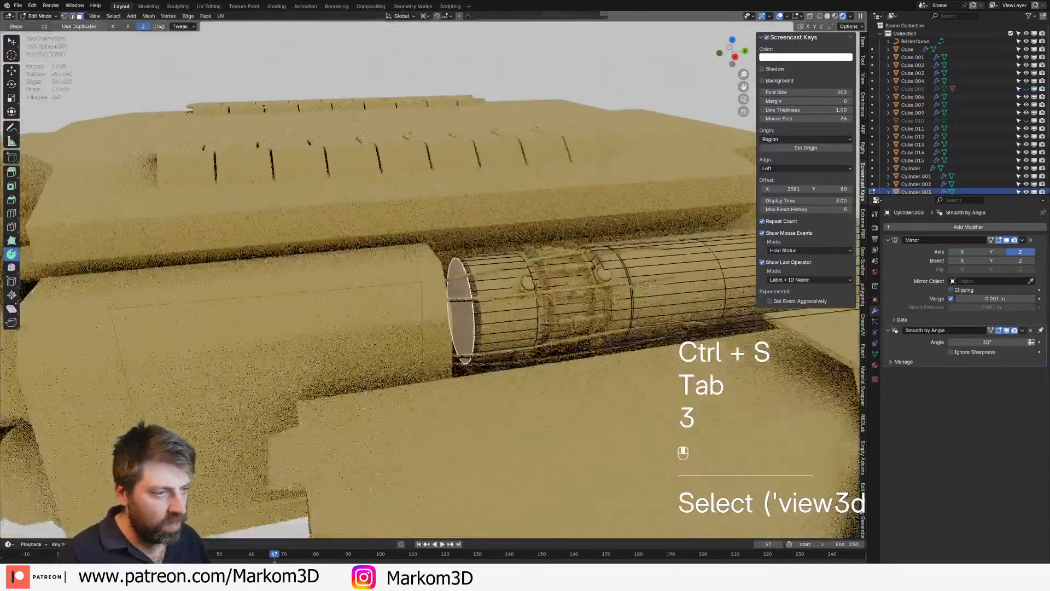
key(e)
key(s)
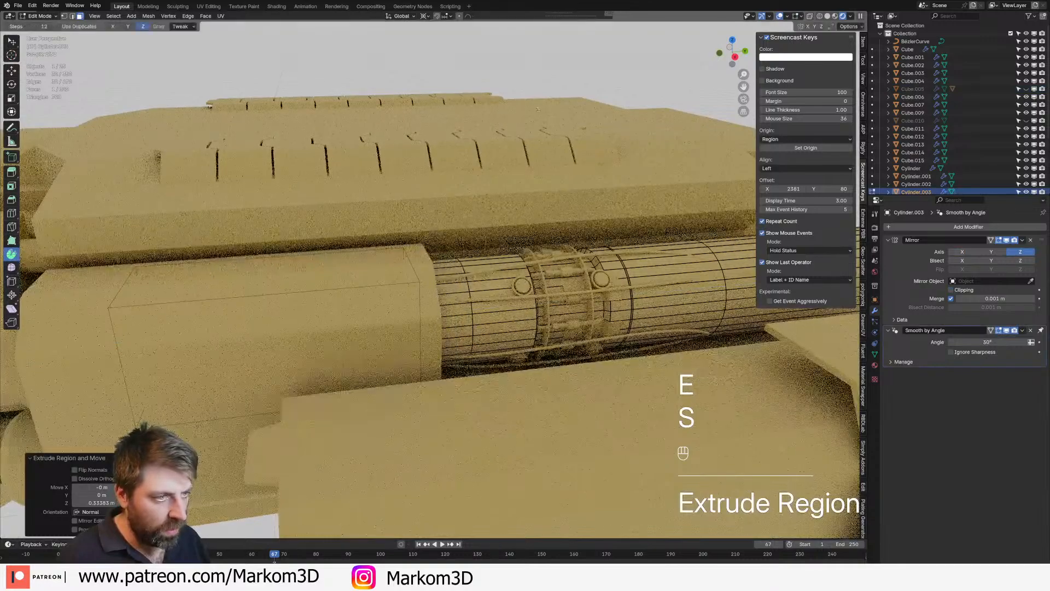
Set the transform pivot to Median Point, scale the extruded end face down to taper the pipe, leave Edit Mode and save
click(424, 16)
click(436, 62)
key(s)
click(525, 296)
key(Tab)
scroll(531, 294, down, 2)
middle_drag(533, 294, 514, 306)
key(ctrl+s)
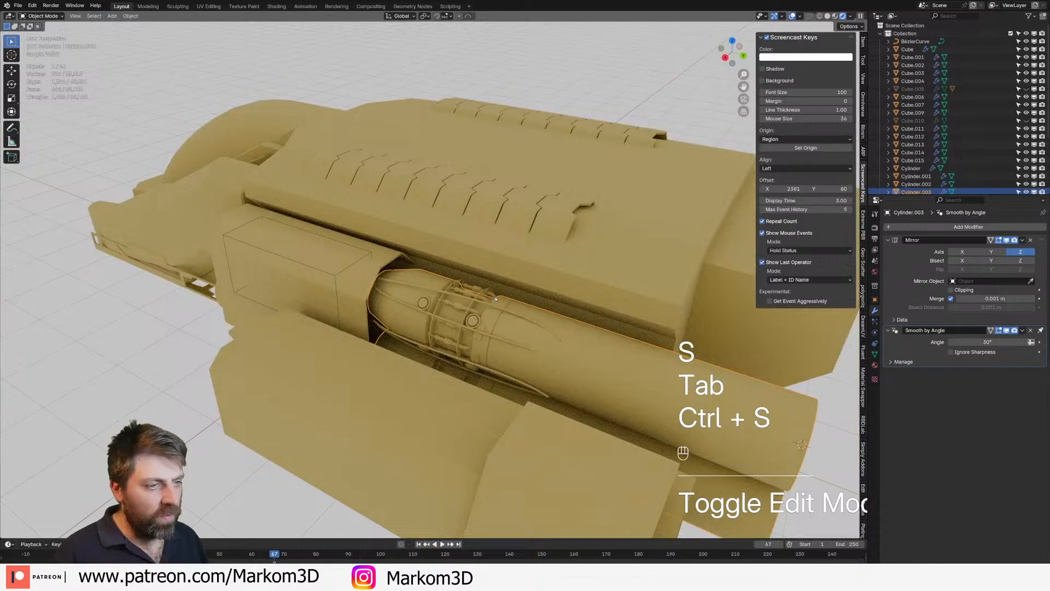
Inspect the tapered pipe, the pipe housing and the slot cutter from several angles
scroll(508, 313, down, 3)
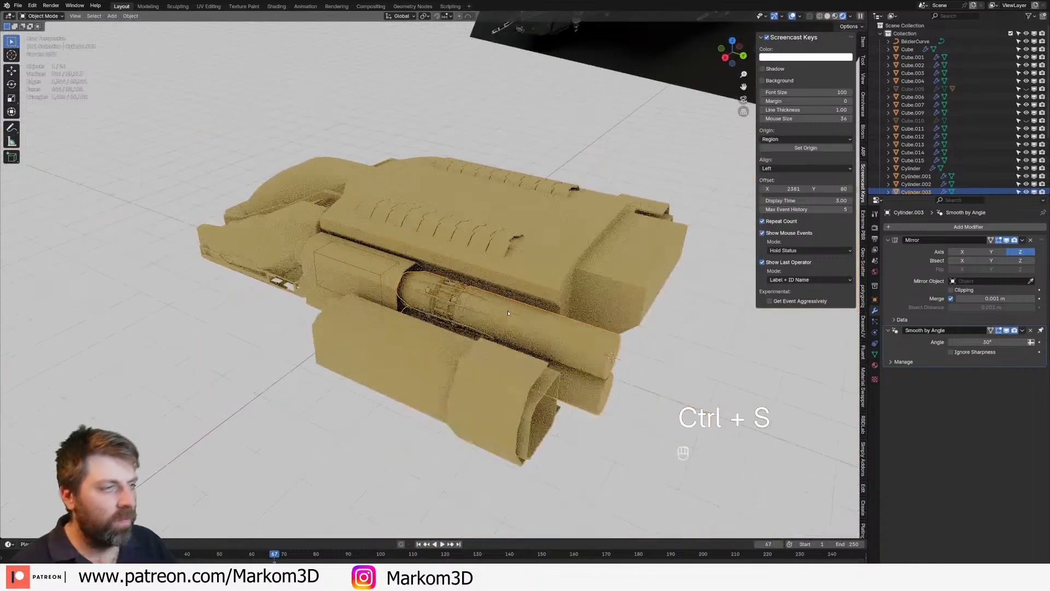
middle_drag(506, 312, 528, 312)
scroll(417, 305, up, 3)
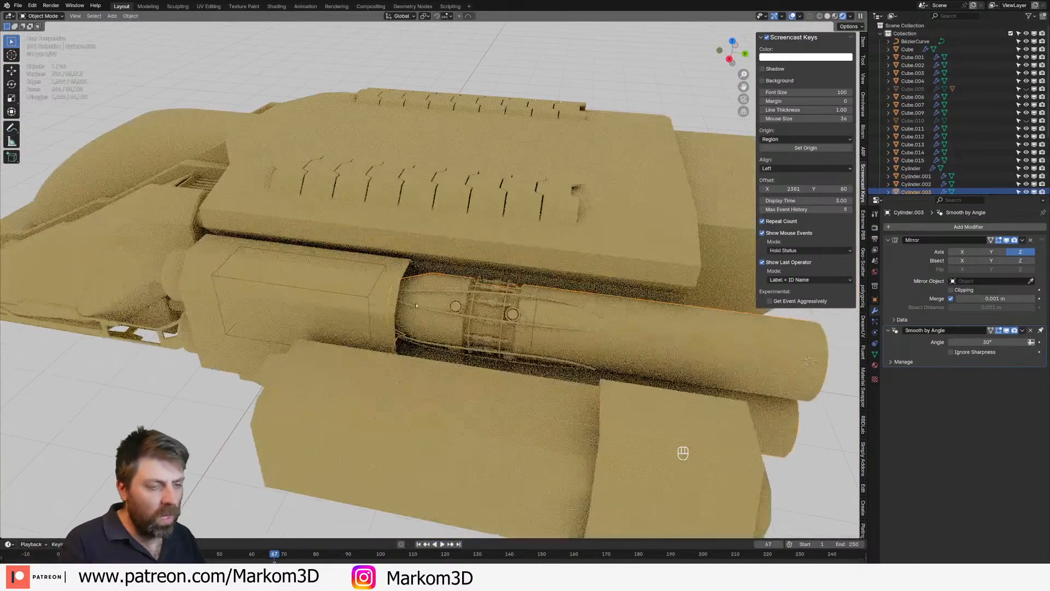
click(367, 307)
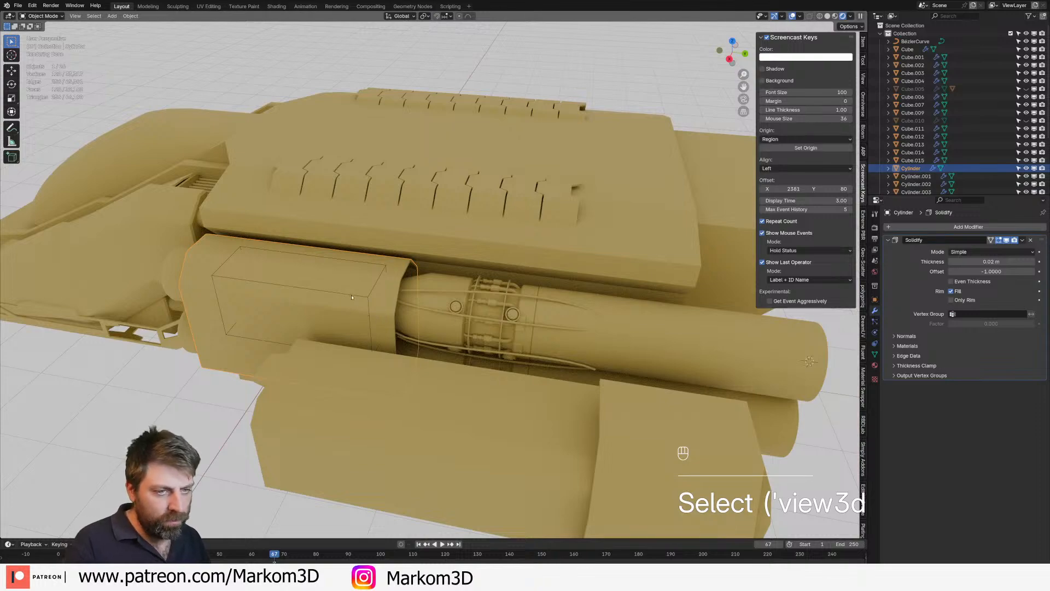
click(350, 298)
middle_drag(383, 319, 466, 293)
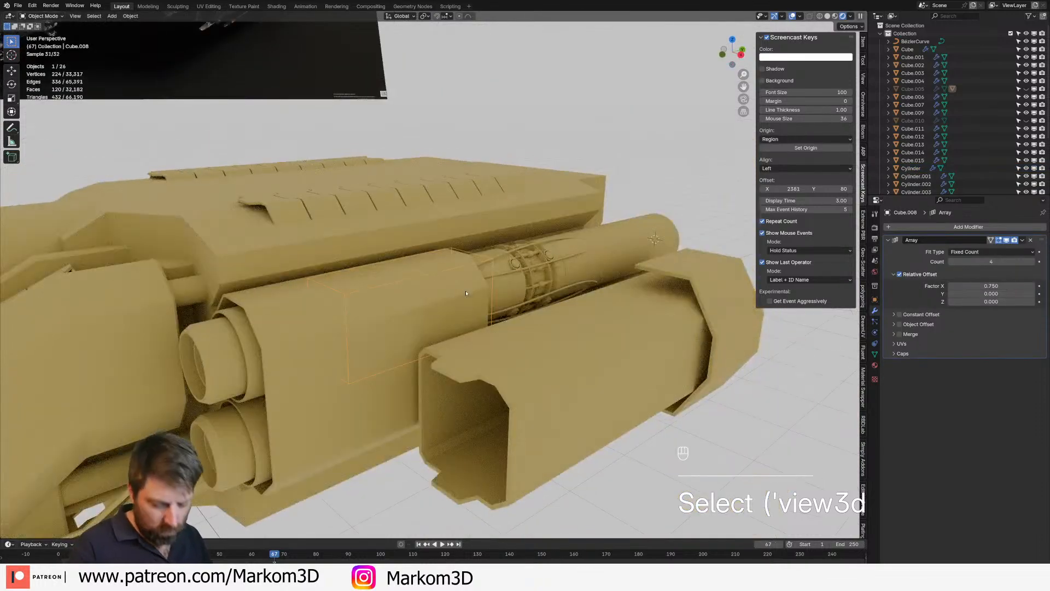
Reveal all hidden objects, deselect everything and save the file
key(alt+h)
click(571, 440)
key(ctrl+s)
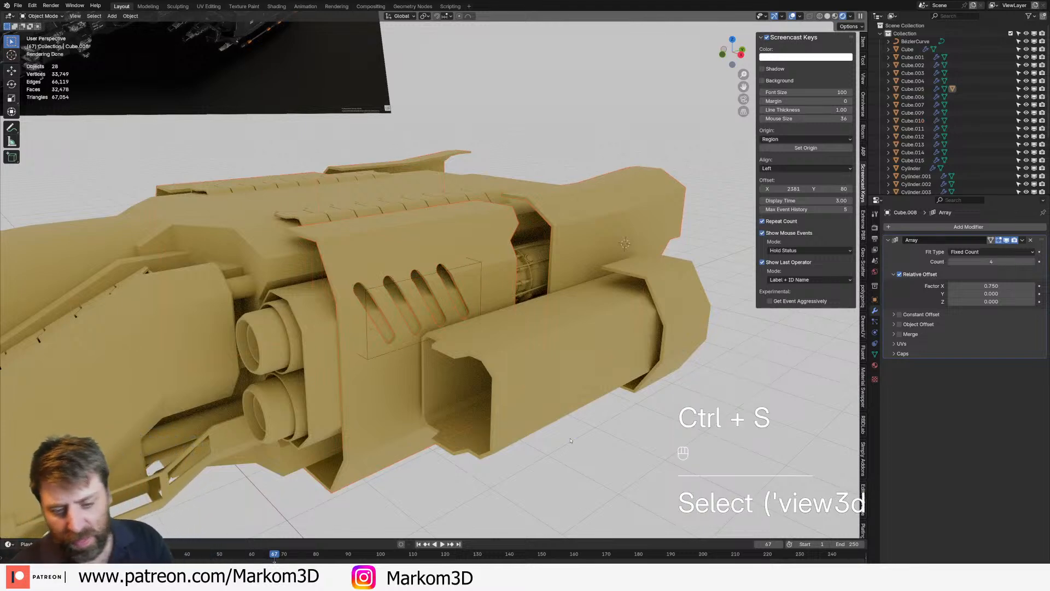